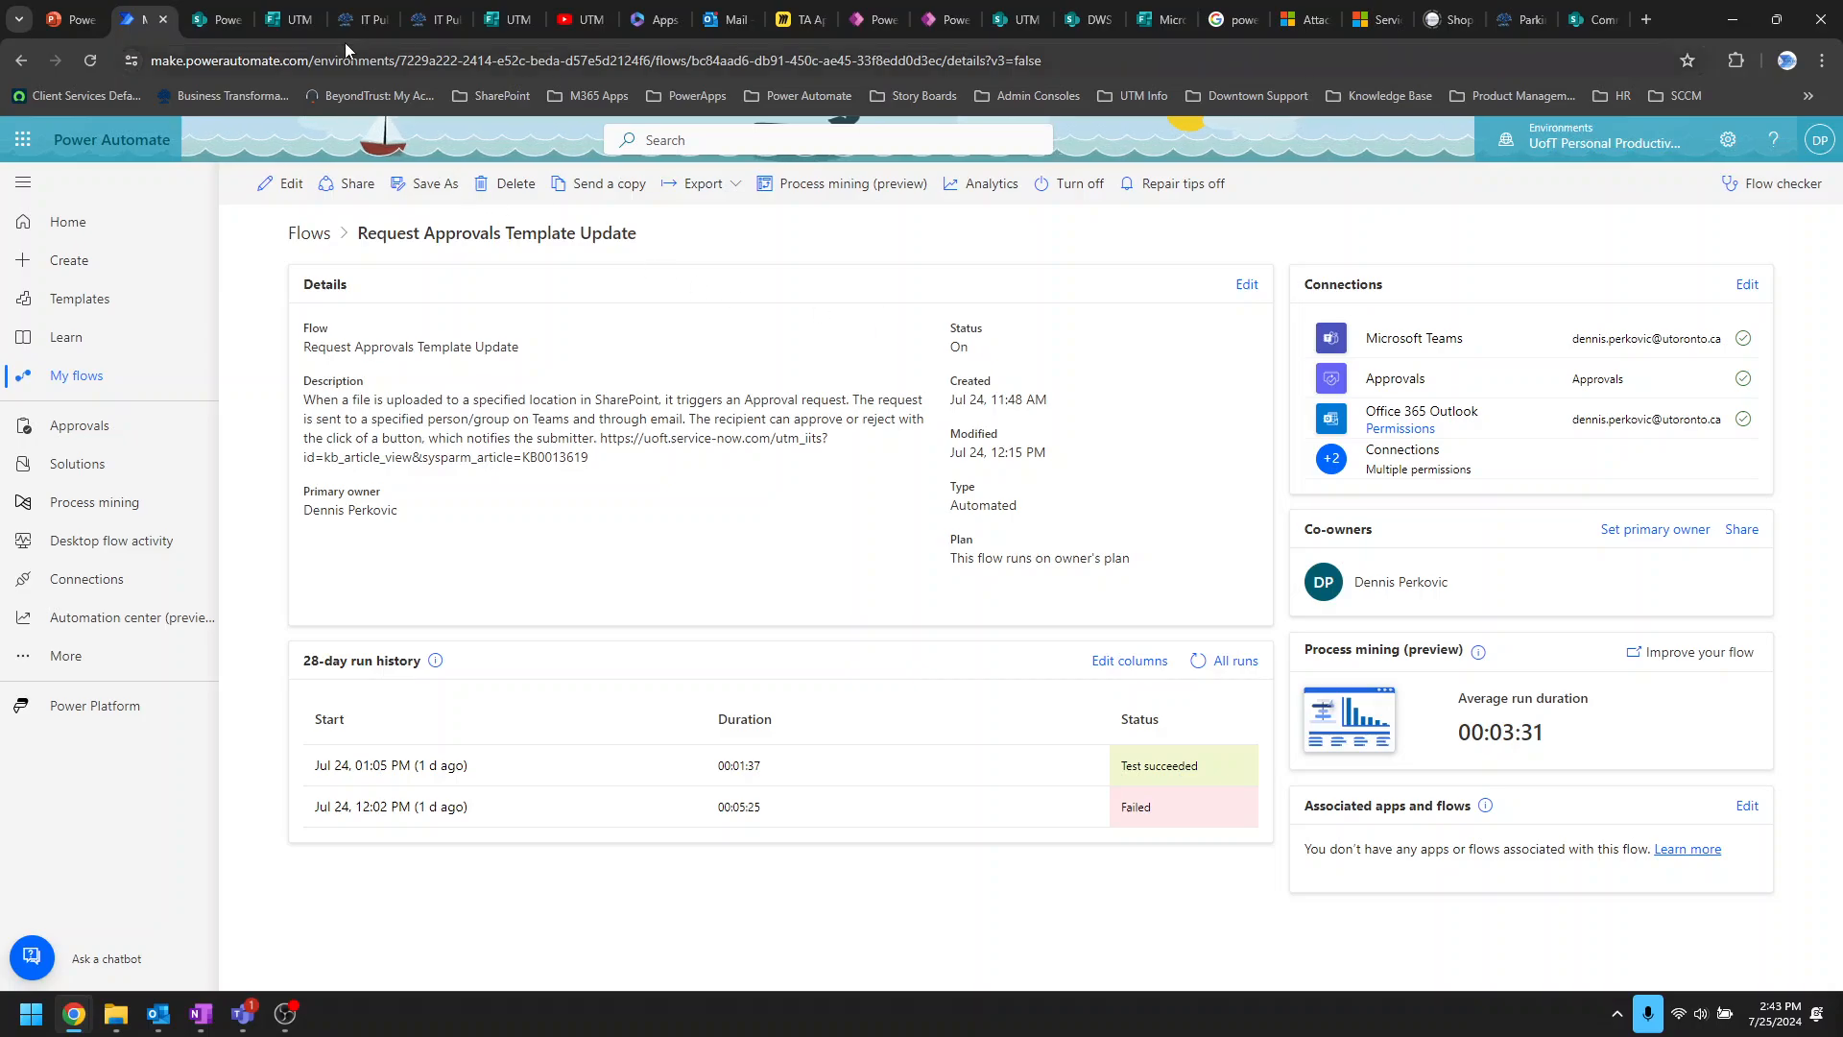
# Step: Read article KB0013620's submission, review and approve/reject steps, with a brief look at the setup article
pyautogui.click(371, 23)
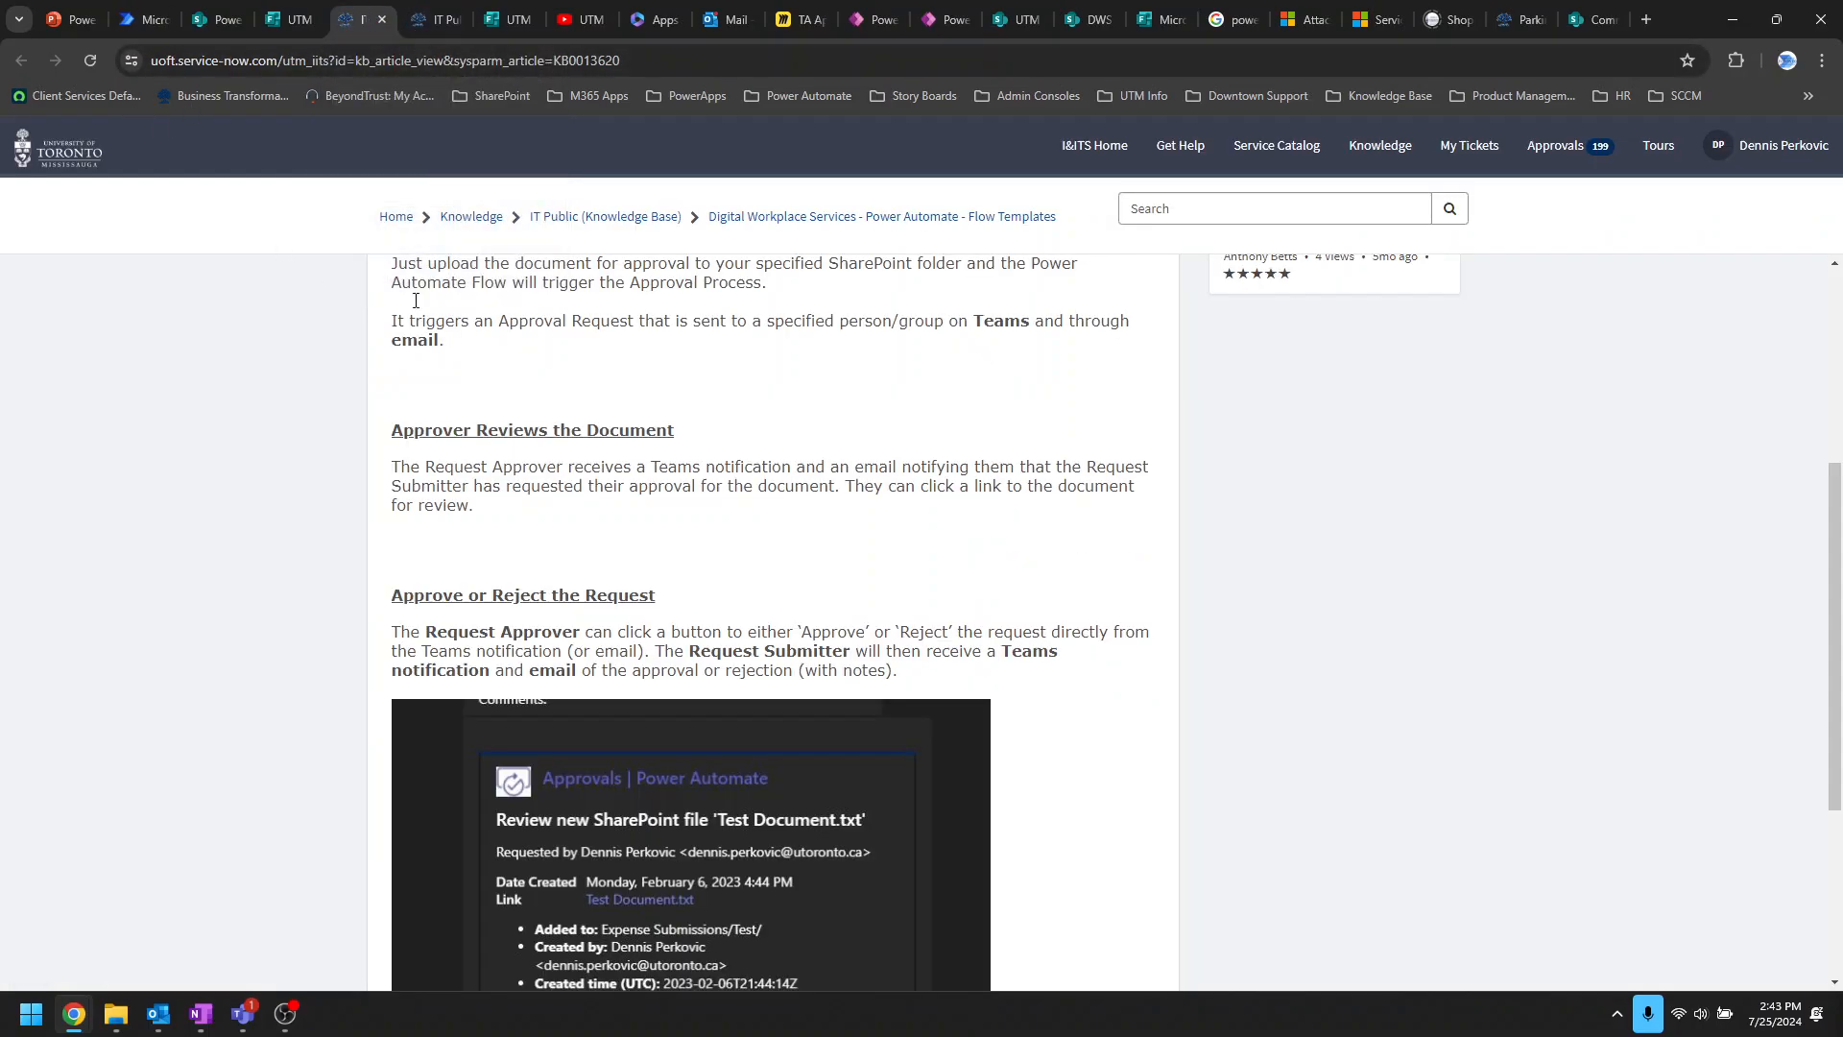
pyautogui.scroll(4, 482, 371)
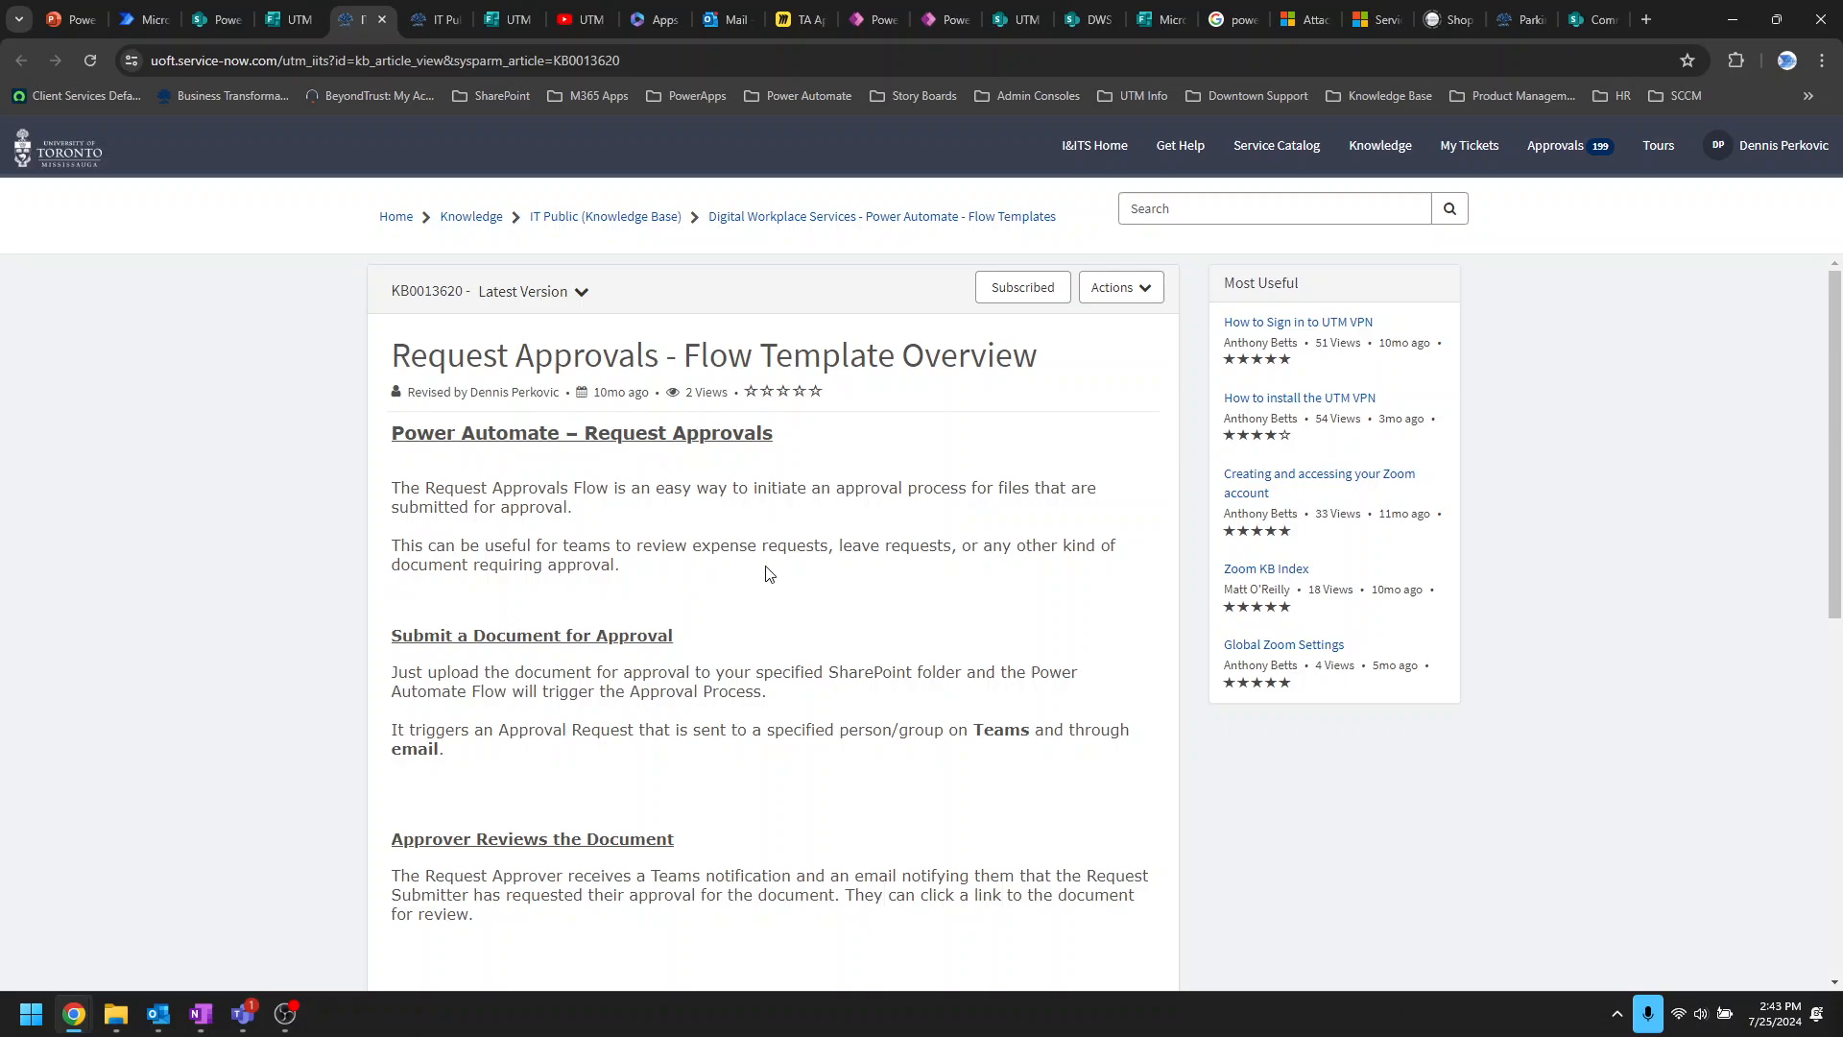
pyautogui.scroll(-8, 794, 642)
pyautogui.scroll(8, 960, 699)
pyautogui.click(422, 19)
pyautogui.click(371, 22)
pyautogui.scroll(-6, 456, 600)
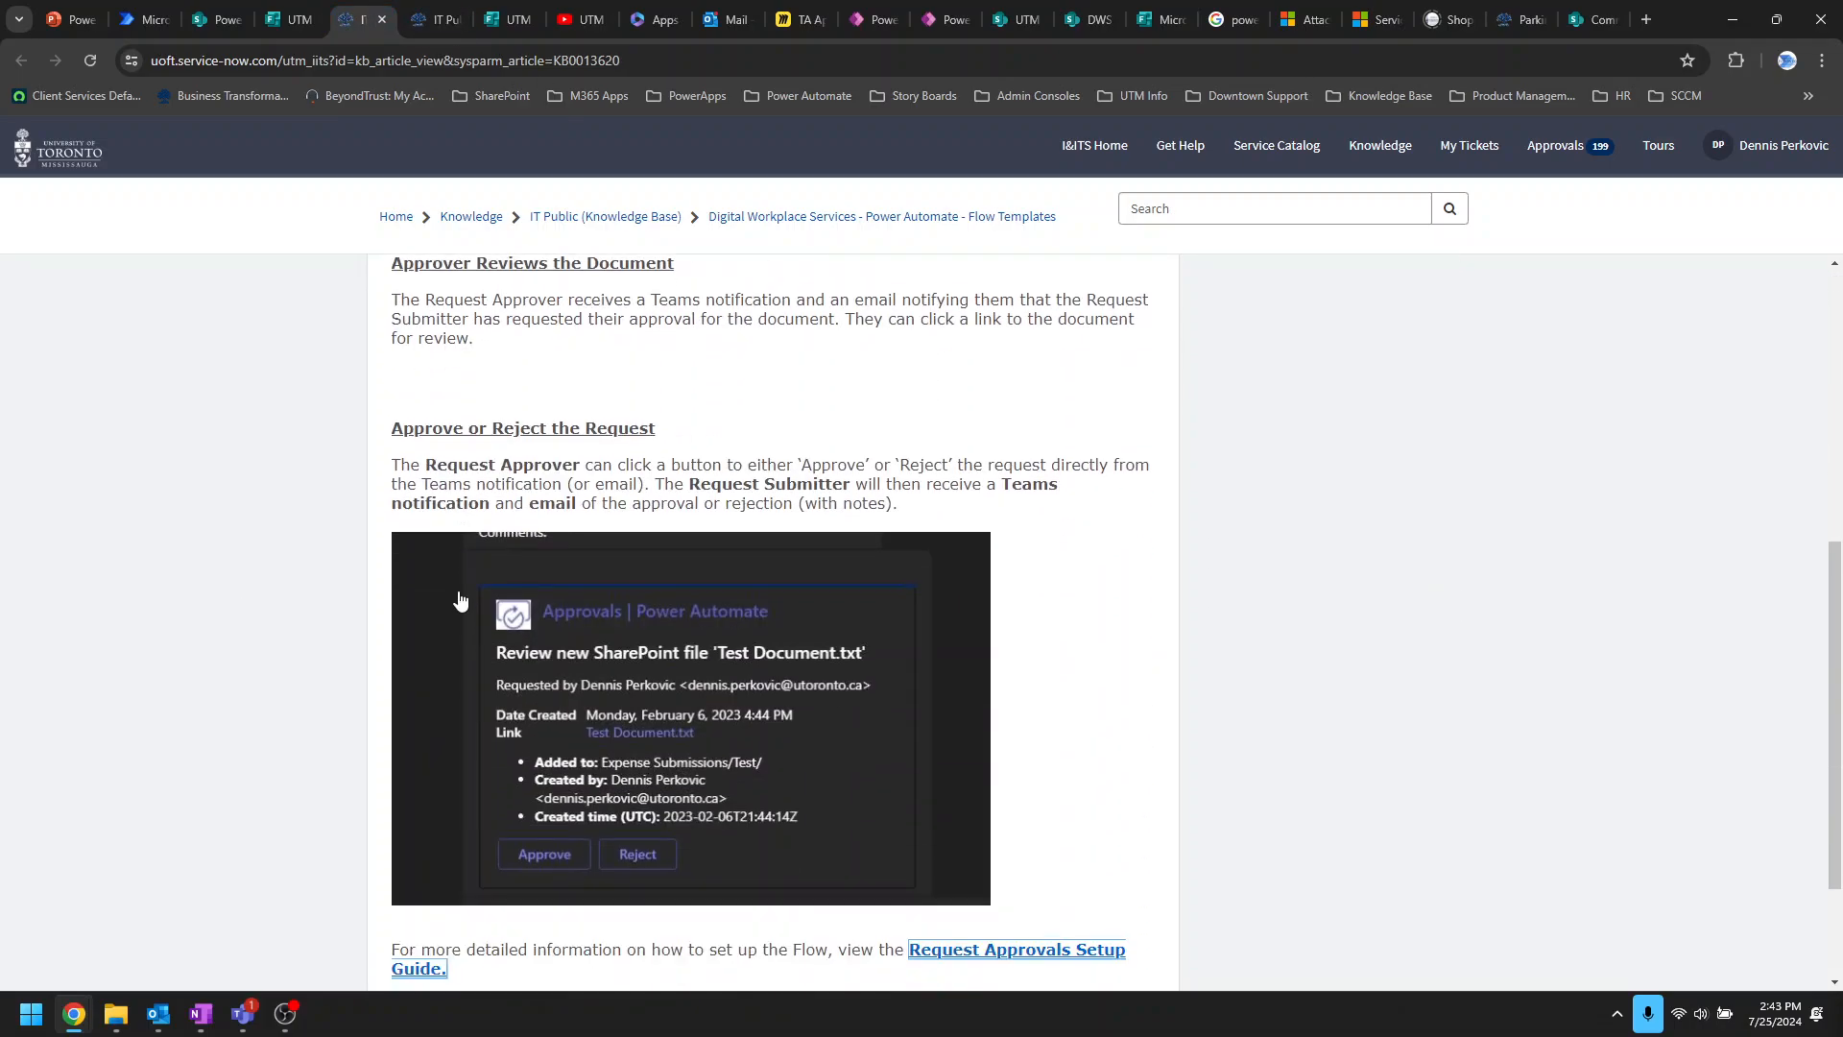
pyautogui.scroll(-2, 658, 683)
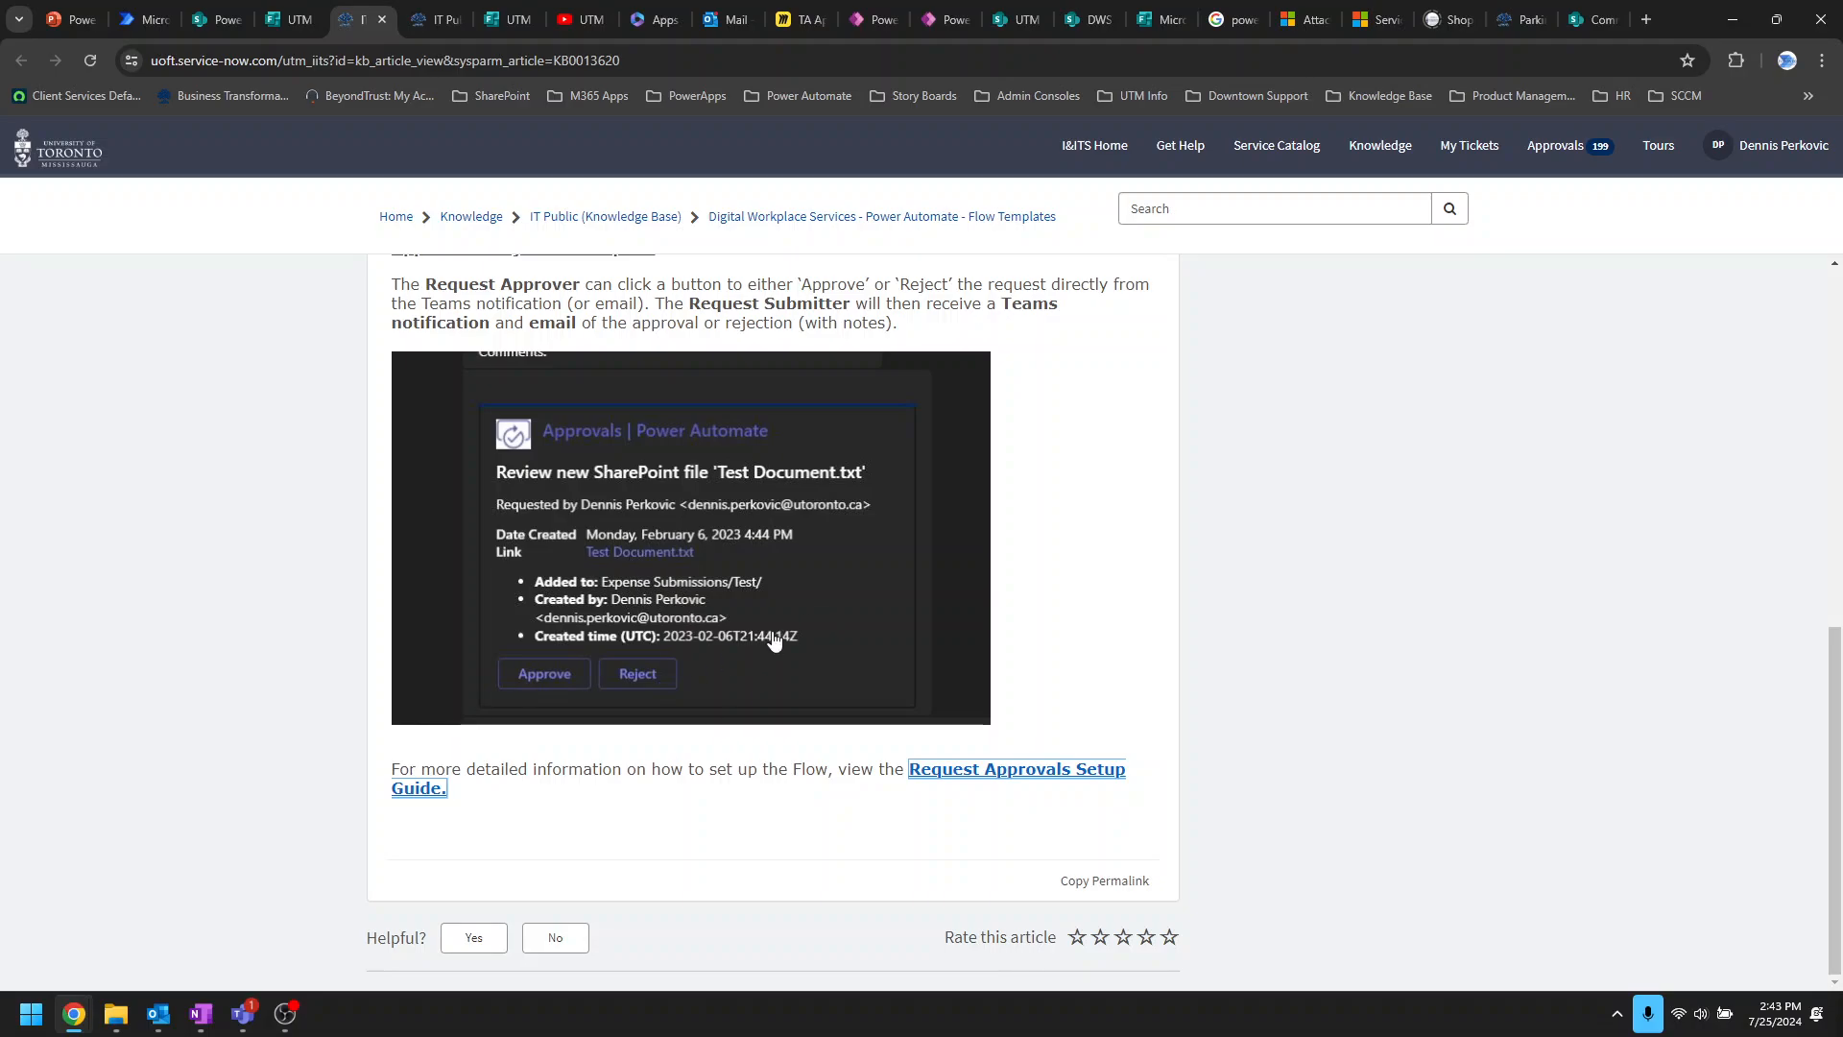
pyautogui.scroll(6, 774, 640)
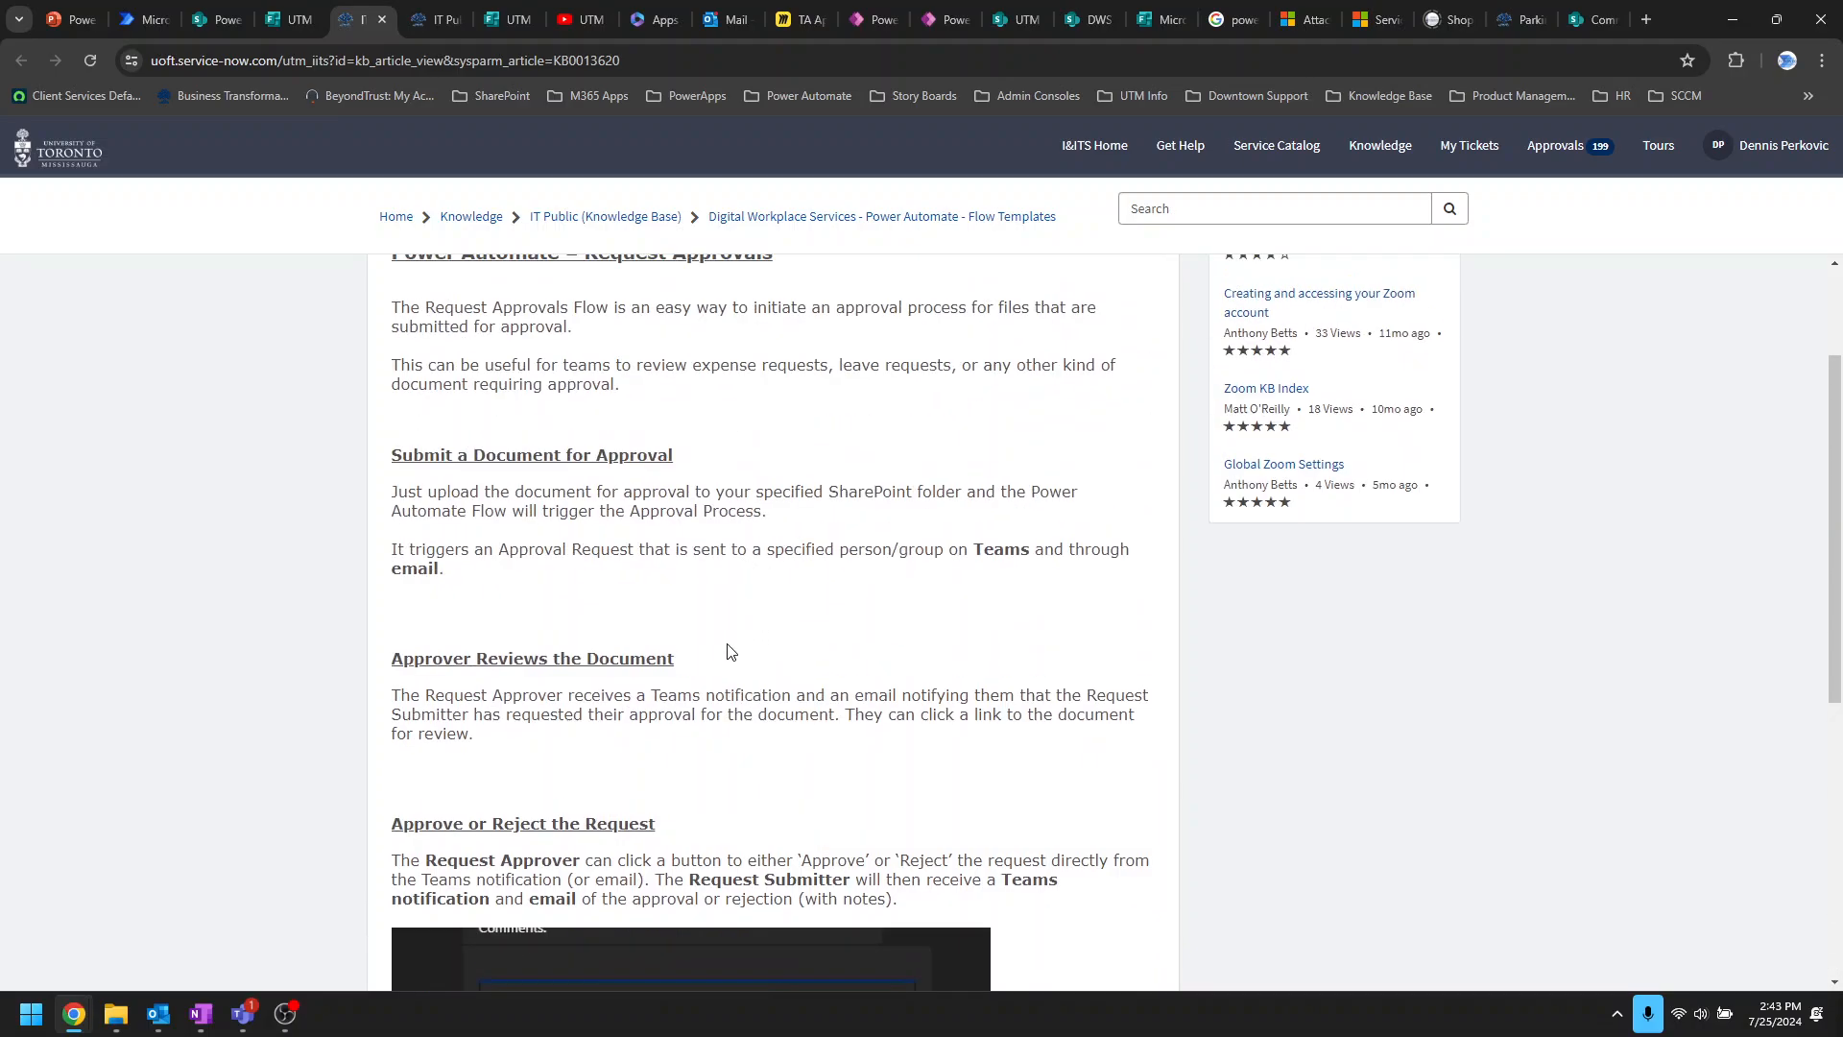
pyautogui.scroll(-2, 759, 624)
# Step: Show setup article KB0013619 at 'Create Teams Channel or Group Chat with a Power Automate Flowbot'
pyautogui.hotkey('ctrl', 'Tab')
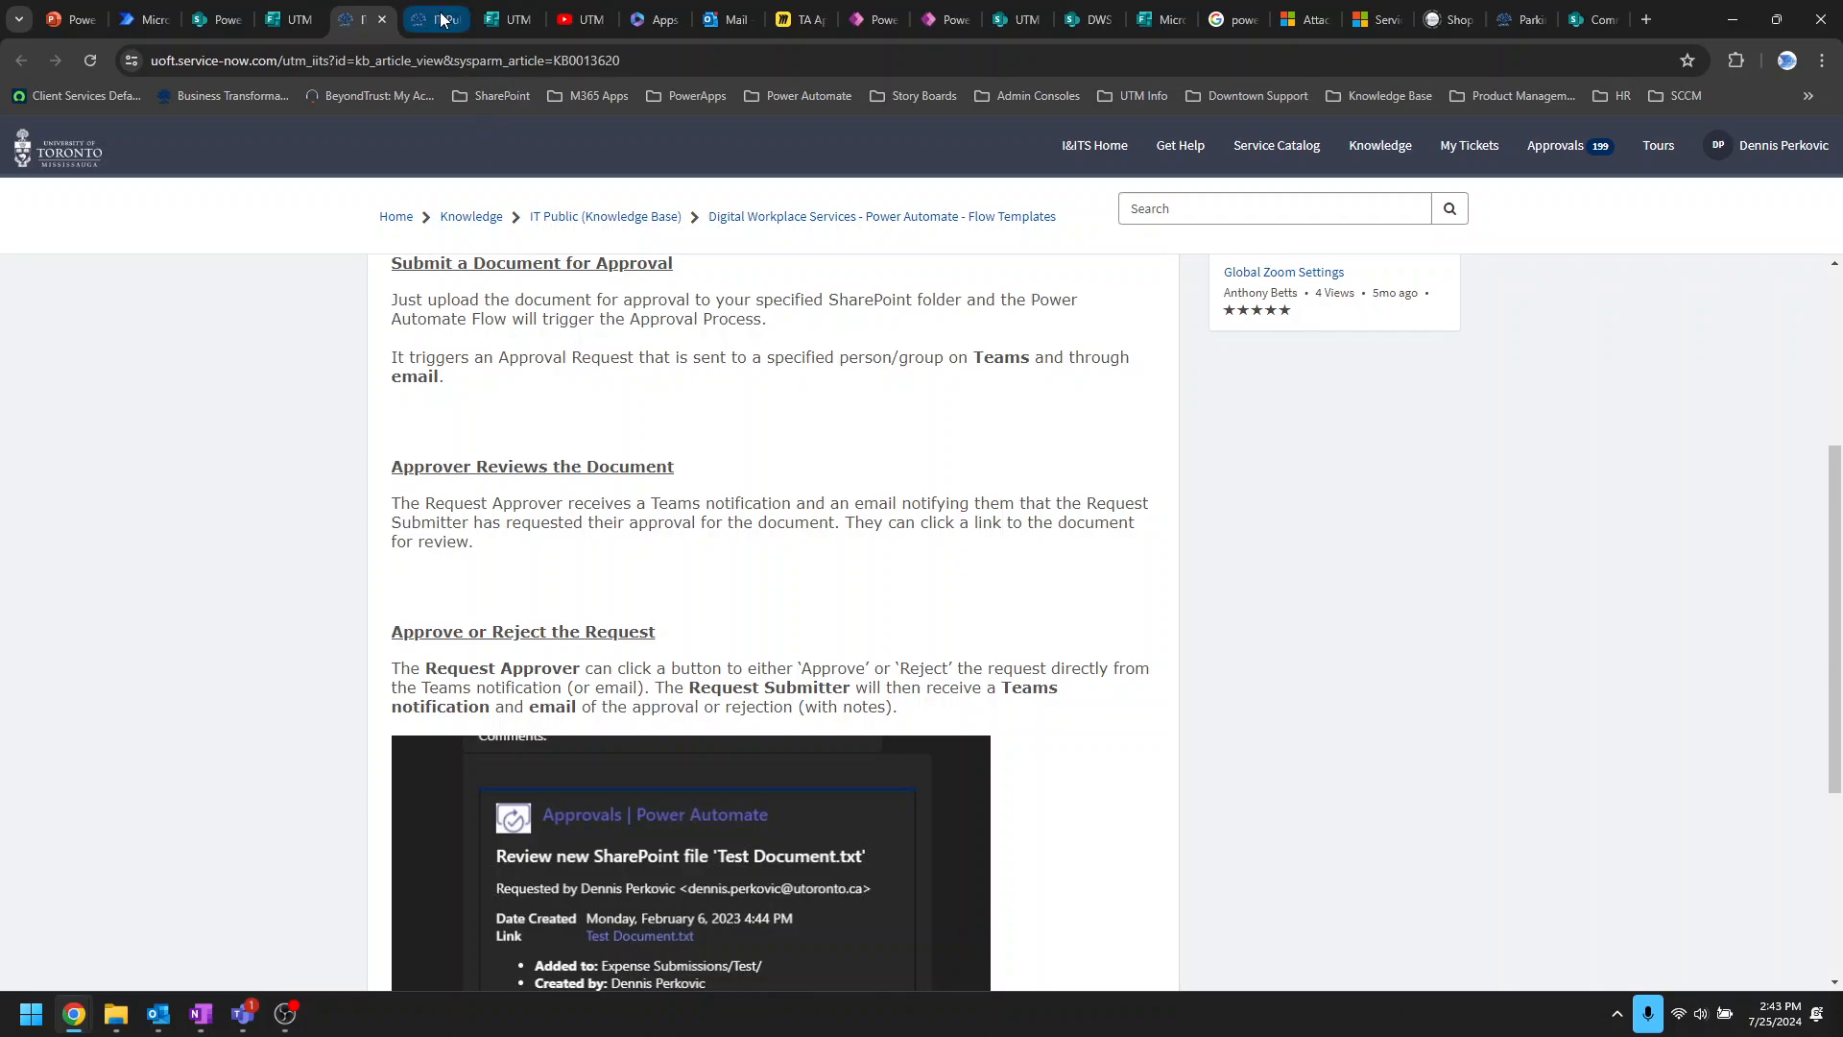
pyautogui.scroll(8, 480, 467)
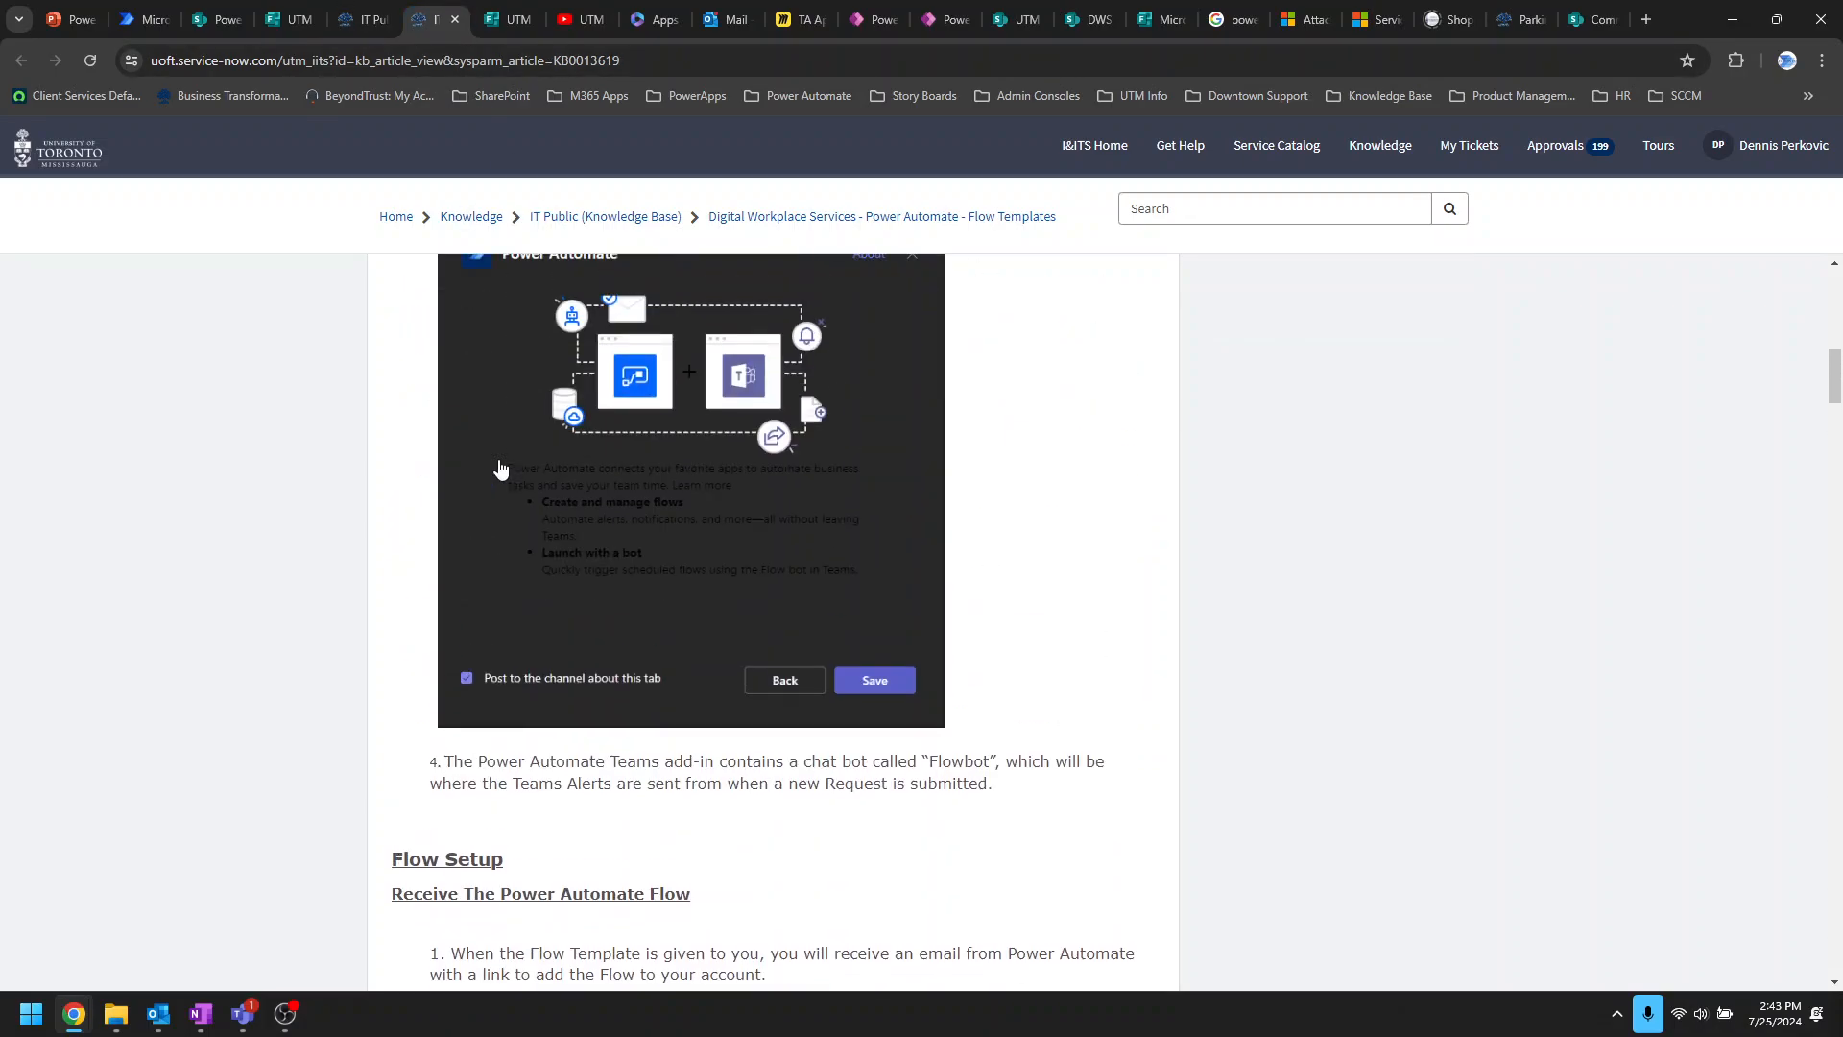
pyautogui.scroll(-12, 494, 467)
pyautogui.scroll(-6, 499, 467)
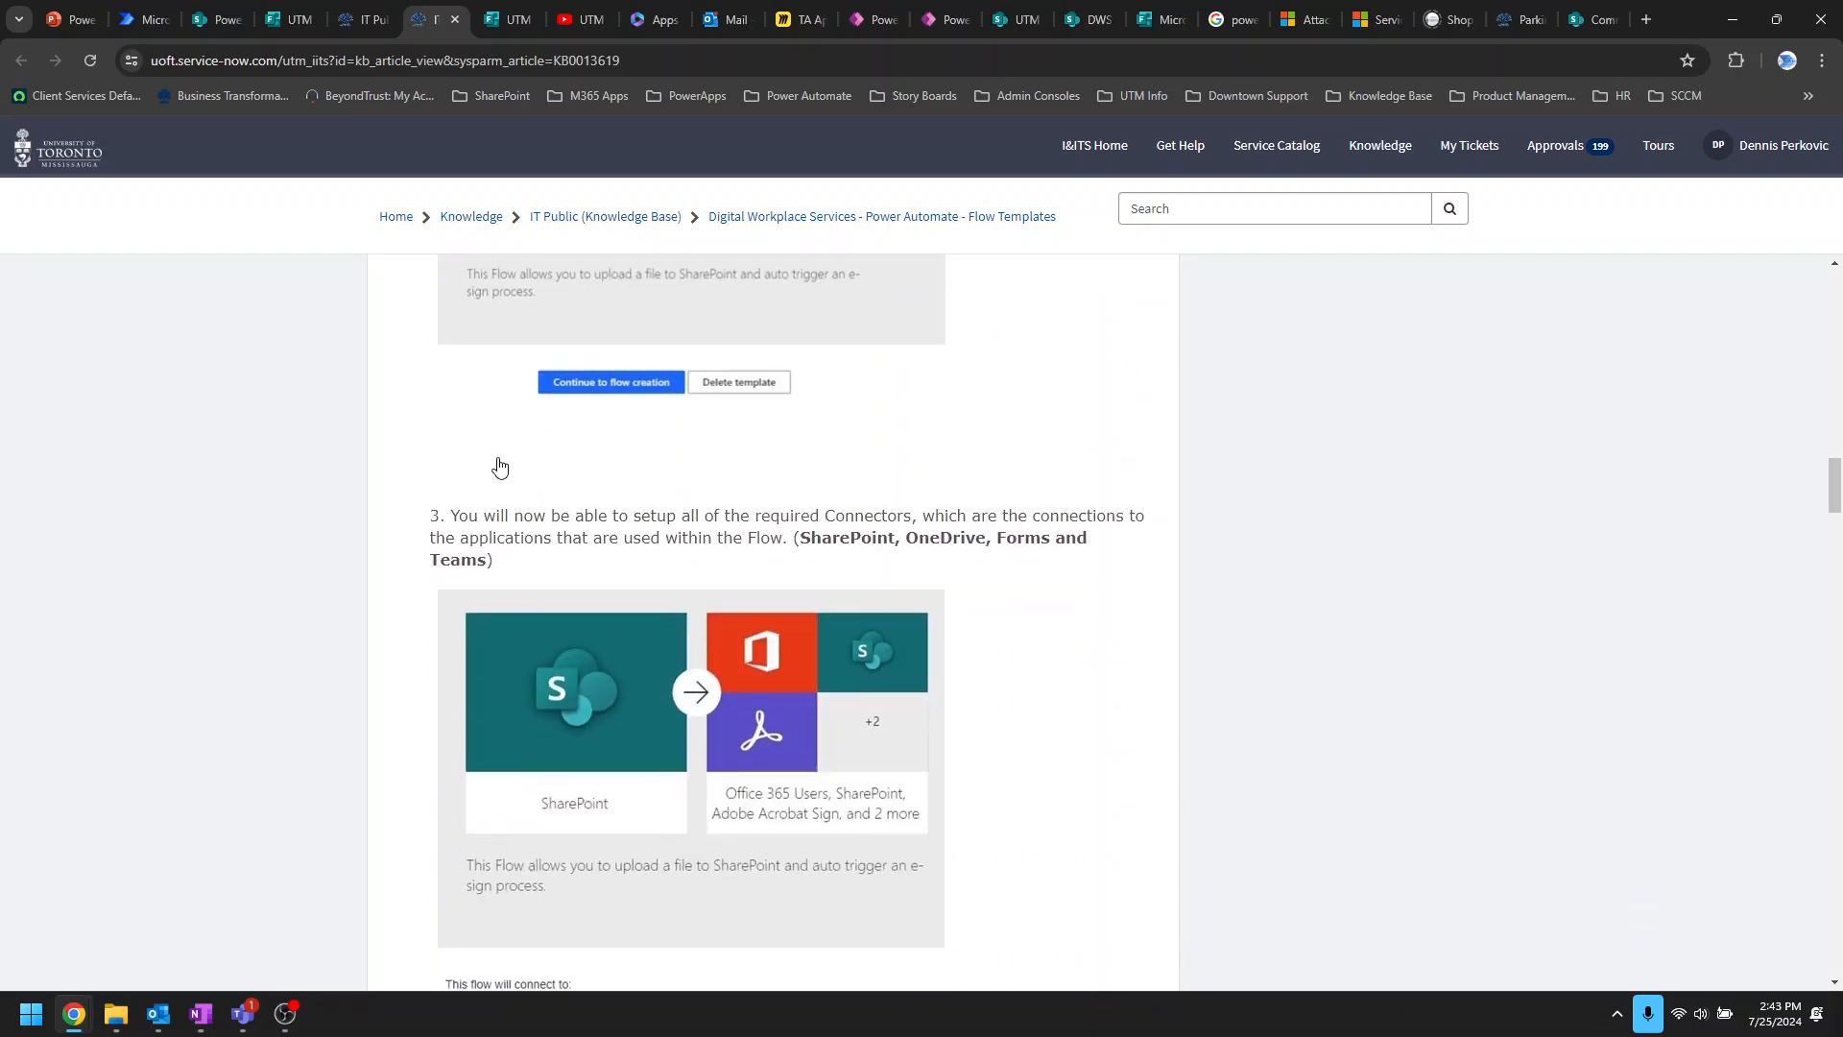
pyautogui.scroll(12, 527, 418)
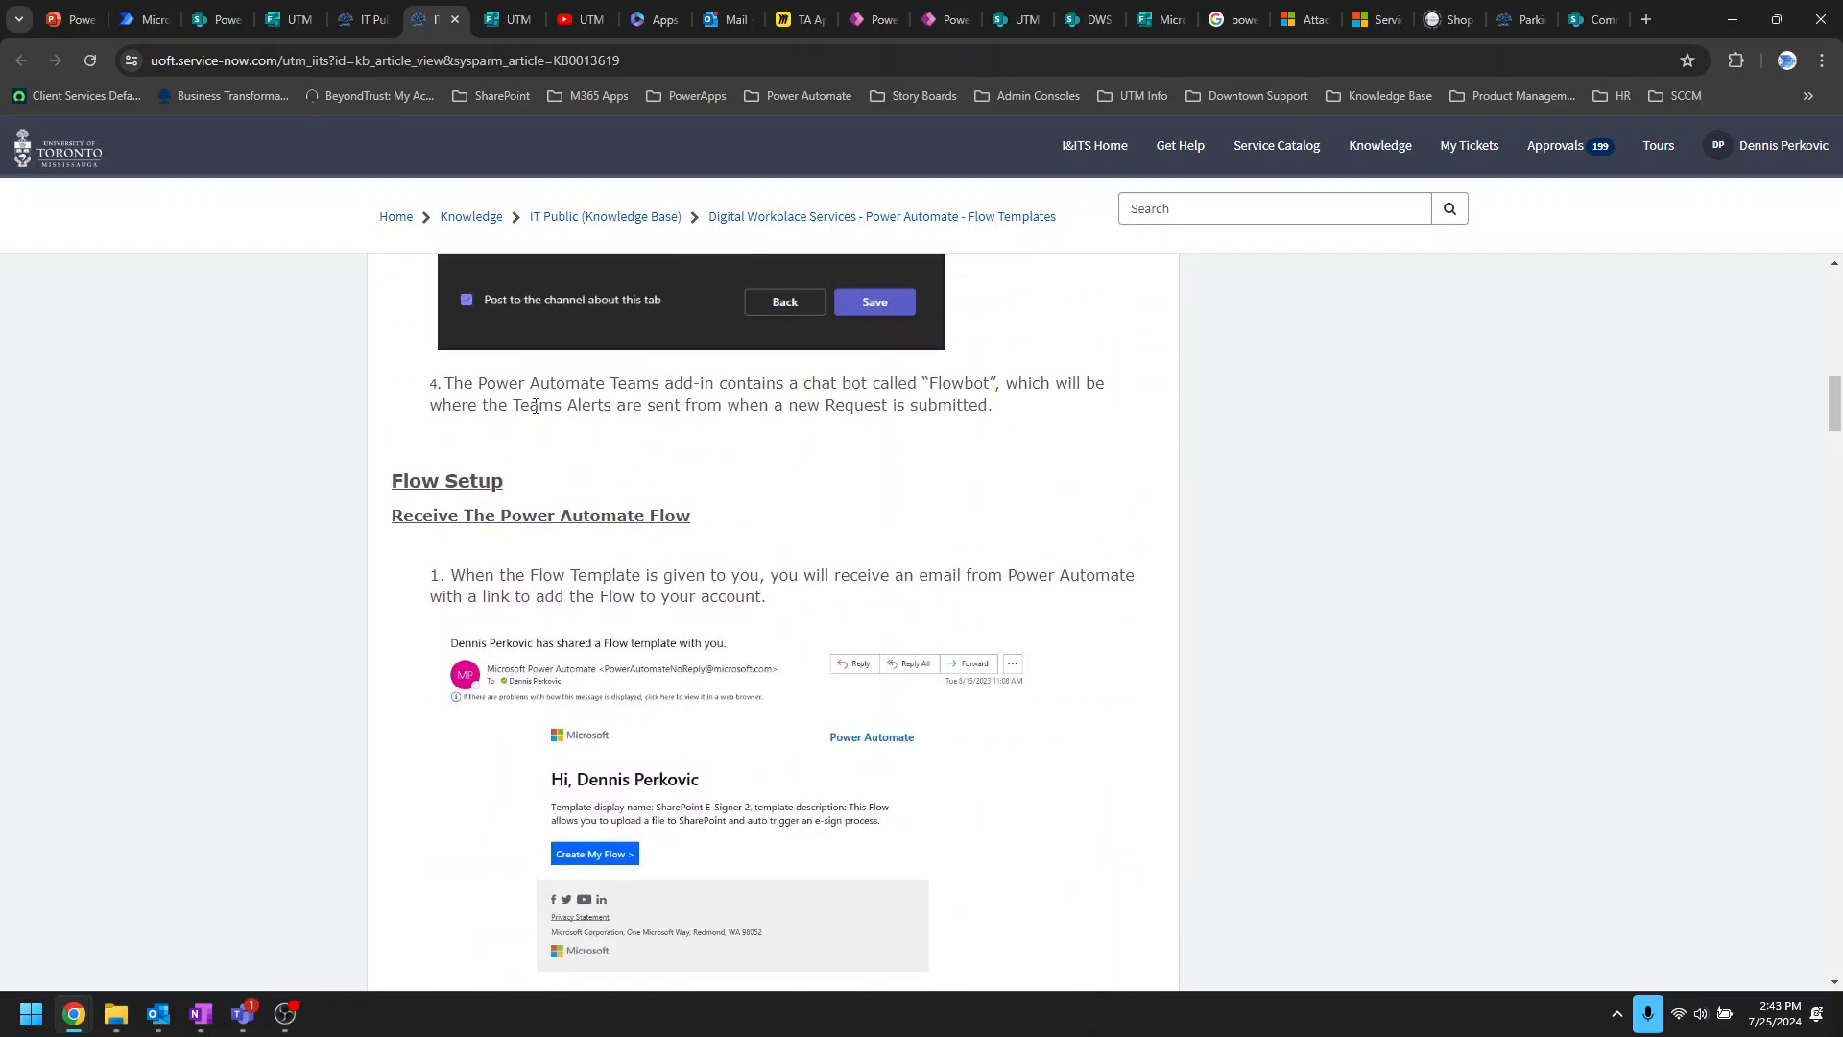
pyautogui.scroll(5, 566, 393)
pyautogui.scroll(4, 576, 379)
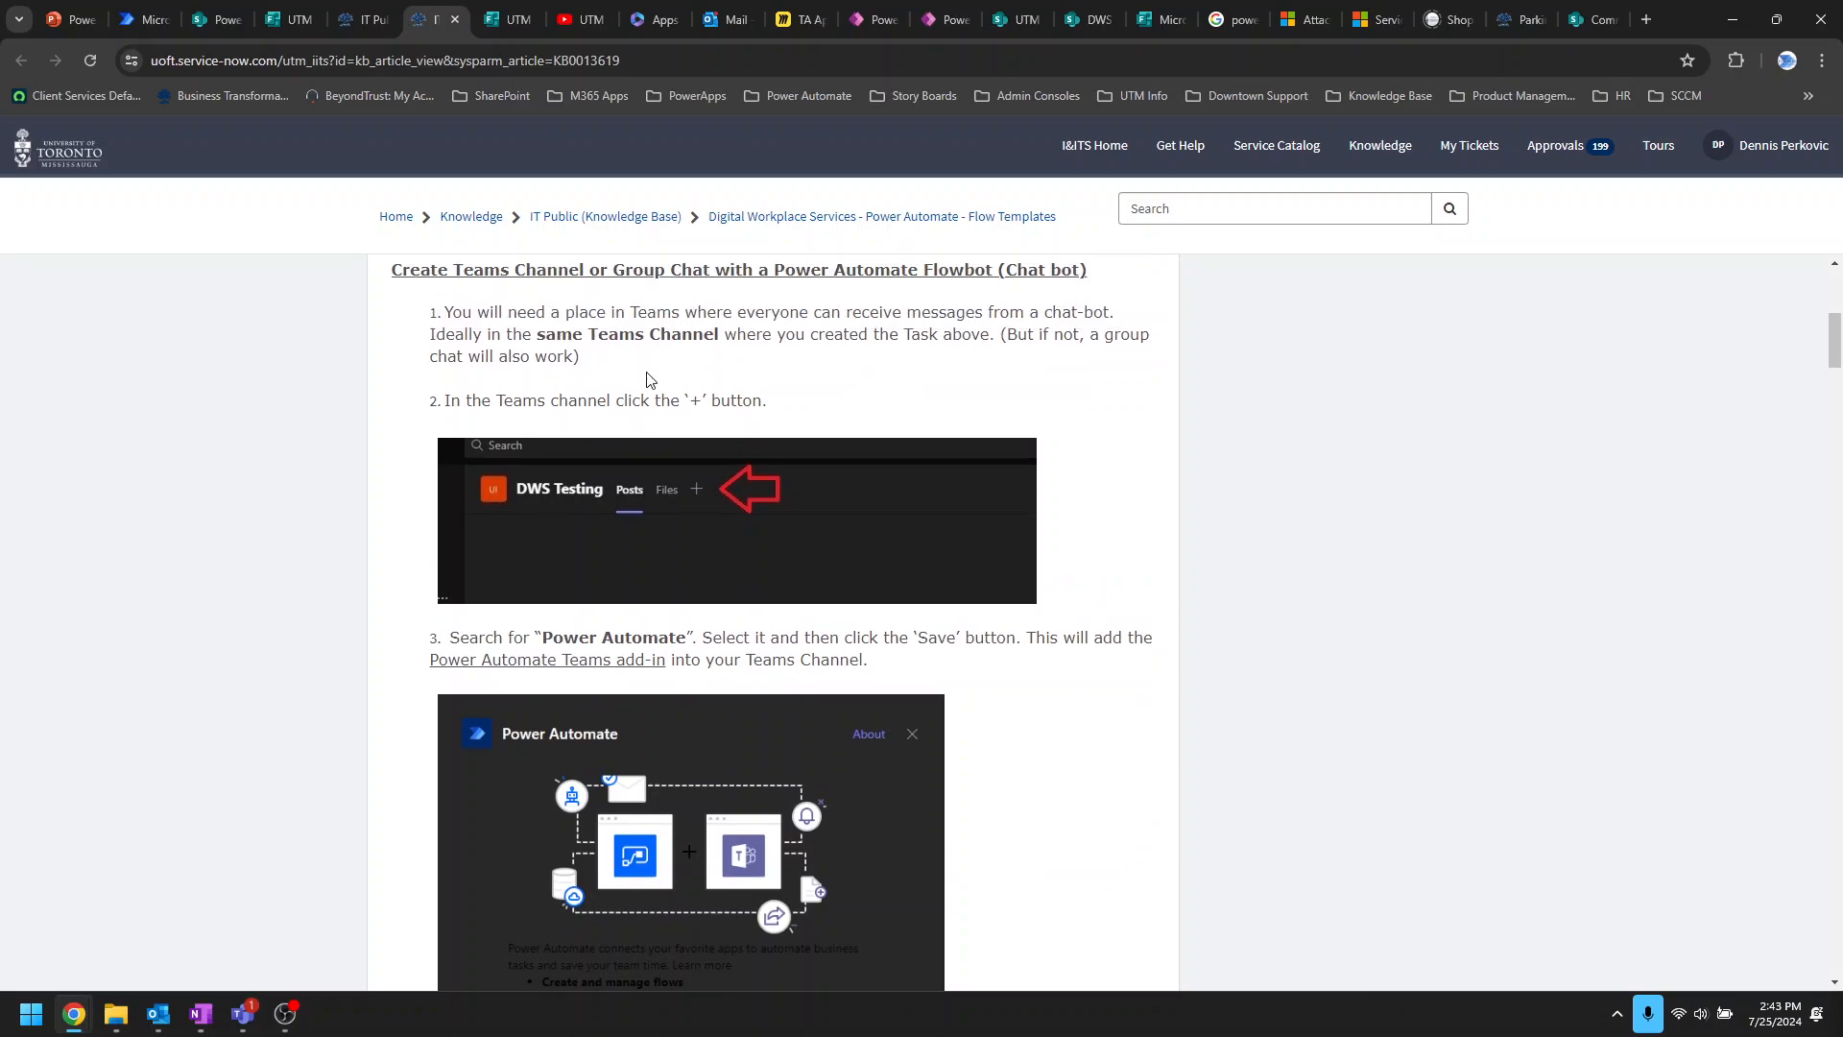
# Step: Drag Travel Expense Request.docx from Demo Files into Approvals > Meal Expenses, then return to the flow
pyautogui.click(220, 20)
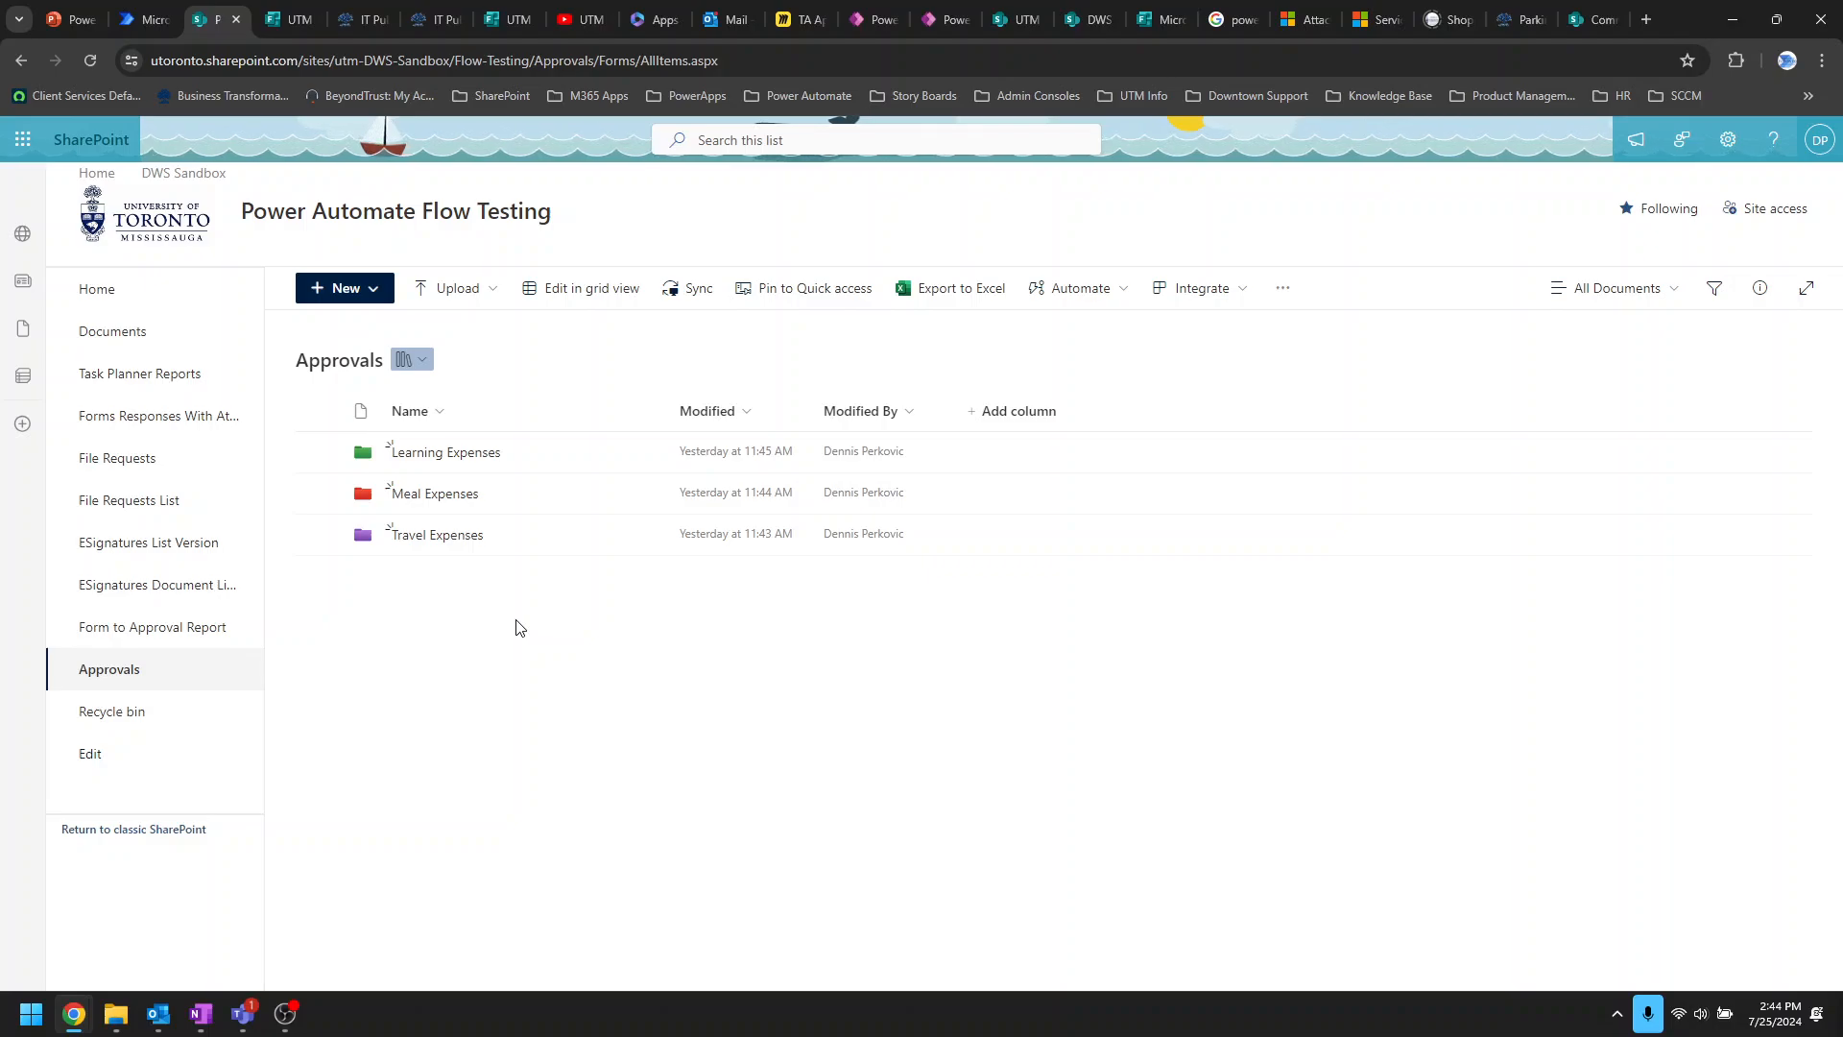
pyautogui.click(443, 493)
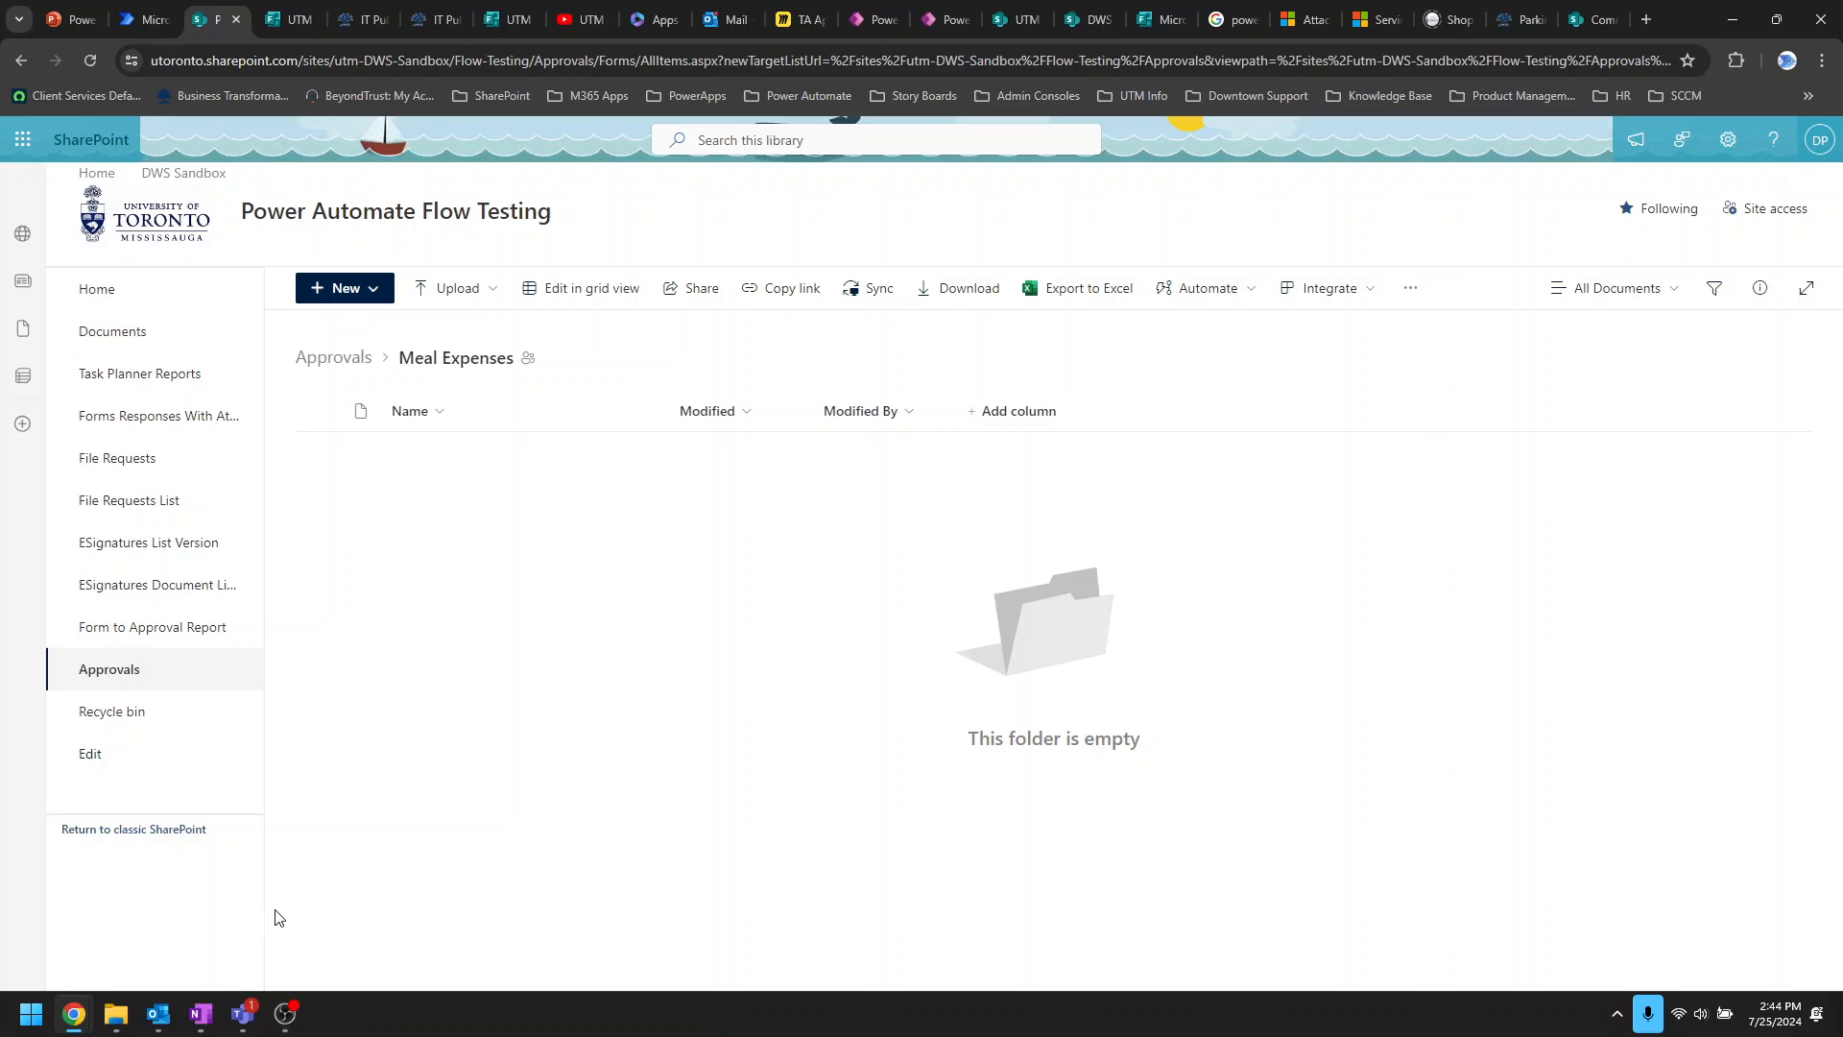
pyautogui.click(116, 1015)
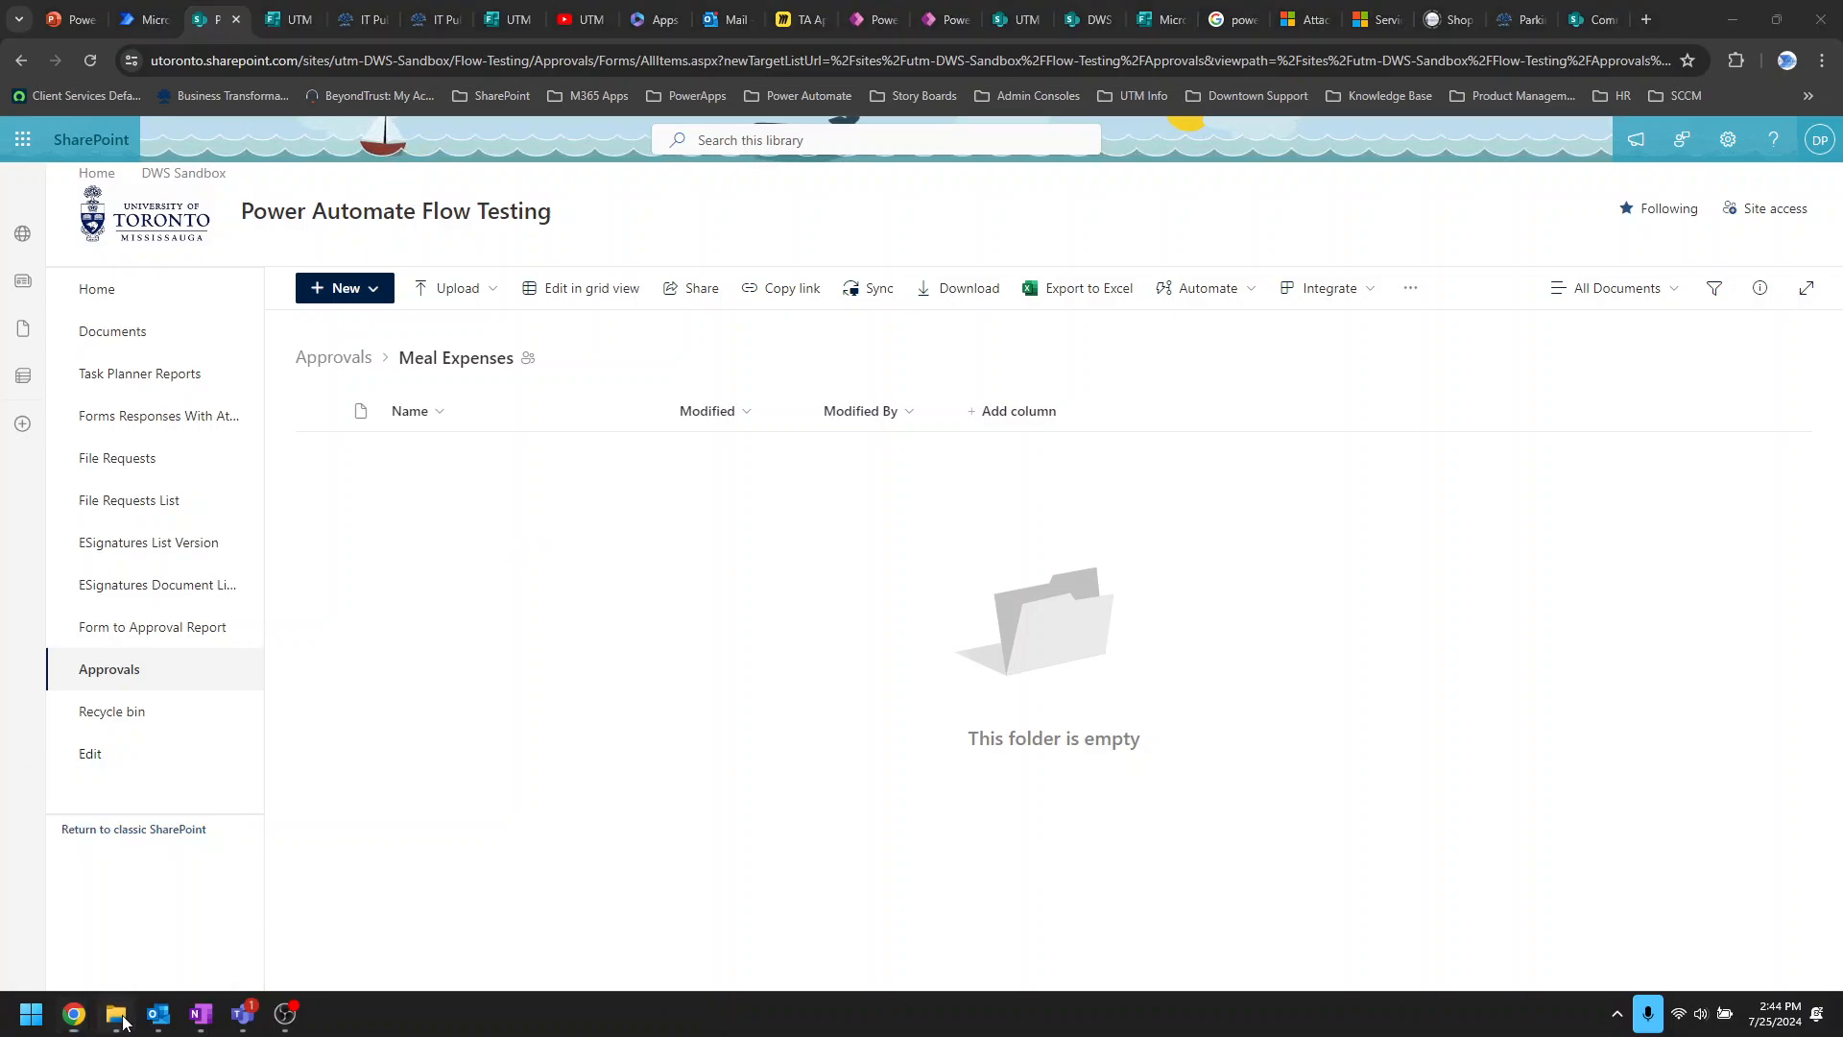
pyautogui.moveTo(722, 227); pyautogui.dragTo(1098, 238)
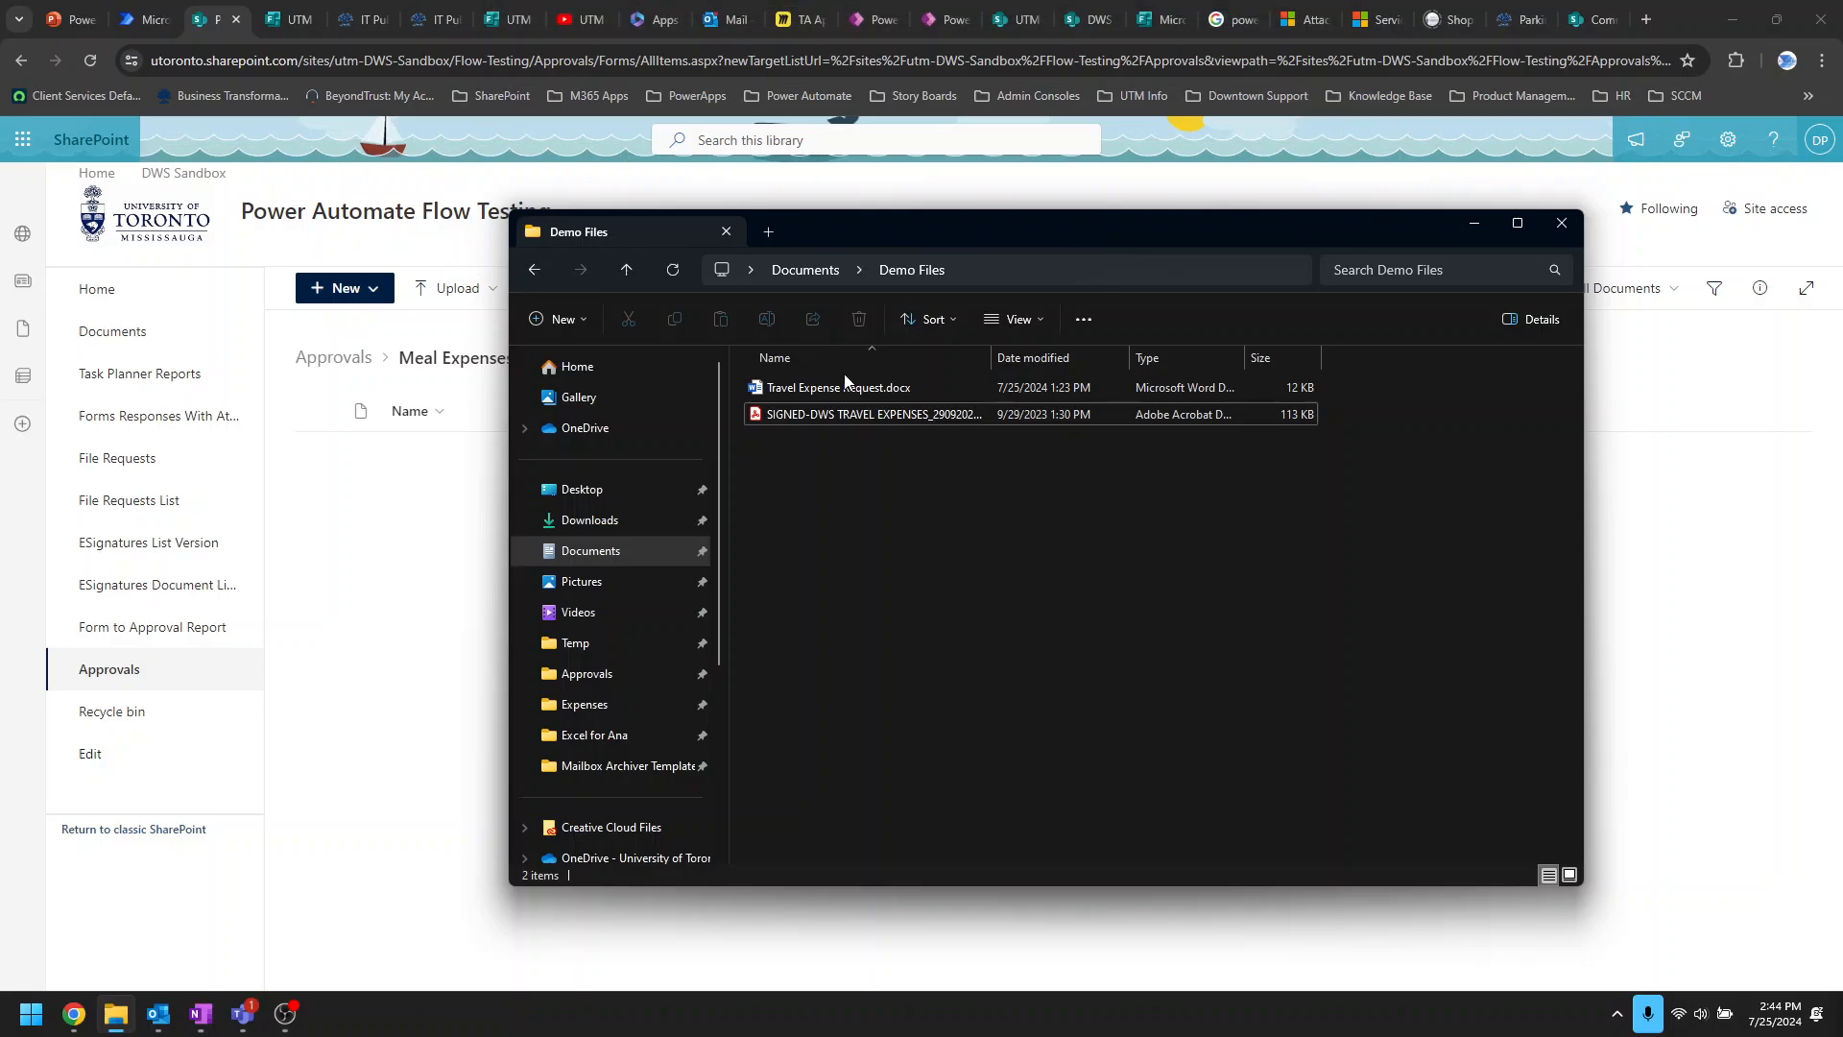
pyautogui.moveTo(768, 387); pyautogui.dragTo(429, 498)
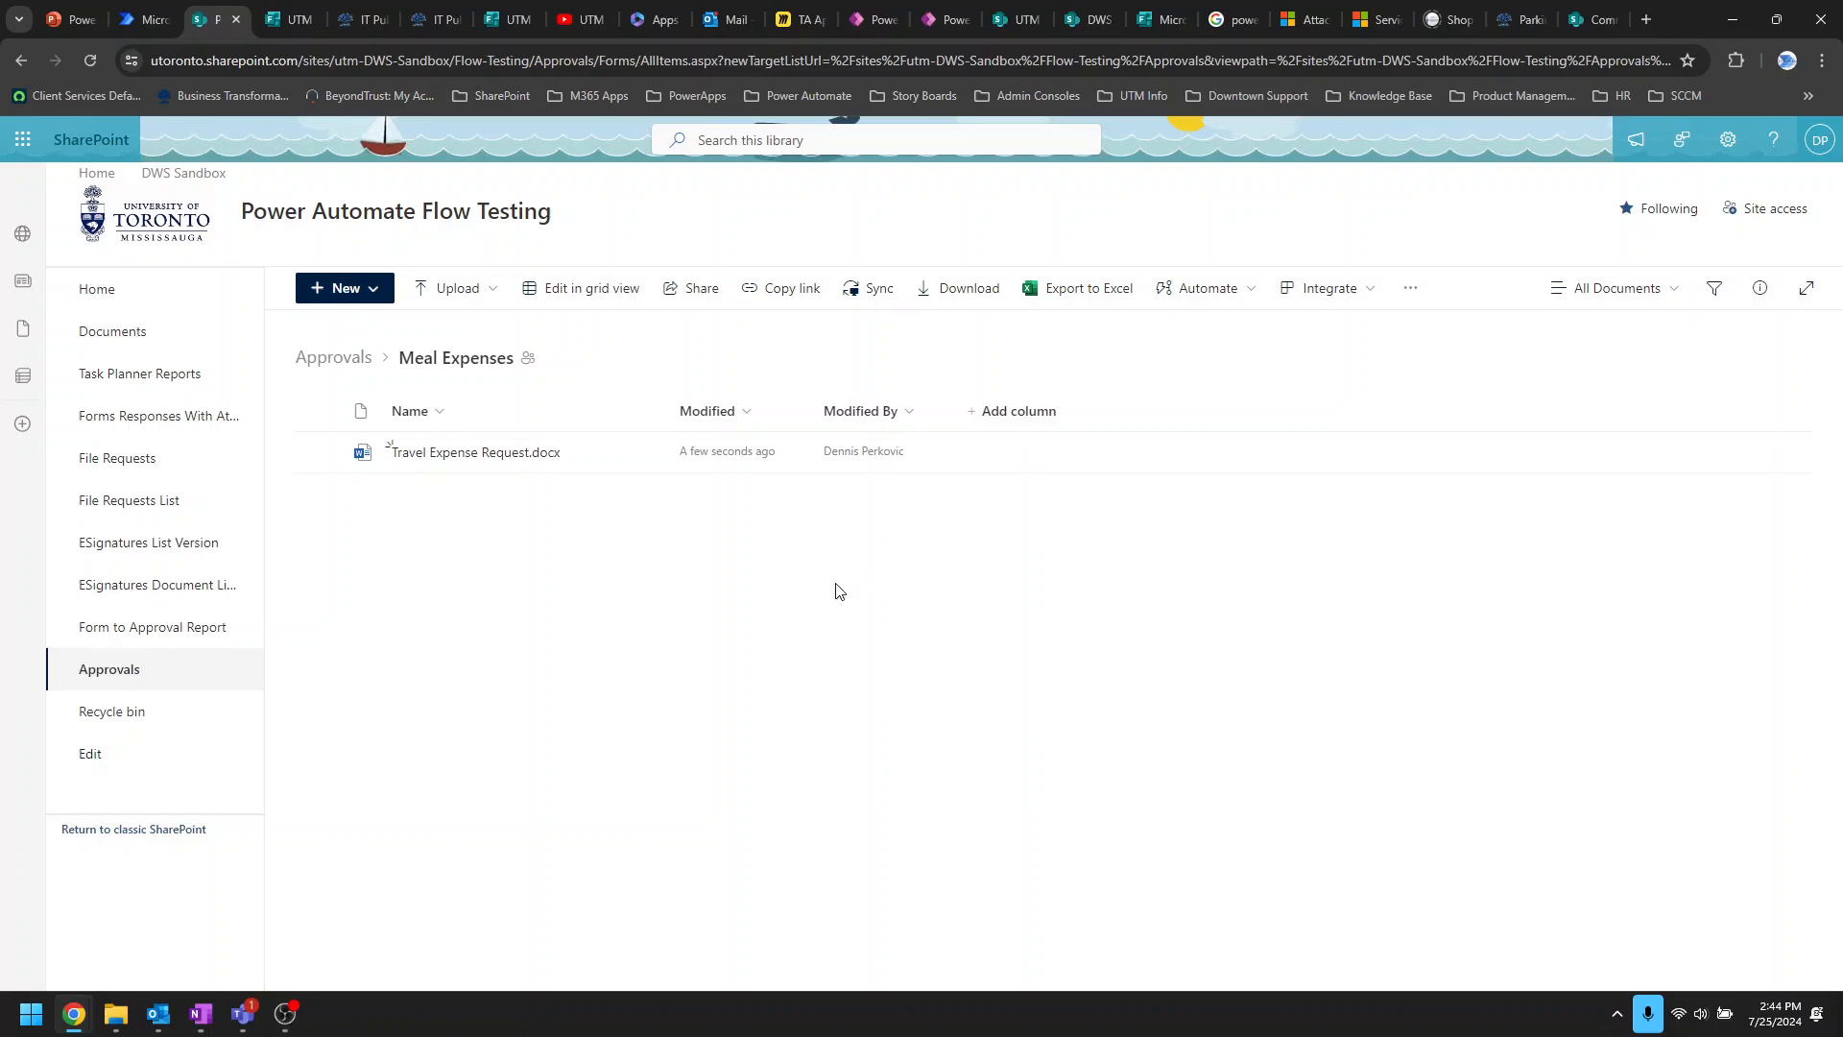
pyautogui.click(134, 19)
# Step: Refresh the Request Approvals Template Update run history repeatedly, then open the flow in the editor
pyautogui.click(1198, 663)
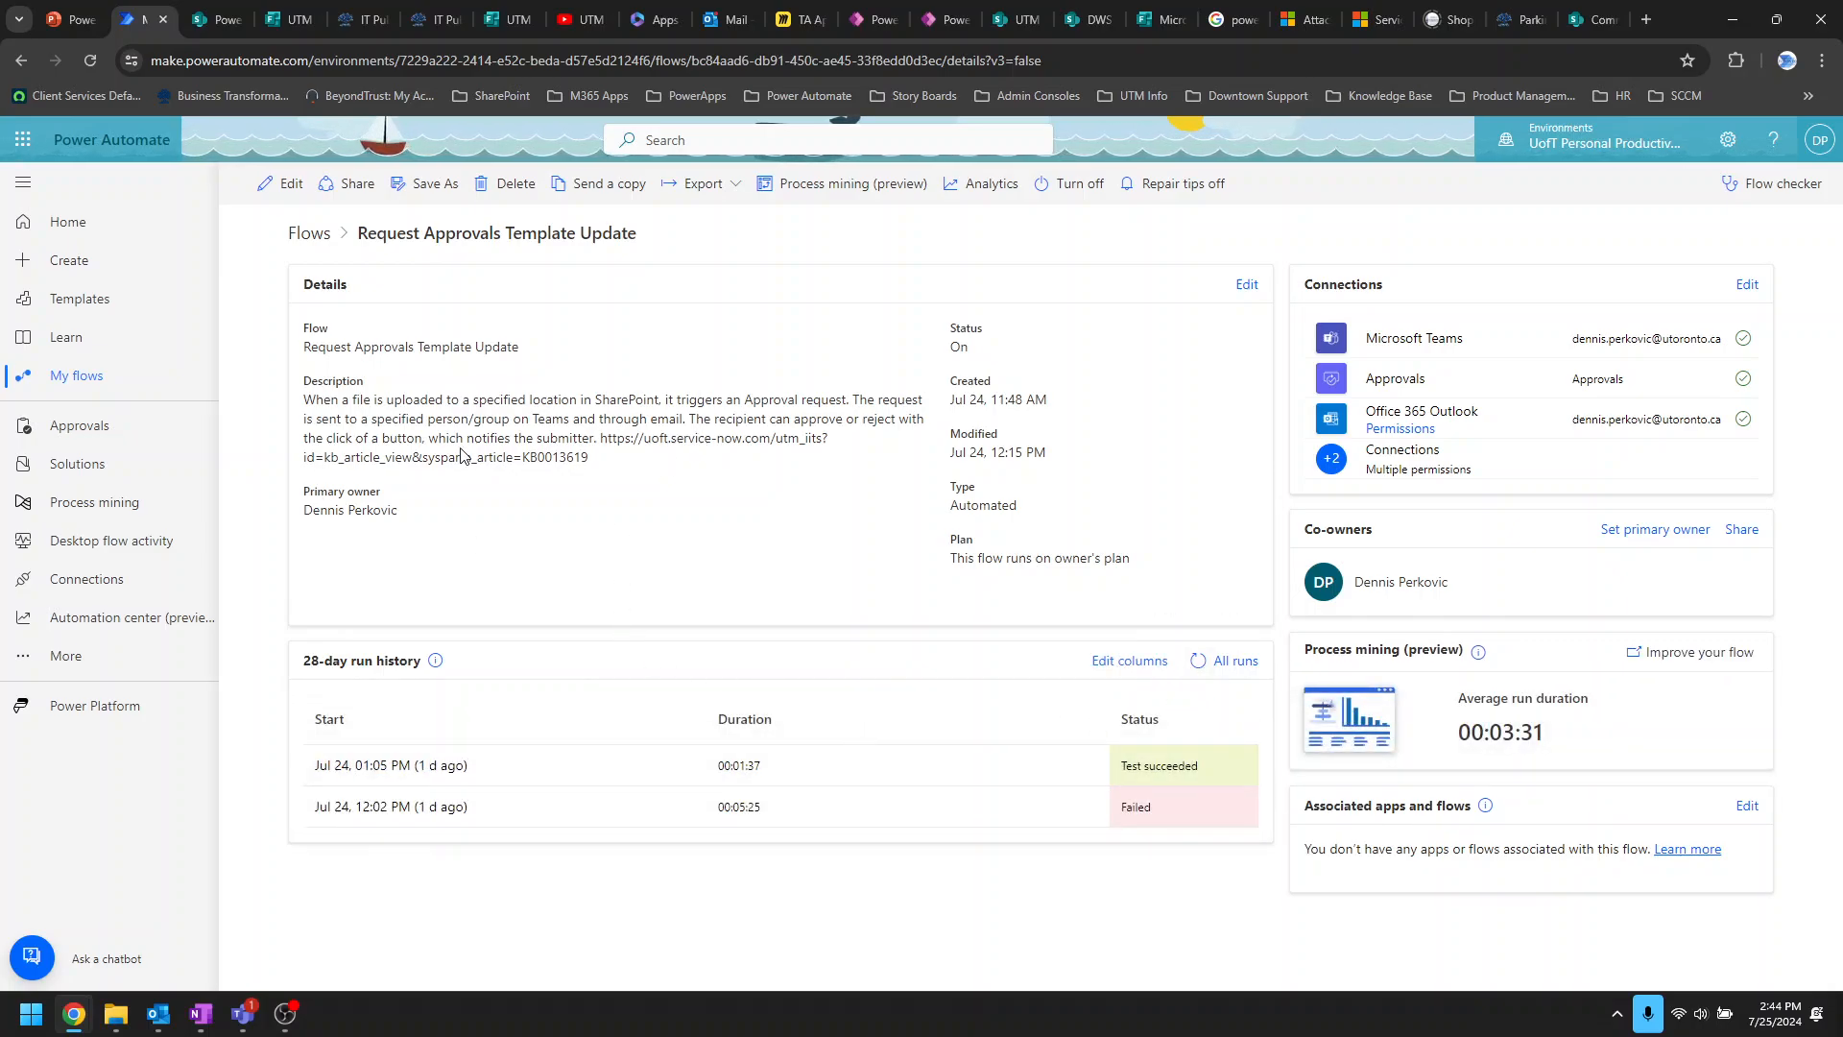
pyautogui.click(1198, 661)
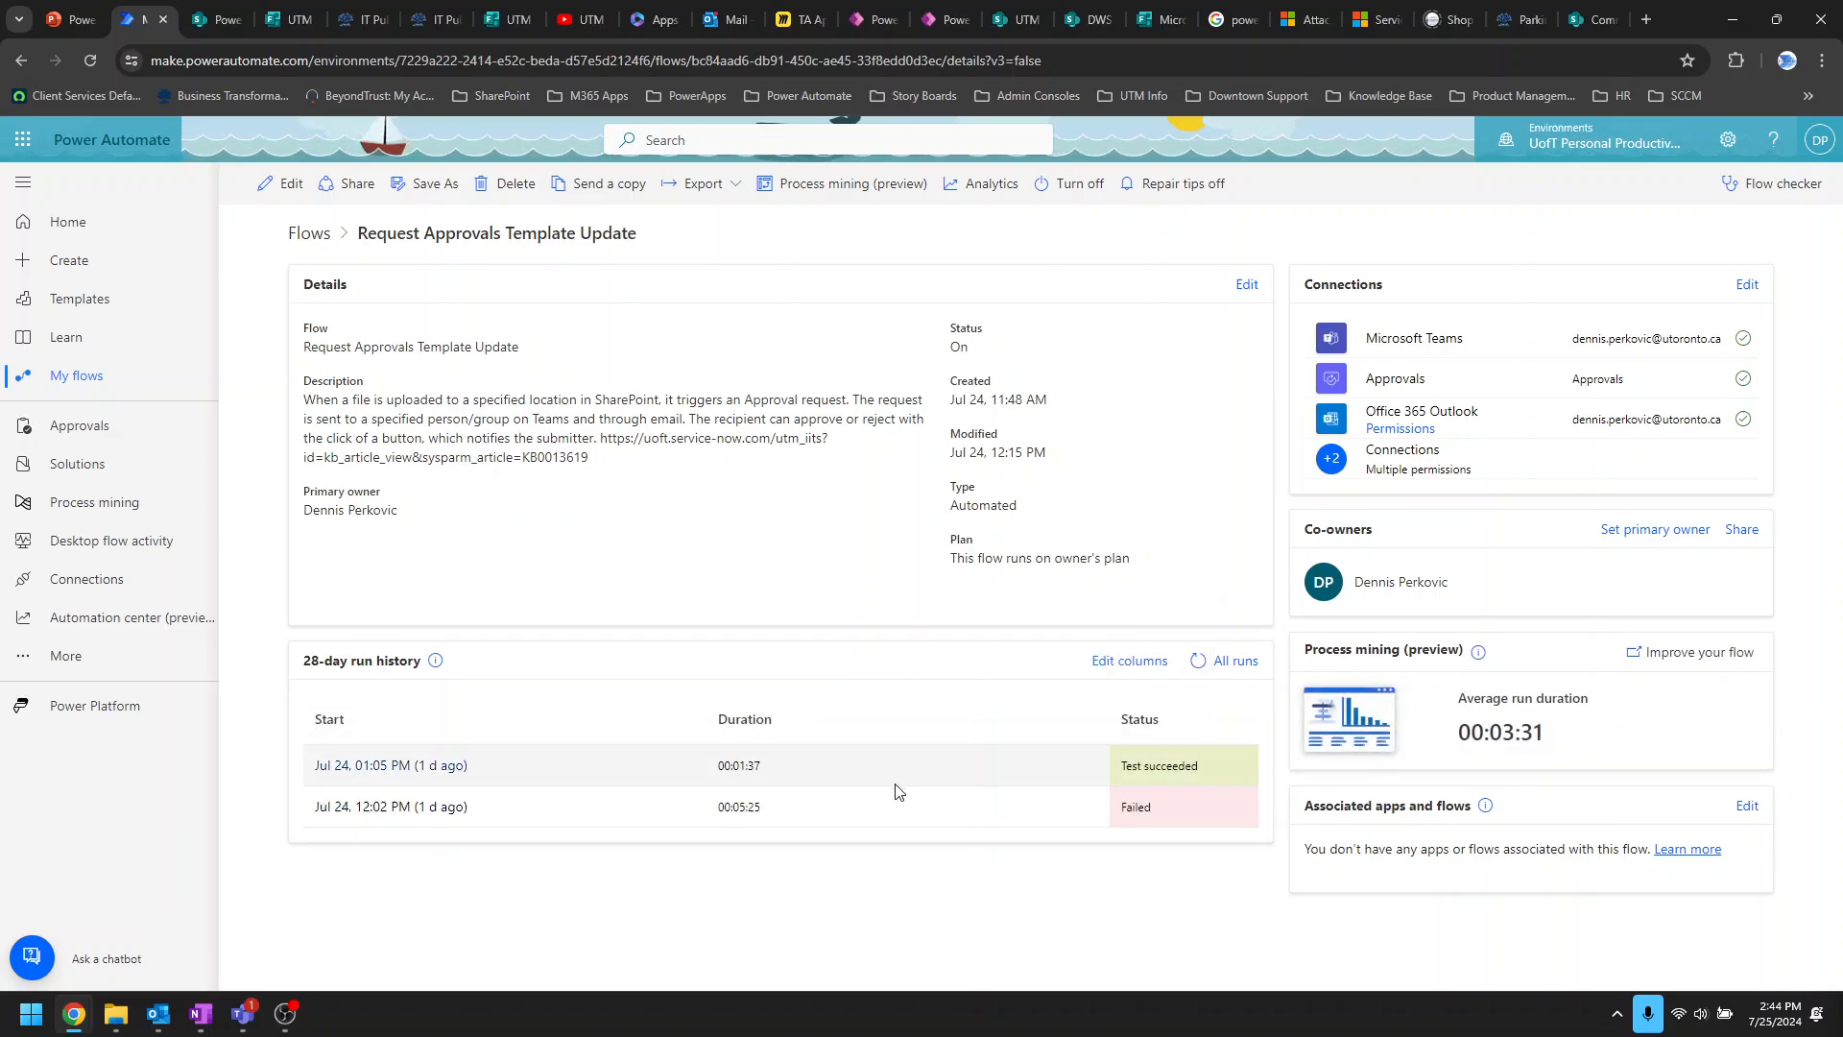
pyautogui.click(1198, 661)
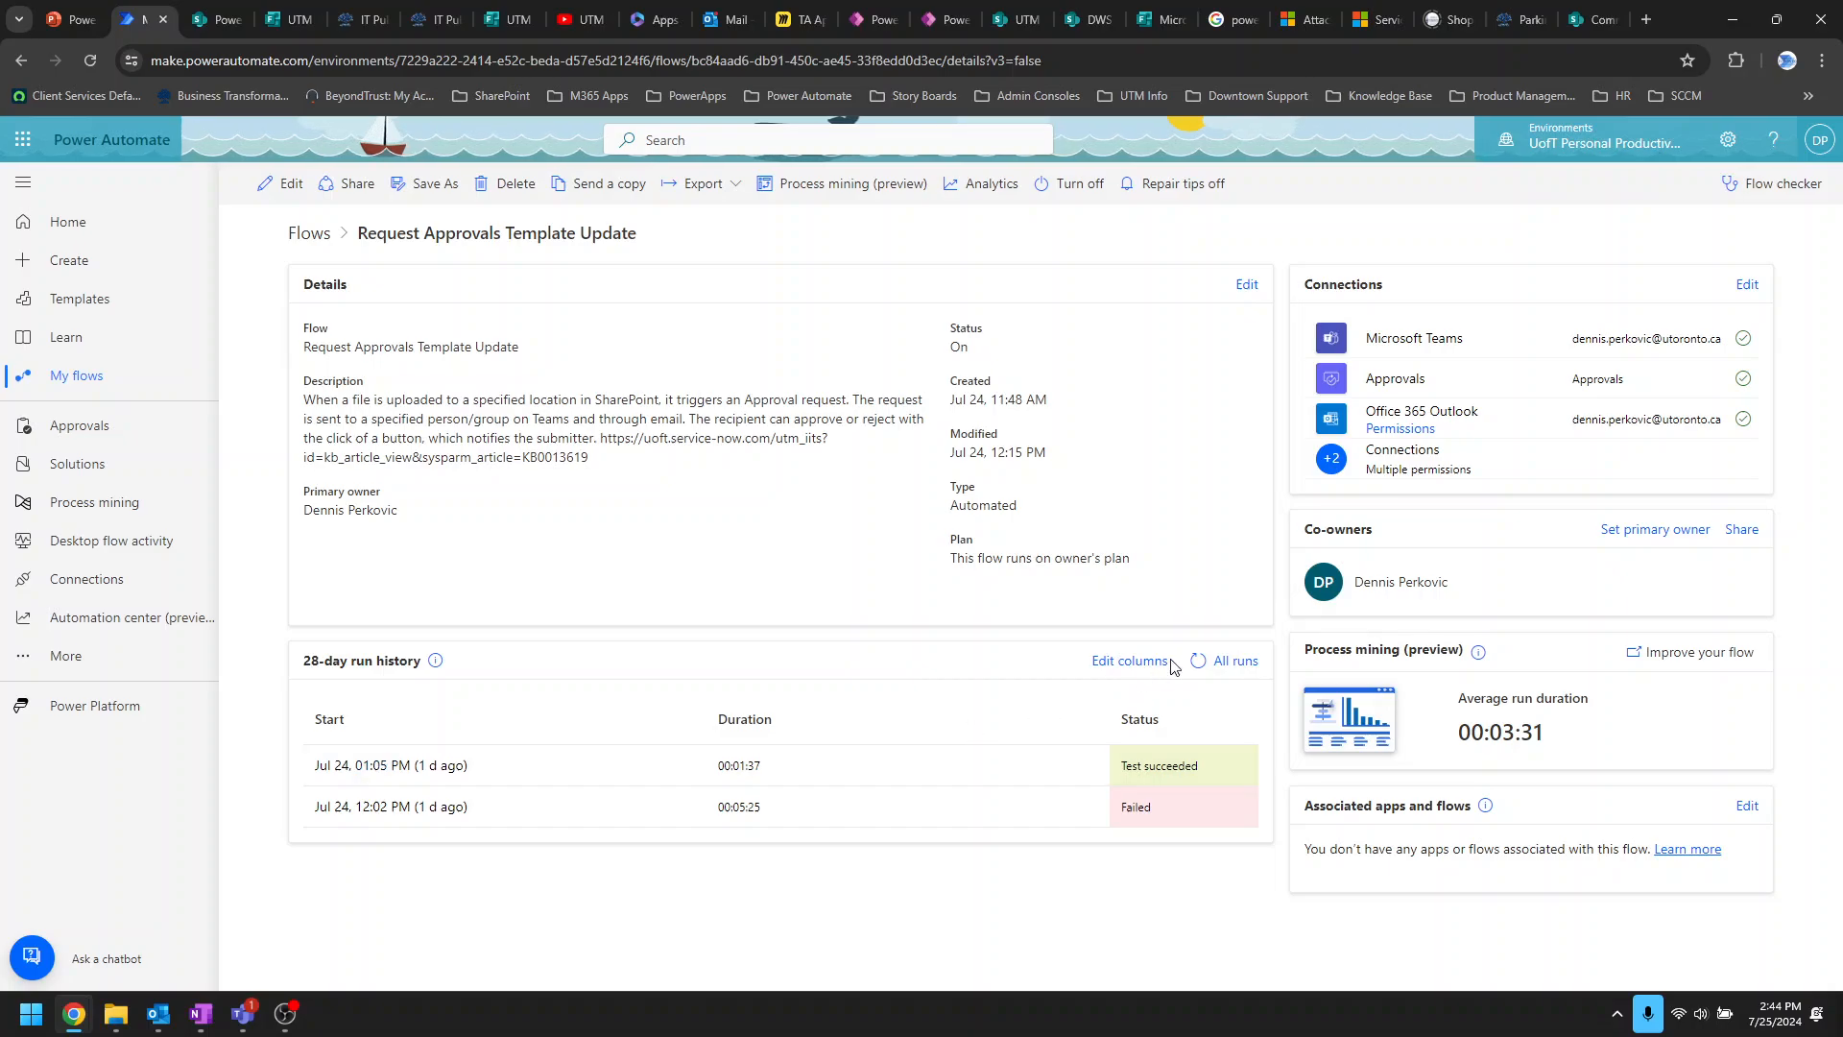
pyautogui.click(1197, 661)
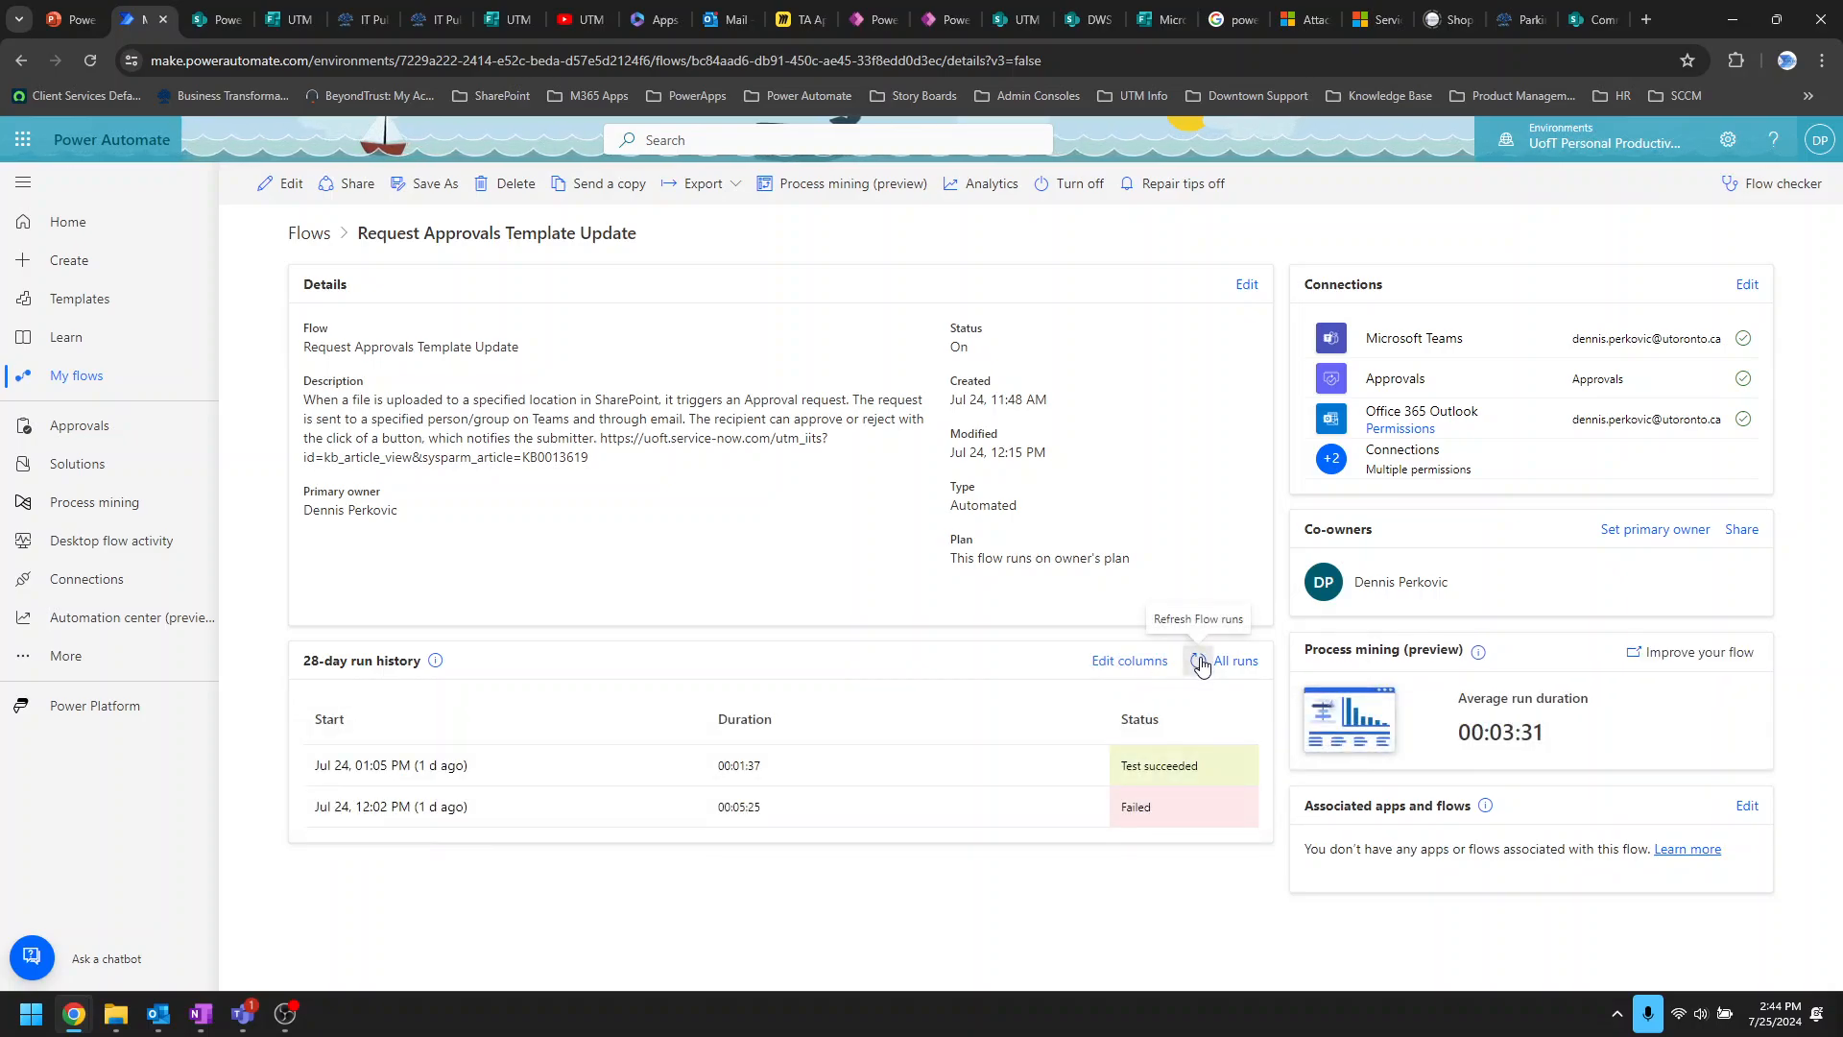
pyautogui.click(1195, 661)
pyautogui.click(280, 183)
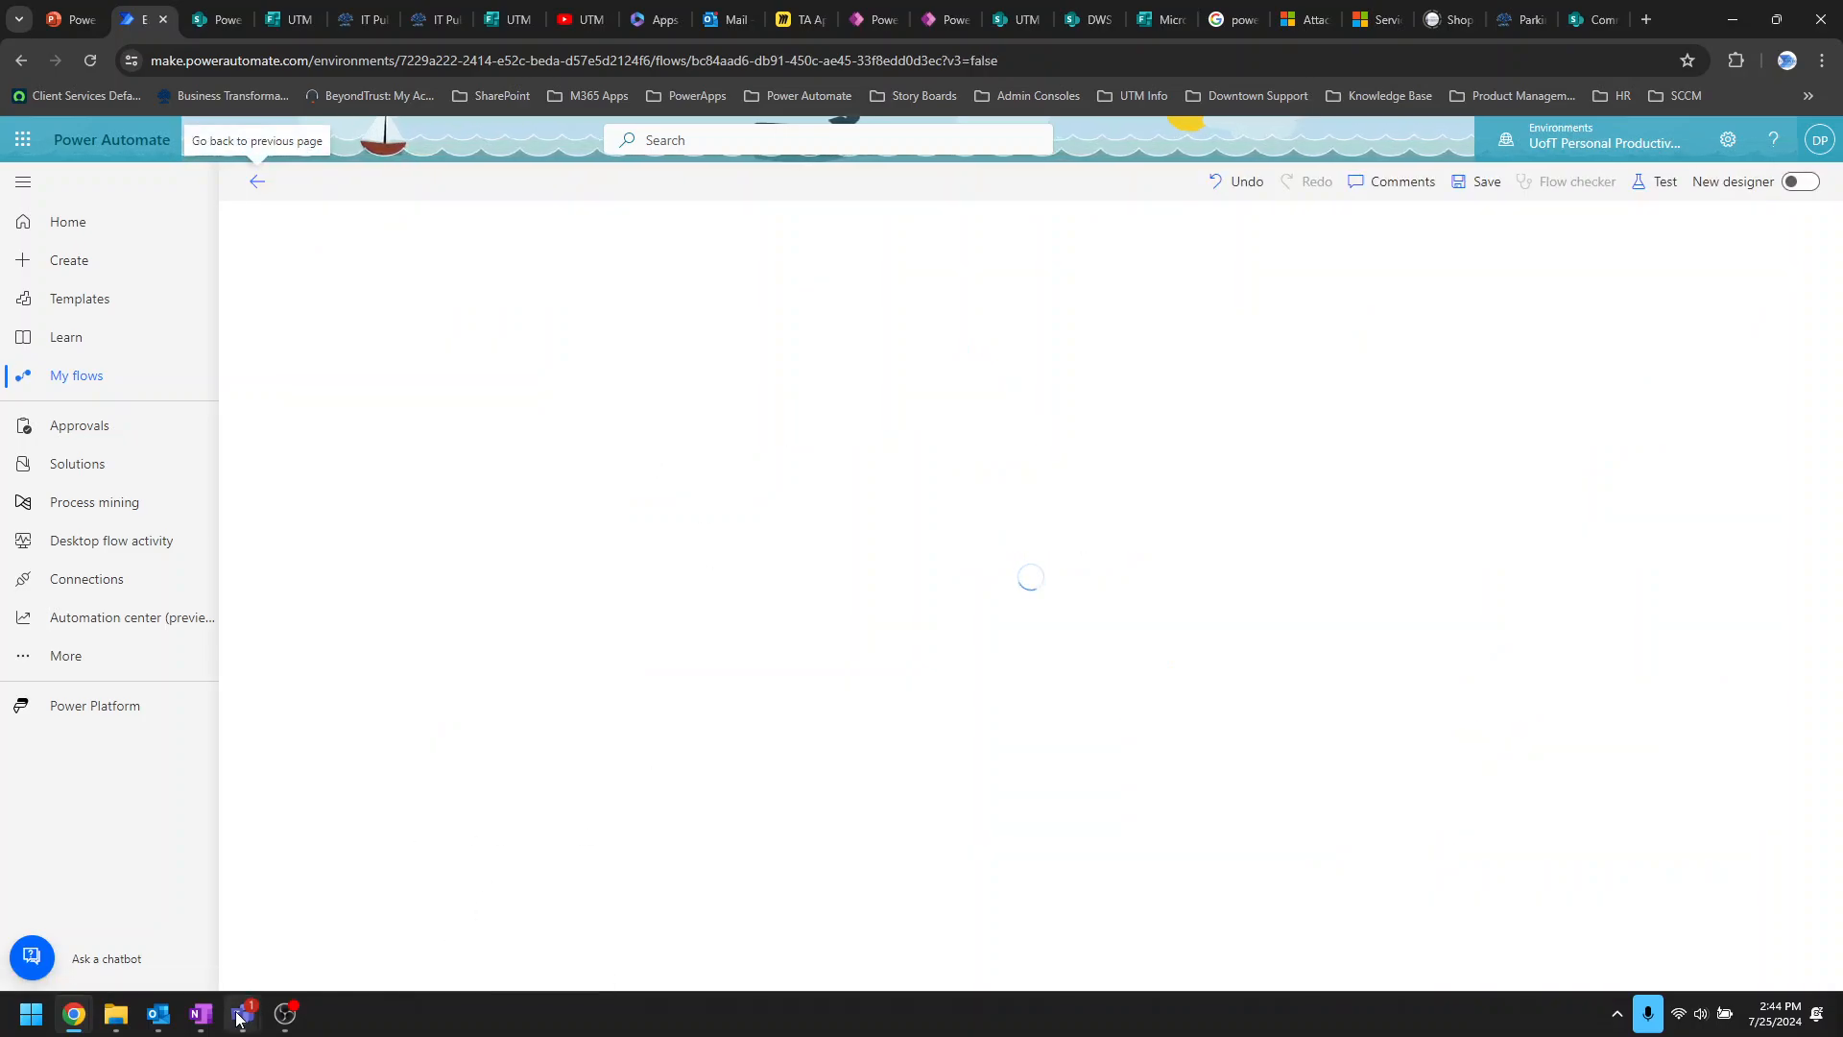
# Step: Check the Teams Workflows chat, then minimise Teams to show the flow designer again
pyautogui.moveTo(240, 1016)
pyautogui.click(120, 897)
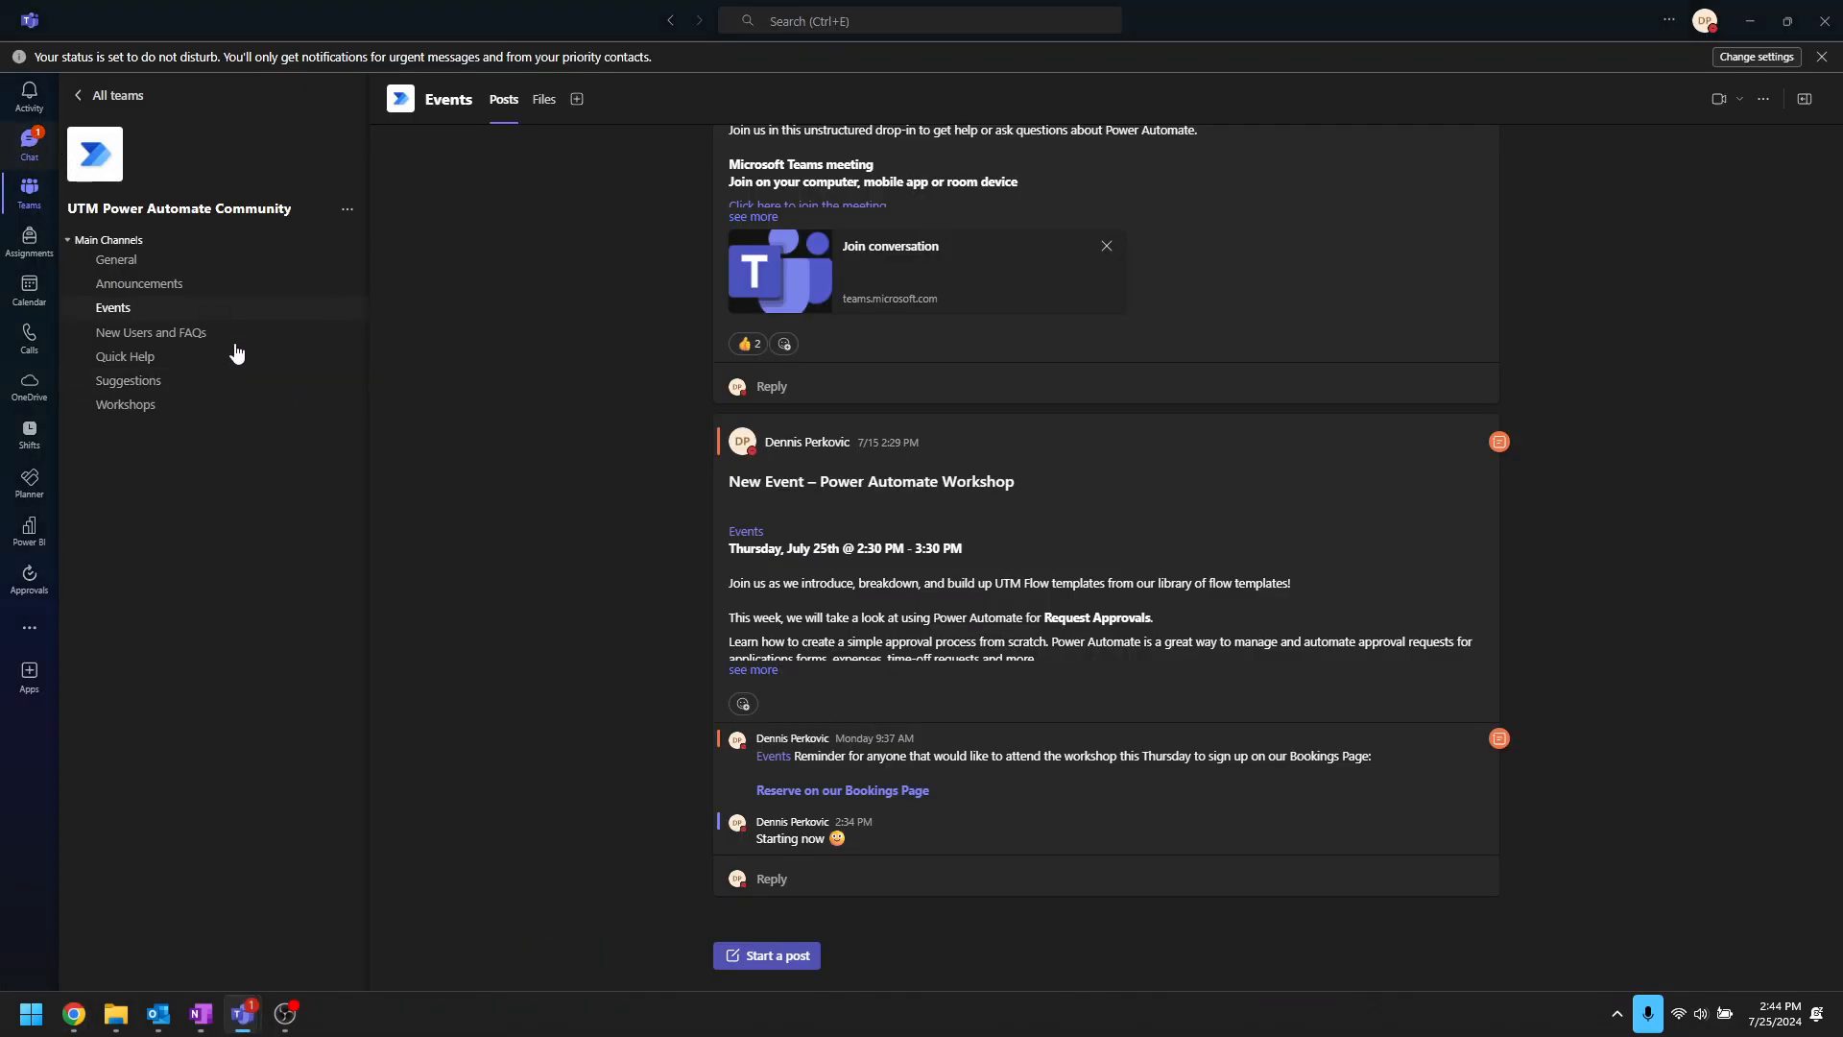
pyautogui.click(29, 144)
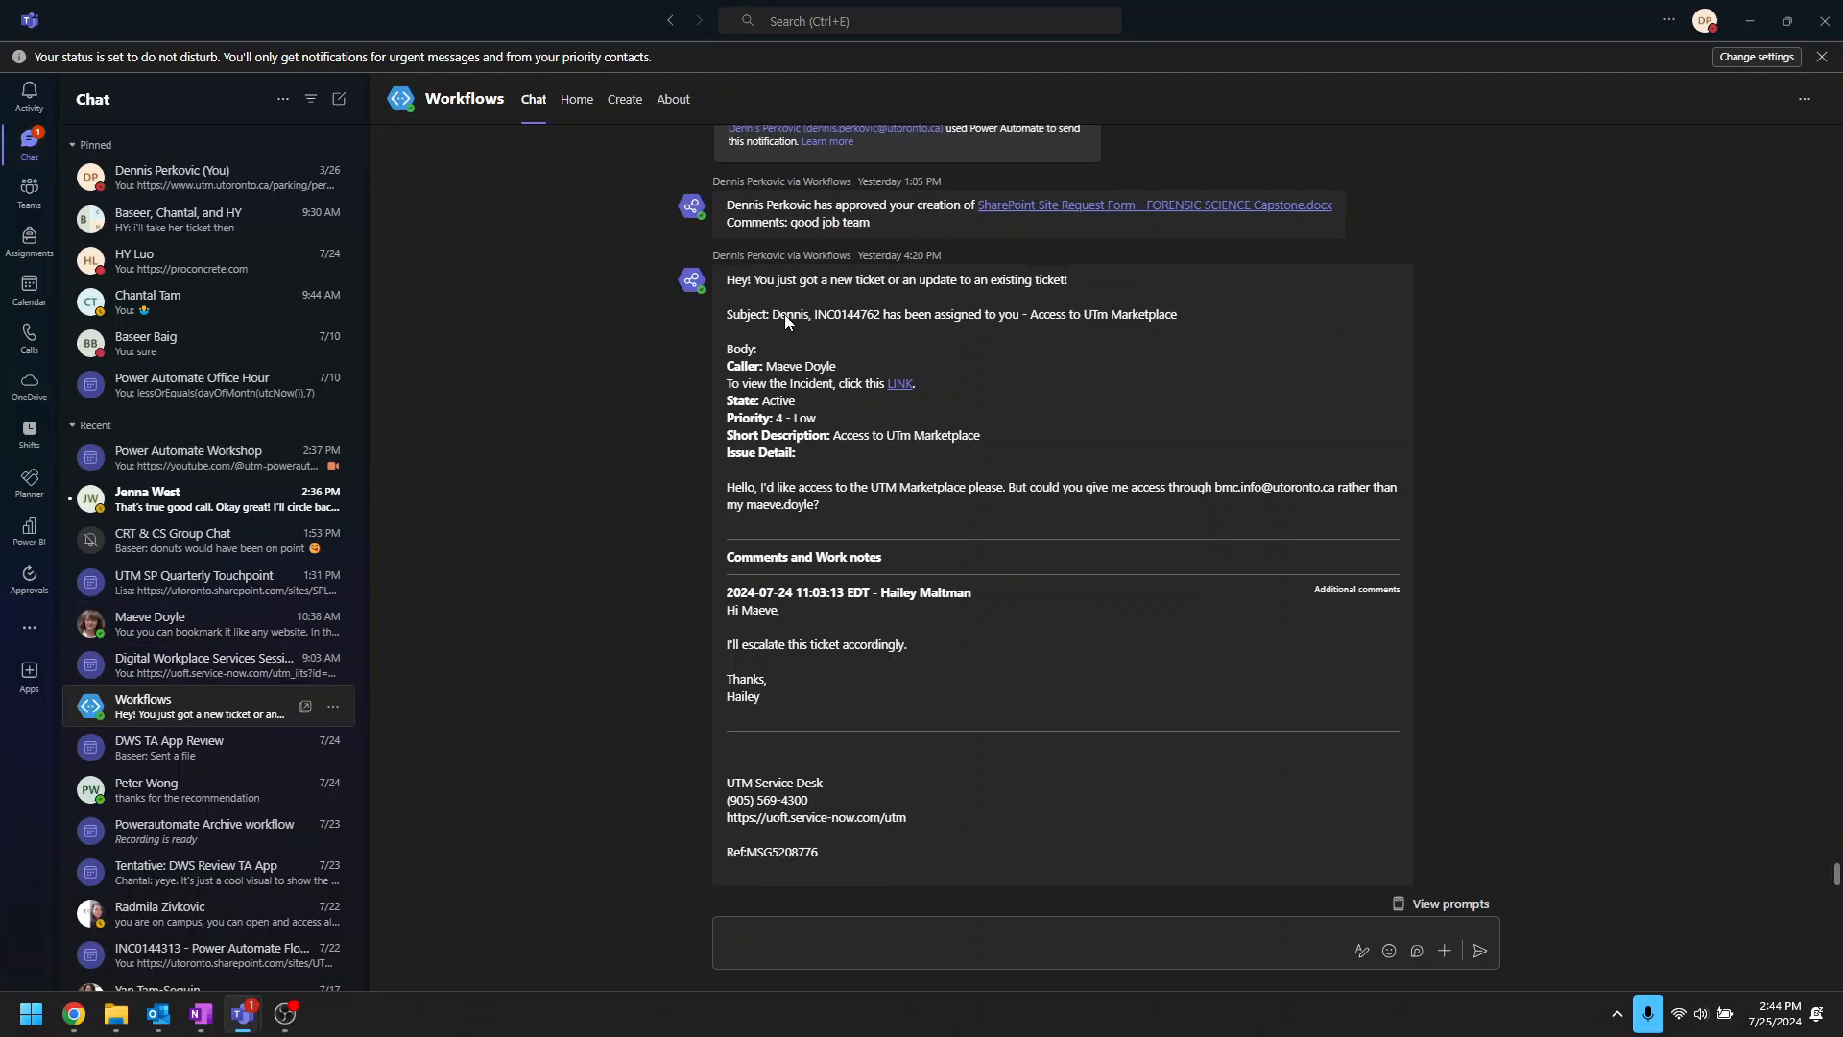
pyautogui.click(1750, 20)
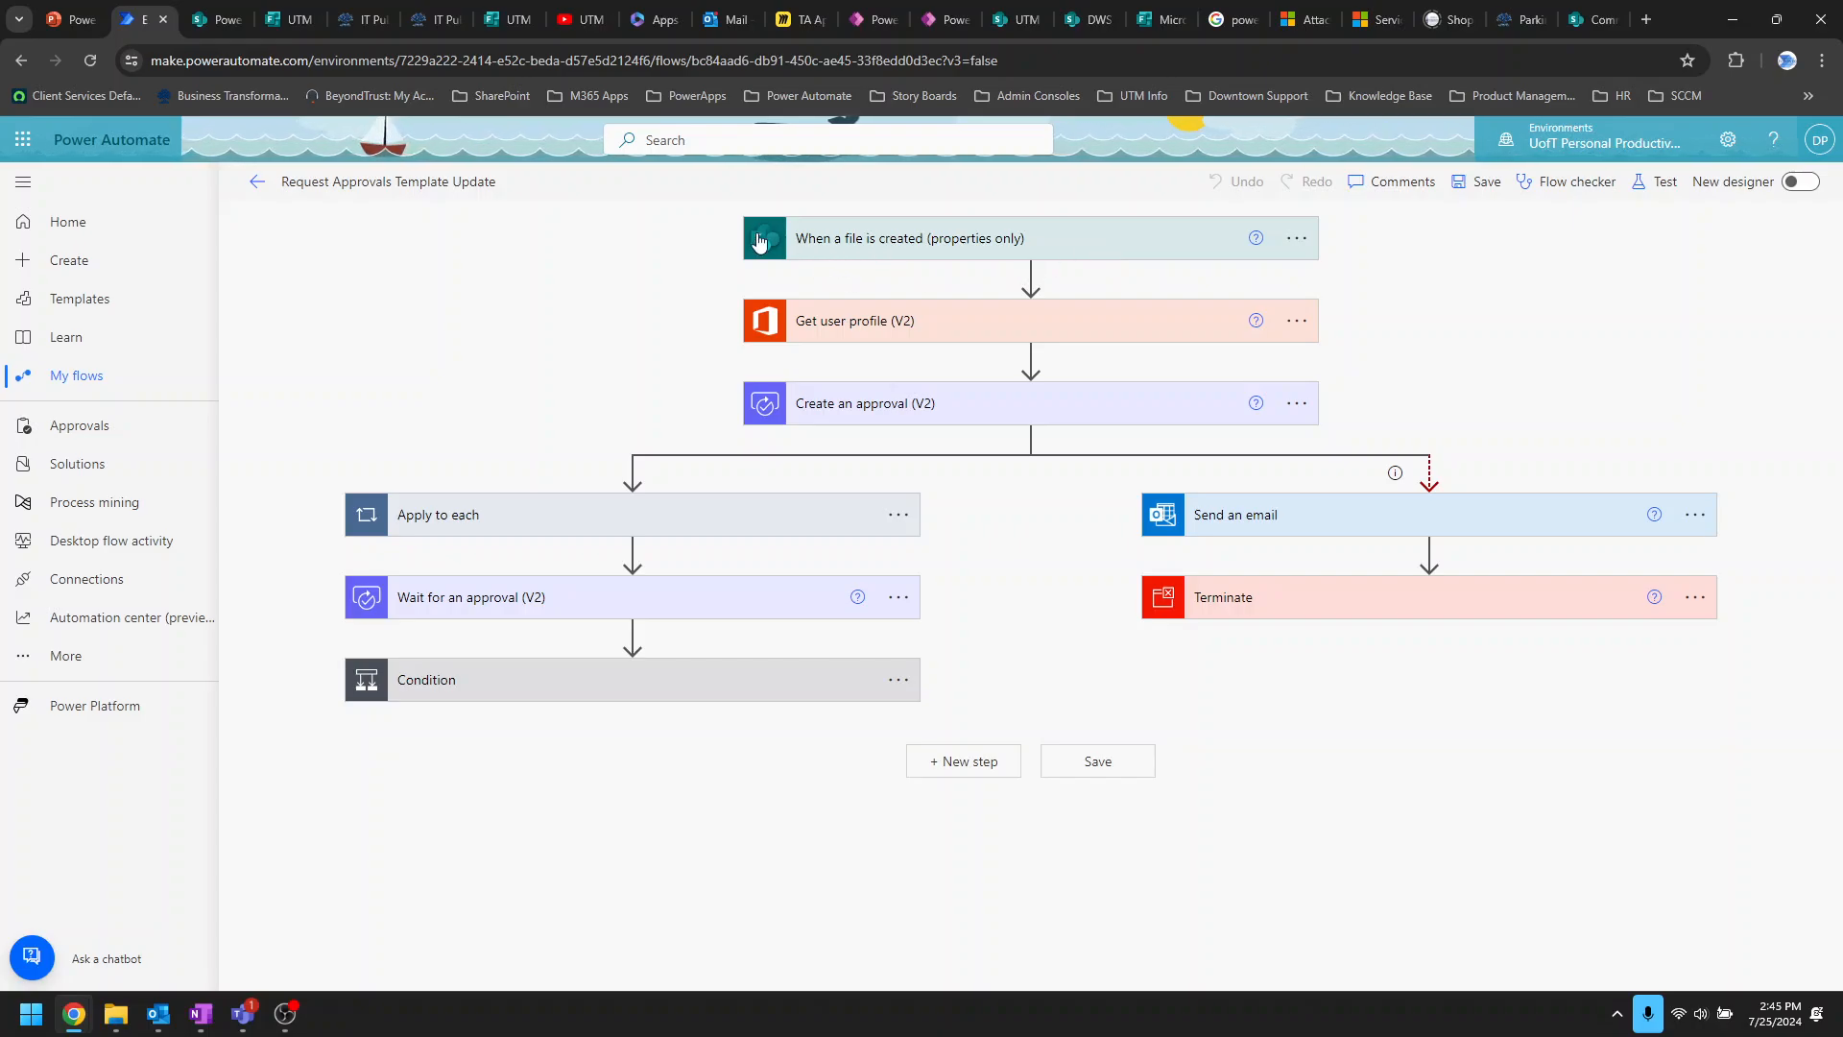
# Step: Expand the 'When a file is created' trigger to see its Approvals library, then bring up the Teams Workflows chat
pyautogui.click(1131, 248)
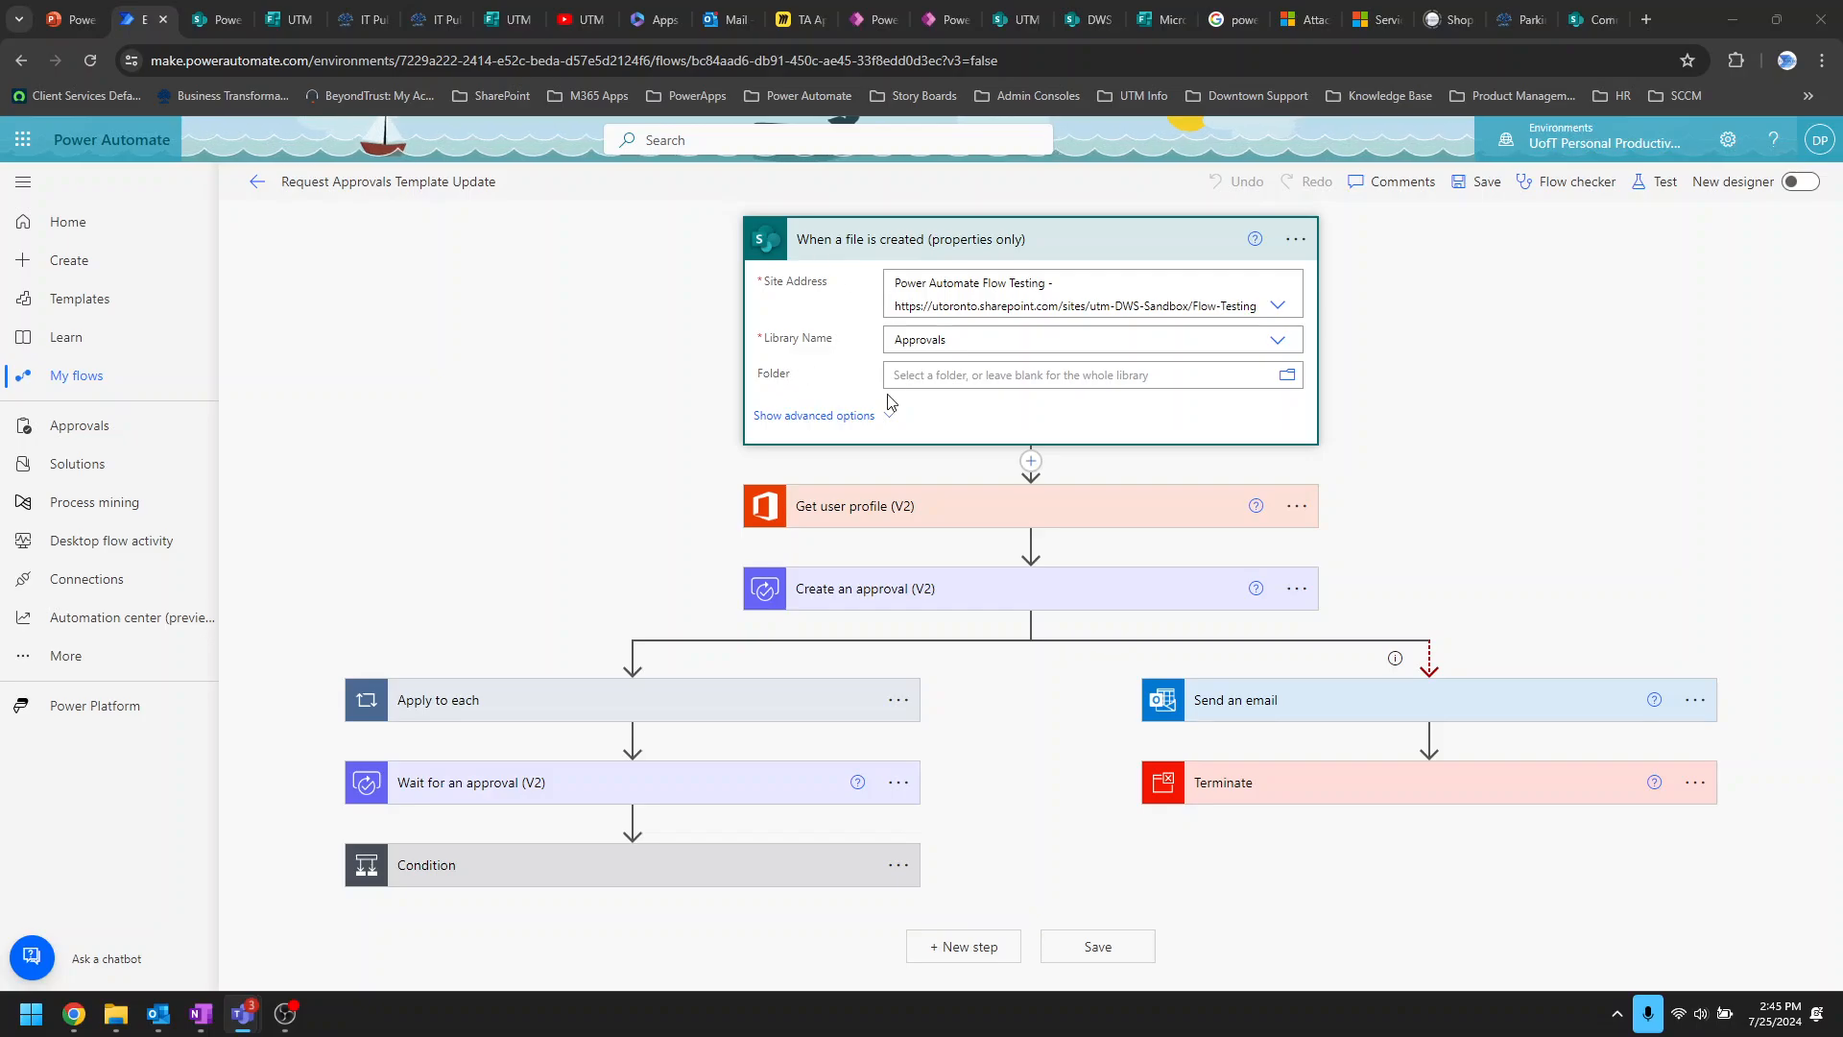
pyautogui.moveTo(234, 1018)
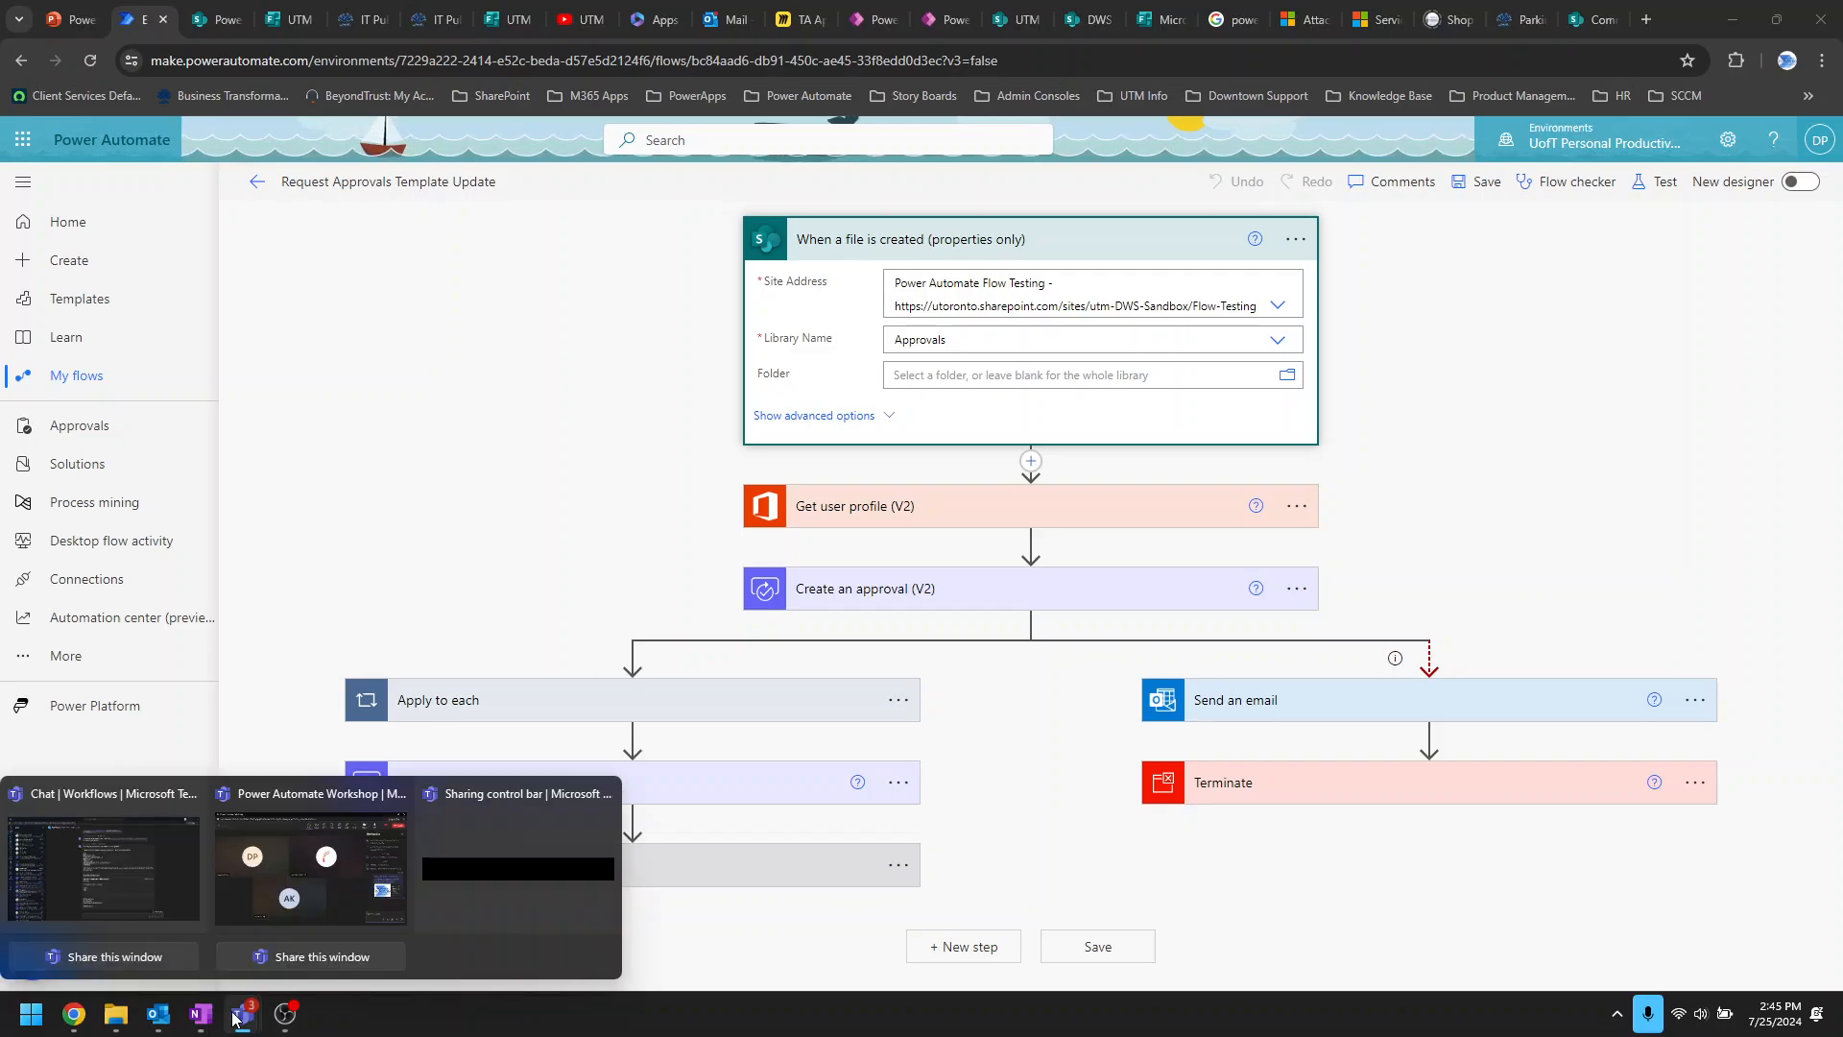
pyautogui.click(124, 895)
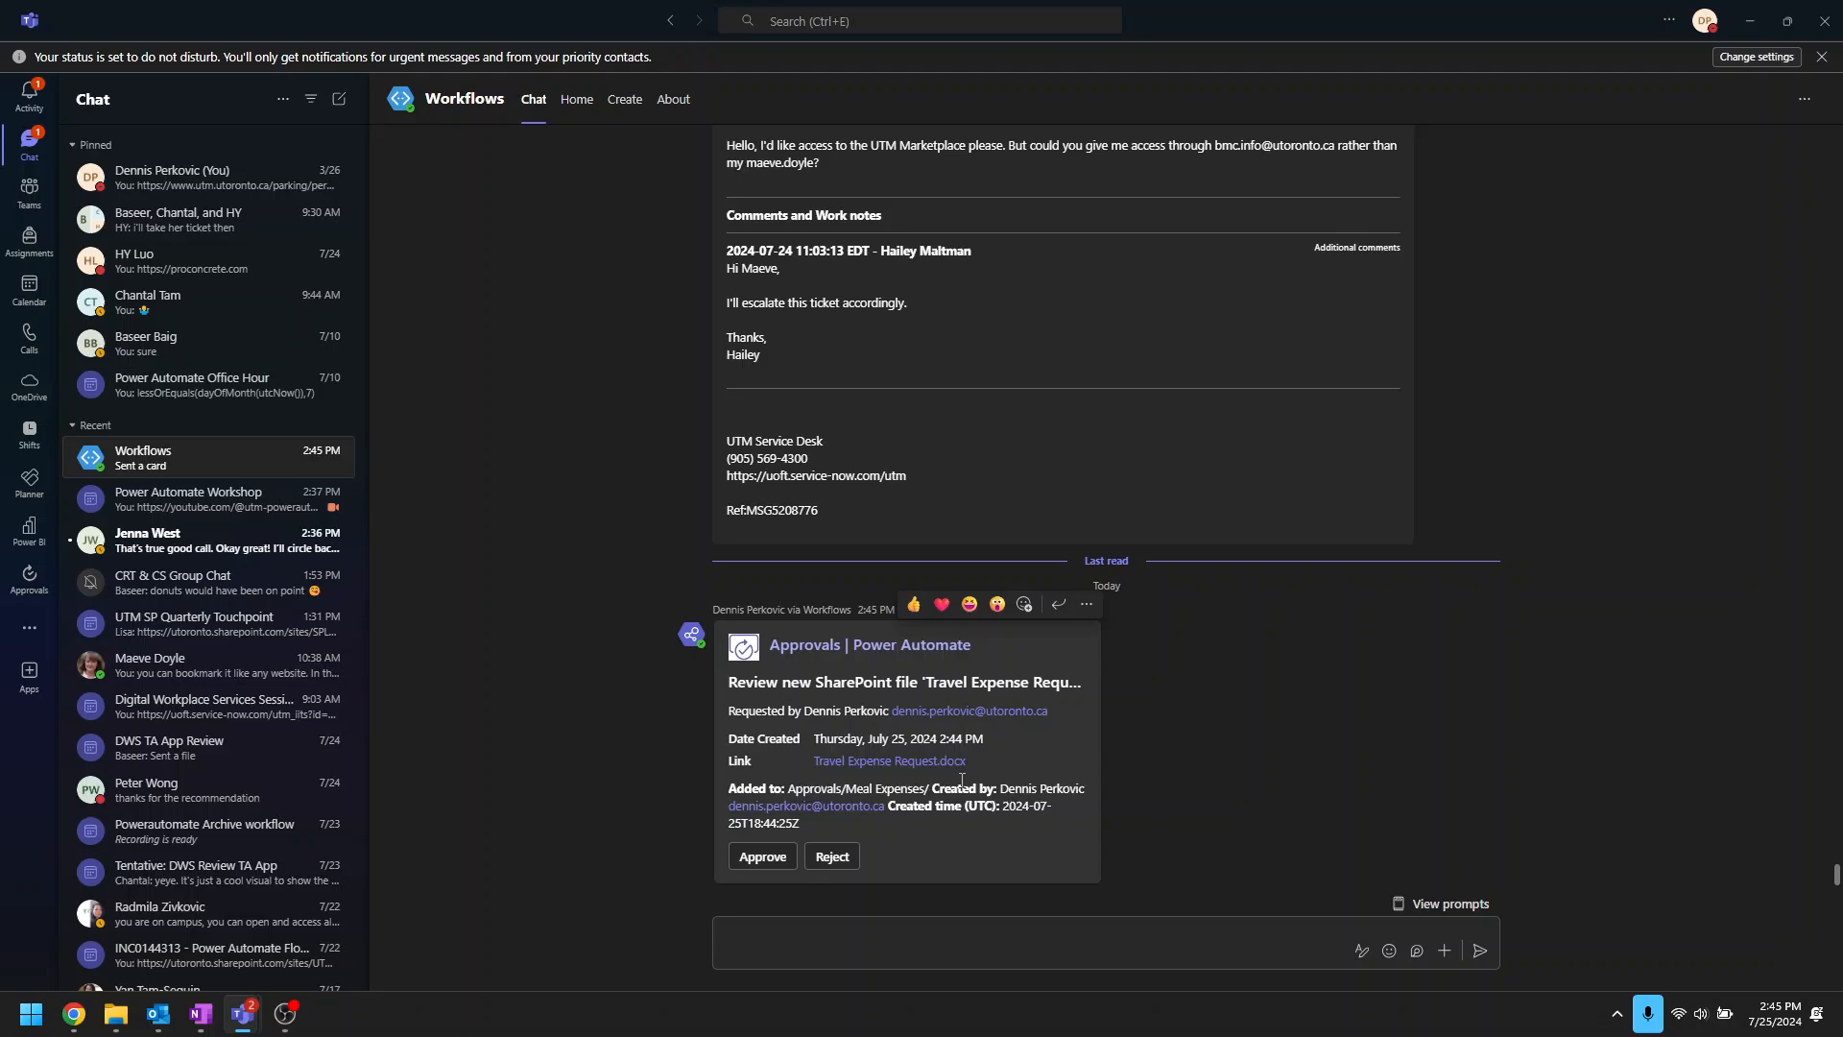
# Step: Open Travel Expense Request.docx from the approval card, view it maximised in Word, then close it
pyautogui.click(931, 763)
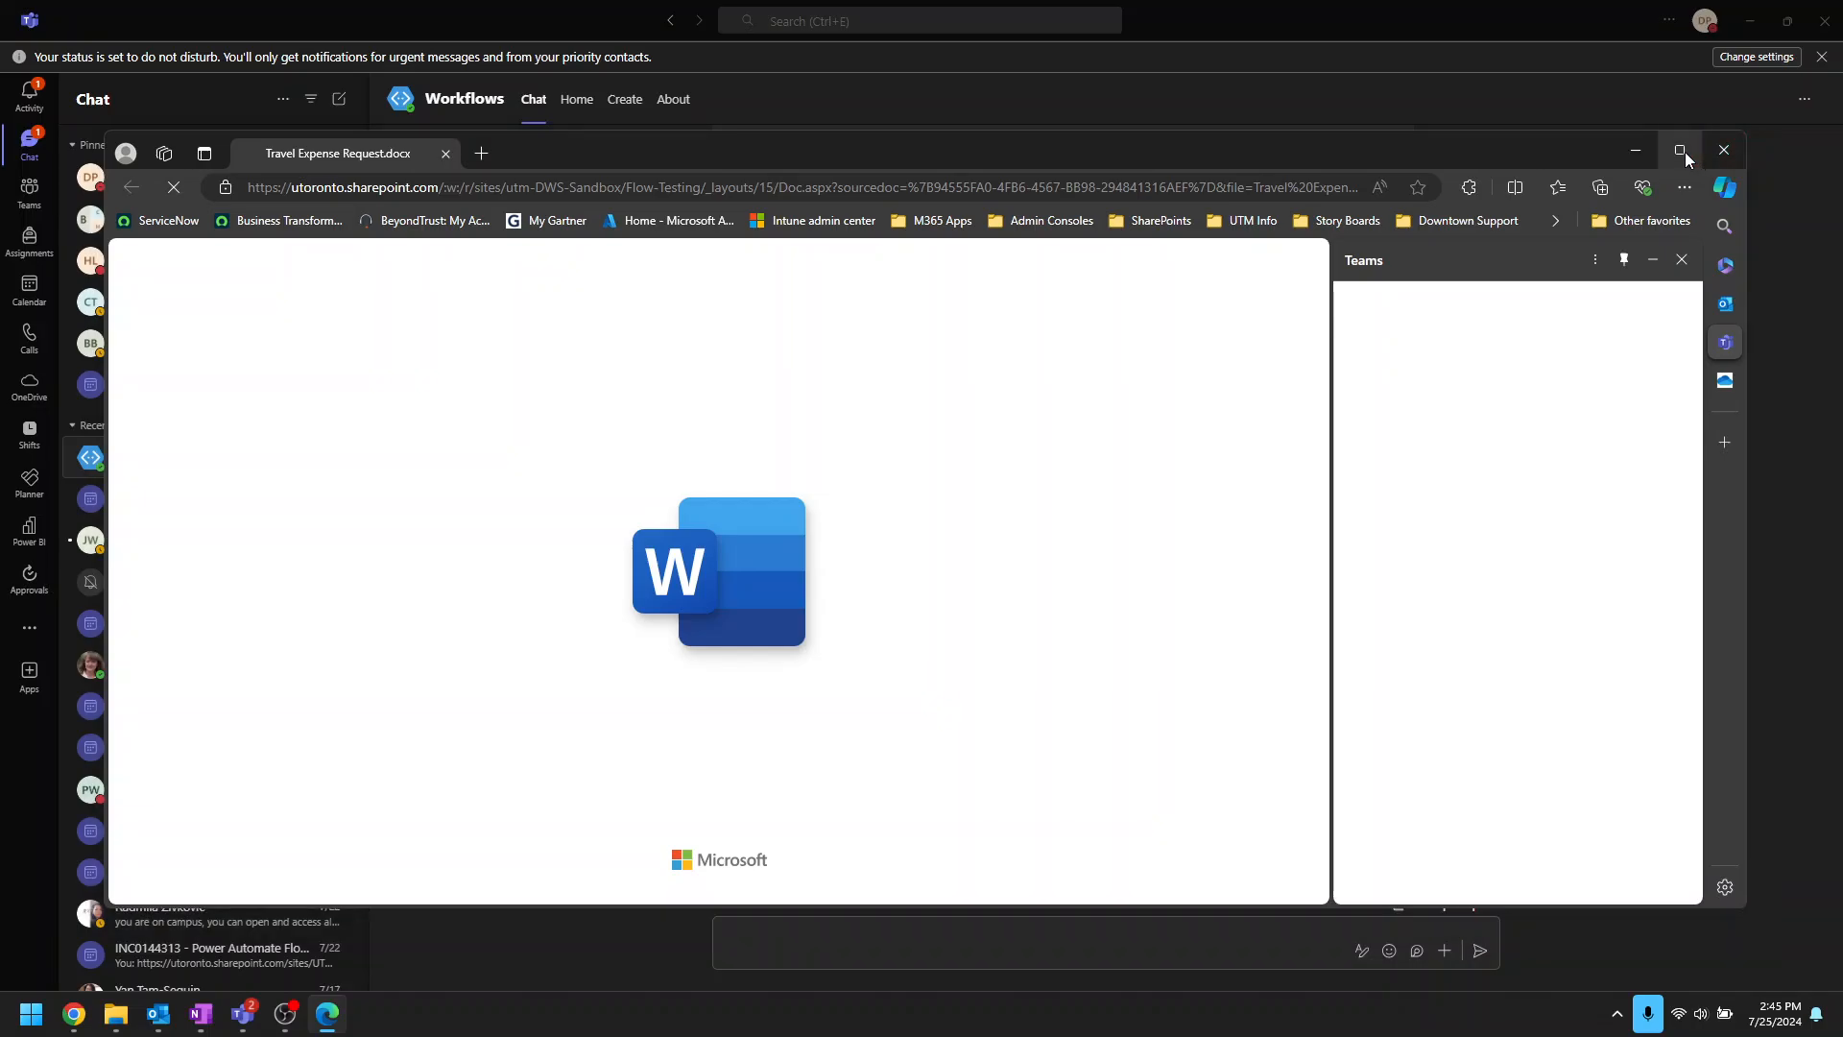
pyautogui.click(1681, 151)
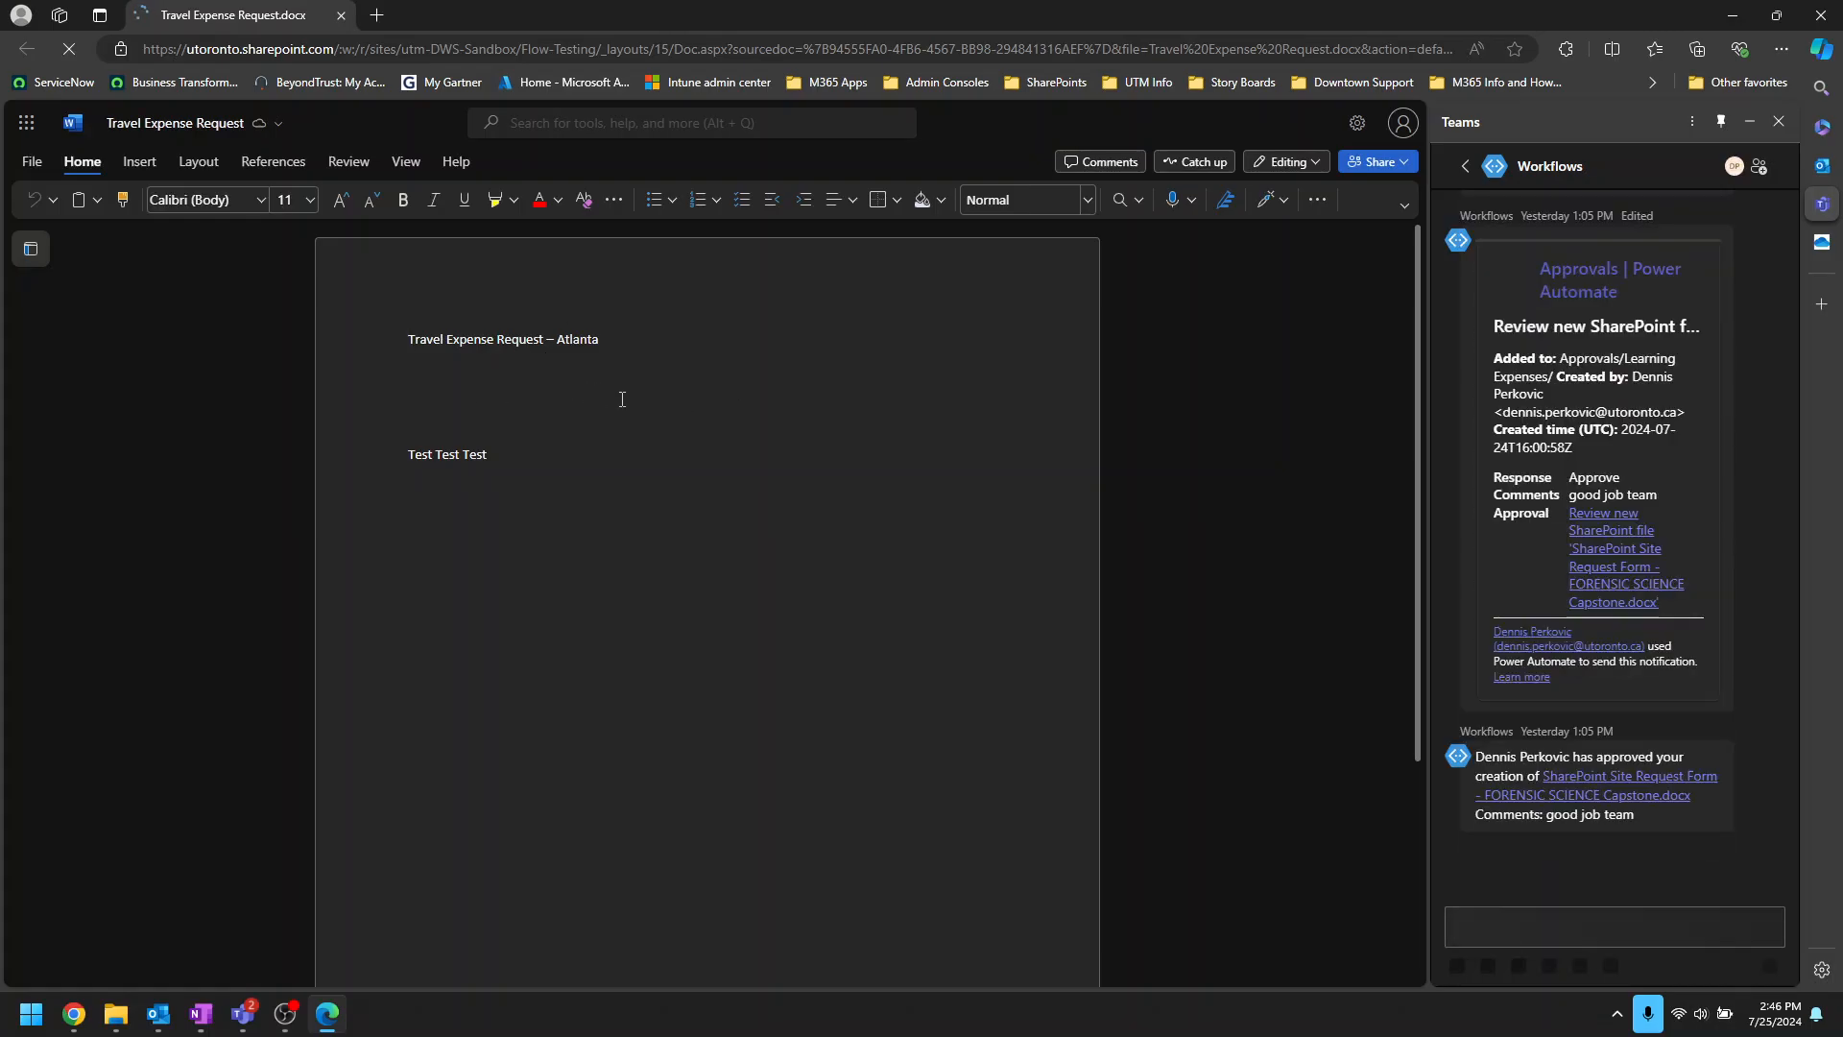
pyautogui.click(1778, 122)
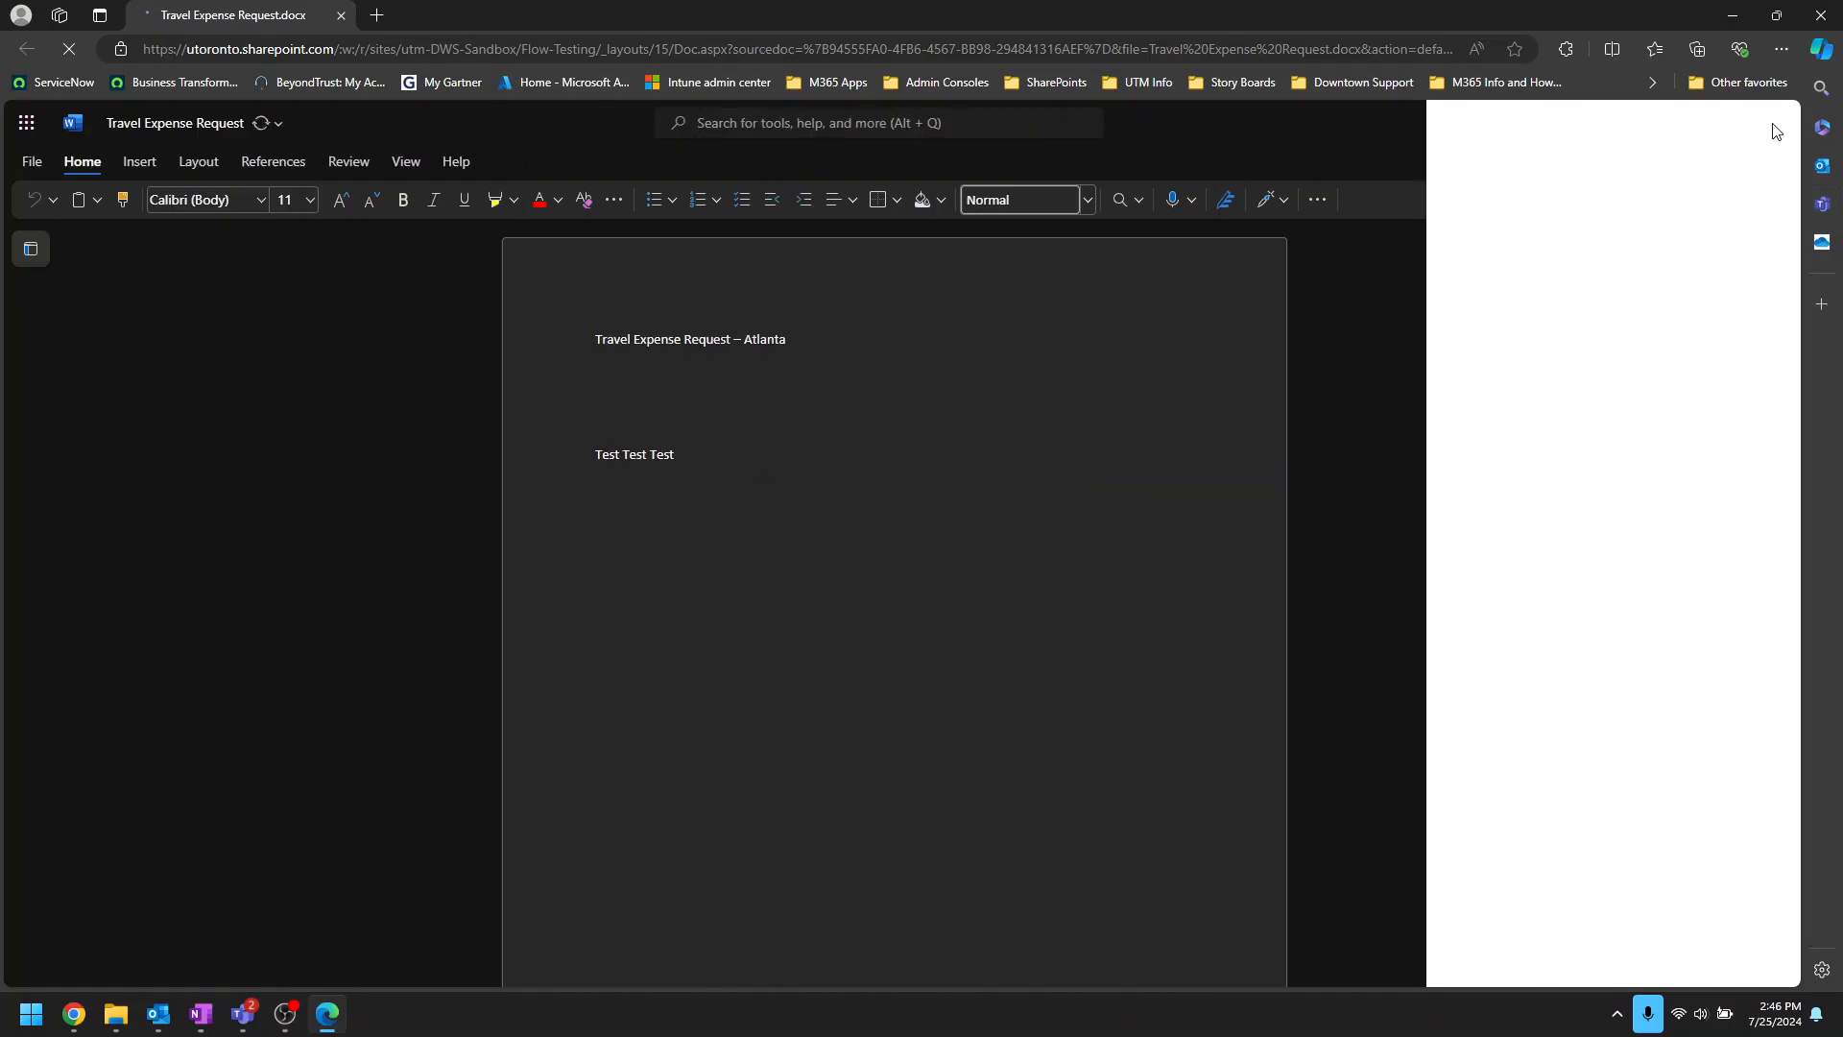
pyautogui.click(1820, 26)
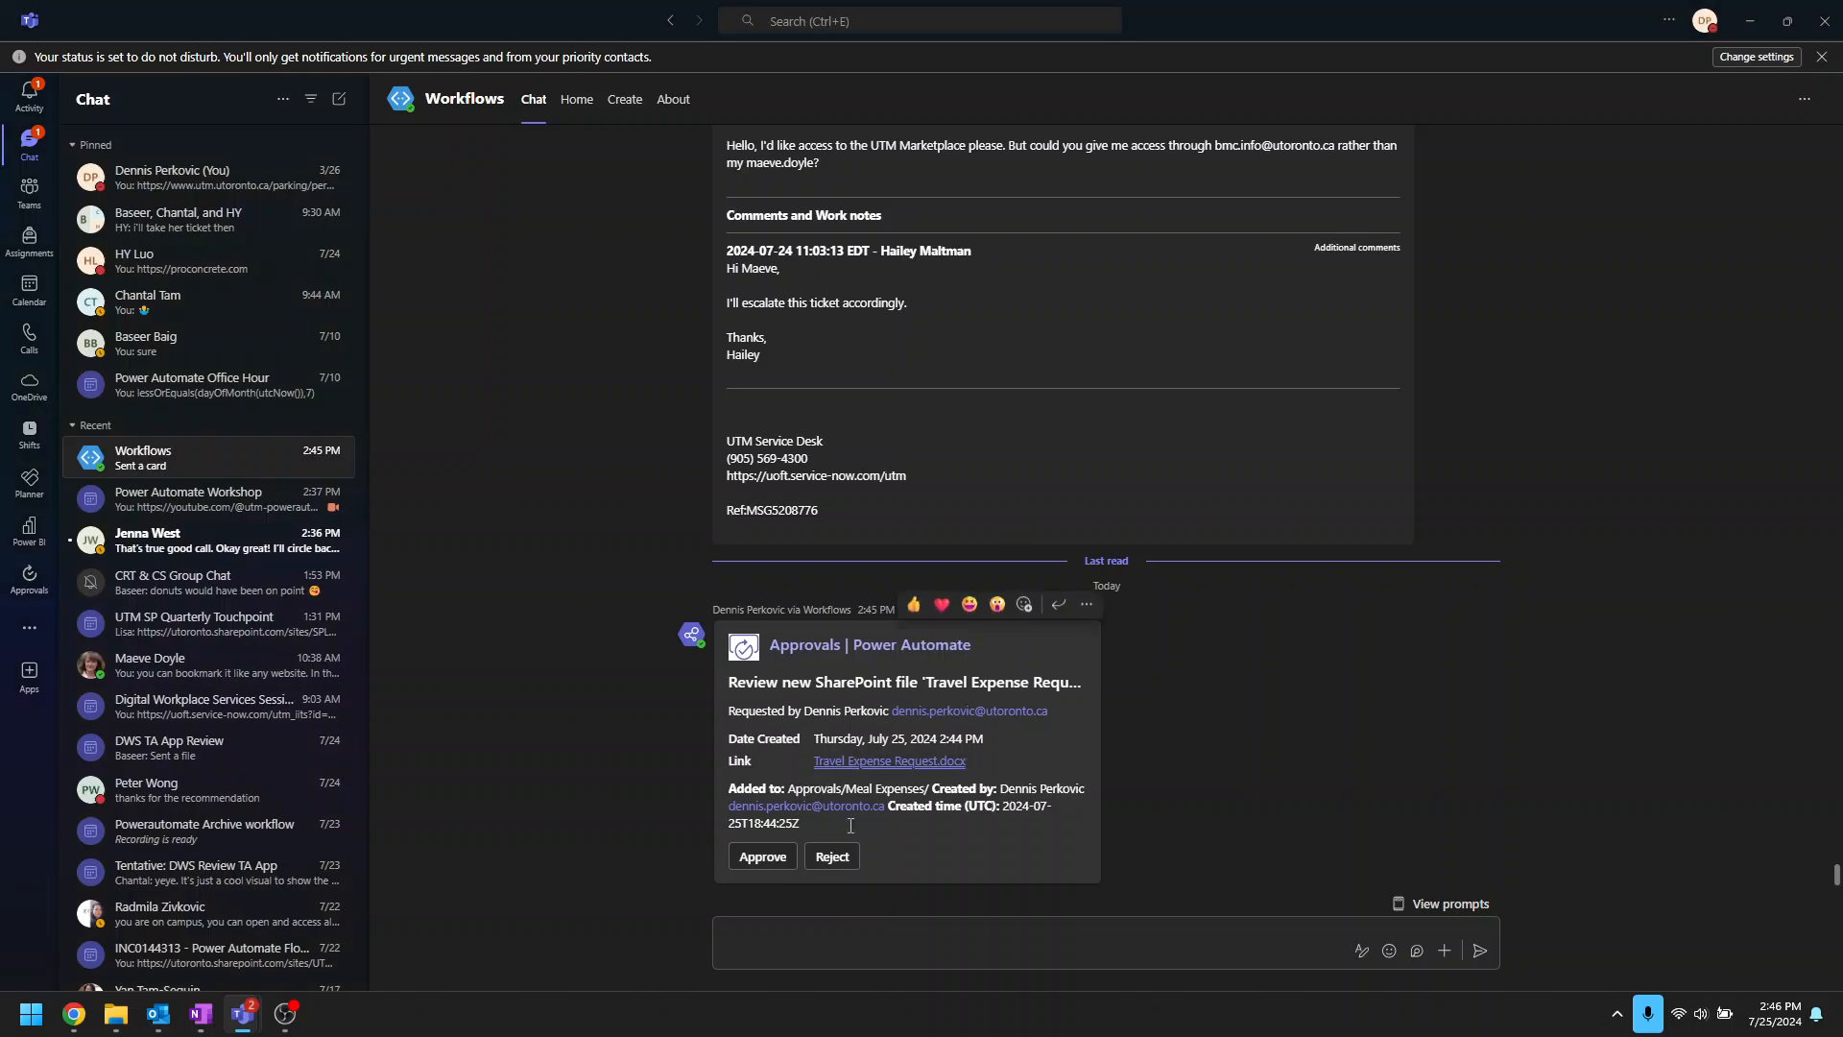
# Step: Approve the Travel Expense Request review with the comment 'Great job', then minimise Teams
pyautogui.click(762, 856)
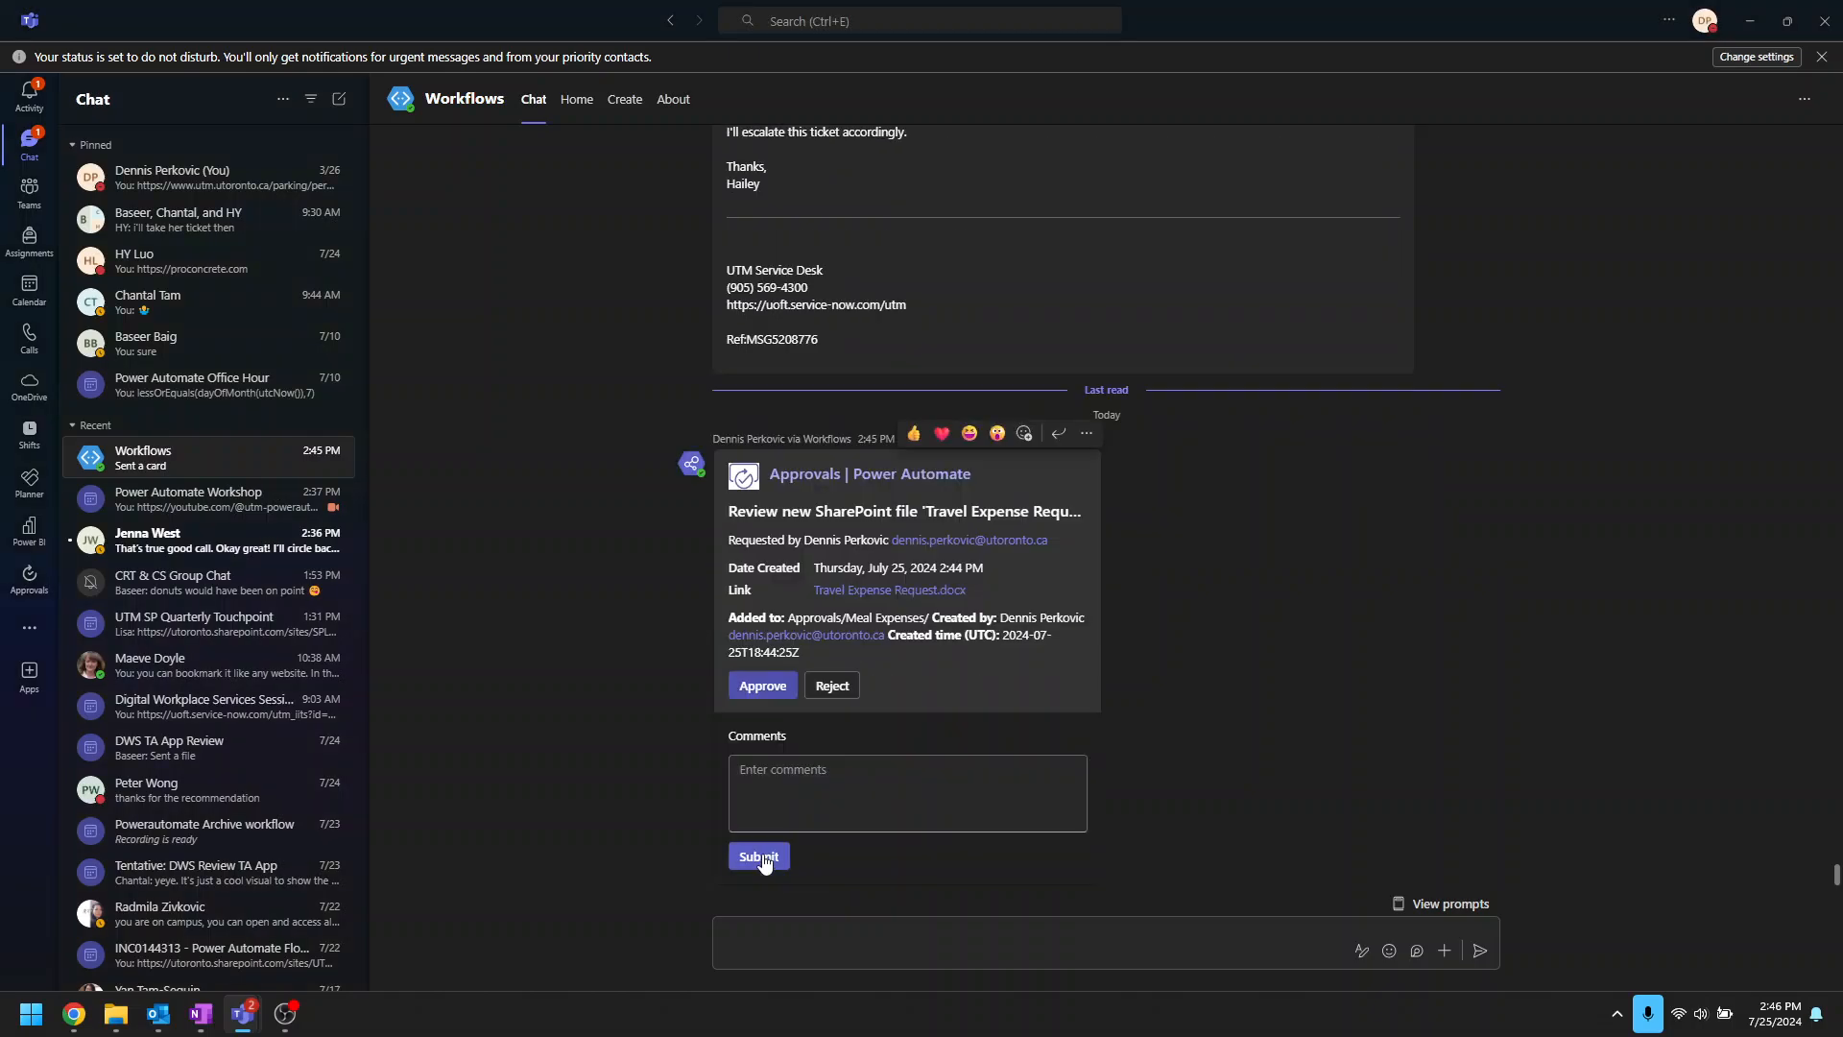
pyautogui.click(877, 790)
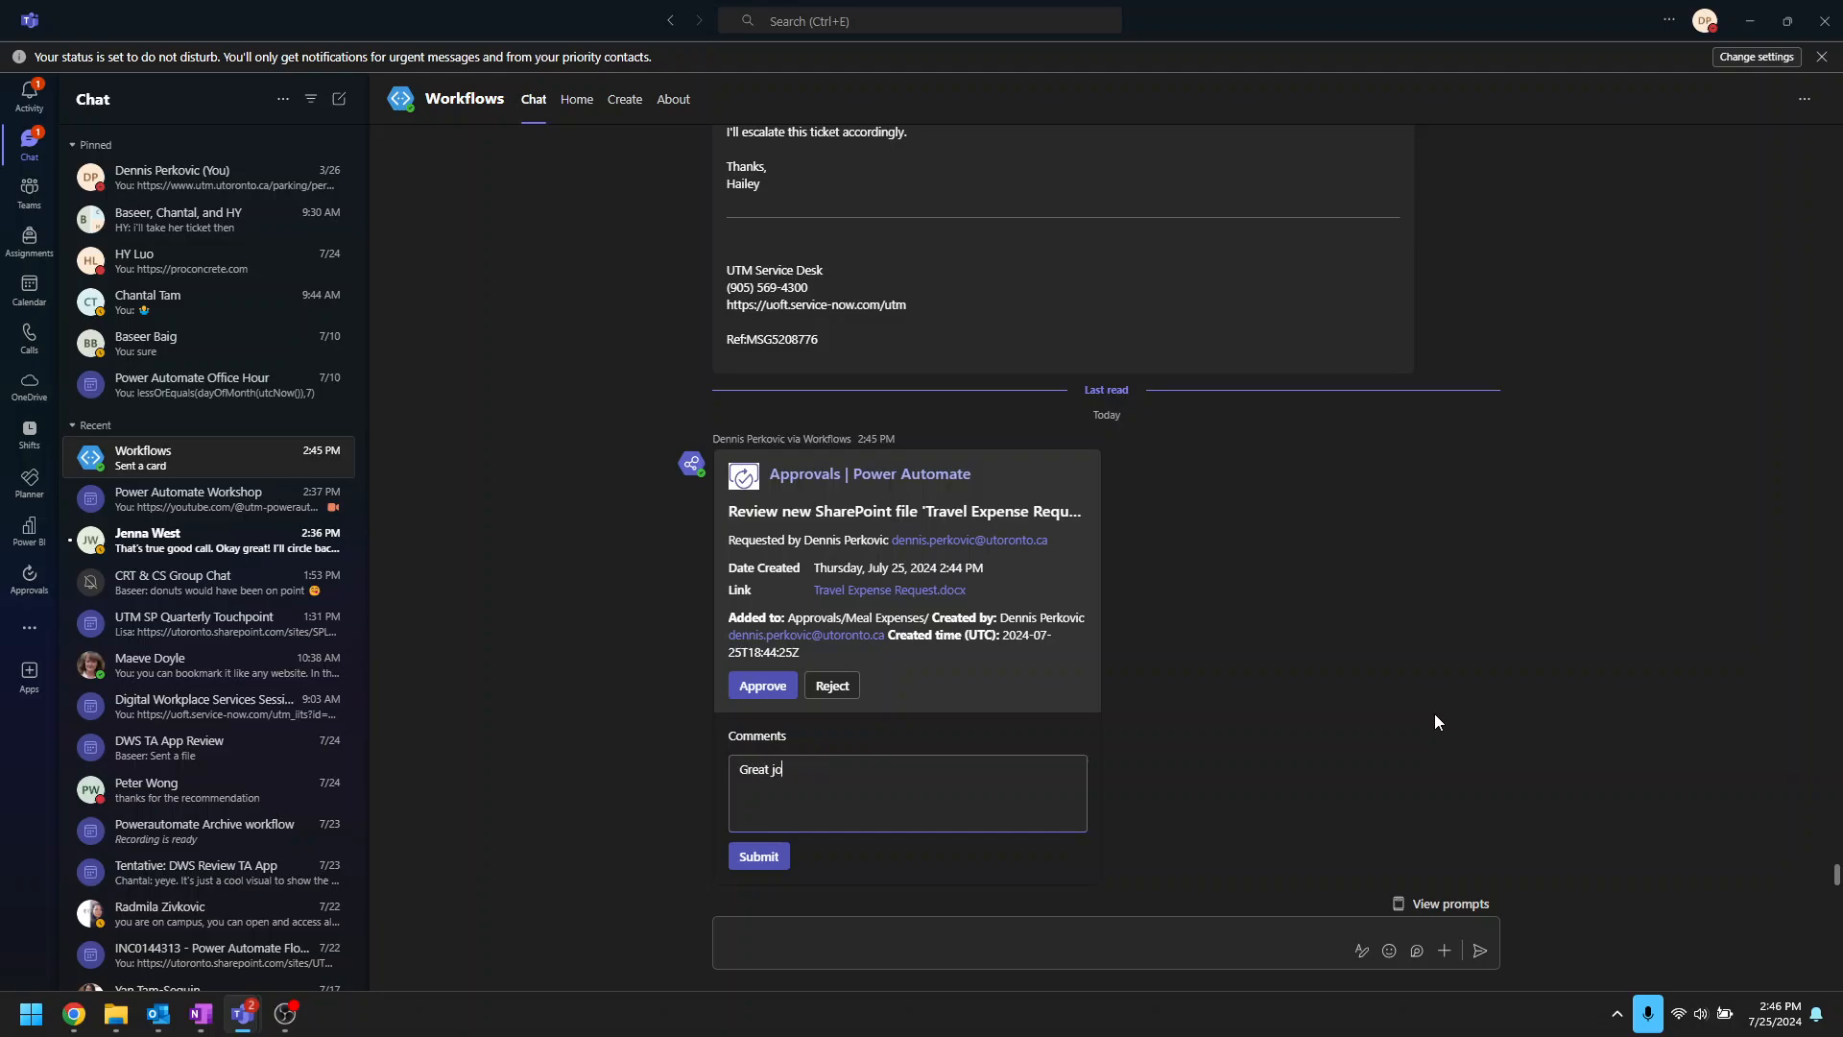
pyautogui.click(753, 856)
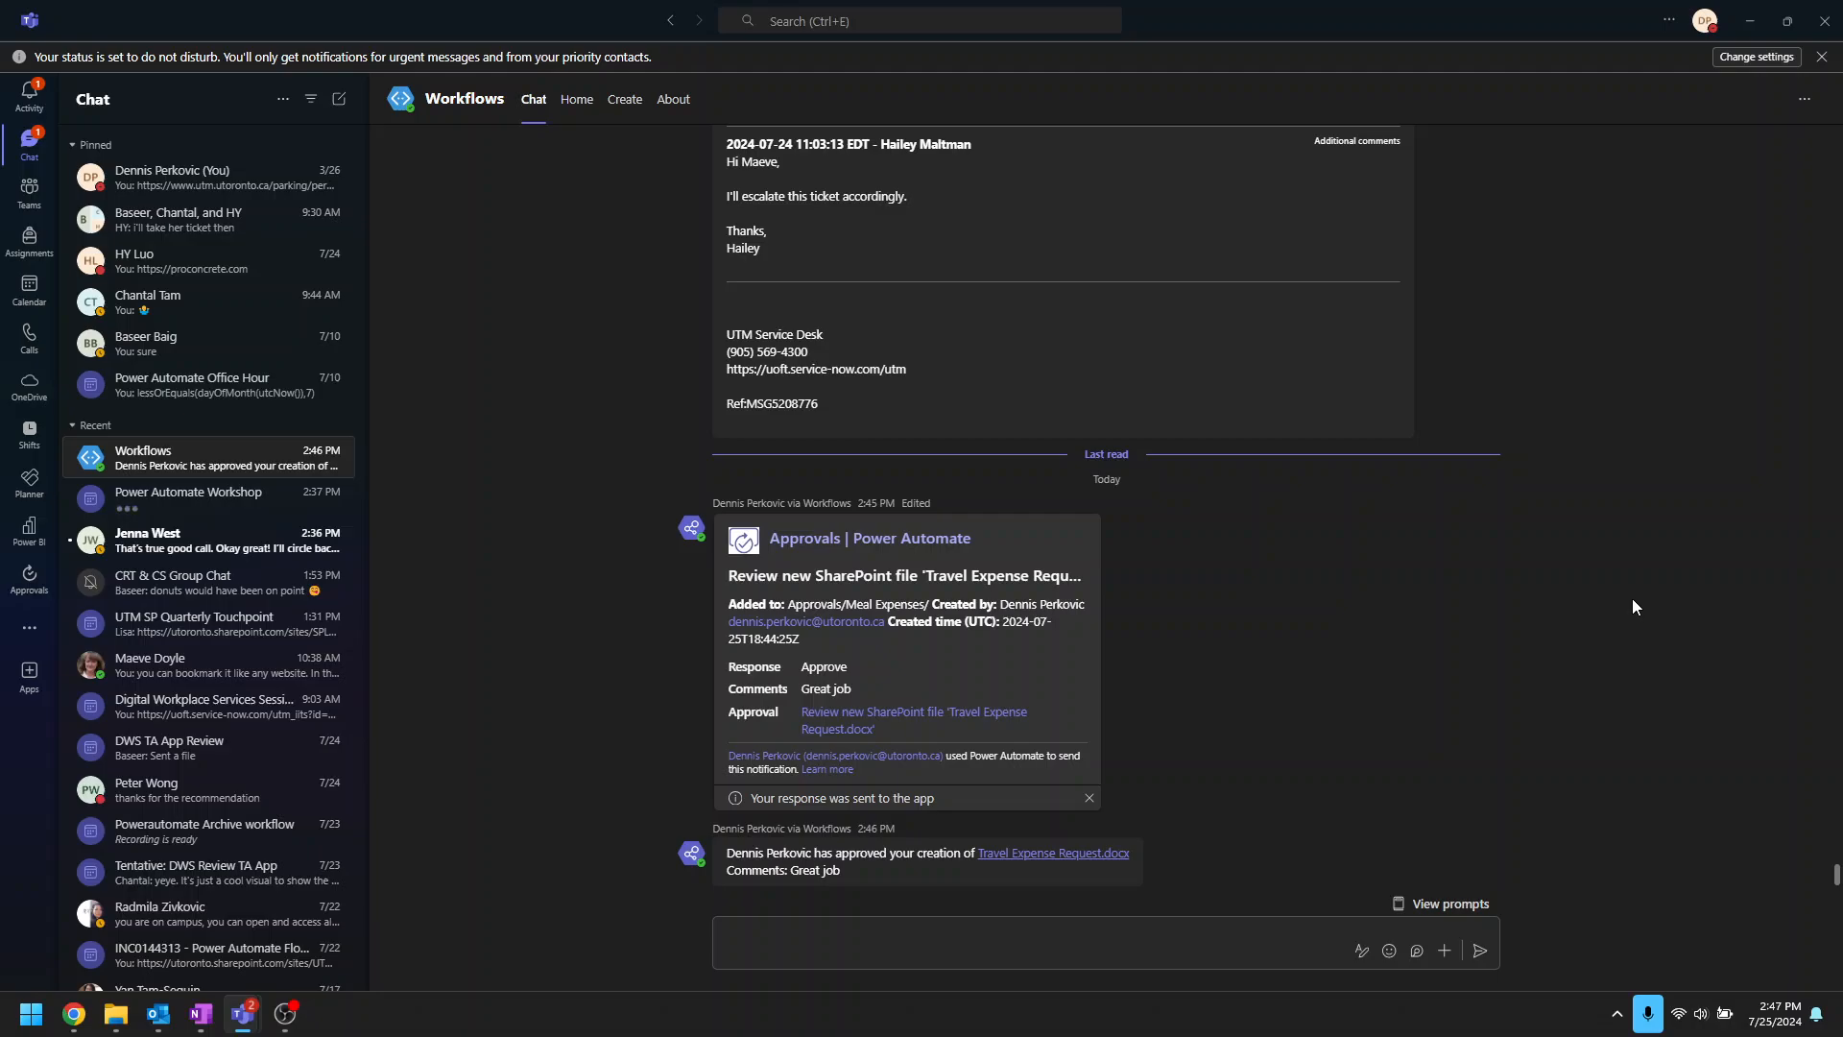
pyautogui.click(1749, 21)
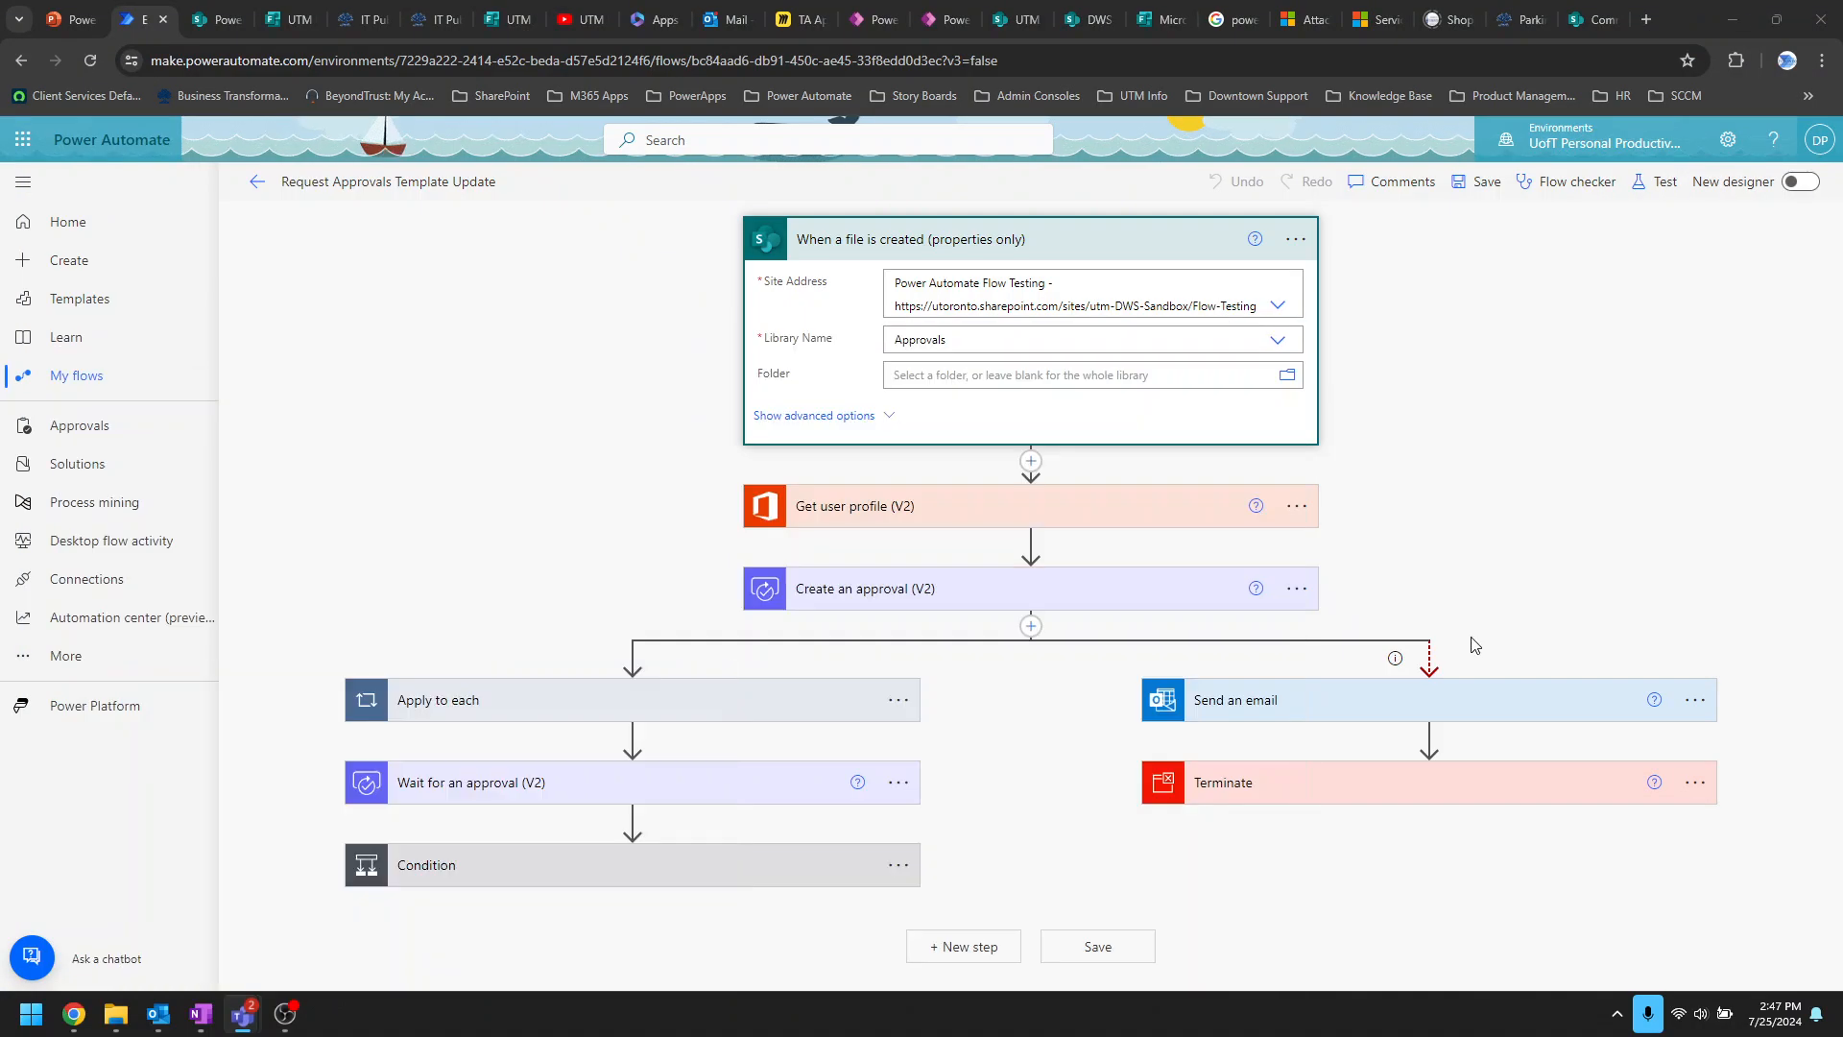
# Step: Look through the drone application form and flow editor tabs, ending on the Meal Expenses library
pyautogui.click(216, 20)
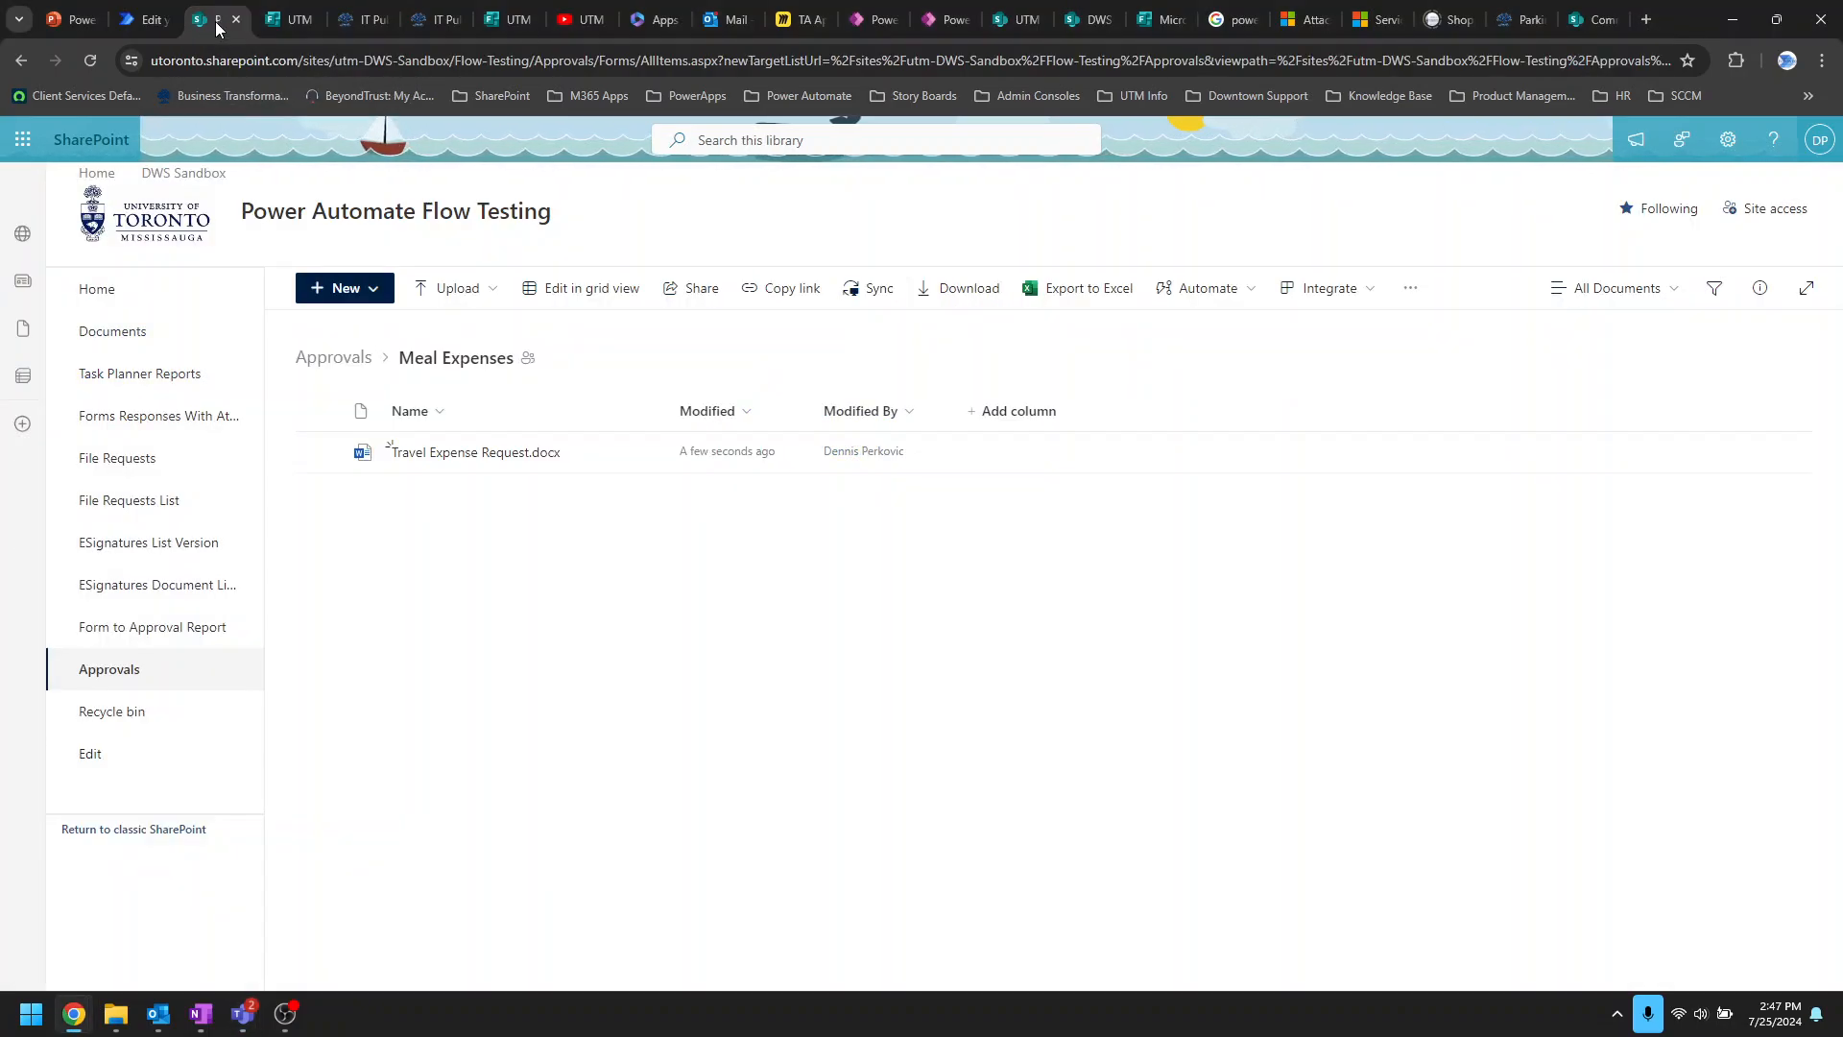
pyautogui.click(286, 21)
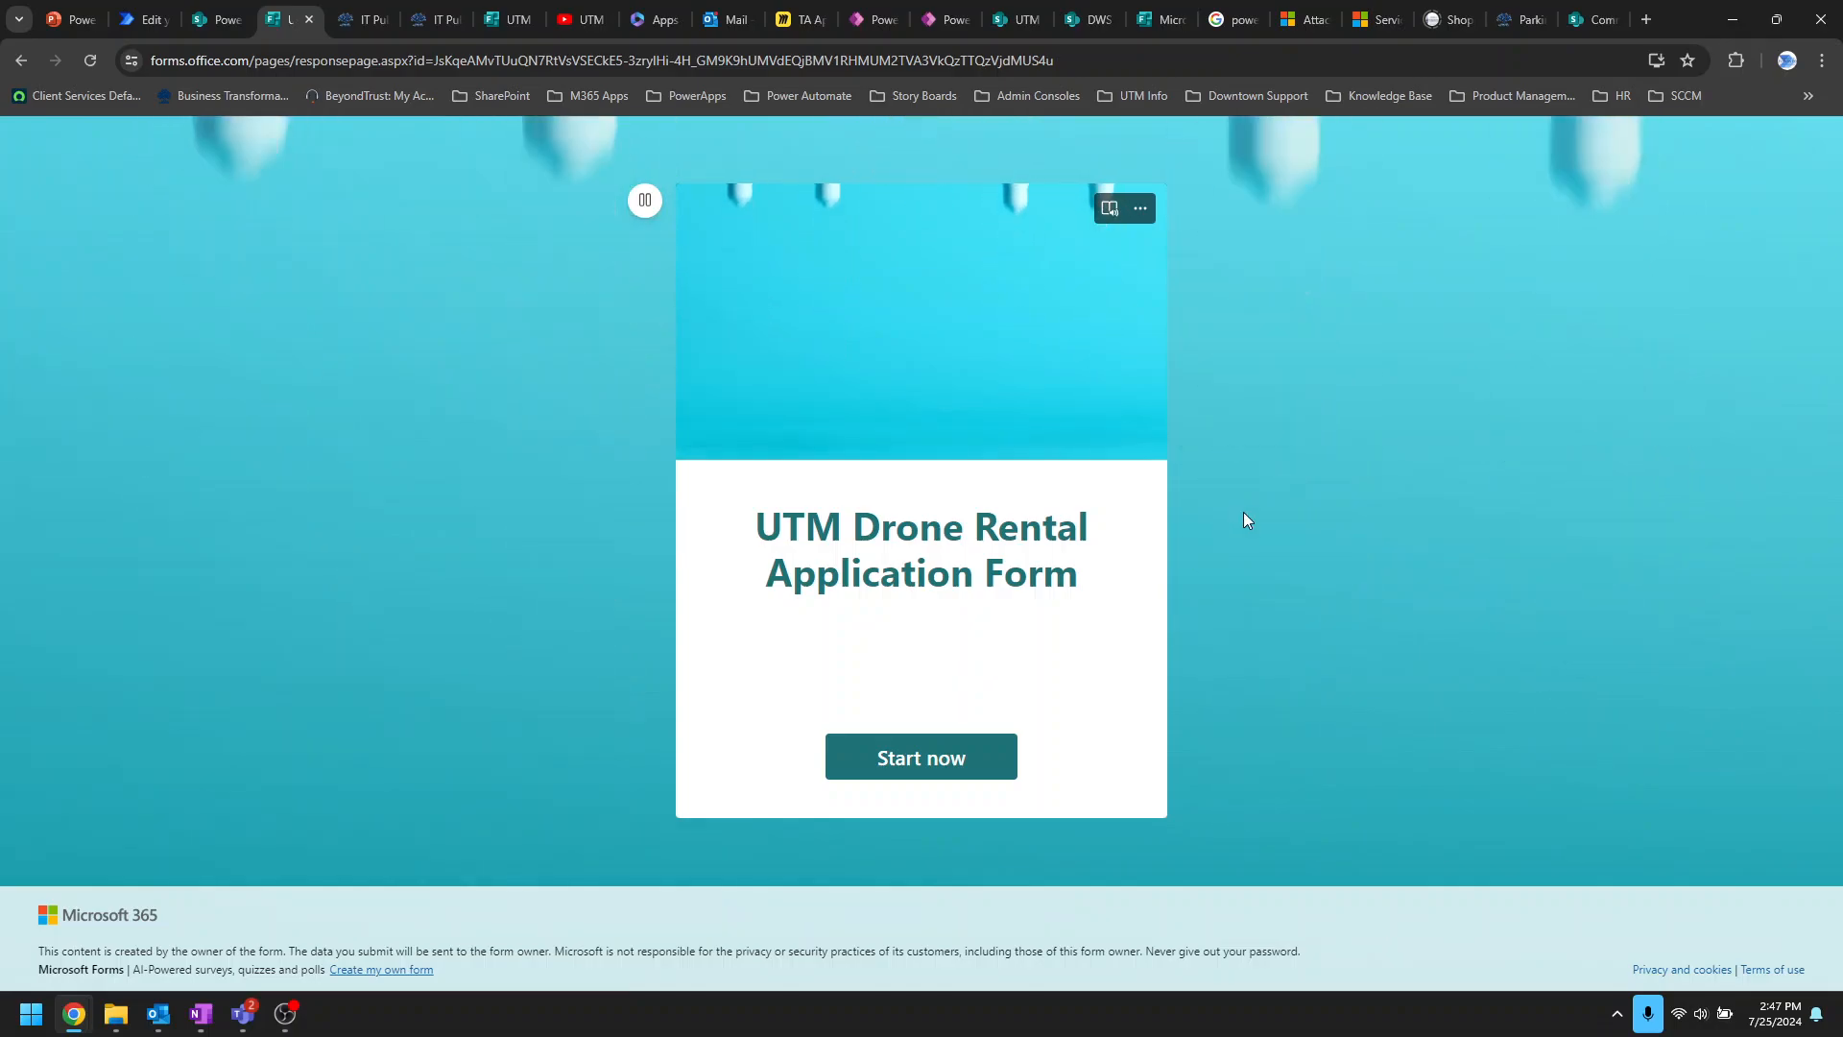
pyautogui.click(203, 19)
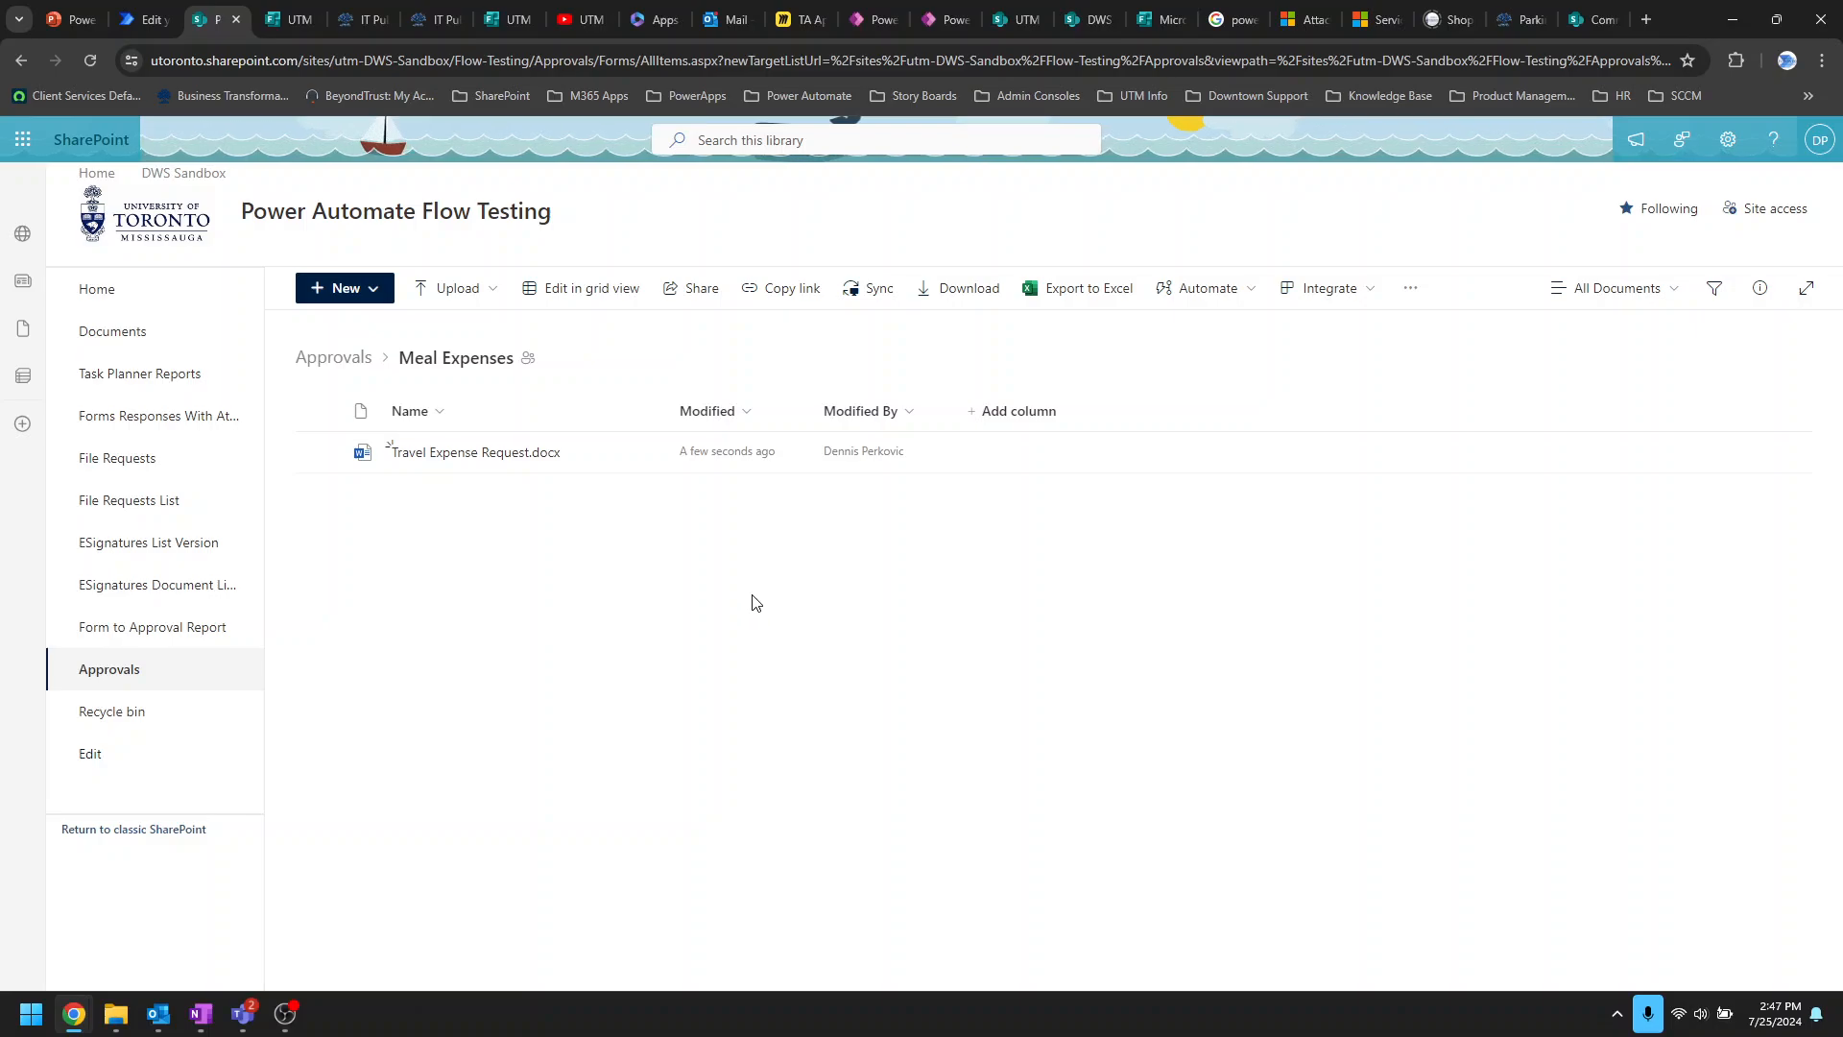
pyautogui.click(133, 17)
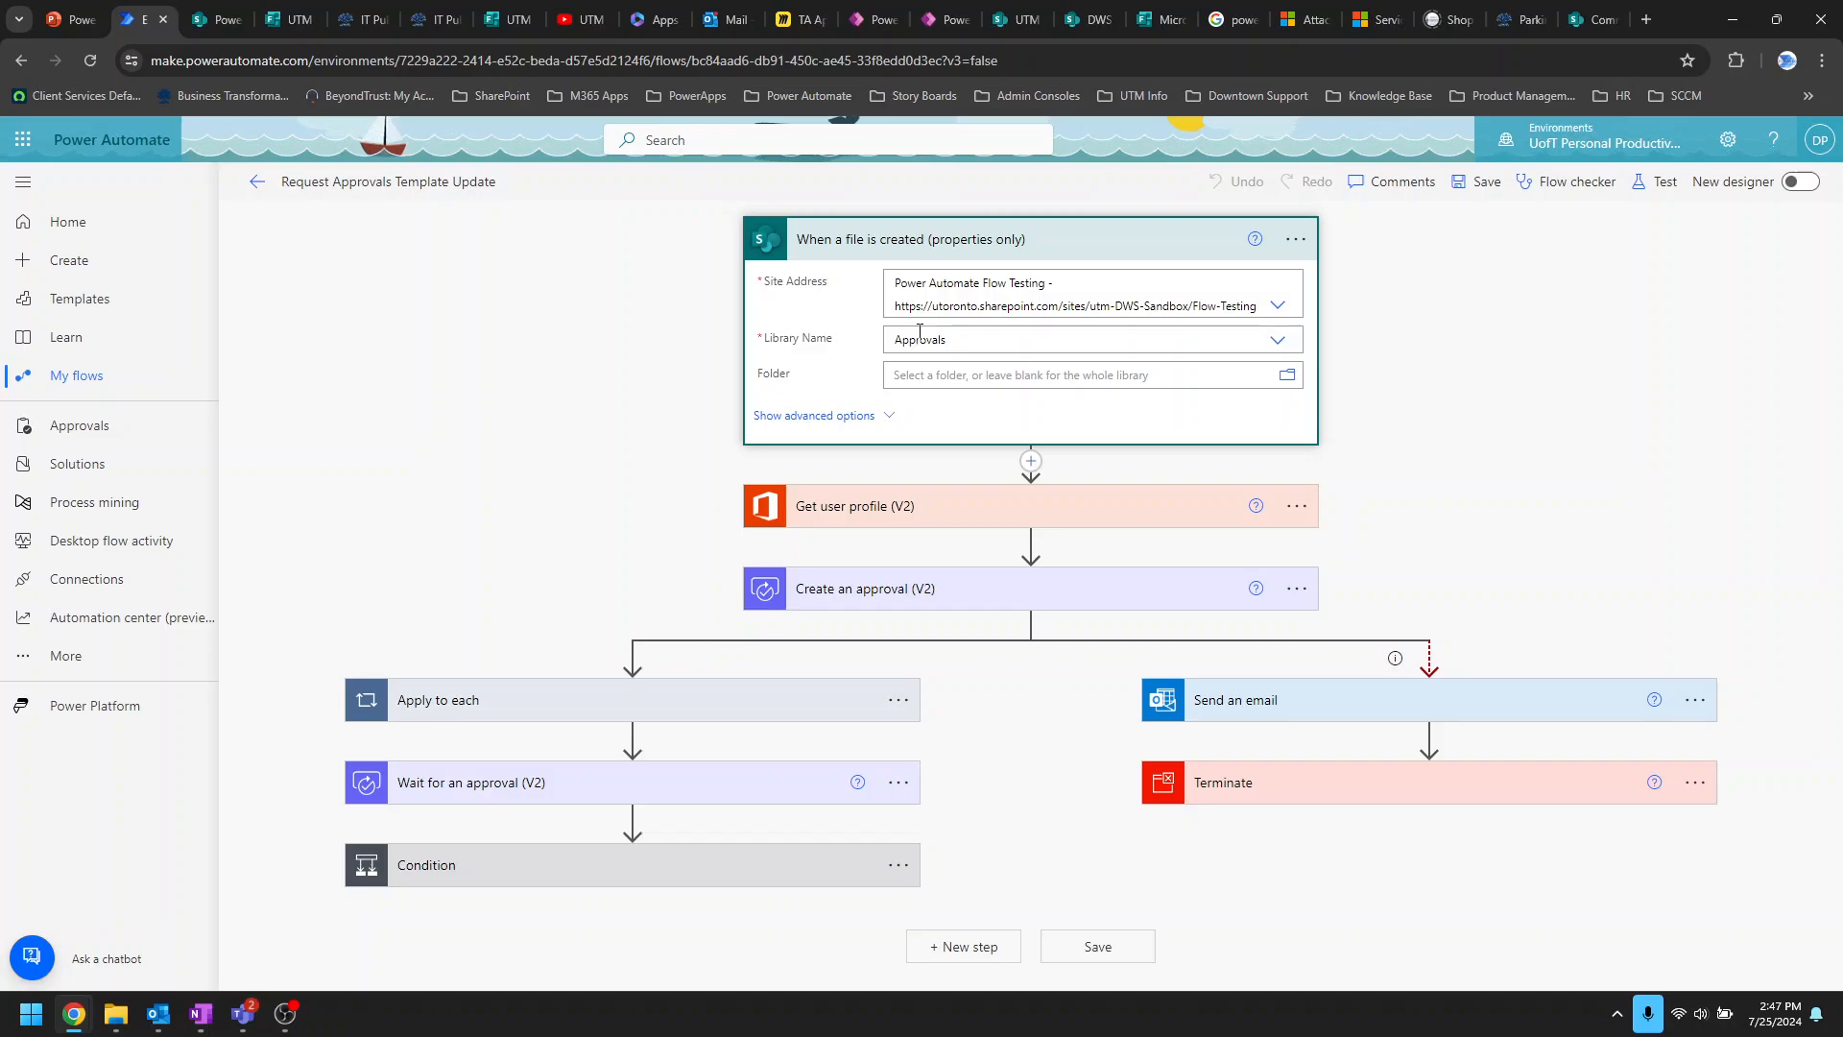
pyautogui.click(213, 19)
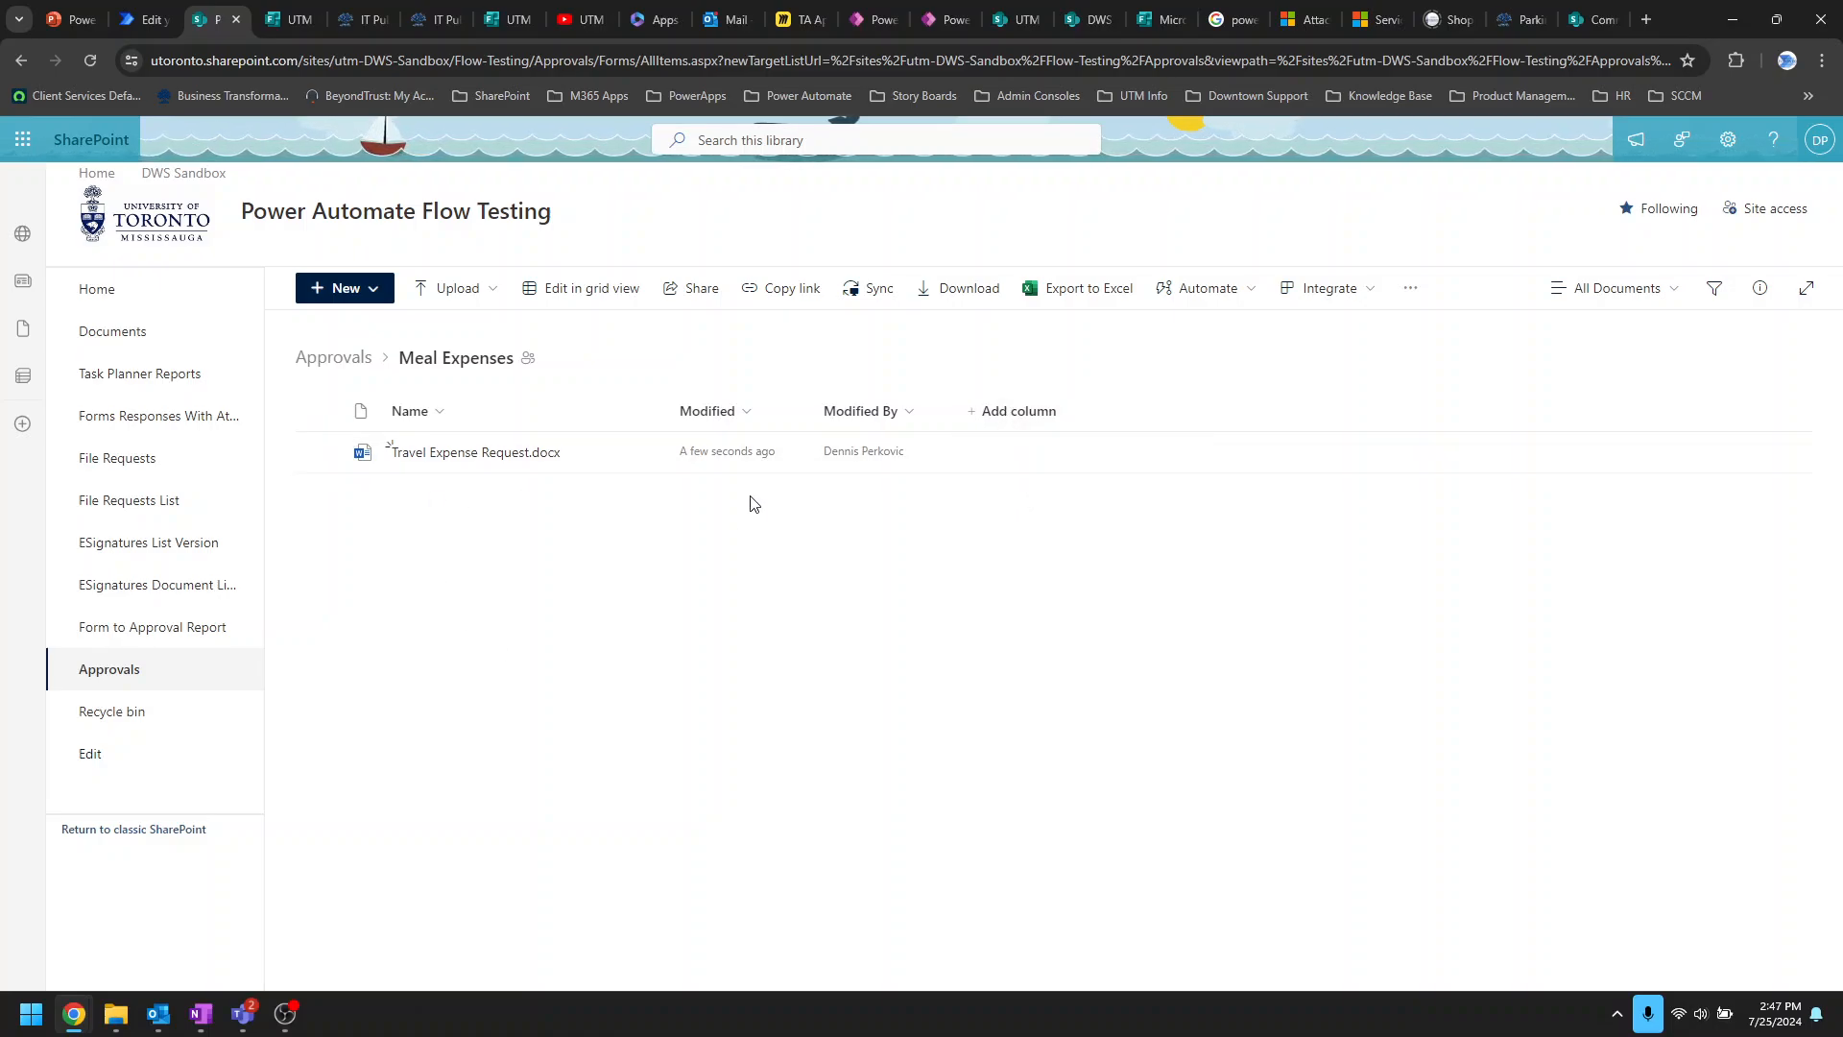
# Step: Add a multiple-lines-of-text column 'Notes', then widen the Notes and Modified By columns
pyautogui.click(1008, 416)
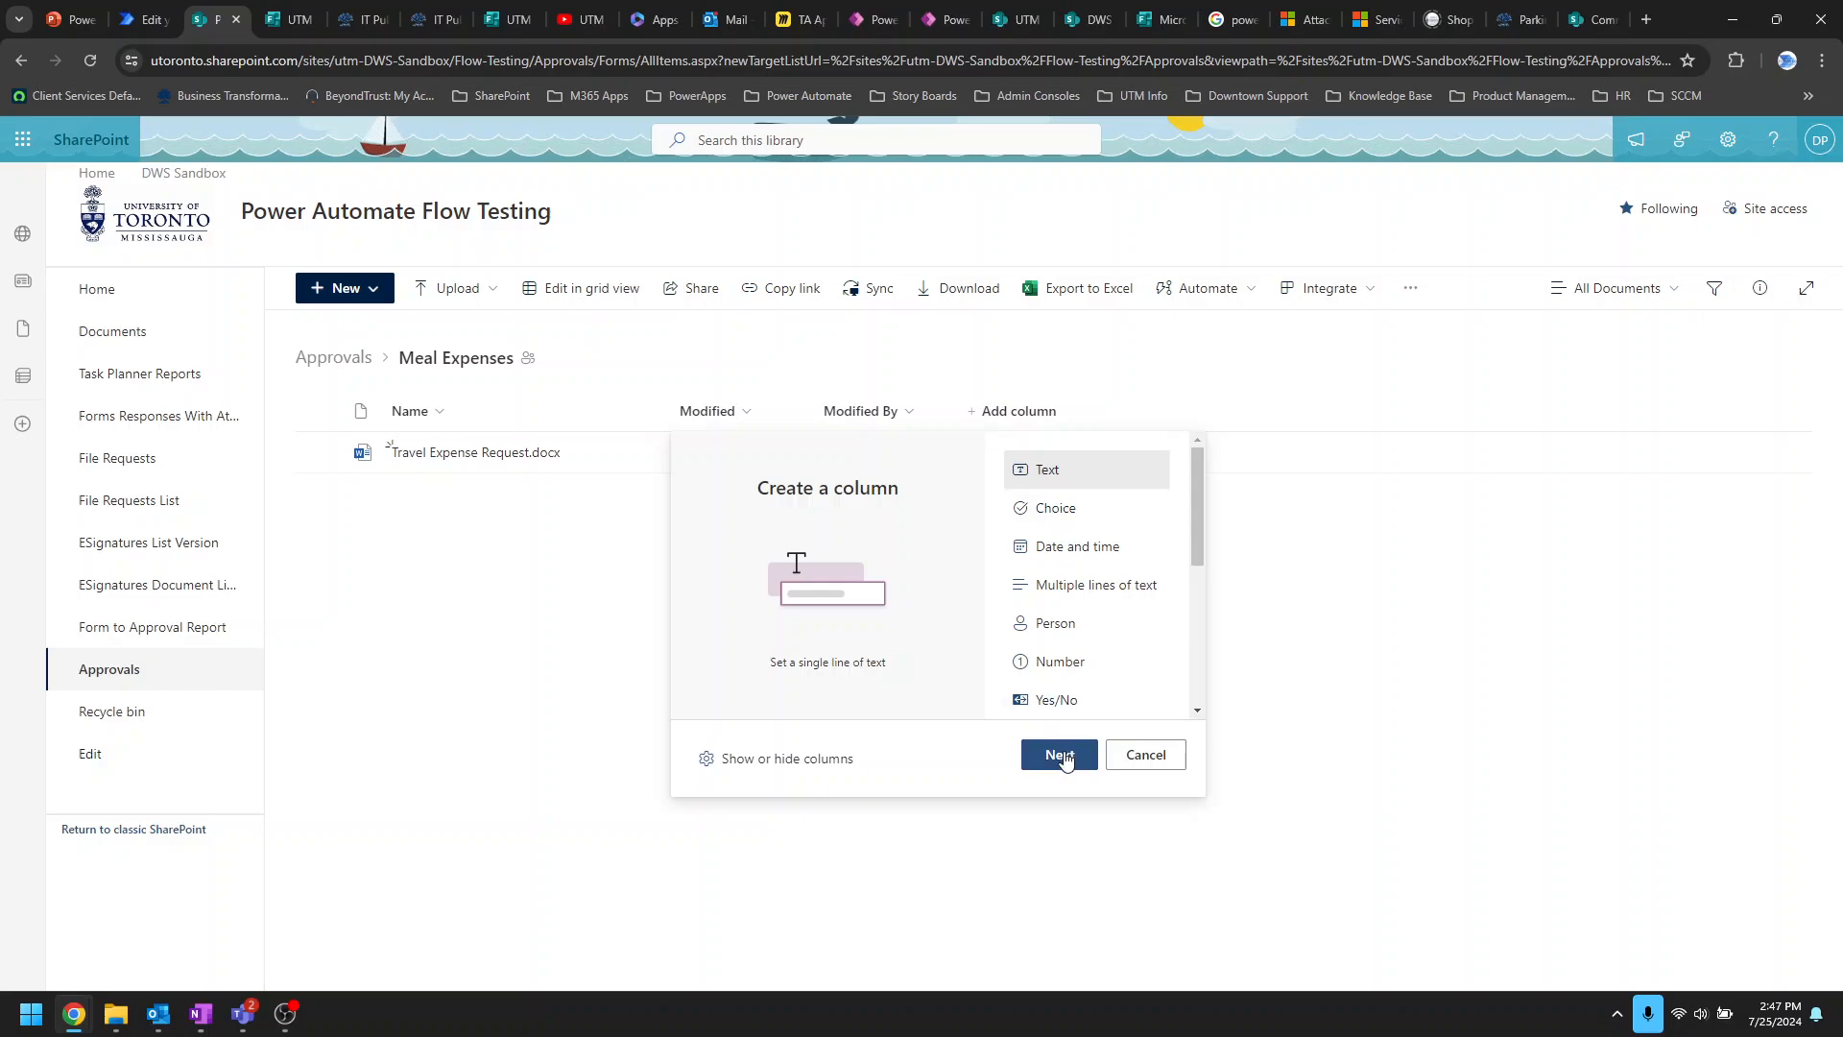
pyautogui.click(1080, 588)
pyautogui.click(1059, 756)
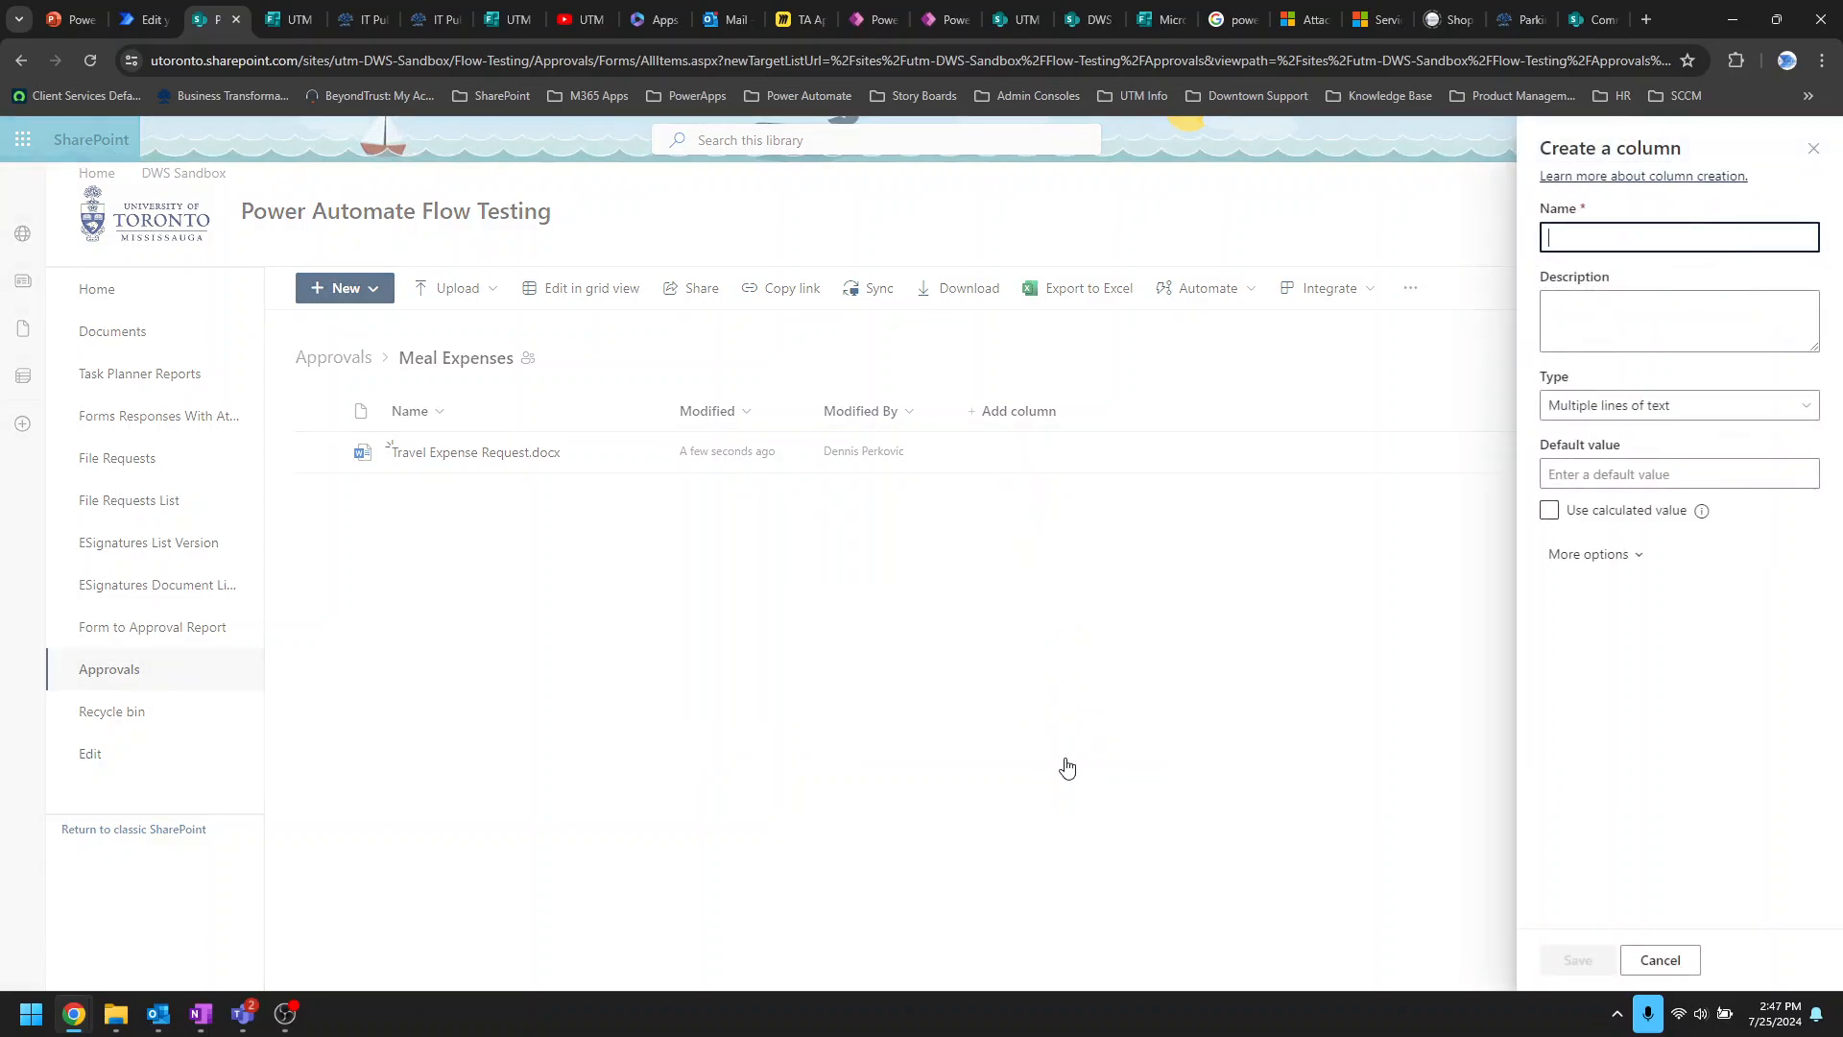
pyautogui.write('Notes')
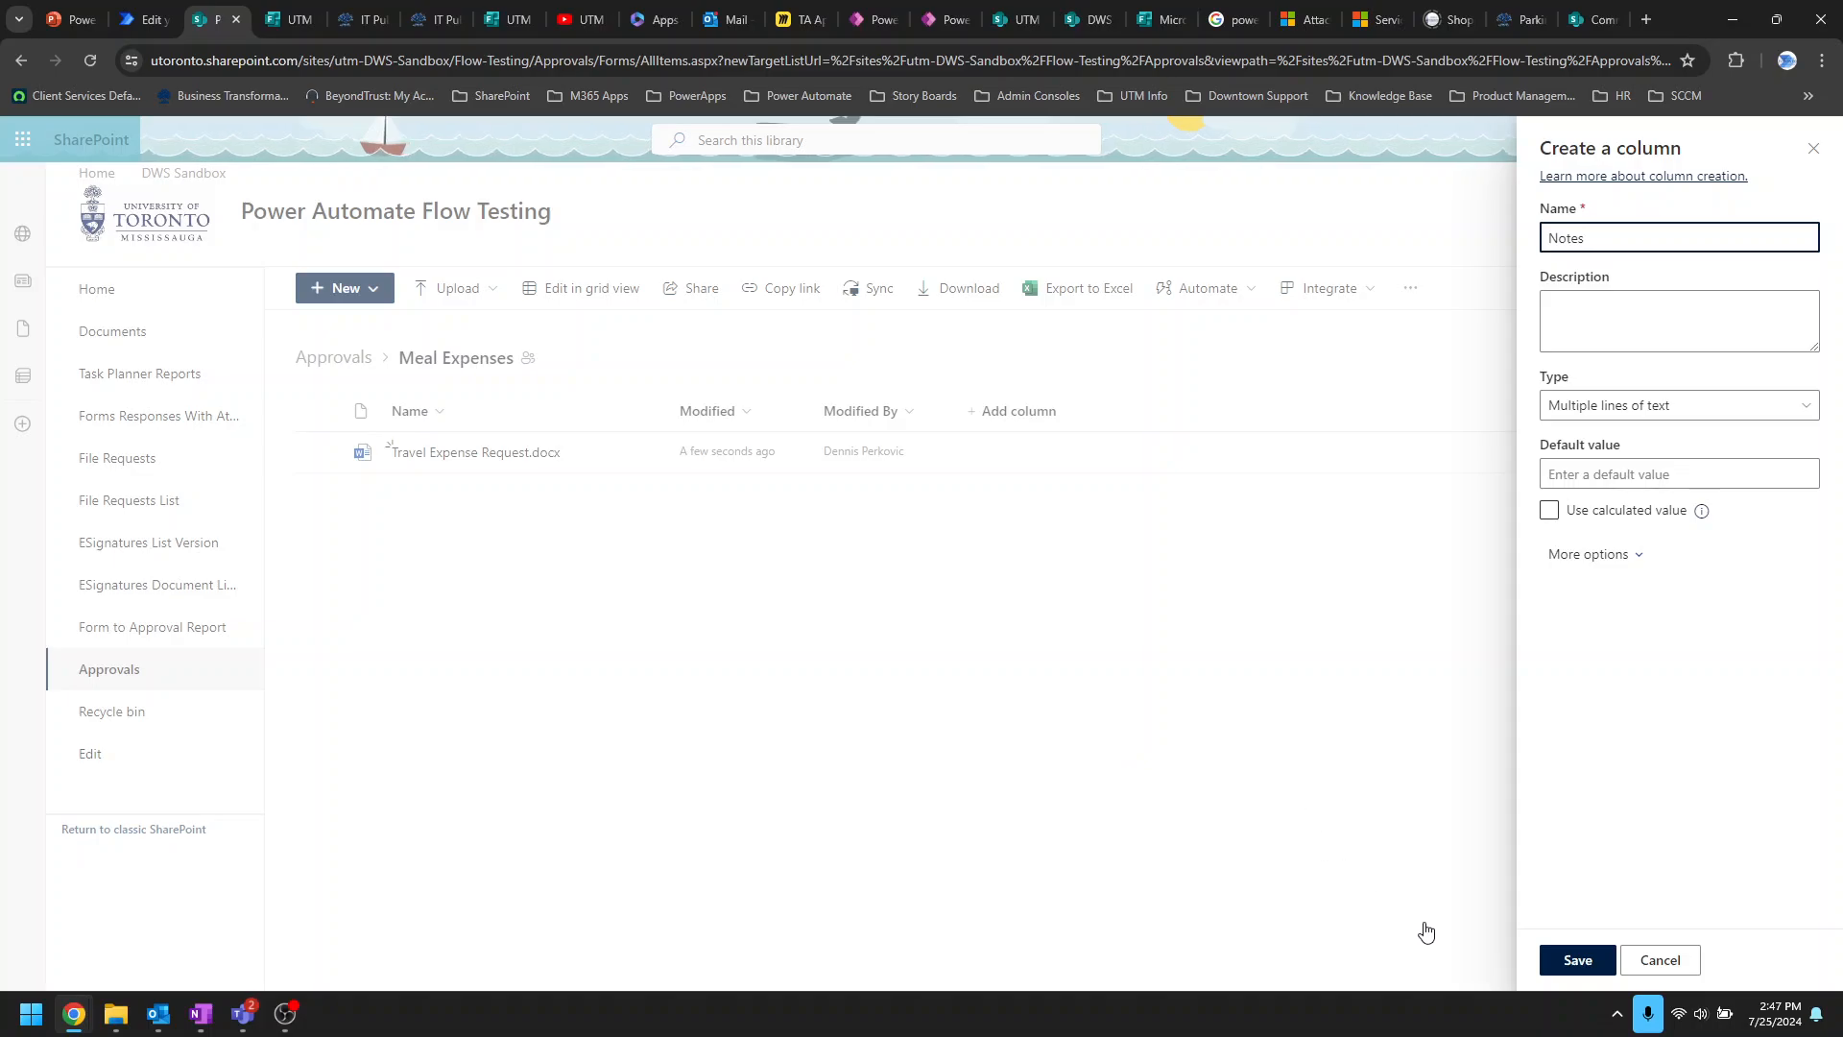
pyautogui.click(1572, 958)
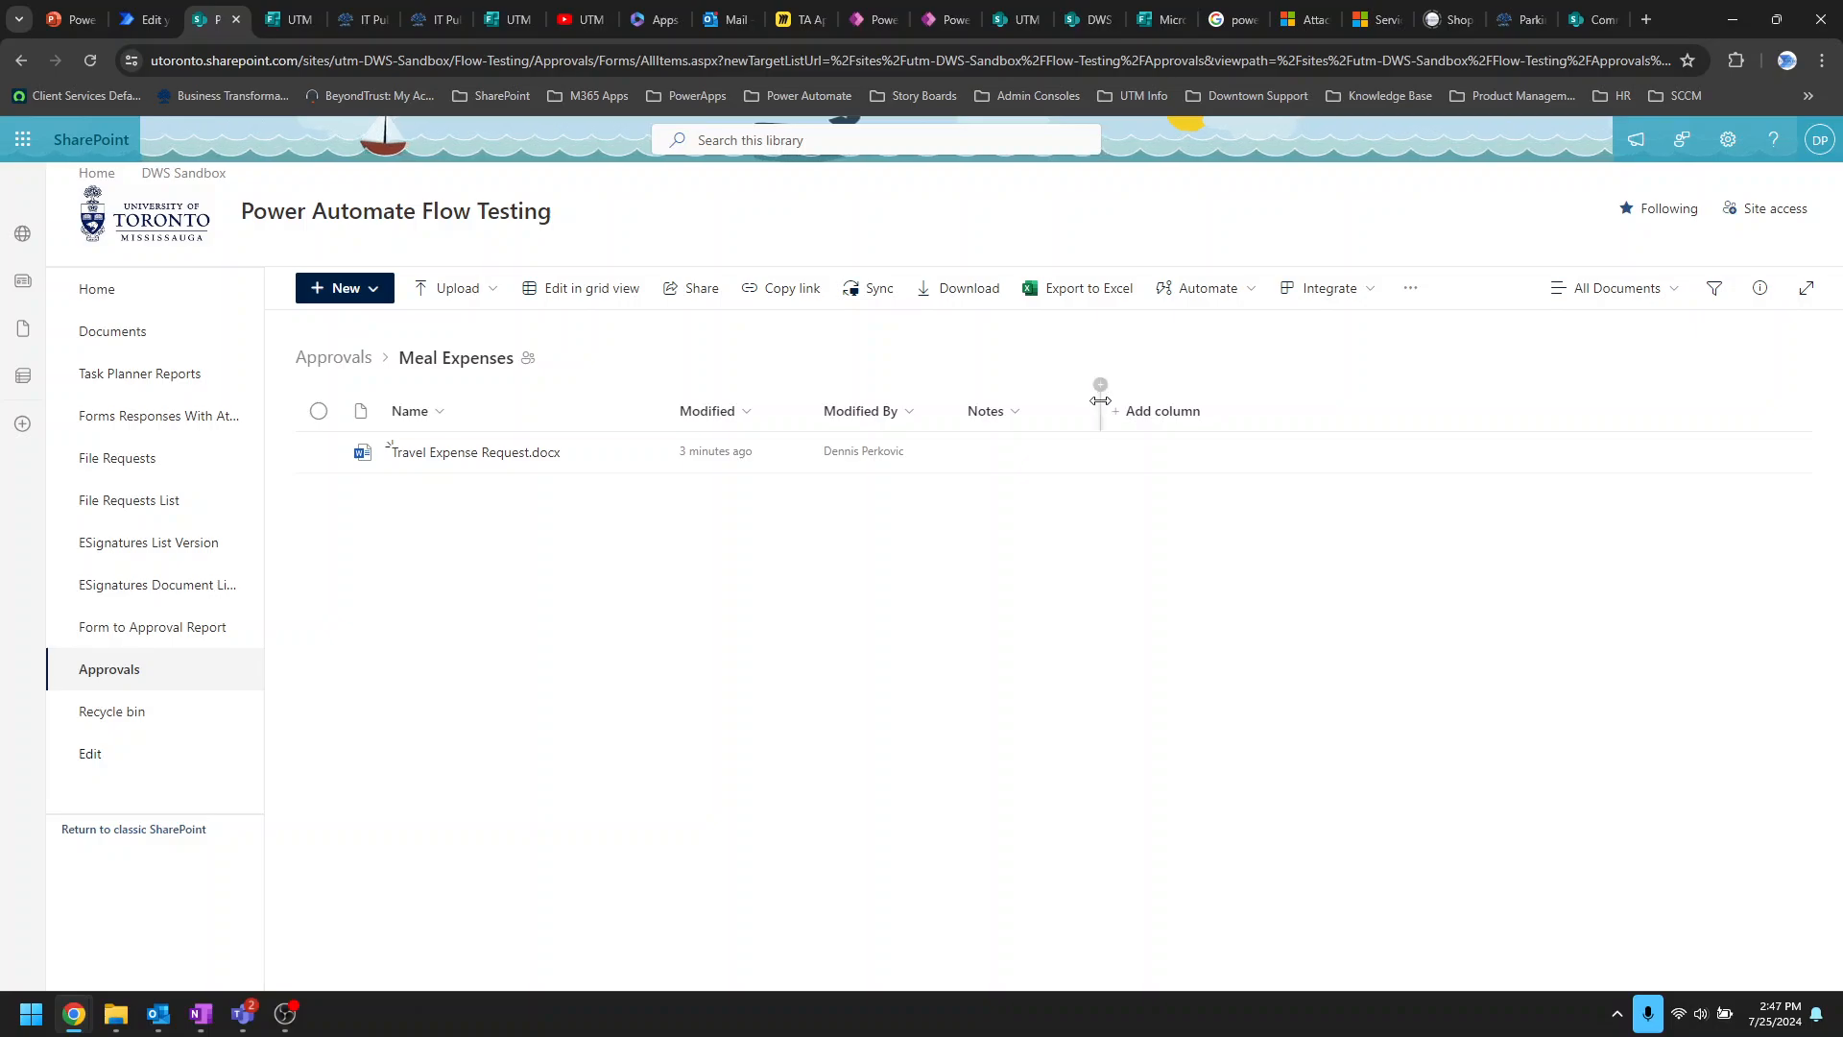
pyautogui.moveTo(1100, 404); pyautogui.dragTo(1176, 404)
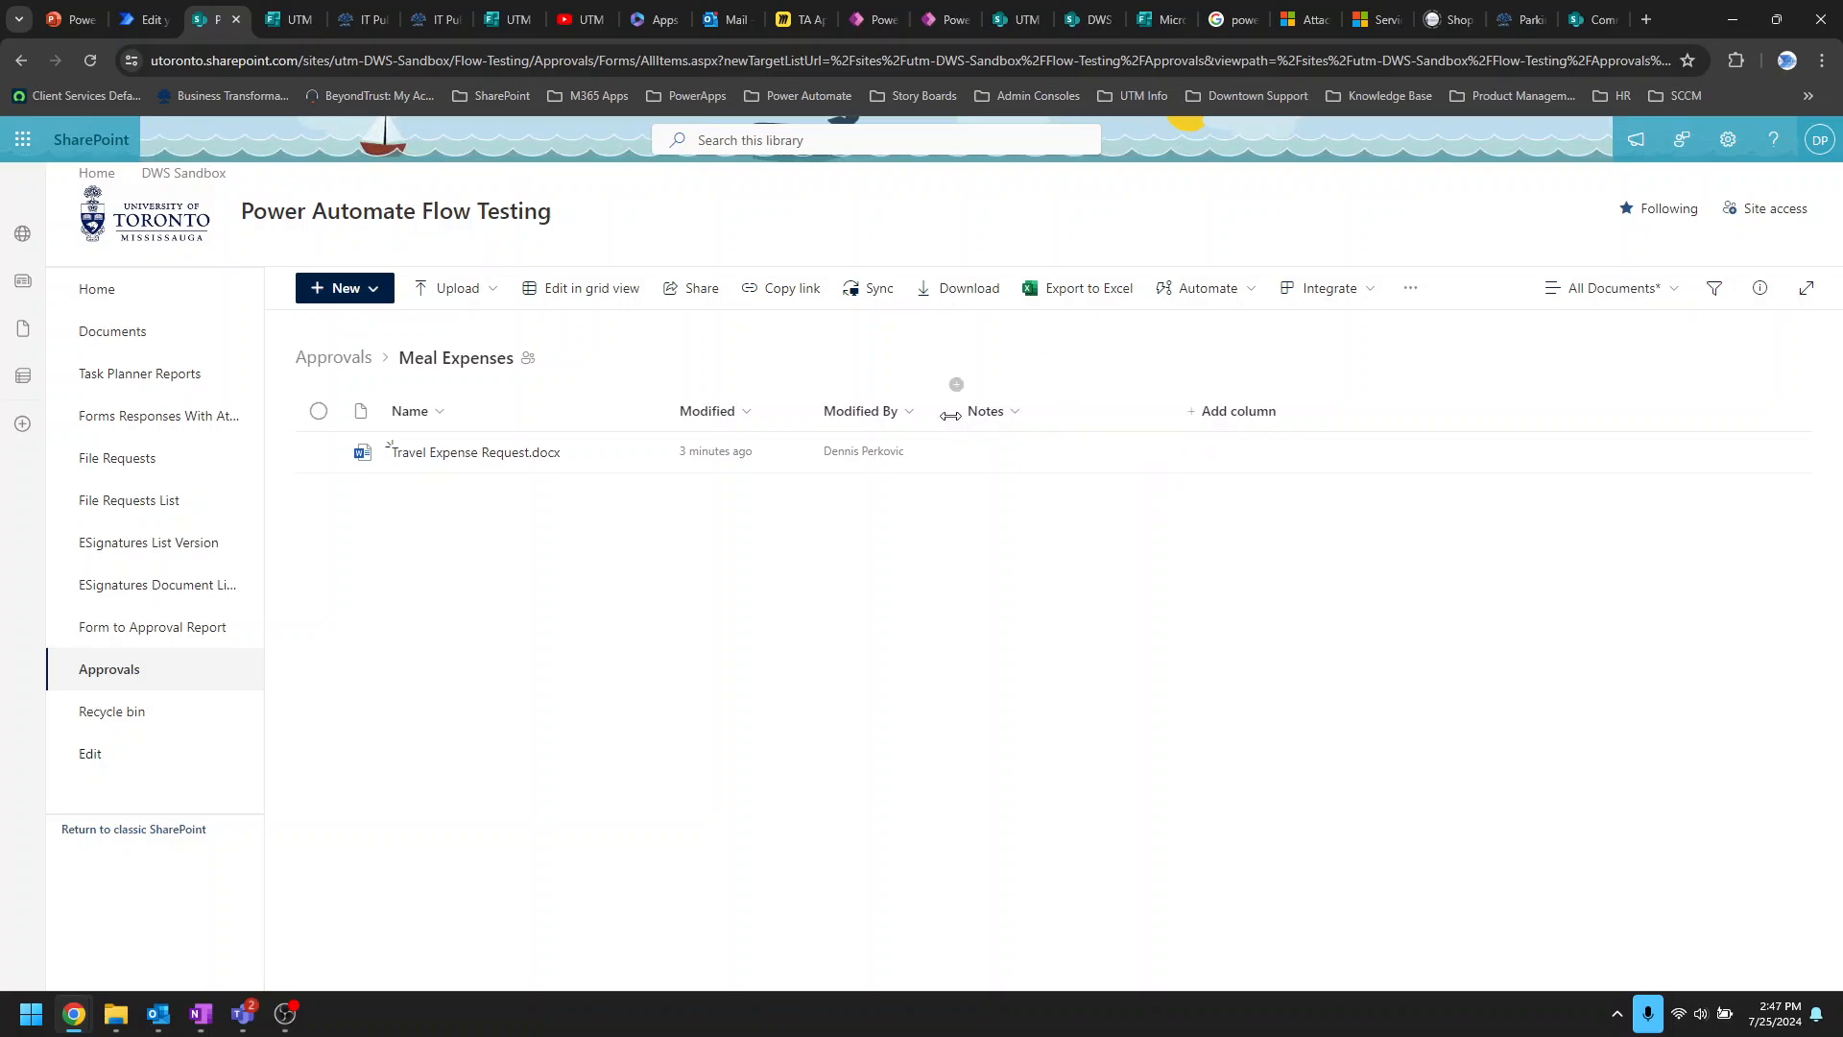
pyautogui.moveTo(953, 415); pyautogui.dragTo(984, 415)
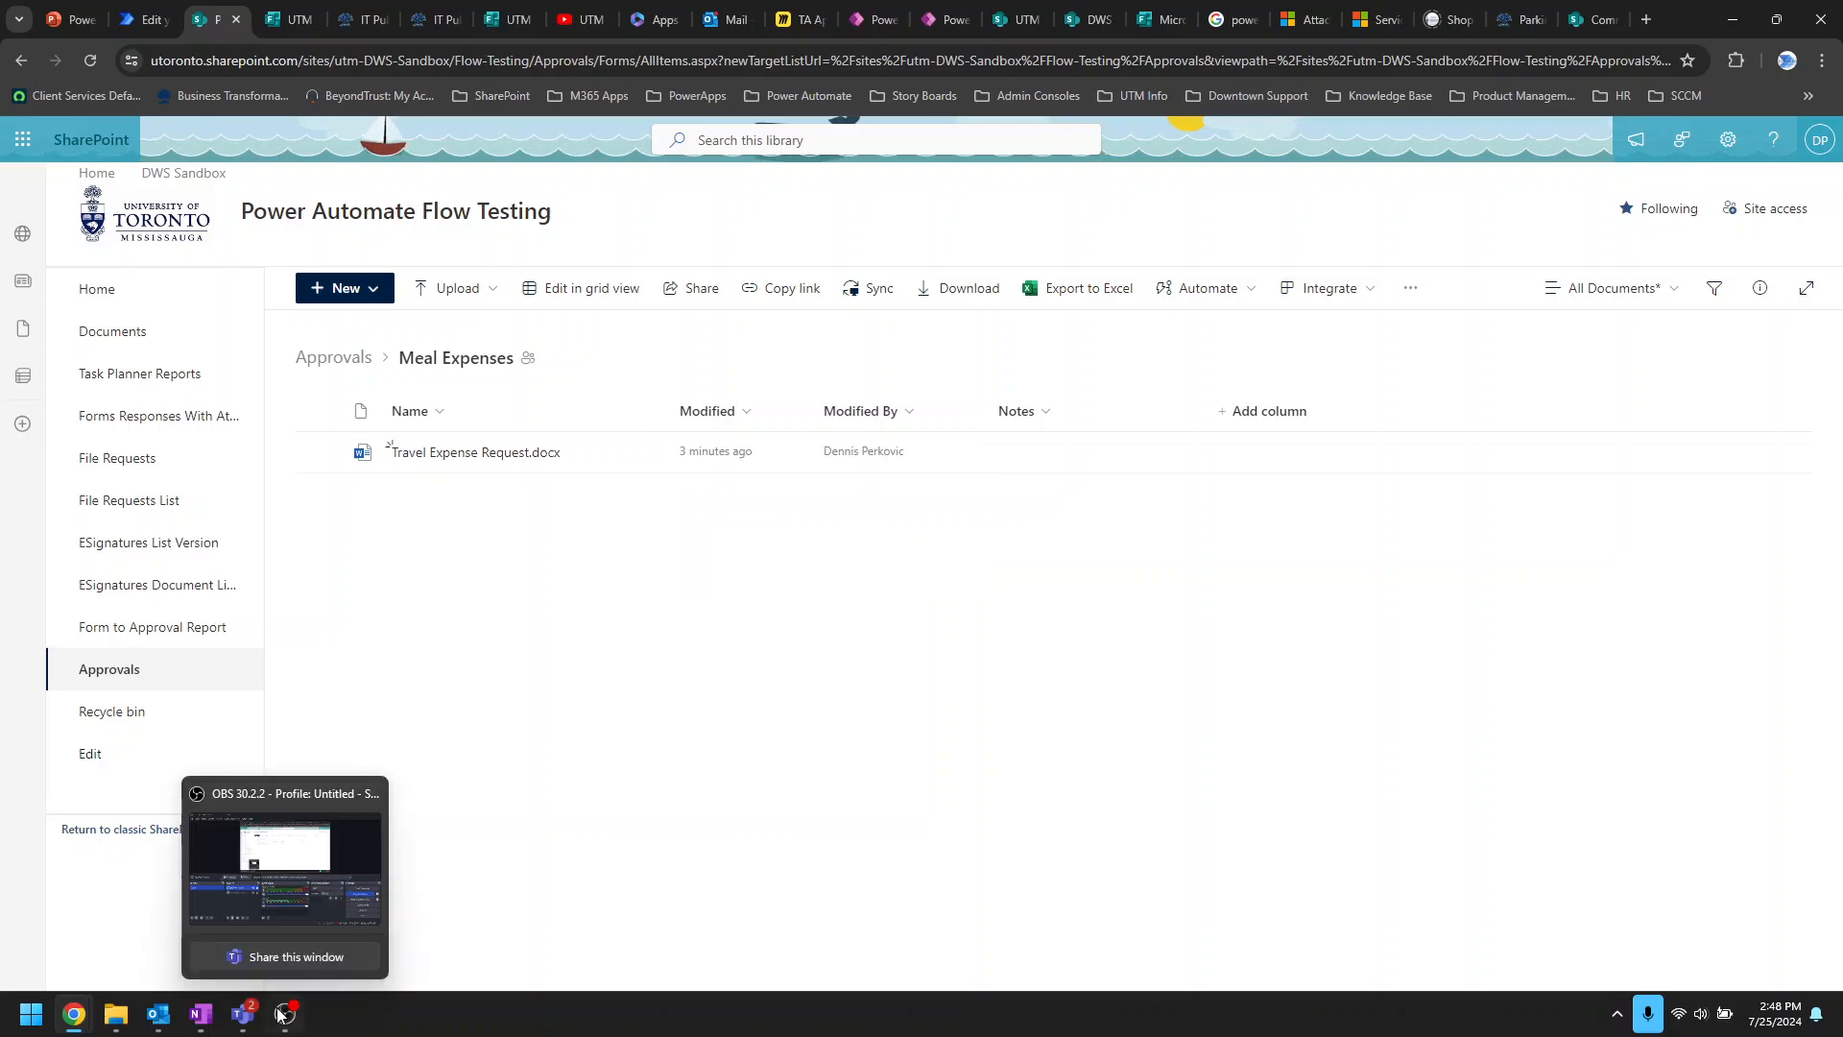
pyautogui.moveTo(252, 1020)
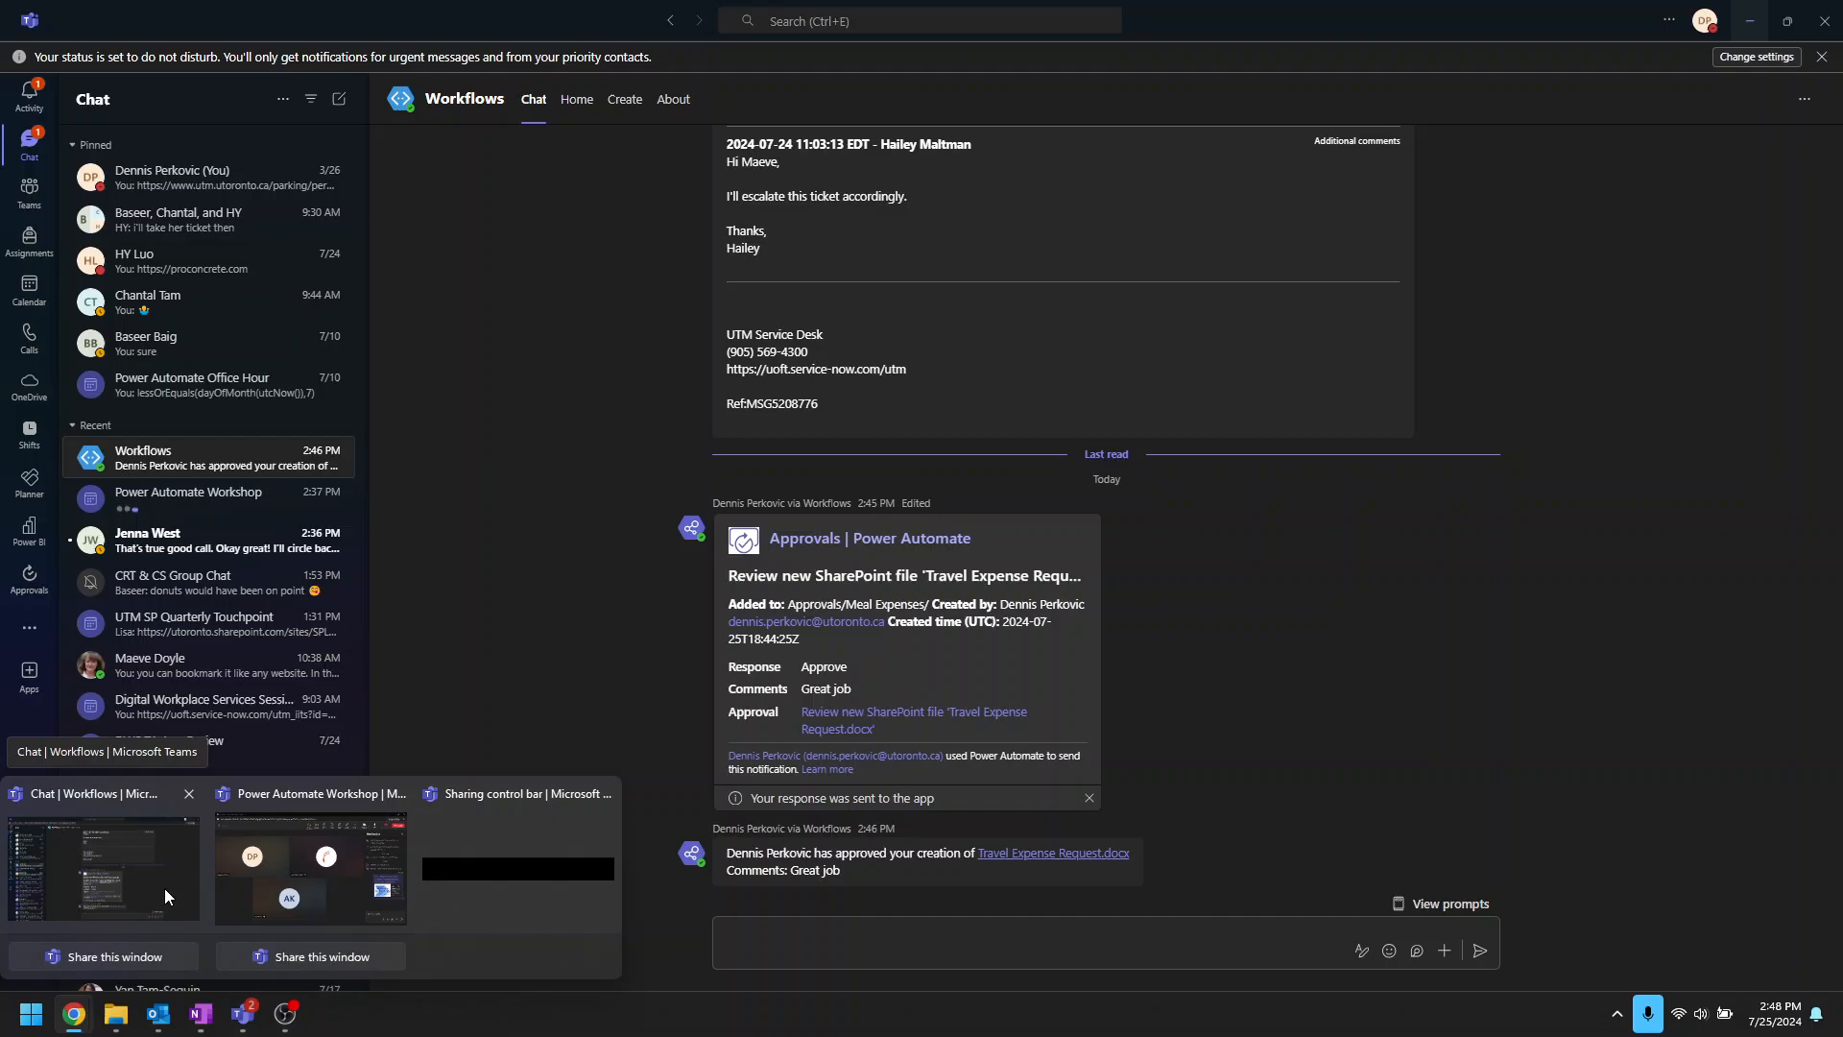
pyautogui.click(164, 888)
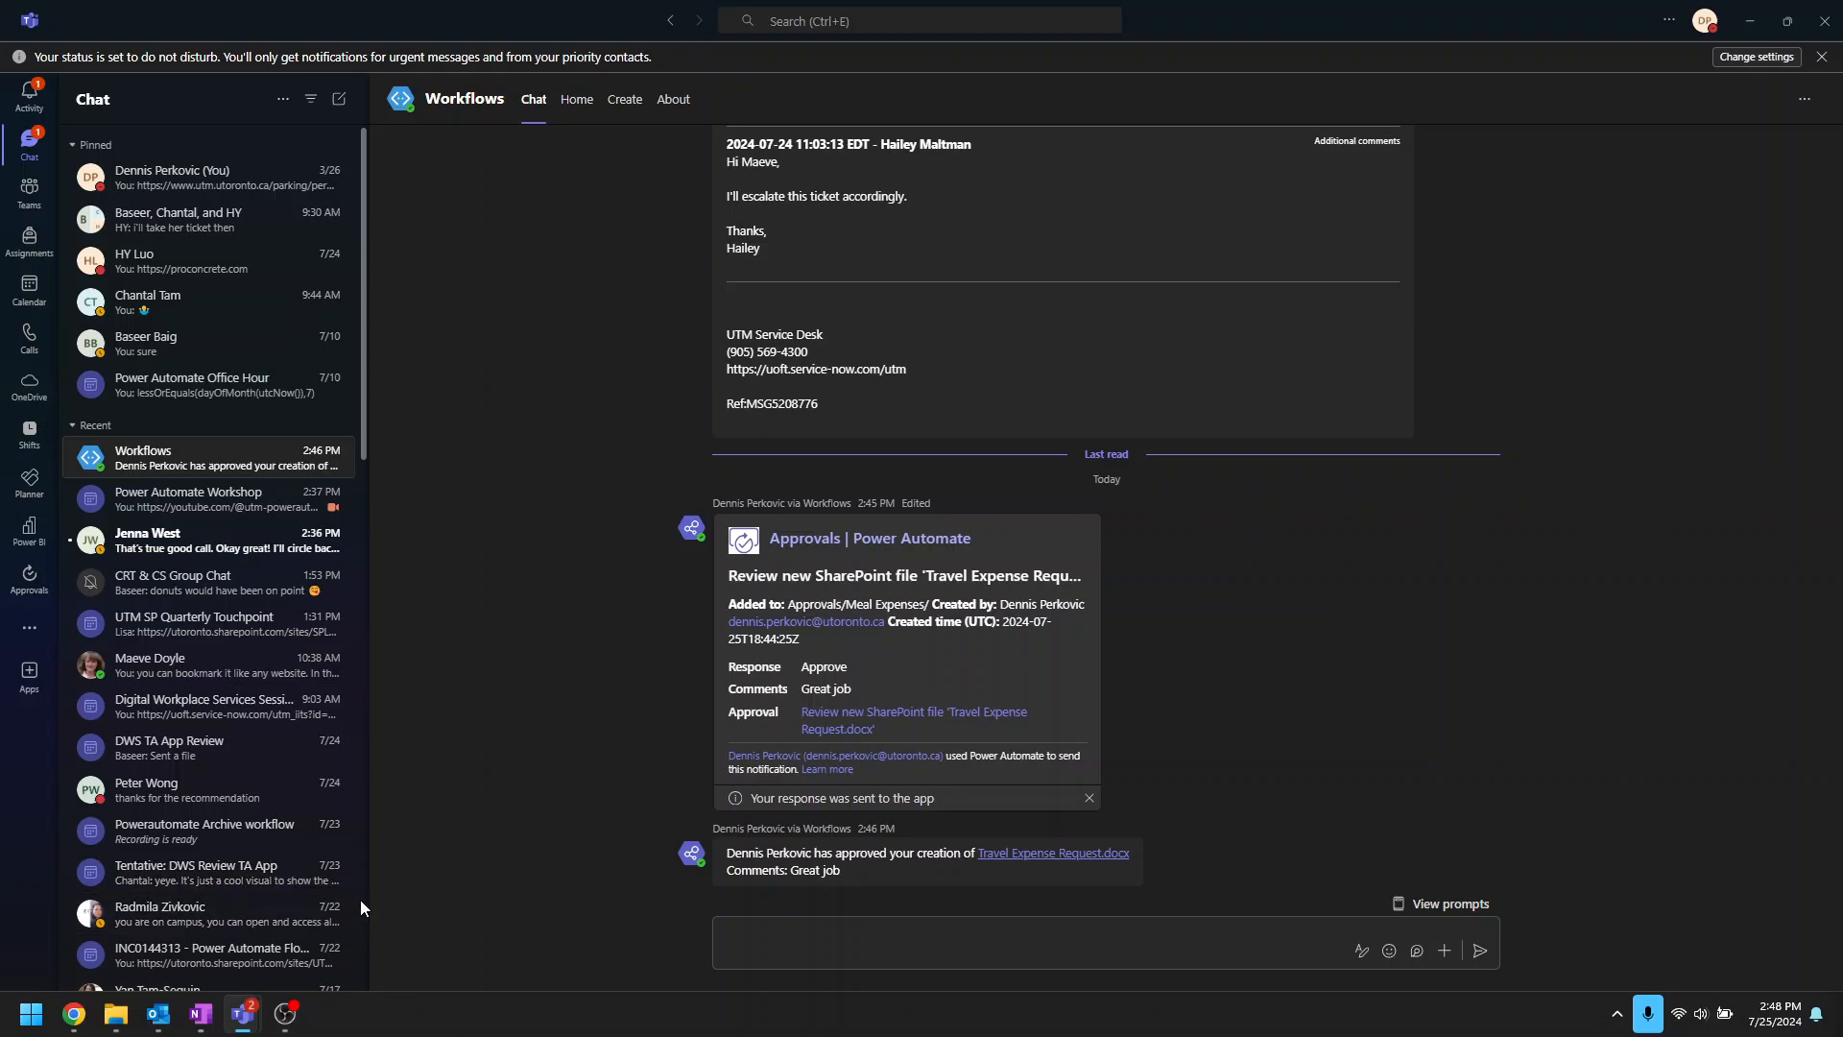
pyautogui.moveTo(76, 1012)
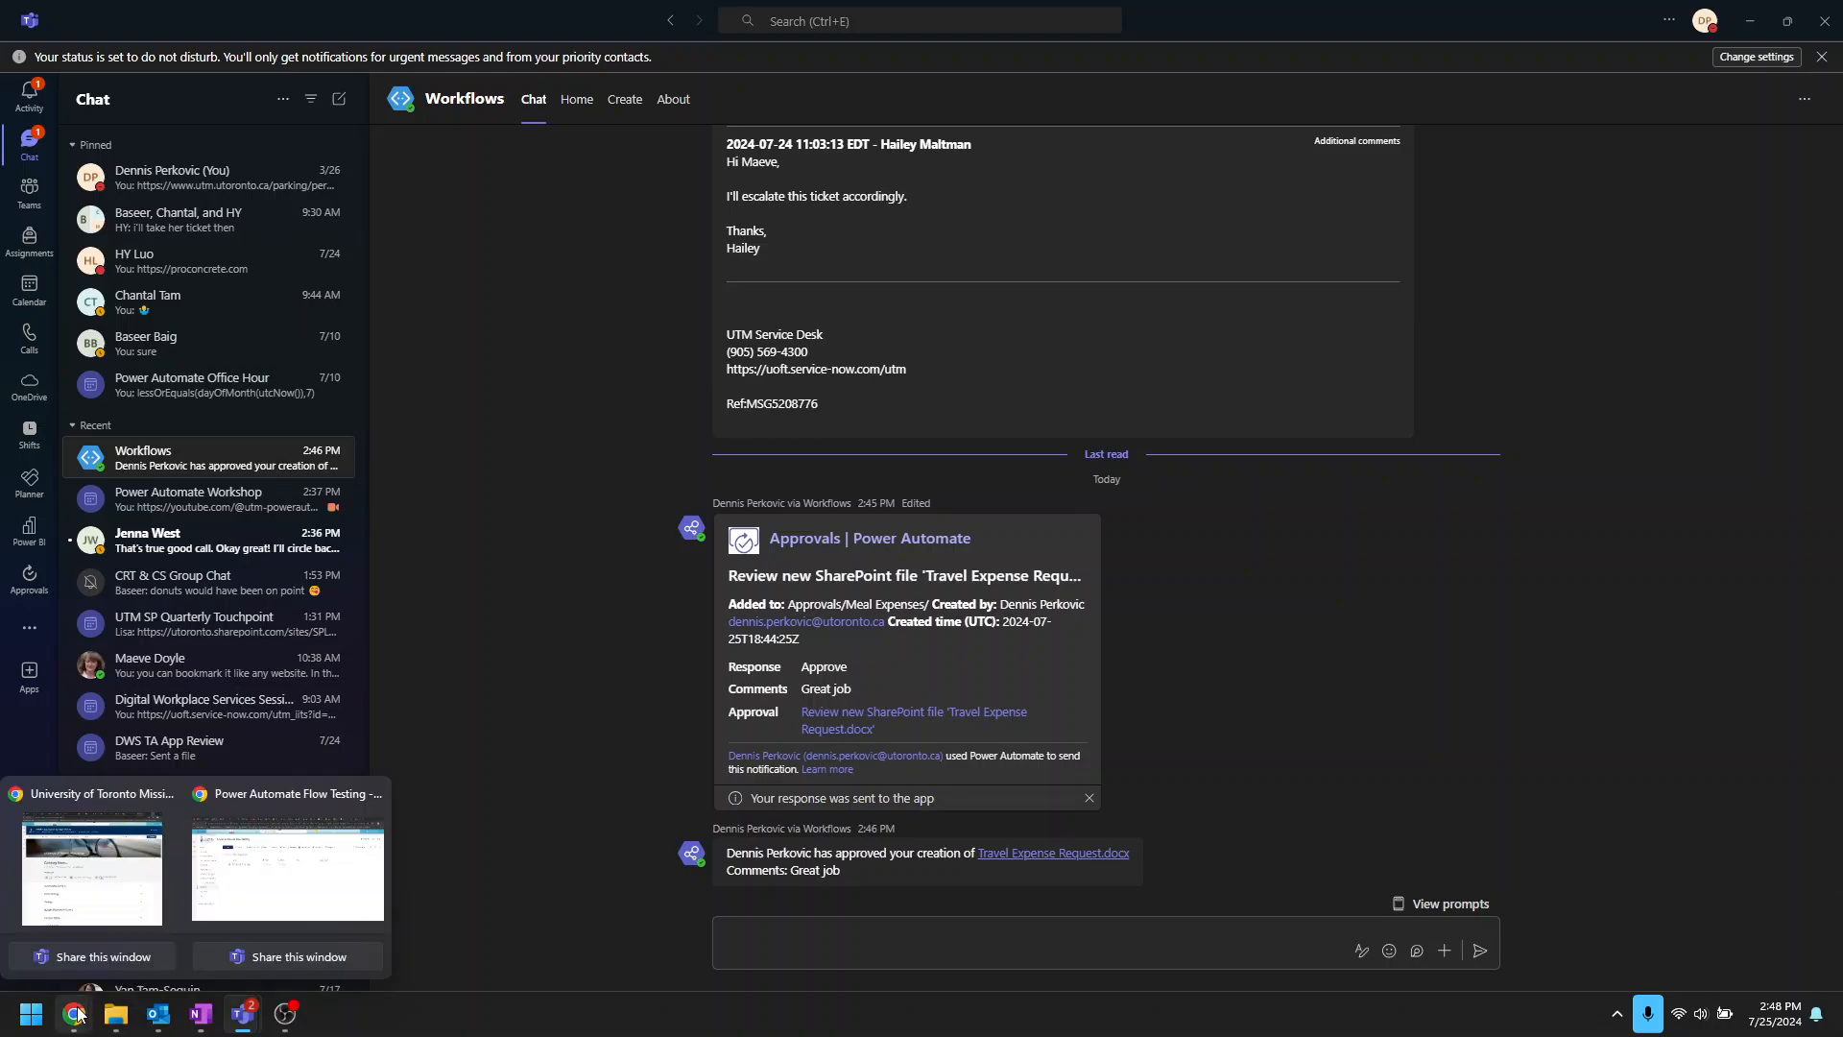
pyautogui.click(264, 921)
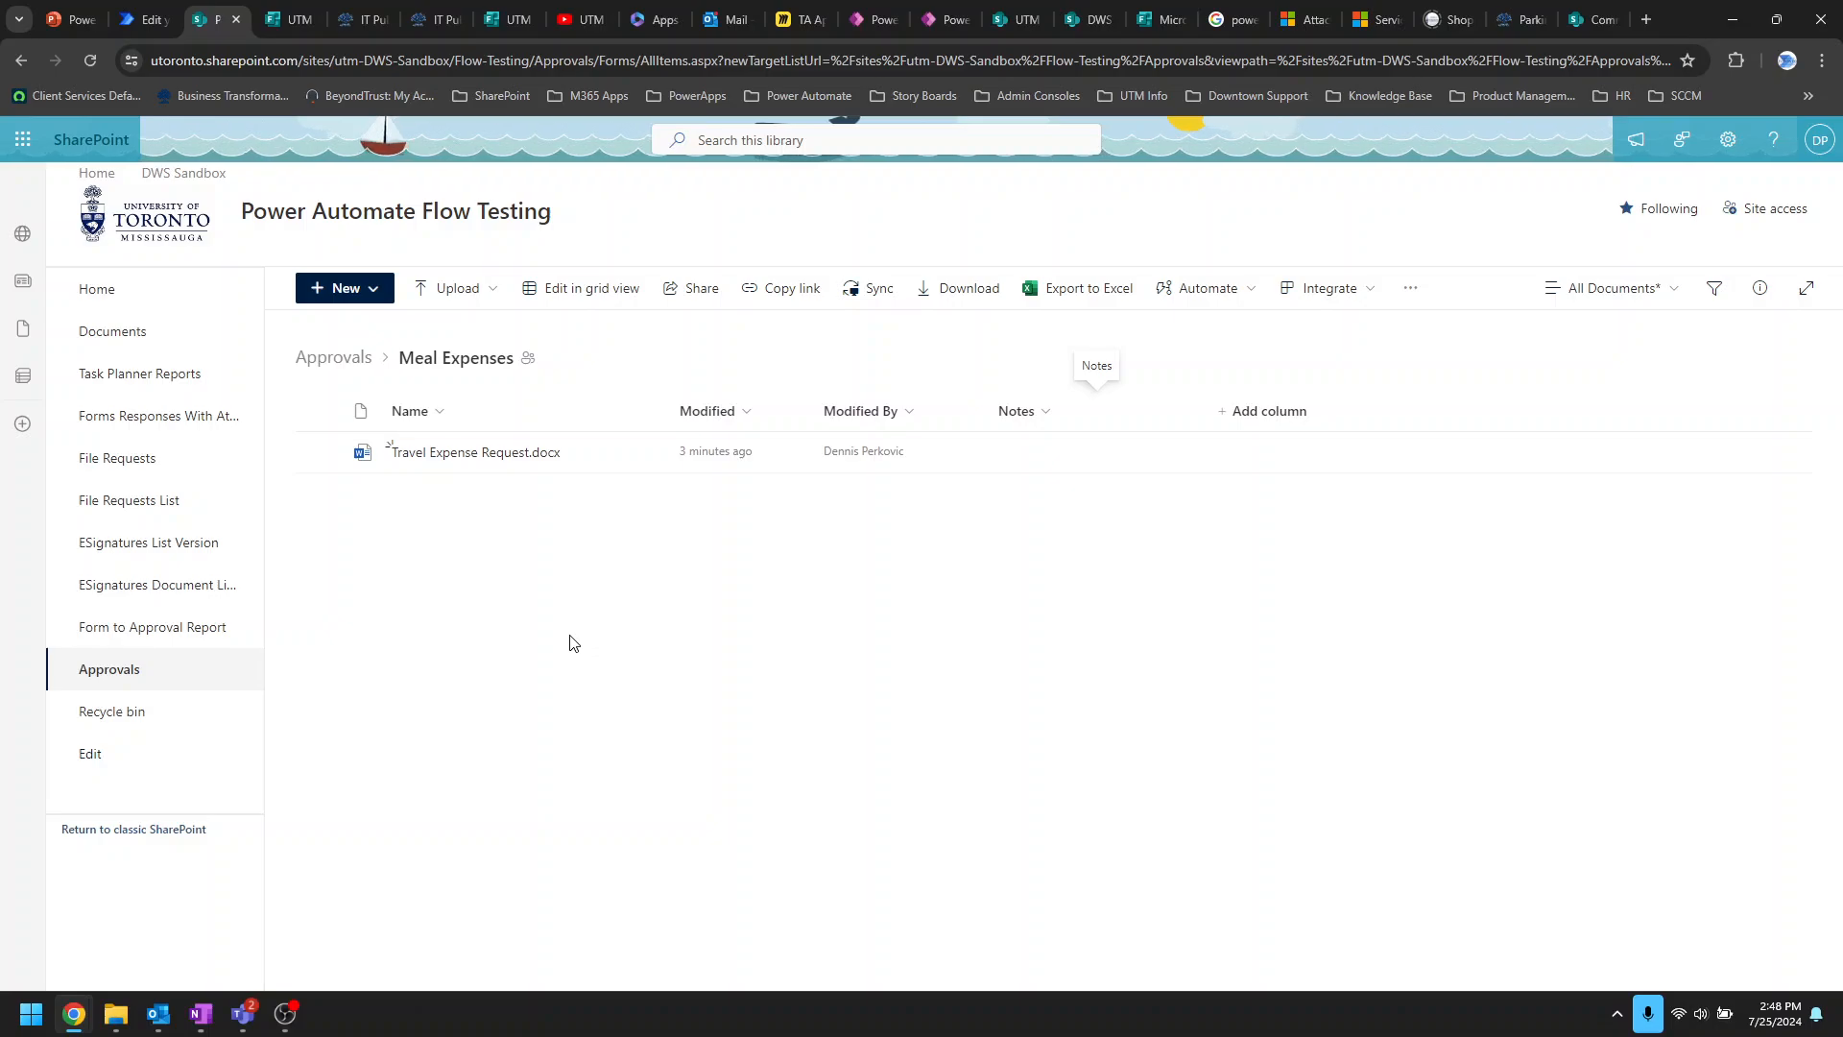
# Step: Glance at the UTM Power Automate Community page, then switch to the Request Approvals Template Update flow editor
pyautogui.click(573, 17)
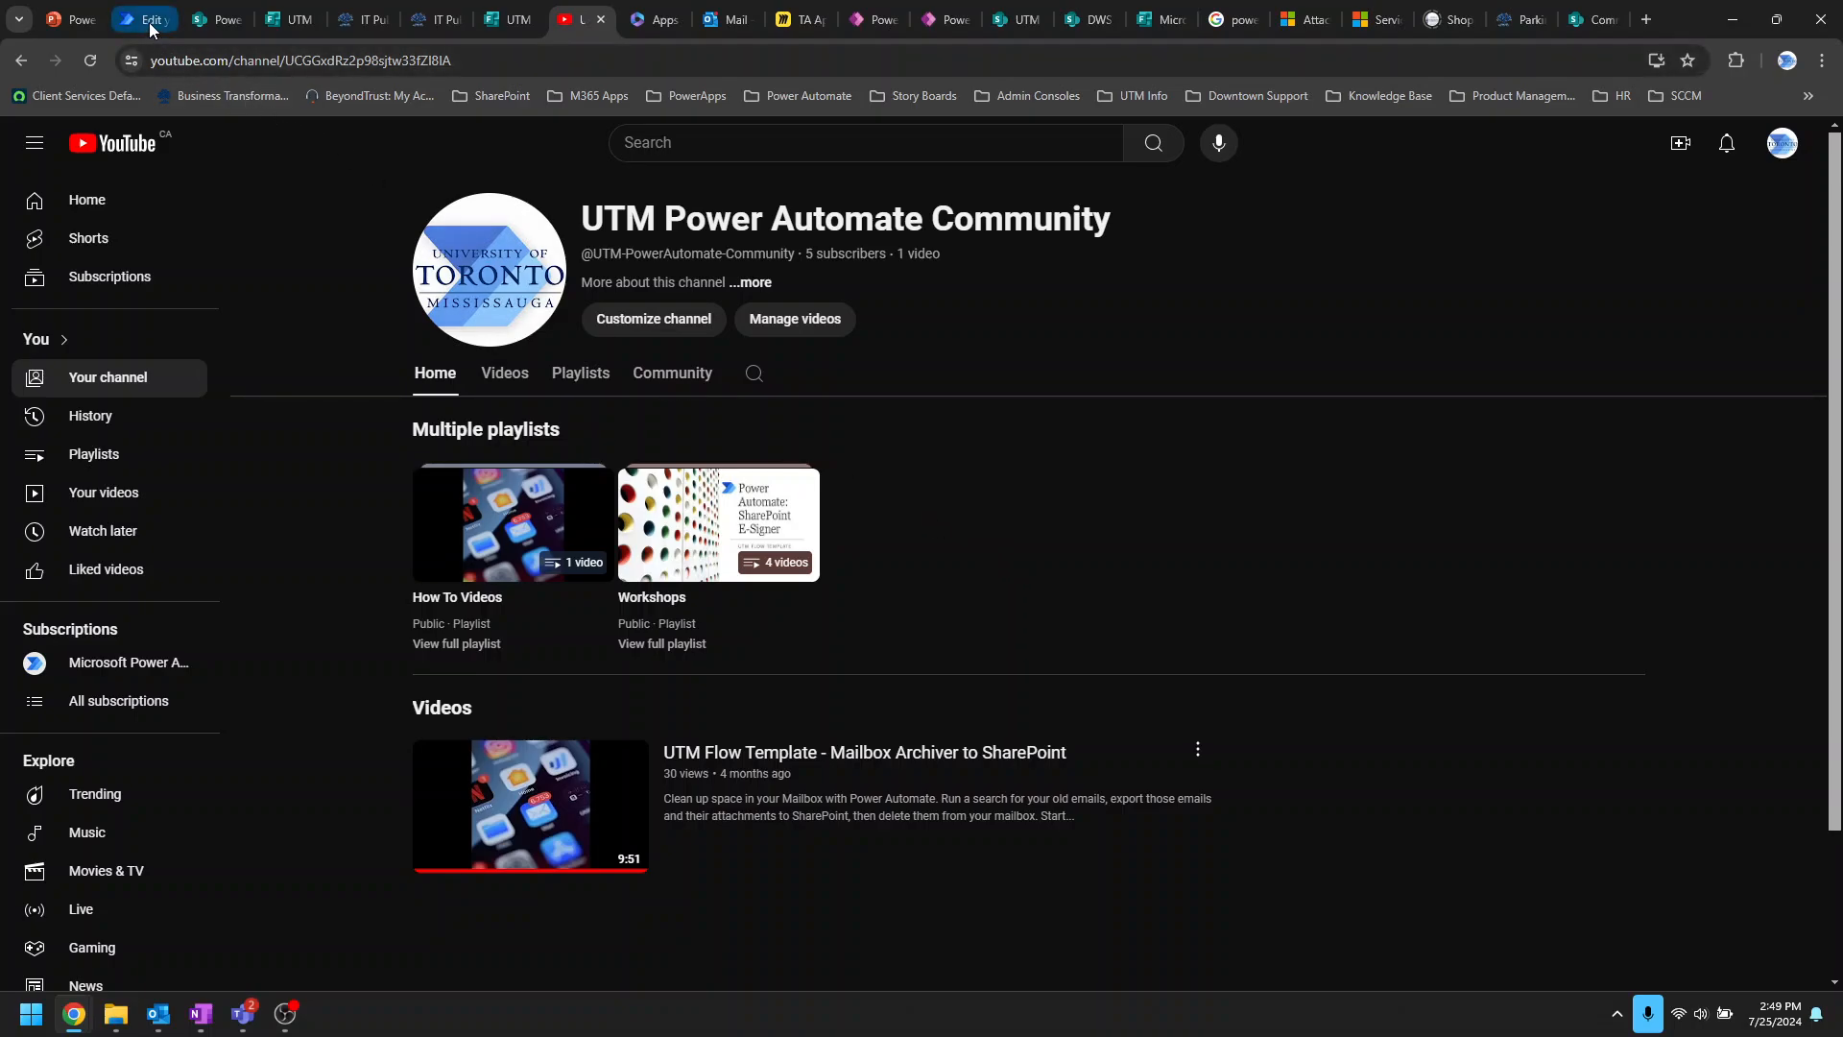
pyautogui.click(207, 19)
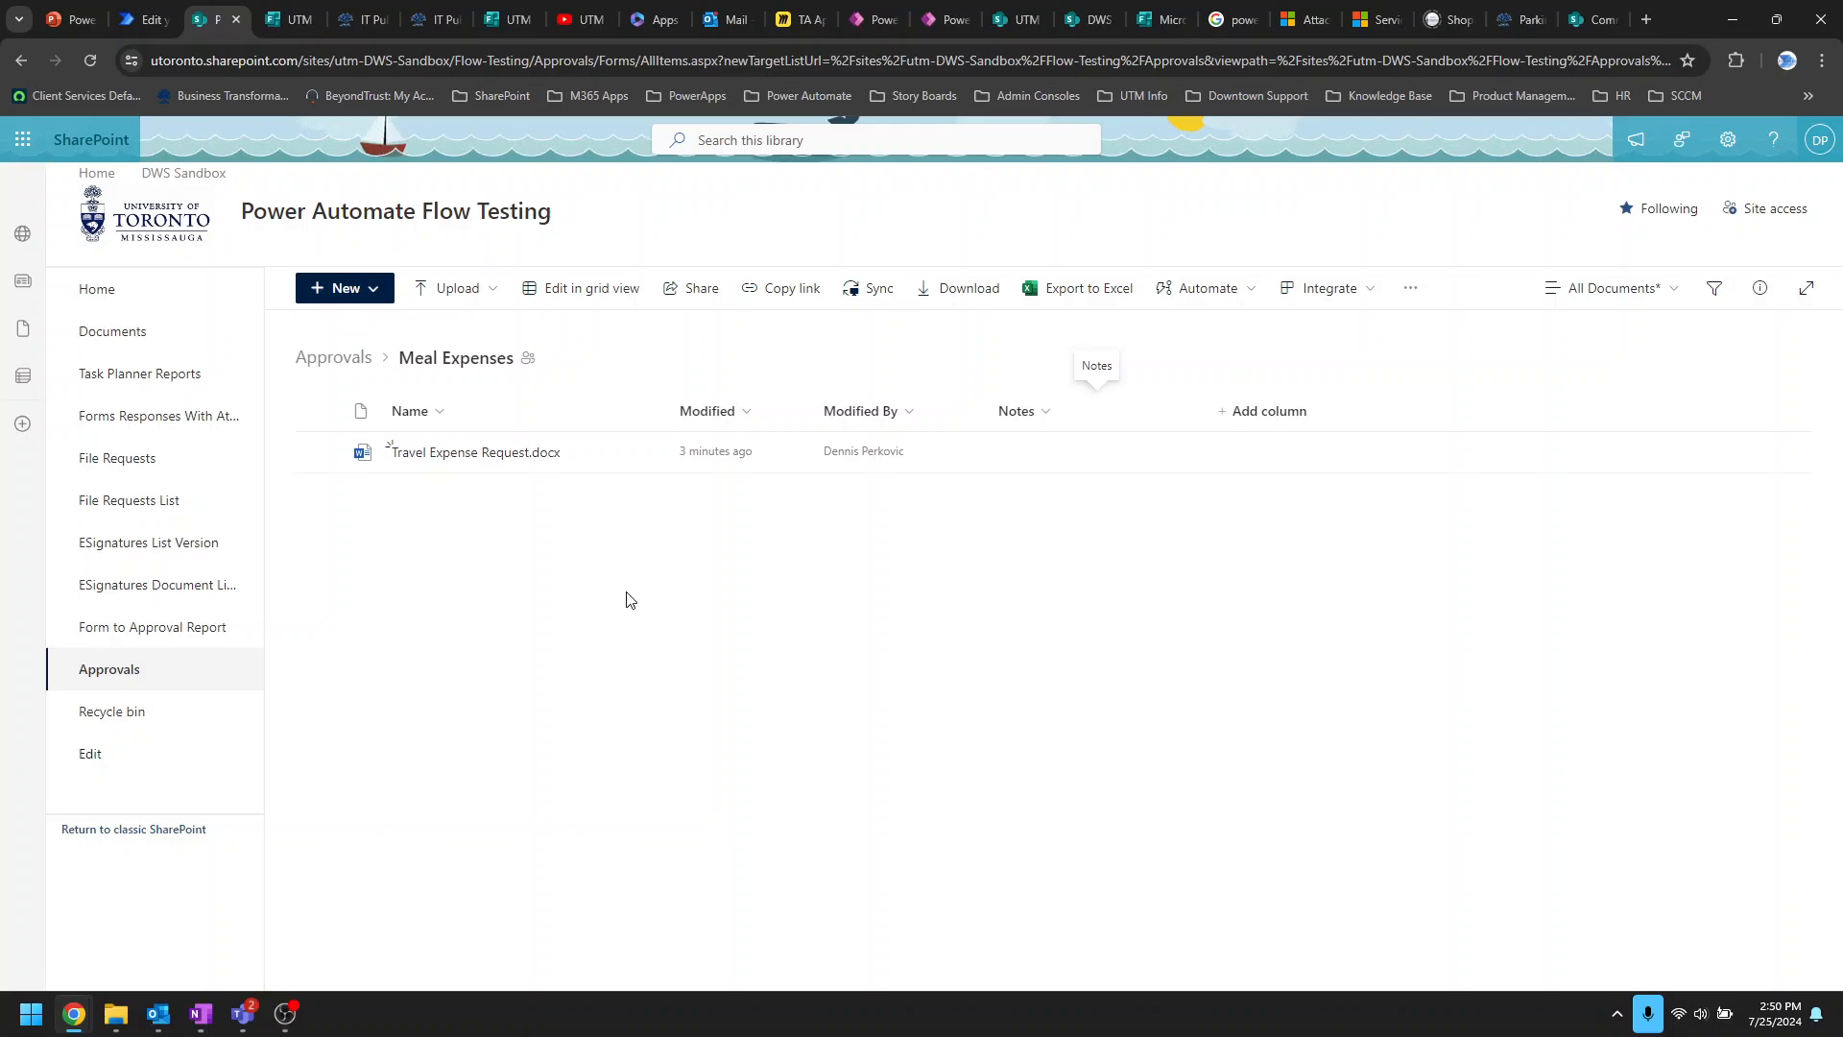
pyautogui.click(140, 18)
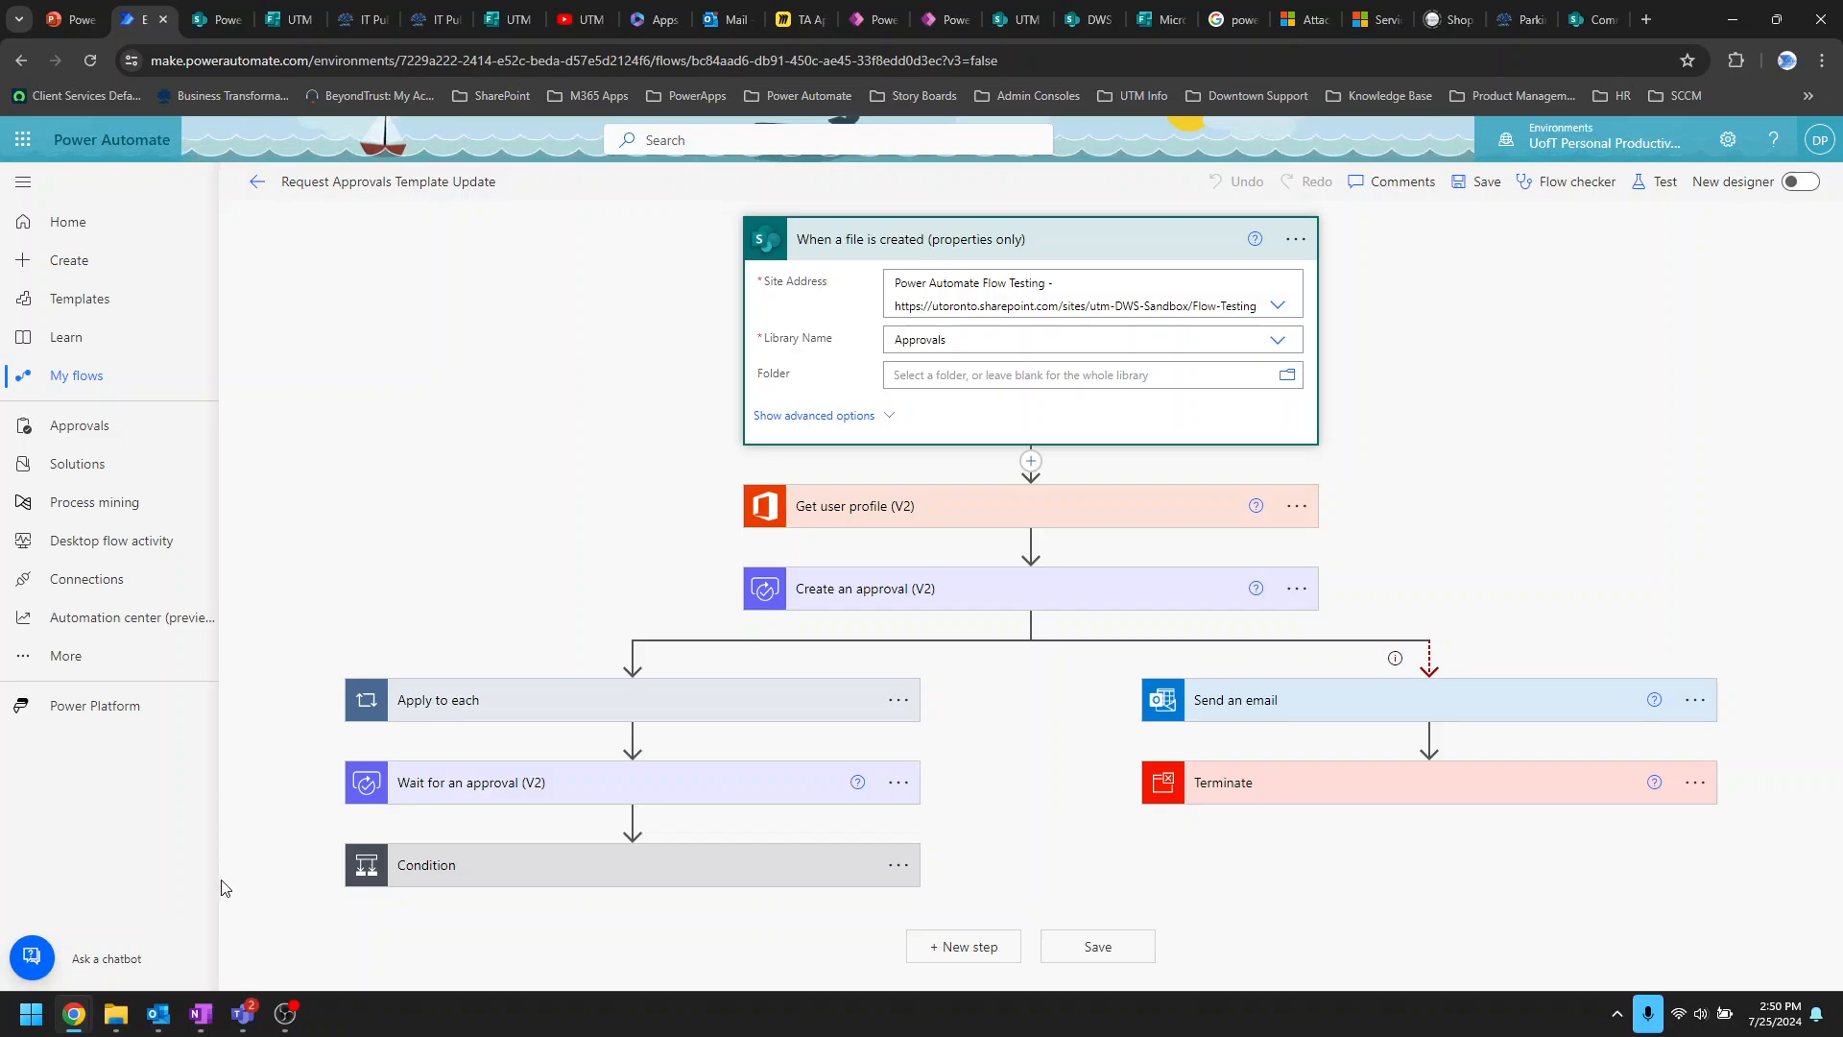
# Step: Bring up the Teams Workflows chat showing Travel Expense Request.docx approved with comment 'Great job'
pyautogui.moveTo(237, 1023)
pyautogui.click(187, 908)
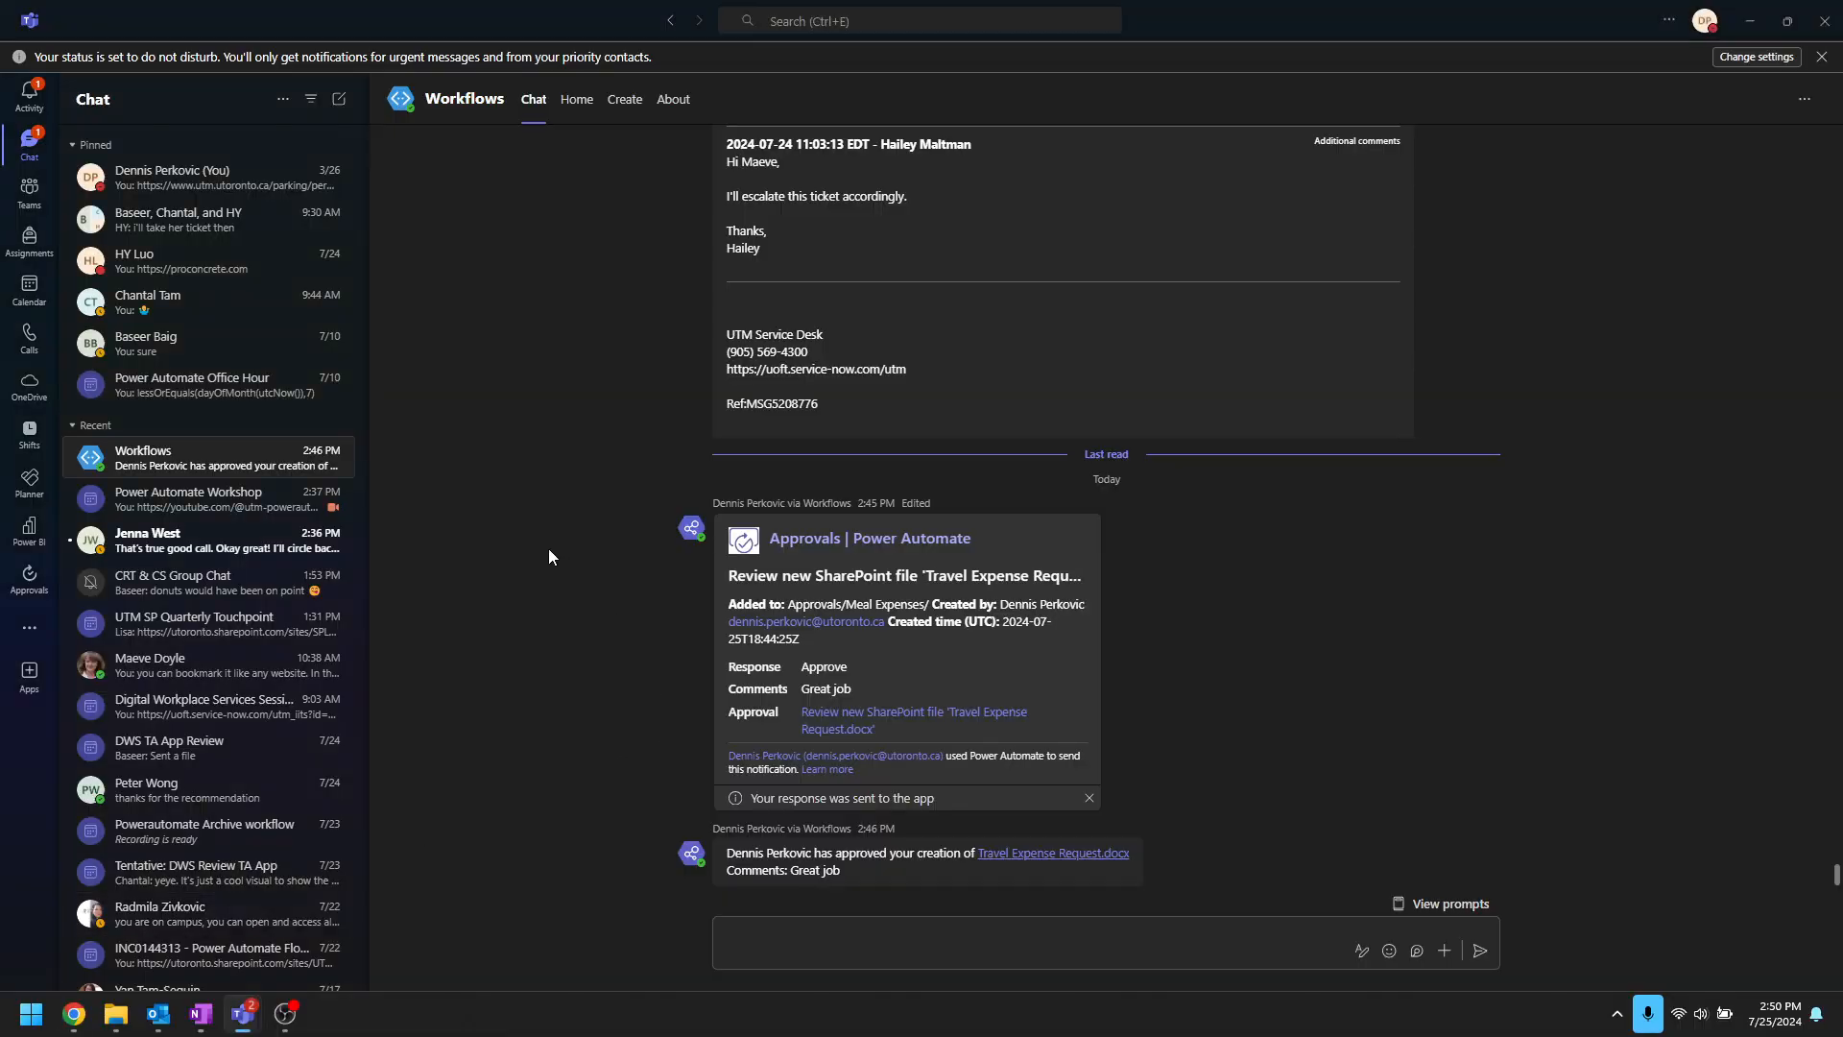
pyautogui.click(1750, 21)
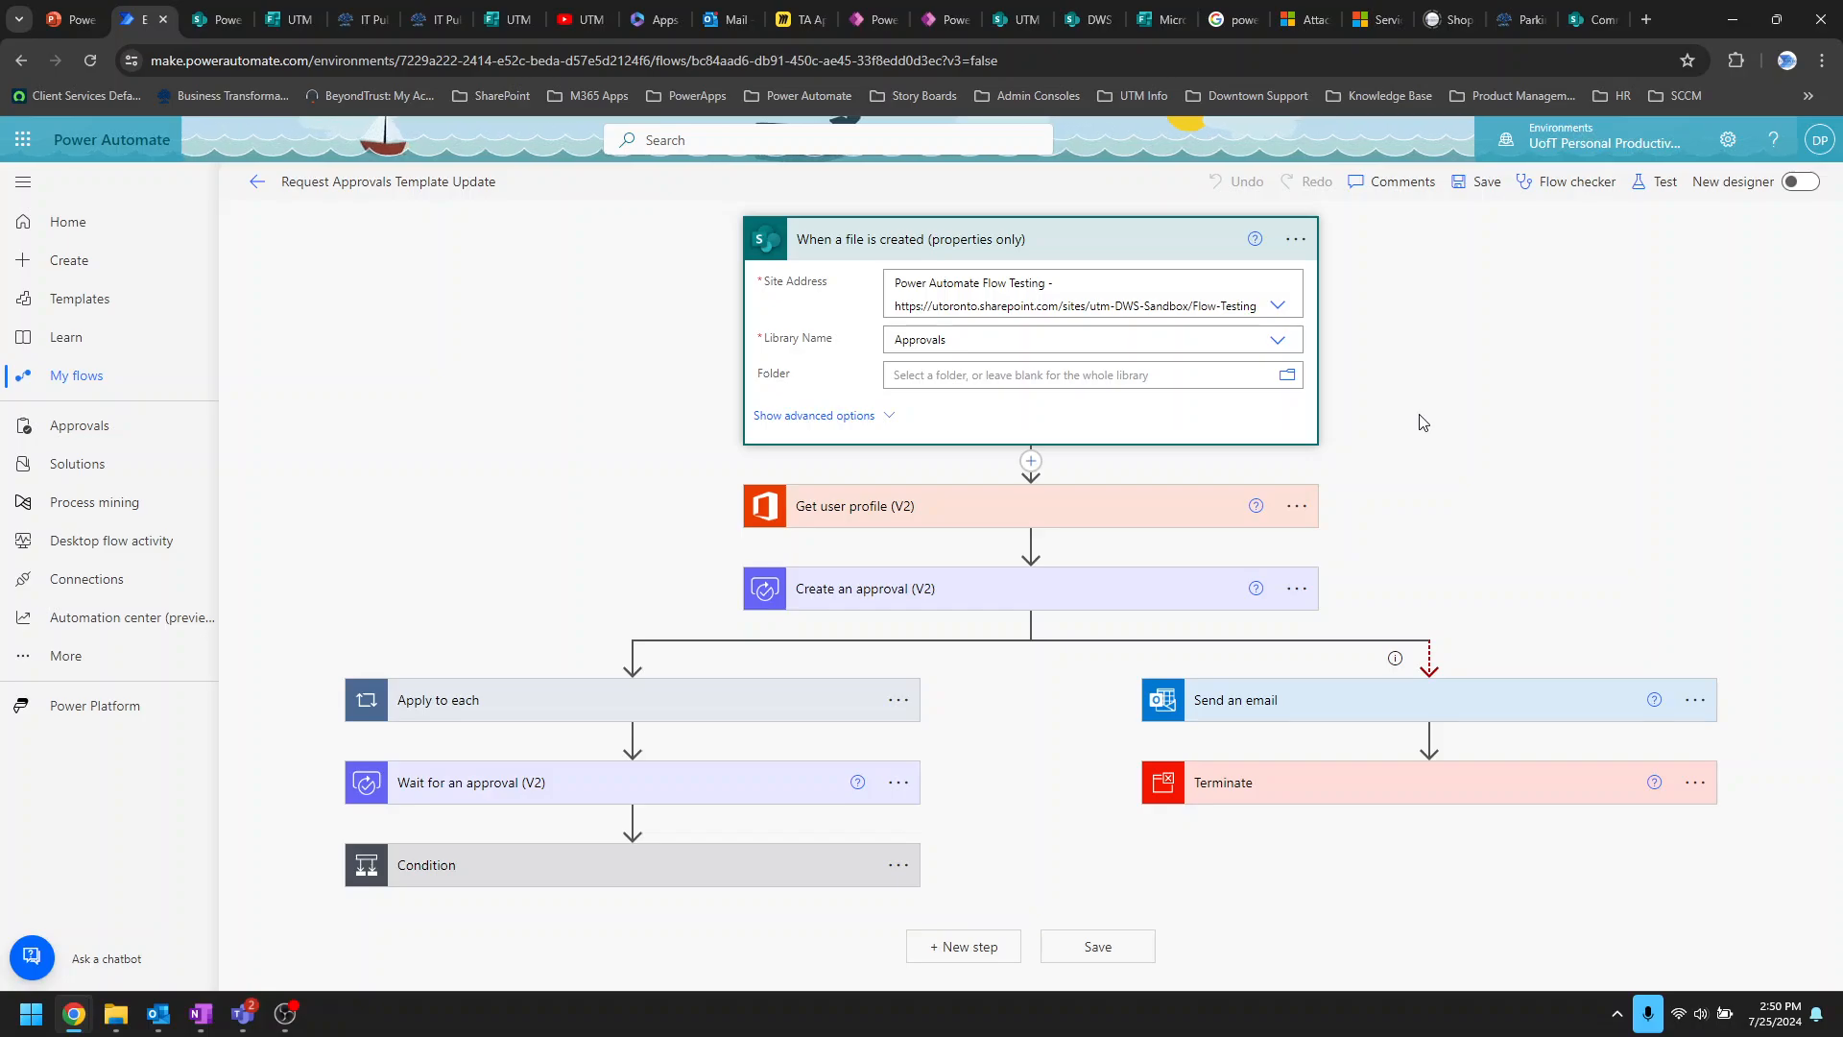
pyautogui.moveTo(254, 1021)
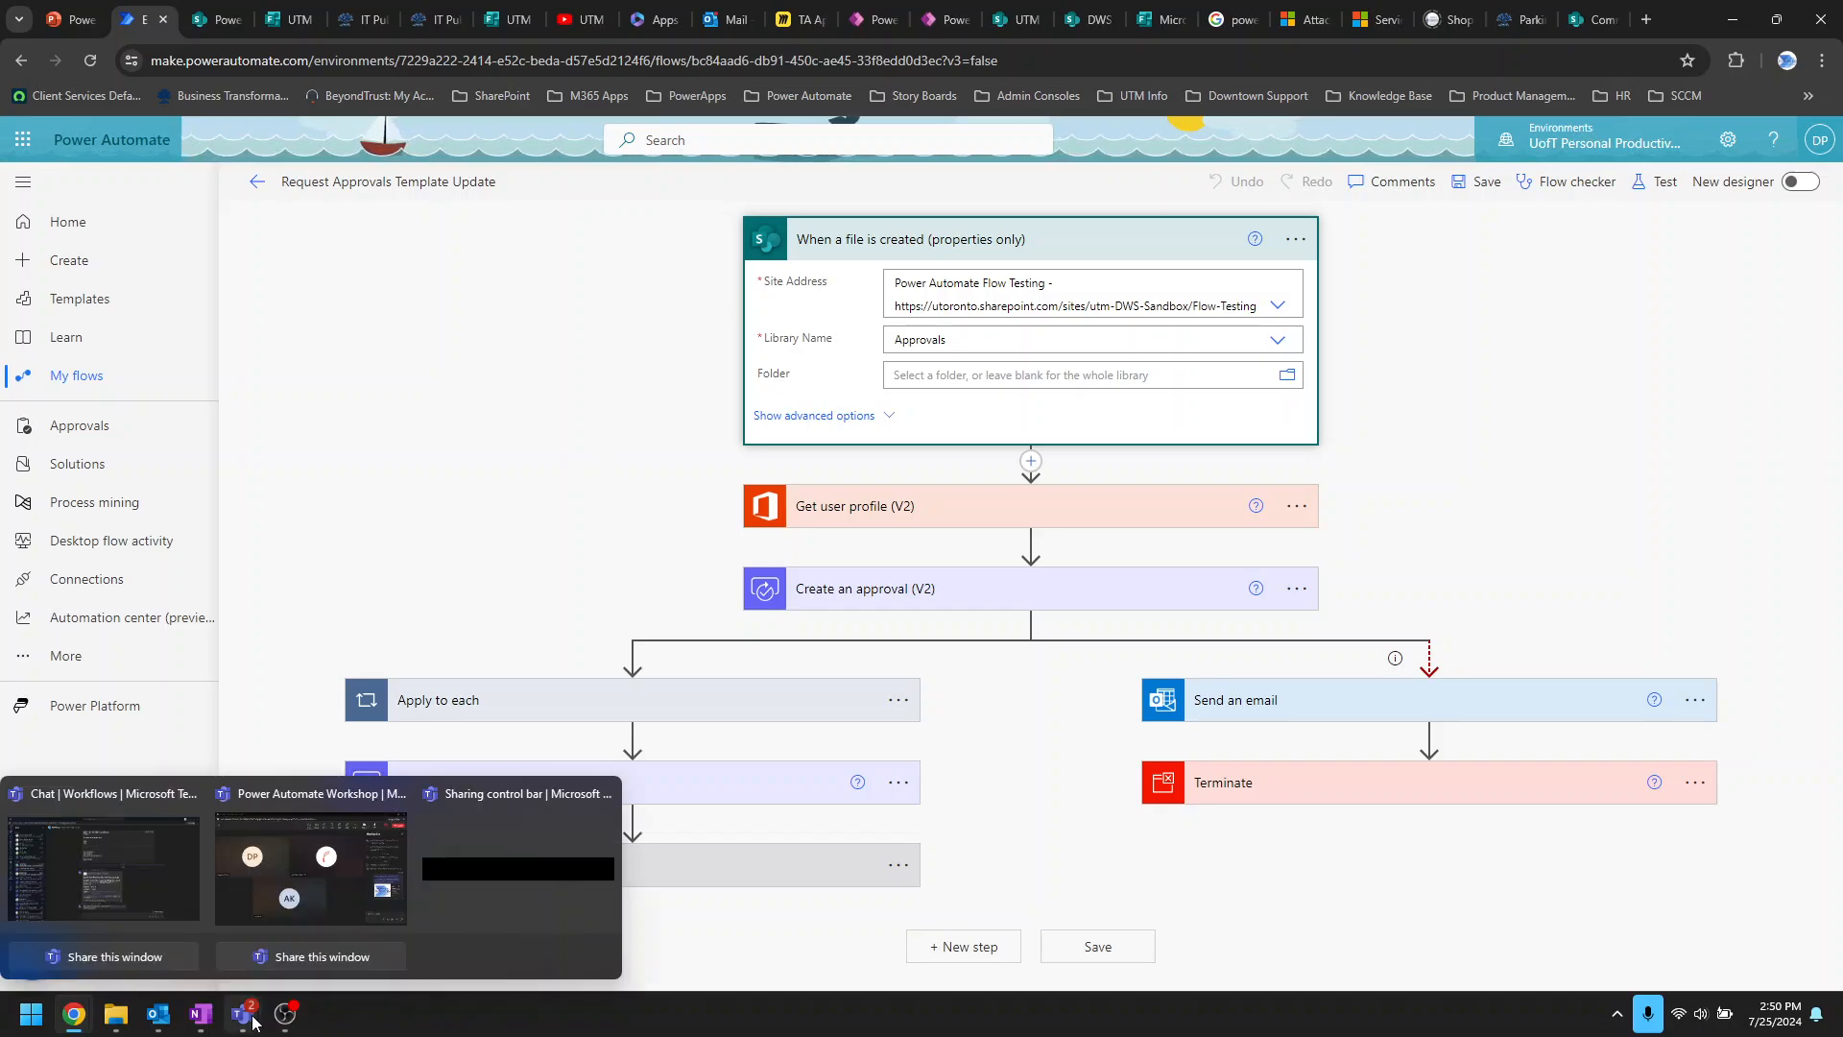
pyautogui.click(159, 872)
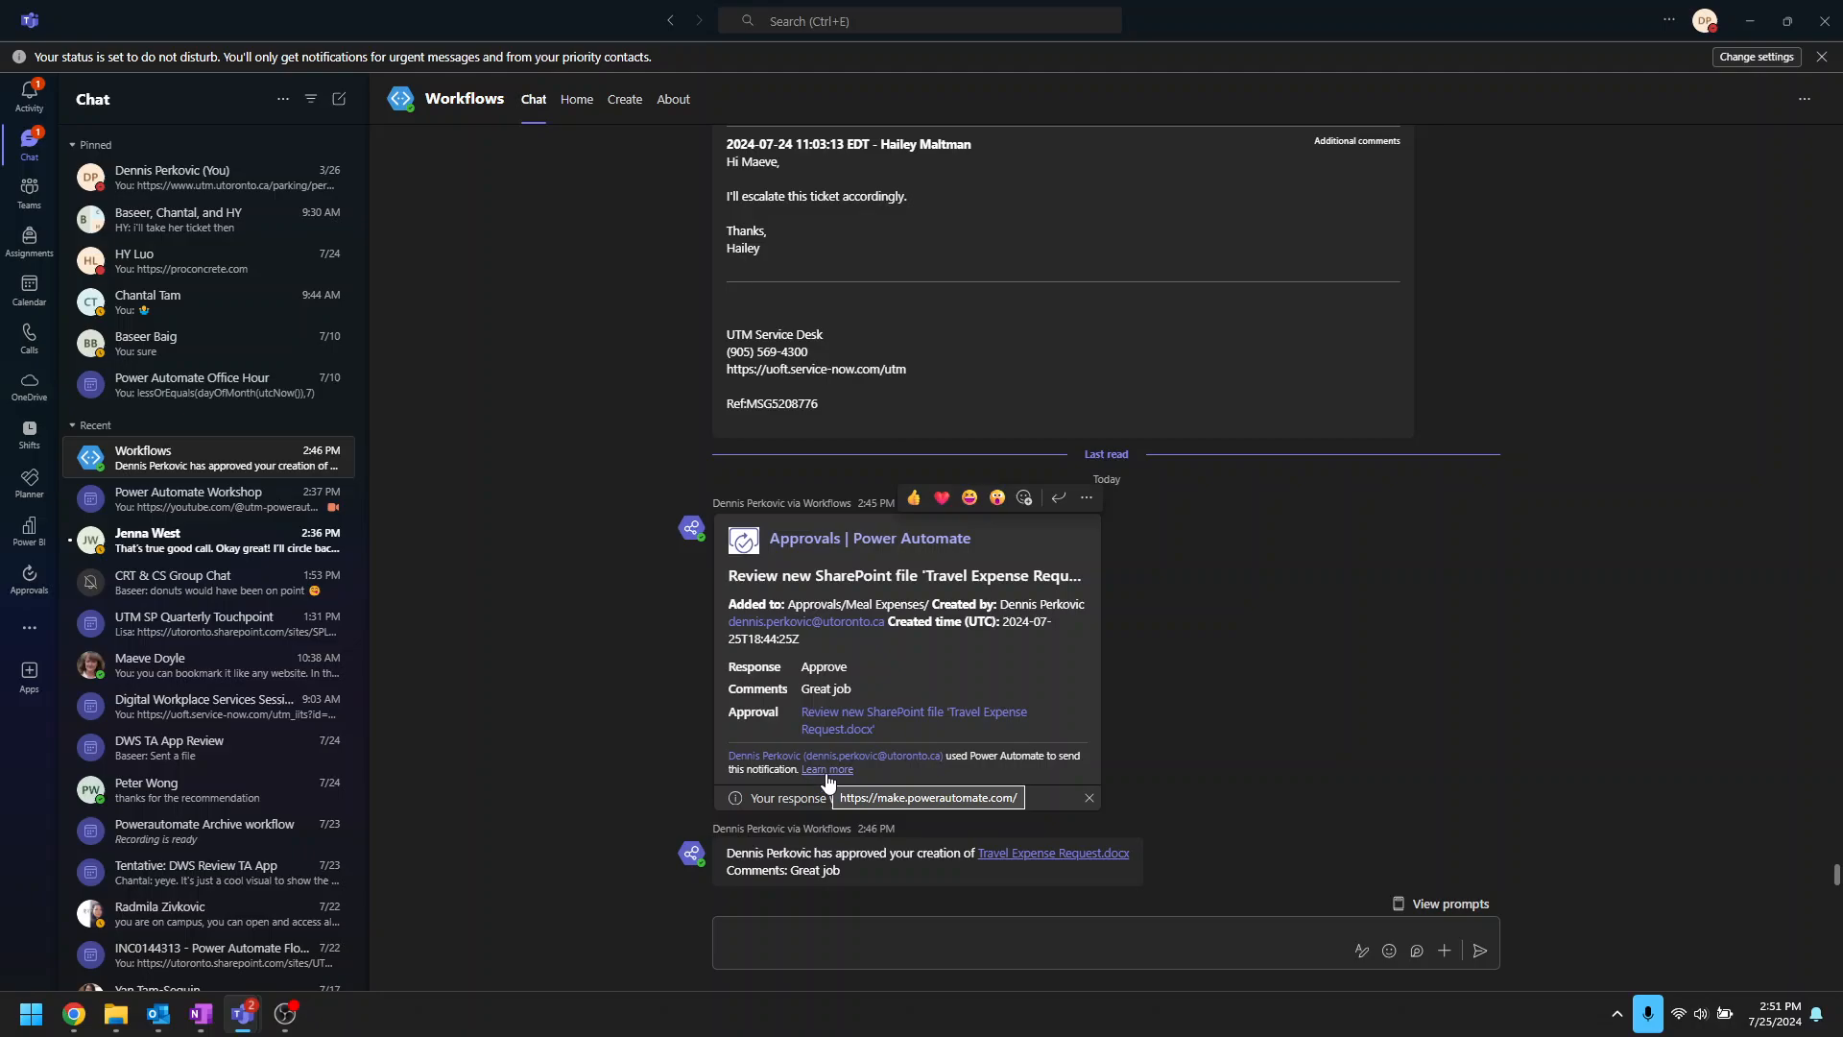
# Step: Check the Teams activity feed, then open the Approvals app from the Teams apps catalogue
pyautogui.click(30, 96)
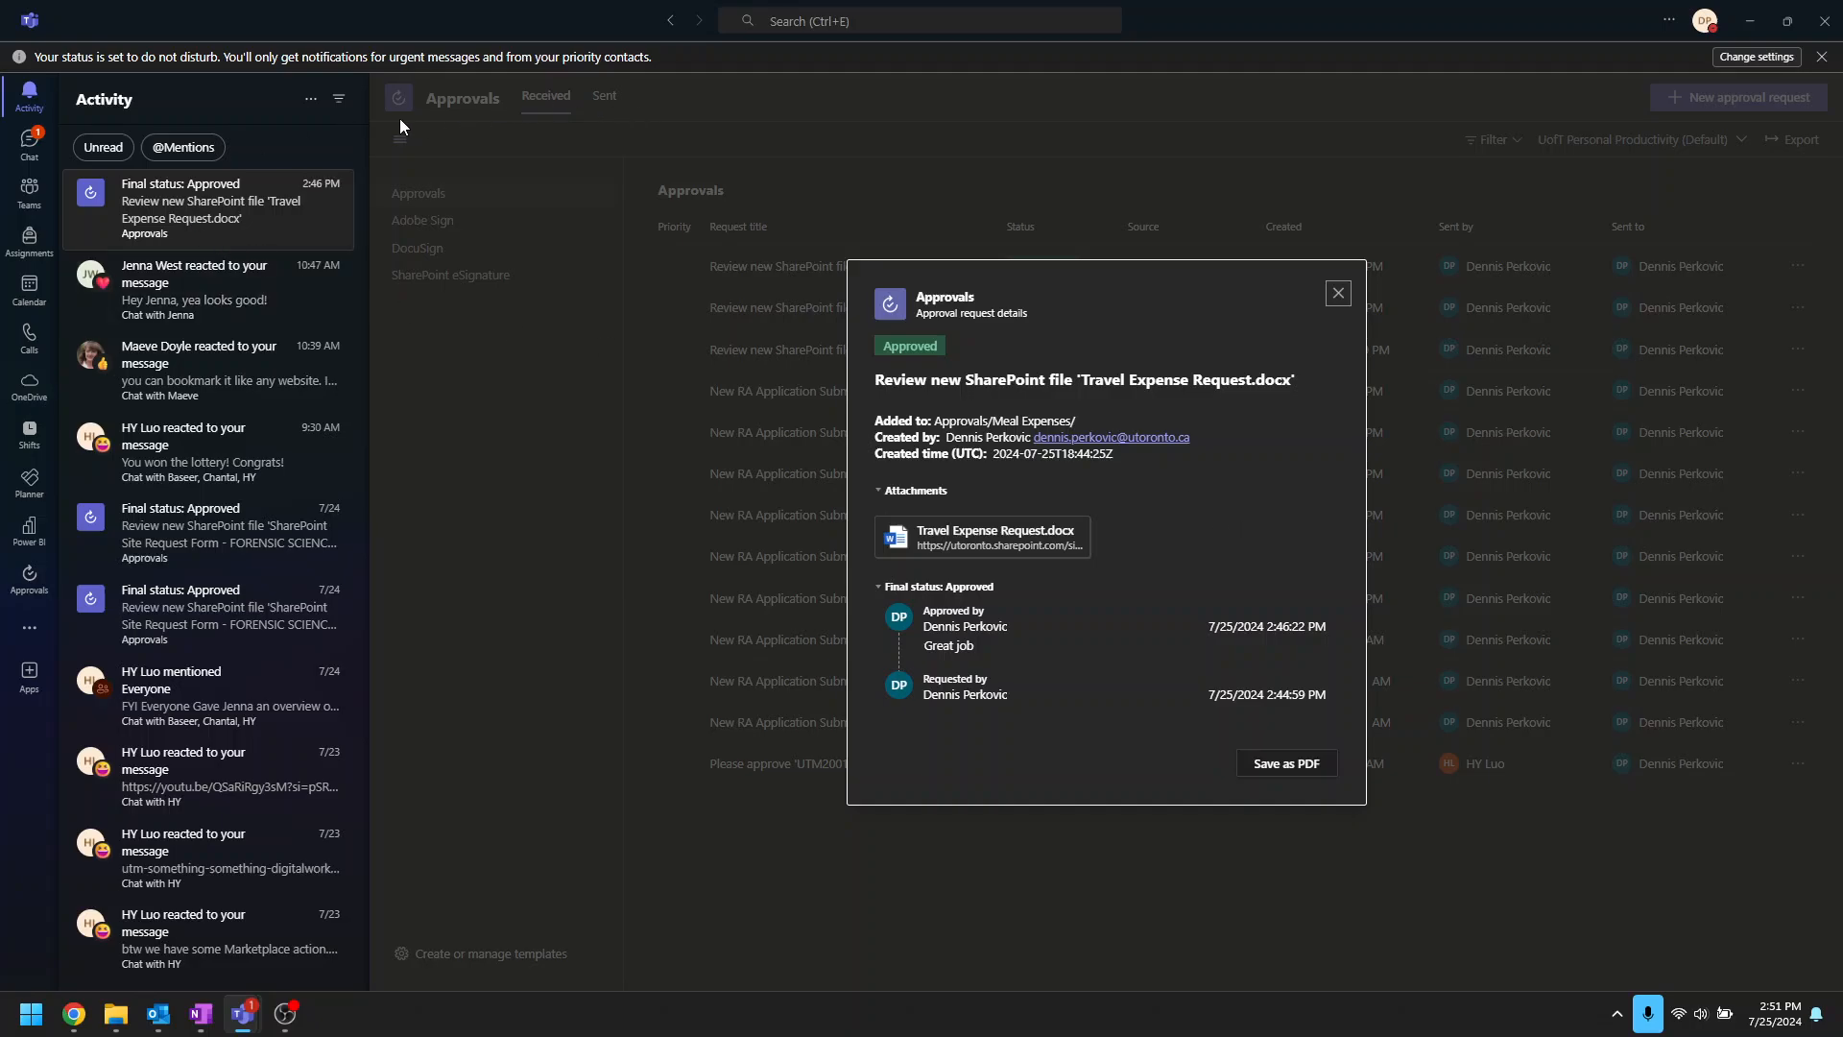
pyautogui.click(1338, 293)
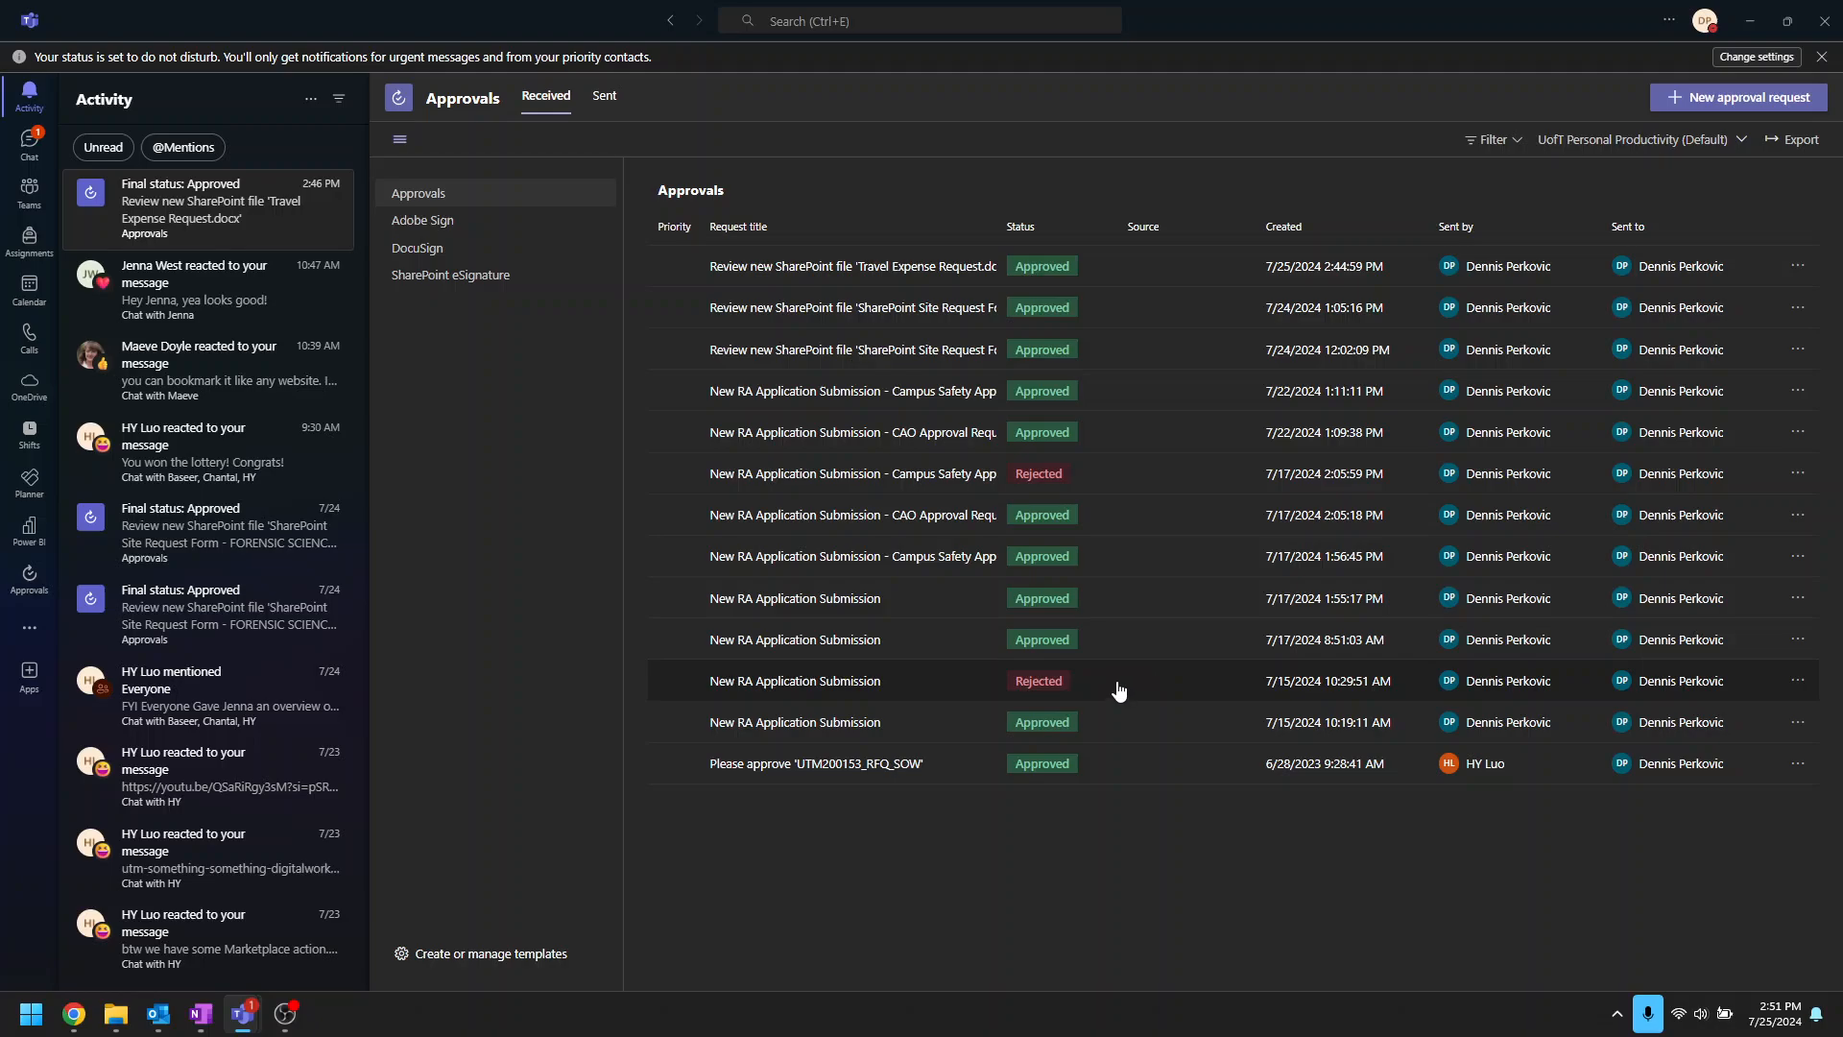
pyautogui.click(29, 676)
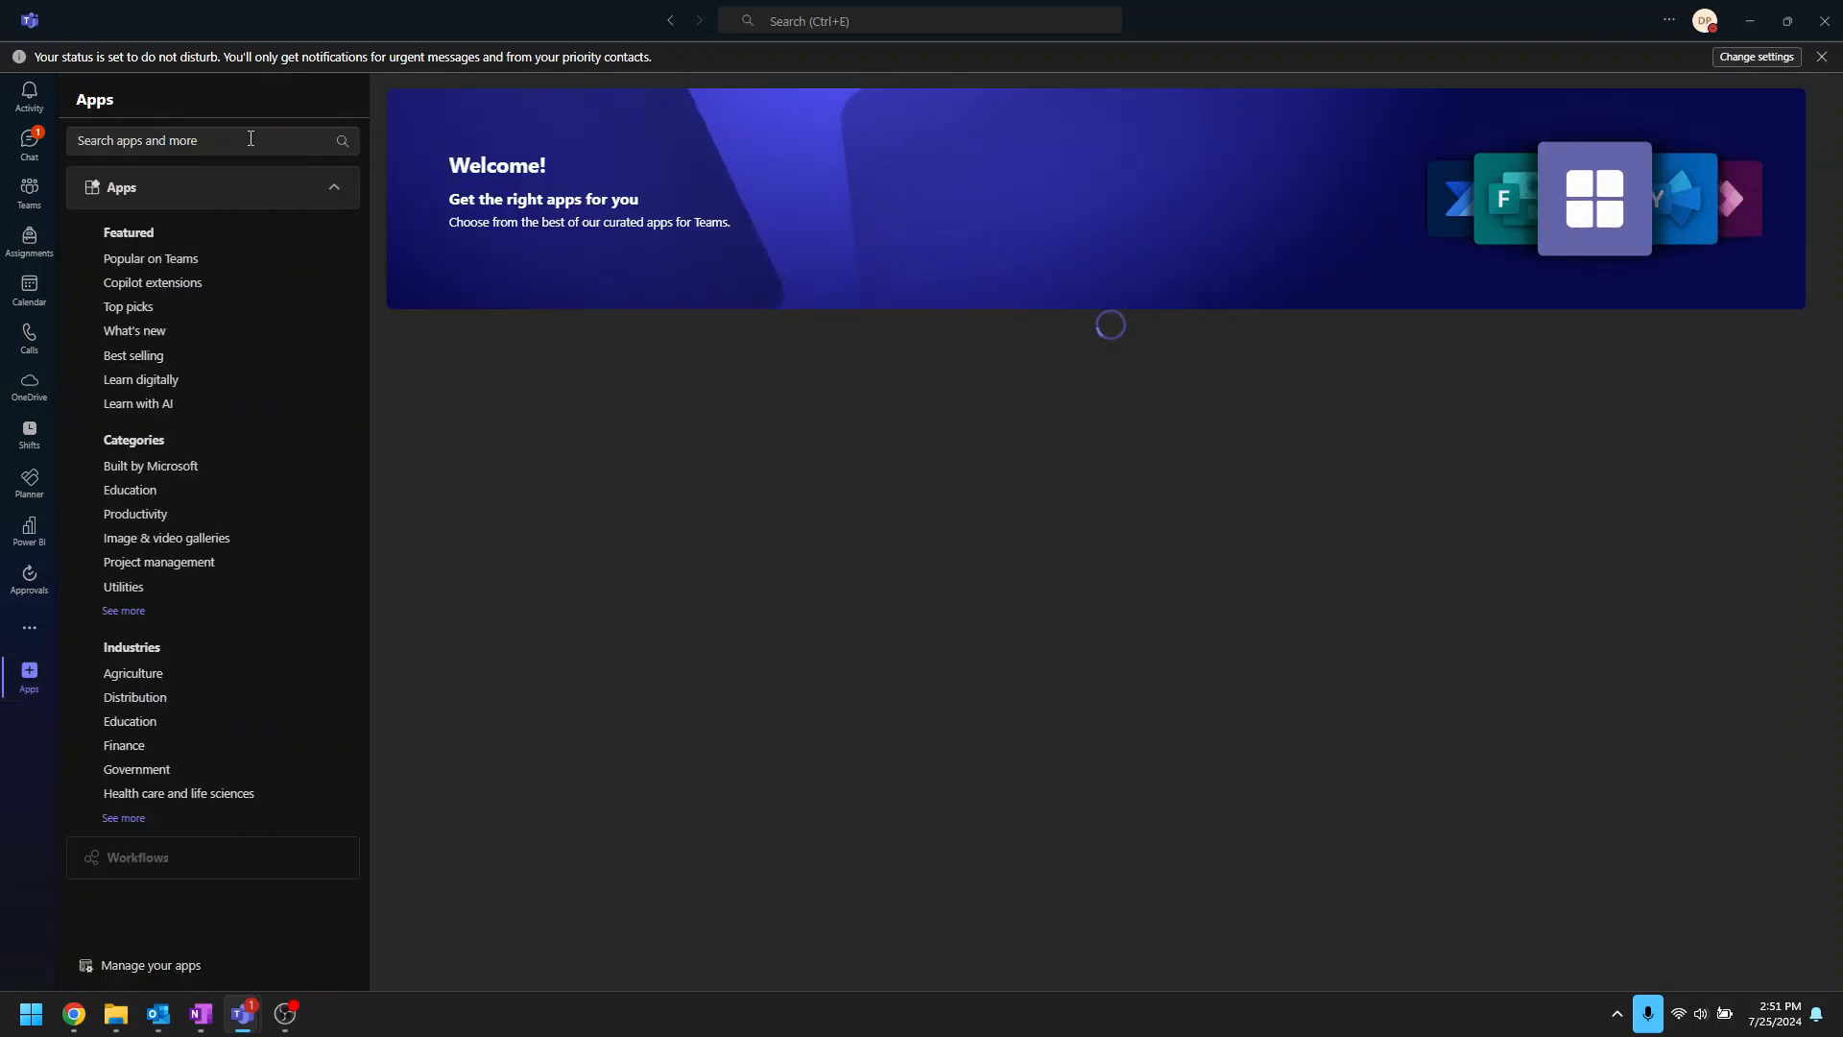
pyautogui.click(34, 587)
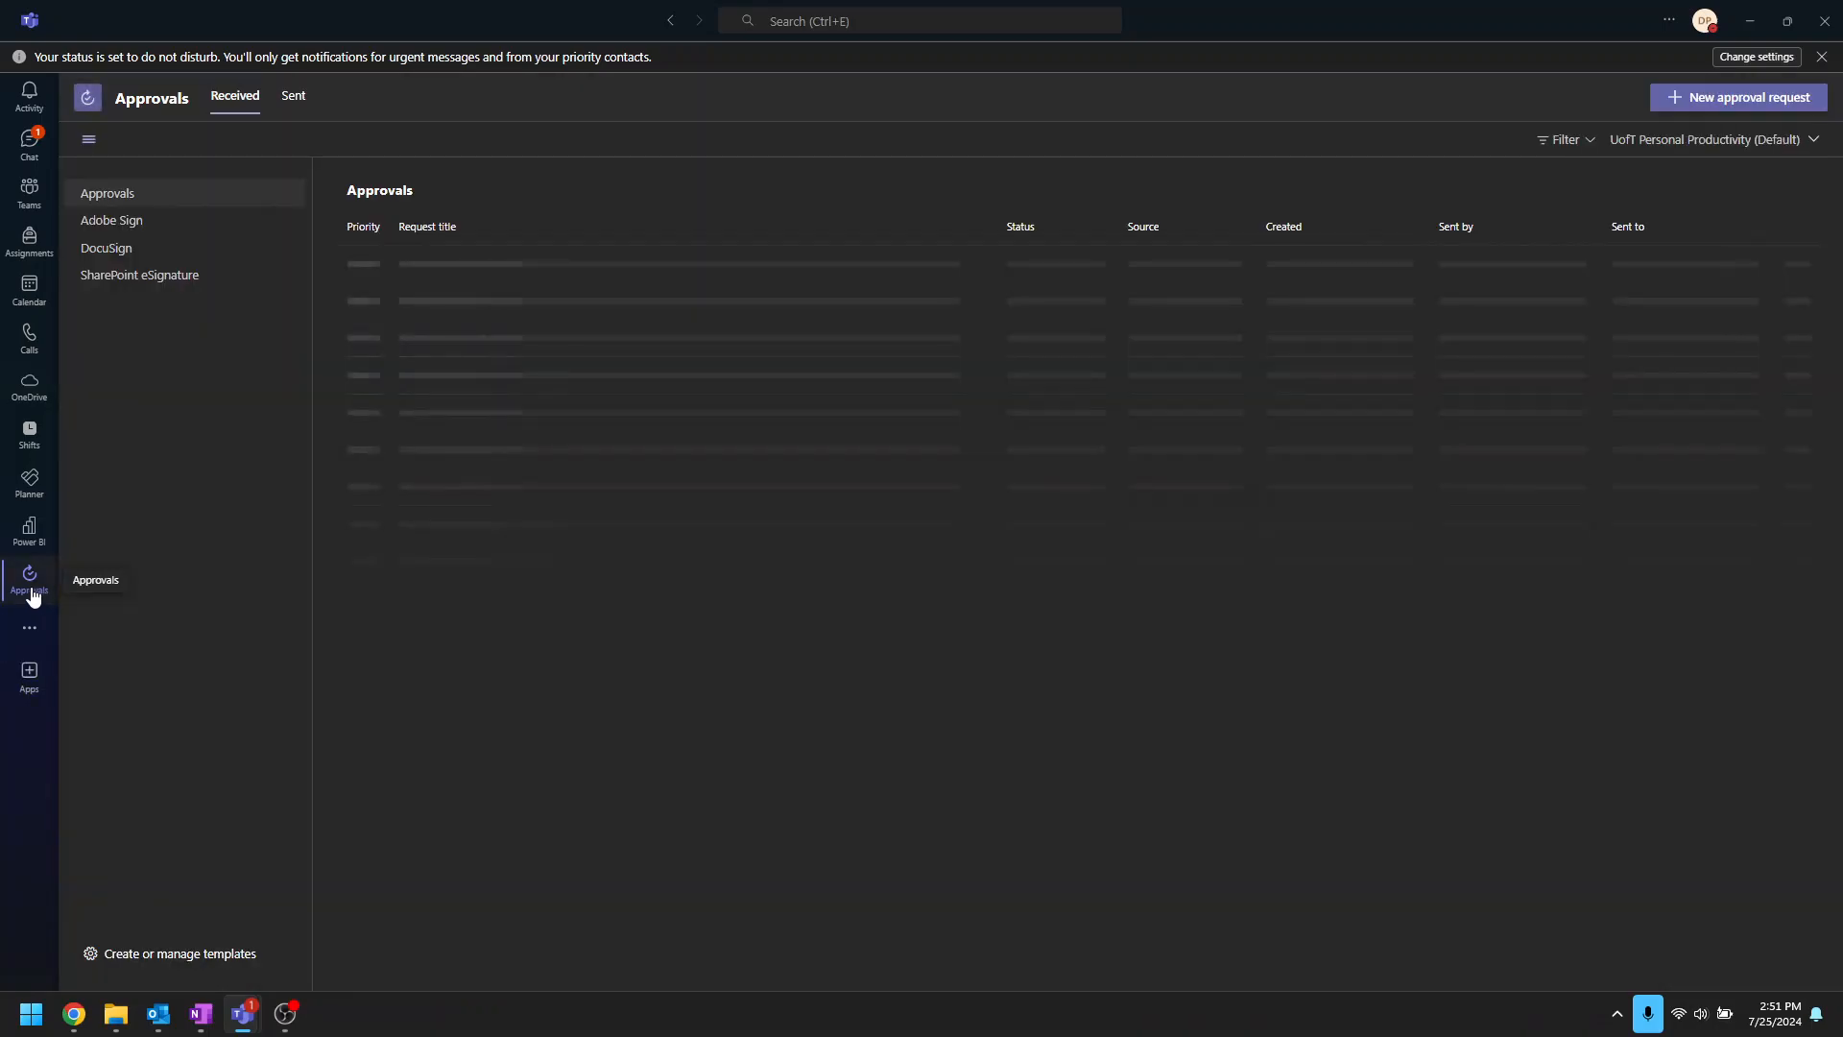
# Step: Review the approved Travel Expense Request's details, then minimize Teams to reveal the flow
pyautogui.click(732, 266)
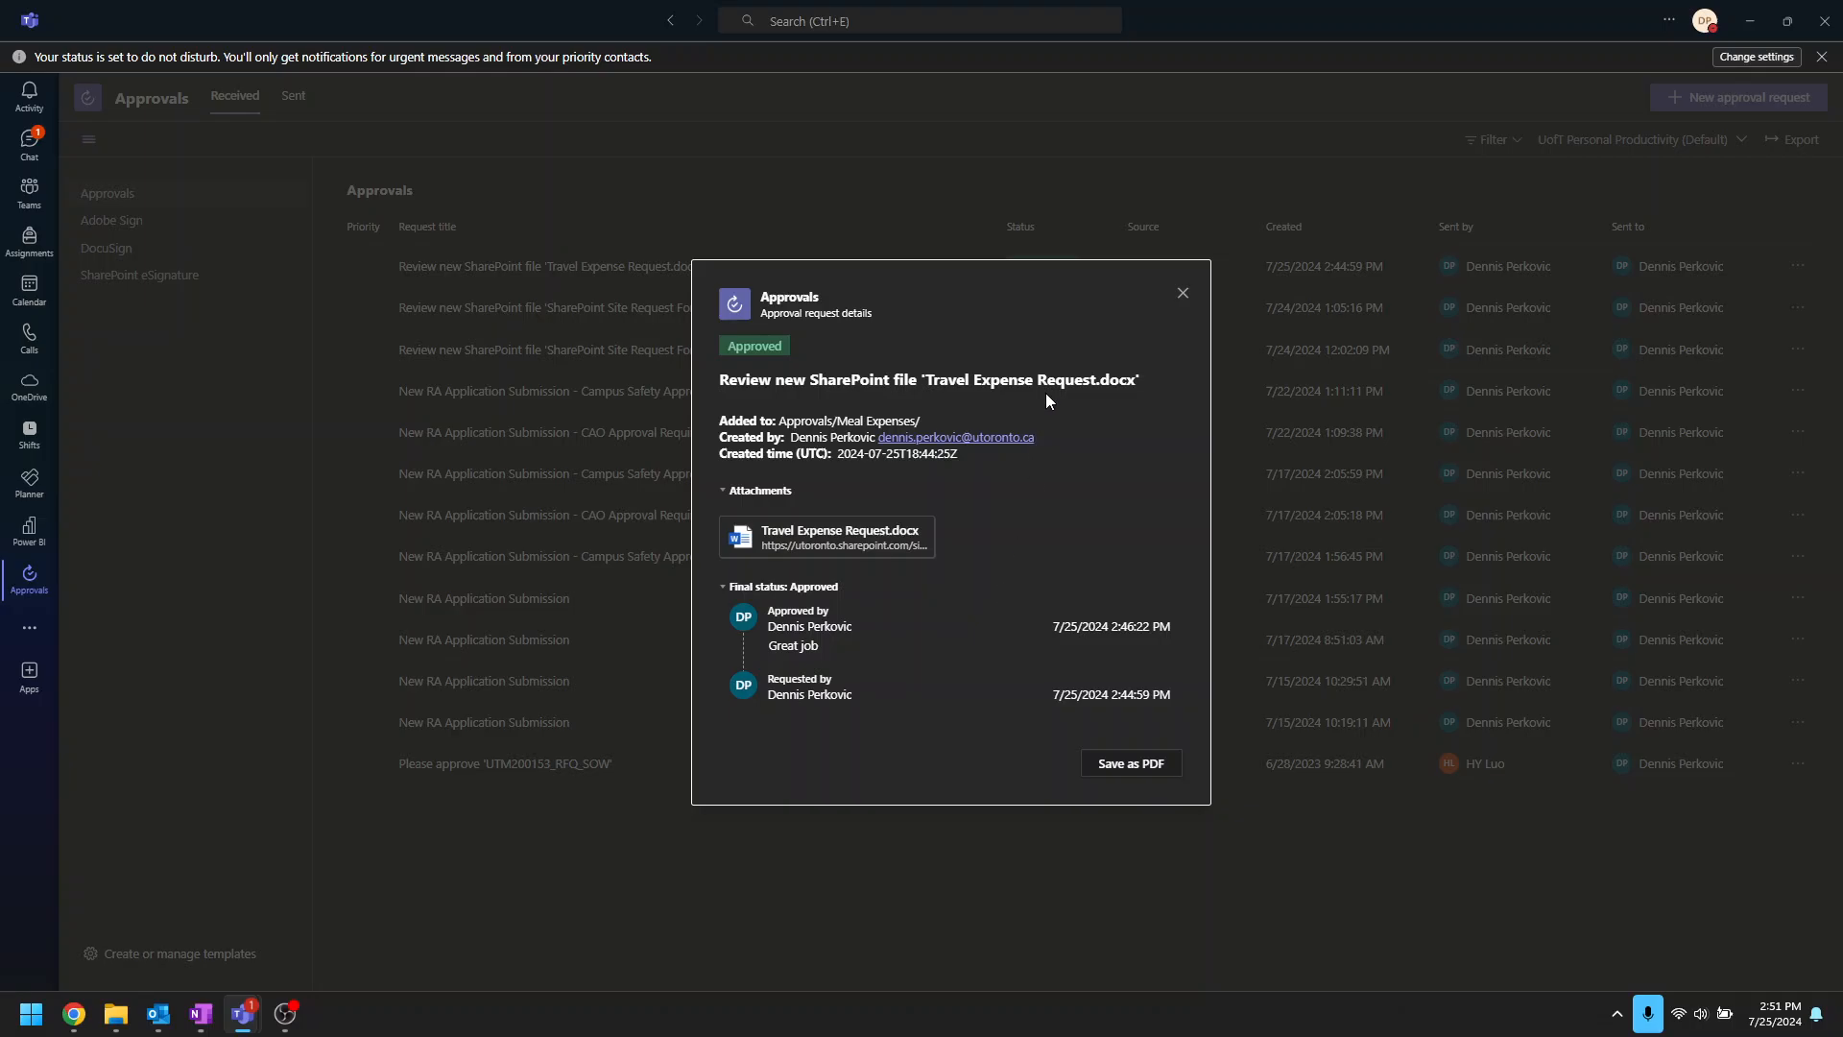
pyautogui.click(1180, 296)
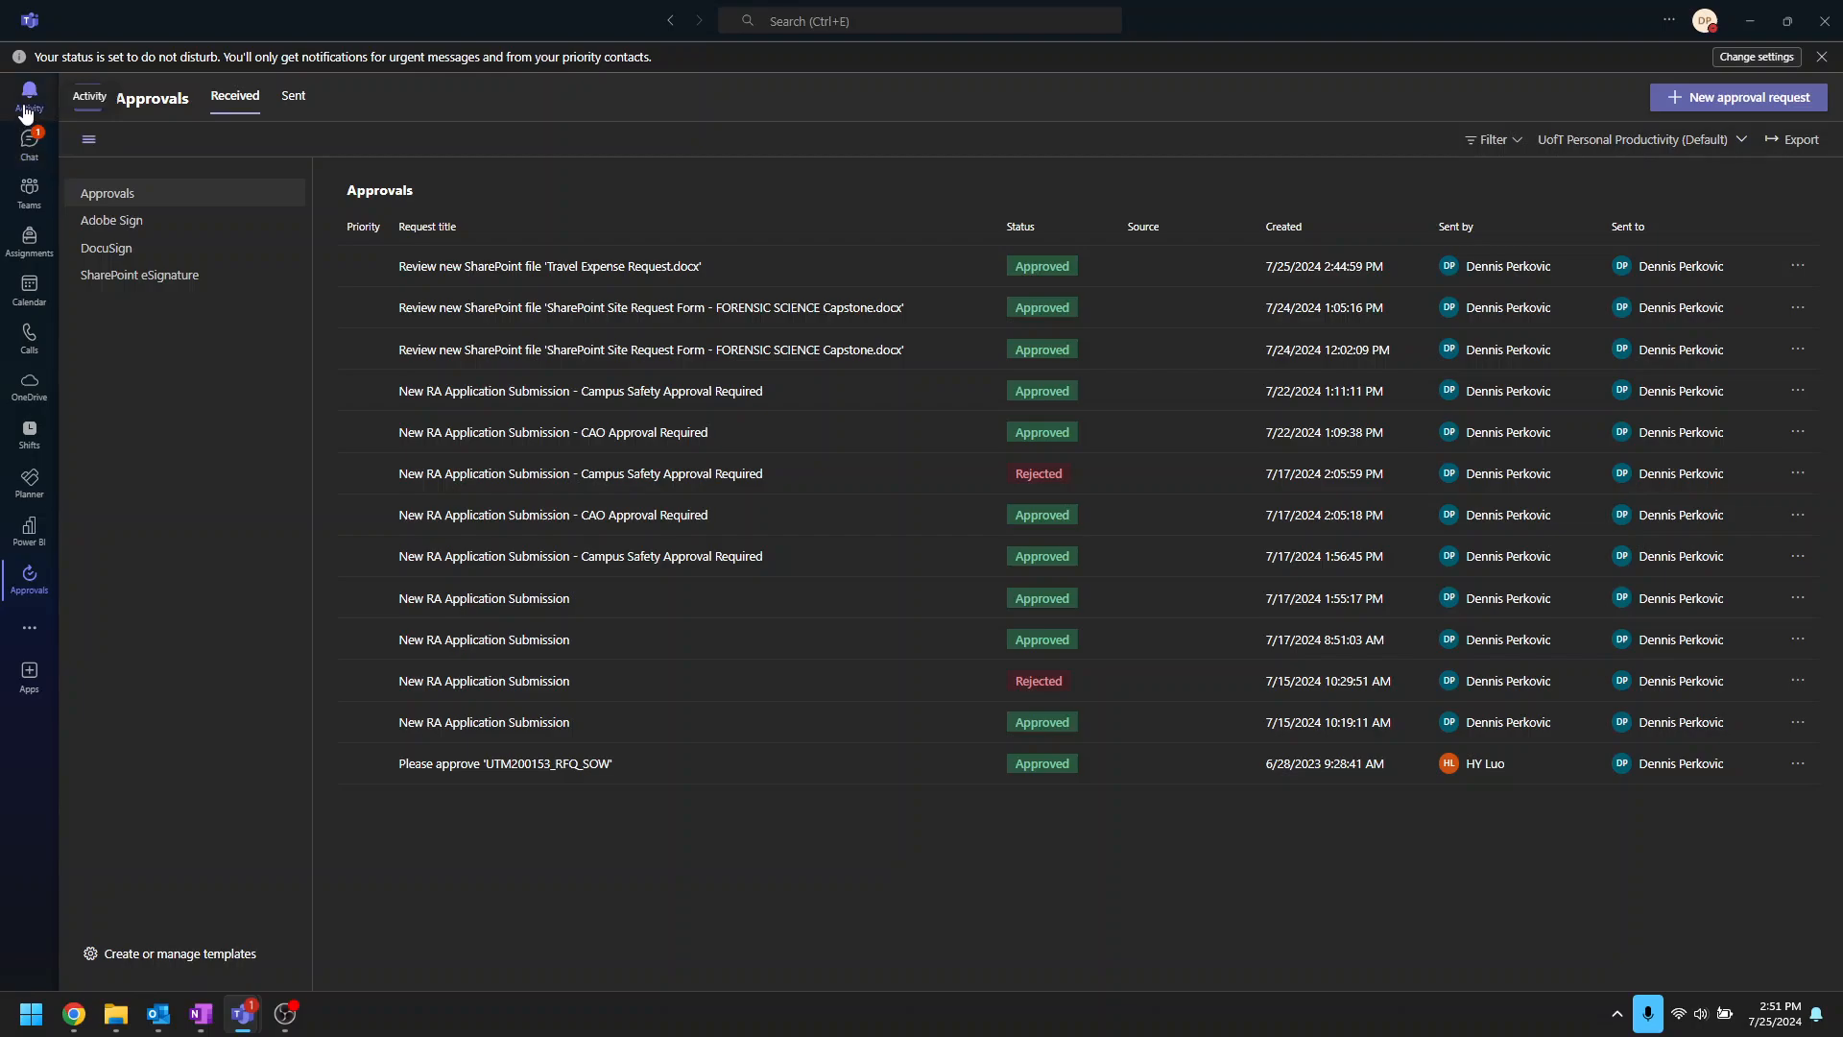
pyautogui.click(1750, 21)
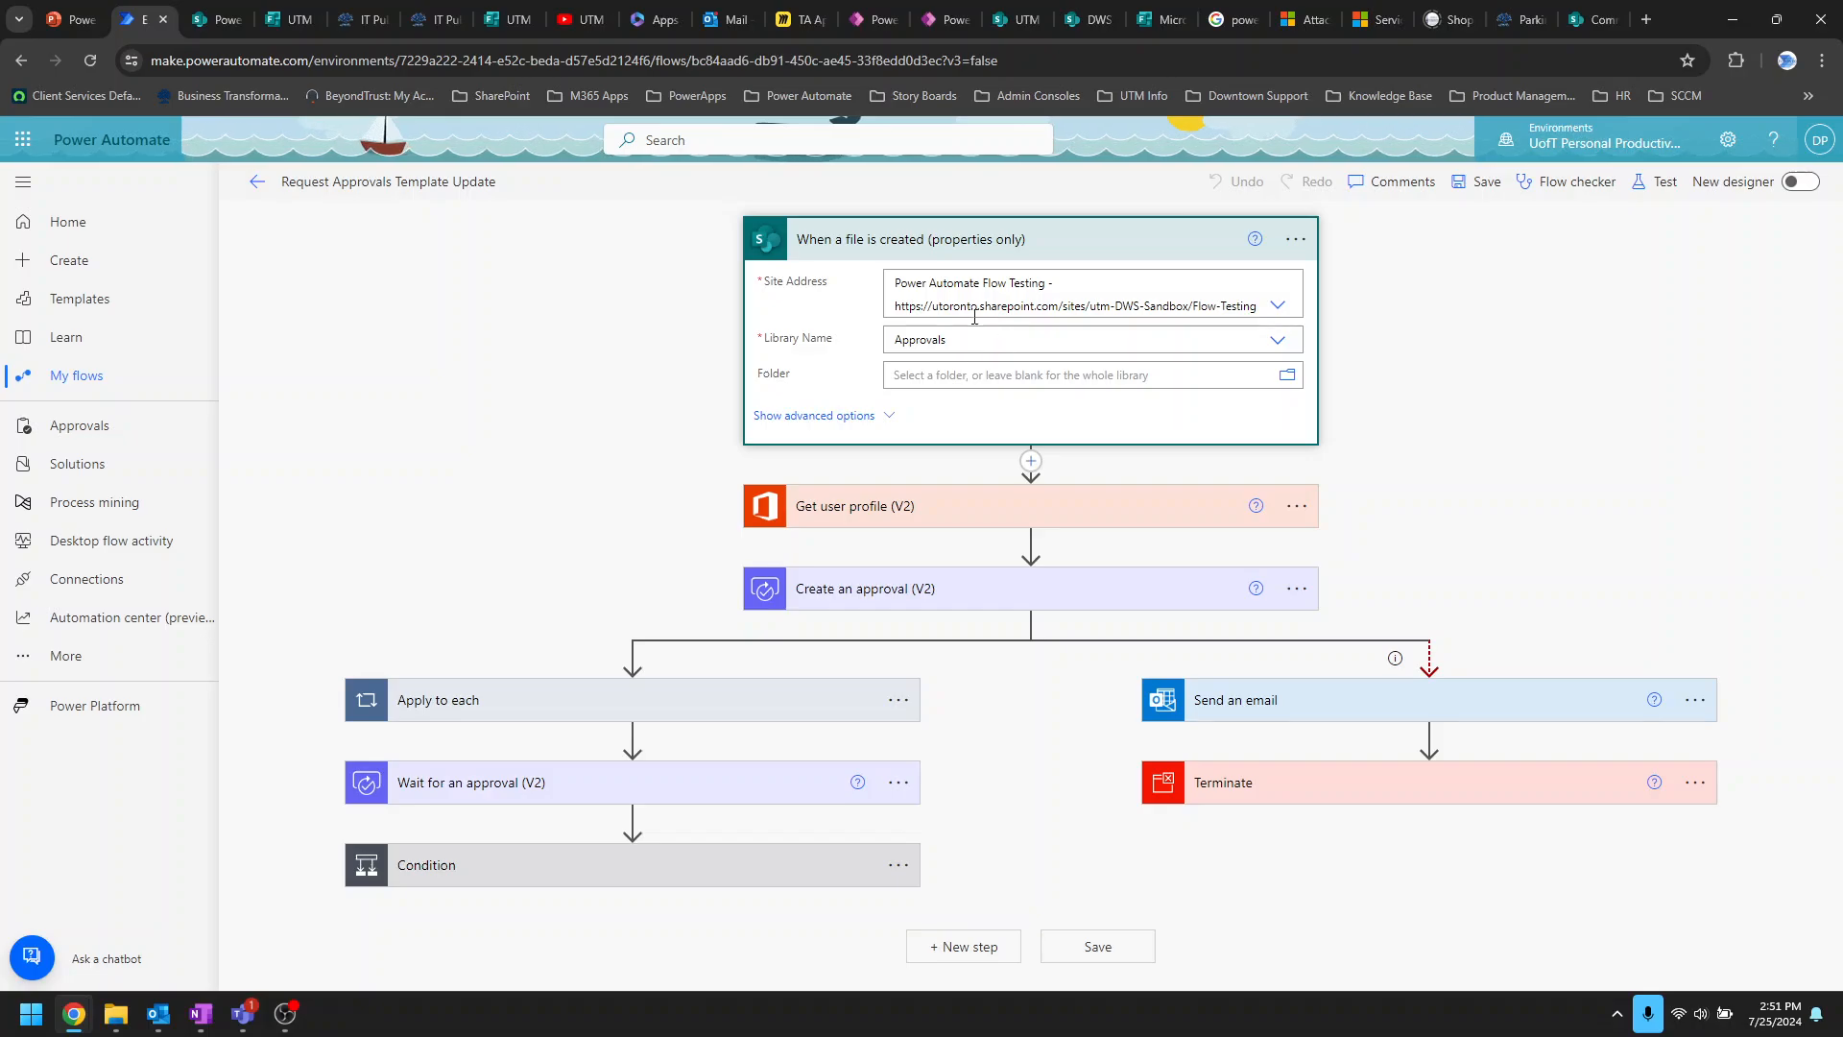
# Step: Expand the Get user profile (V2) and Create an approval (V2) steps
pyautogui.click(1096, 499)
pyautogui.scroll(-1, 922, 470)
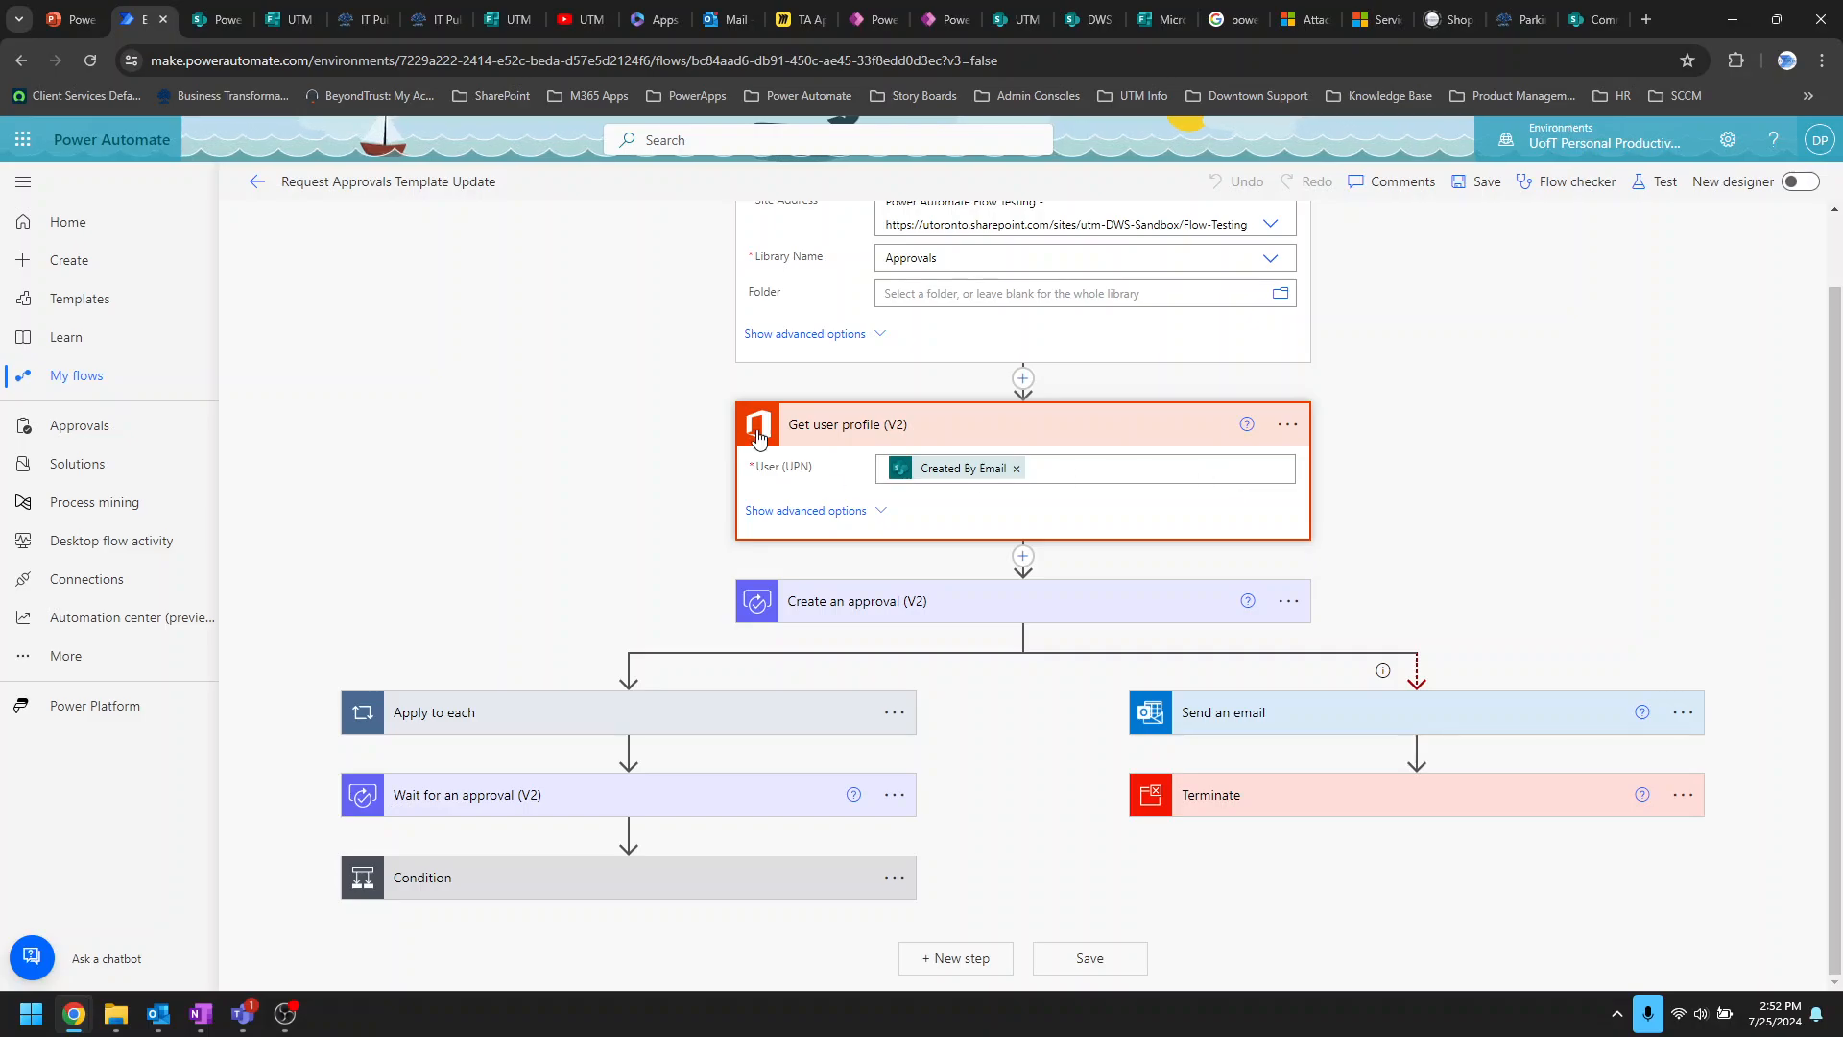
pyautogui.click(1133, 615)
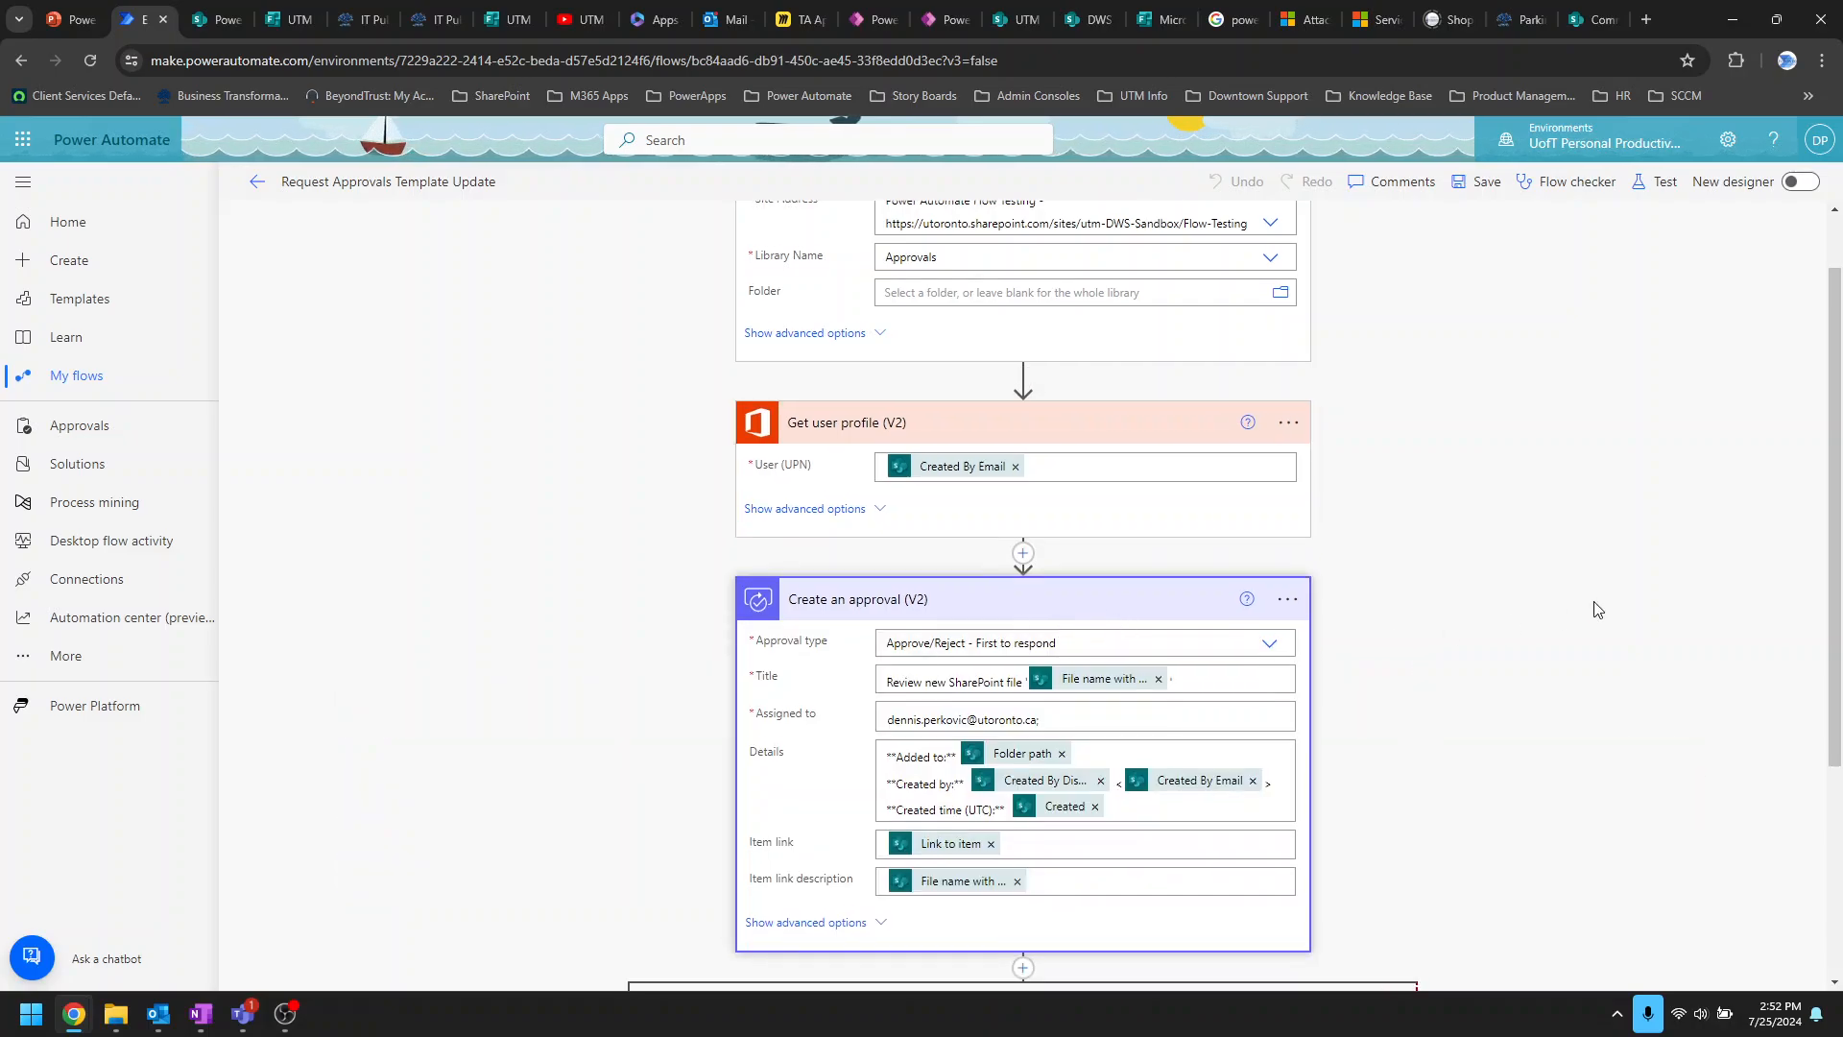
pyautogui.scroll(-3, 1545, 547)
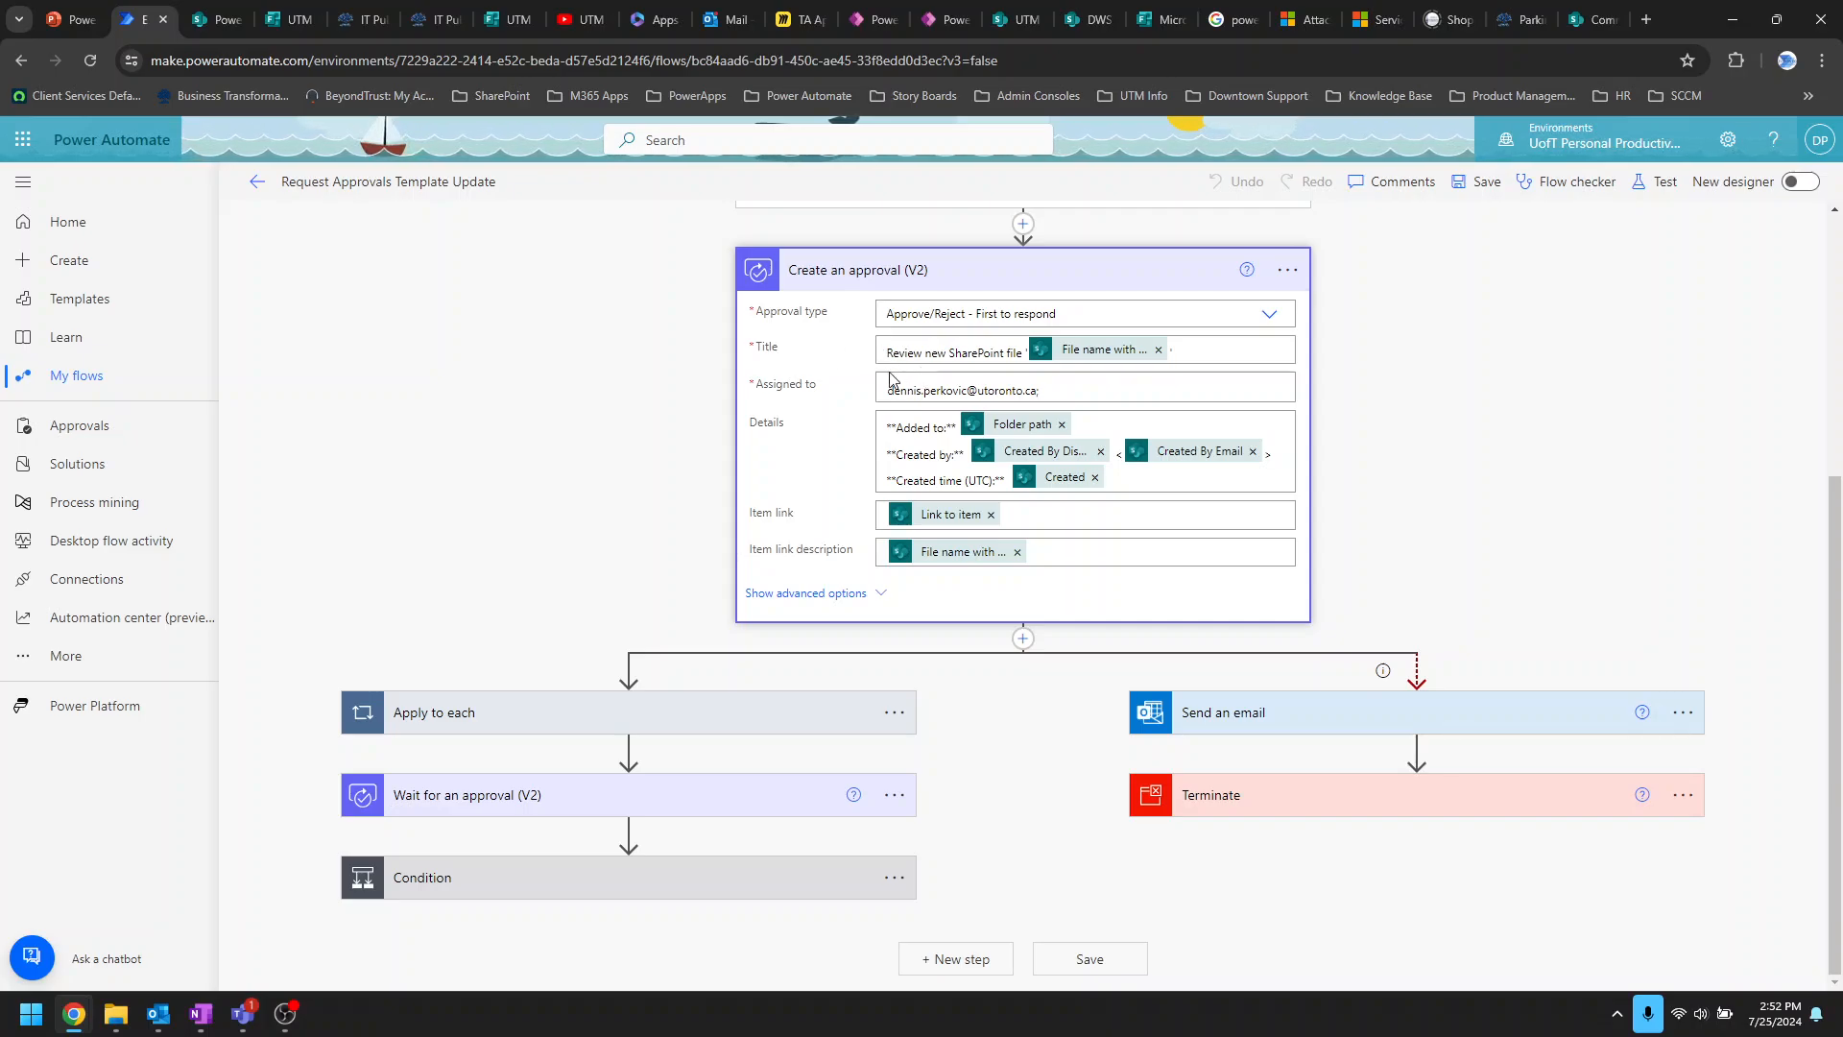
# Step: Remove trailing semicolons from the Assigned to approver address and review the approval type choices
pyautogui.click(1091, 390)
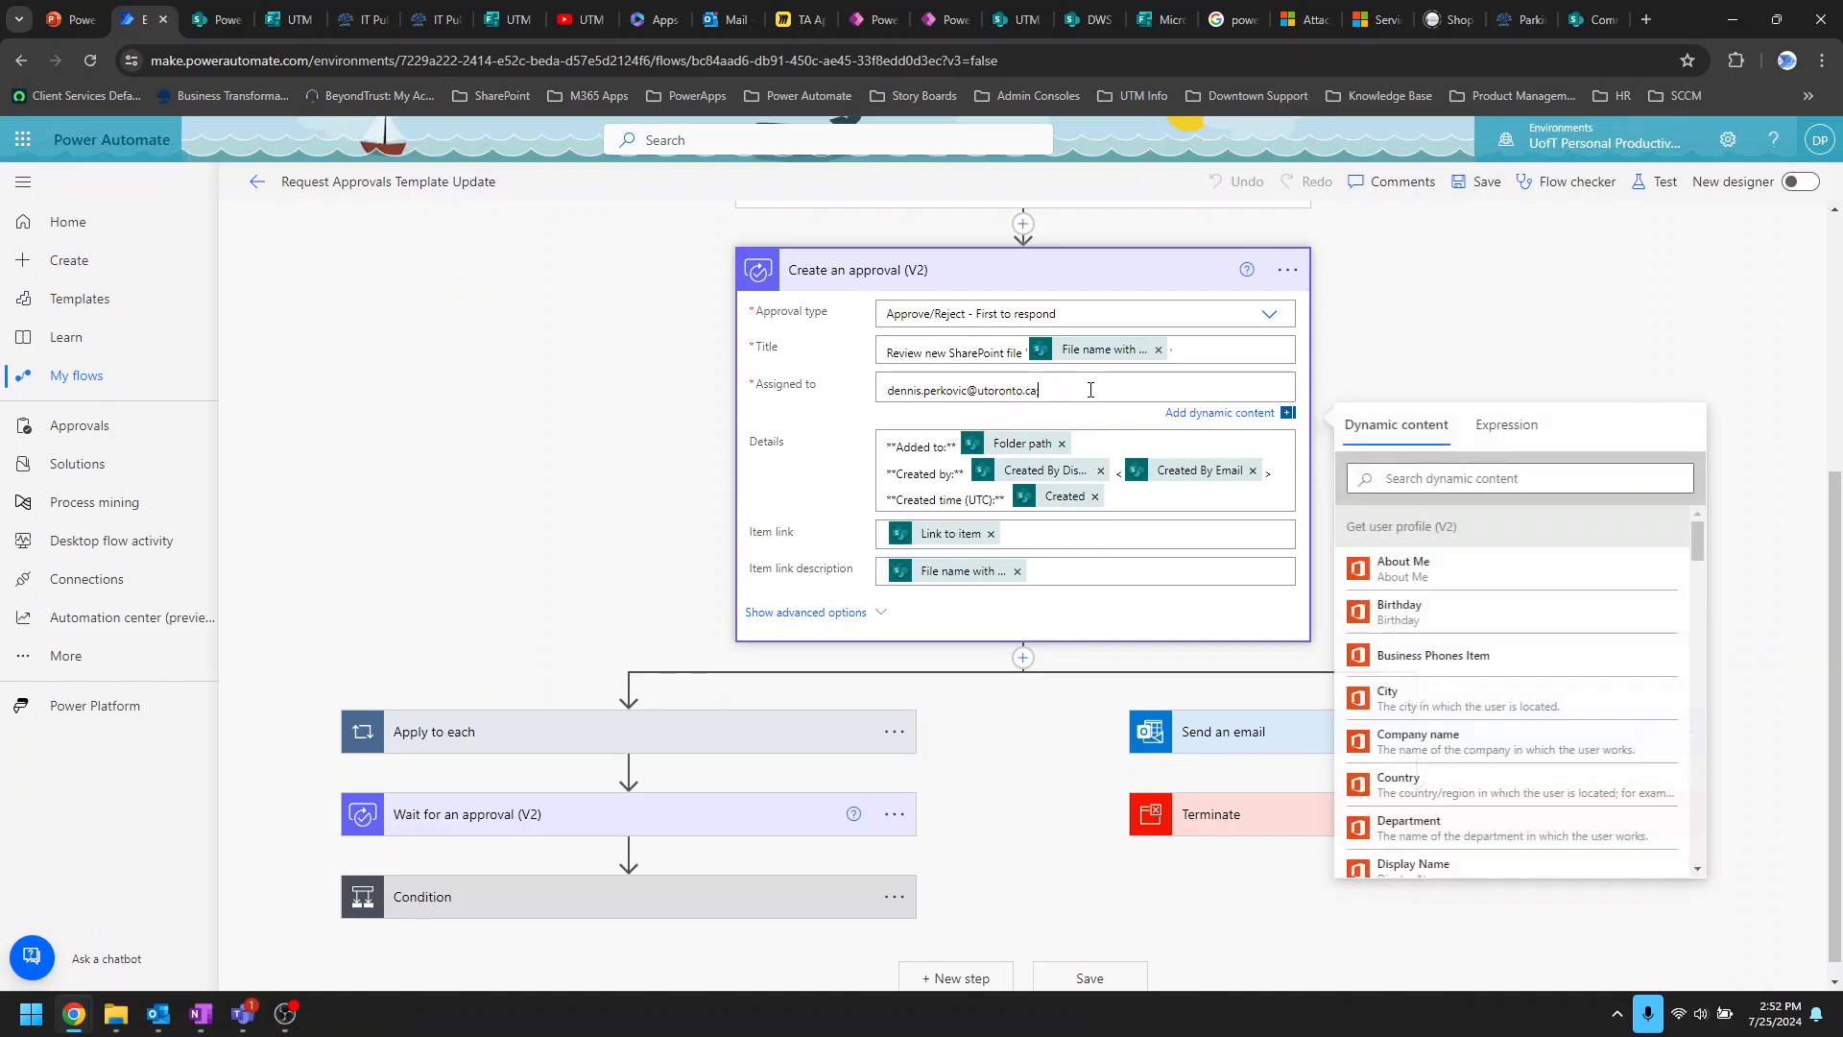
pyautogui.write(';')
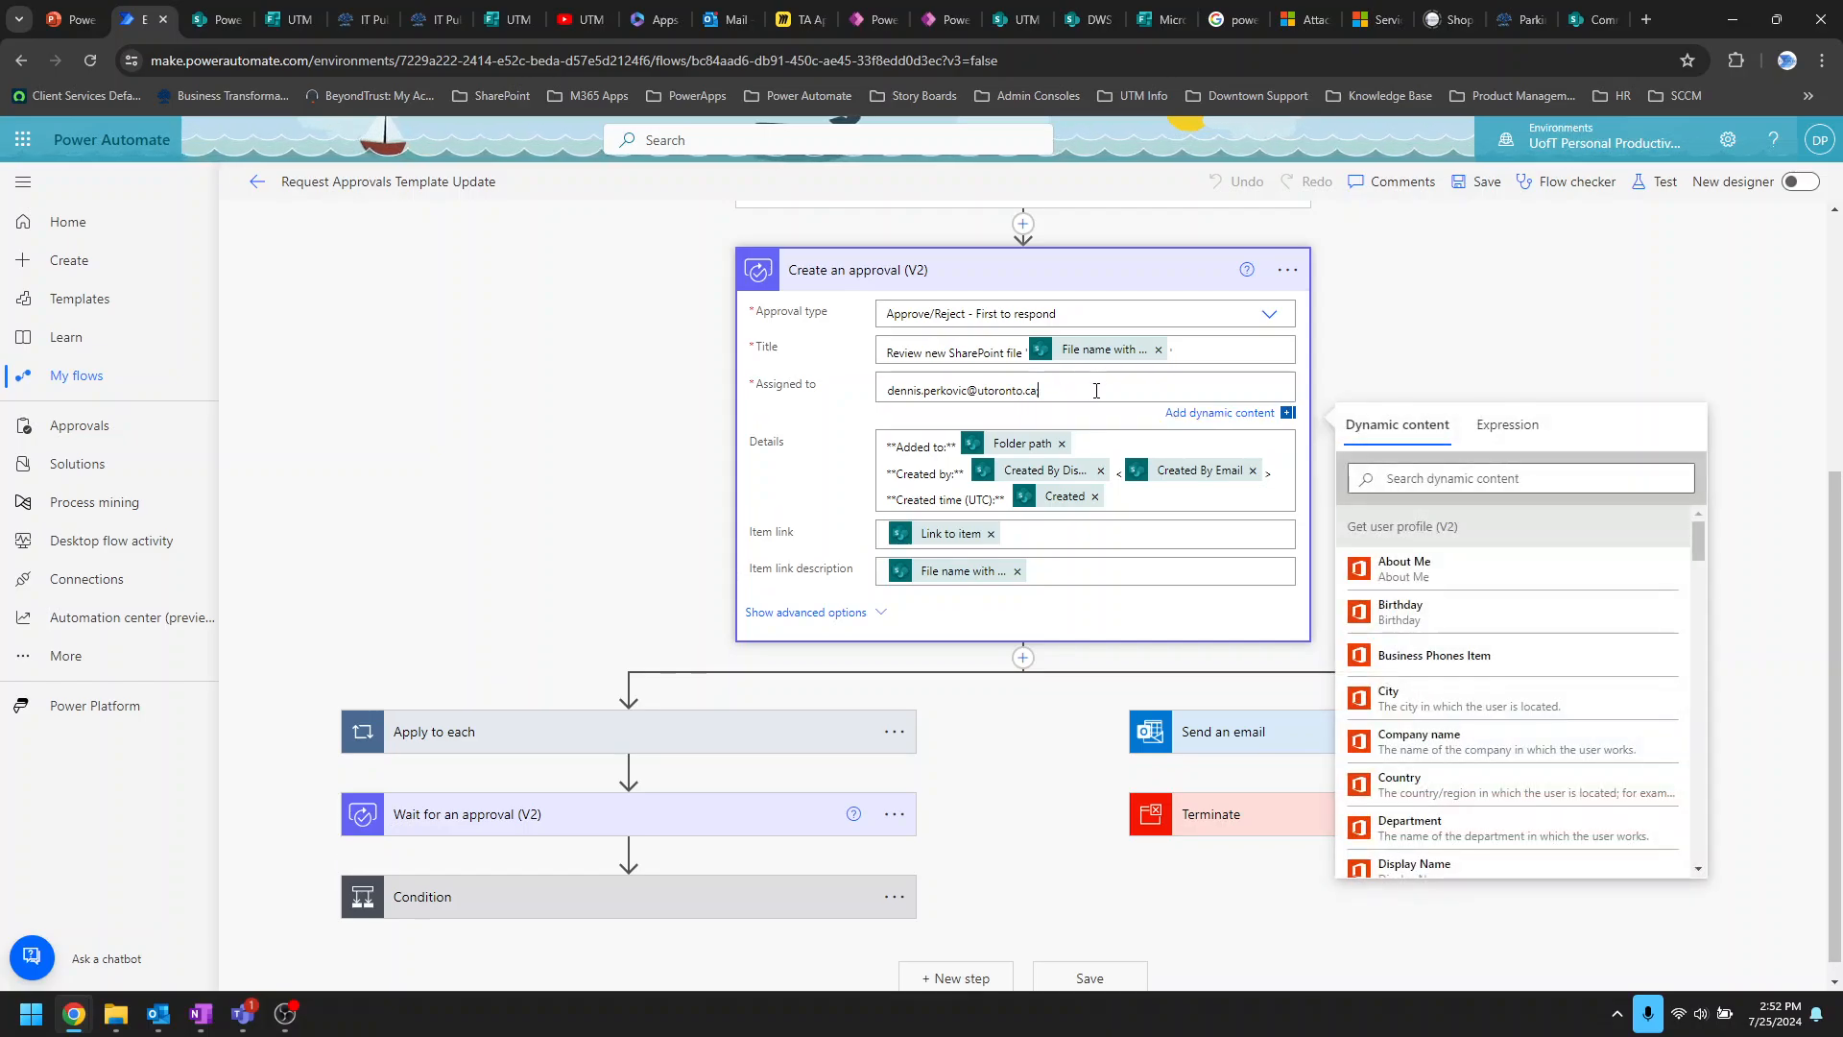
pyautogui.write(';')
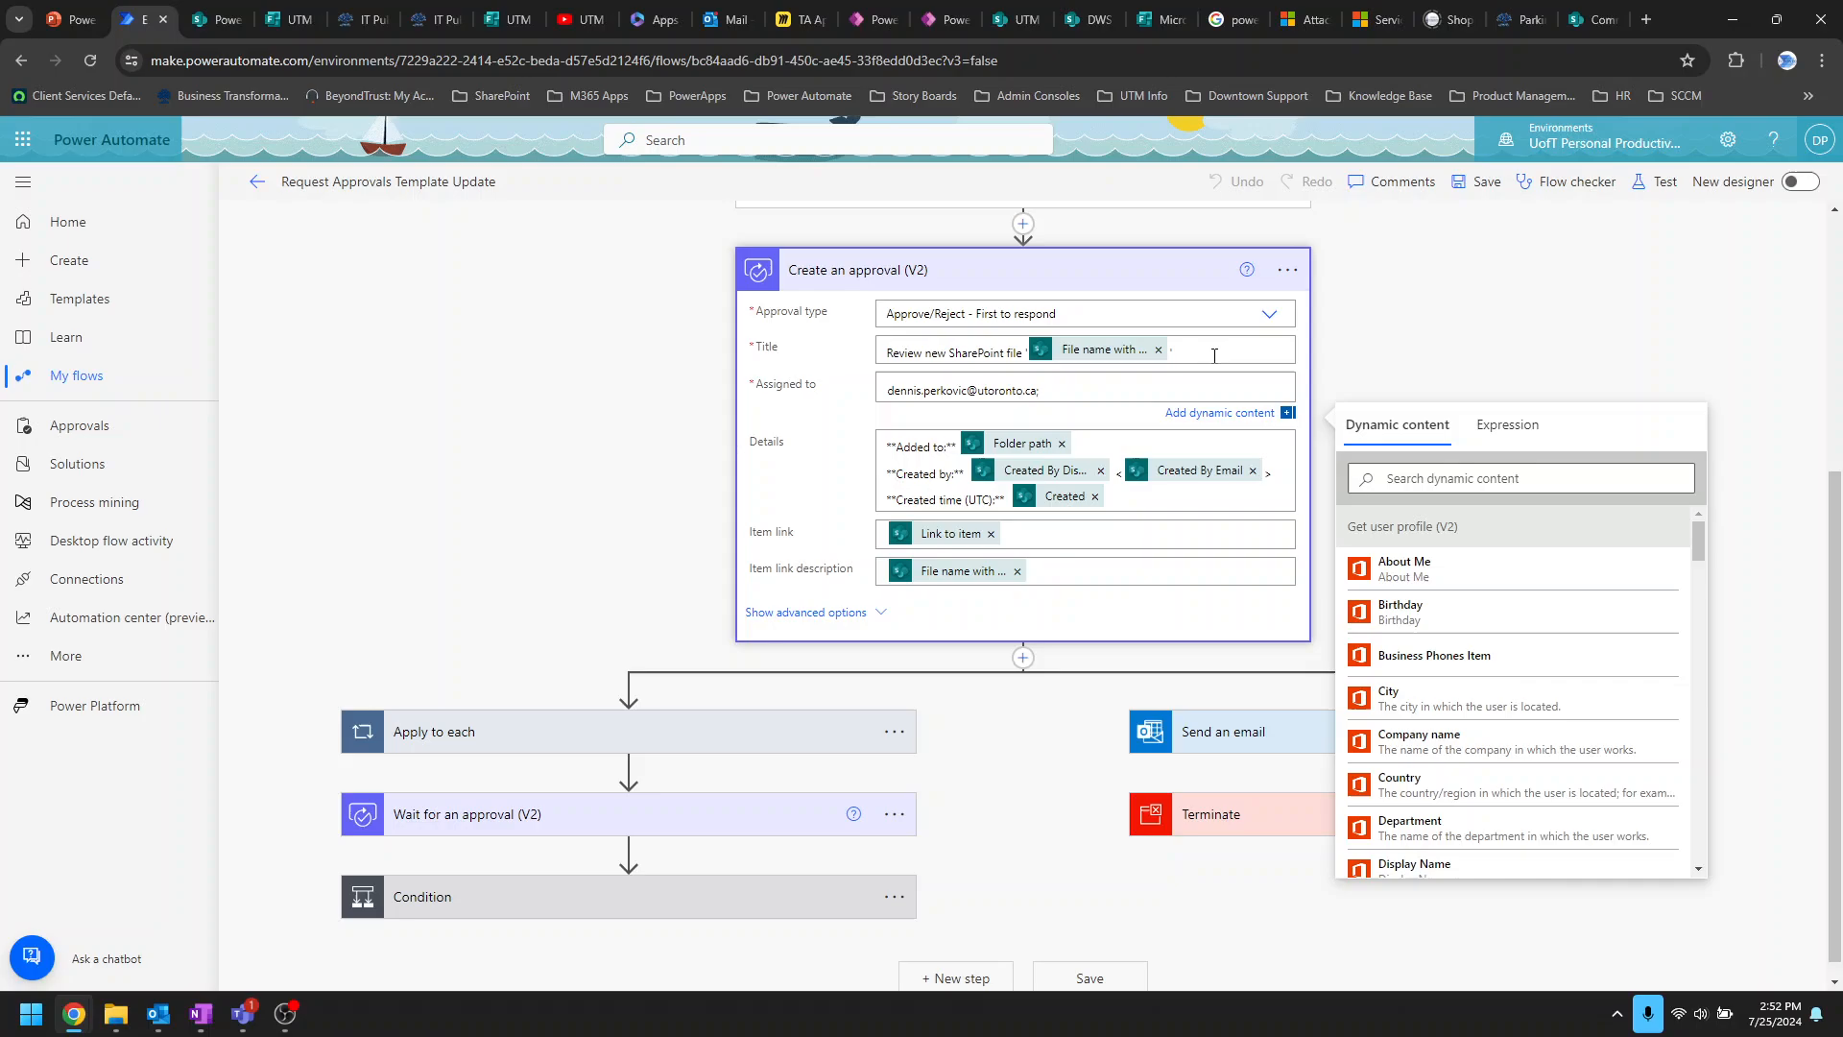
pyautogui.press('BackSpace')
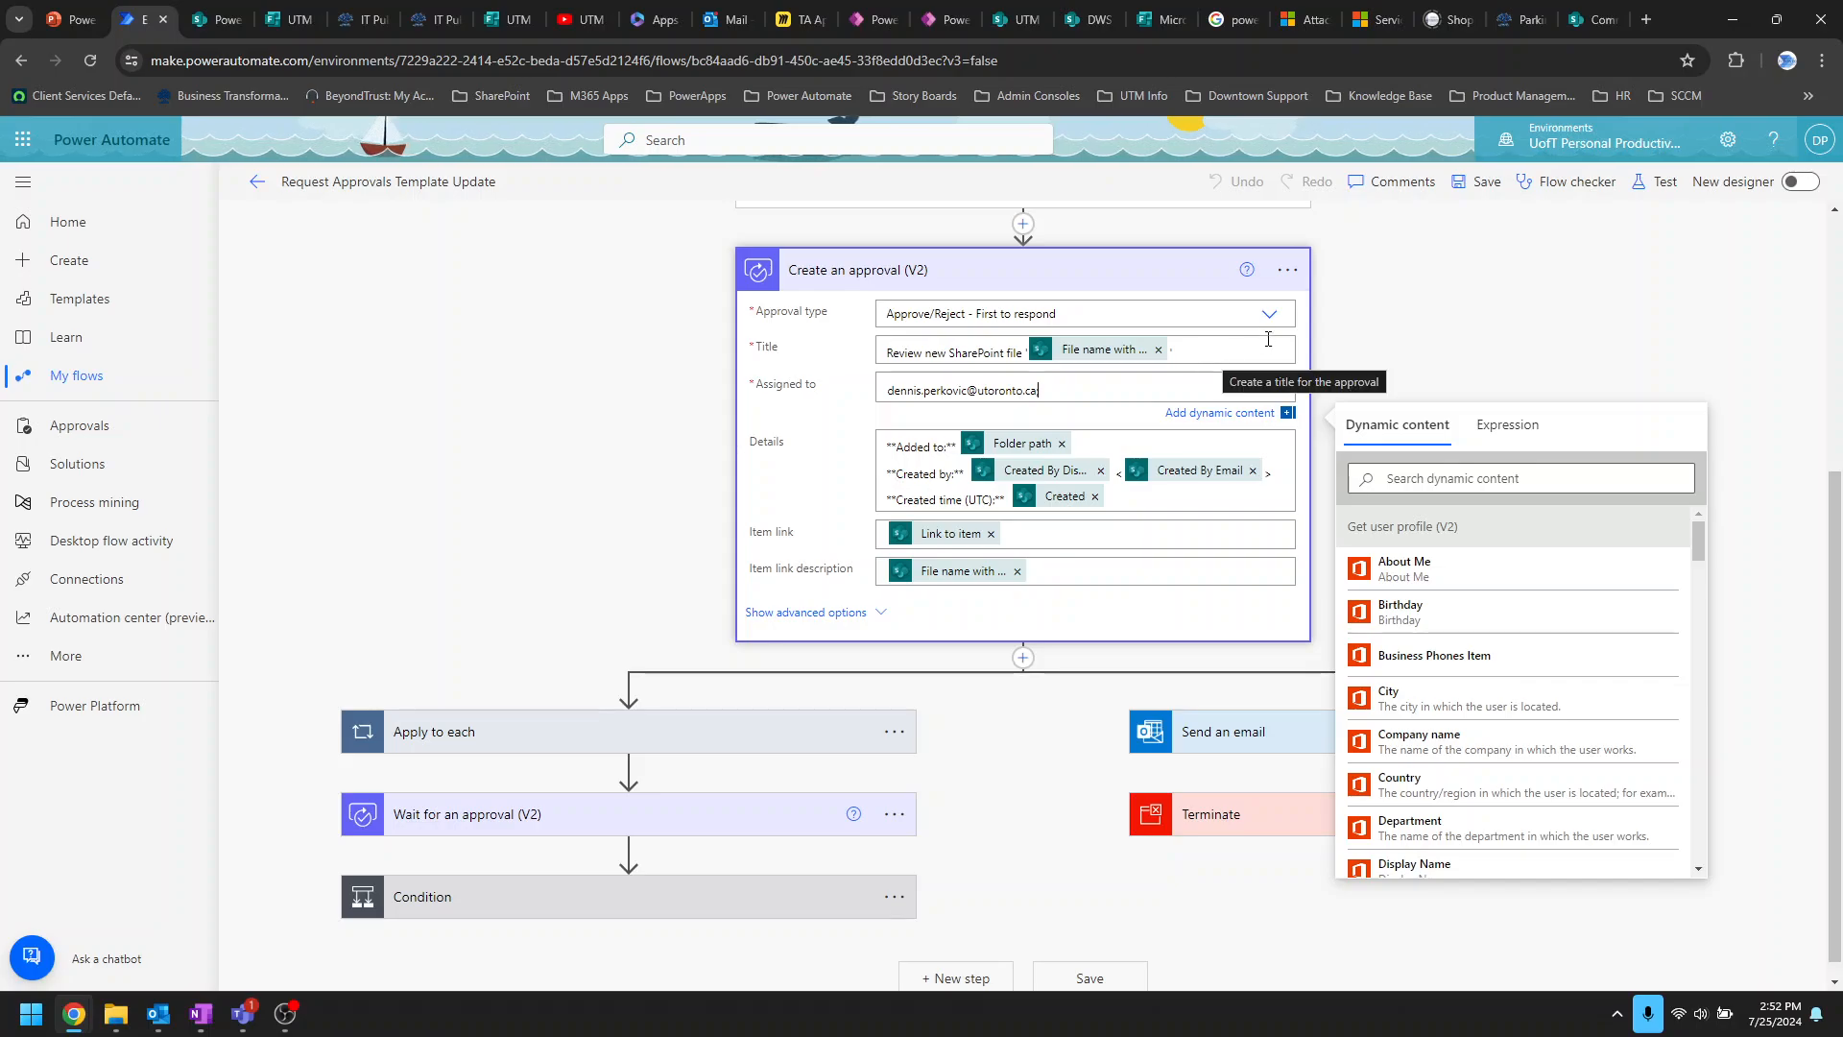
pyautogui.write(';')
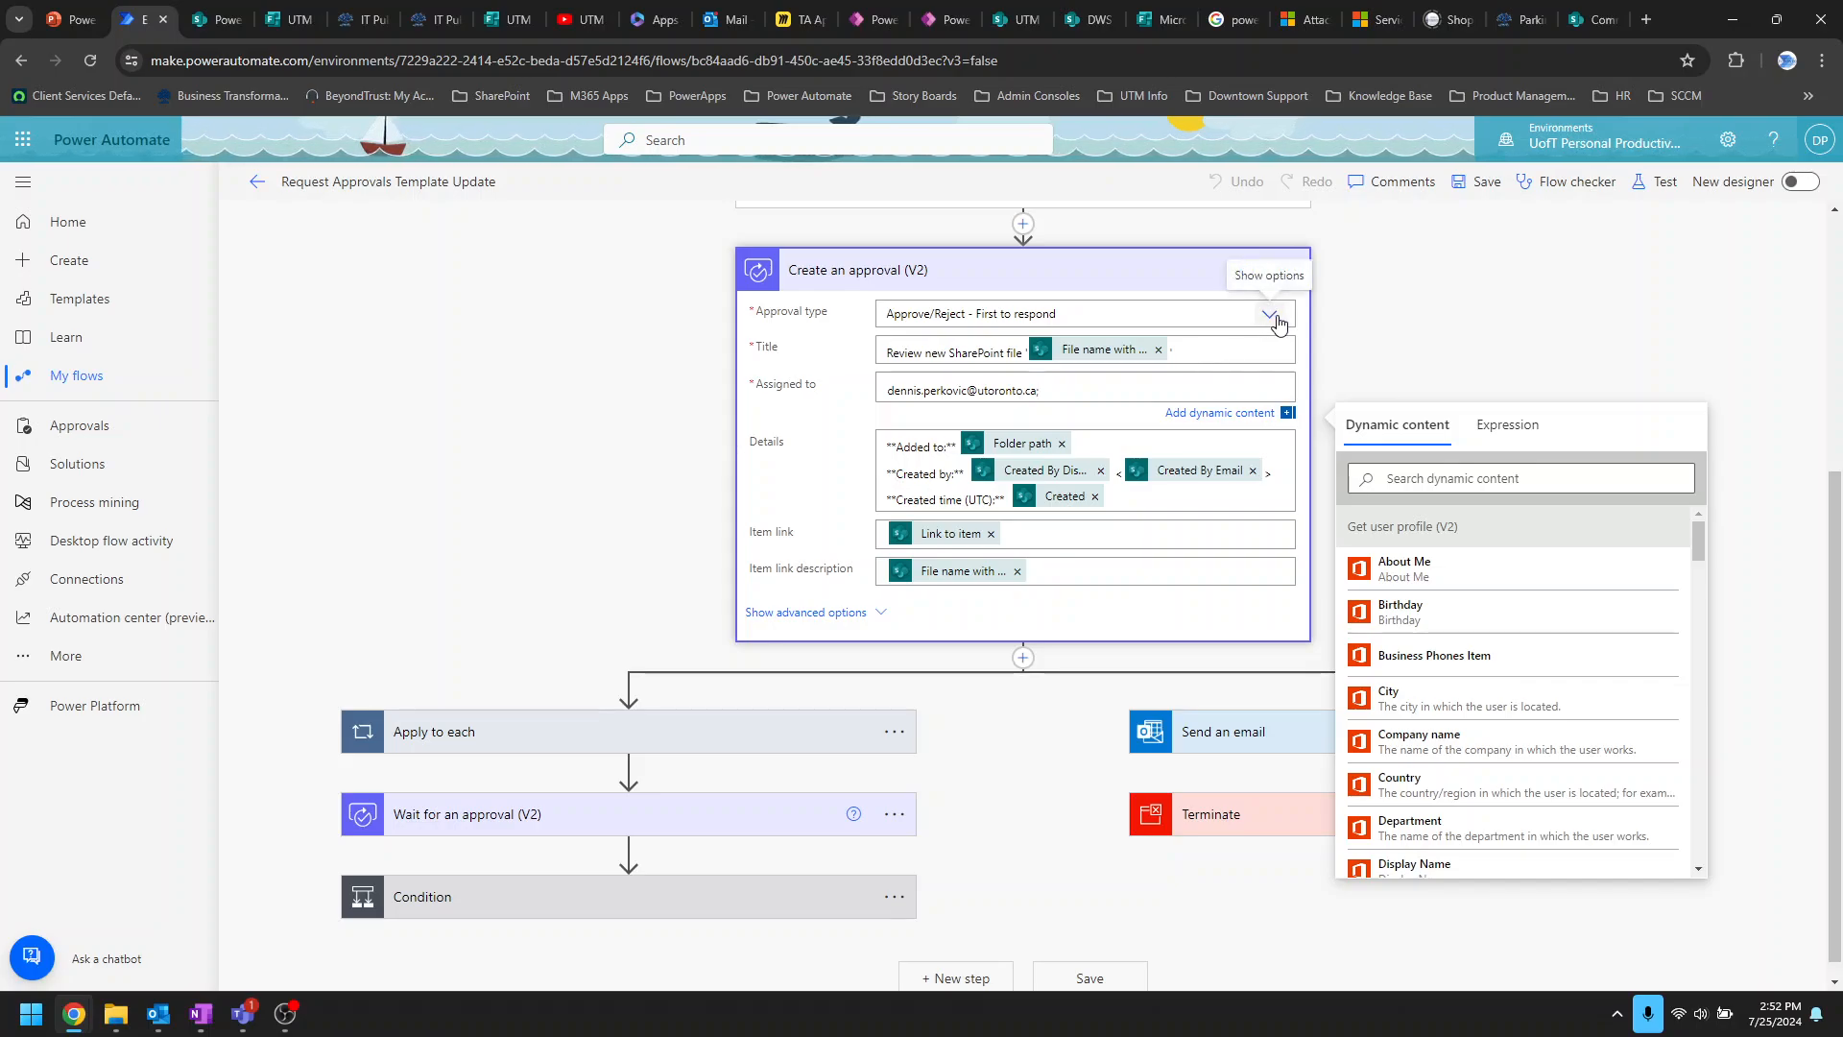
pyautogui.press('BackSpace')
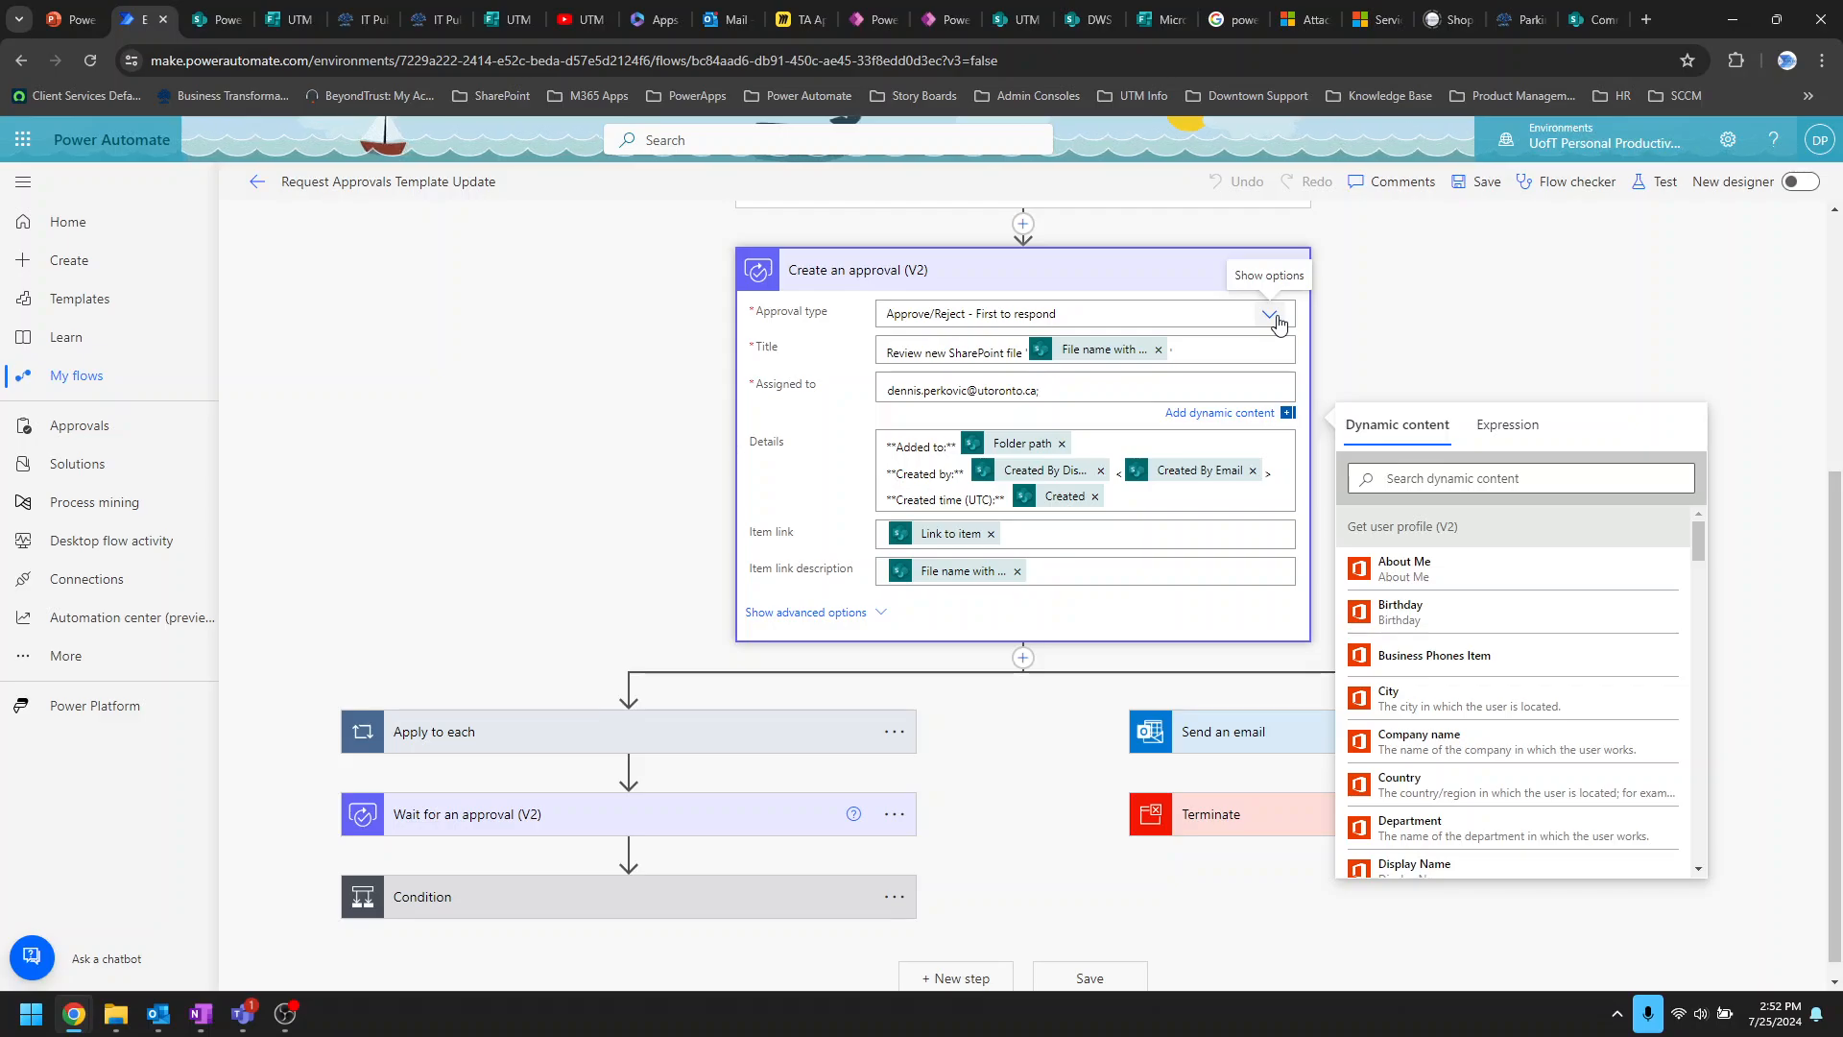
pyautogui.press('BackSpace')
pyautogui.press('BackSpace')
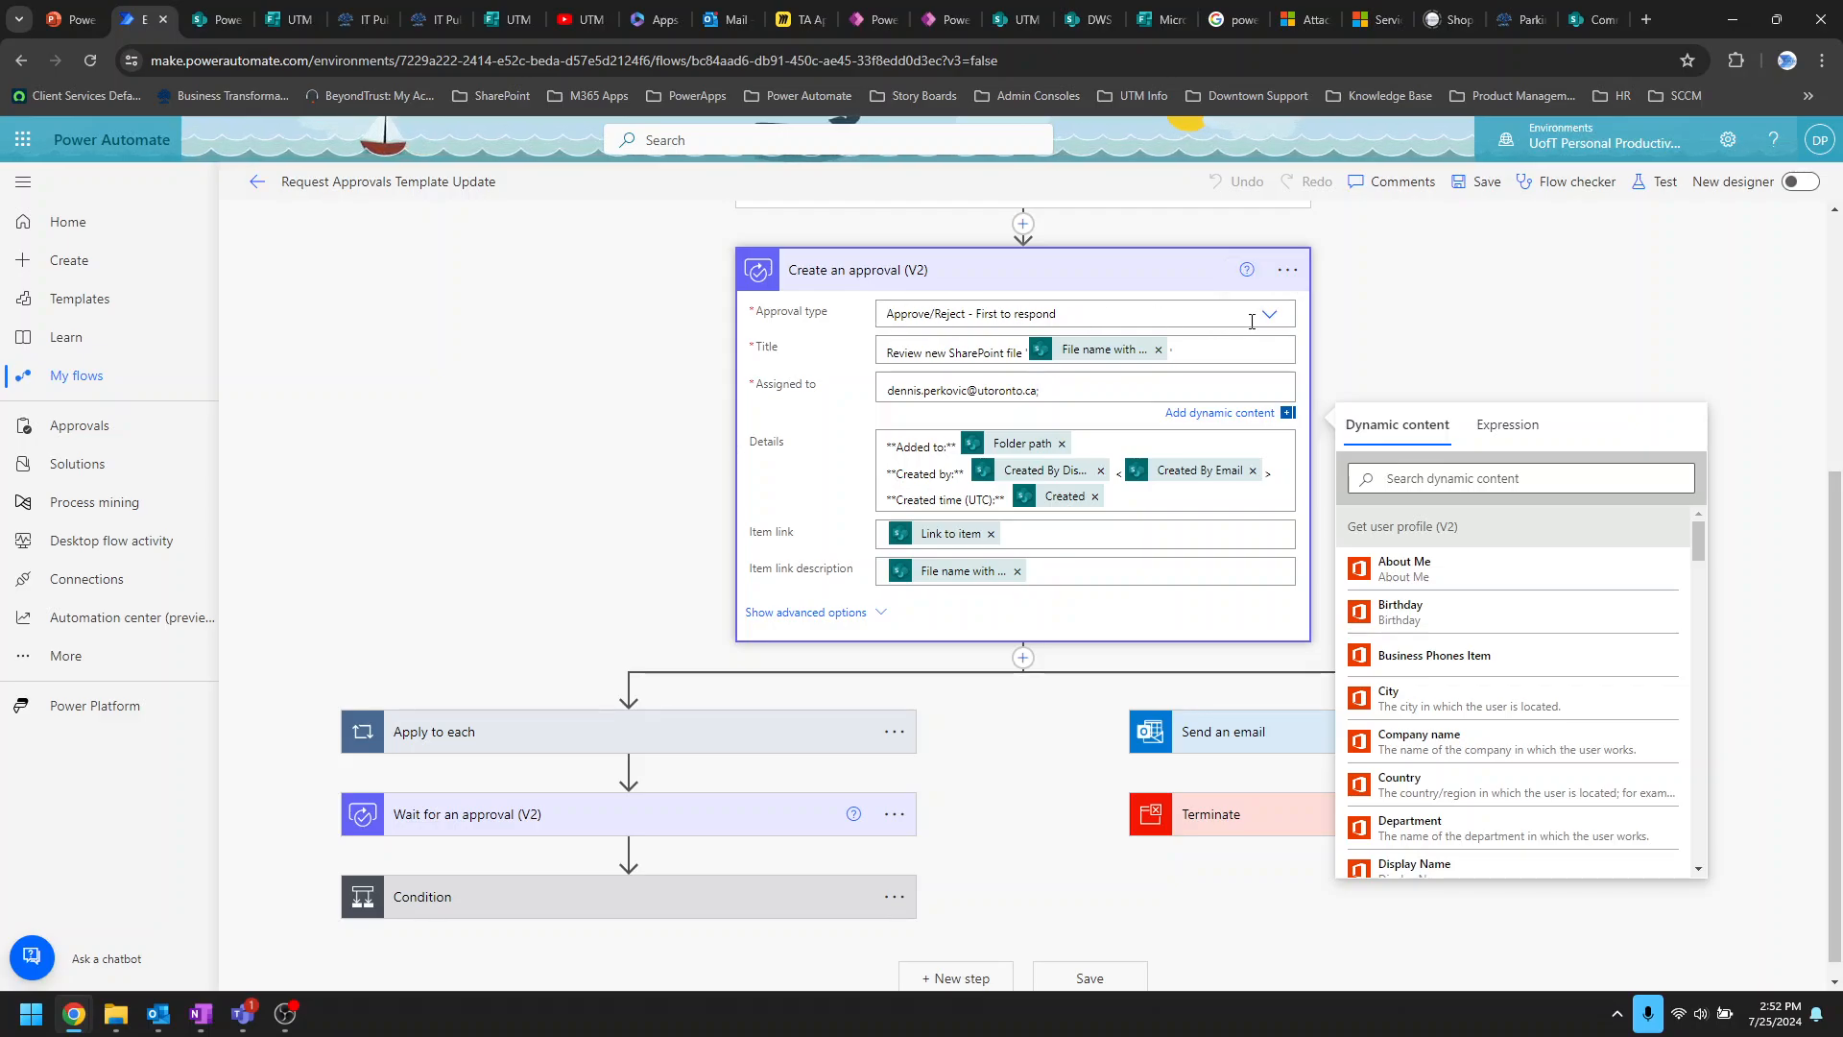
pyautogui.click(1269, 317)
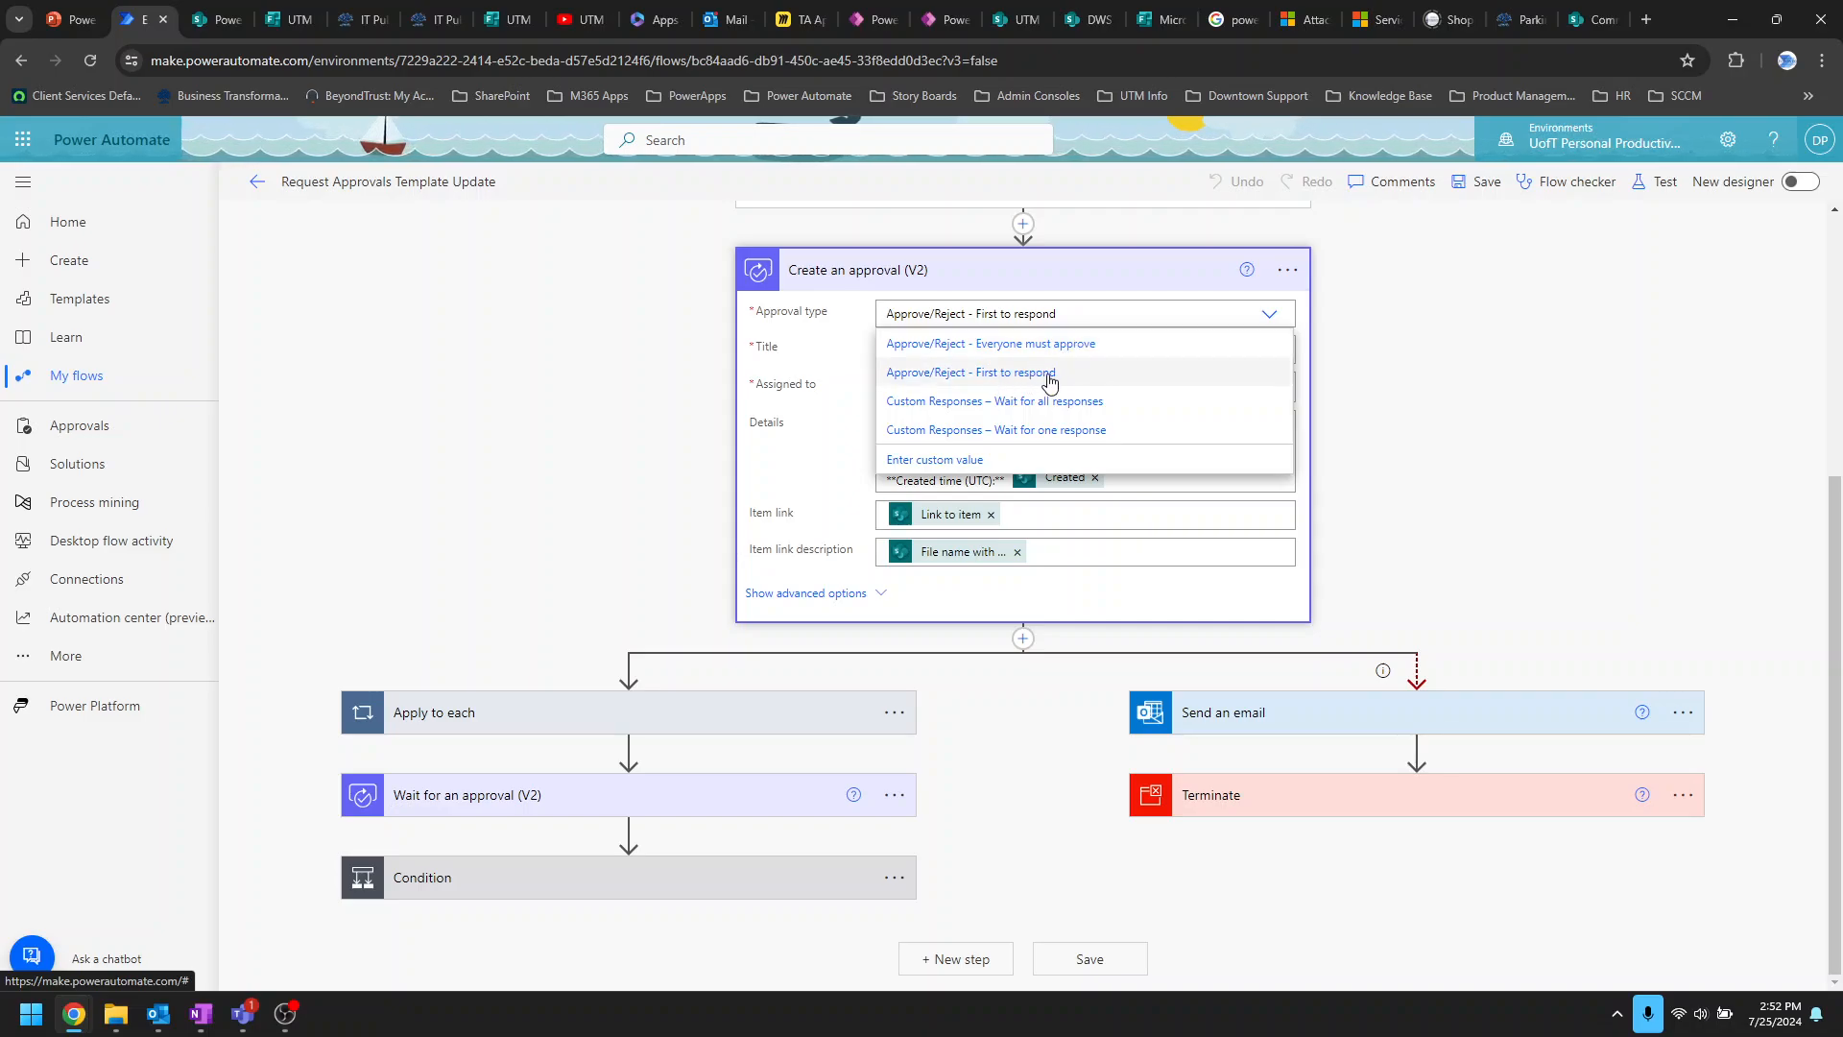
# Step: Keep Approve/Reject - First to respond and browse dynamic content for the Details field
pyautogui.click(1280, 323)
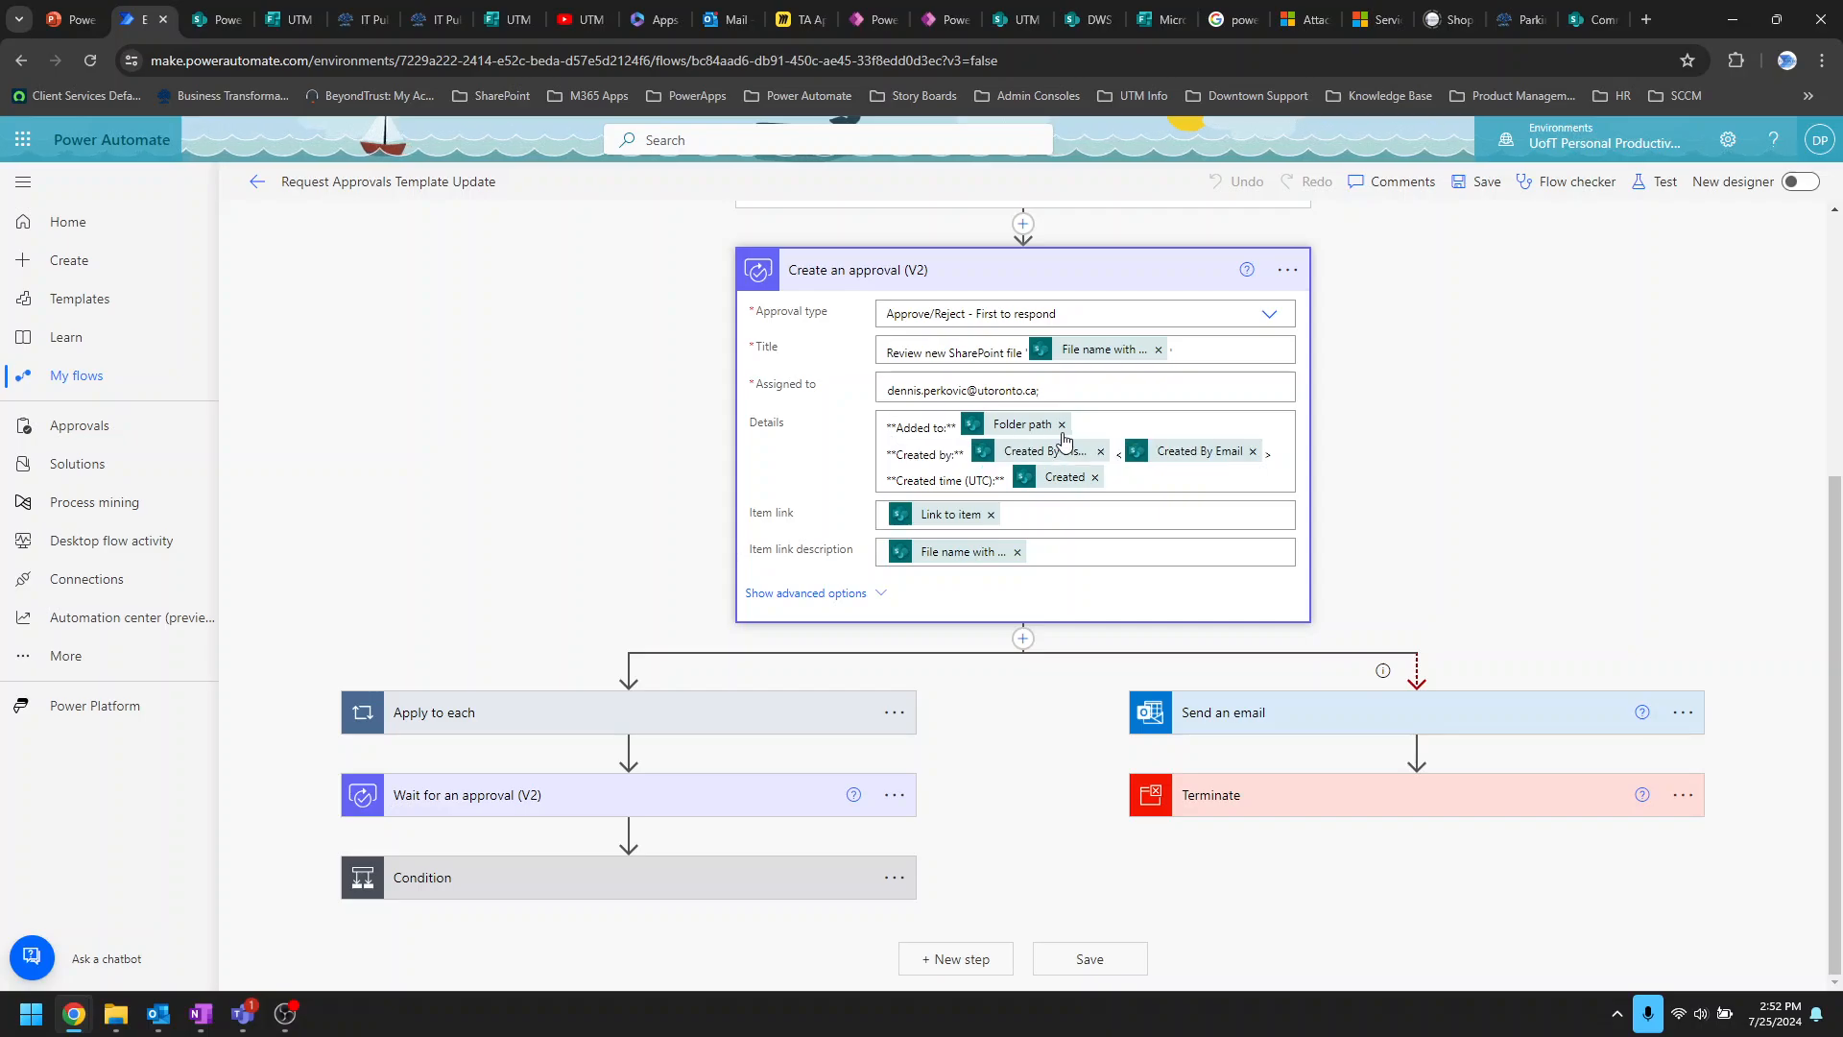
pyautogui.click(1102, 422)
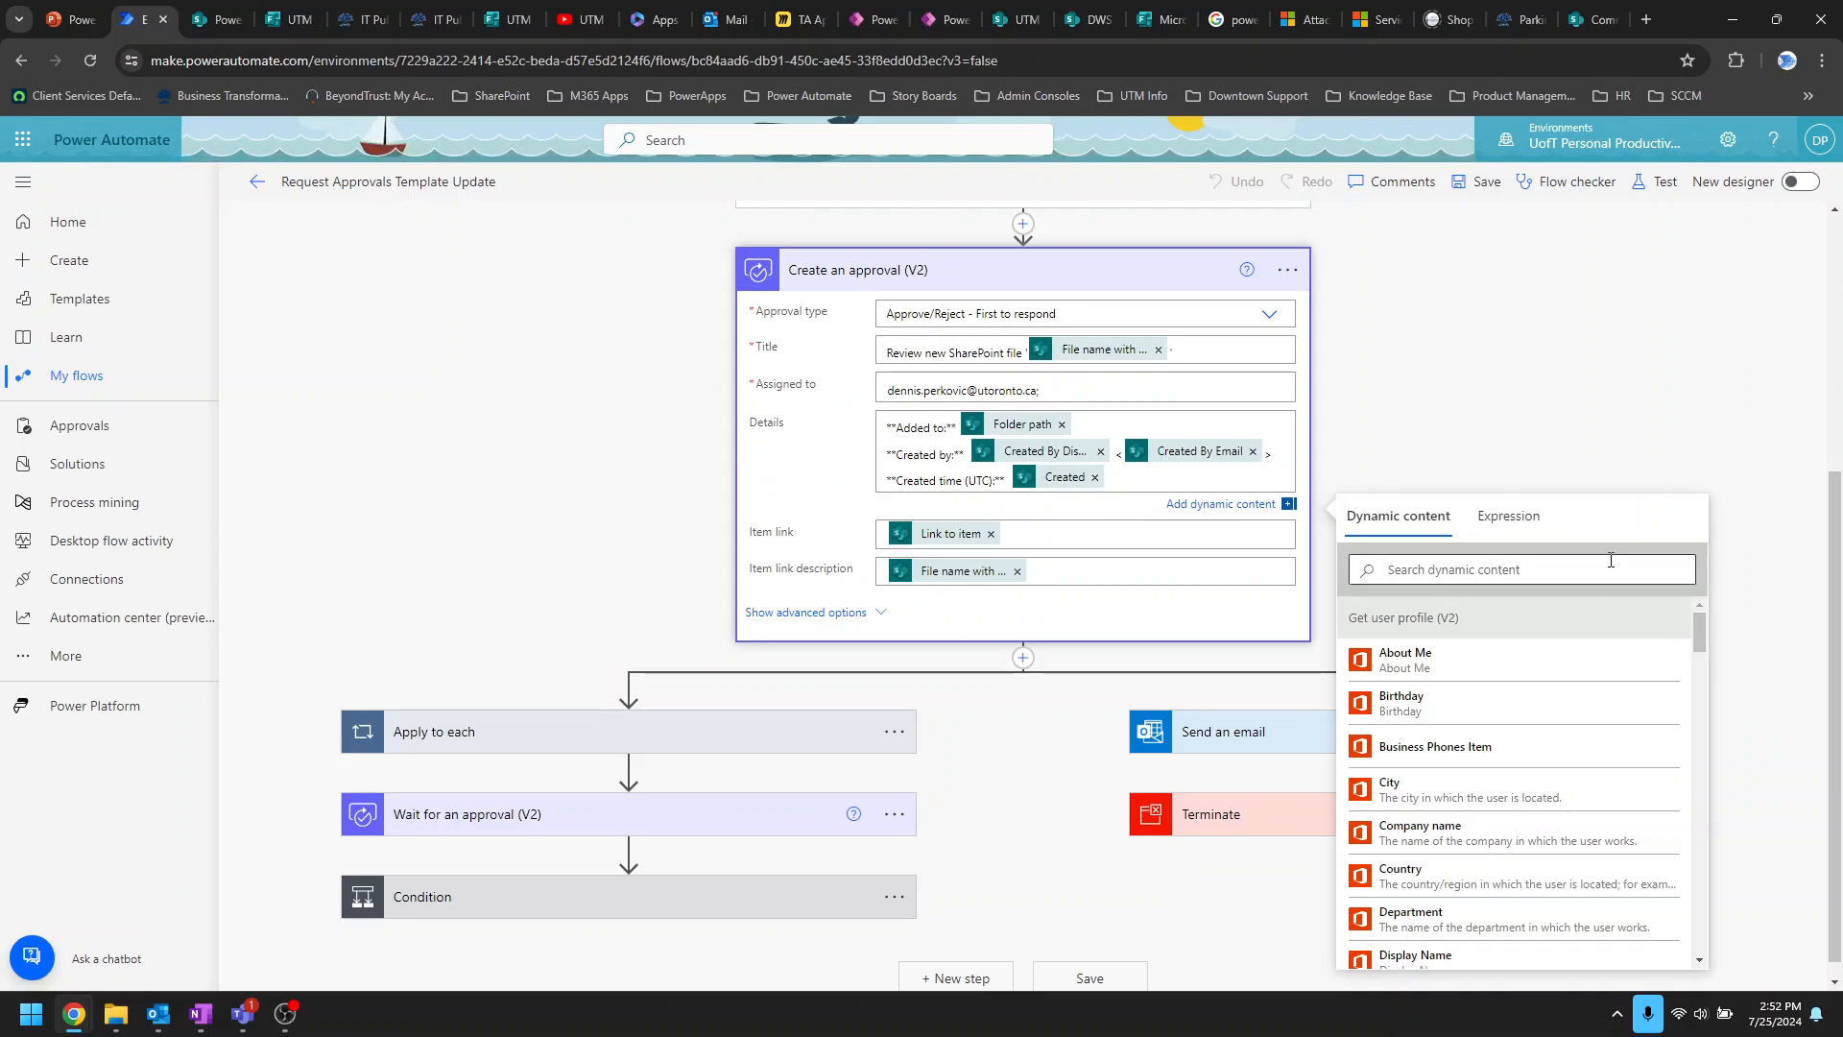
pyautogui.moveTo(1701, 632); pyautogui.dragTo(1713, 906)
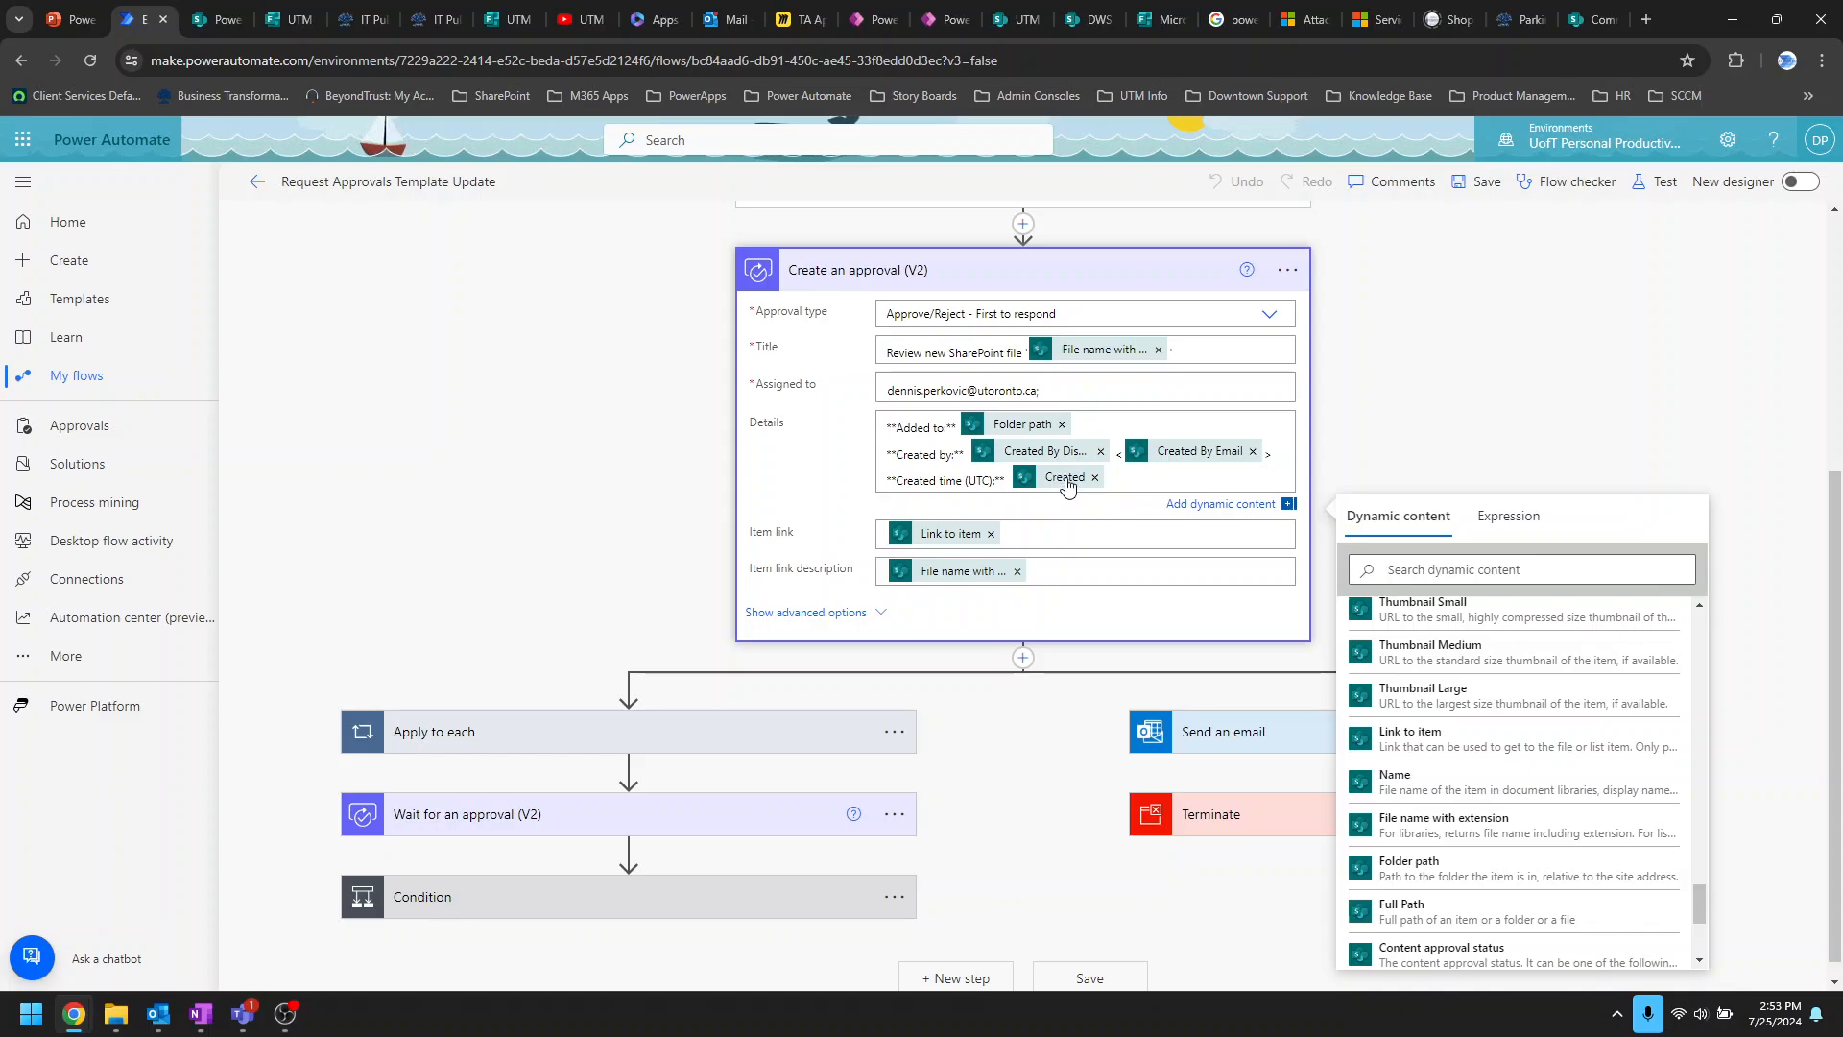
pyautogui.click(1561, 410)
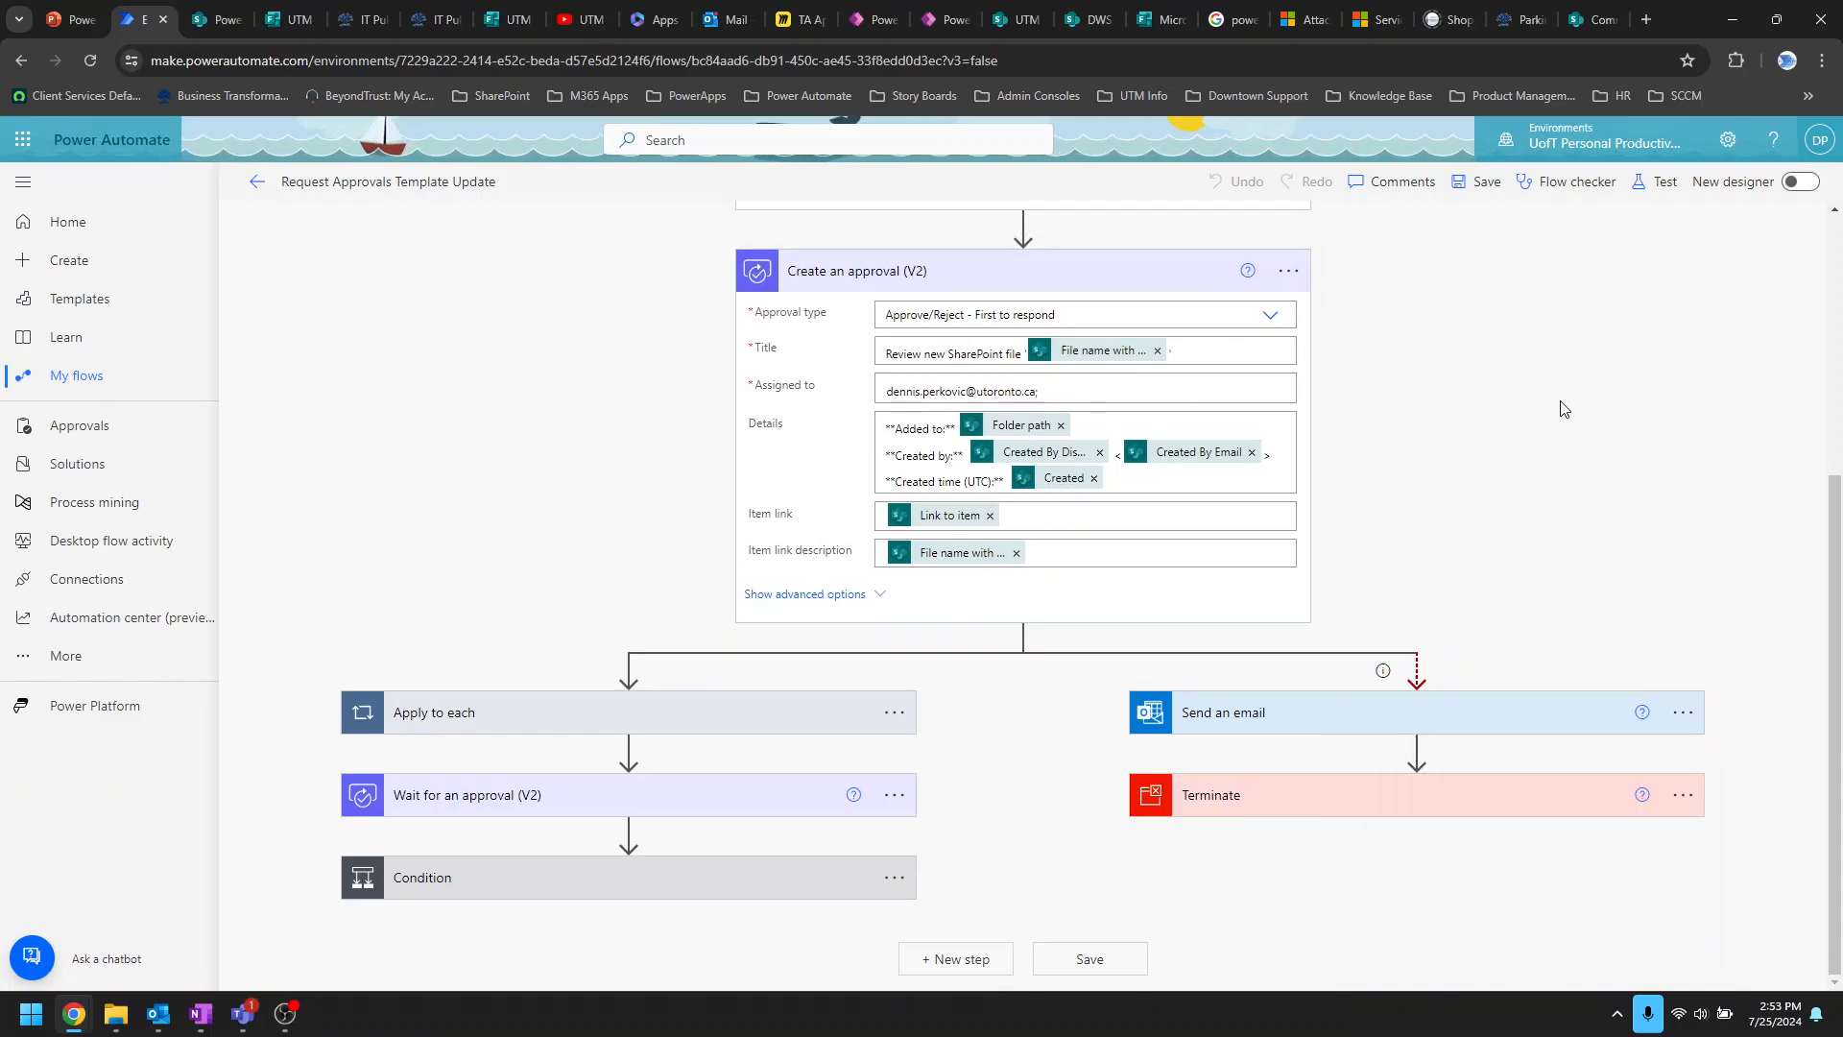
# Step: Browse dynamic content for Item link, then expand the Apply to each loop over Approvers
pyautogui.click(1065, 520)
pyautogui.scroll(-8, 1551, 802)
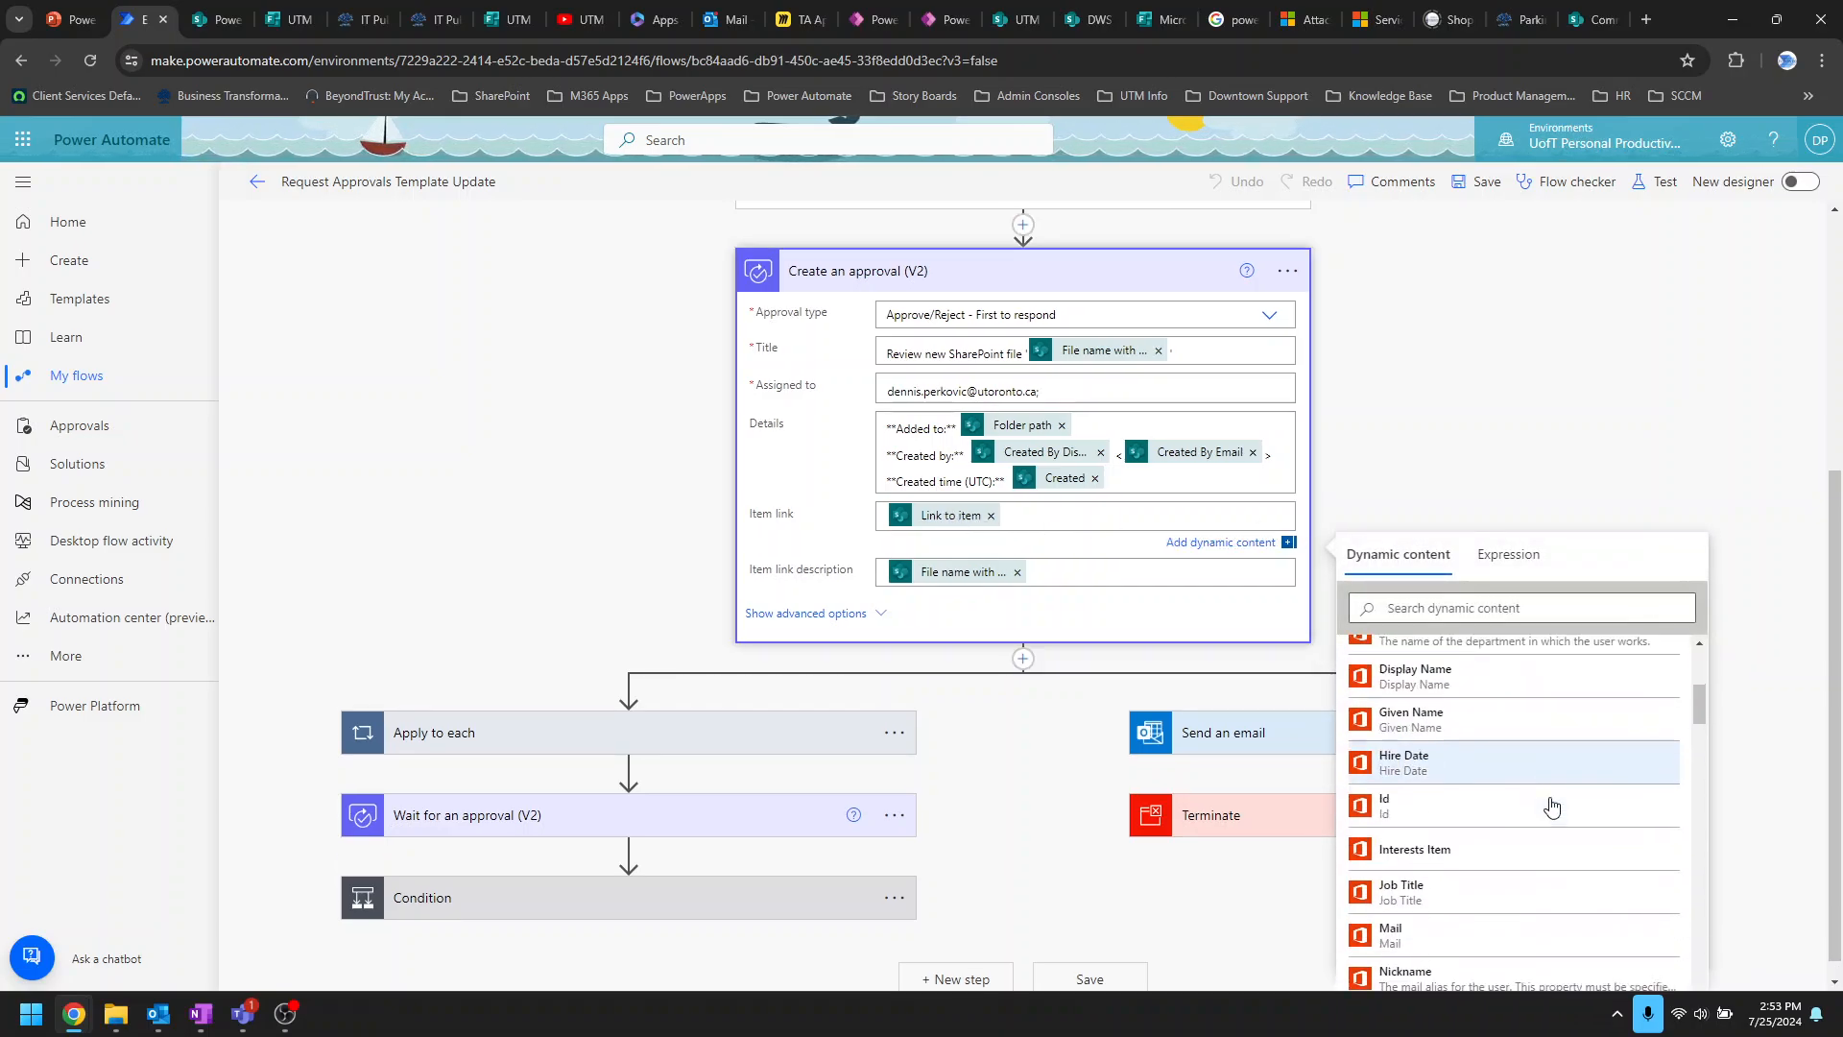
pyautogui.scroll(-6, 1552, 807)
pyautogui.scroll(2, 1552, 806)
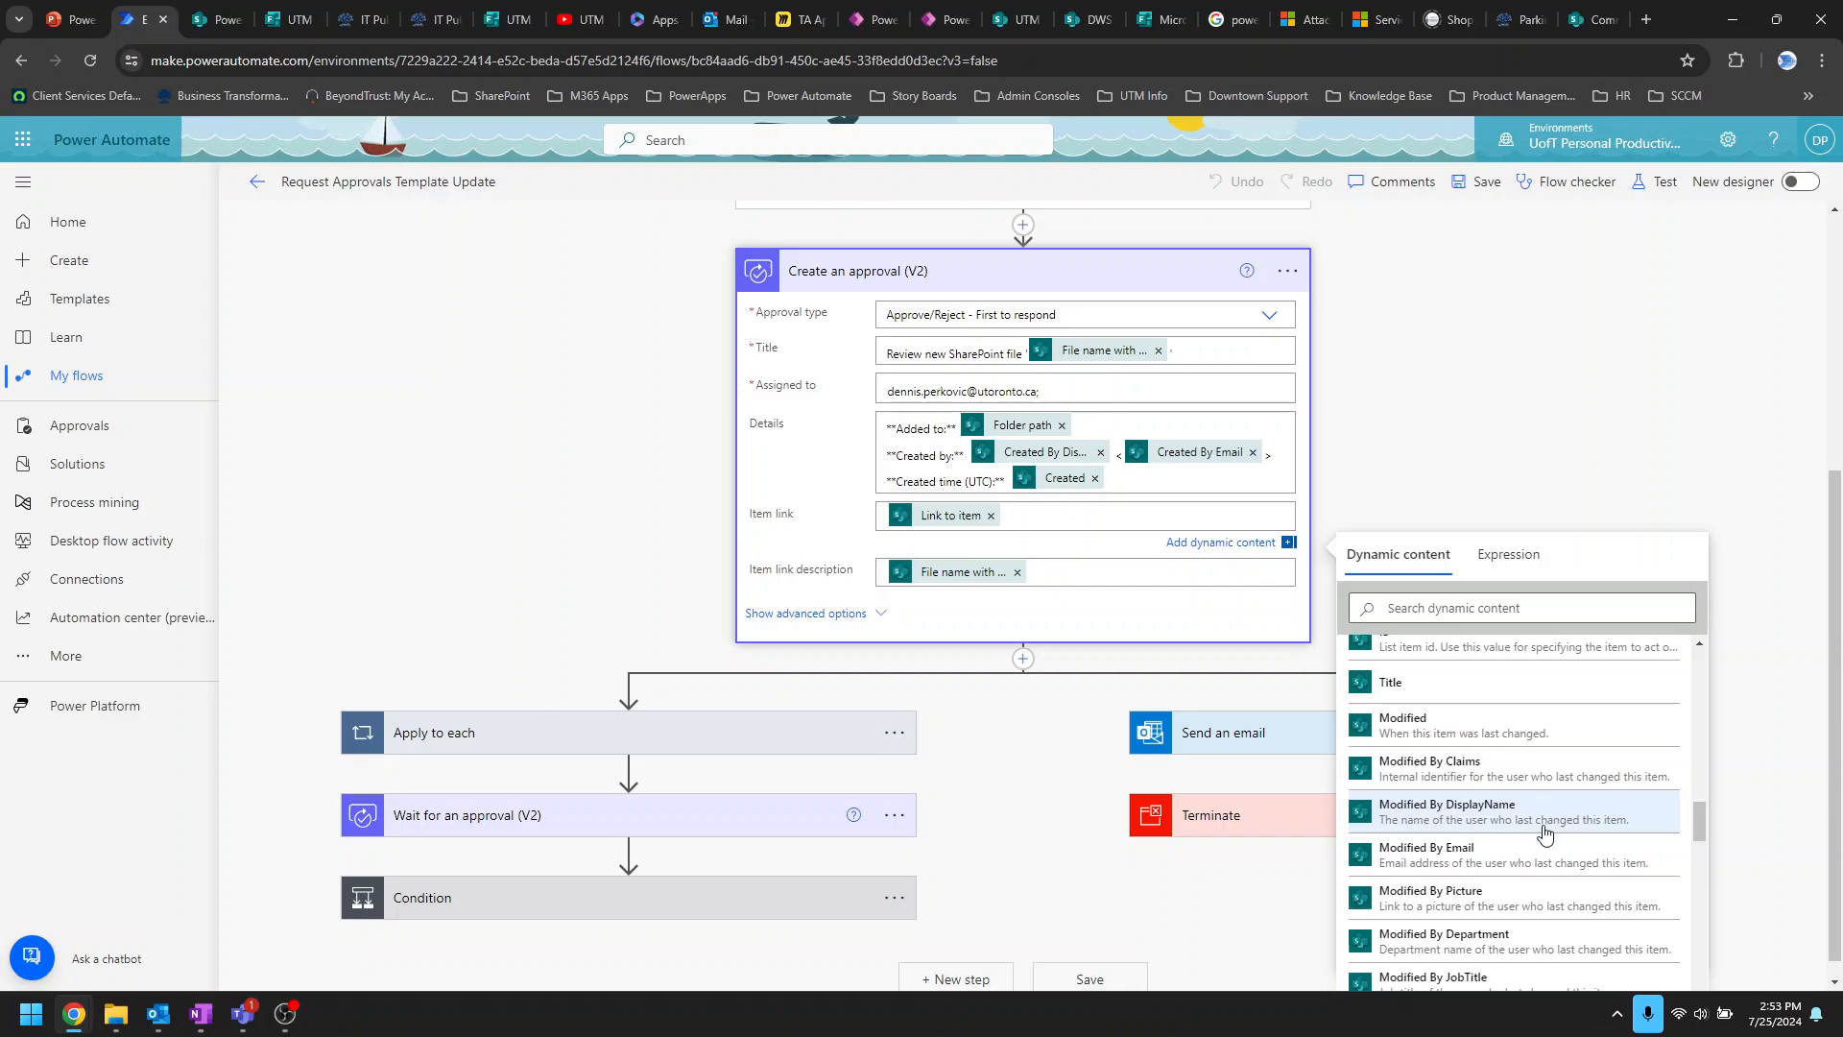
pyautogui.scroll(2, 1545, 833)
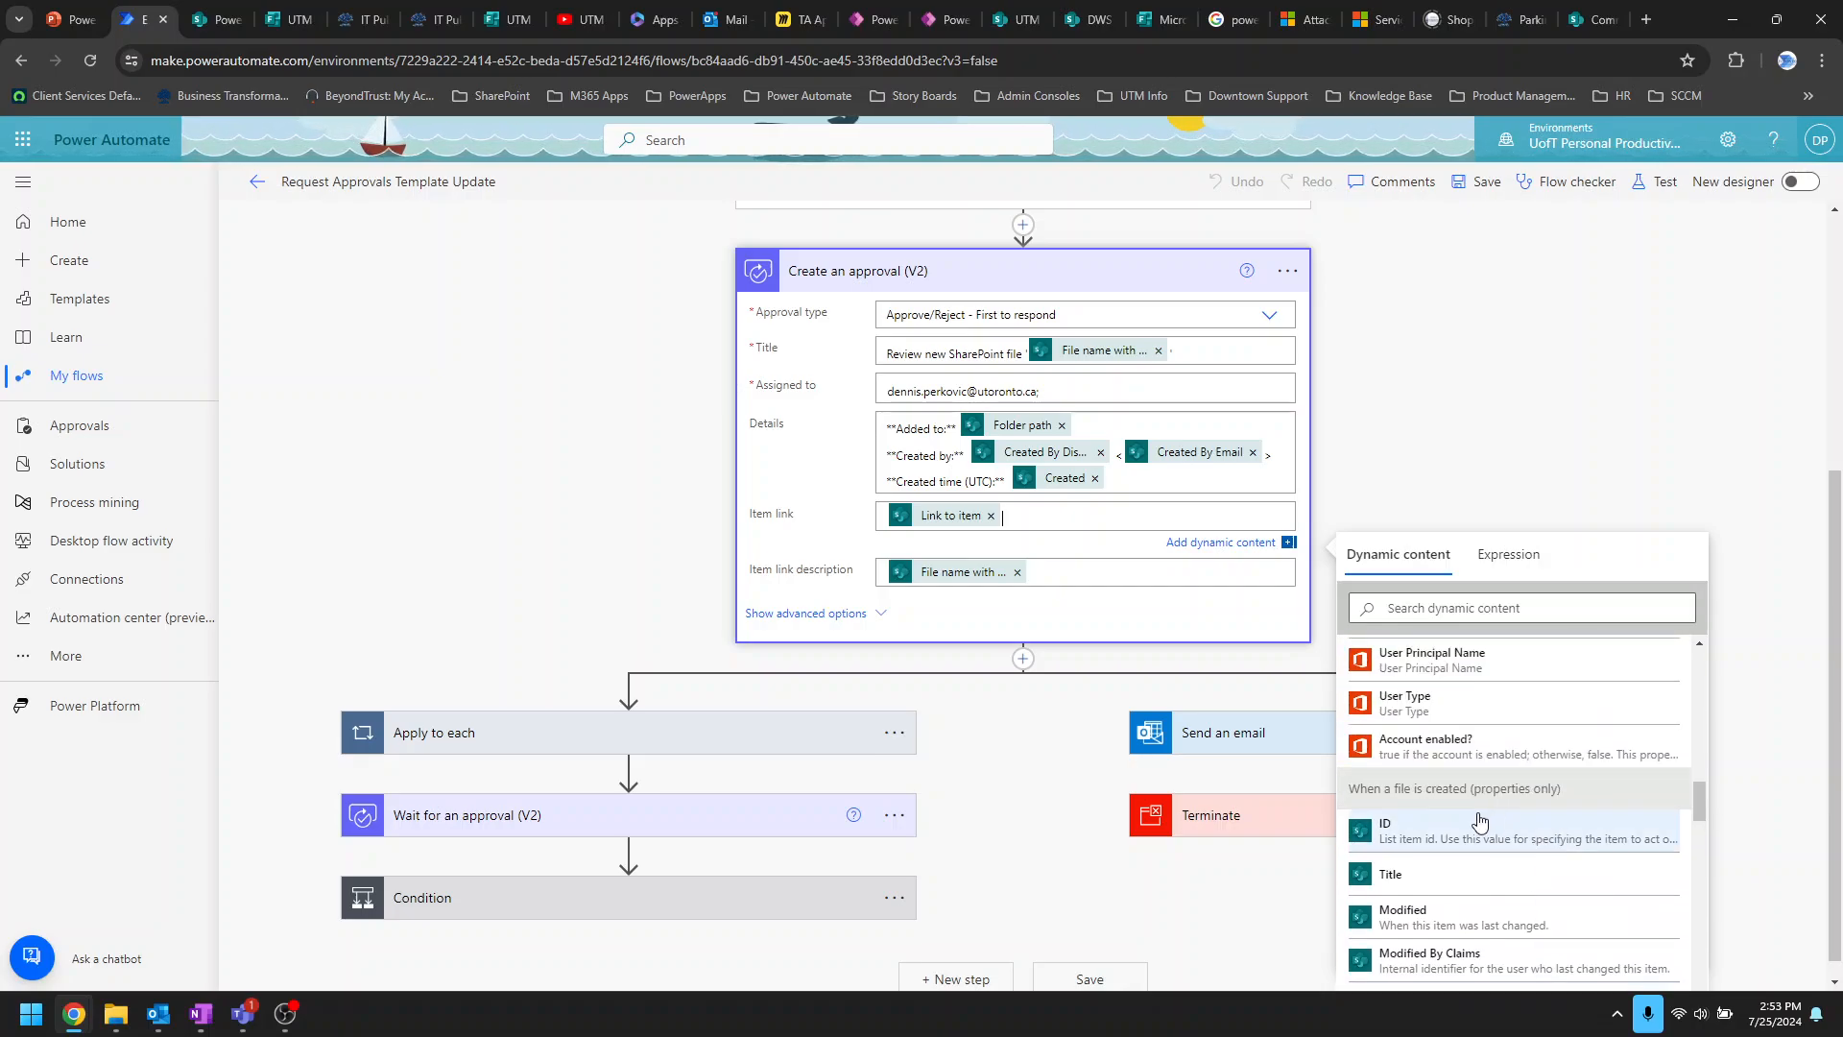
pyautogui.scroll(4, 1530, 329)
pyautogui.scroll(-3, 1545, 408)
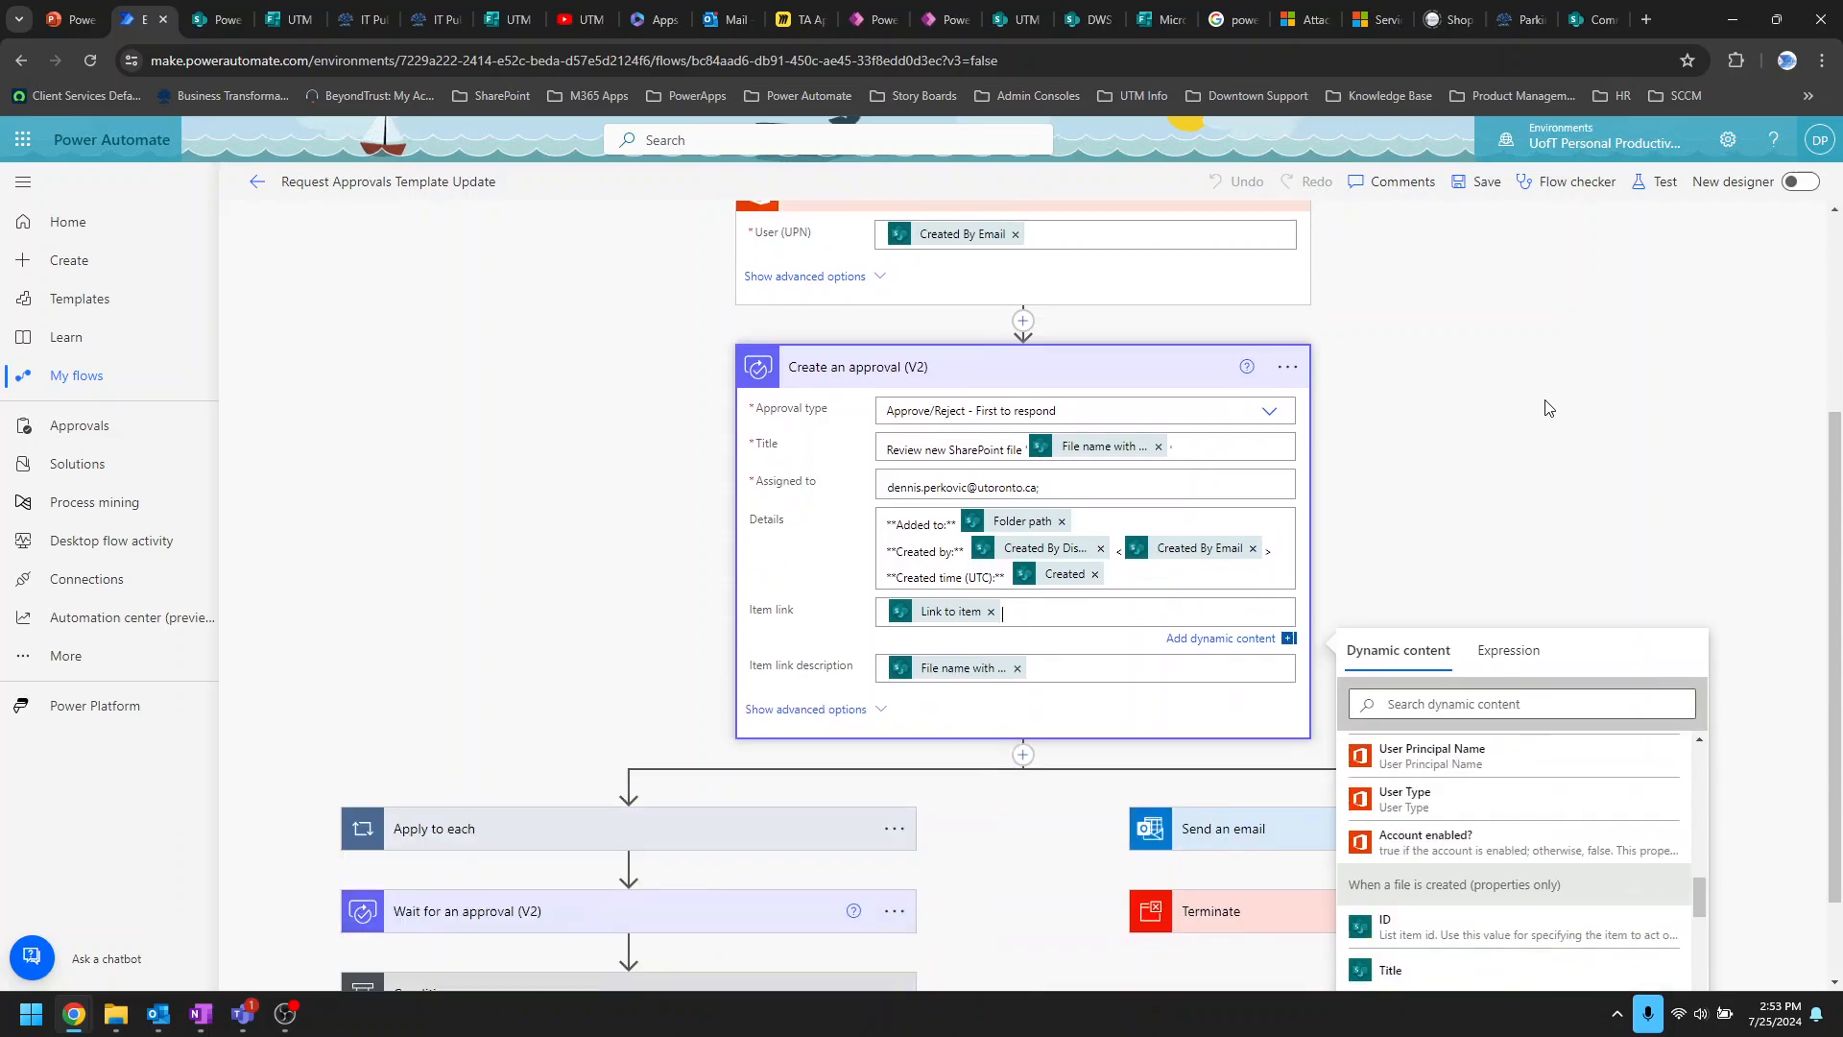
pyautogui.scroll(-1, 1545, 408)
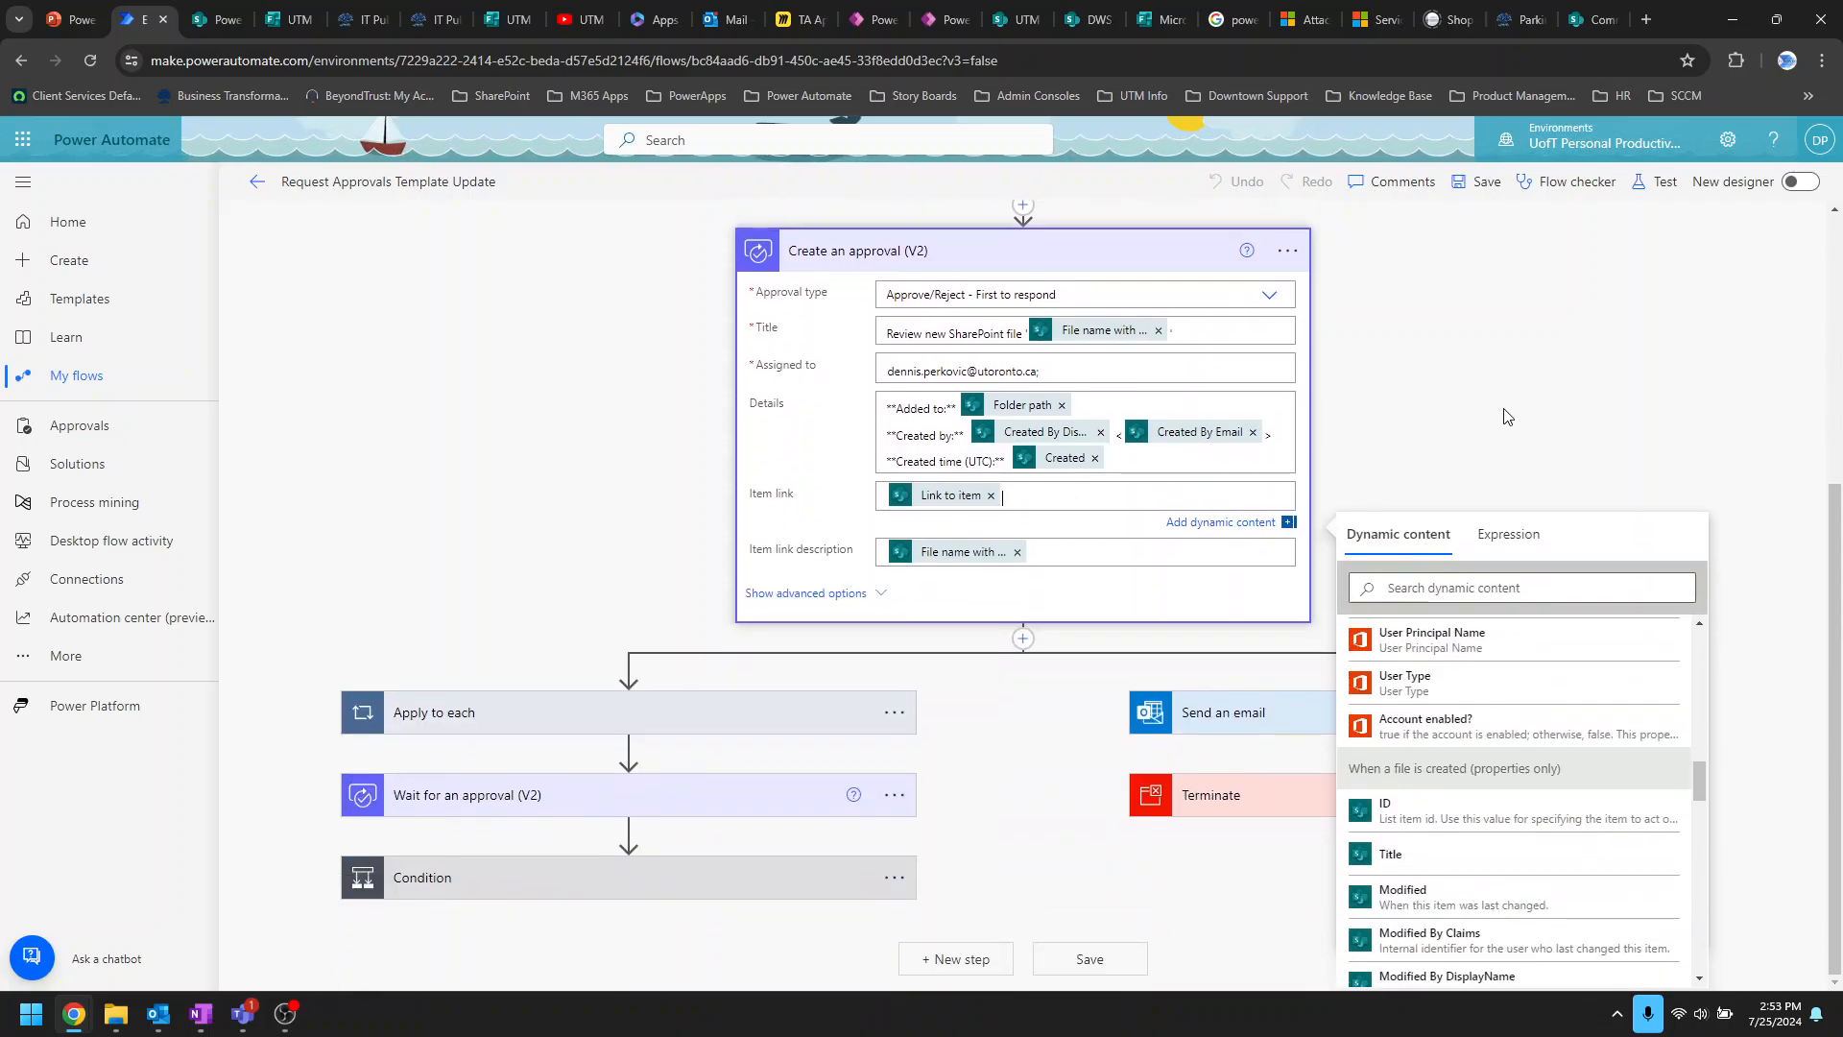
pyautogui.click(1515, 408)
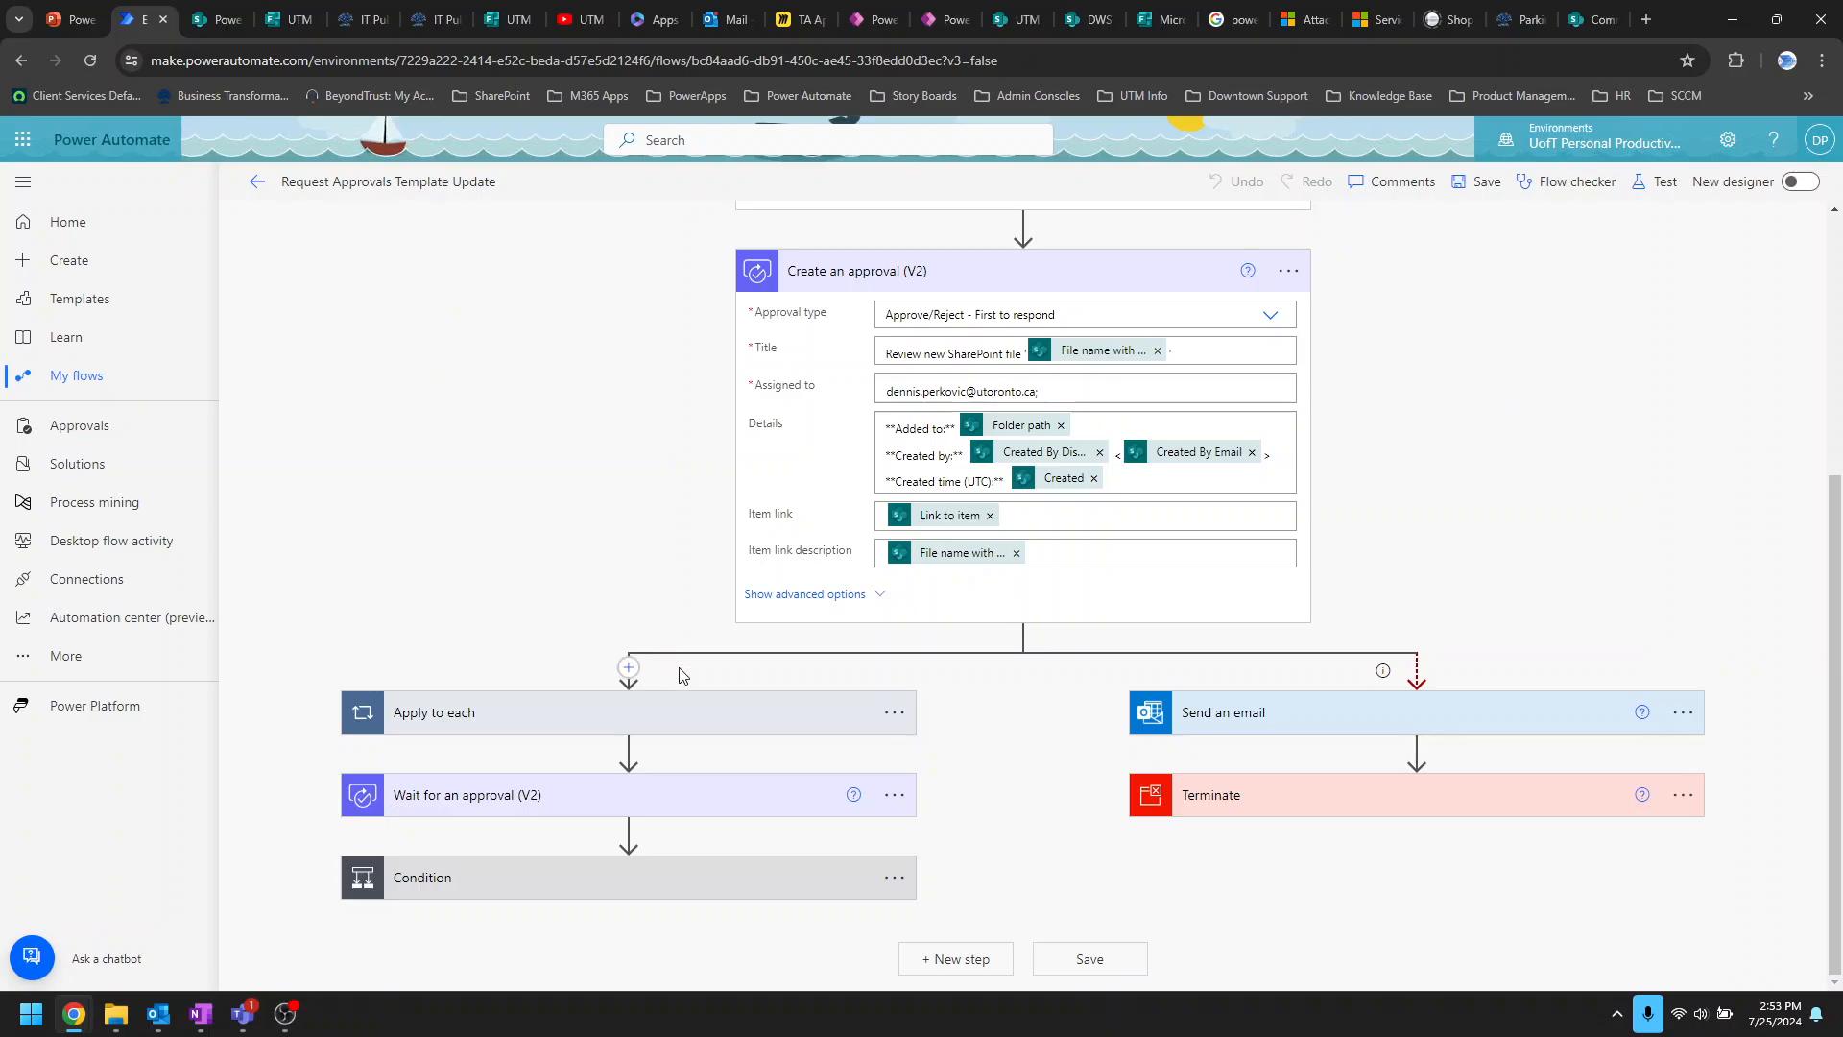
pyautogui.click(708, 713)
pyautogui.scroll(-2, 1015, 753)
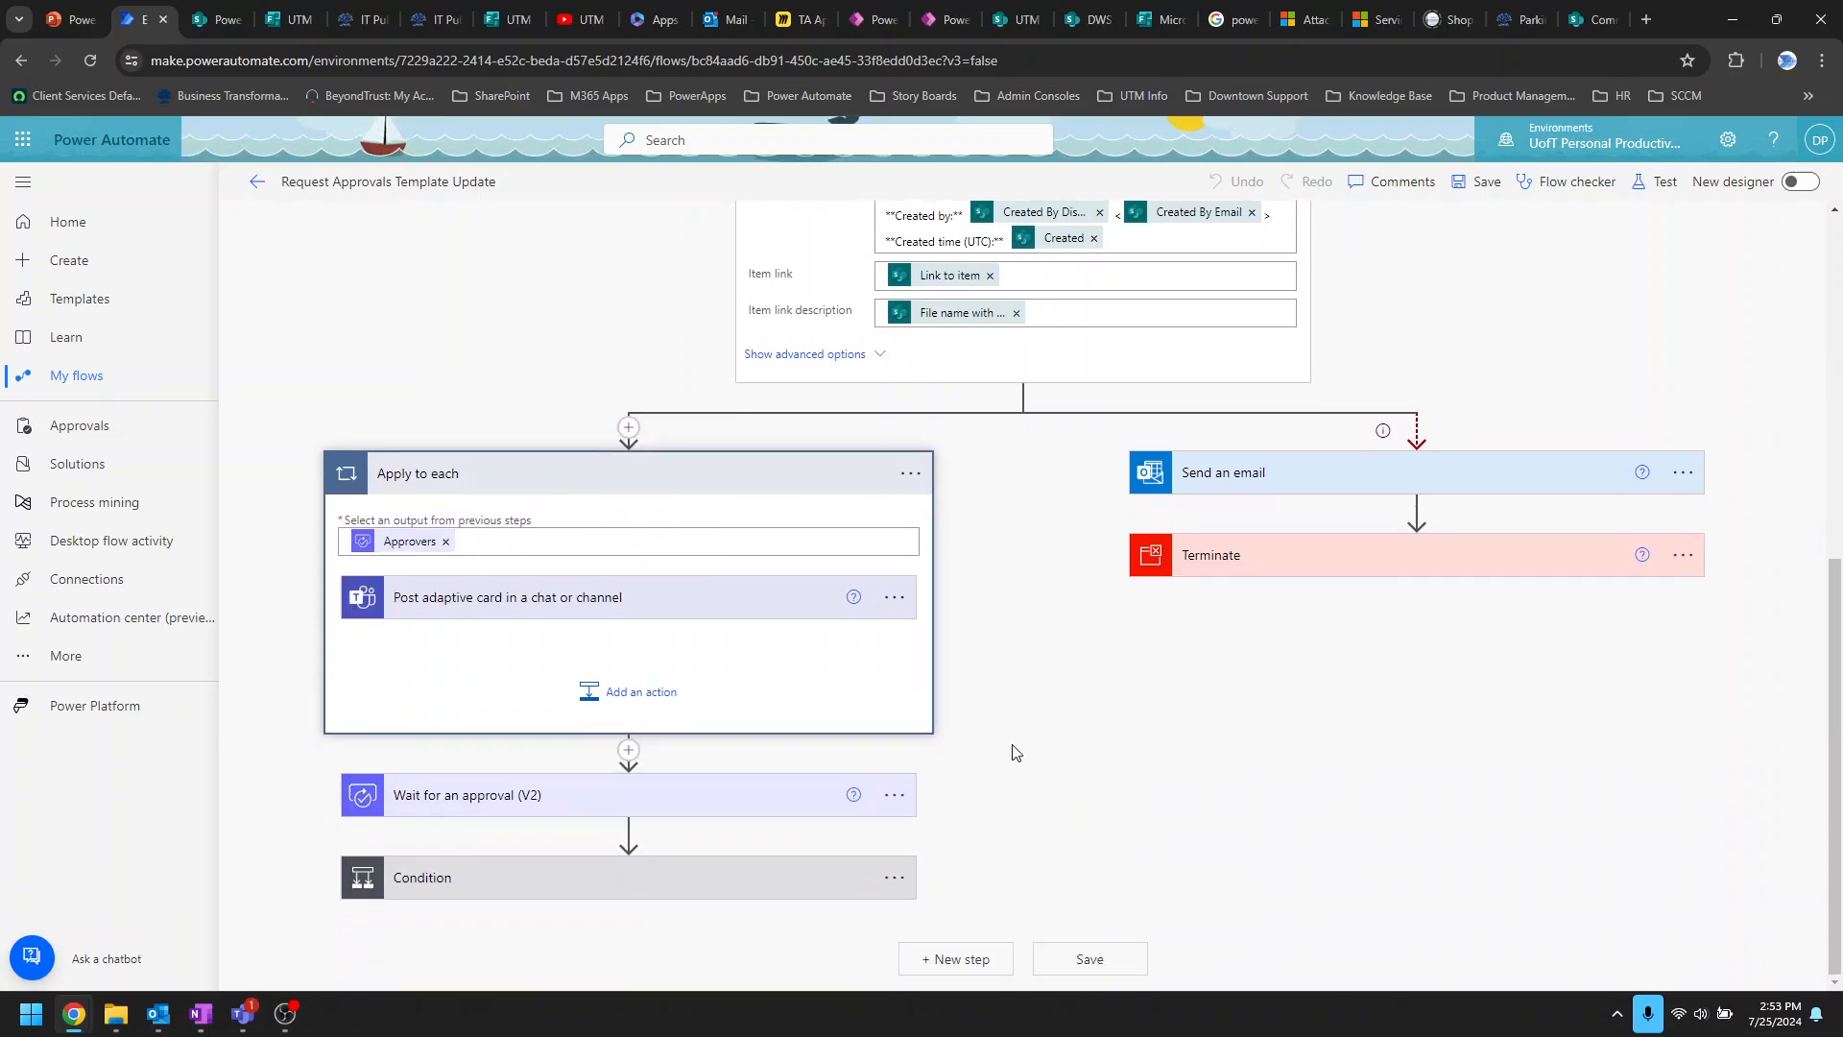
# Step: Expand the failure branch's Send an email step to review recipient, subject and body, then collapse it
pyautogui.scroll(2, 1470, 477)
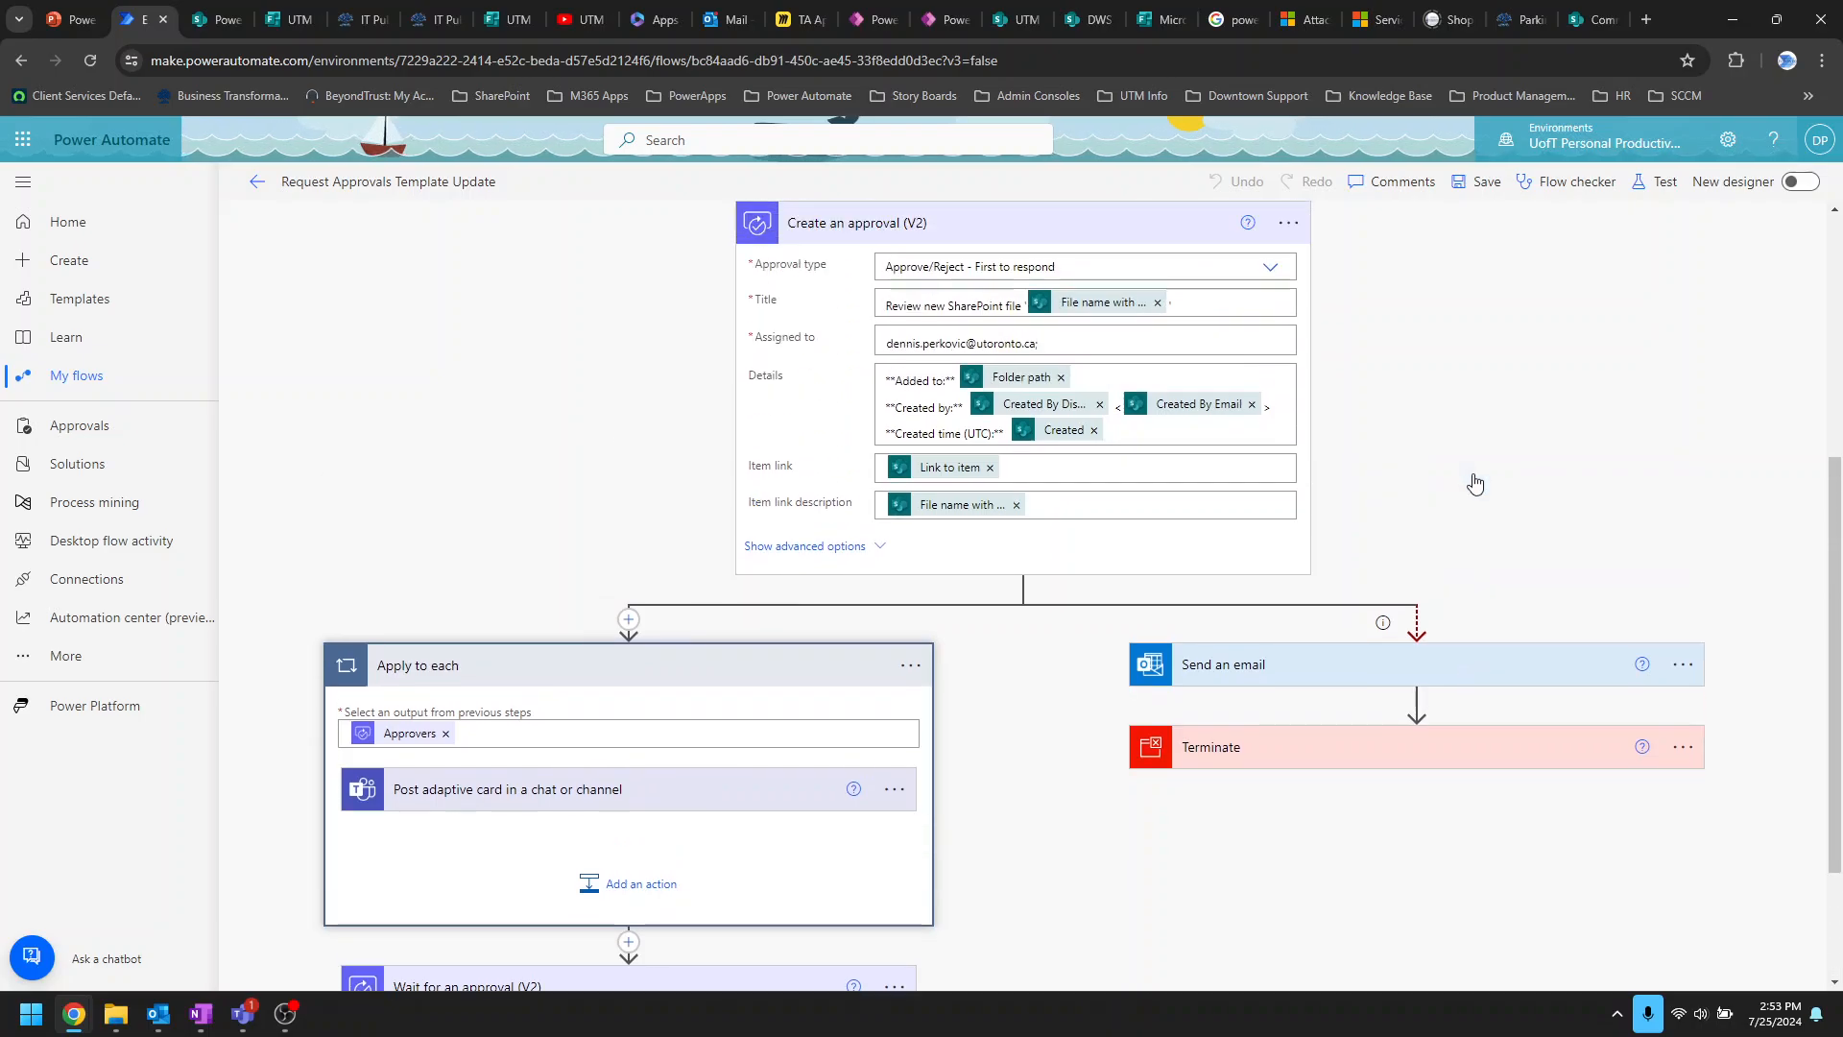
pyautogui.scroll(-2, 1473, 481)
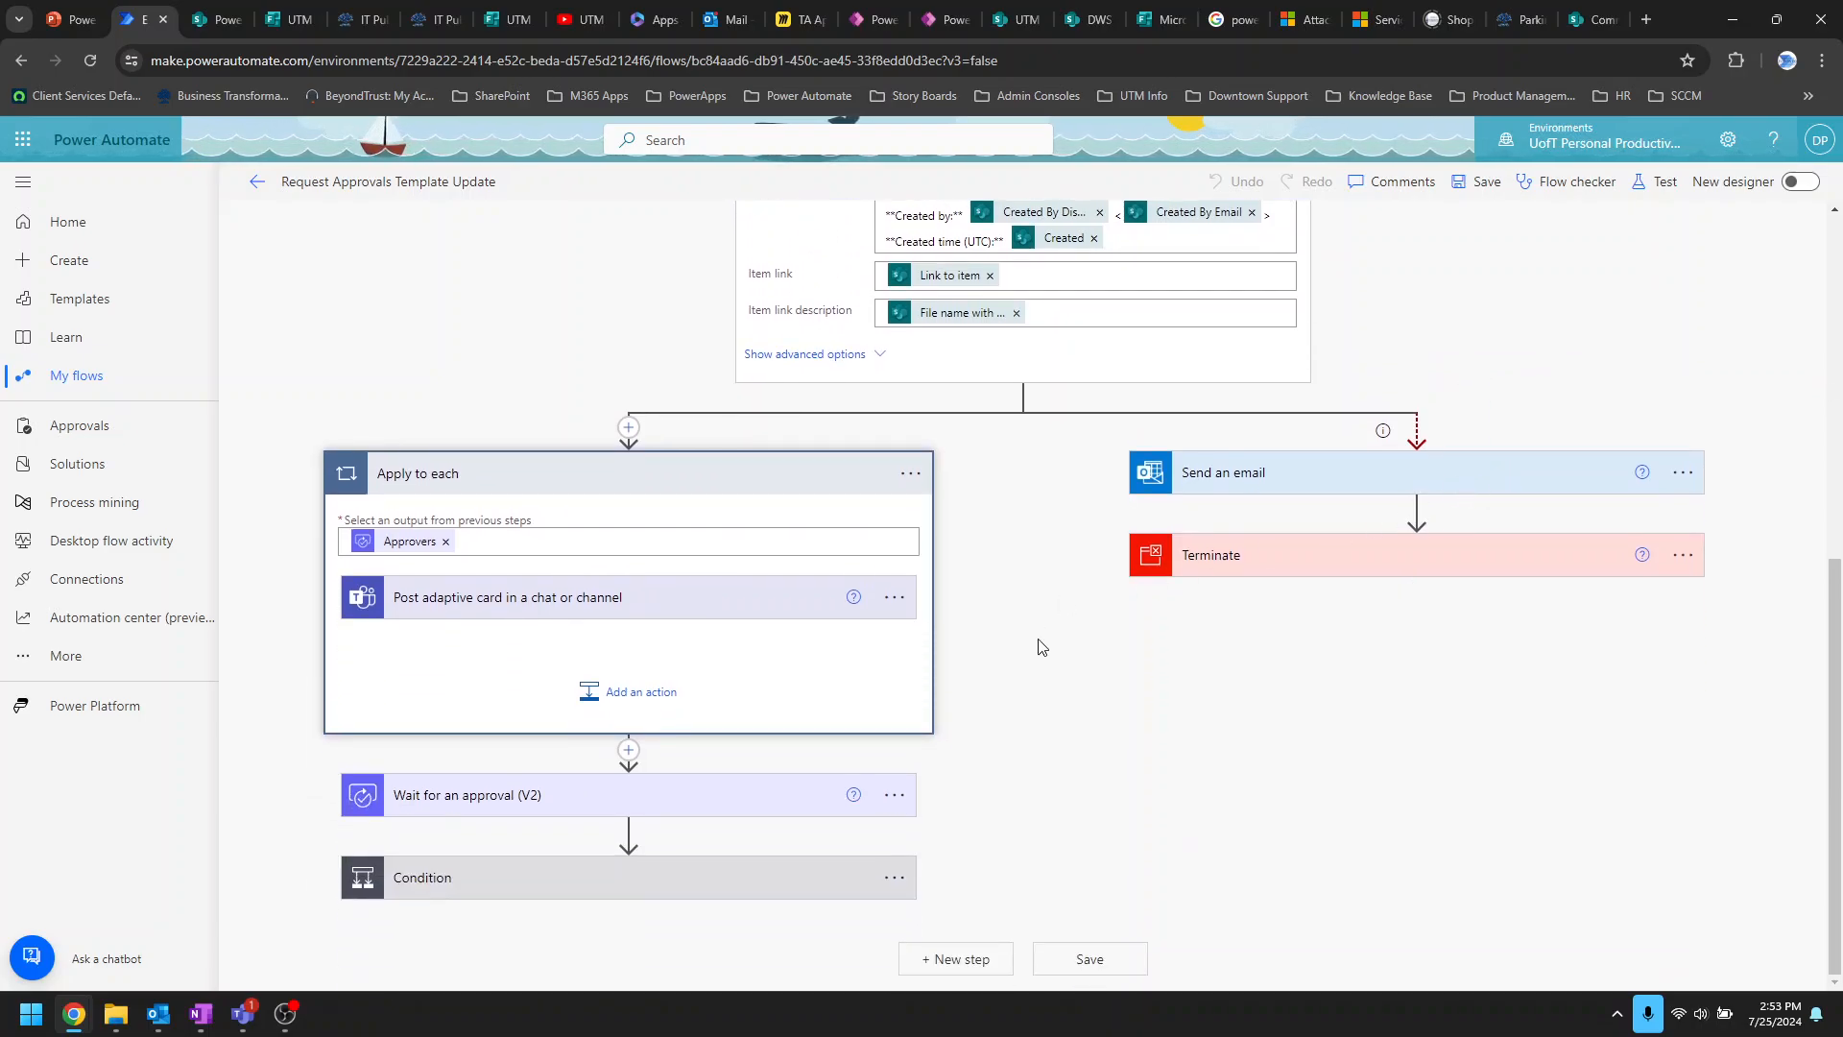
pyautogui.scroll(5, 1042, 645)
pyautogui.scroll(-3, 1046, 747)
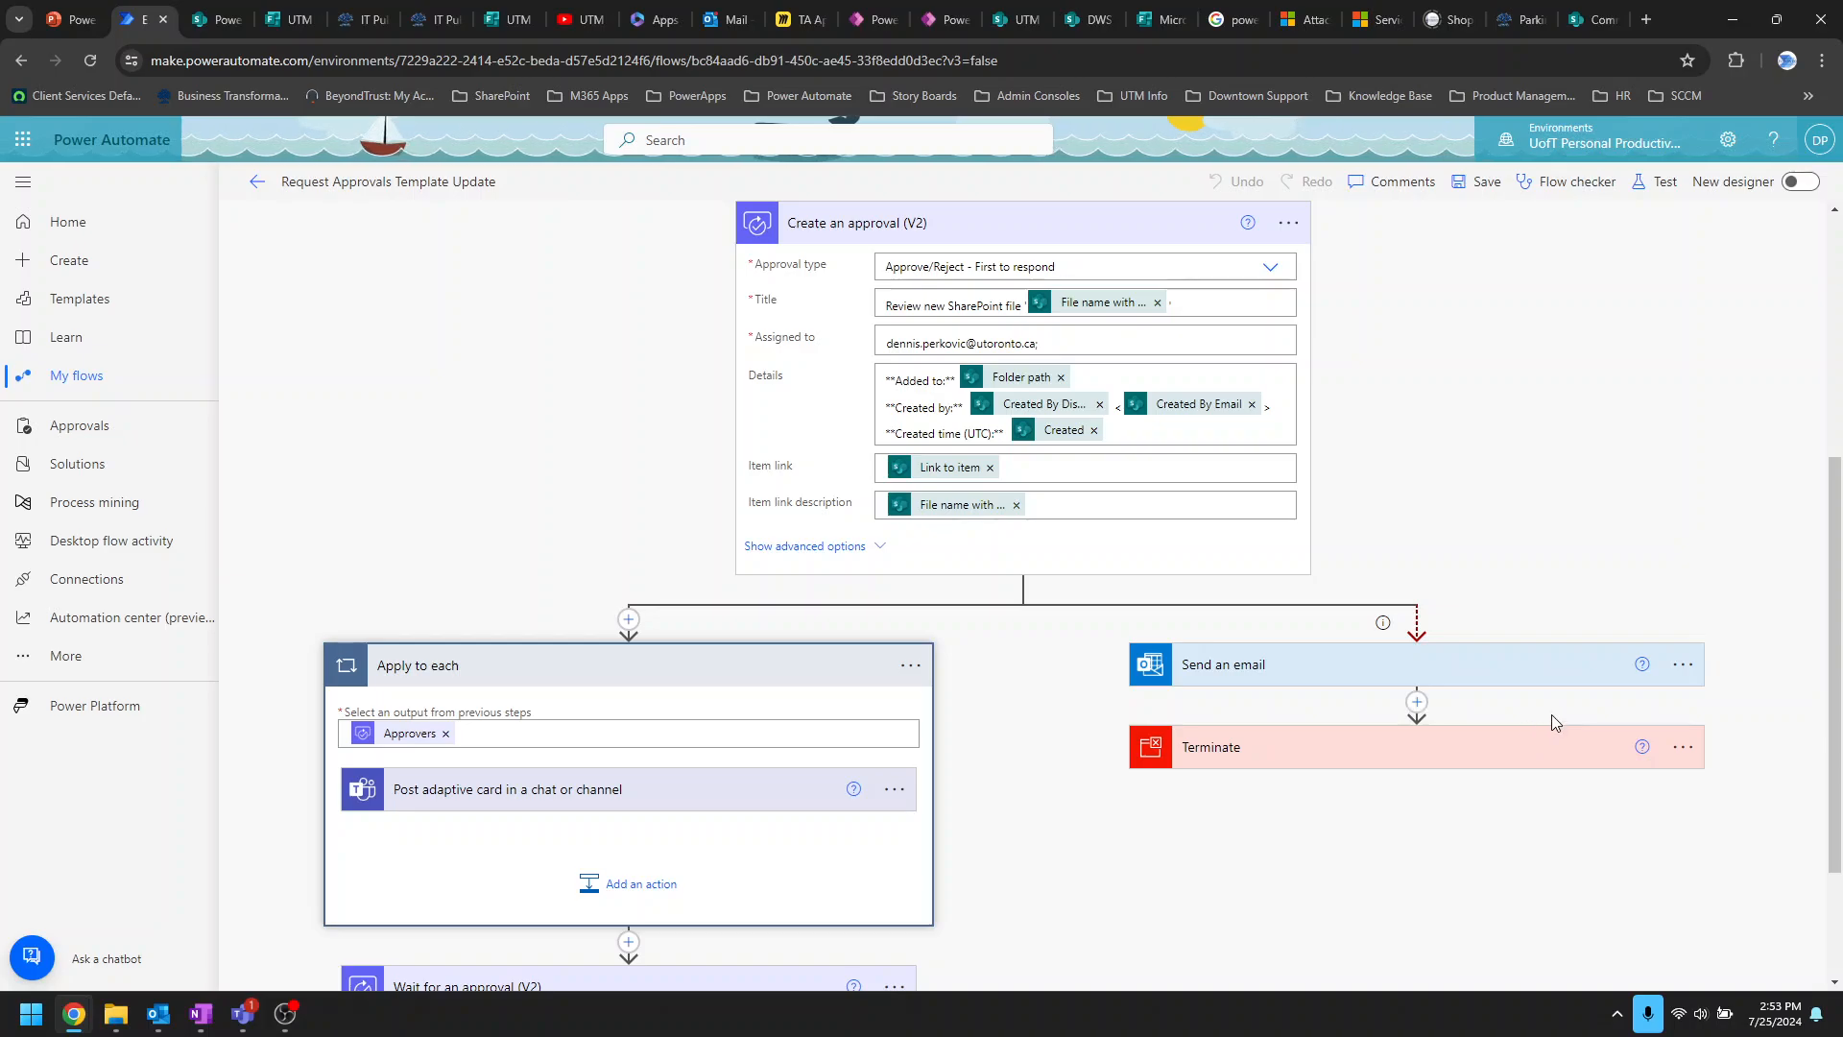
pyautogui.click(1554, 685)
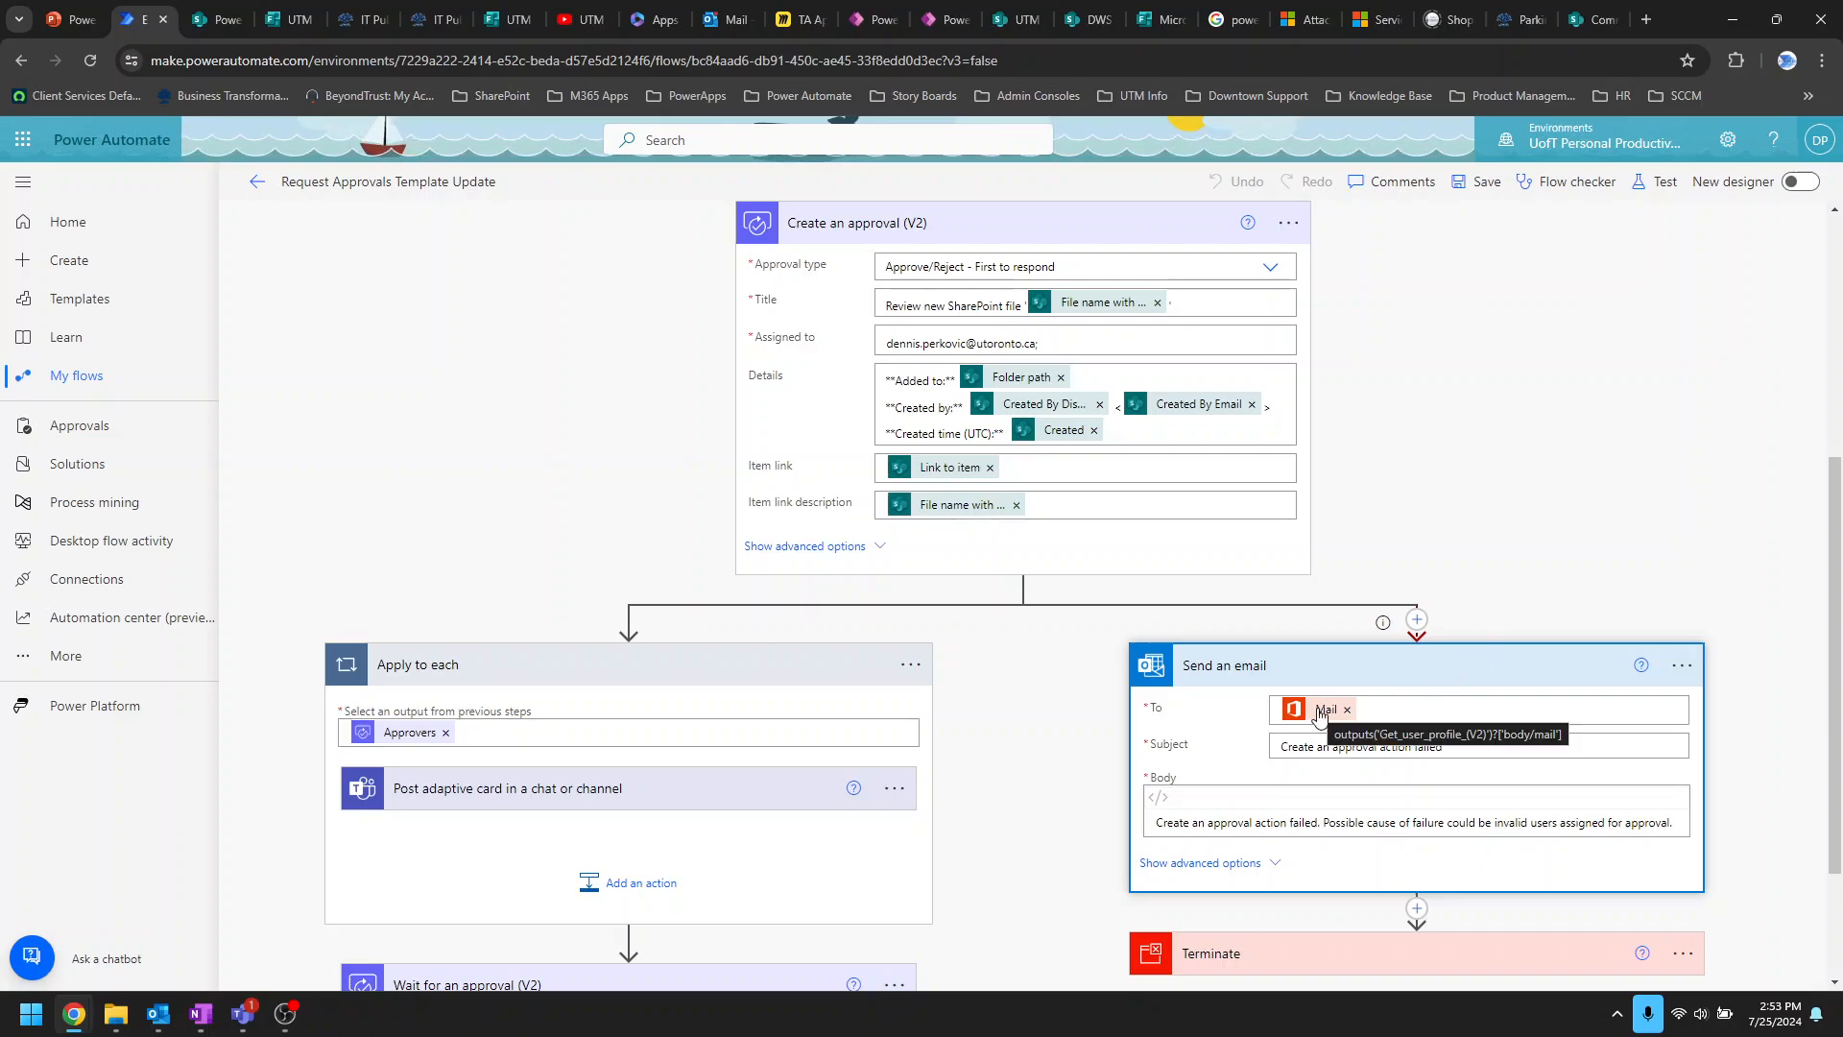
pyautogui.click(1518, 672)
pyautogui.scroll(-2, 1559, 720)
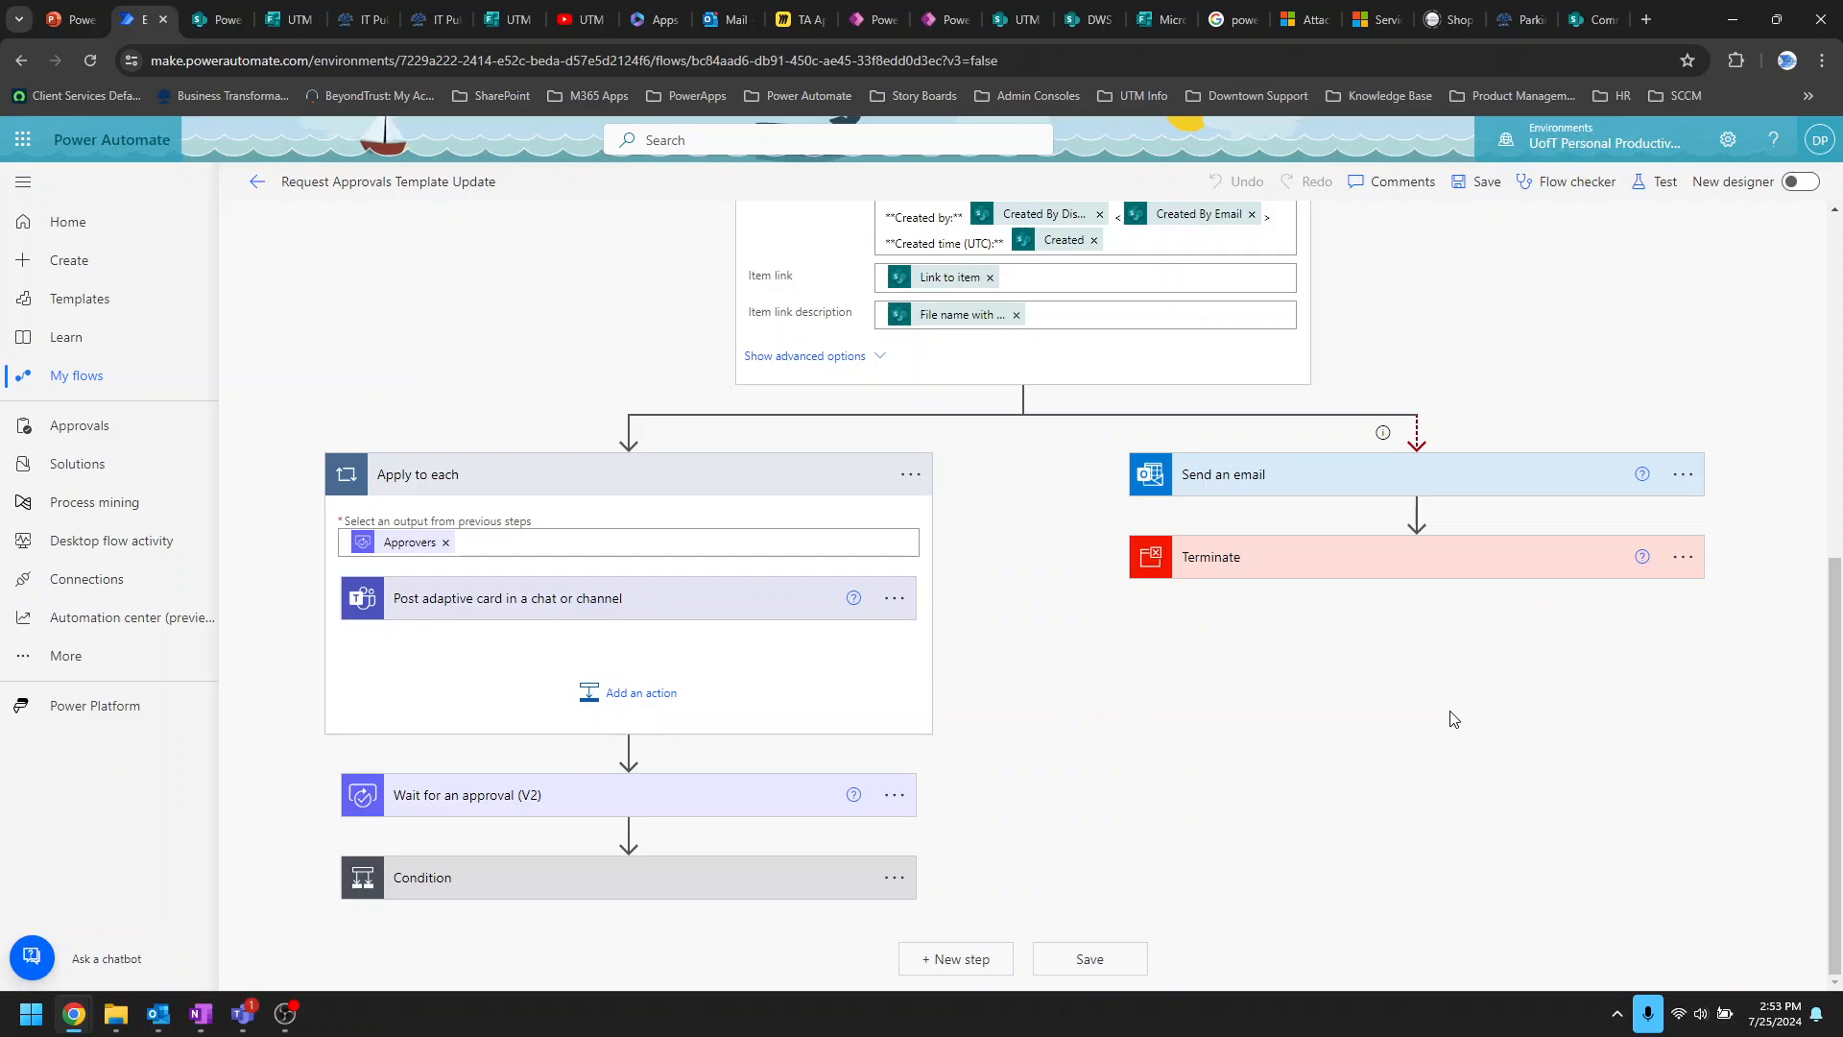
pyautogui.scroll(2, 1051, 630)
pyautogui.scroll(1, 1051, 631)
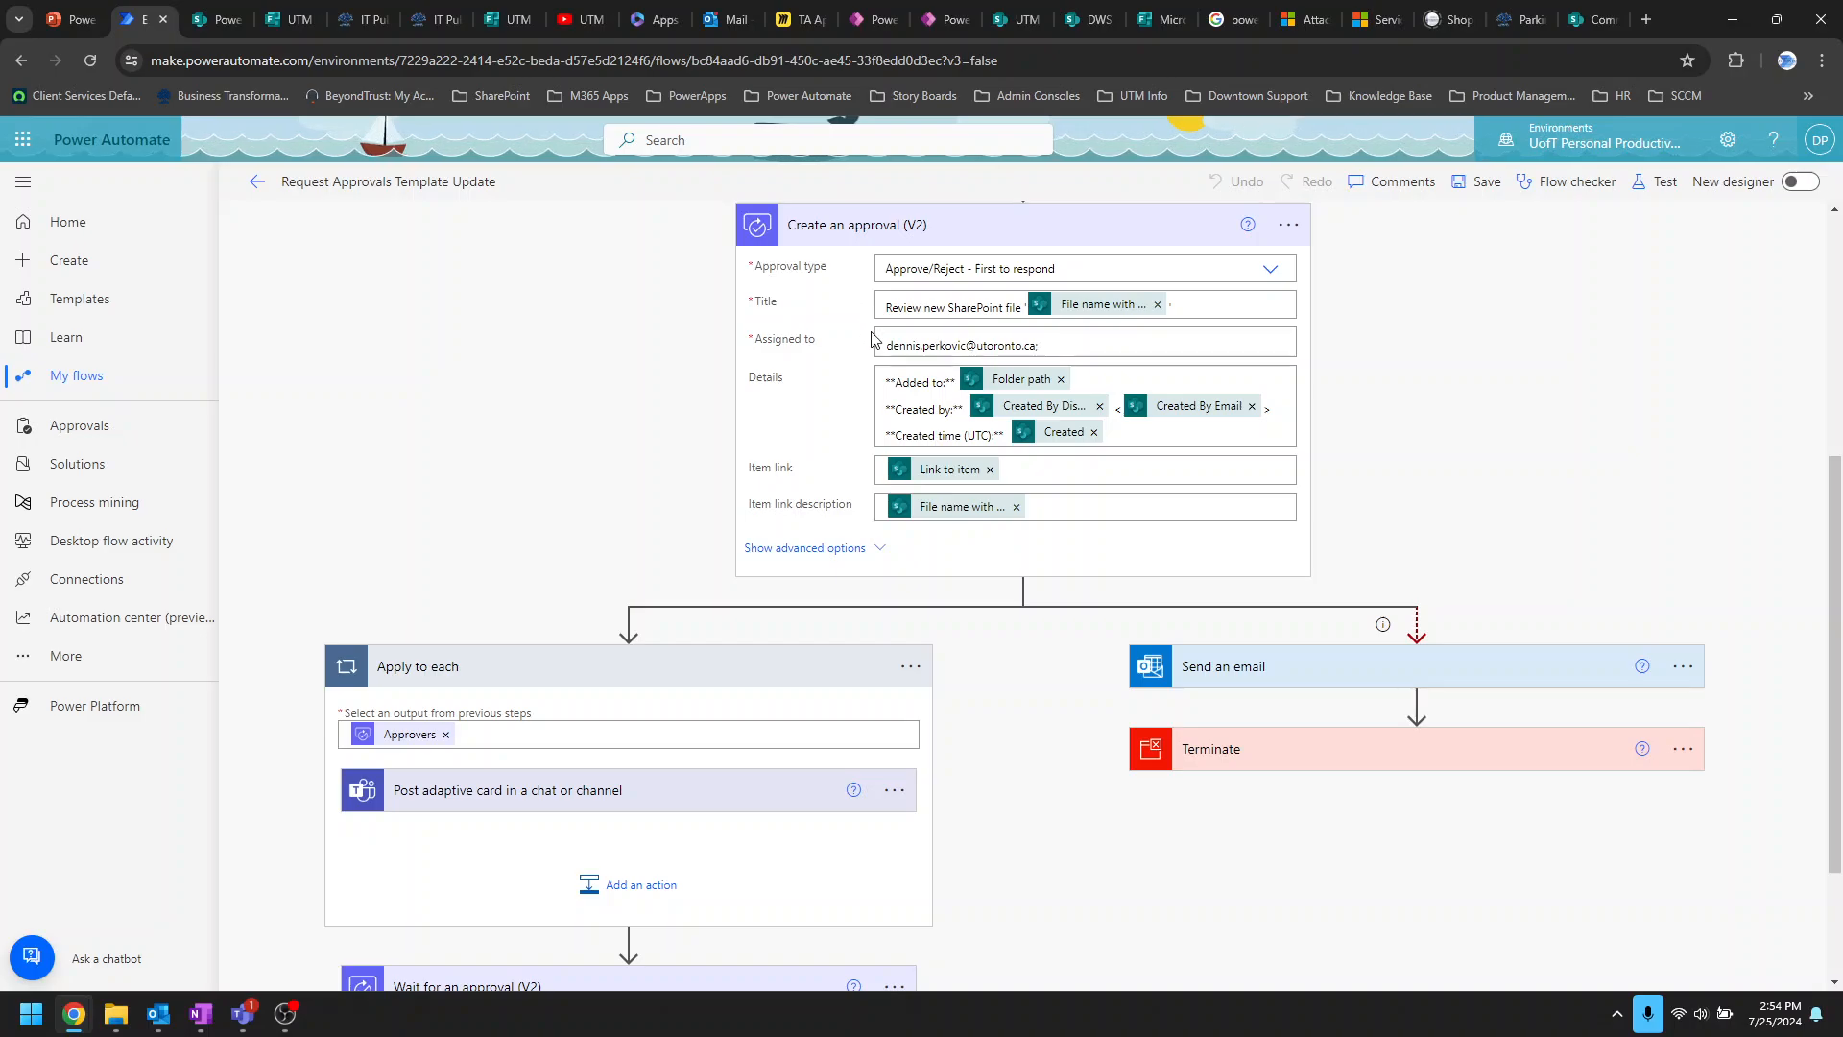
# Step: Expand the Post adaptive card step and check its Post in option, keeping Chat with Flow bot
pyautogui.click(744, 802)
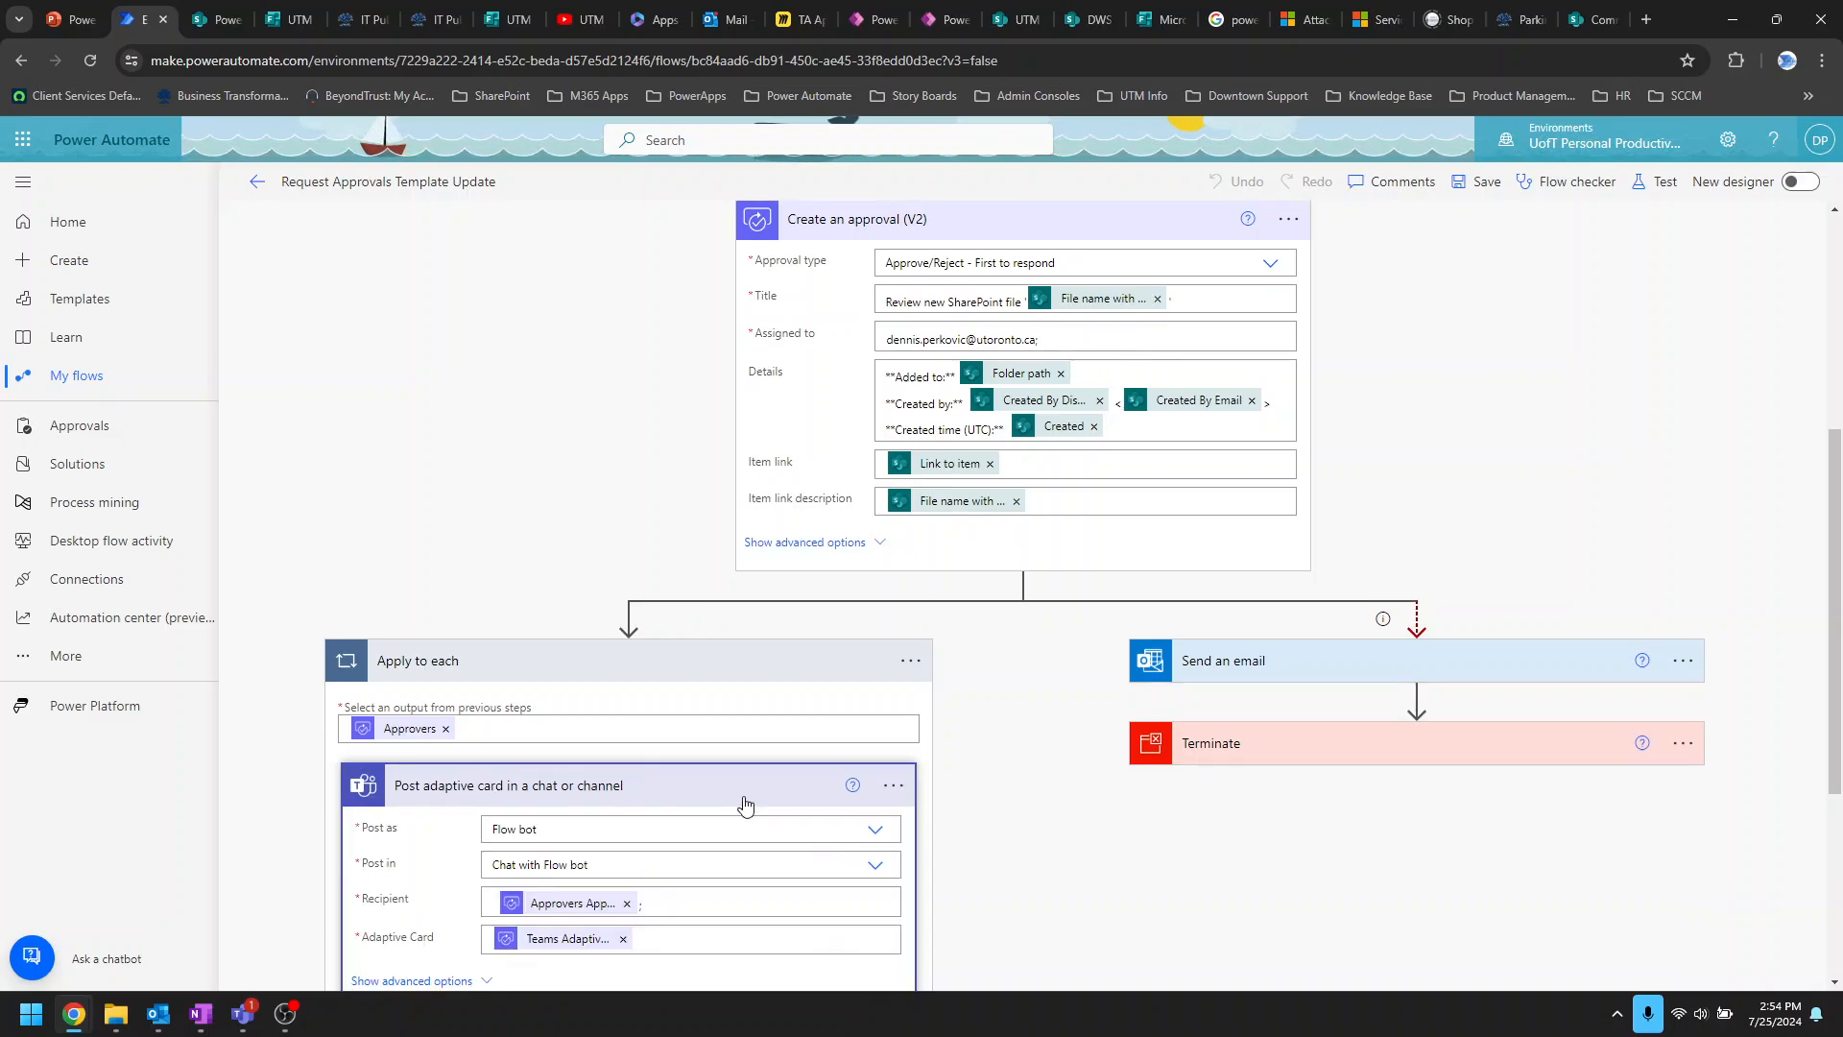
pyautogui.scroll(-4, 711, 797)
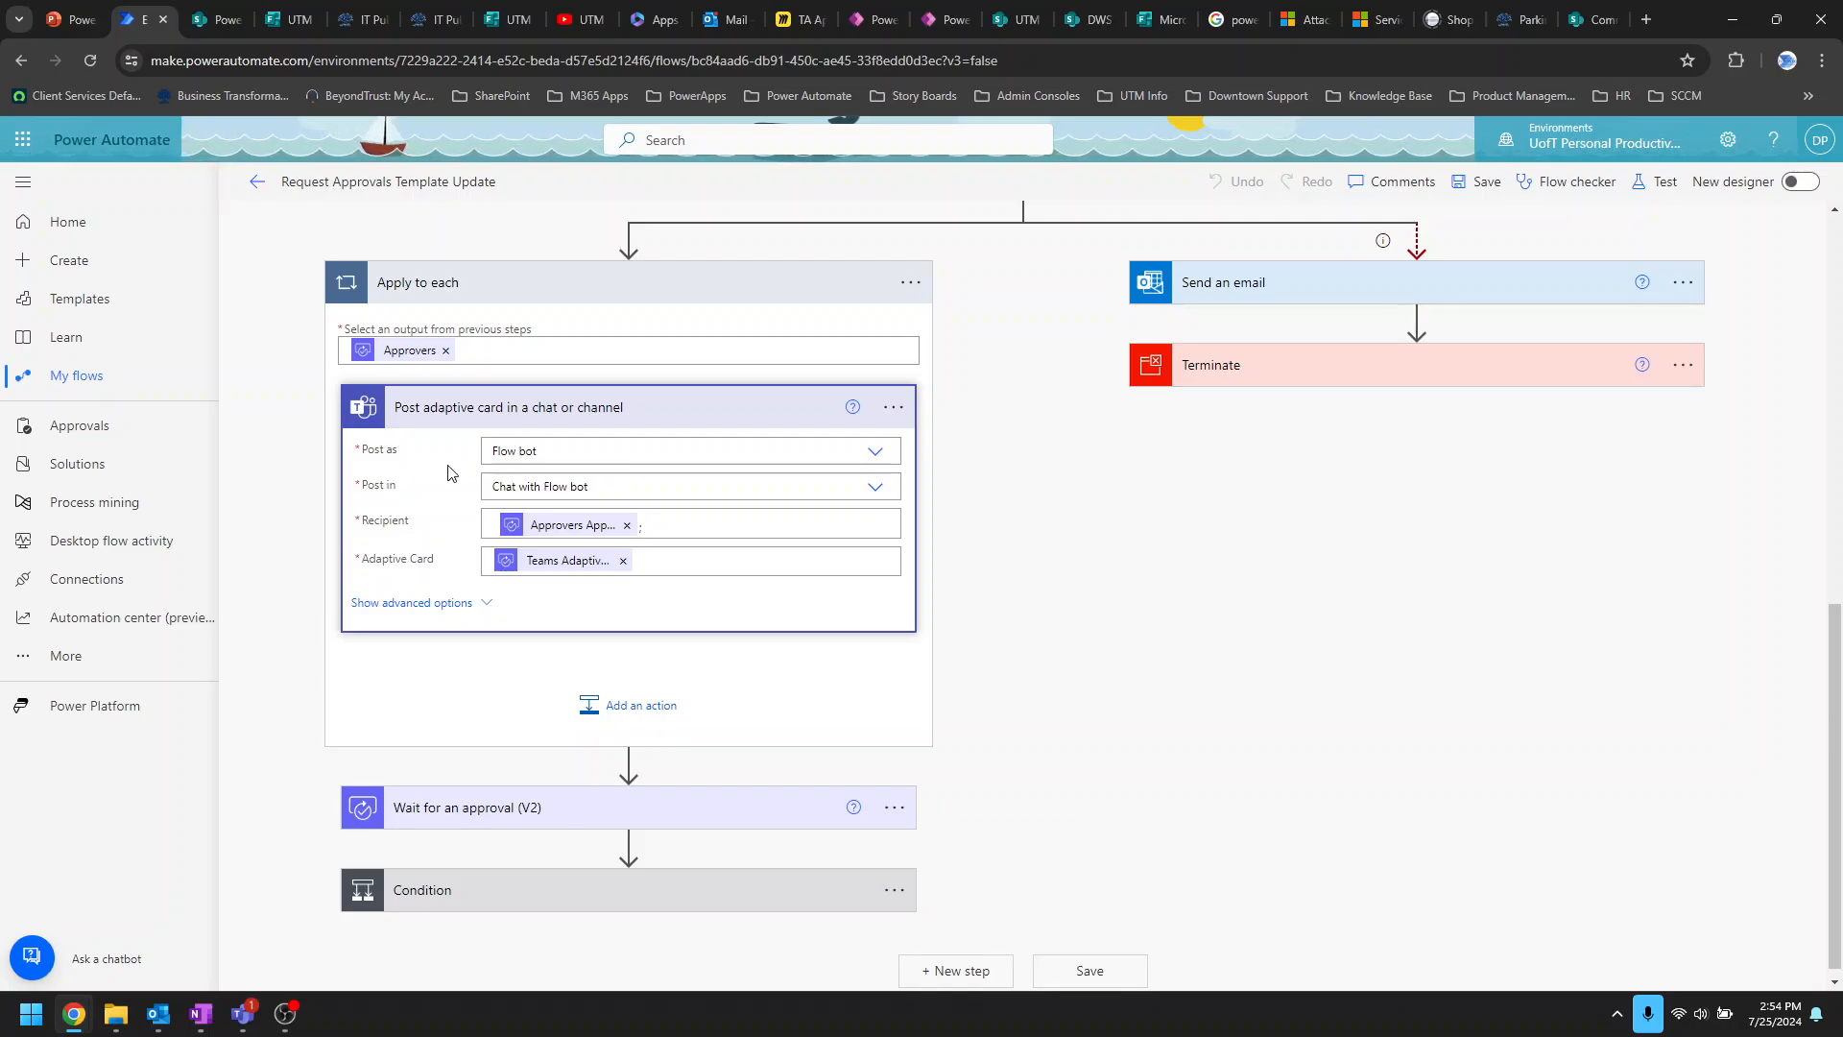
pyautogui.click(243, 1012)
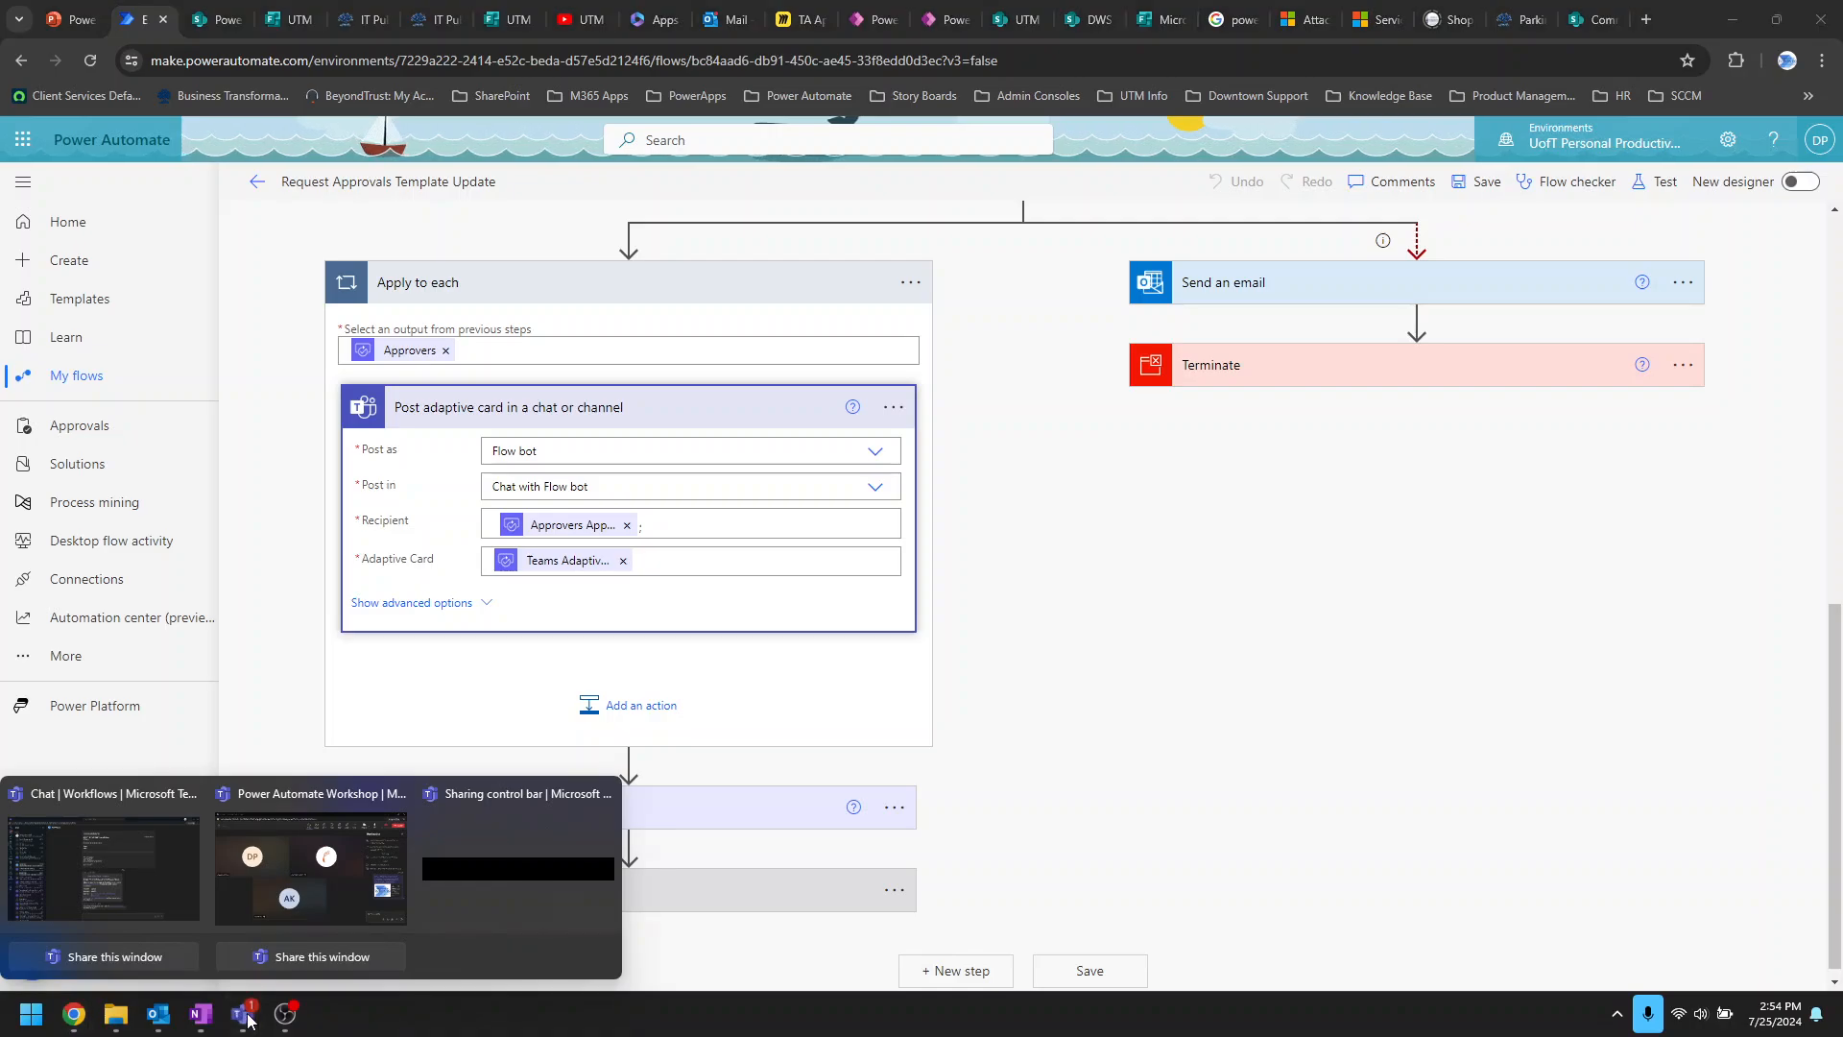
pyautogui.click(135, 869)
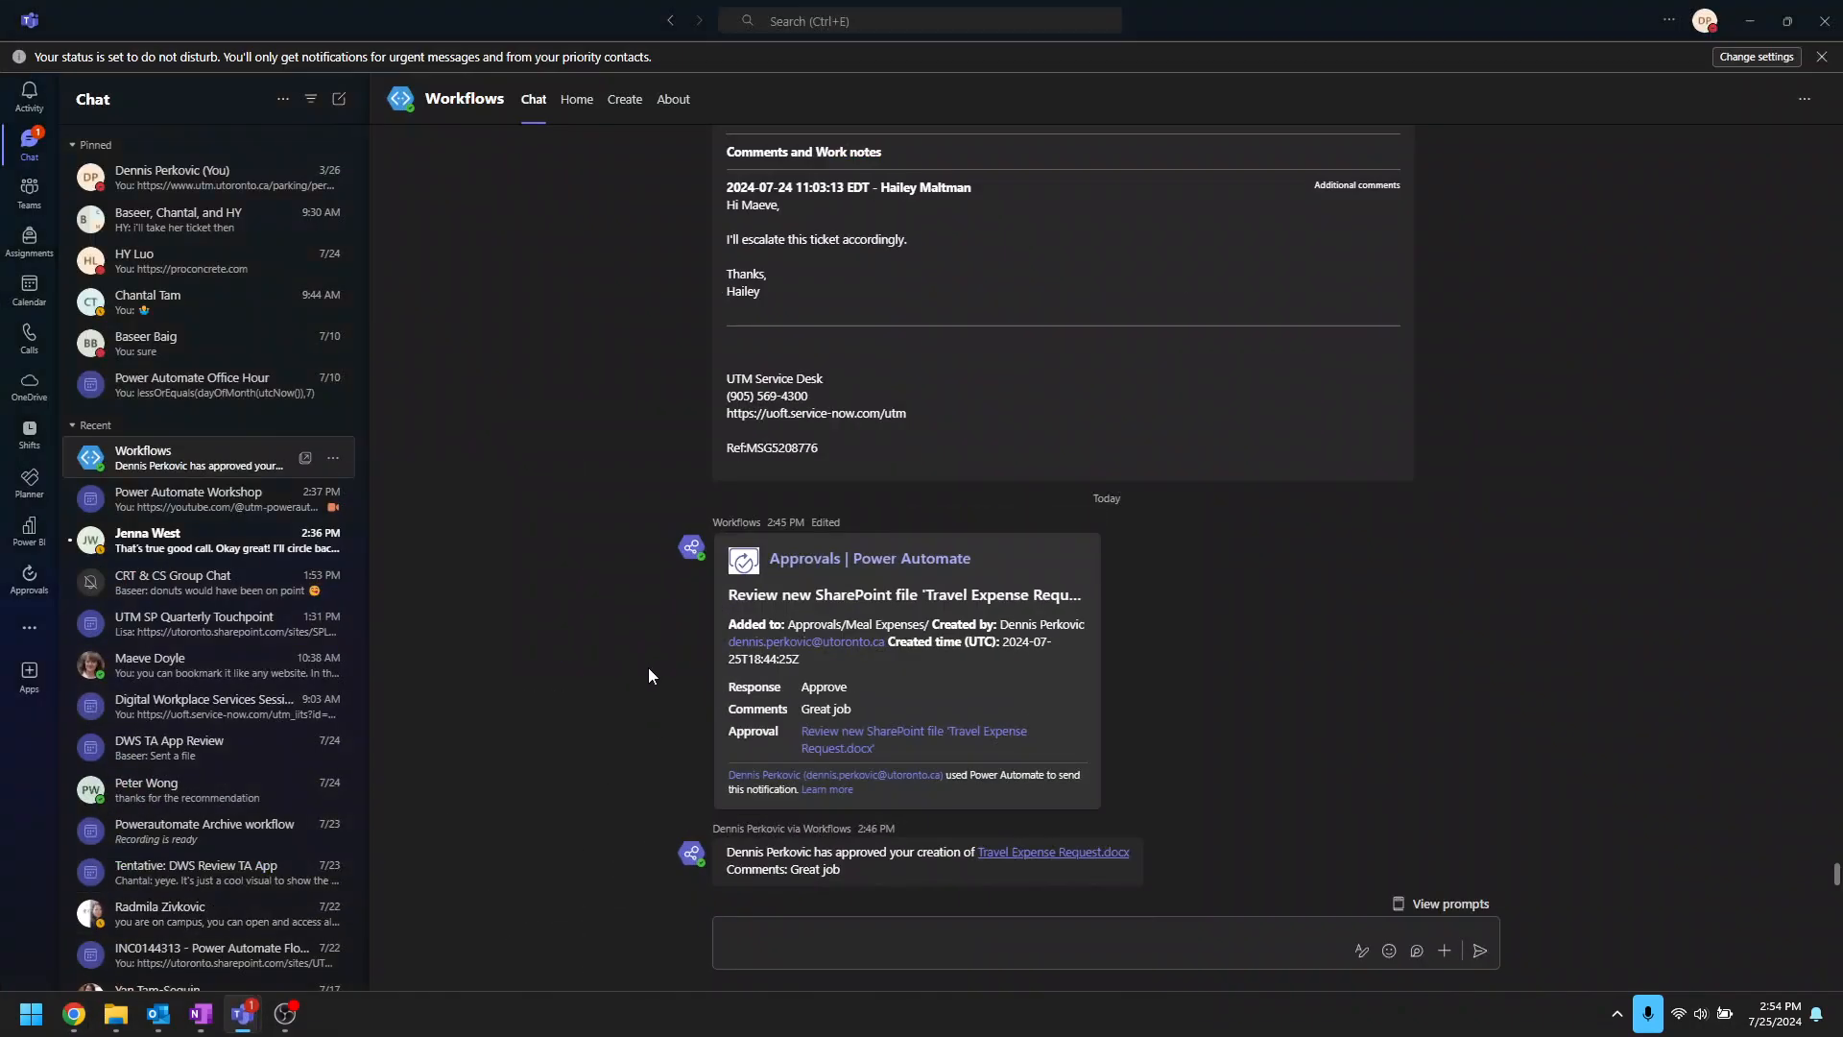
pyautogui.click(1750, 20)
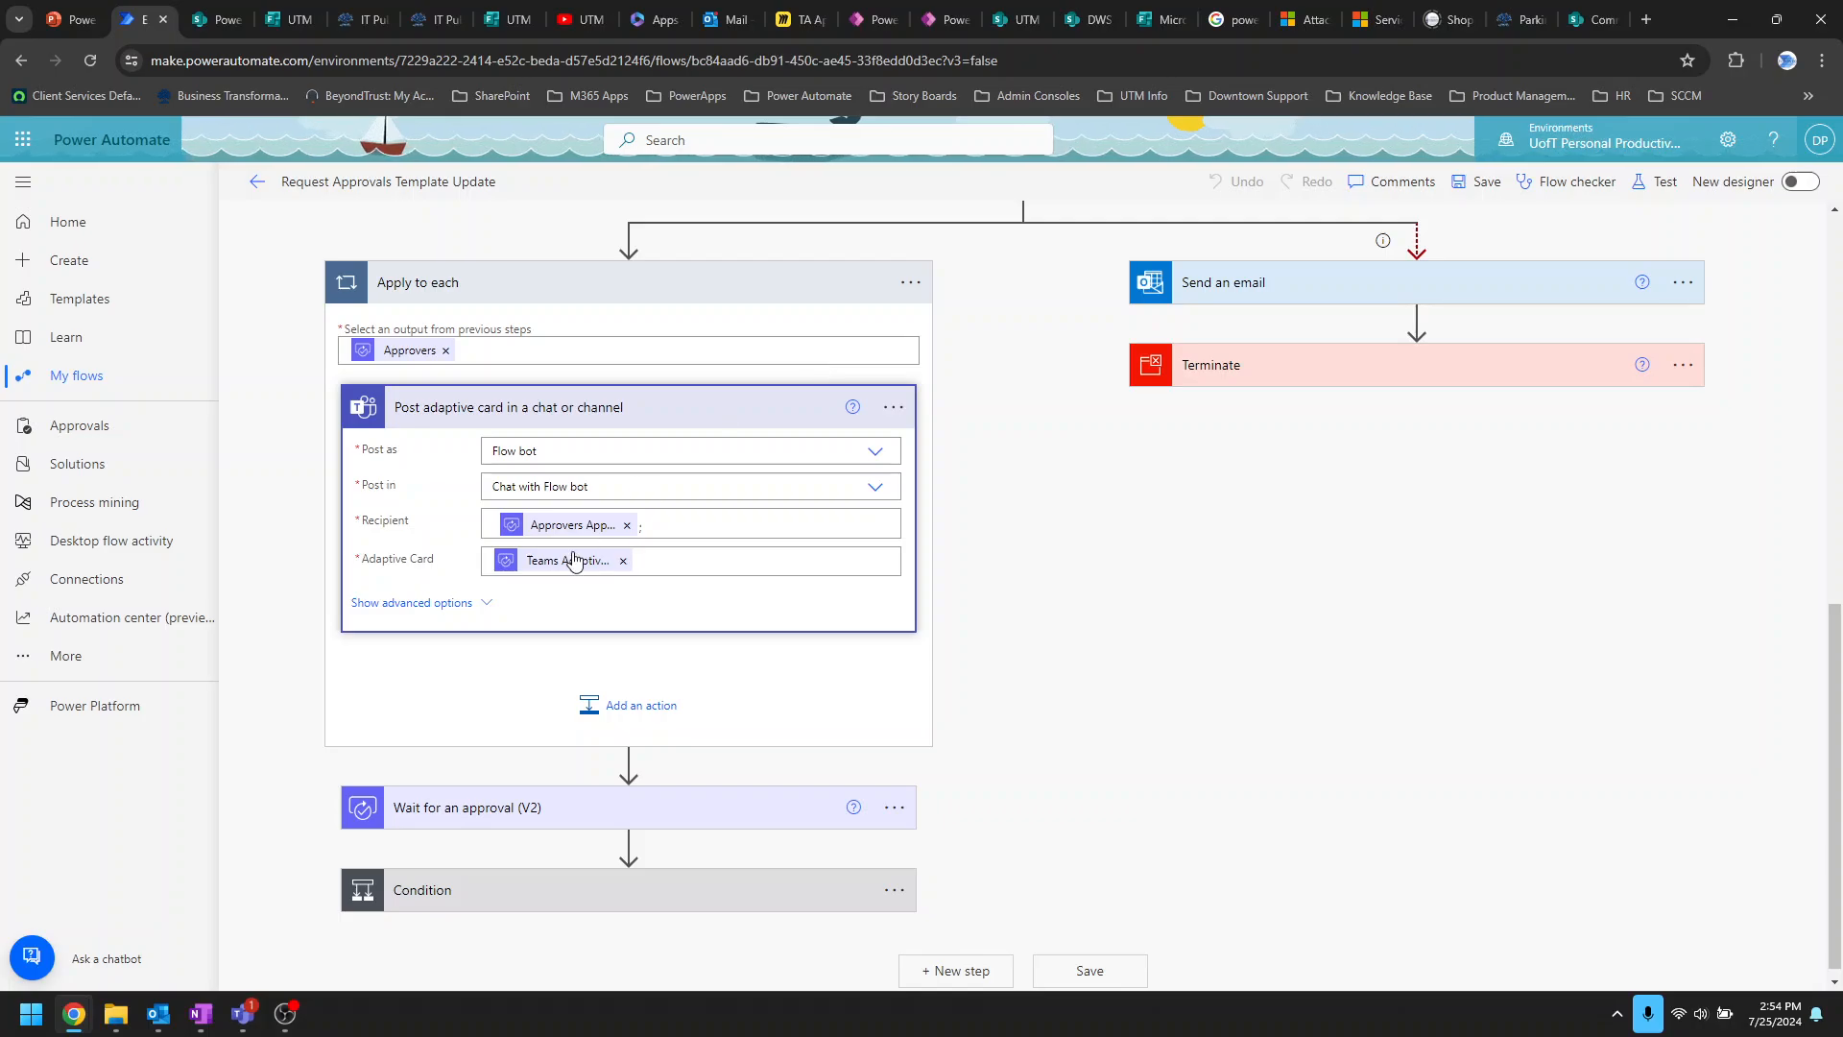
pyautogui.click(876, 489)
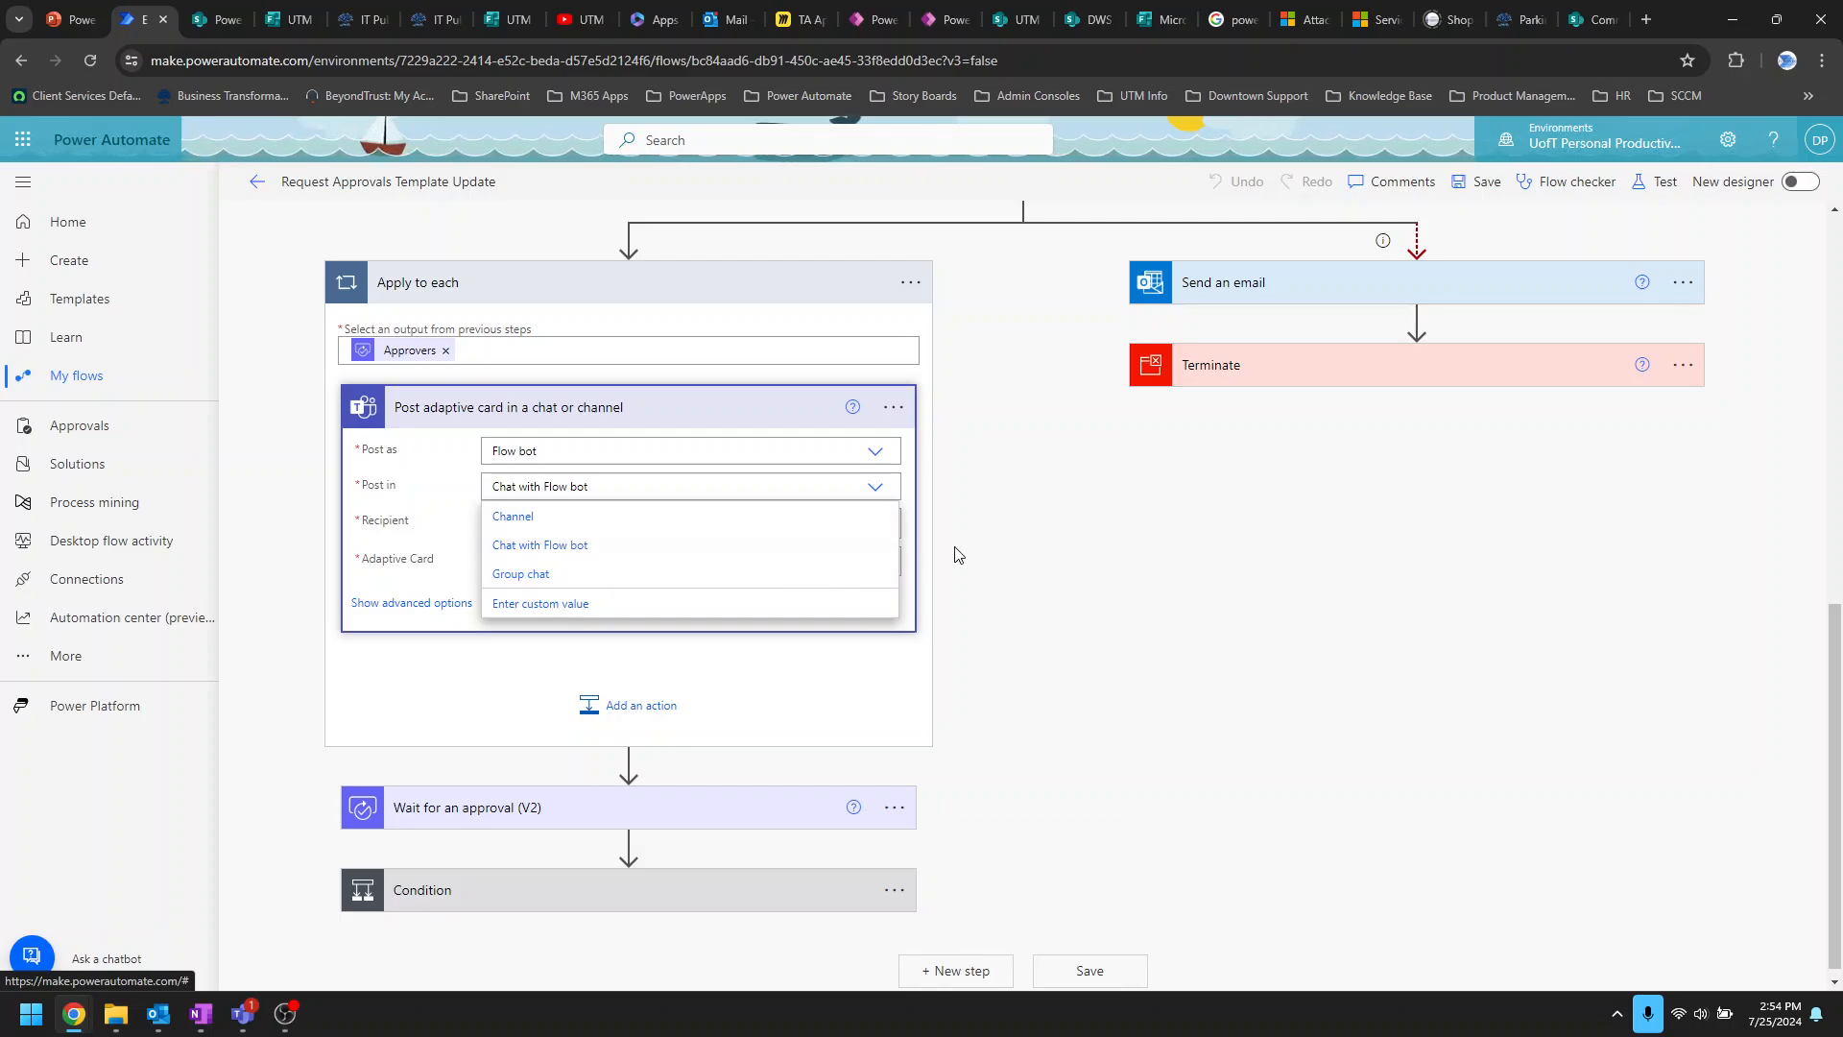
pyautogui.click(1017, 549)
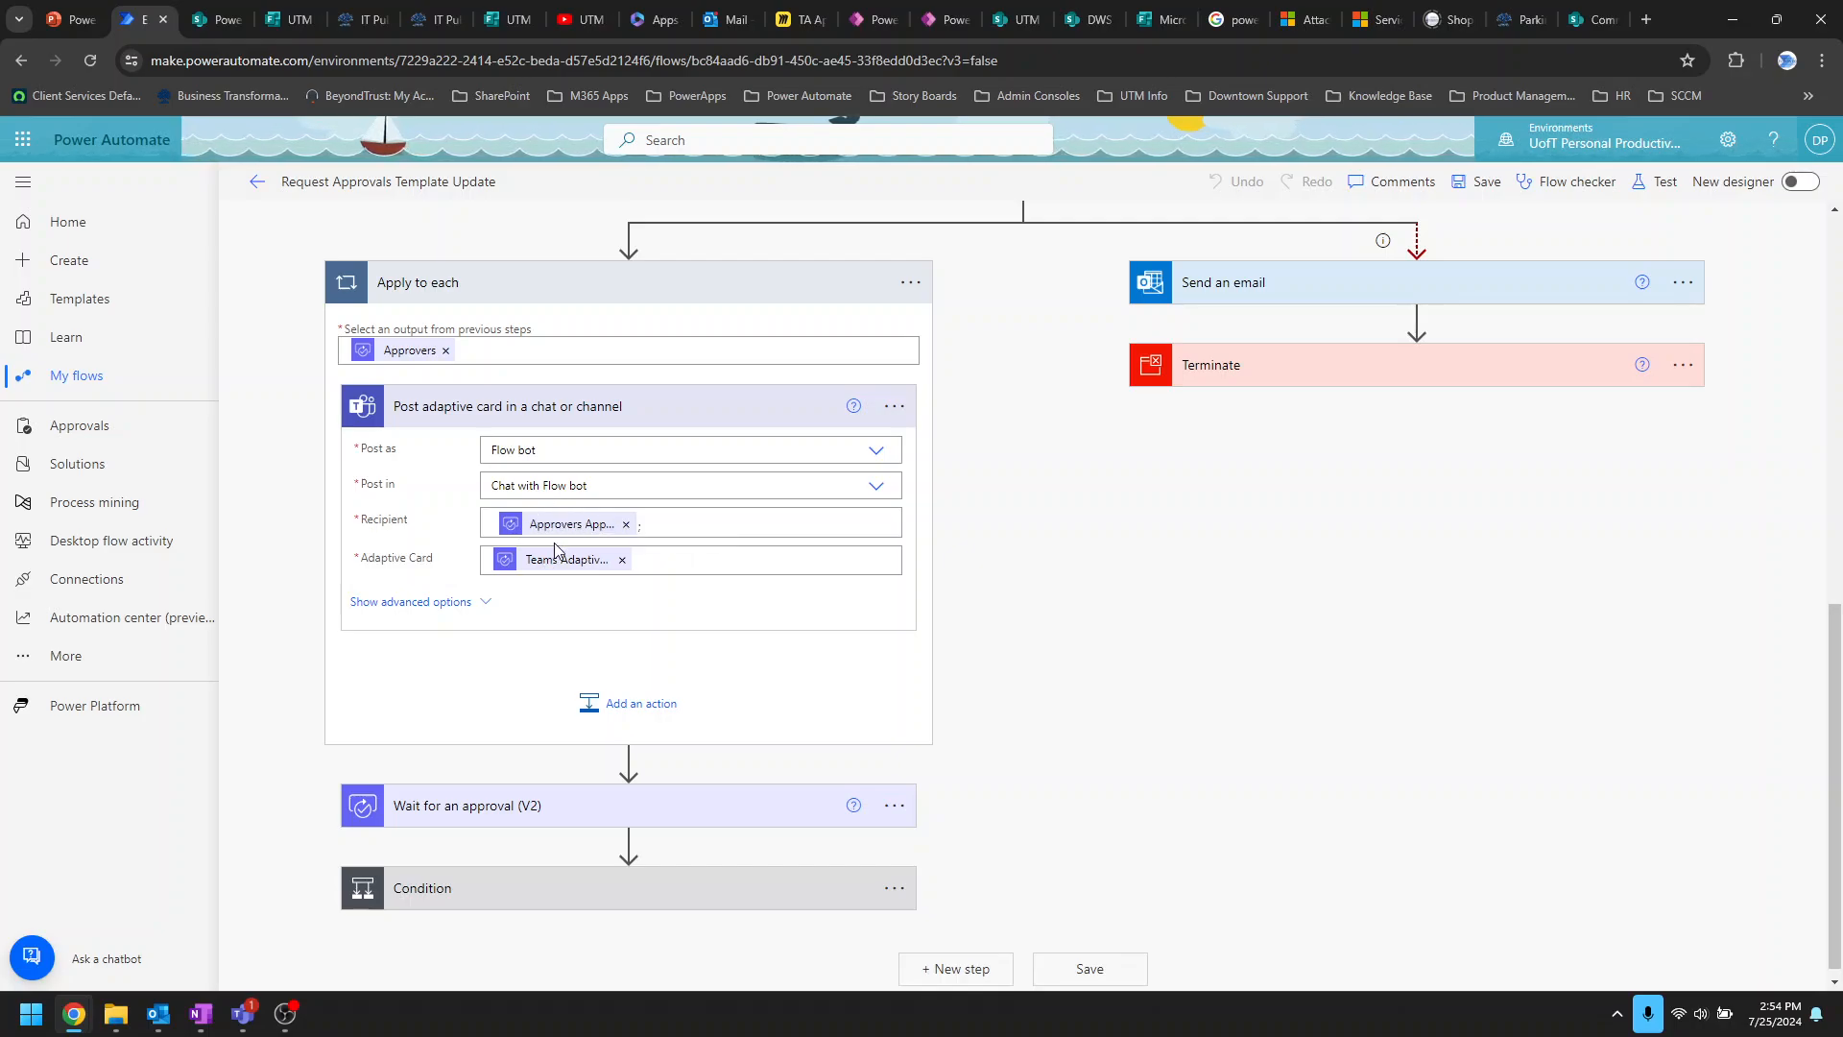
# Step: Expand Wait for an approval (V2) and the Condition testing Outcome is equal to Approve
pyautogui.scroll(-1, 994, 699)
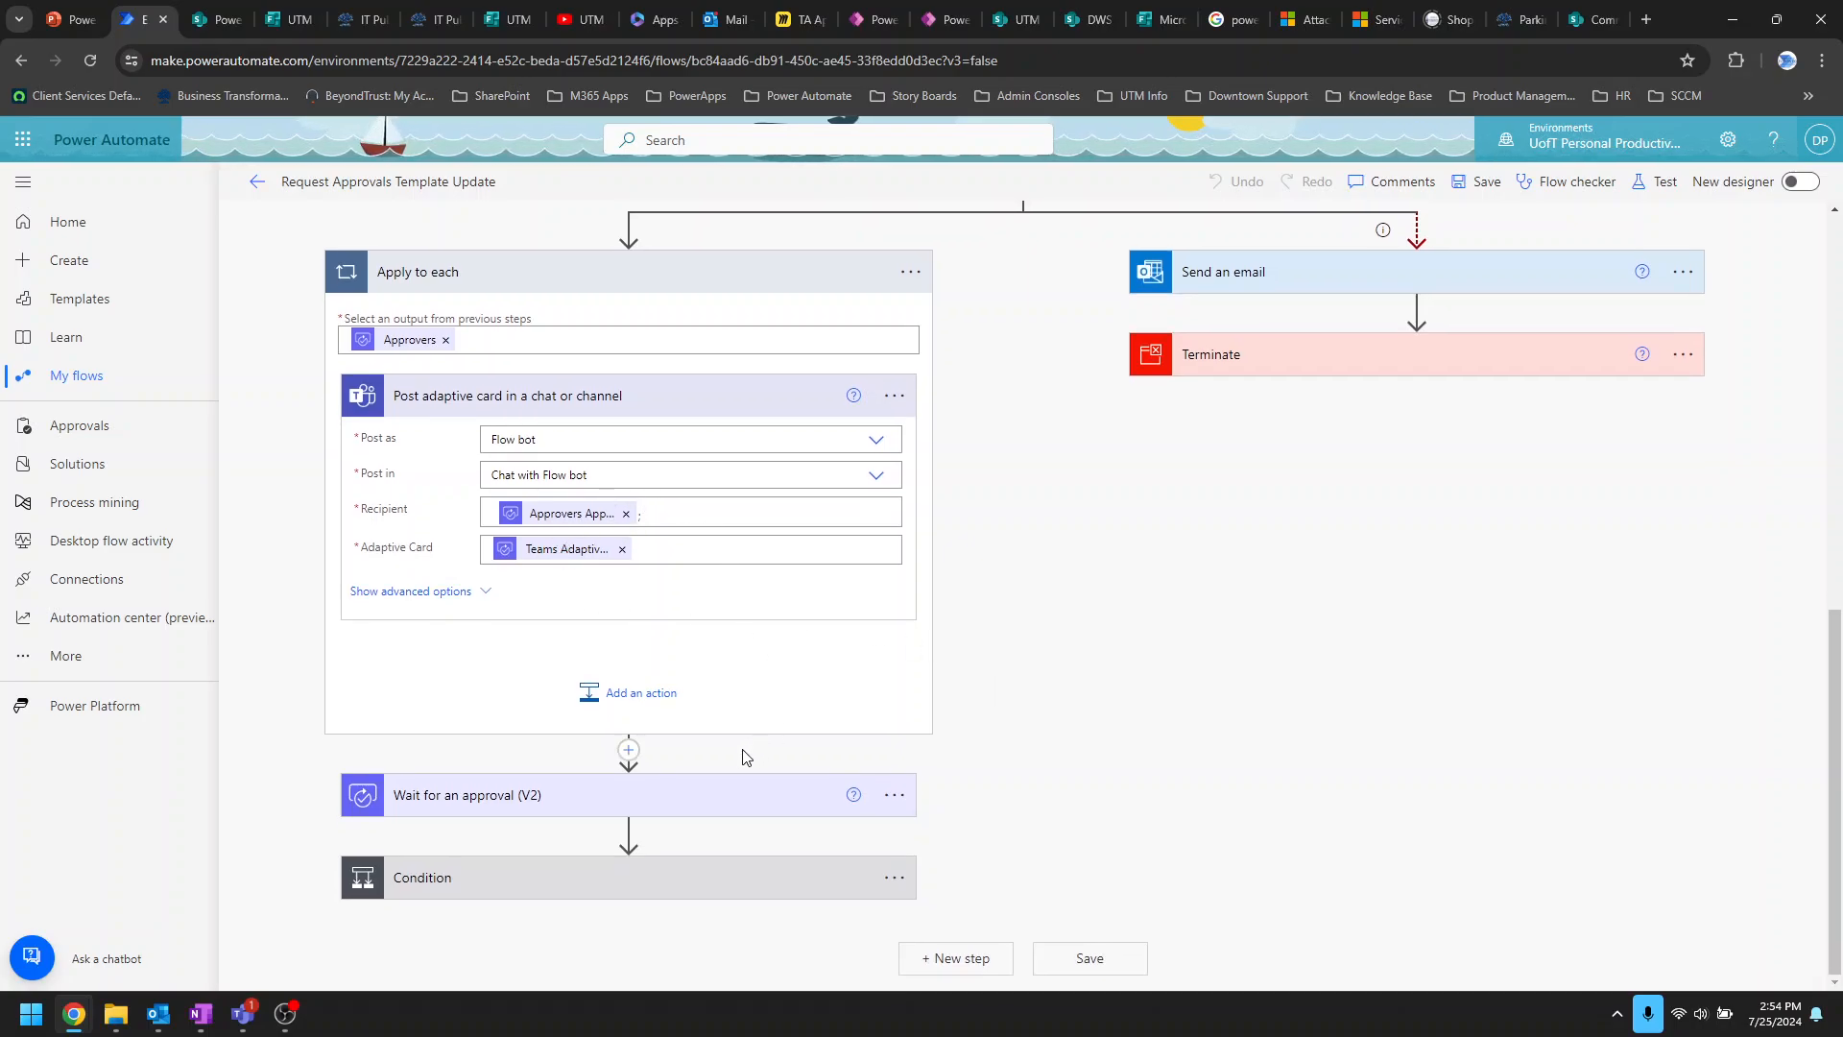
pyautogui.click(711, 787)
pyautogui.scroll(-1, 1074, 785)
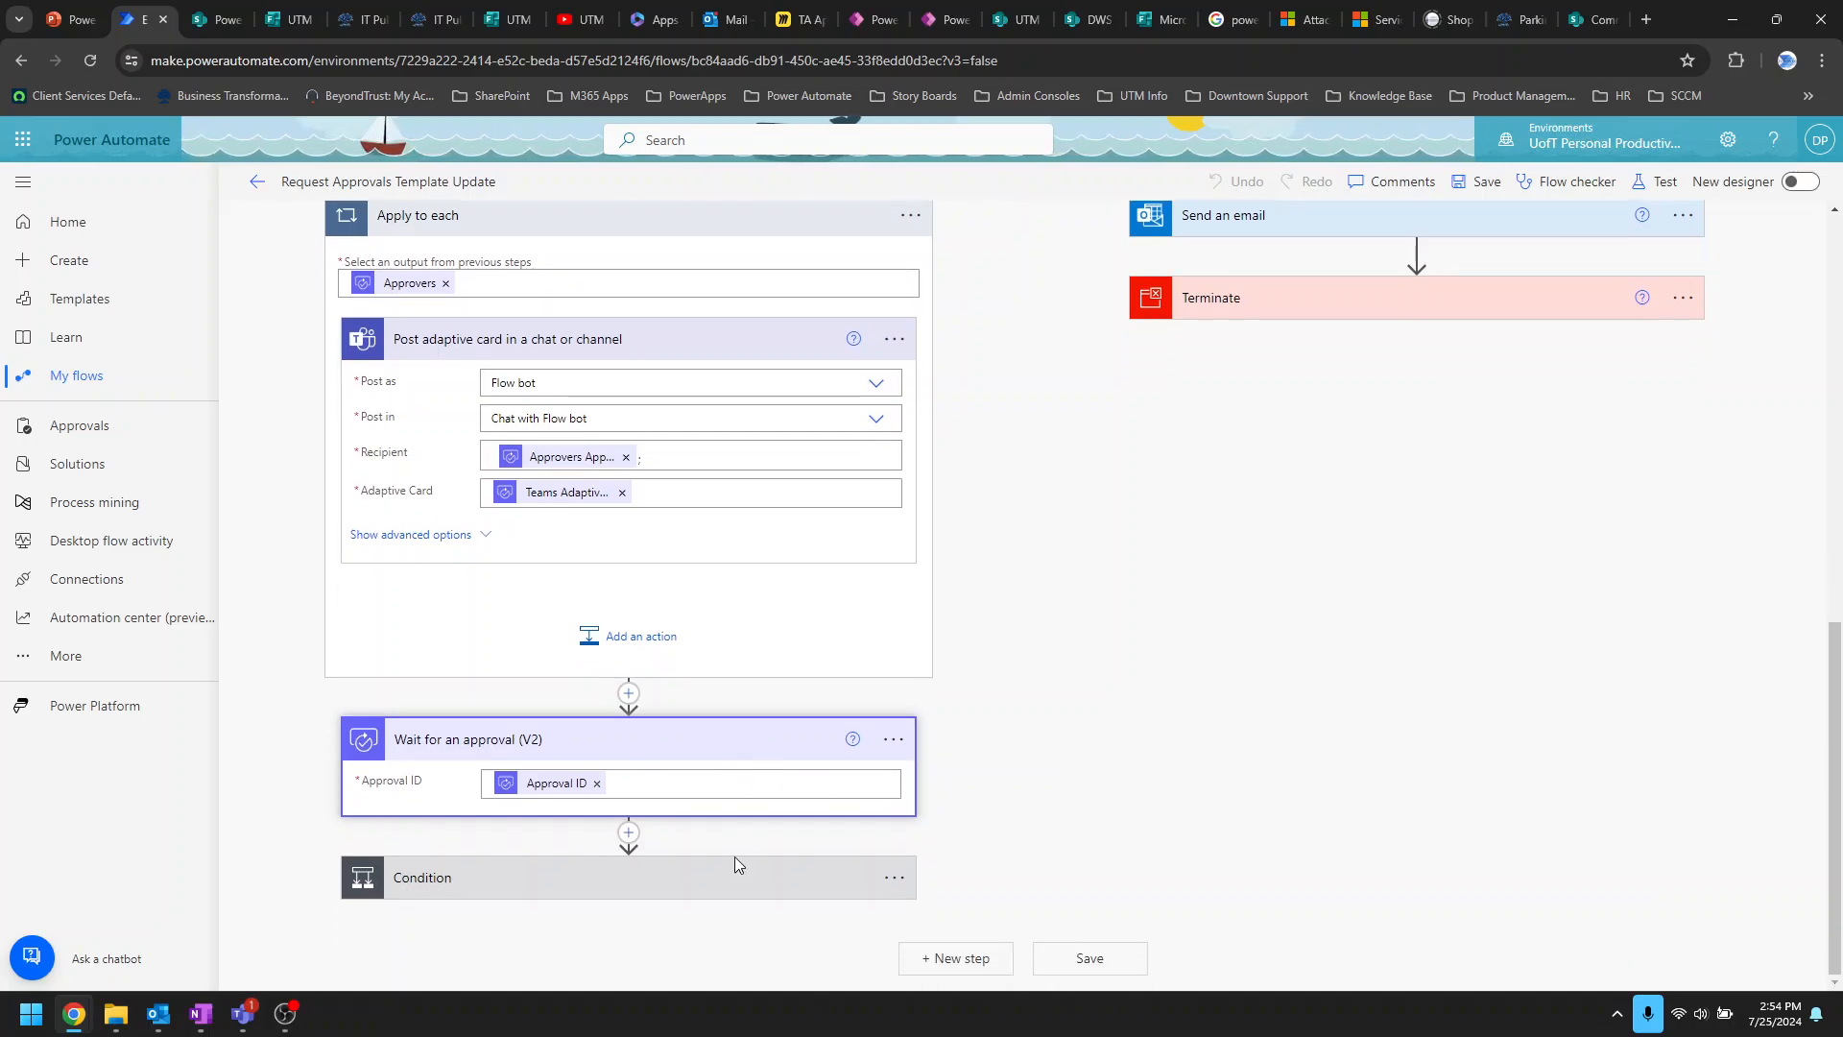
pyautogui.click(725, 879)
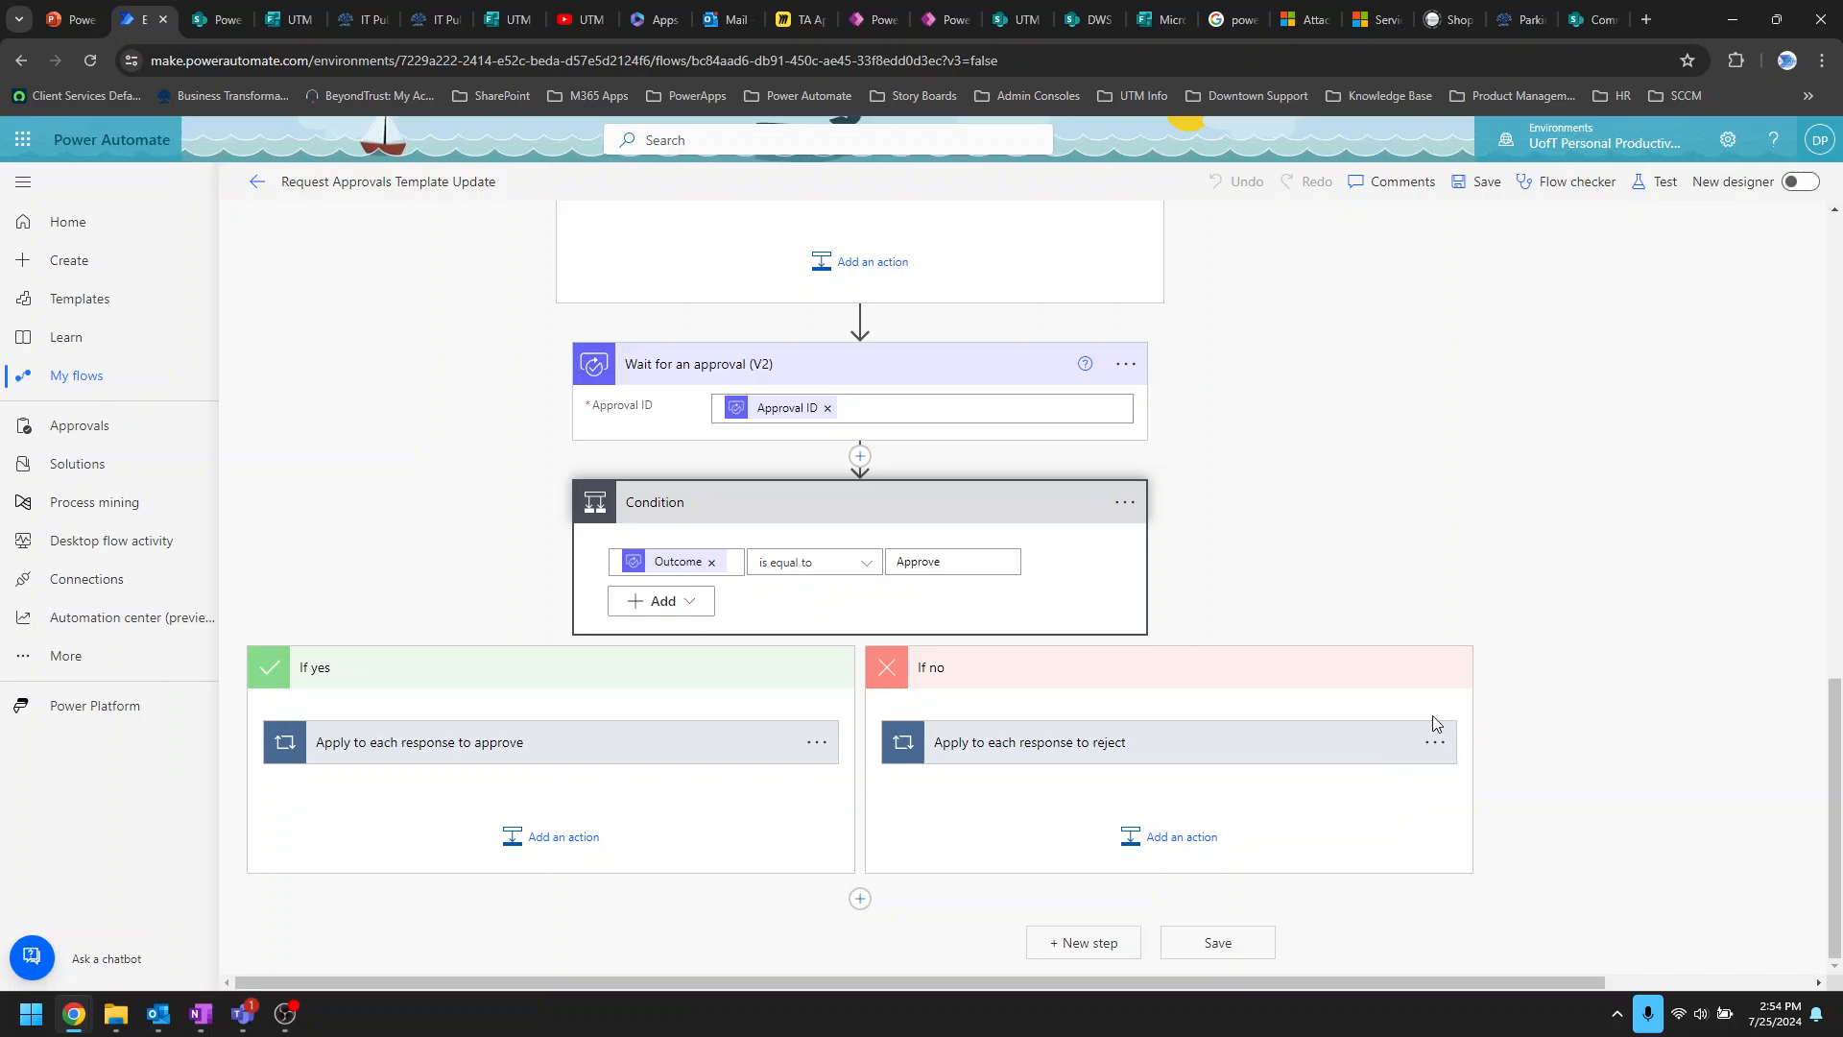
# Step: Expand the approve-response loop, its Inform requestor message, and the Get file content step
pyautogui.click(613, 747)
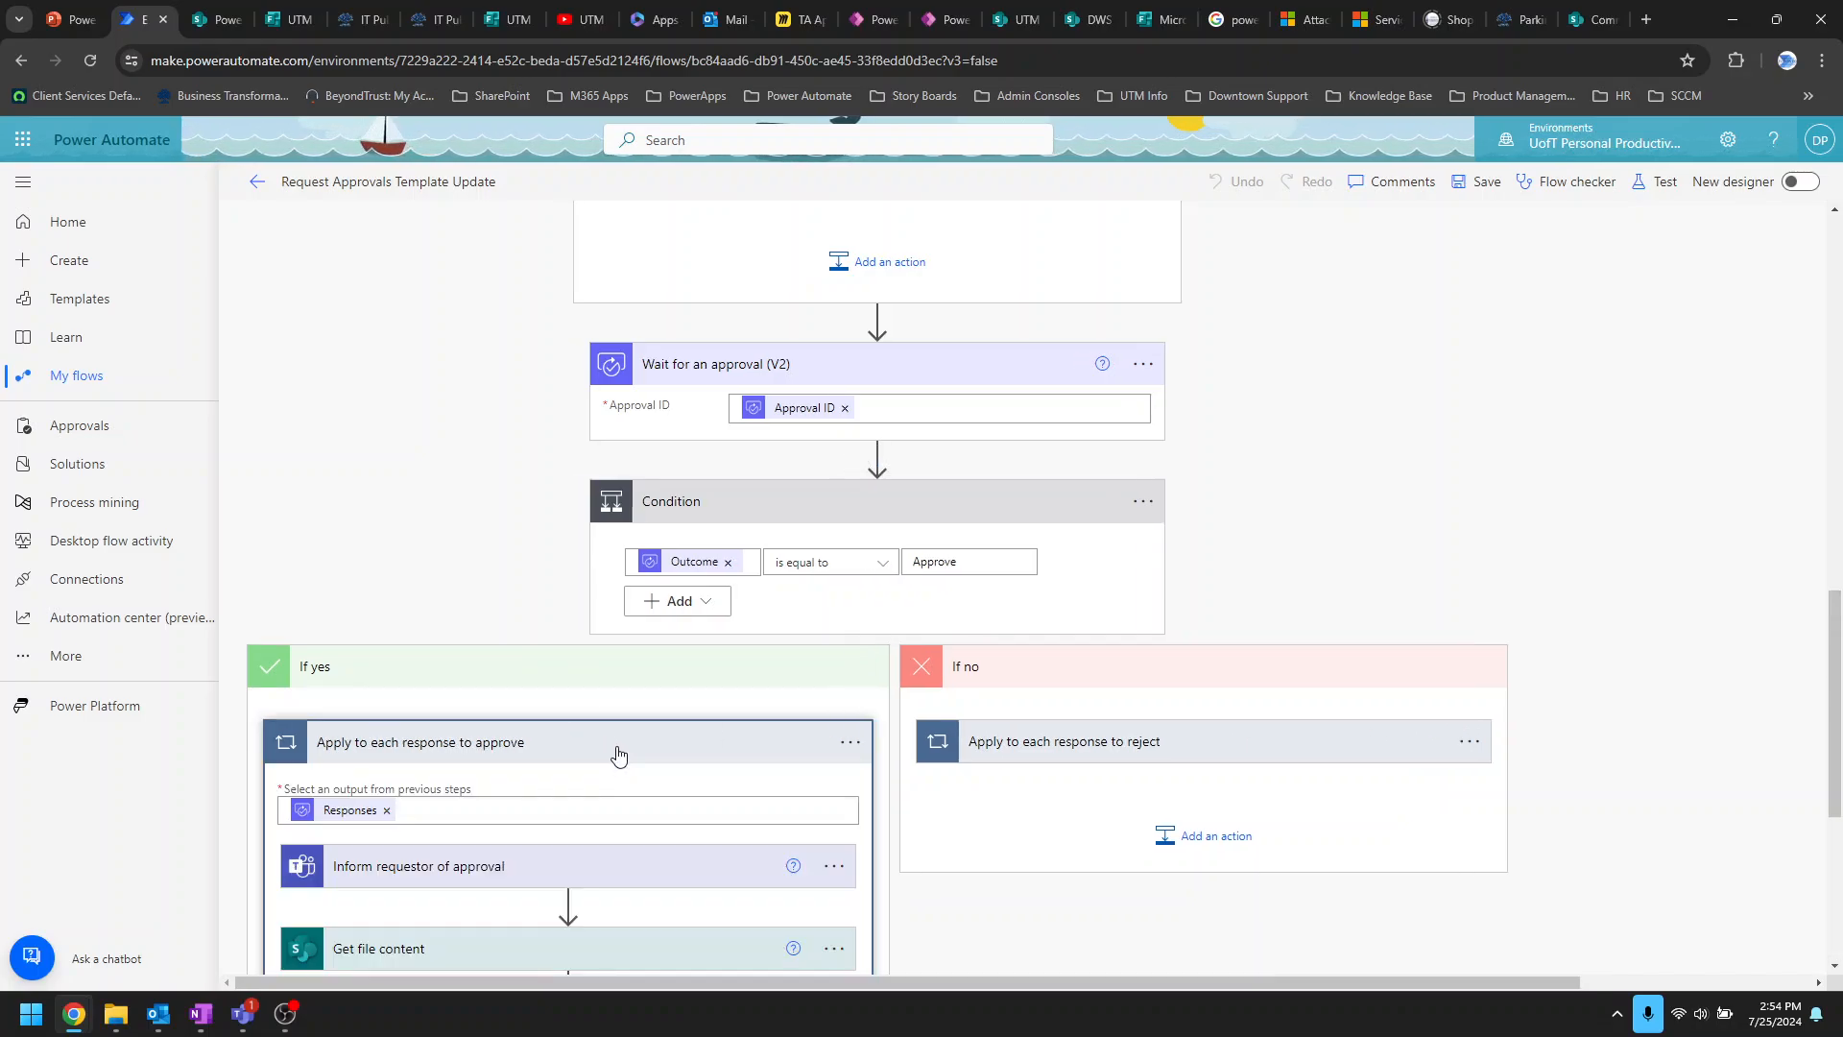
pyautogui.scroll(-4, 619, 755)
pyautogui.click(634, 485)
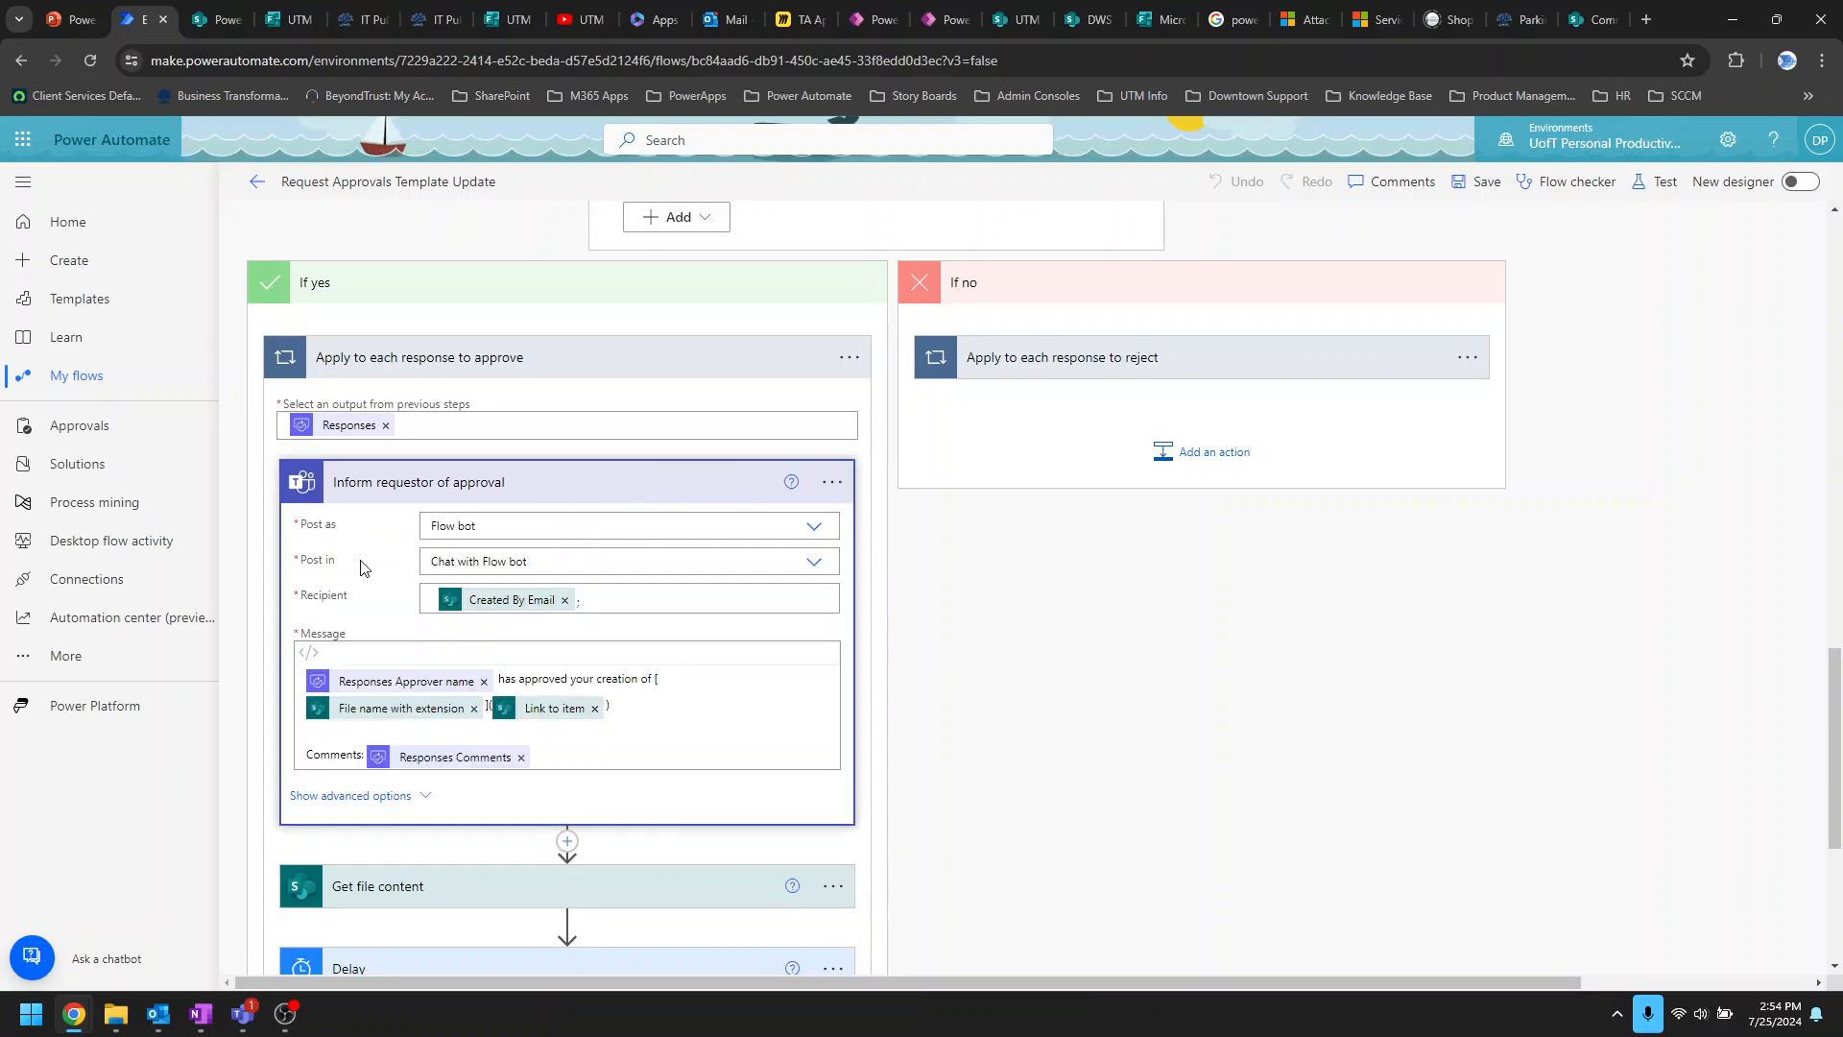
pyautogui.scroll(-1, 384, 672)
pyautogui.scroll(-4, 384, 672)
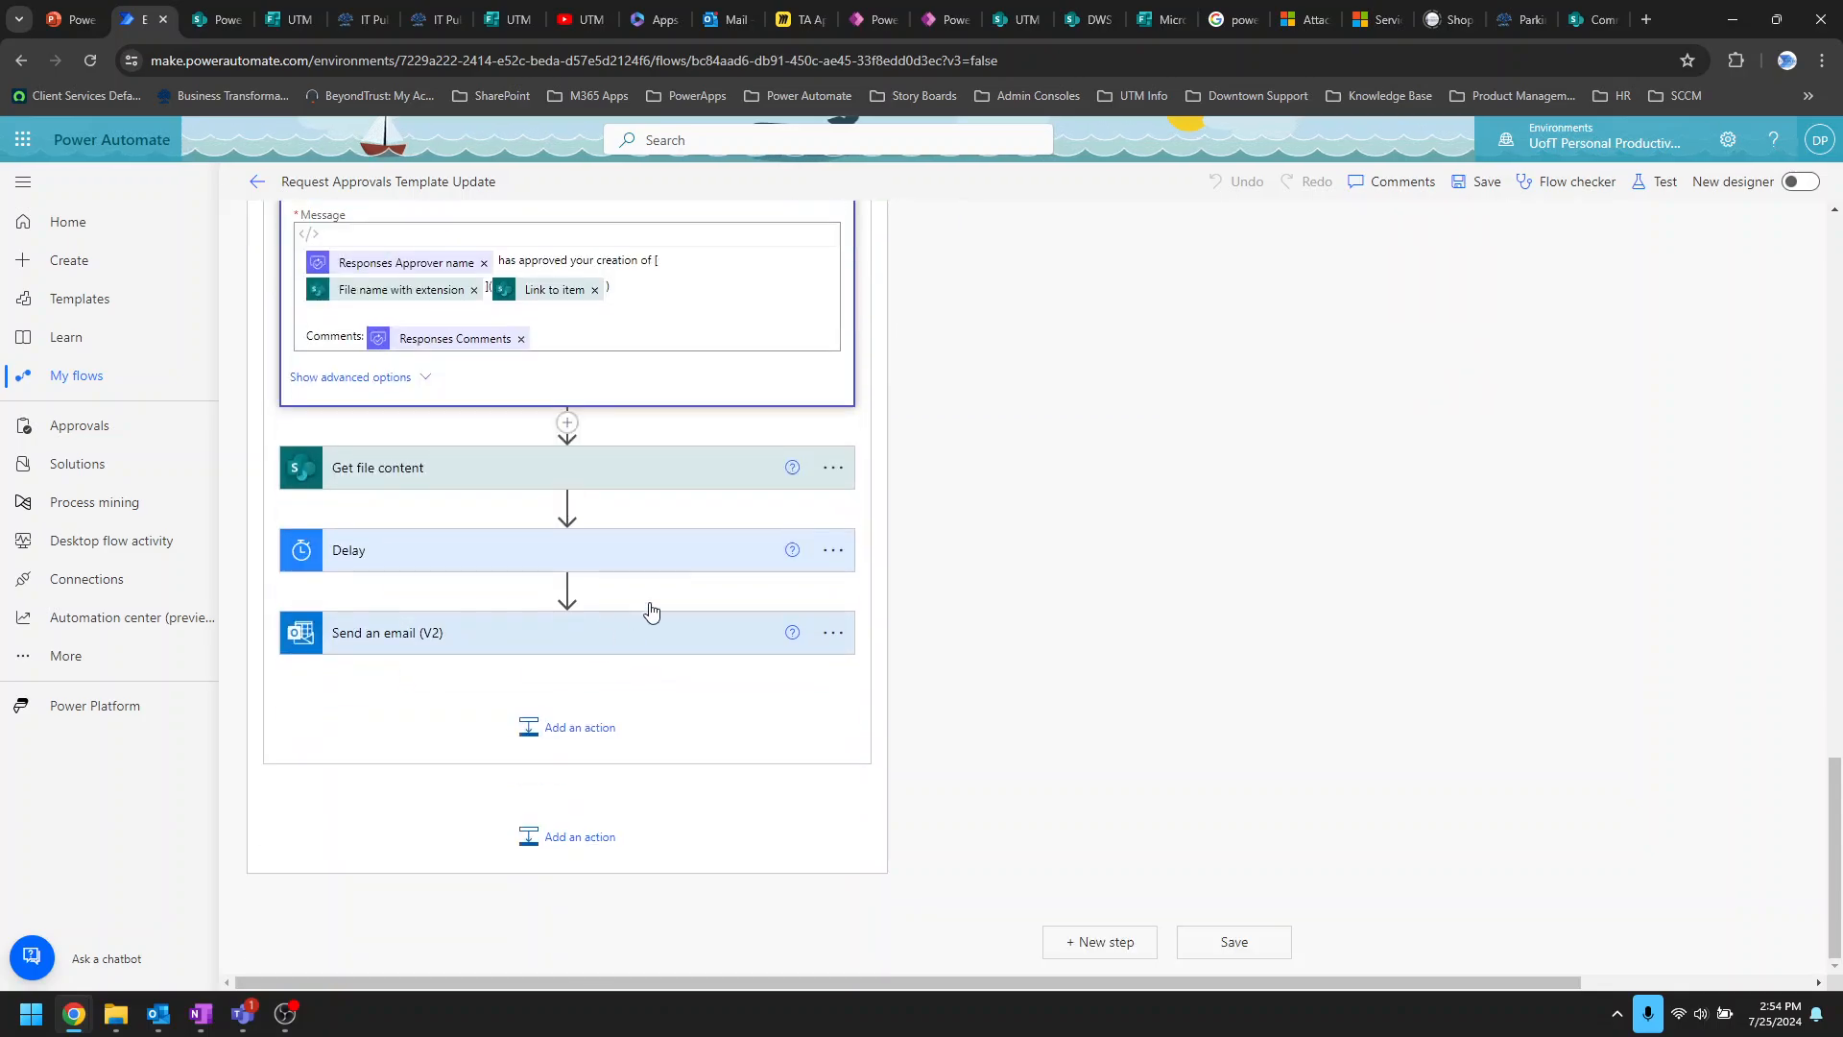
pyautogui.click(642, 470)
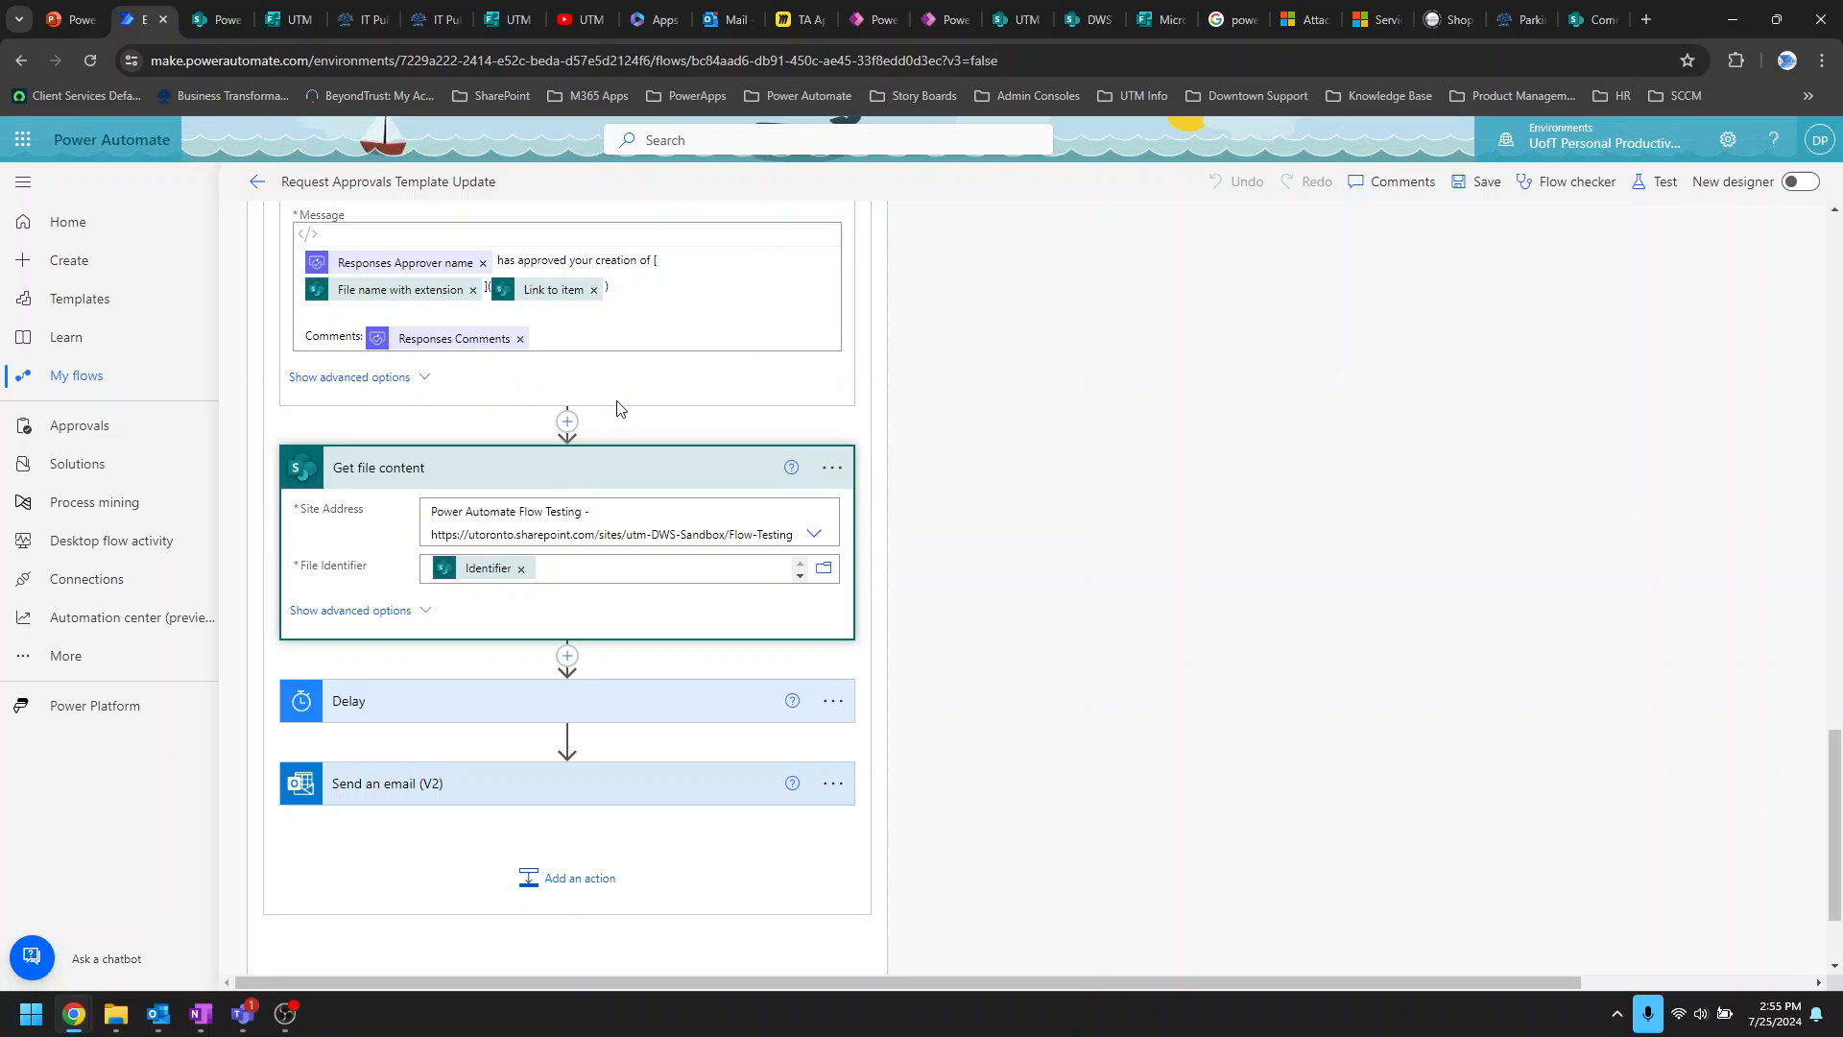
pyautogui.scroll(1, 597, 413)
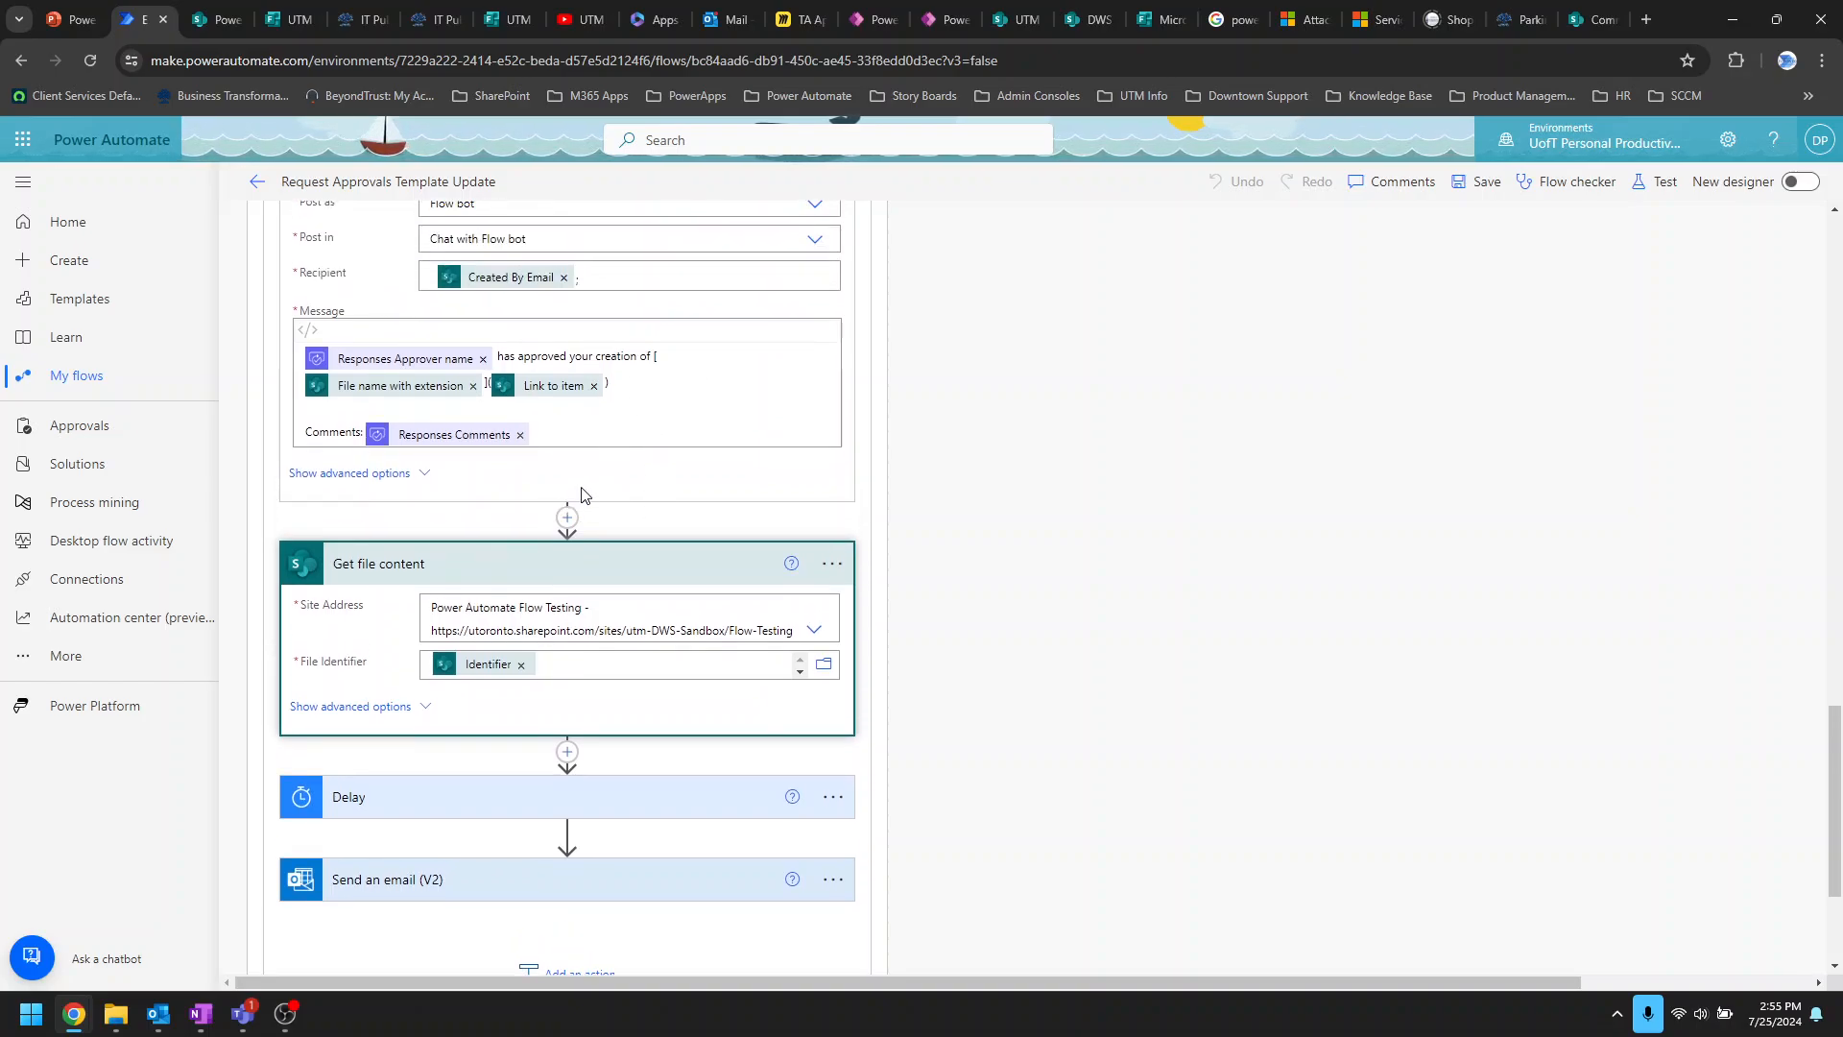
pyautogui.scroll(-2, 648, 529)
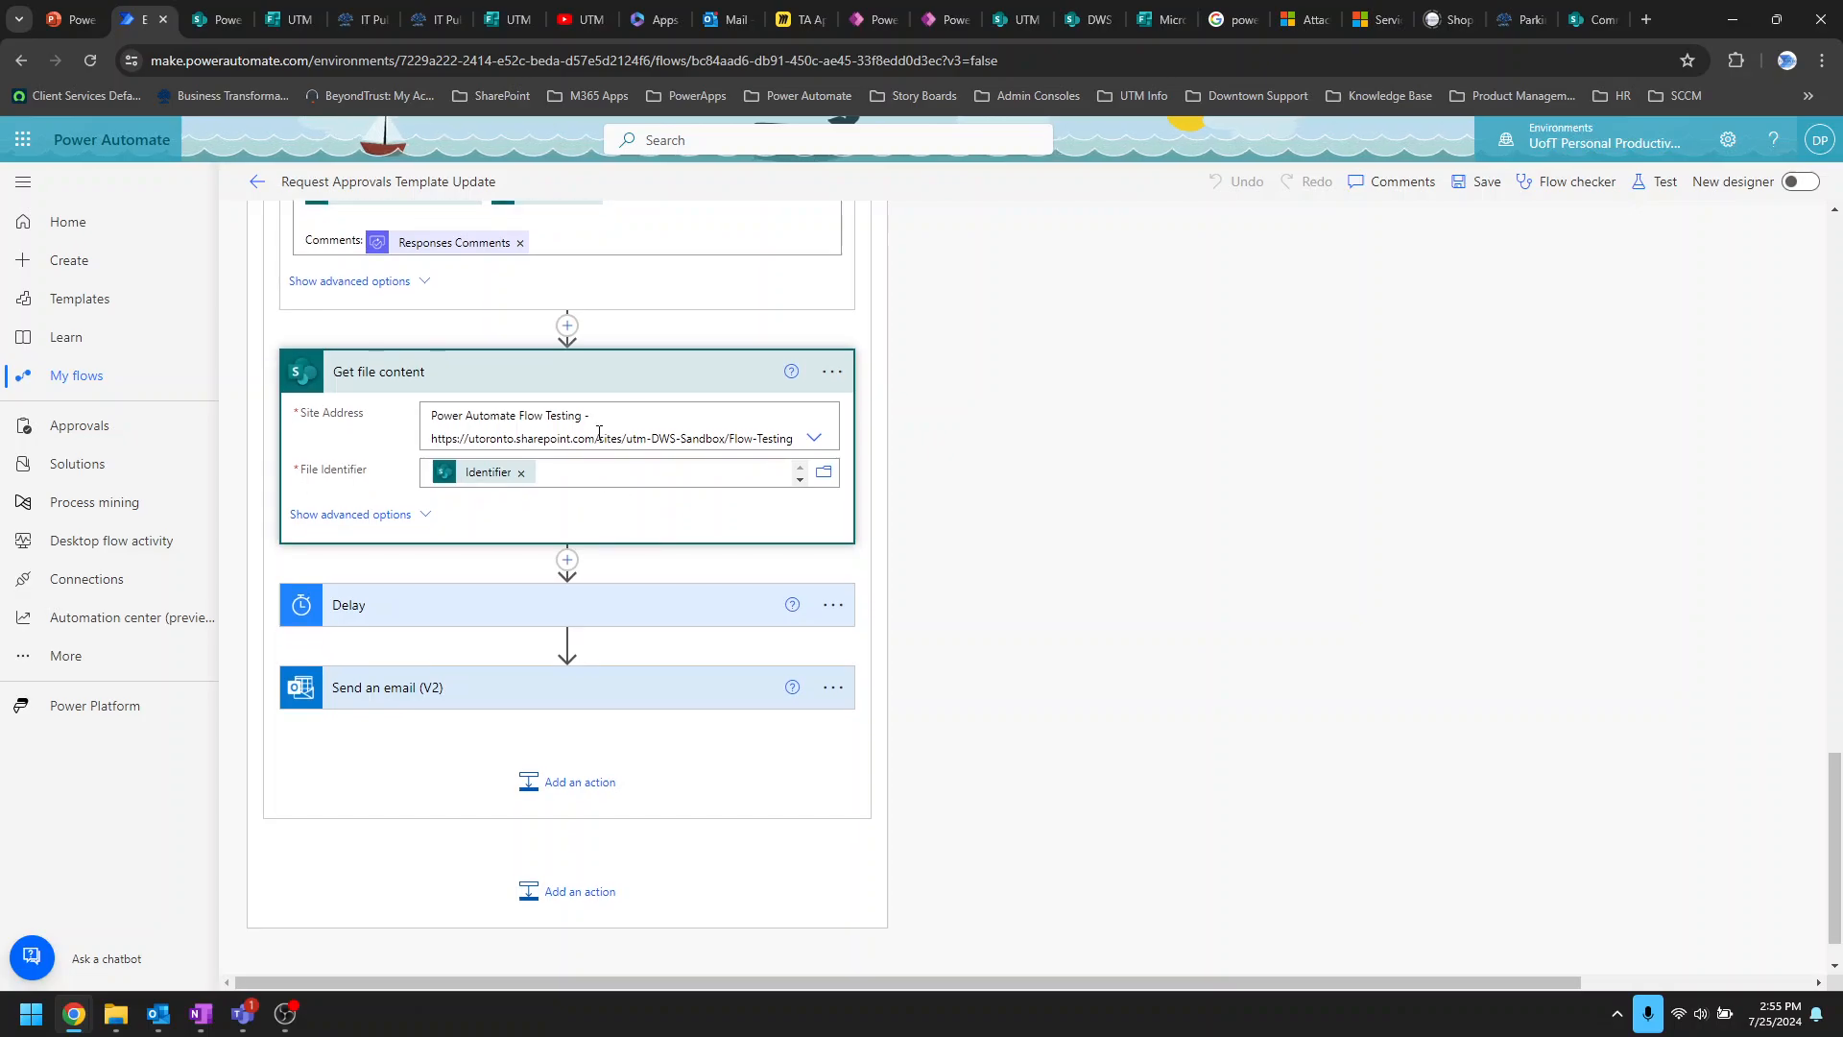
# Step: Show the Send an email (V2) step's fields and advanced attachment options, then bring Outlook forward
pyautogui.click(629, 688)
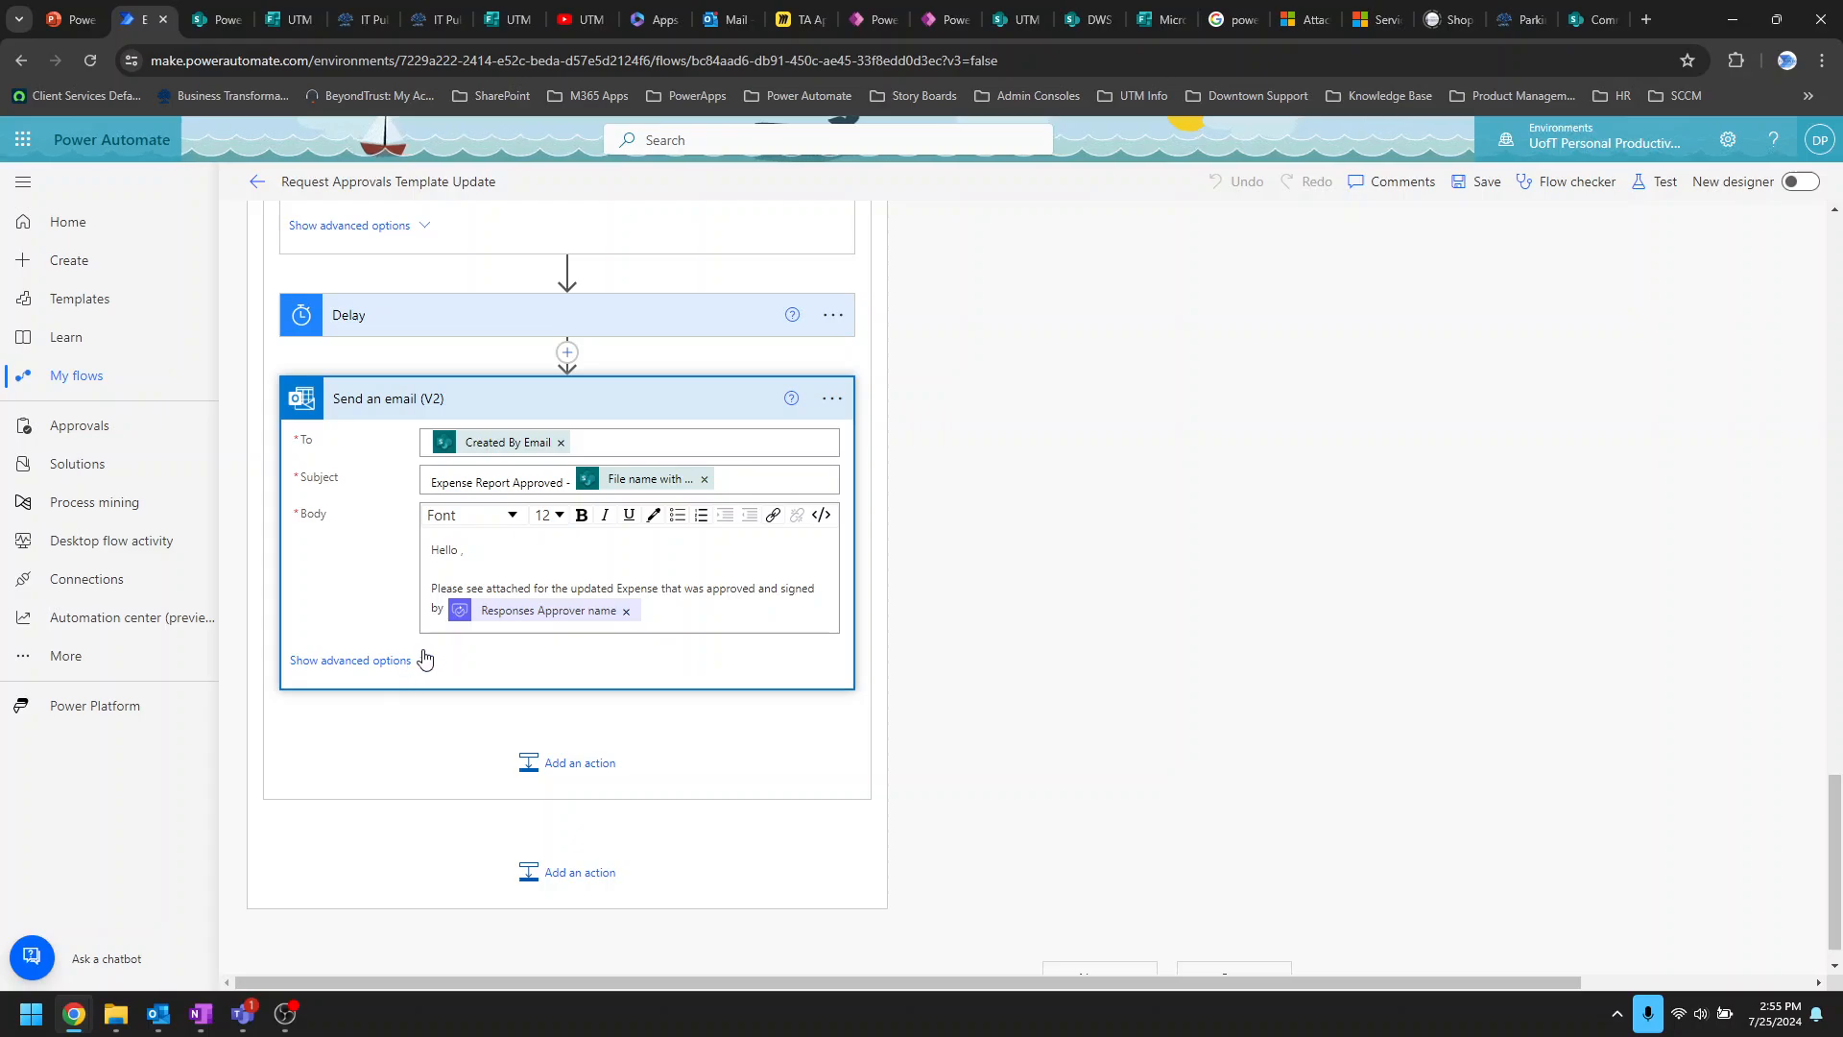
pyautogui.click(406, 664)
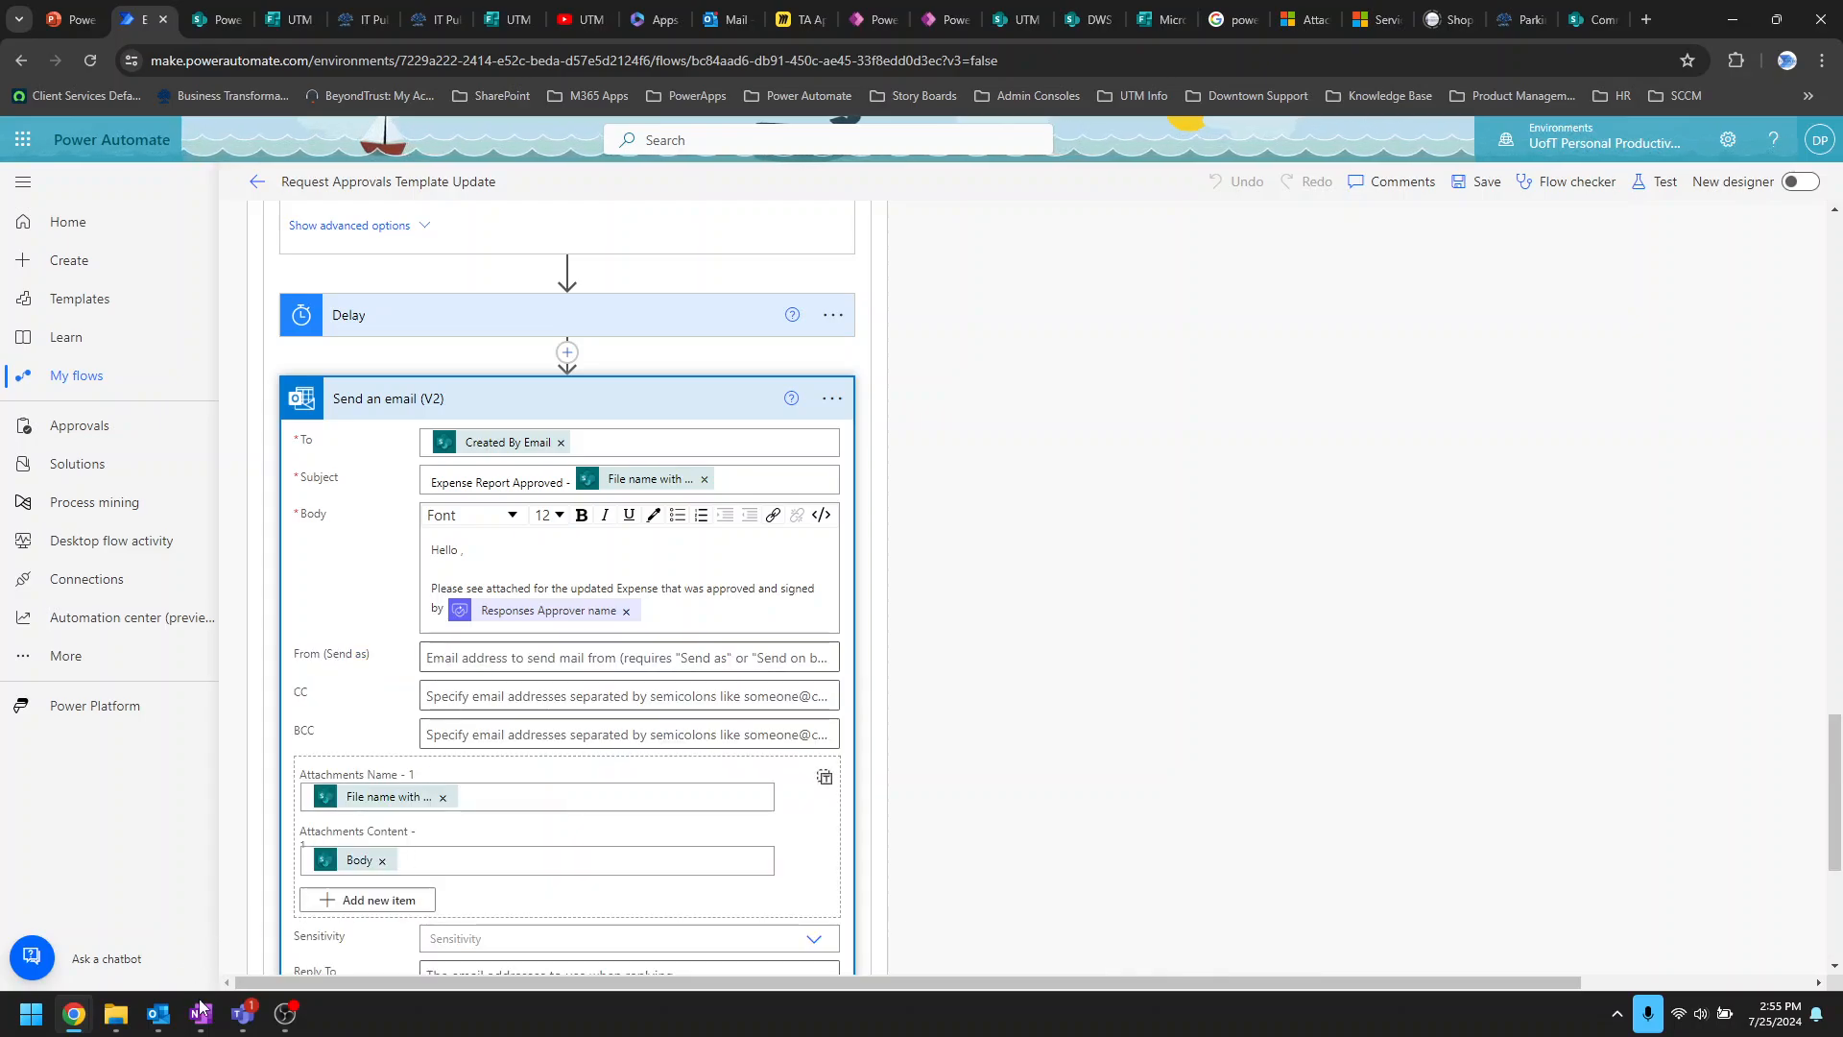
pyautogui.moveTo(158, 1013)
pyautogui.click(132, 923)
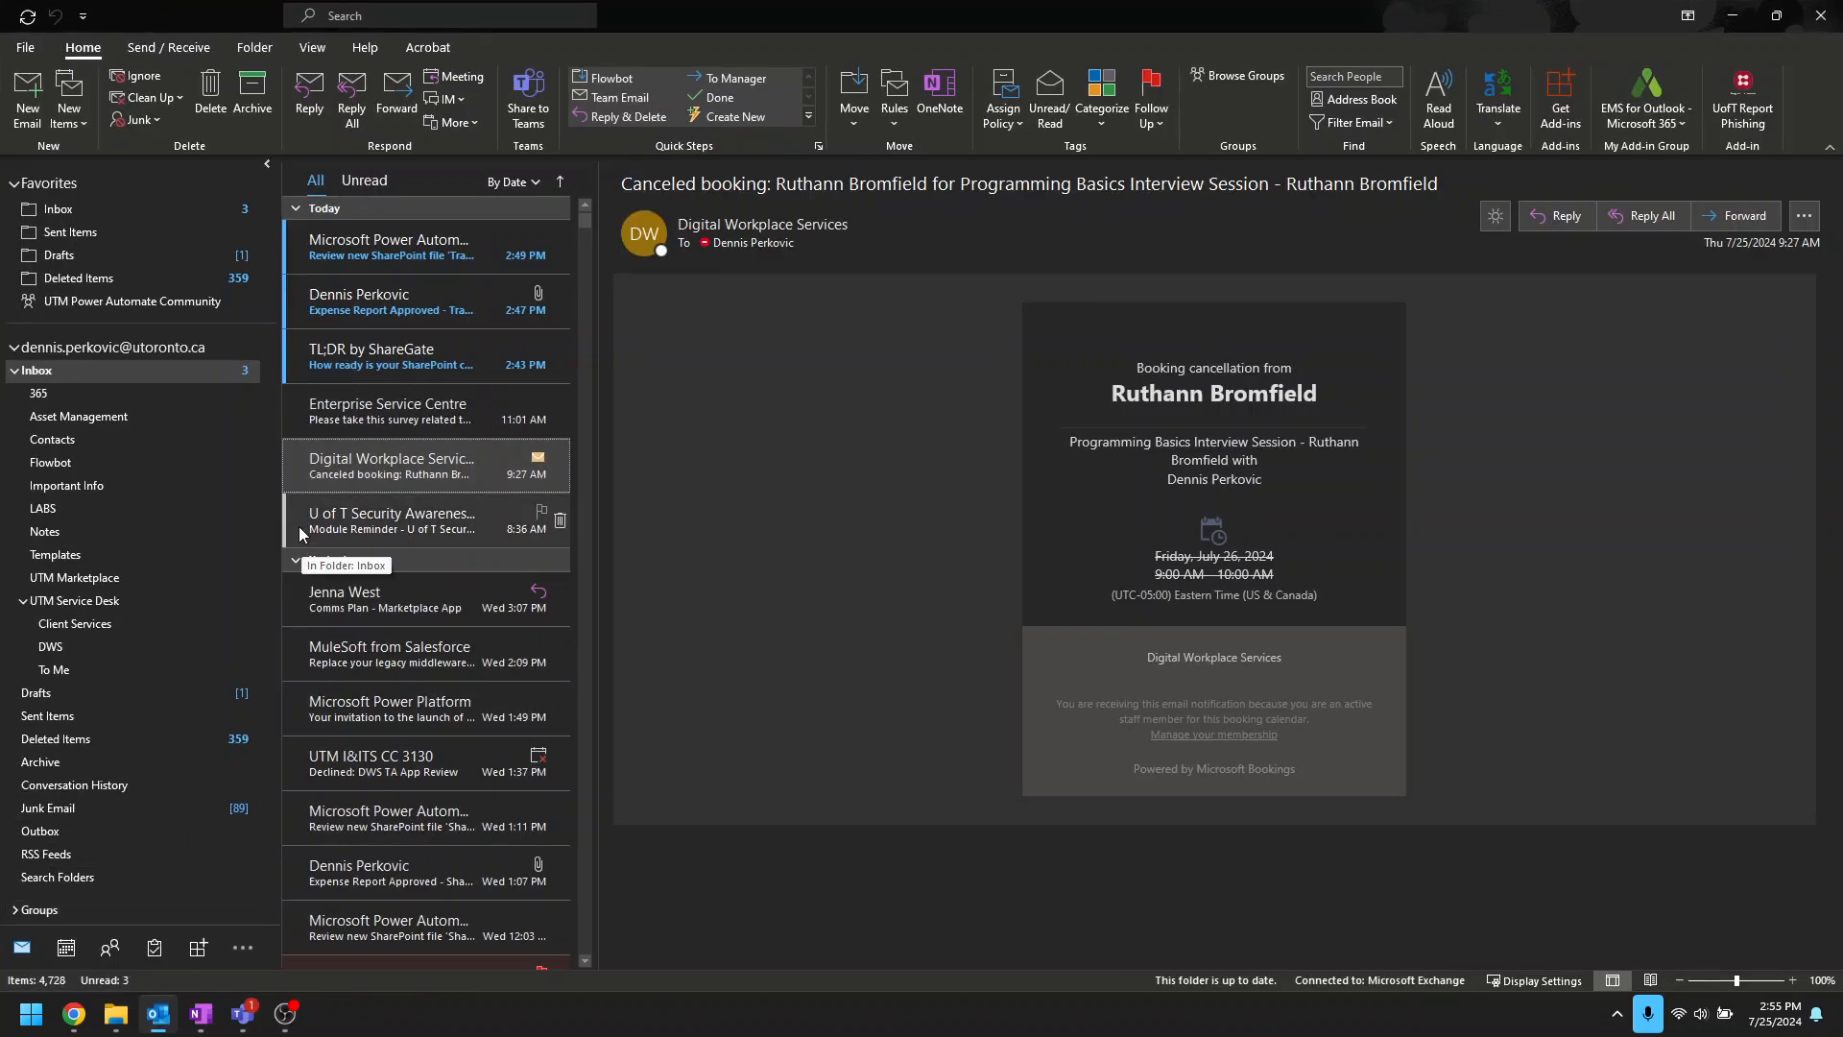
# Step: Read the approval request email and the Expense Report Approved email with Travel Expense Request.docx, then minimize Outlook
pyautogui.click(434, 246)
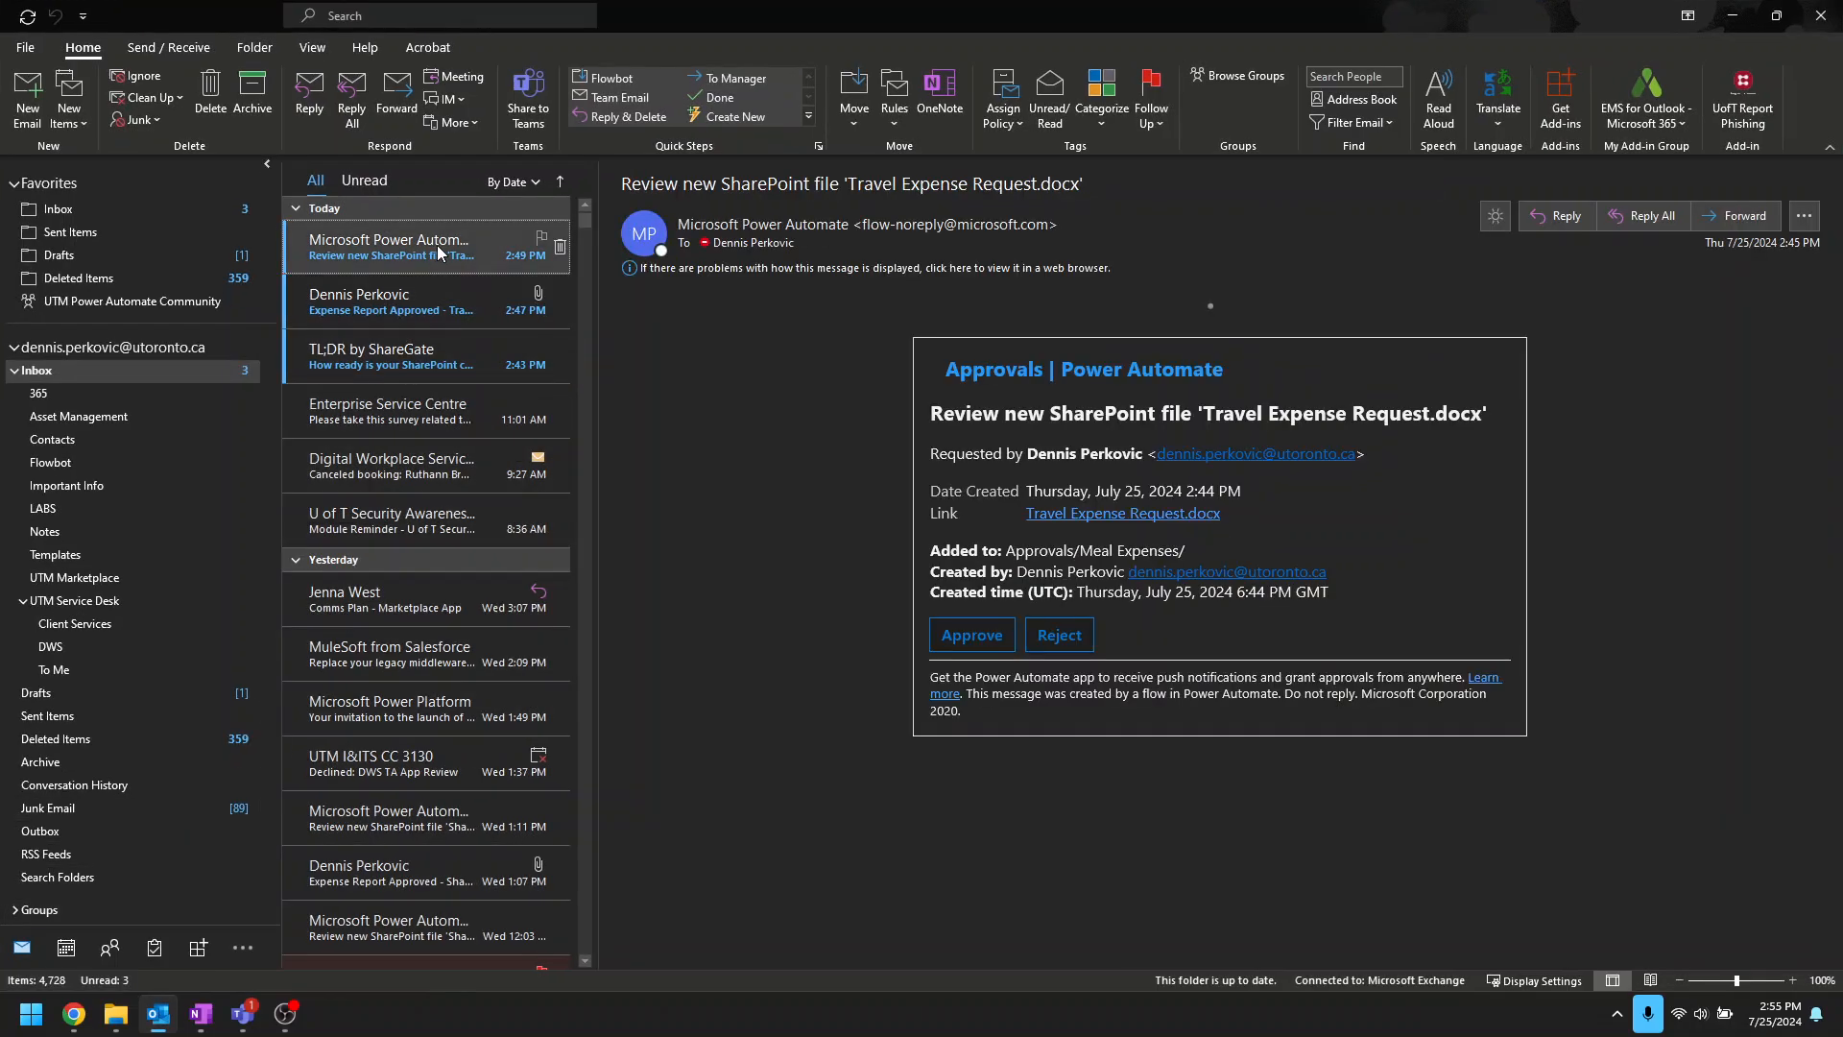
pyautogui.click(391, 290)
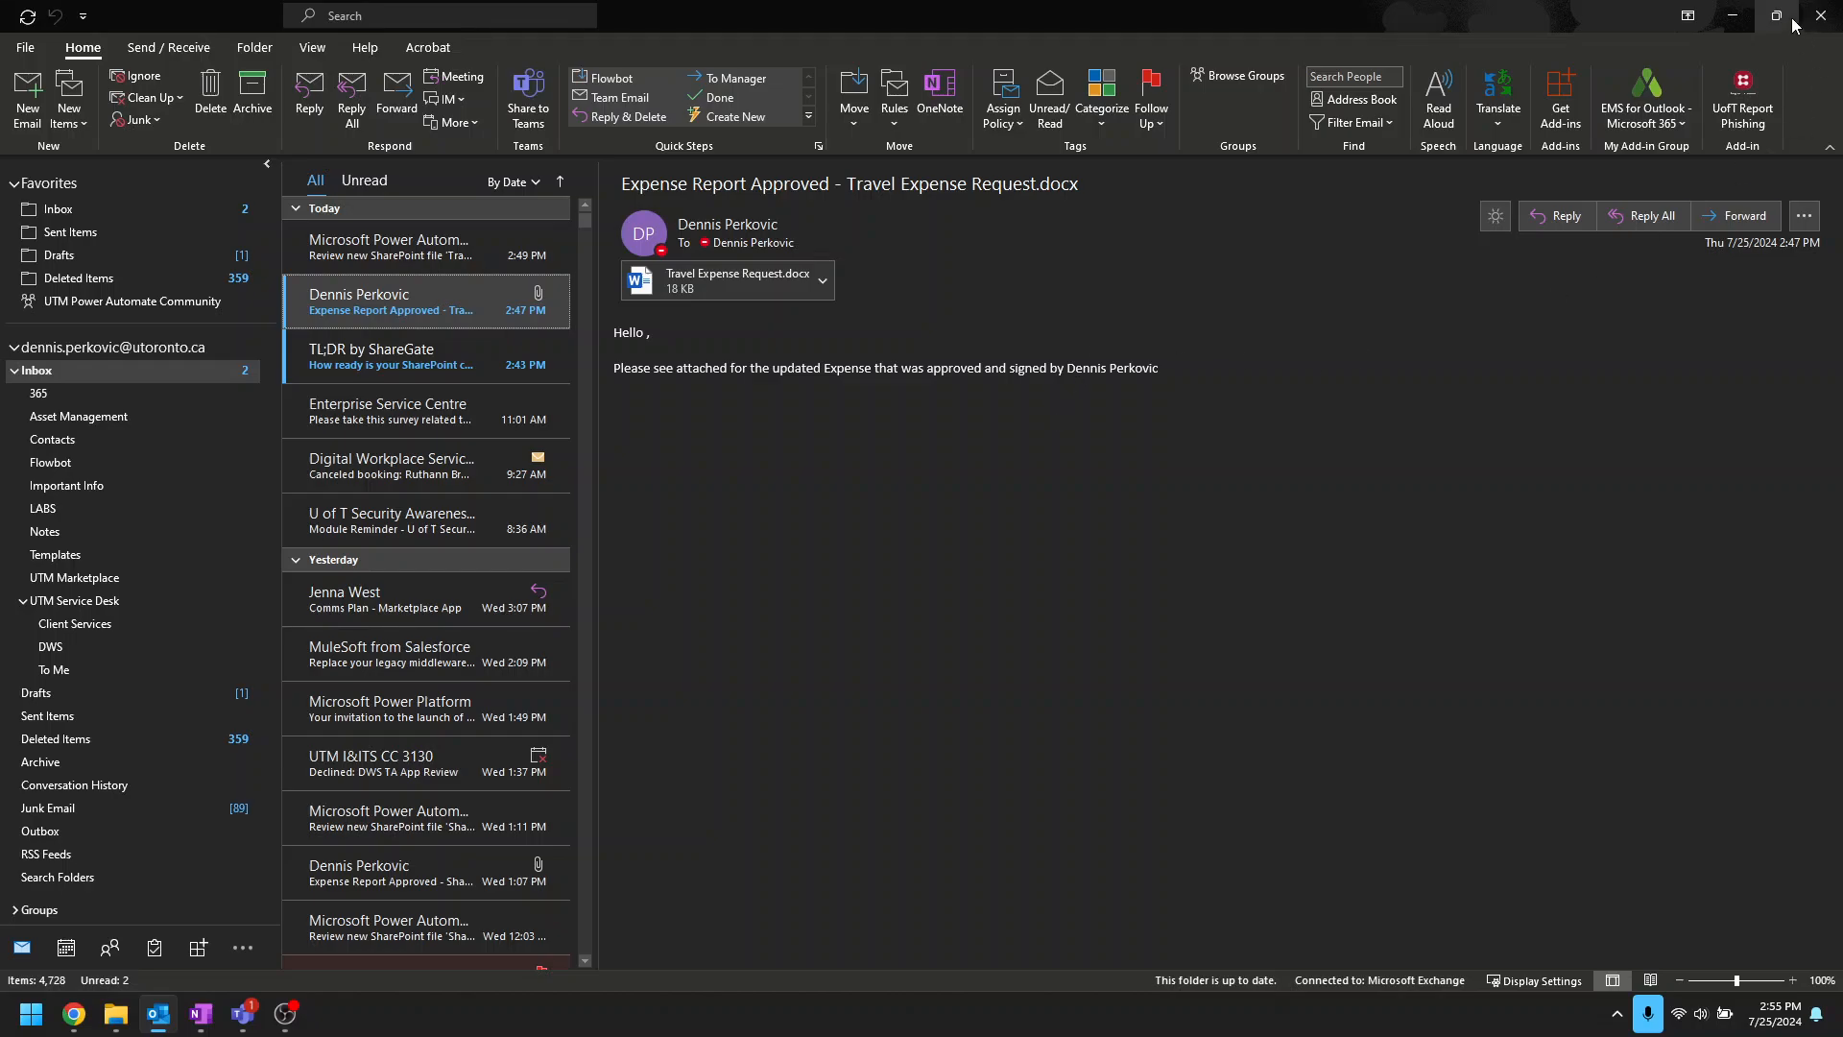
pyautogui.click(1740, 18)
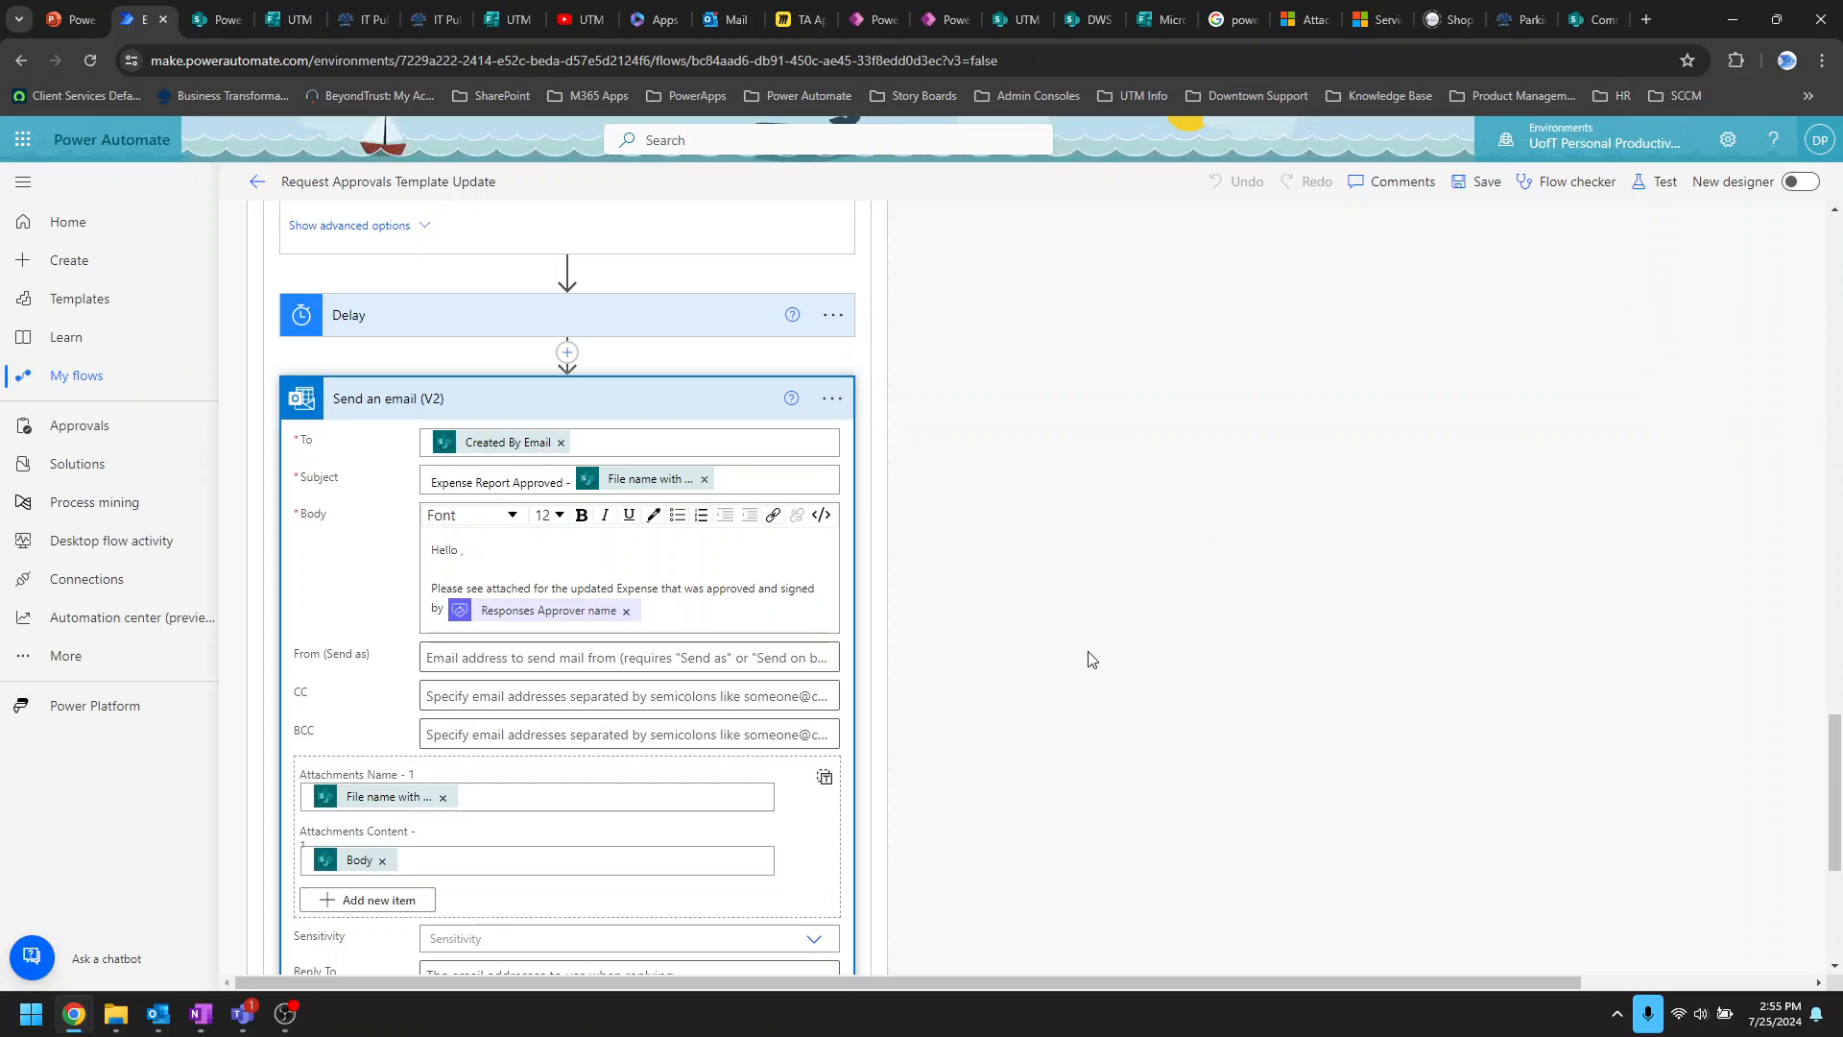
pyautogui.scroll(-5, 1094, 643)
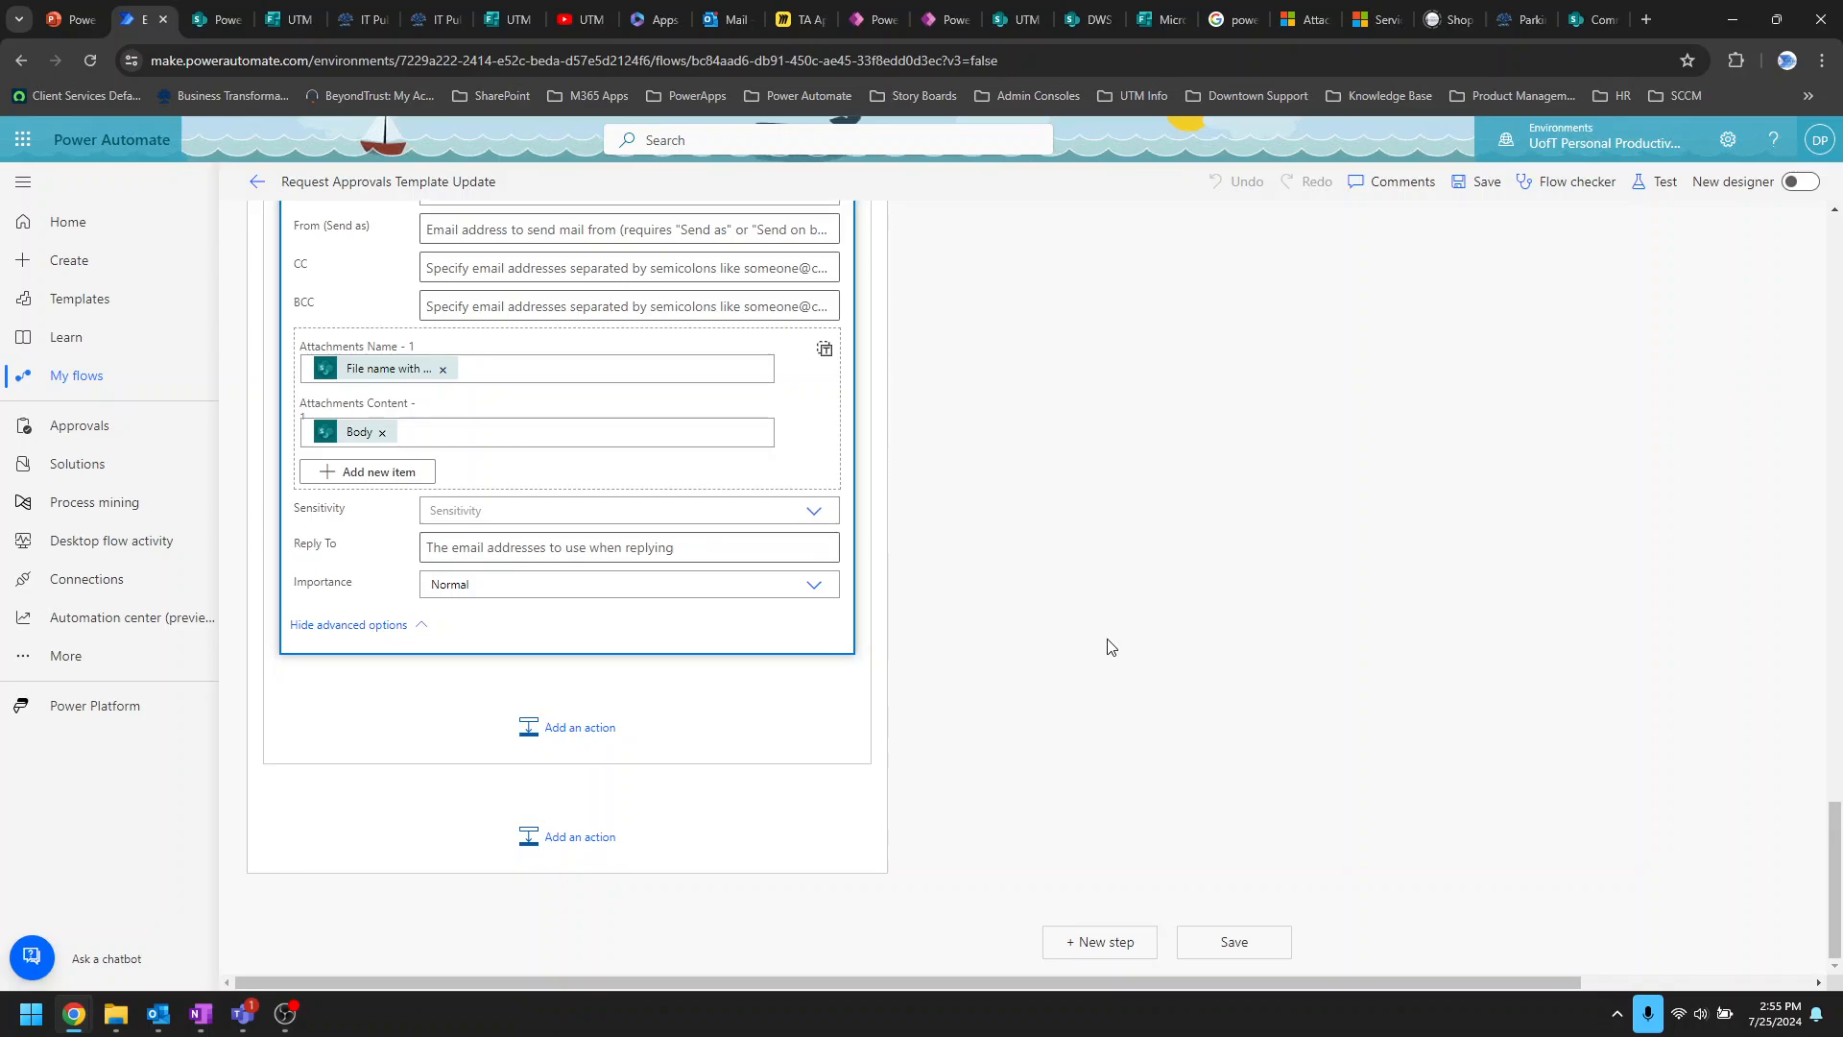
pyautogui.scroll(1, 1107, 643)
pyautogui.scroll(10, 1106, 643)
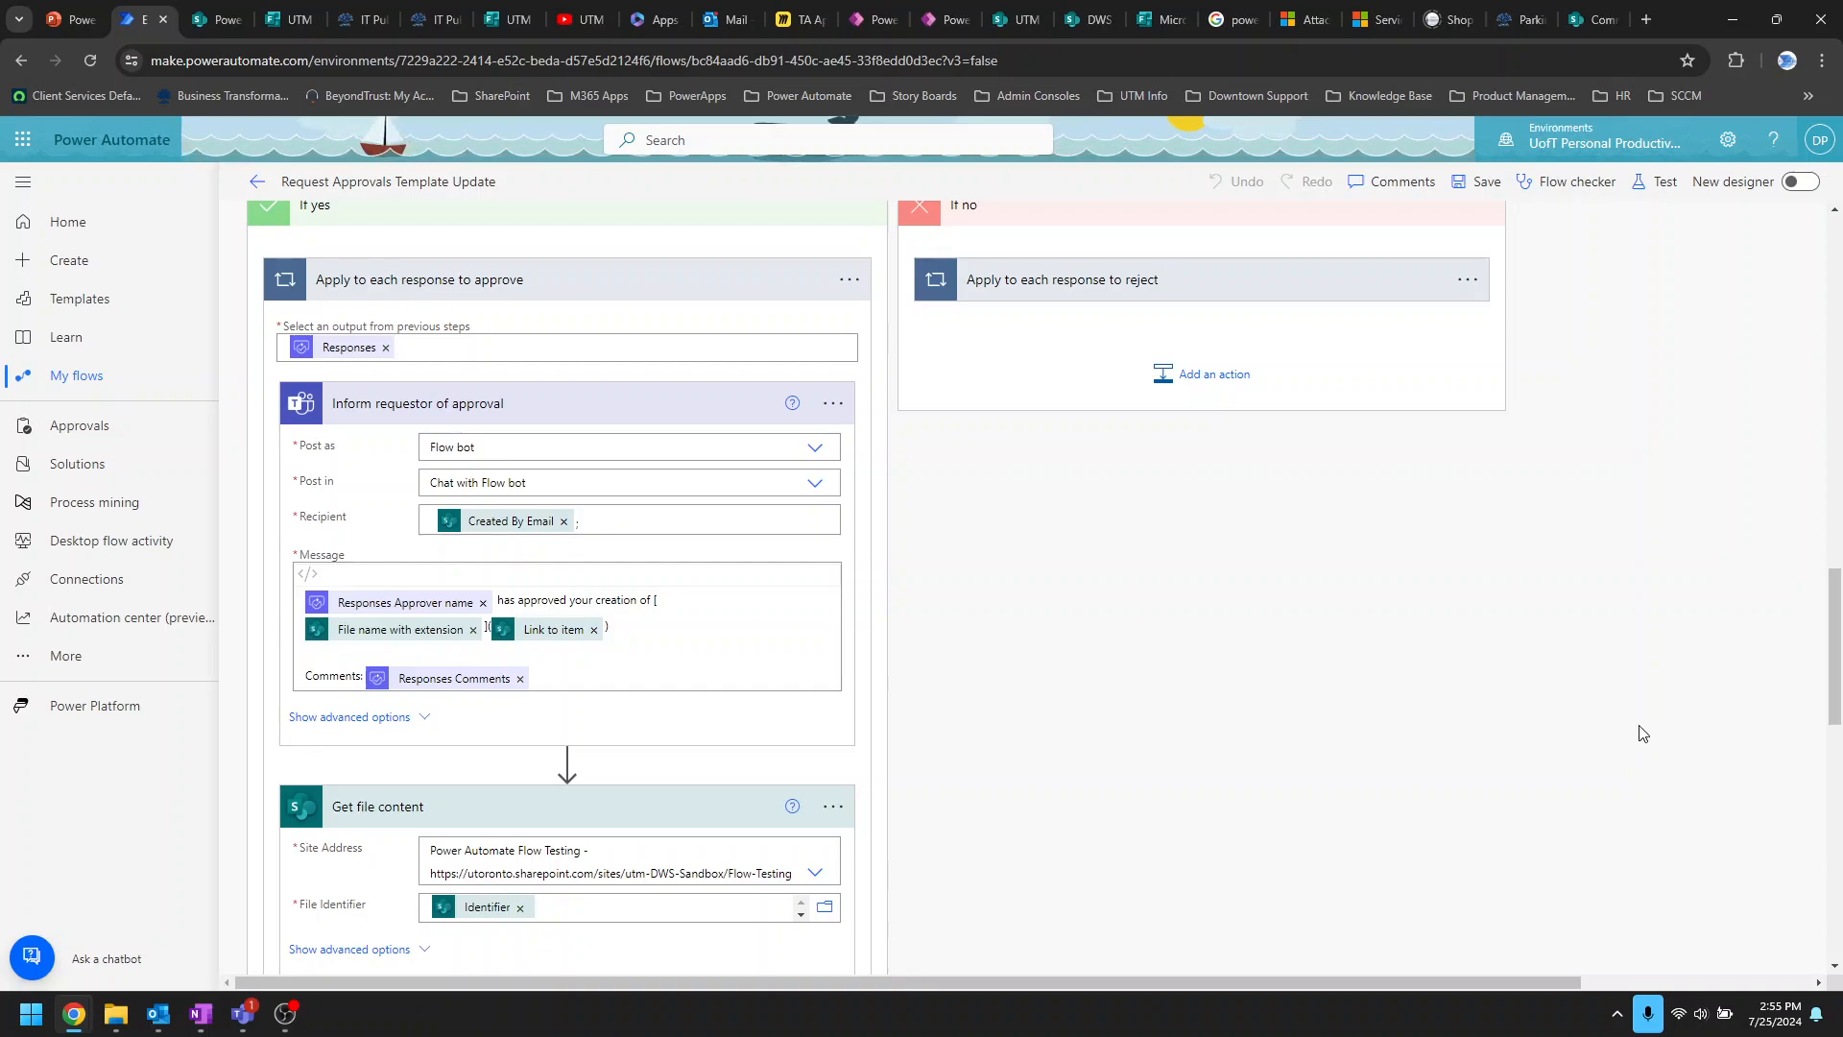
pyautogui.scroll(10, 1642, 733)
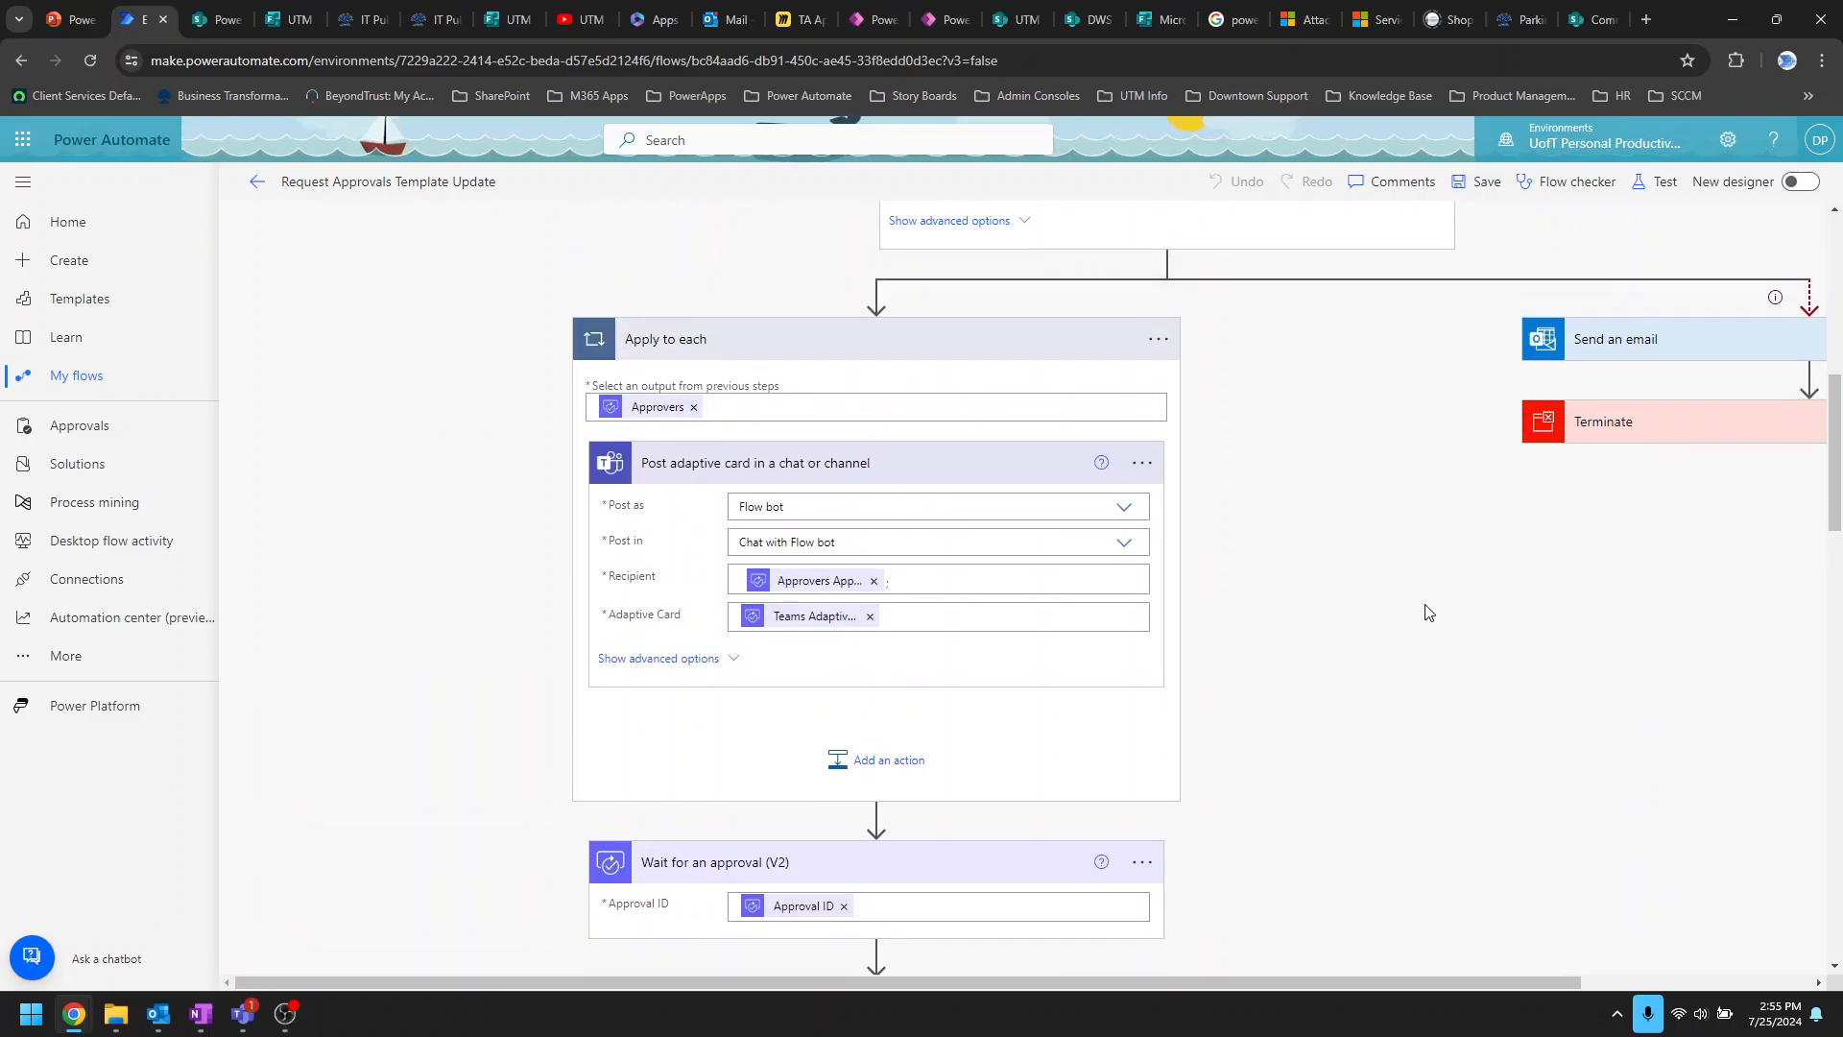
pyautogui.scroll(5, 1427, 612)
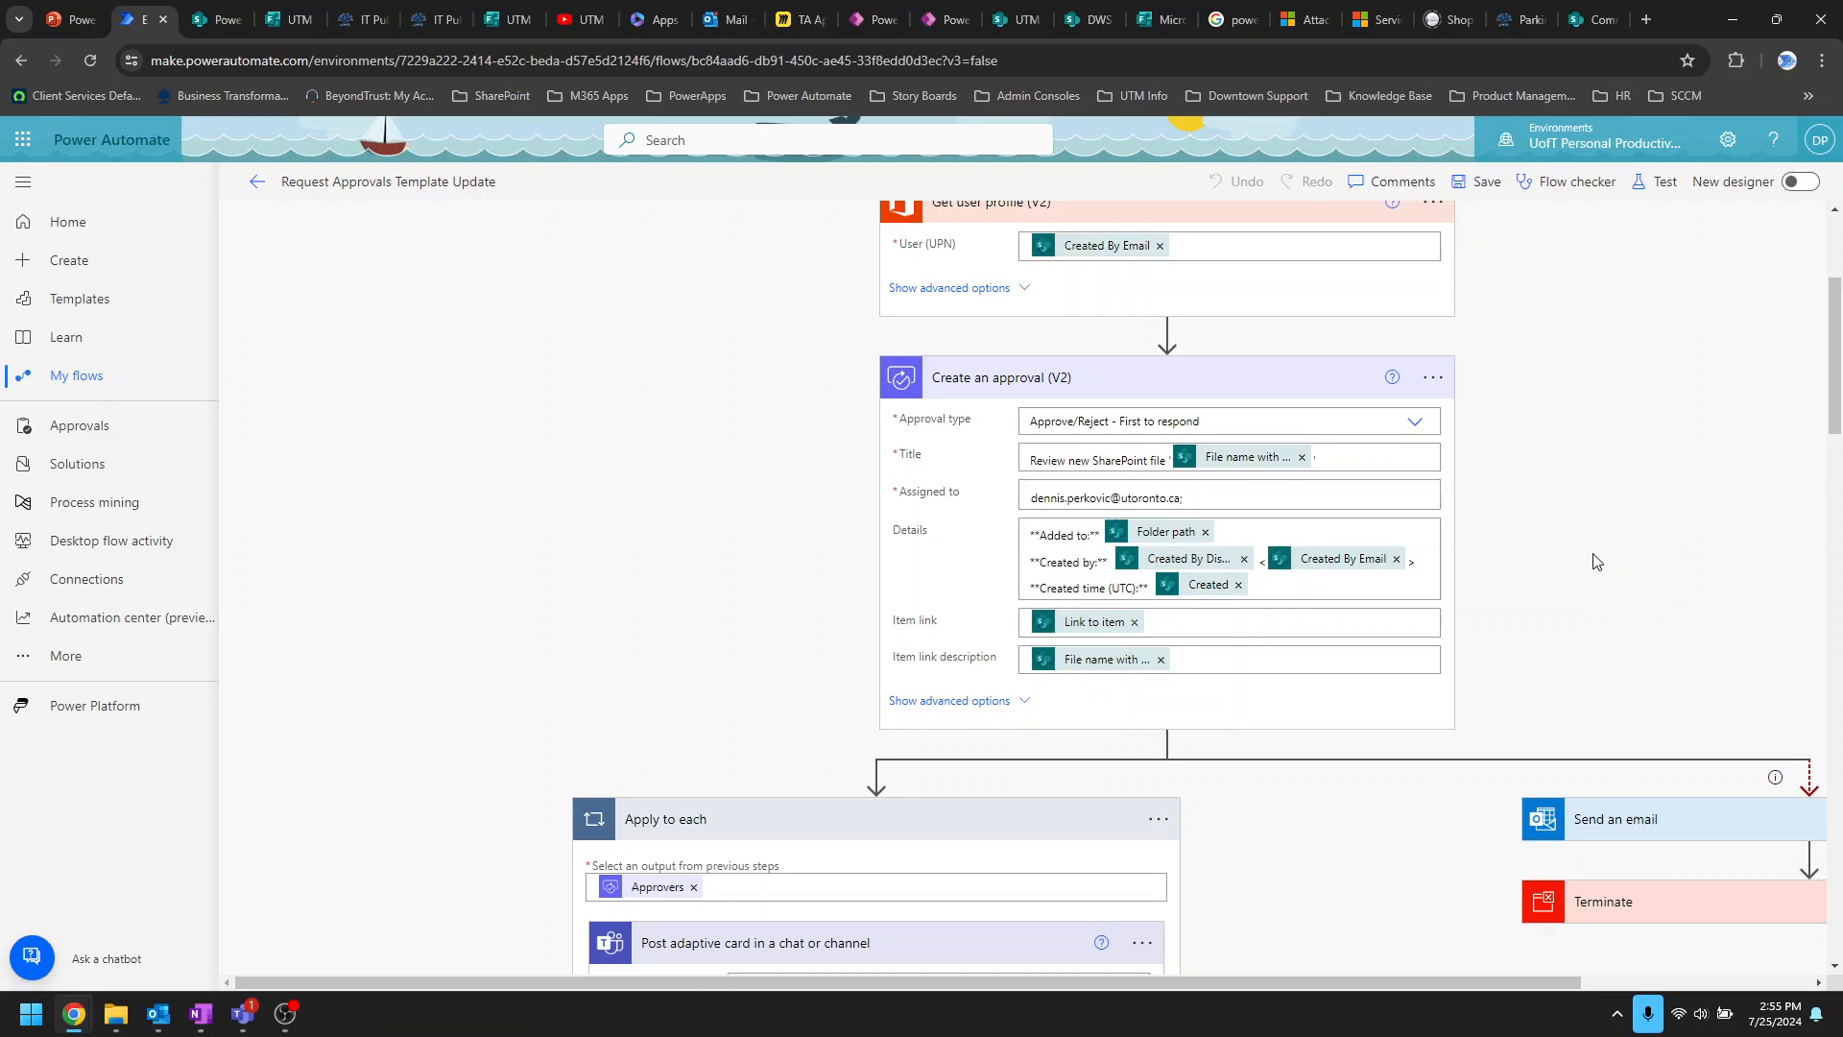
pyautogui.click(1206, 493)
pyautogui.write(';')
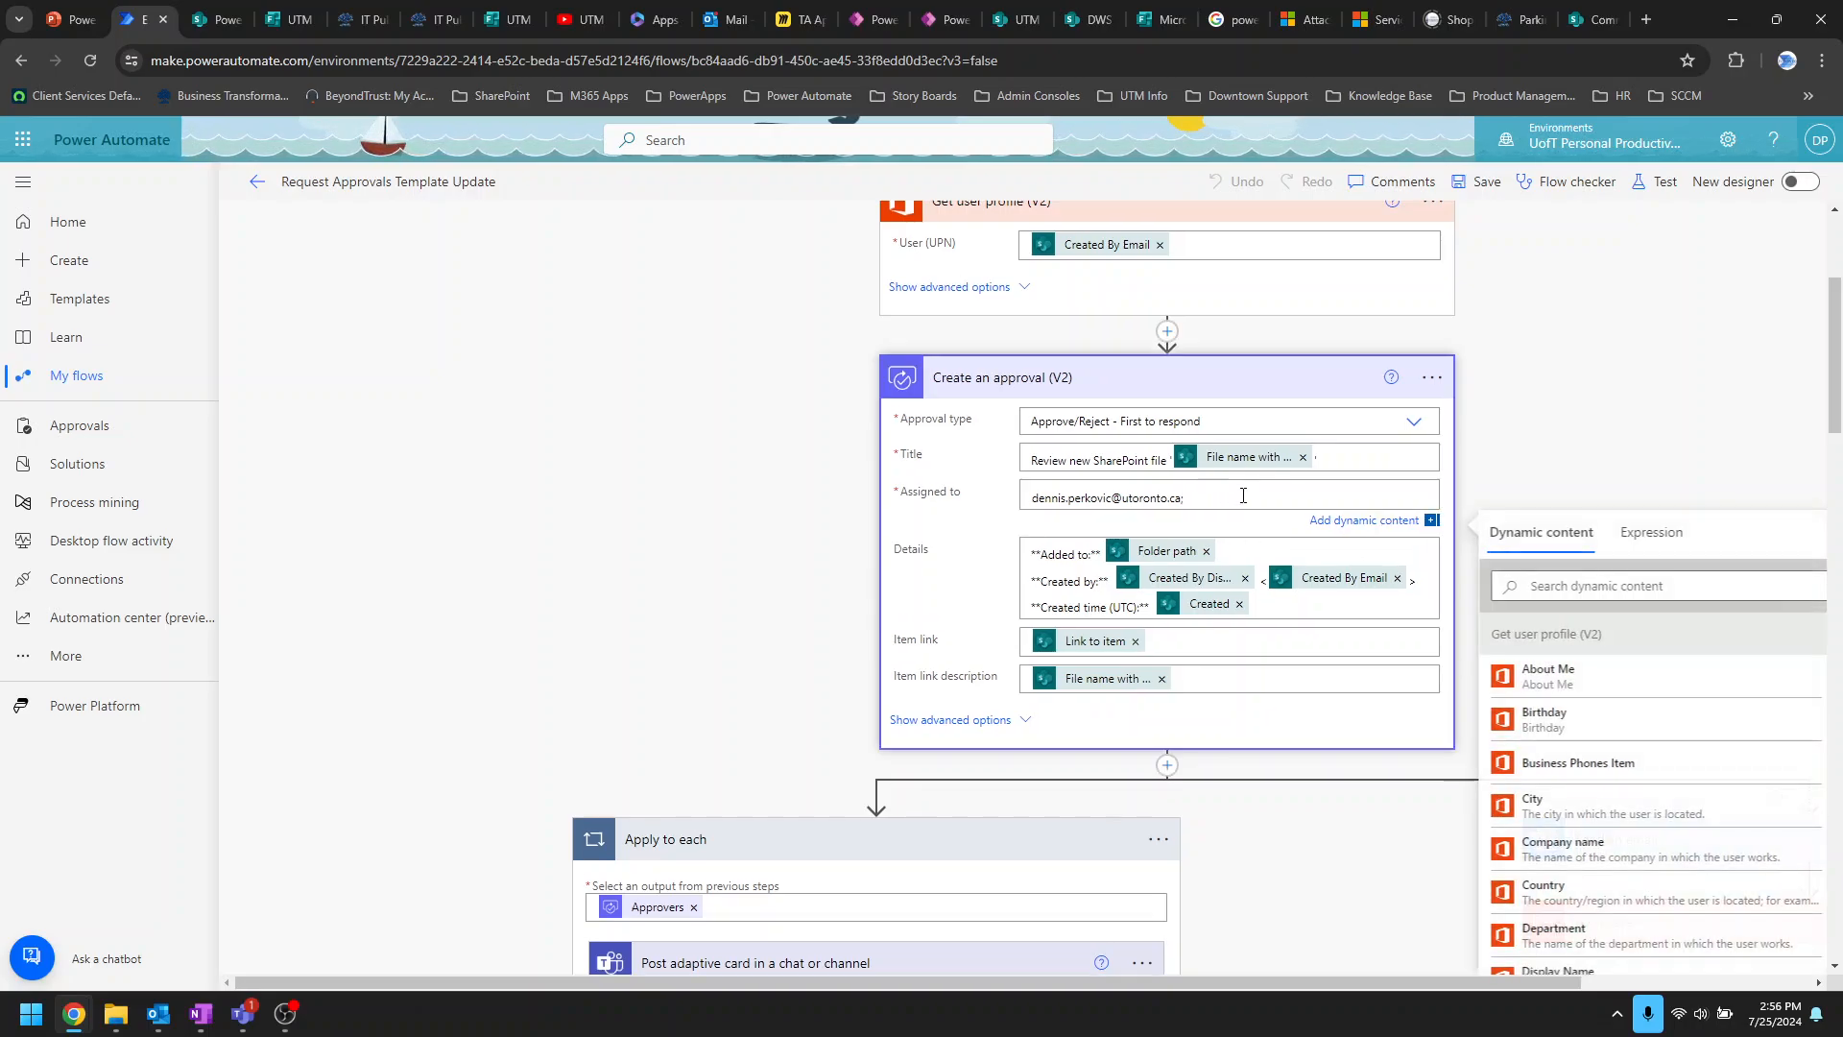
pyautogui.press('BackSpace')
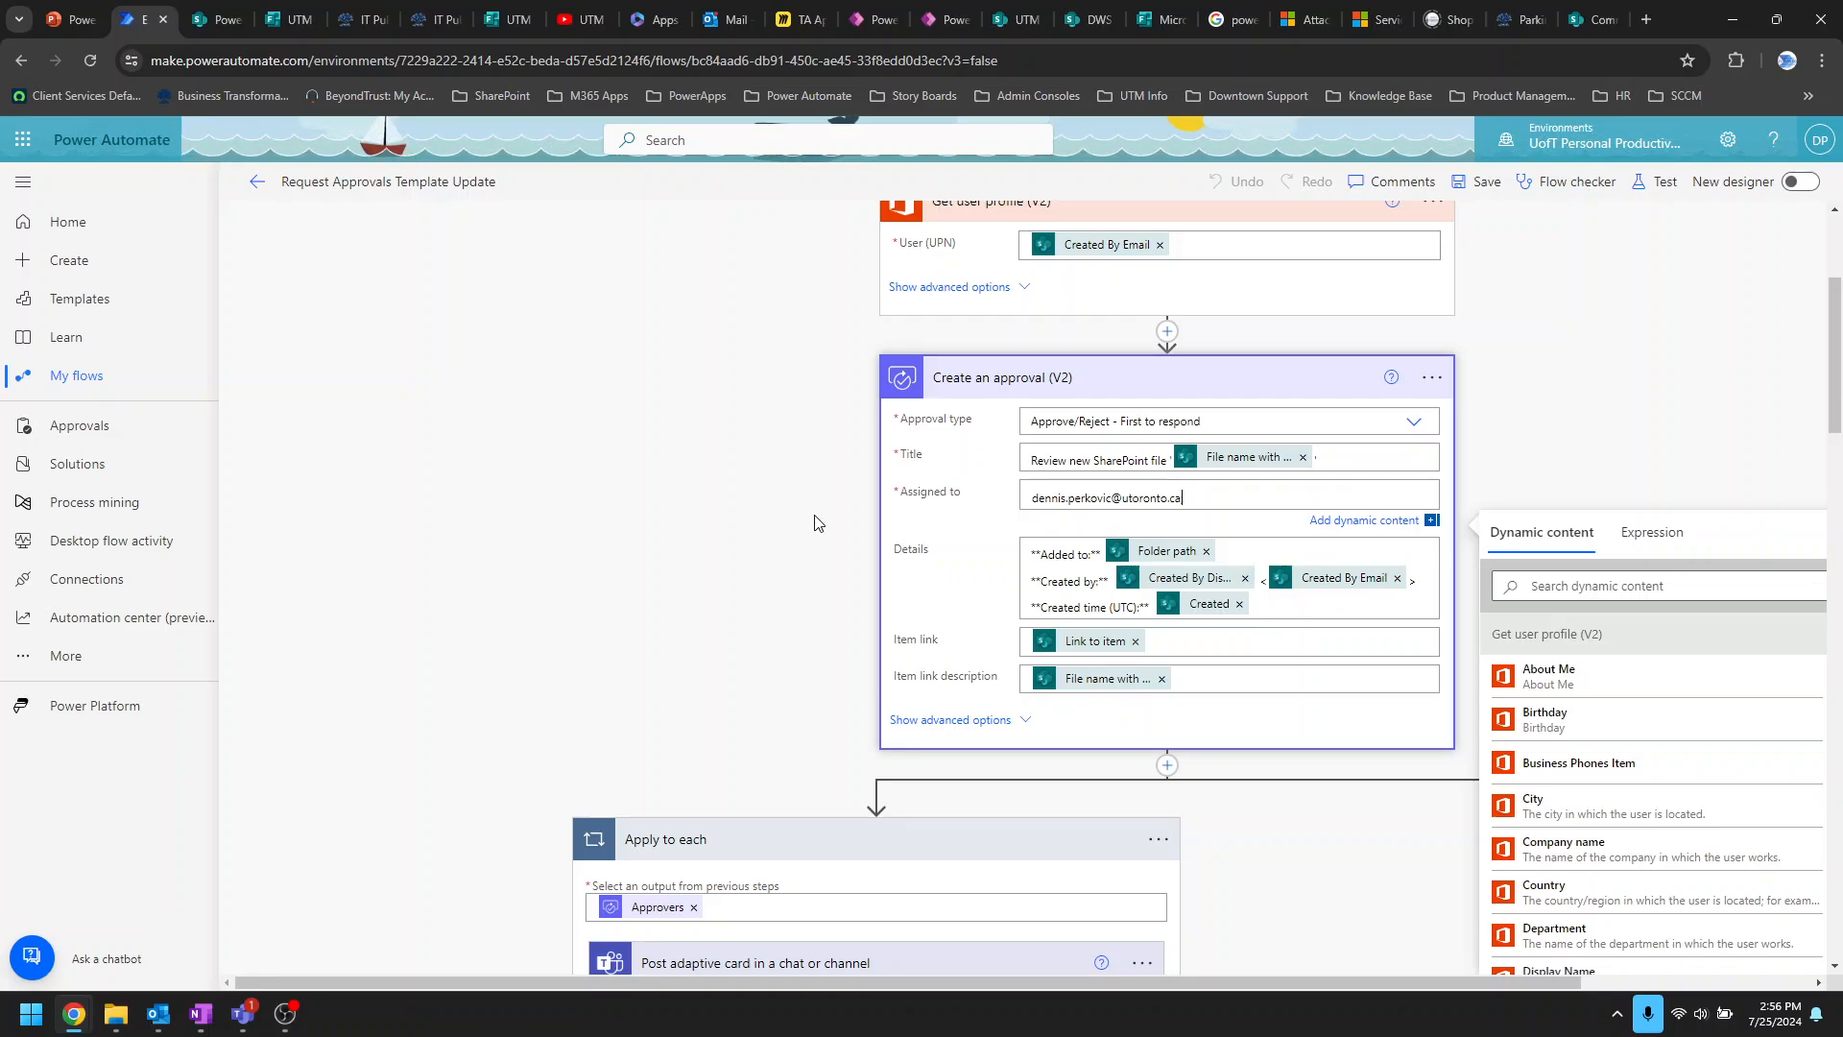
pyautogui.scroll(-6, 659, 571)
pyautogui.scroll(5, 659, 571)
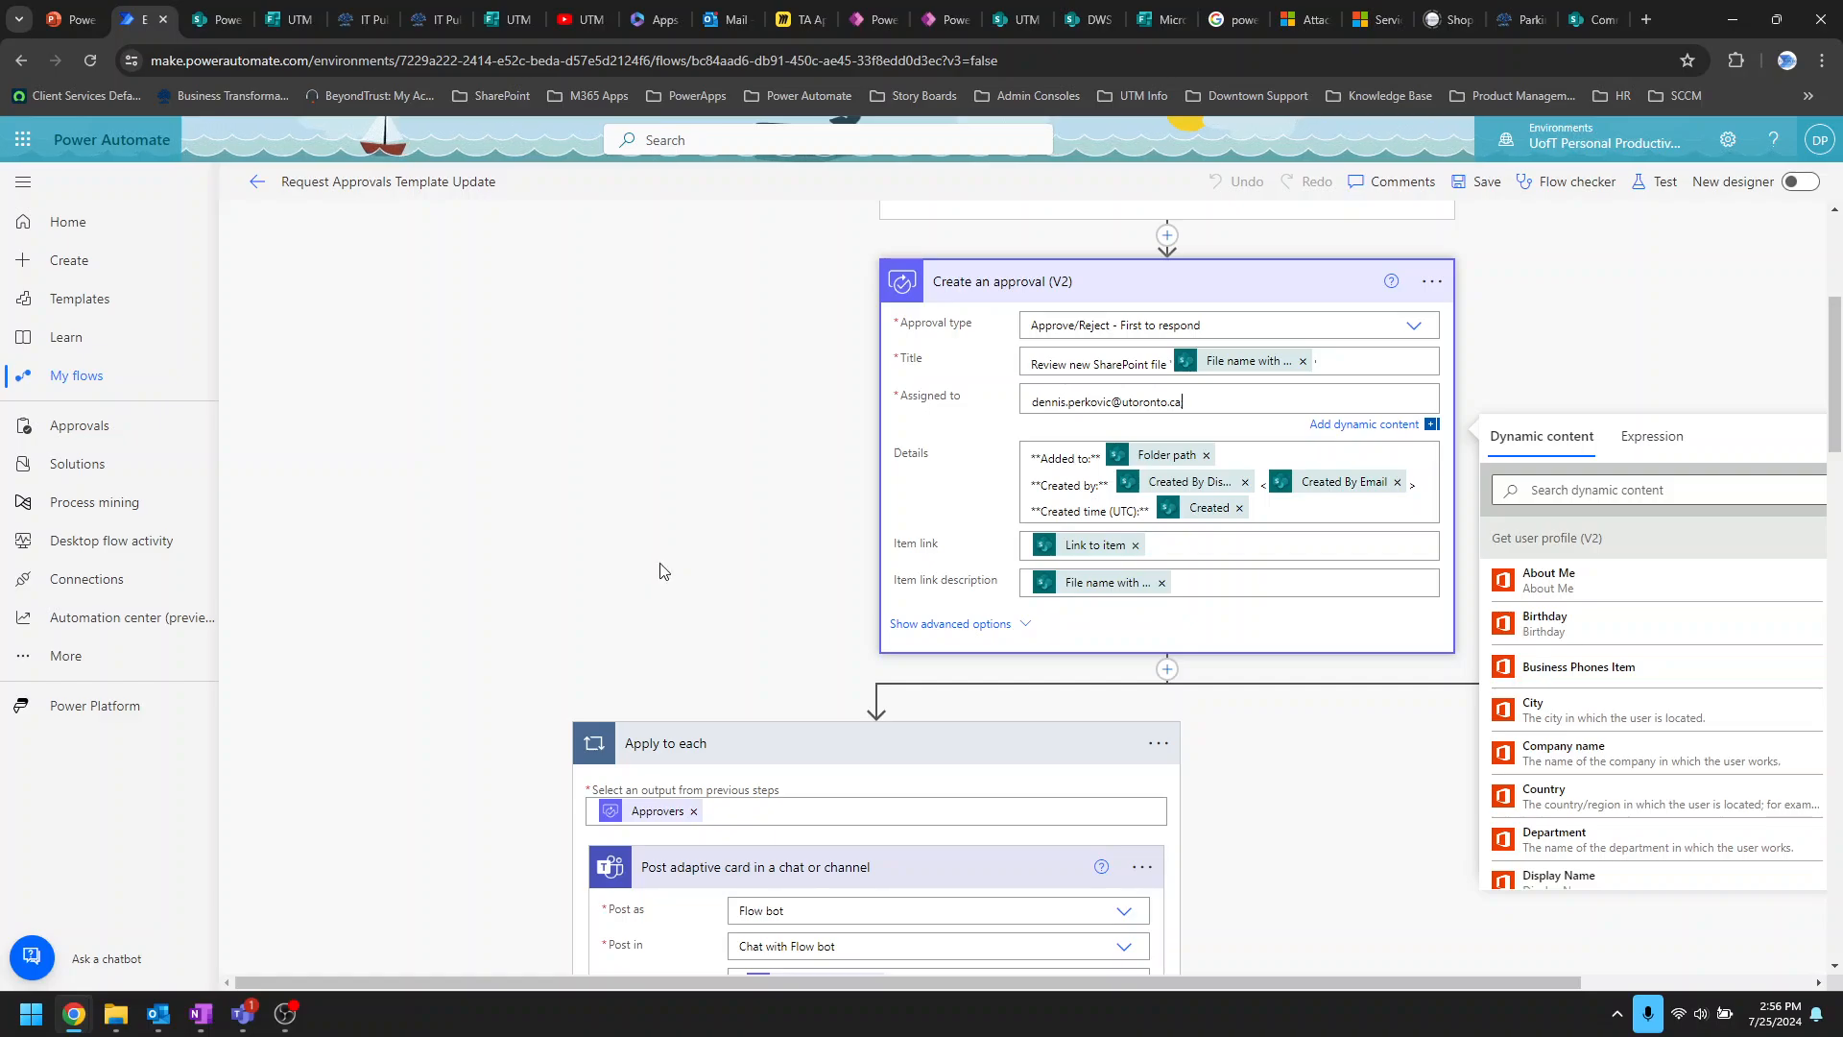
pyautogui.press('BackSpace')
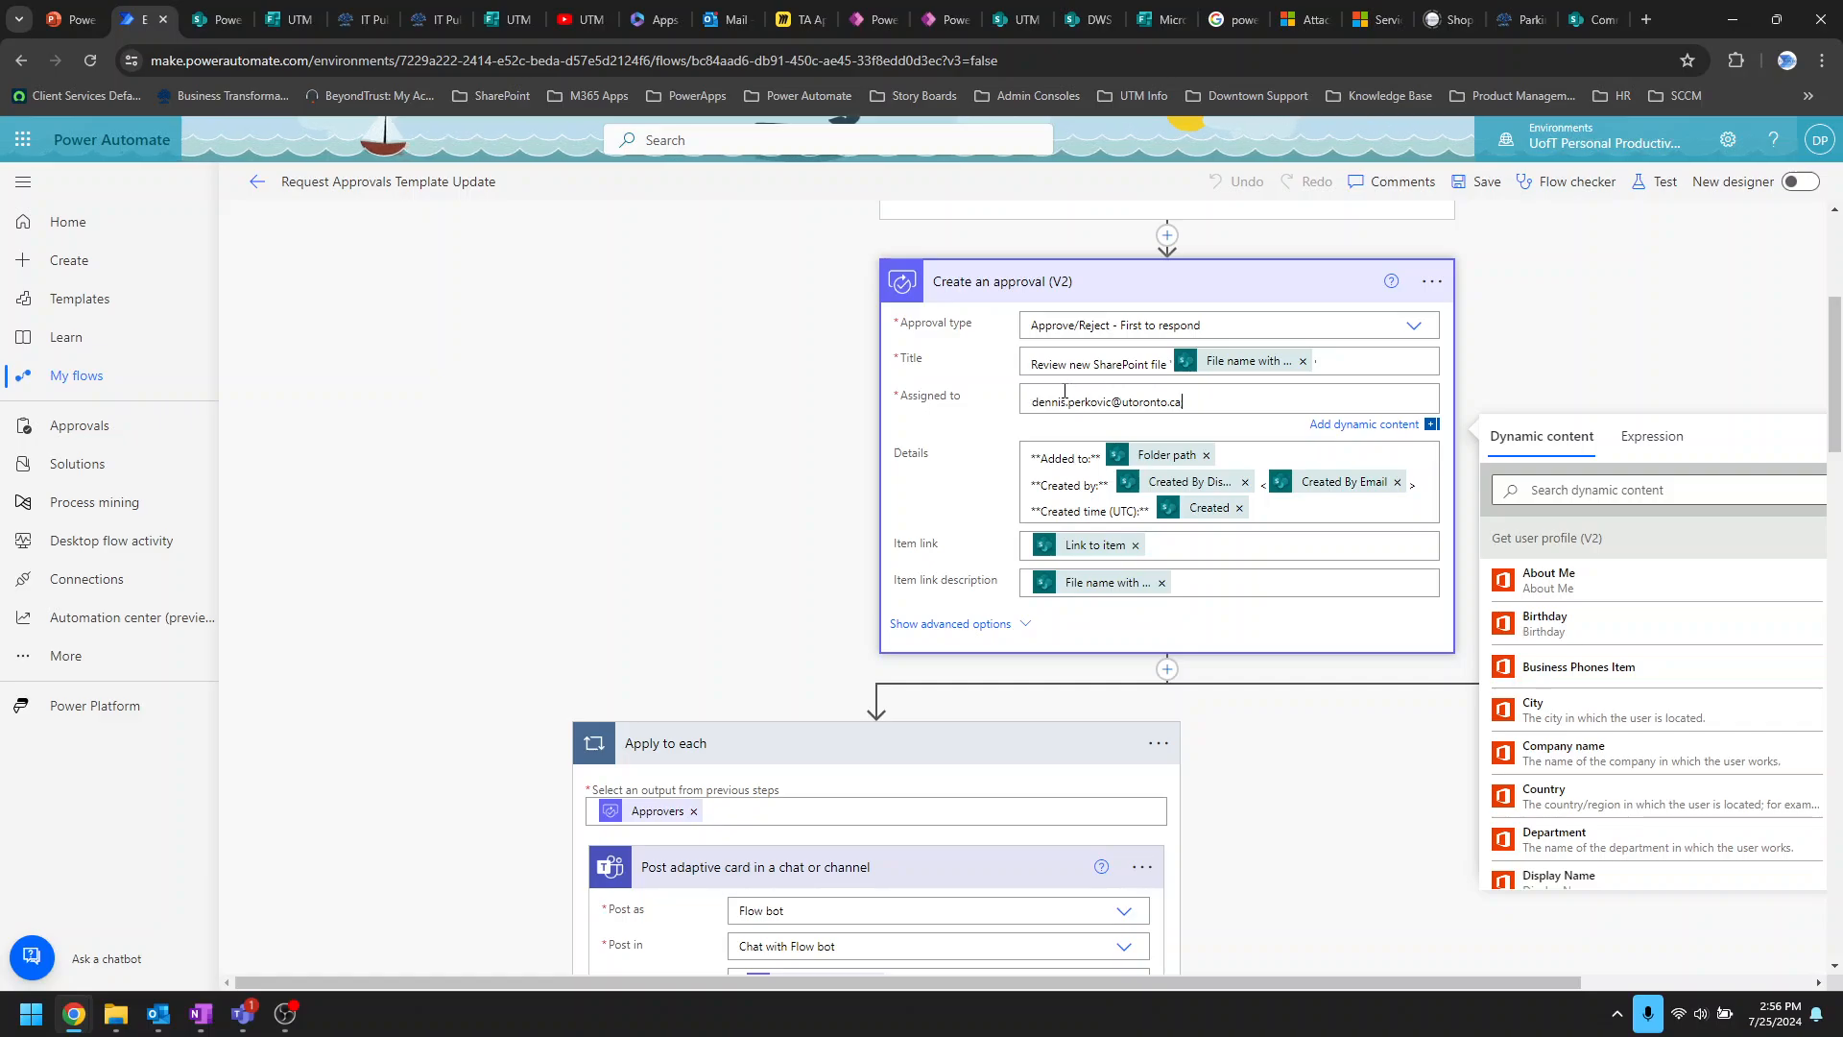
pyautogui.click(1579, 333)
pyautogui.scroll(-10, 1594, 394)
# Step: Expand the Apply to each response to reject loop and its Inform requestor of rejection step
pyautogui.scroll(-3, 1593, 405)
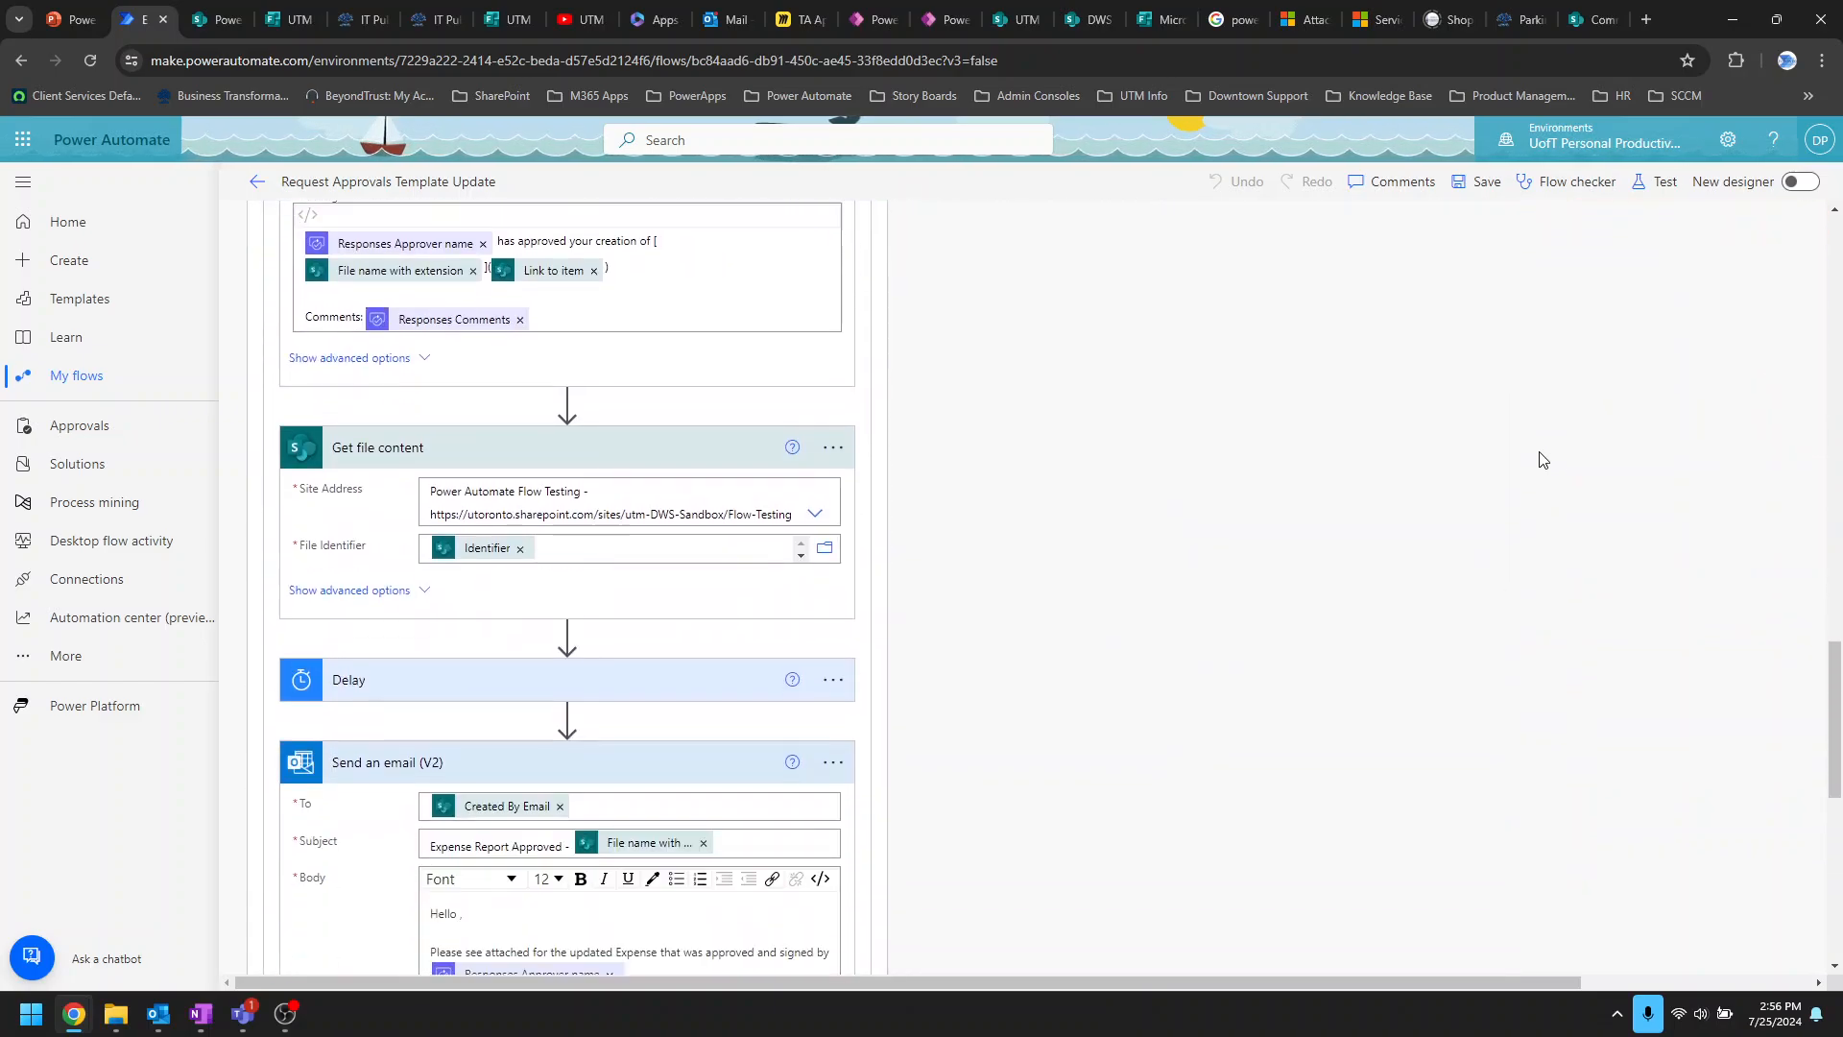
pyautogui.scroll(4, 1283, 646)
pyautogui.scroll(1, 1283, 645)
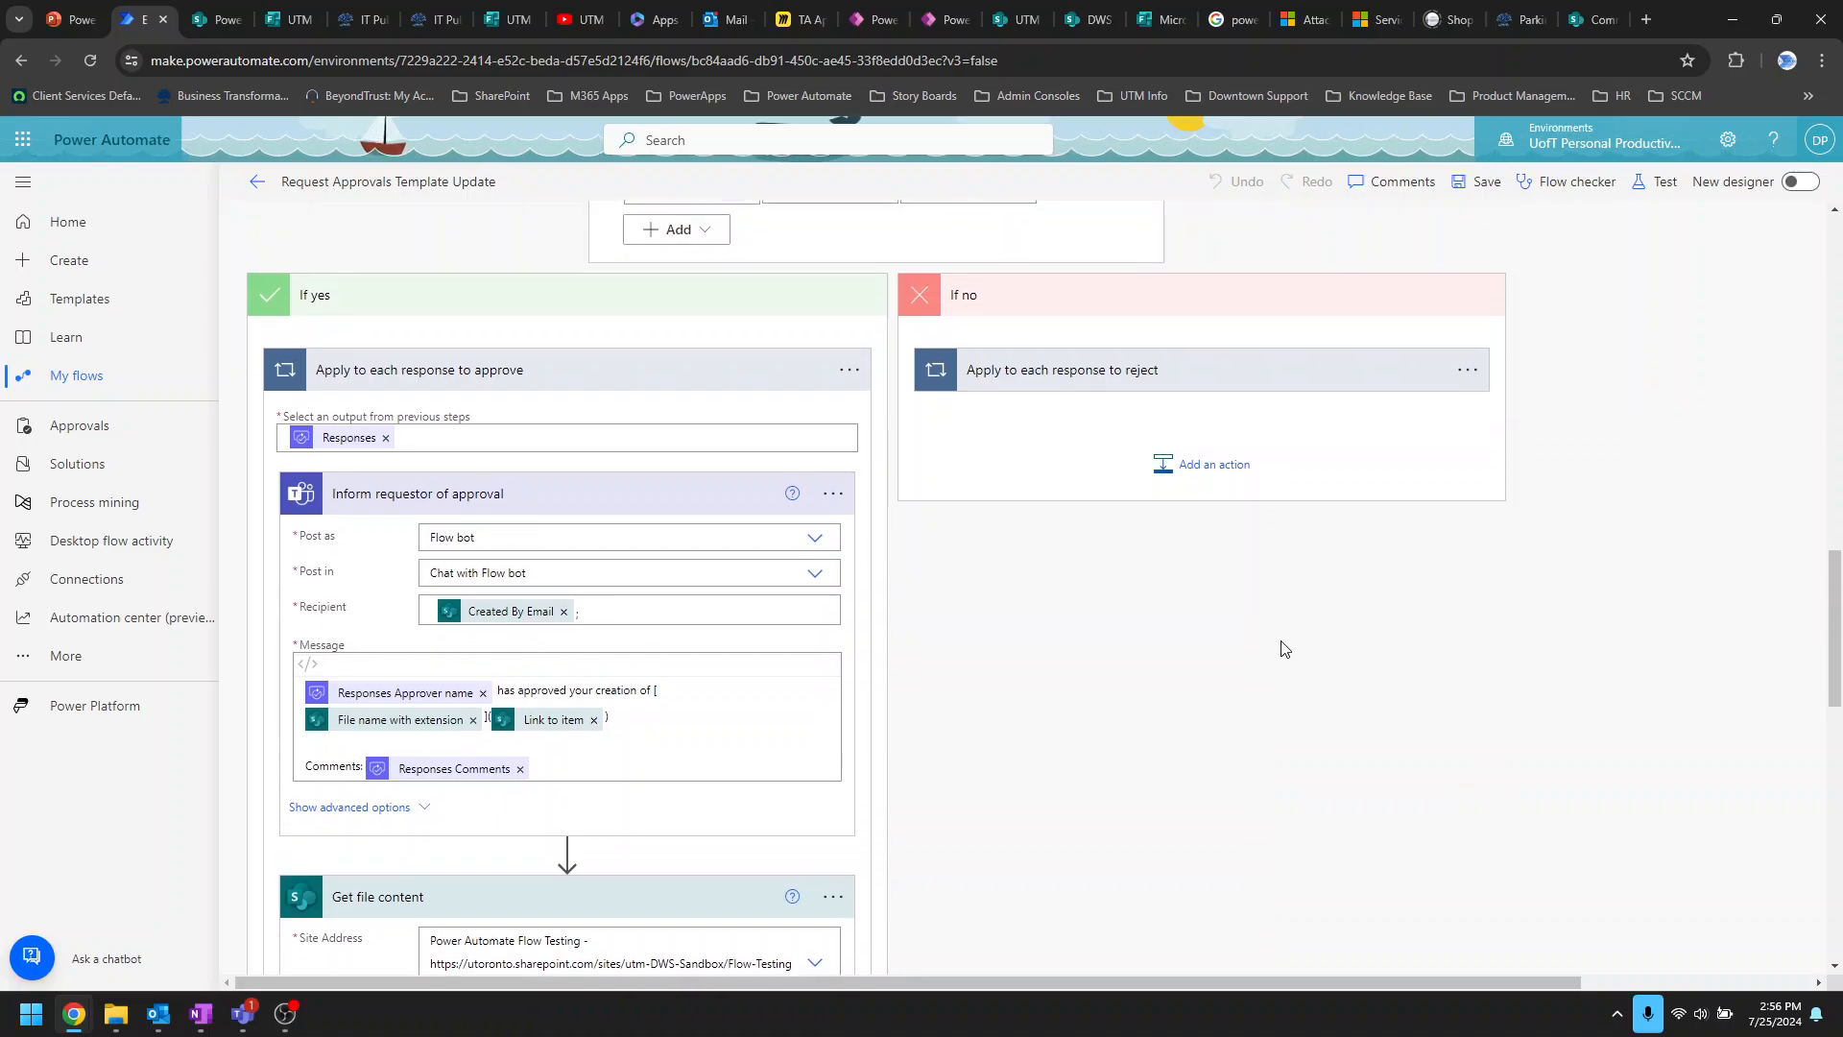
pyautogui.scroll(2, 861, 322)
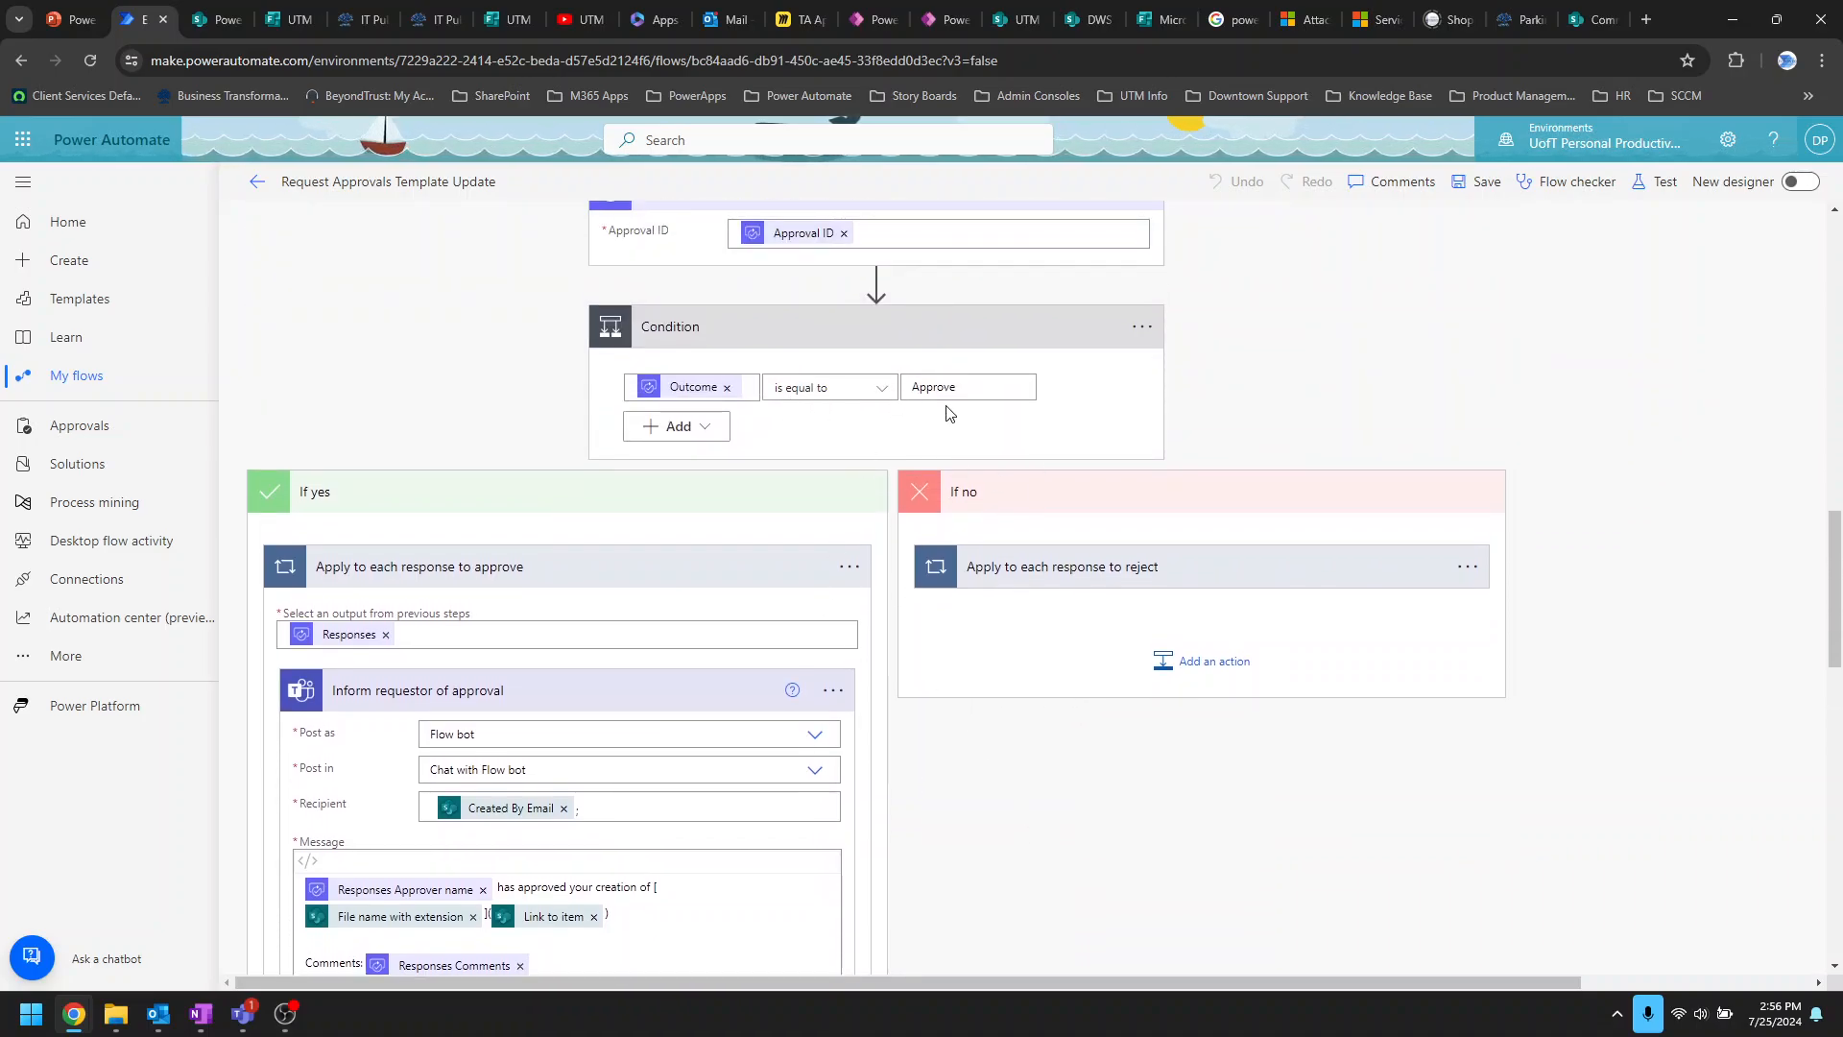
pyautogui.click(1251, 581)
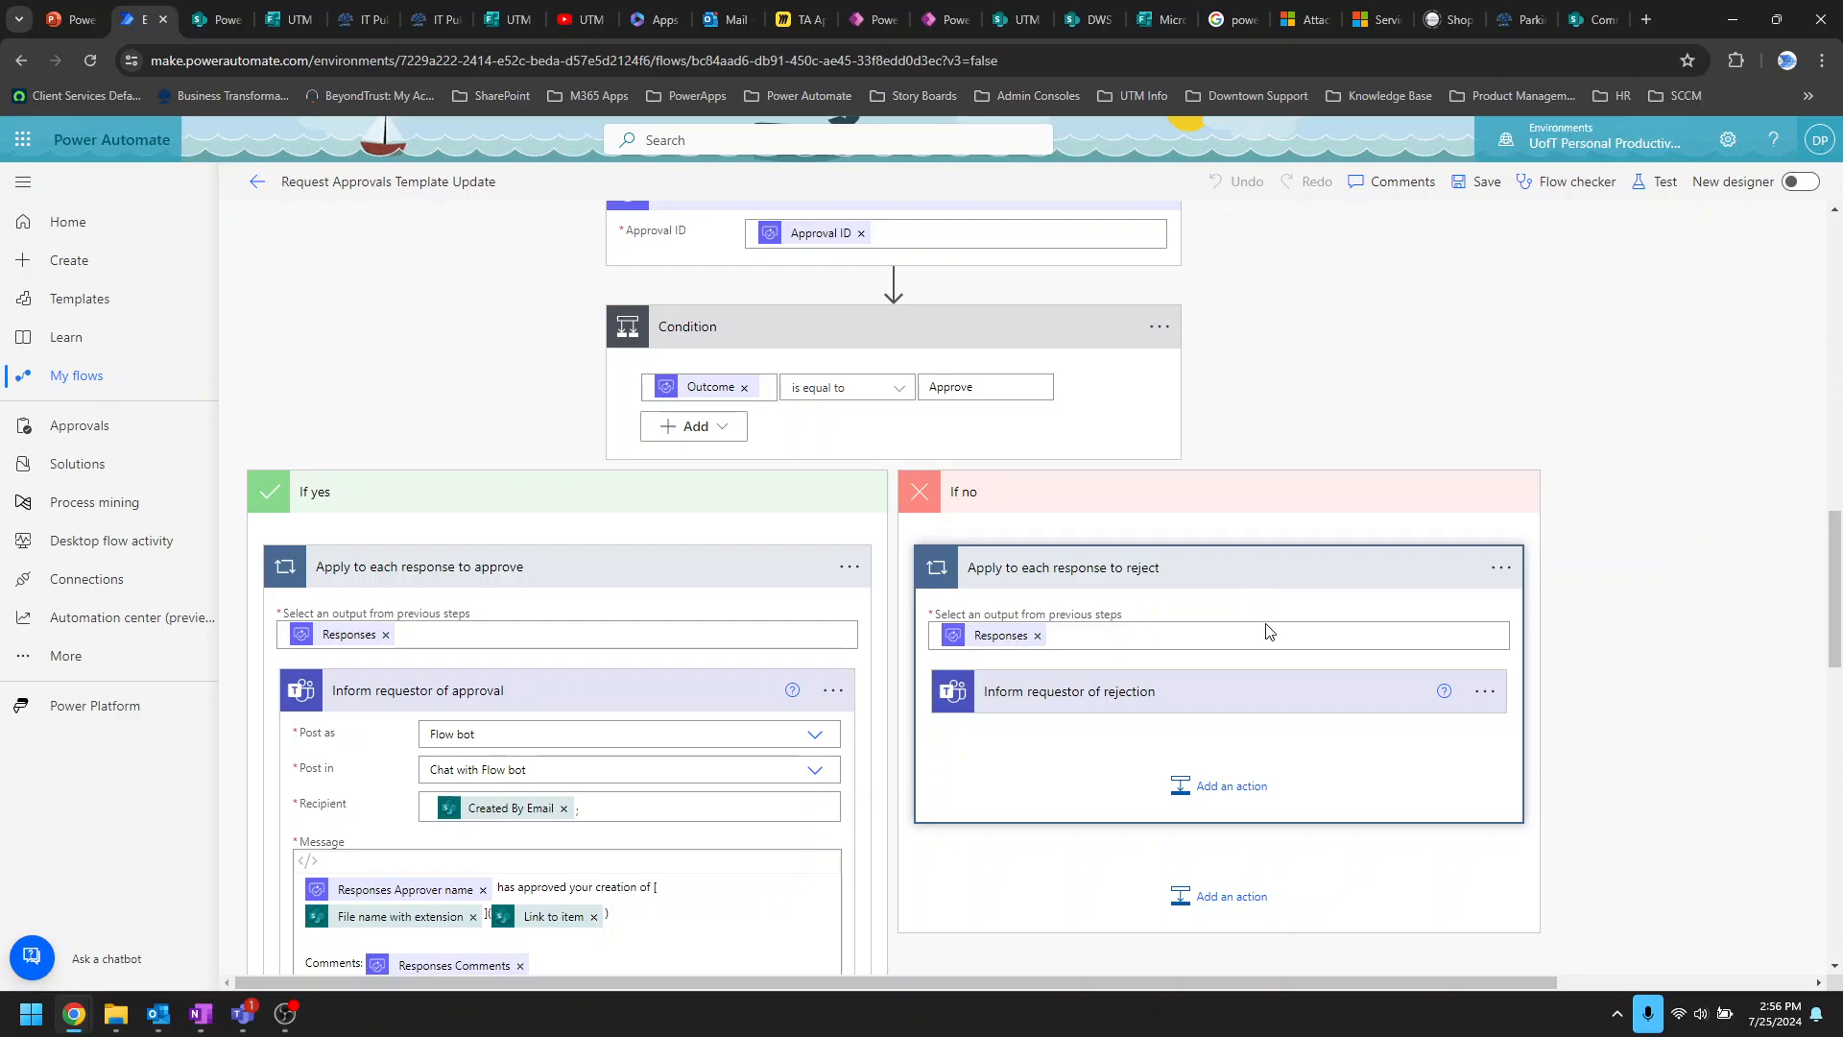
pyautogui.scroll(-3, 1267, 696)
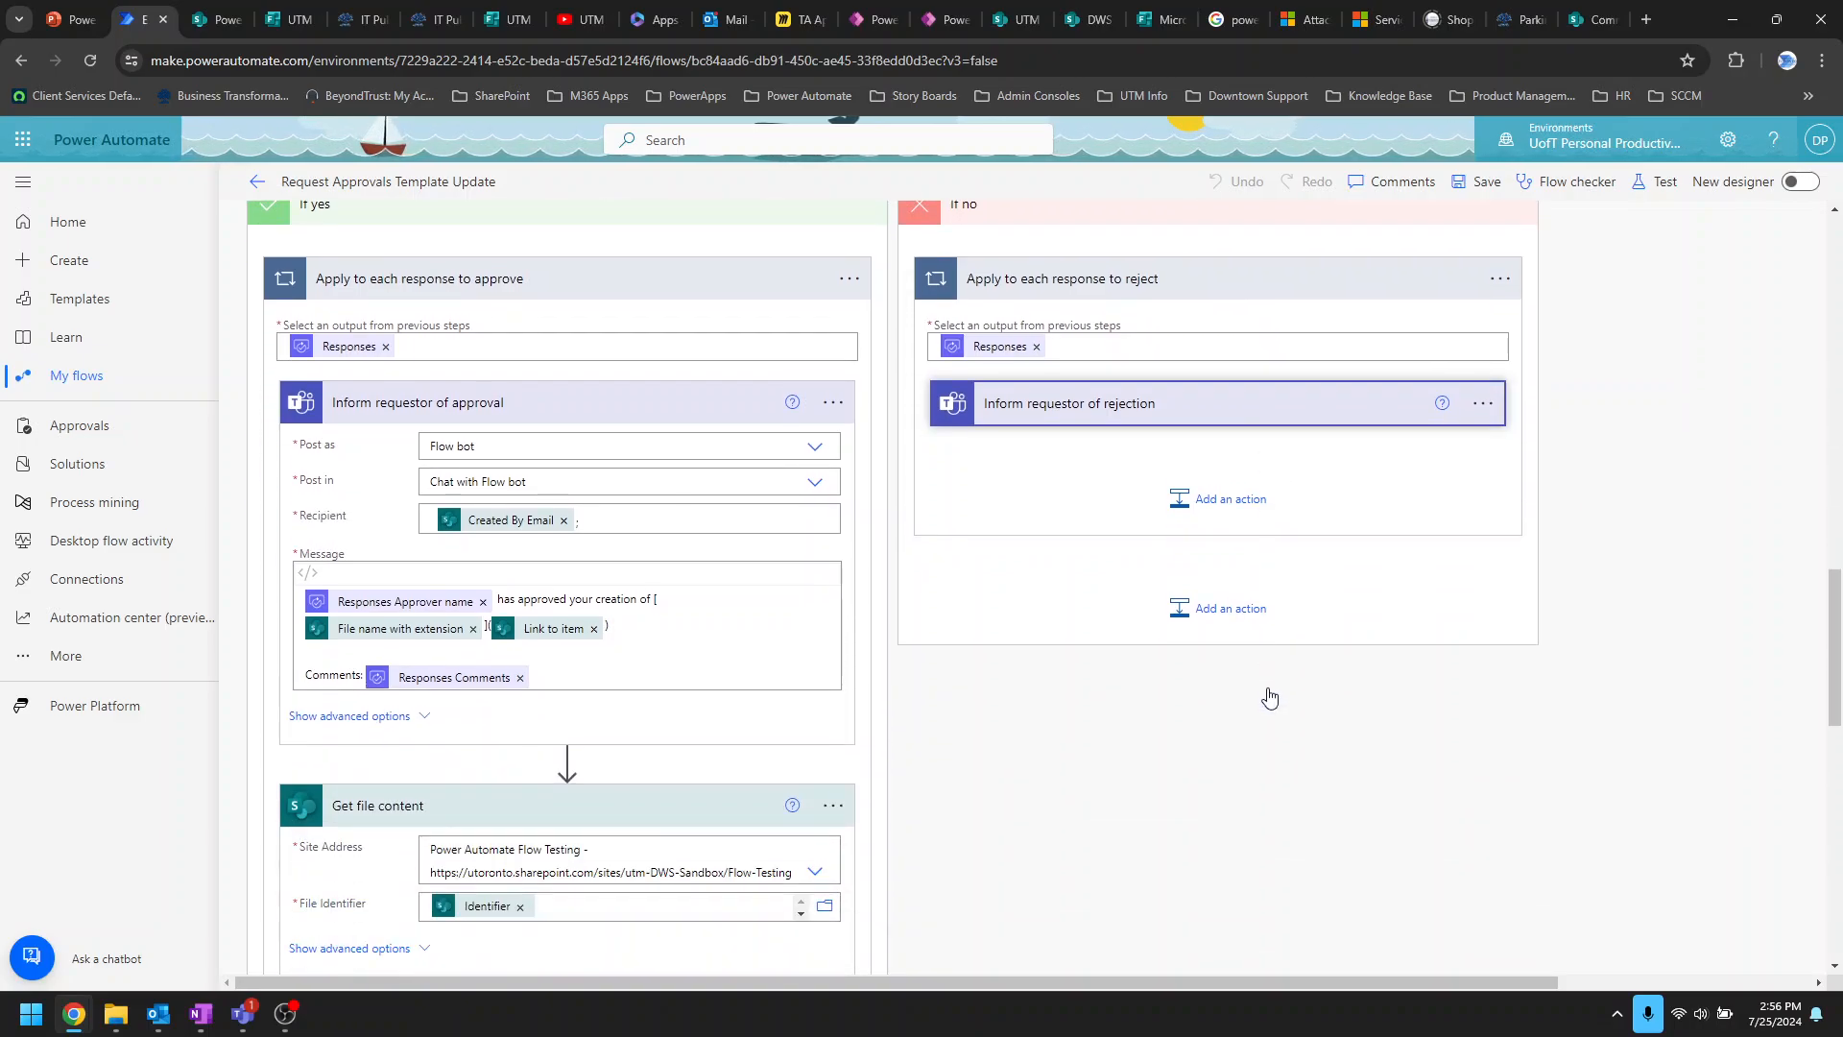
pyautogui.click(1275, 407)
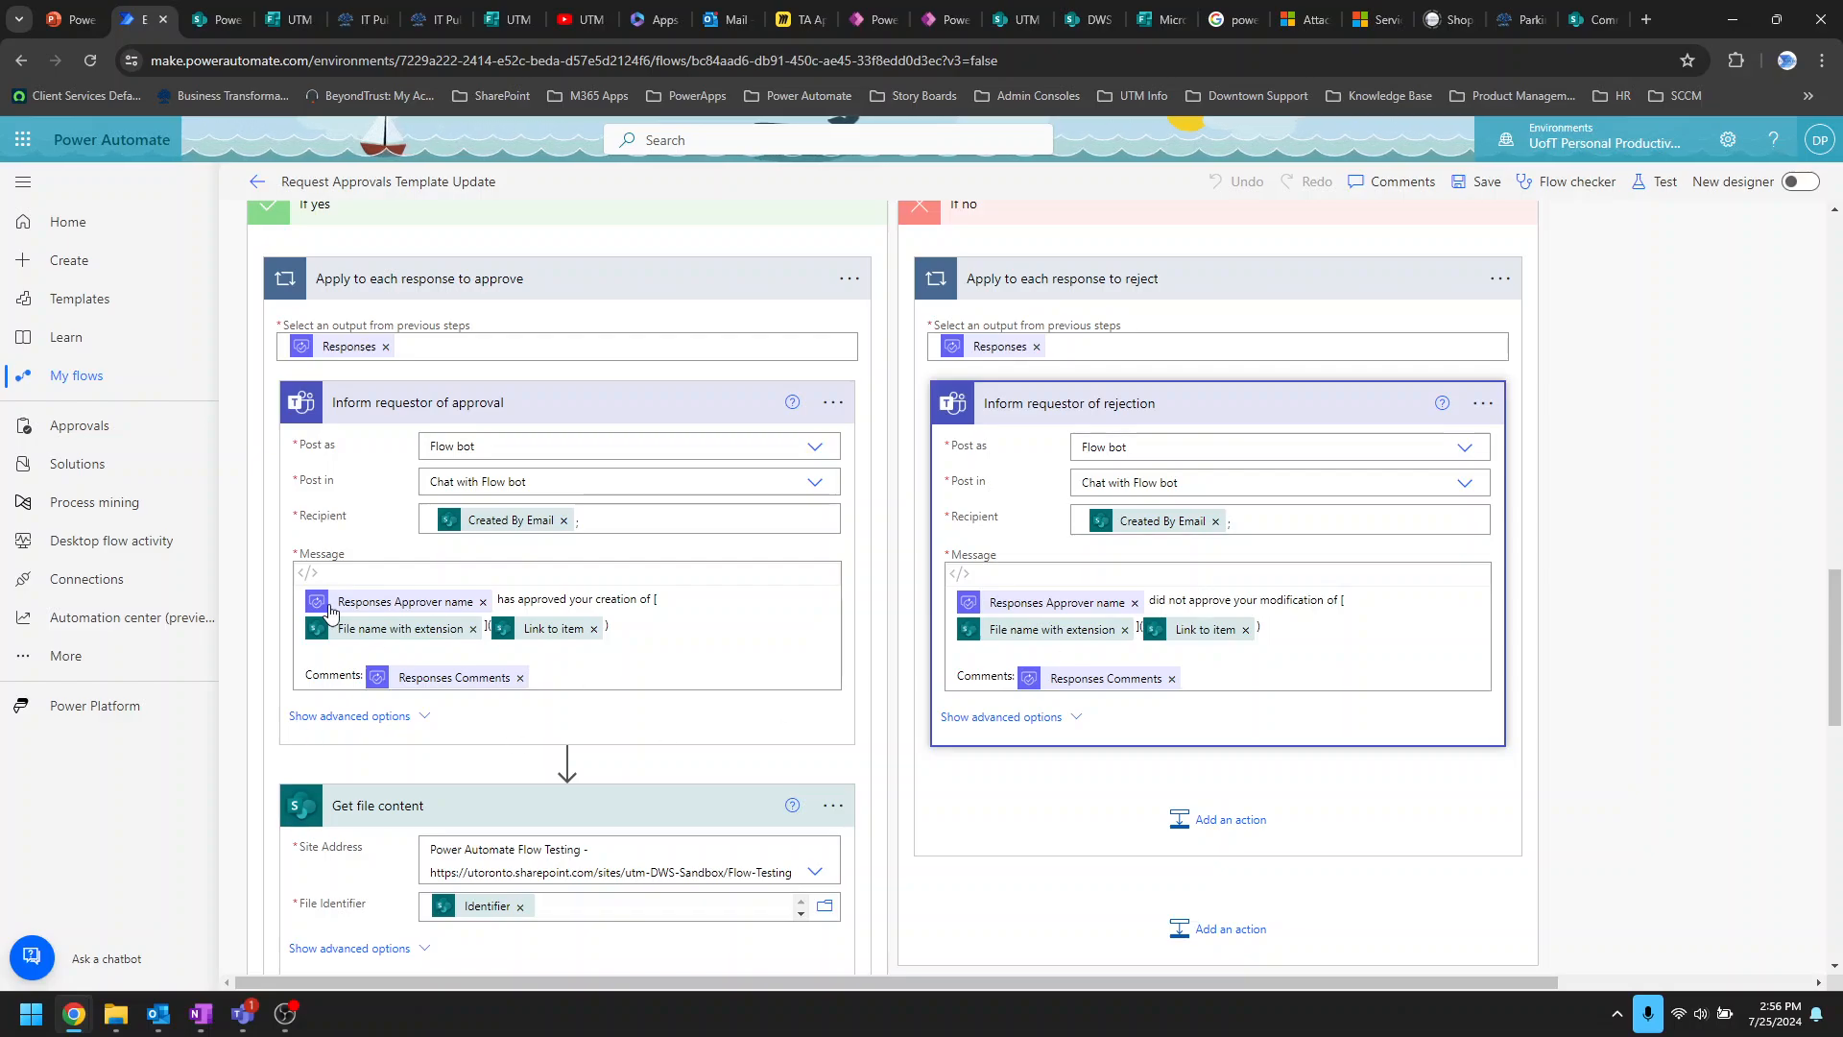
# Step: Scroll through the reject branch, then go to the flow's details page showing the Succeeded Jul 25 run
pyautogui.scroll(-4, 1328, 892)
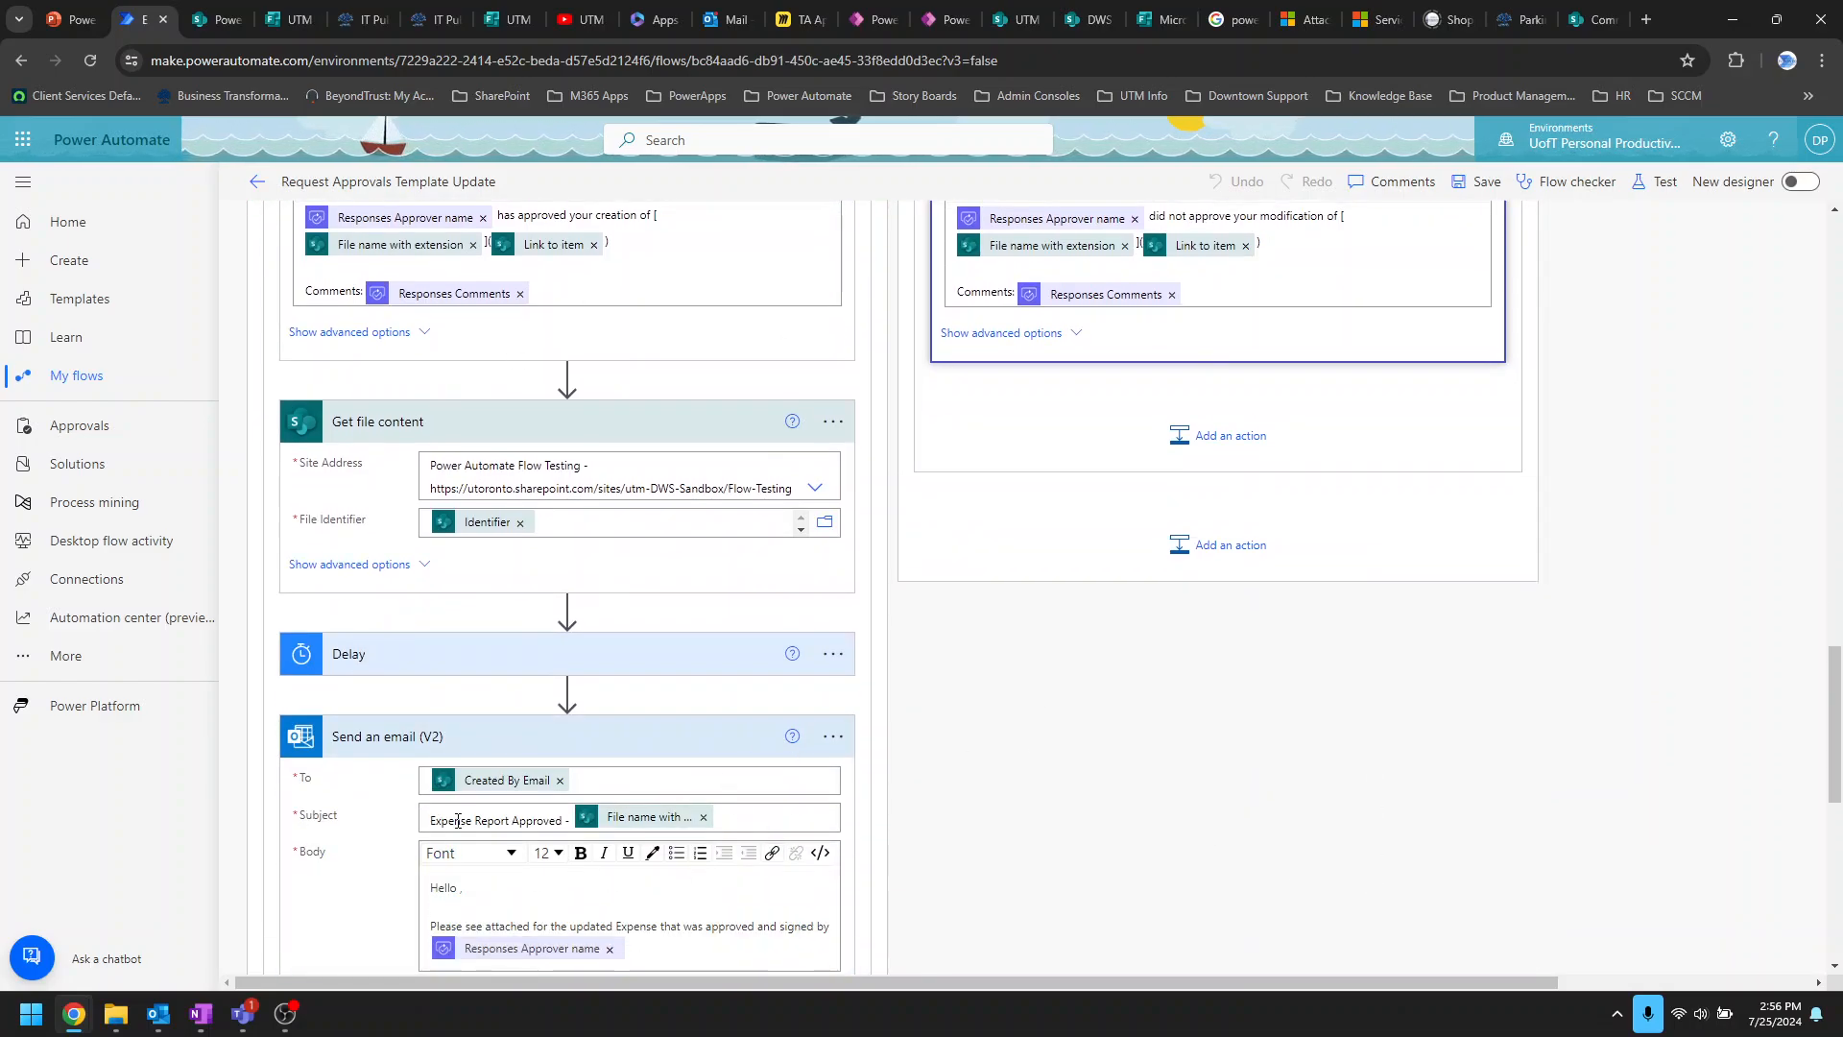
pyautogui.scroll(-2, 576, 816)
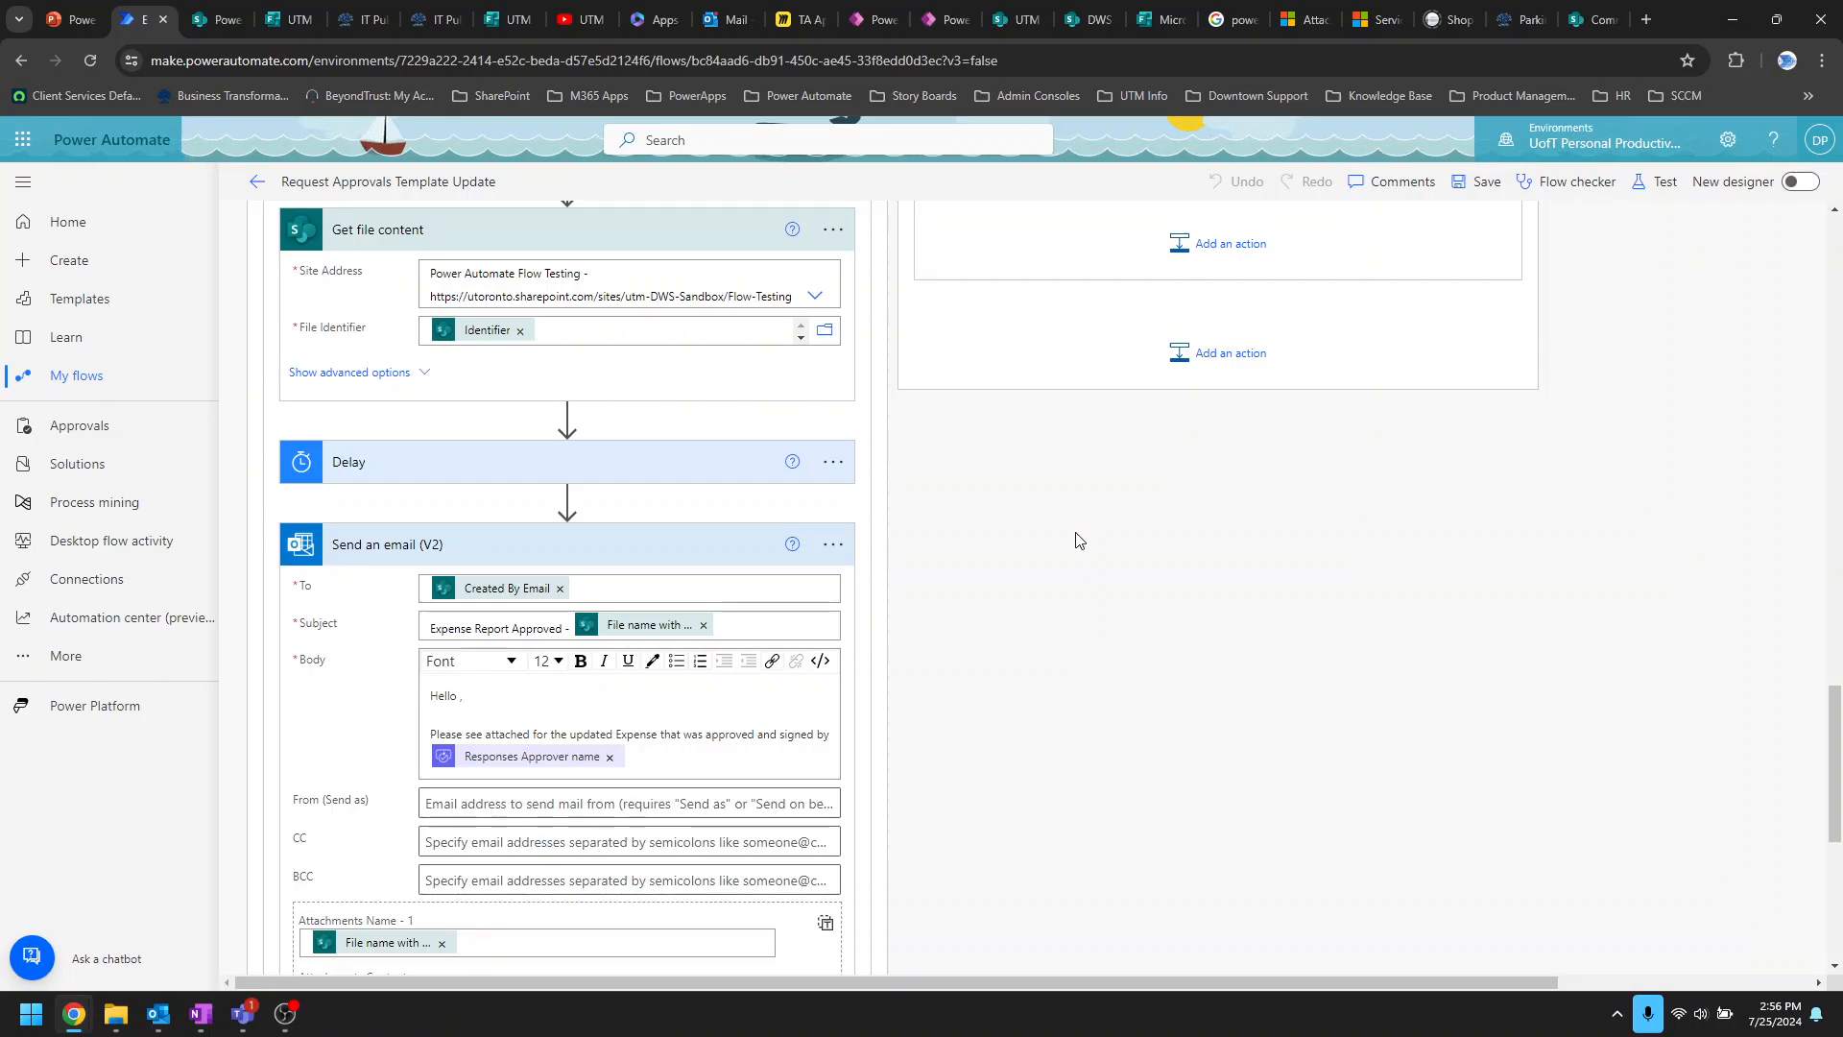
pyautogui.scroll(-5, 1489, 679)
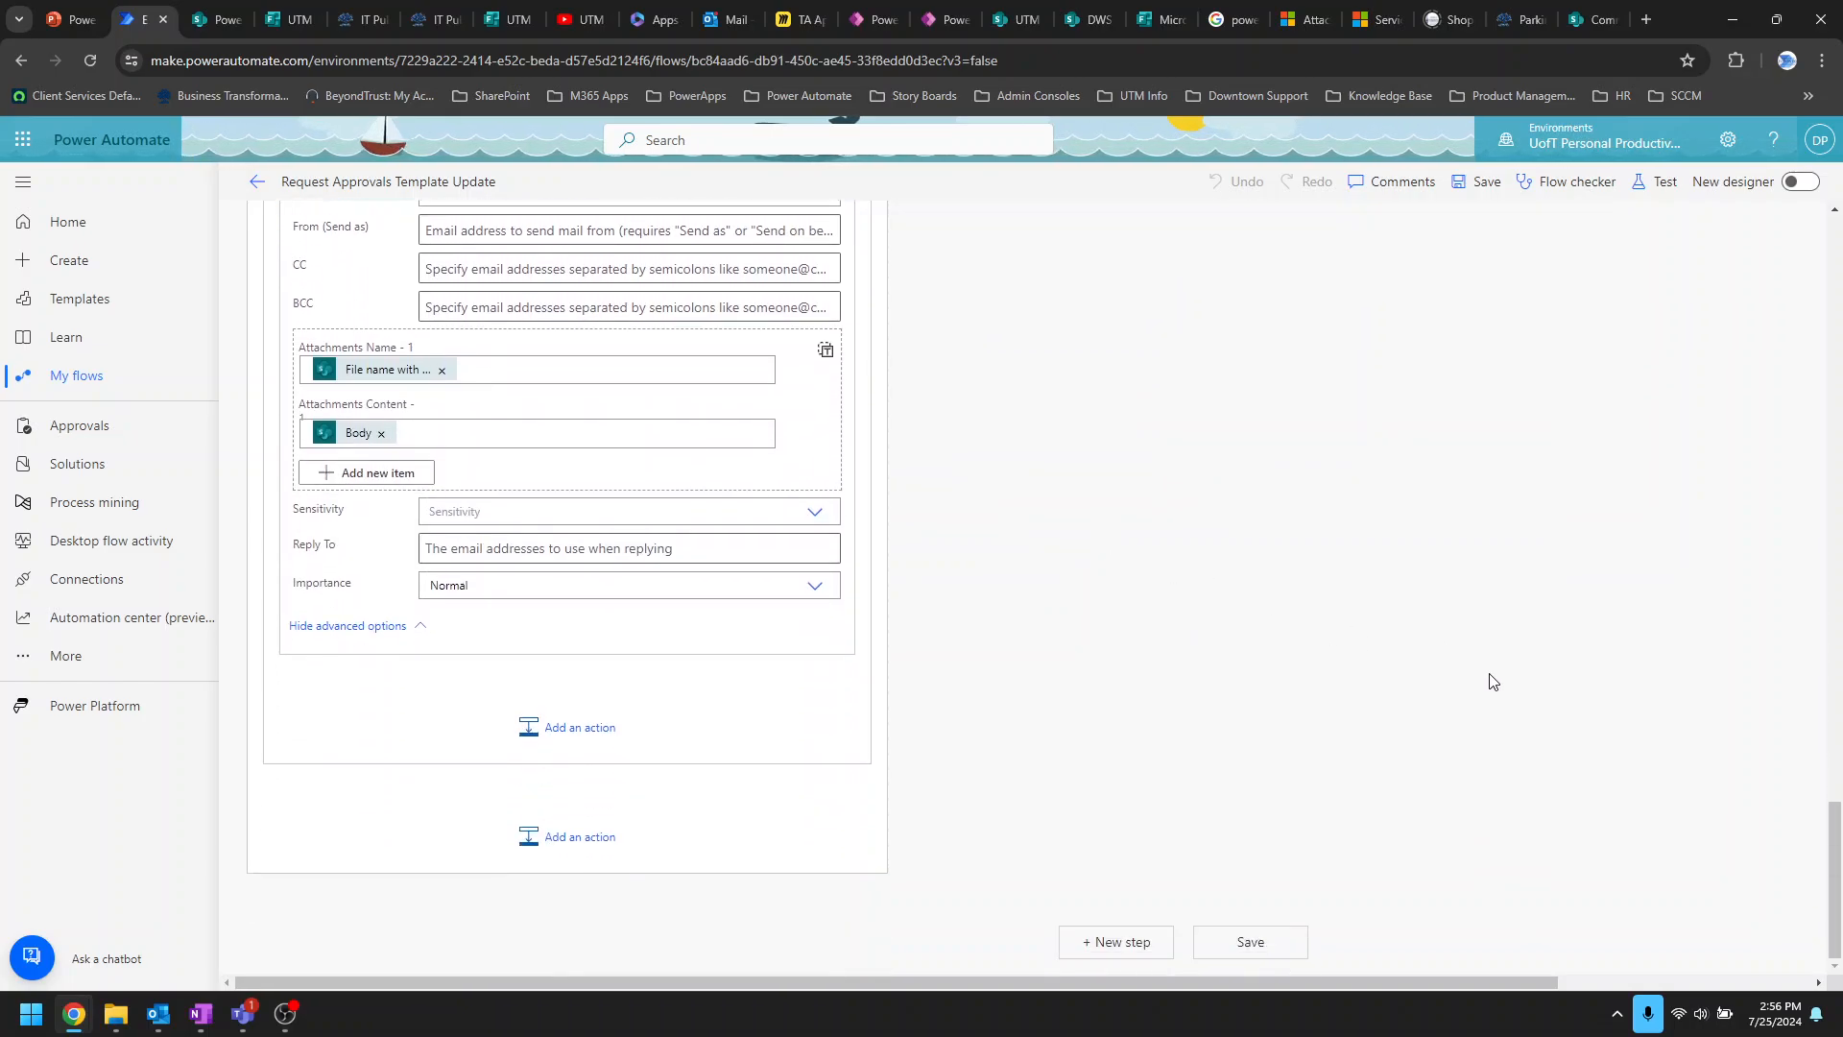
pyautogui.scroll(6, 1490, 680)
pyautogui.scroll(15, 1491, 680)
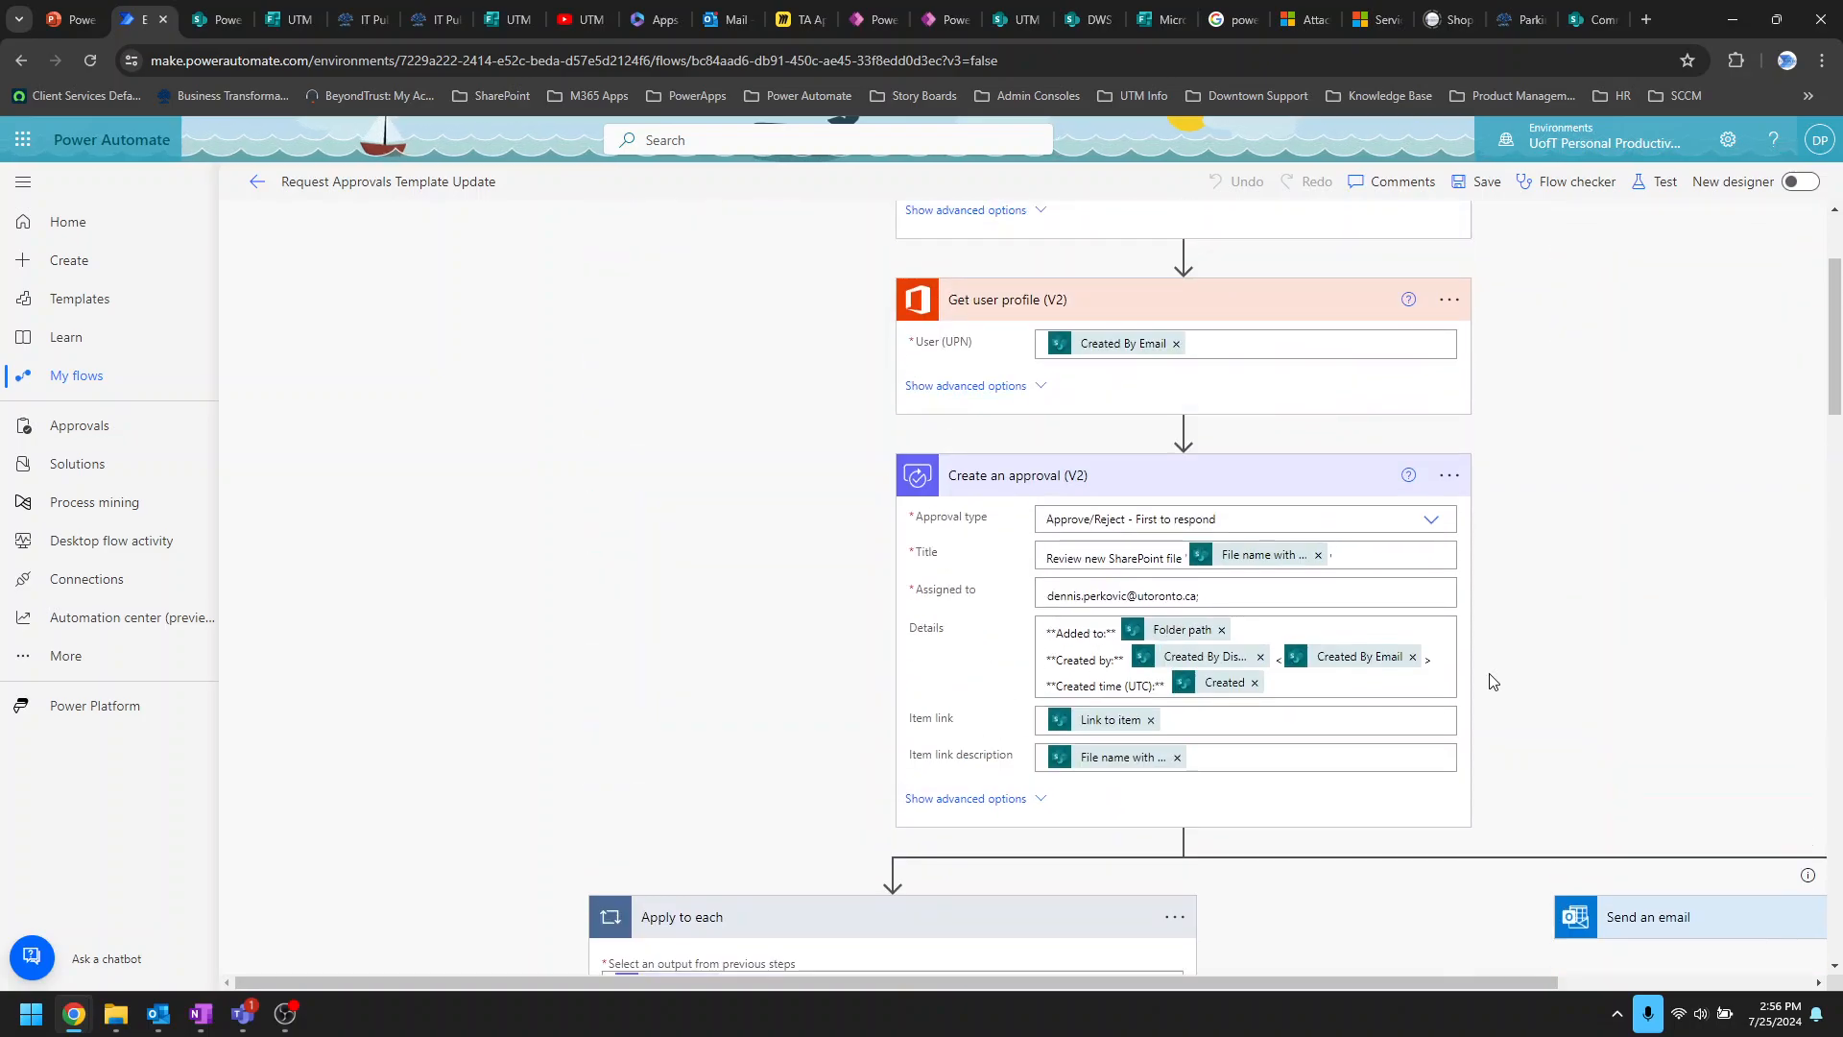
pyautogui.scroll(1, 1490, 680)
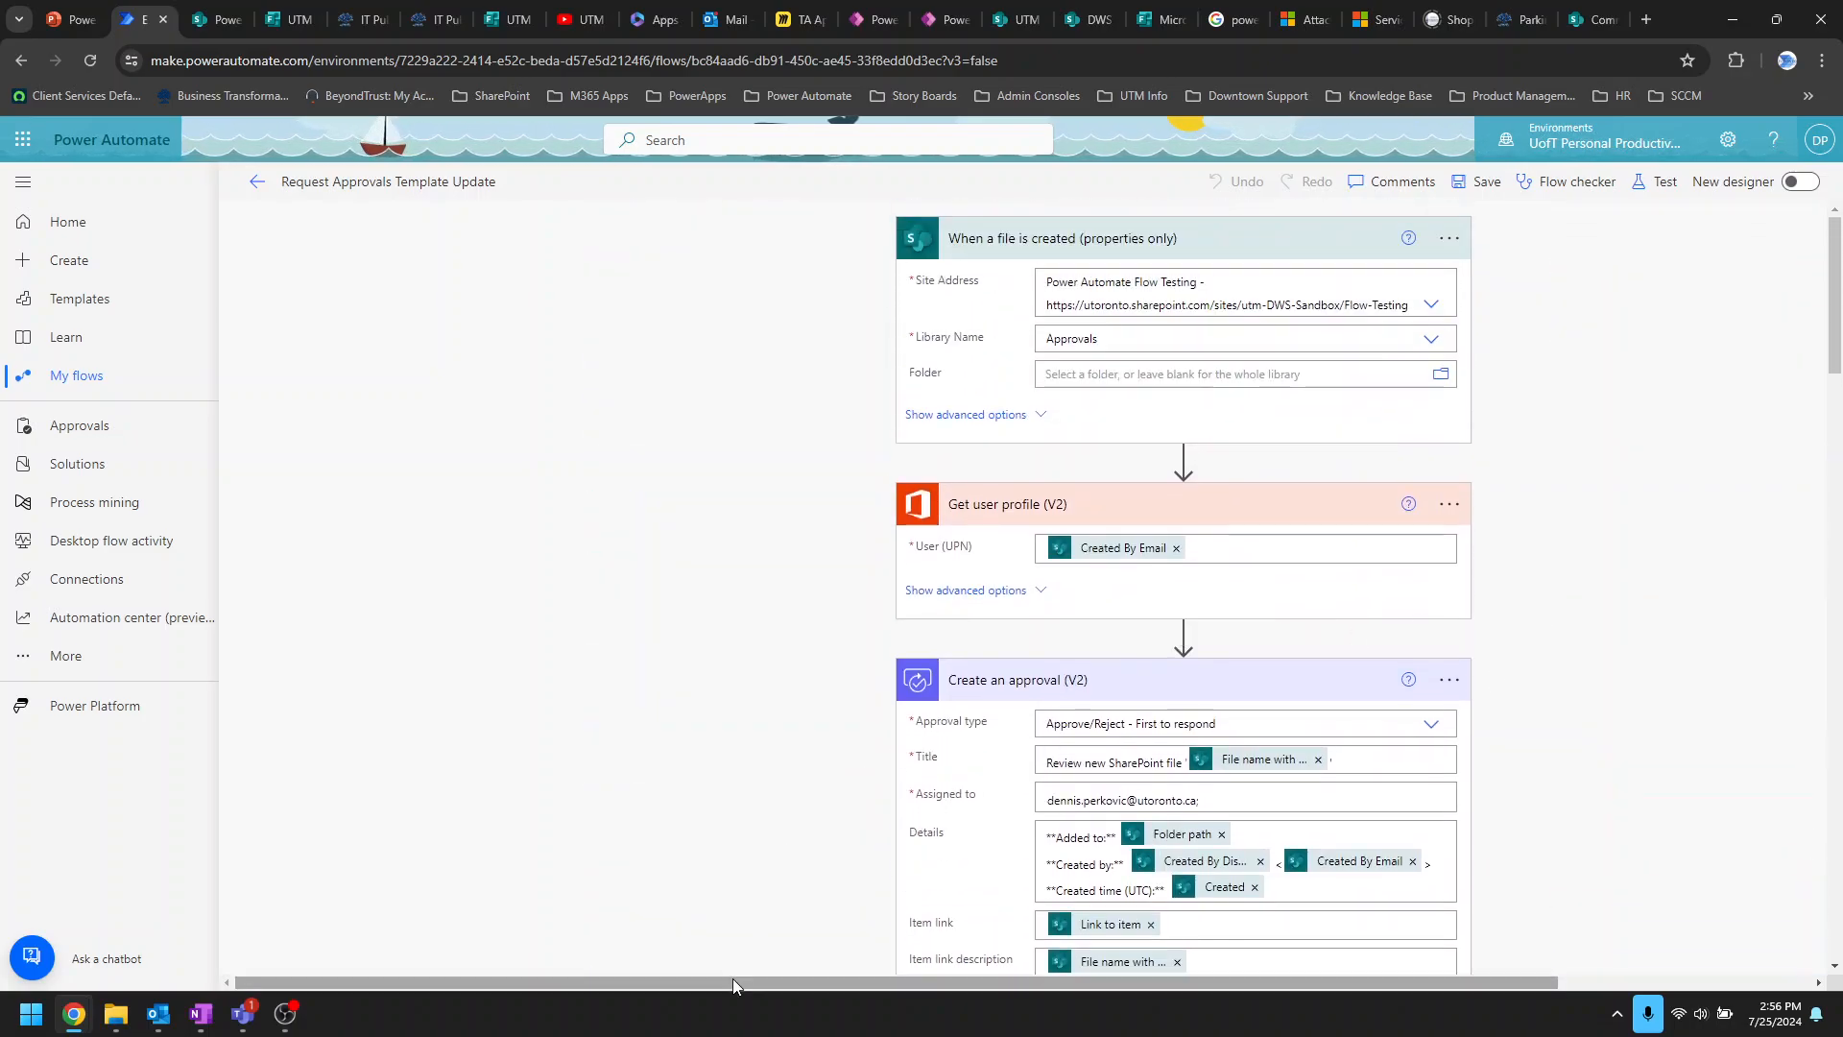
pyautogui.moveTo(733, 981)
pyautogui.mouseDown()
pyautogui.moveTo(994, 1020)
pyautogui.moveTo(715, 991)
pyautogui.mouseUp()
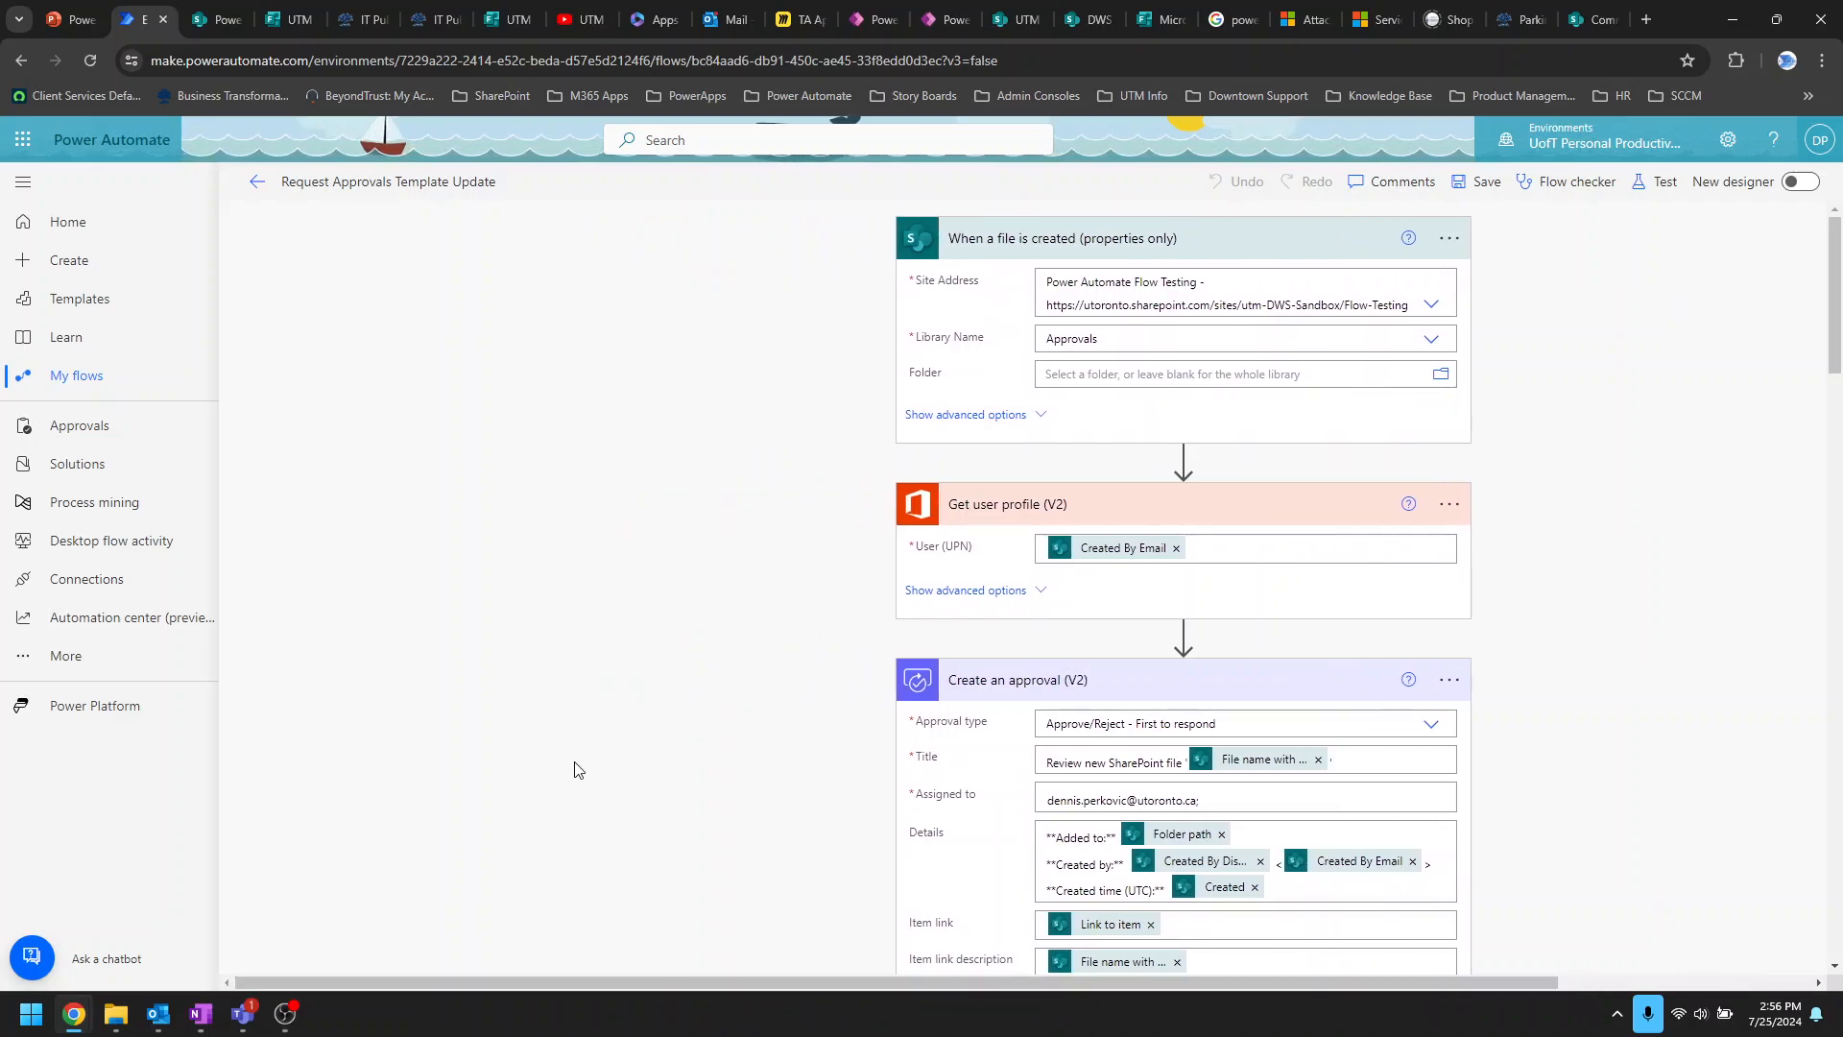
pyautogui.click(256, 182)
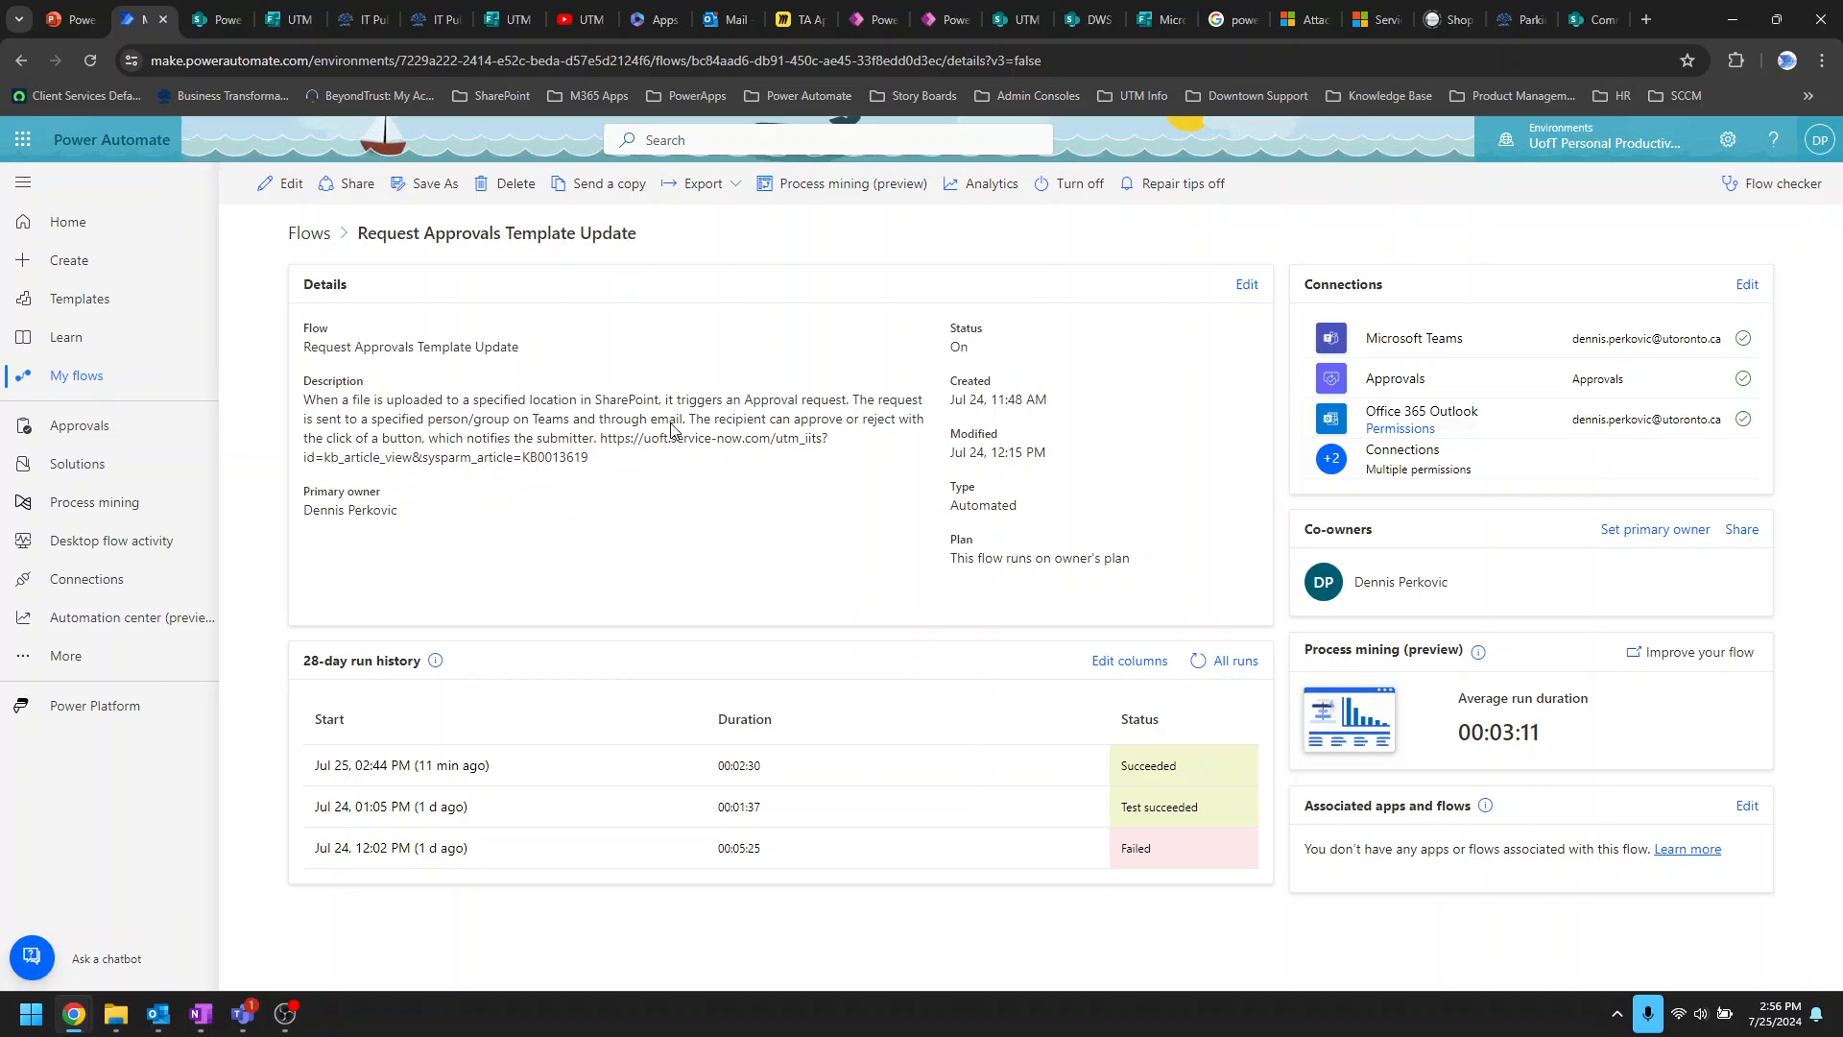
# Step: Switch from the flow editor back to the SharePoint testing site's Meal Expenses library
pyautogui.click(213, 23)
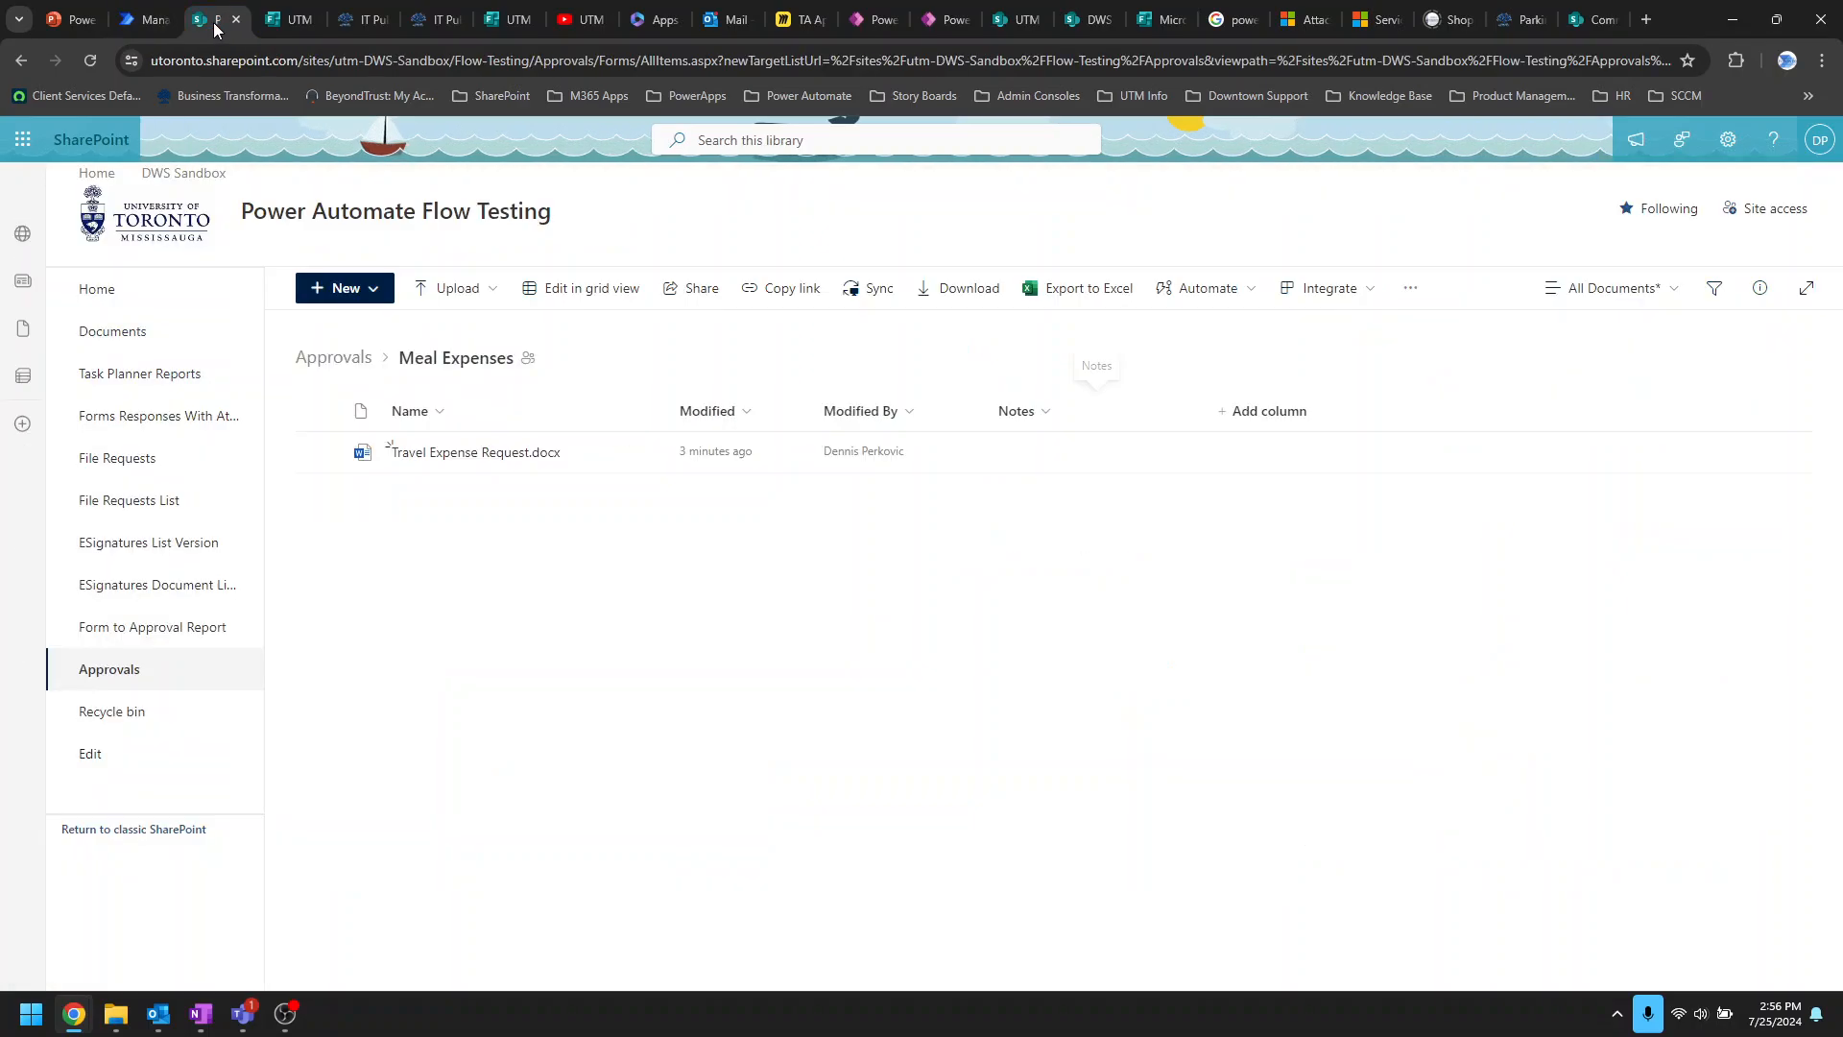
# Step: Review the CAO and Campus Safety approval columns in the Form to Approval Report list
pyautogui.click(288, 21)
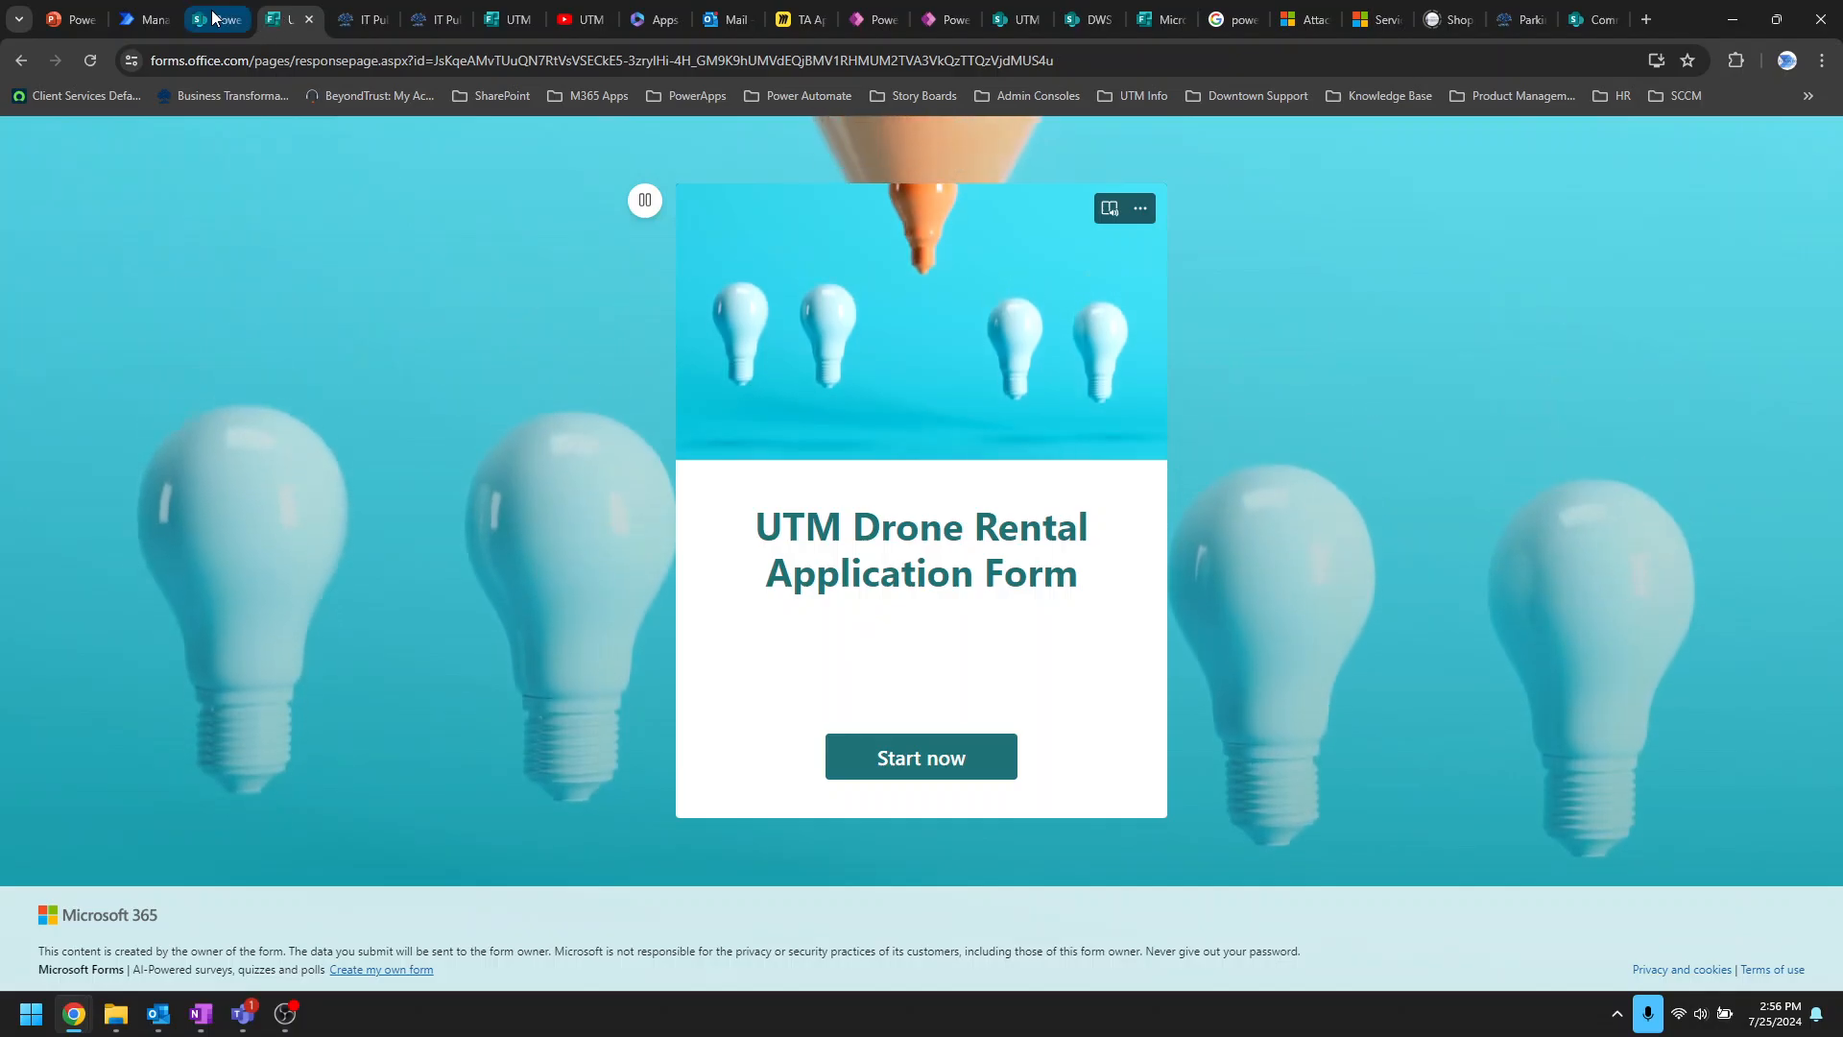
pyautogui.click(213, 19)
pyautogui.click(172, 639)
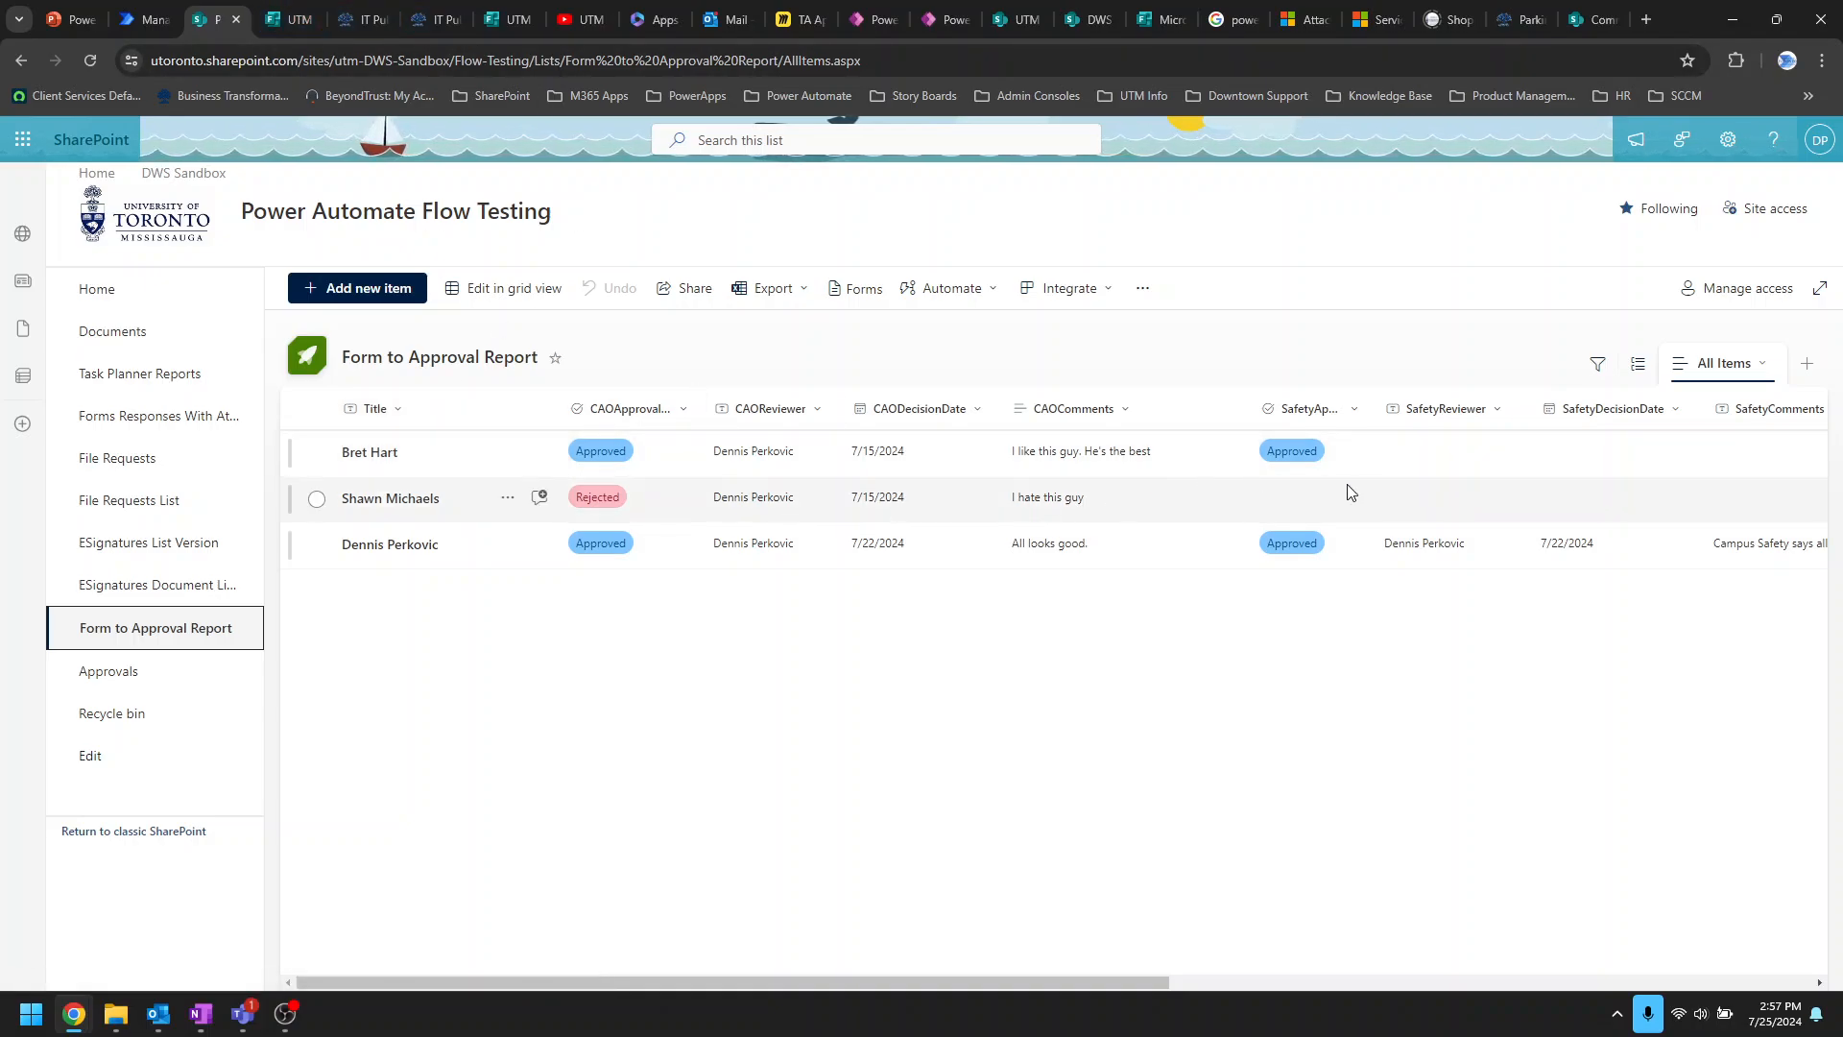
pyautogui.moveTo(937, 985); pyautogui.dragTo(1584, 1025)
pyautogui.click(288, 20)
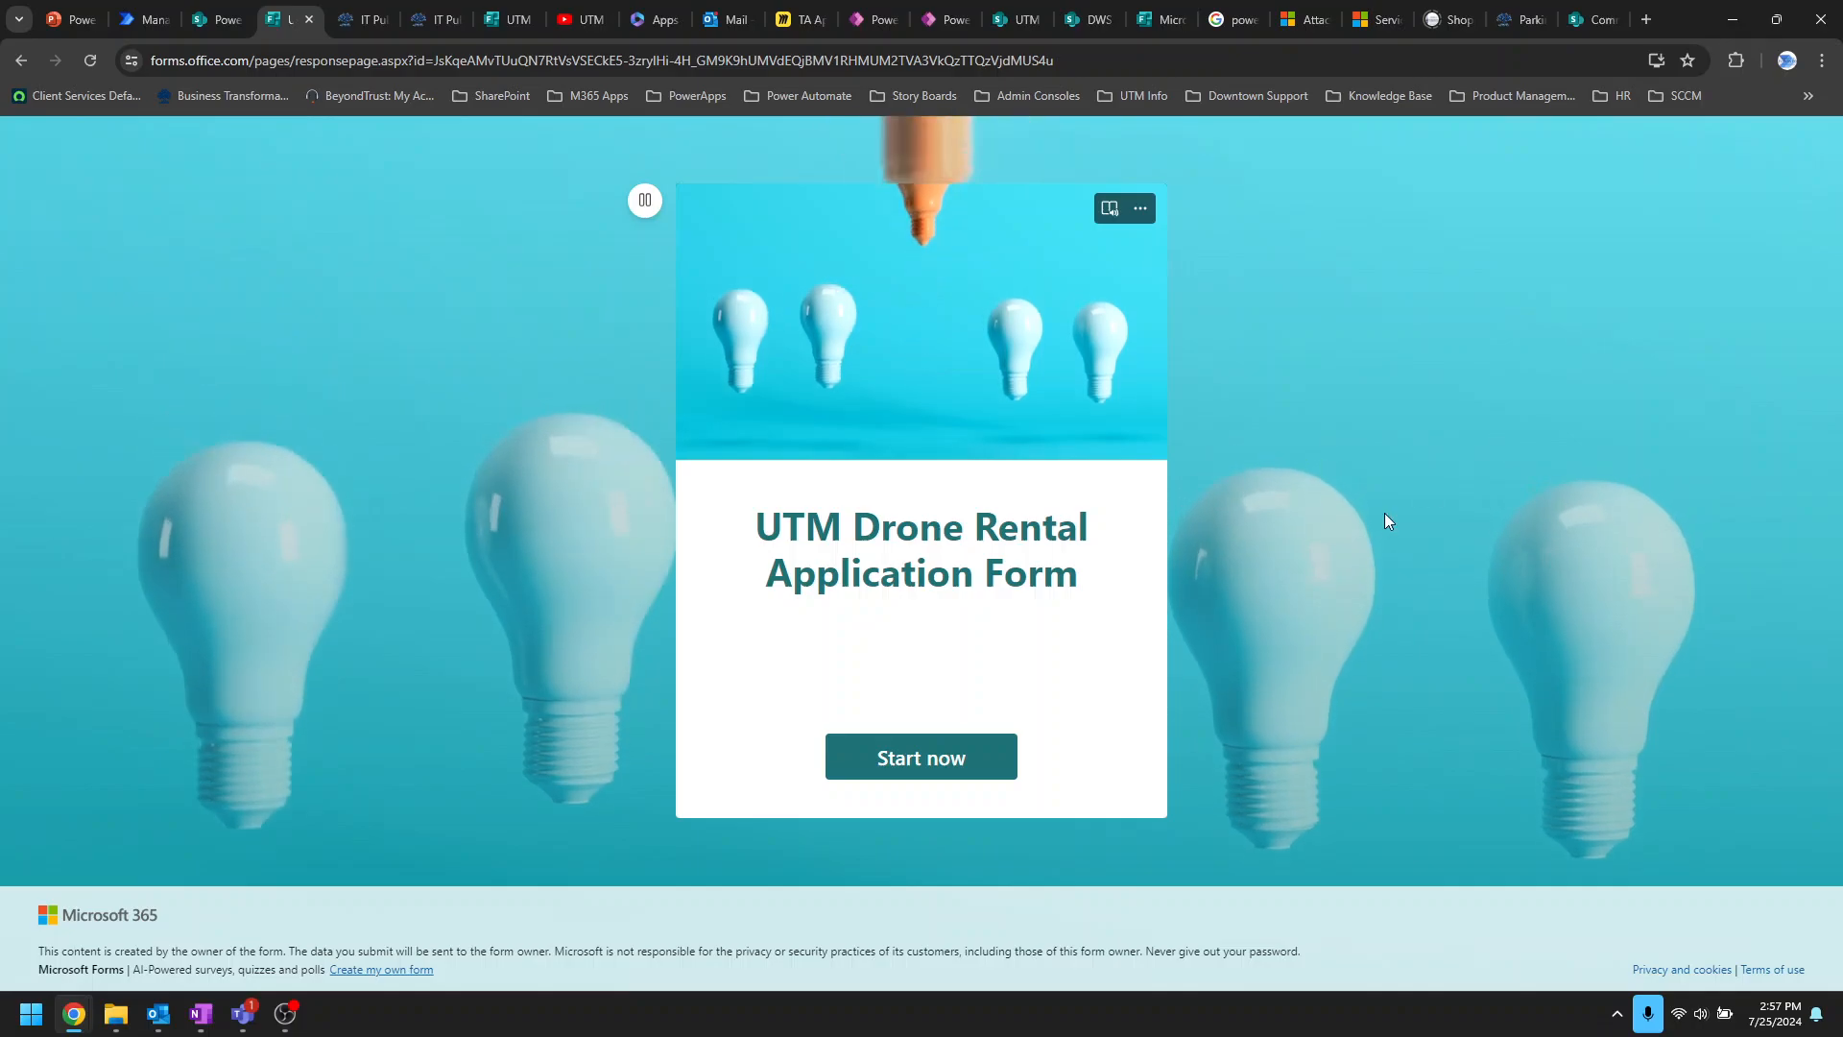
# Step: Start the UTM Drone Rental Application Form and look over its Name, Department and License questions
pyautogui.click(967, 758)
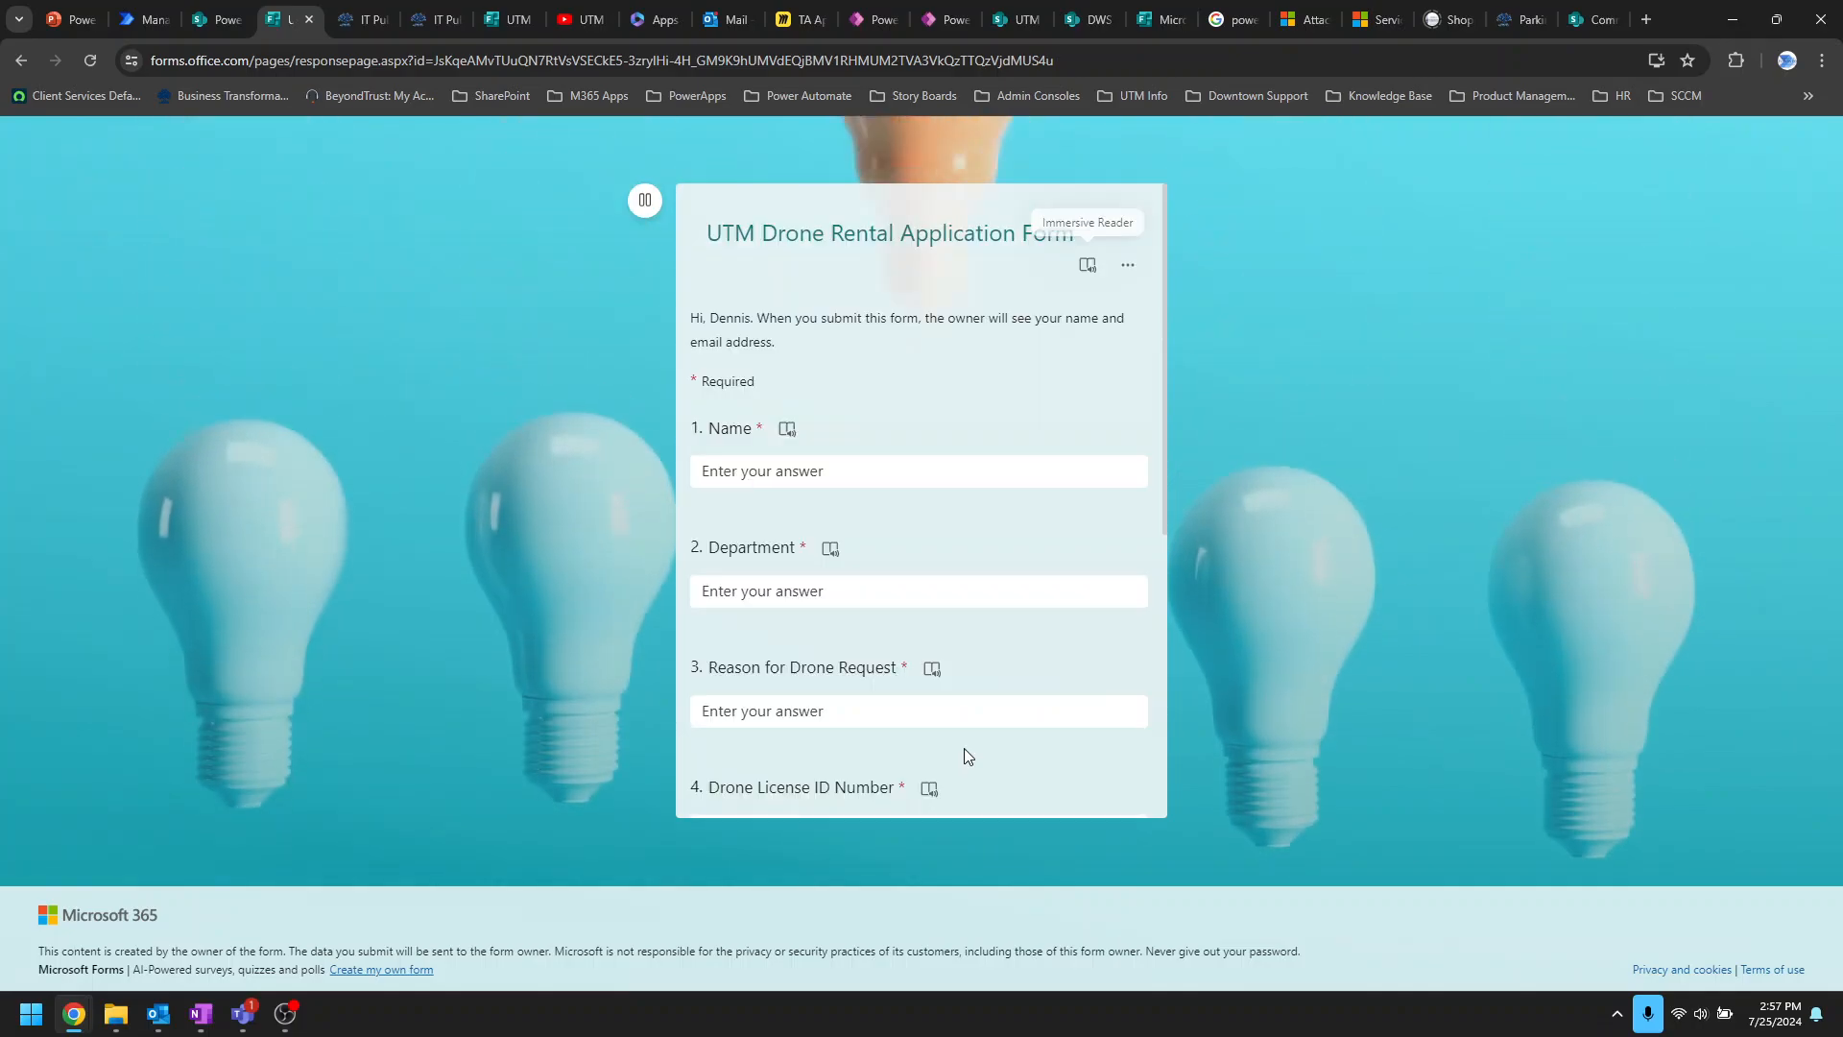
pyautogui.scroll(-5, 987, 480)
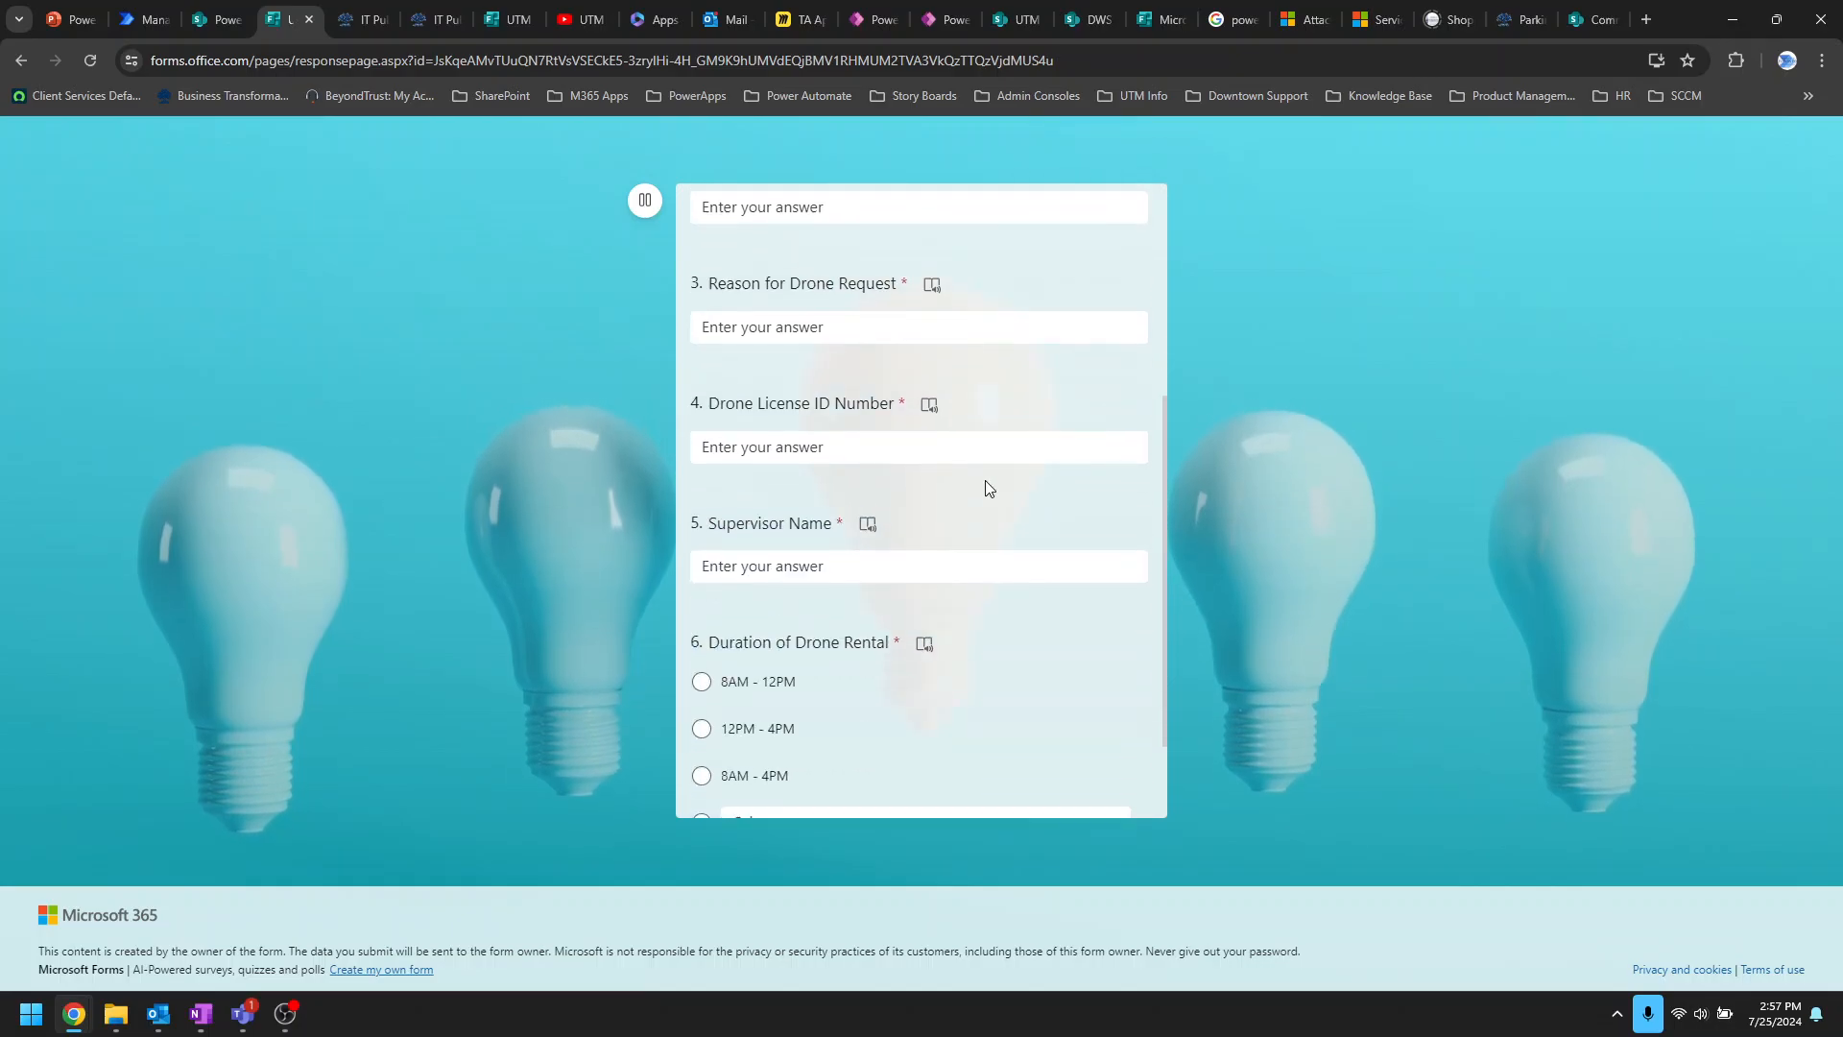
pyautogui.scroll(10, 1025, 555)
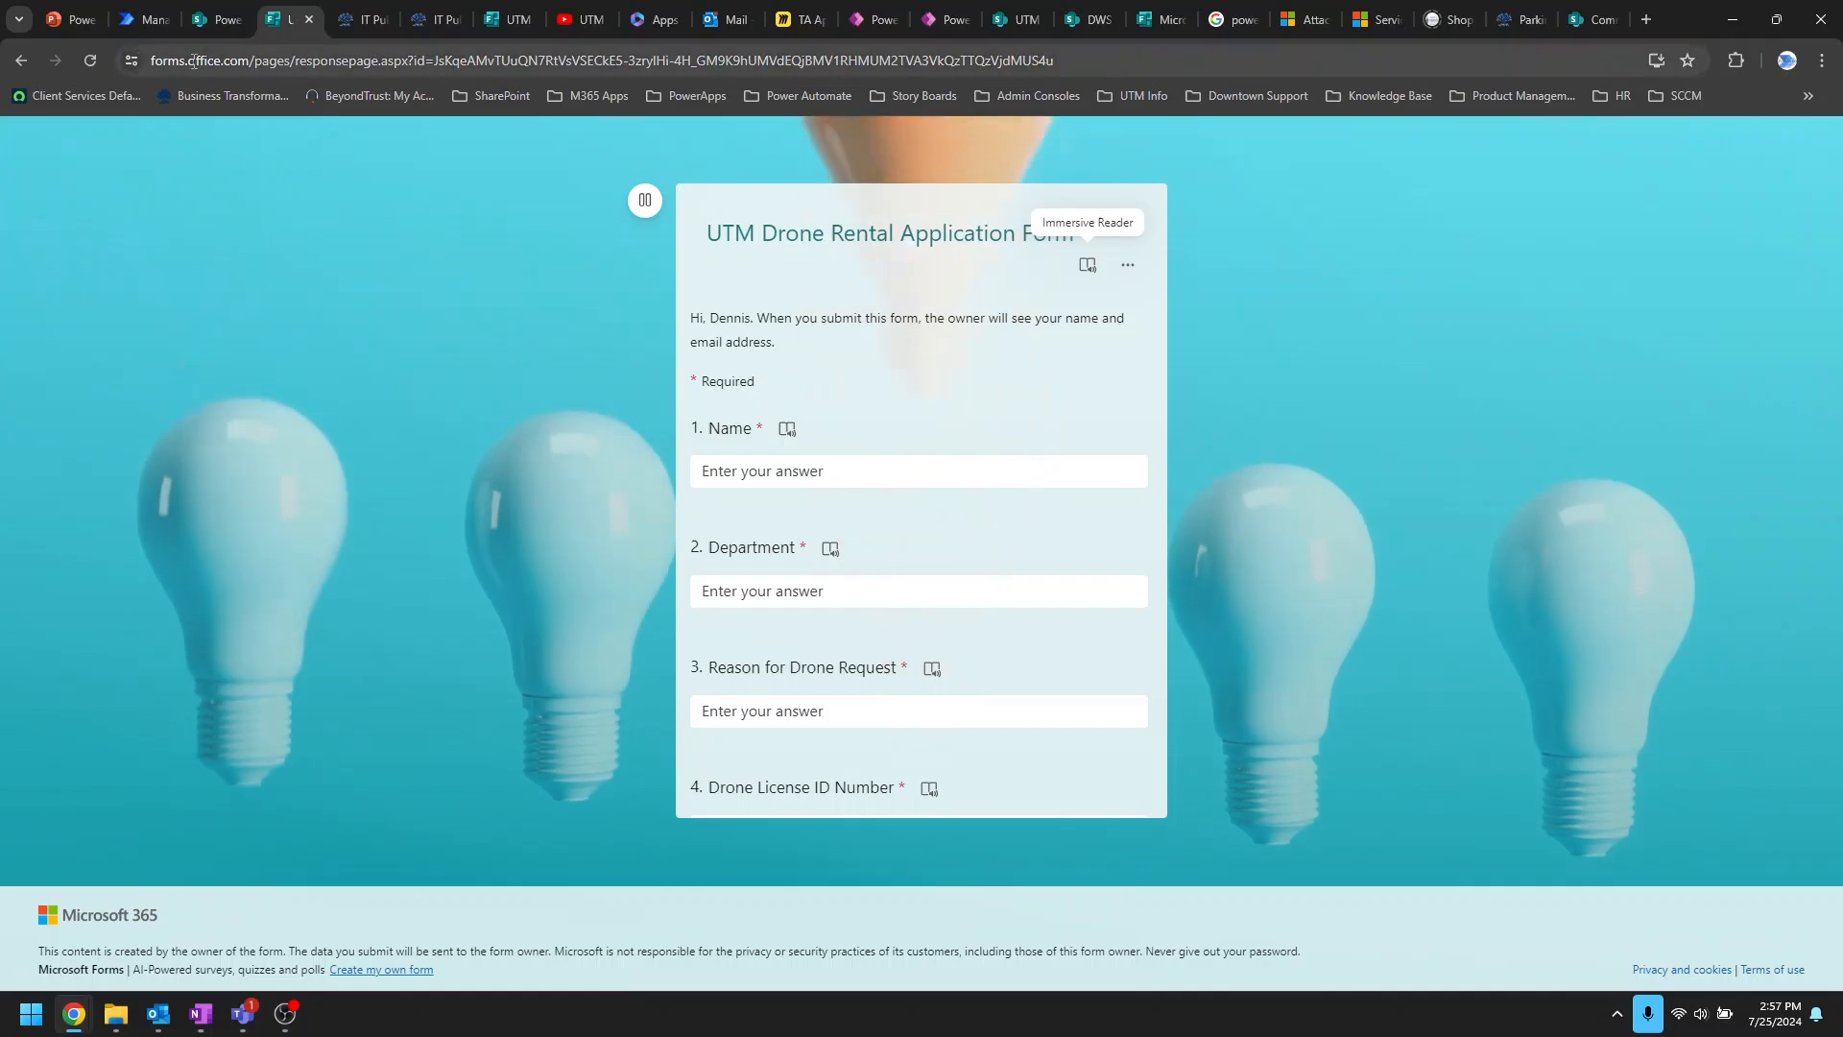
pyautogui.click(216, 21)
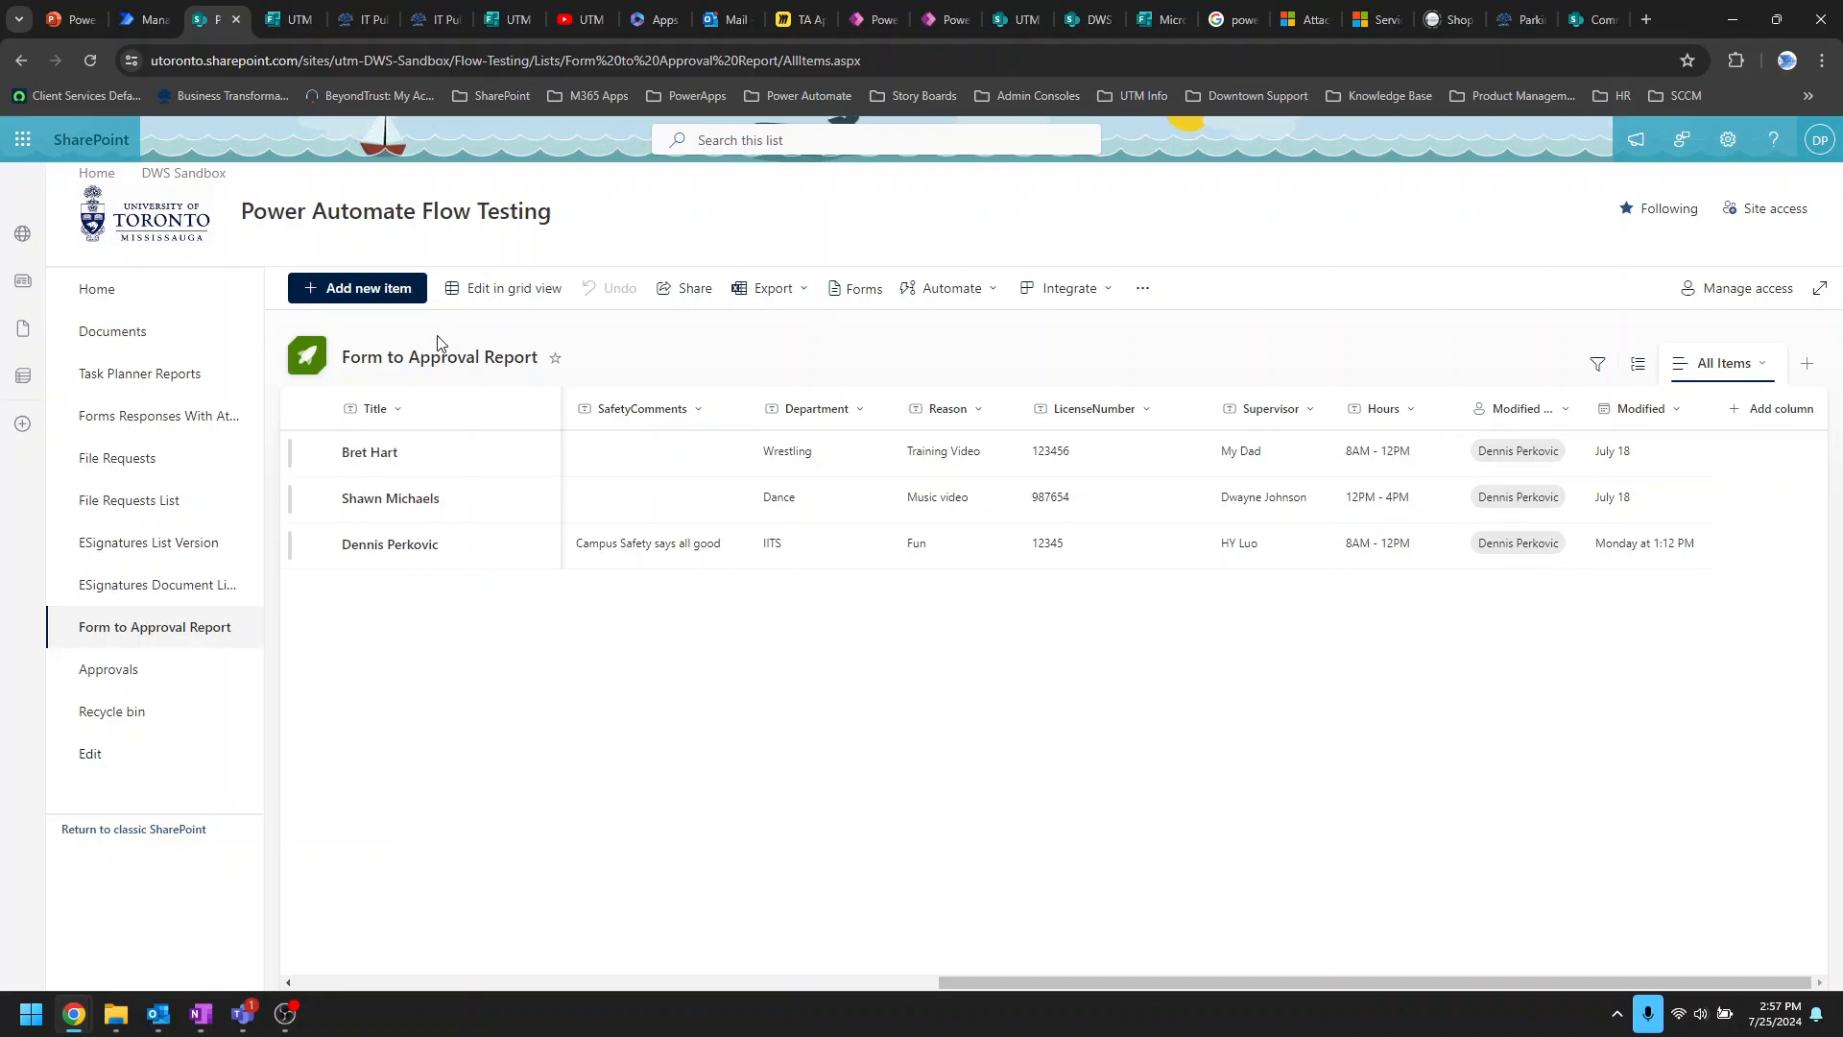
pyautogui.click(286, 20)
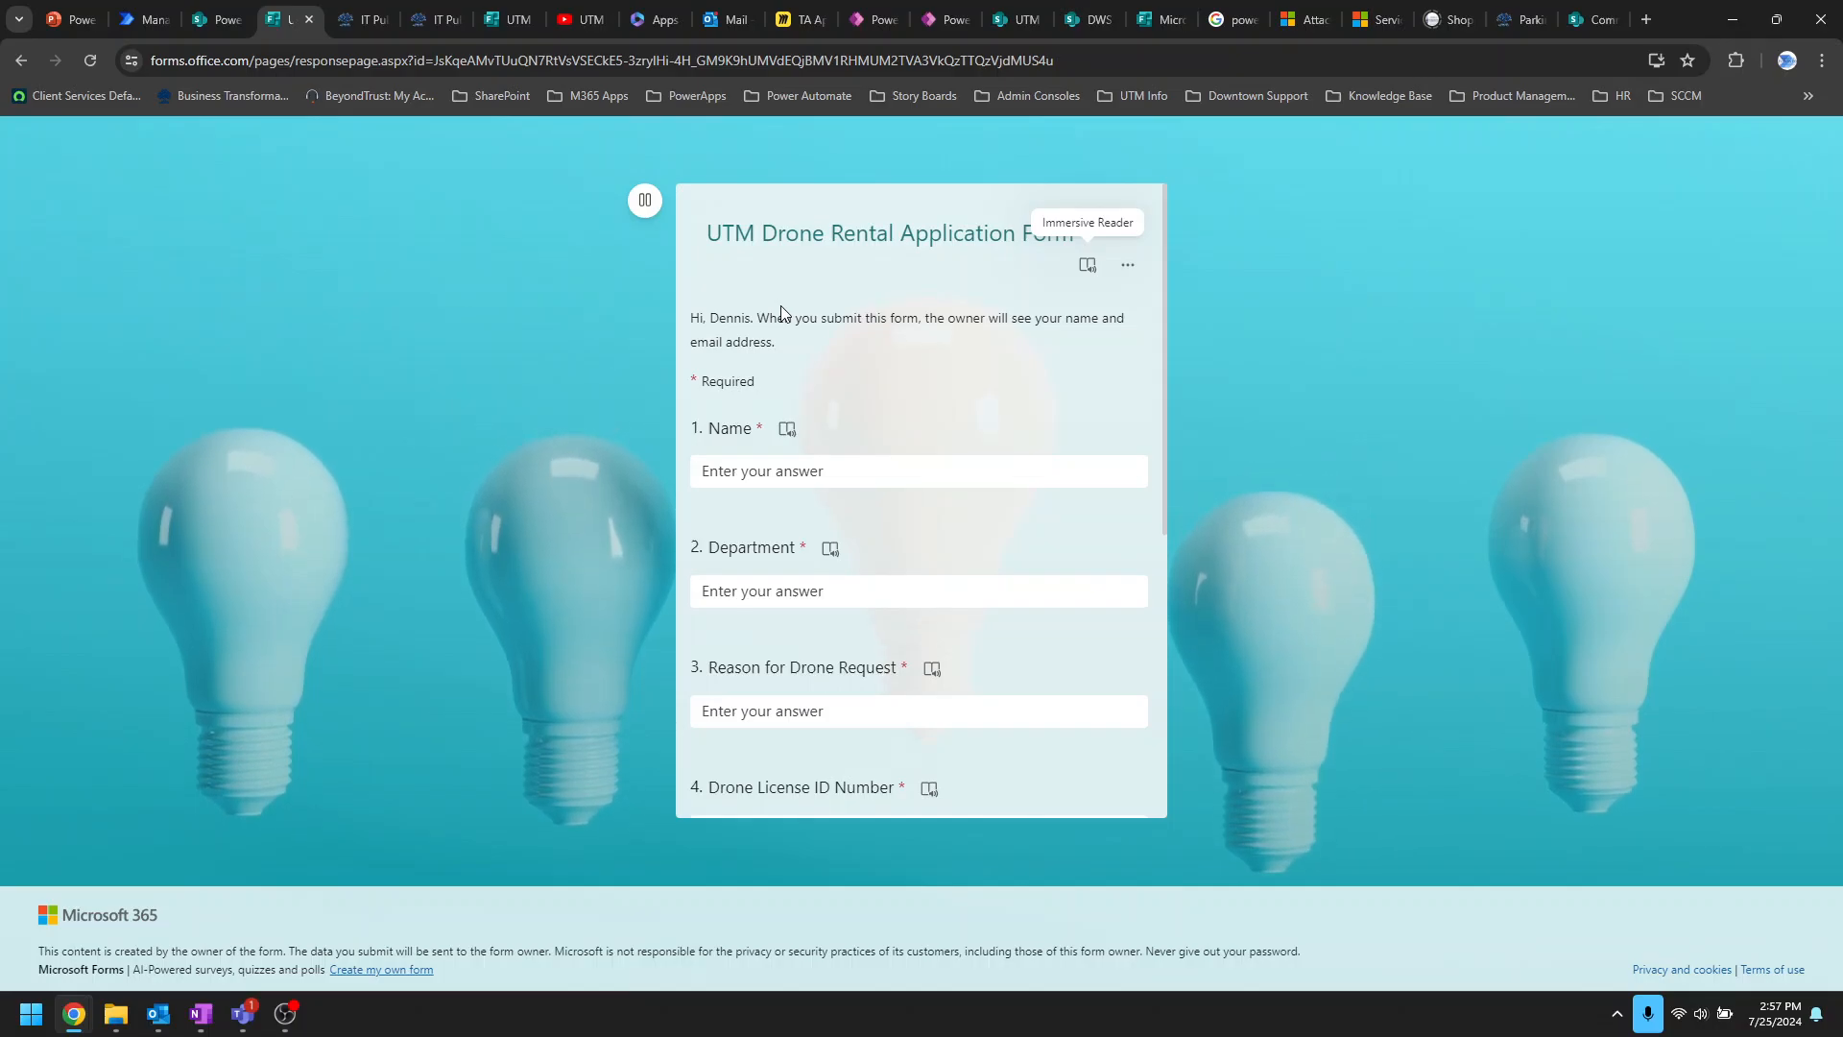
# Step: Enter the applicant's name, department IITS, reason 'For fun' and the drone licence ID number
pyautogui.click(888, 473)
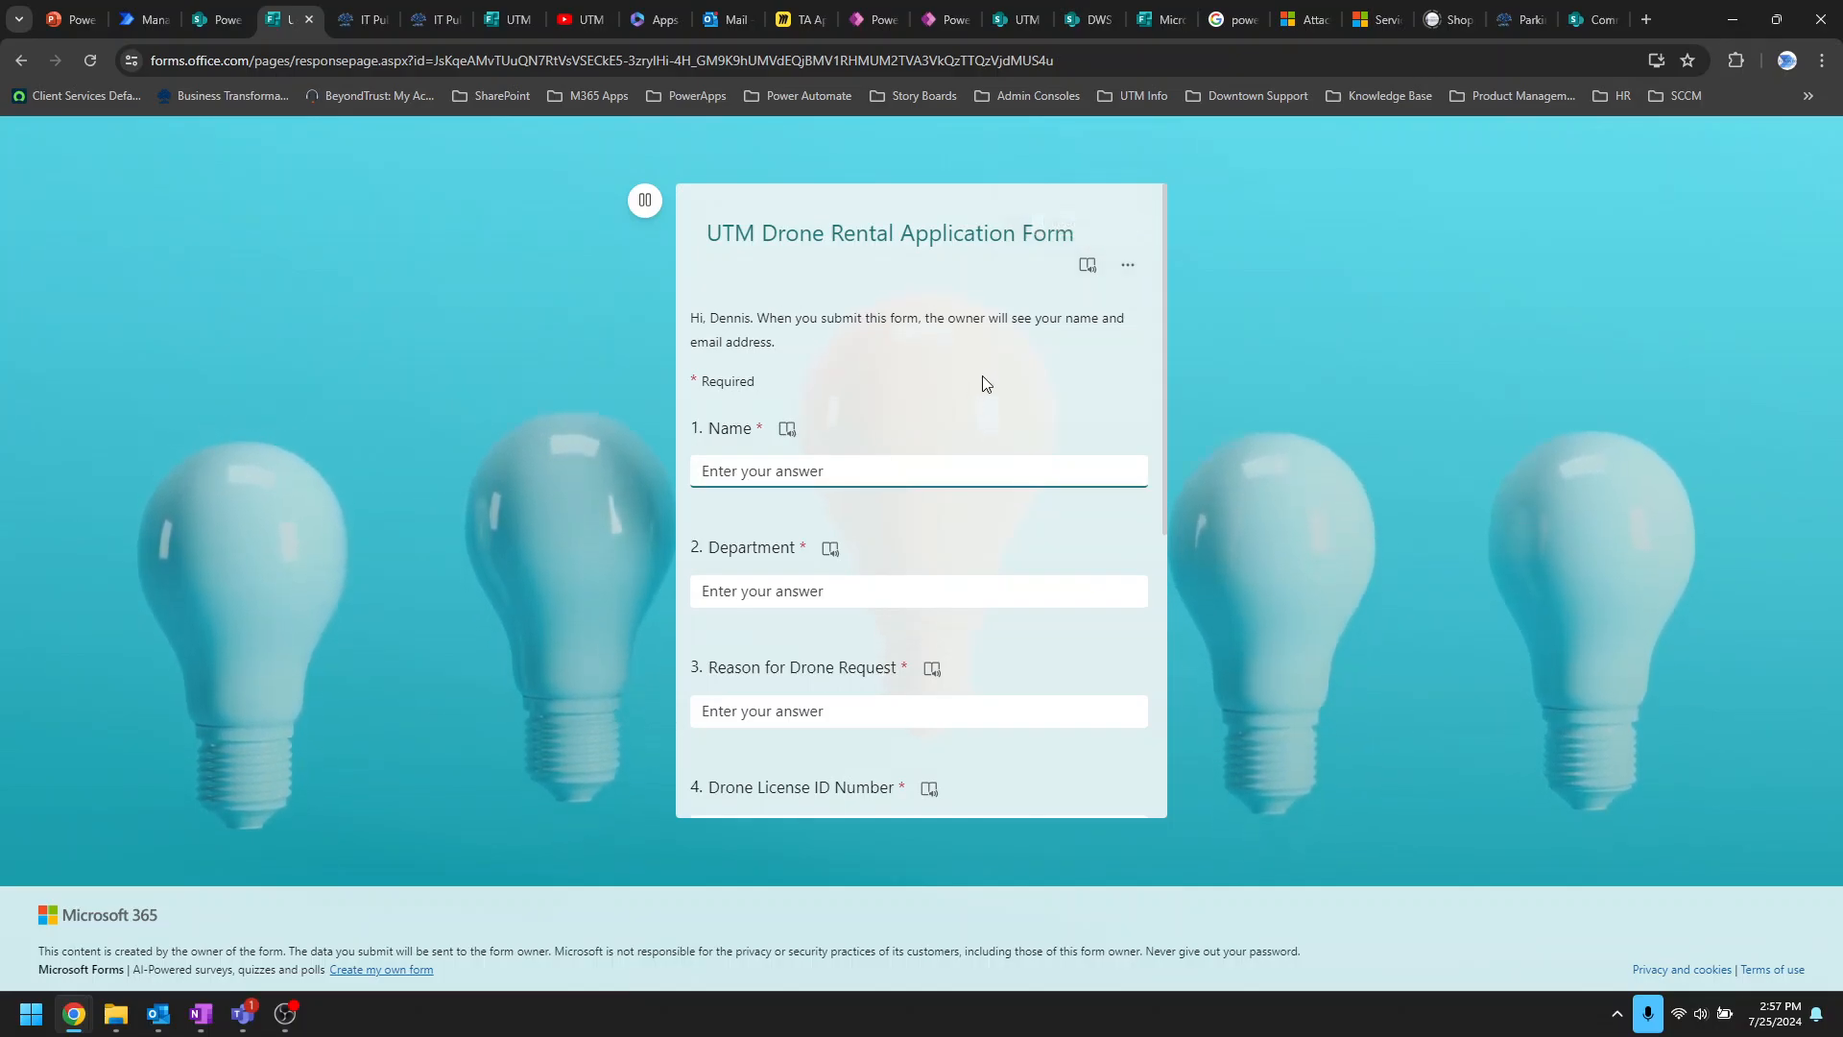
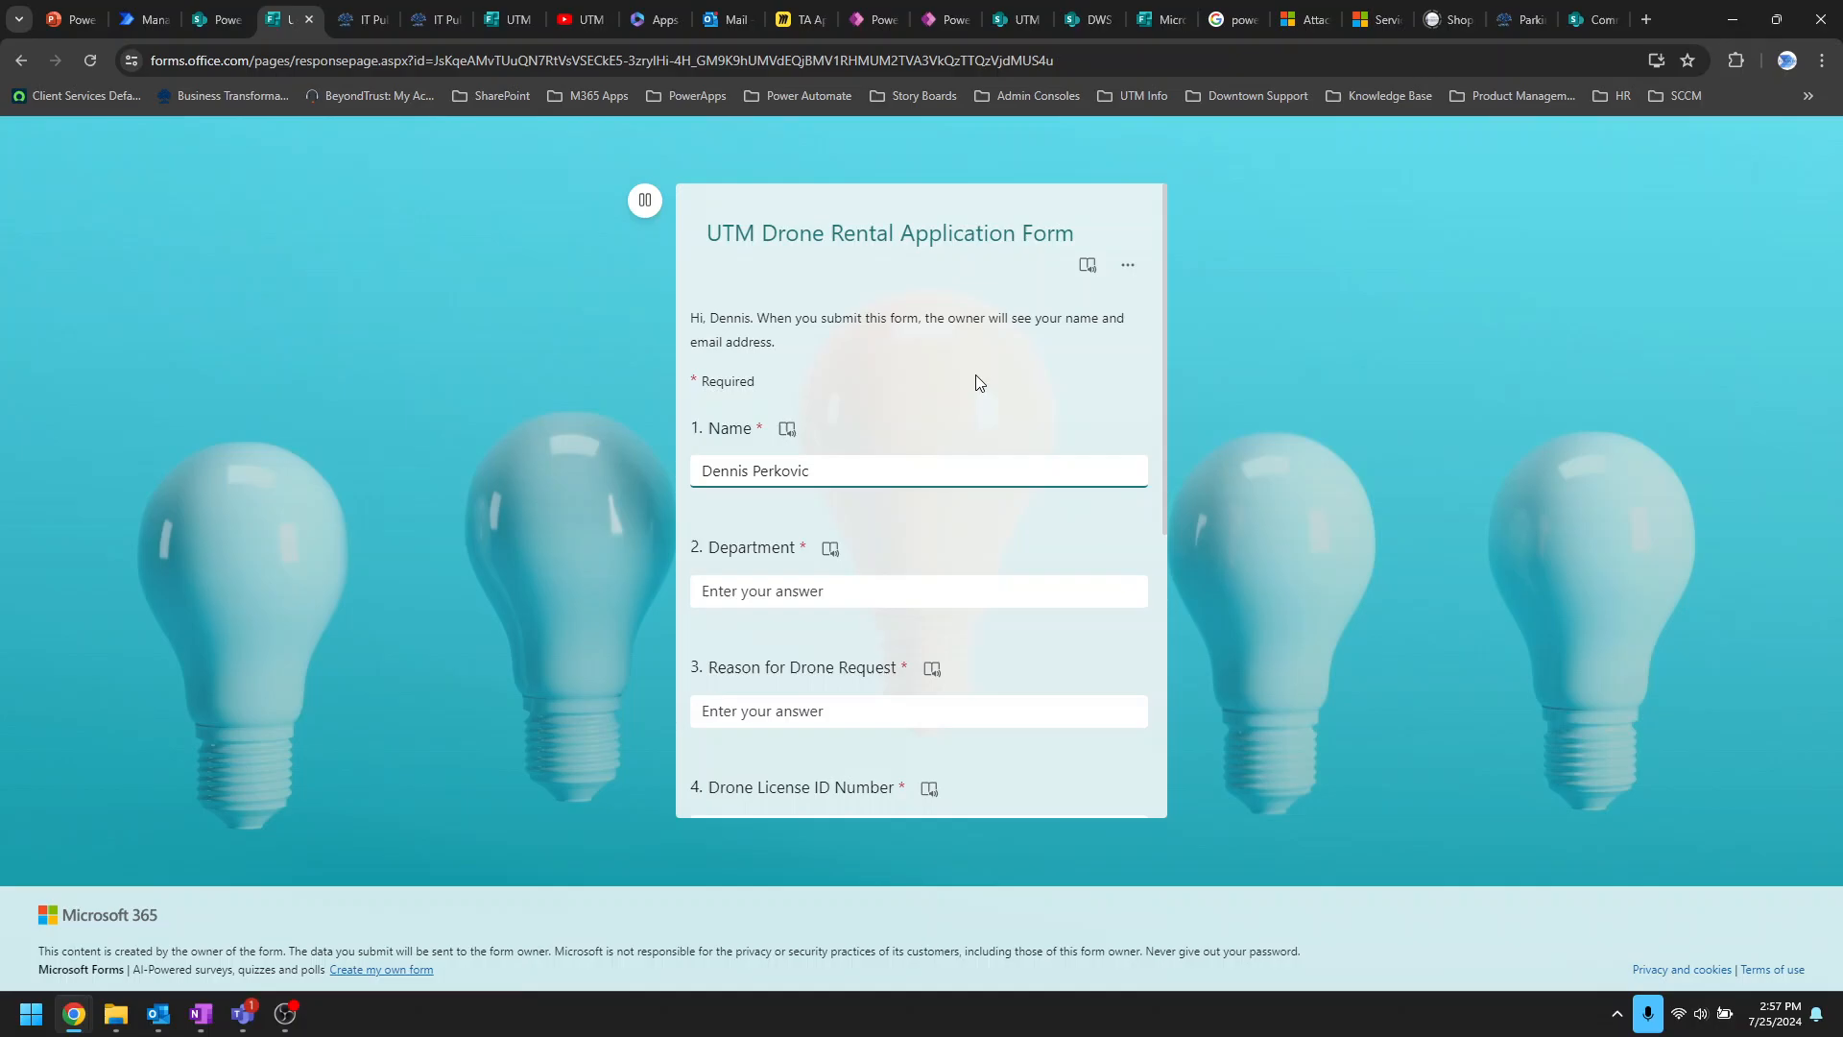
pyautogui.click(826, 584)
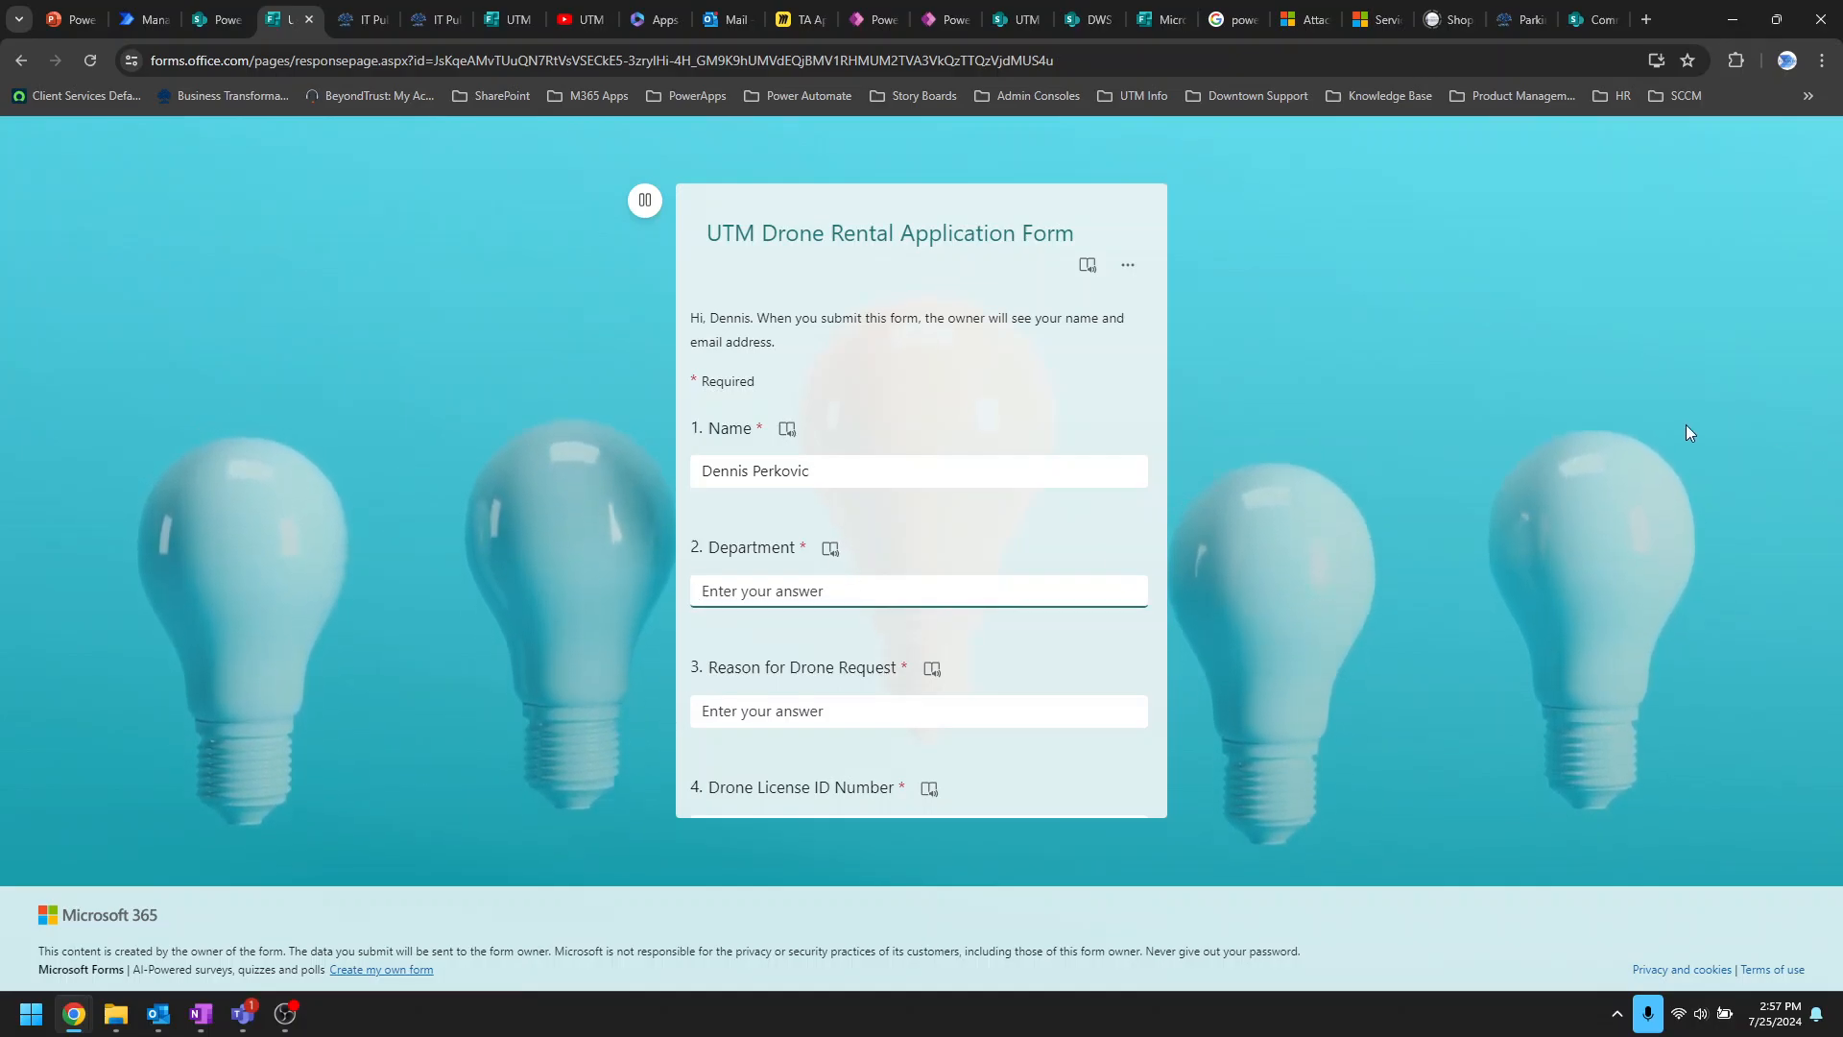
pyautogui.write('IITS')
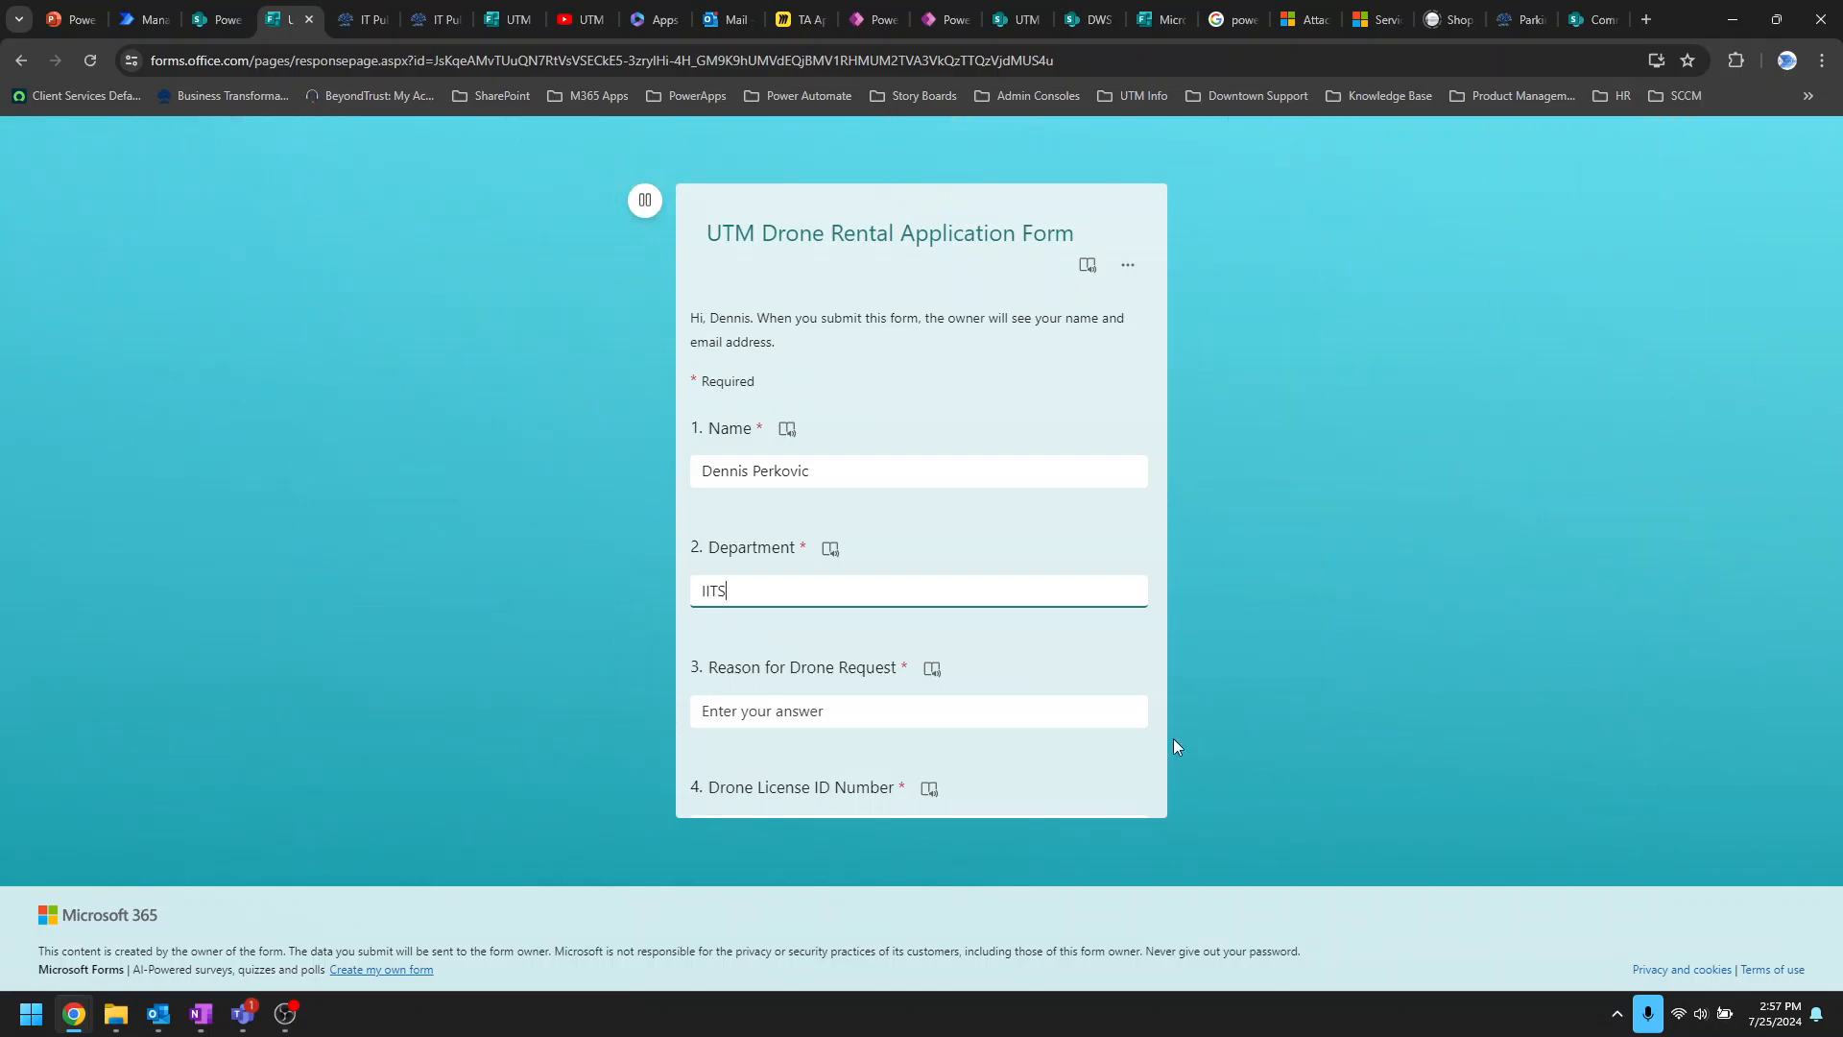
pyautogui.scroll(-1, 871, 654)
pyautogui.click(855, 614)
pyautogui.write('For fun')
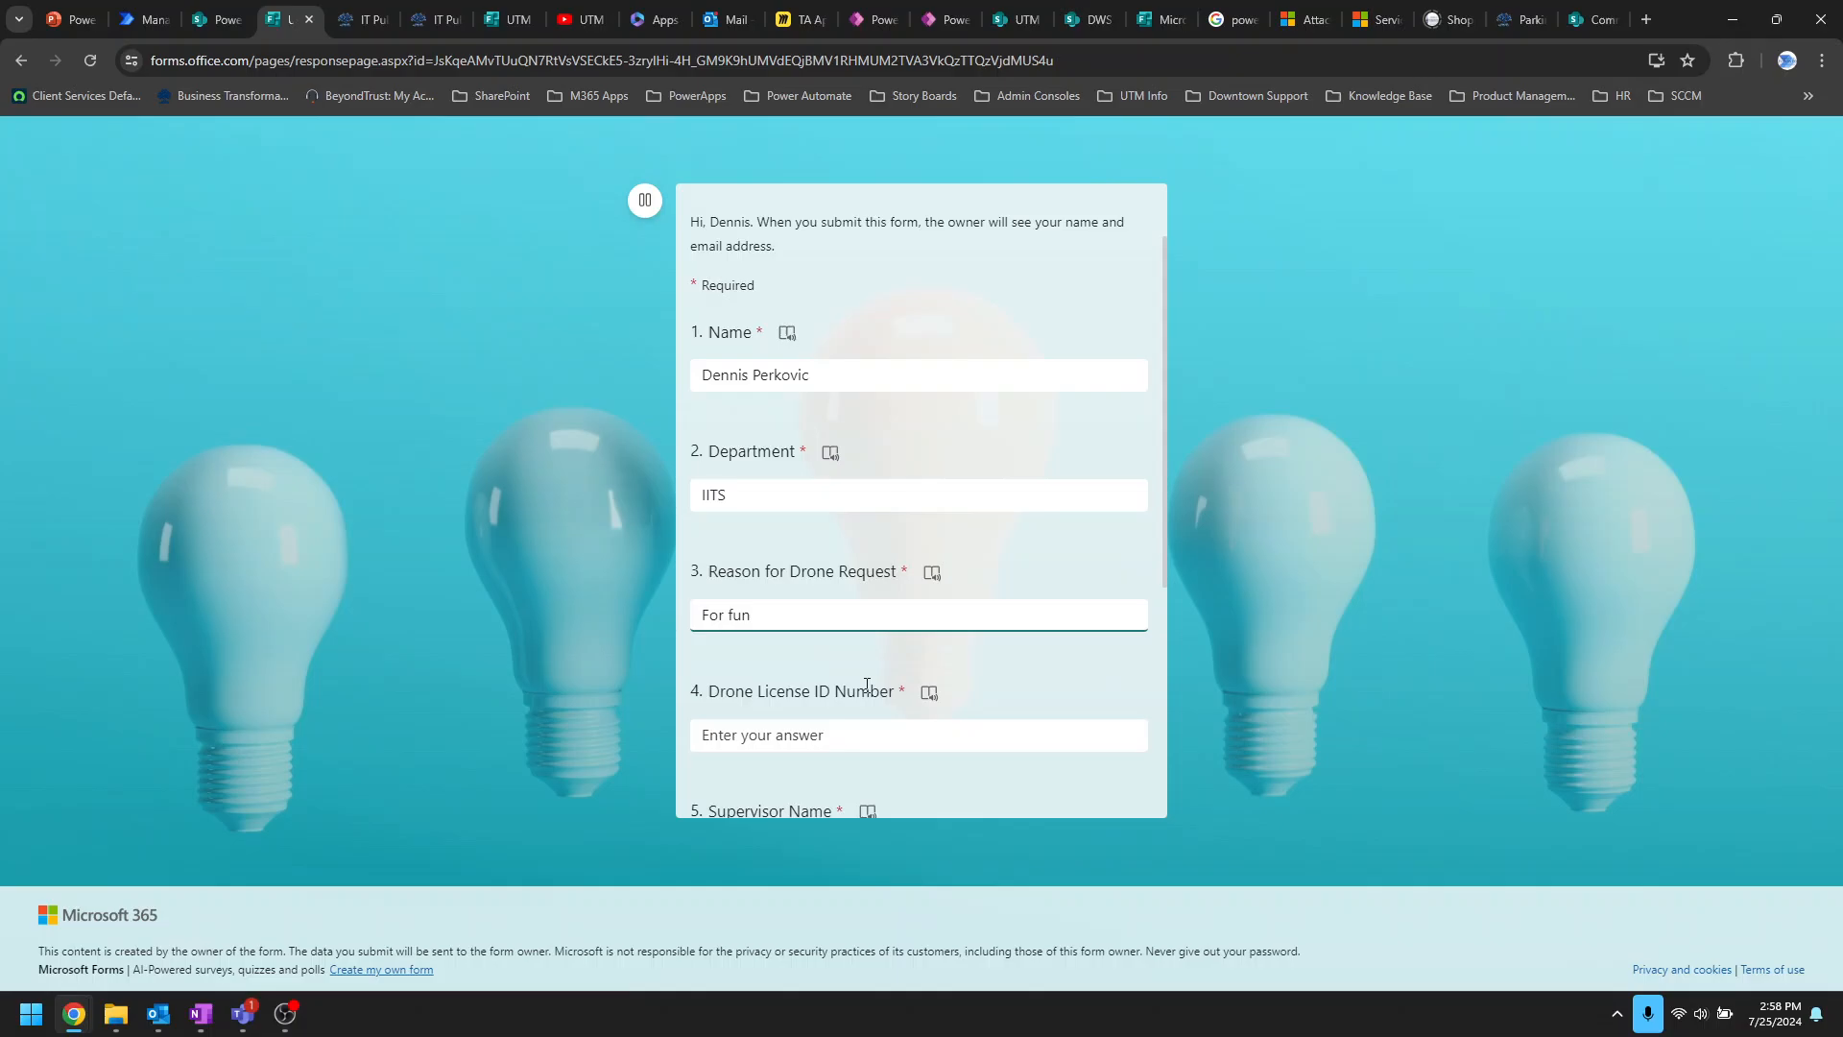
pyautogui.click(867, 733)
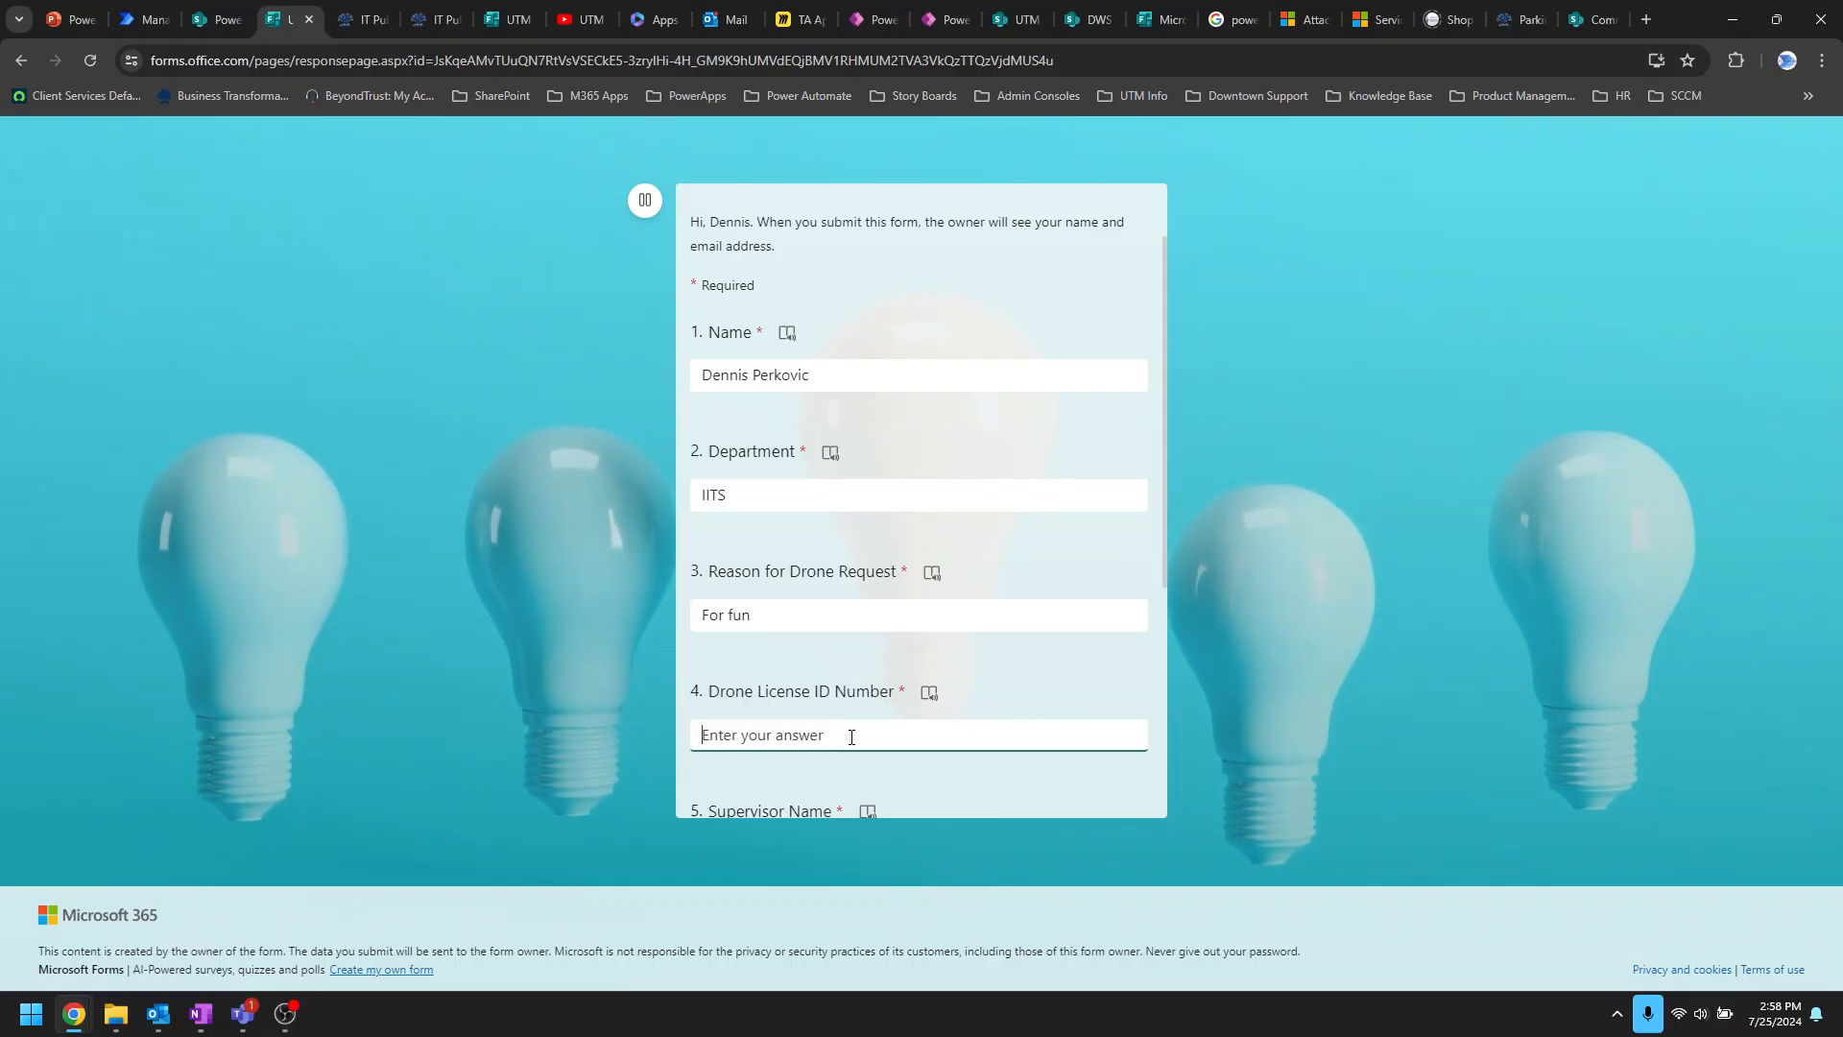
pyautogui.write('1234567')
# Step: Enter the supervisor's name, choose the 8AM - 4PM duration, and submit the application
pyautogui.scroll(-4, 854, 710)
pyautogui.click(763, 470)
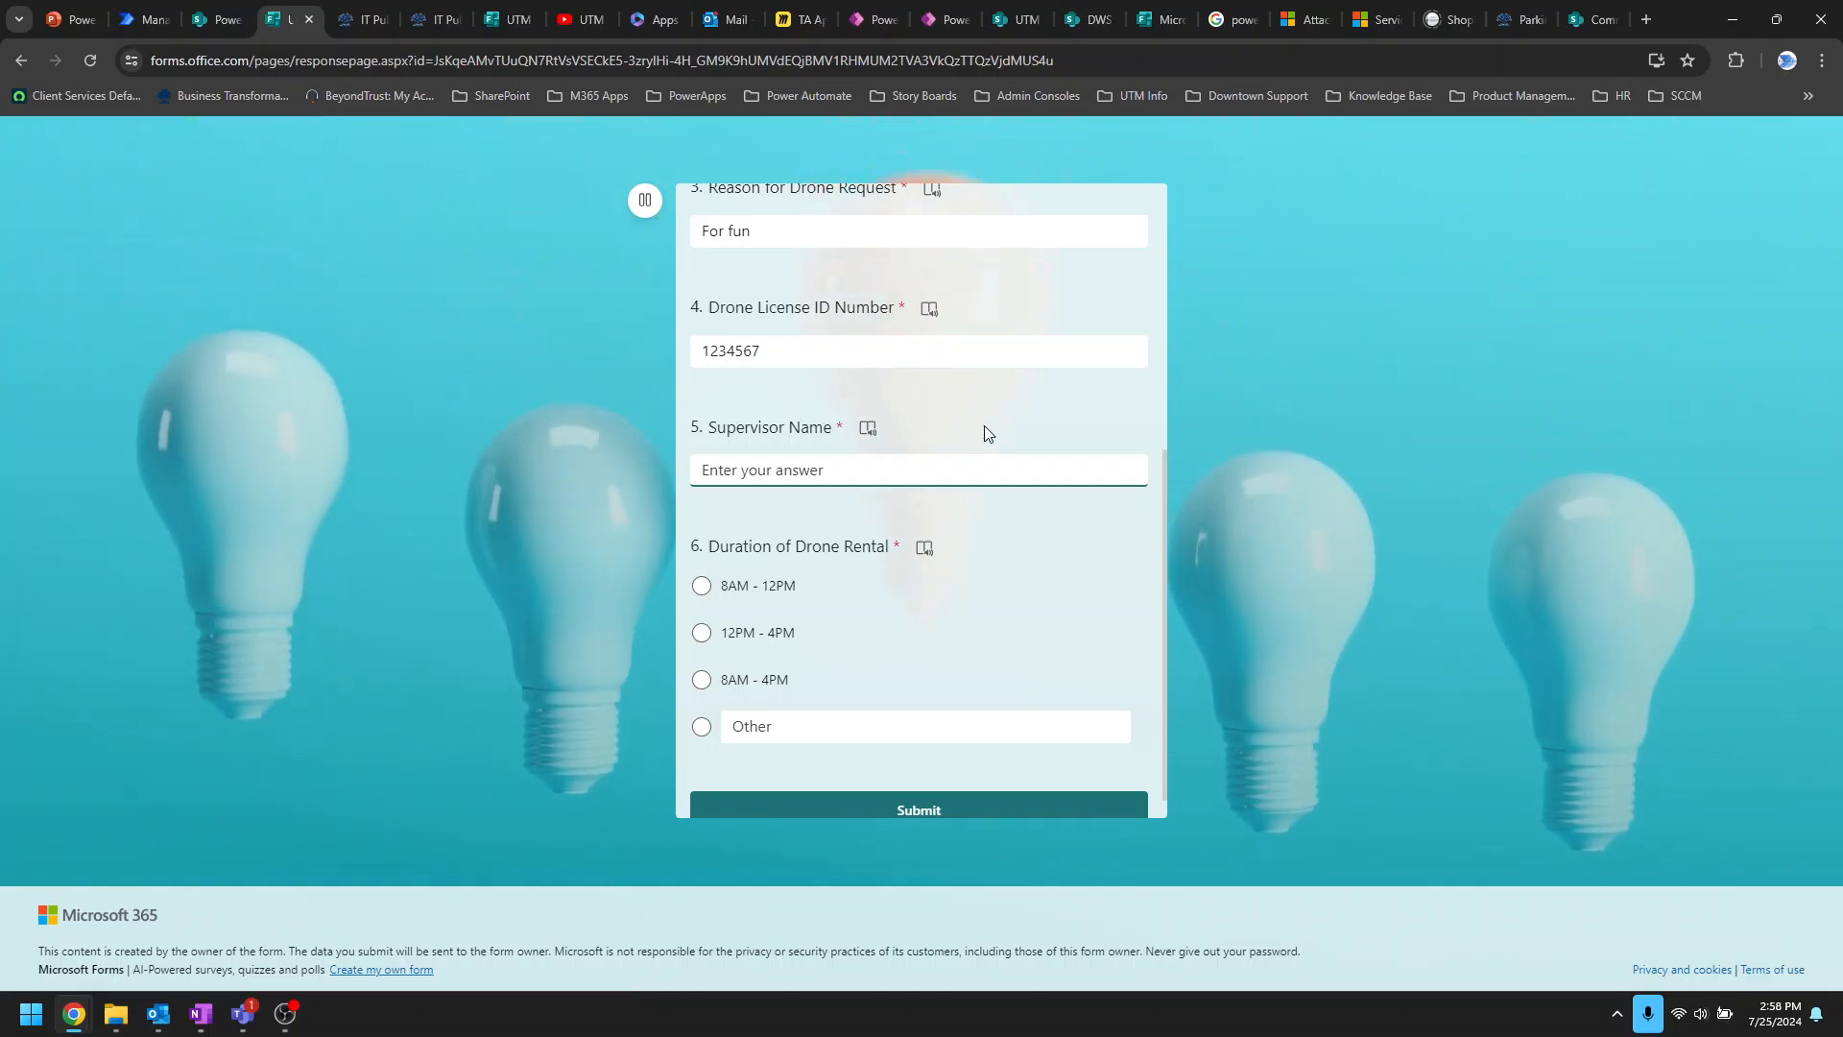
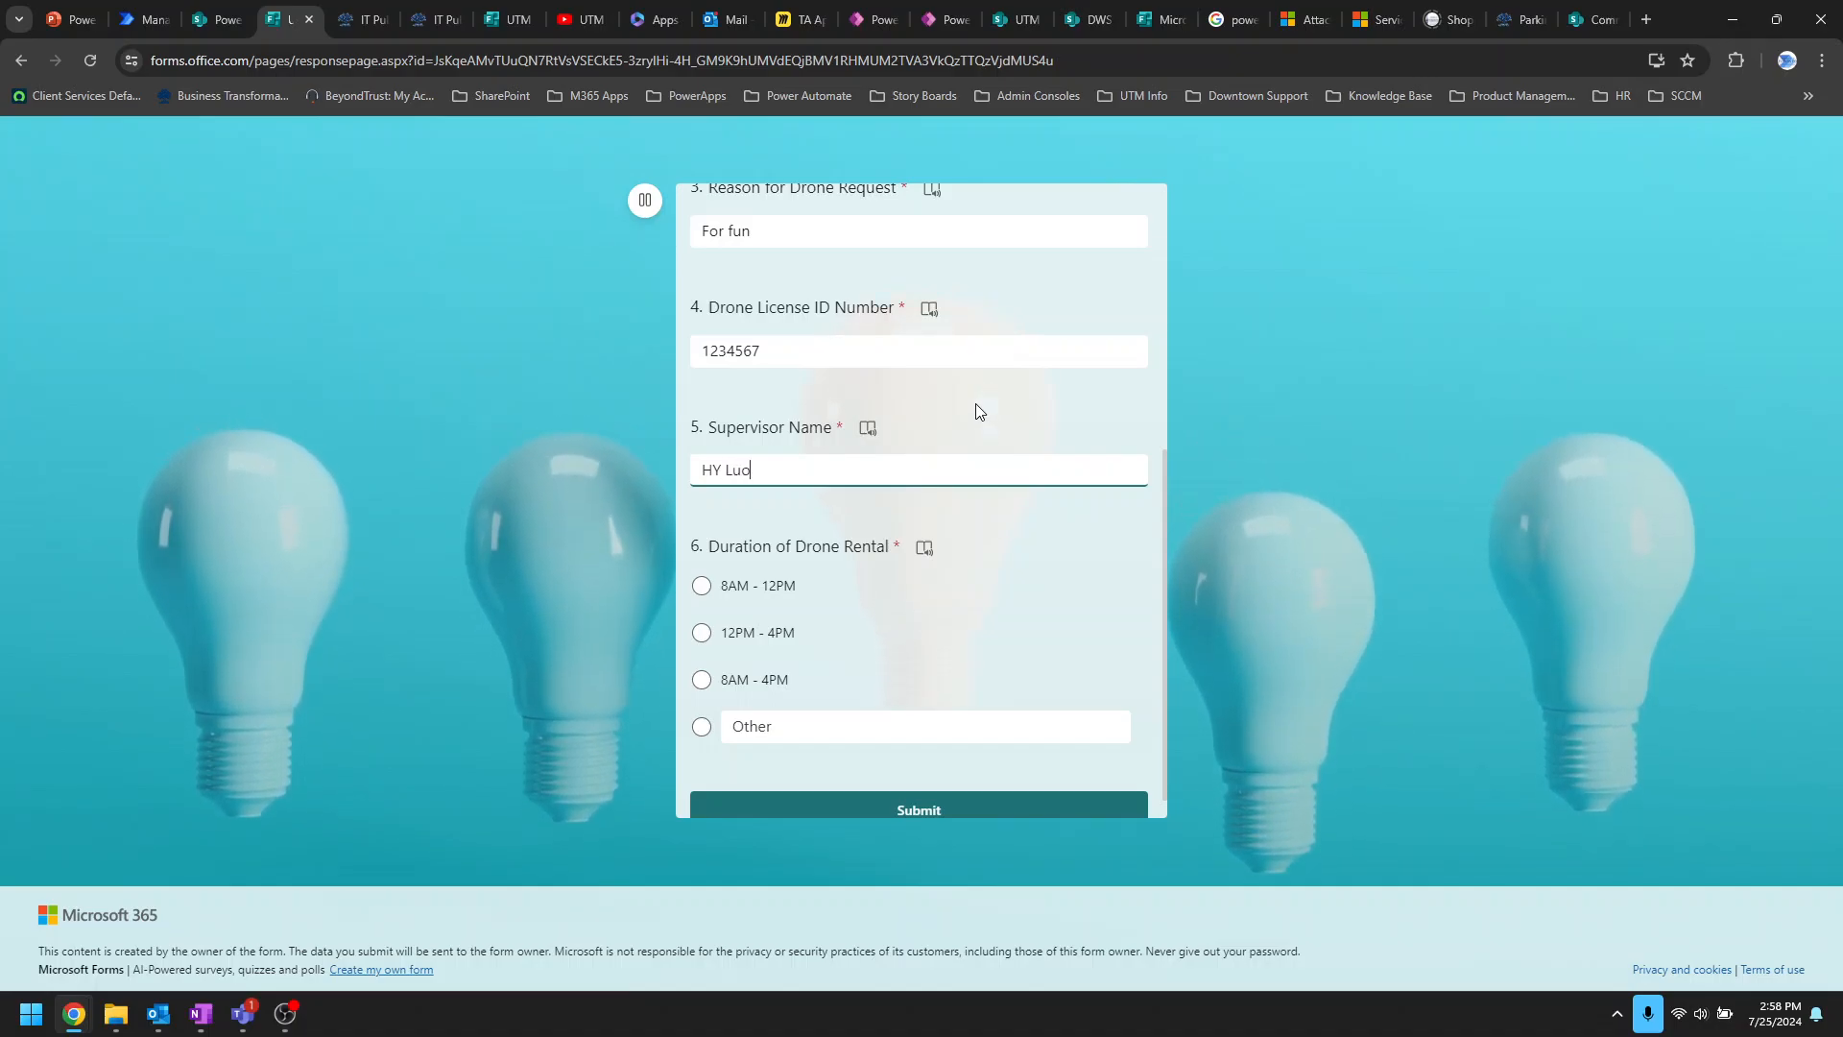
pyautogui.click(716, 684)
pyautogui.scroll(-1, 922, 650)
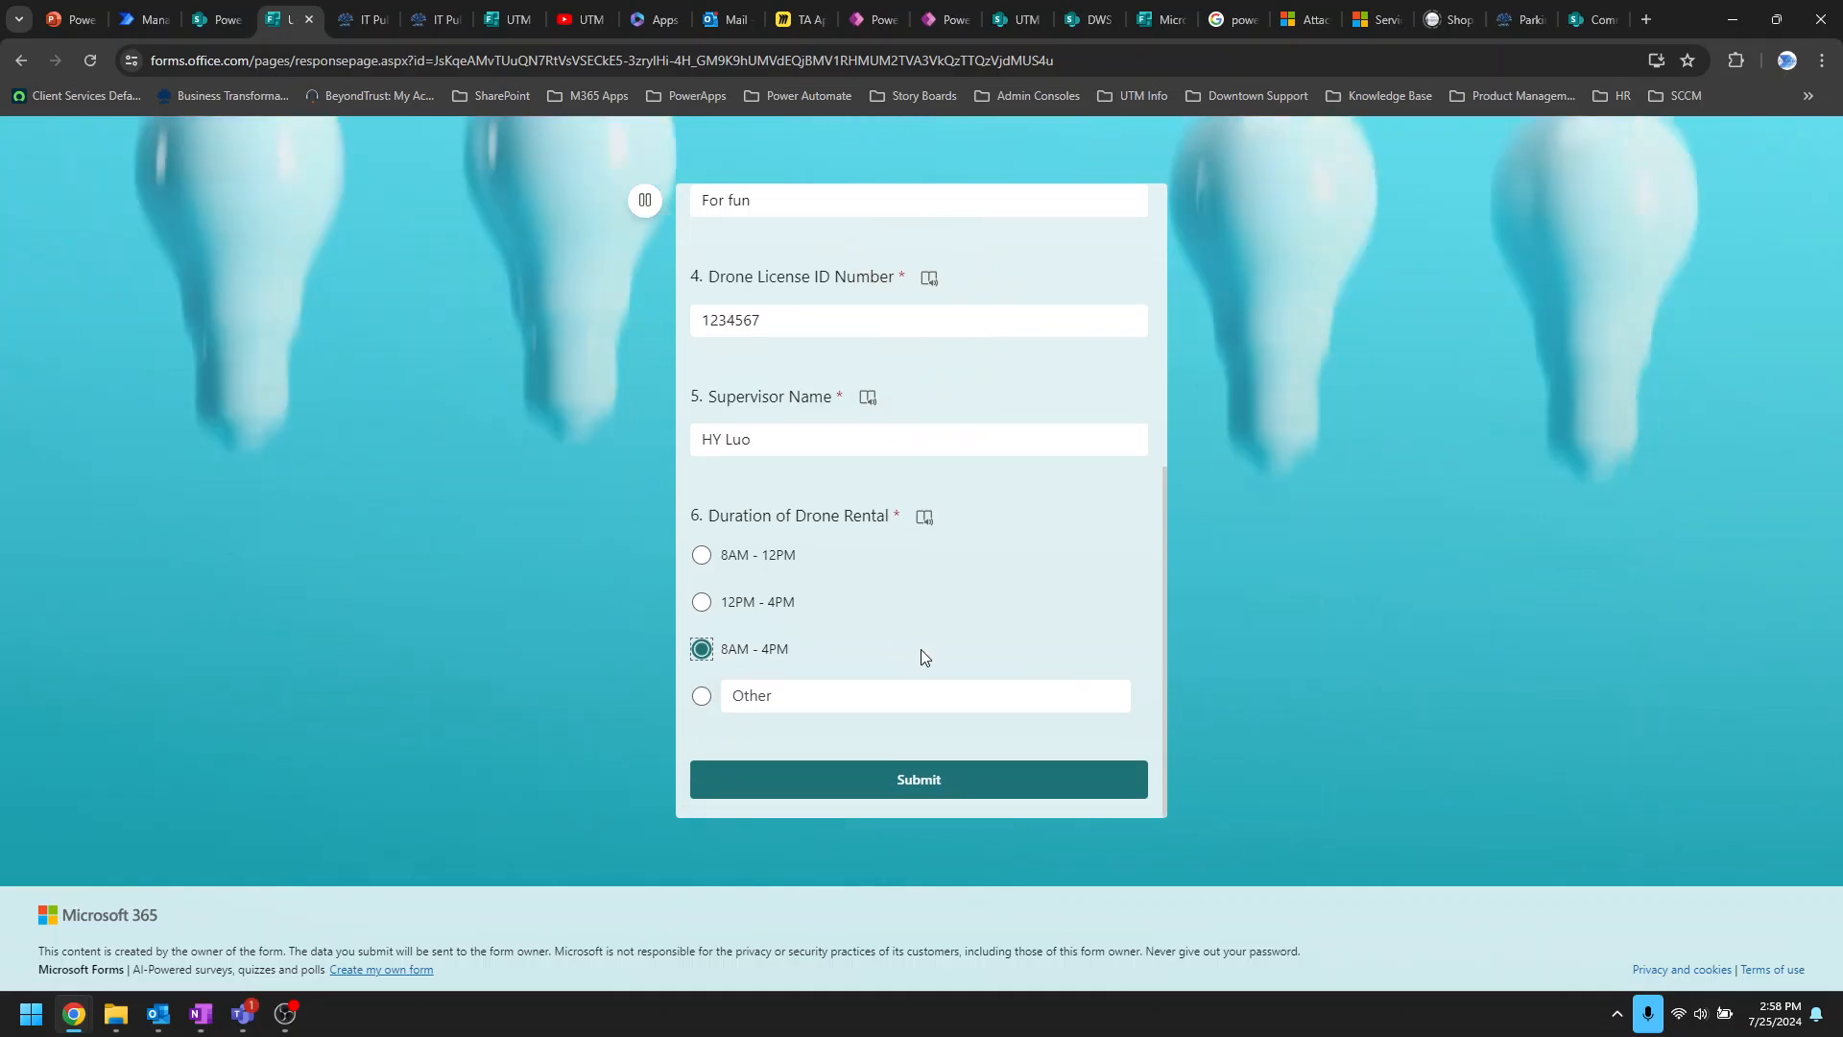
pyautogui.click(1020, 781)
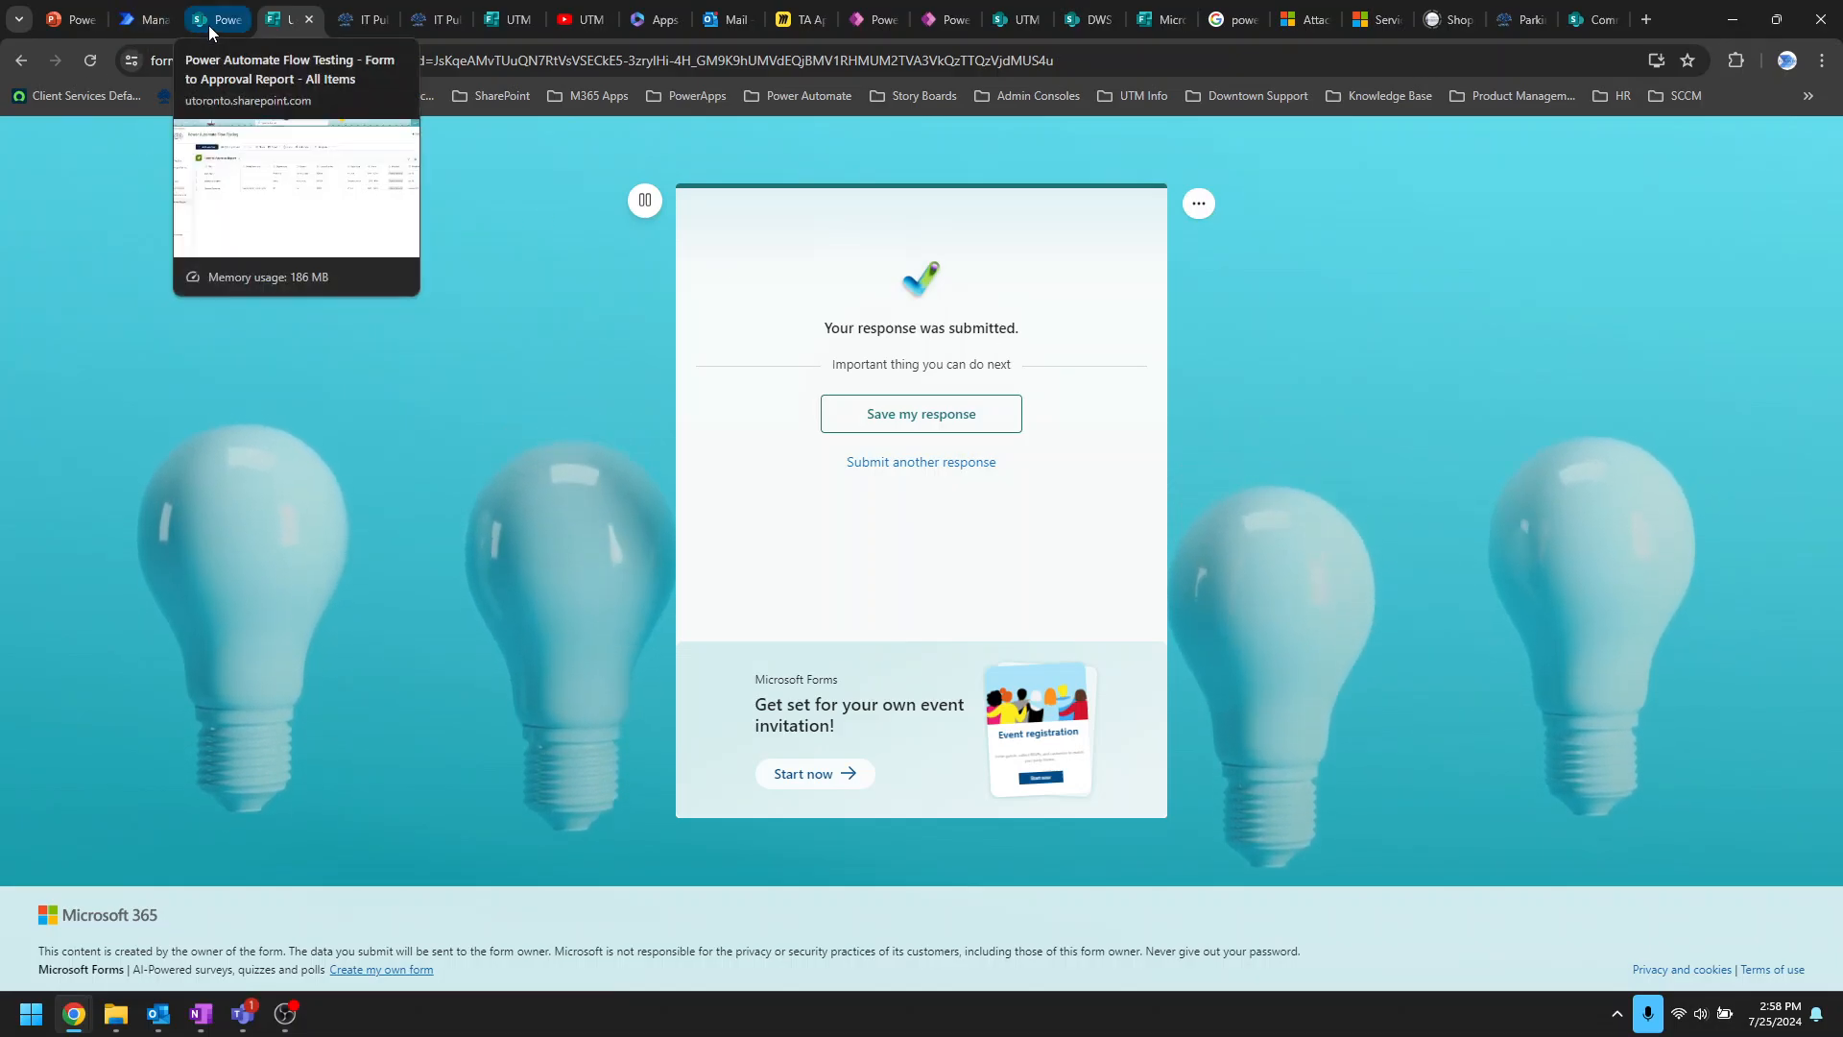
# Step: Edit the shared Drone Request Approval flow and expand its 'When a new response is submitted' trigger
pyautogui.click(134, 20)
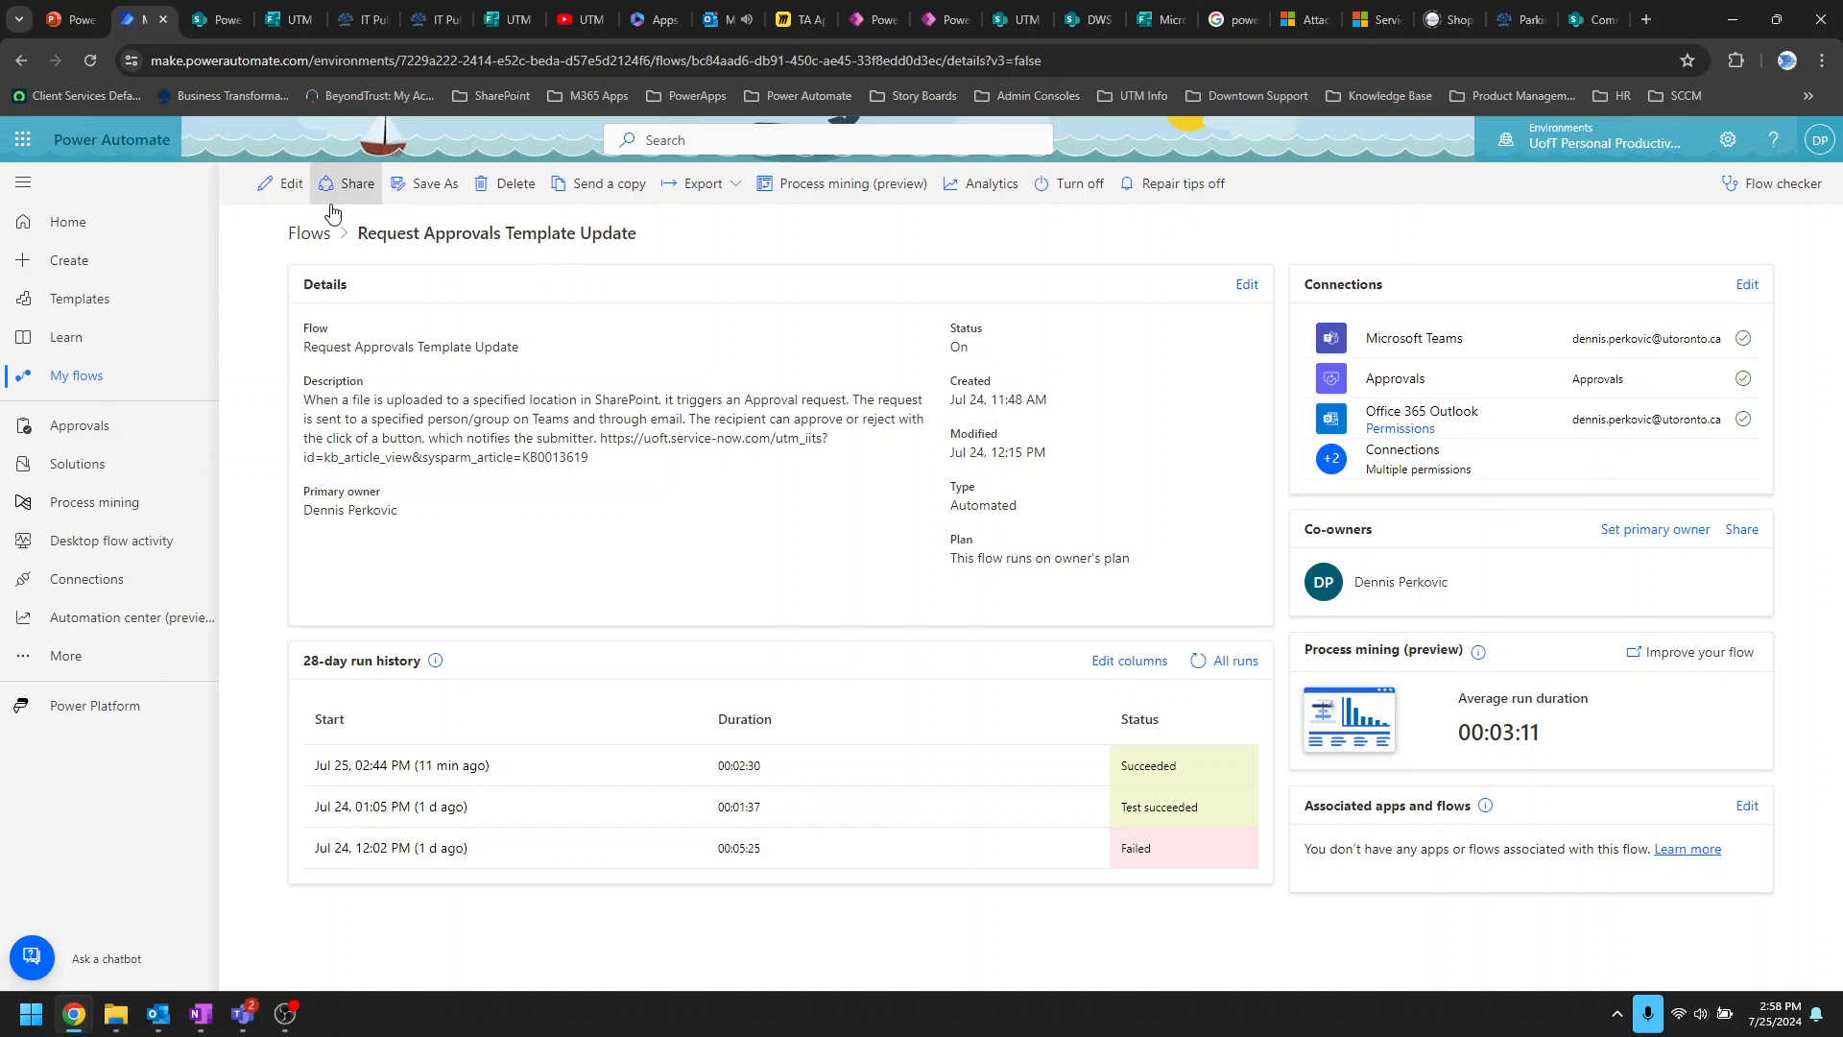
pyautogui.click(87, 377)
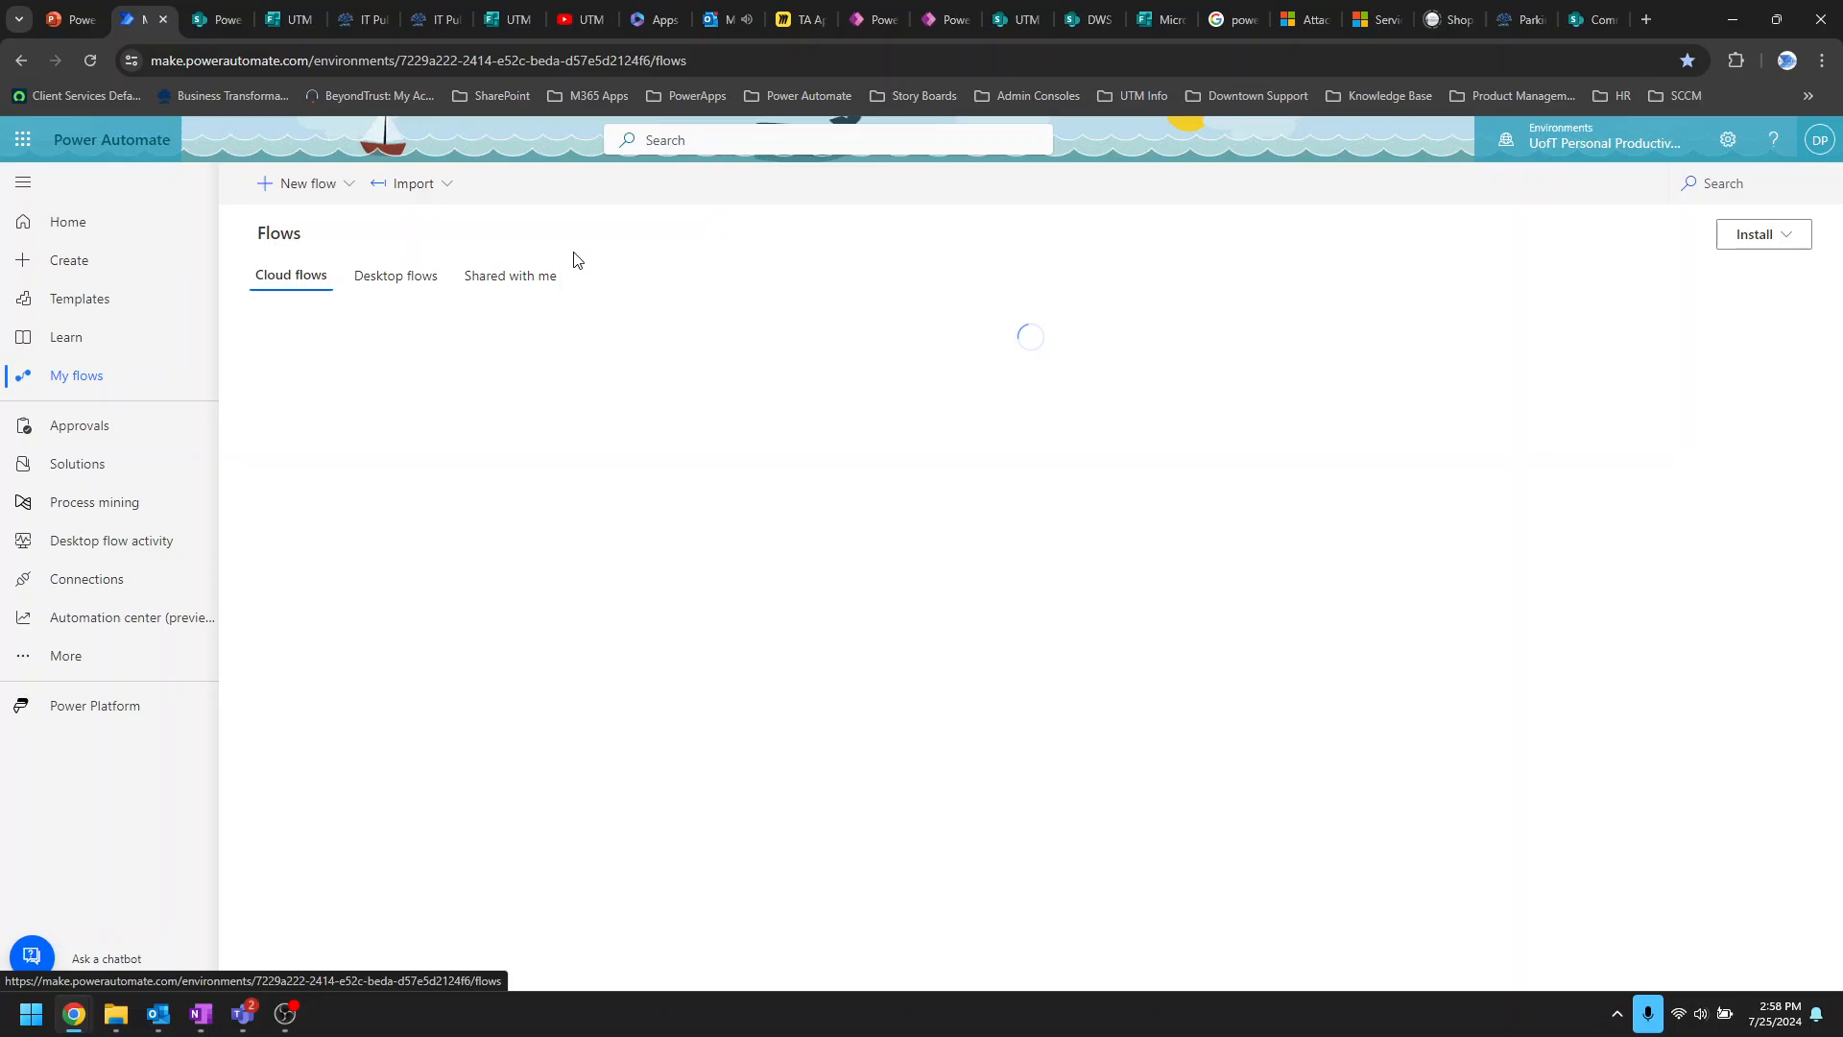
pyautogui.click(519, 282)
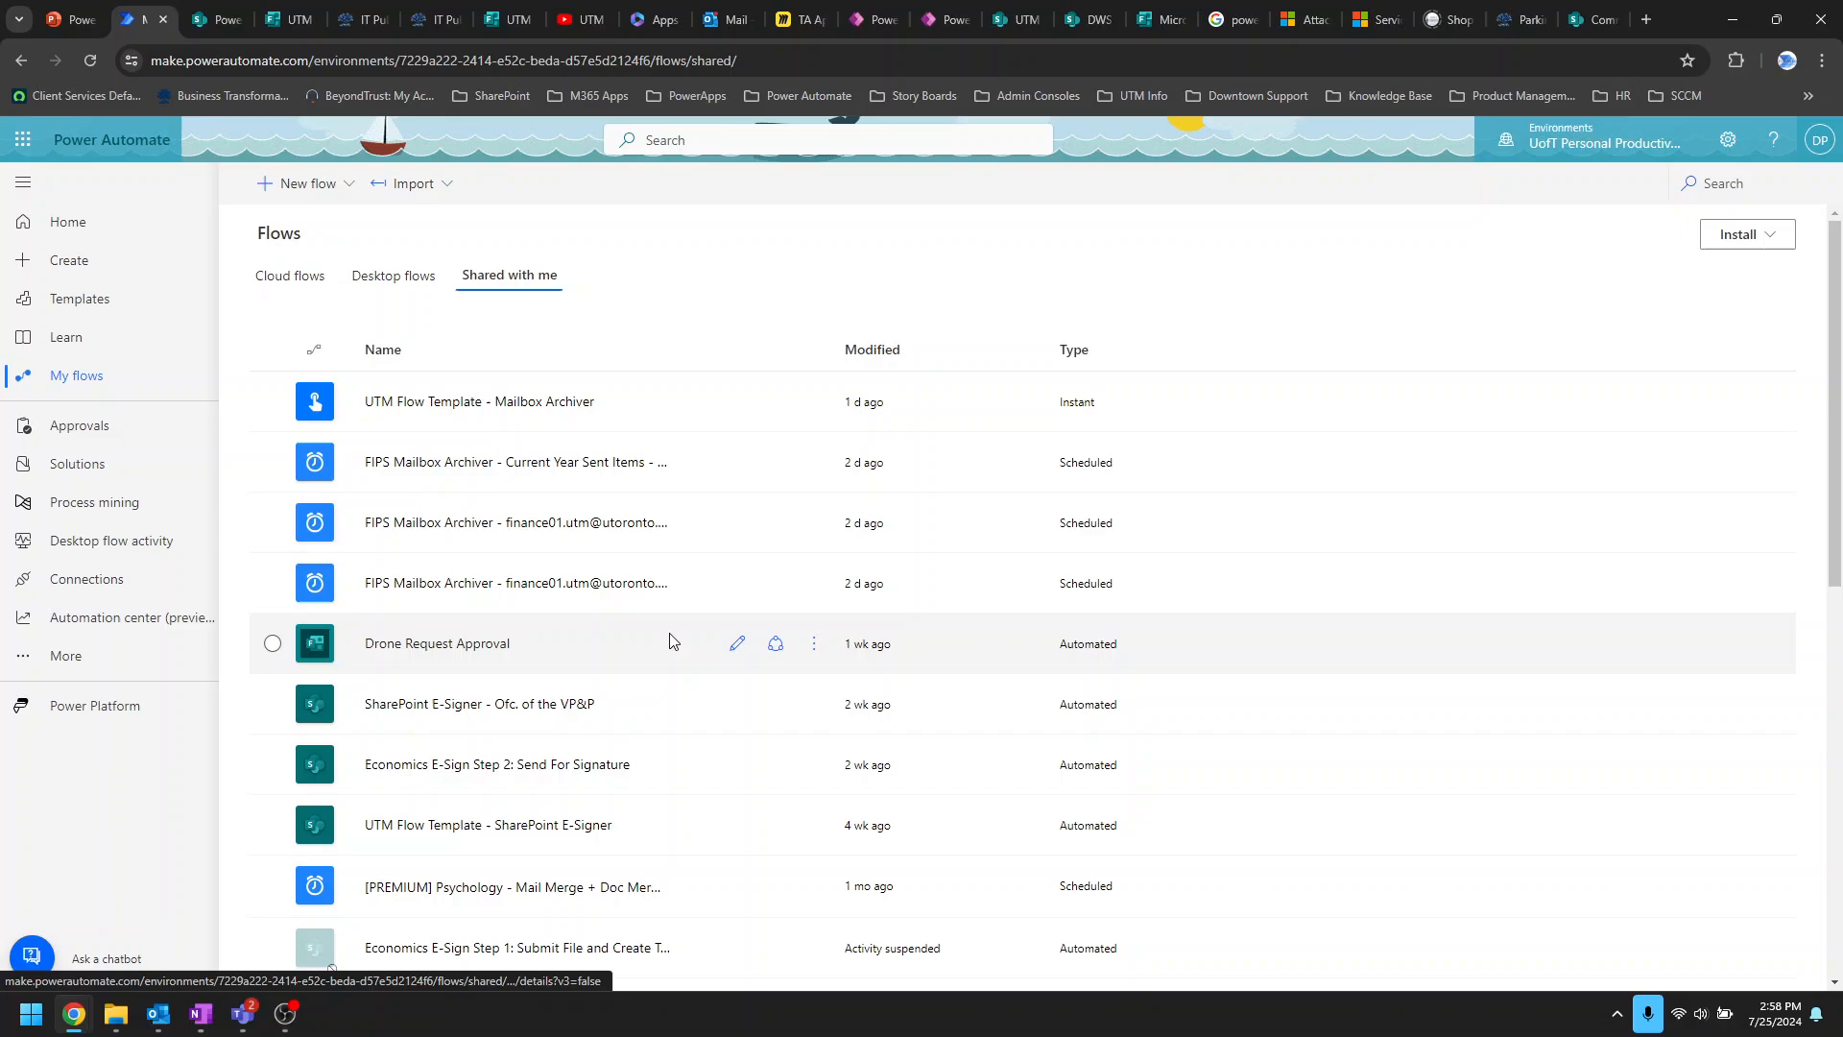
pyautogui.click(737, 643)
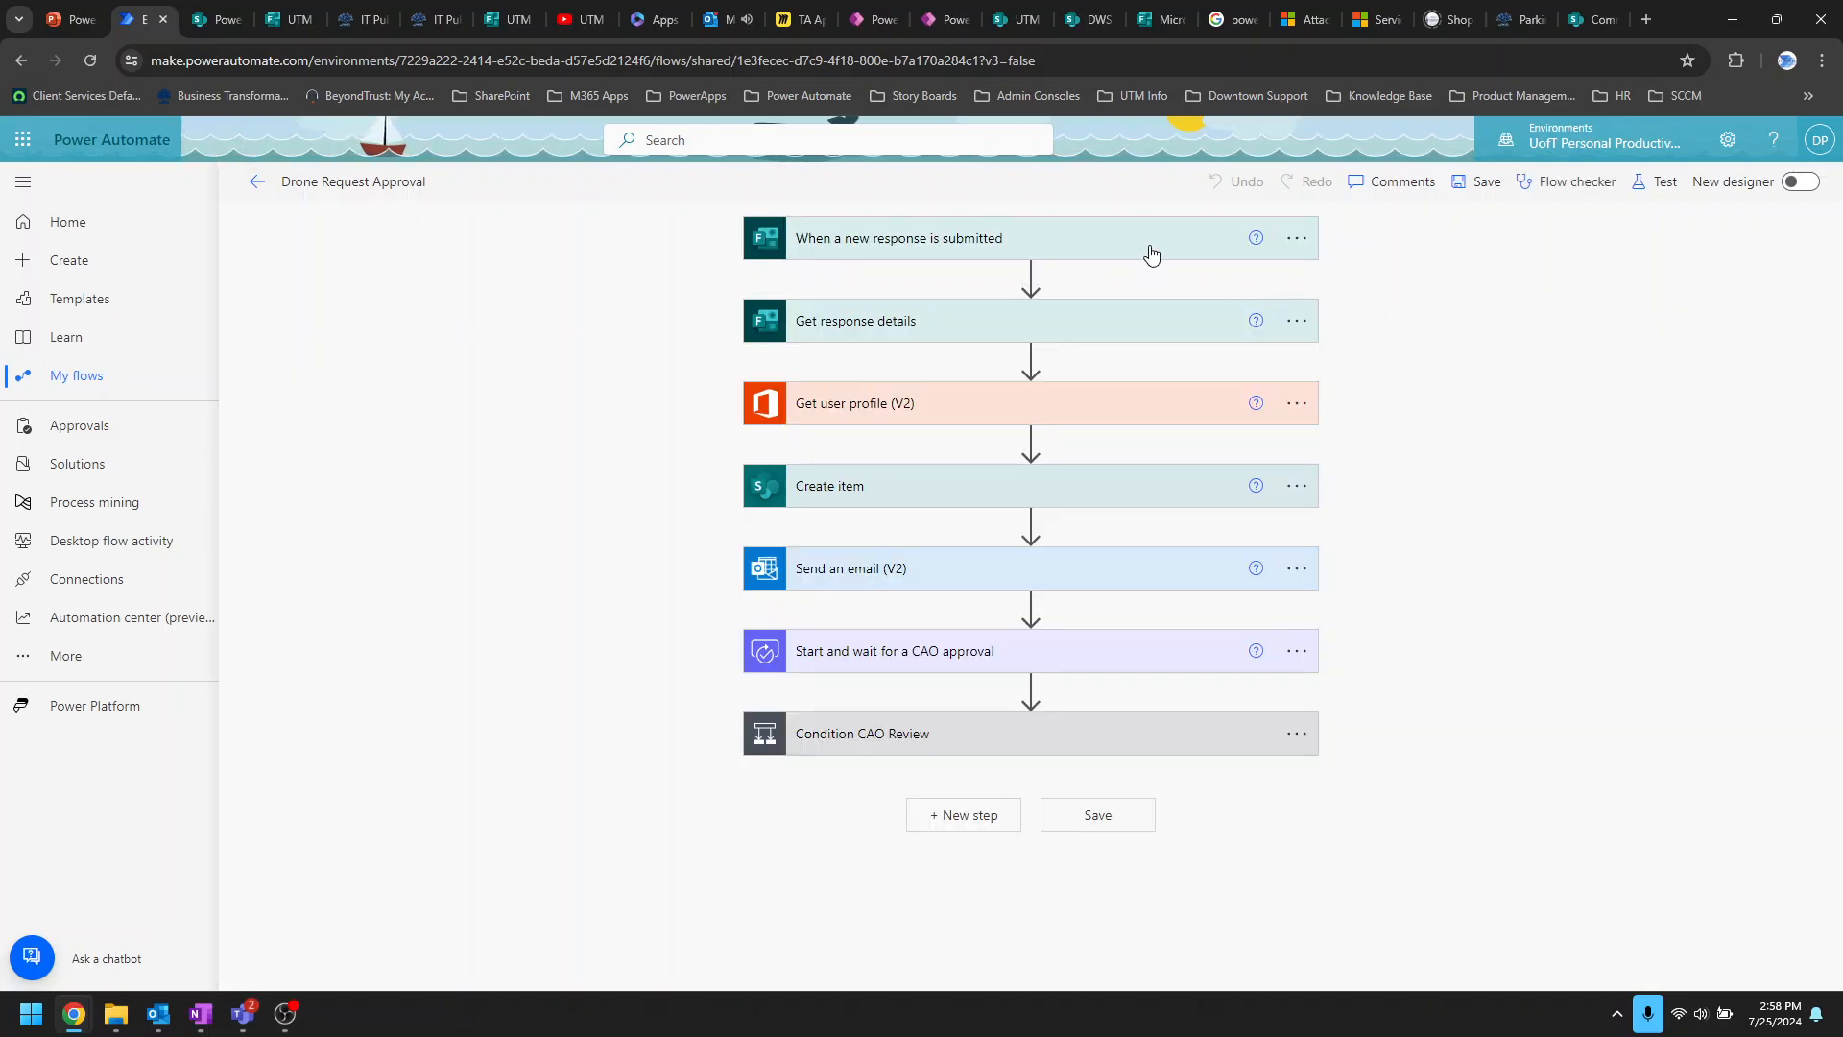
pyautogui.click(1150, 254)
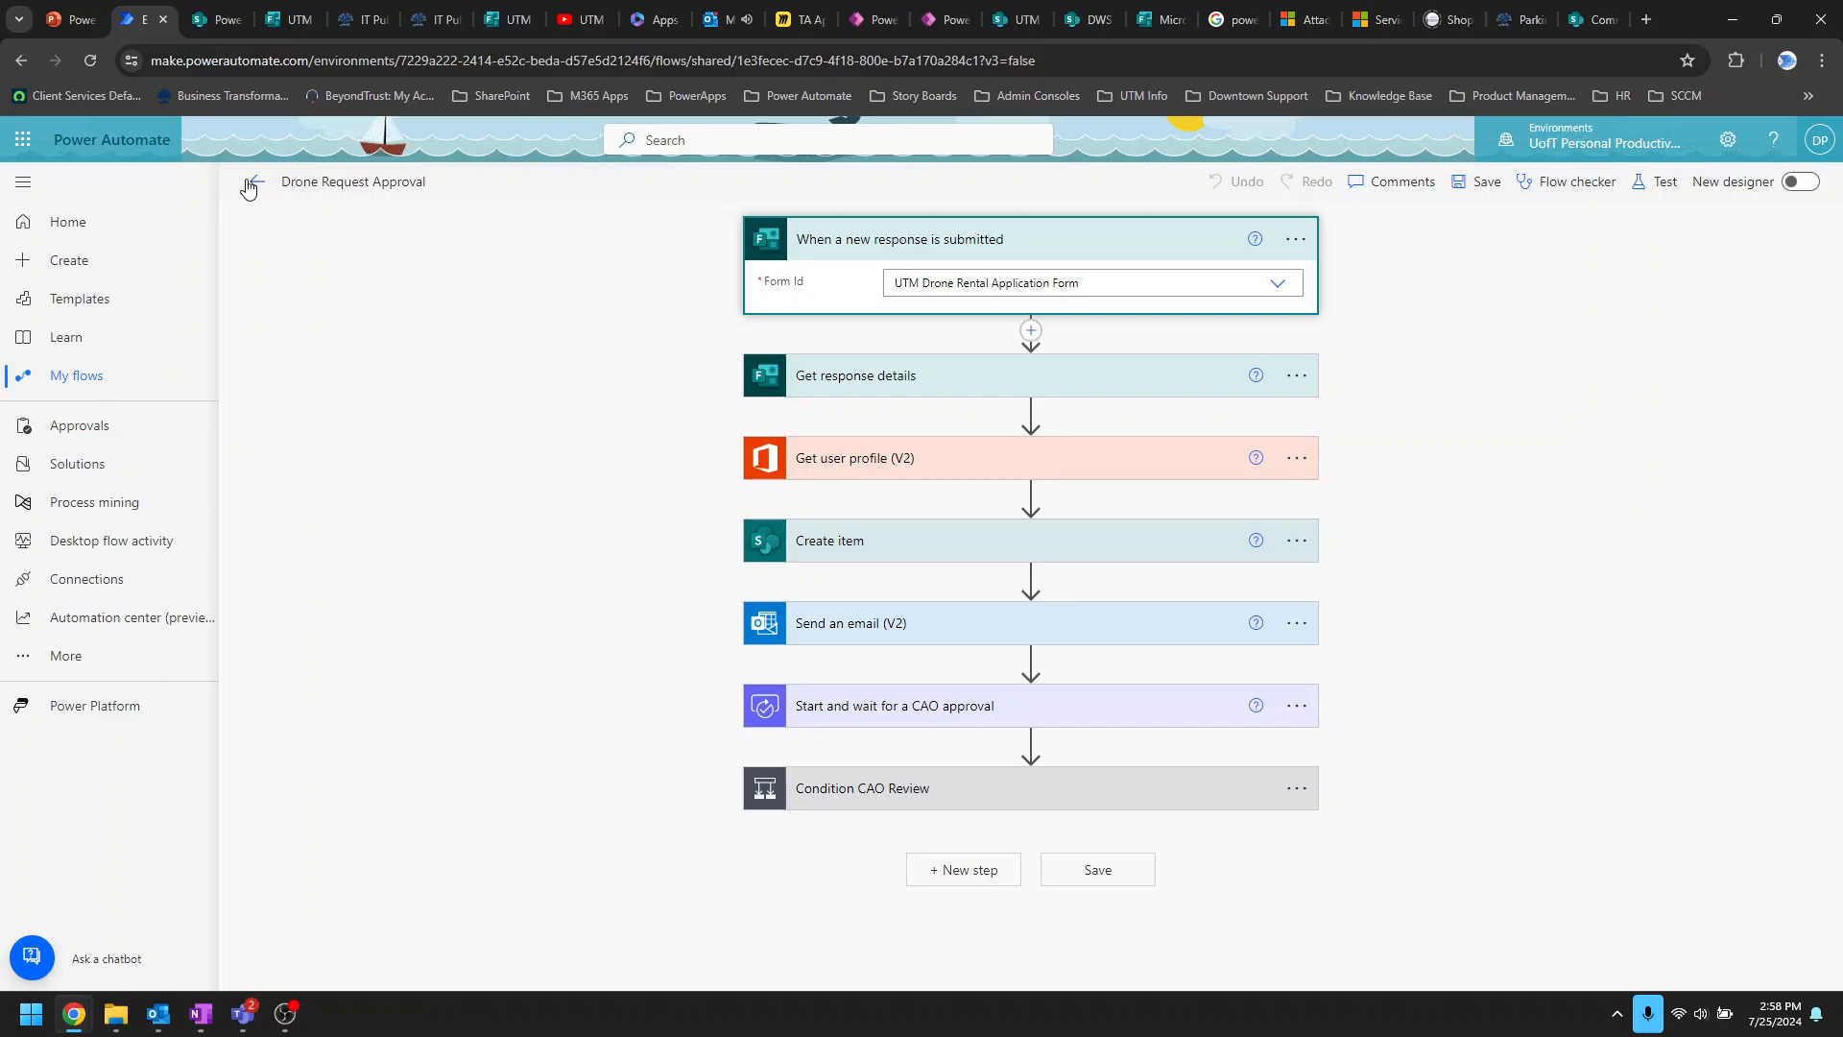
pyautogui.moveTo(240, 1018)
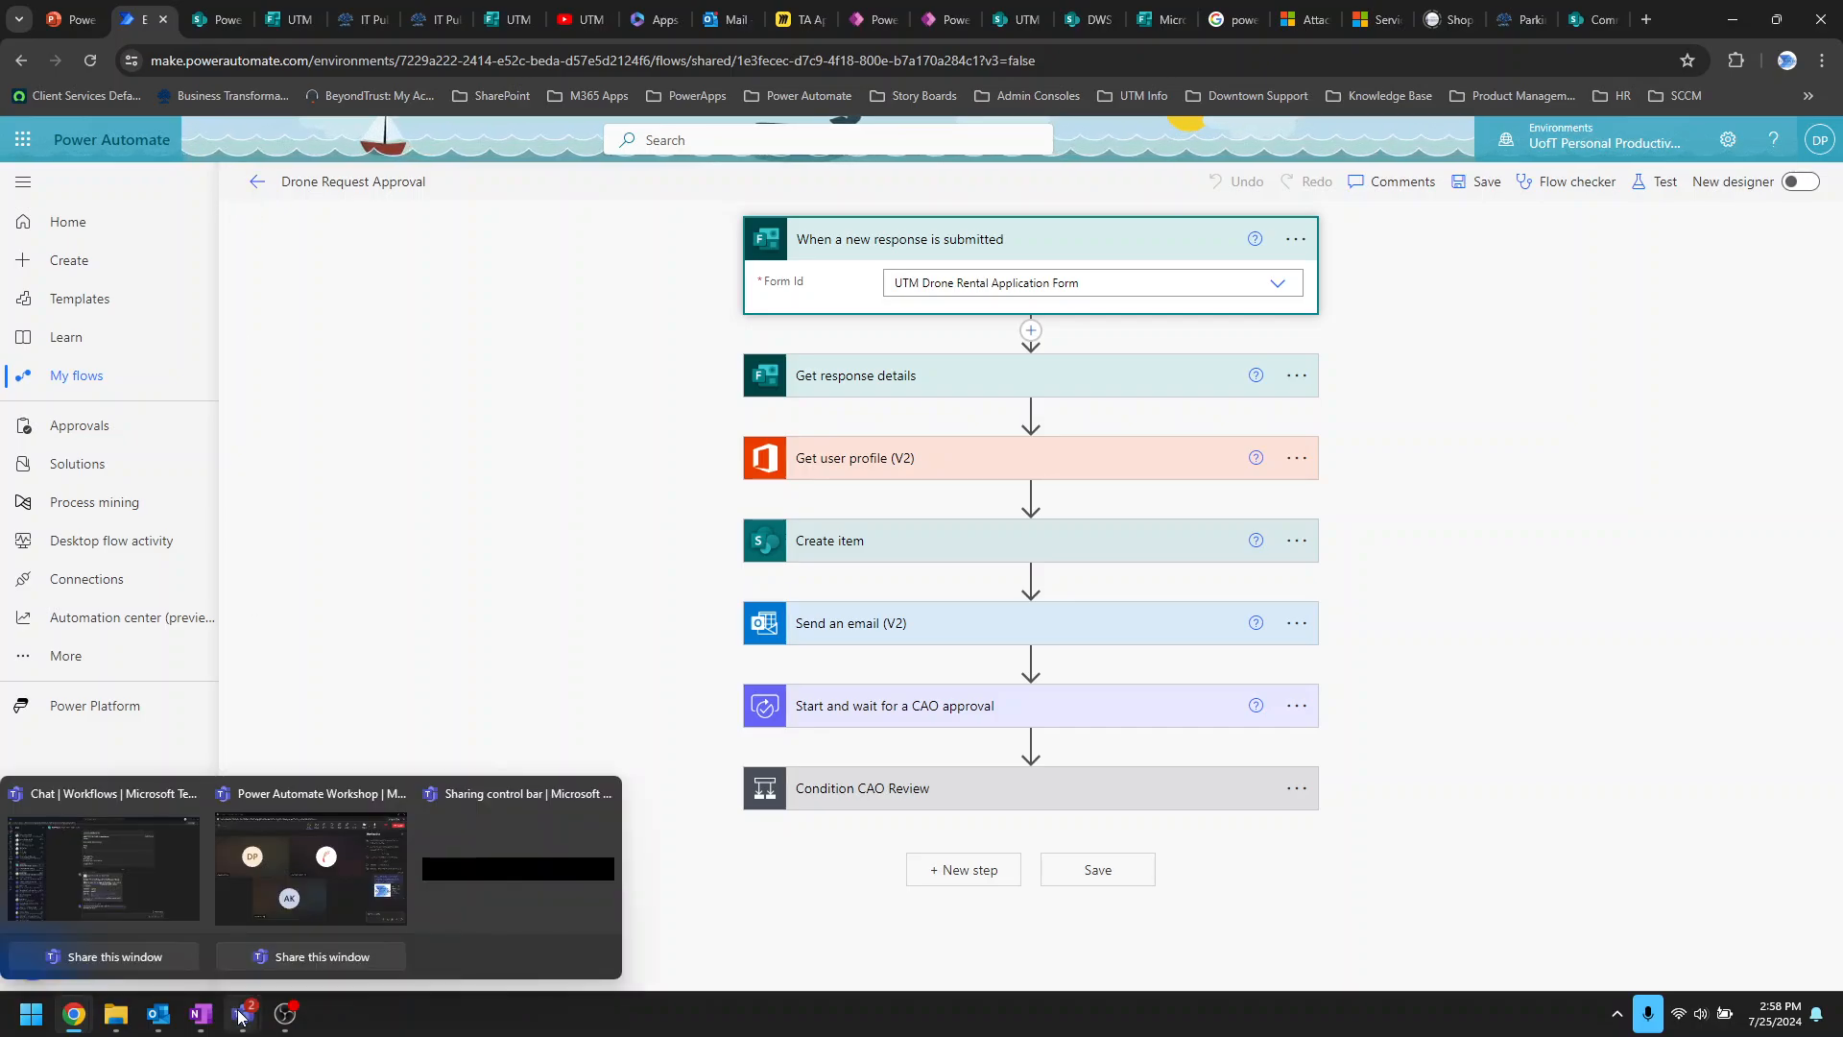
pyautogui.click(153, 873)
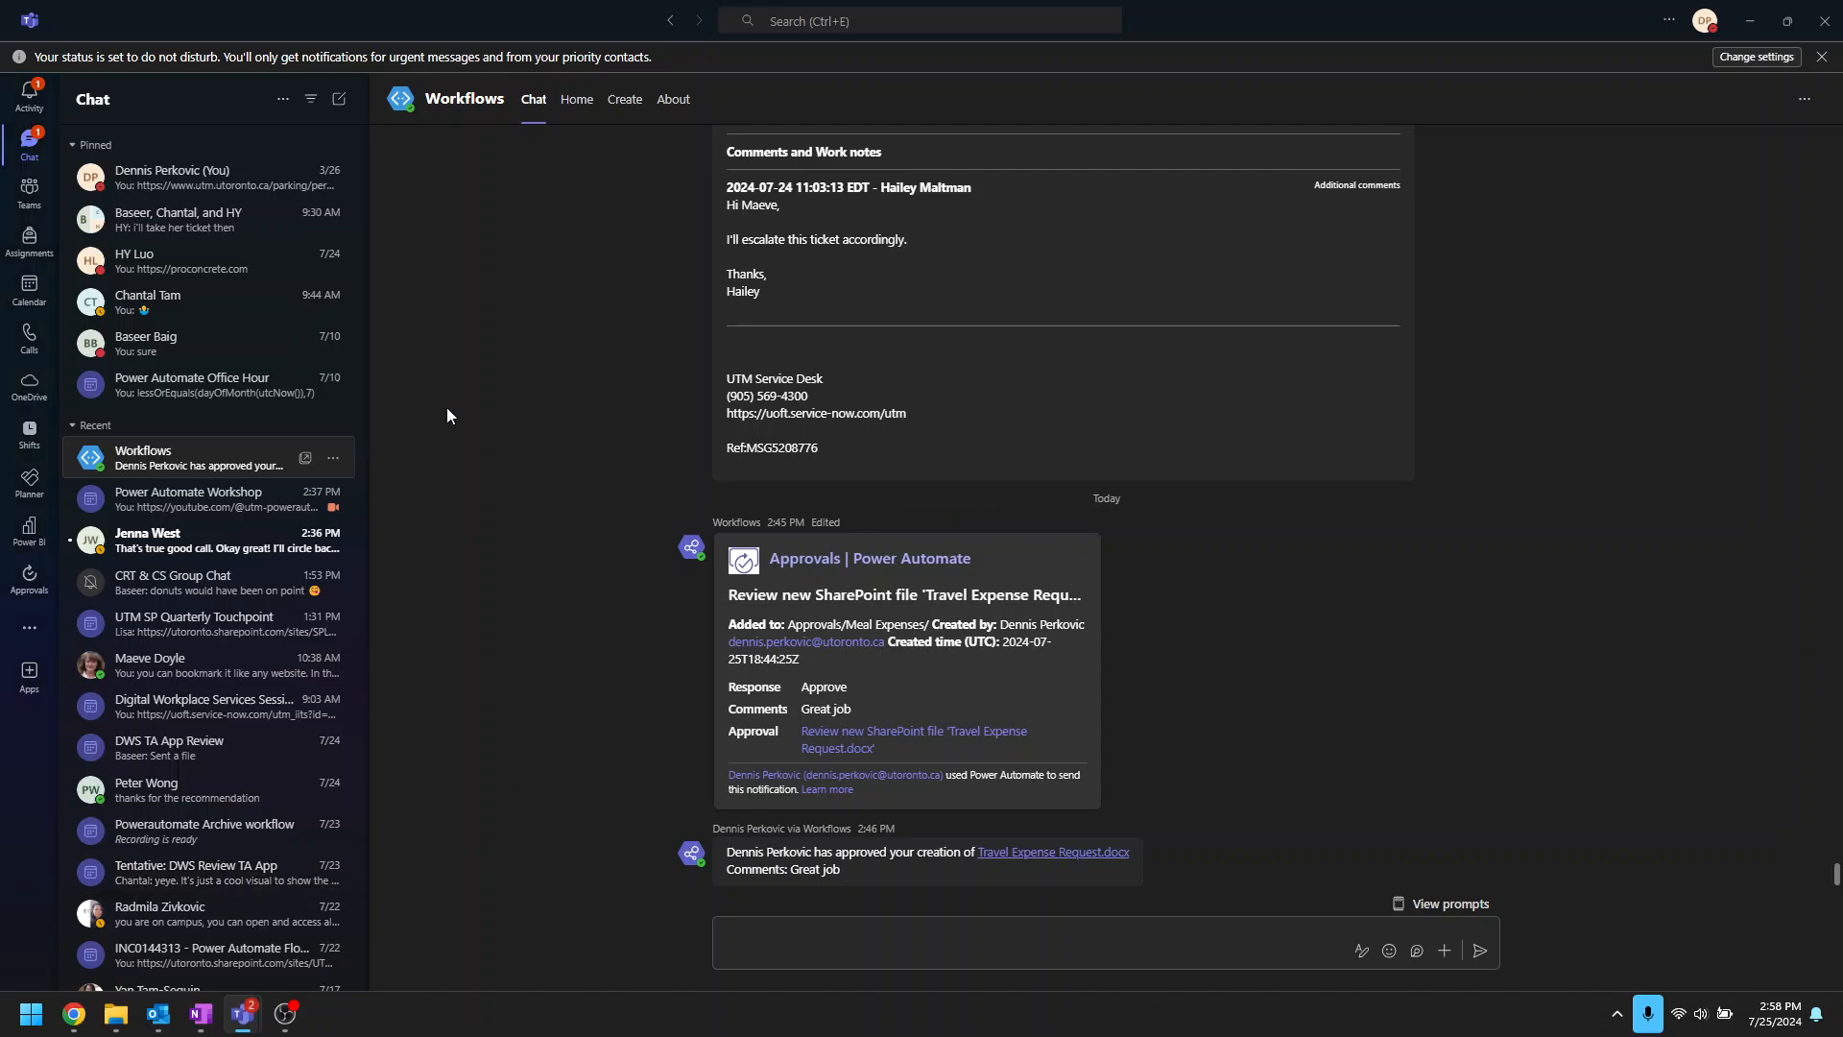
pyautogui.click(44, 102)
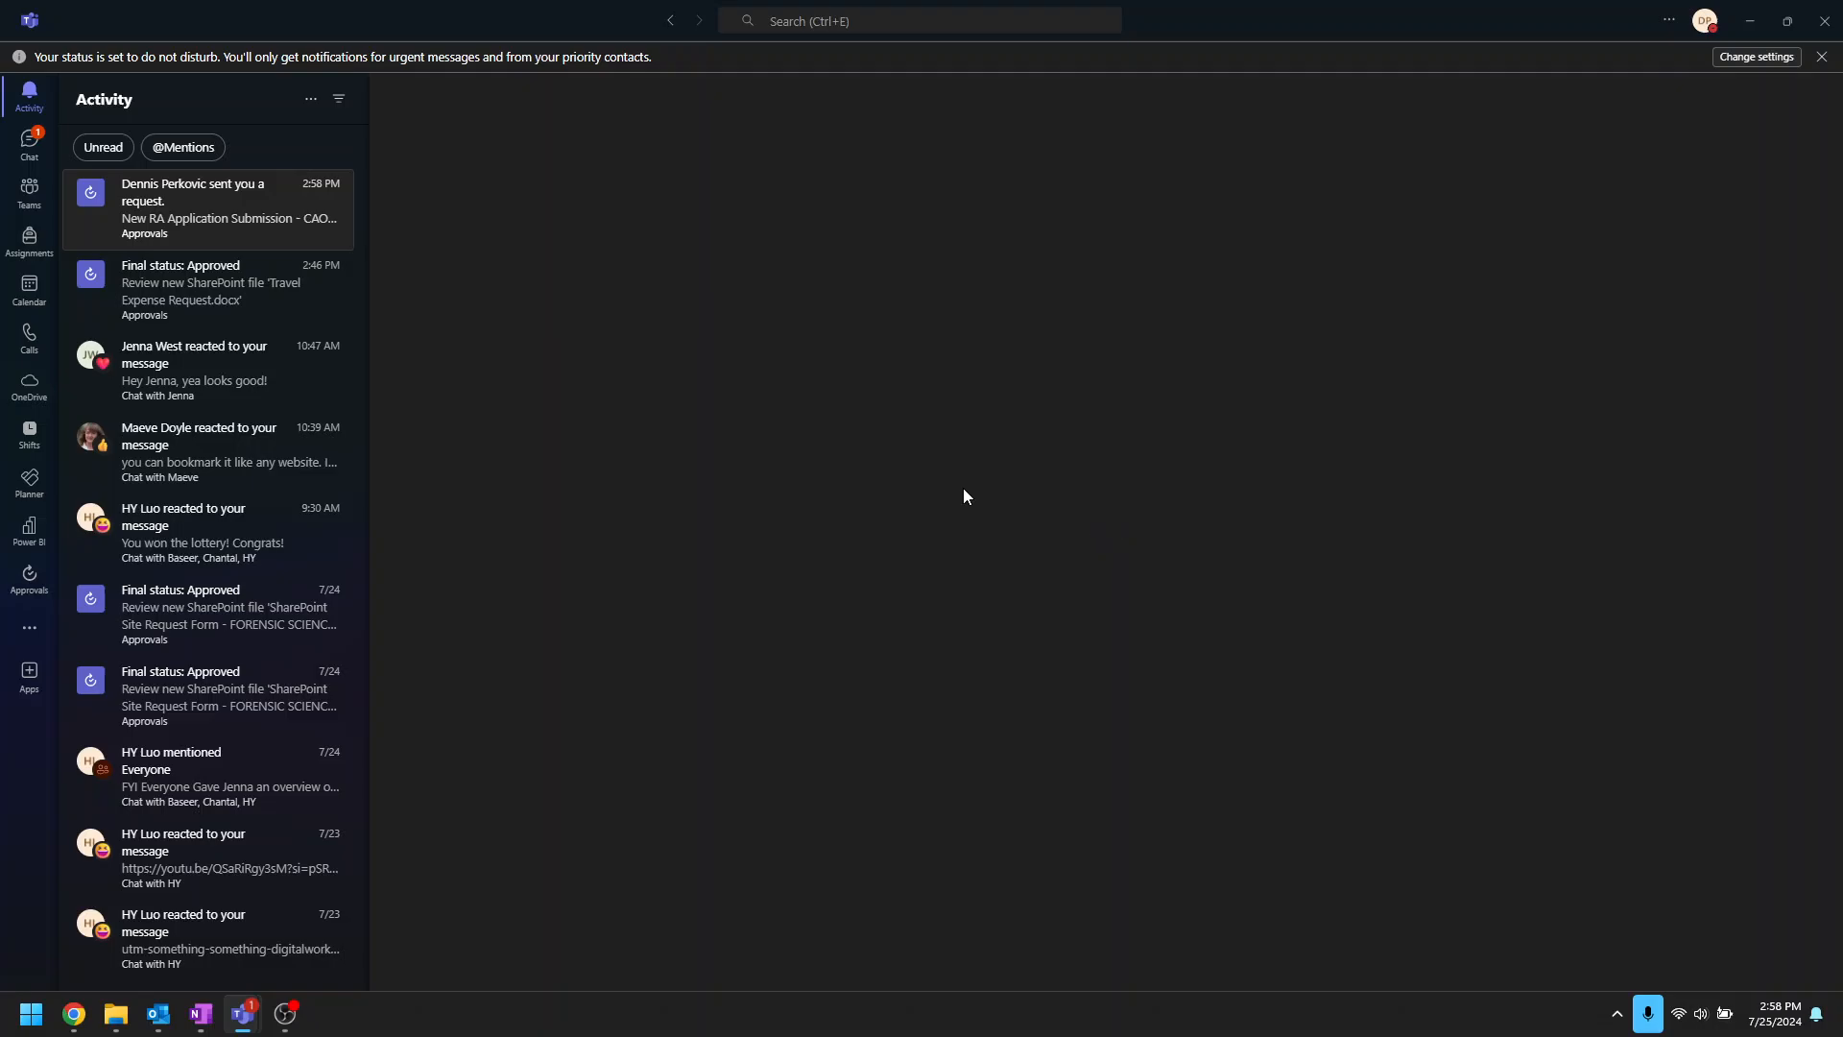
pyautogui.click(1787, 18)
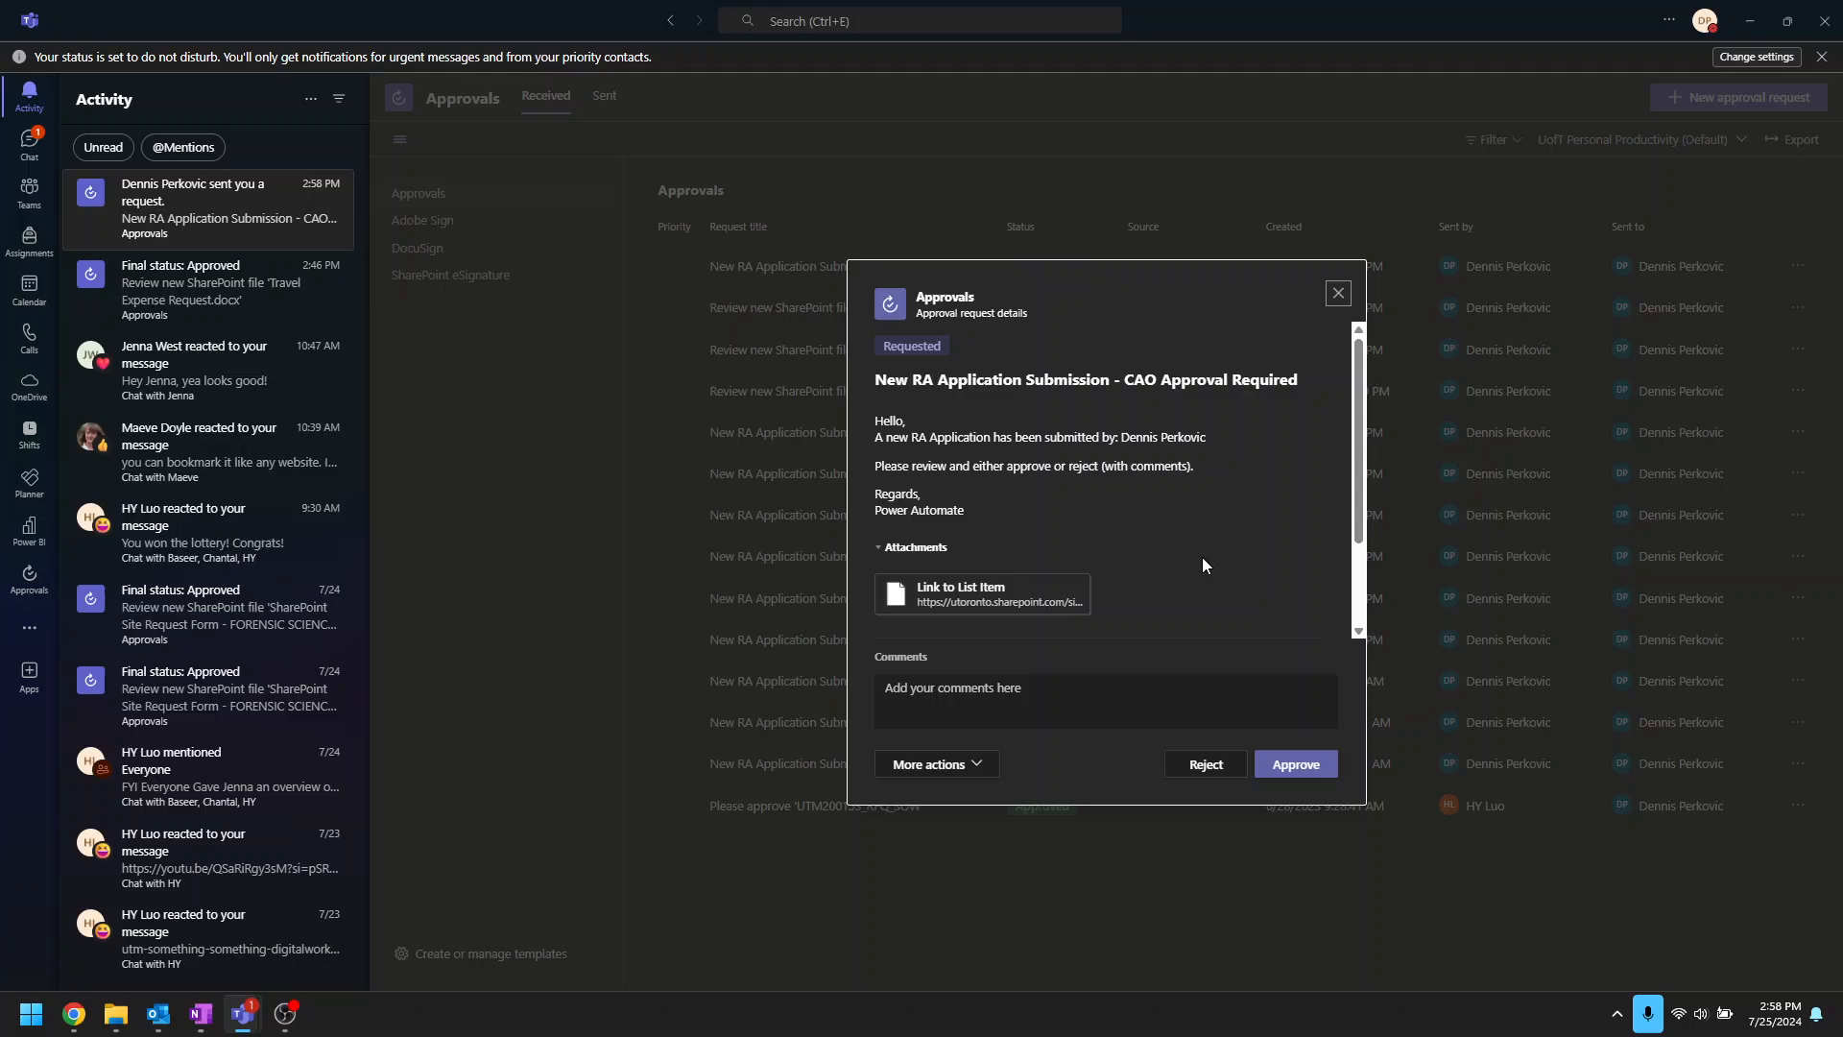
pyautogui.click(1750, 20)
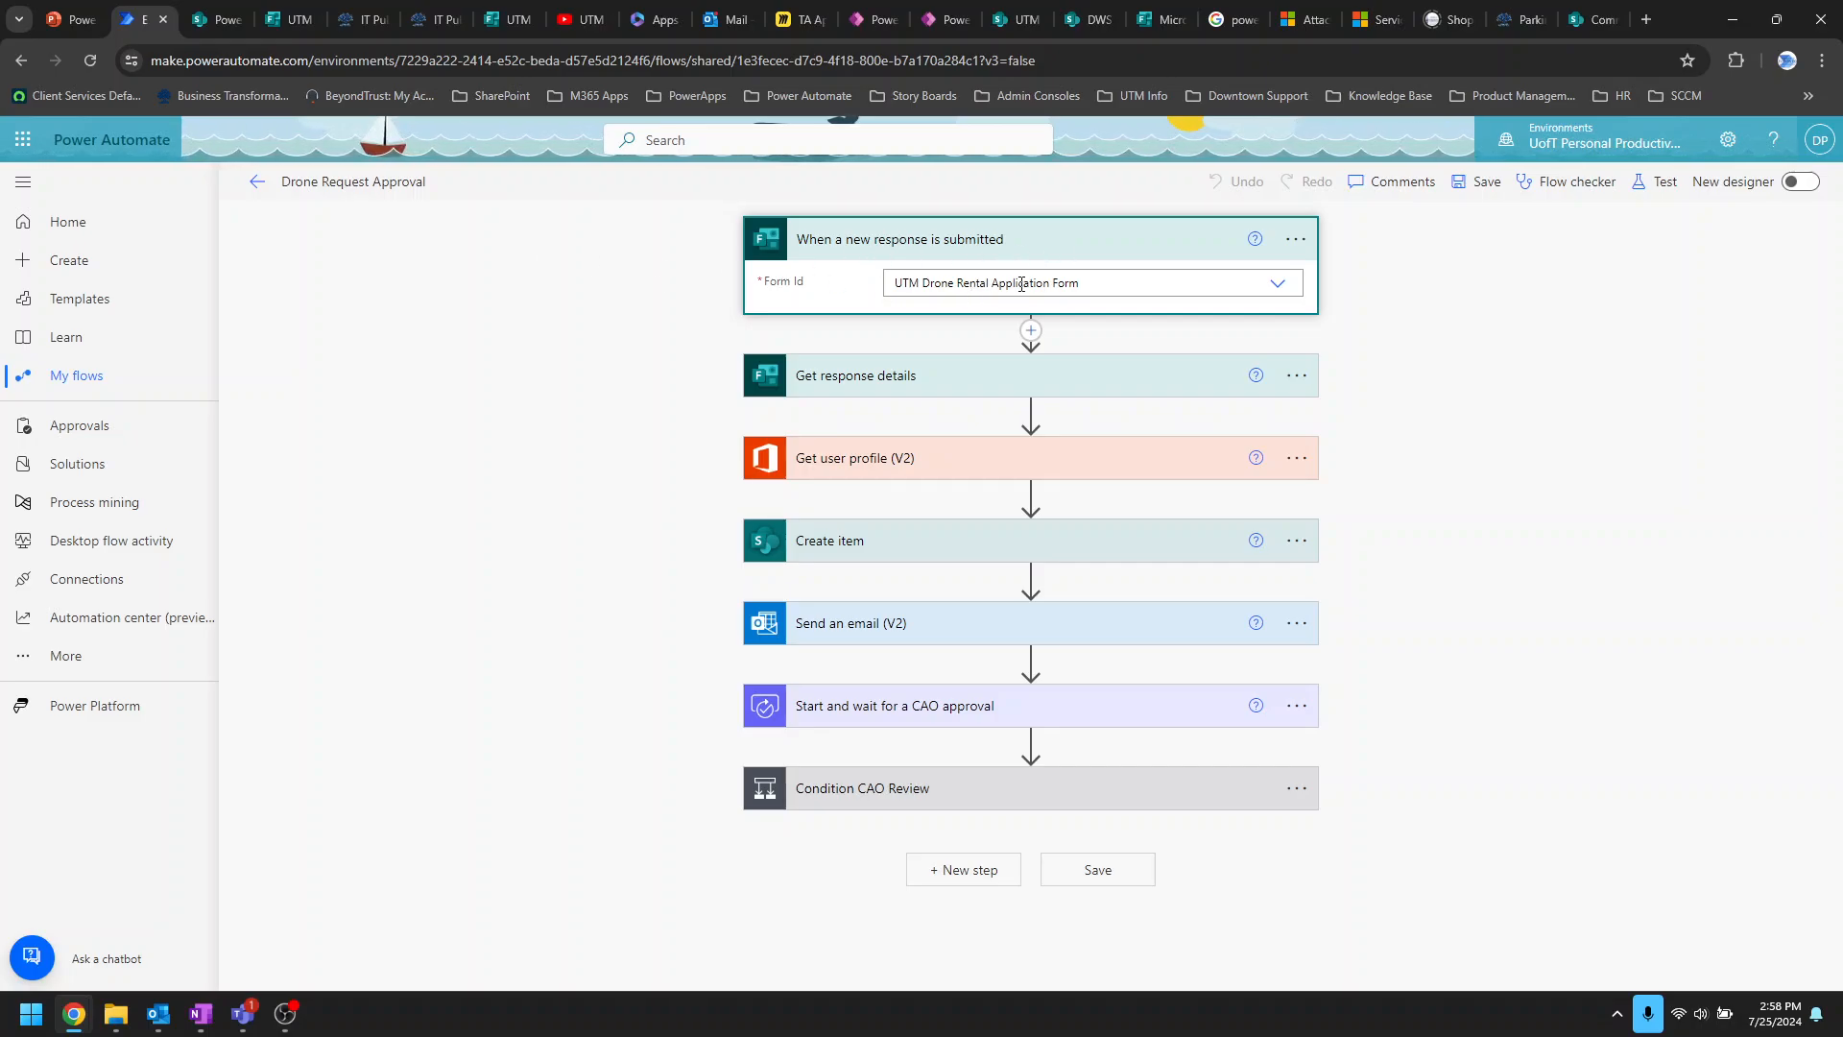
pyautogui.click(299, 23)
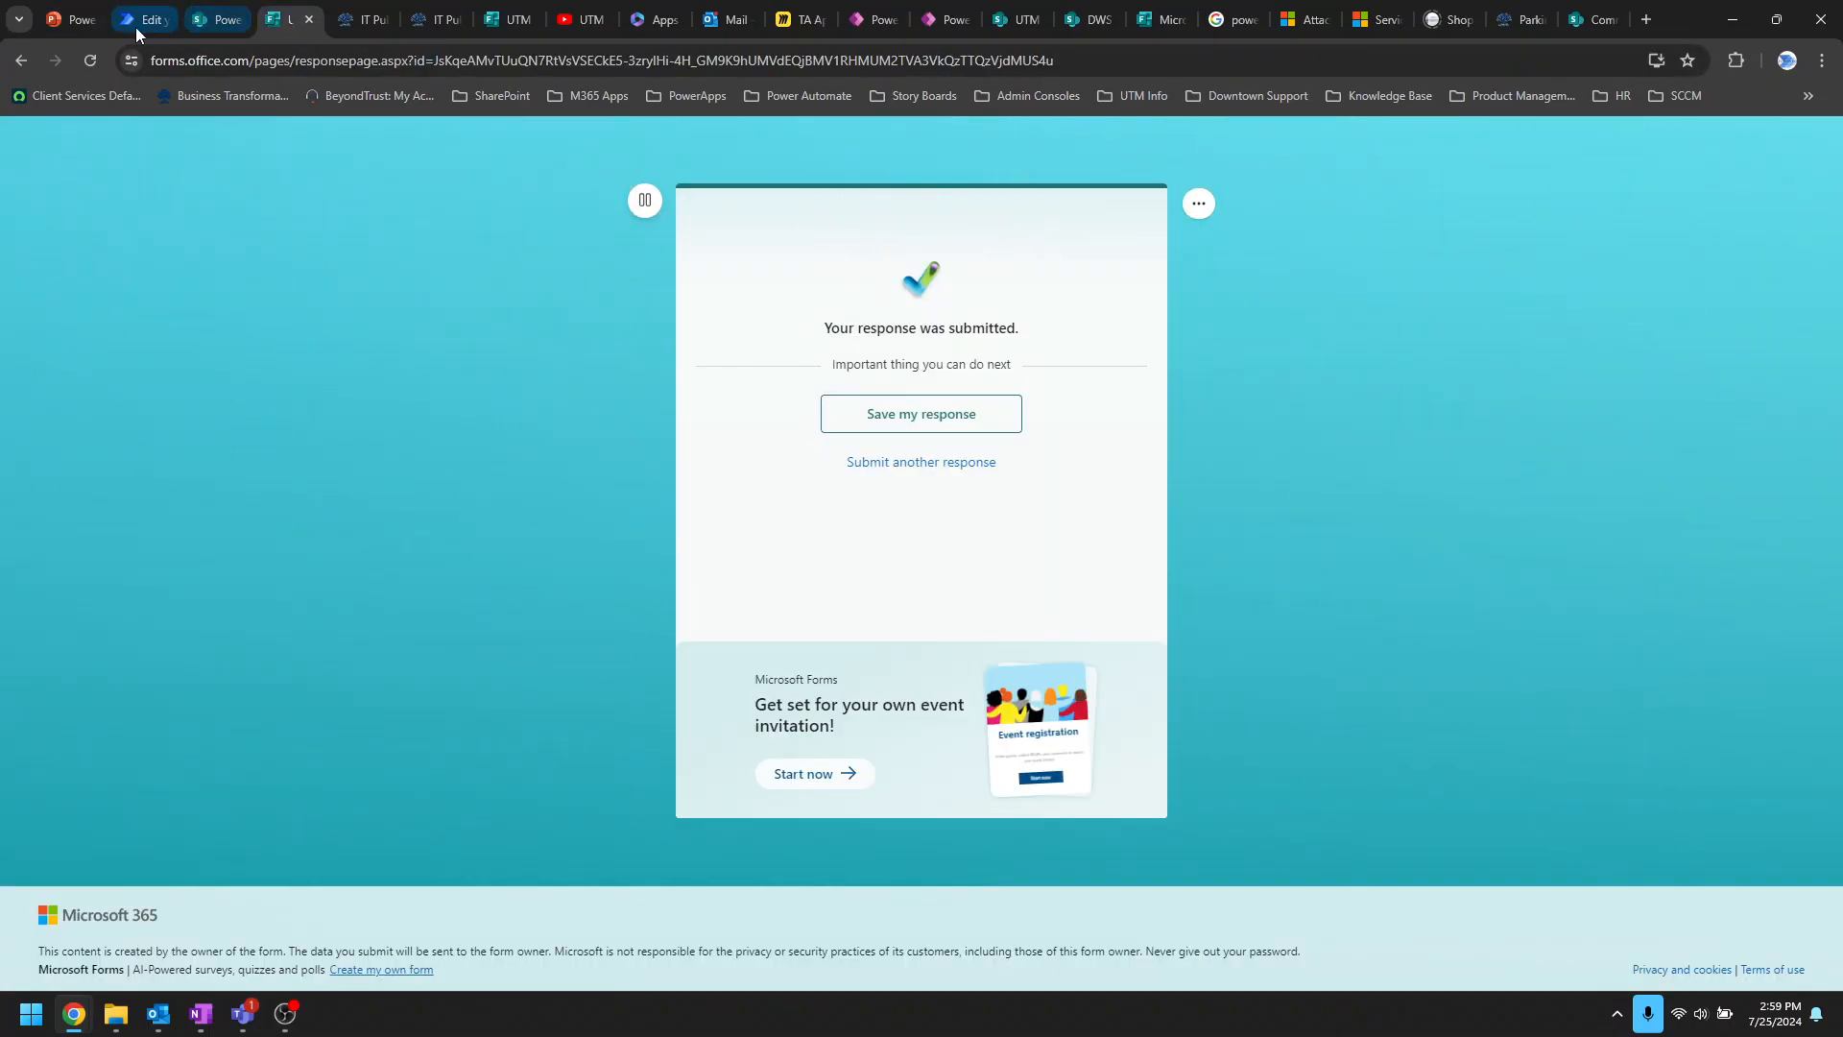
pyautogui.click(138, 19)
pyautogui.click(1125, 392)
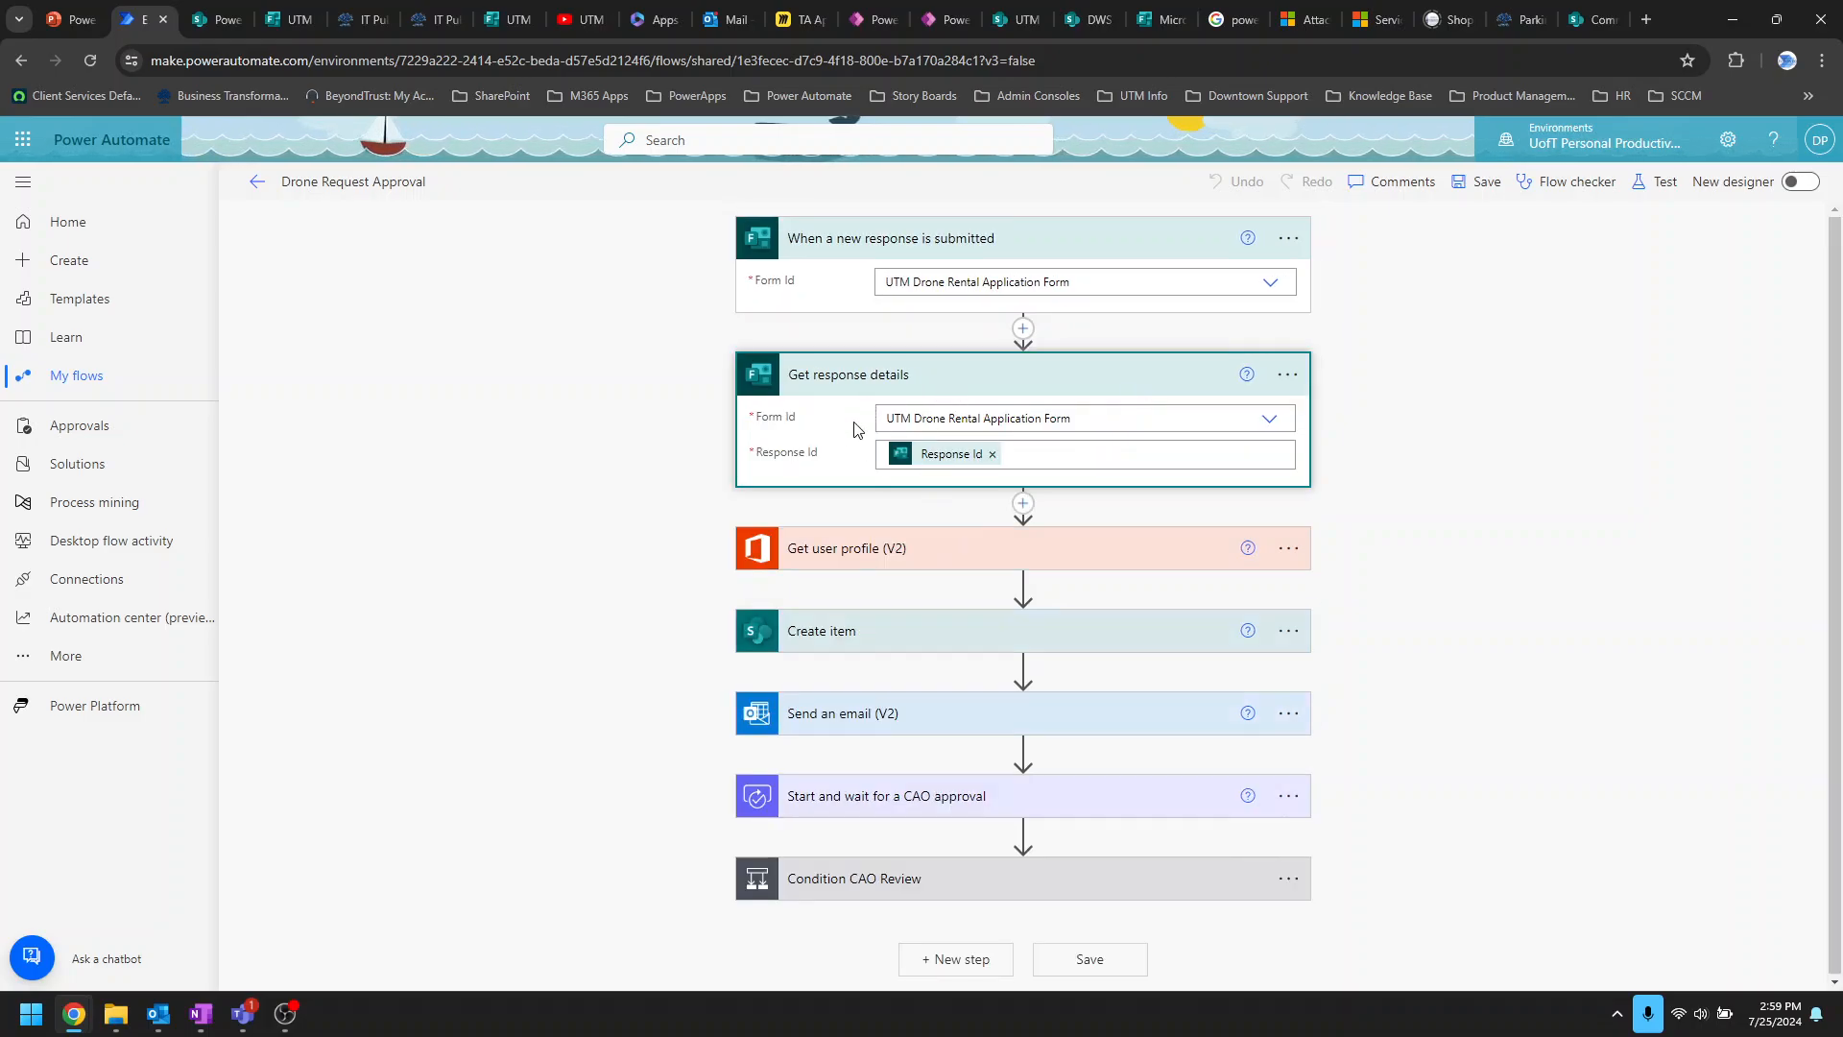
pyautogui.click(1132, 550)
pyautogui.scroll(-1, 1143, 585)
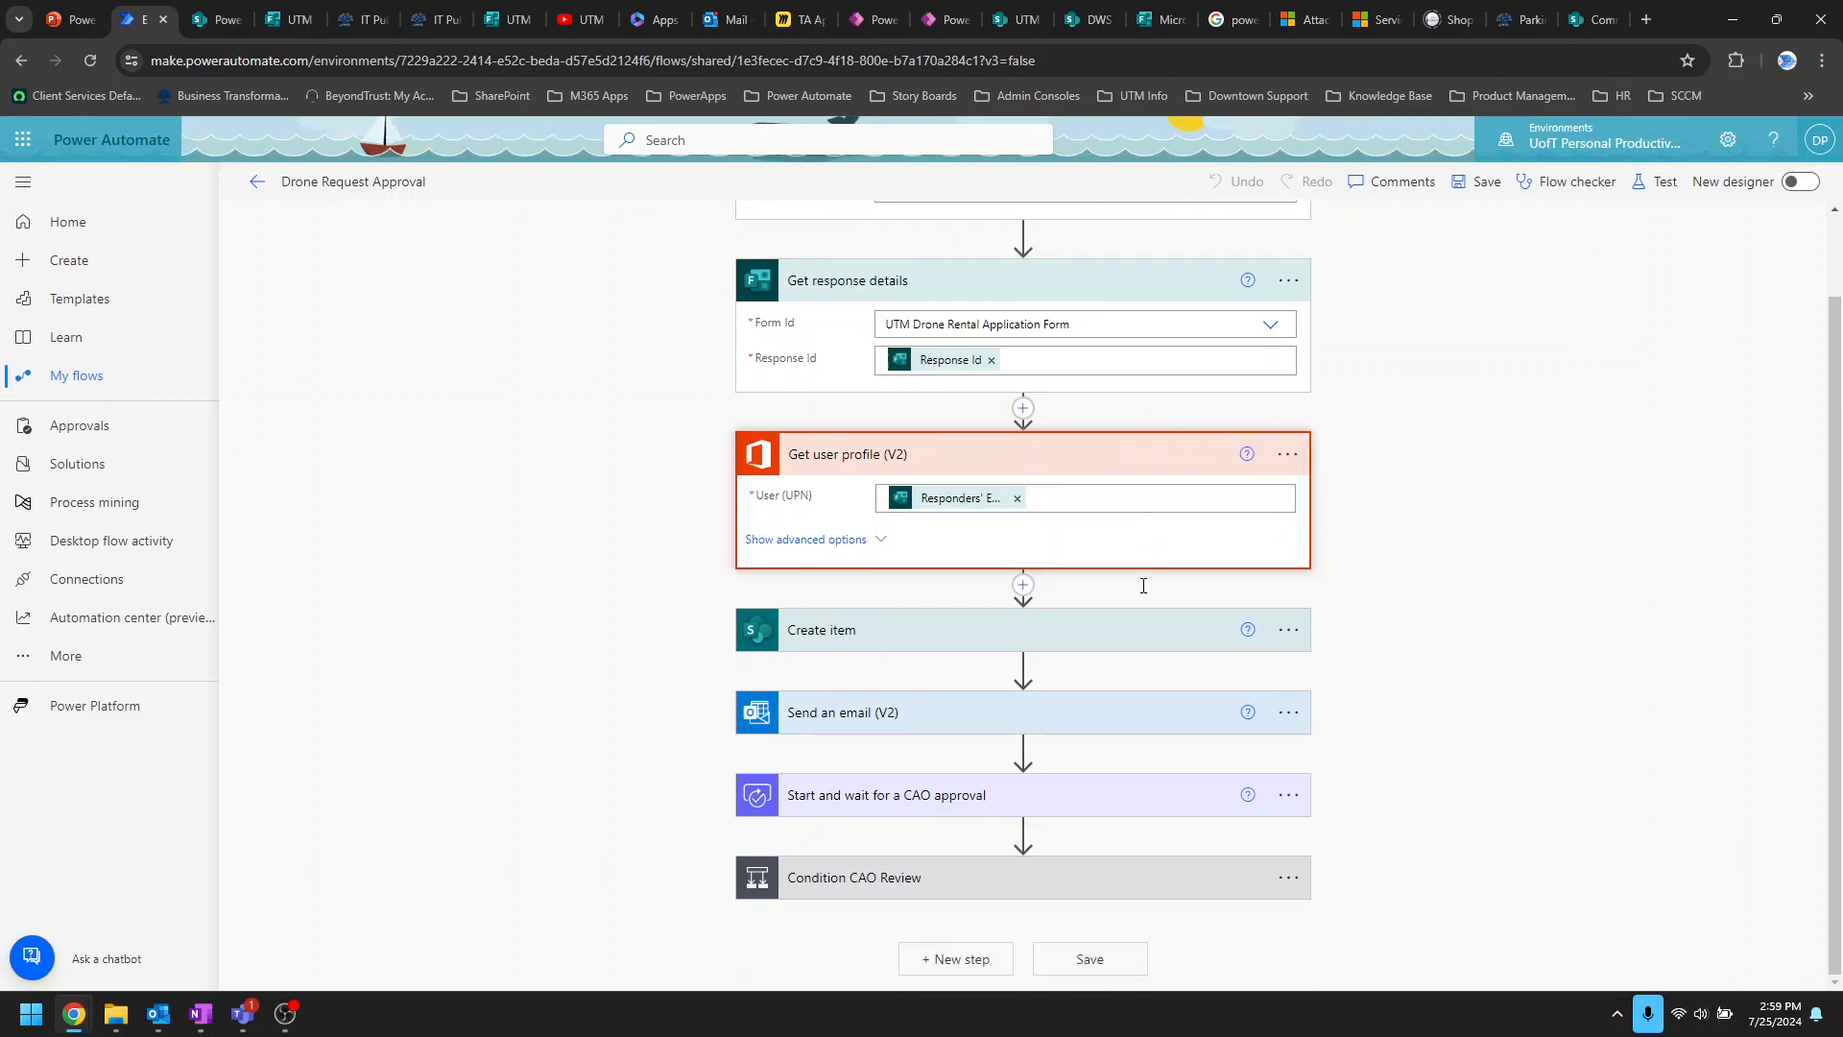
pyautogui.click(1115, 631)
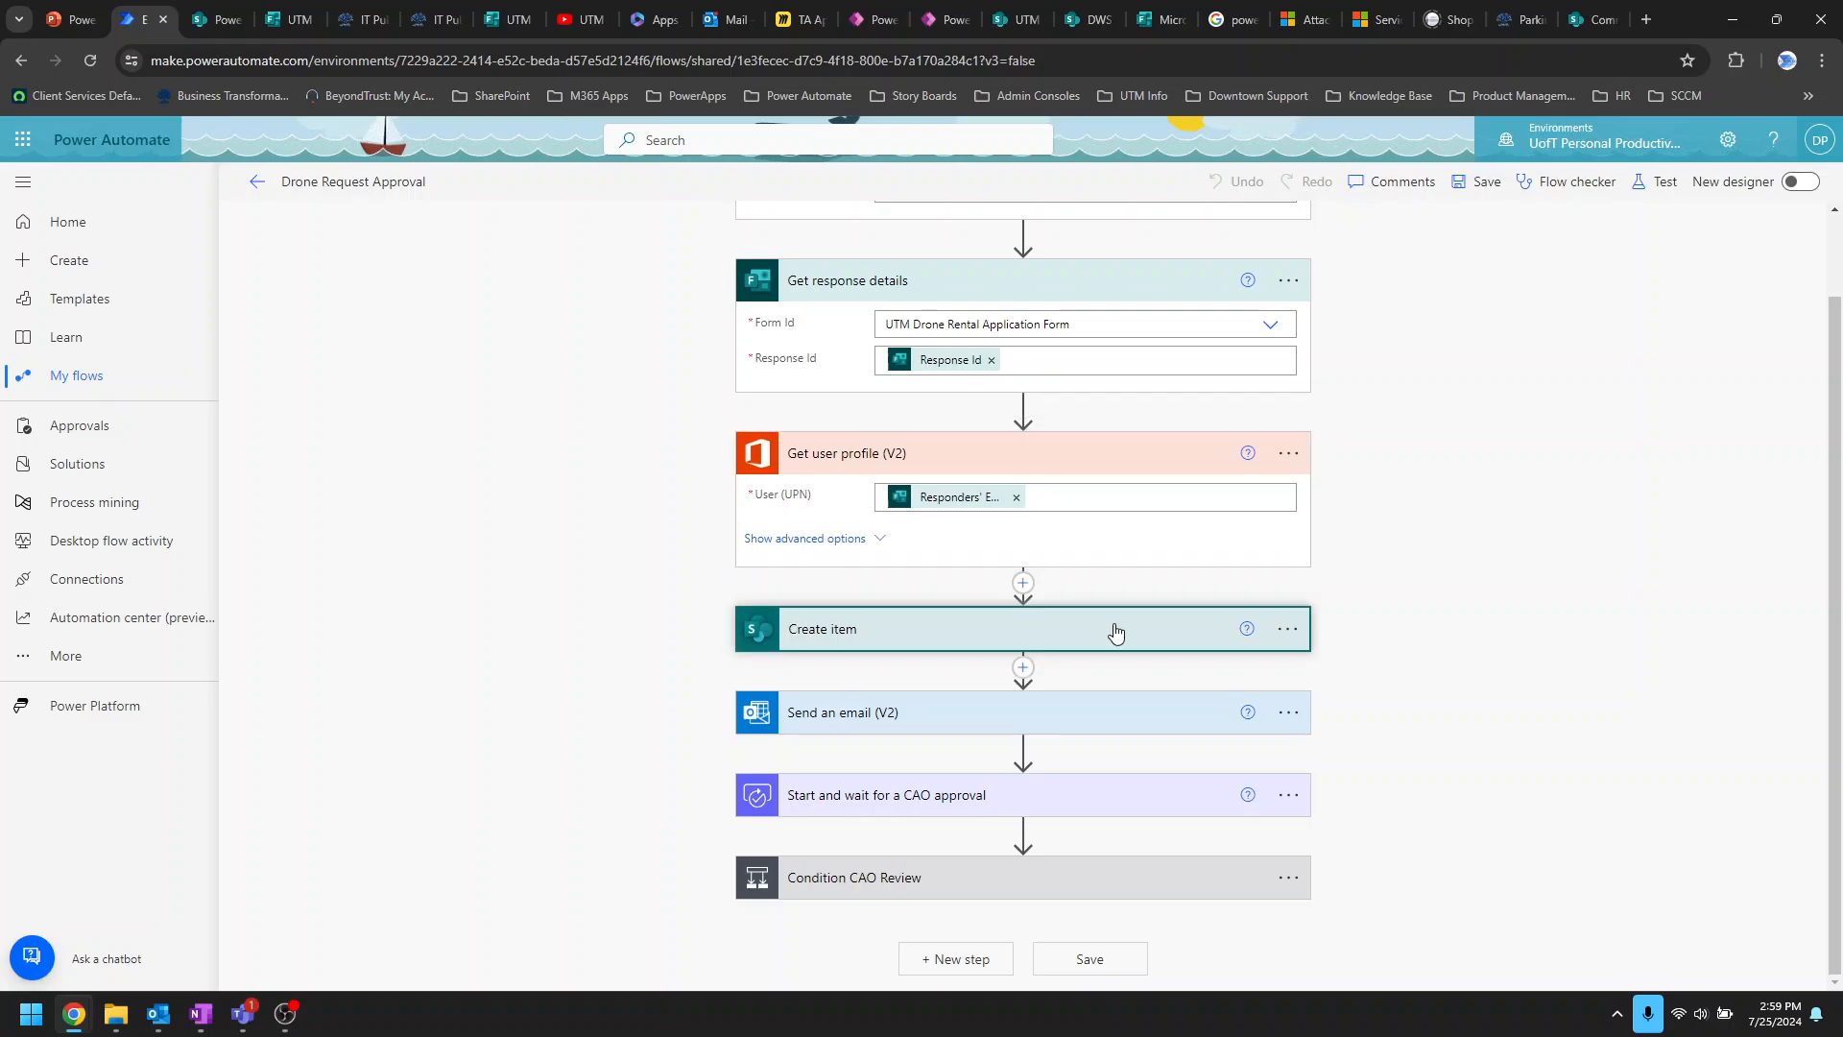
pyautogui.scroll(-3, 1115, 629)
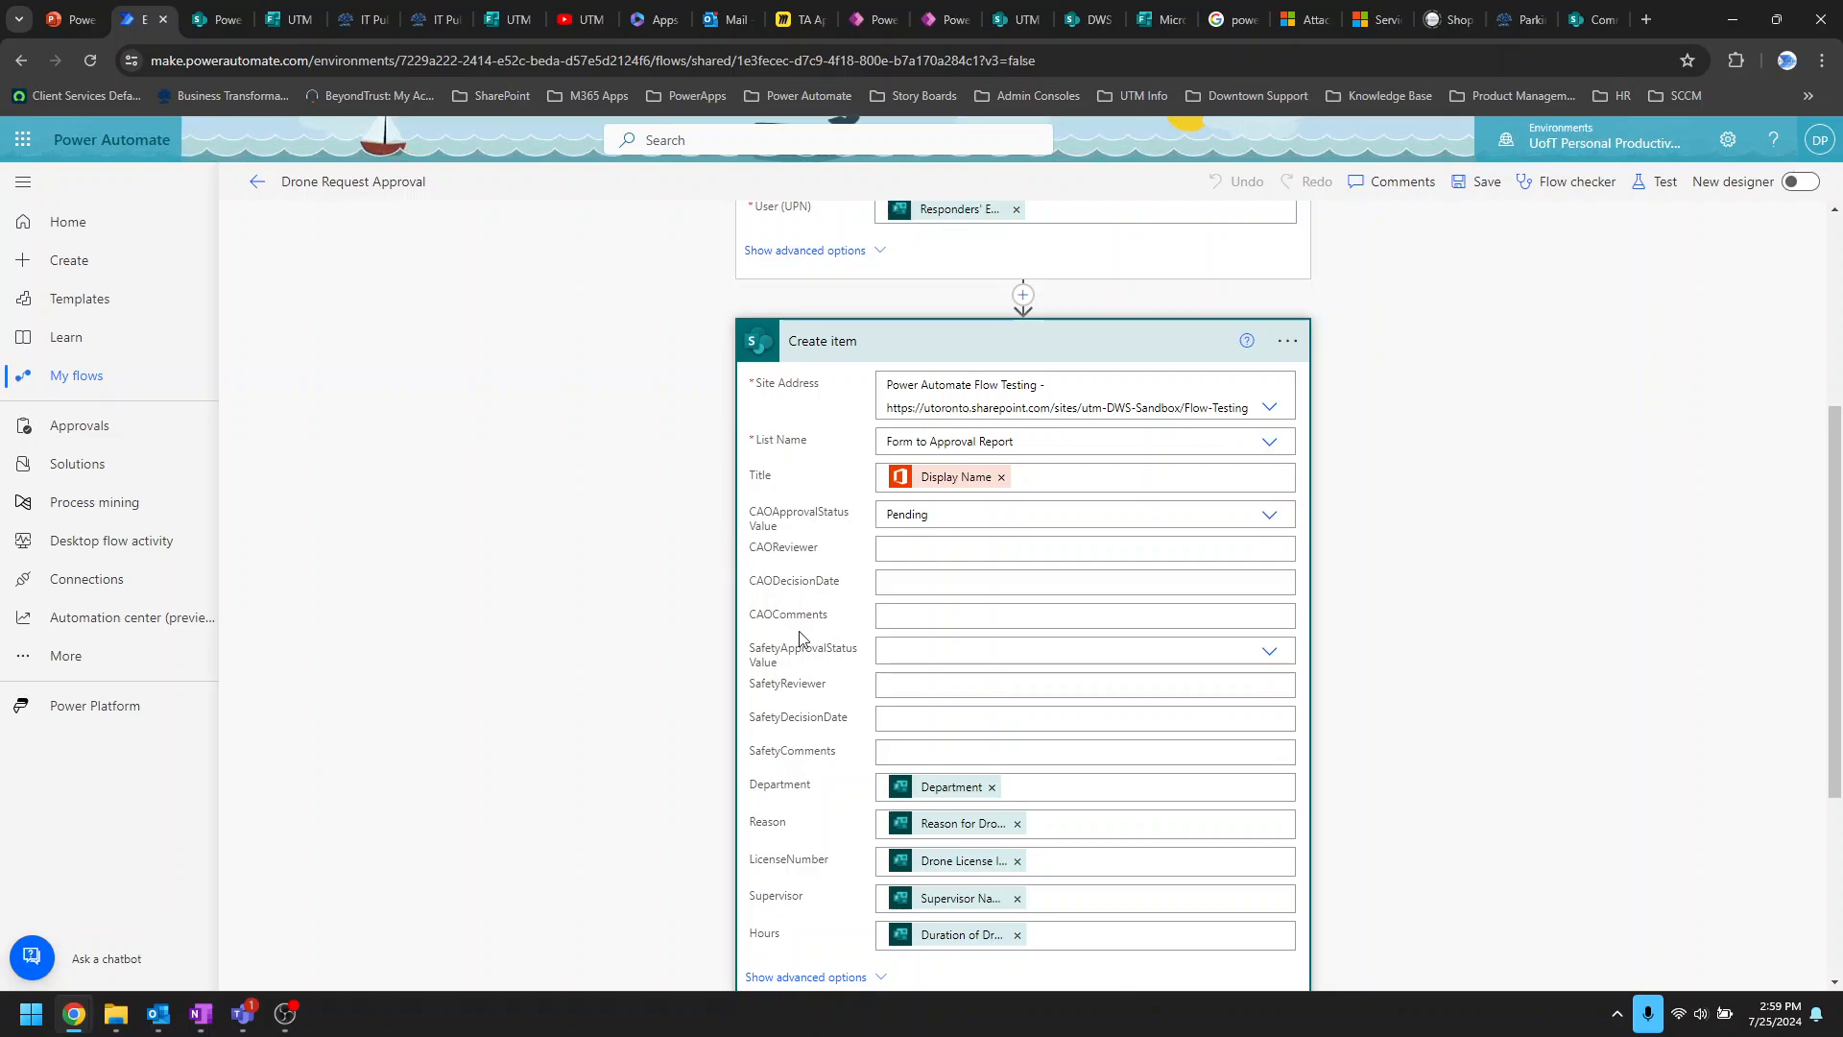
pyautogui.scroll(-1, 812, 636)
pyautogui.scroll(-1, 864, 624)
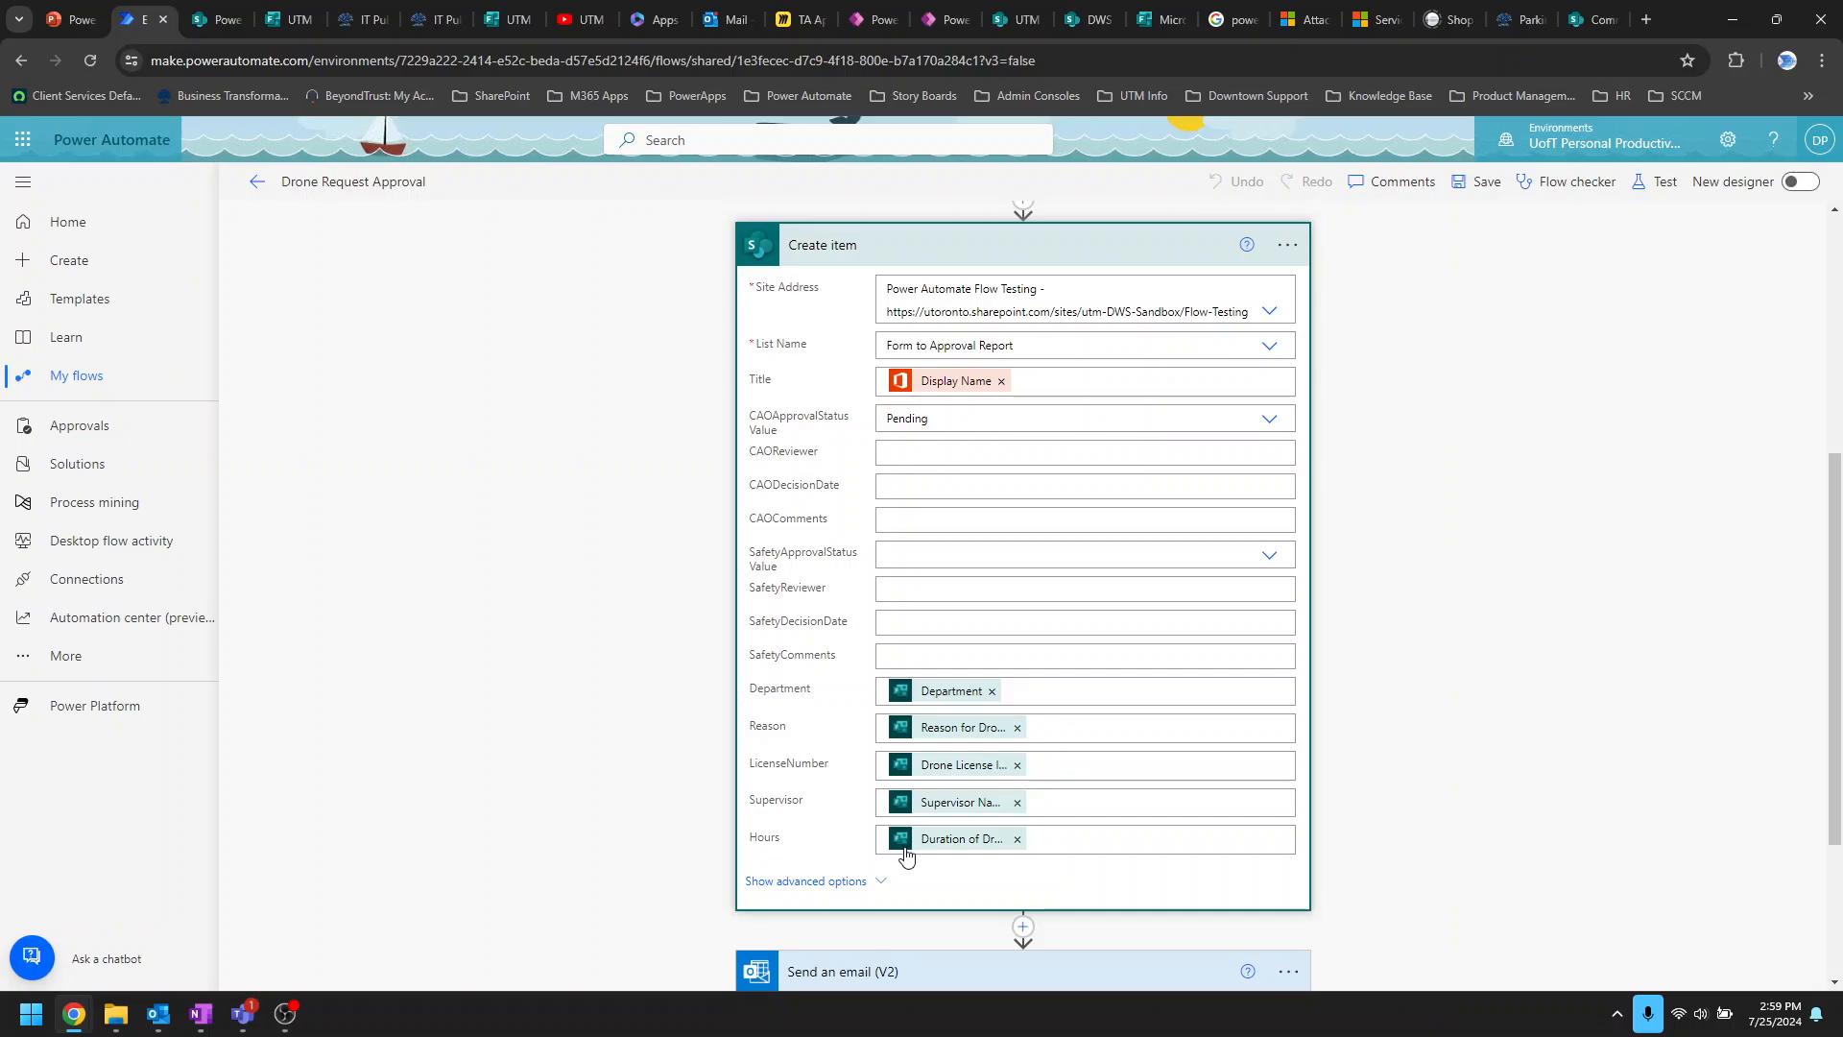
pyautogui.click(1040, 690)
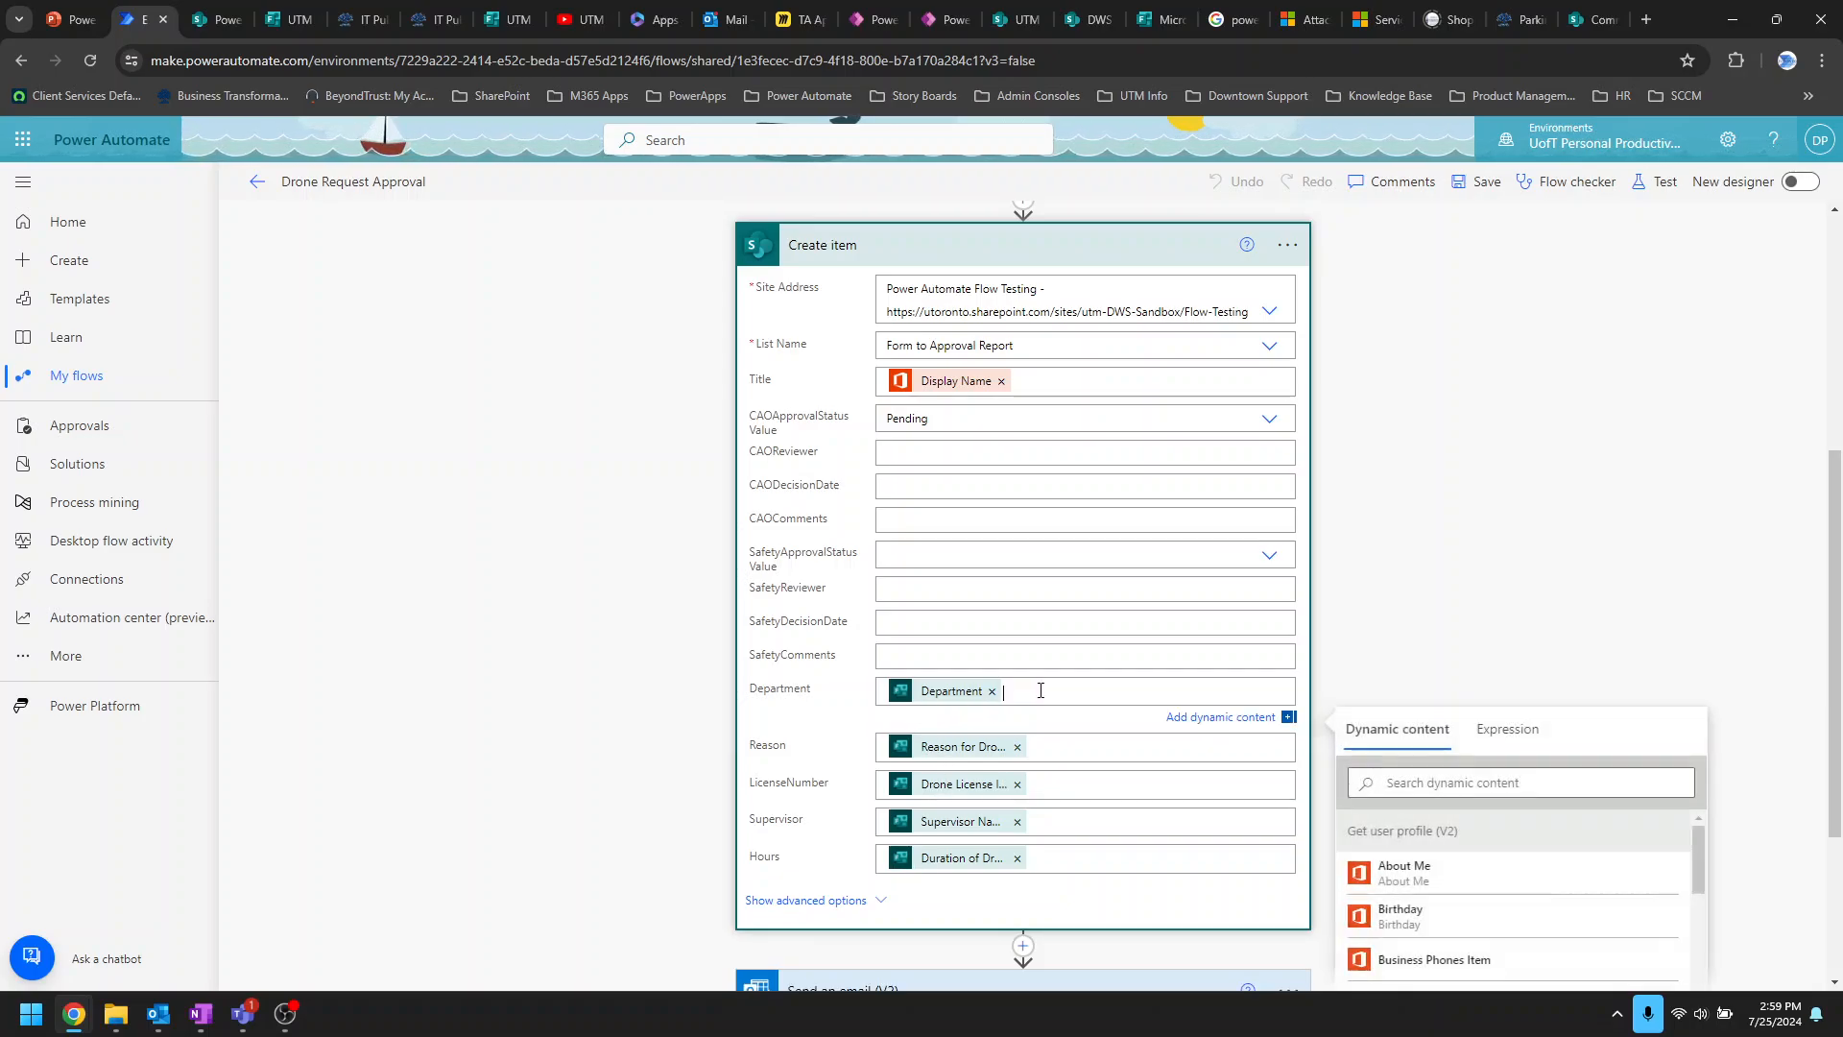
pyautogui.scroll(-5, 1575, 617)
pyautogui.scroll(-10, 1612, 670)
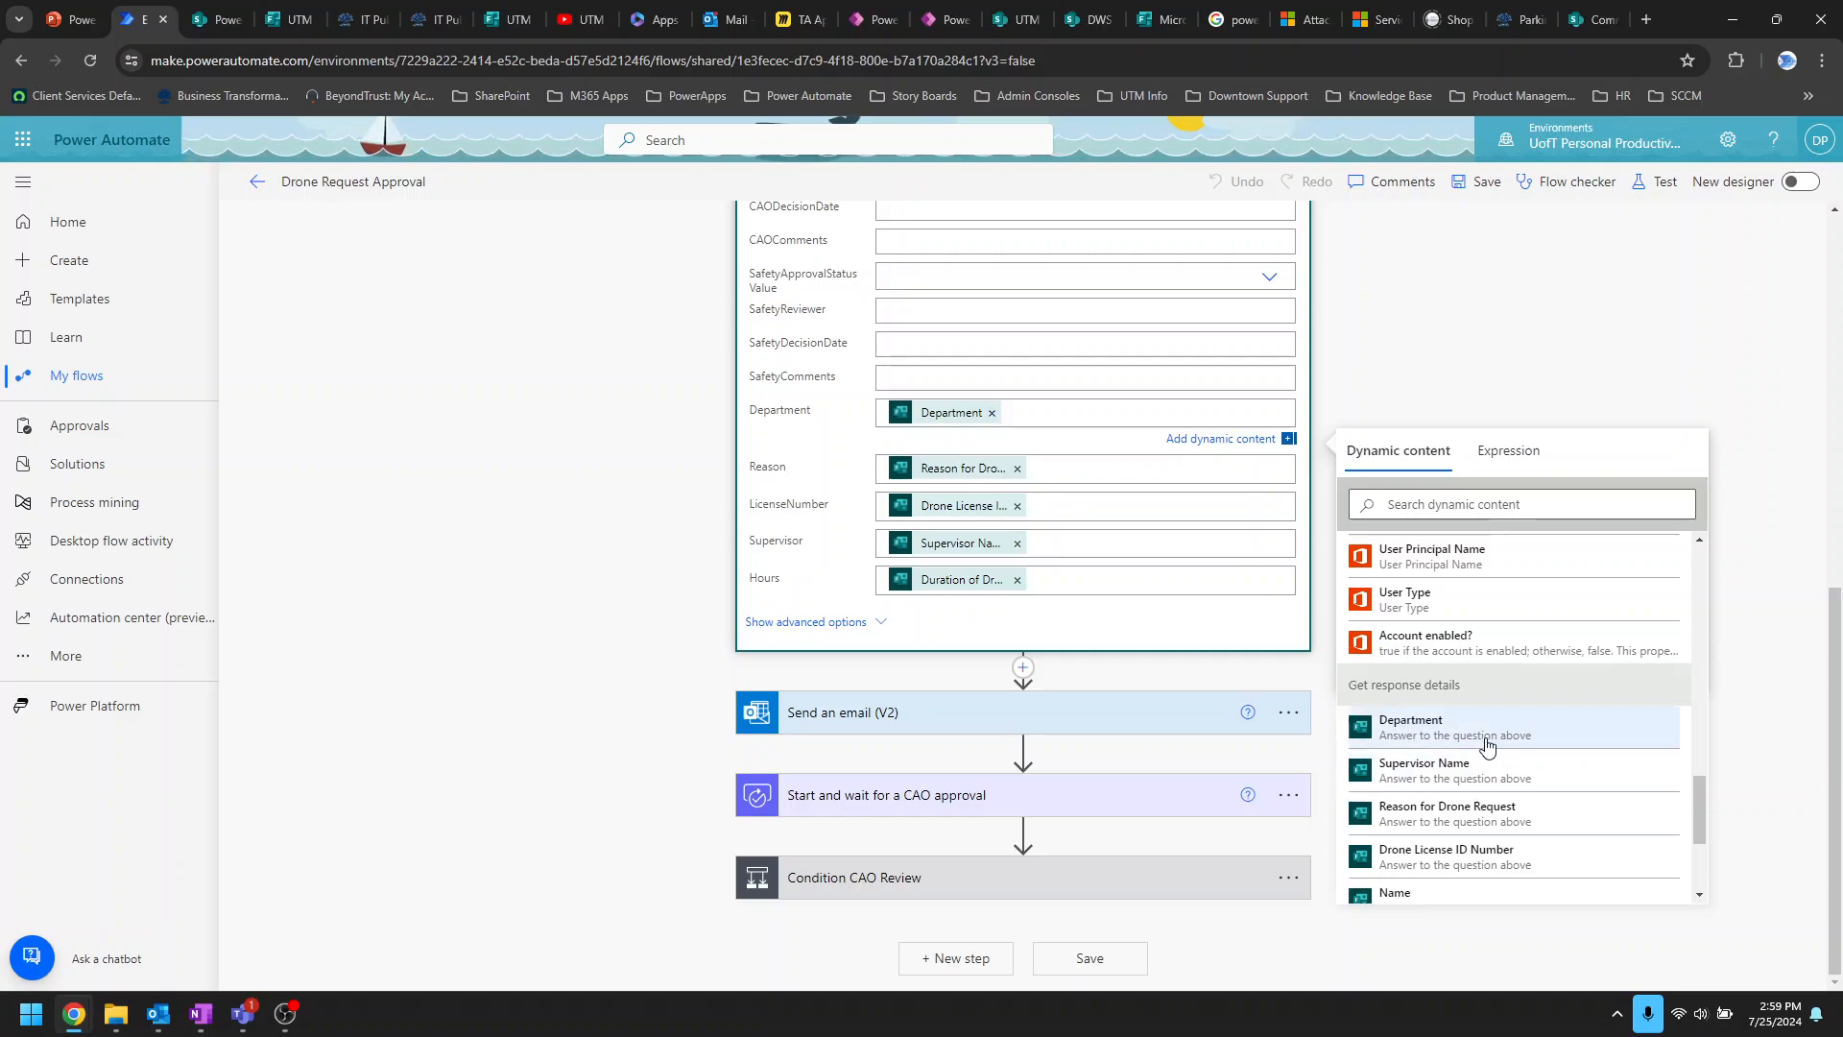
pyautogui.scroll(-1, 1507, 763)
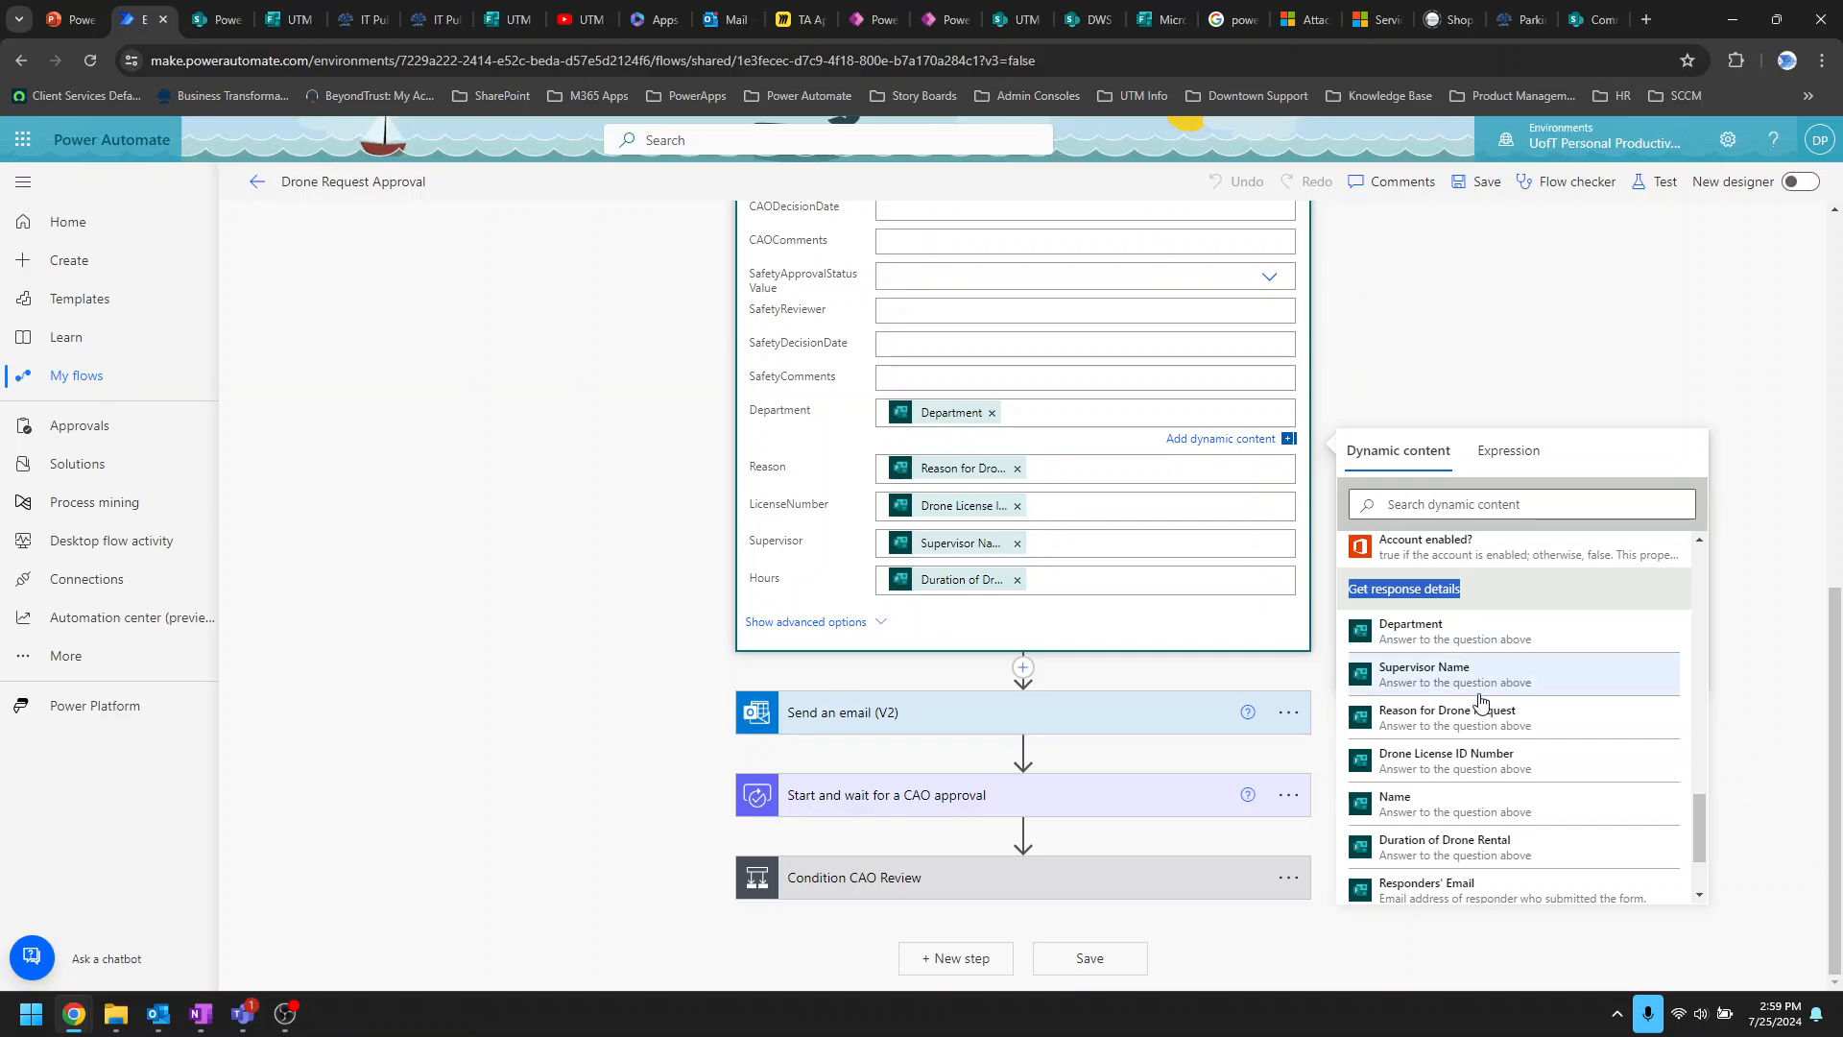
pyautogui.scroll(-1, 1478, 706)
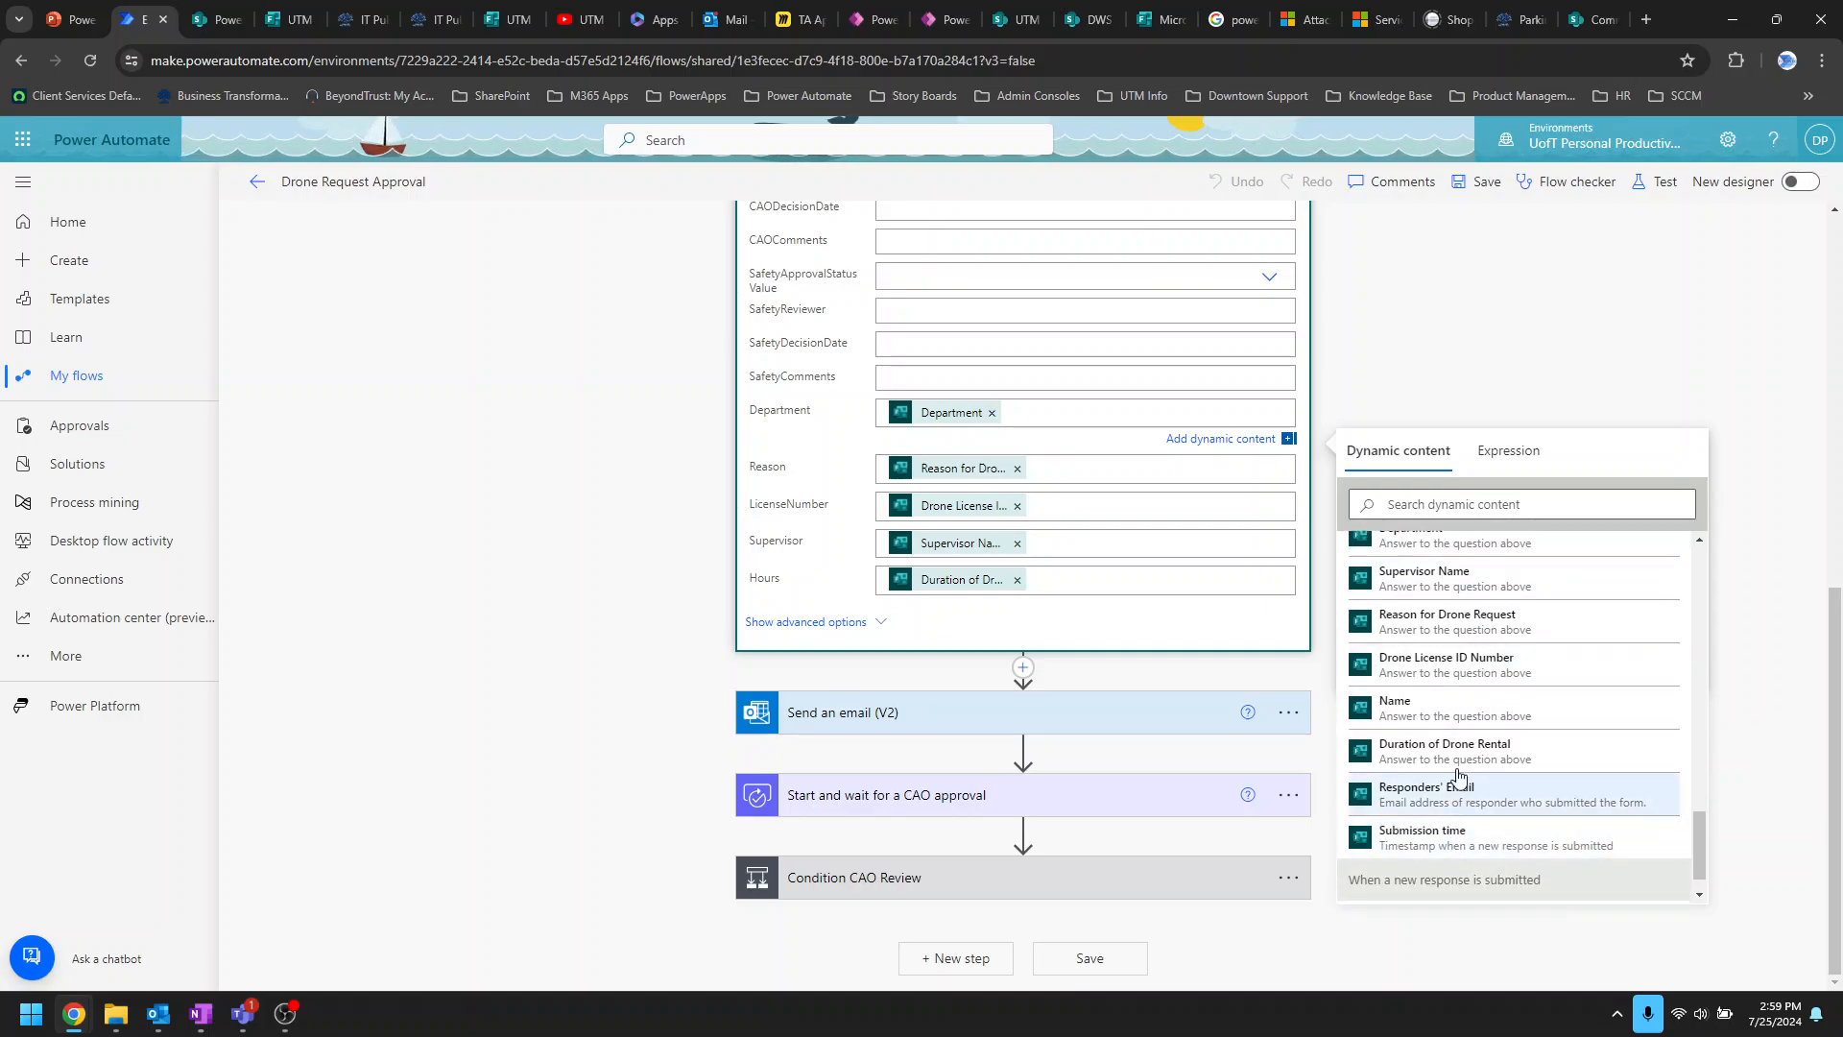
pyautogui.scroll(2, 1472, 671)
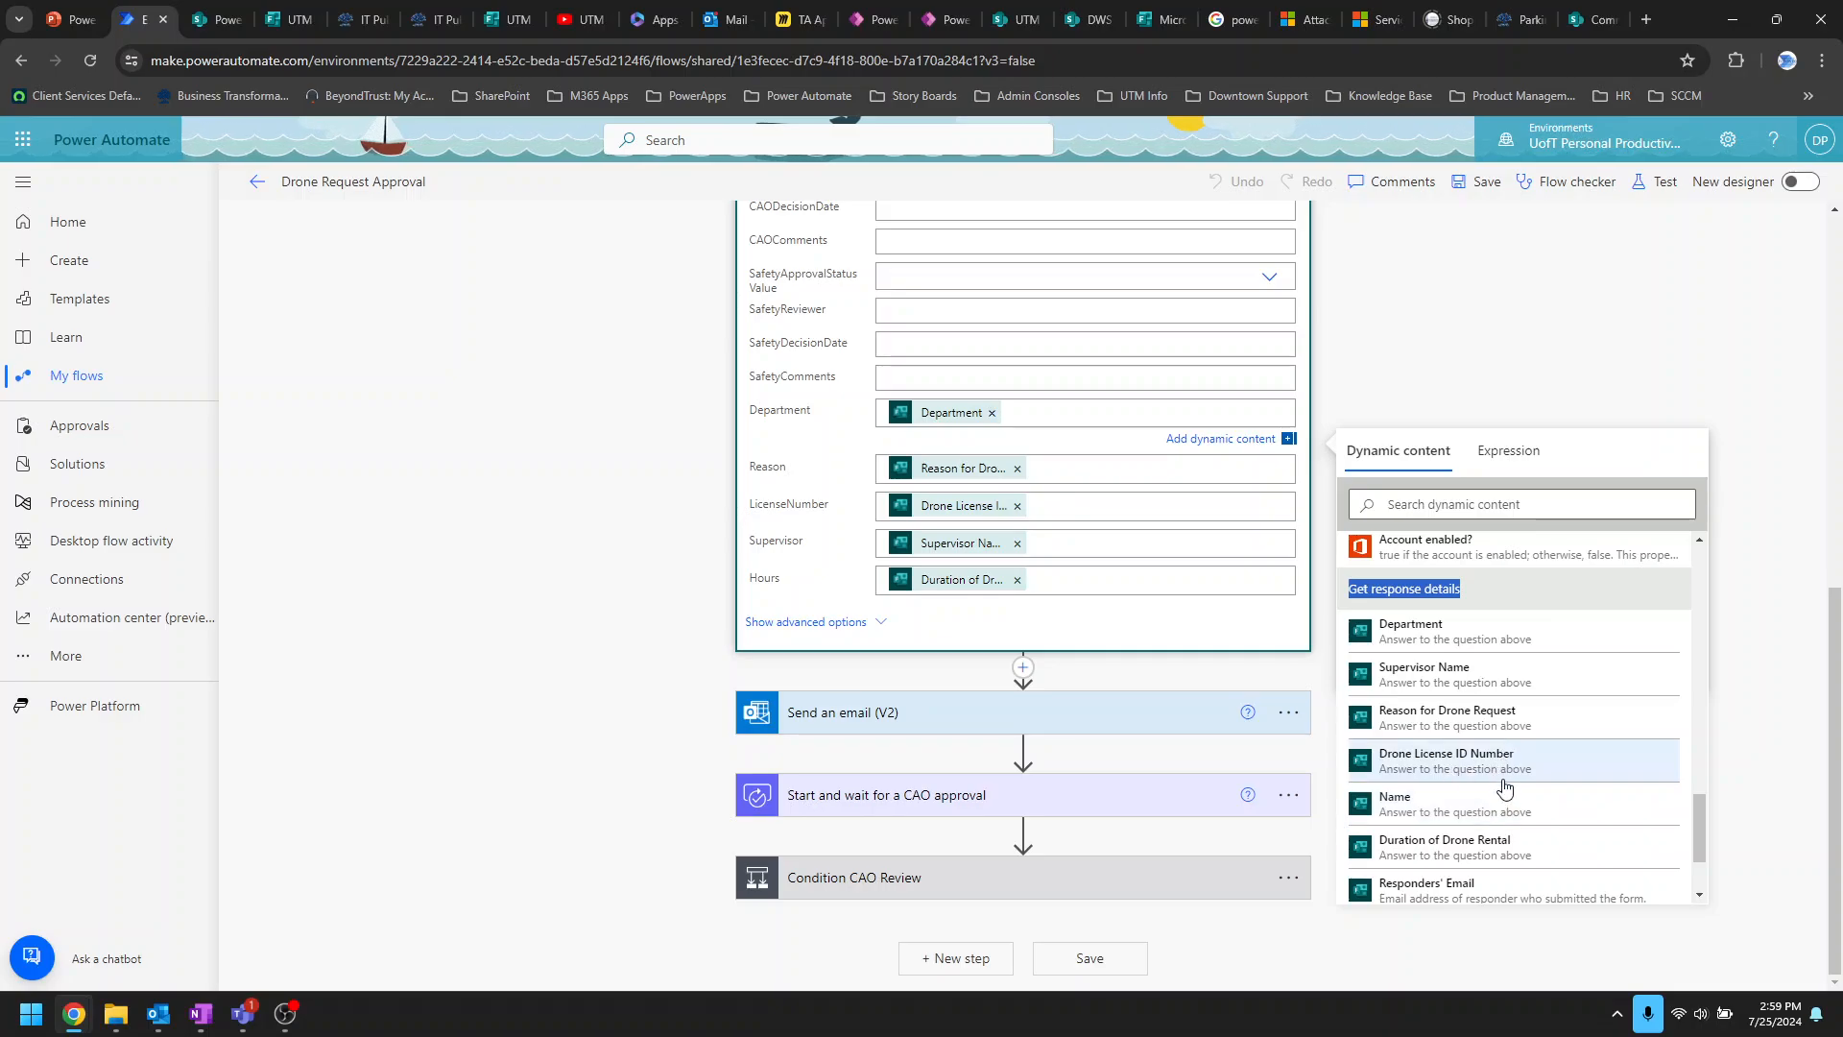
pyautogui.scroll(3, 1449, 725)
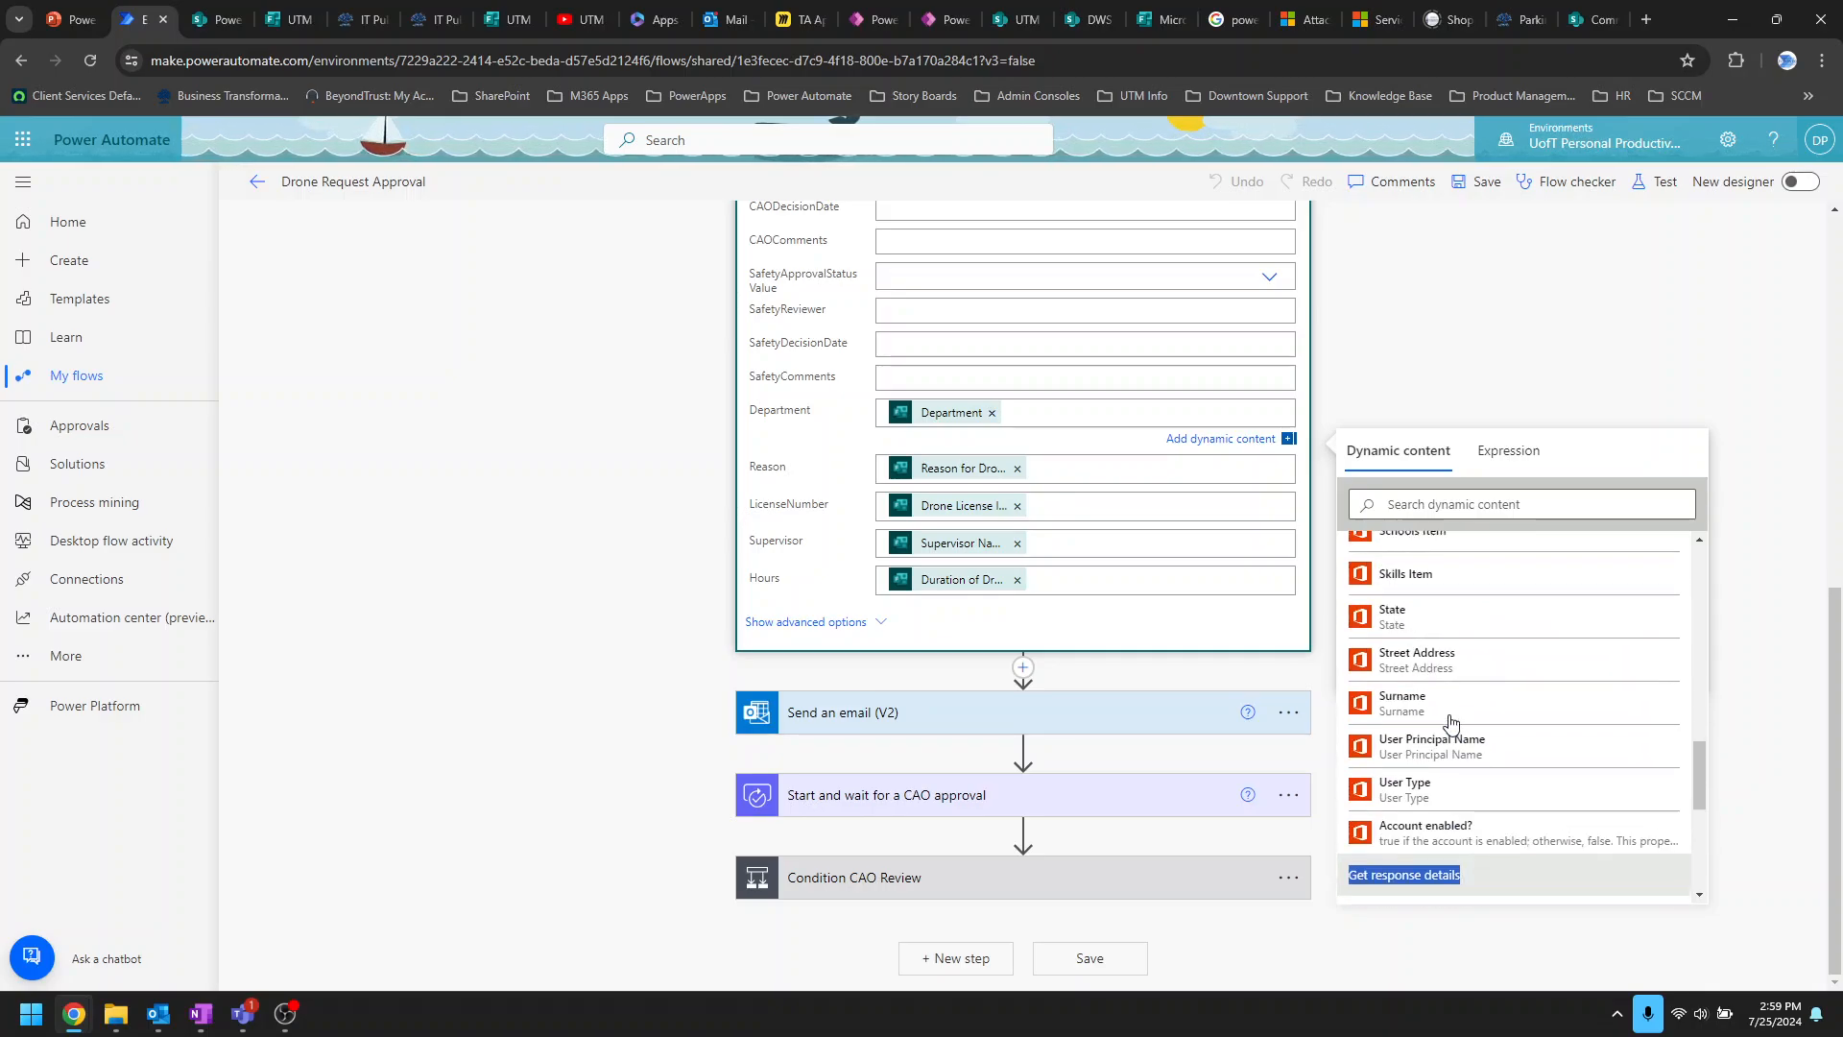
pyautogui.scroll(5, 1100, 494)
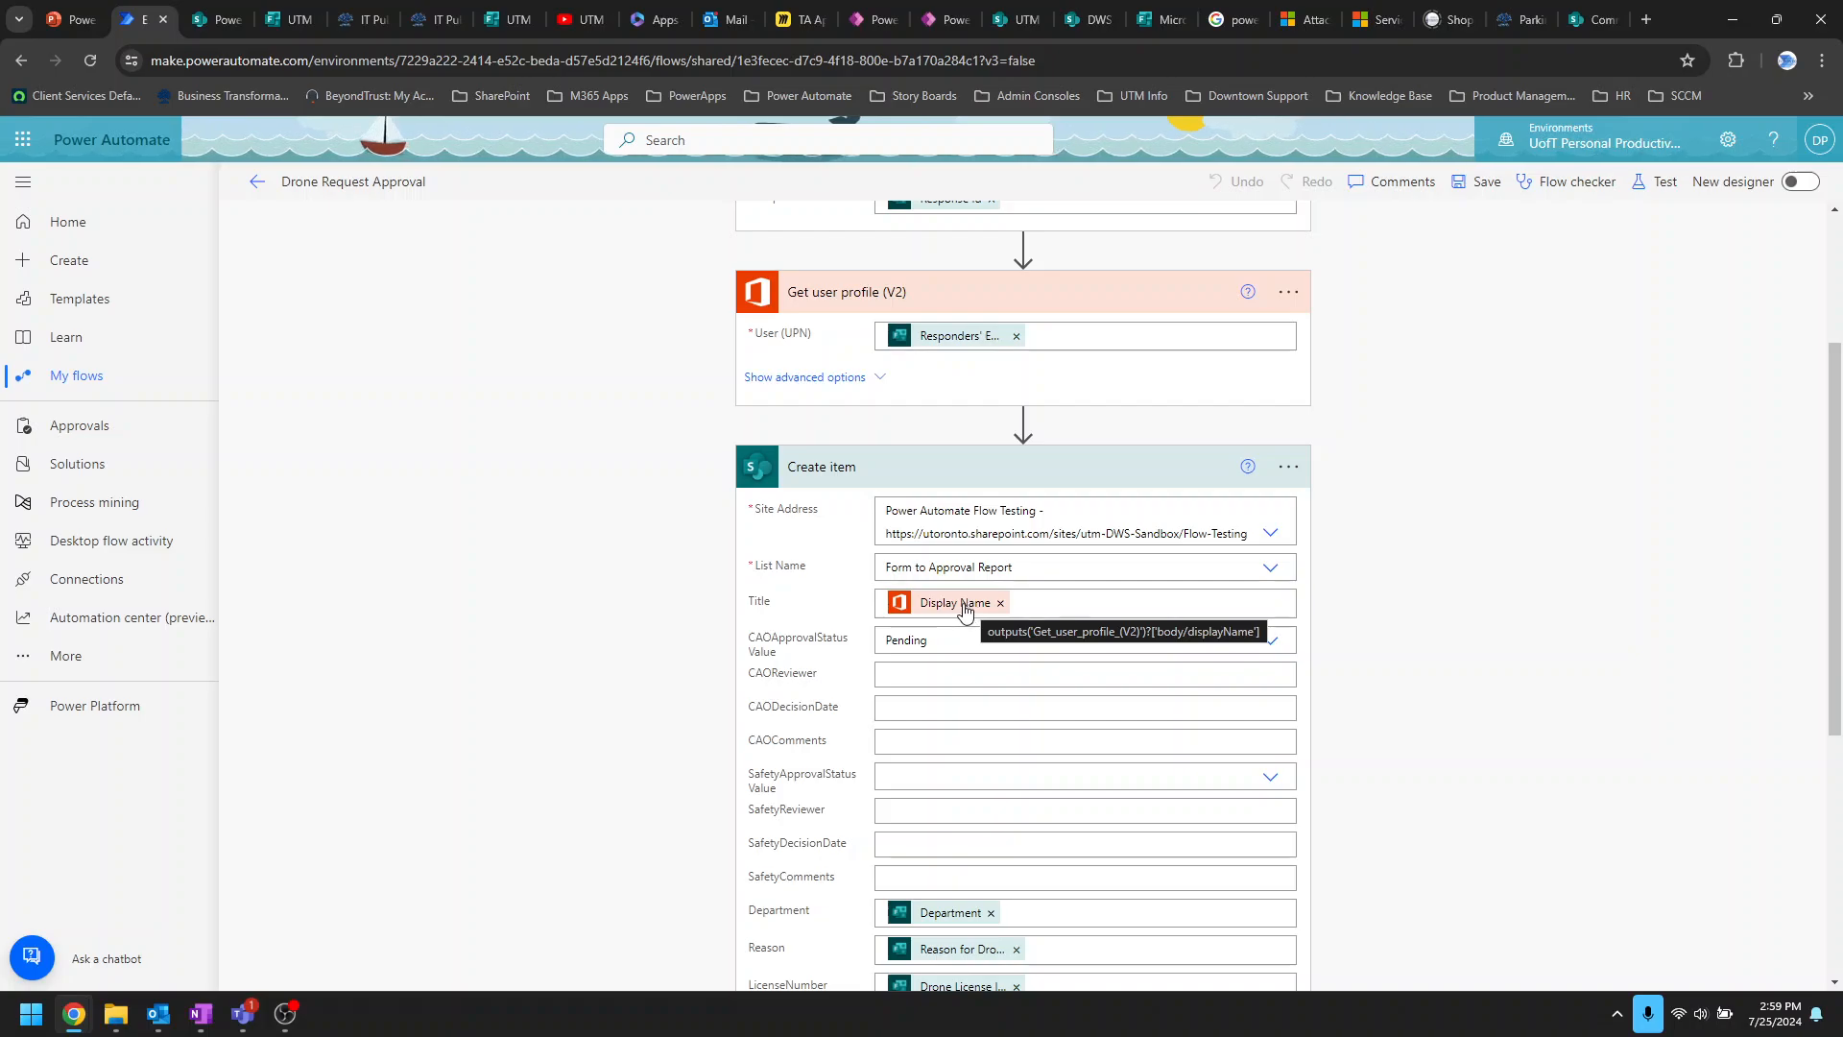
# Step: Browse the Title field's dynamic content list, then close it without adding anything
pyautogui.click(1036, 604)
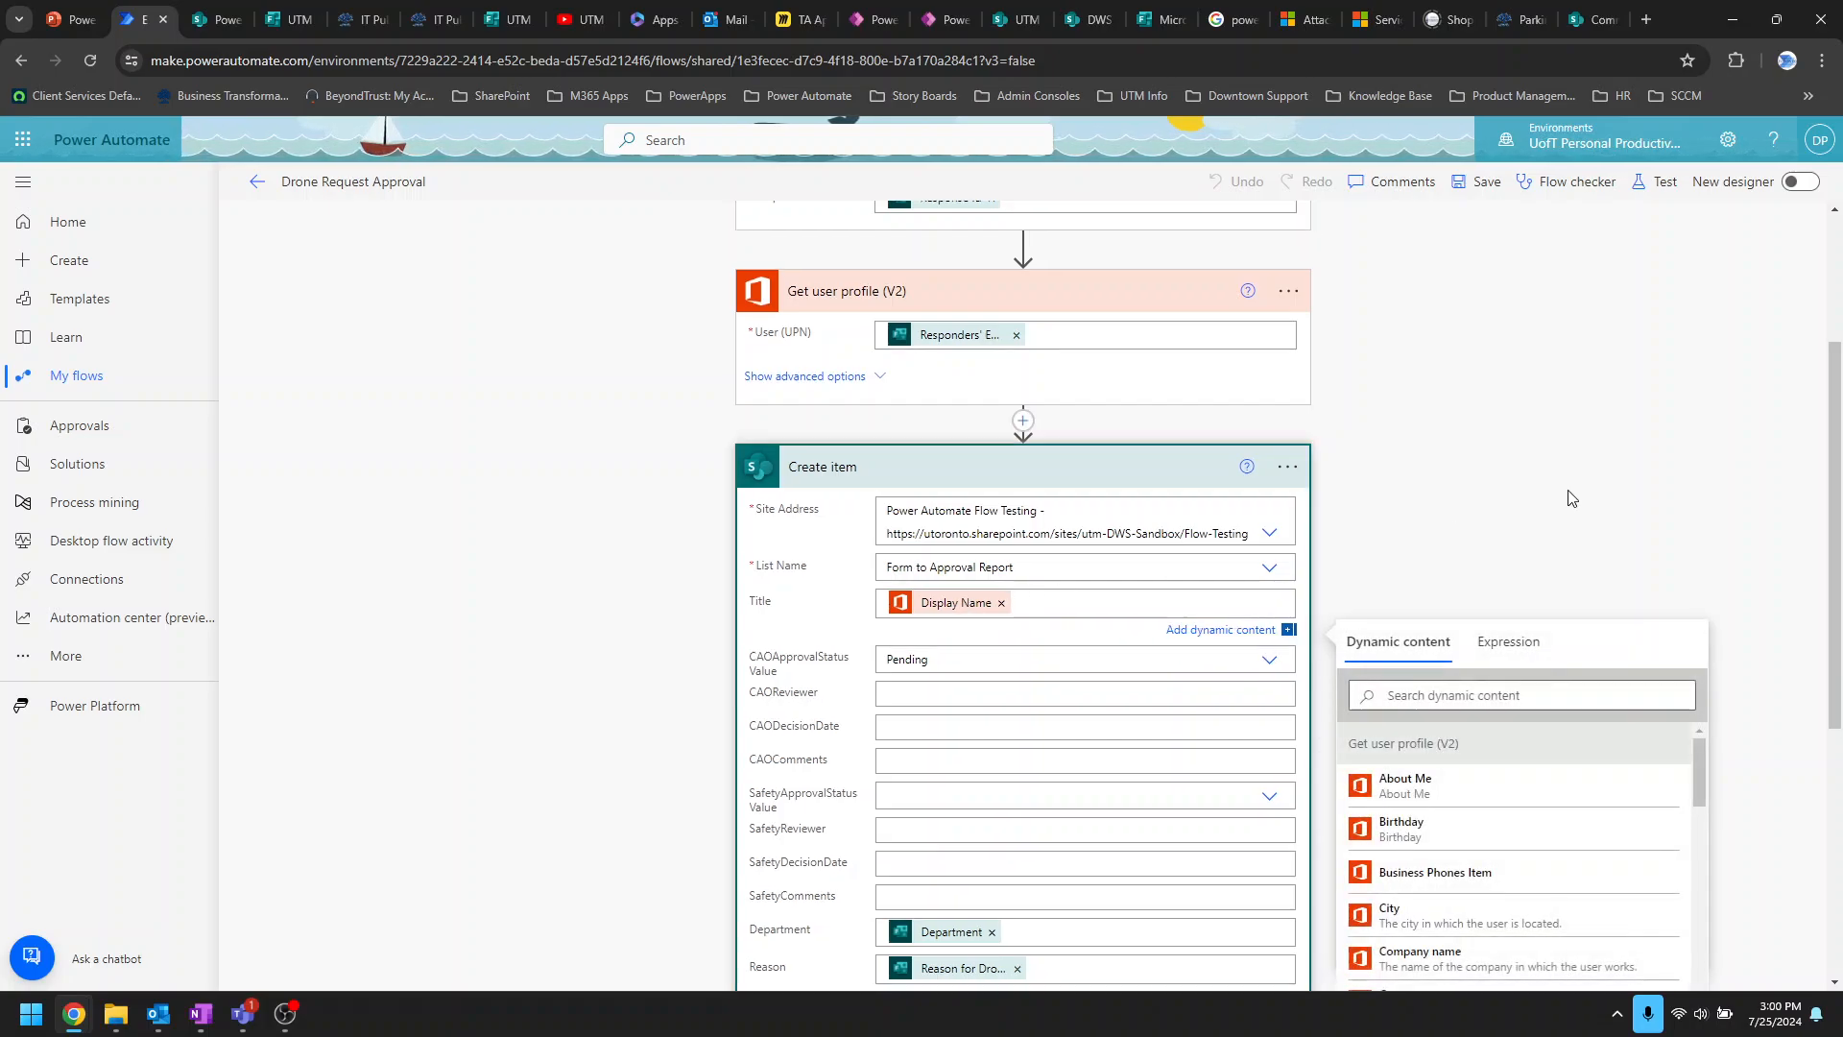
pyautogui.scroll(-2, 1579, 497)
pyautogui.scroll(2, 1103, 437)
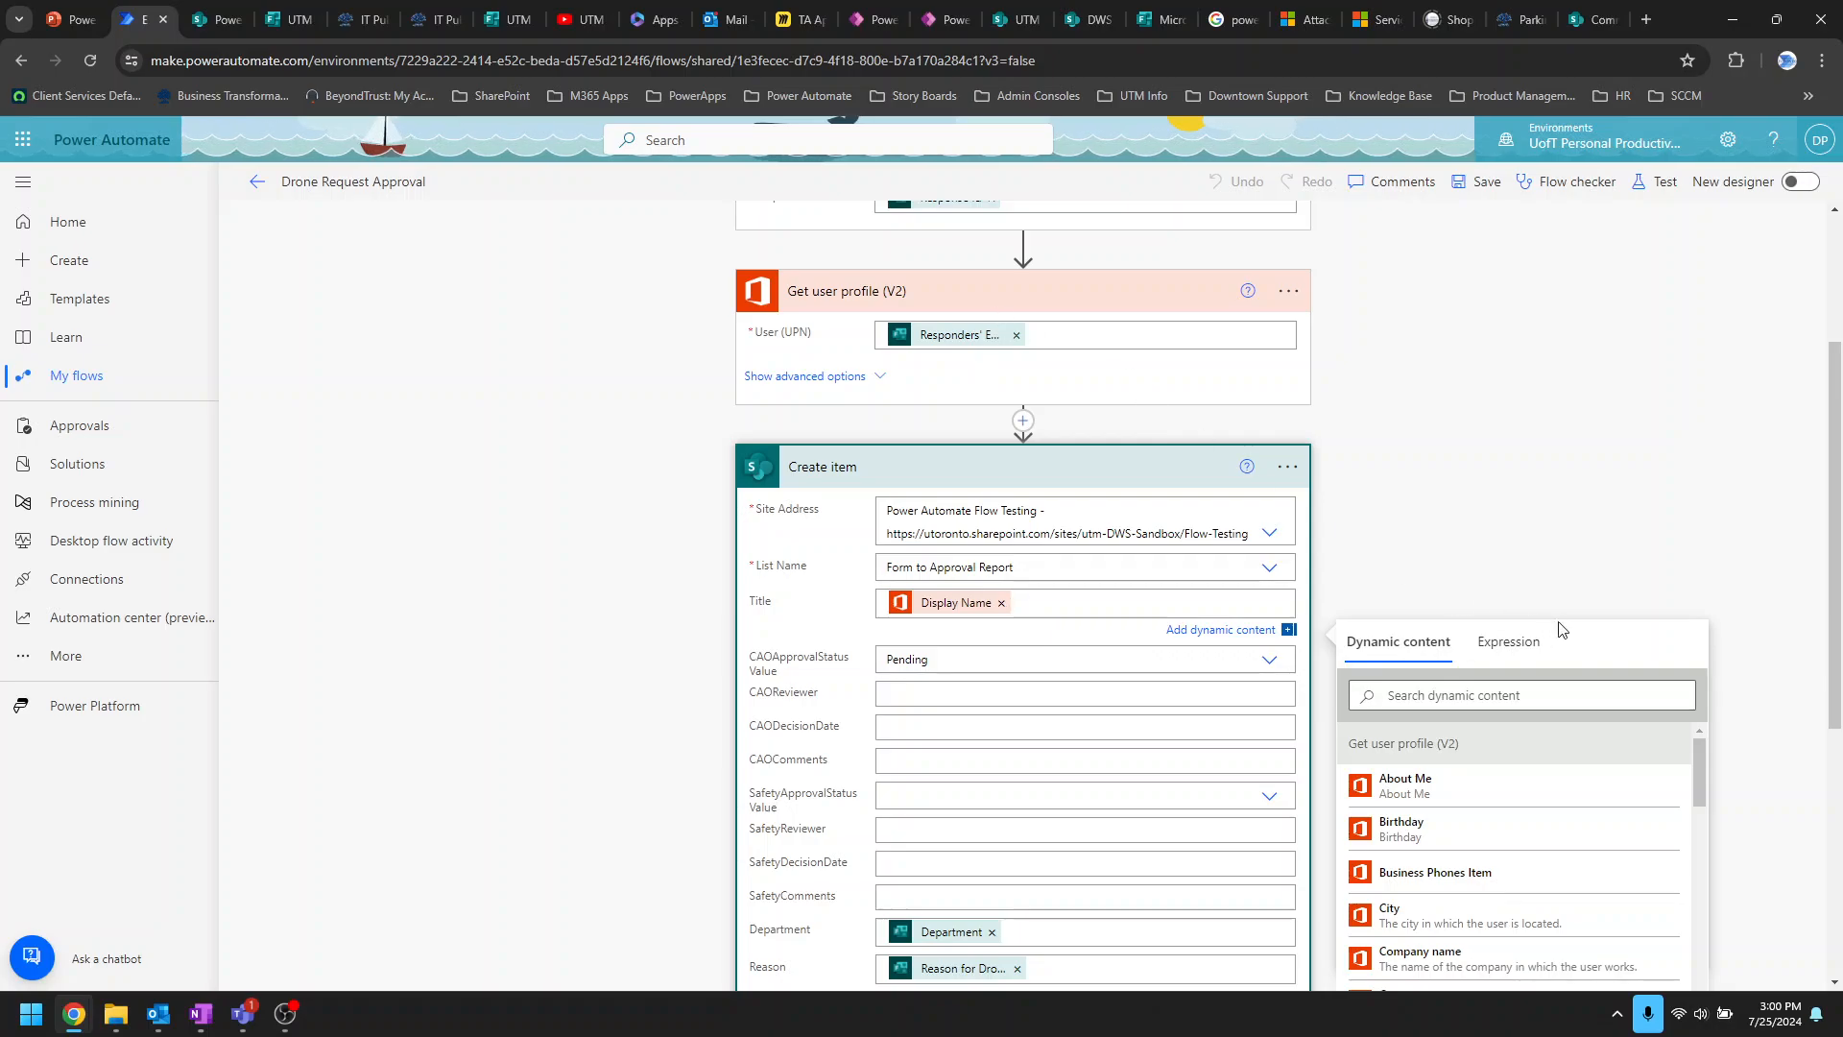
pyautogui.scroll(-3, 1536, 625)
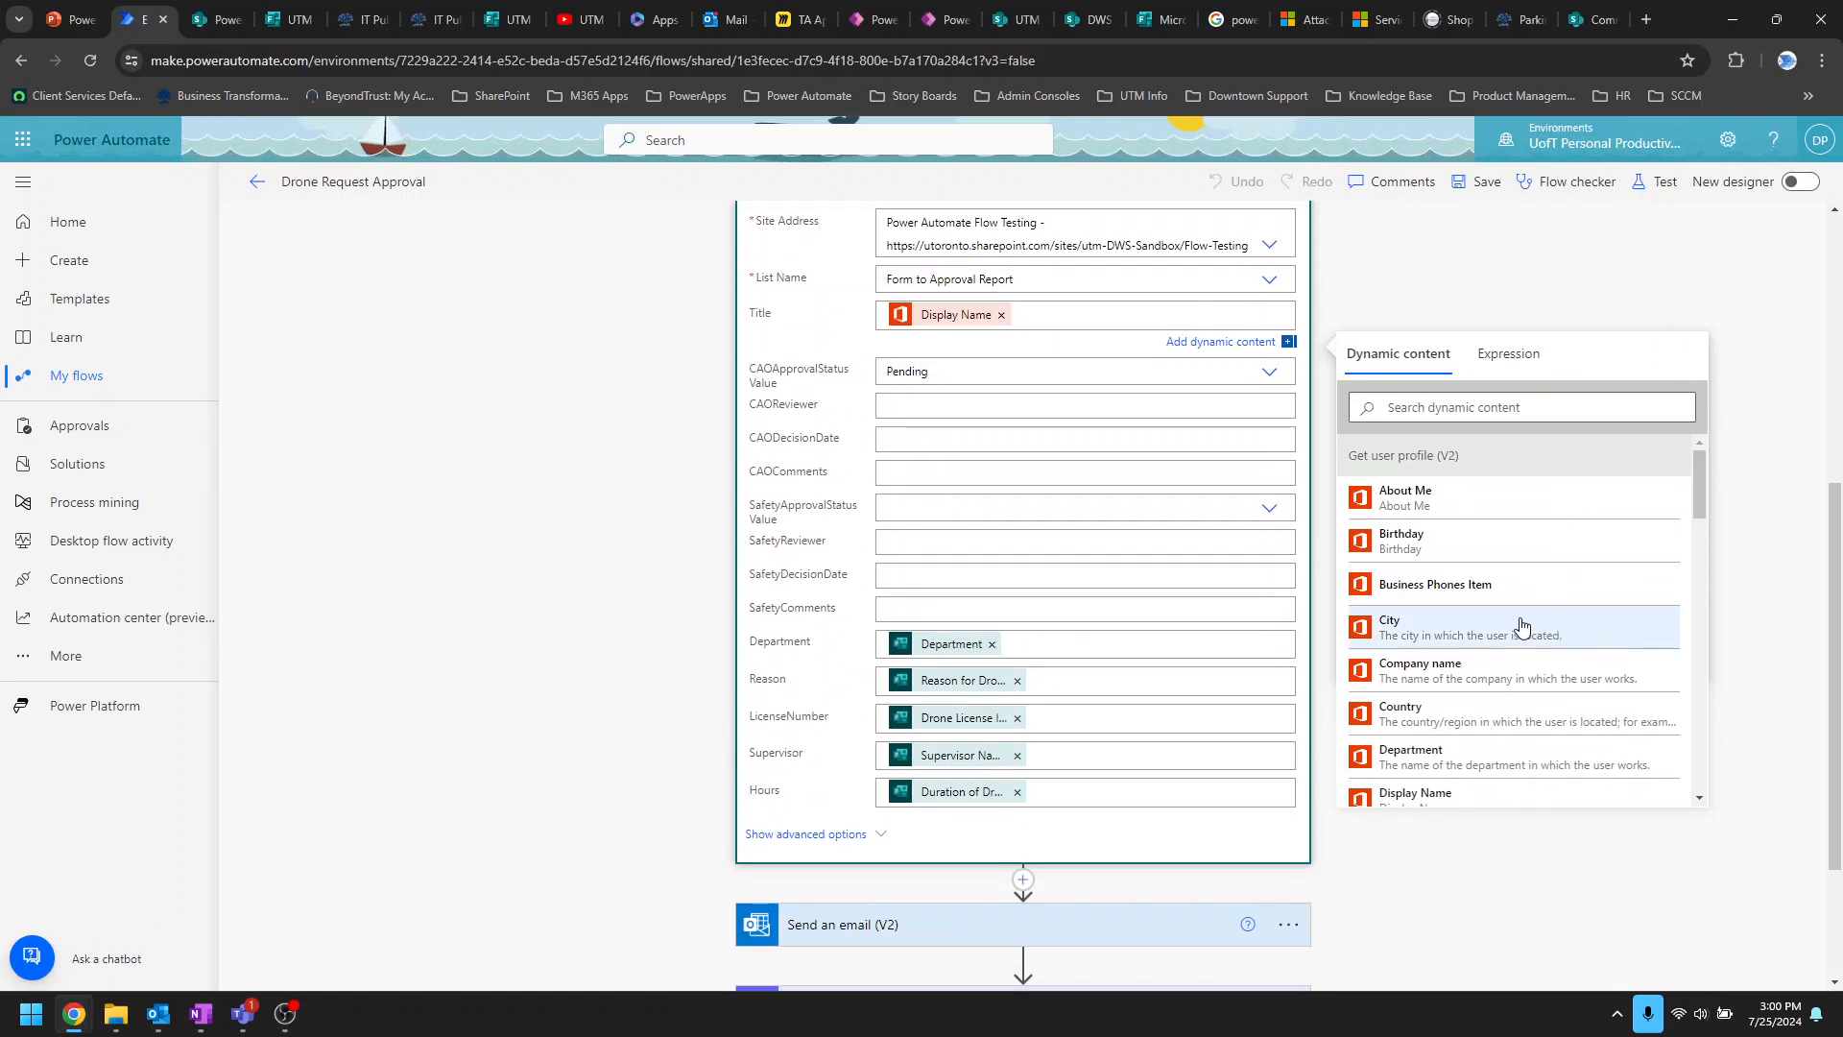
pyautogui.scroll(-2, 1521, 626)
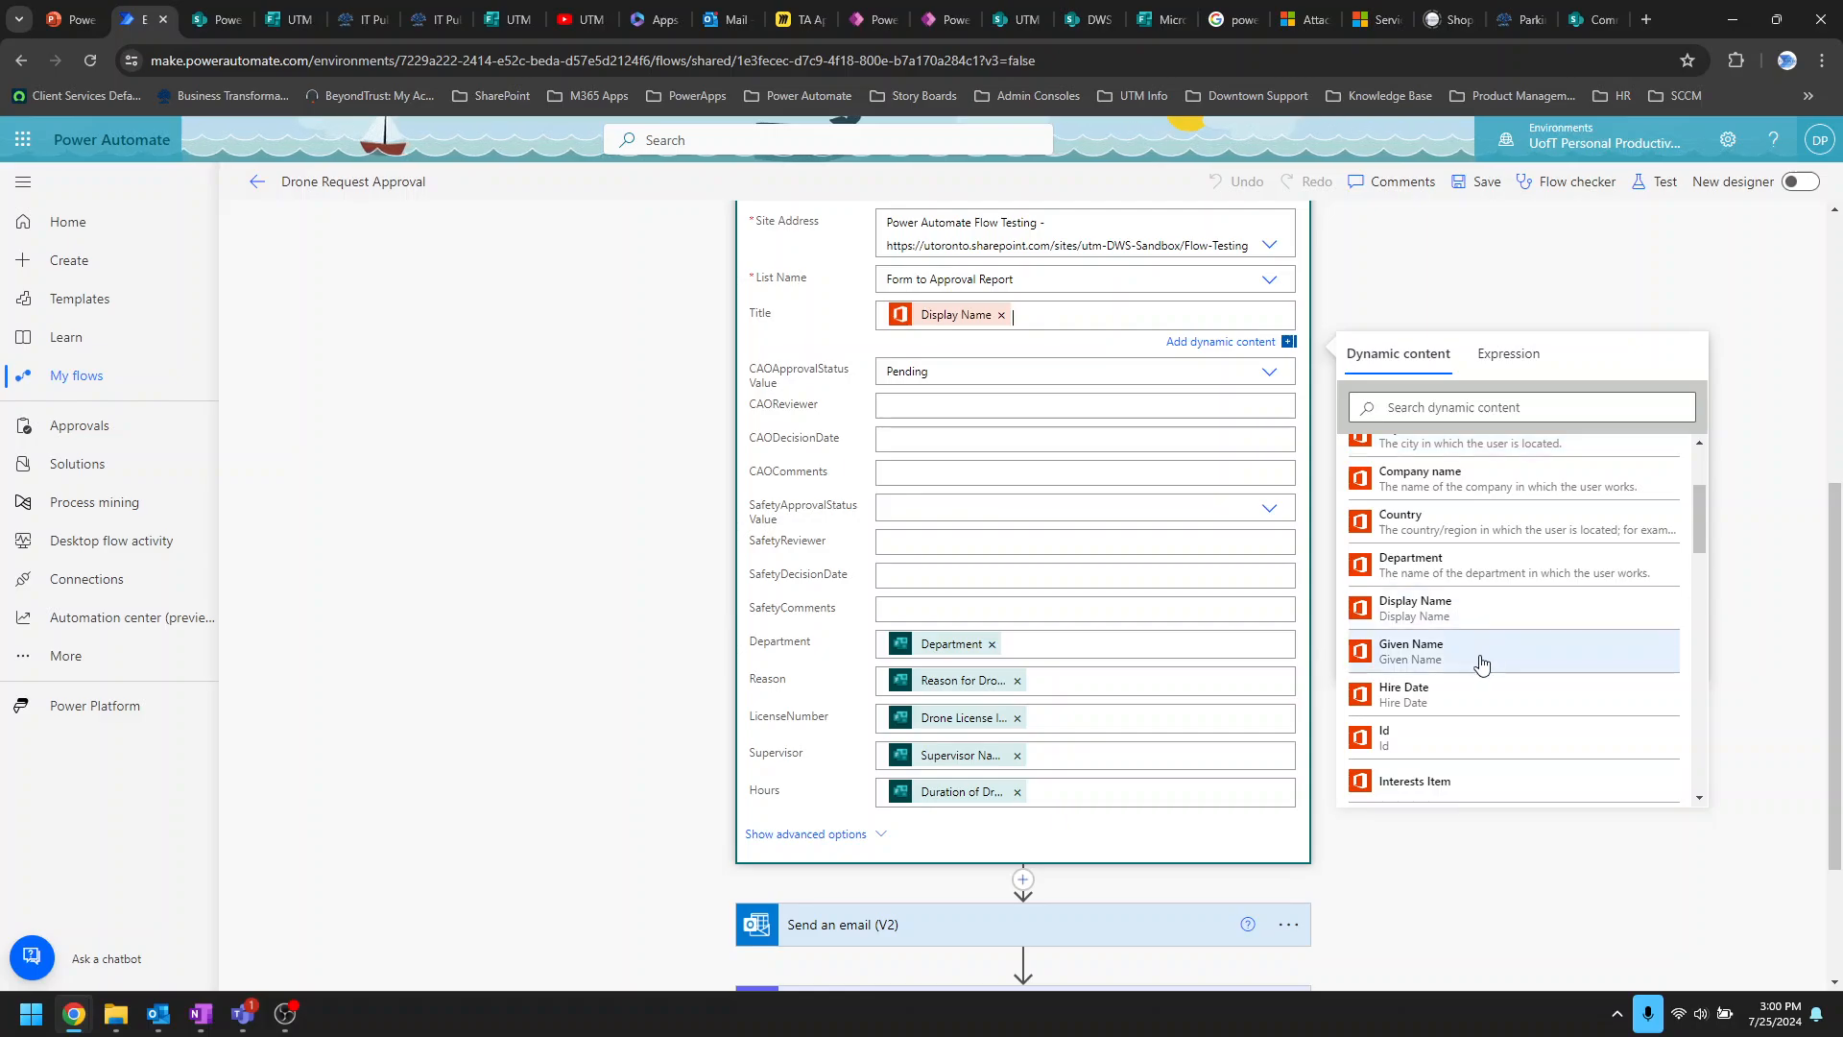
pyautogui.scroll(-2, 1507, 661)
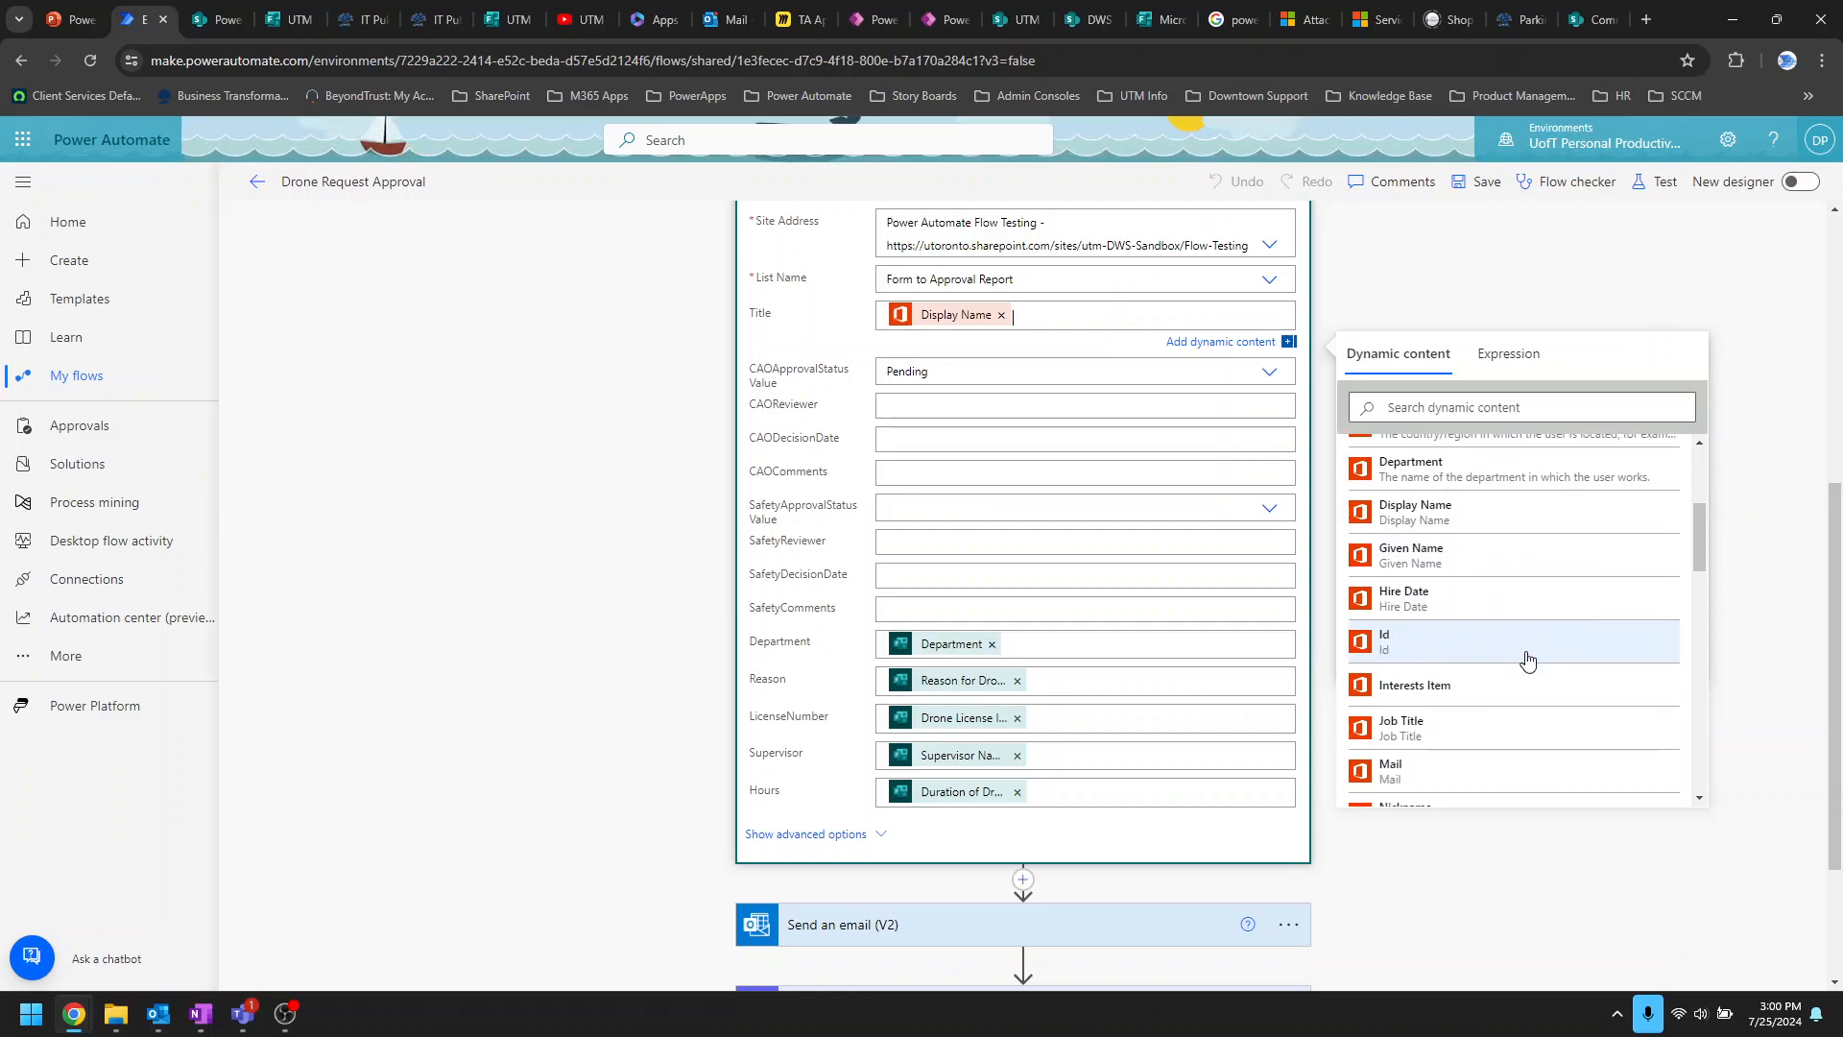
pyautogui.scroll(-1, 1542, 636)
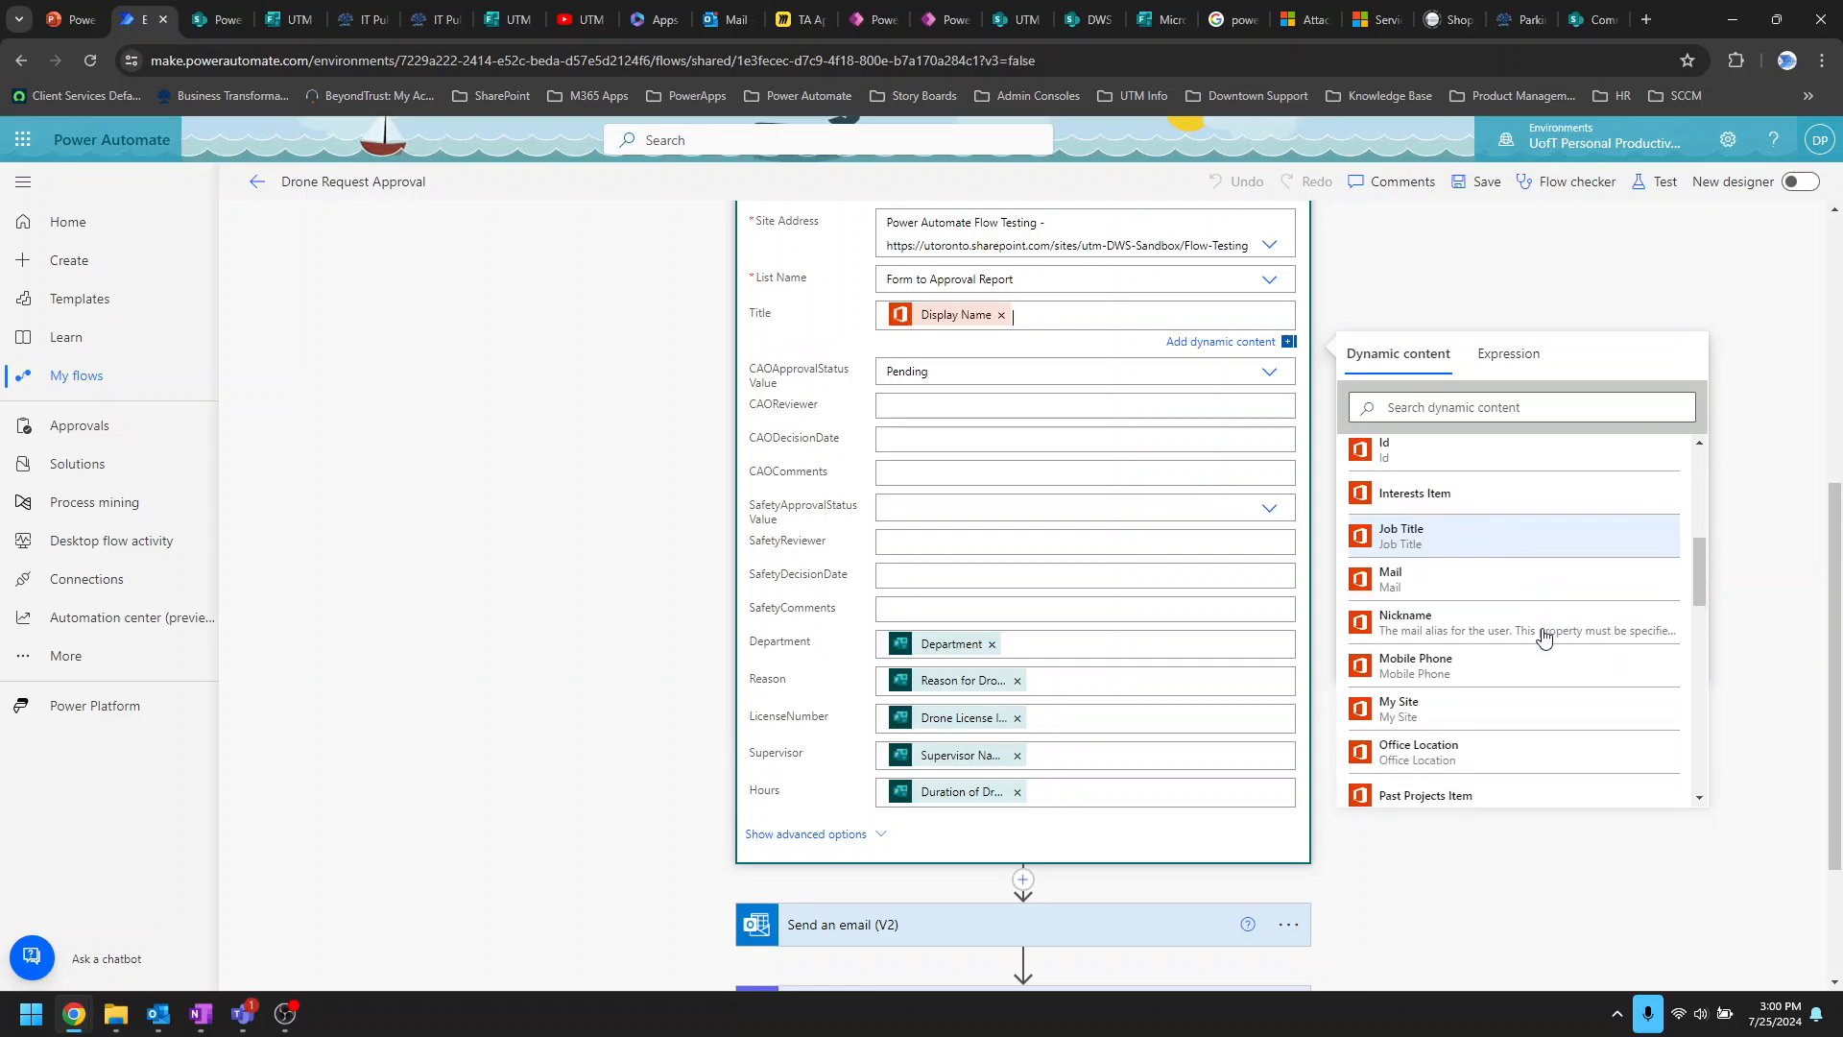
pyautogui.click(1434, 475)
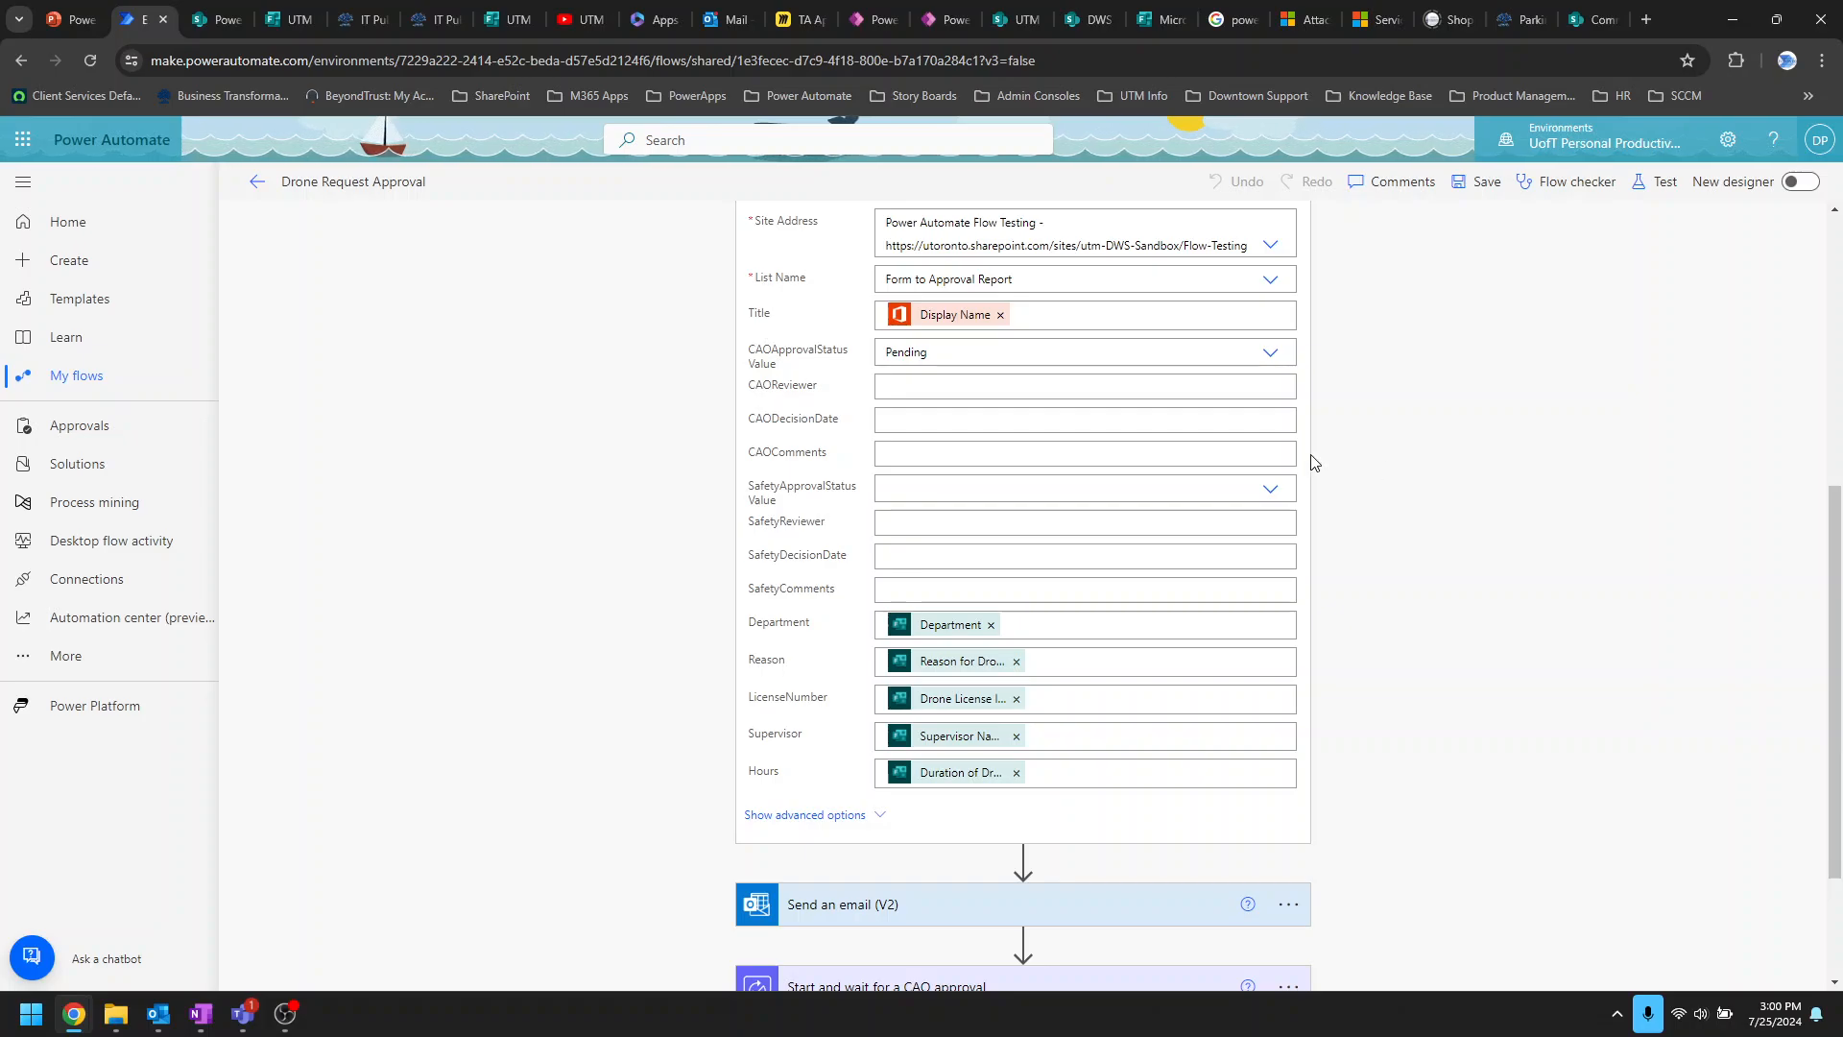
# Step: Review the Create item mappings for Department, Reason, LicenseNumber, Supervisor and Hours
pyautogui.scroll(1, 978, 463)
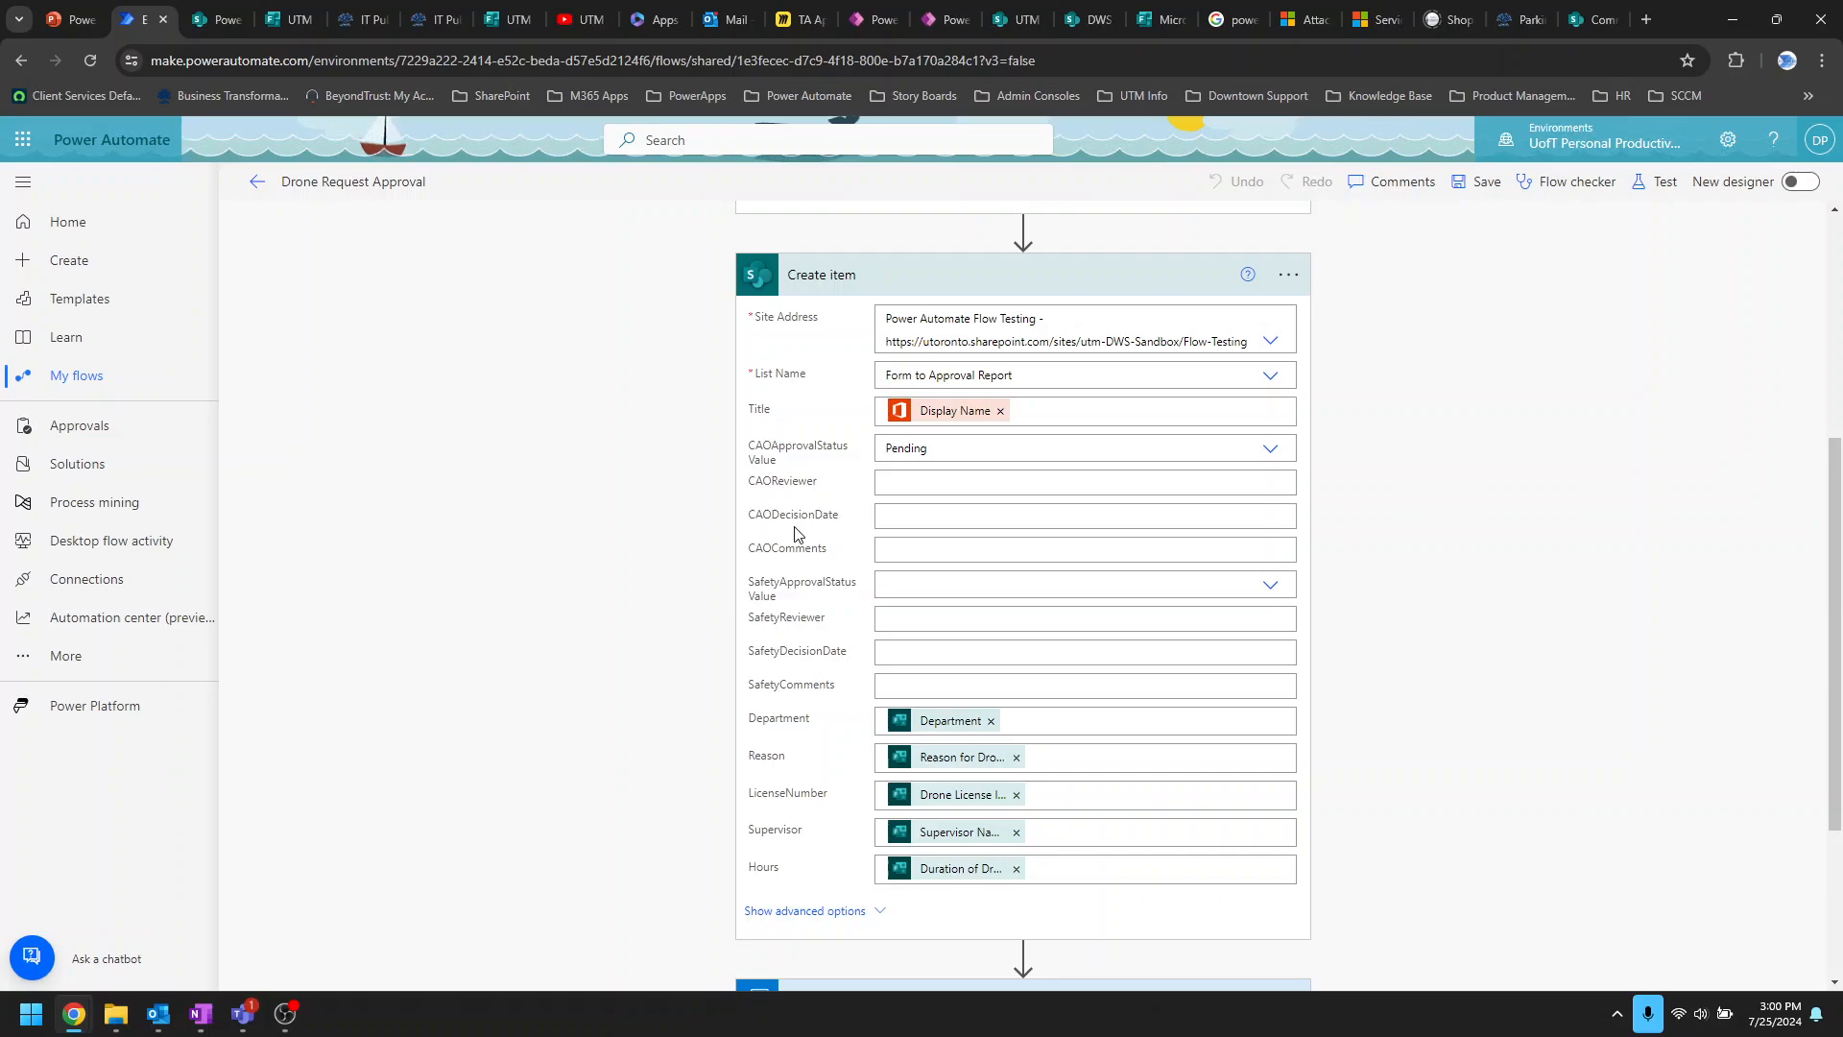
pyautogui.scroll(-1, 802, 560)
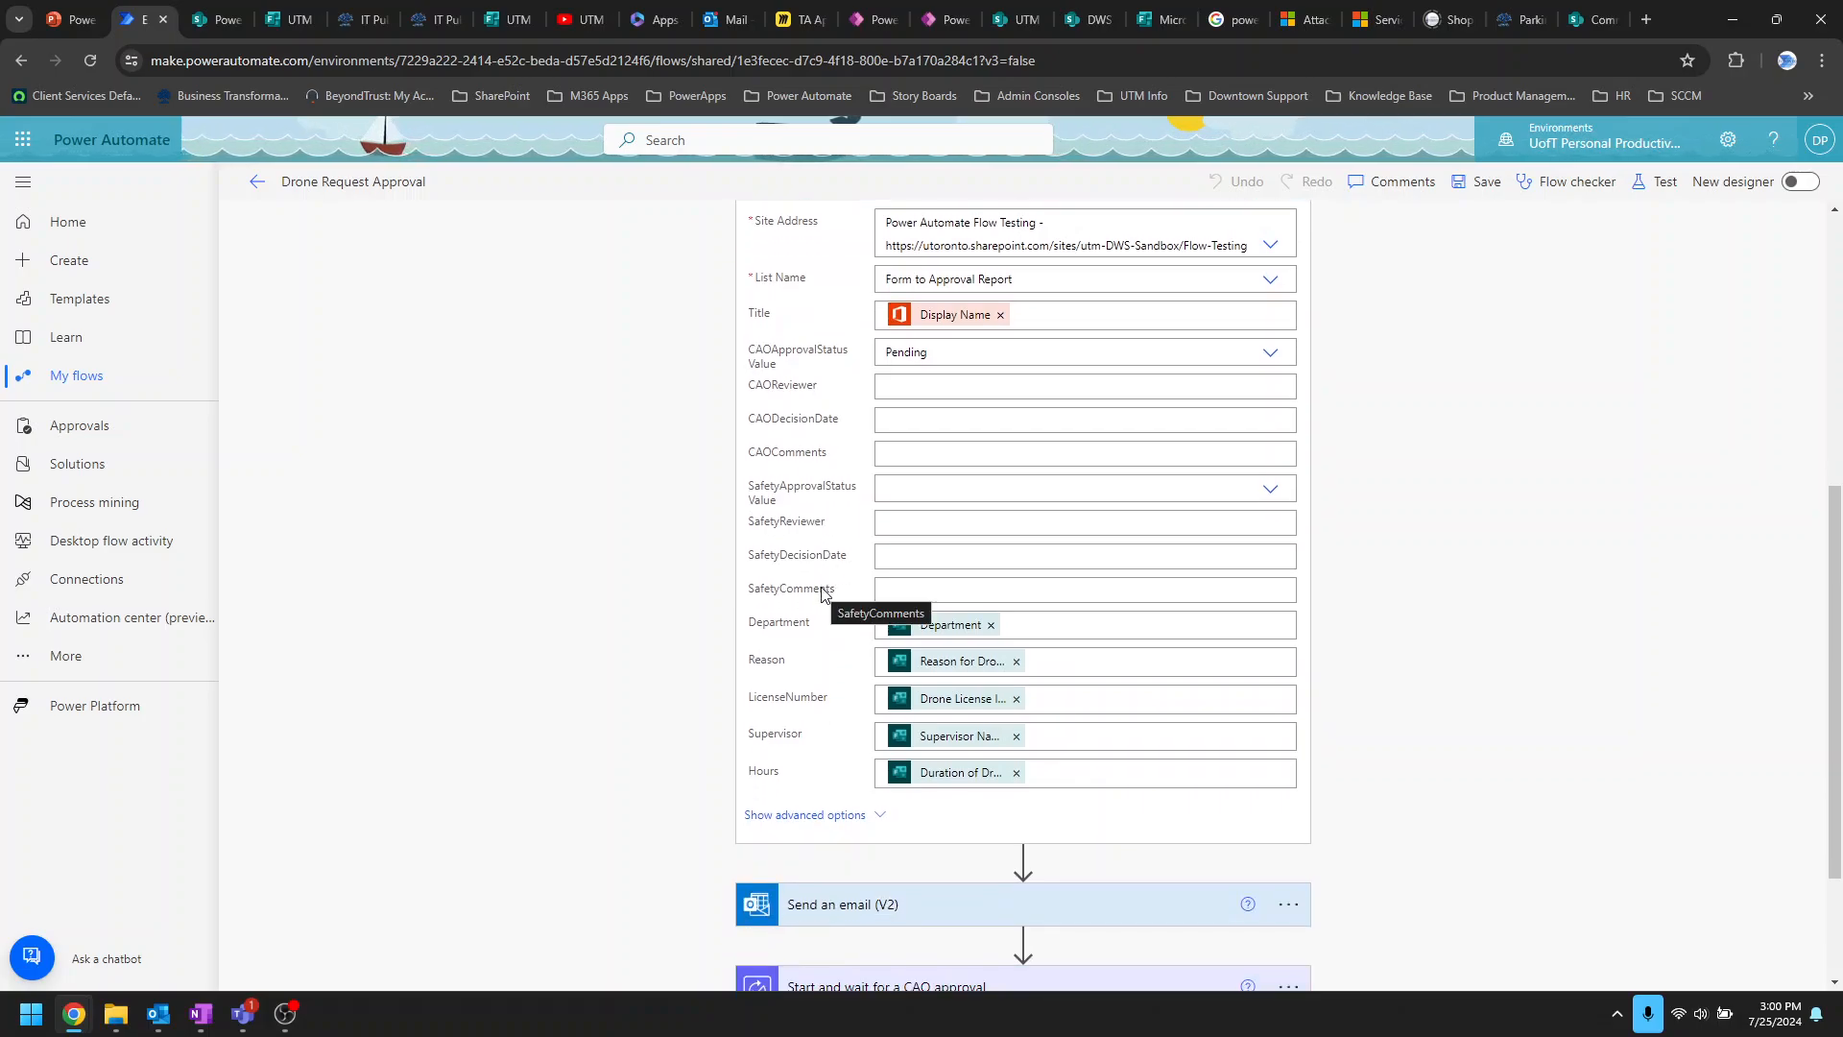
pyautogui.scroll(-2, 823, 638)
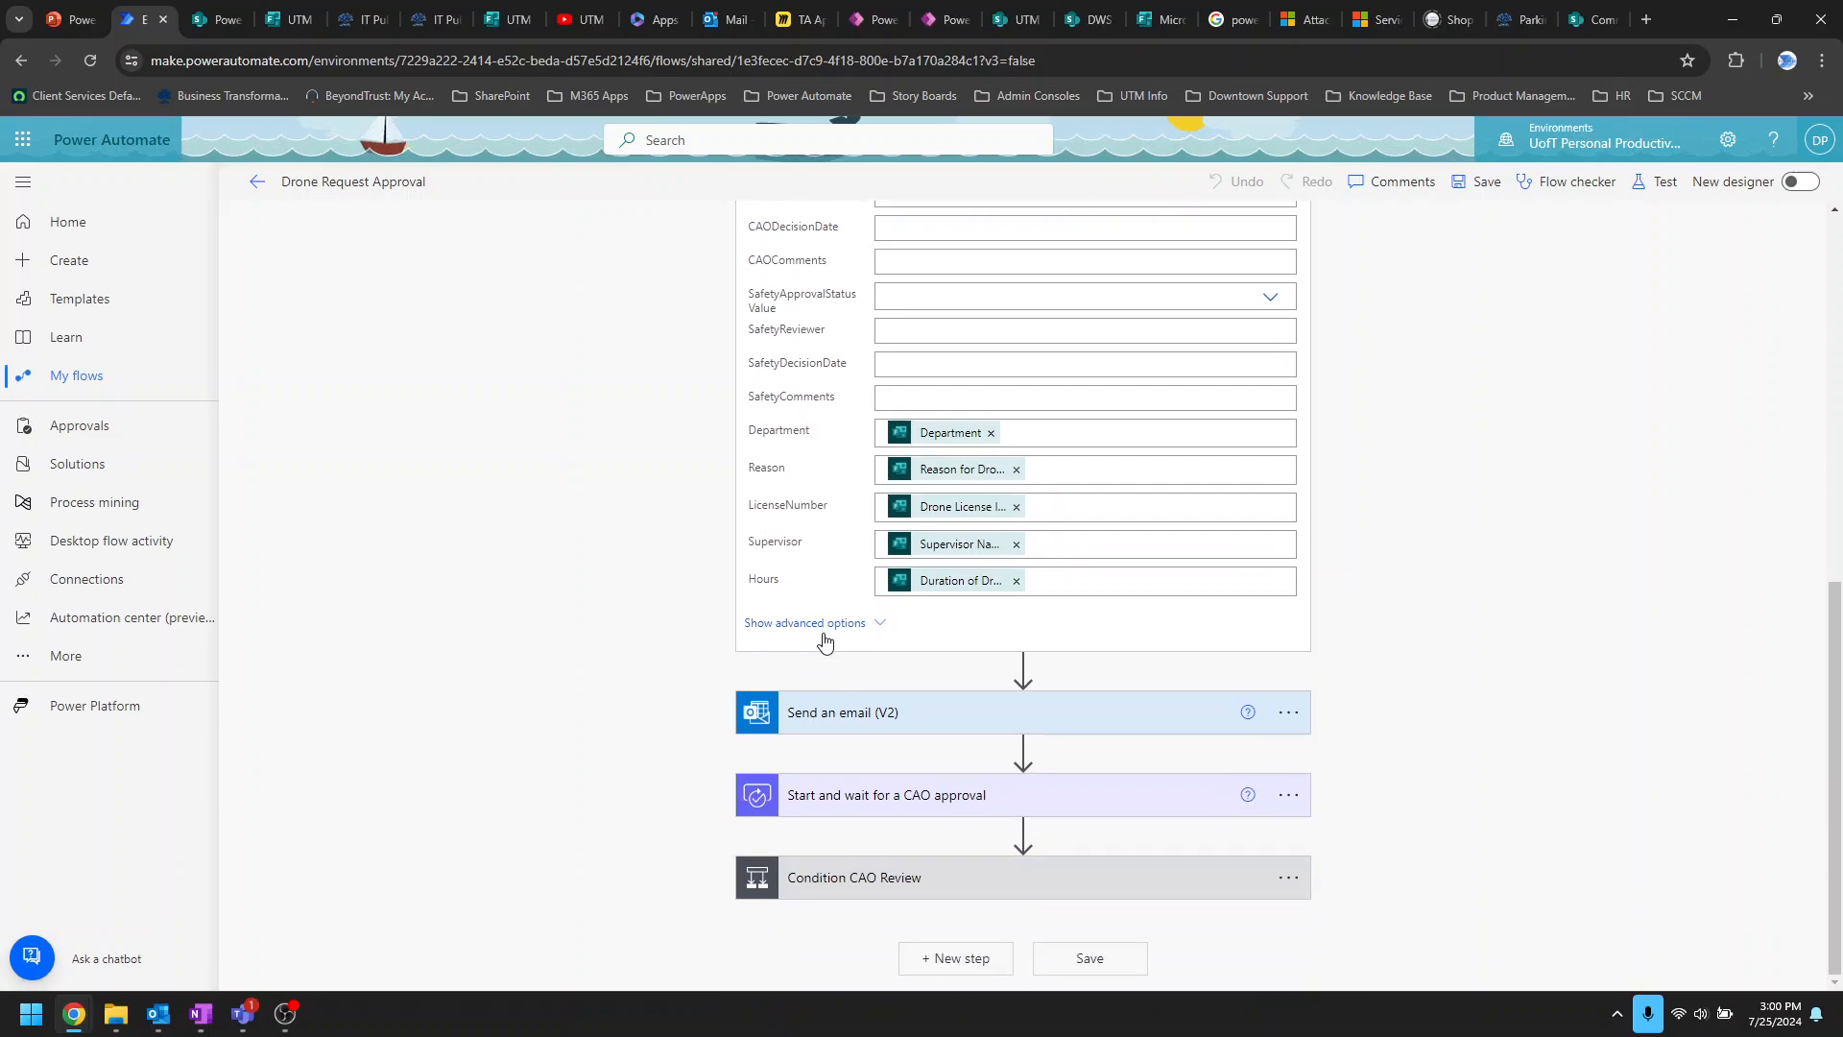
pyautogui.scroll(2, 754, 650)
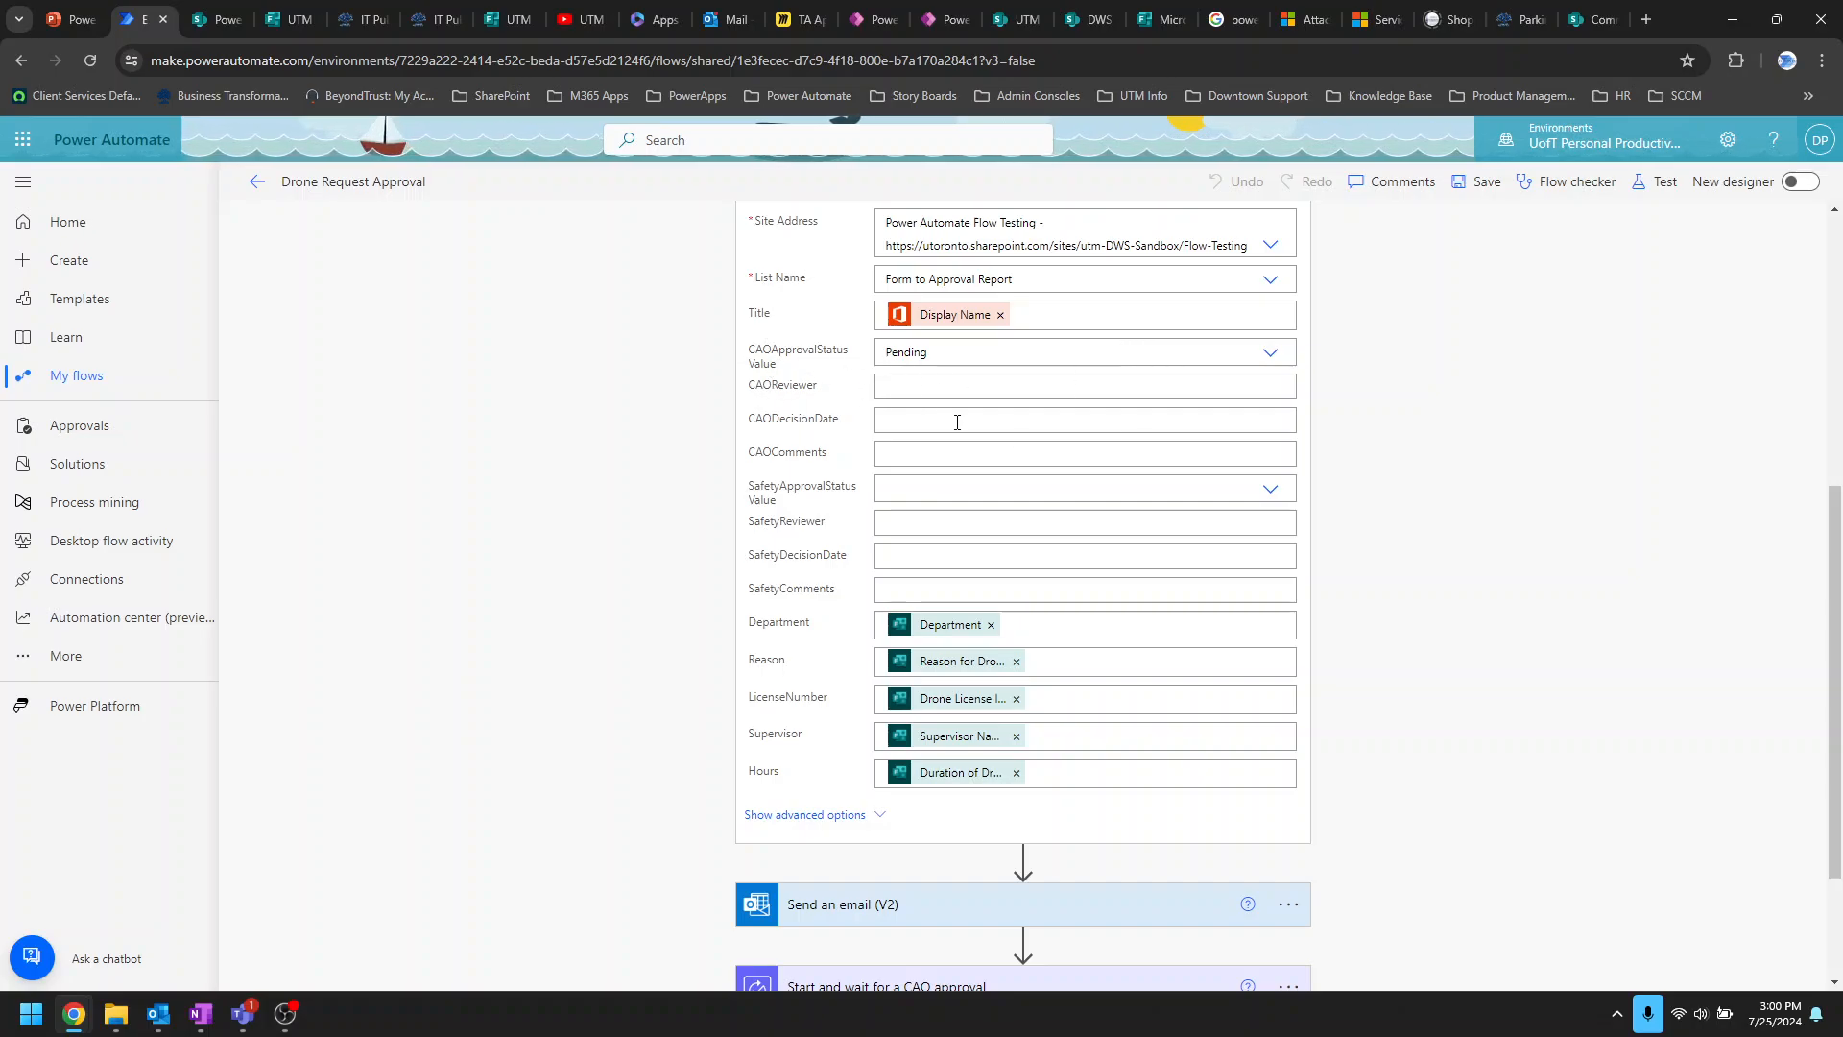
pyautogui.scroll(-2, 672, 686)
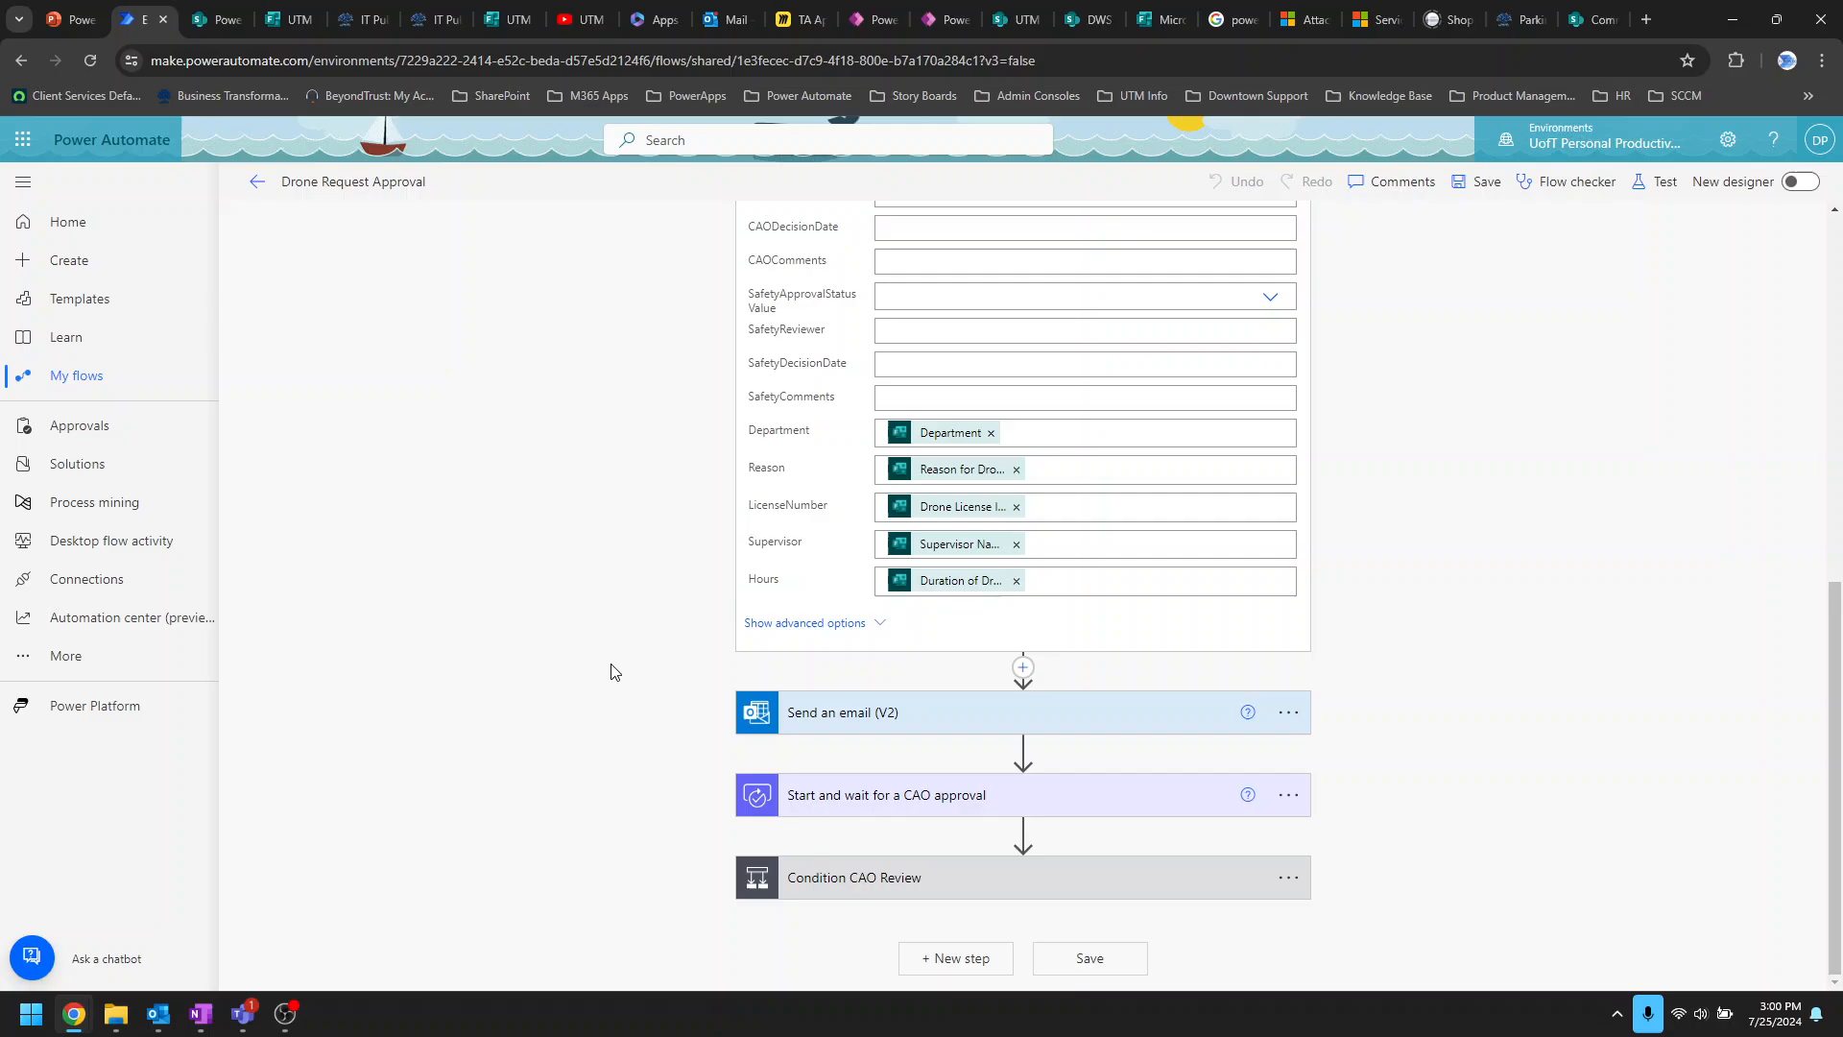
# Step: Expand the Send an email (V2) step to show its recipient, subject and greeting body
pyautogui.click(1102, 715)
pyautogui.scroll(-3, 1631, 759)
pyautogui.scroll(-1, 1690, 769)
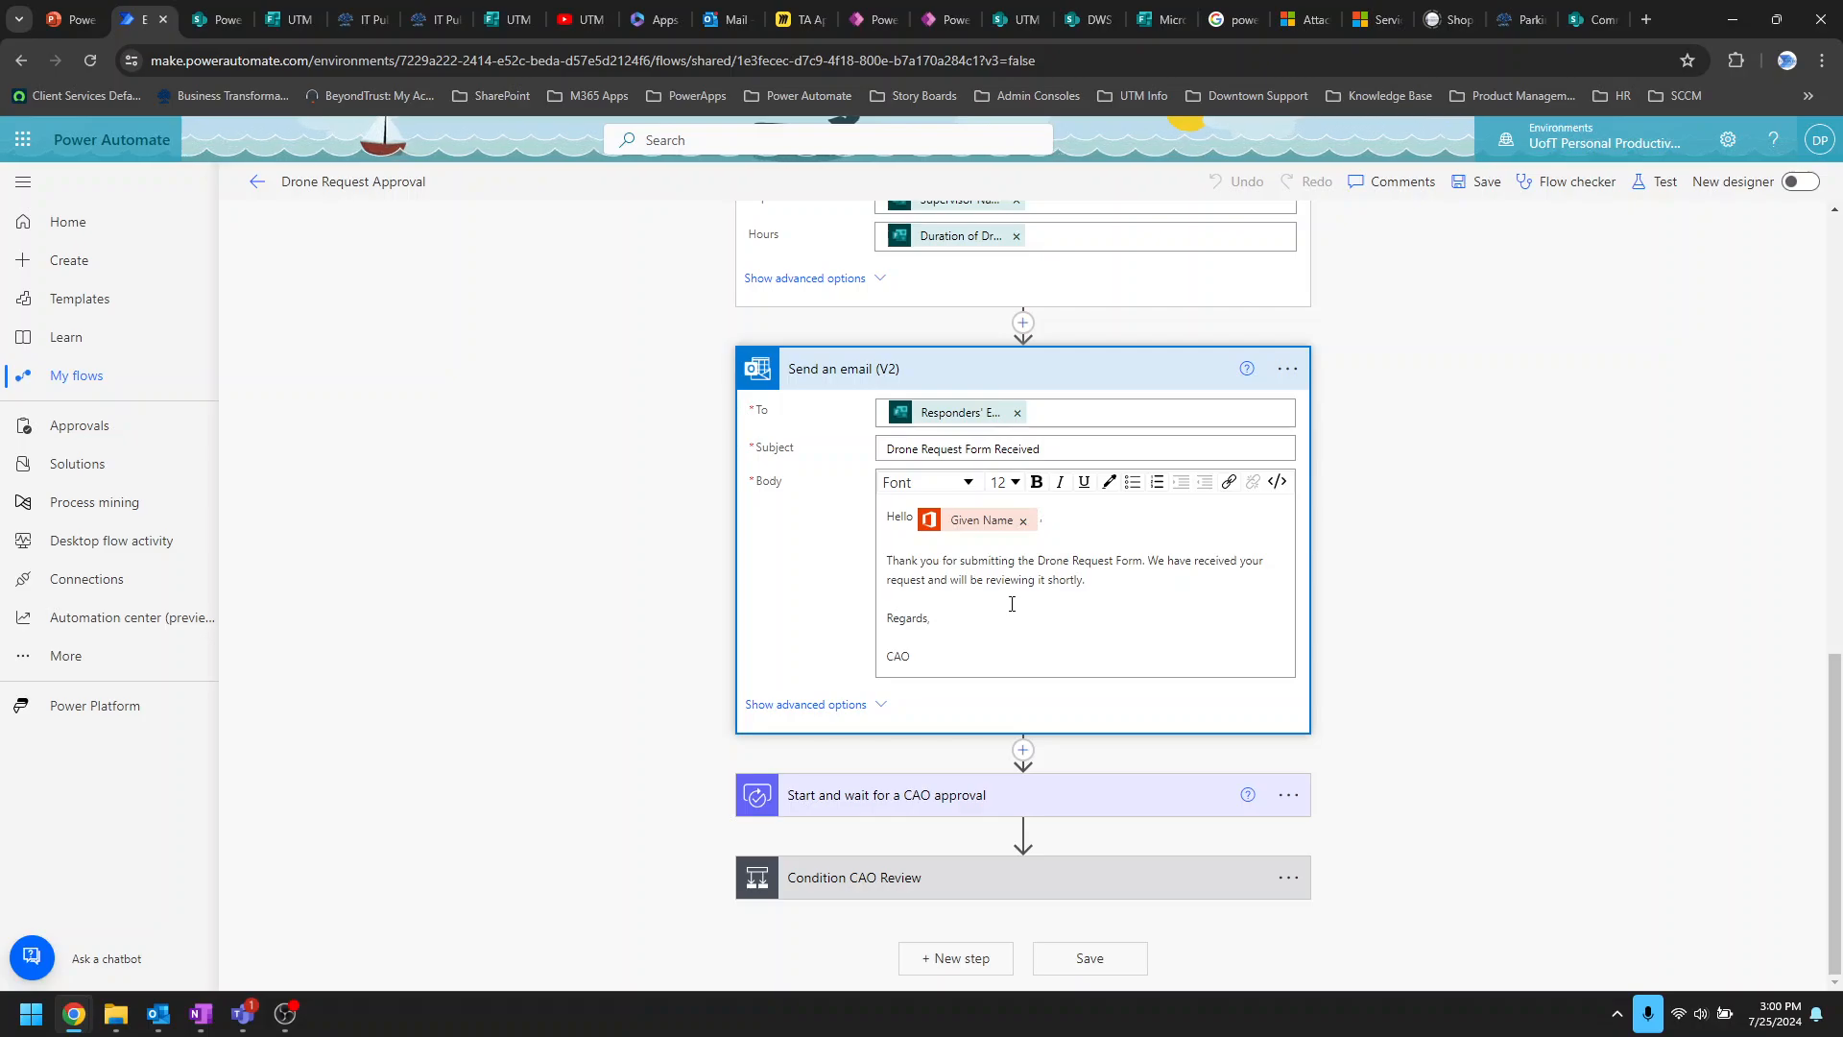
pyautogui.click(156, 1015)
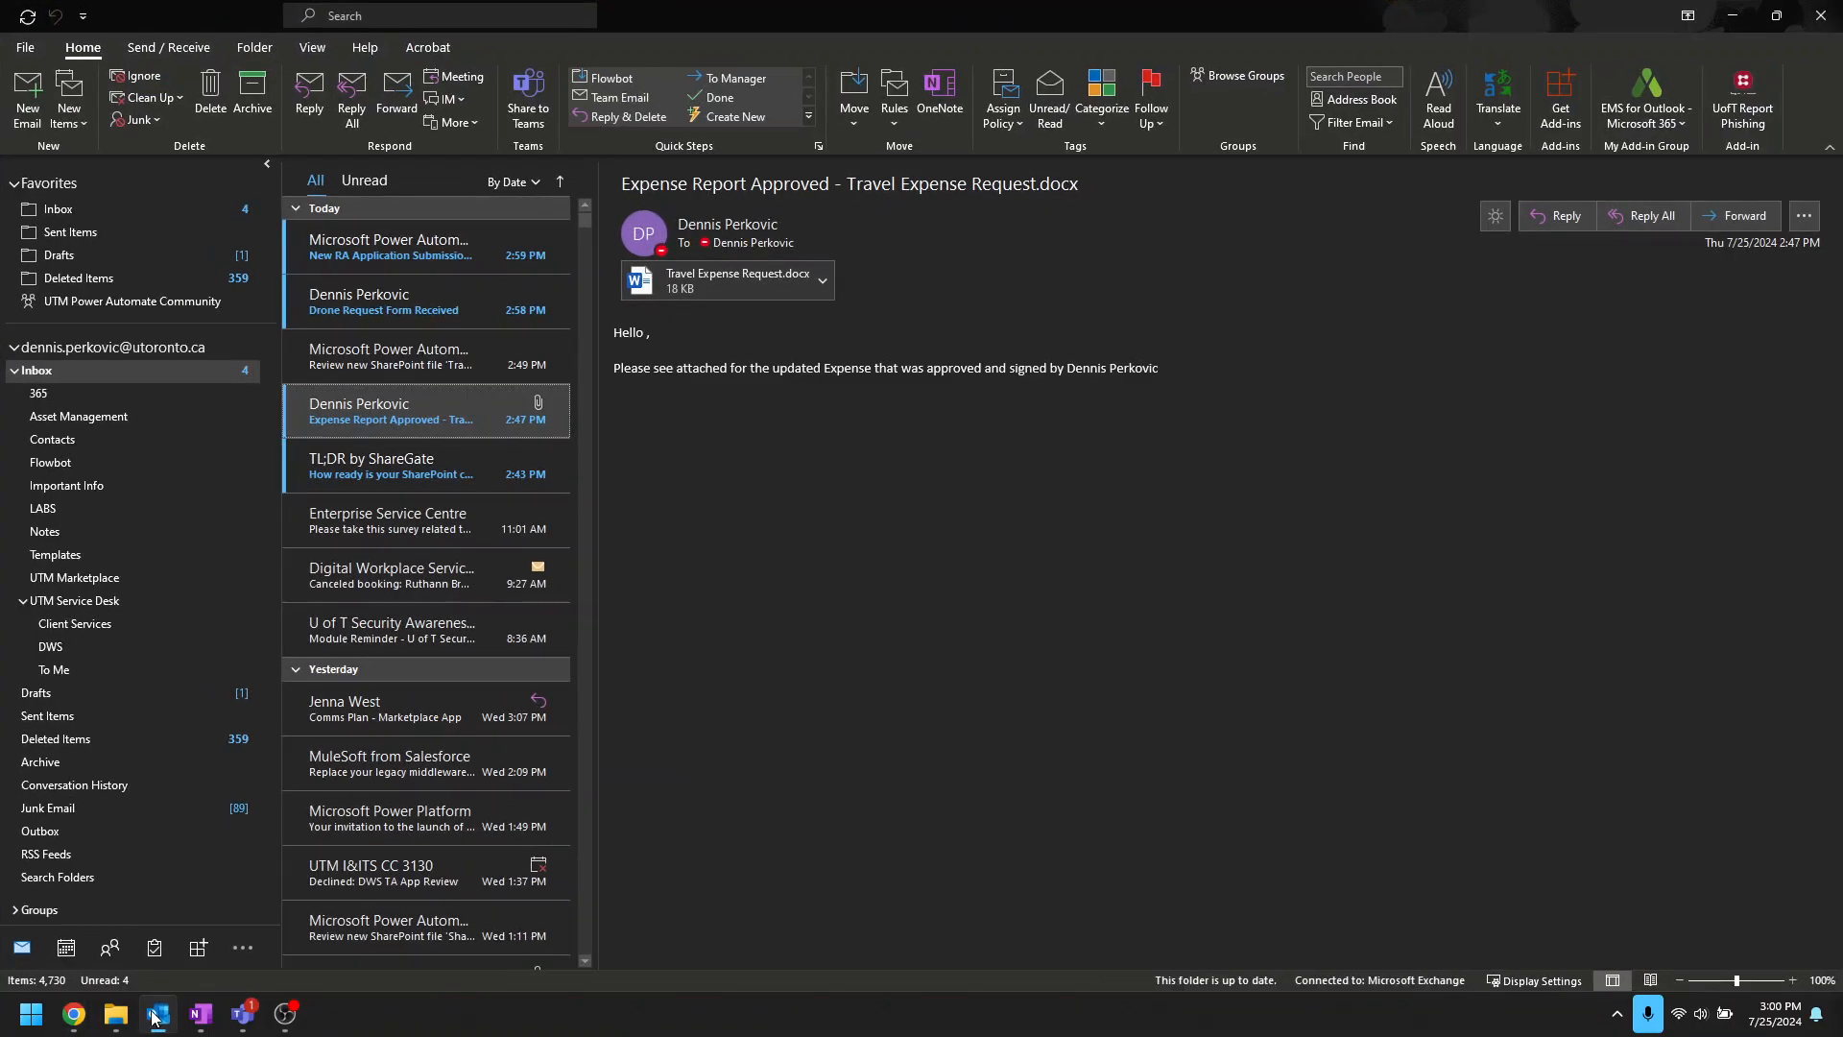
# Step: Read the Drone Request Form Received email in Outlook, then minimize Outlook
pyautogui.click(435, 306)
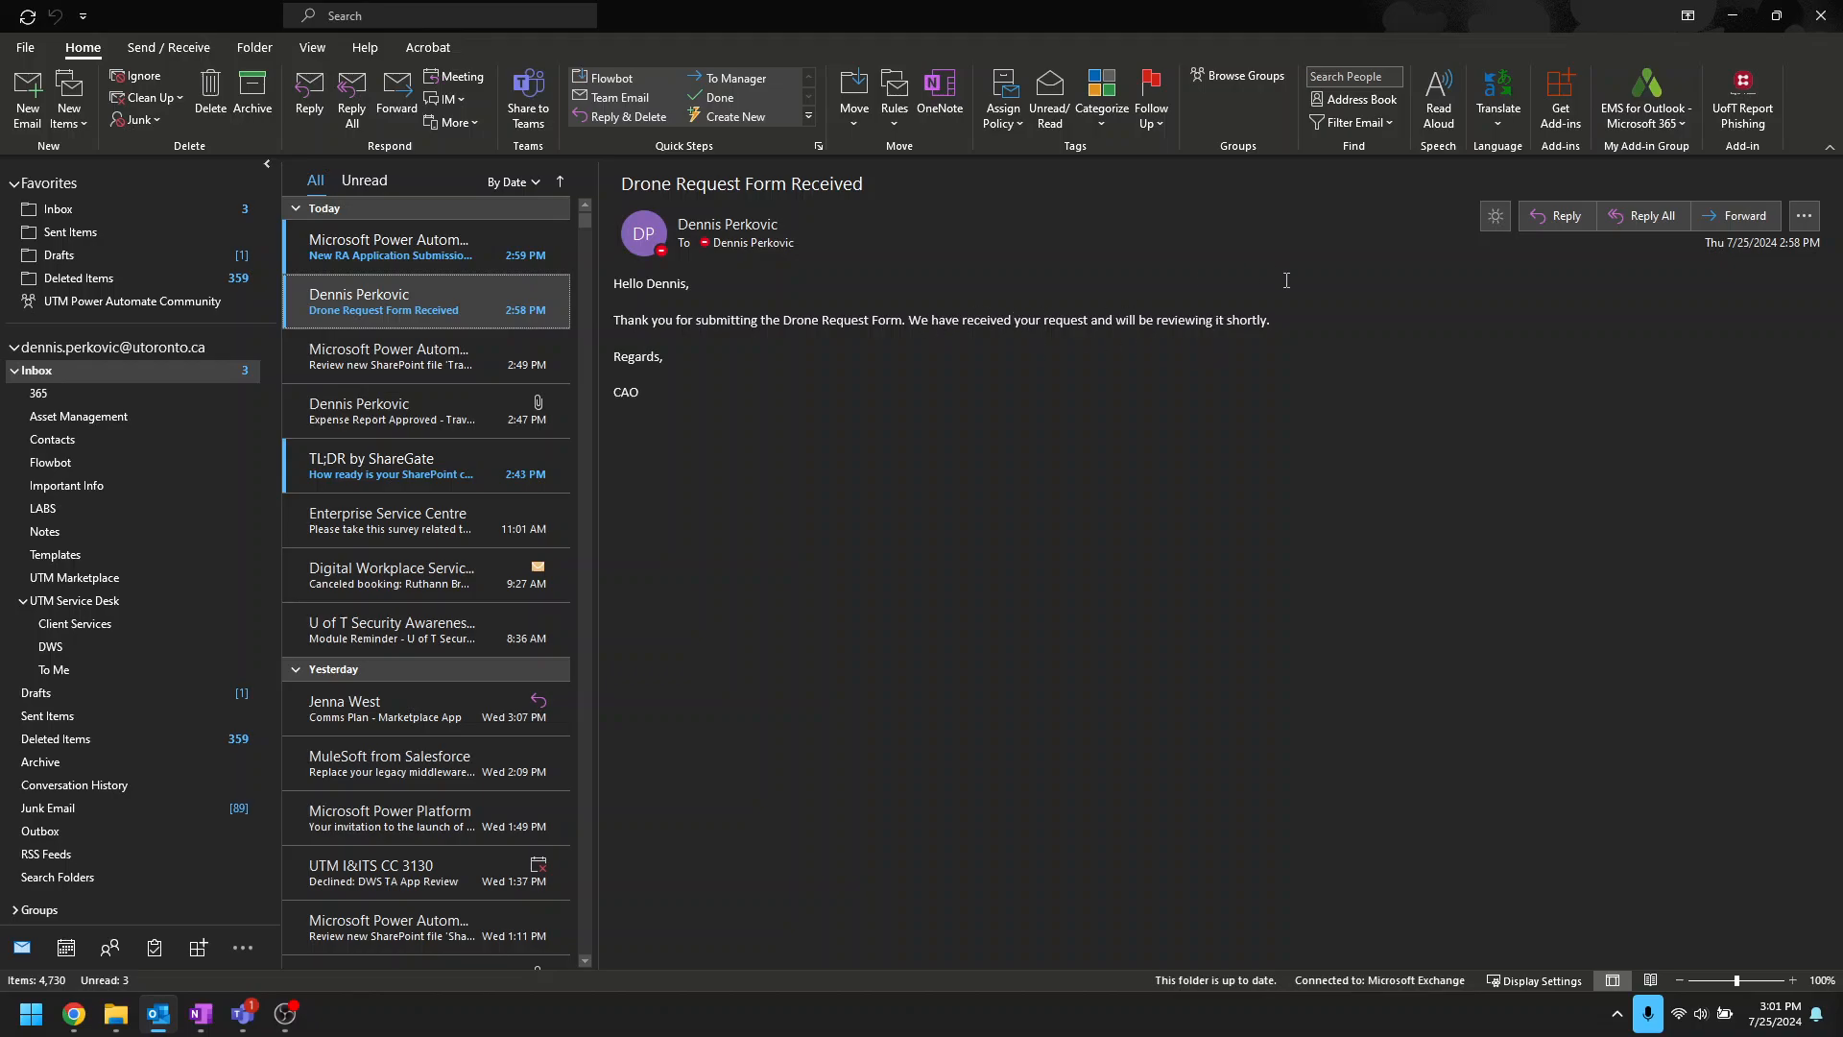
pyautogui.click(1732, 15)
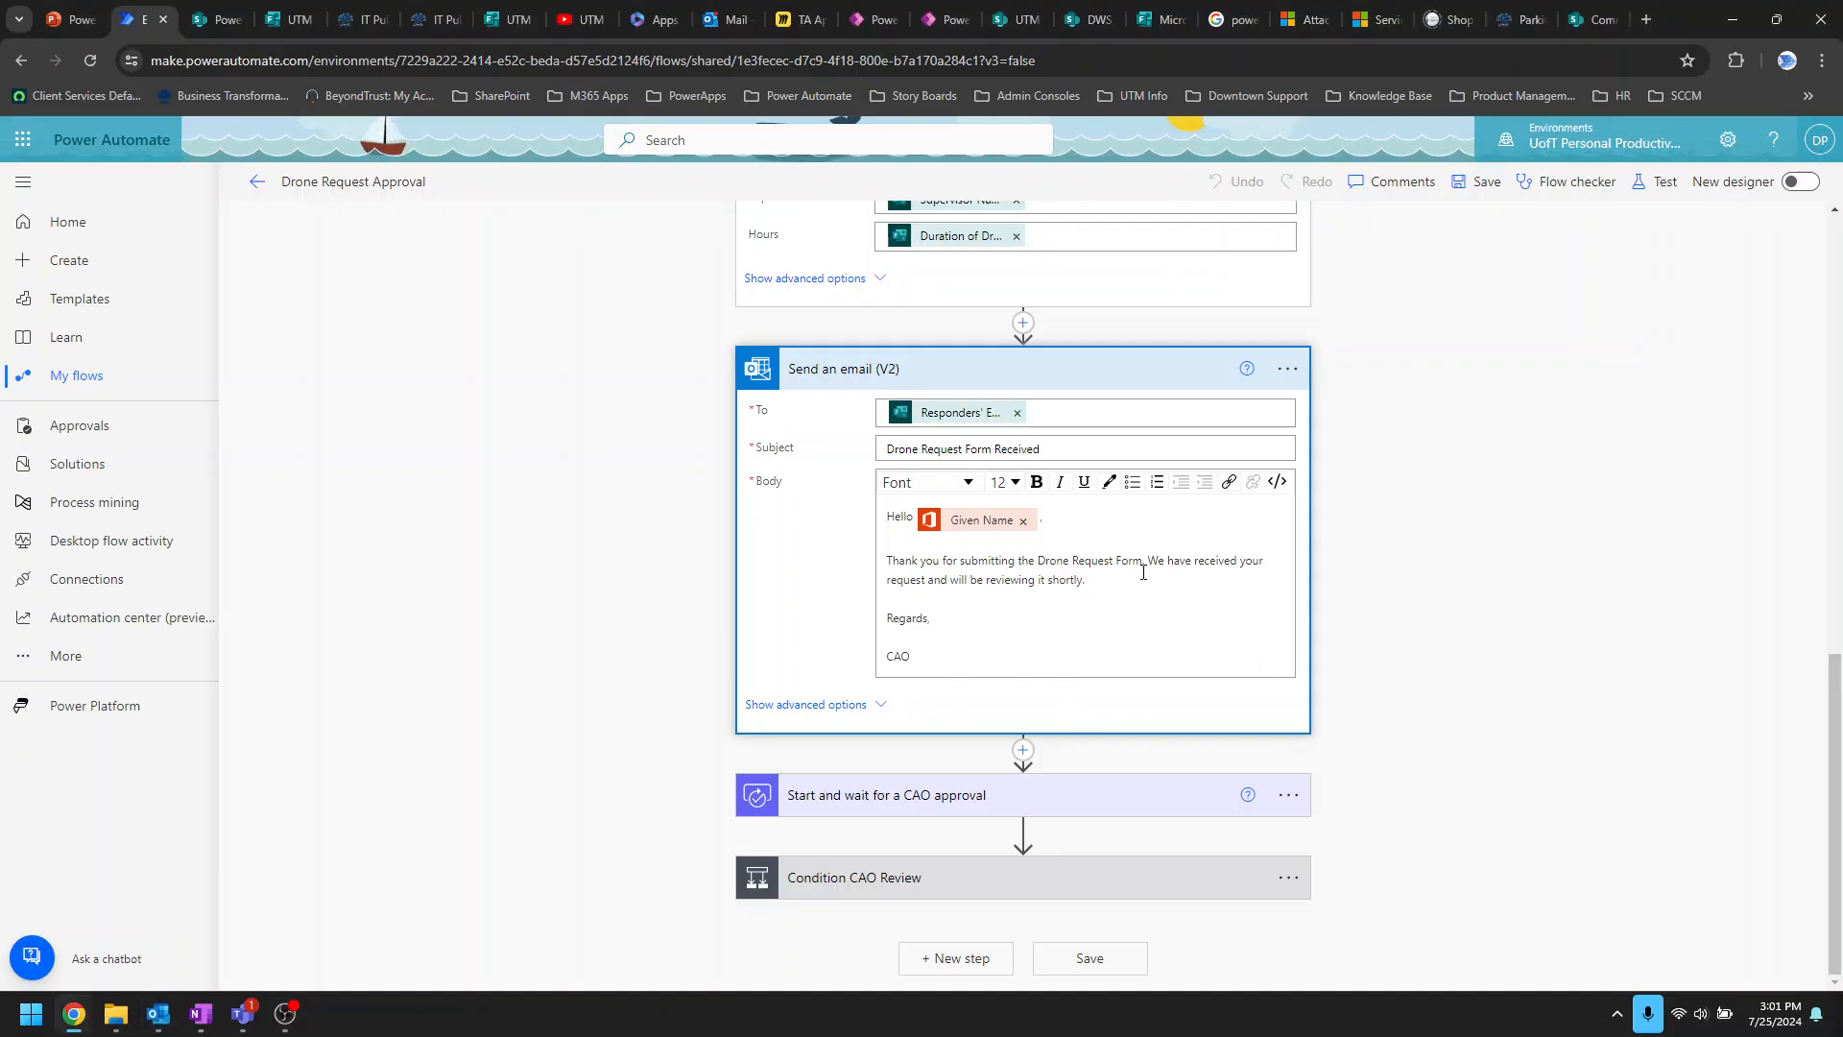
# Step: Check the email step's advanced options, leave CC empty, and collapse Send an email (V2)
pyautogui.click(881, 705)
pyautogui.scroll(-2, 912, 362)
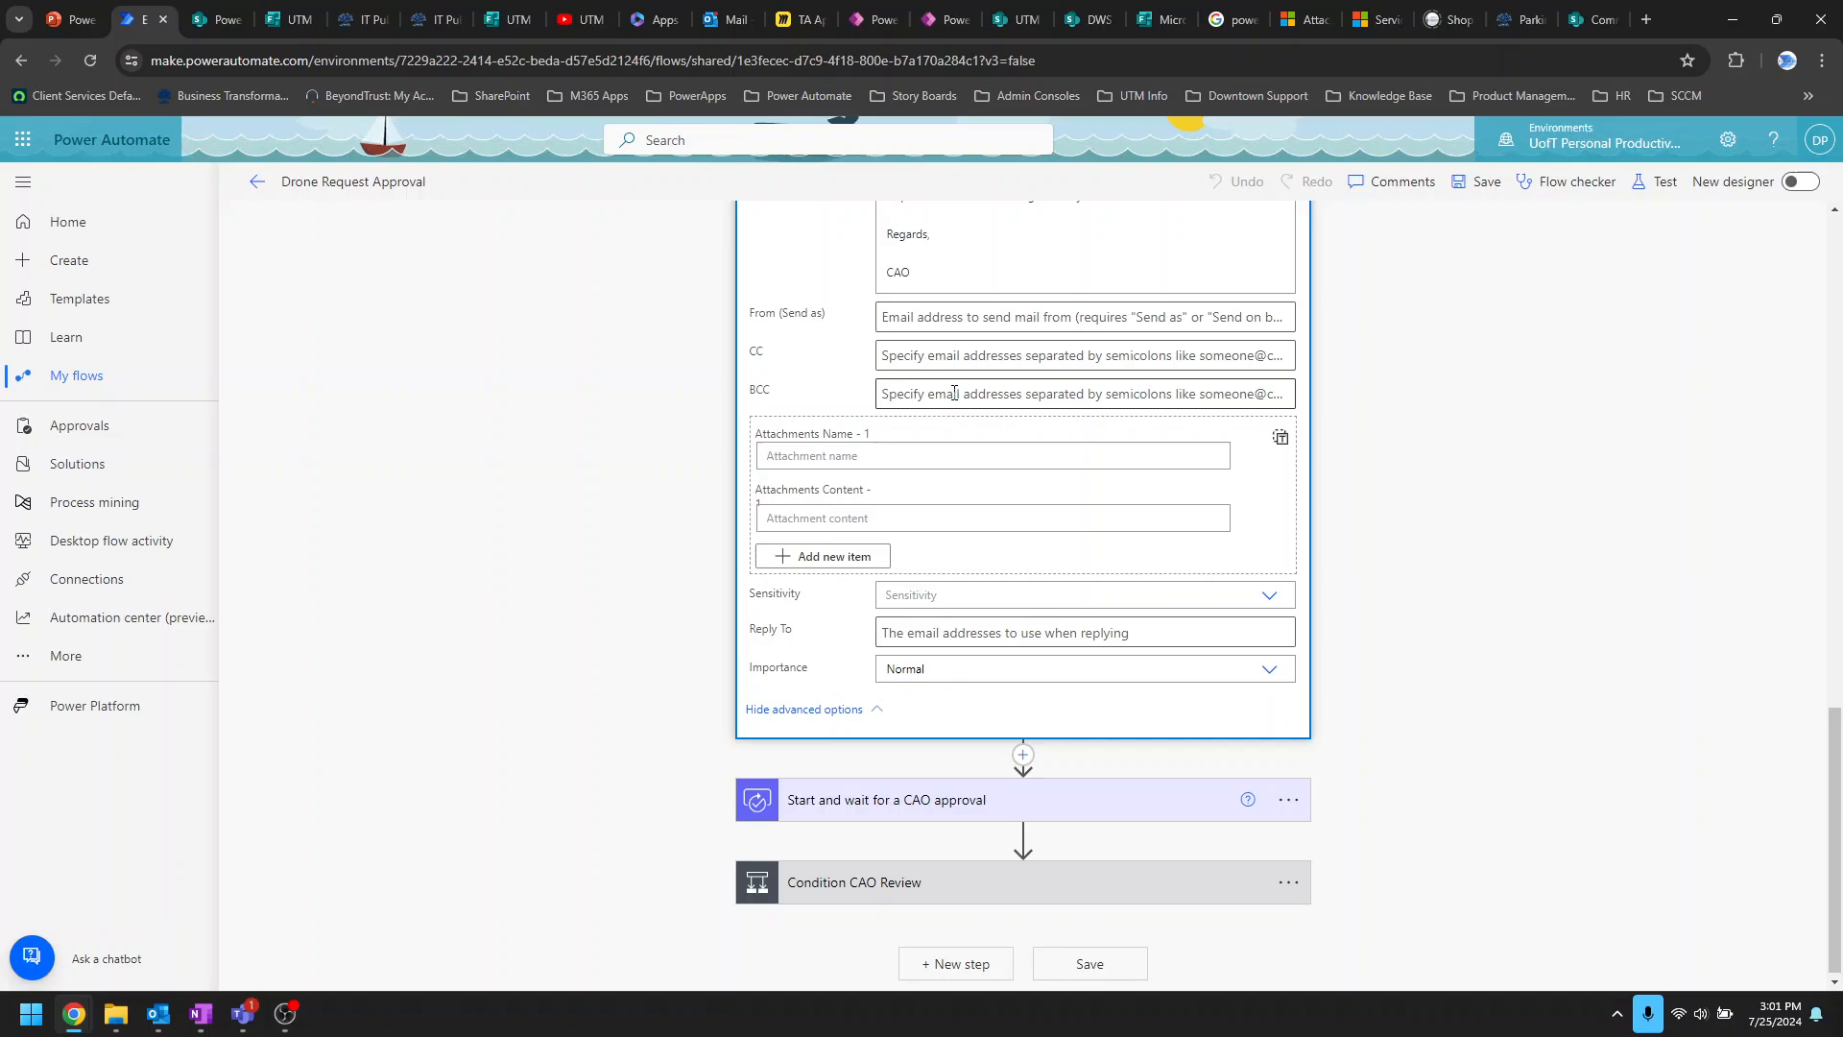
pyautogui.click(934, 357)
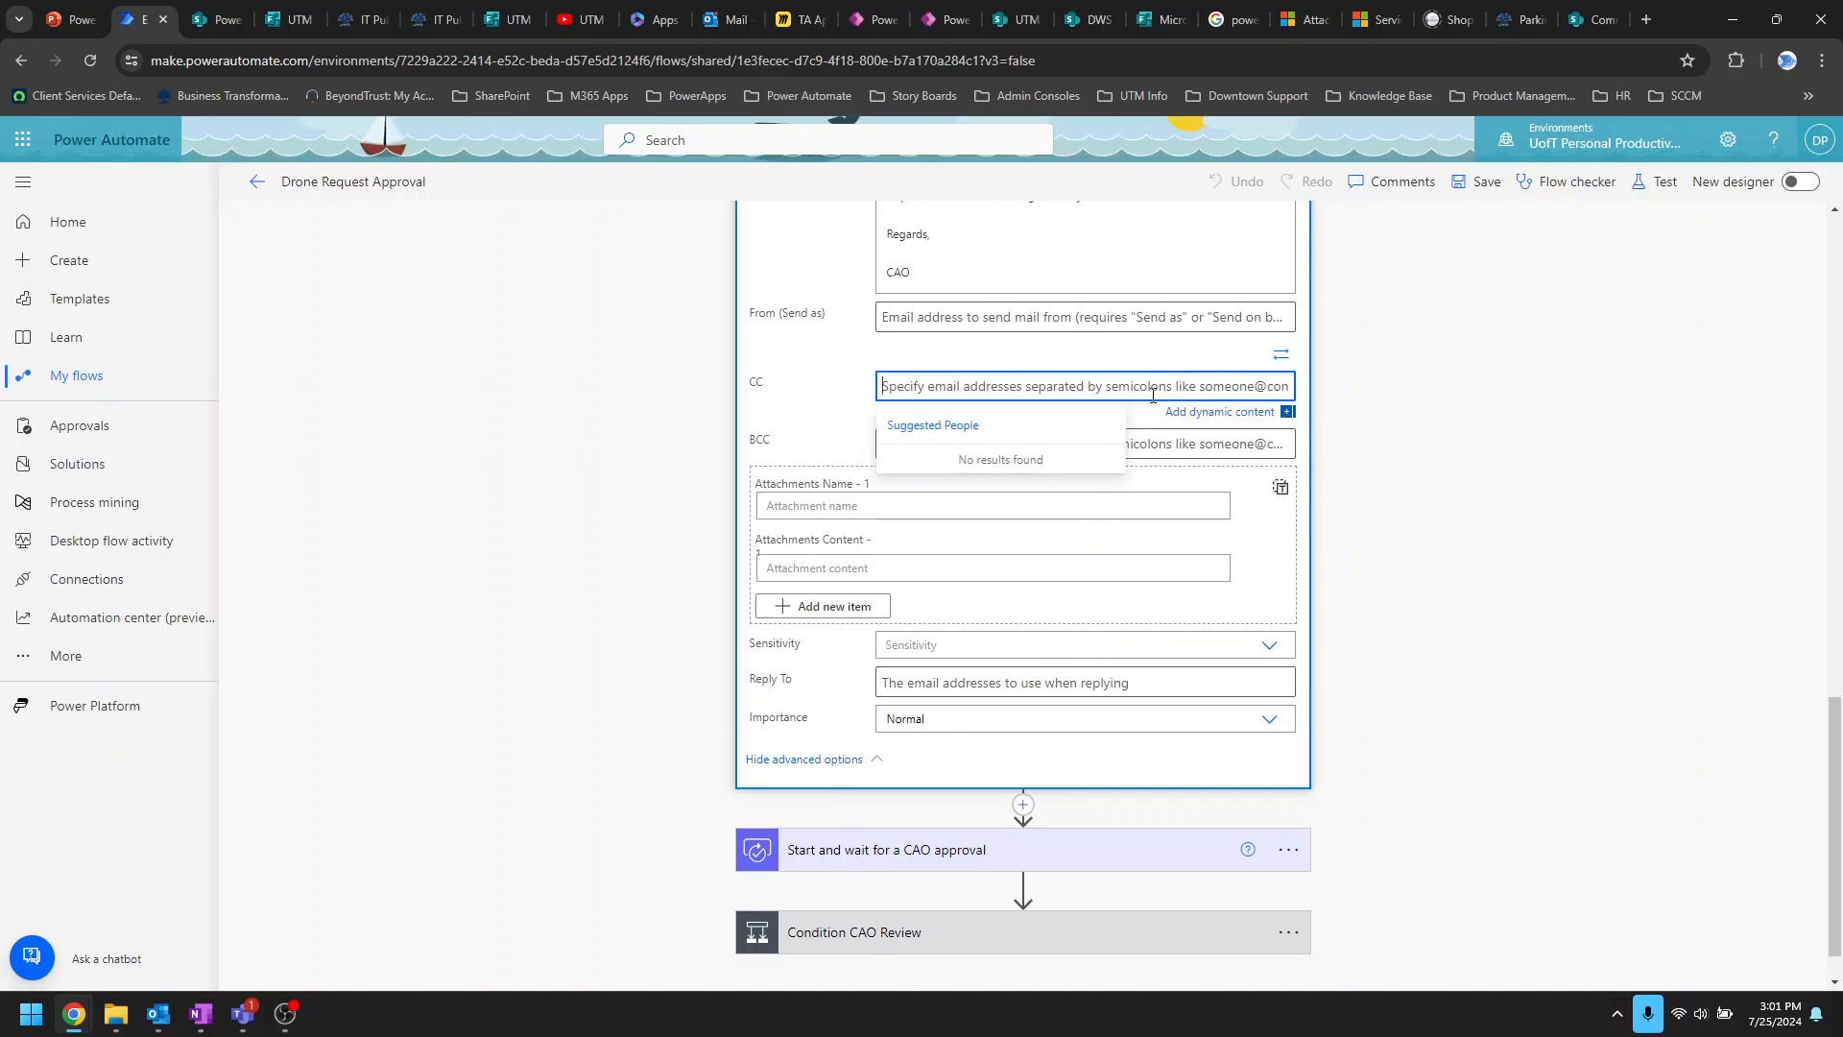
pyautogui.click(1214, 417)
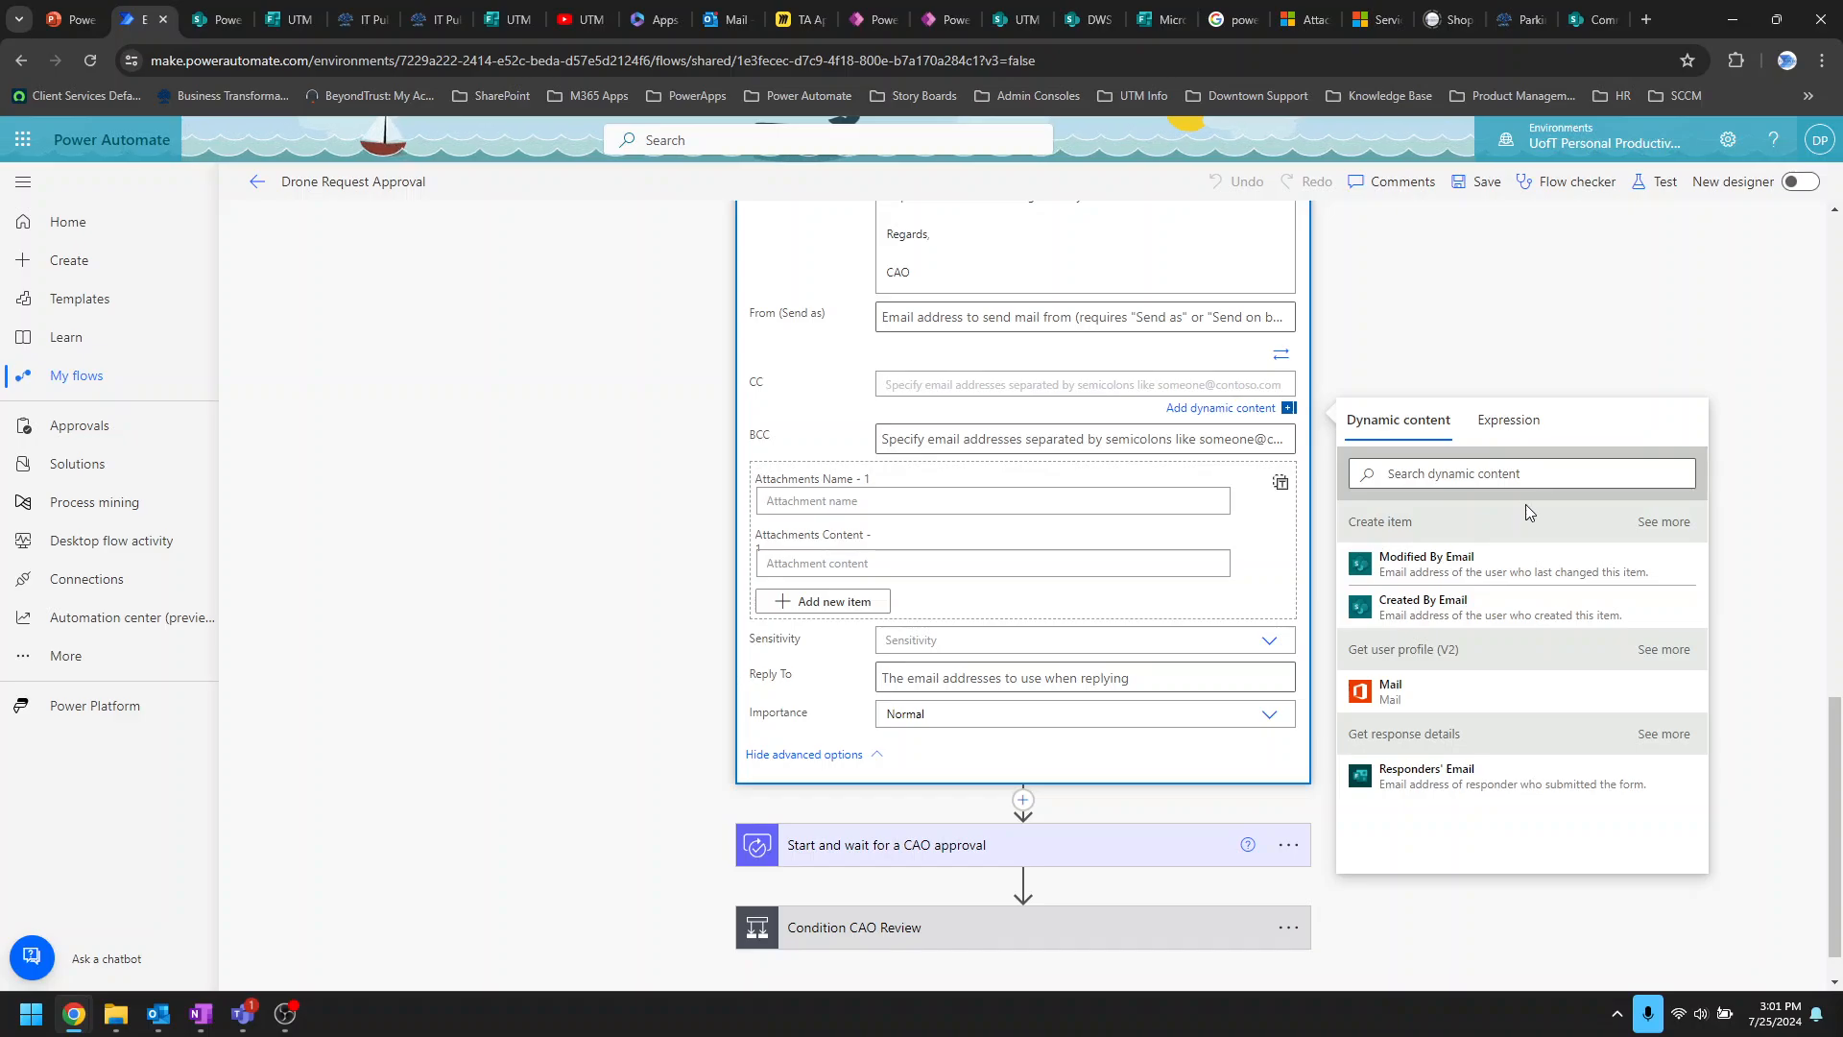
pyautogui.click(1547, 307)
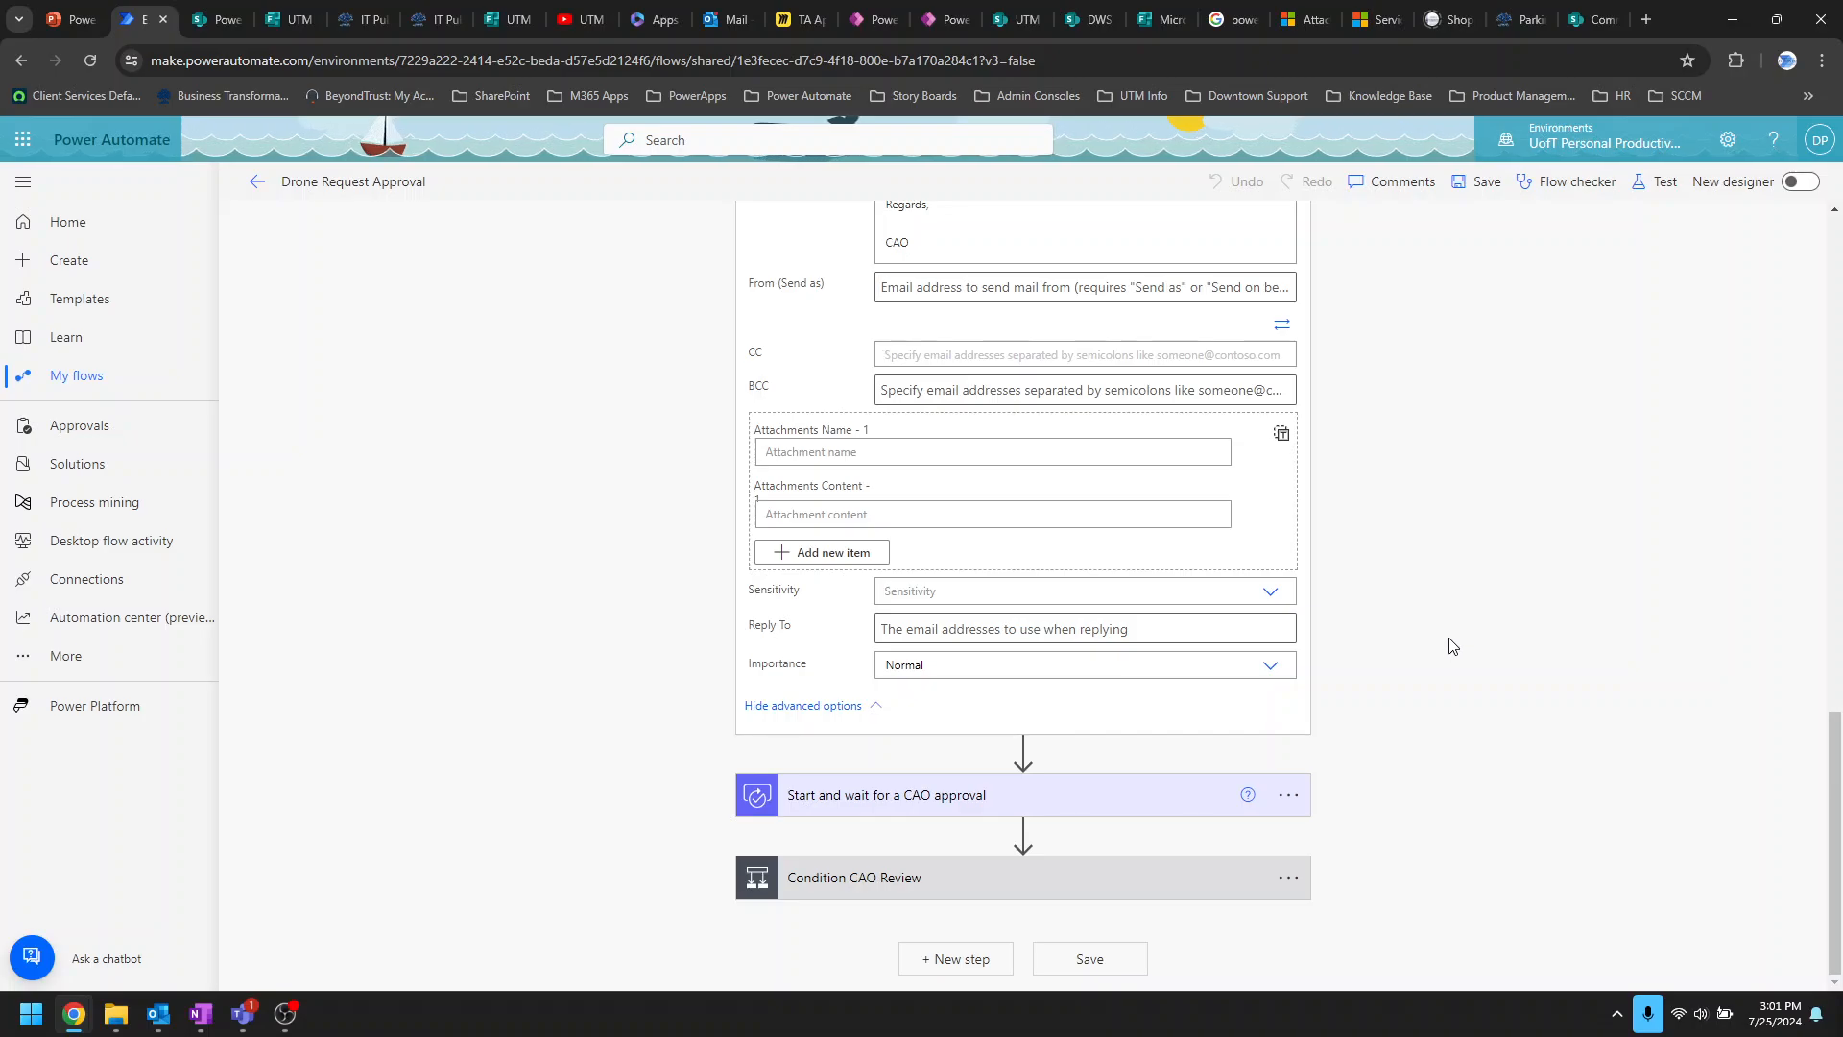
pyautogui.scroll(3, 1115, 804)
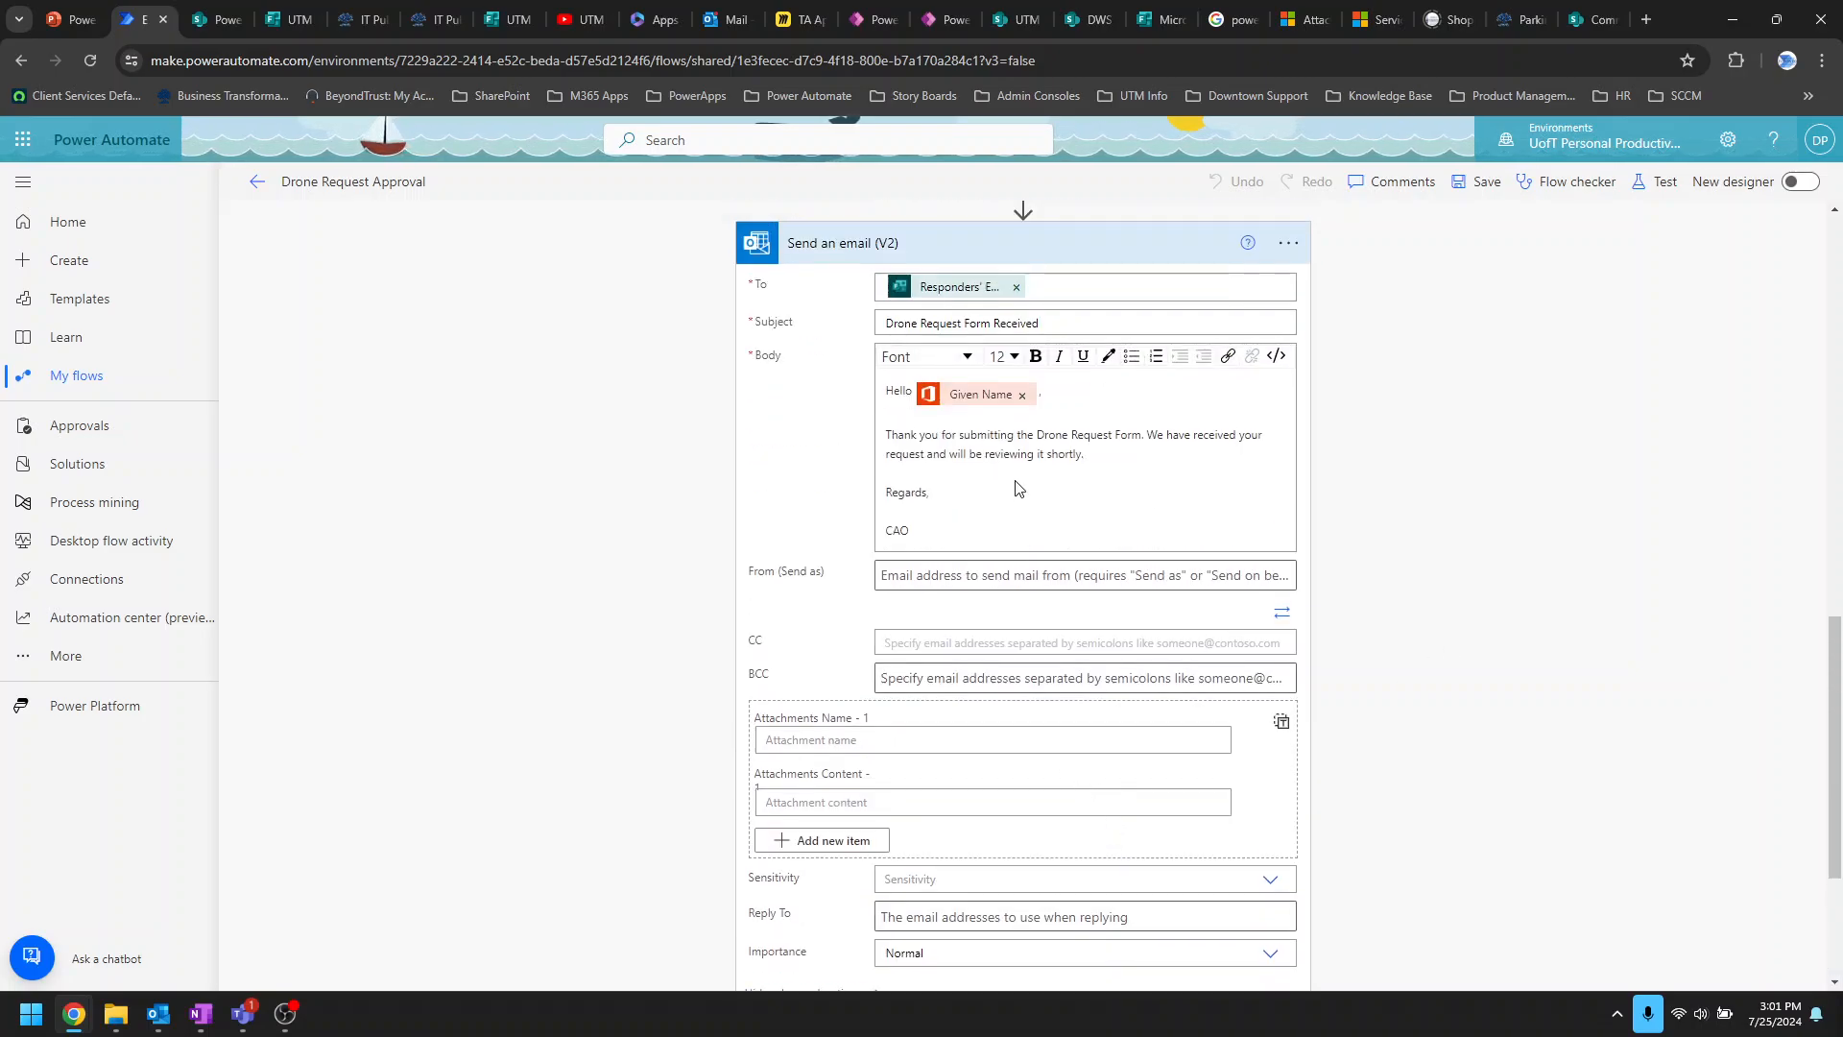
pyautogui.click(1100, 241)
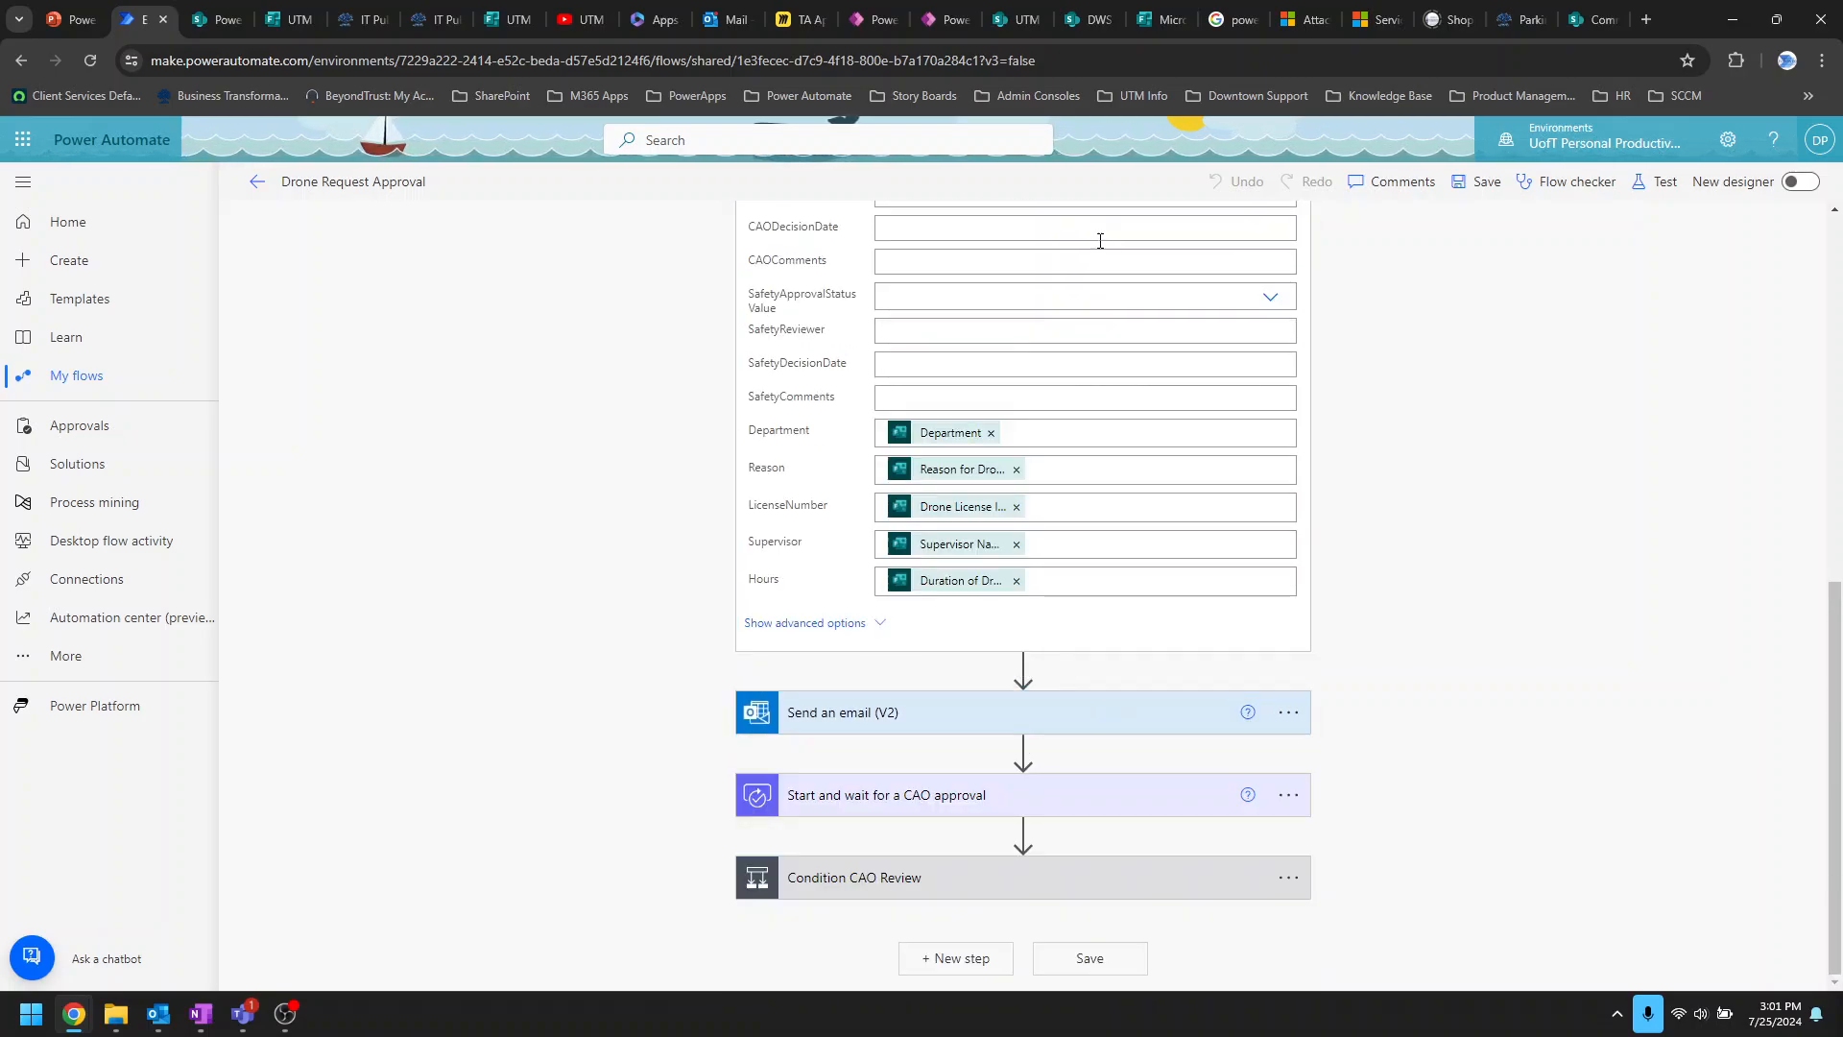
# Step: Expand the CAO approval step and inspect its assigned-to and title fields
pyautogui.click(1143, 802)
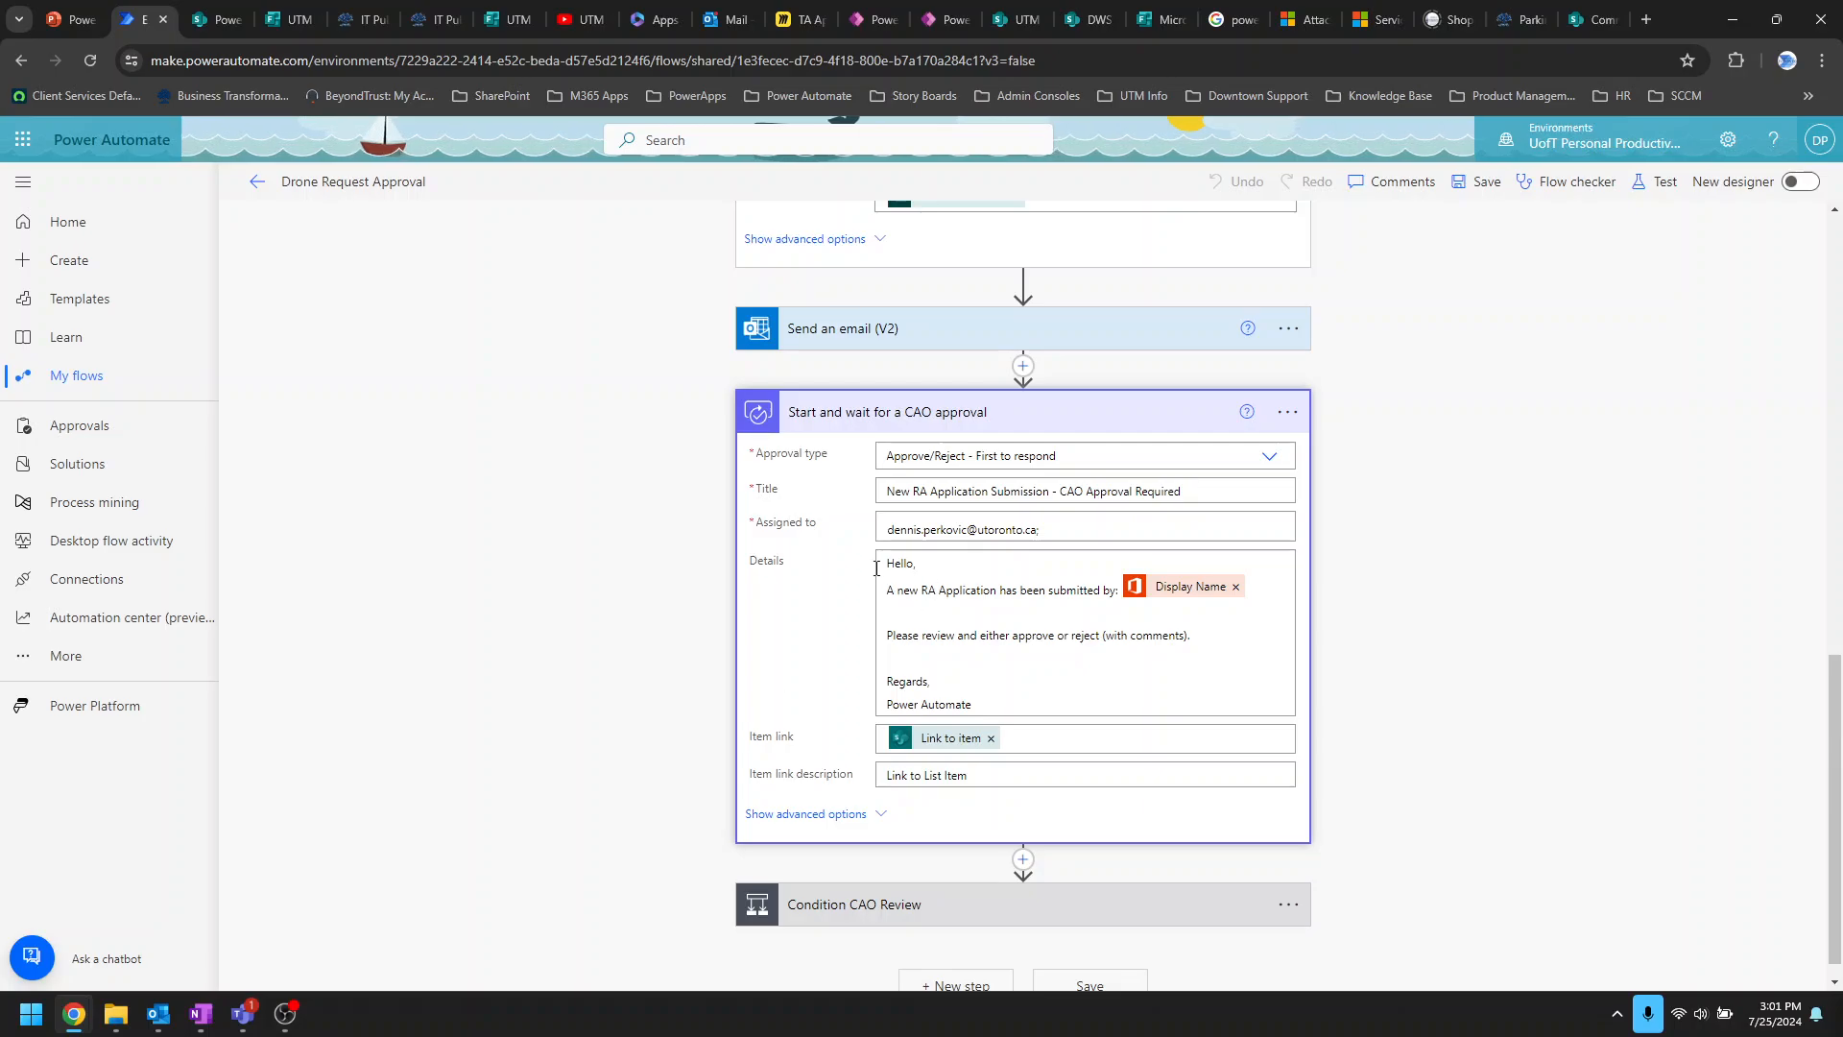
pyautogui.click(1072, 528)
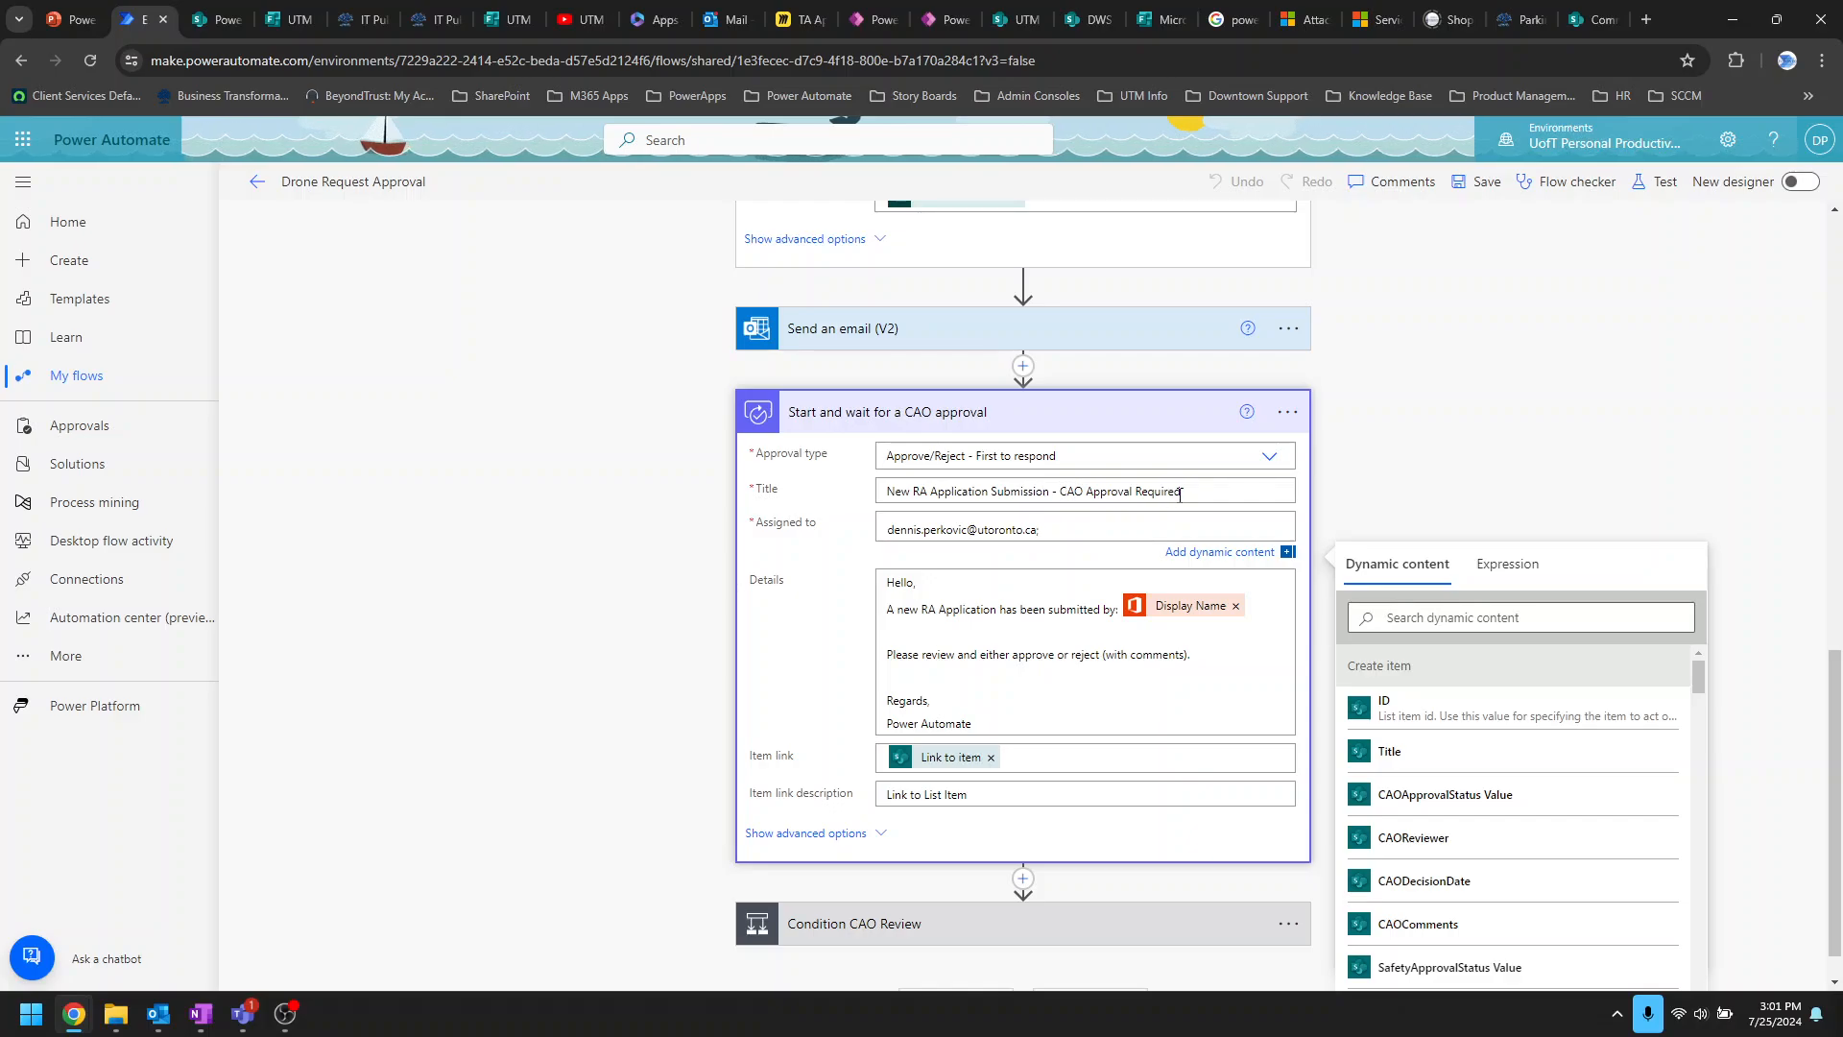
pyautogui.moveTo(1182, 491); pyautogui.dragTo(1068, 491)
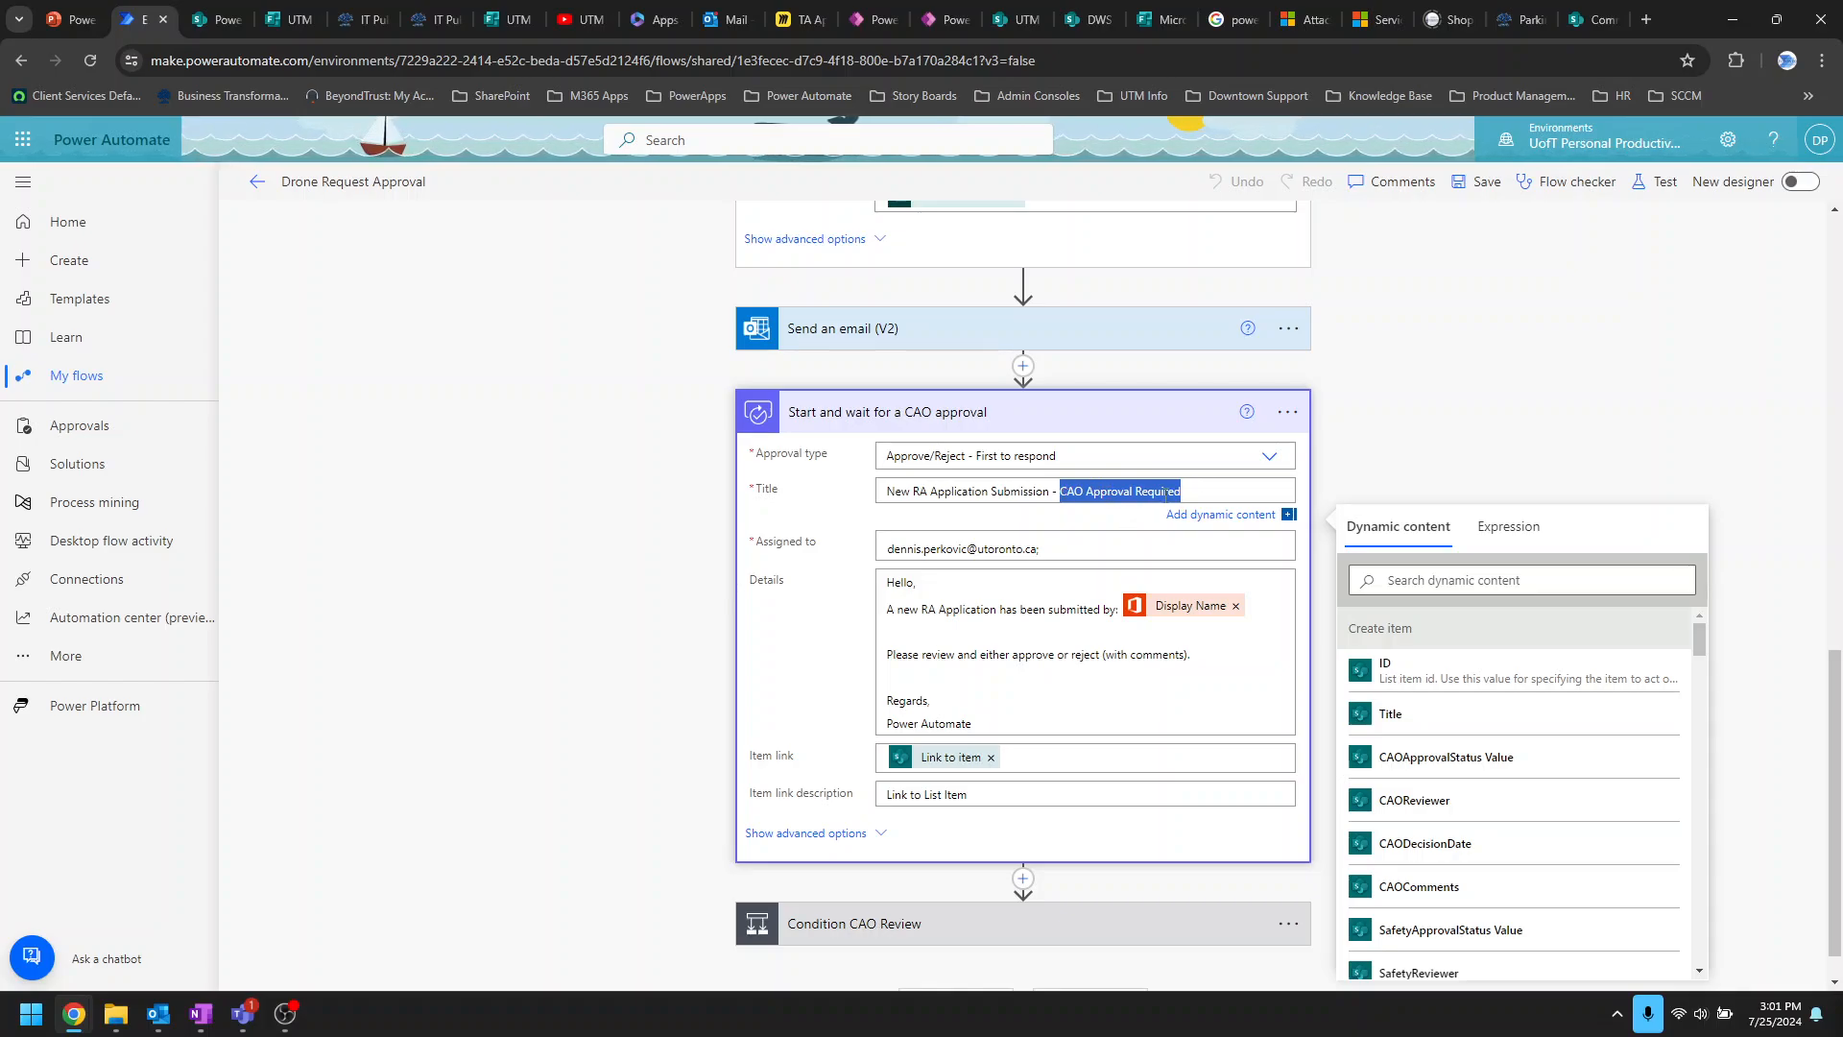
pyautogui.click(1100, 496)
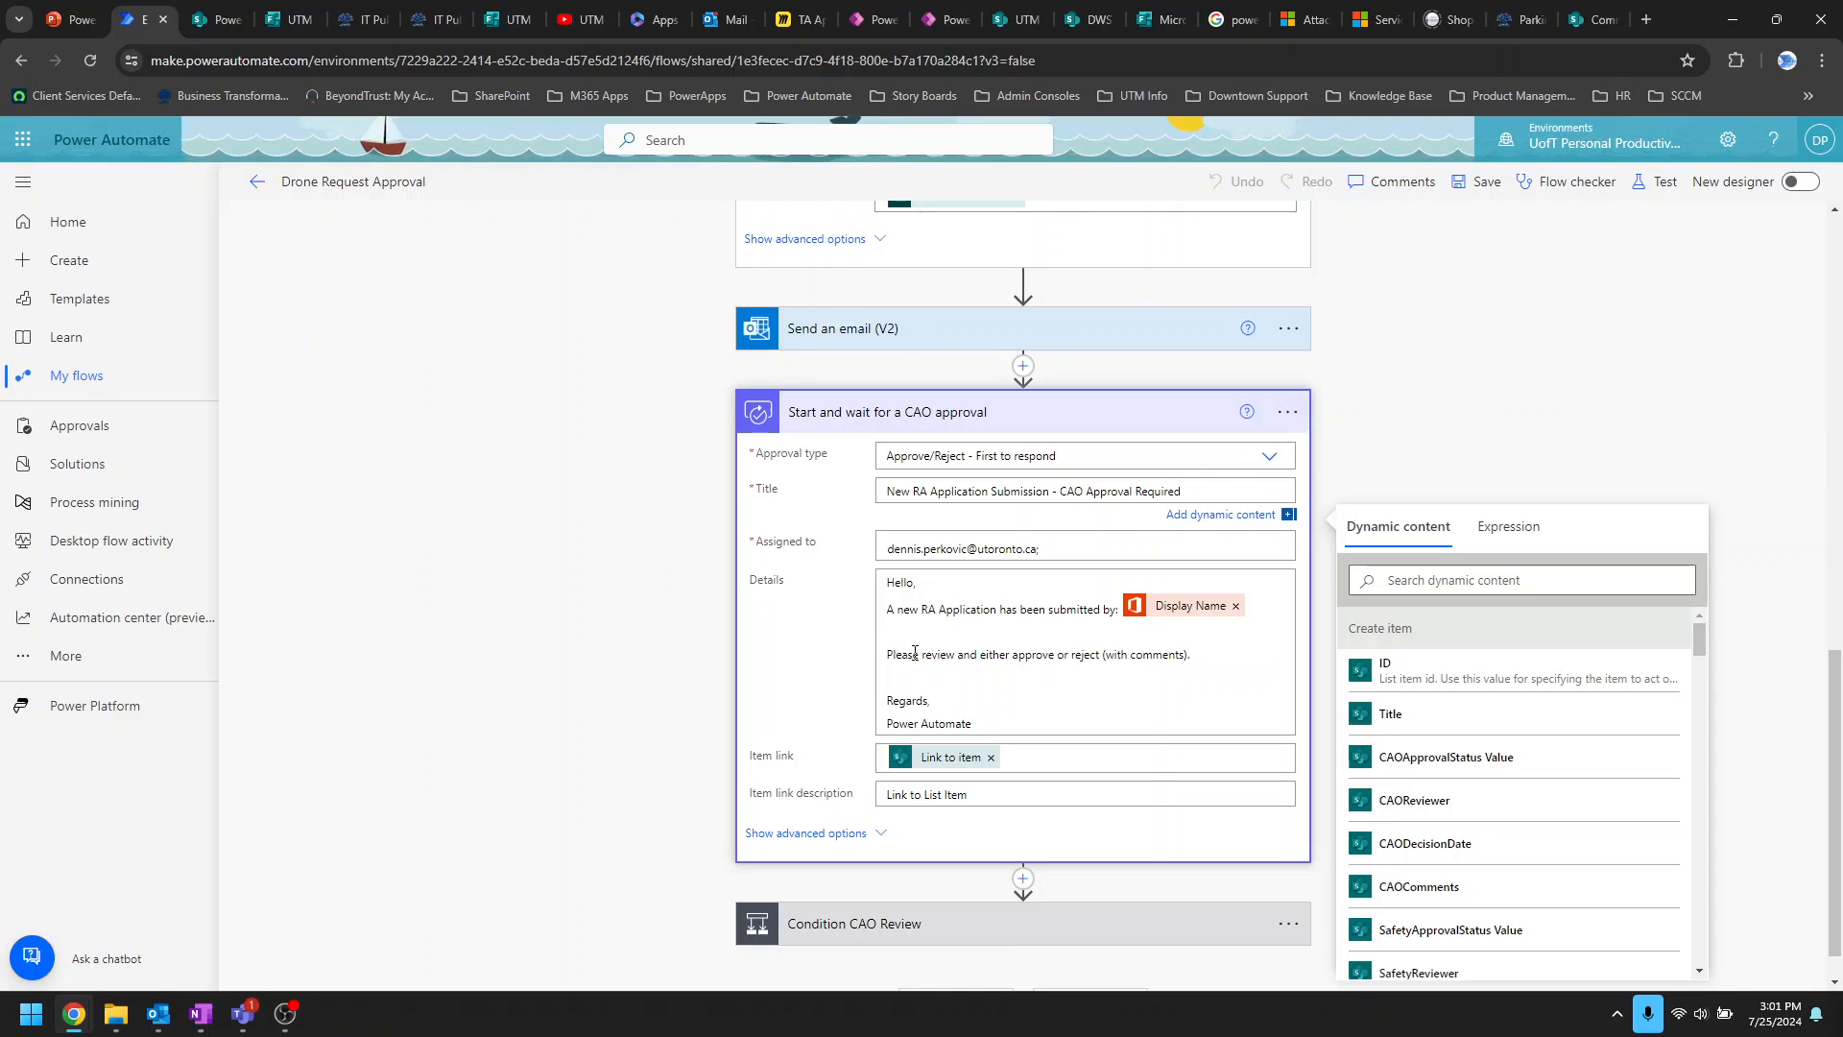
# Step: Expand Condition CAO Review to show Outcome equals Approve with its approval and rejection branches
pyautogui.scroll(-1, 915, 653)
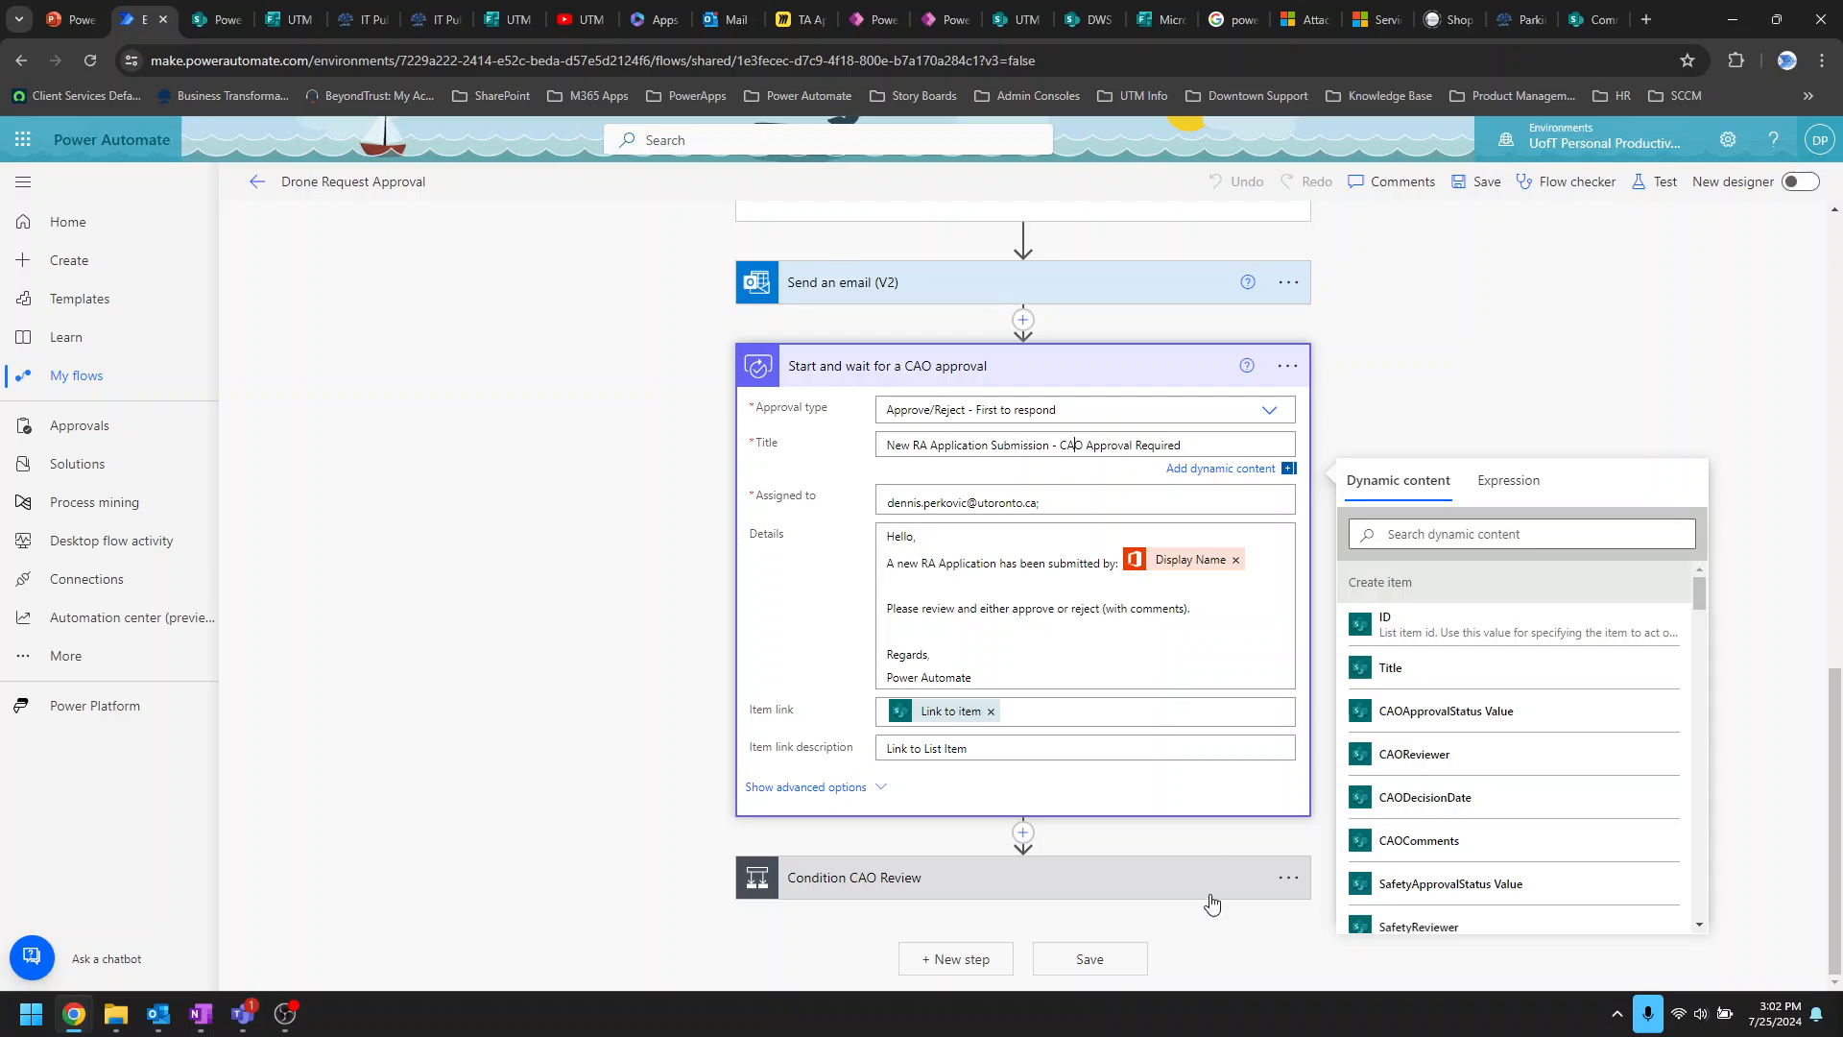
pyautogui.click(1179, 890)
pyautogui.scroll(-5, 1179, 889)
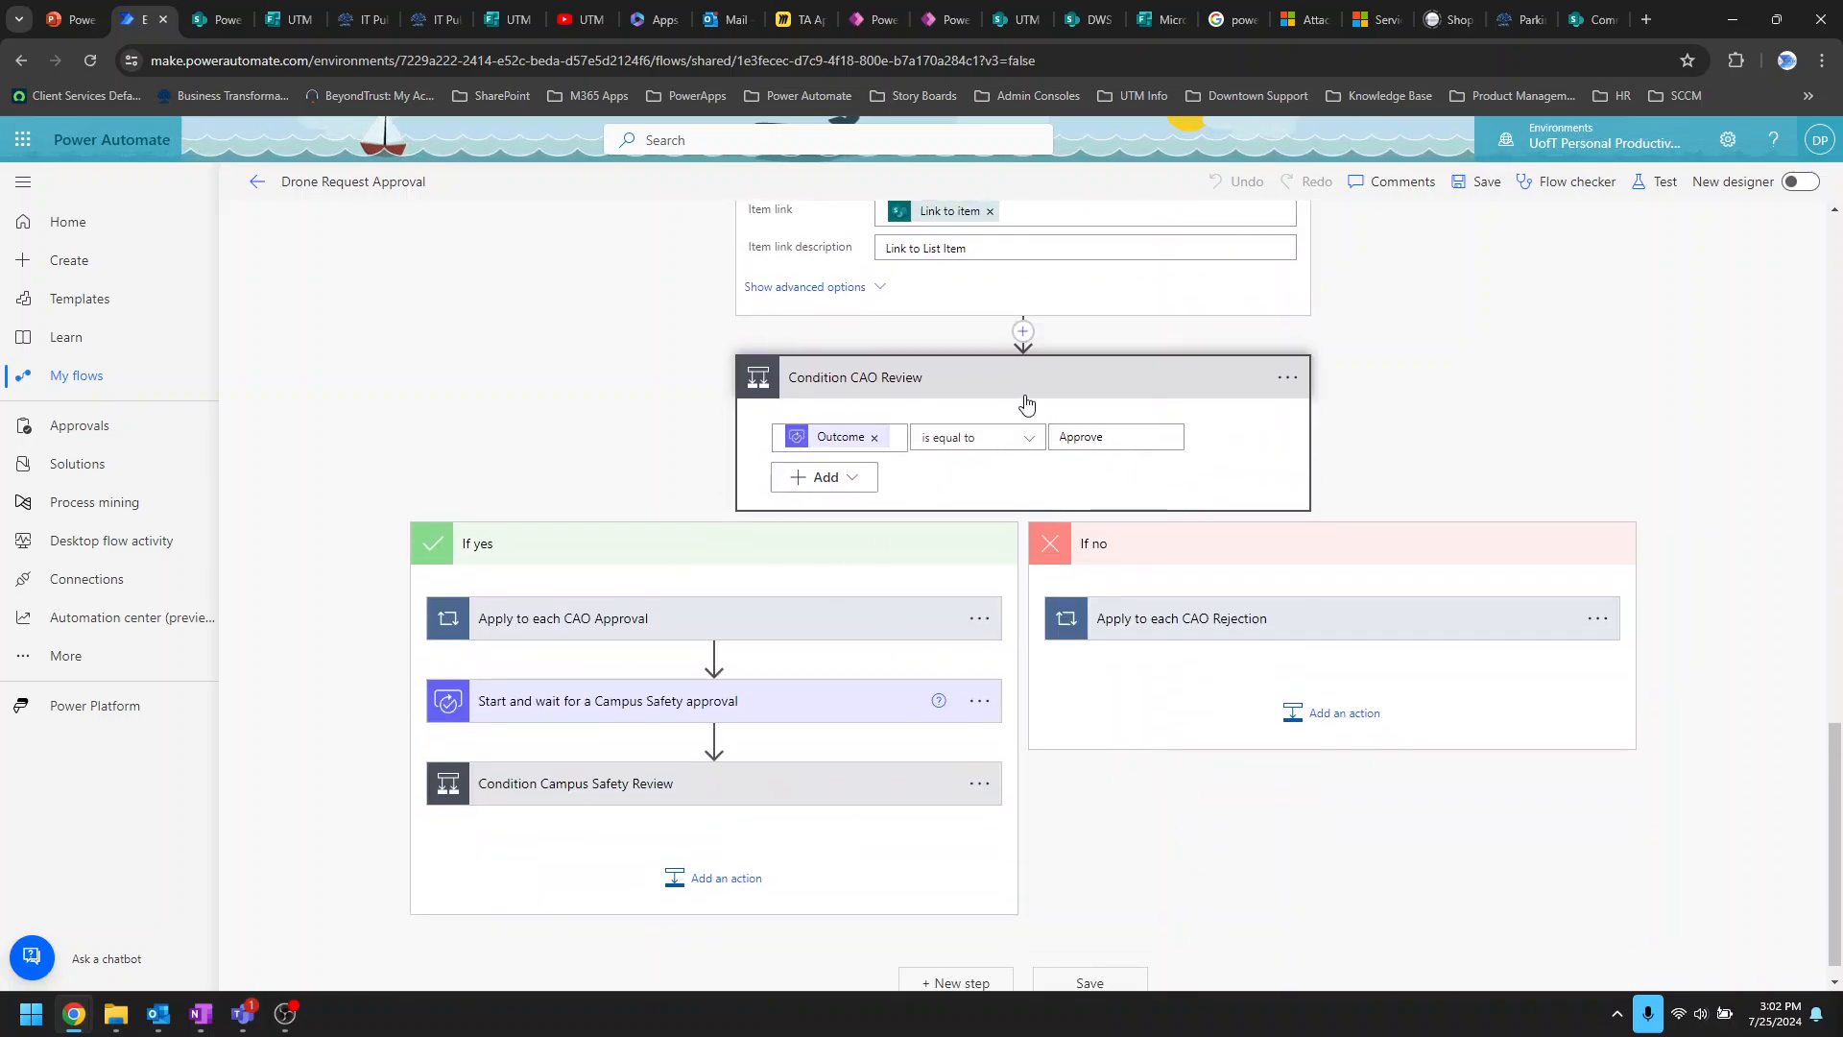
# Step: Expand Apply to each CAO Rejection and its Update item step to show CAOApprovalStatus set to Rejected
pyautogui.scroll(3, 1053, 451)
pyautogui.scroll(-3, 1020, 488)
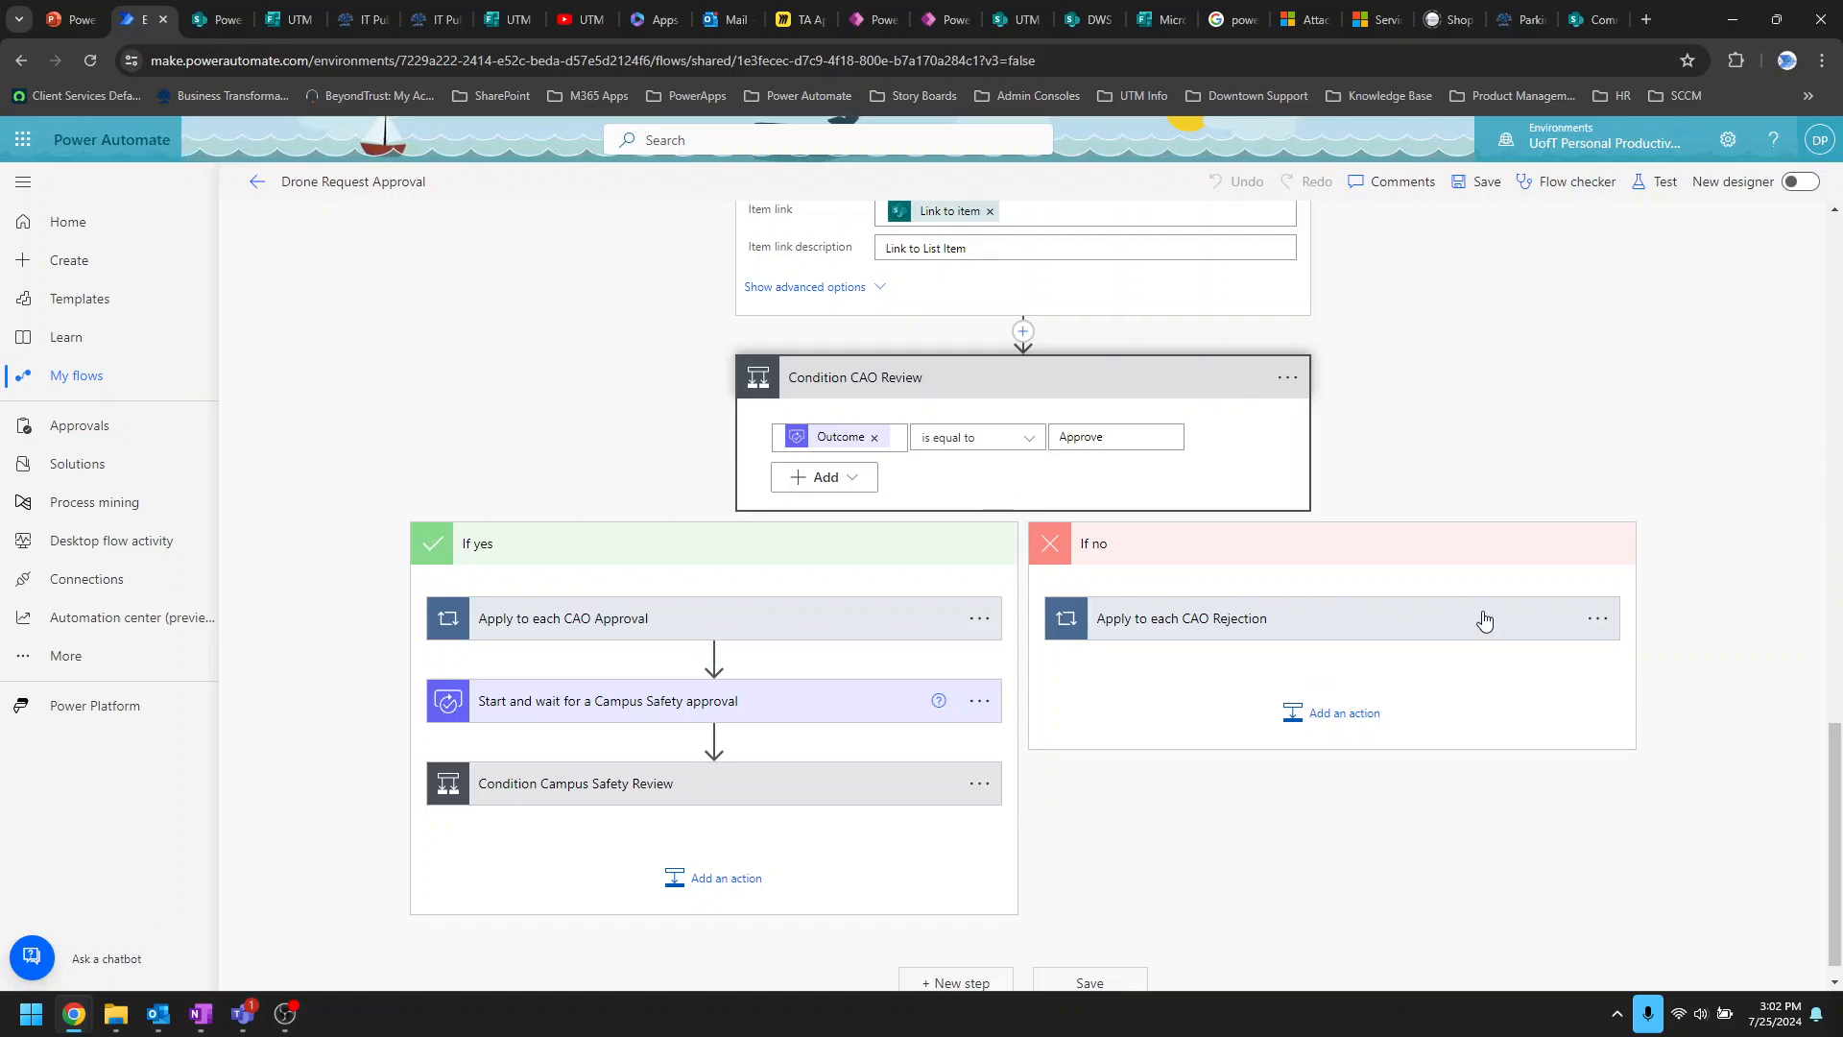
pyautogui.click(1429, 623)
pyautogui.scroll(-2, 1423, 653)
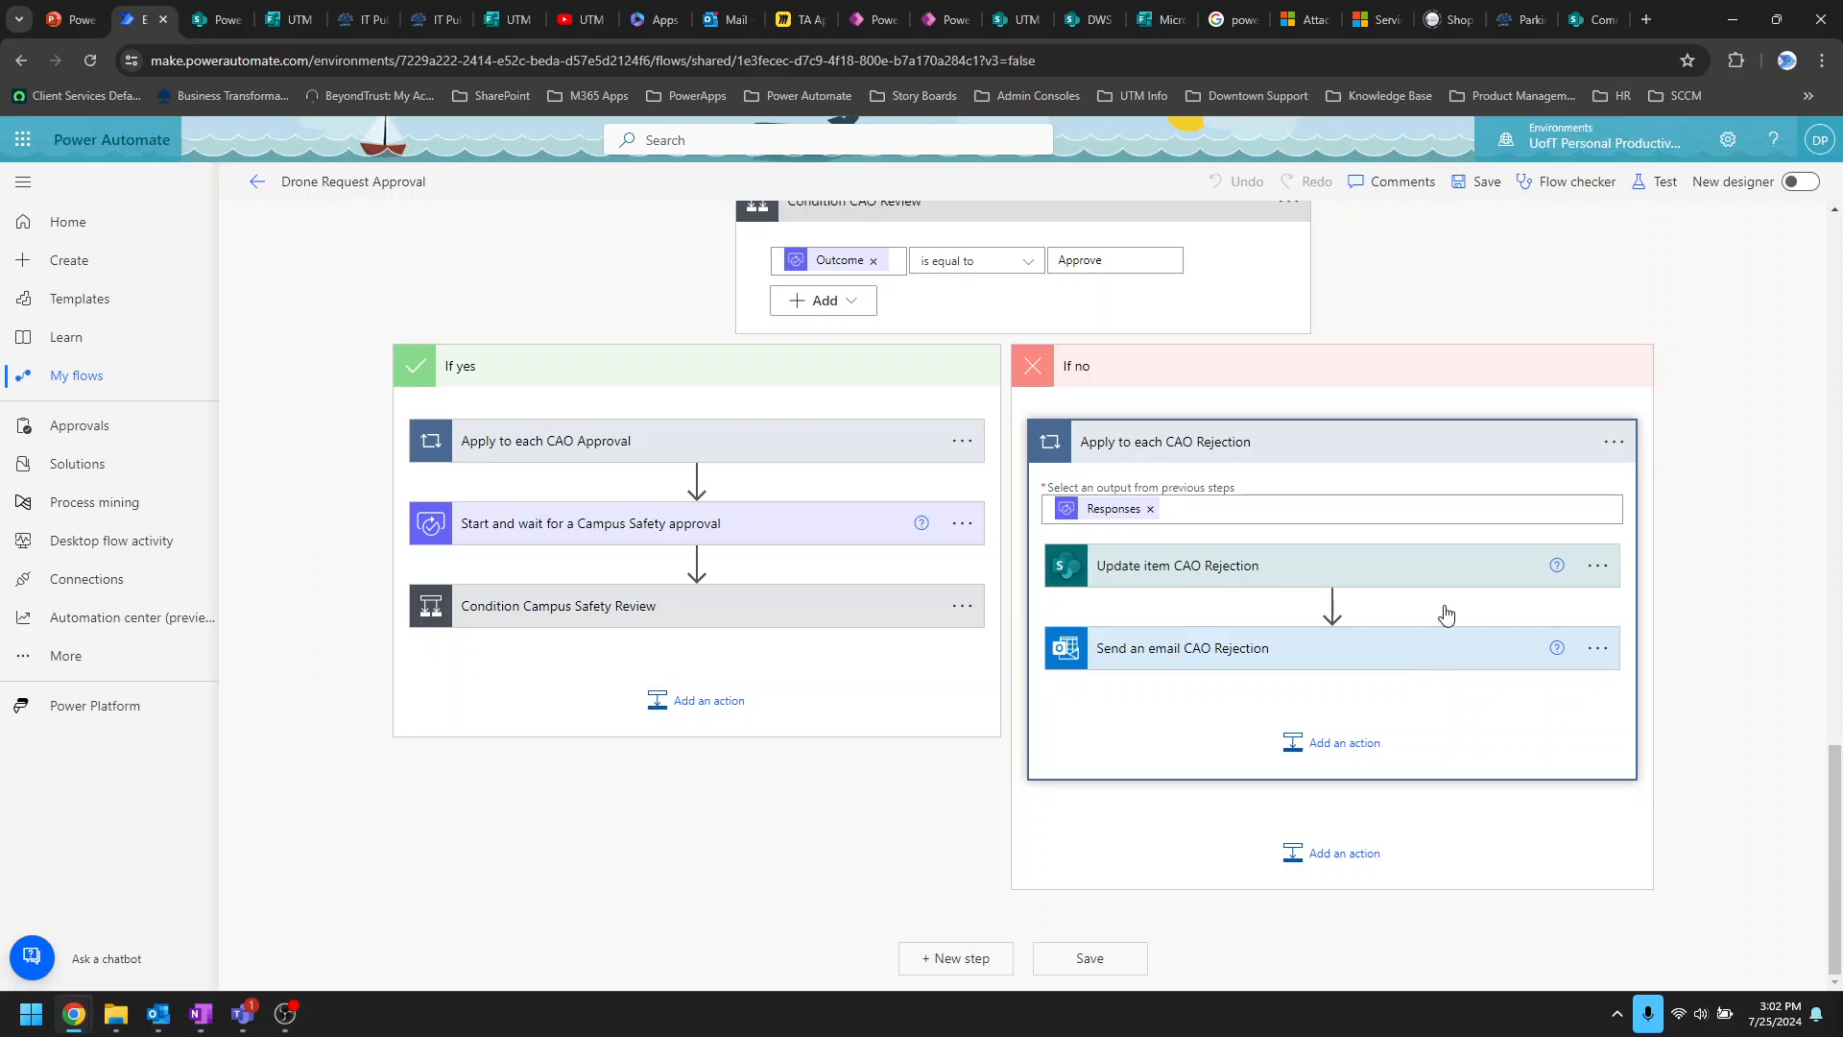
pyautogui.click(1431, 573)
pyautogui.scroll(-3, 1419, 575)
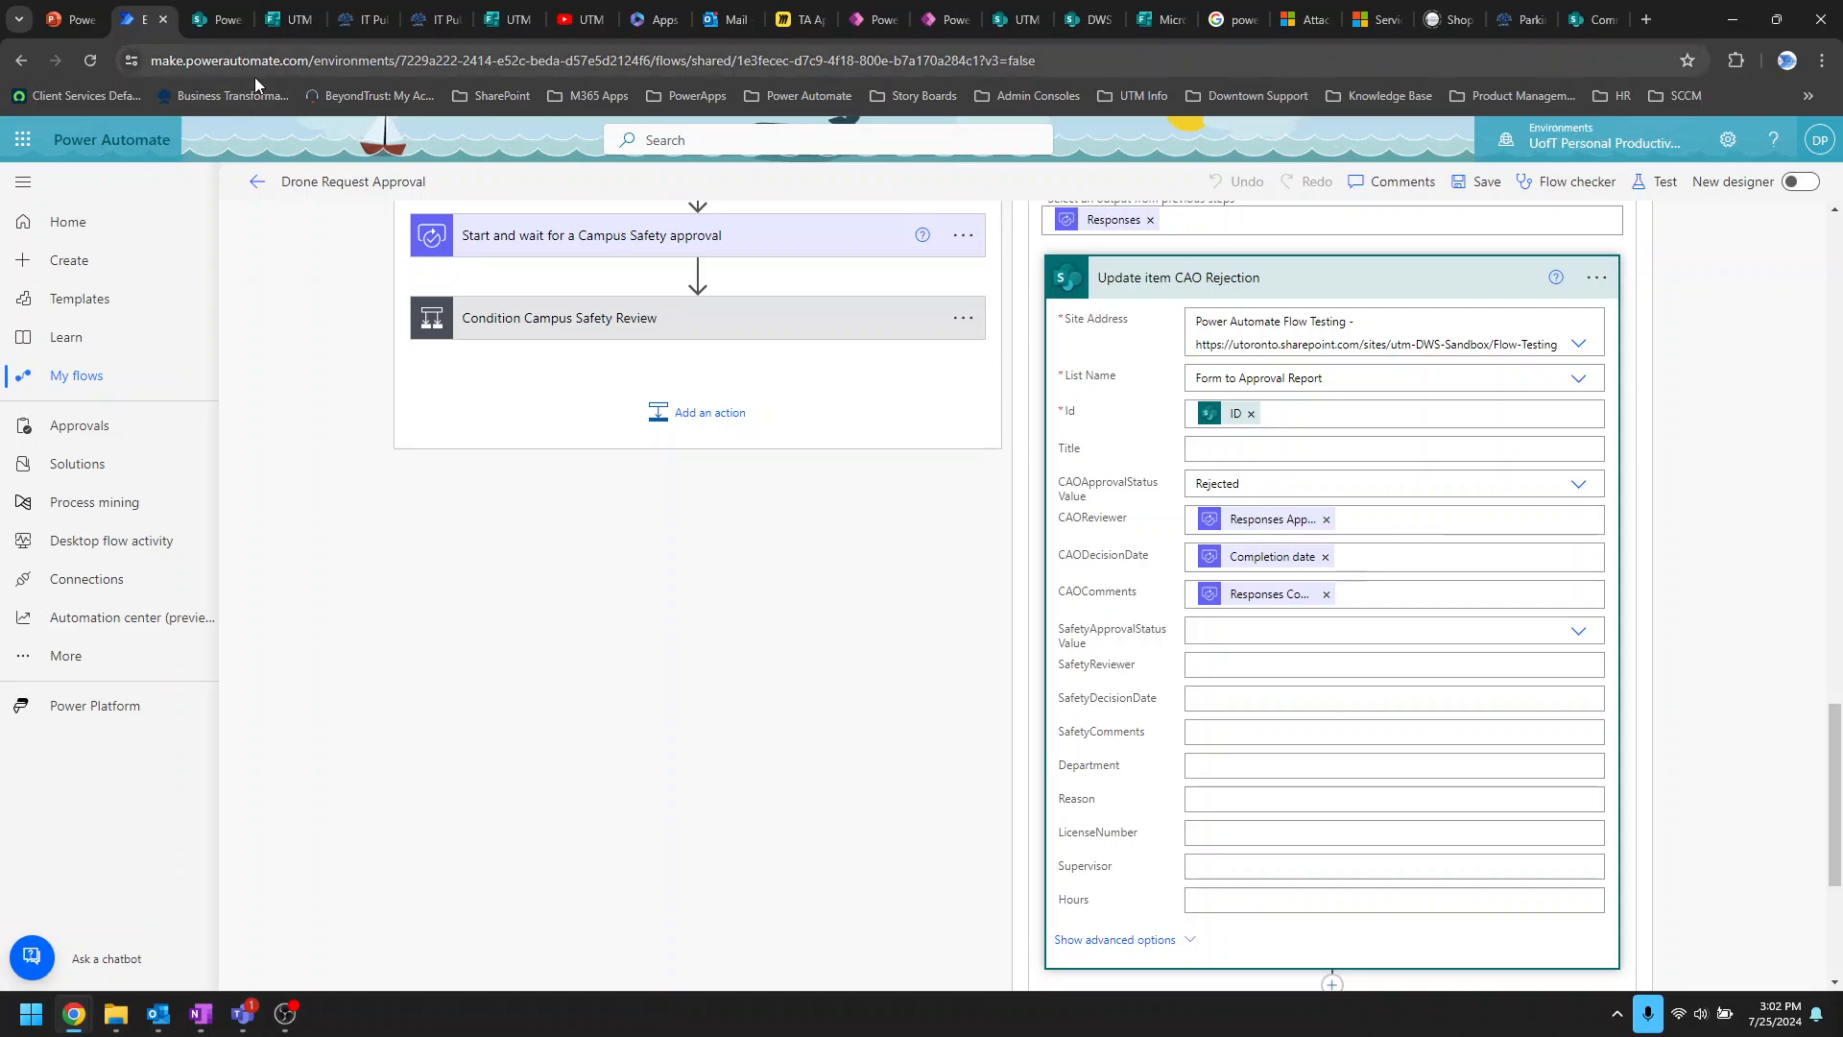
# Step: Reload the Form to Approval Report list and scroll its columns to find the new IITS request, CAO Pending
pyautogui.click(204, 21)
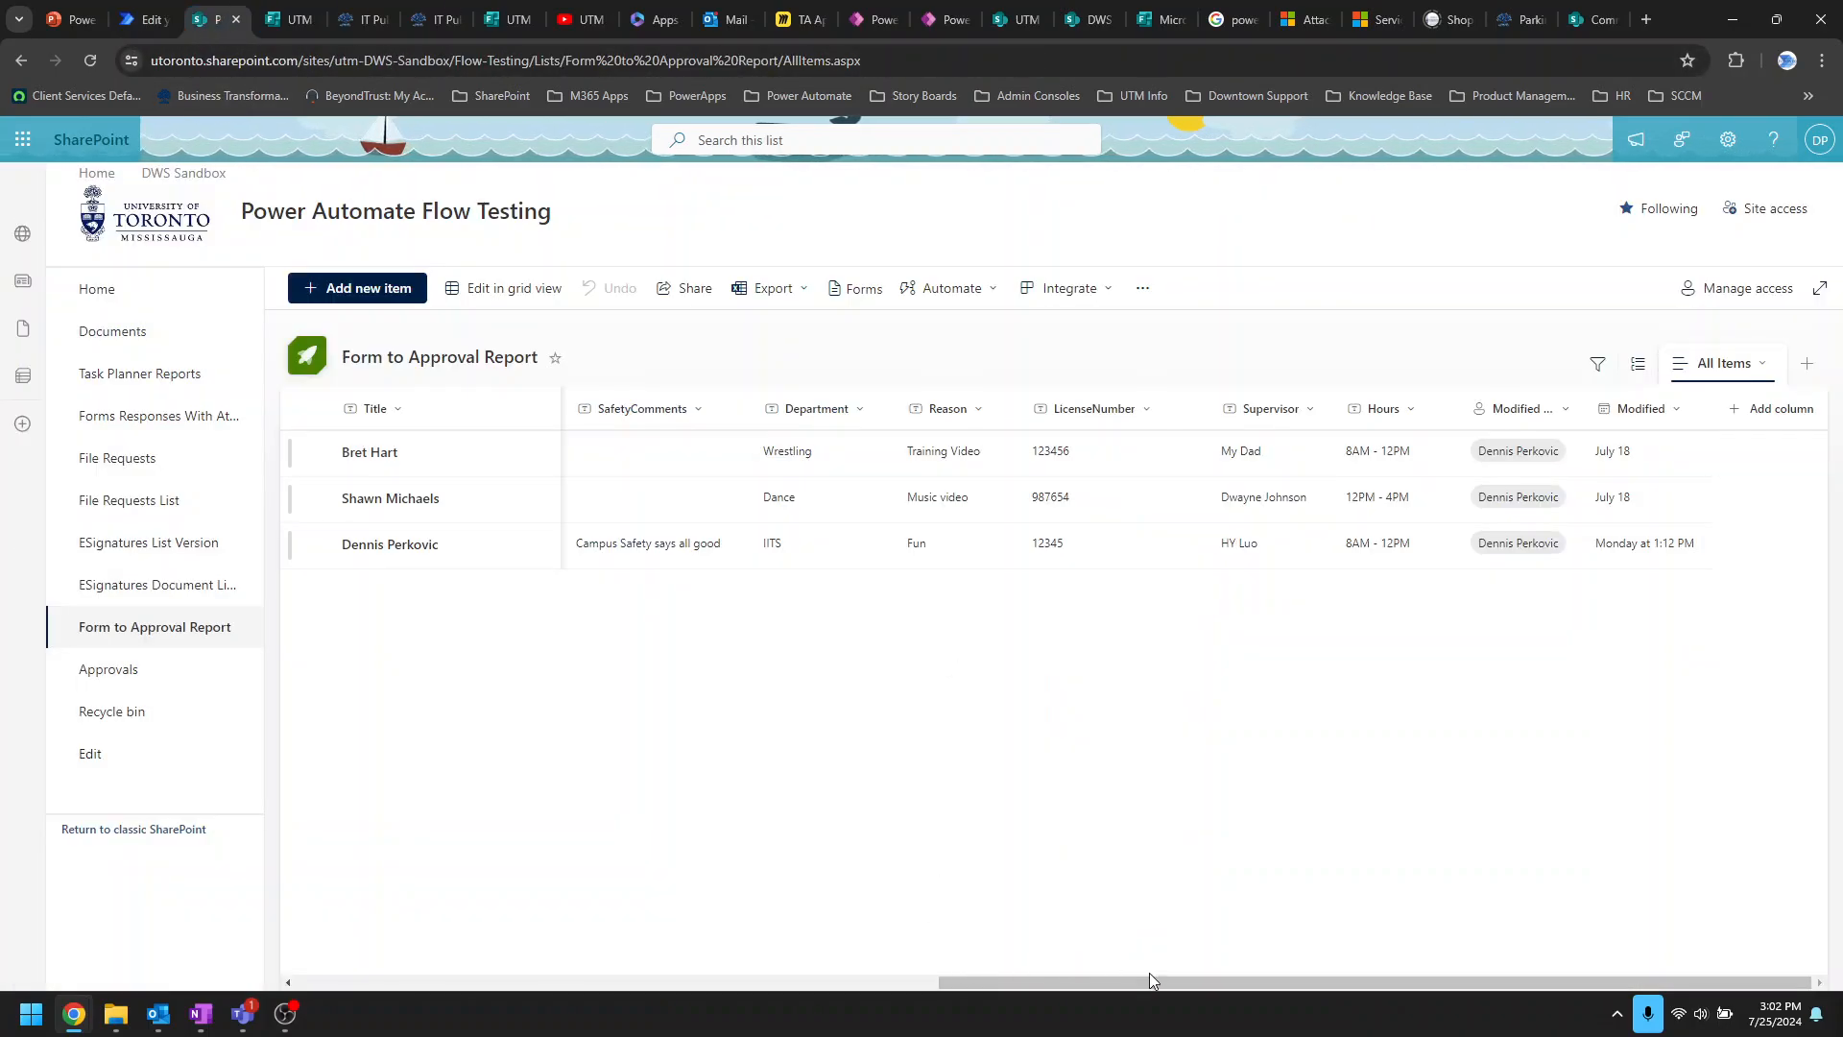
pyautogui.moveTo(1148, 971); pyautogui.dragTo(424, 945)
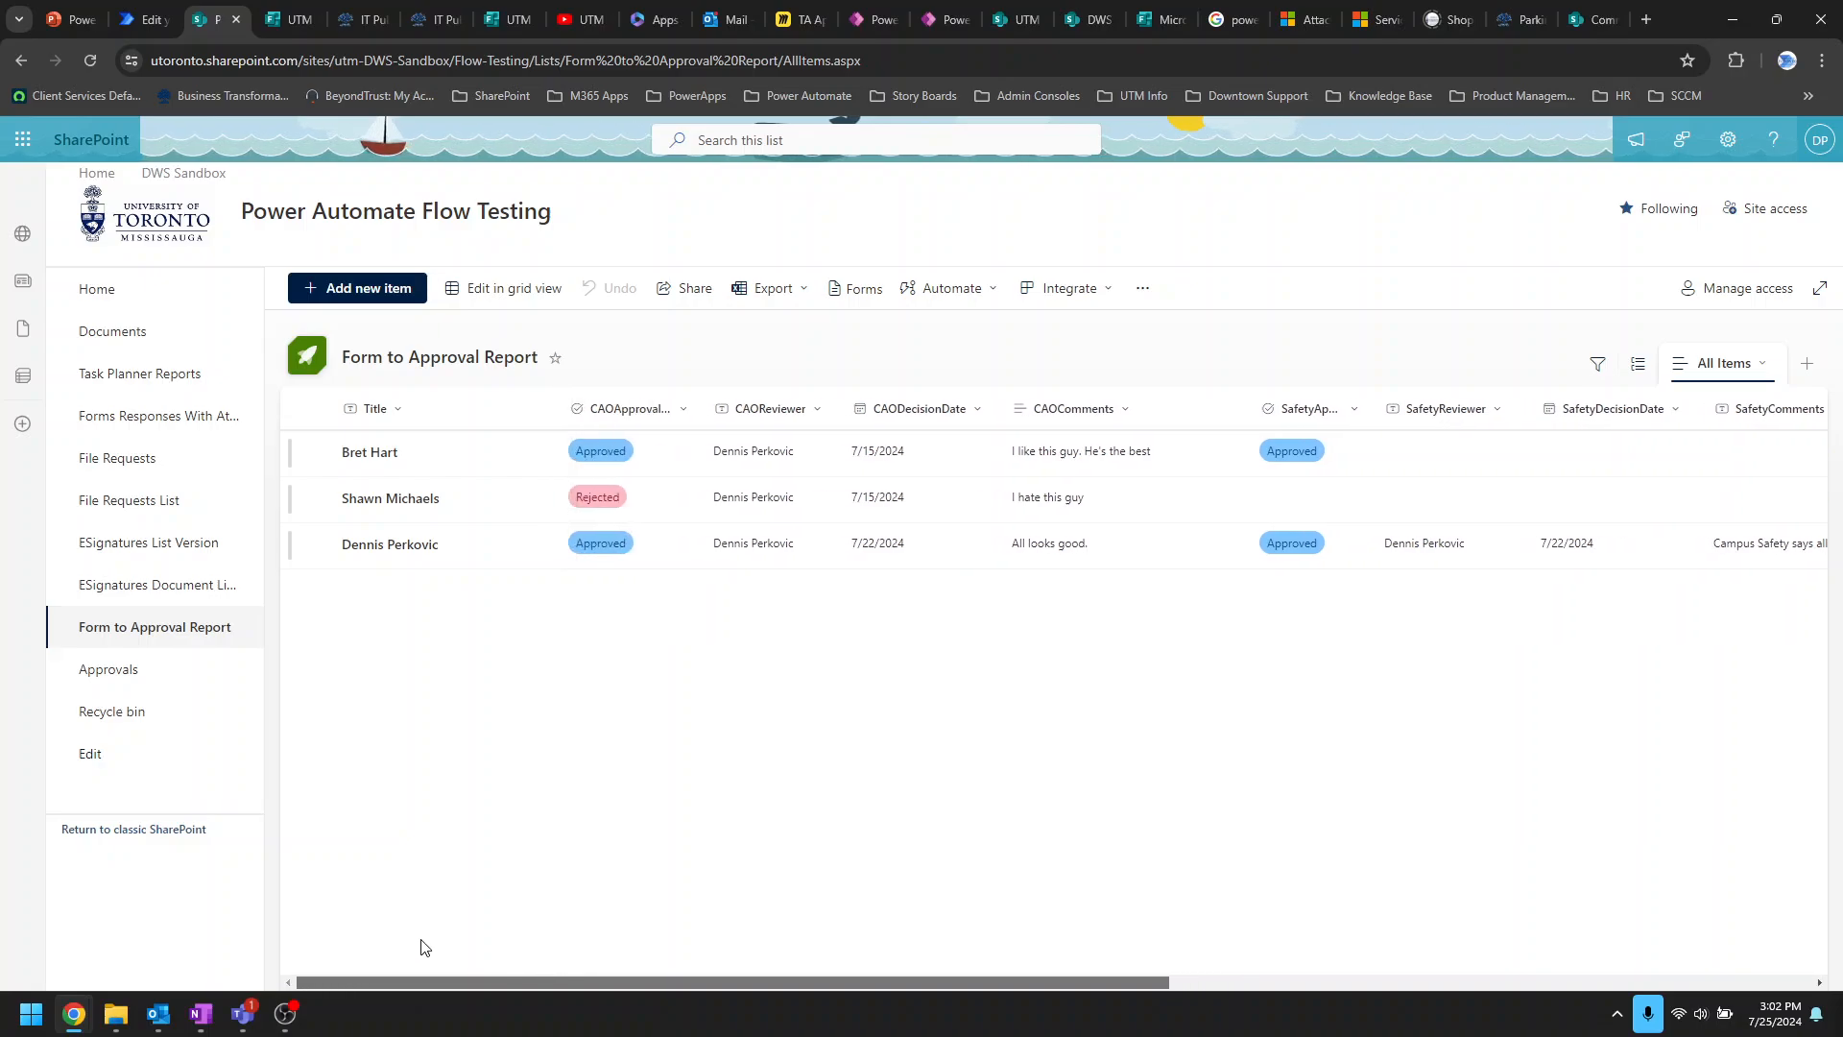
pyautogui.click(91, 60)
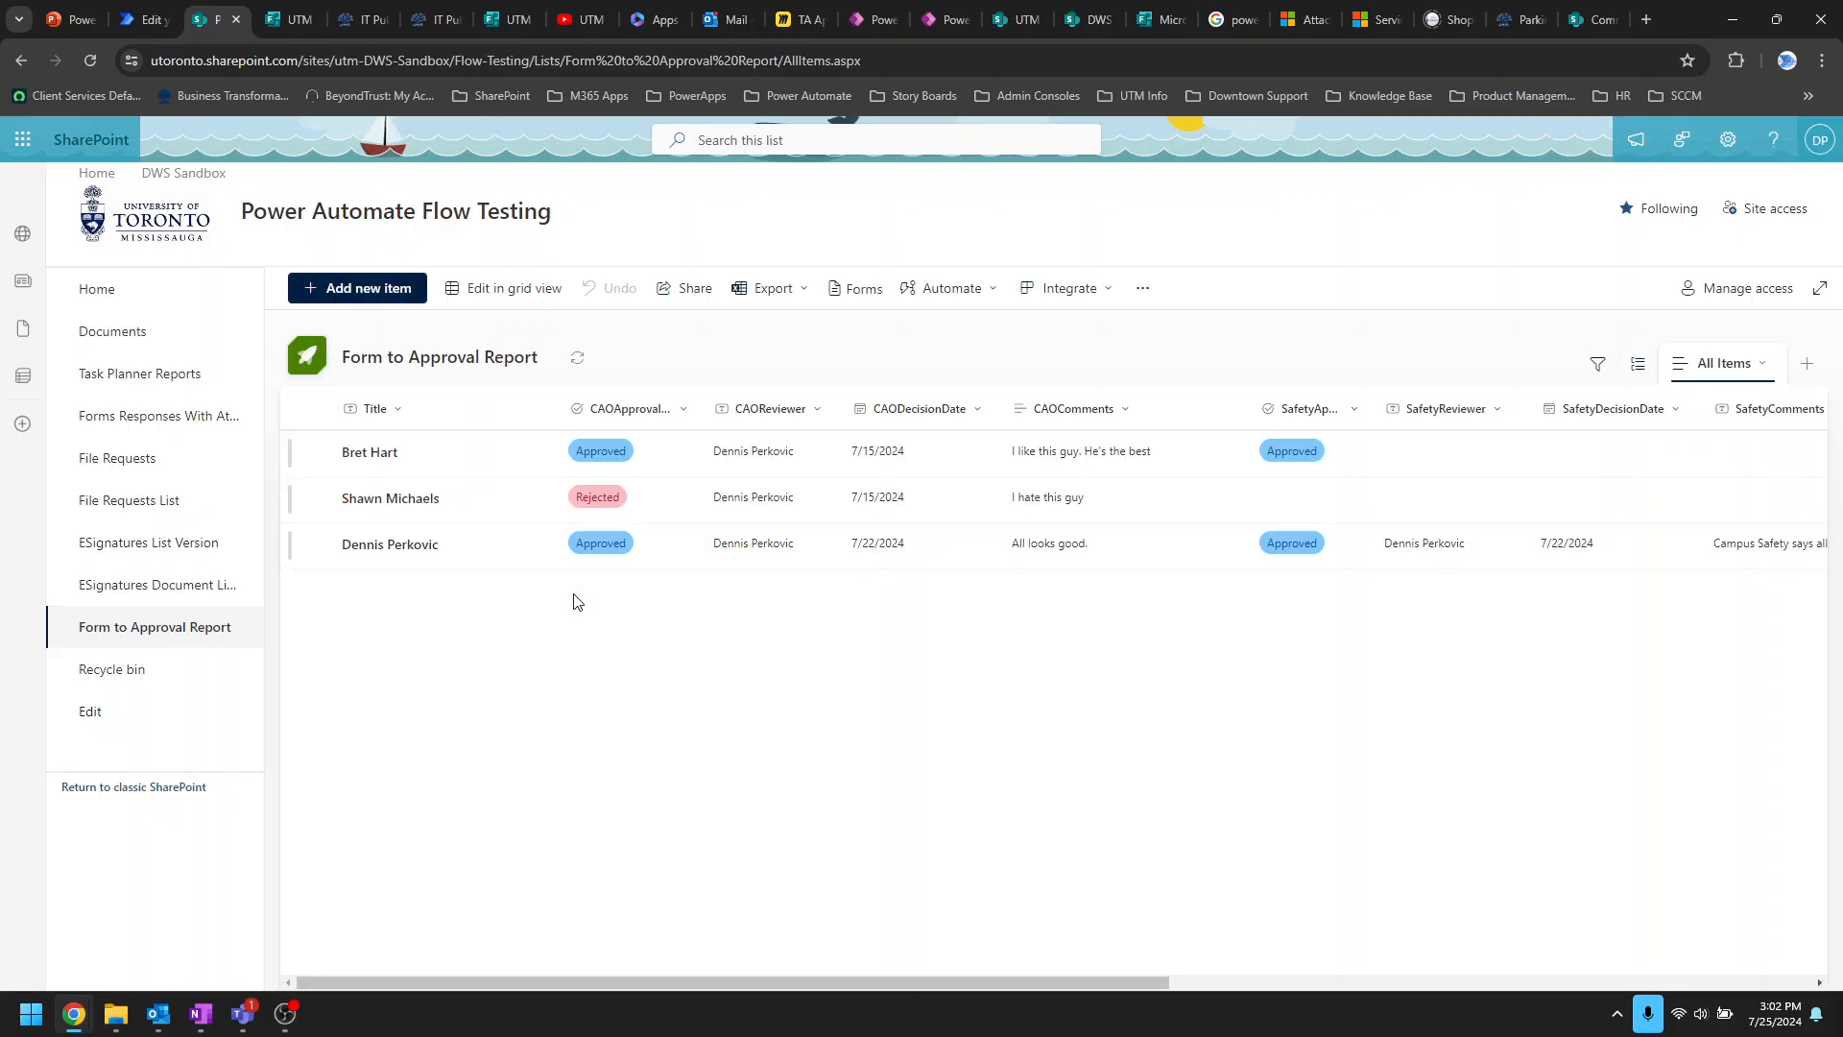
pyautogui.click(90, 60)
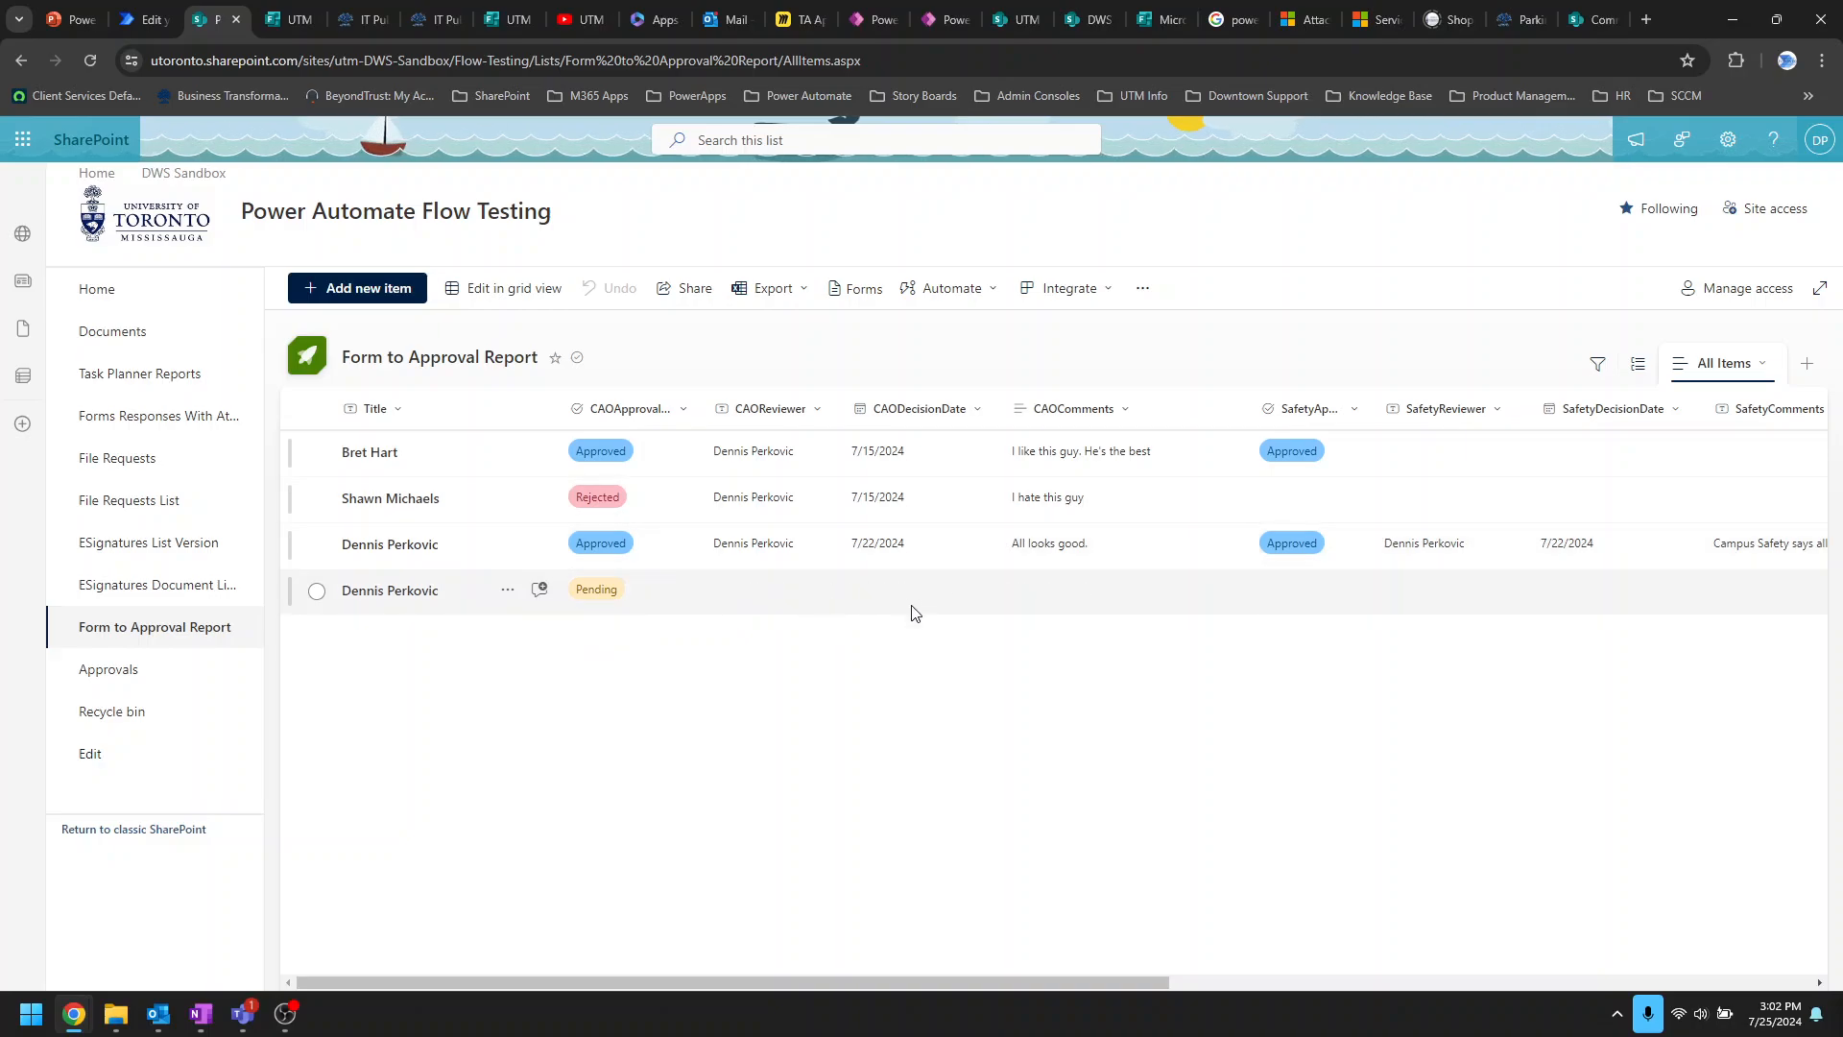
pyautogui.moveTo(861, 982); pyautogui.dragTo(1088, 995)
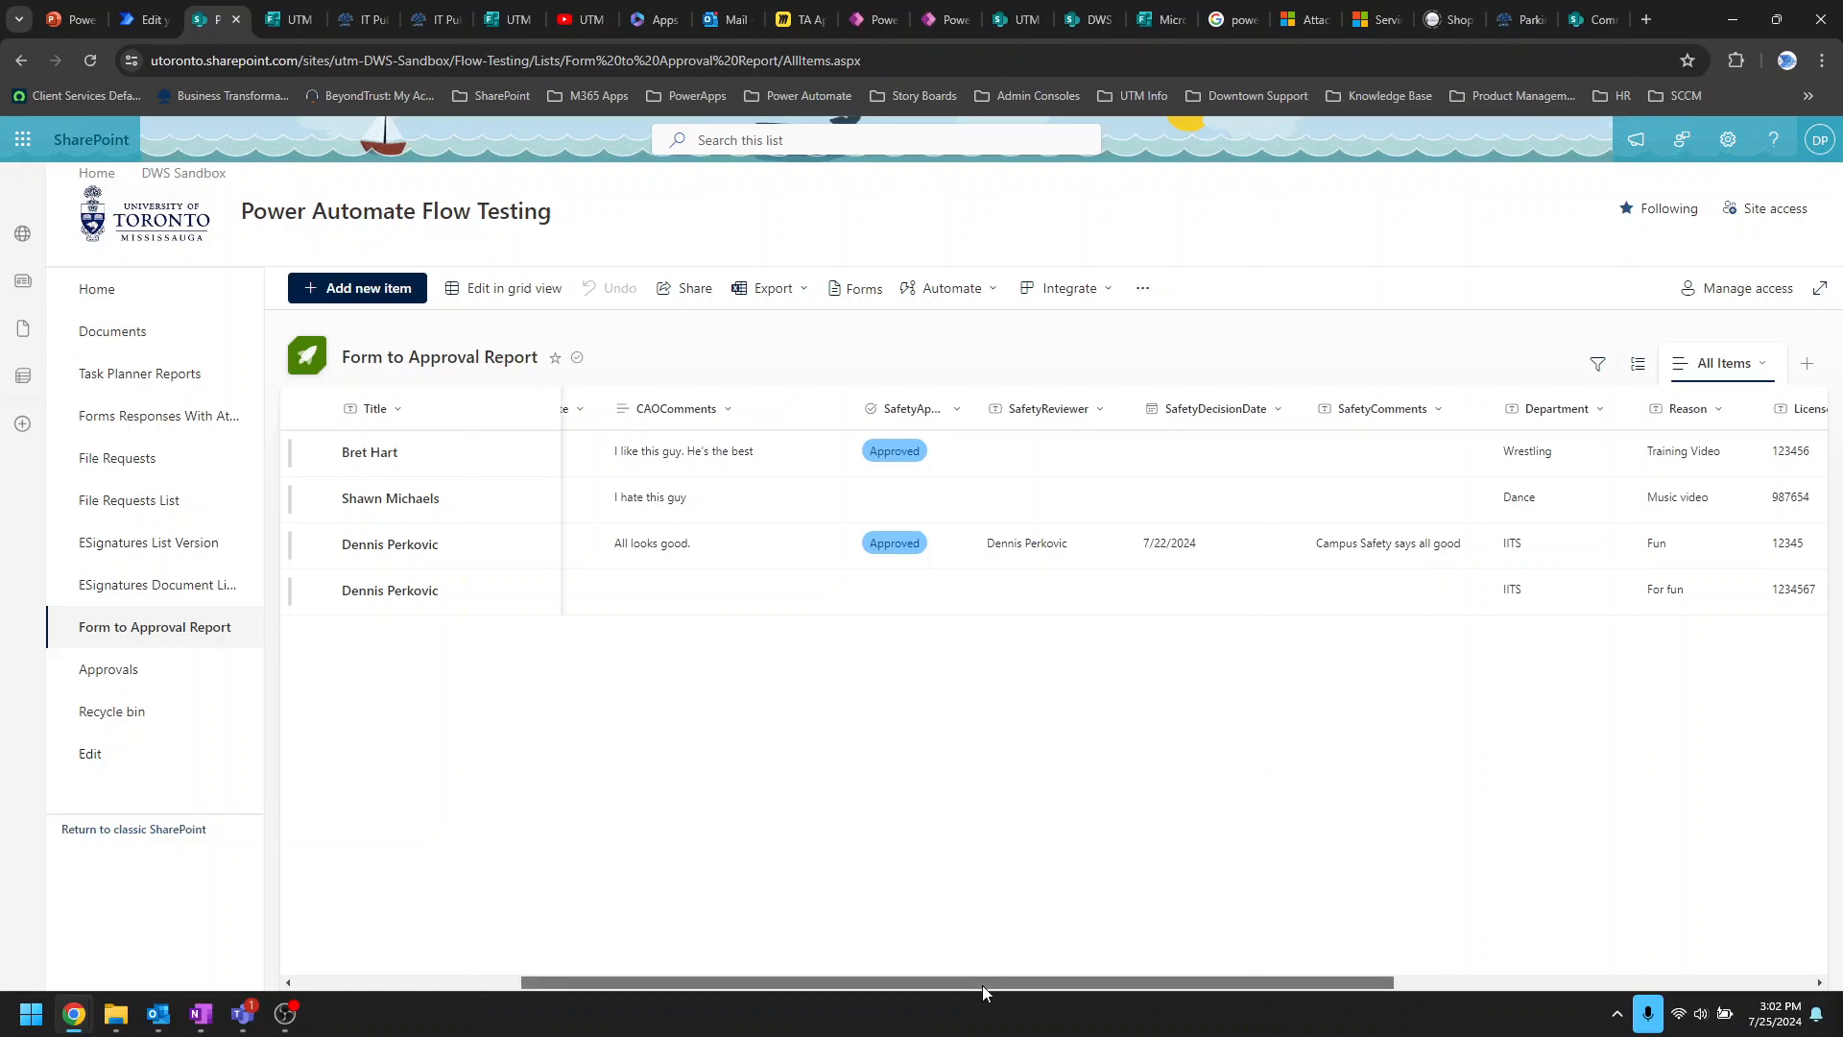
pyautogui.moveTo(982, 985); pyautogui.dragTo(1357, 985)
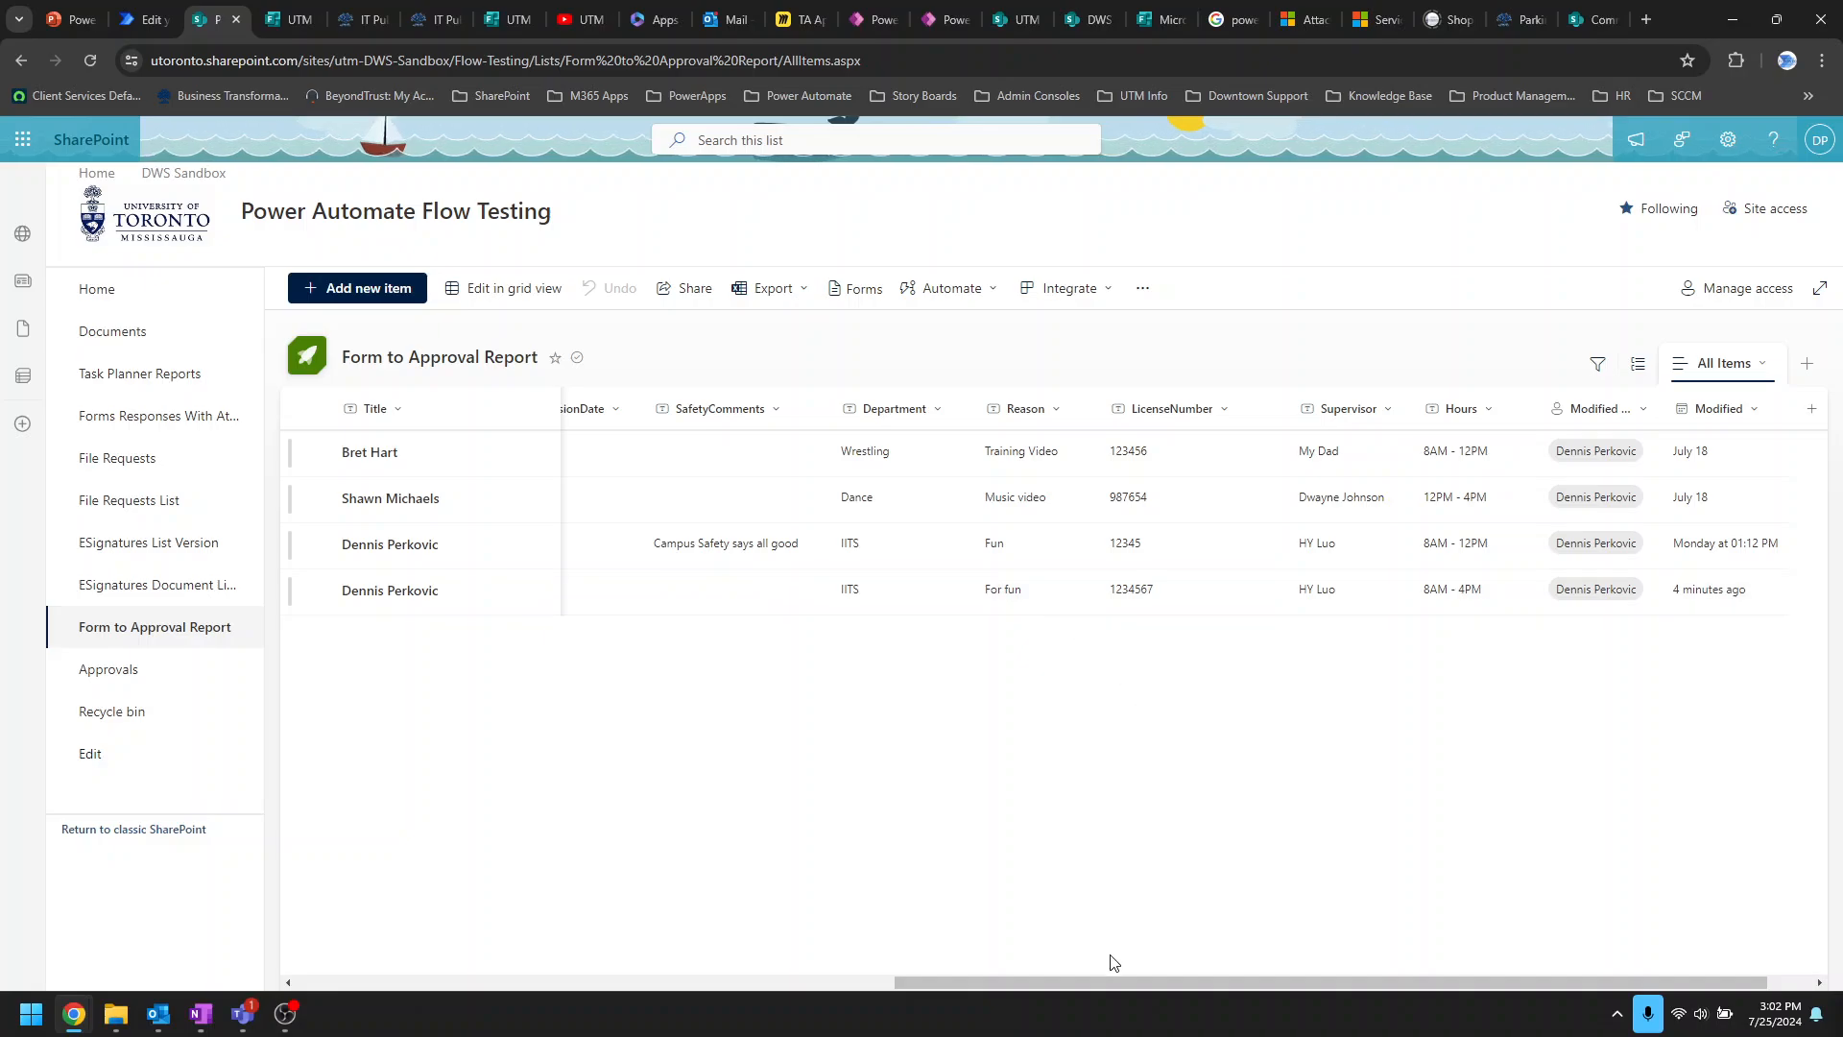
pyautogui.moveTo(1098, 981); pyautogui.dragTo(434, 983)
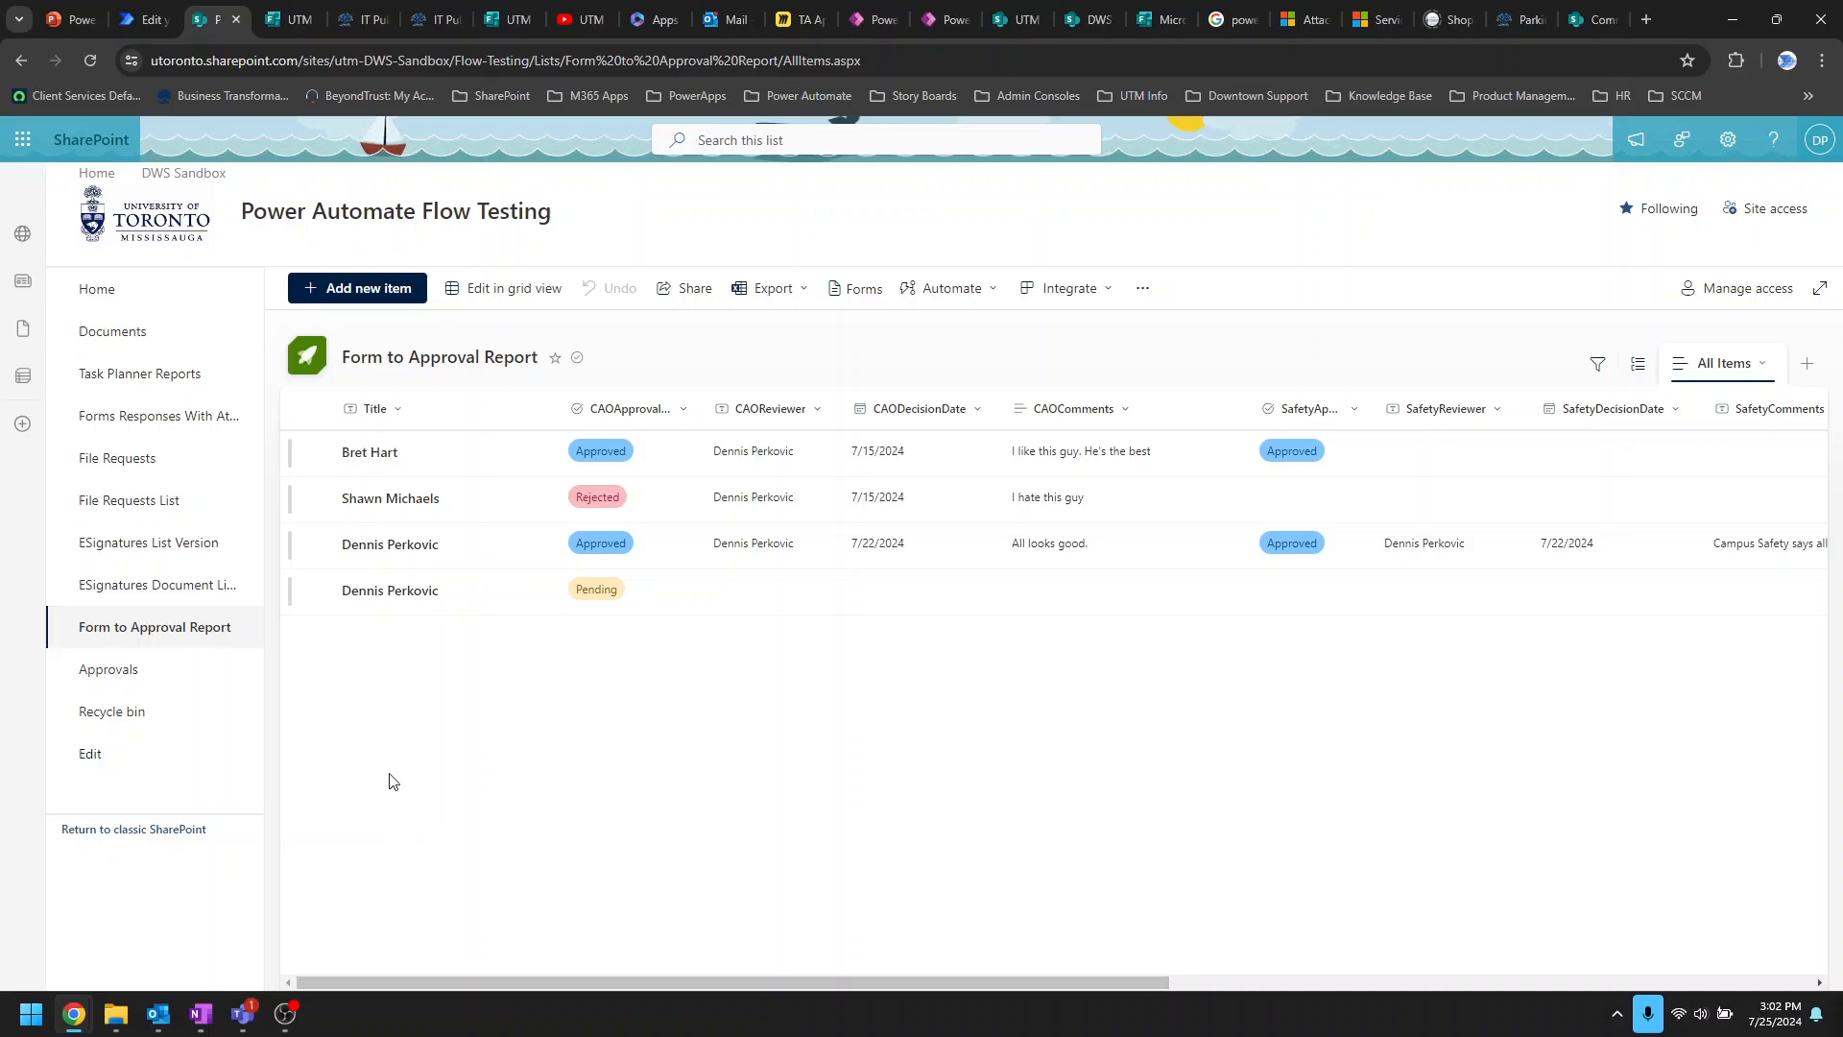
pyautogui.moveTo(233, 1021)
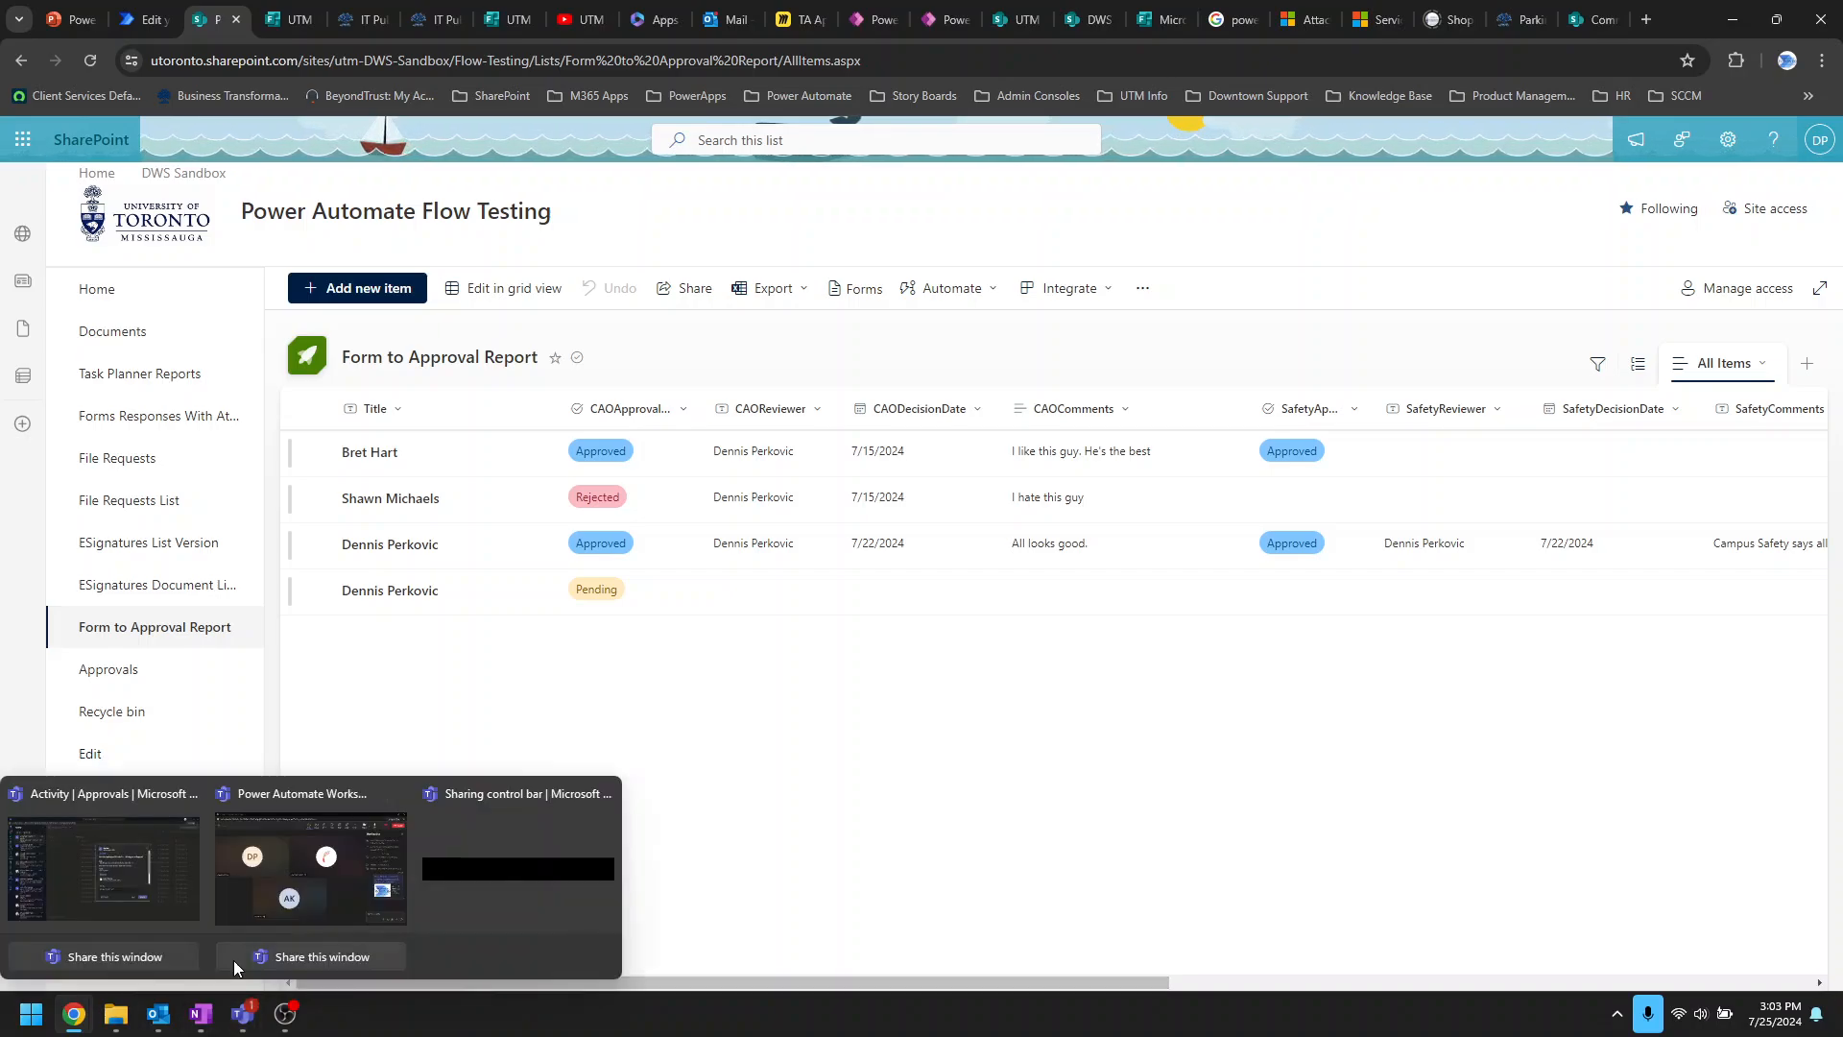
pyautogui.click(148, 894)
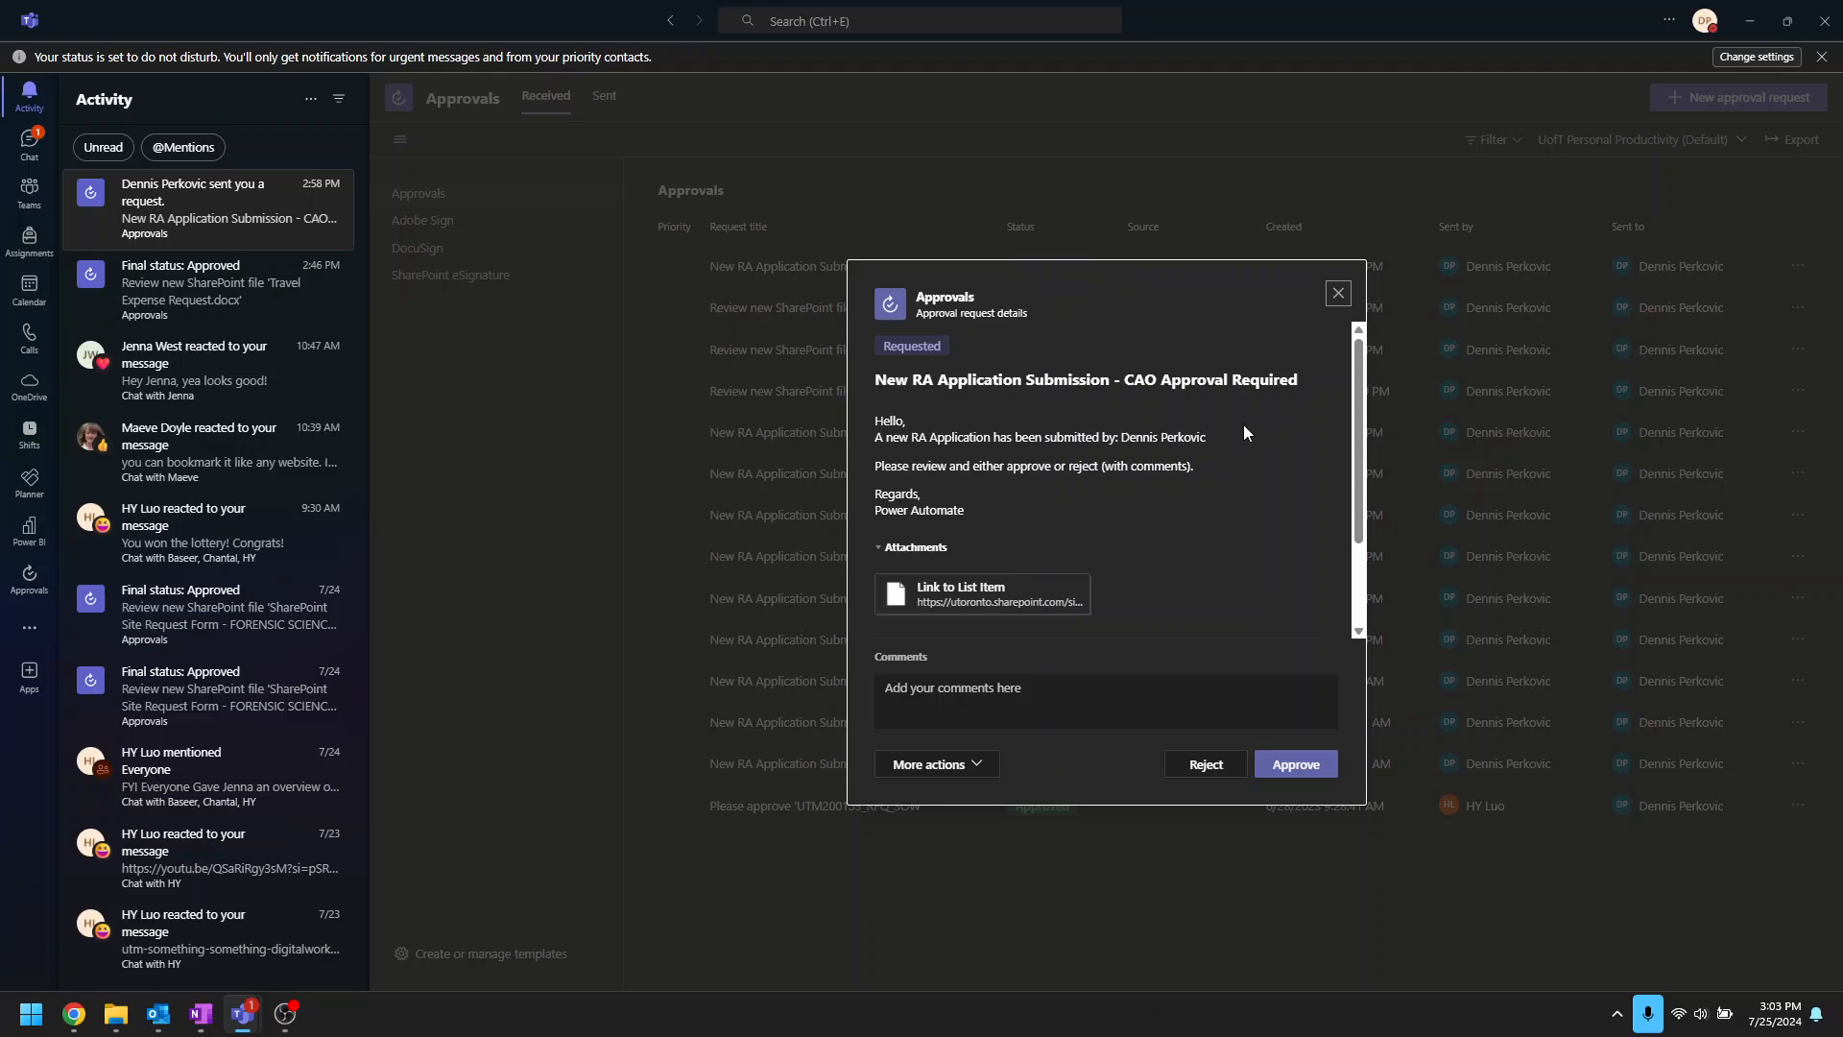
pyautogui.click(996, 597)
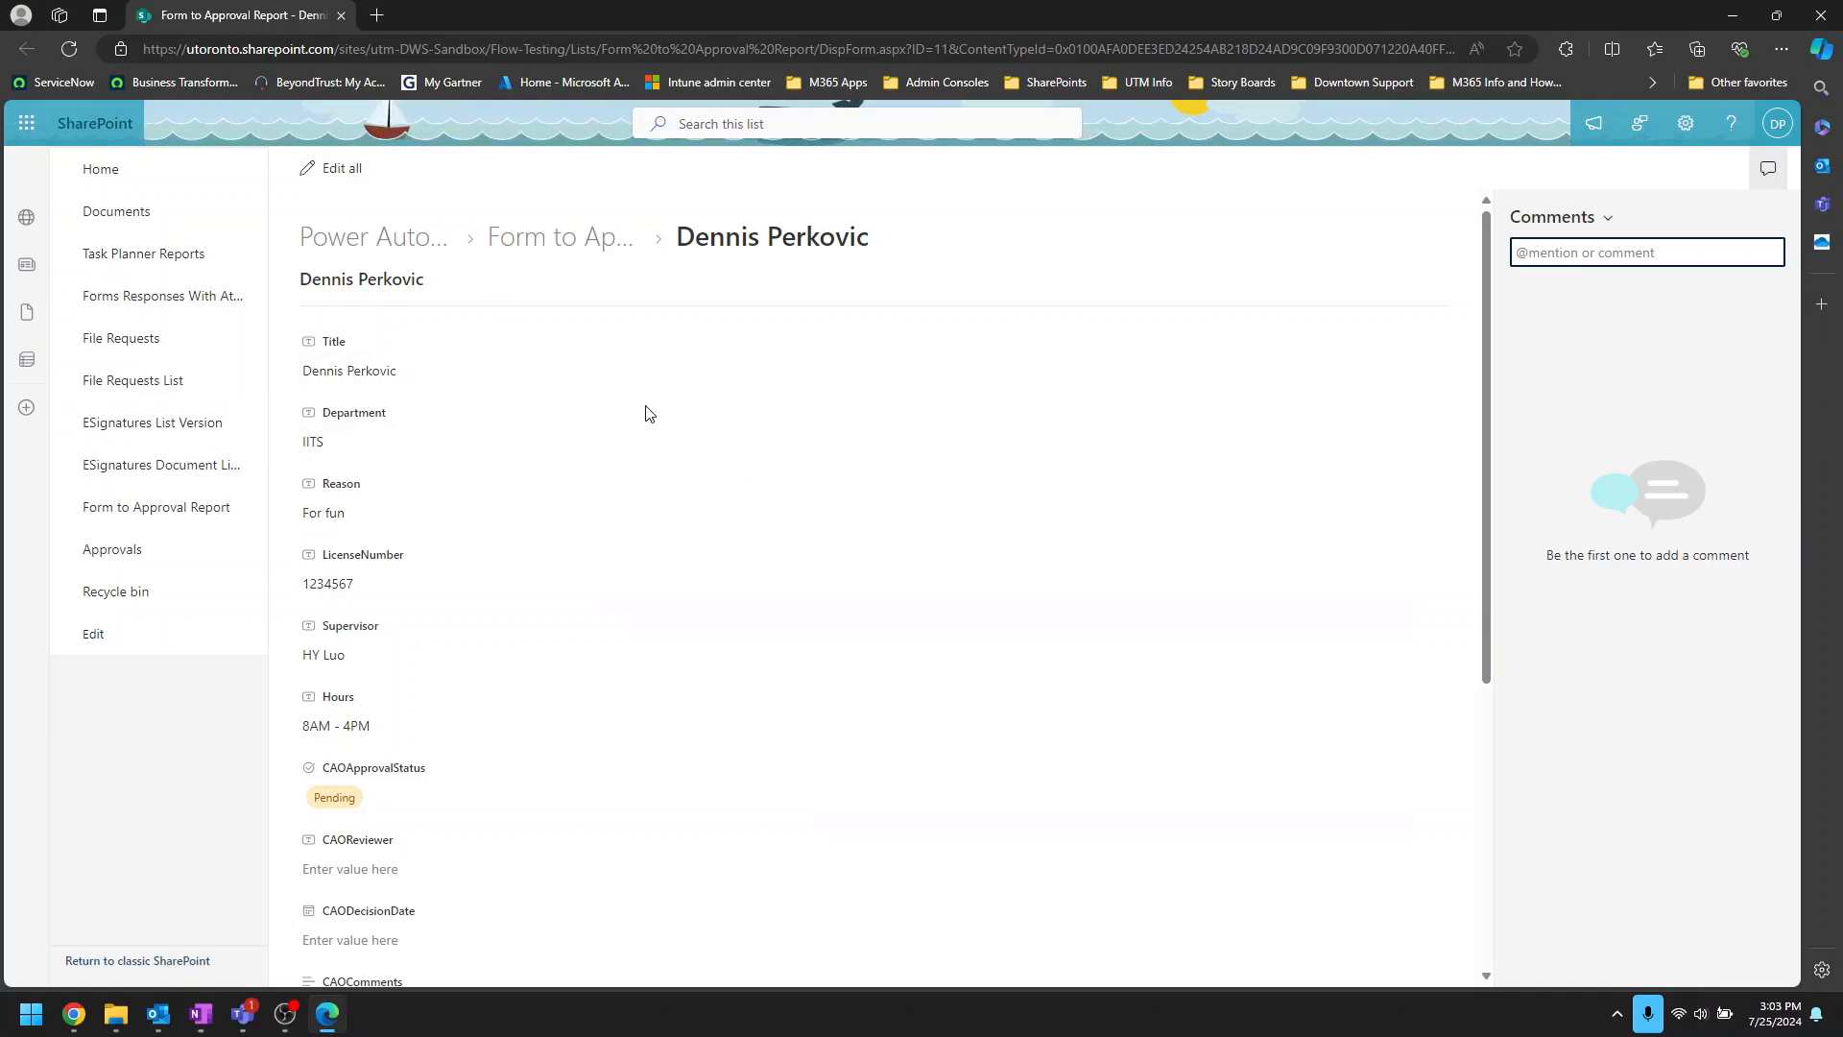
pyautogui.click(1732, 15)
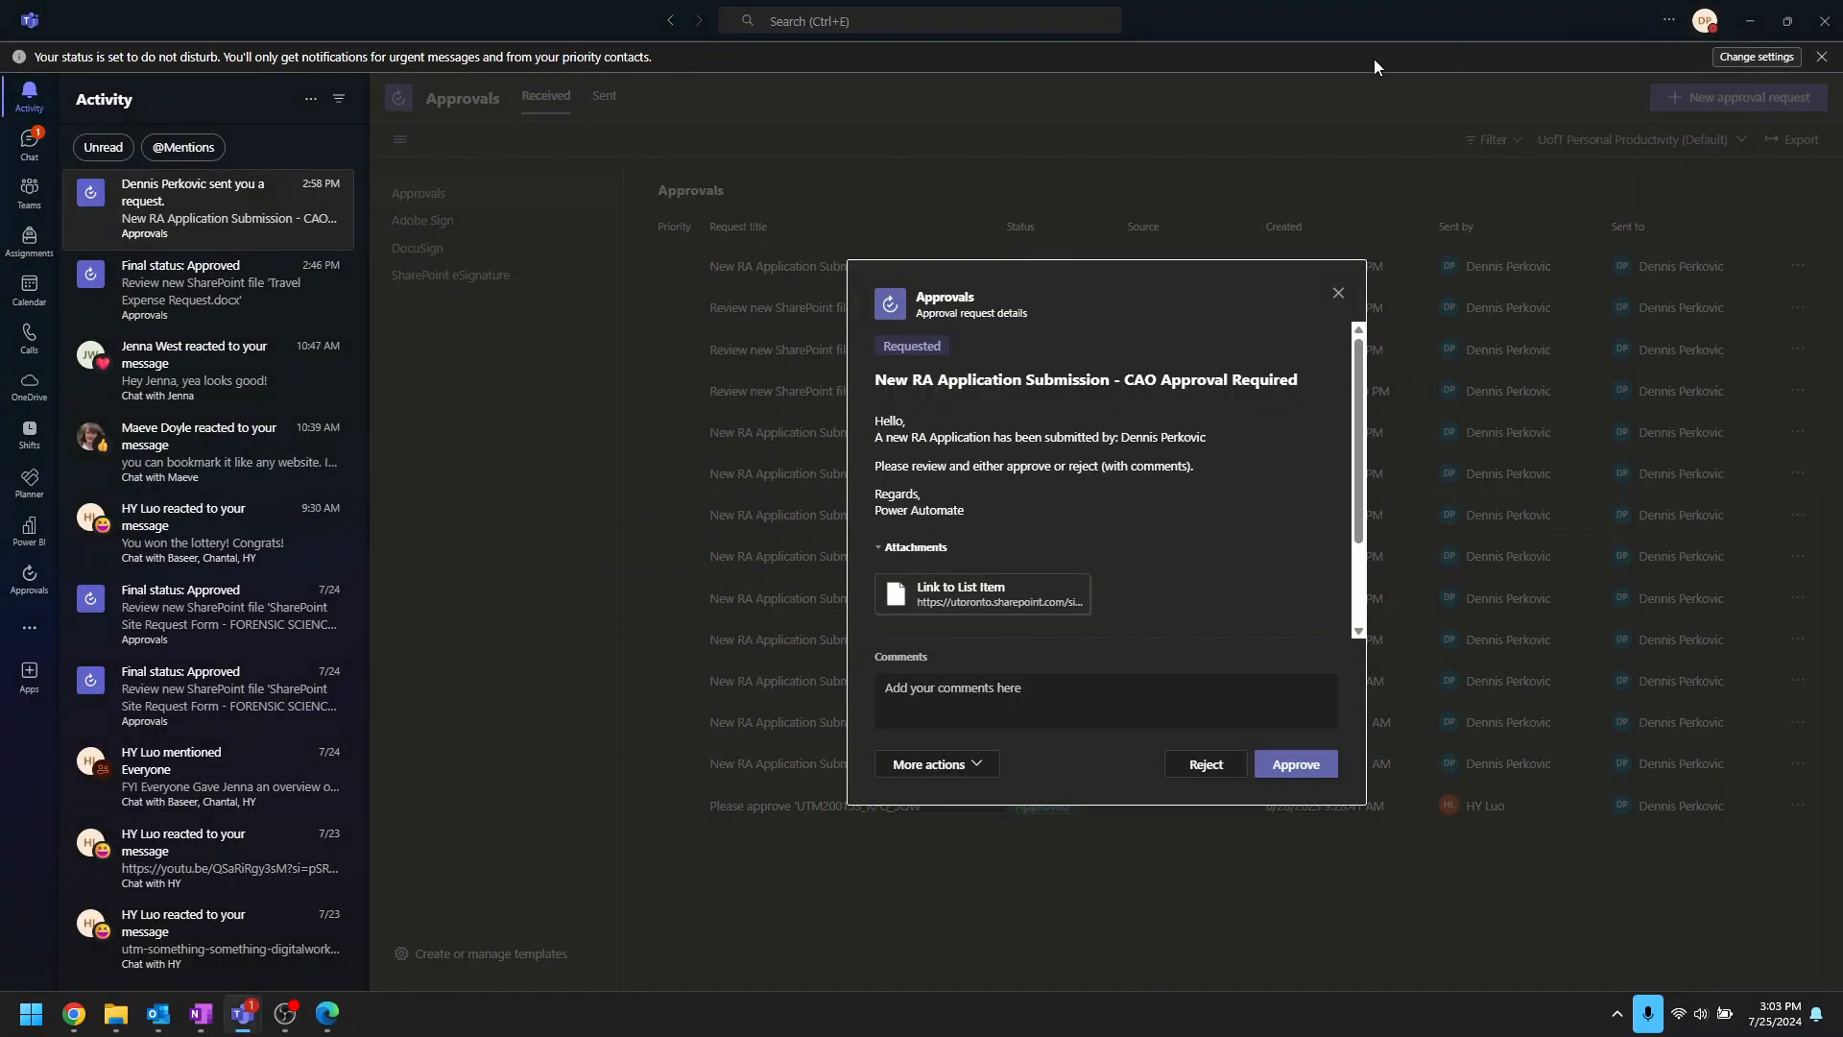
pyautogui.moveTo(74, 1012)
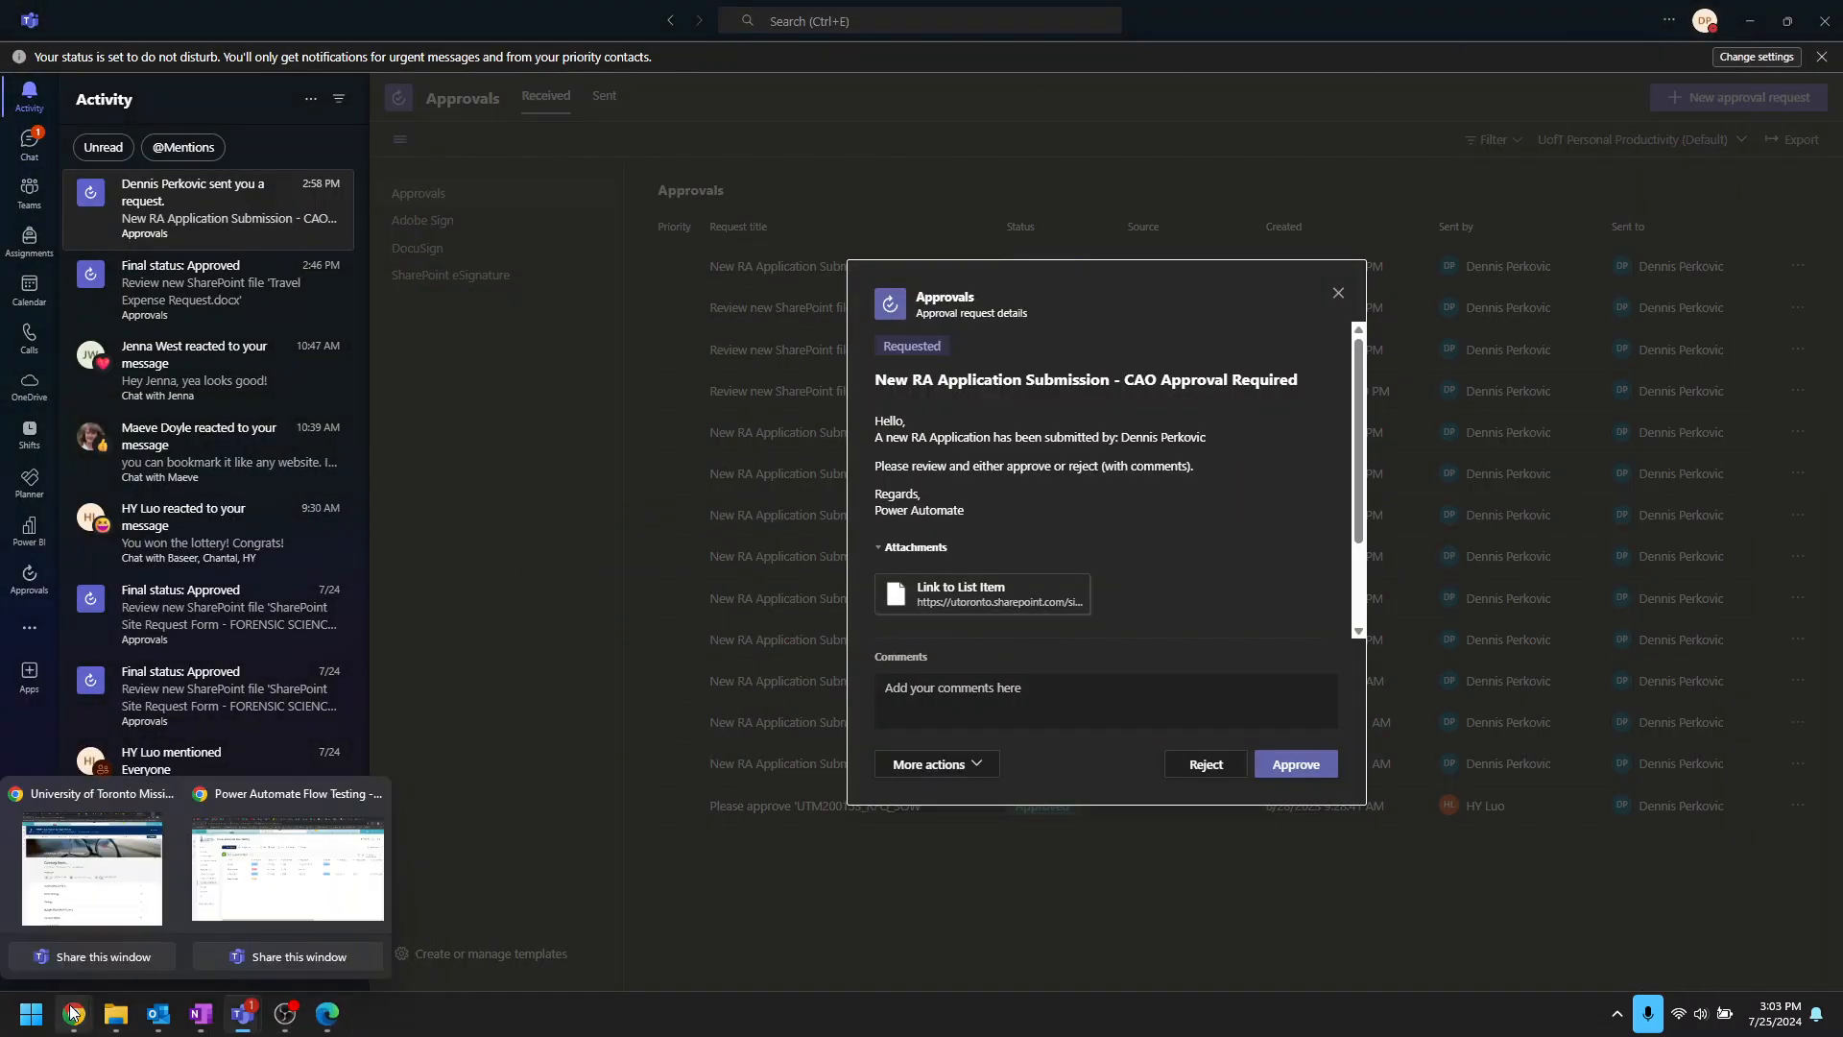
pyautogui.click(269, 912)
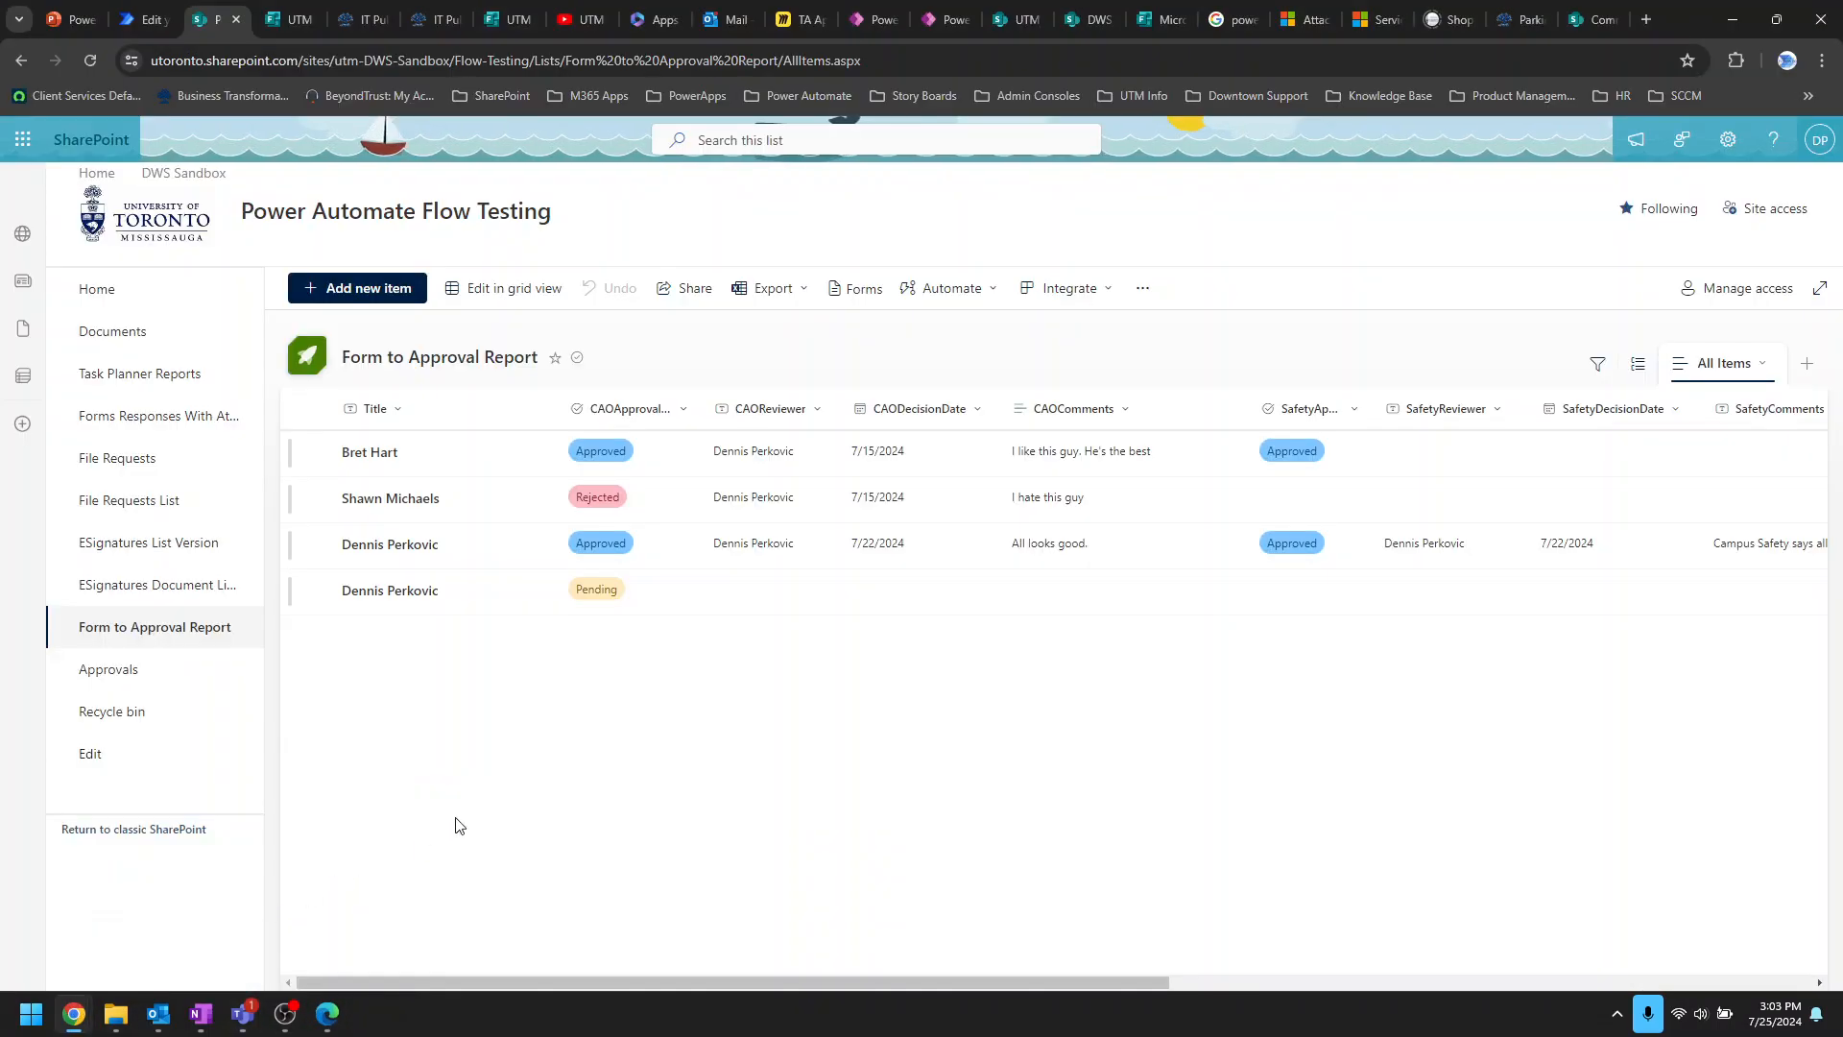
# Step: Open the new Pending request's details panel, look through its fields, and close it
pyautogui.click(441, 595)
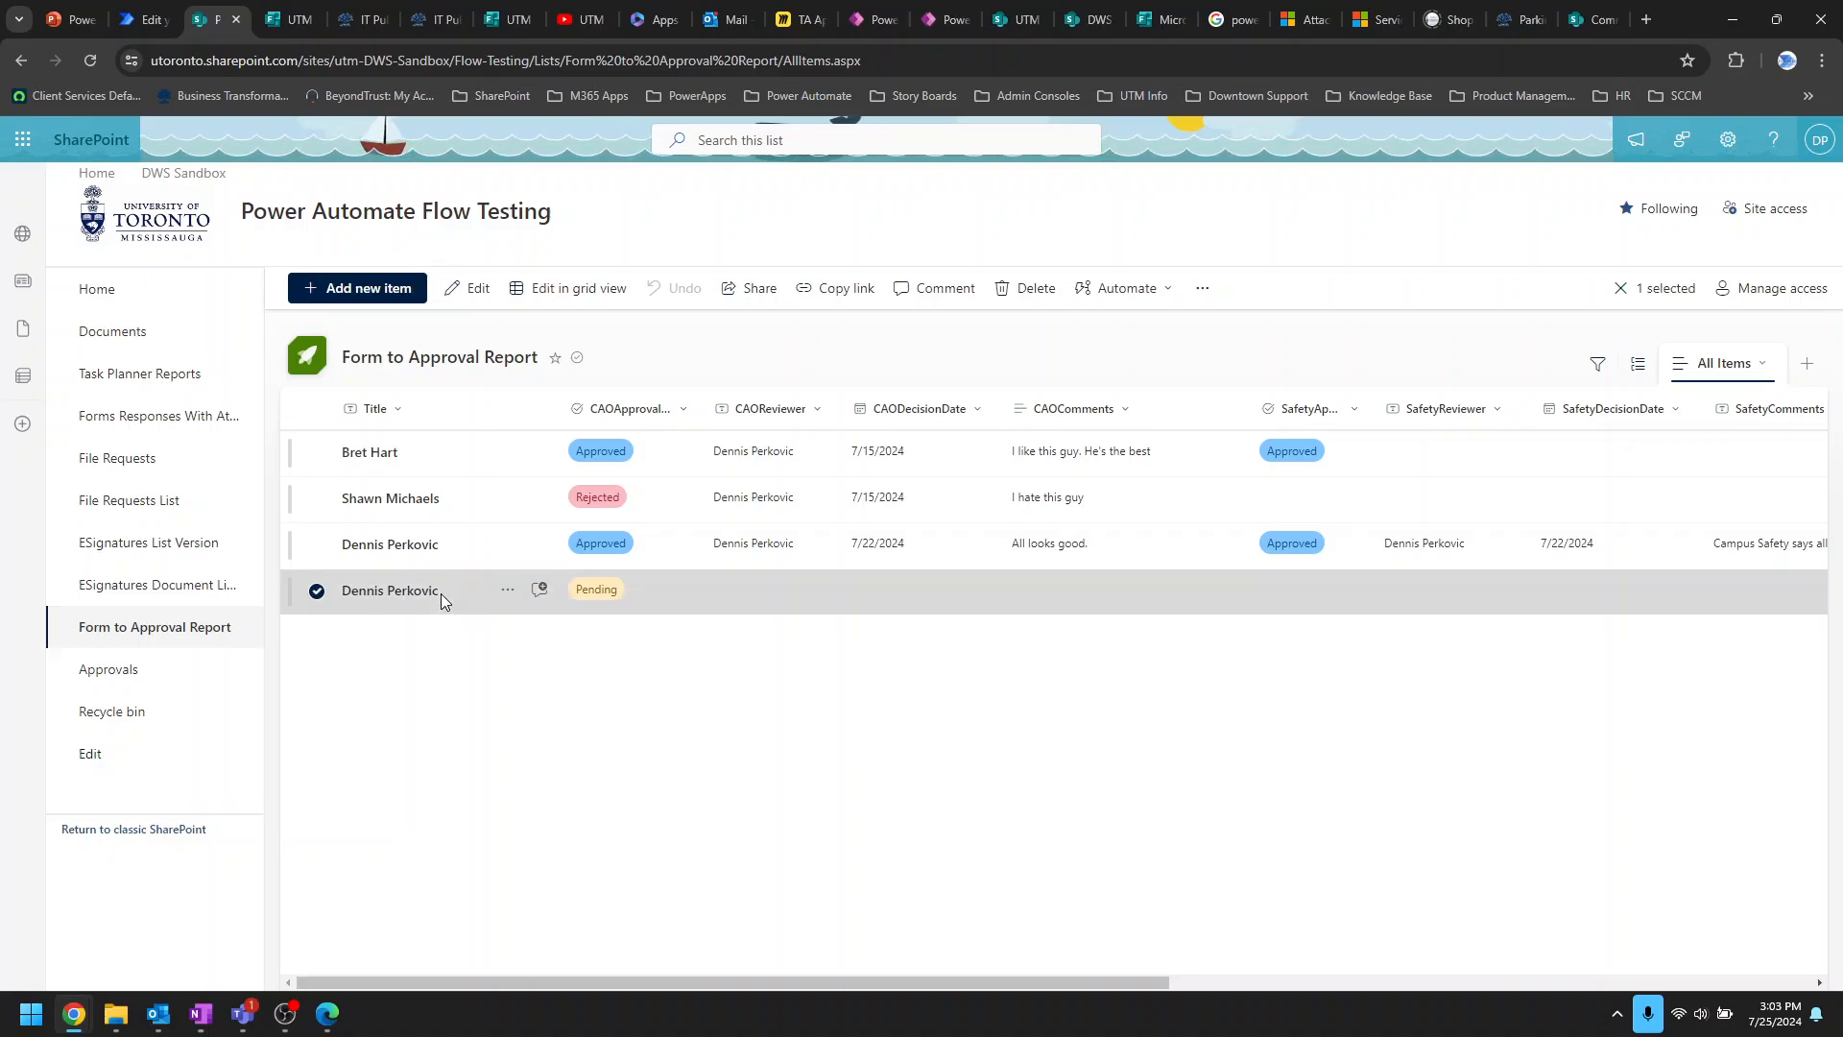
pyautogui.click(724, 592)
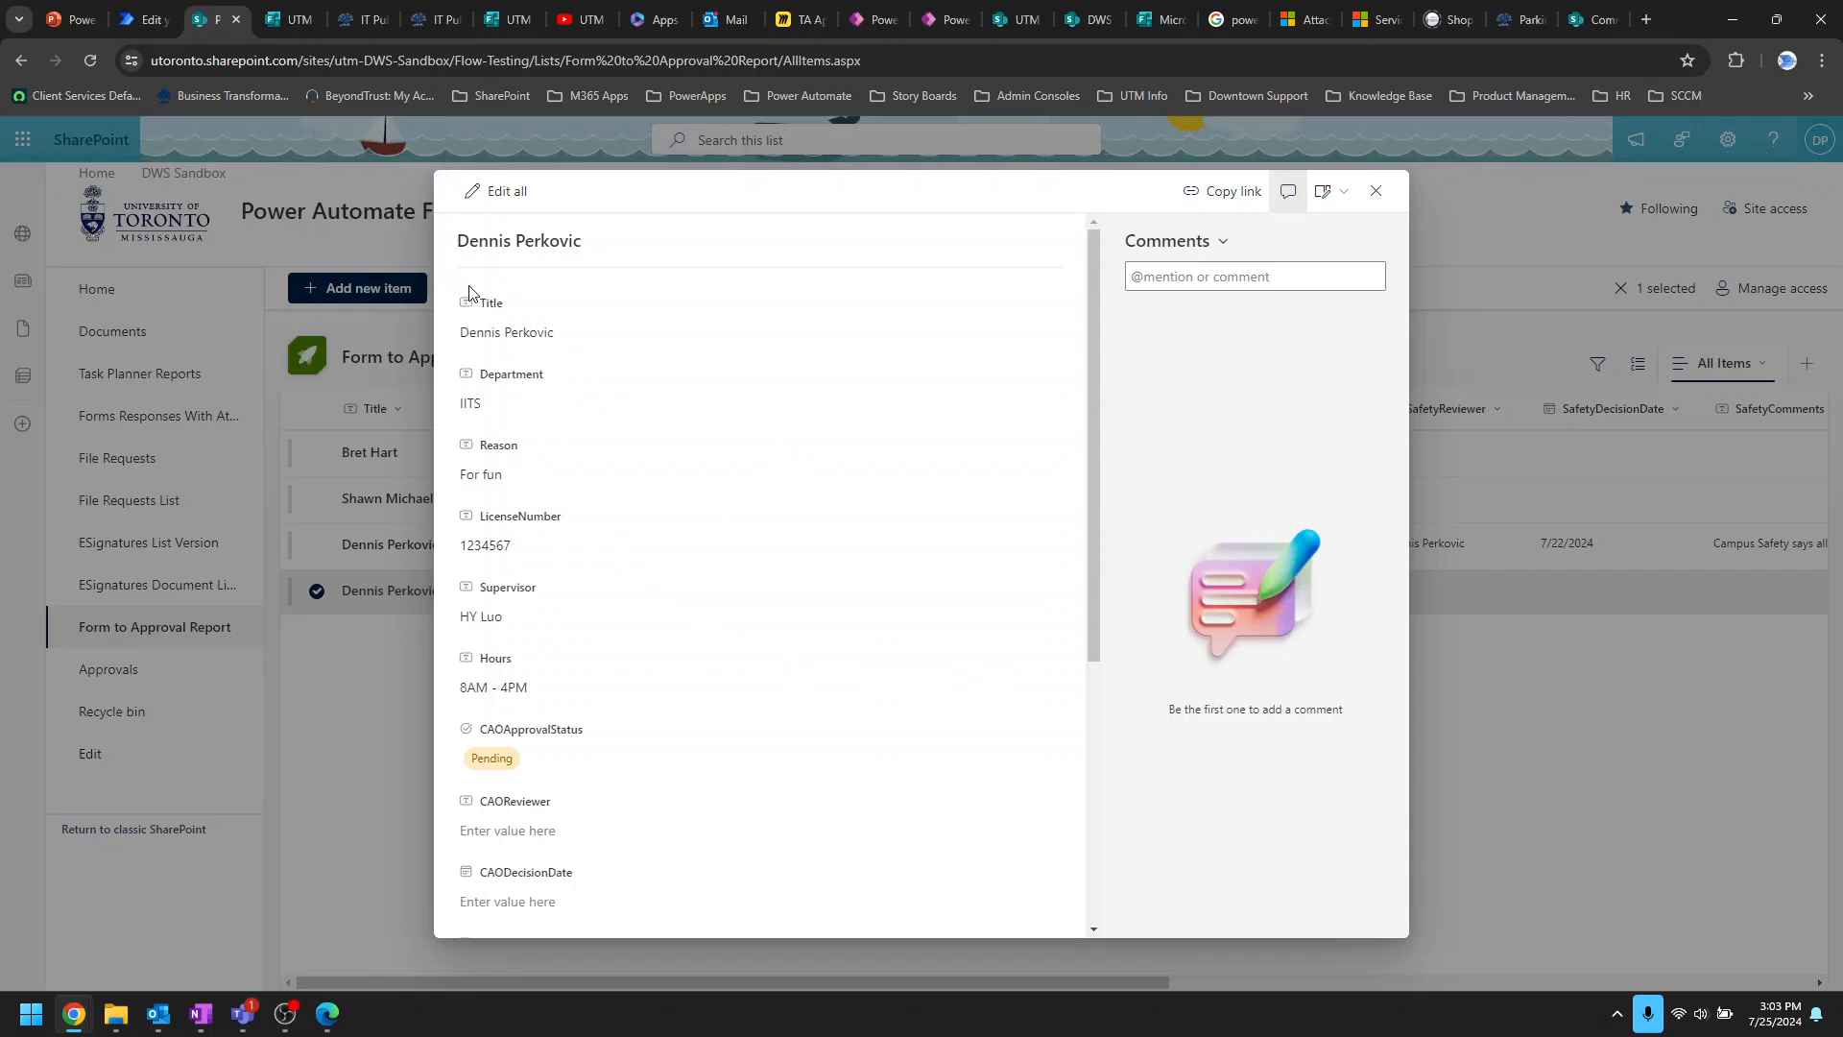
pyautogui.scroll(-5, 728, 621)
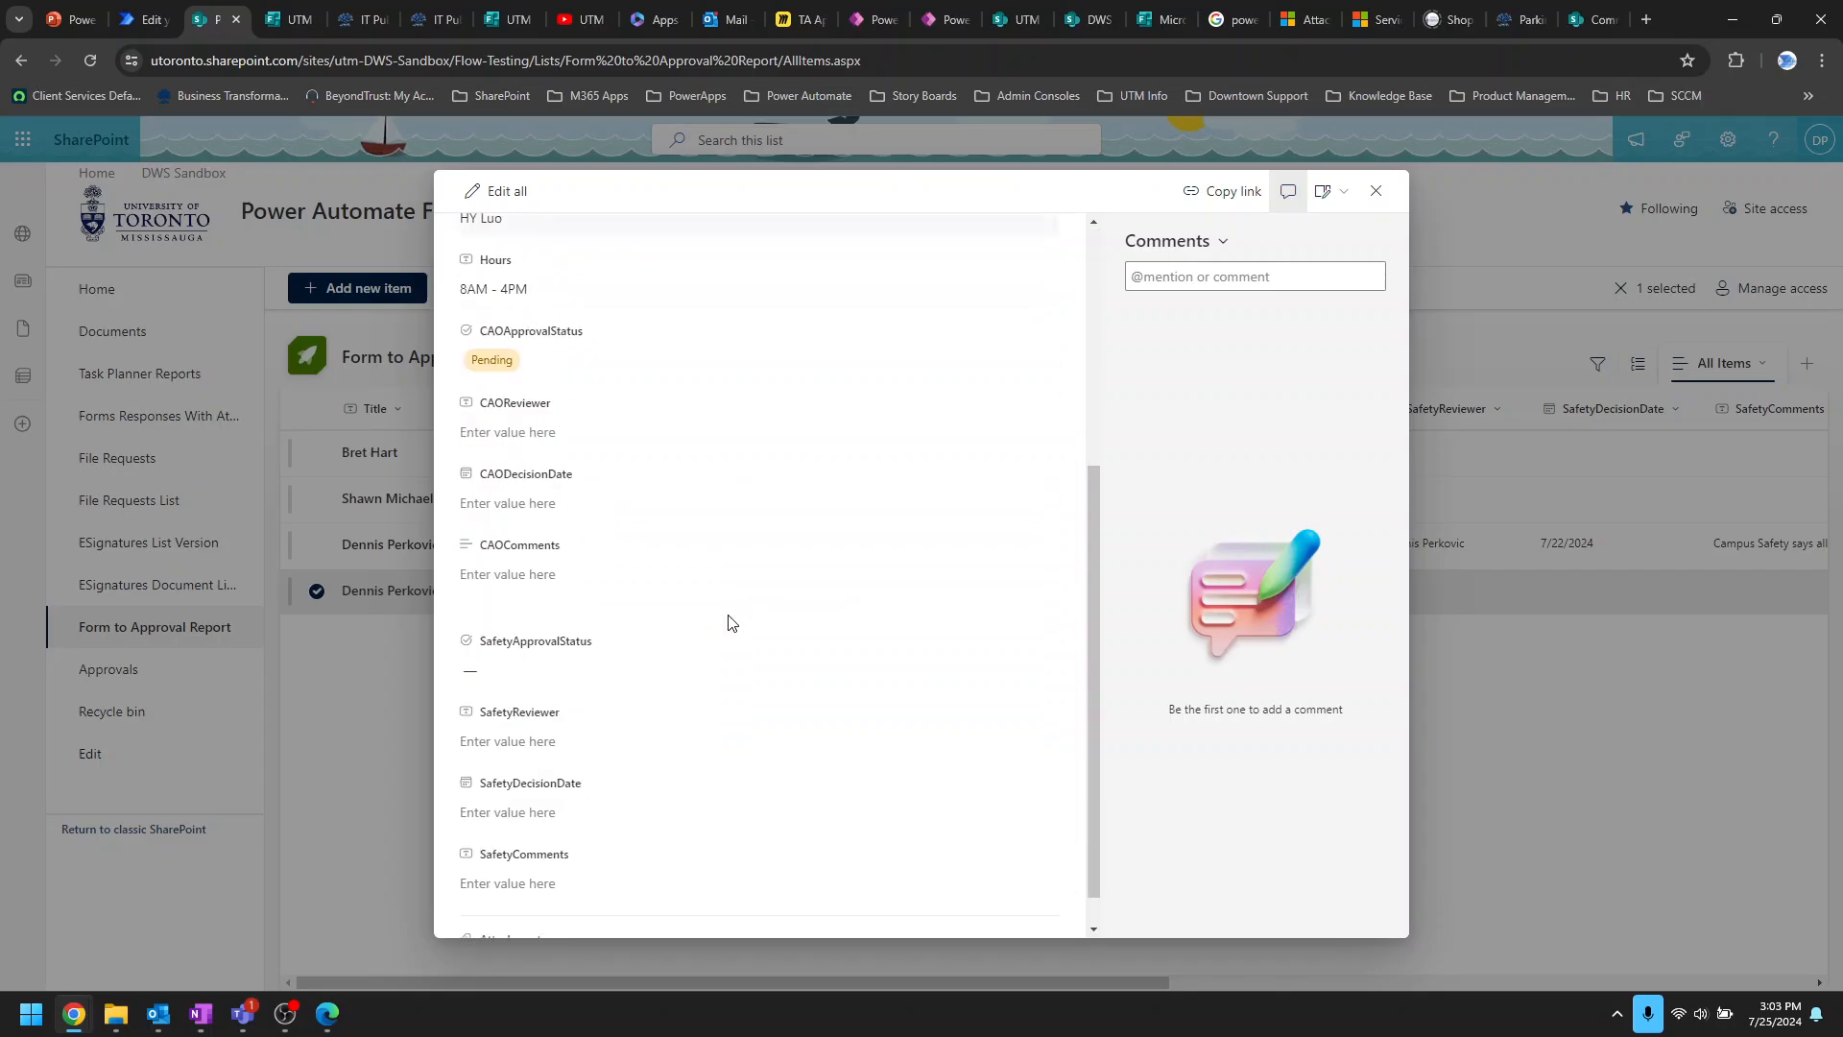
pyautogui.scroll(5, 742, 640)
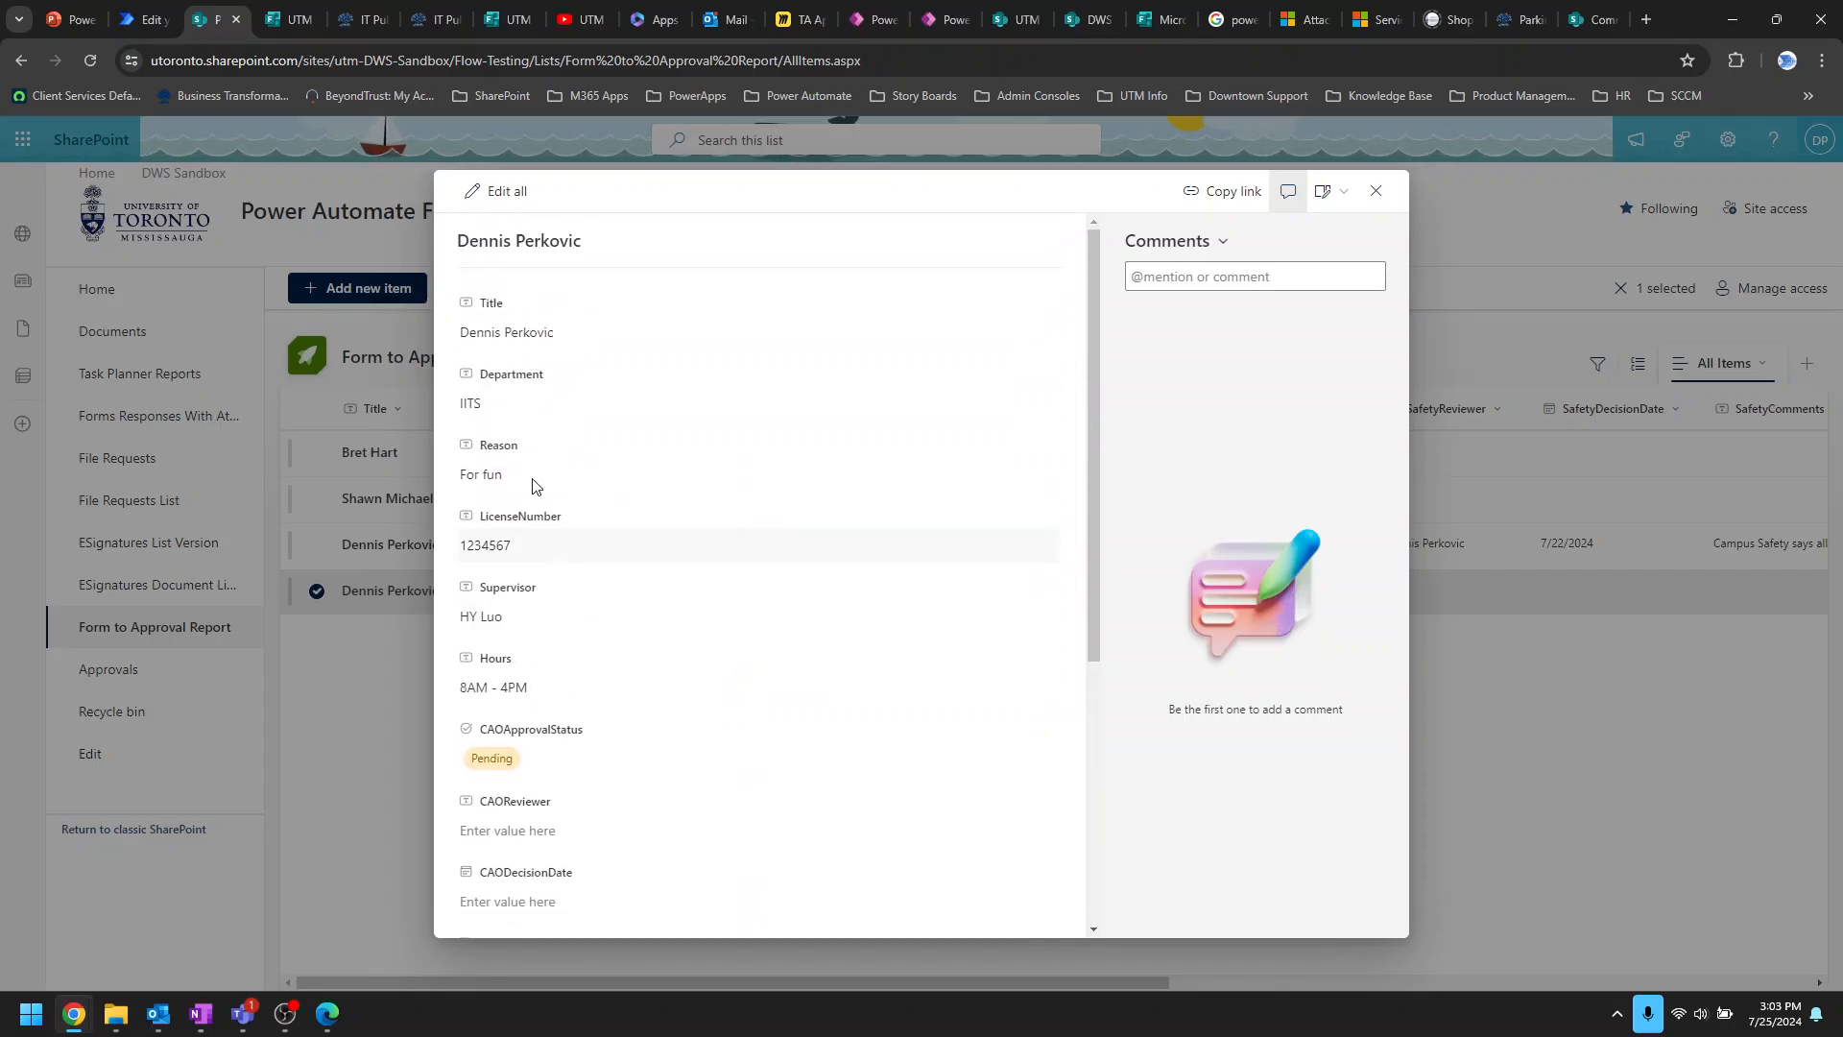
pyautogui.scroll(-5, 550, 659)
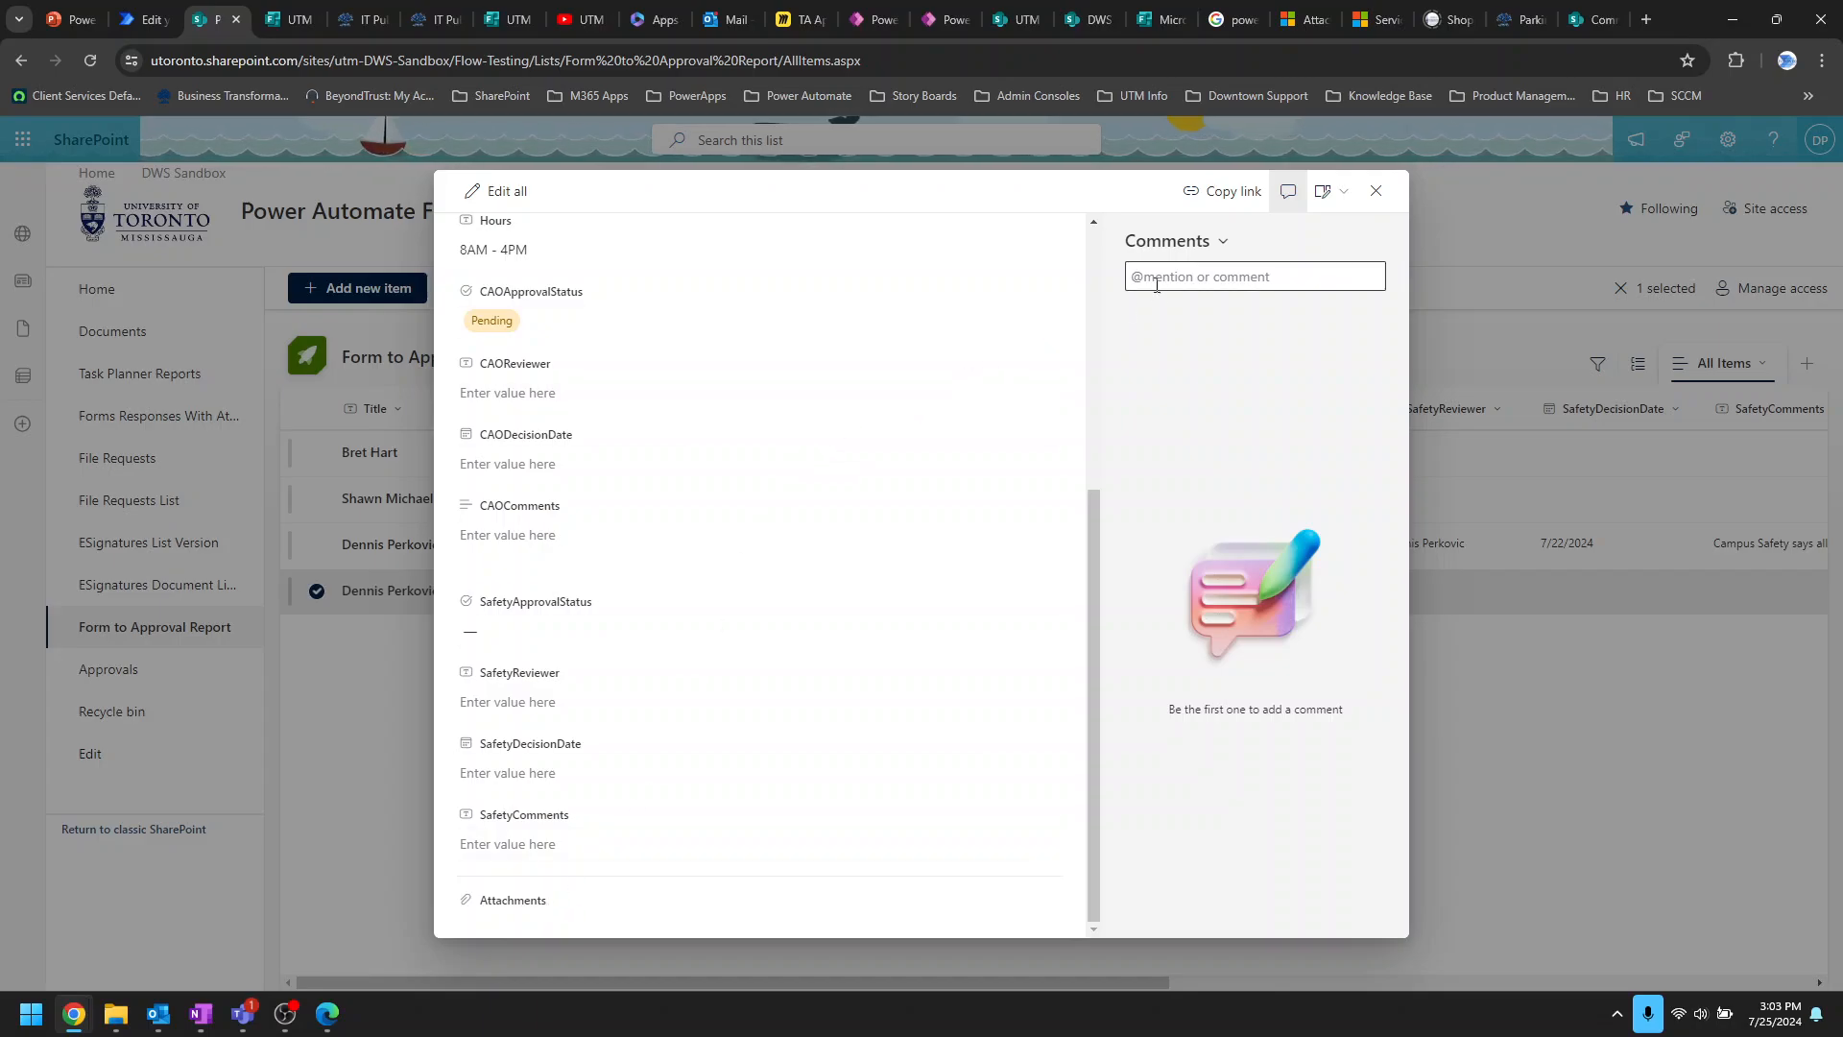
pyautogui.click(1376, 195)
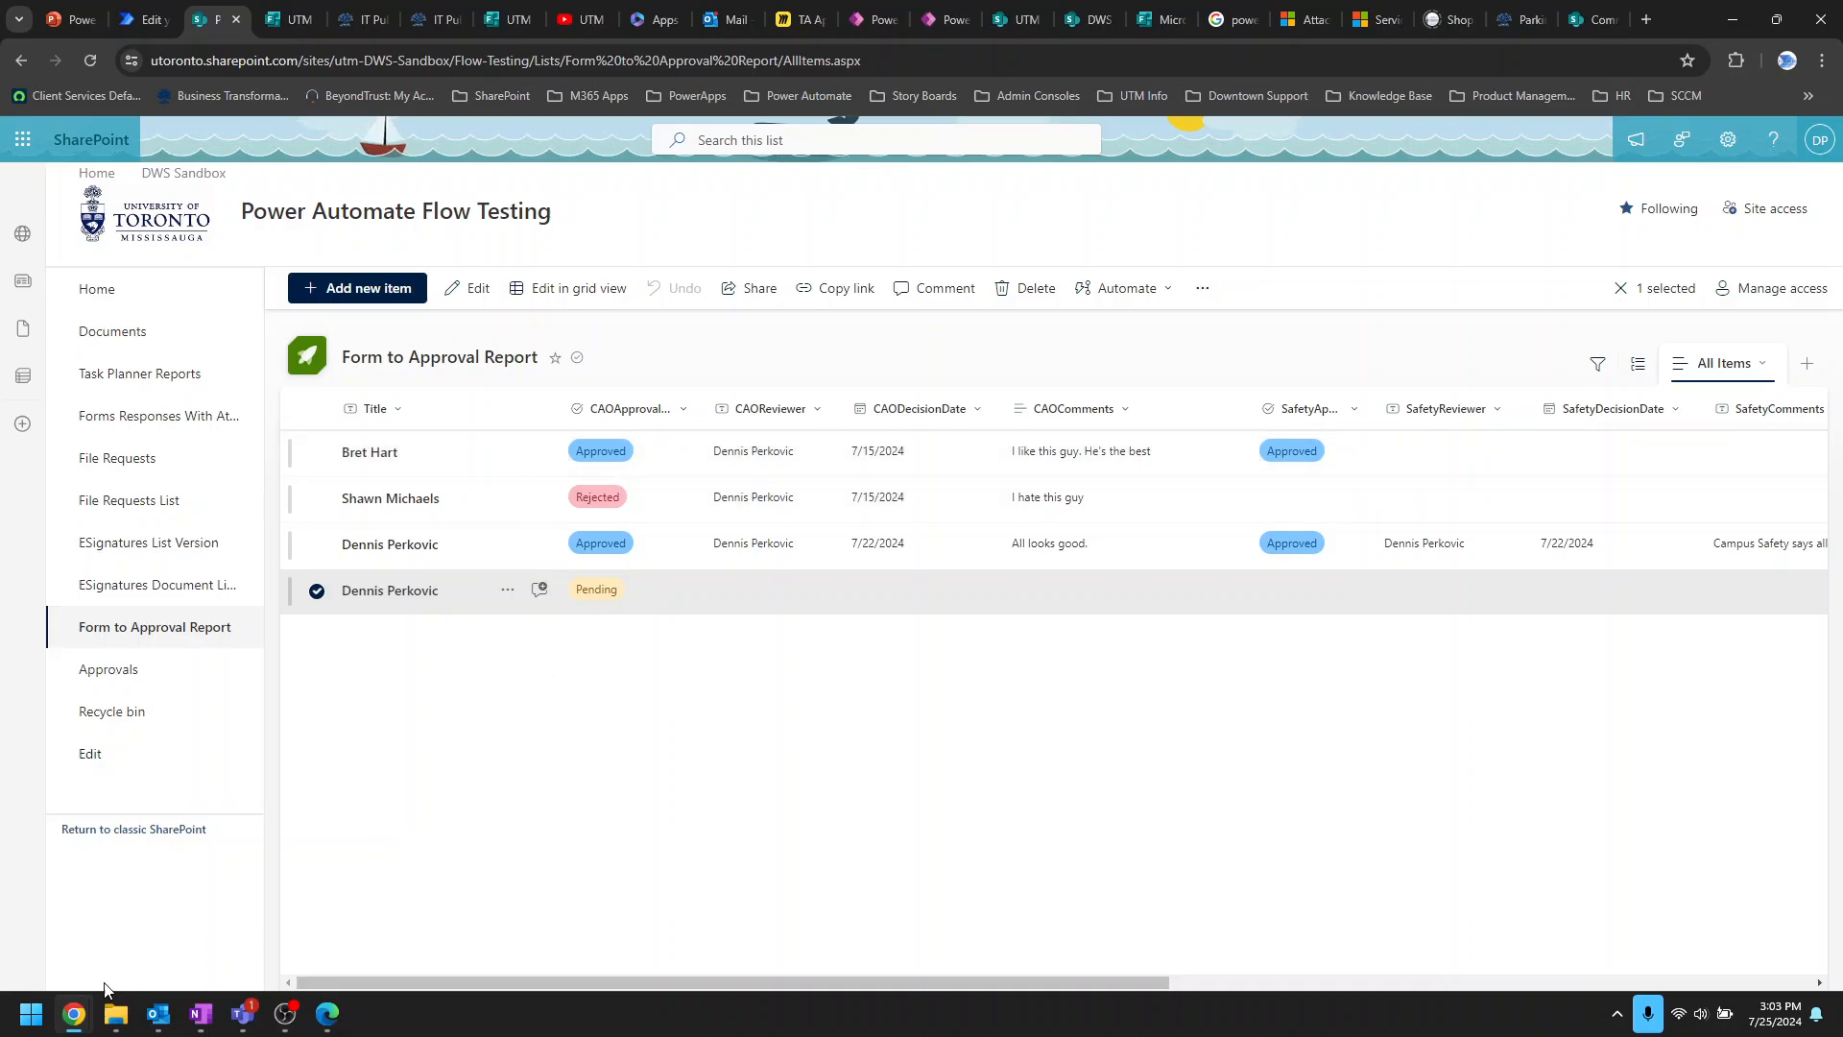
# Step: Review the request's item form in the Edge window, then close that window
pyautogui.click(327, 1013)
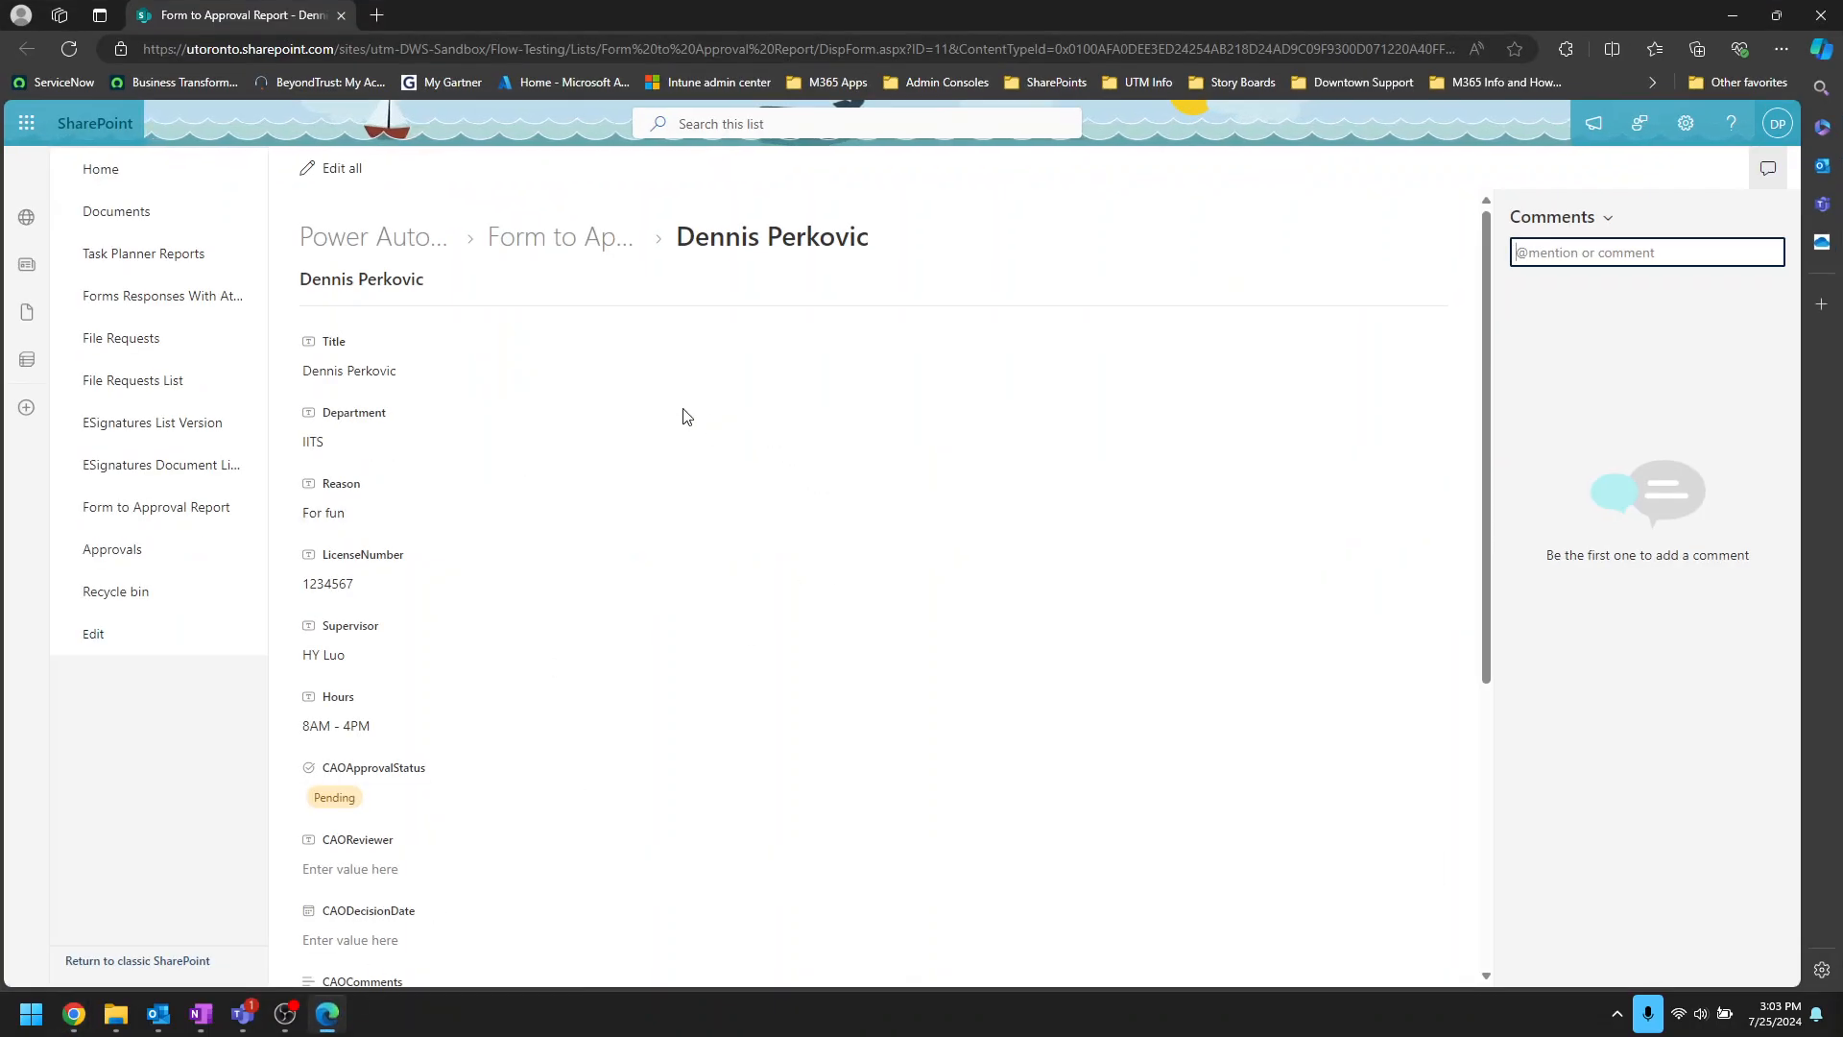
pyautogui.scroll(-5, 645, 687)
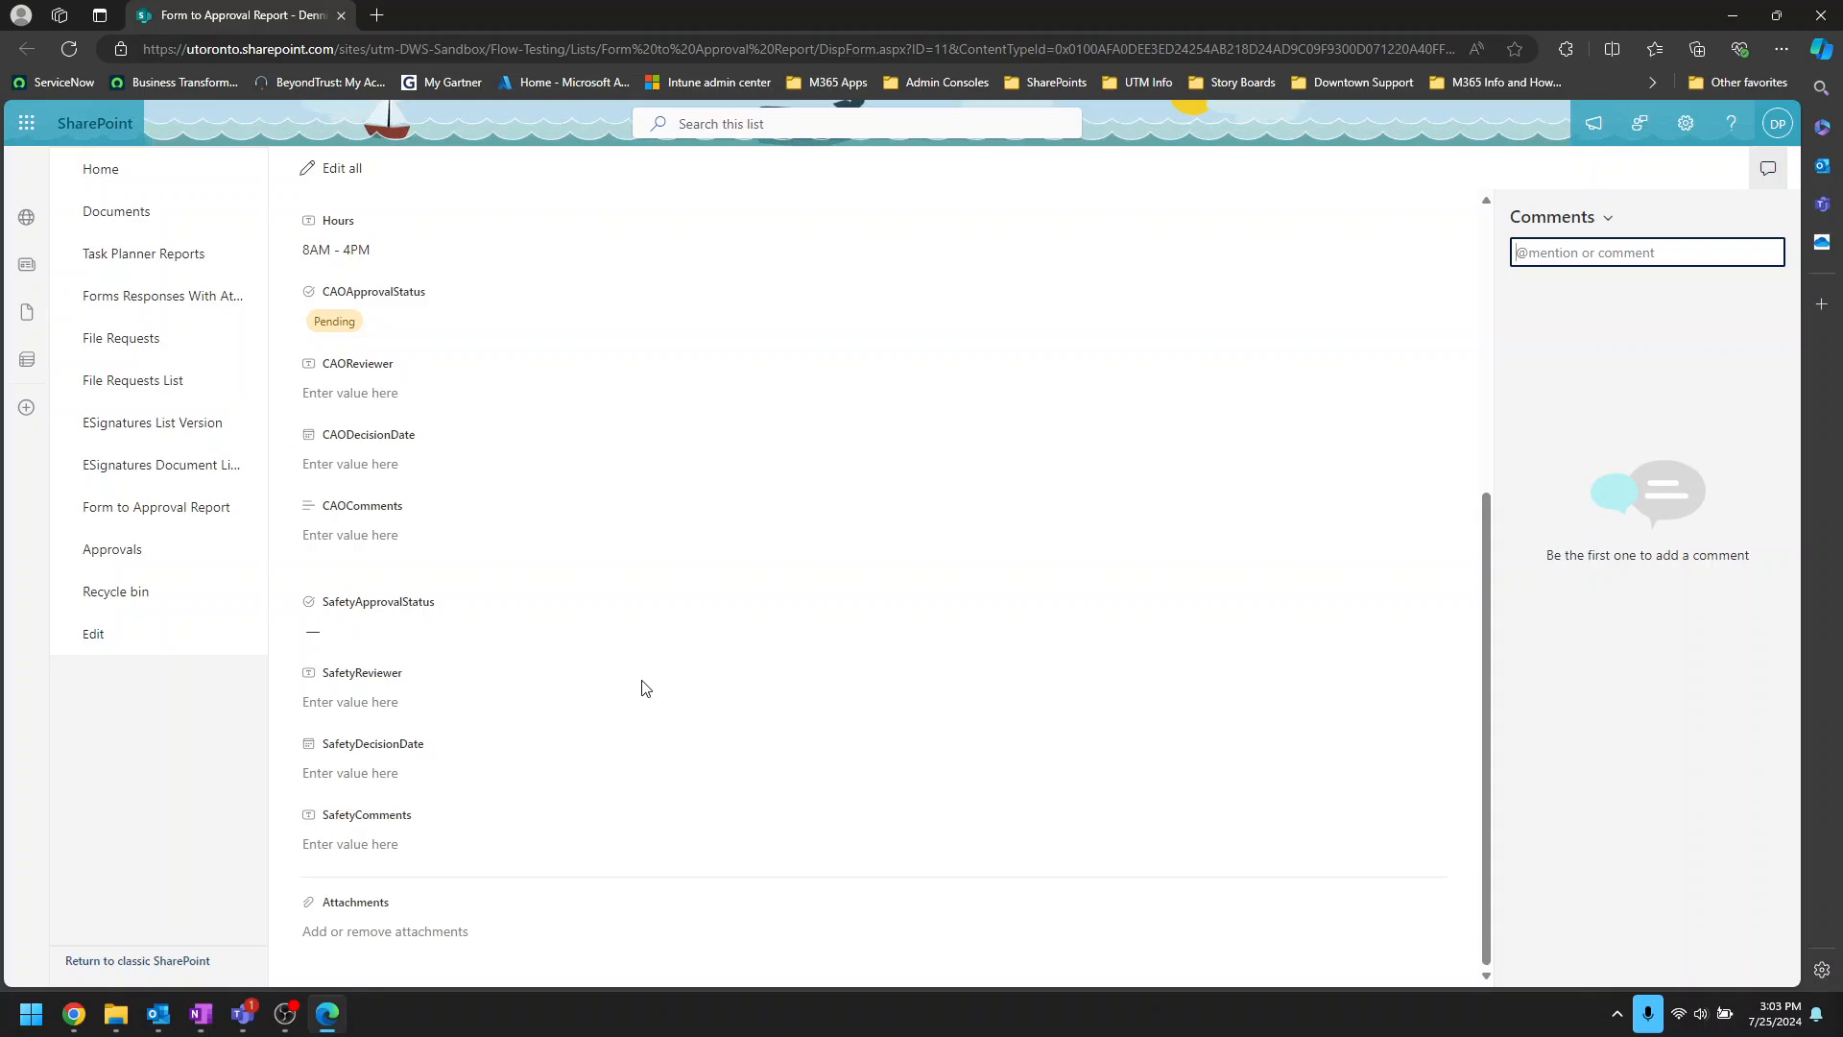
pyautogui.scroll(5, 645, 688)
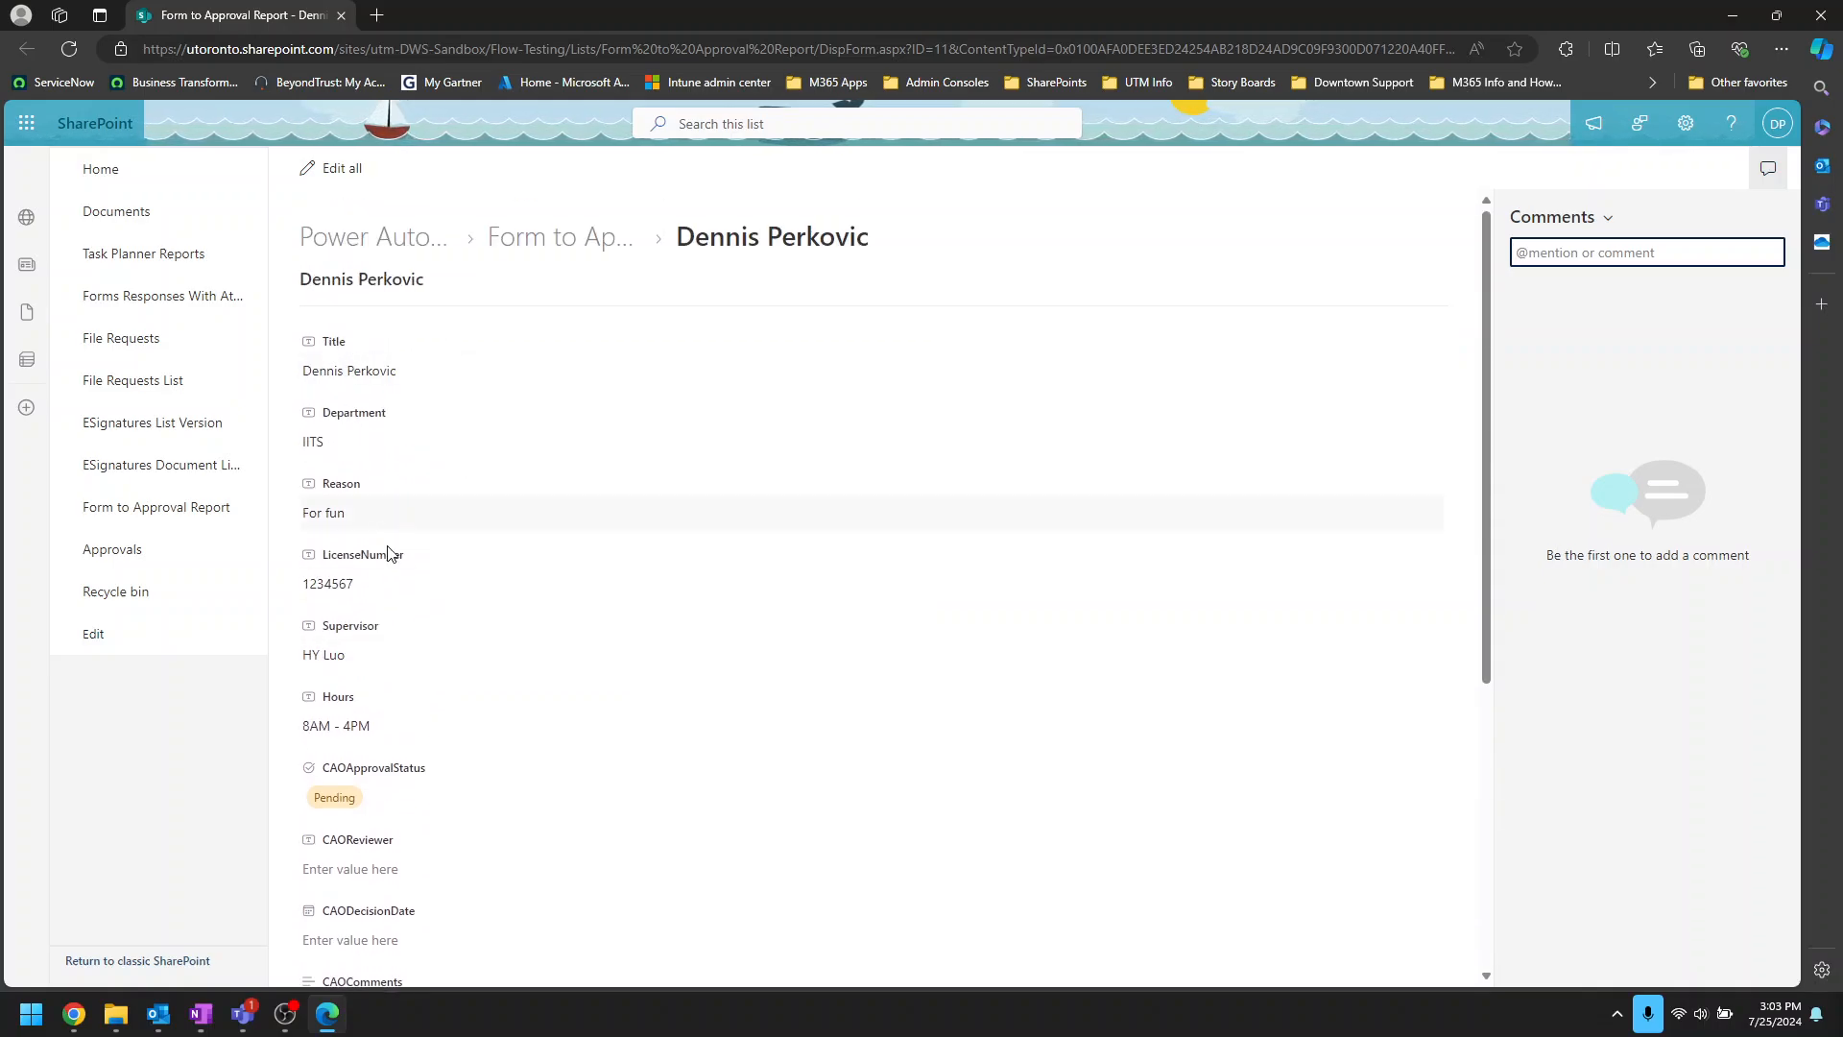
pyautogui.scroll(-1, 566, 573)
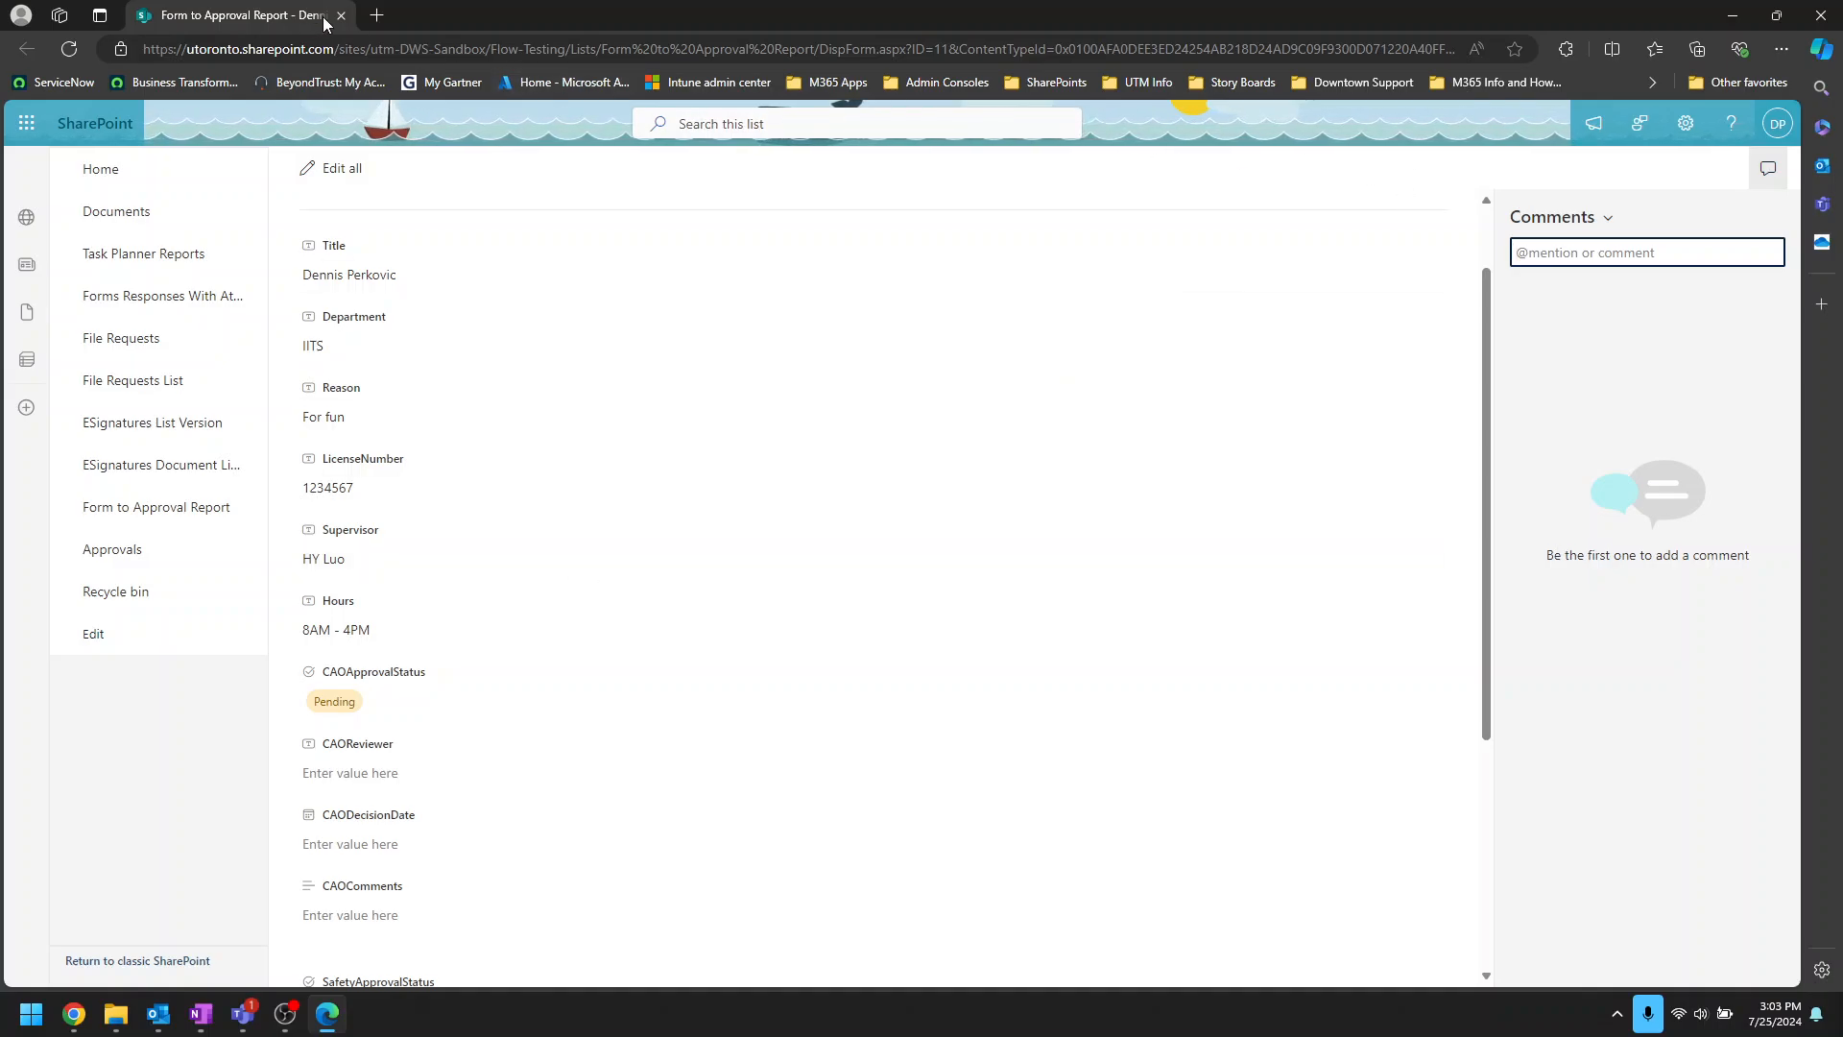
pyautogui.scroll(-5, 576, 595)
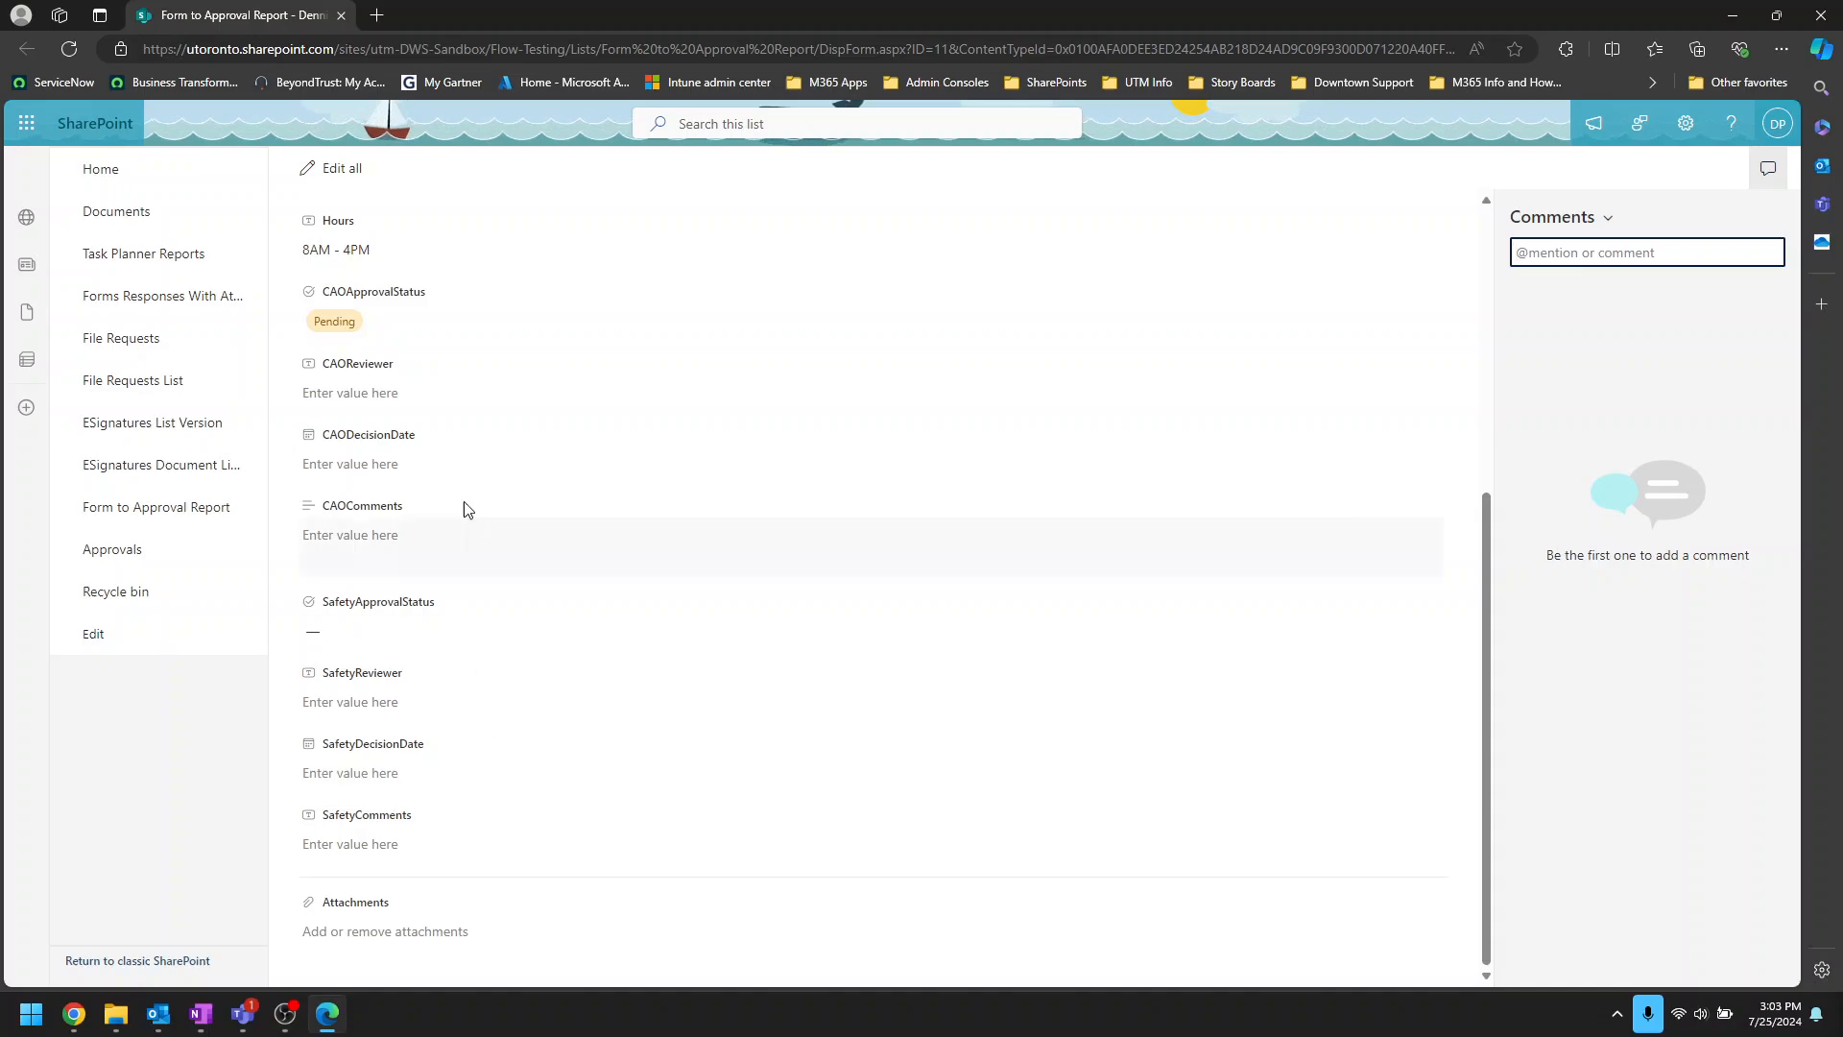
pyautogui.scroll(5, 466, 507)
pyautogui.click(342, 16)
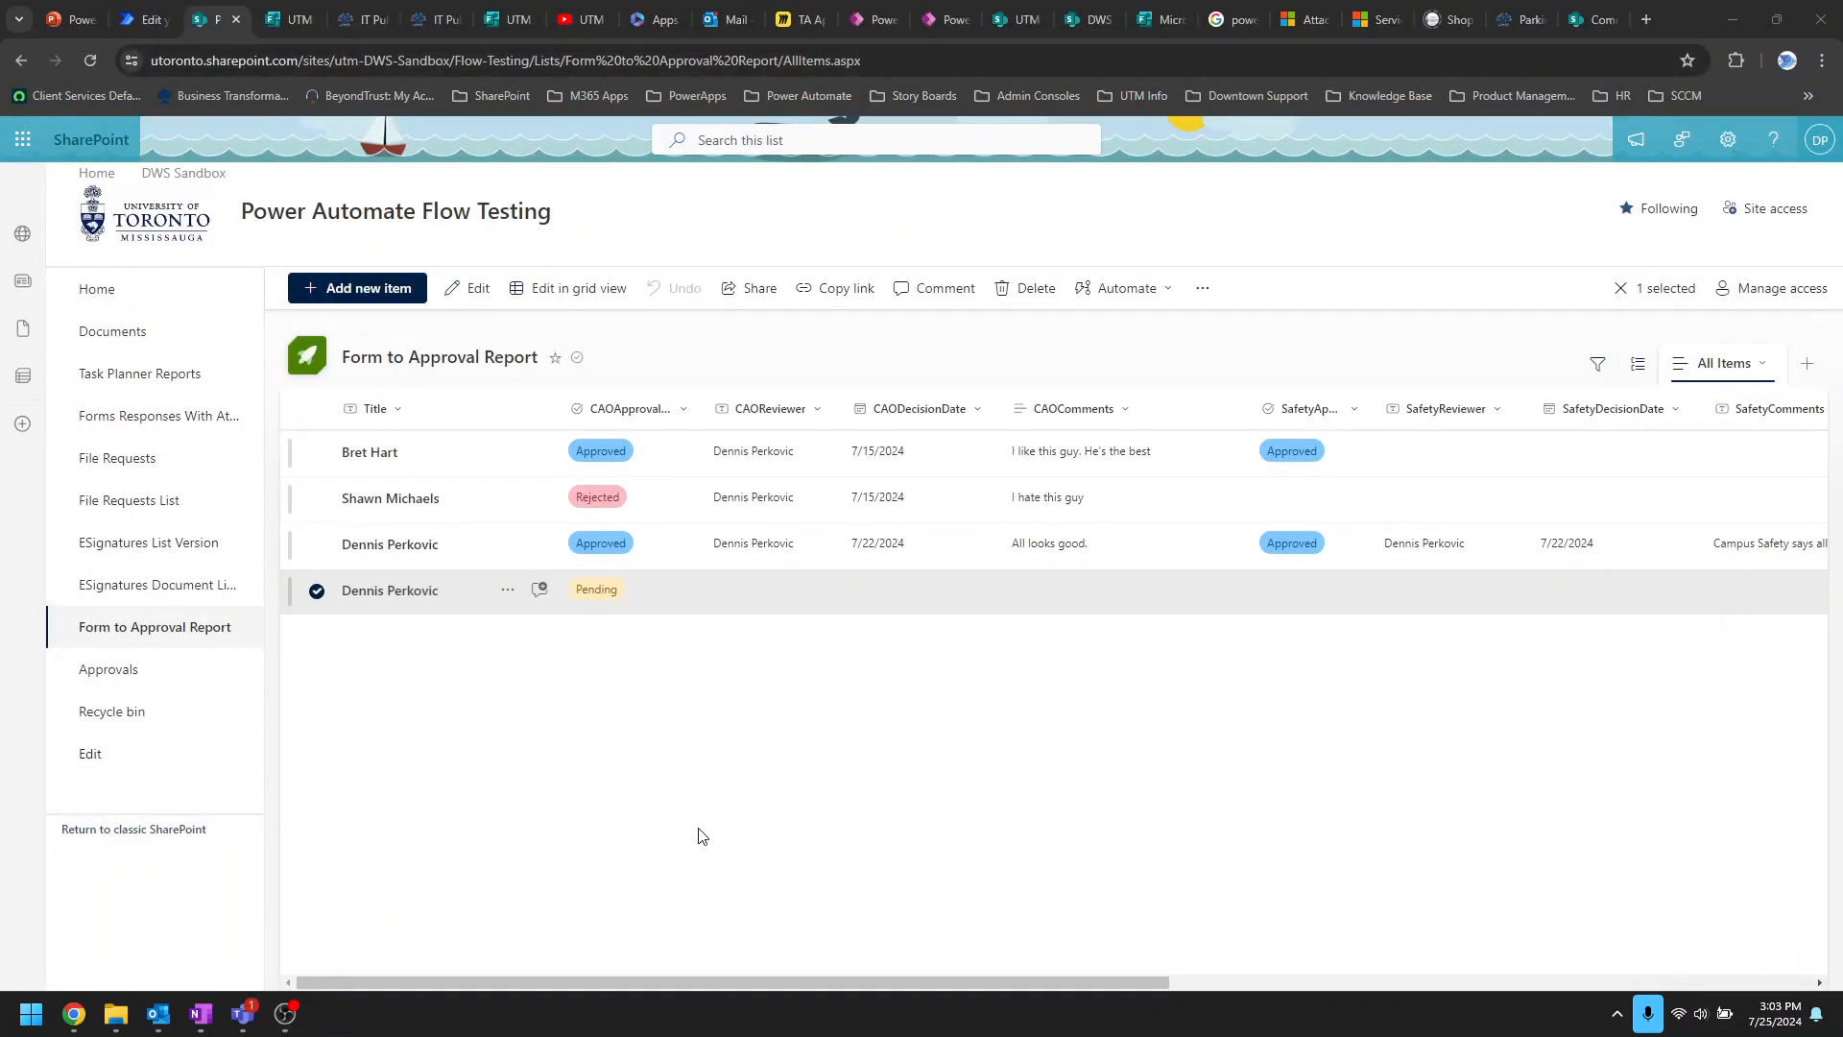
# Step: Approve the CAO approval request in Teams with the comment 'Yes approved', then minimize Teams
pyautogui.moveTo(243, 1015)
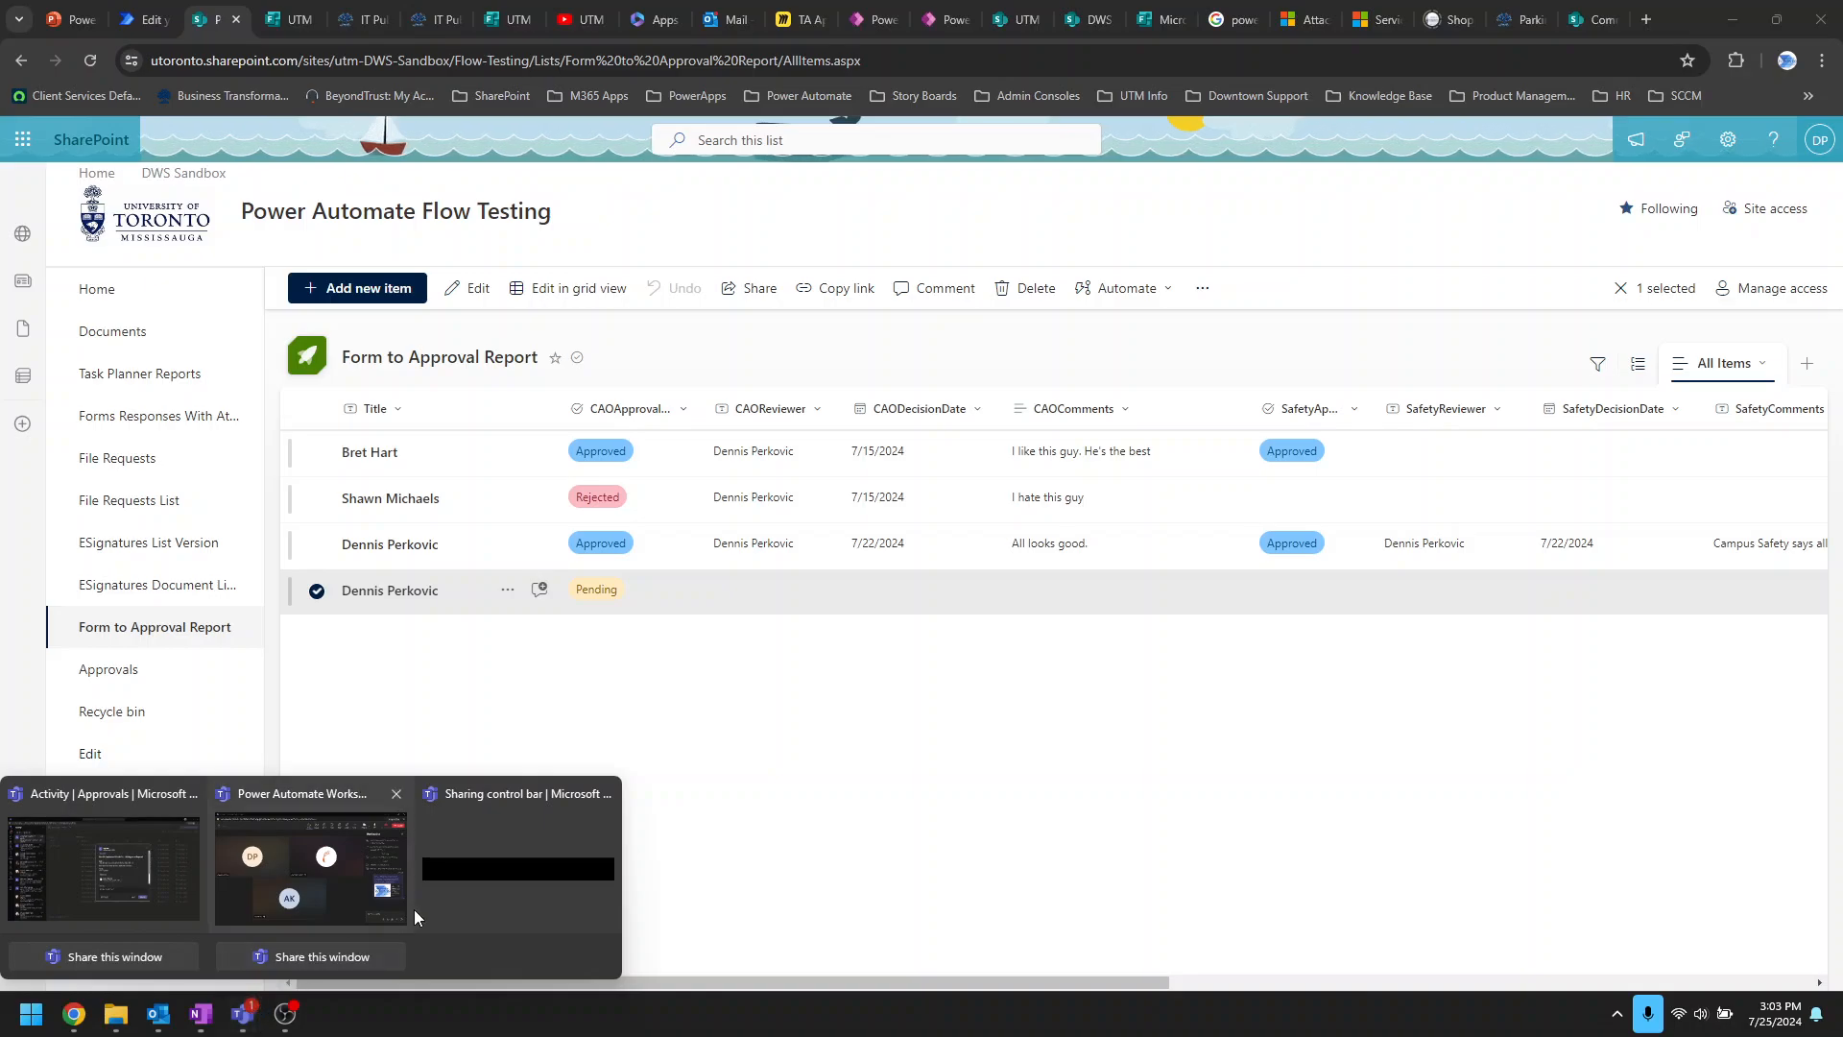
pyautogui.click(144, 868)
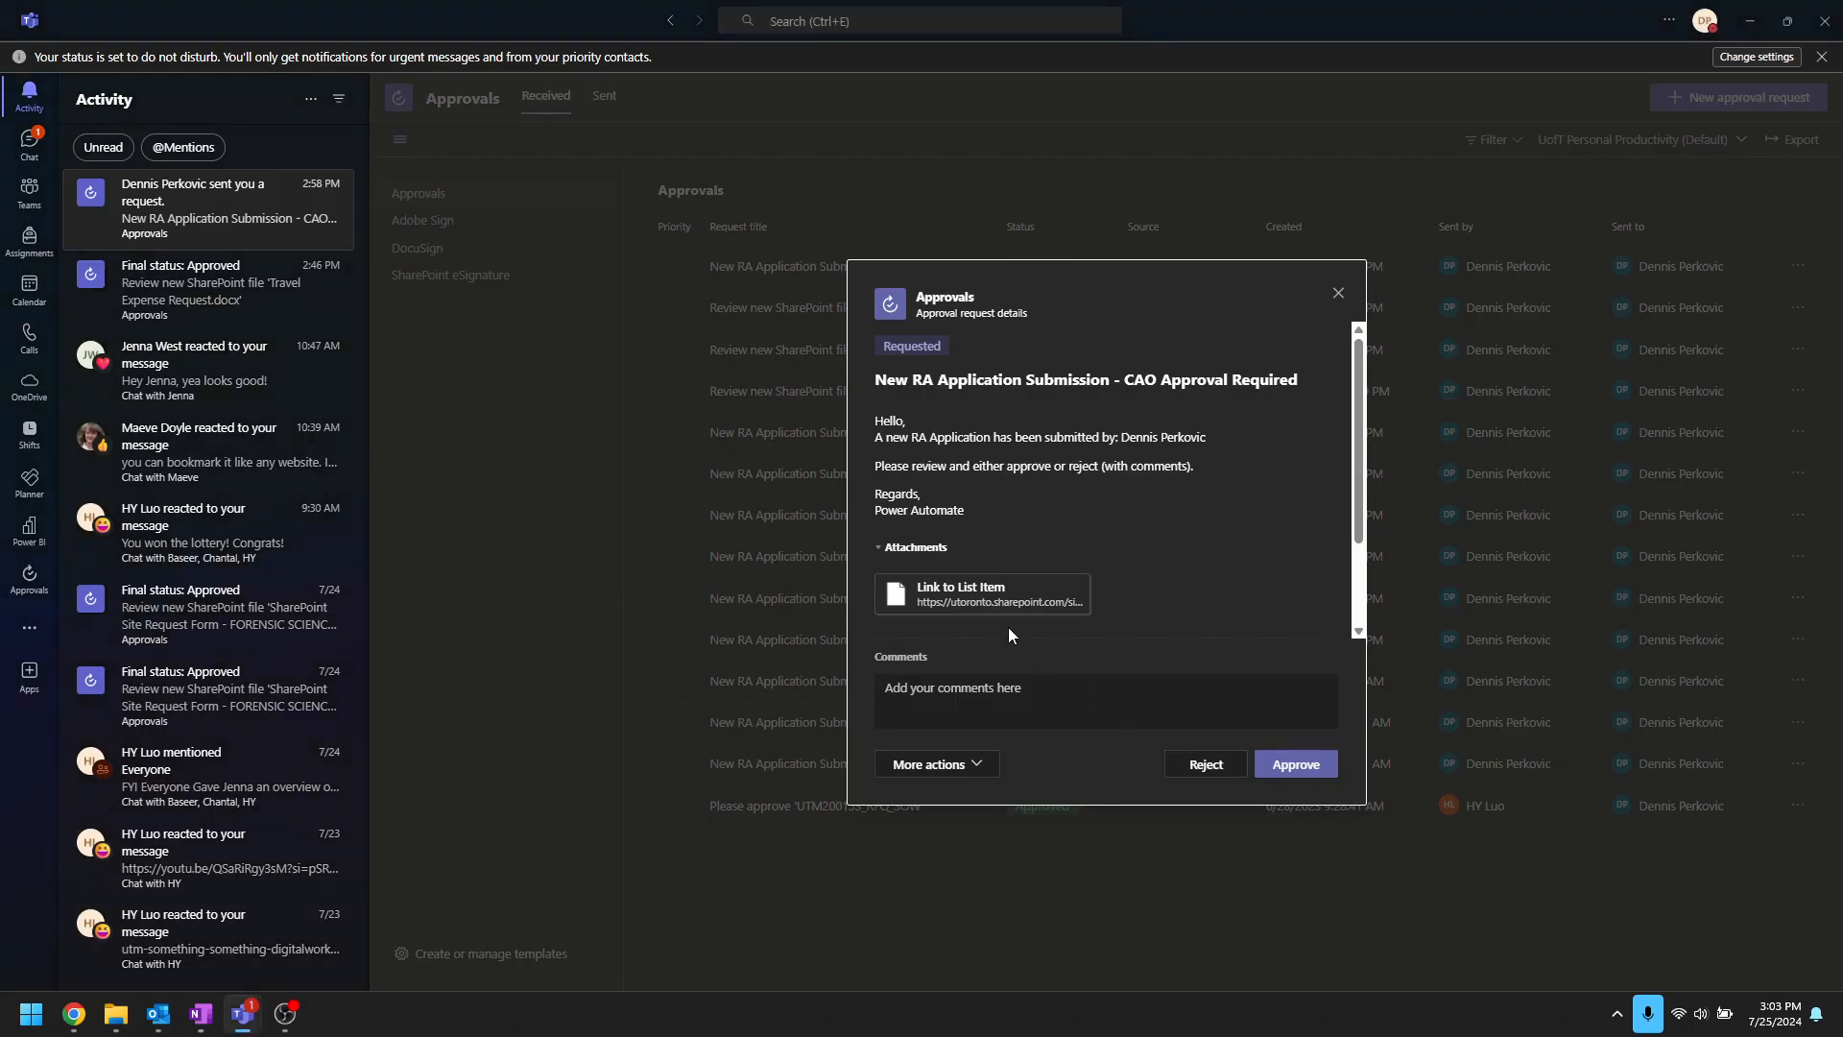
pyautogui.click(1015, 687)
pyautogui.write('Yes approved')
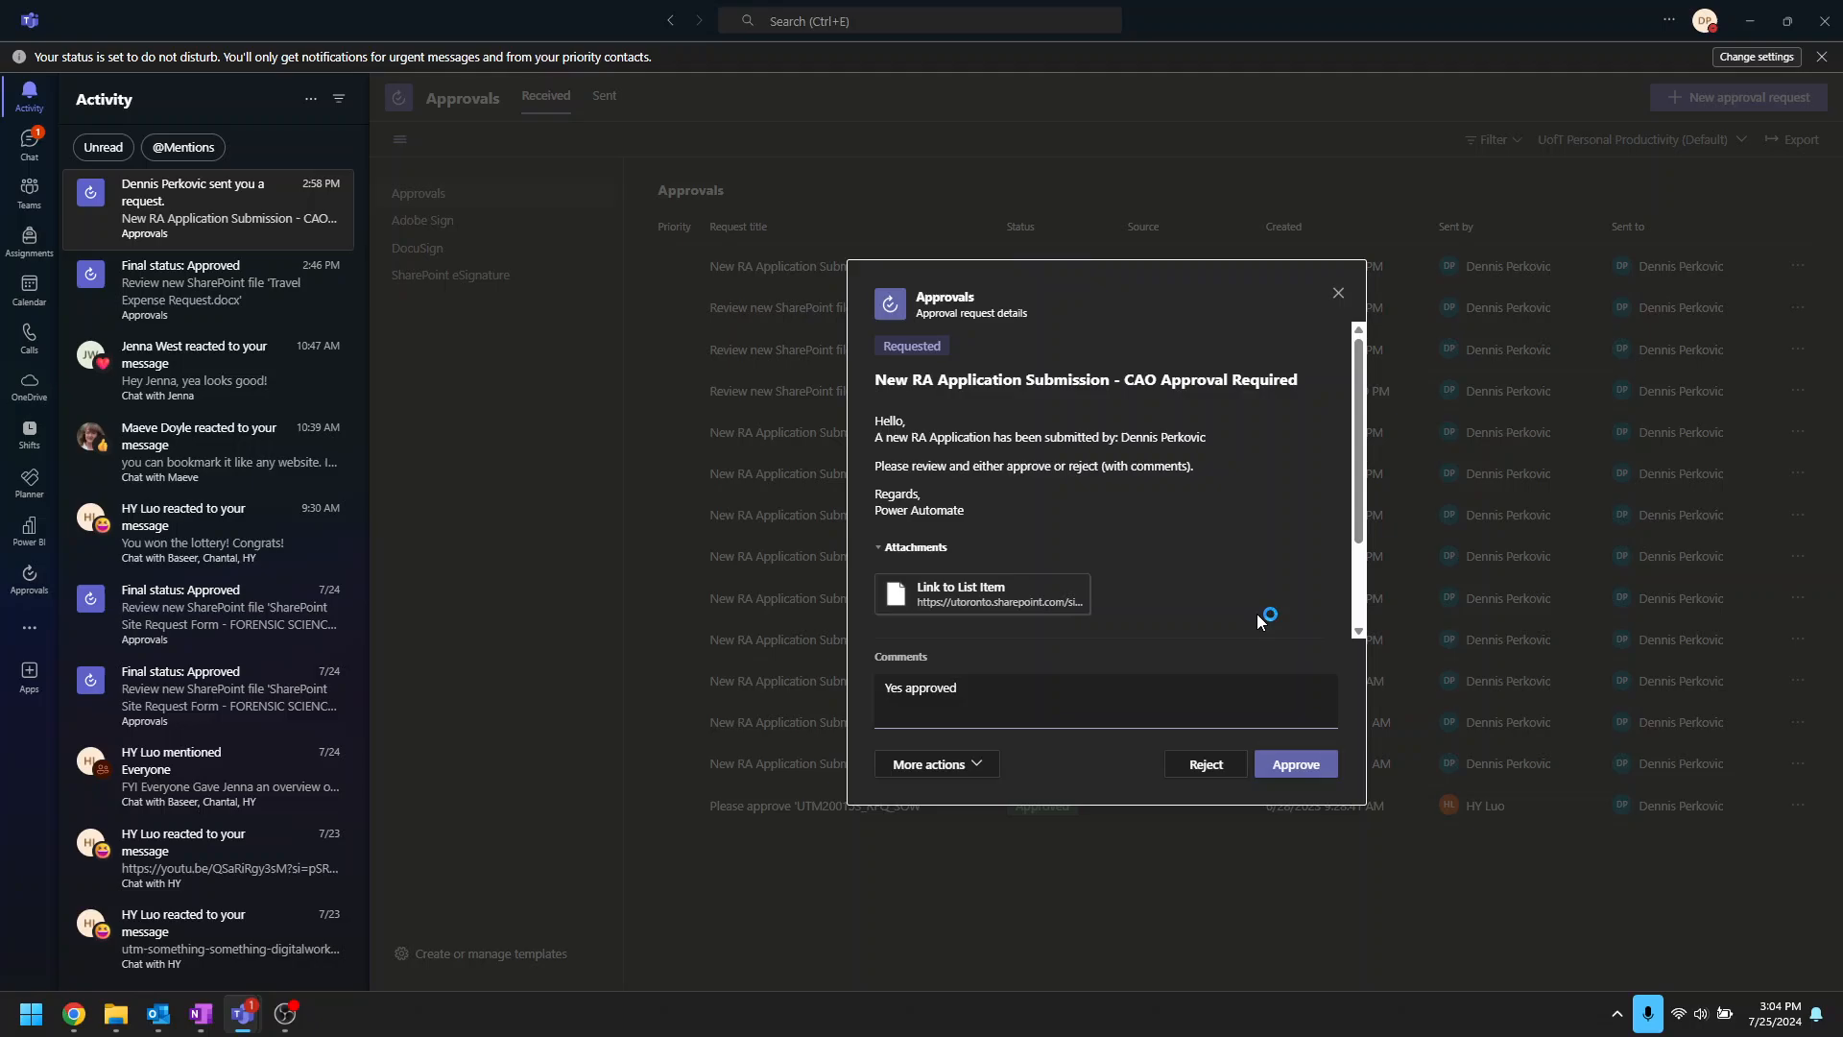
pyautogui.click(1298, 768)
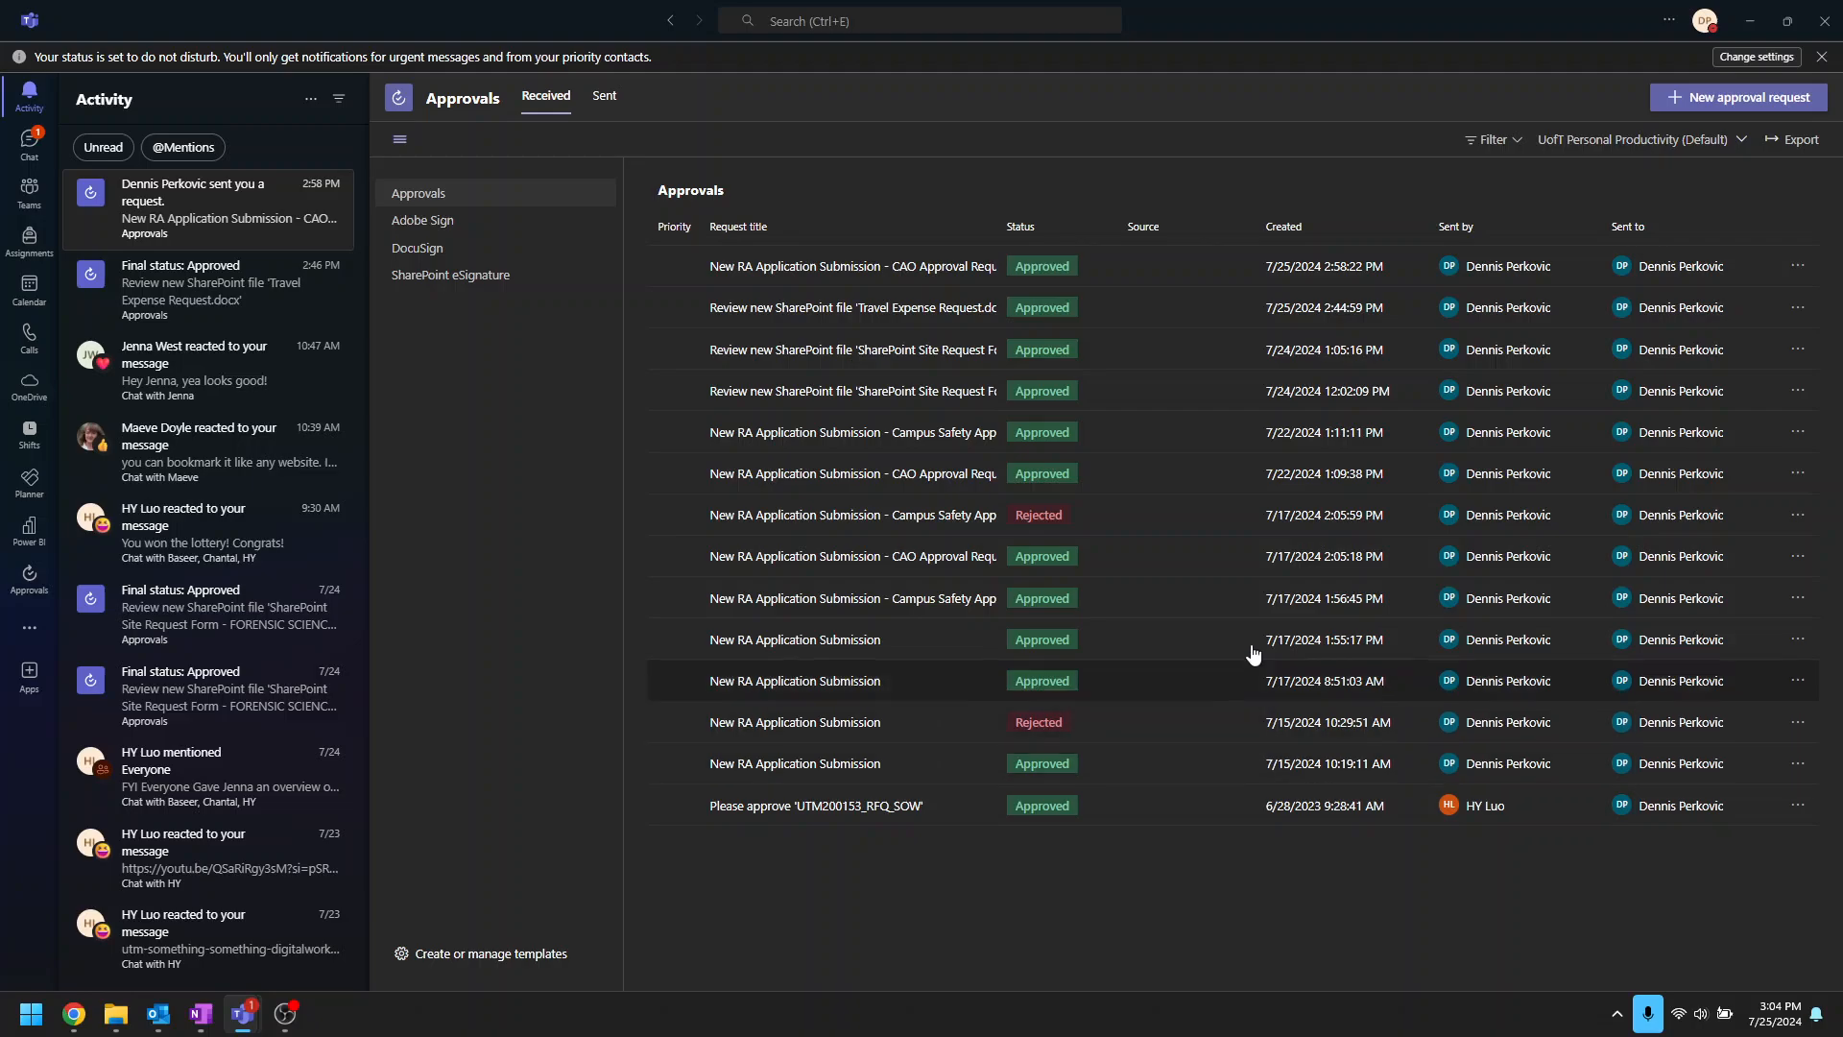
pyautogui.click(1745, 17)
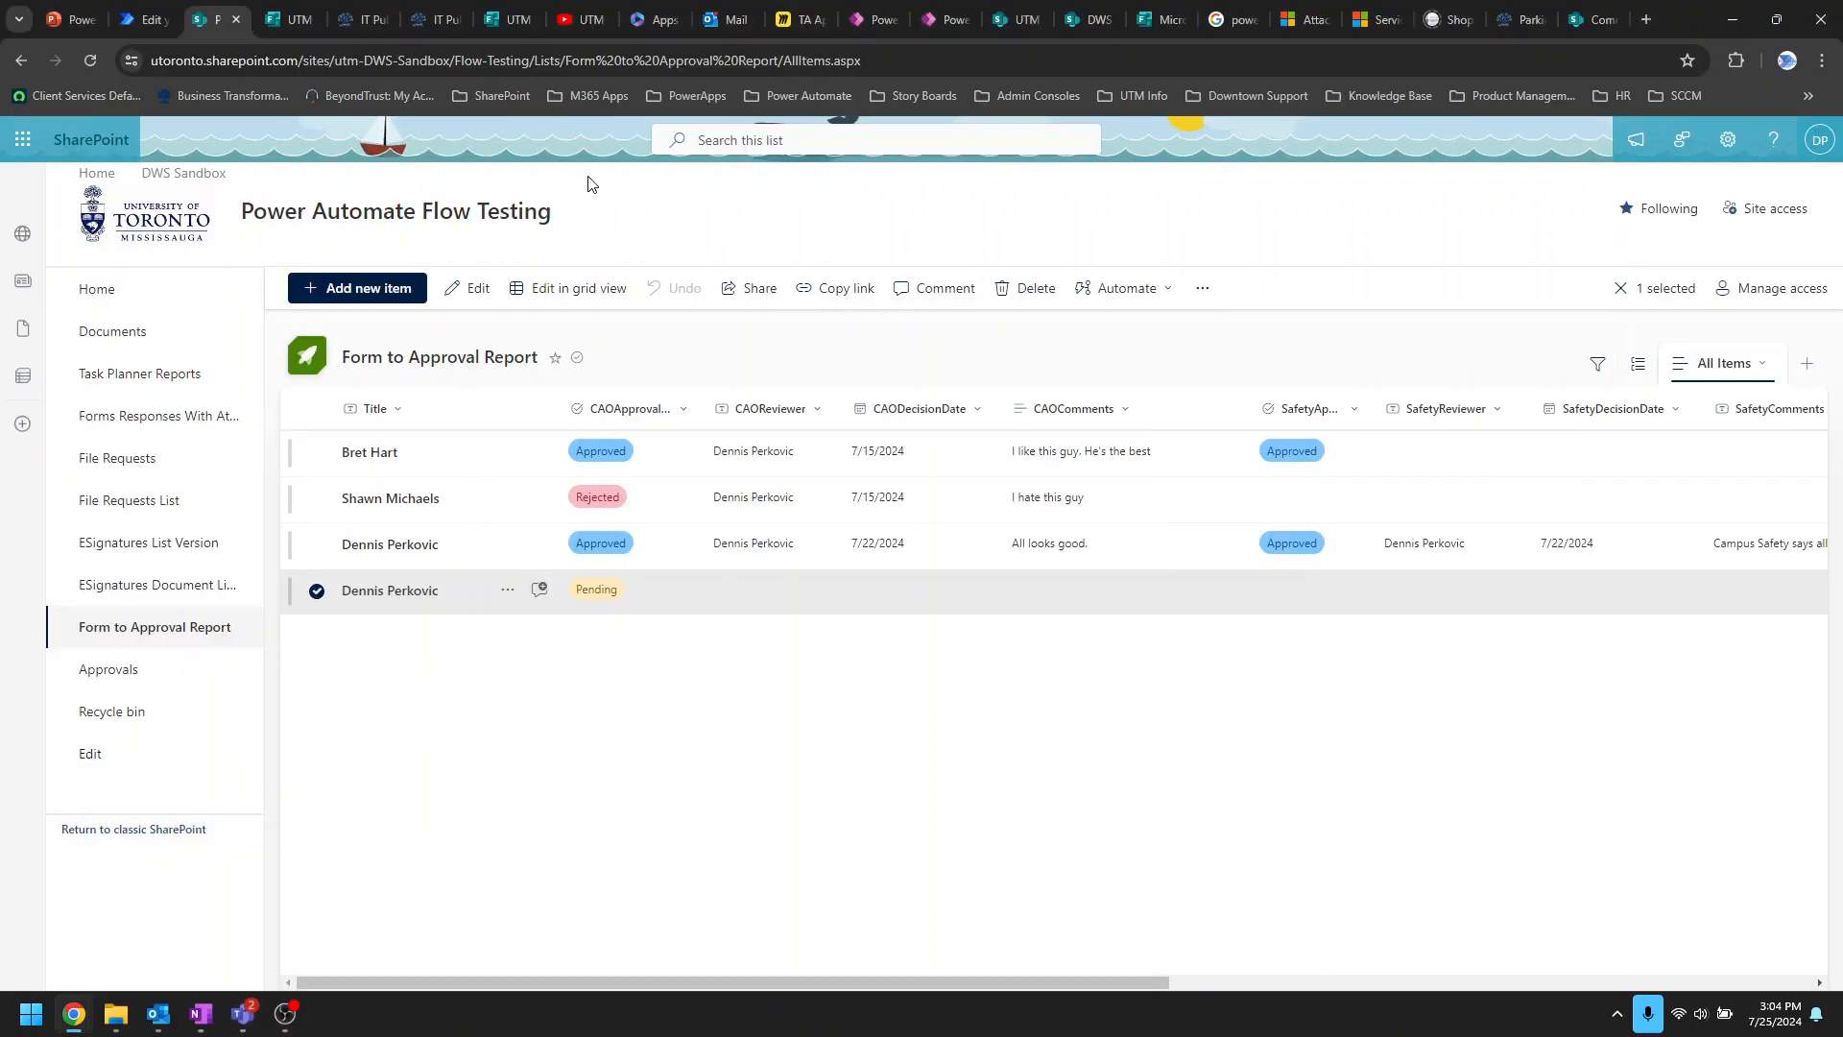
# Step: Collapse the rejection update and expand Update item CAO Approval, showing CAO Approved and Safety Pending
pyautogui.click(146, 25)
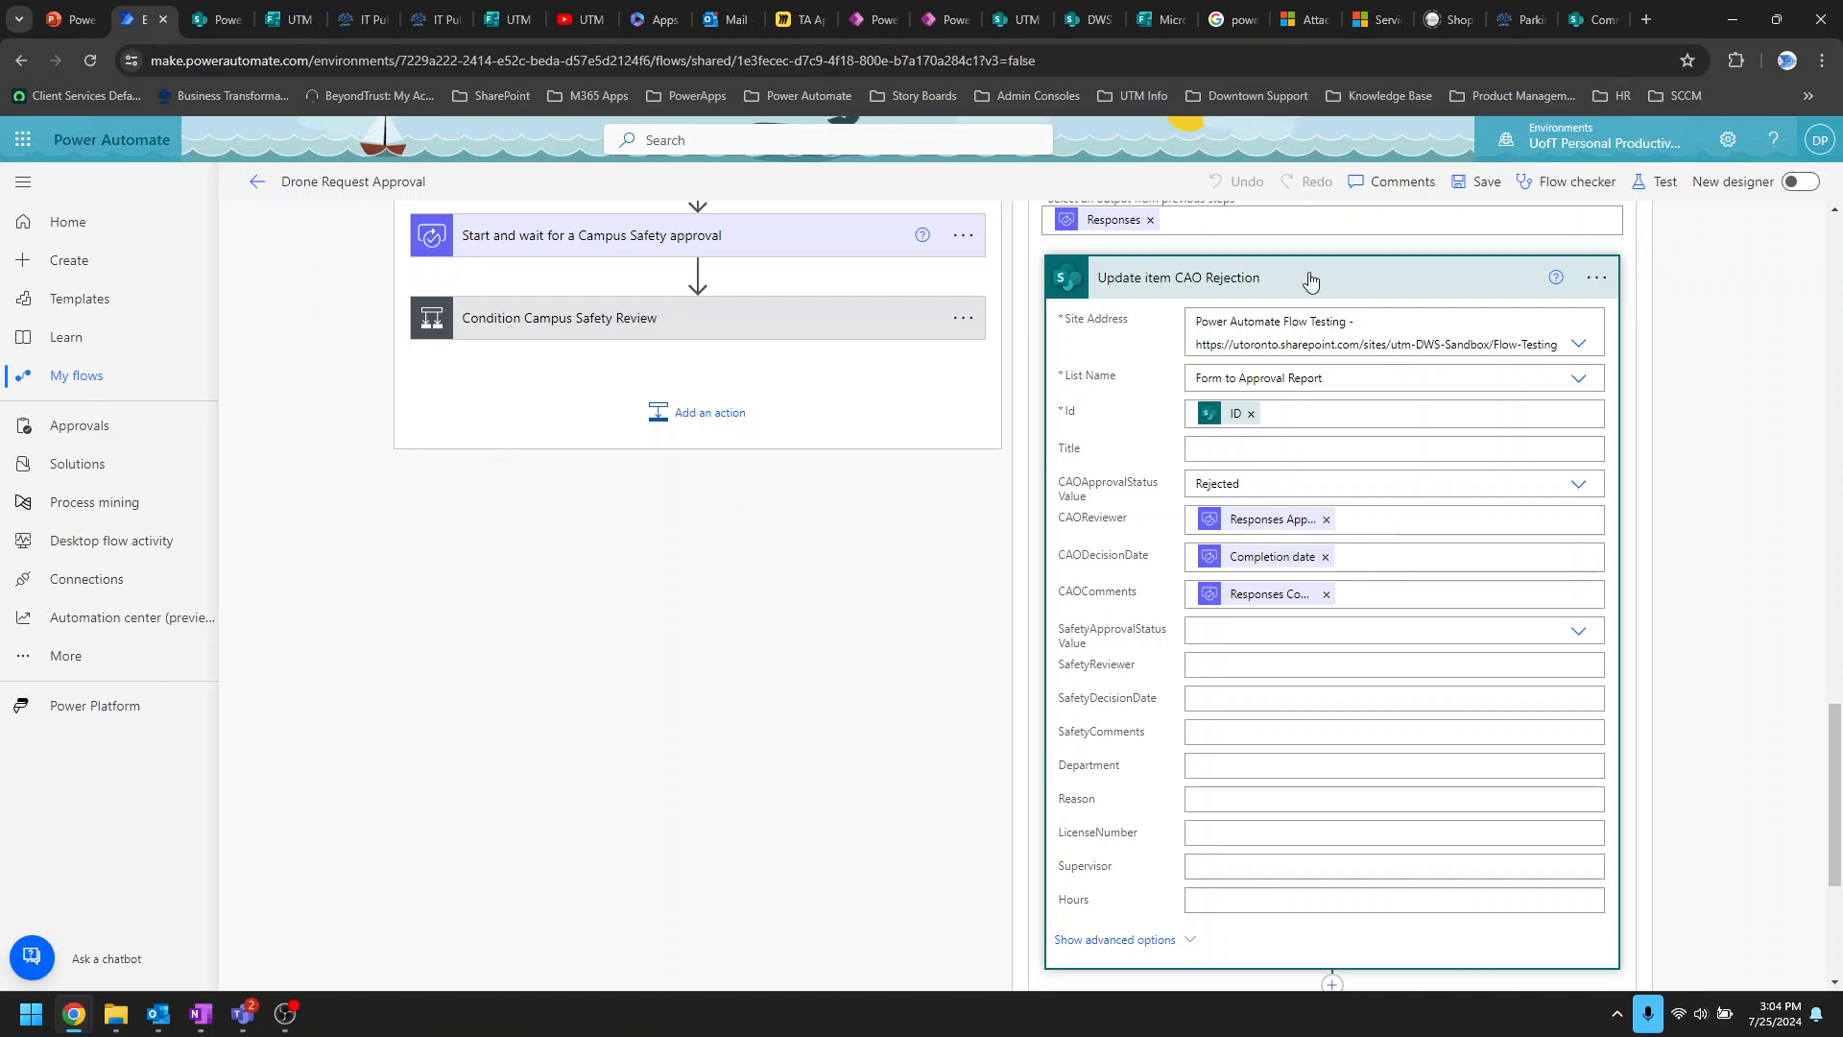
pyautogui.click(1370, 277)
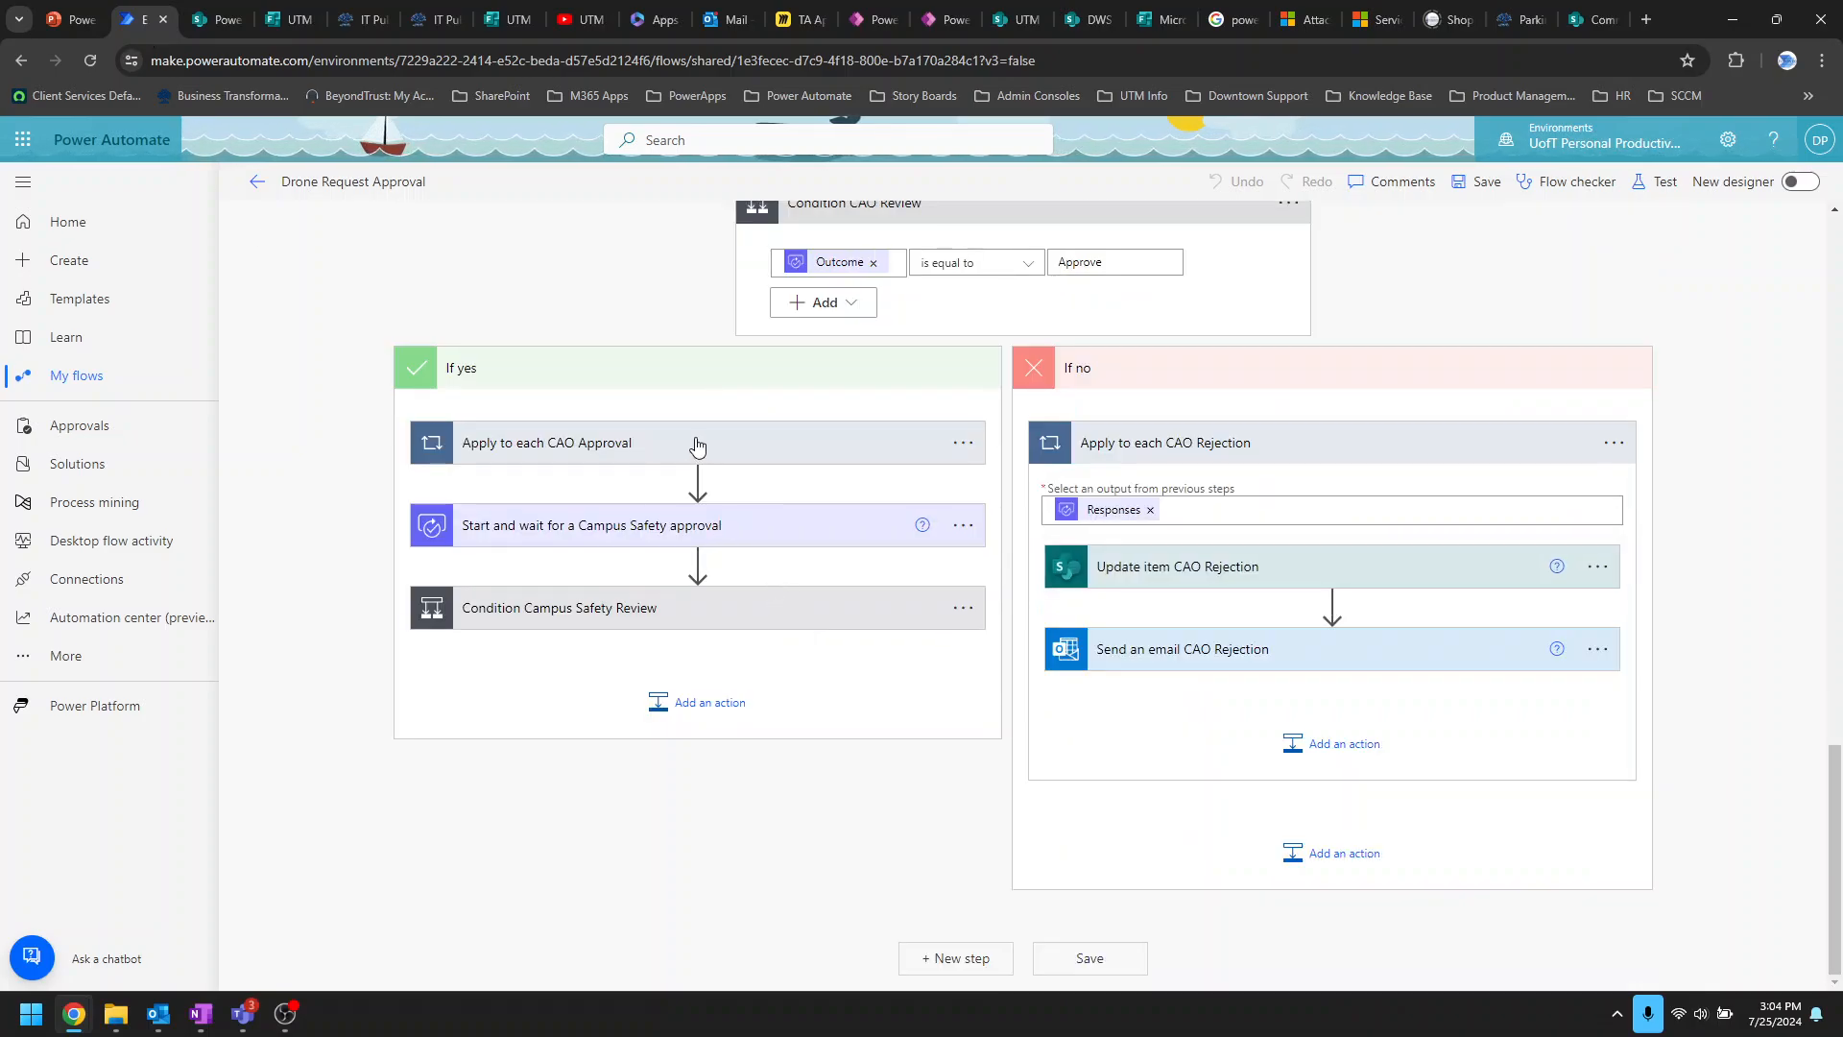
pyautogui.click(819, 441)
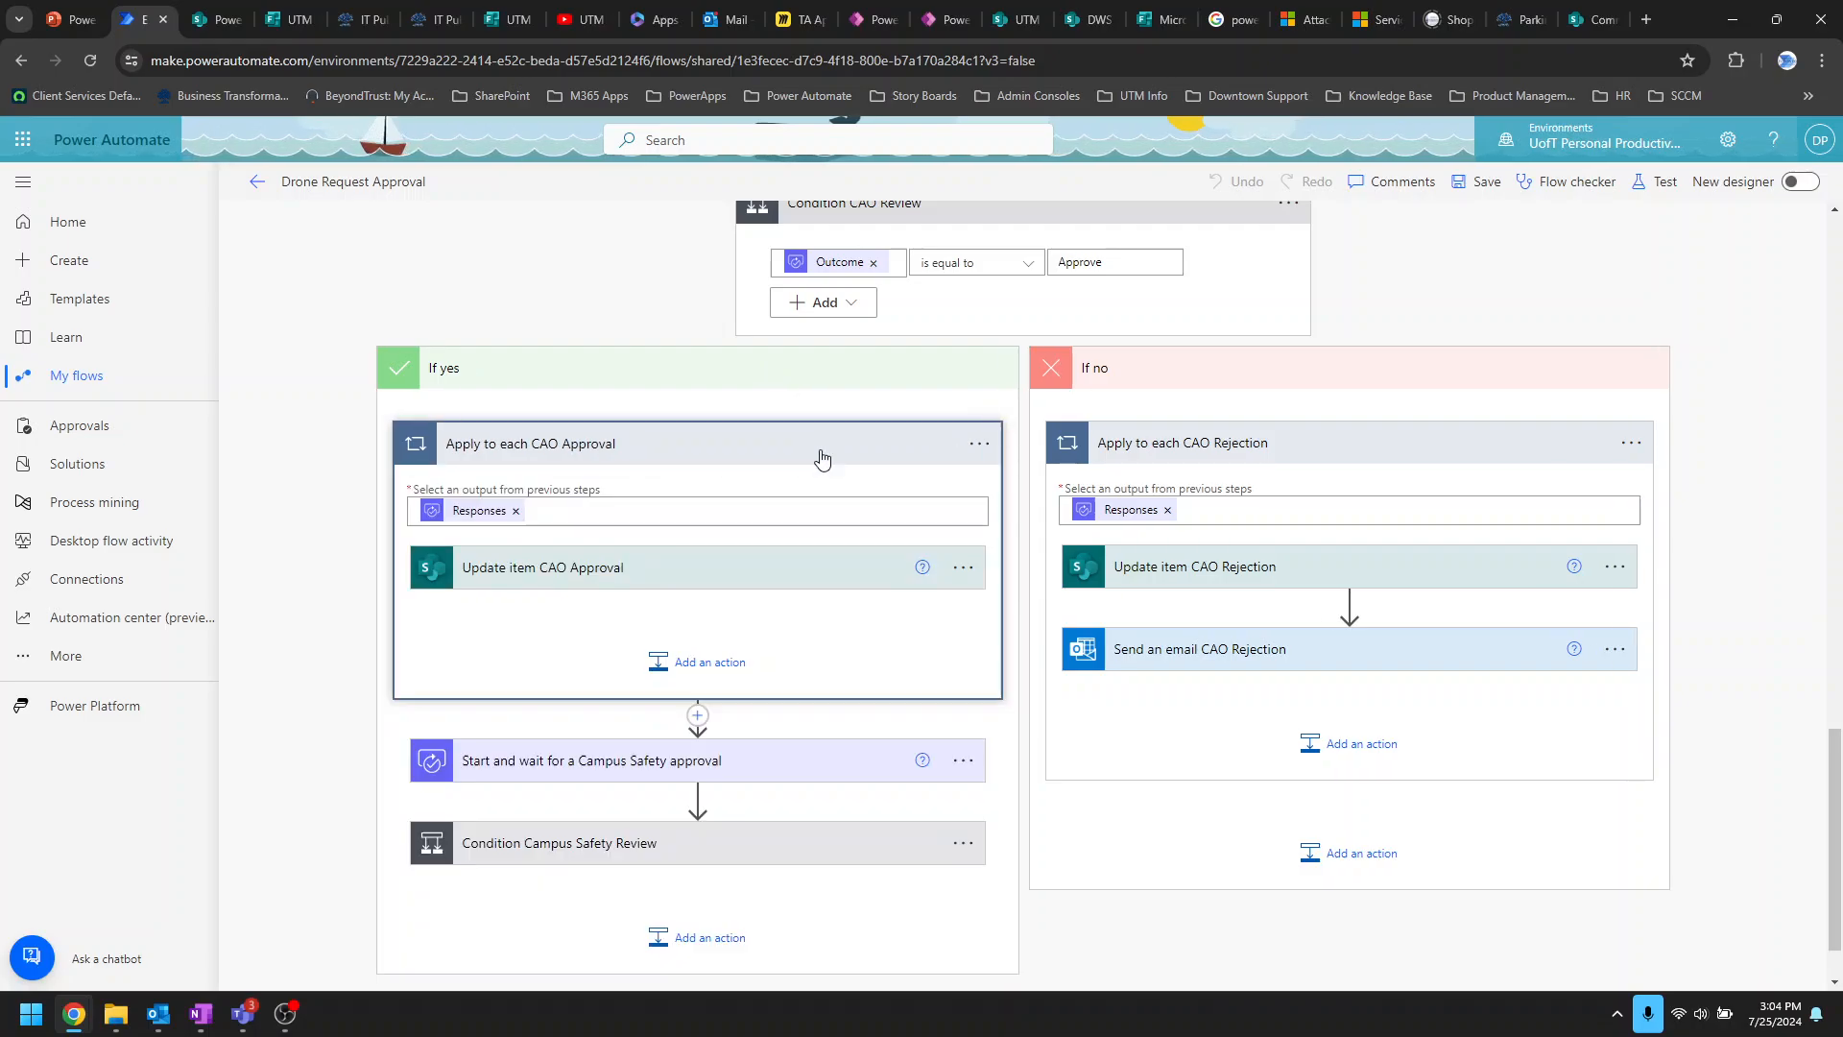
pyautogui.click(806, 580)
pyautogui.scroll(-2, 730, 614)
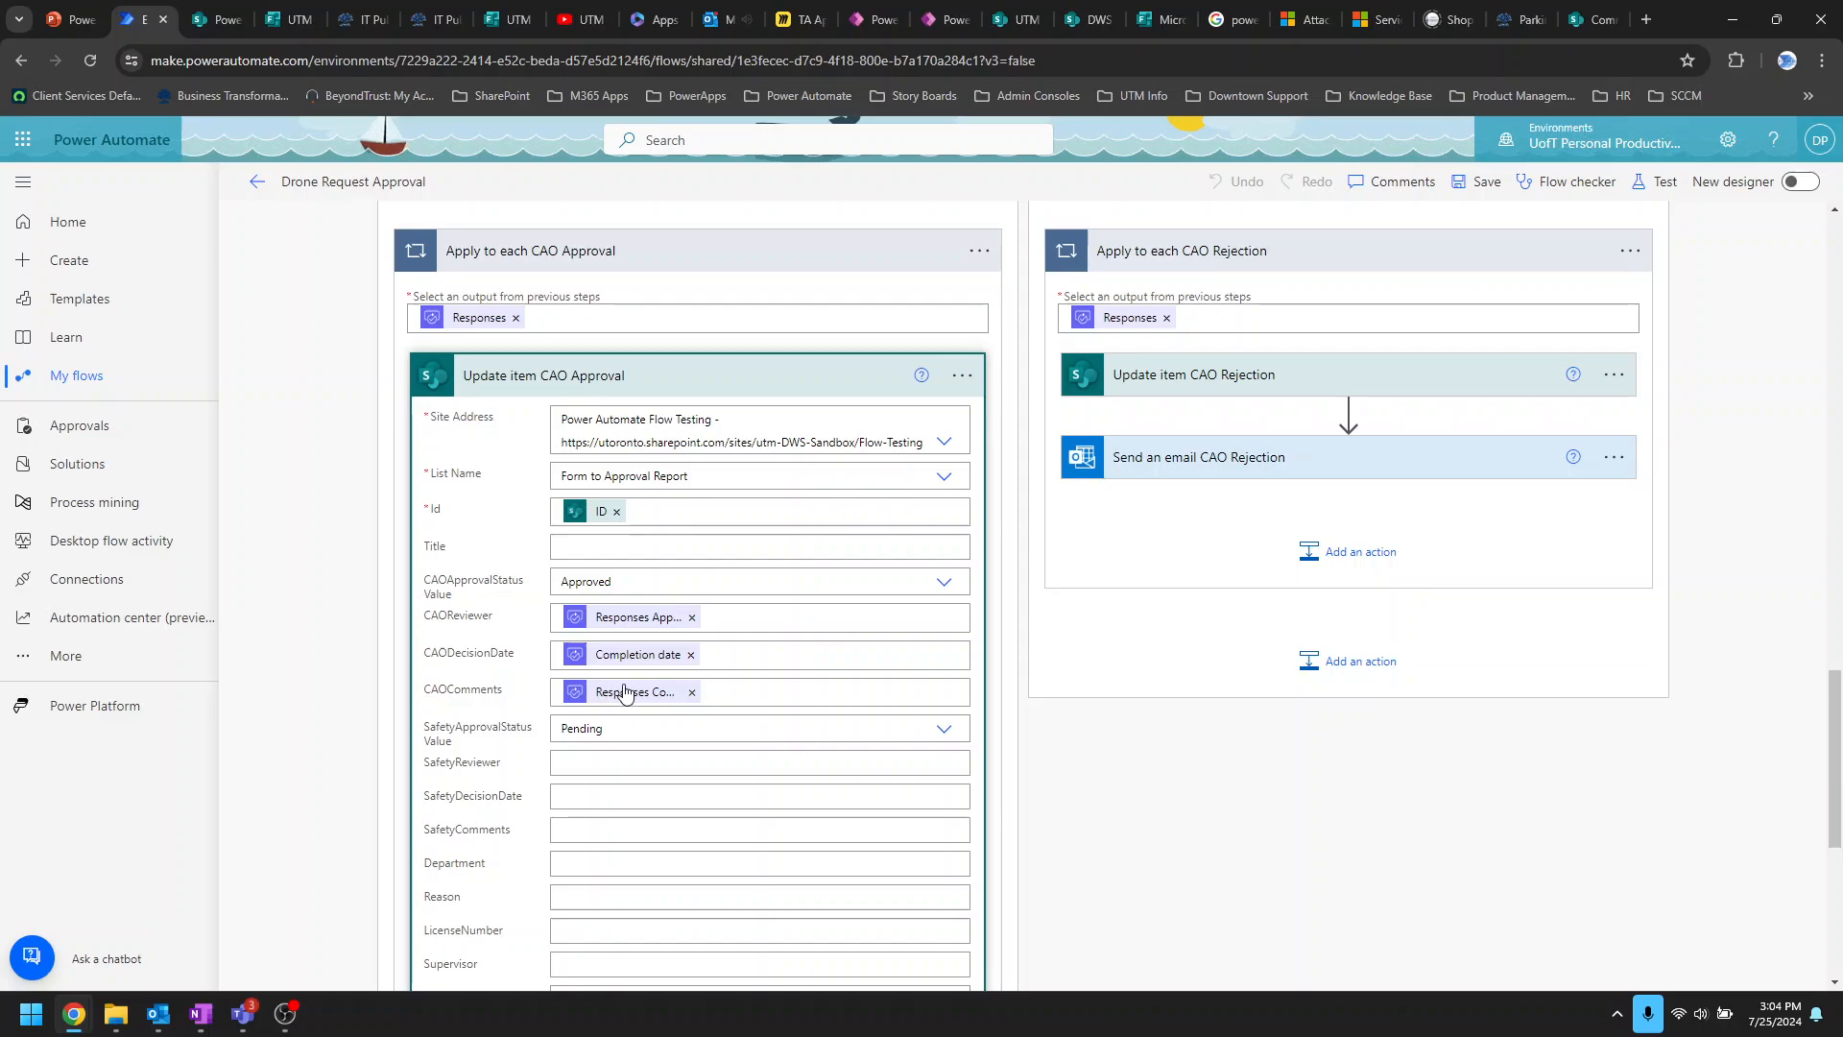
pyautogui.scroll(-2, 623, 691)
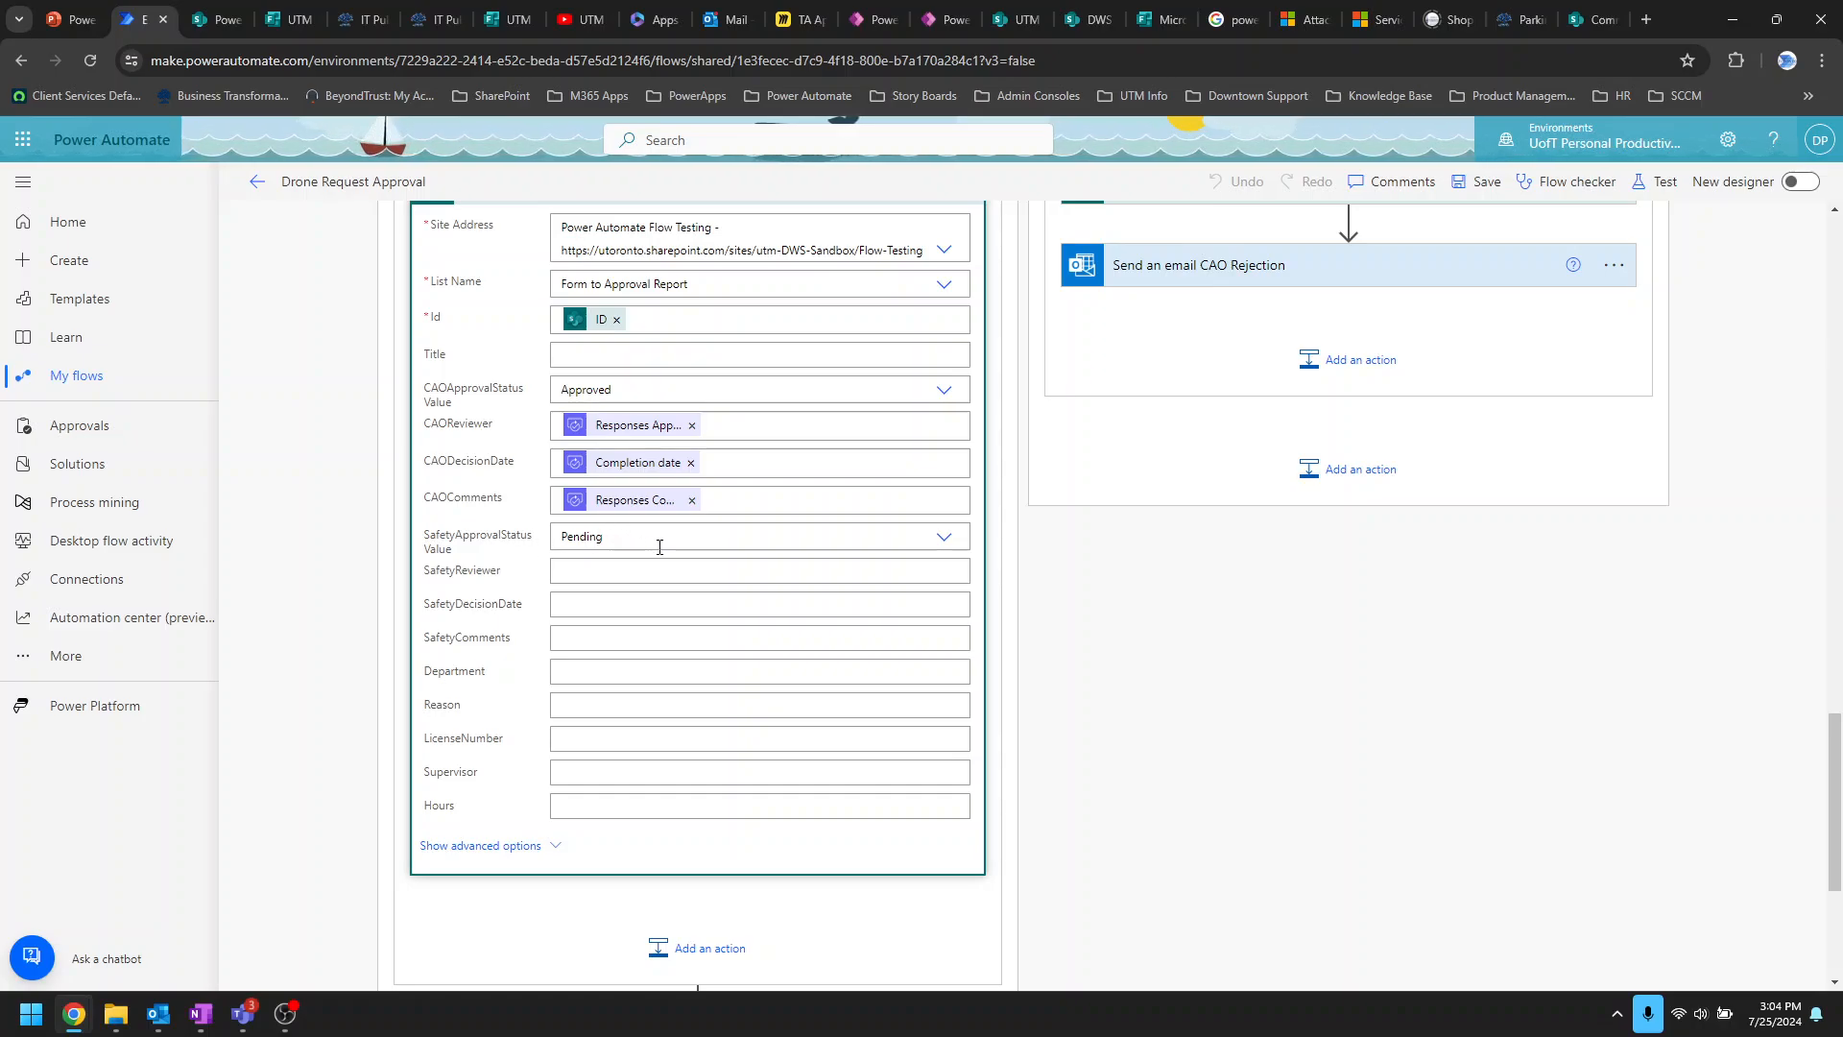
pyautogui.click(209, 20)
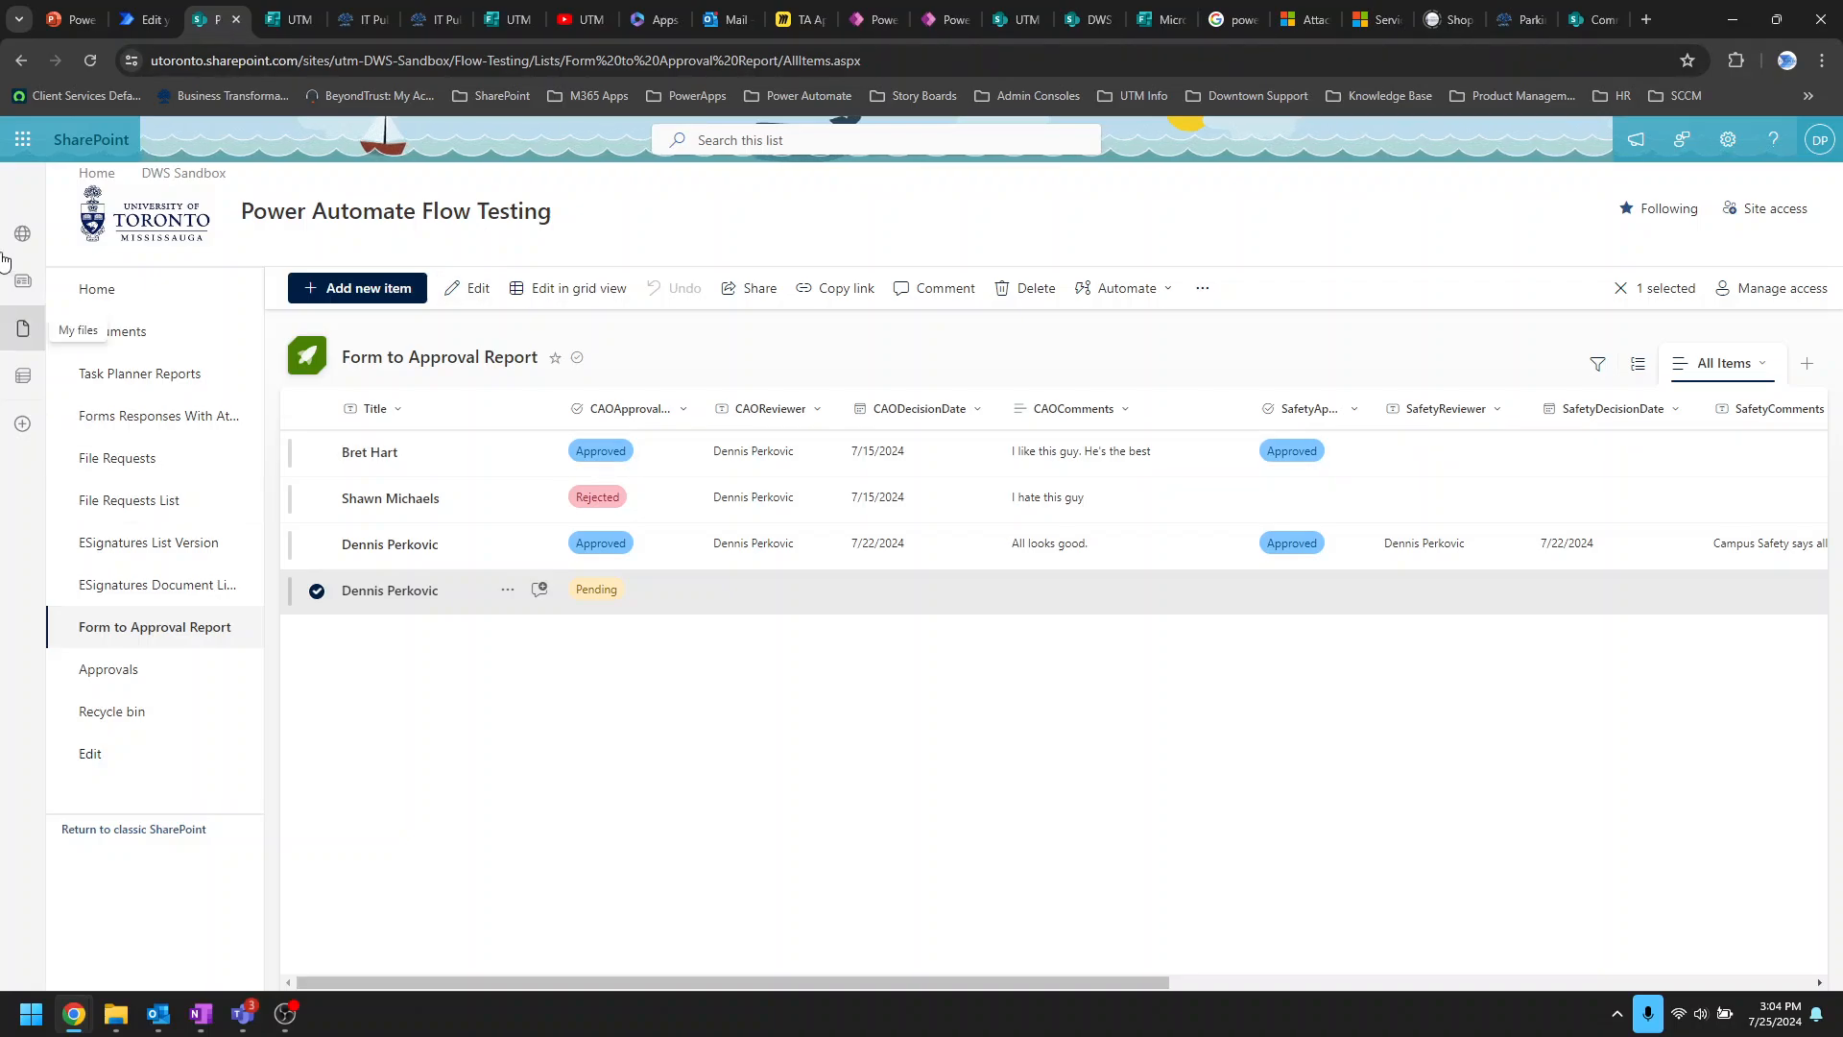
# Step: Reload the list and confirm the request reads CAO Approved on 7/25/2024 with comment 'Yes approved'
pyautogui.click(90, 59)
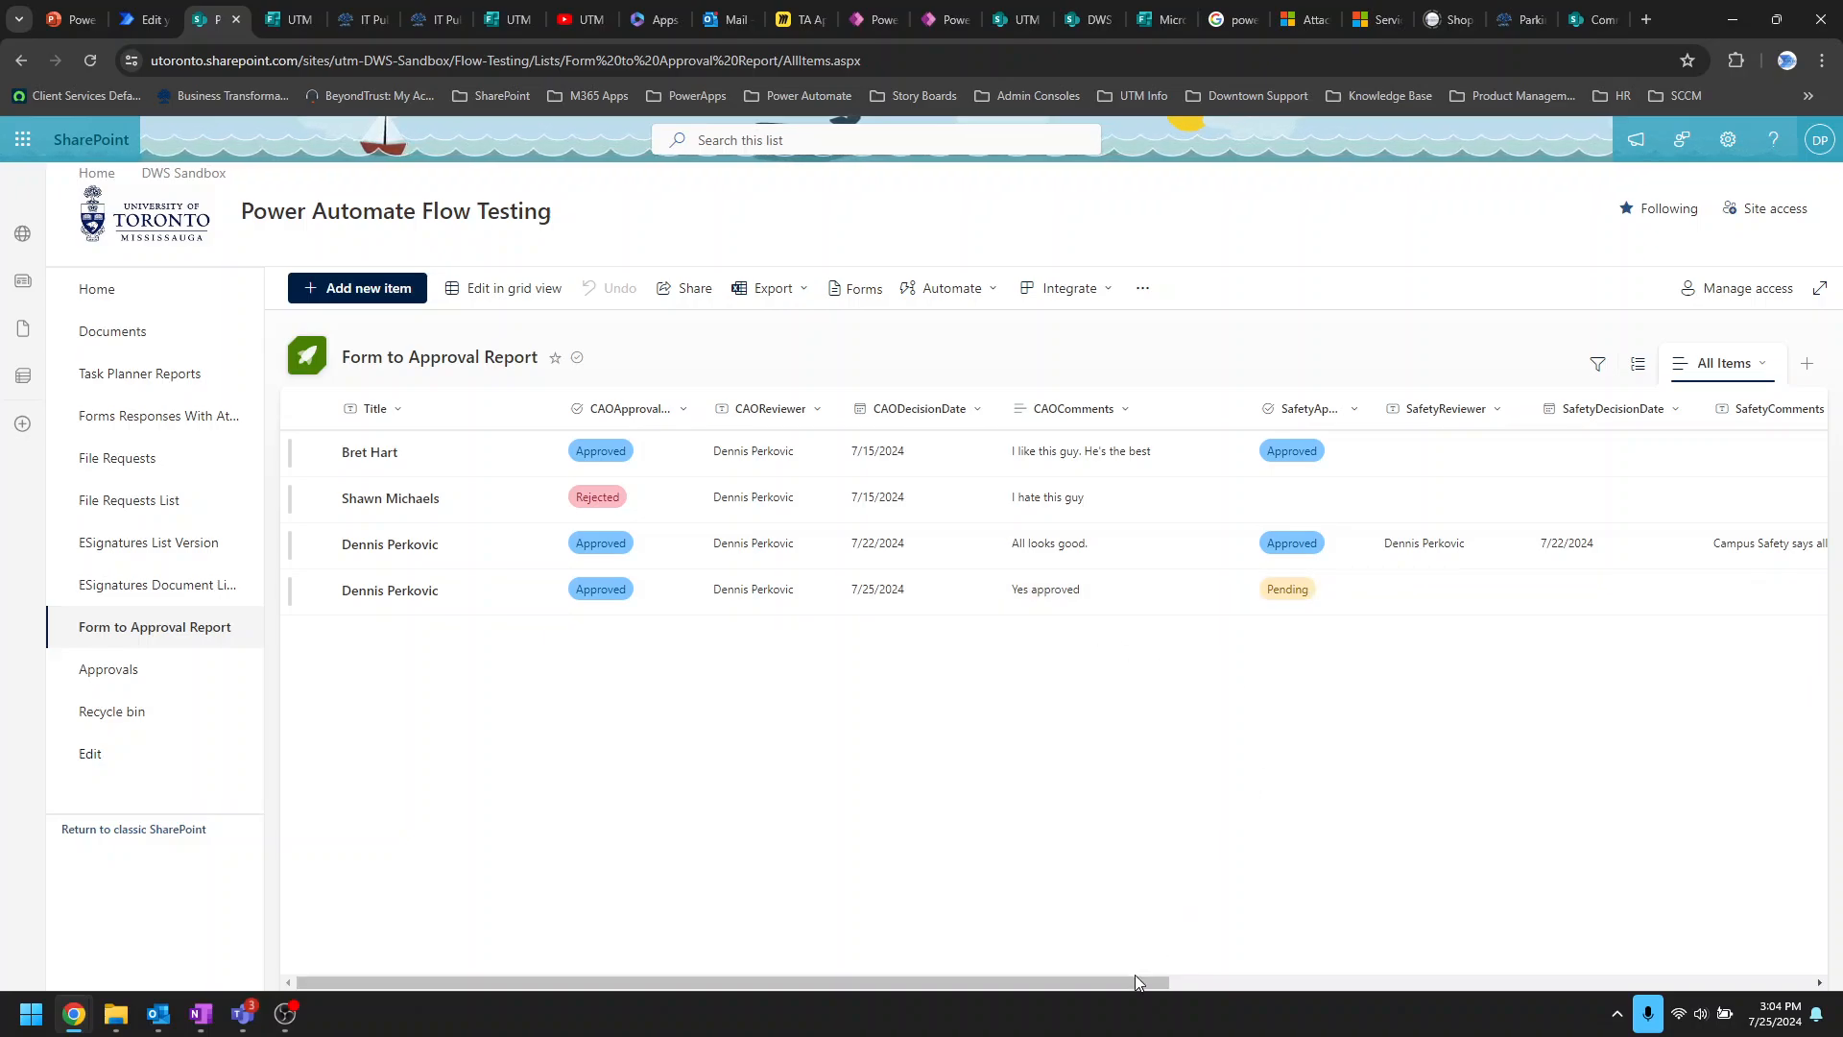
pyautogui.moveTo(1134, 975); pyautogui.dragTo(1323, 977)
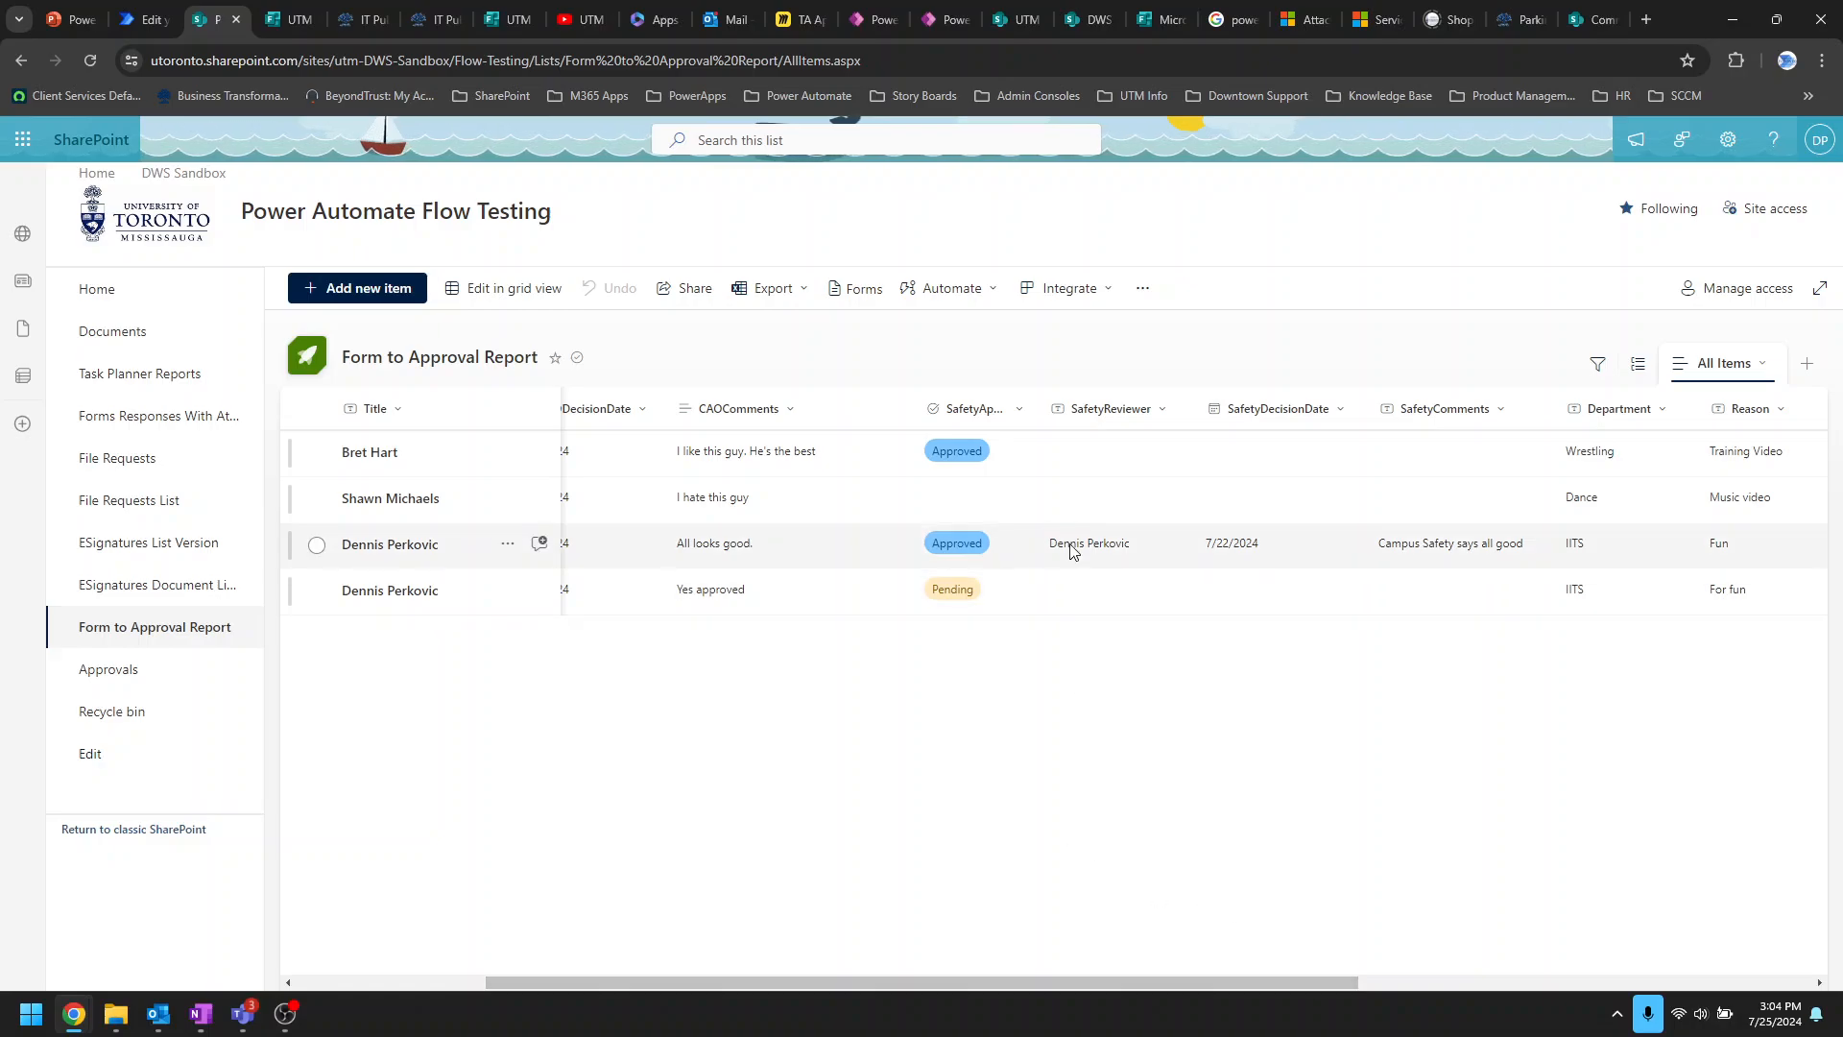
pyautogui.moveTo(1202, 984); pyautogui.dragTo(840, 933)
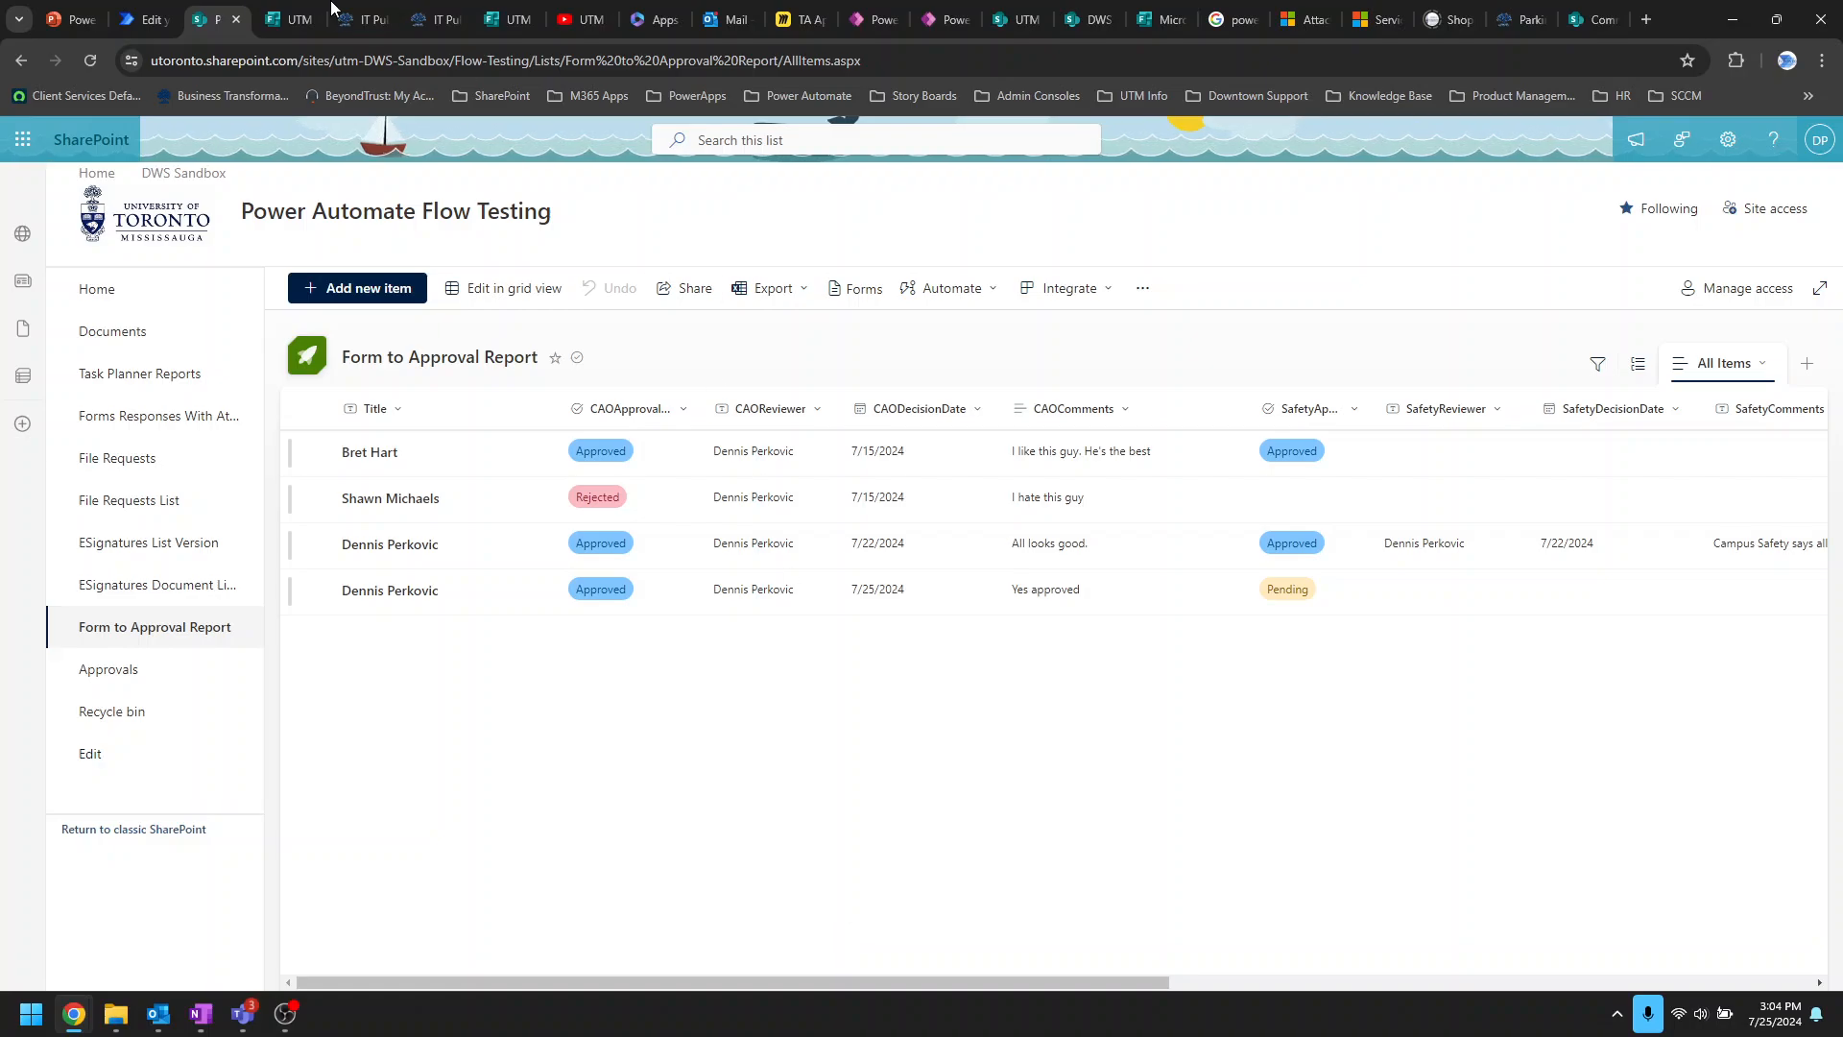
pyautogui.click(144, 19)
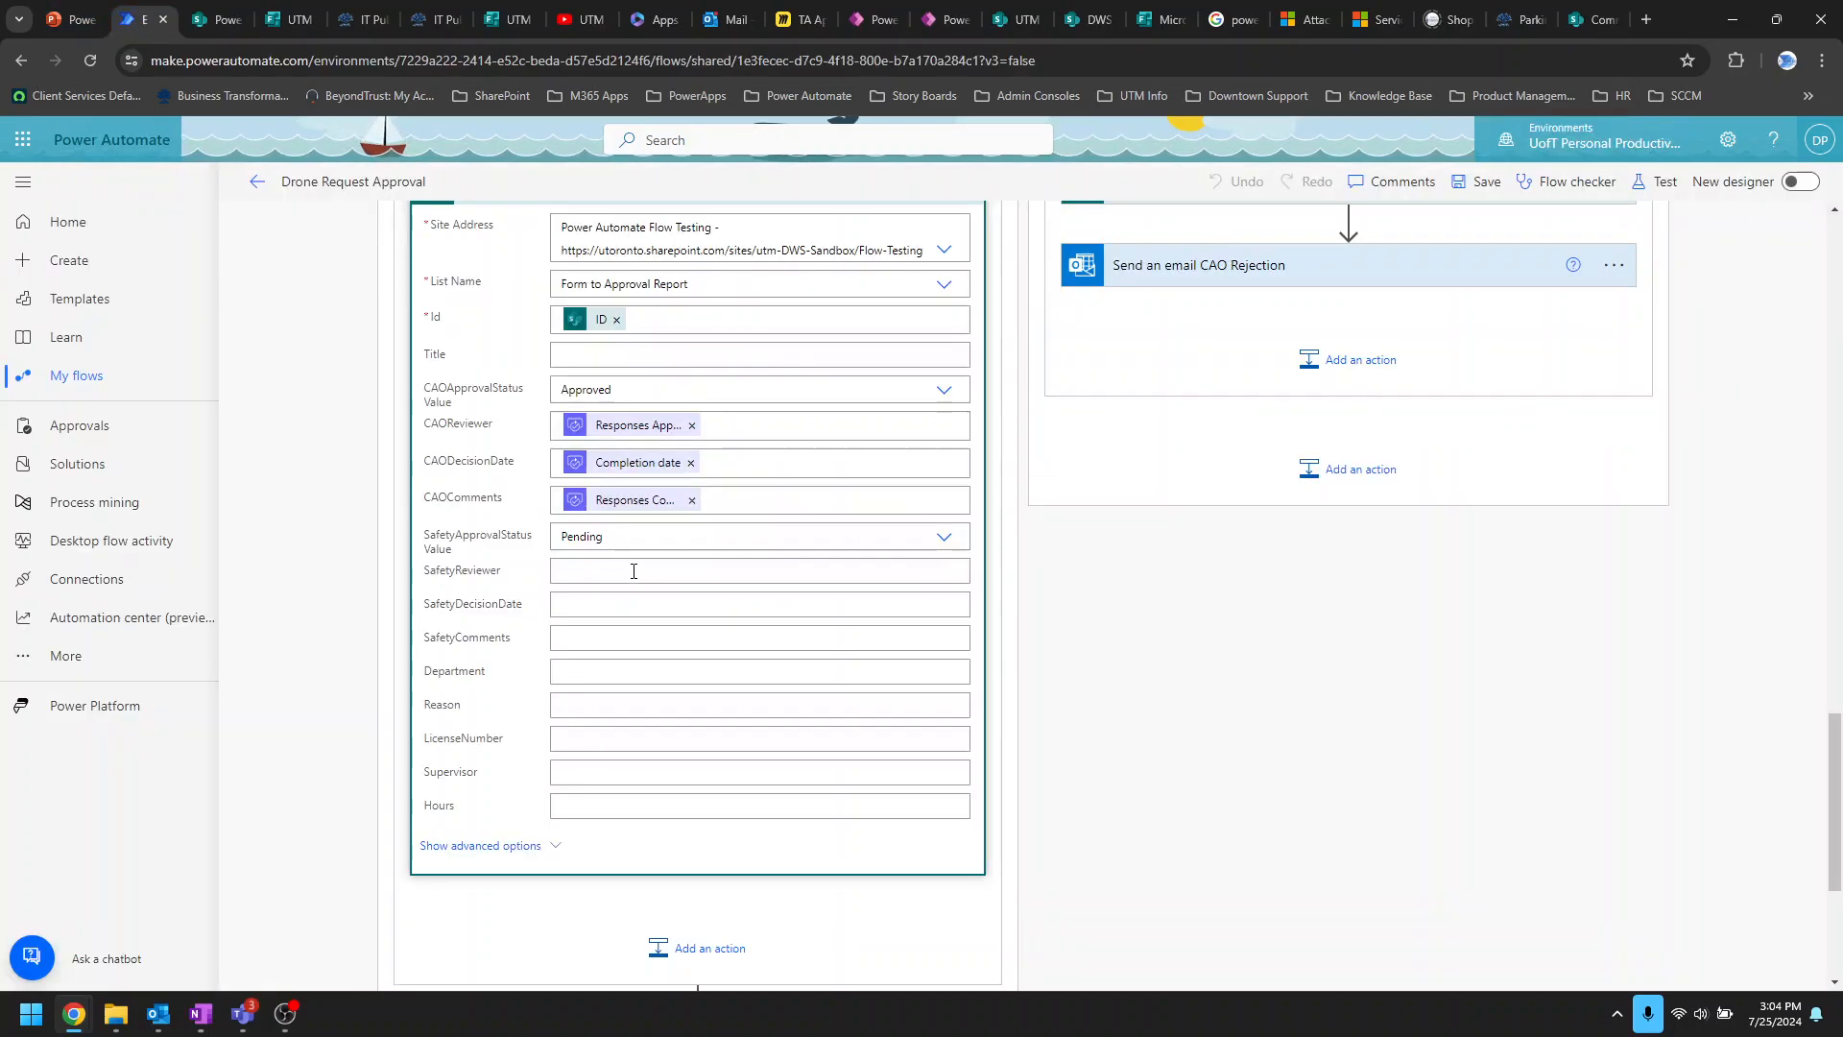
# Step: Expand Start and wait for a Campus Safety approval and review its title and approver fields
pyautogui.scroll(-4, 633, 571)
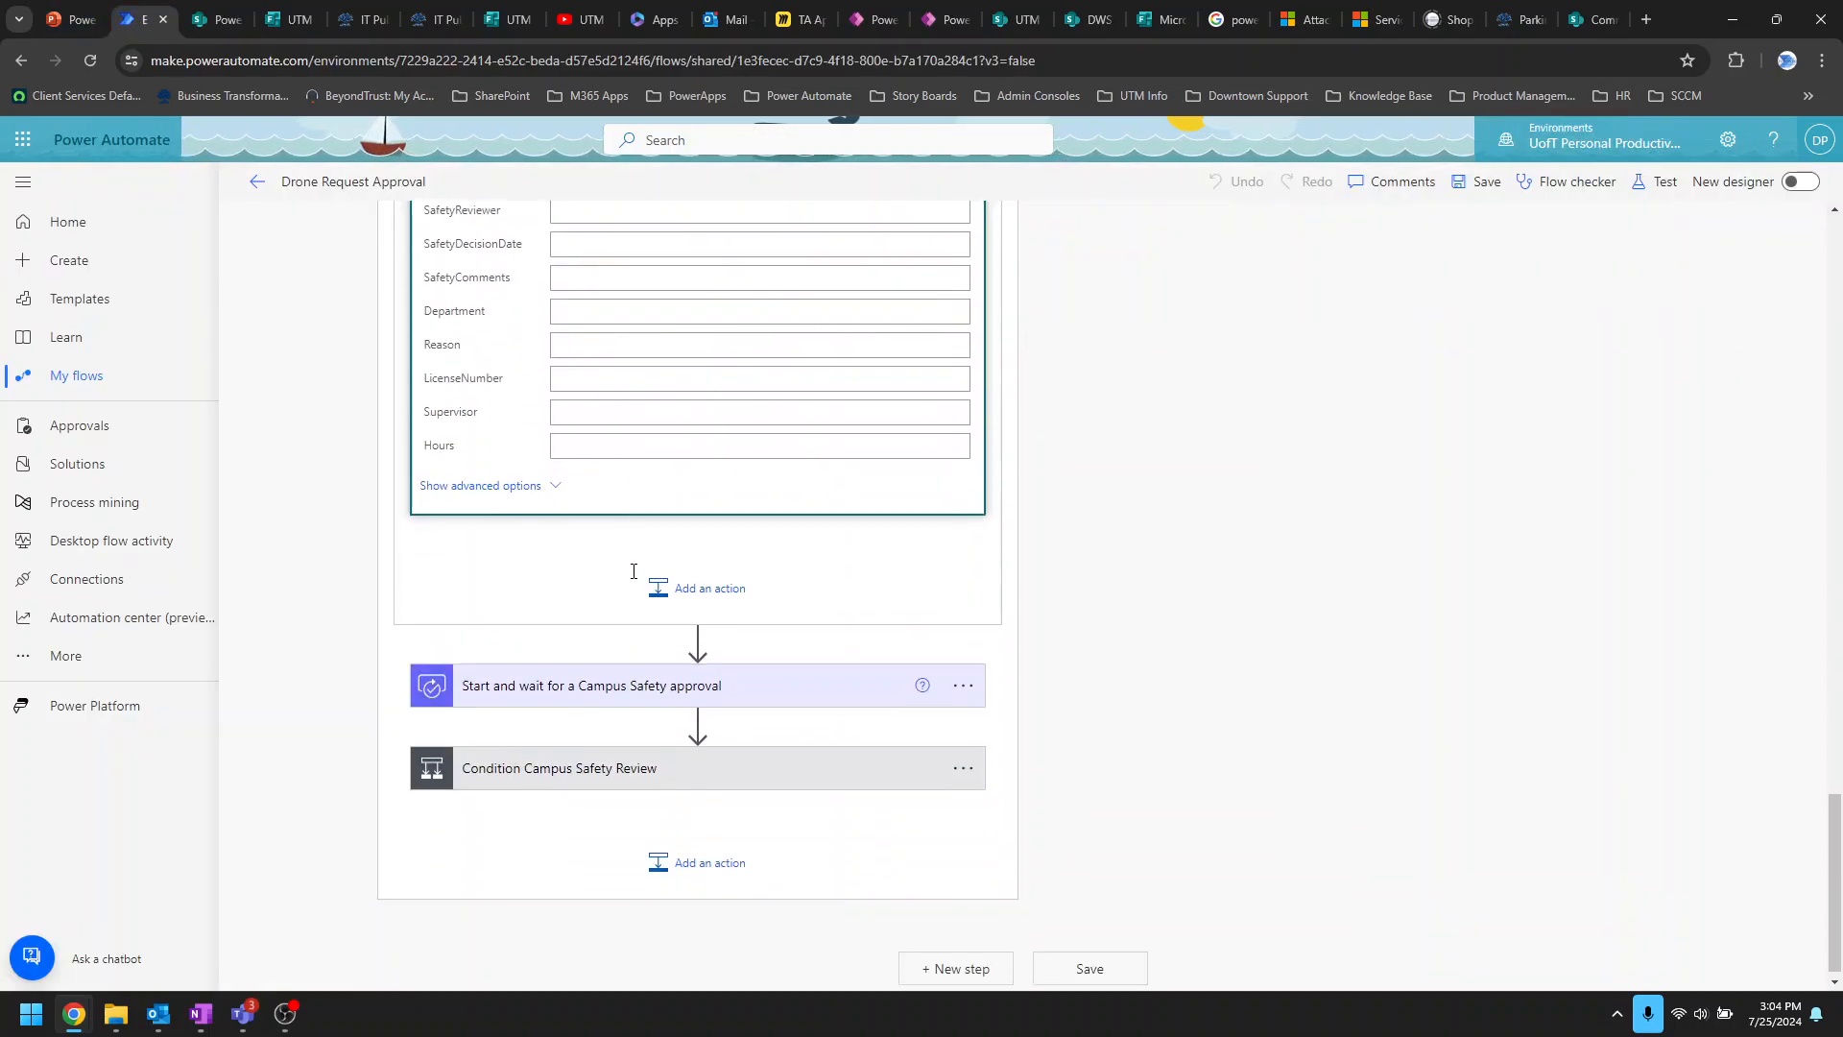
pyautogui.click(795, 668)
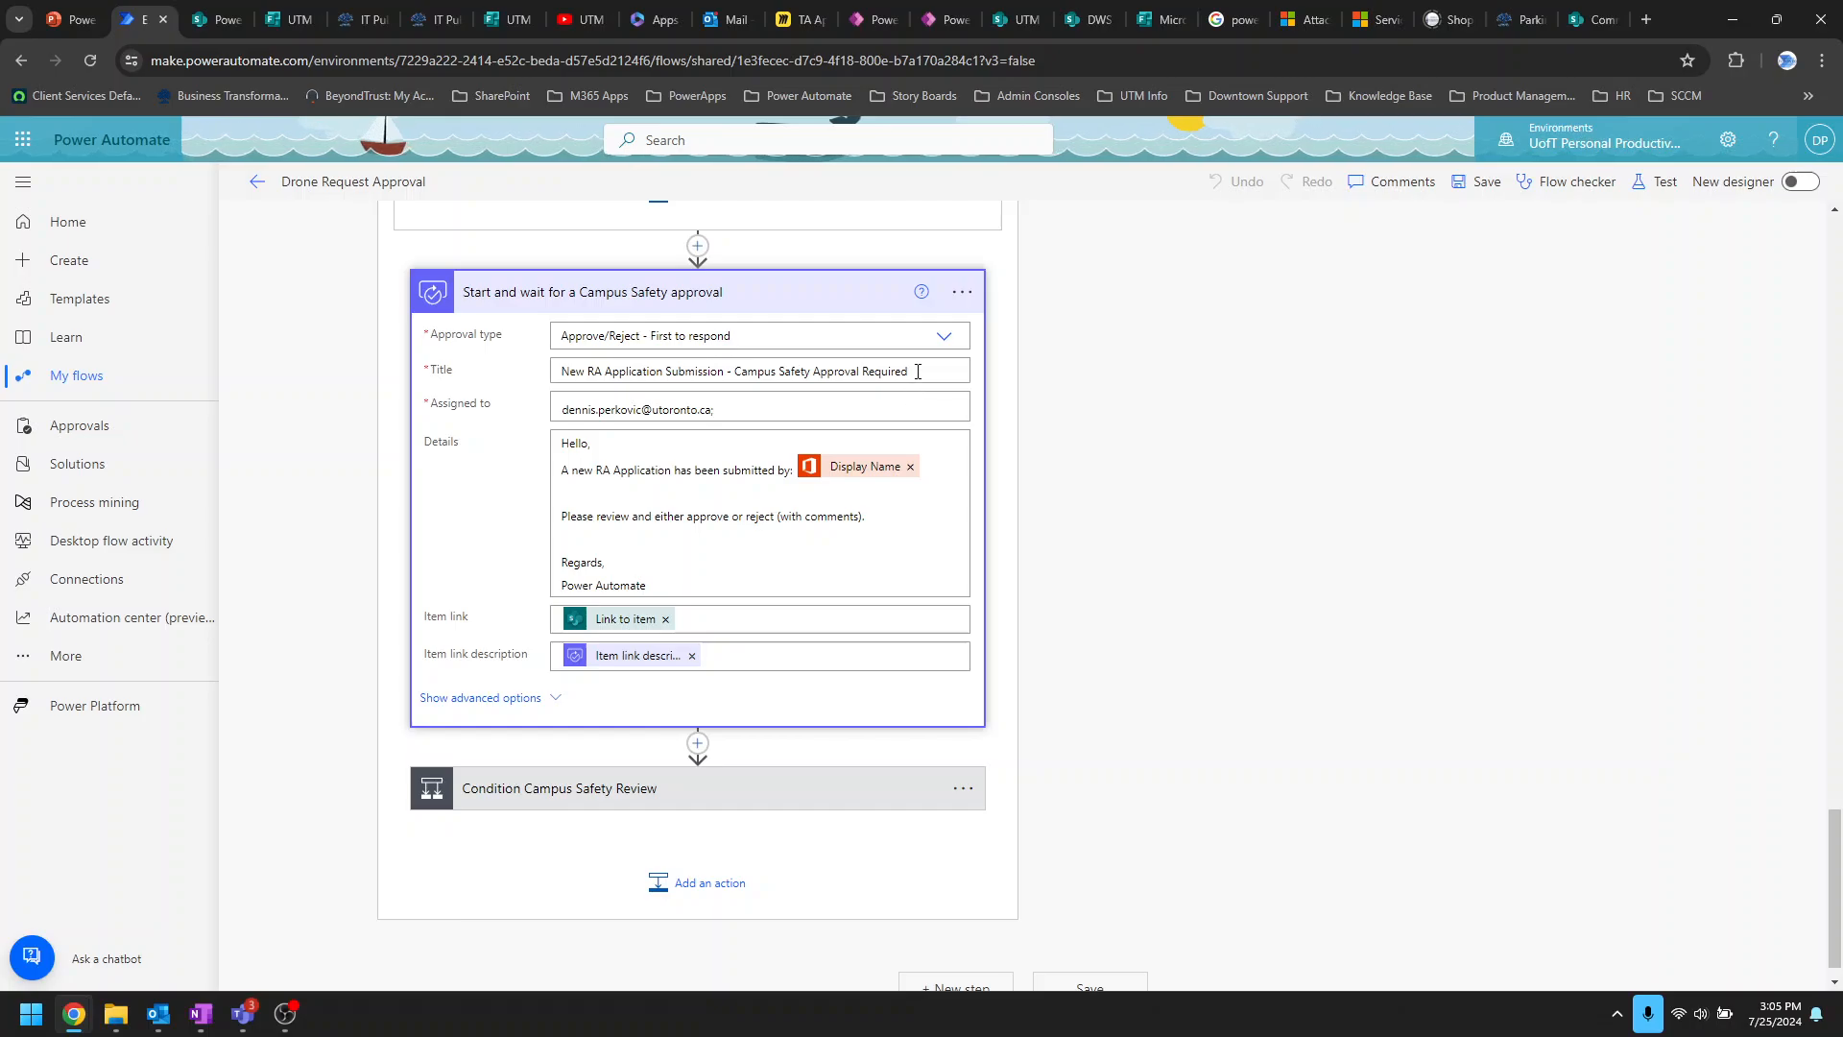
pyautogui.moveTo(912, 371); pyautogui.dragTo(735, 373)
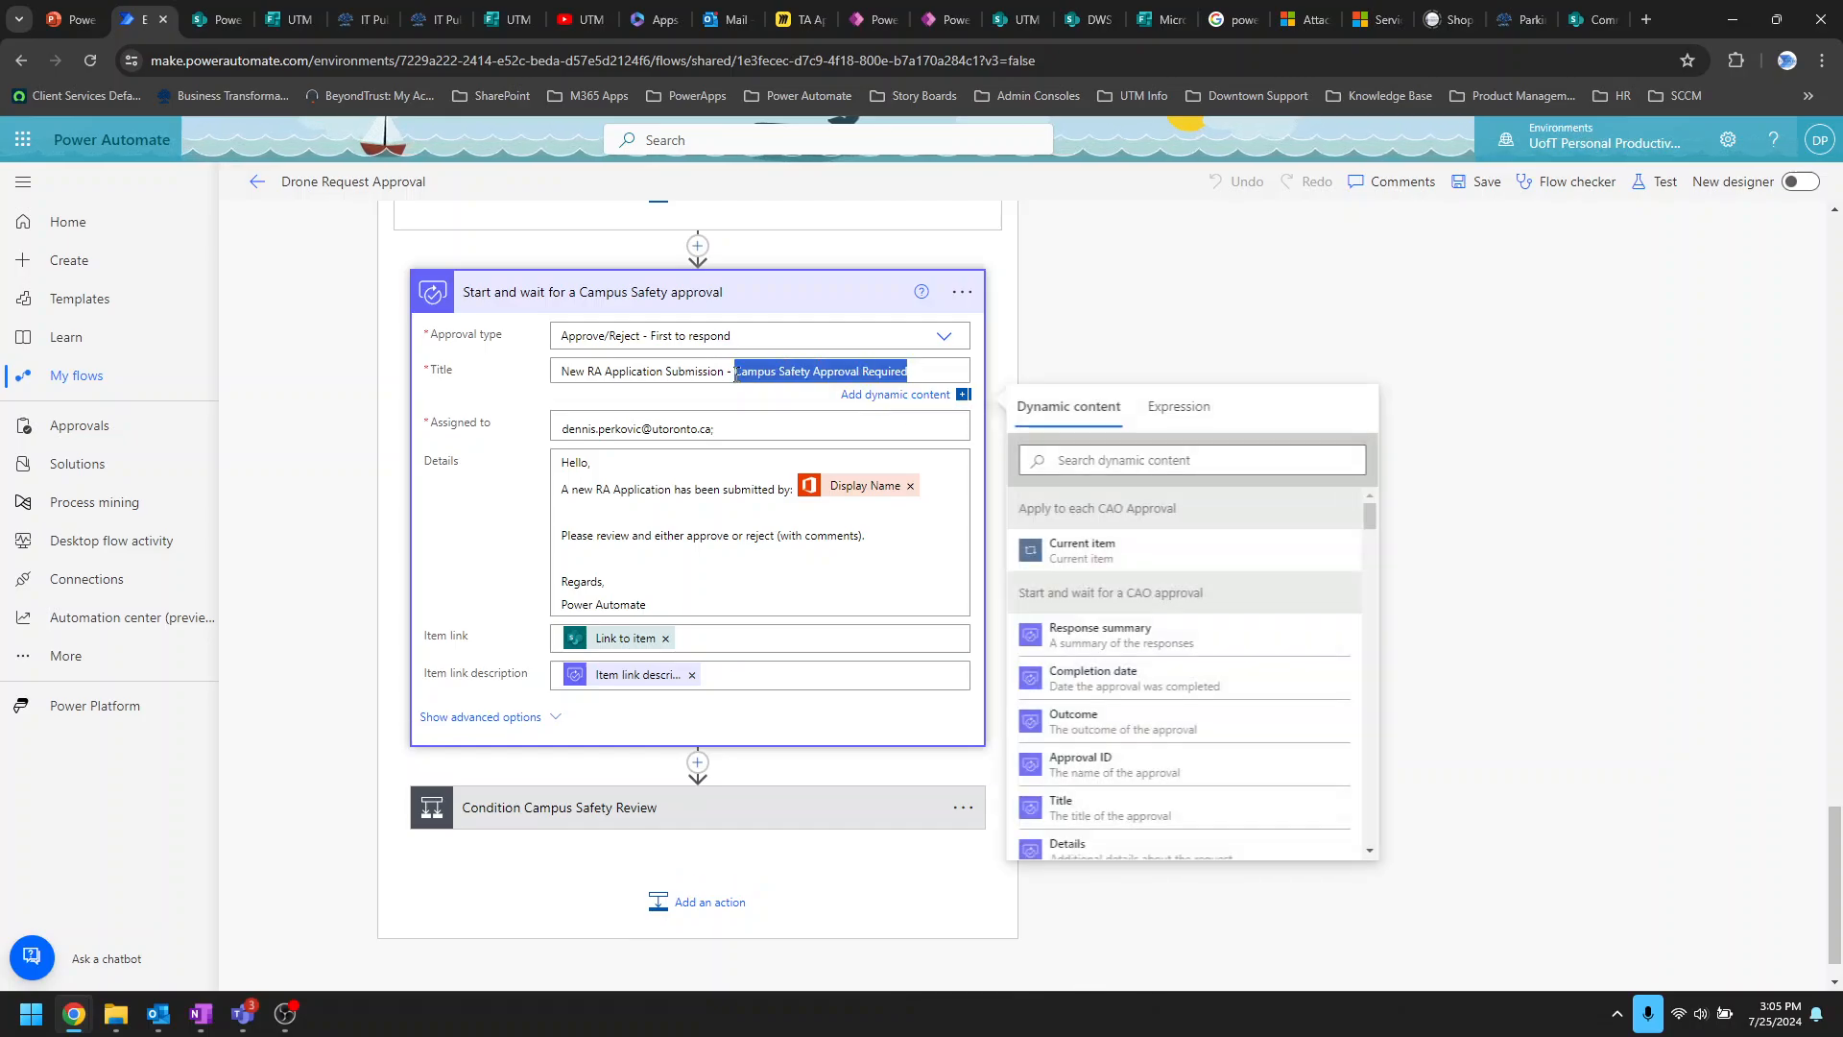
pyautogui.click(651, 437)
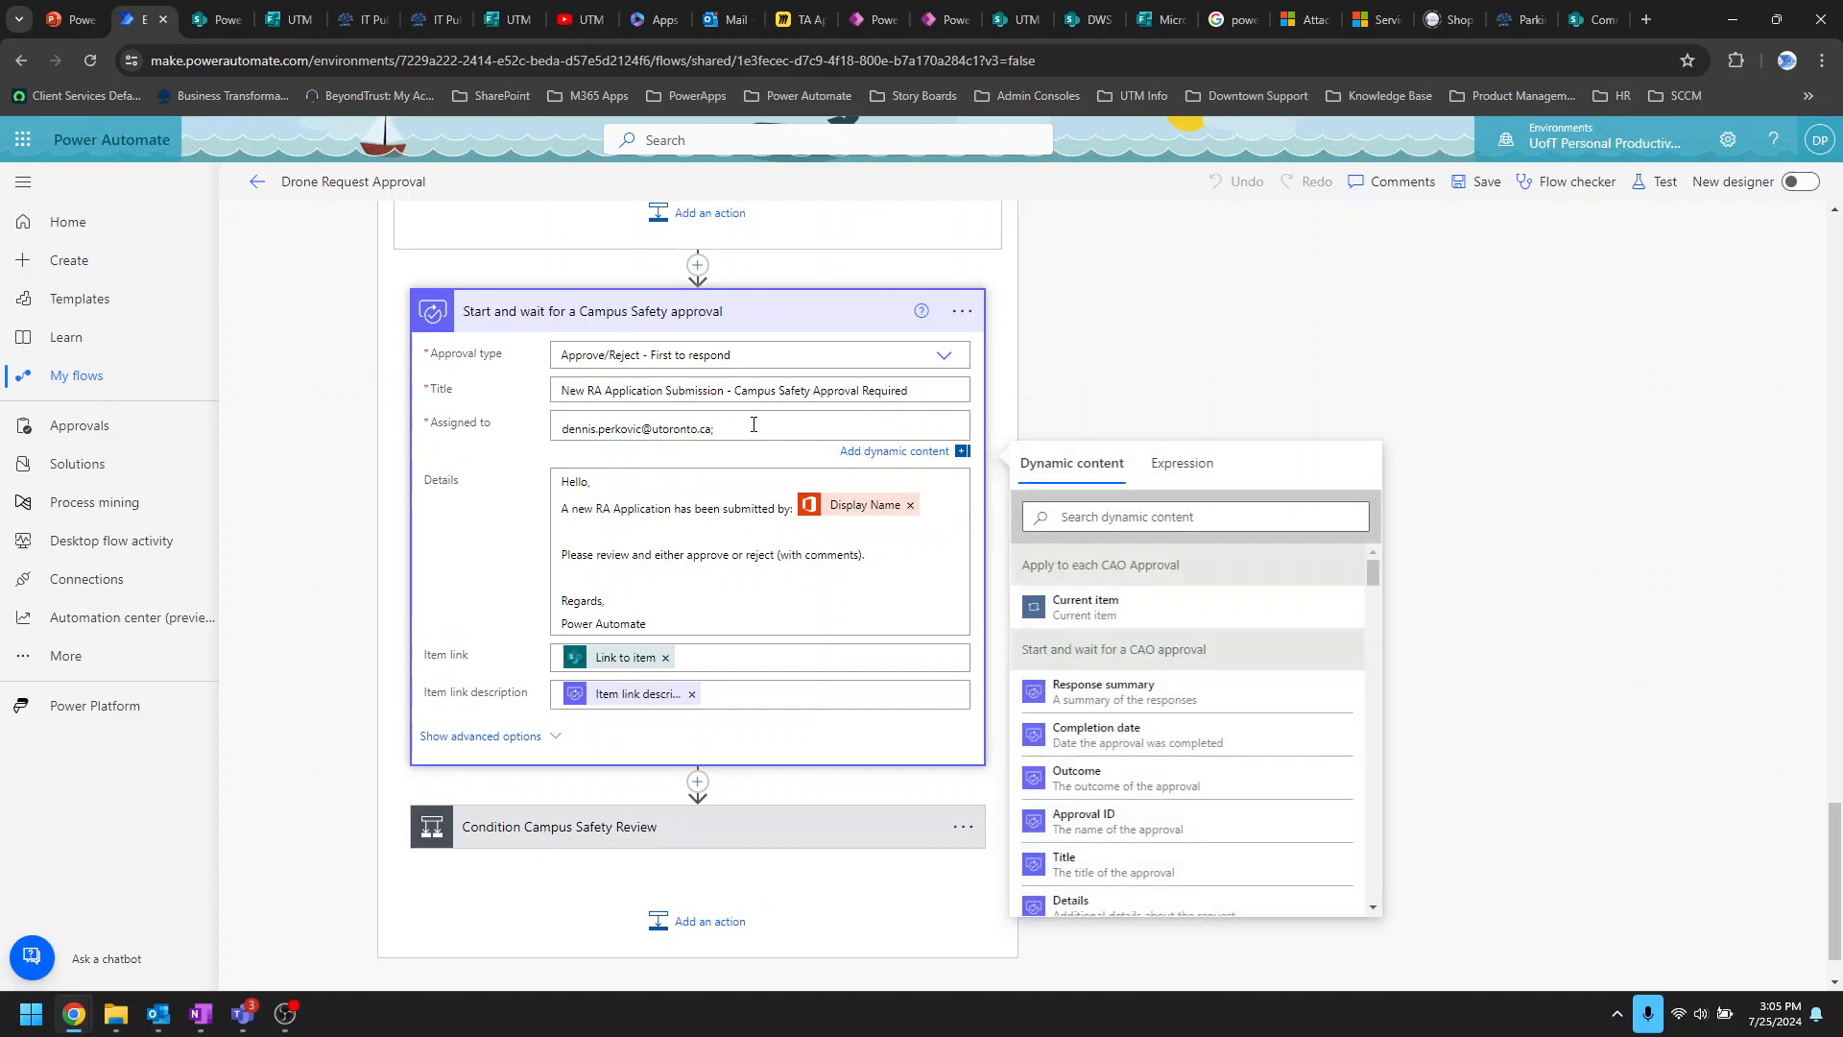
pyautogui.write(';')
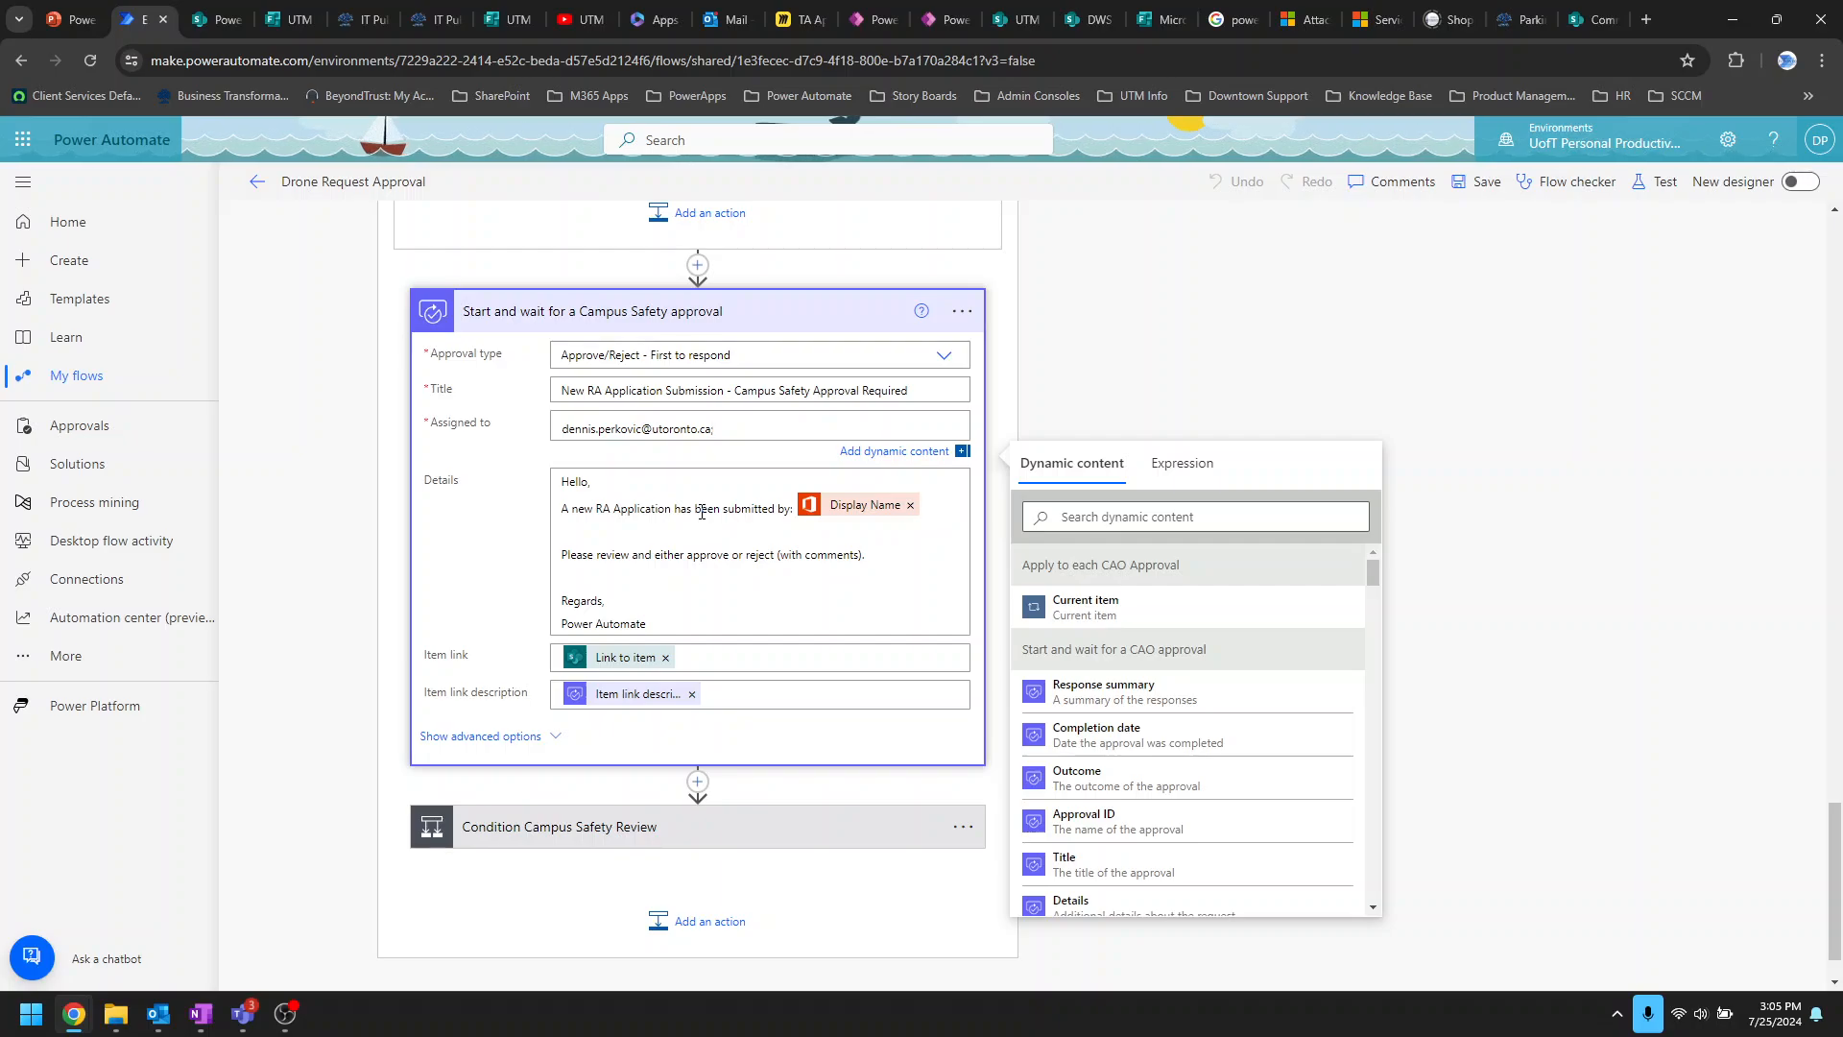
# Step: Open the new 'New RA Application Submission - Campus Safety' request in the Teams activity feed
pyautogui.click(245, 1014)
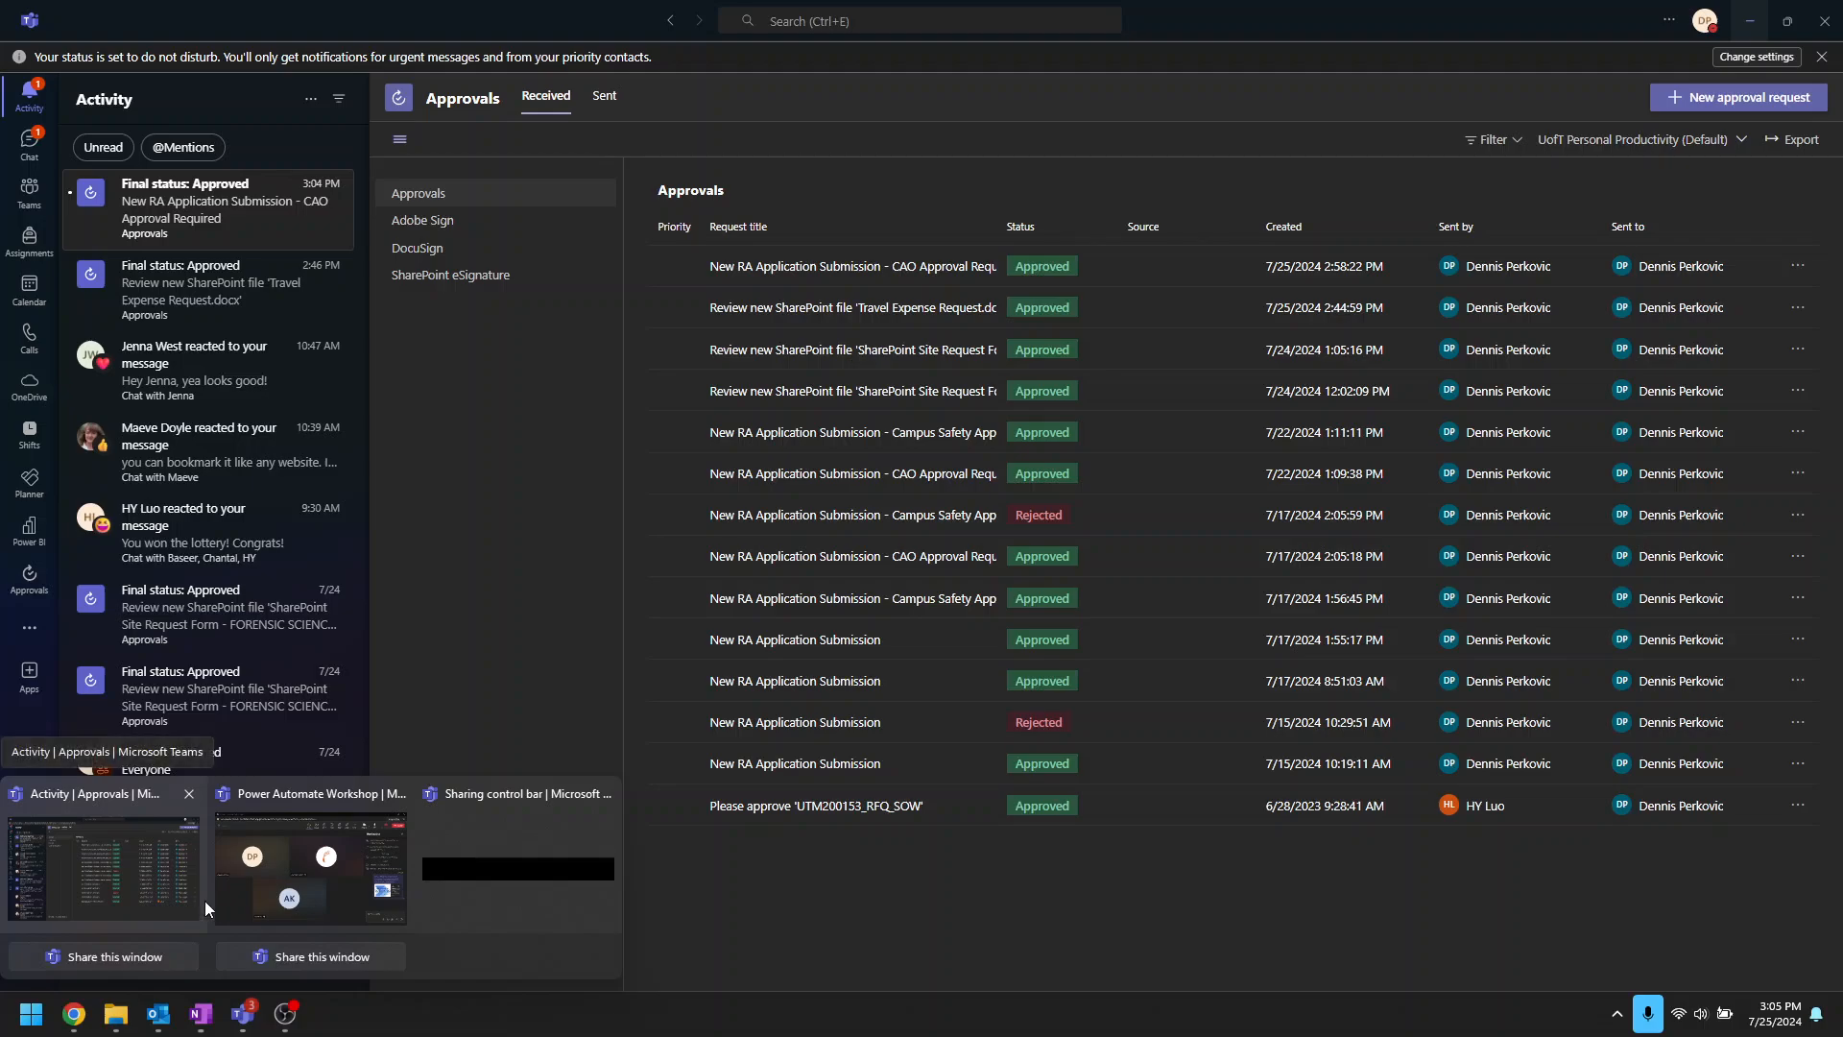
pyautogui.click(159, 890)
pyautogui.click(183, 199)
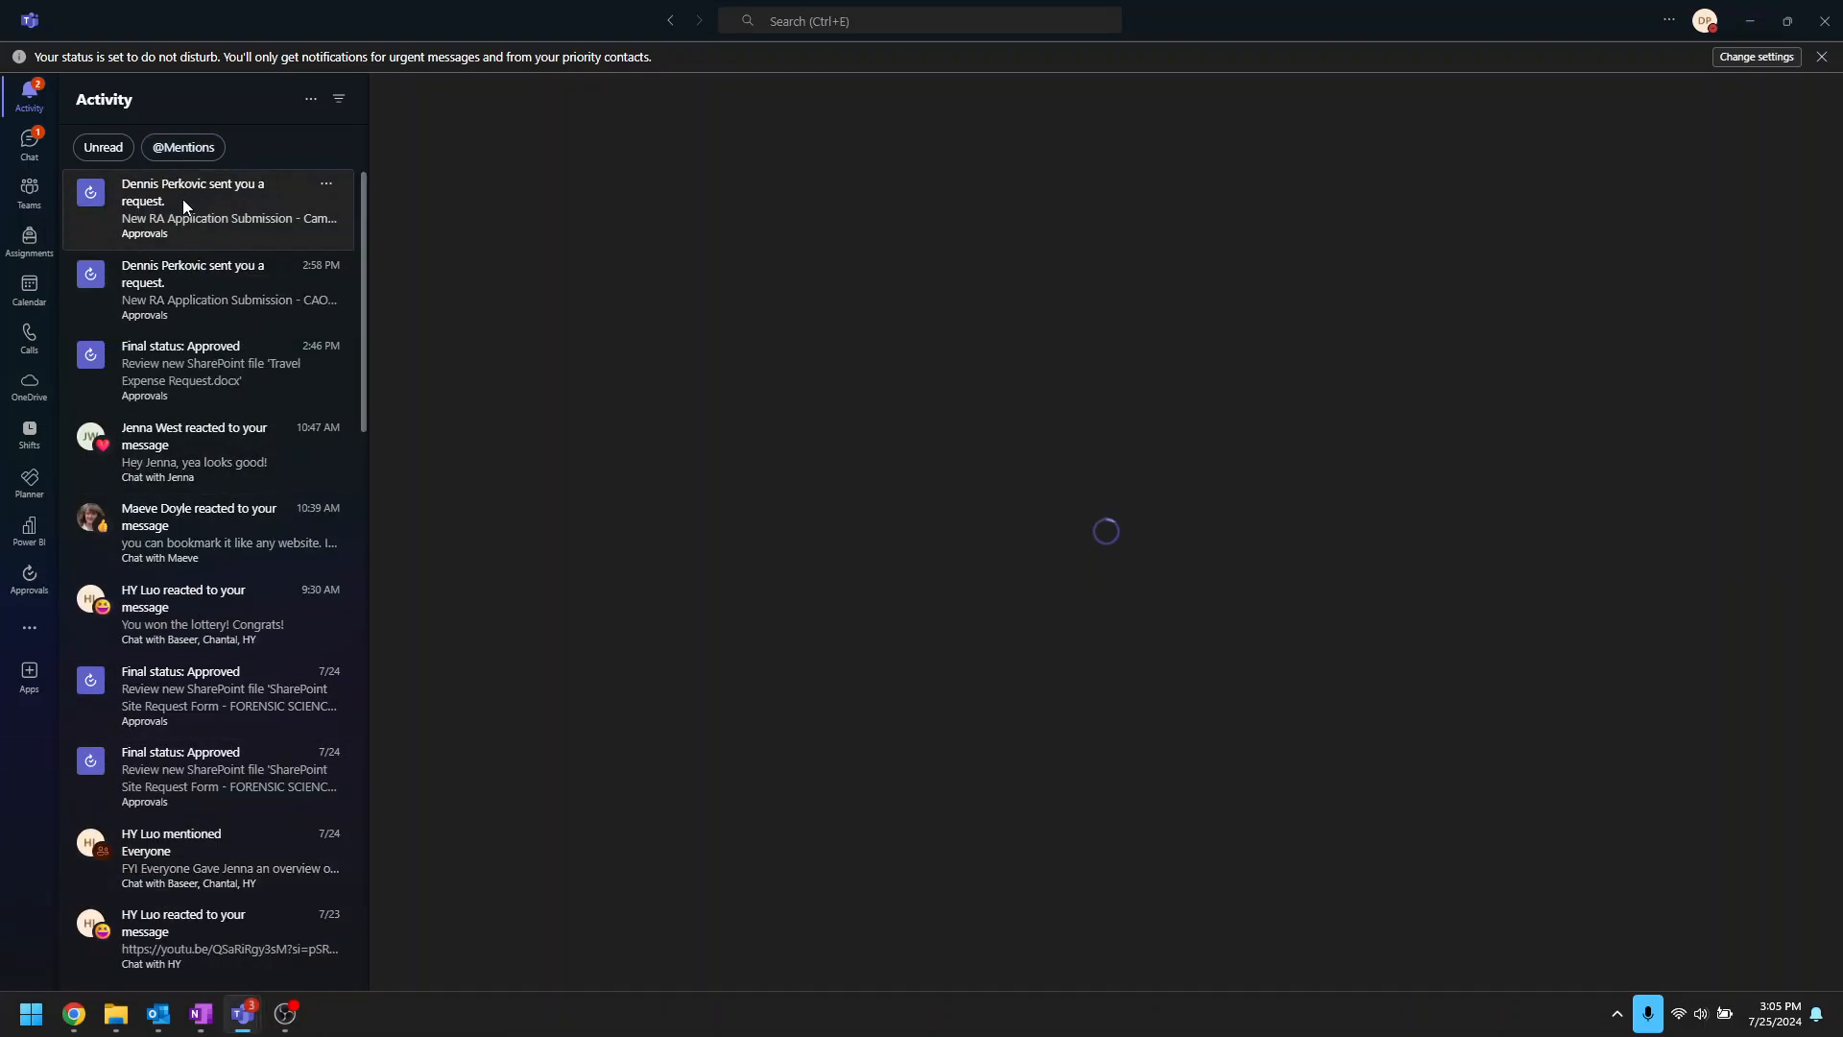
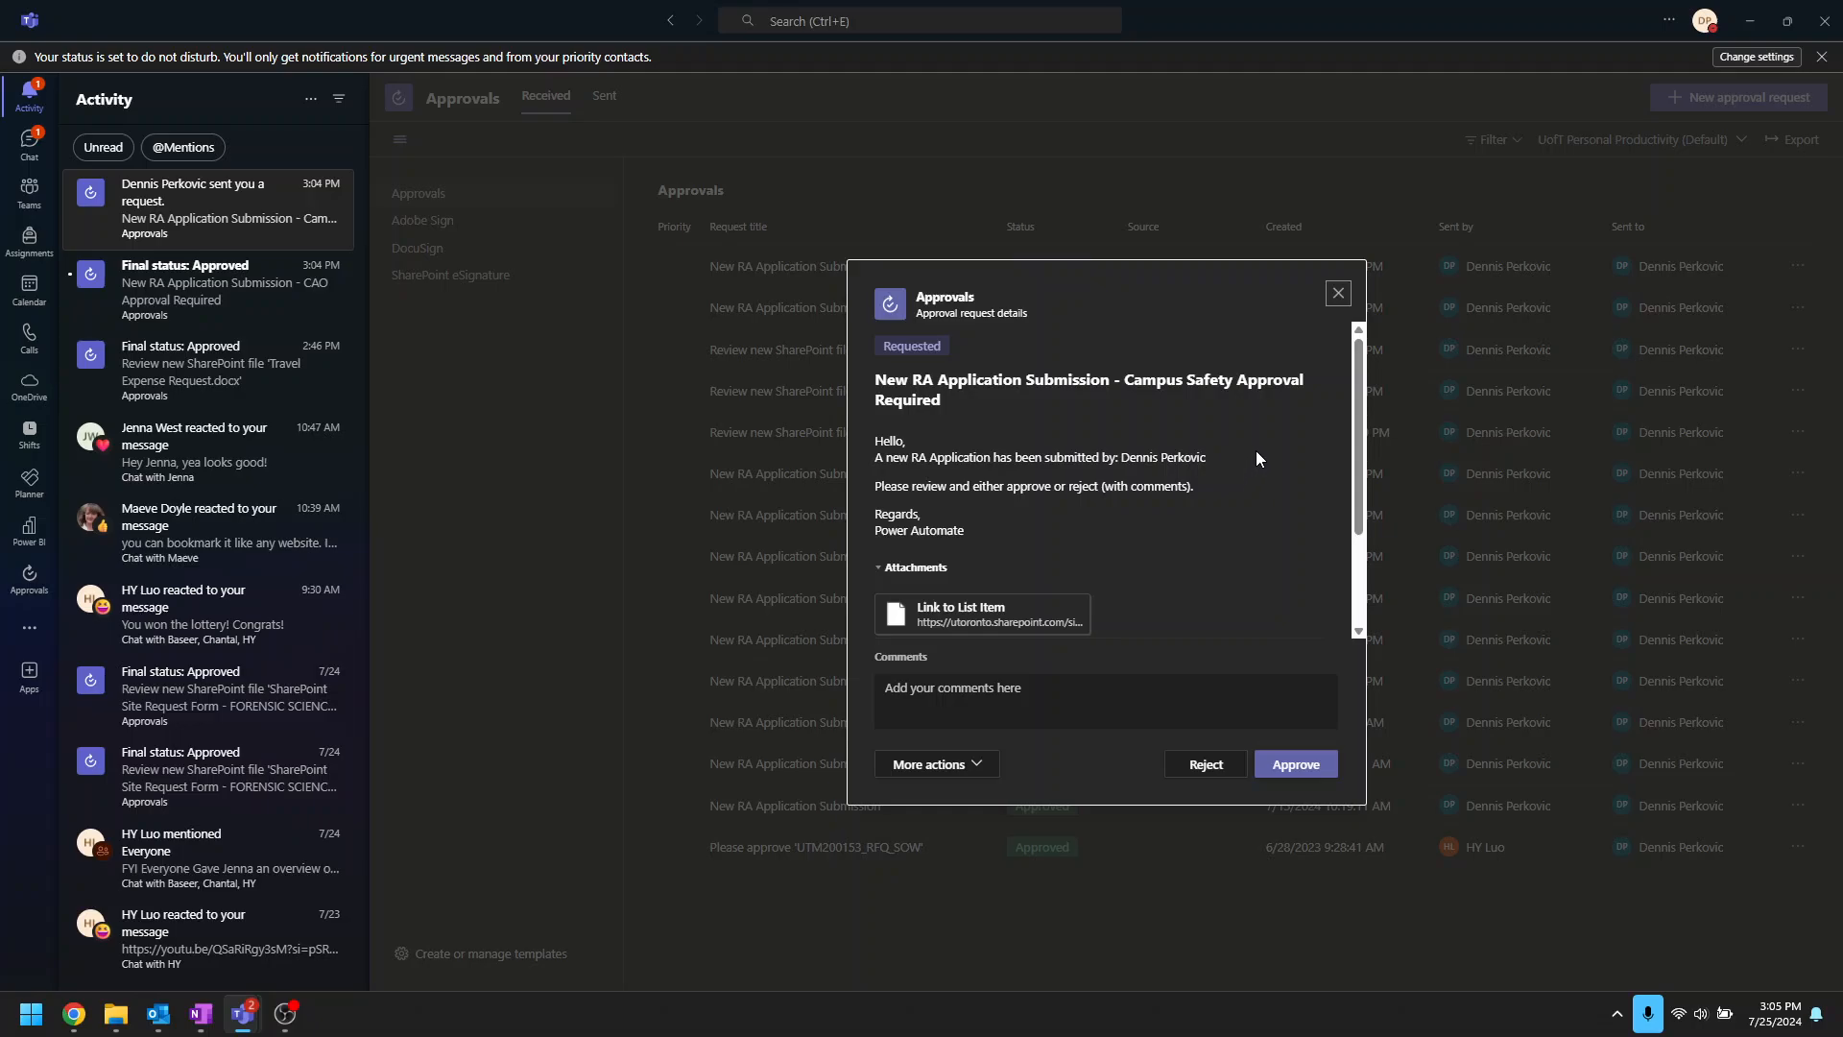
# Step: Approve the new RA Application Submission request in Teams with the comment 'Campus Safety Approves'
pyautogui.click(1035, 689)
pyautogui.write('Campus Safety Approves')
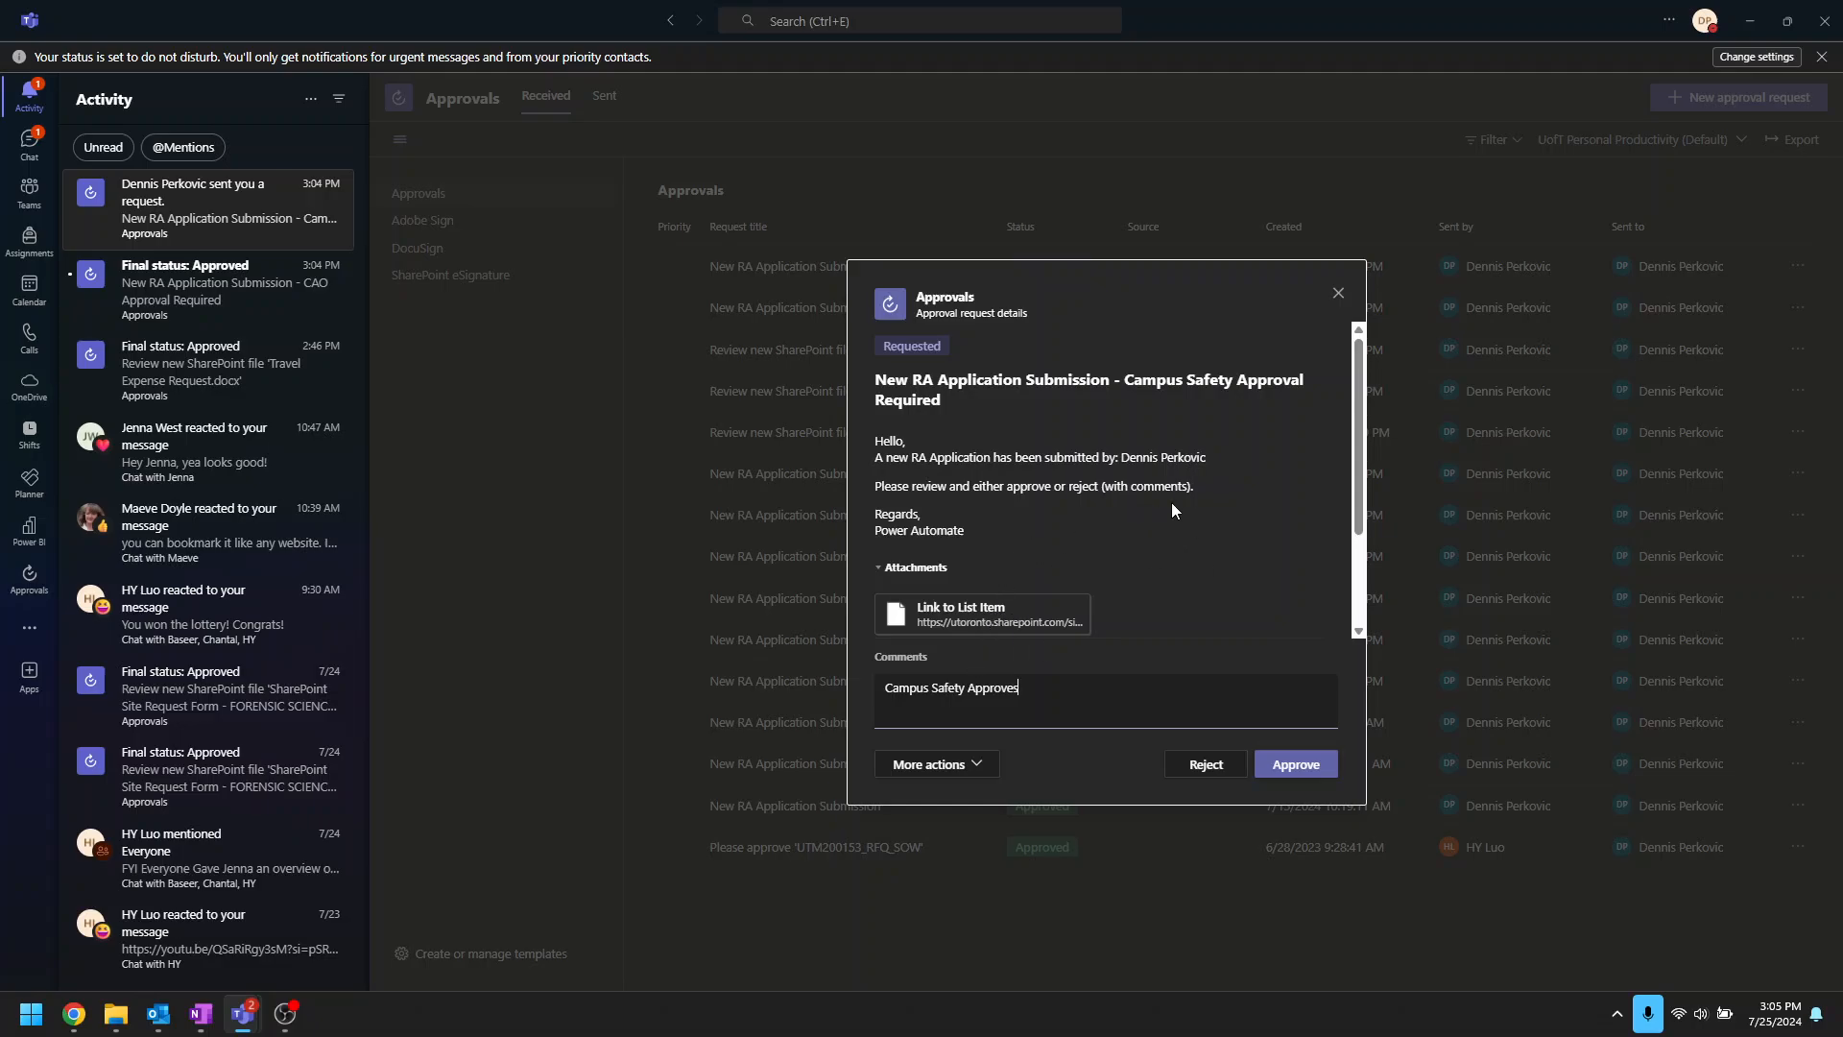
pyautogui.click(1303, 774)
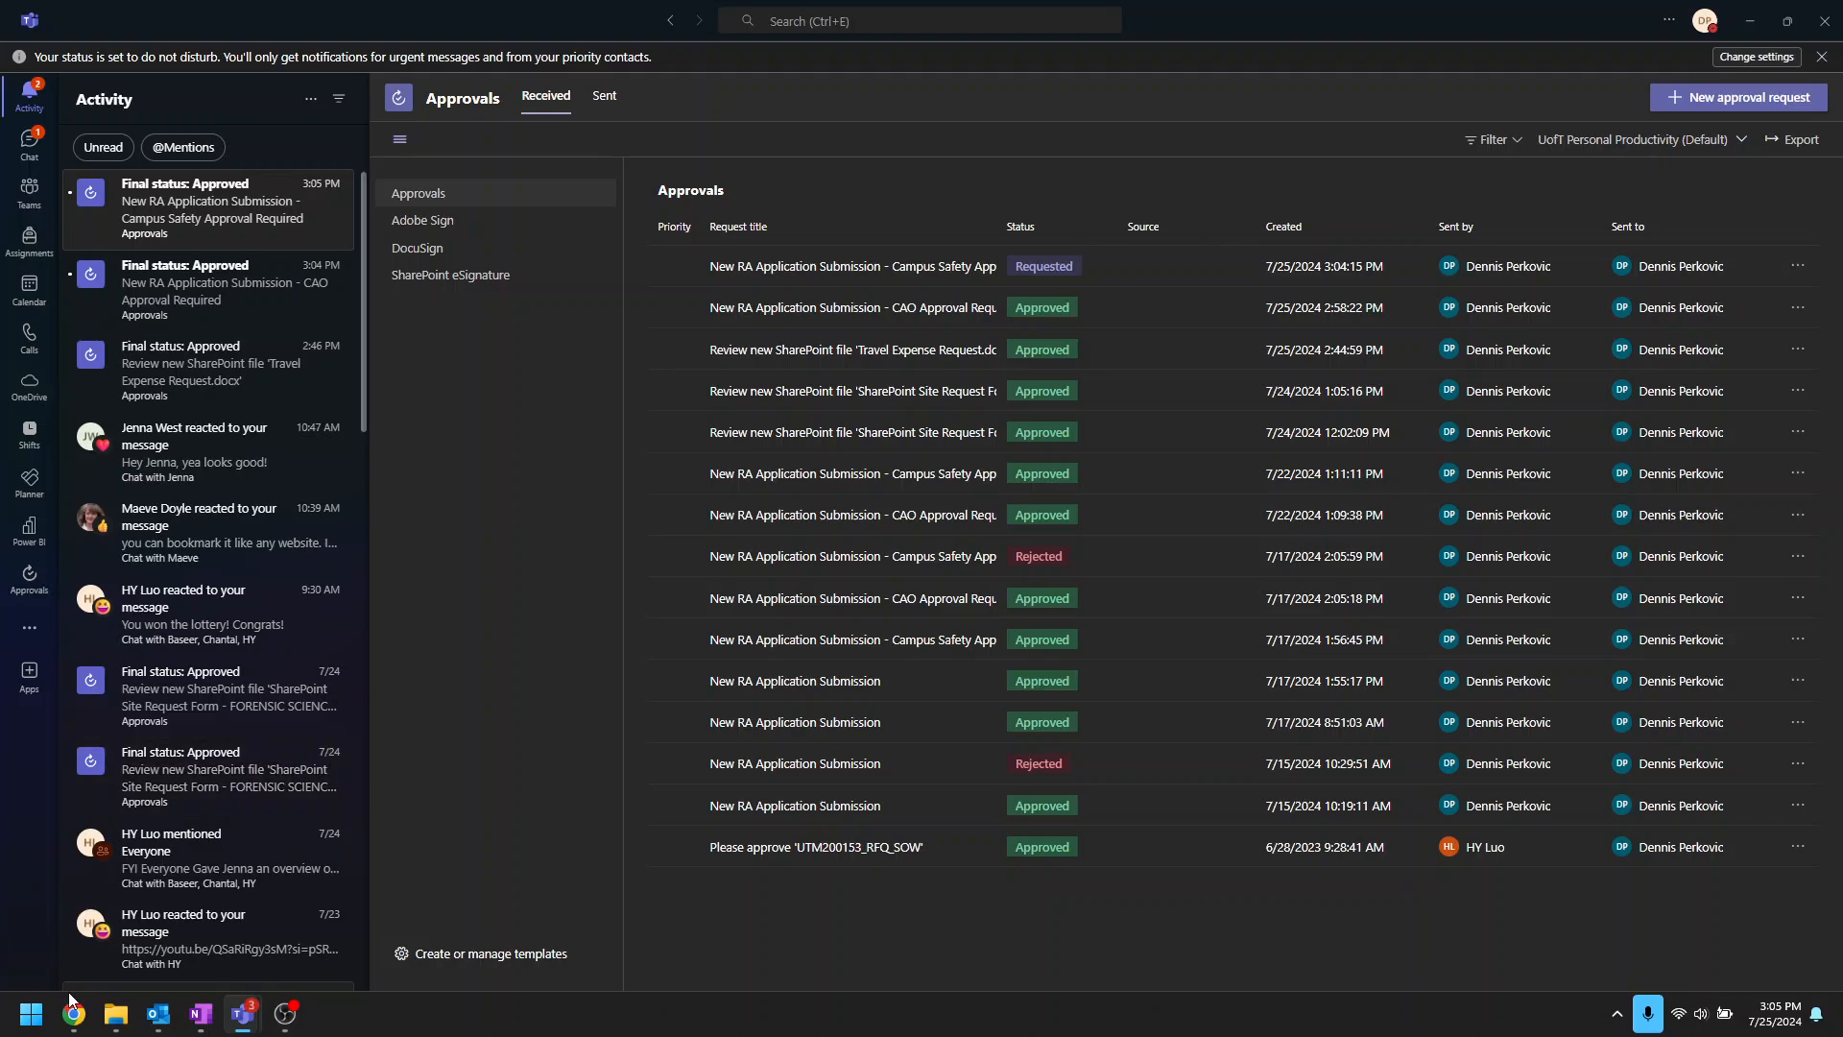
# Step: Return to the Drone Request Approval flow and expand the Campus Safety review condition
pyautogui.moveTo(72, 1008)
pyautogui.click(204, 891)
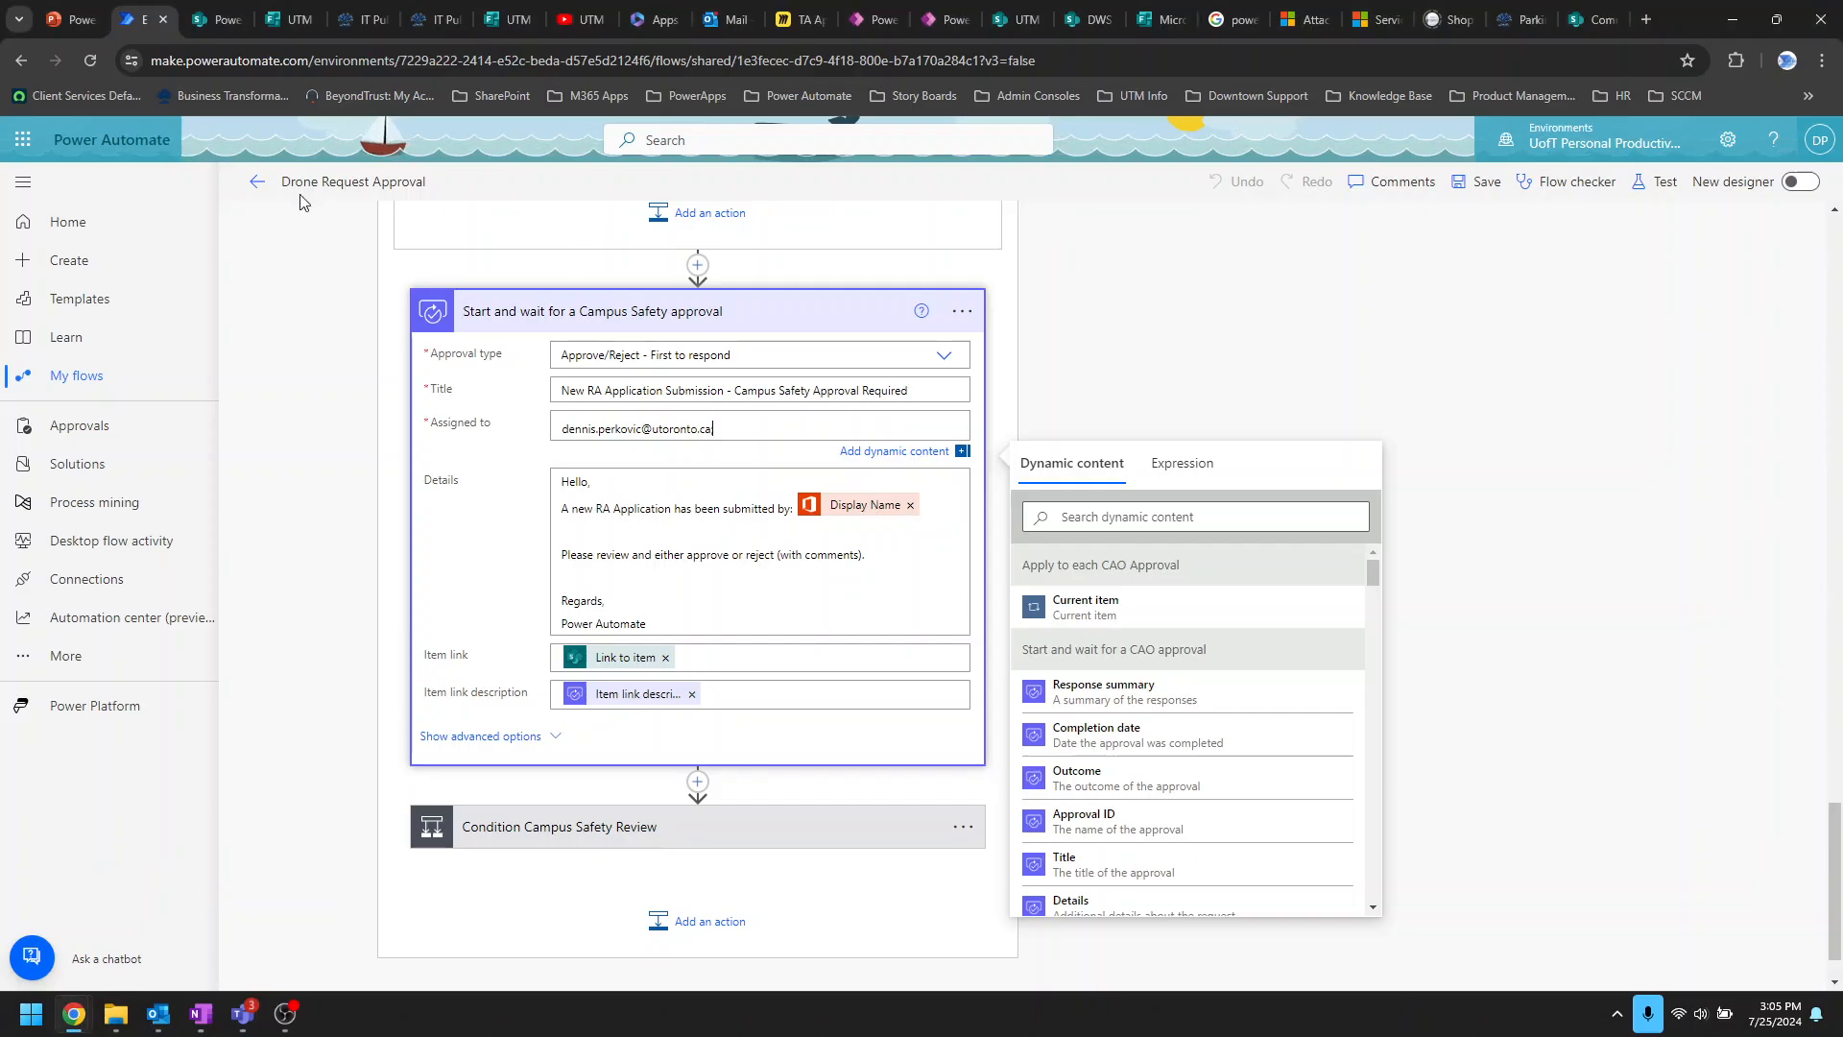
pyautogui.write(';')
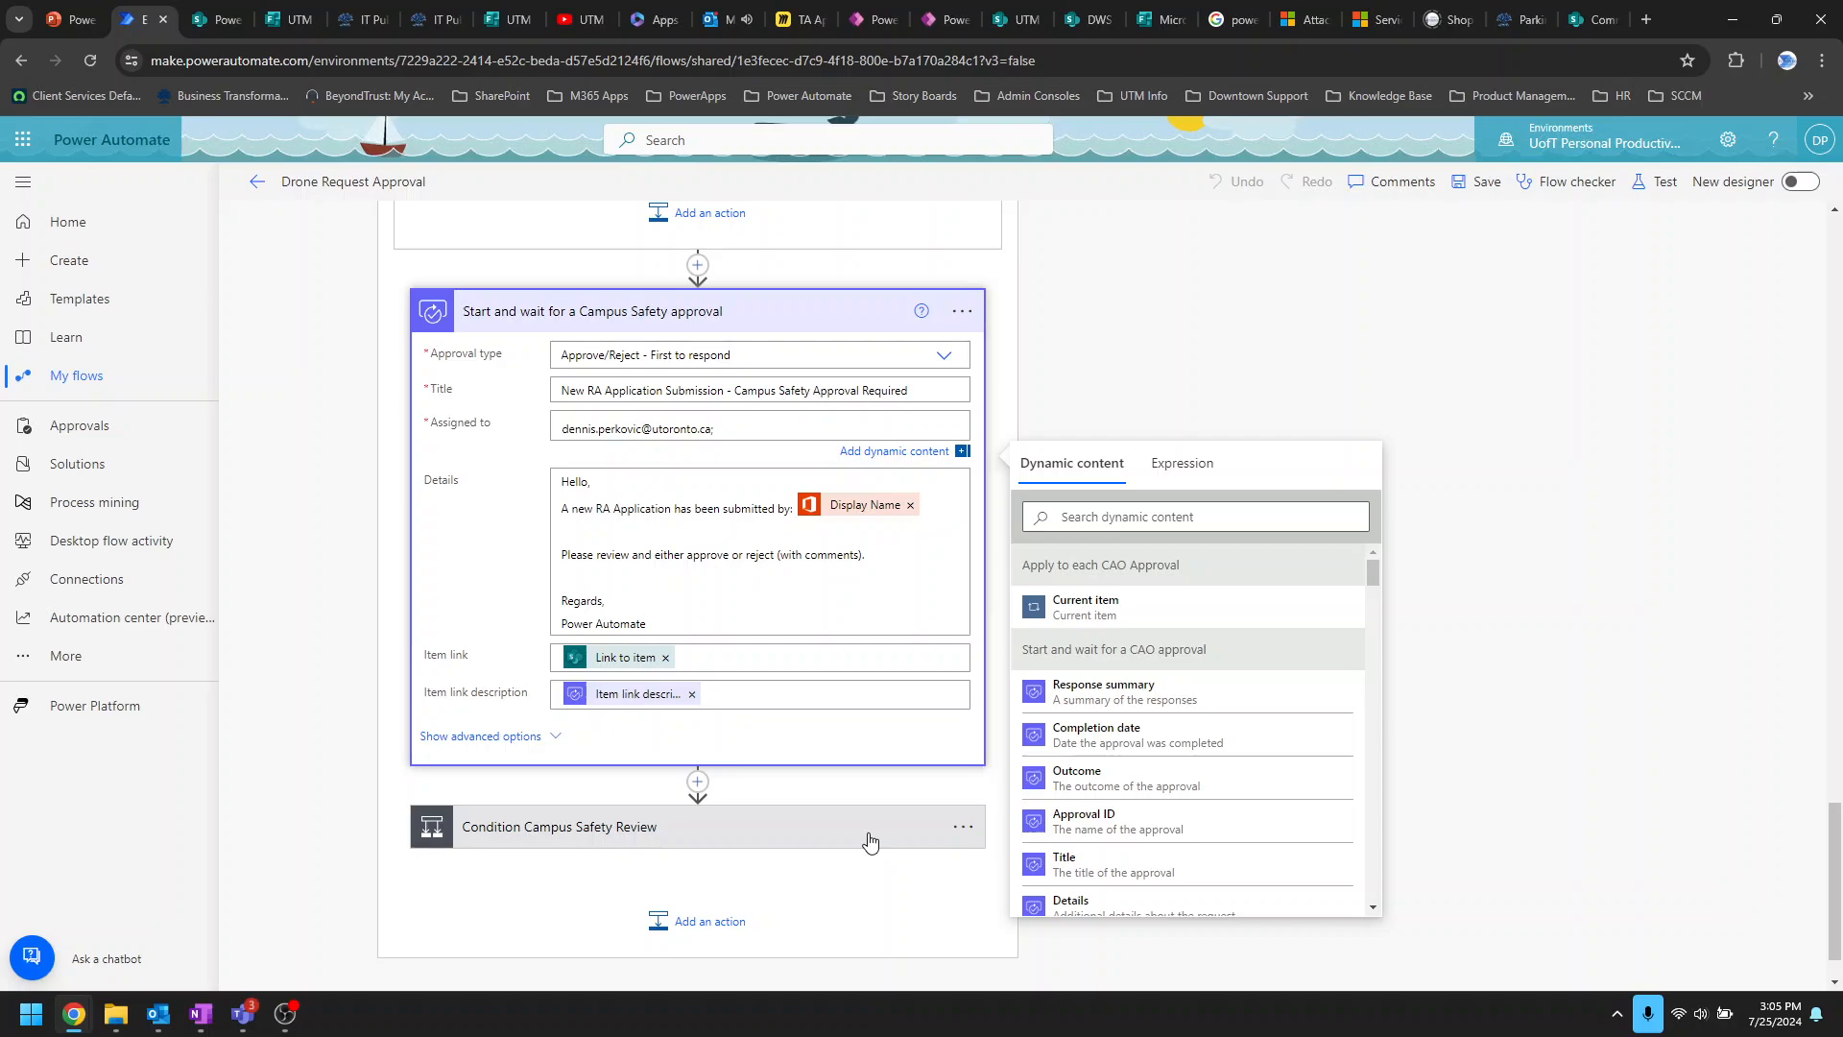
pyautogui.click(783, 842)
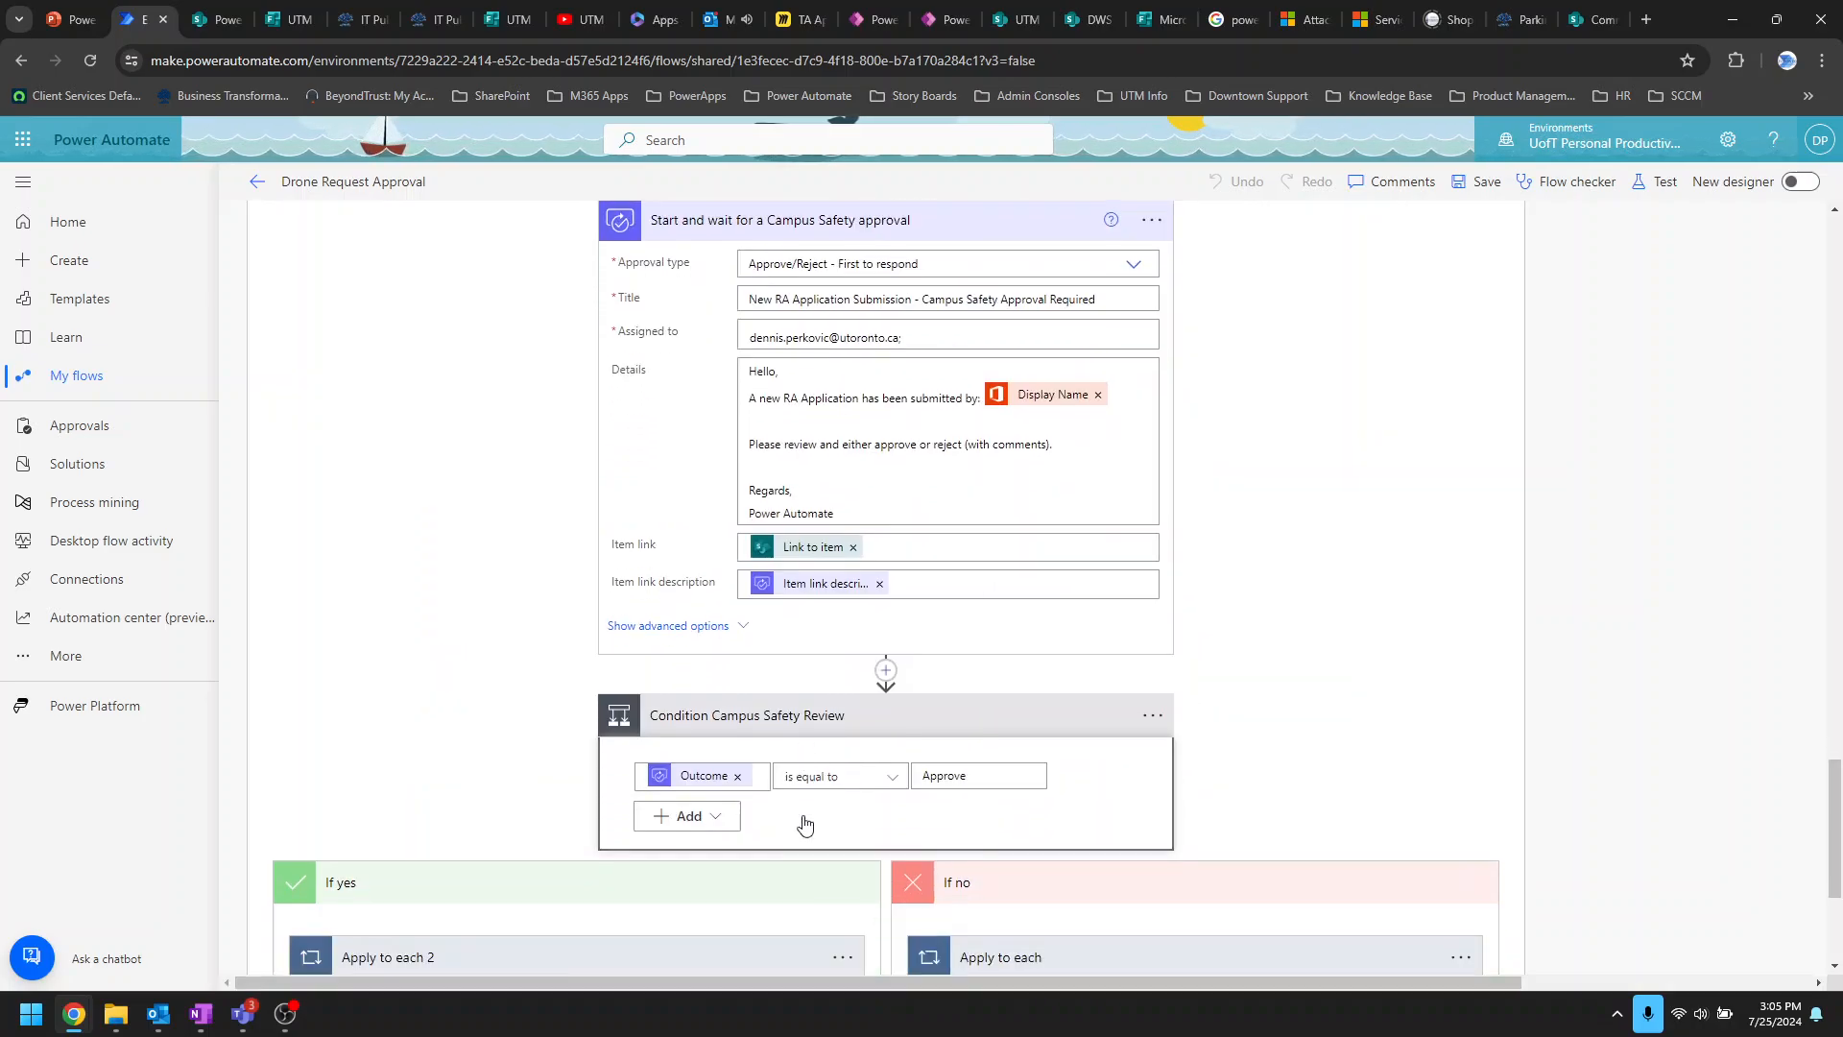
# Step: Expand the If no branch's Apply to each loop, Update item step and rejection email
pyautogui.scroll(-3, 804, 824)
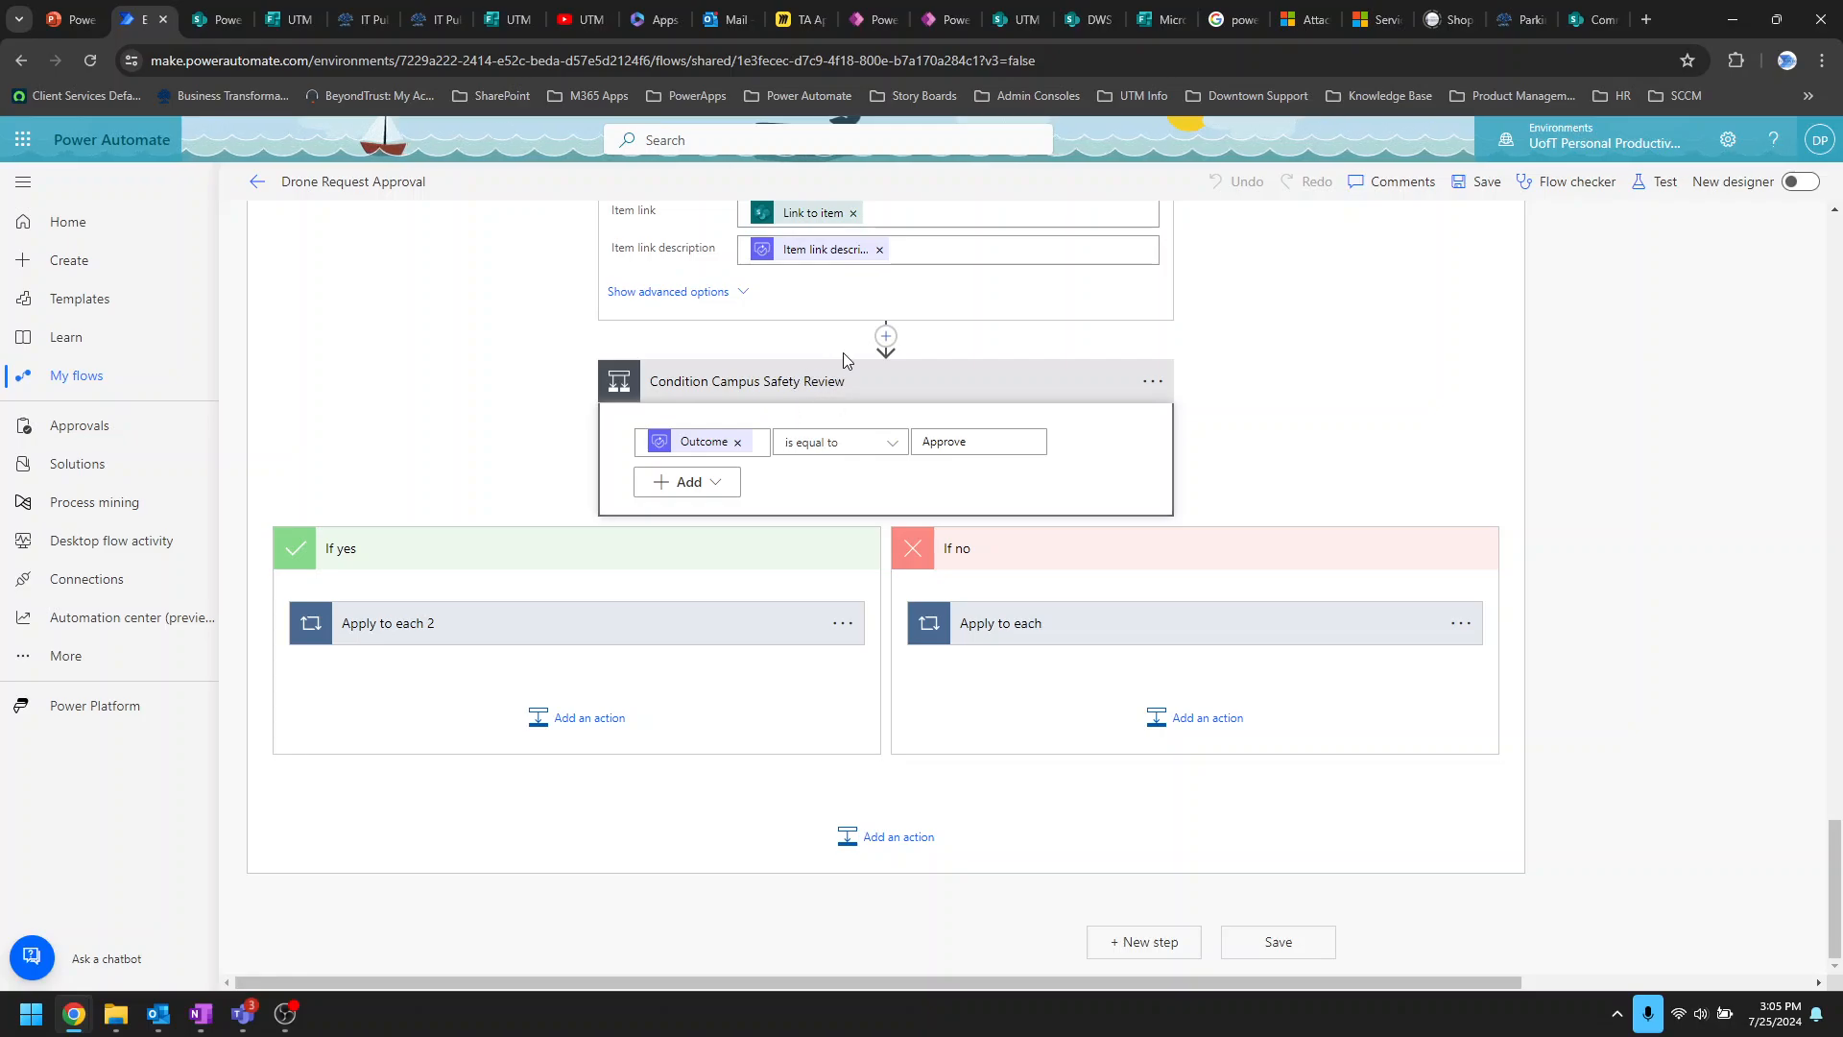
pyautogui.click(1209, 619)
pyautogui.scroll(-3, 1212, 614)
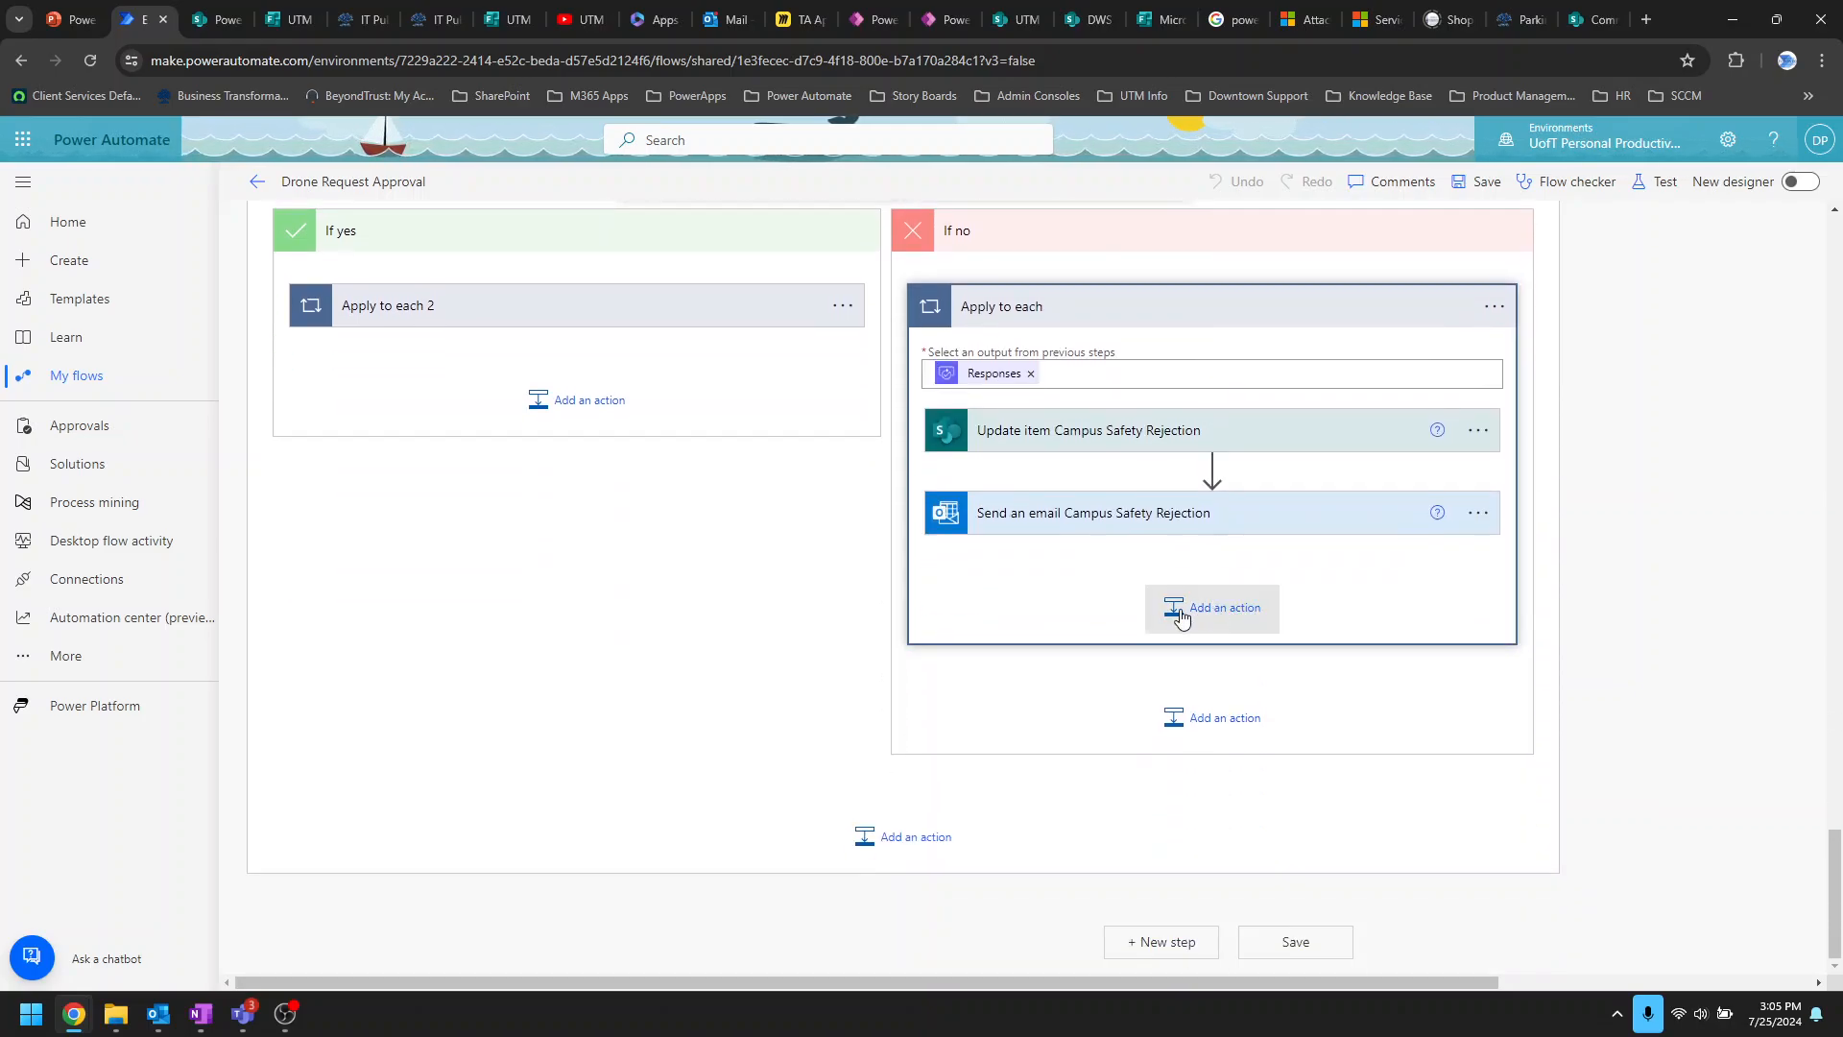
pyautogui.click(1330, 439)
pyautogui.scroll(-2, 1142, 767)
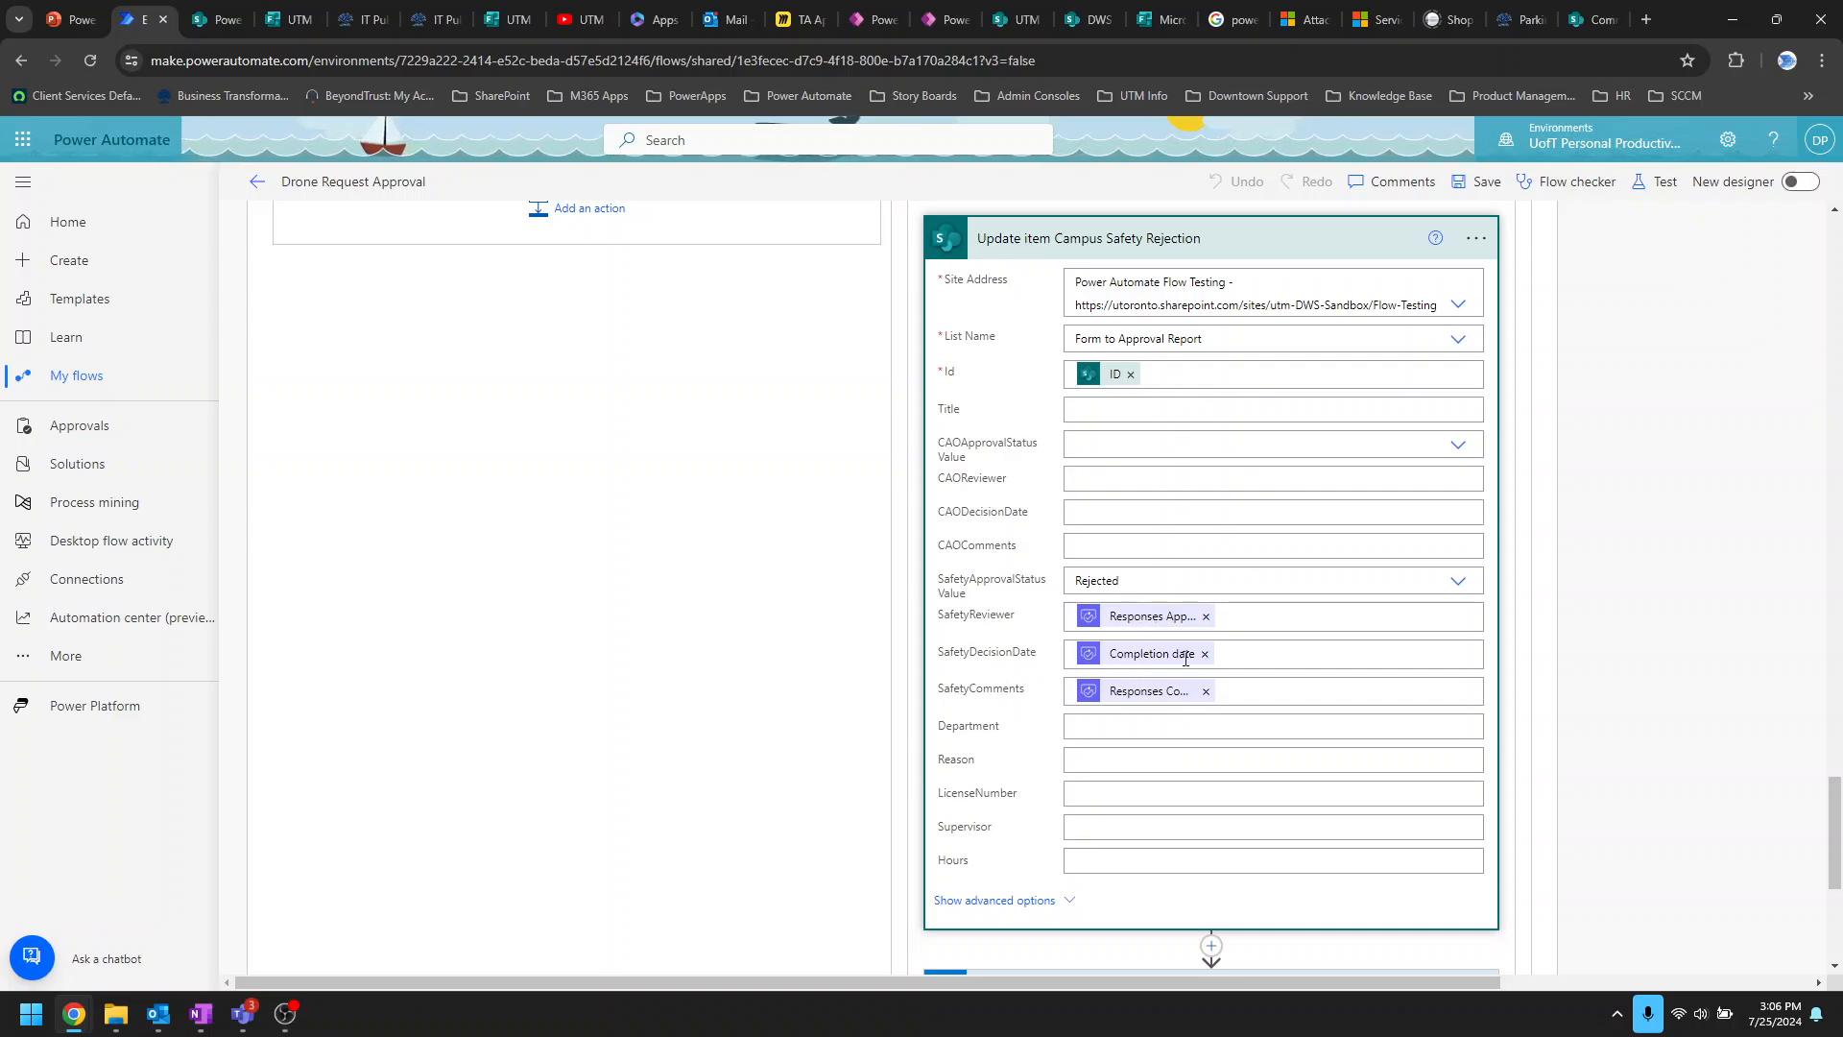
pyautogui.scroll(-5, 1152, 663)
pyautogui.click(1323, 516)
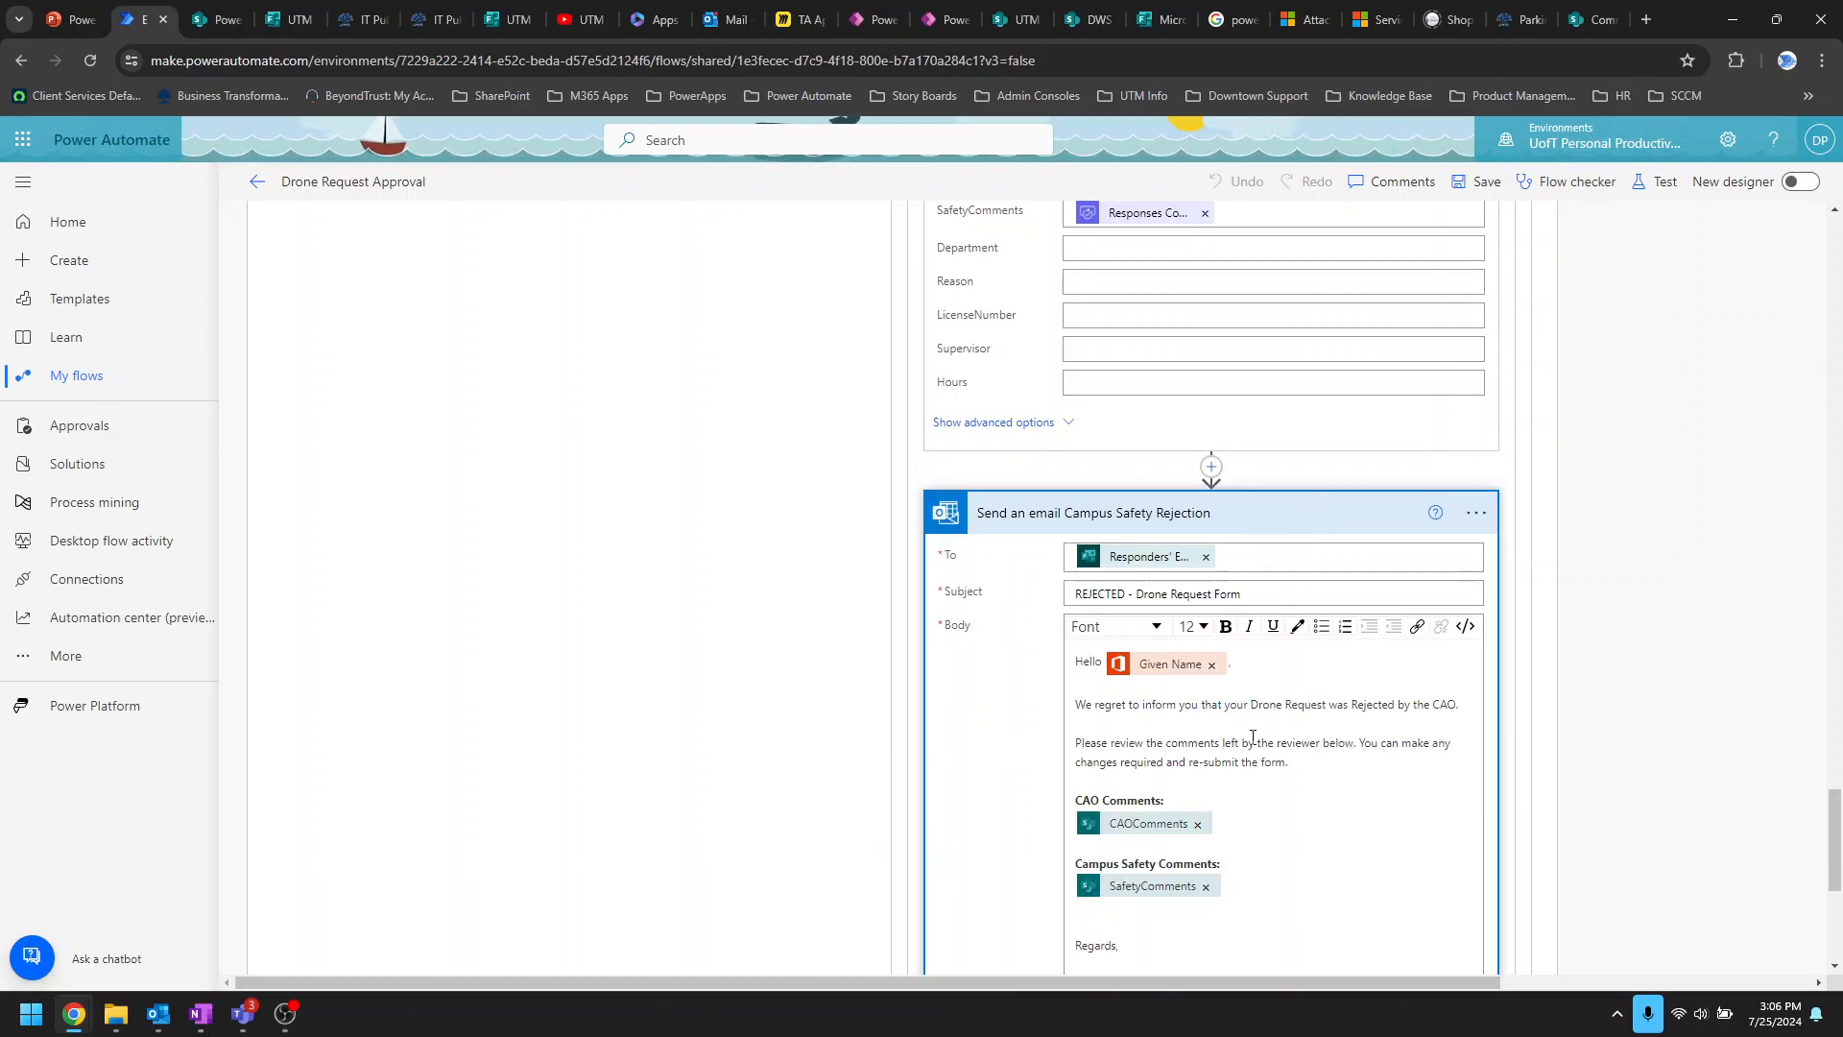
pyautogui.scroll(-2, 1267, 740)
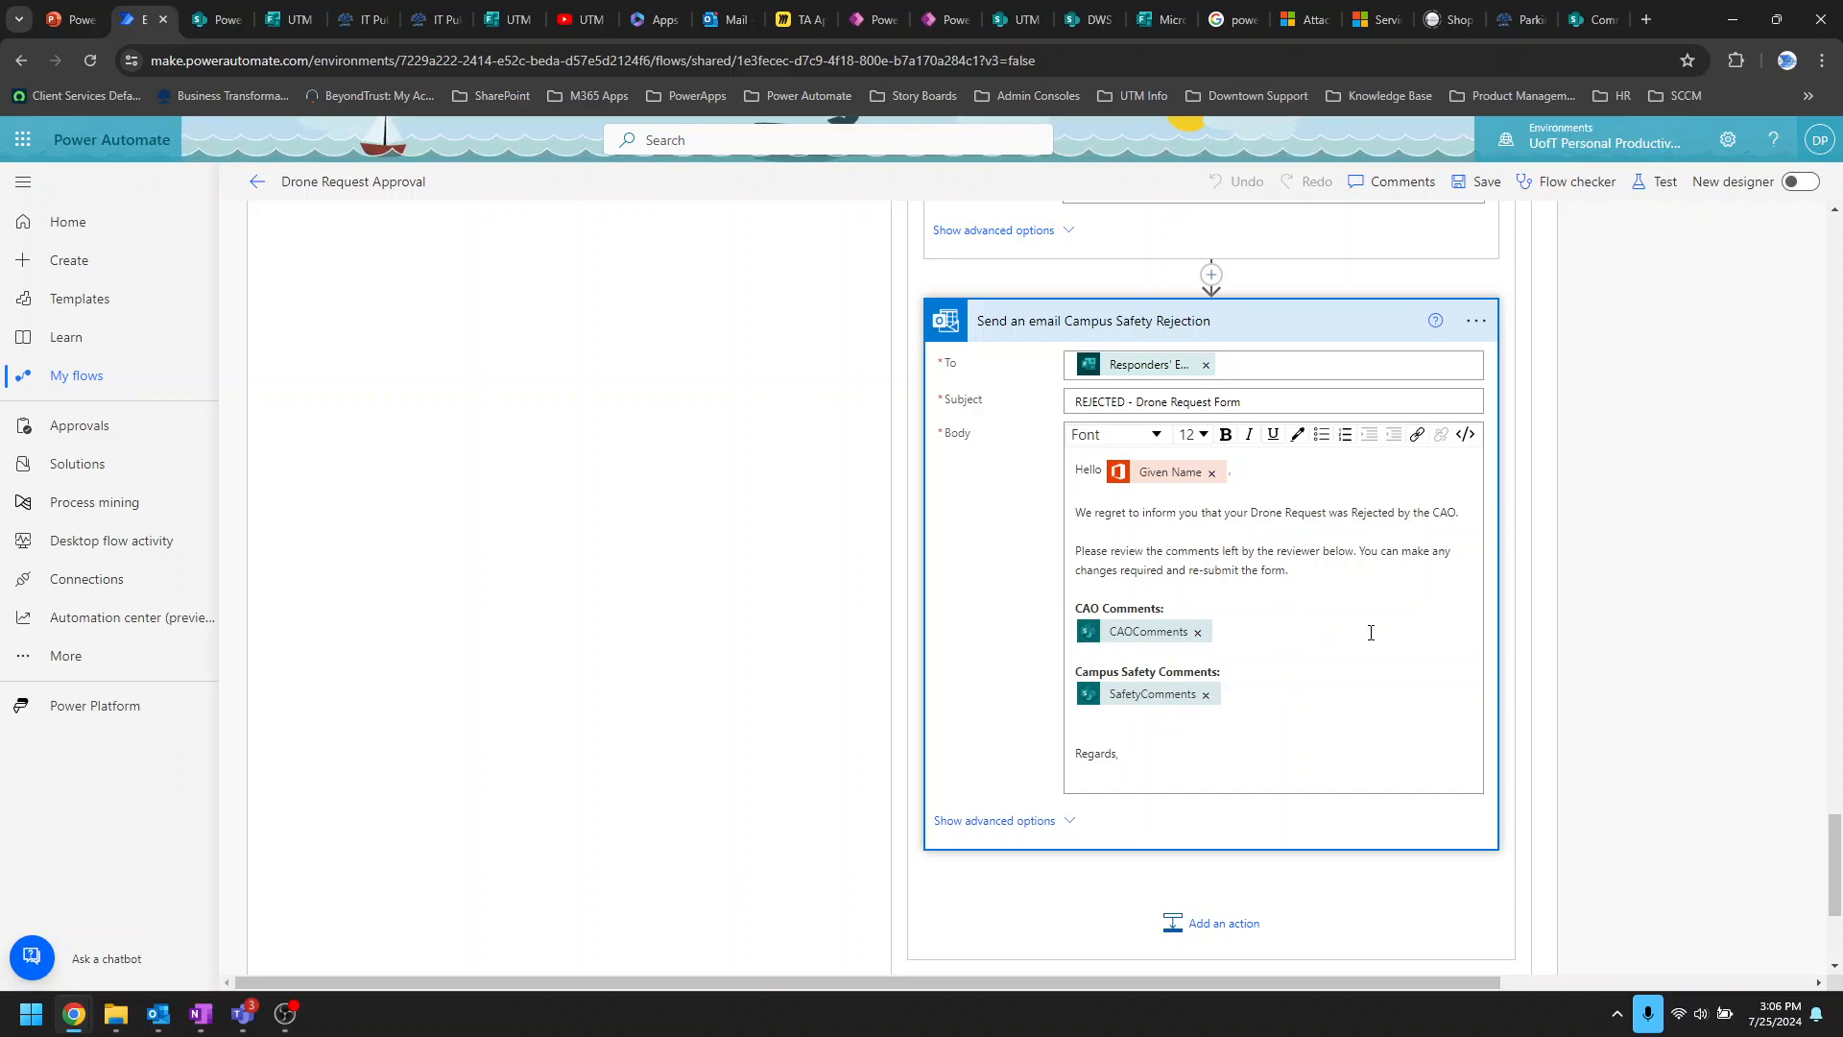
pyautogui.scroll(10, 1400, 641)
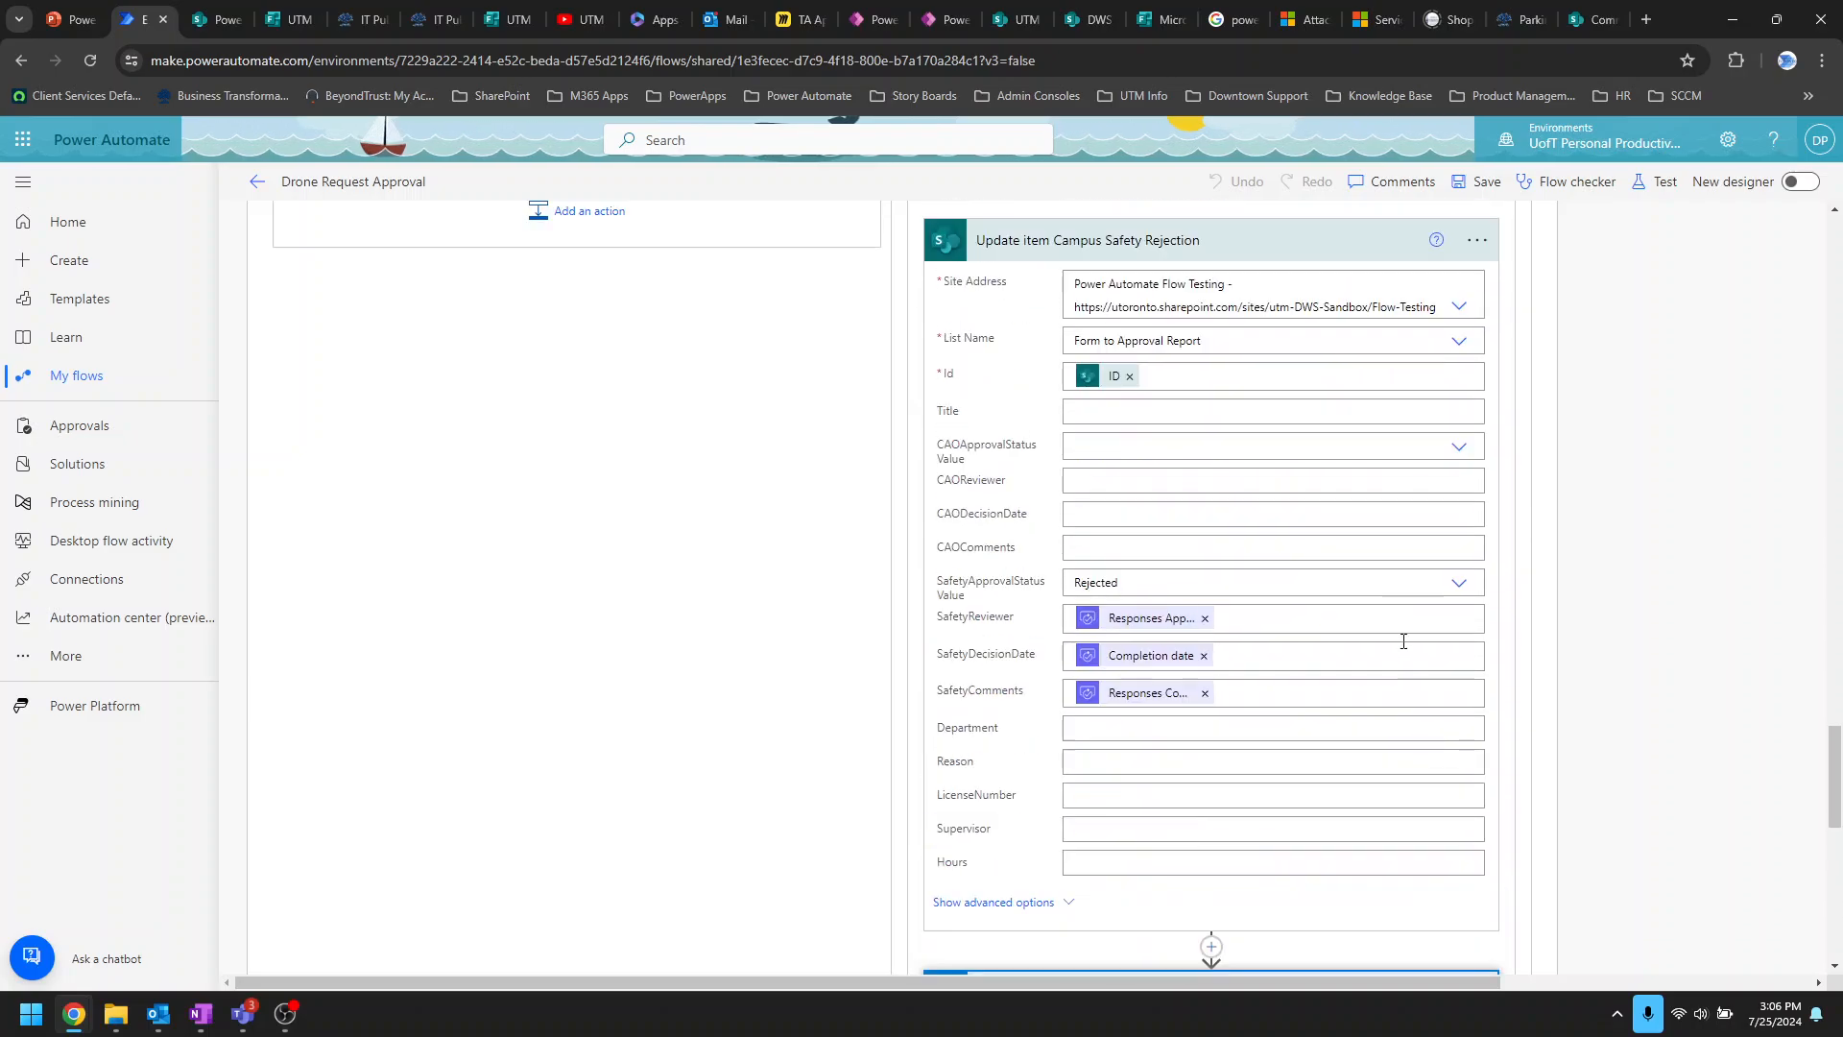
# Step: Expand the If yes branch's Apply to each loop, Update item step and approval email
pyautogui.click(642, 603)
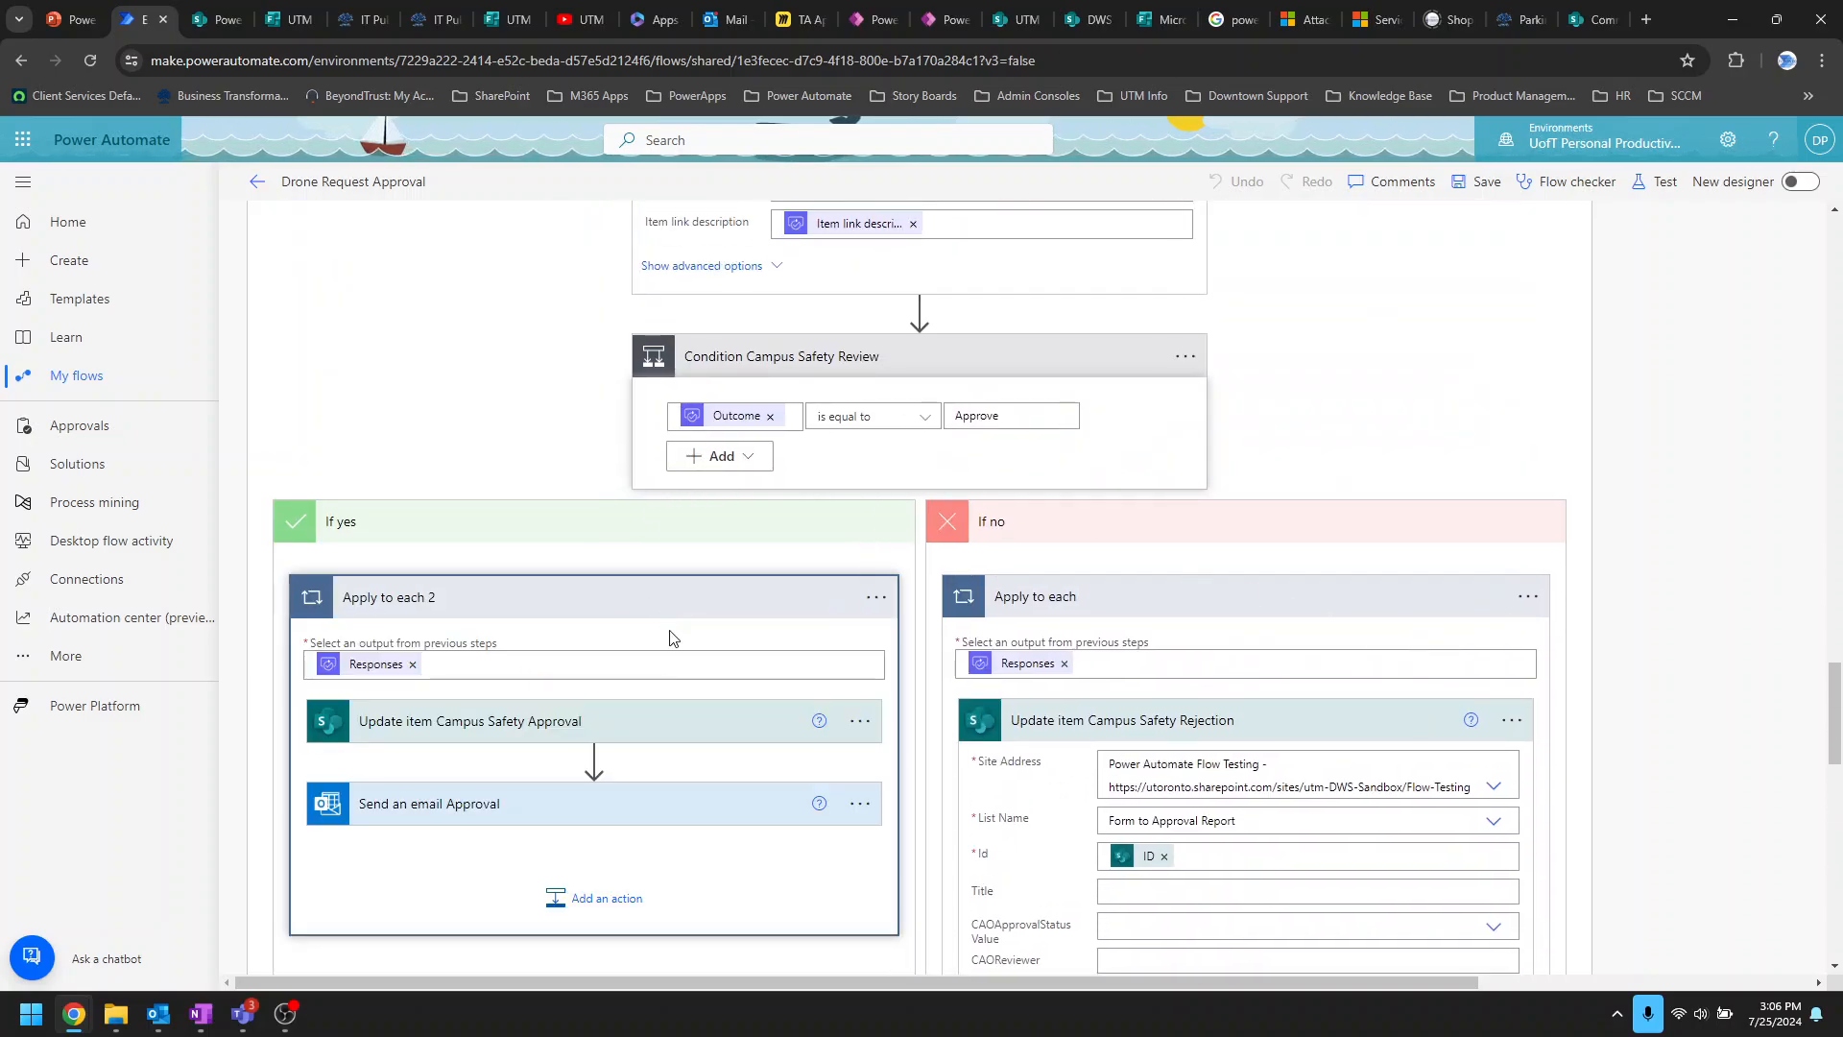
pyautogui.scroll(-3, 672, 615)
pyautogui.click(718, 444)
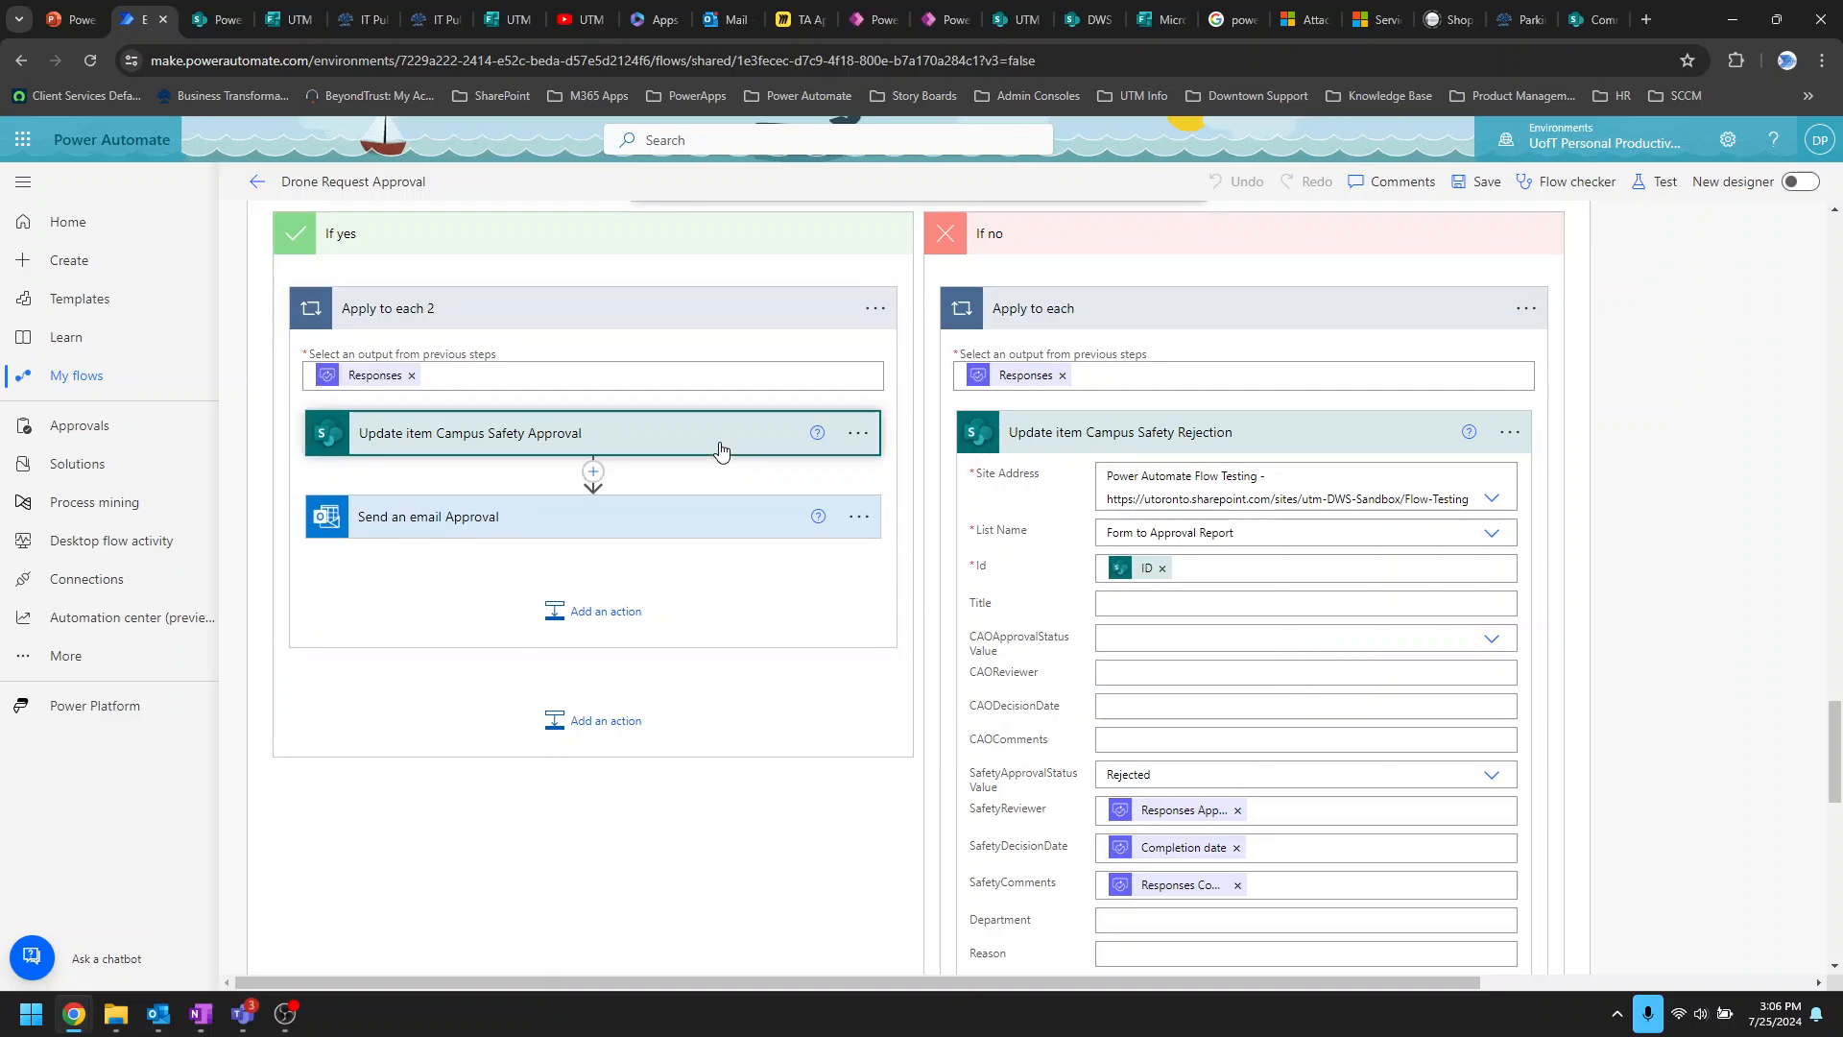
pyautogui.scroll(-4, 624, 538)
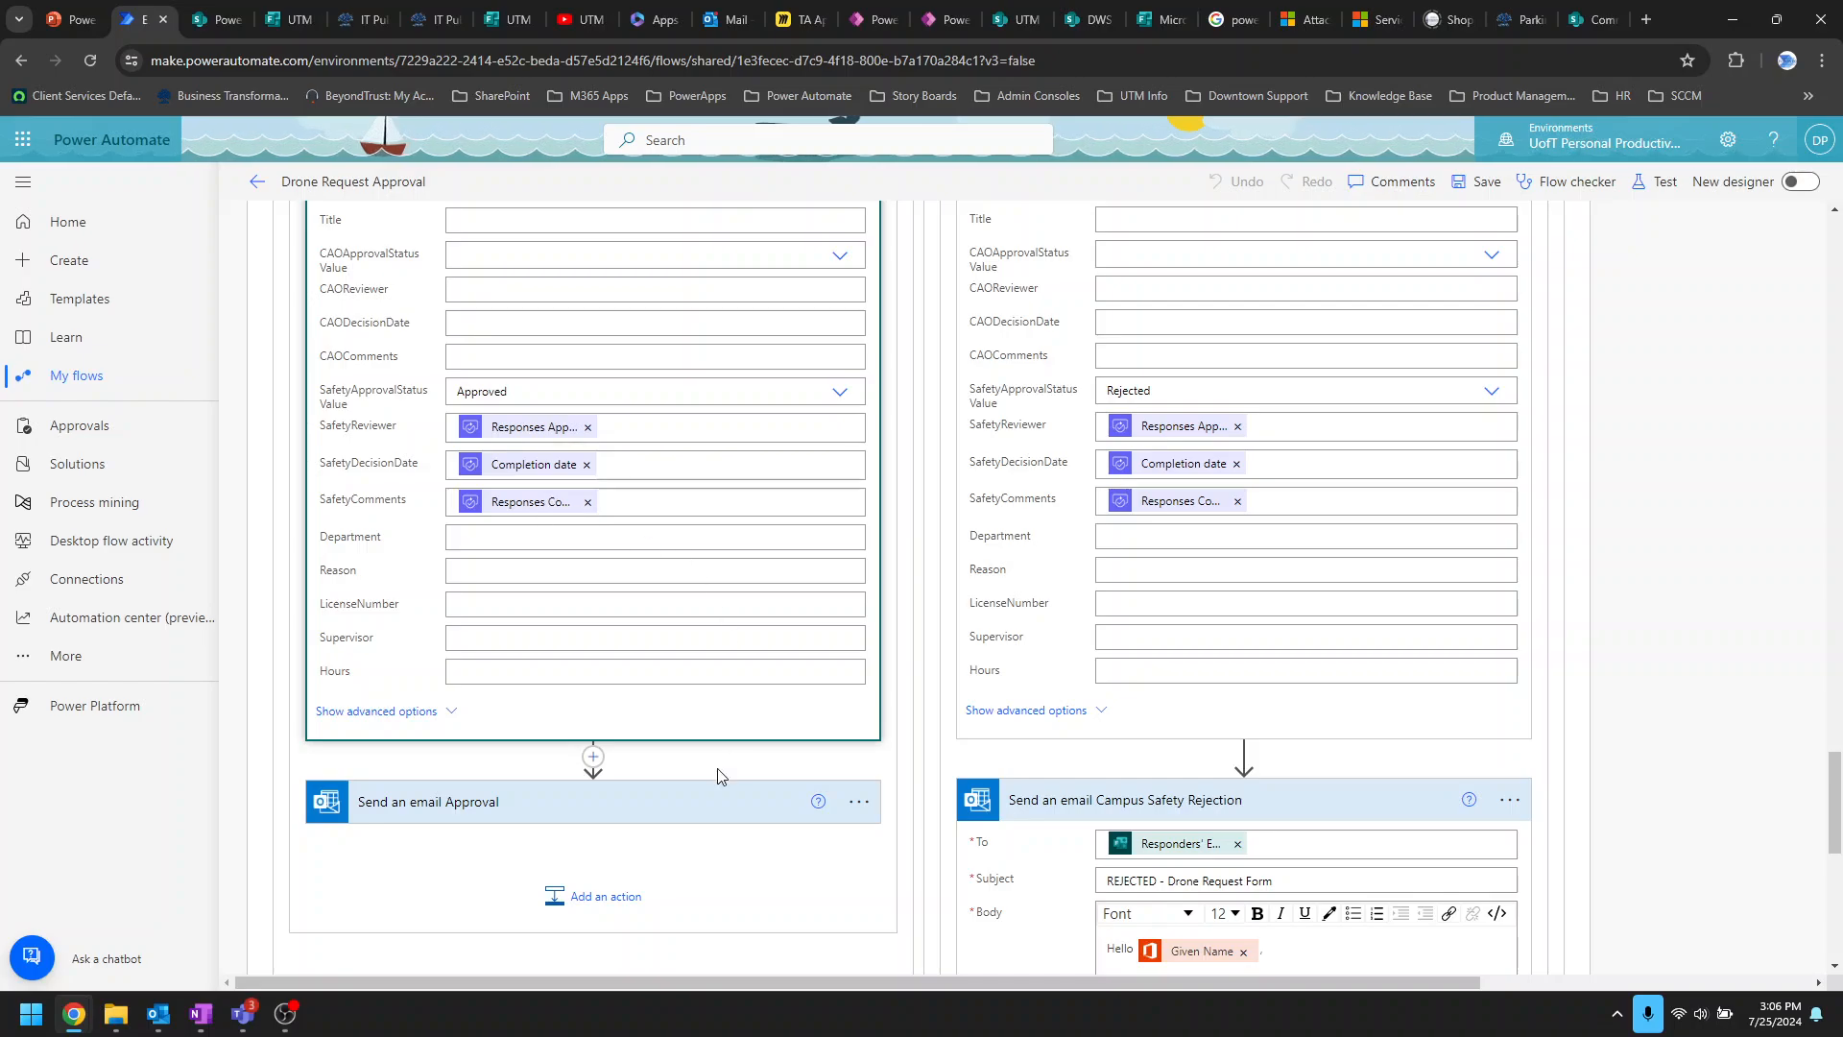
pyautogui.click(645, 789)
pyautogui.scroll(-4, 662, 797)
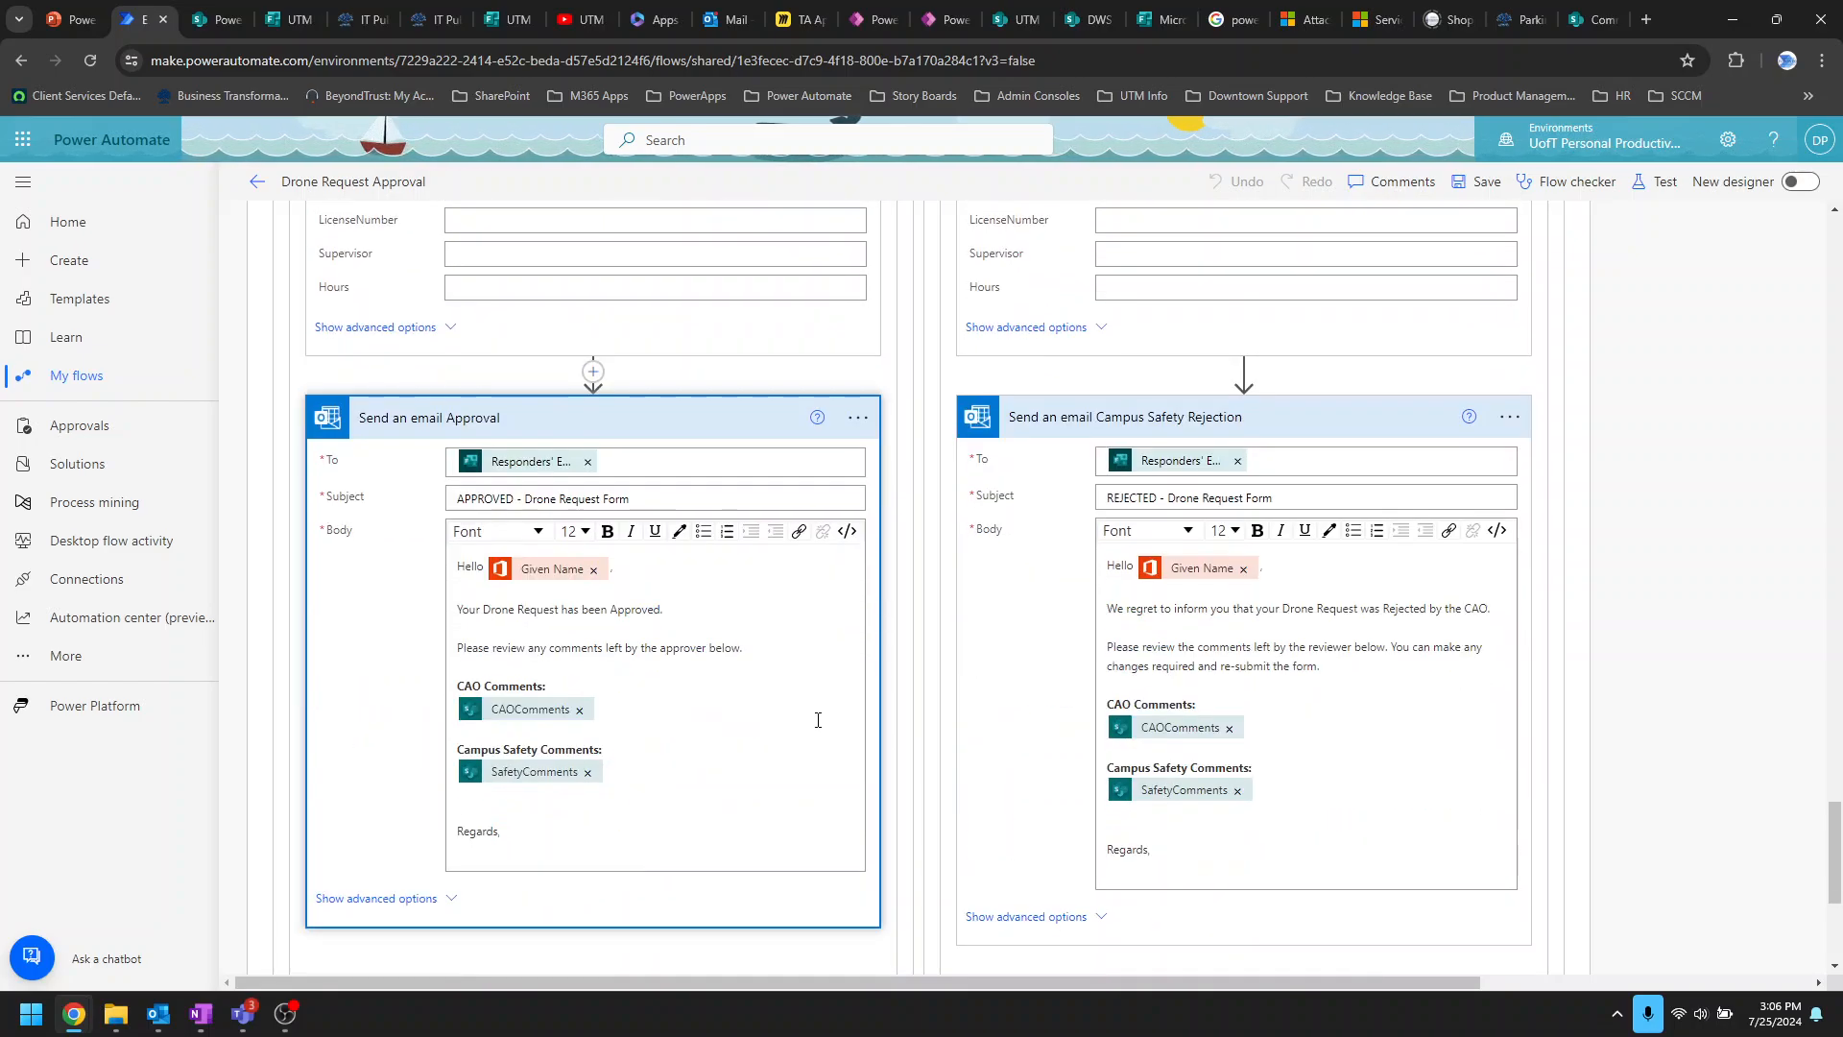
pyautogui.scroll(-4, 676, 801)
pyautogui.scroll(3, 651, 814)
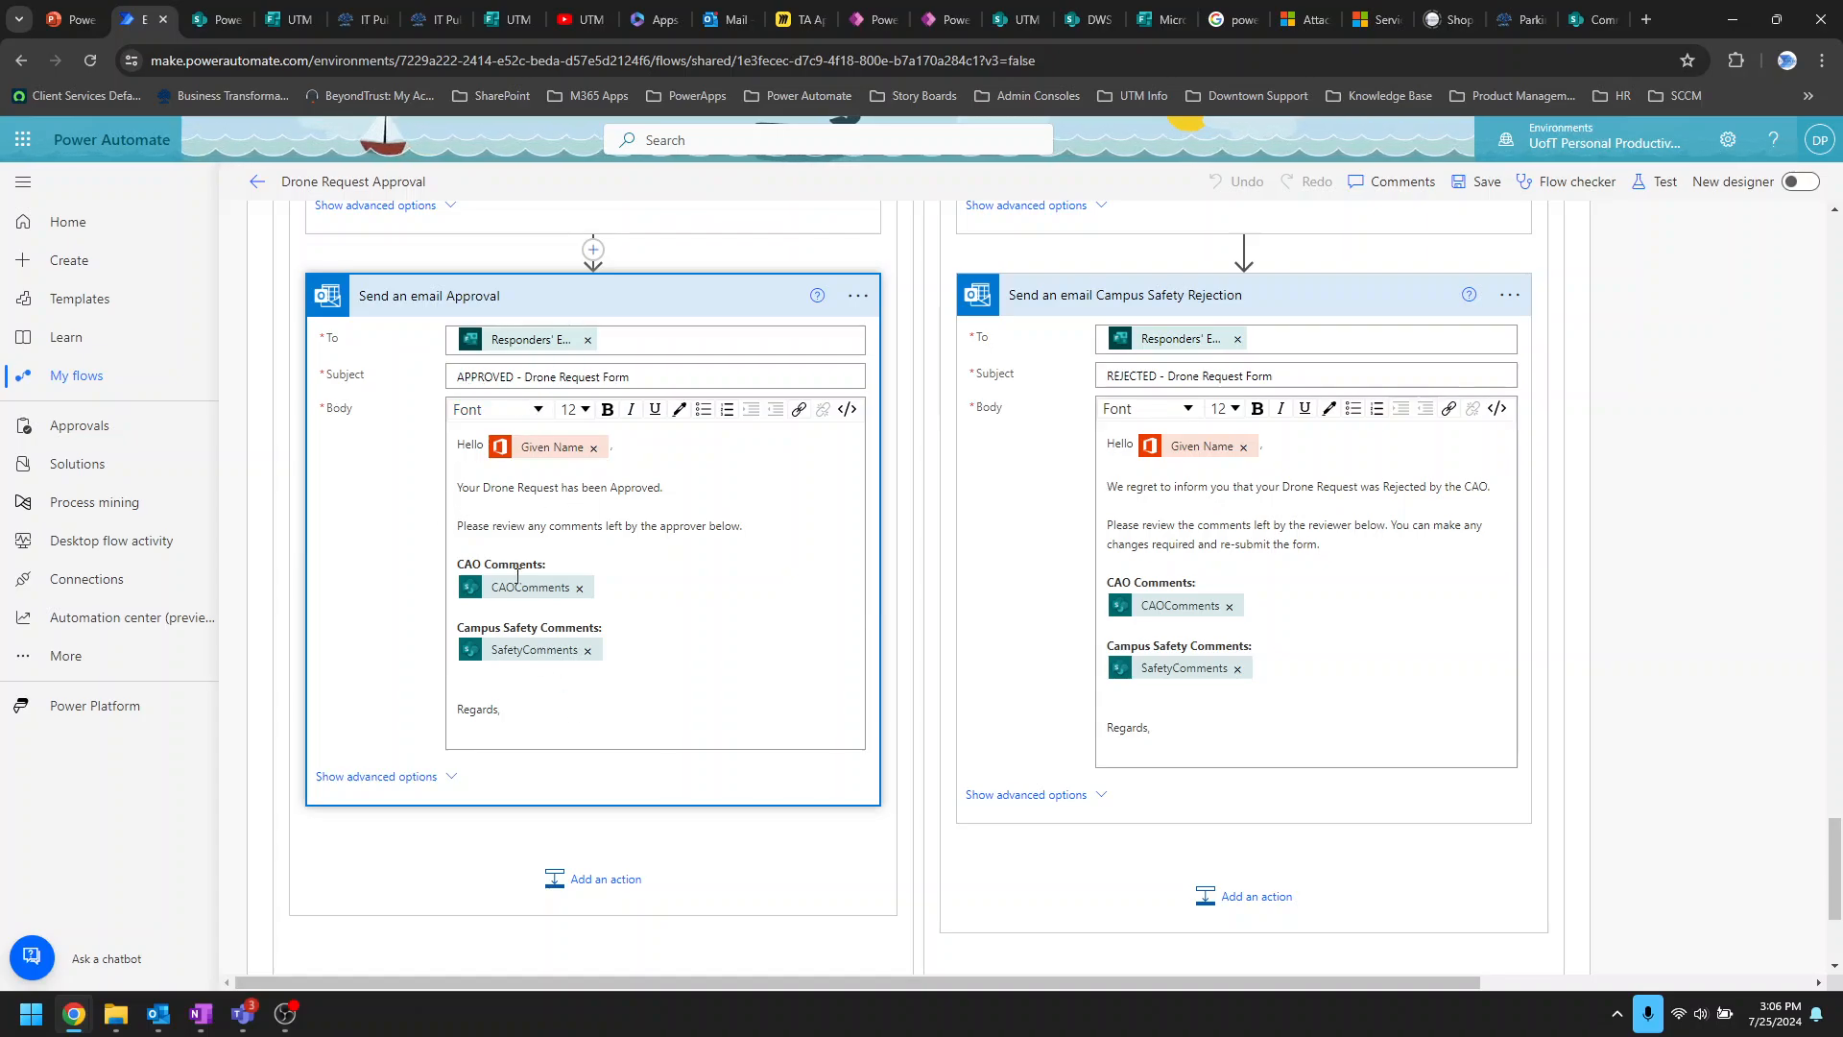
pyautogui.click(217, 19)
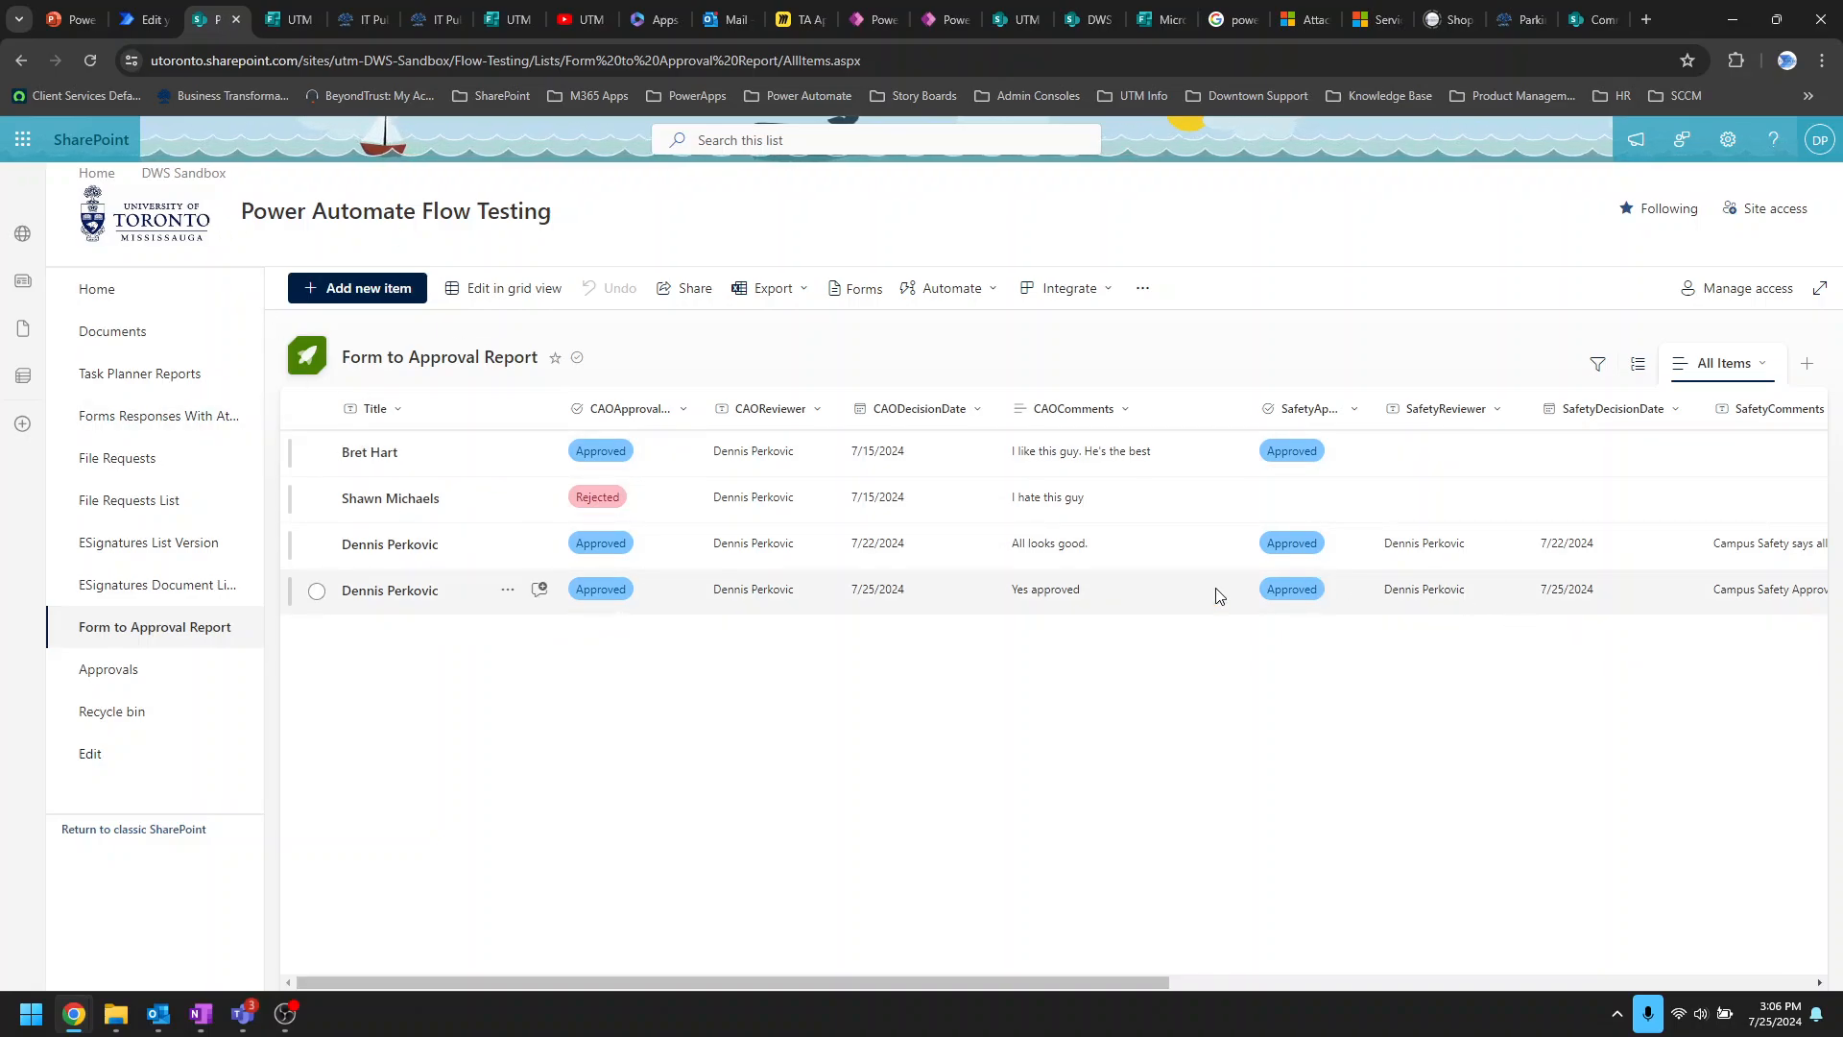
pyautogui.moveTo(1077, 979); pyautogui.dragTo(972, 977)
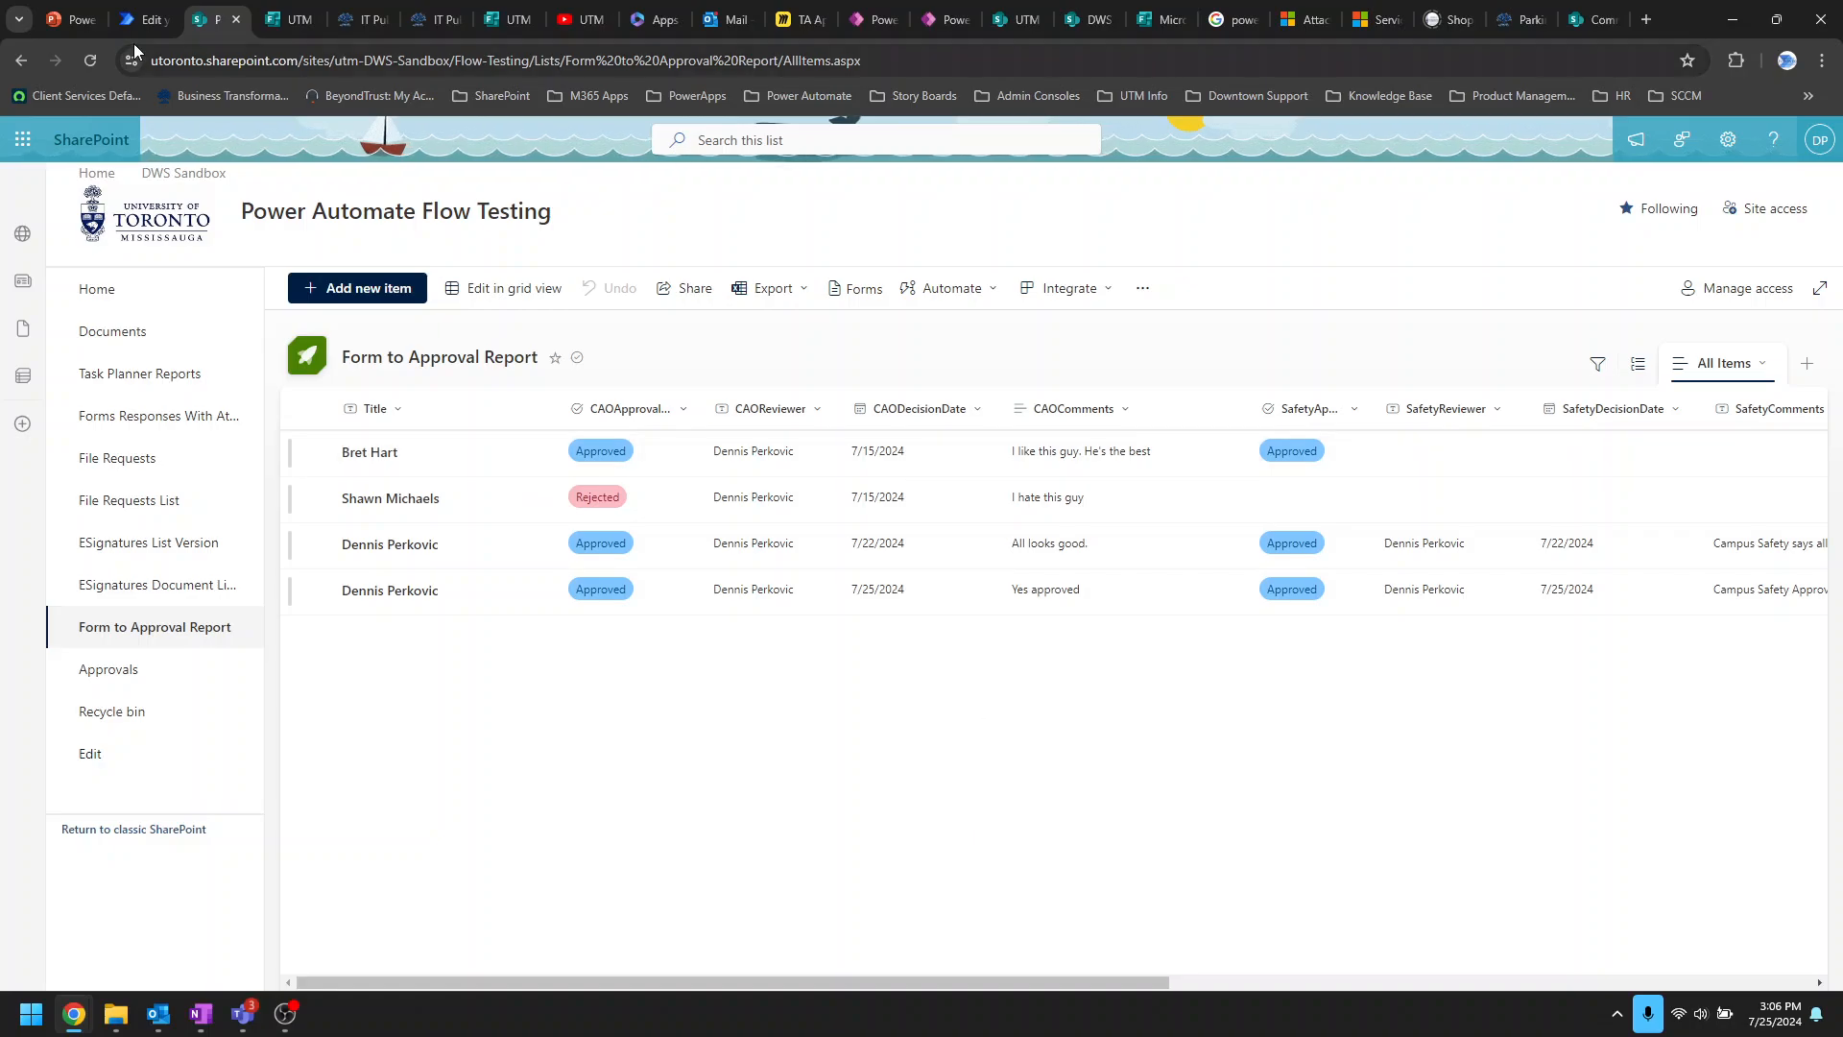
# Step: Browse the dynamic content for the approval branch's Department field, leaving it empty
pyautogui.click(146, 19)
pyautogui.scroll(5, 638, 557)
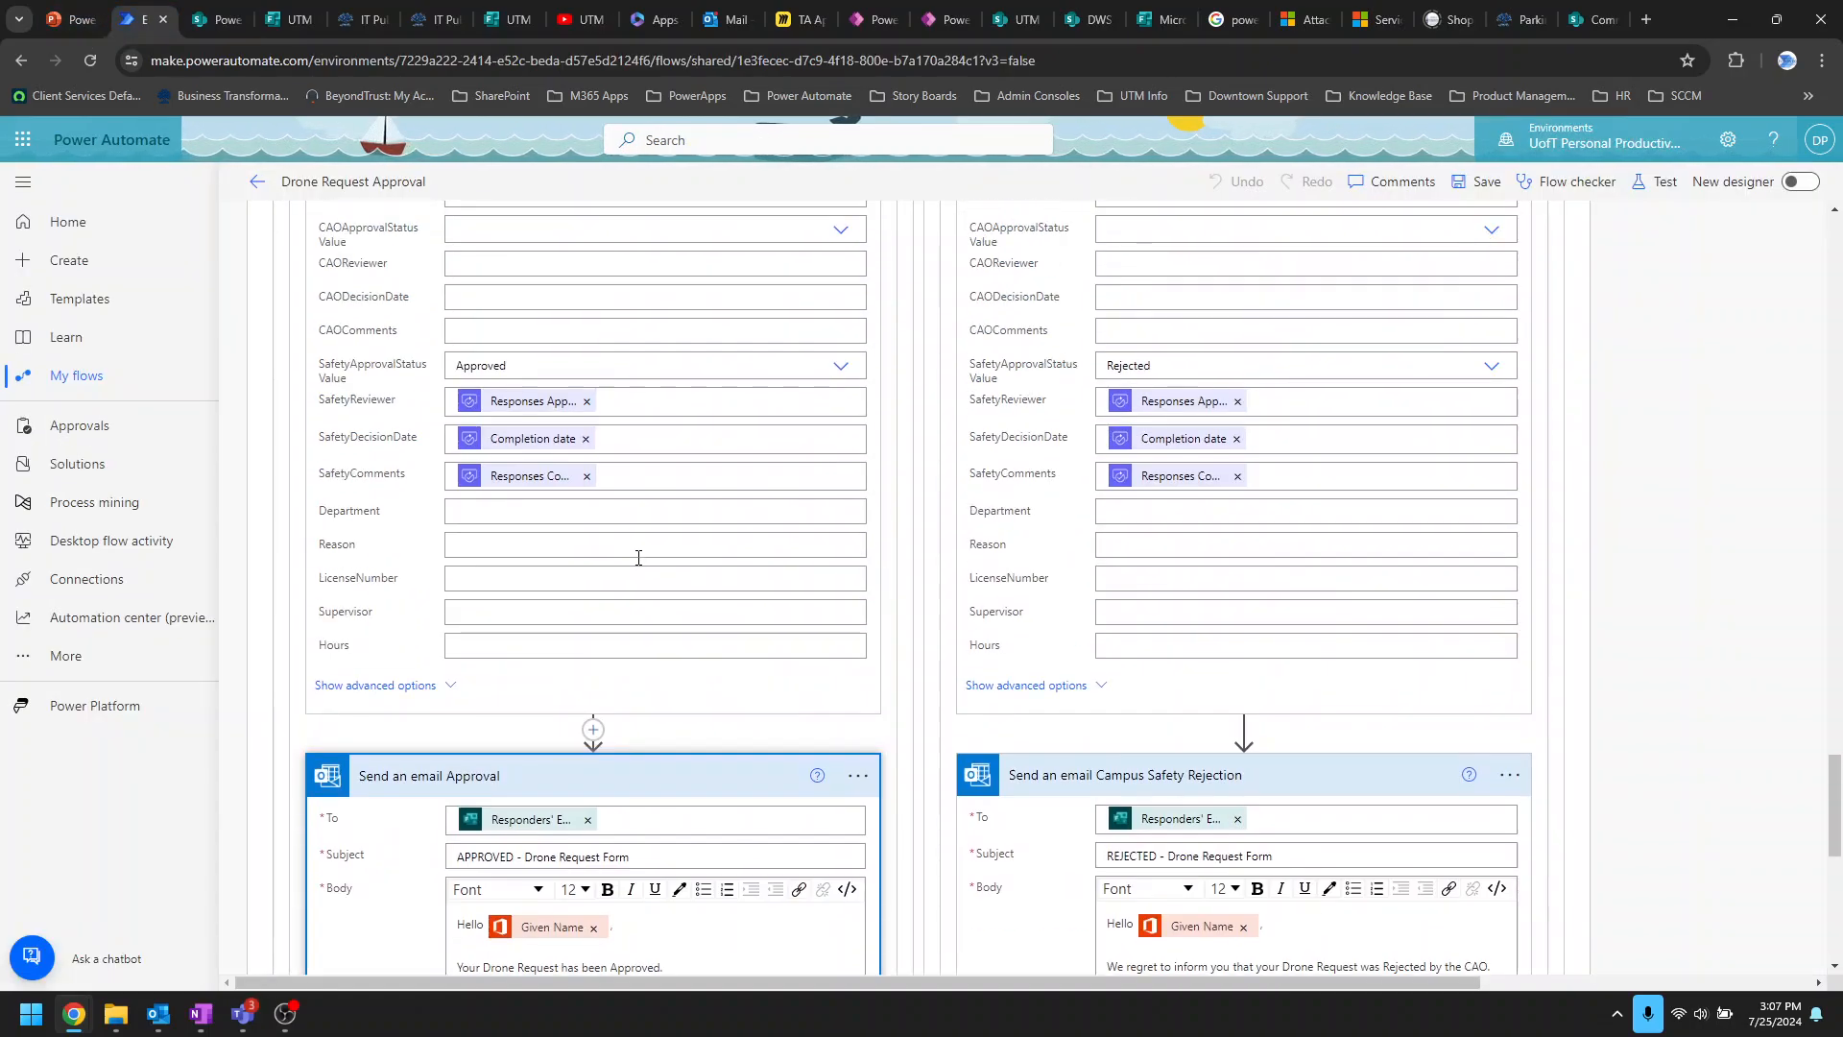
pyautogui.click(540, 512)
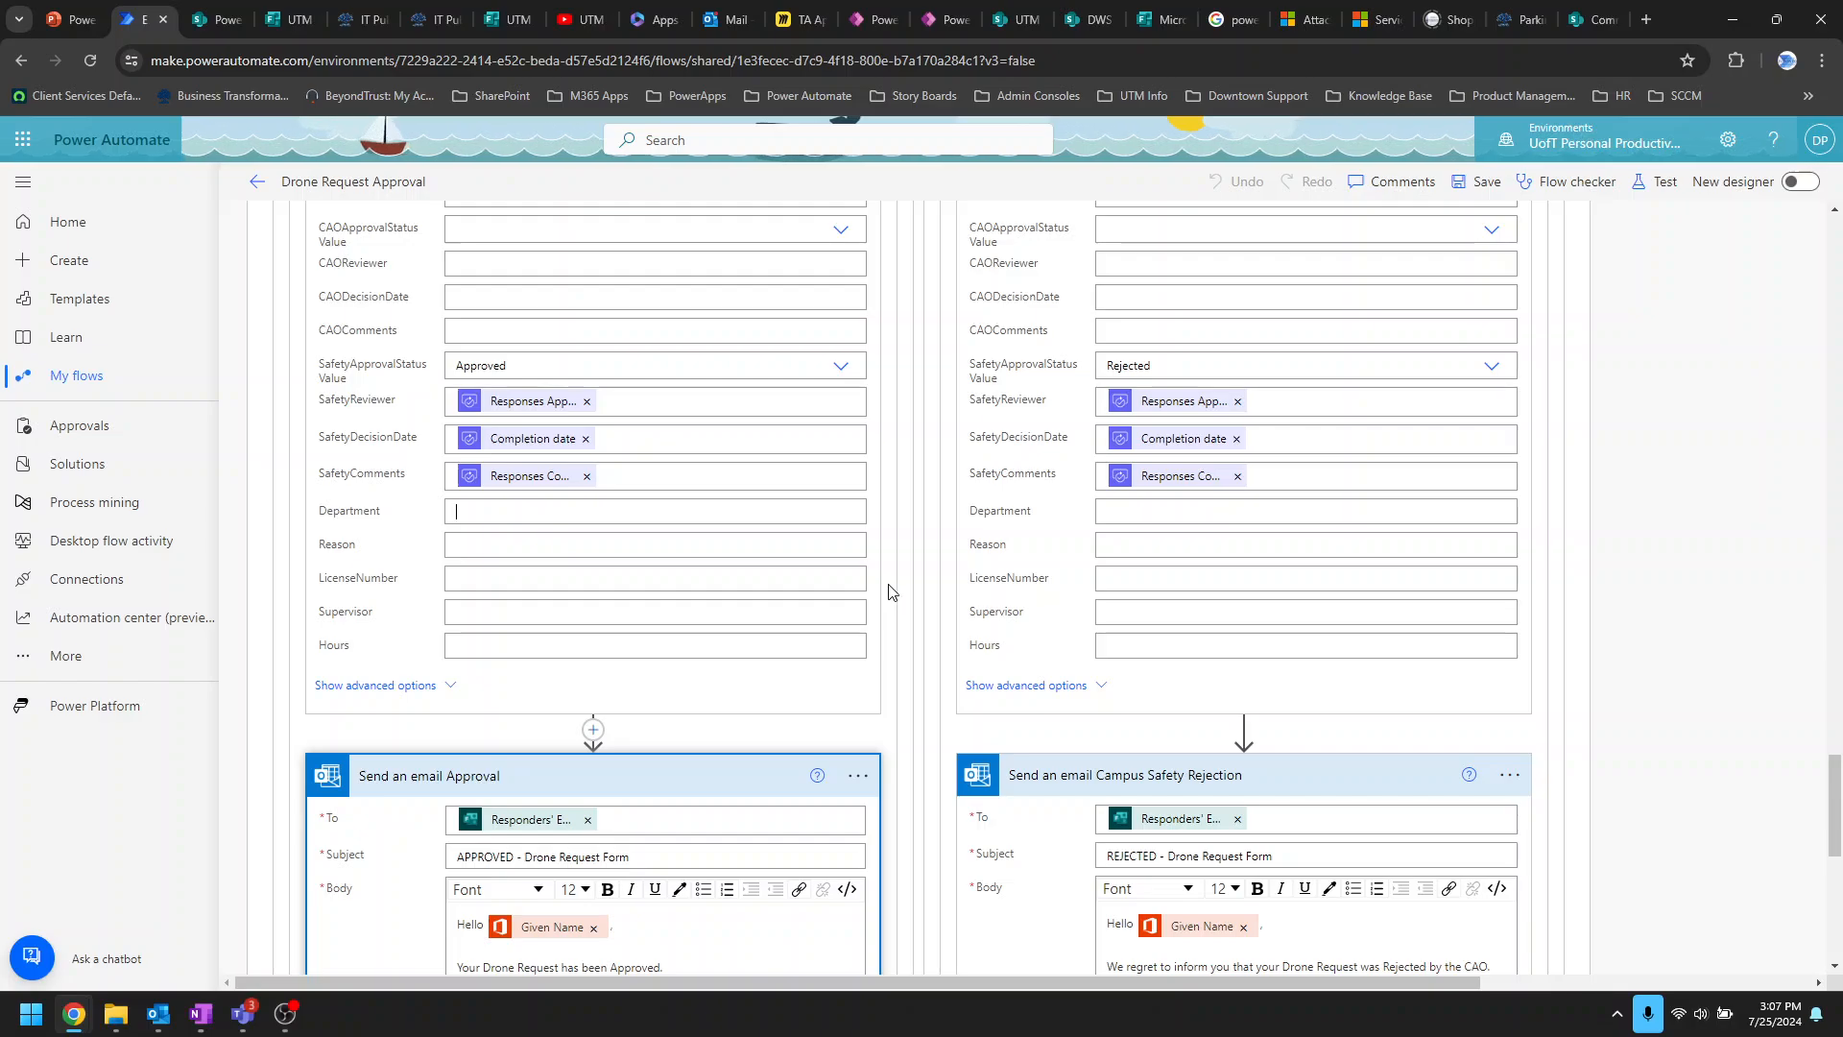
pyautogui.click(560, 514)
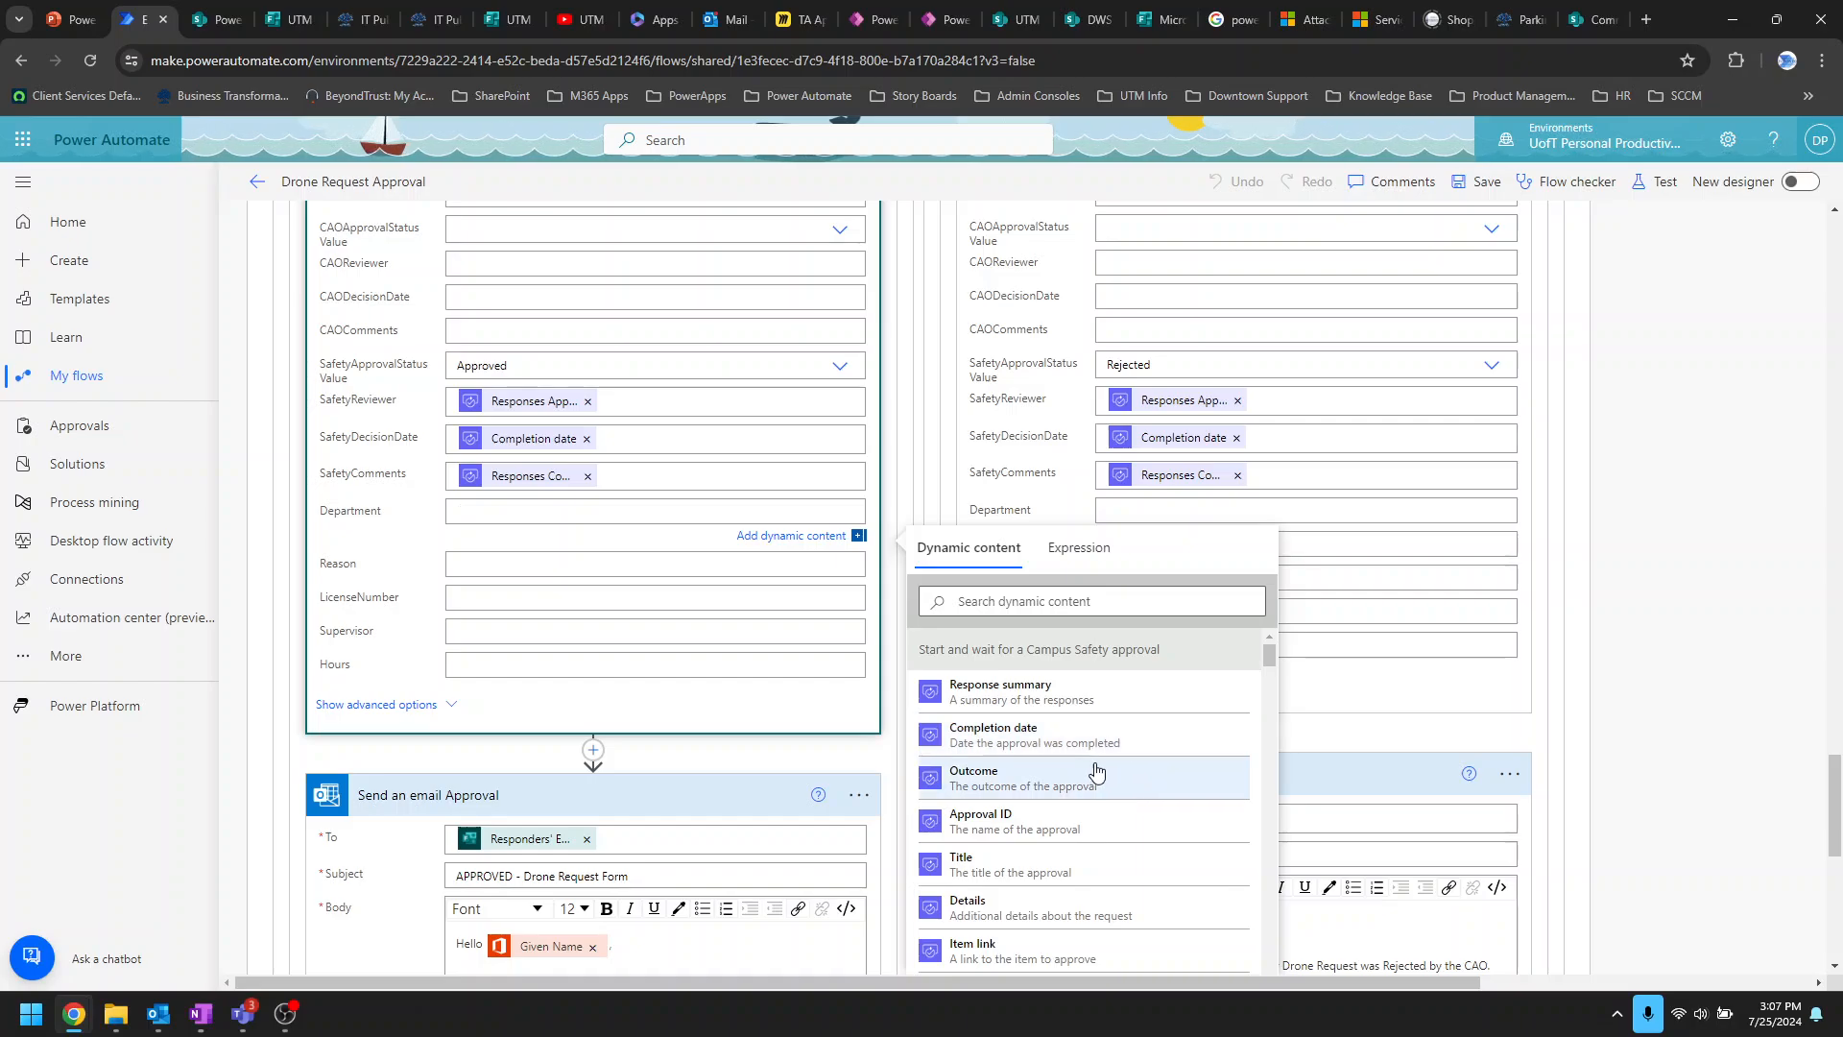
pyautogui.scroll(-1, 1092, 771)
pyautogui.scroll(-1, 1093, 771)
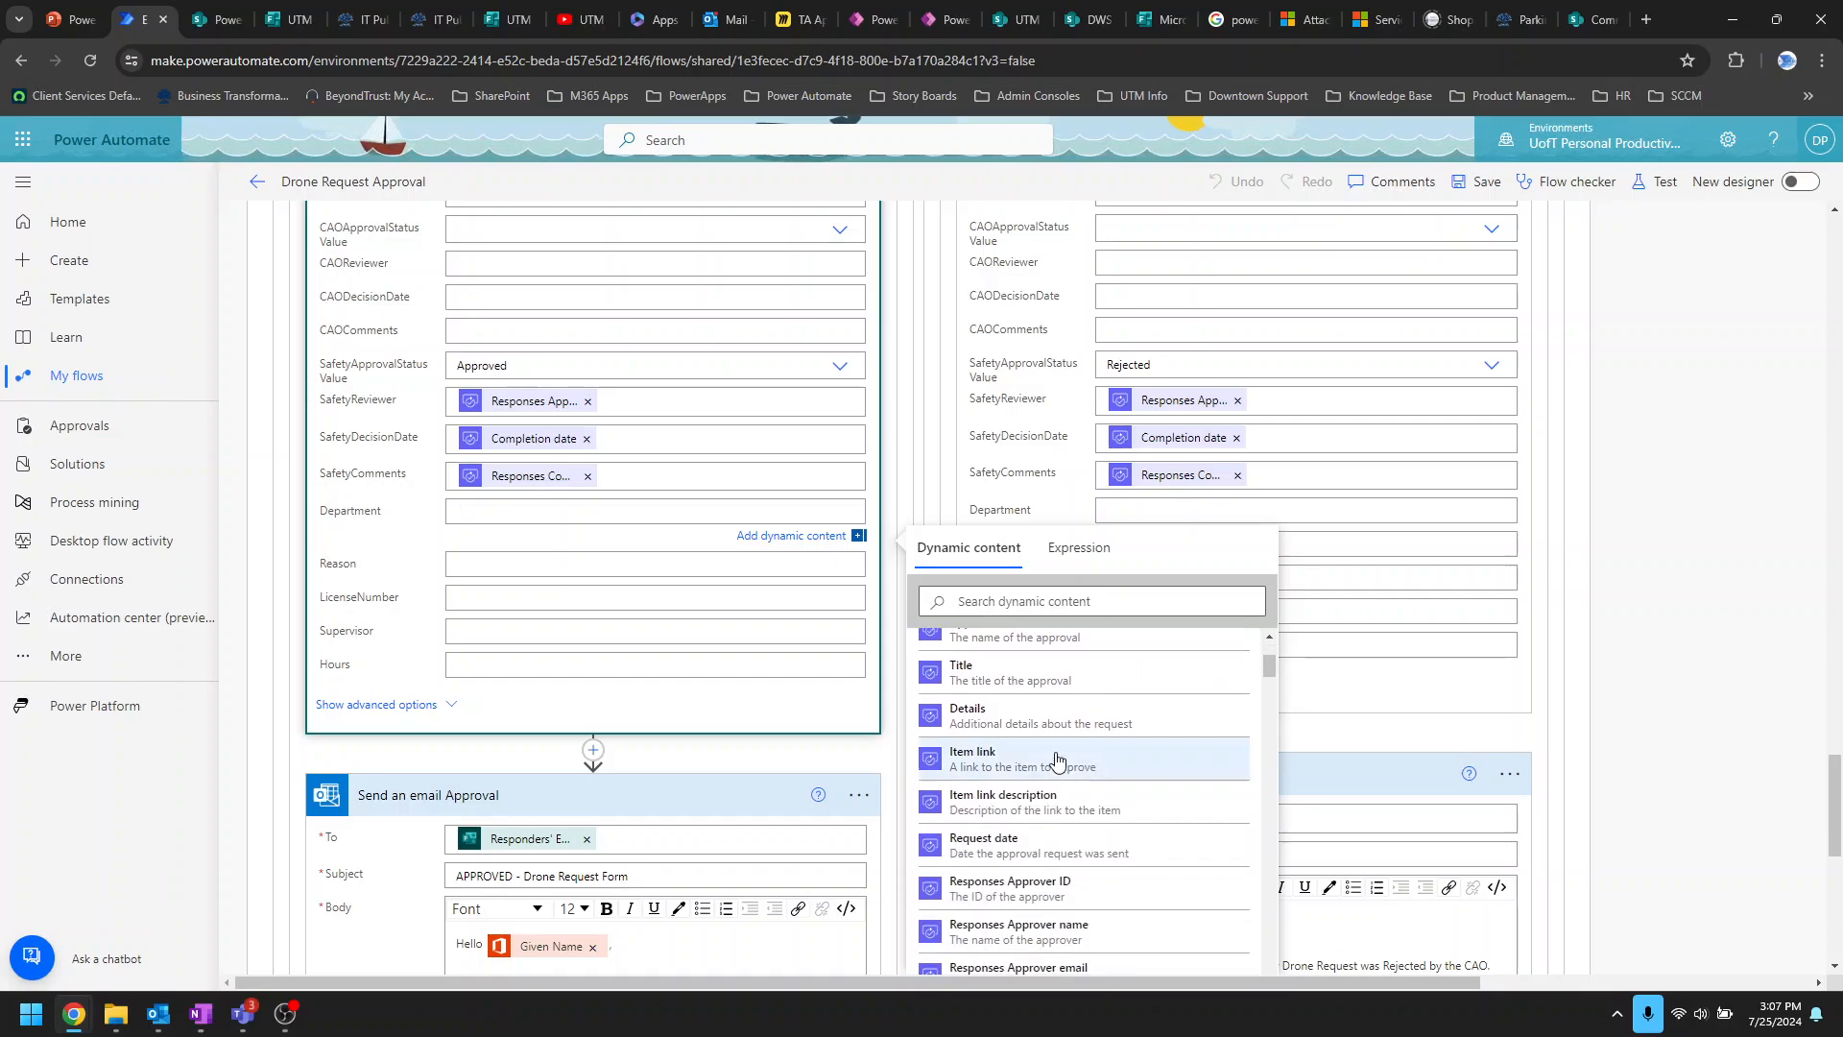
pyautogui.scroll(-4, 1006, 850)
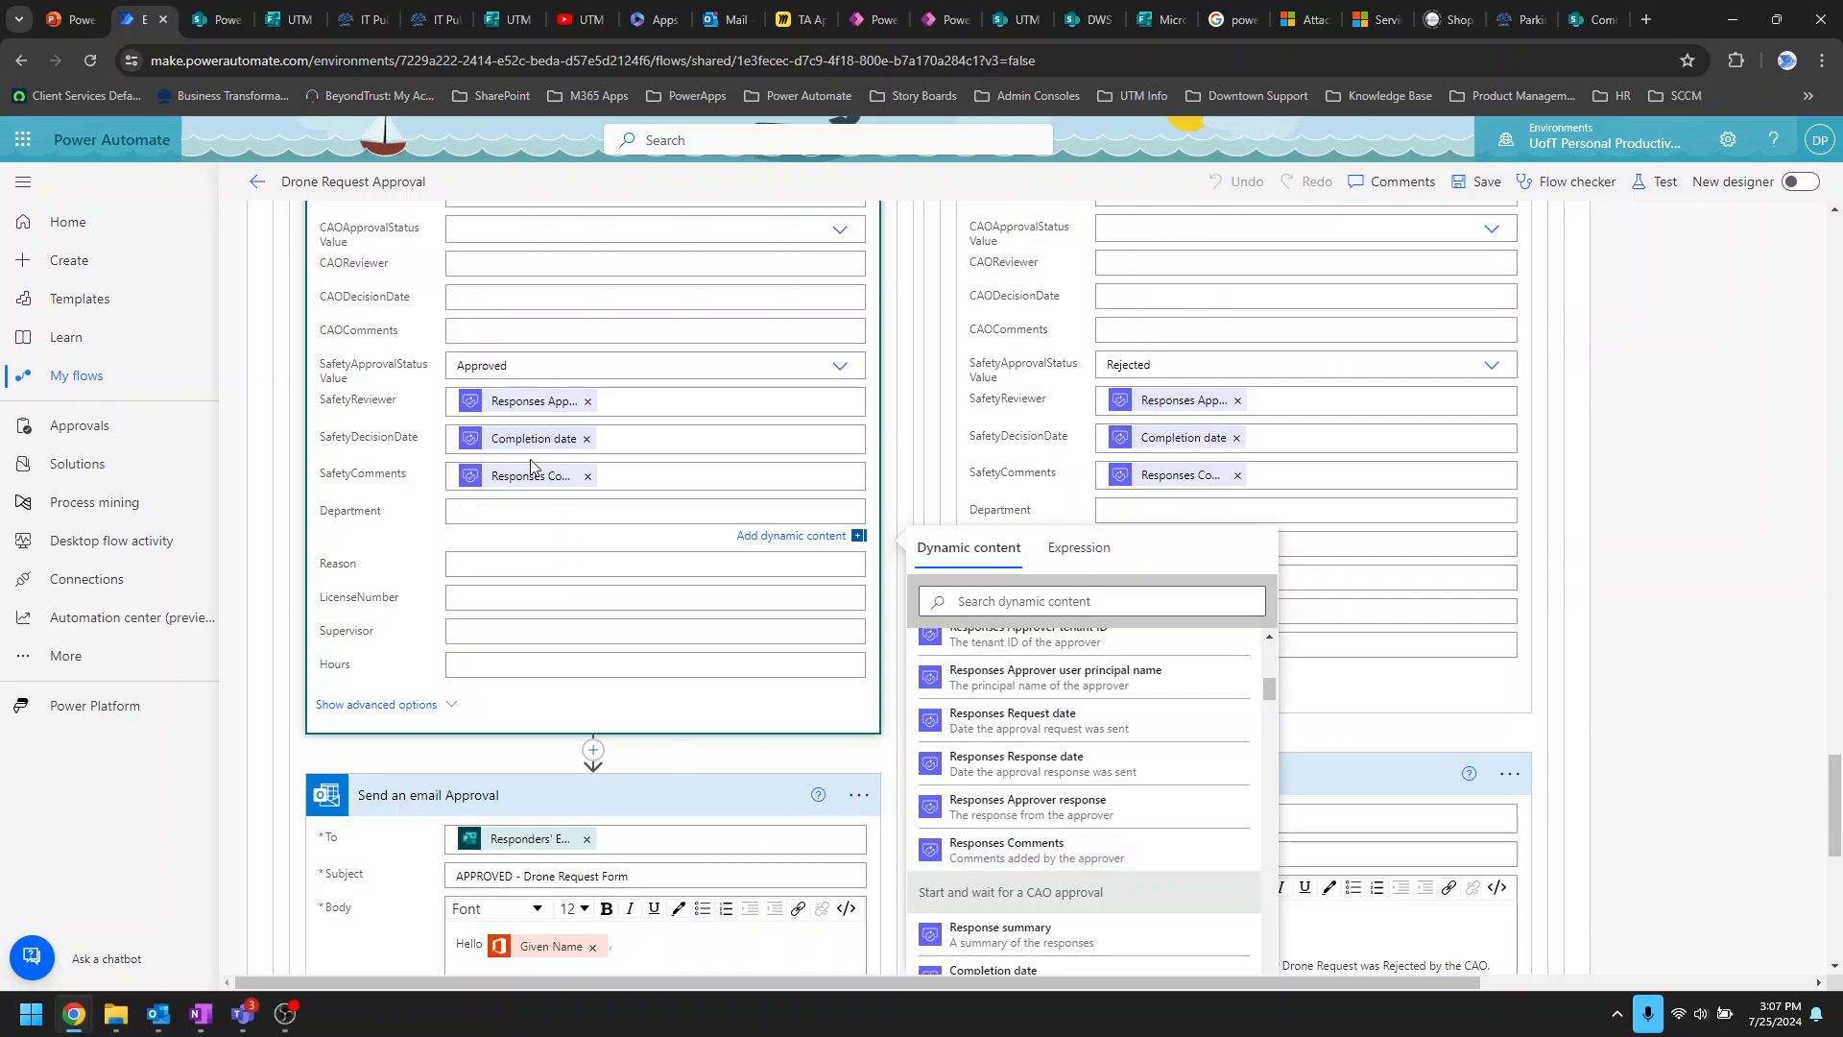
pyautogui.moveTo(544, 417)
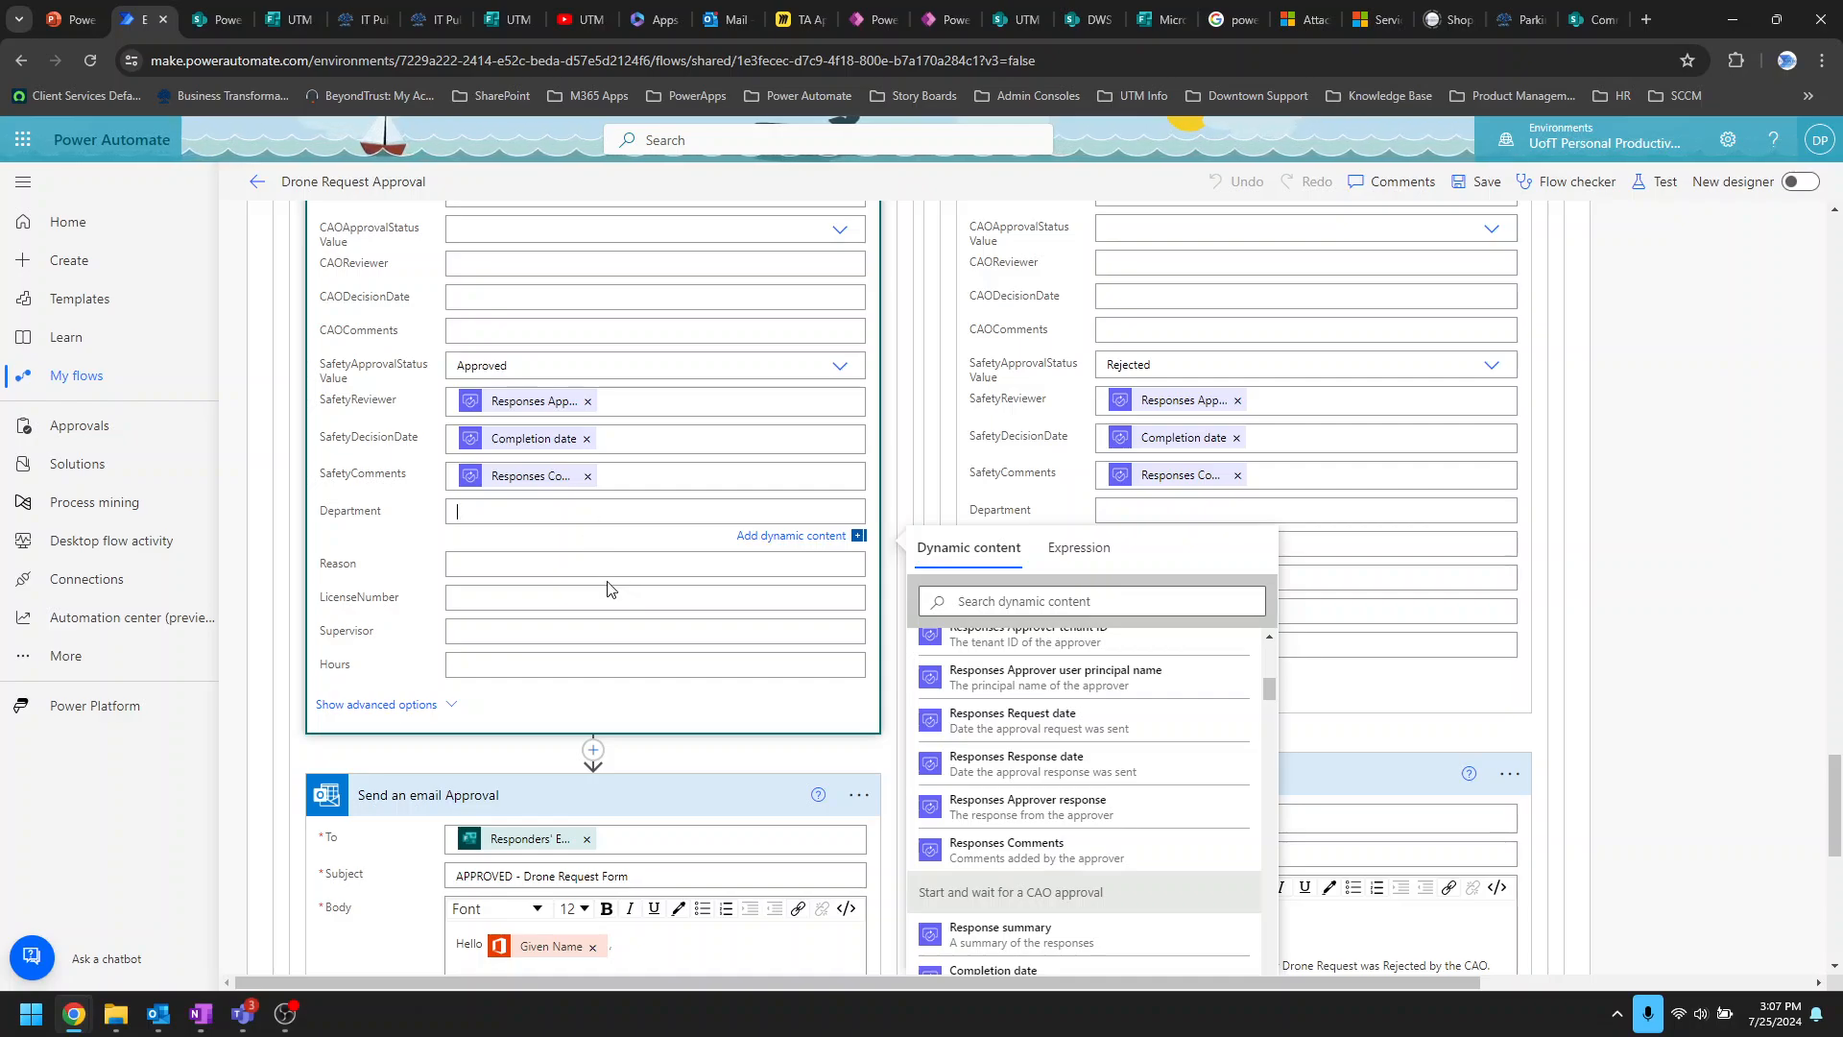
pyautogui.click(1670, 572)
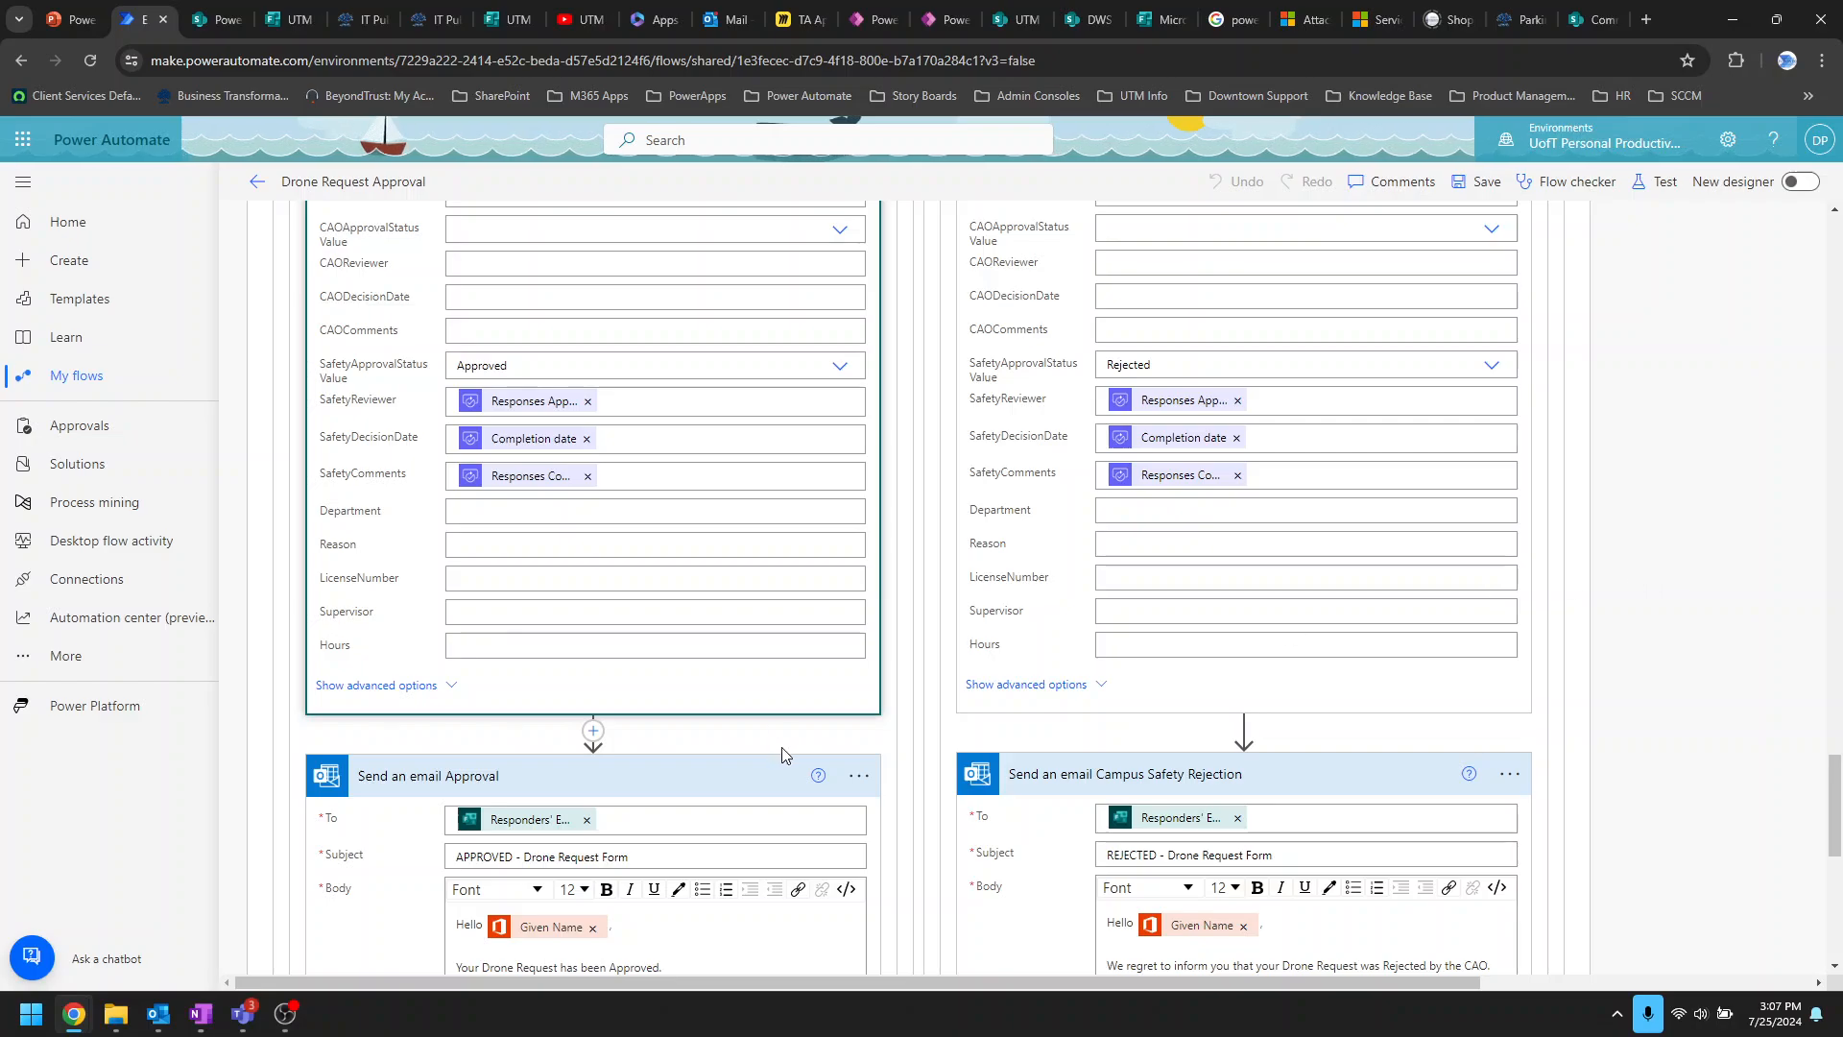
# Step: Scroll the flow briefly, then bring the Outlook inbox forward
pyautogui.scroll(-5, 816, 739)
pyautogui.scroll(15, 931, 734)
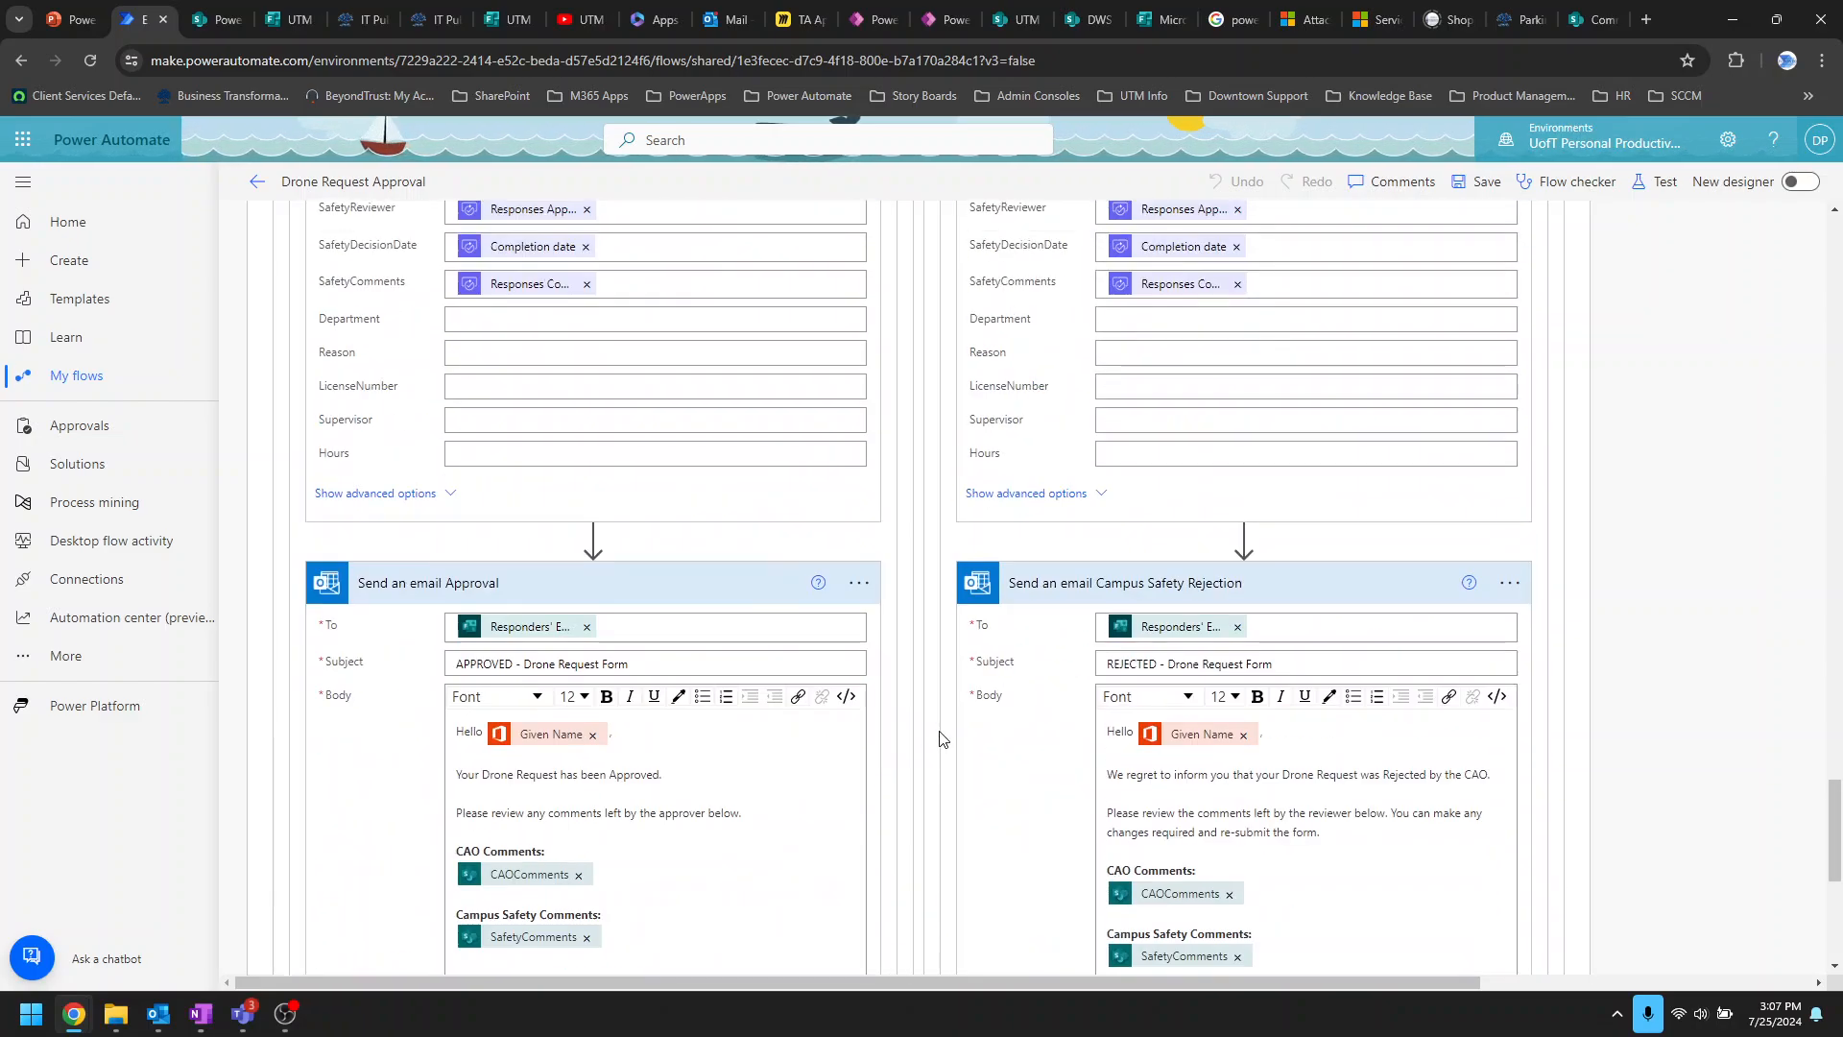
pyautogui.click(159, 1013)
# Step: Look through the RA Application, CAO and Campus Safety emails, ending on APPROVED - Drone Request Form
pyautogui.click(392, 353)
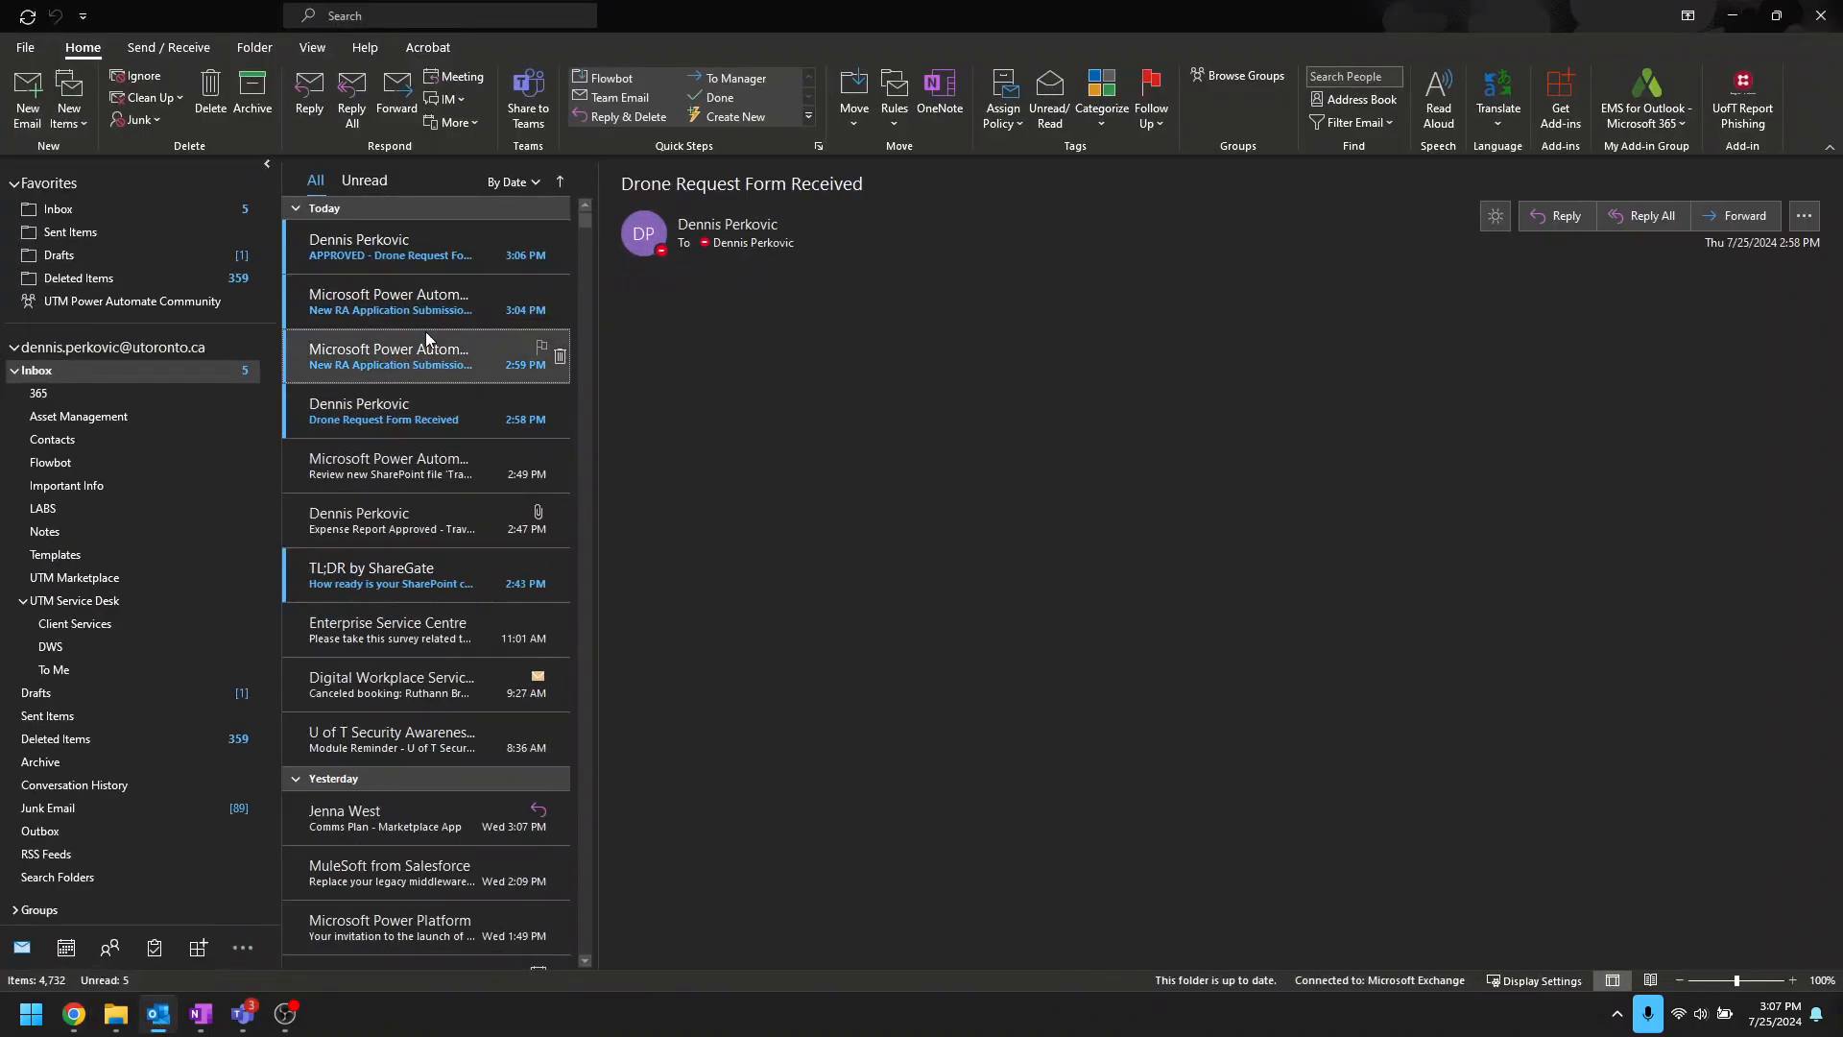
pyautogui.click(414, 308)
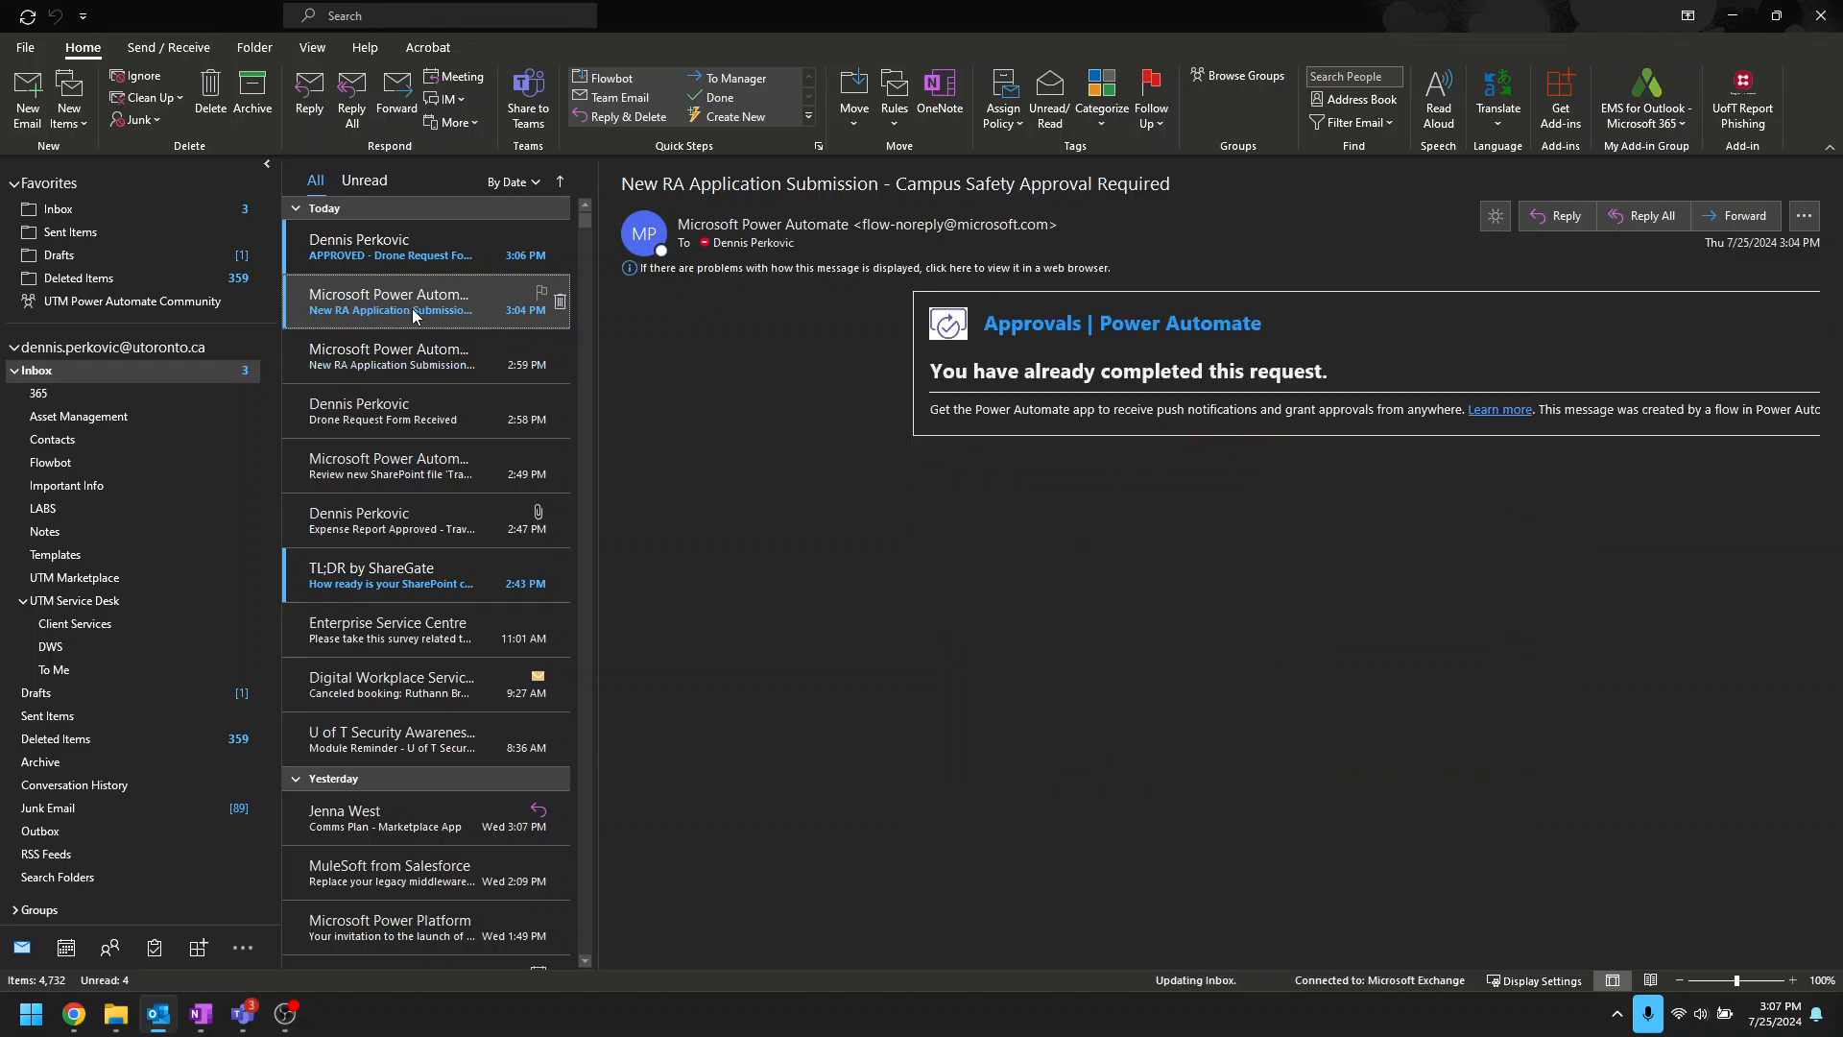
pyautogui.click(374, 355)
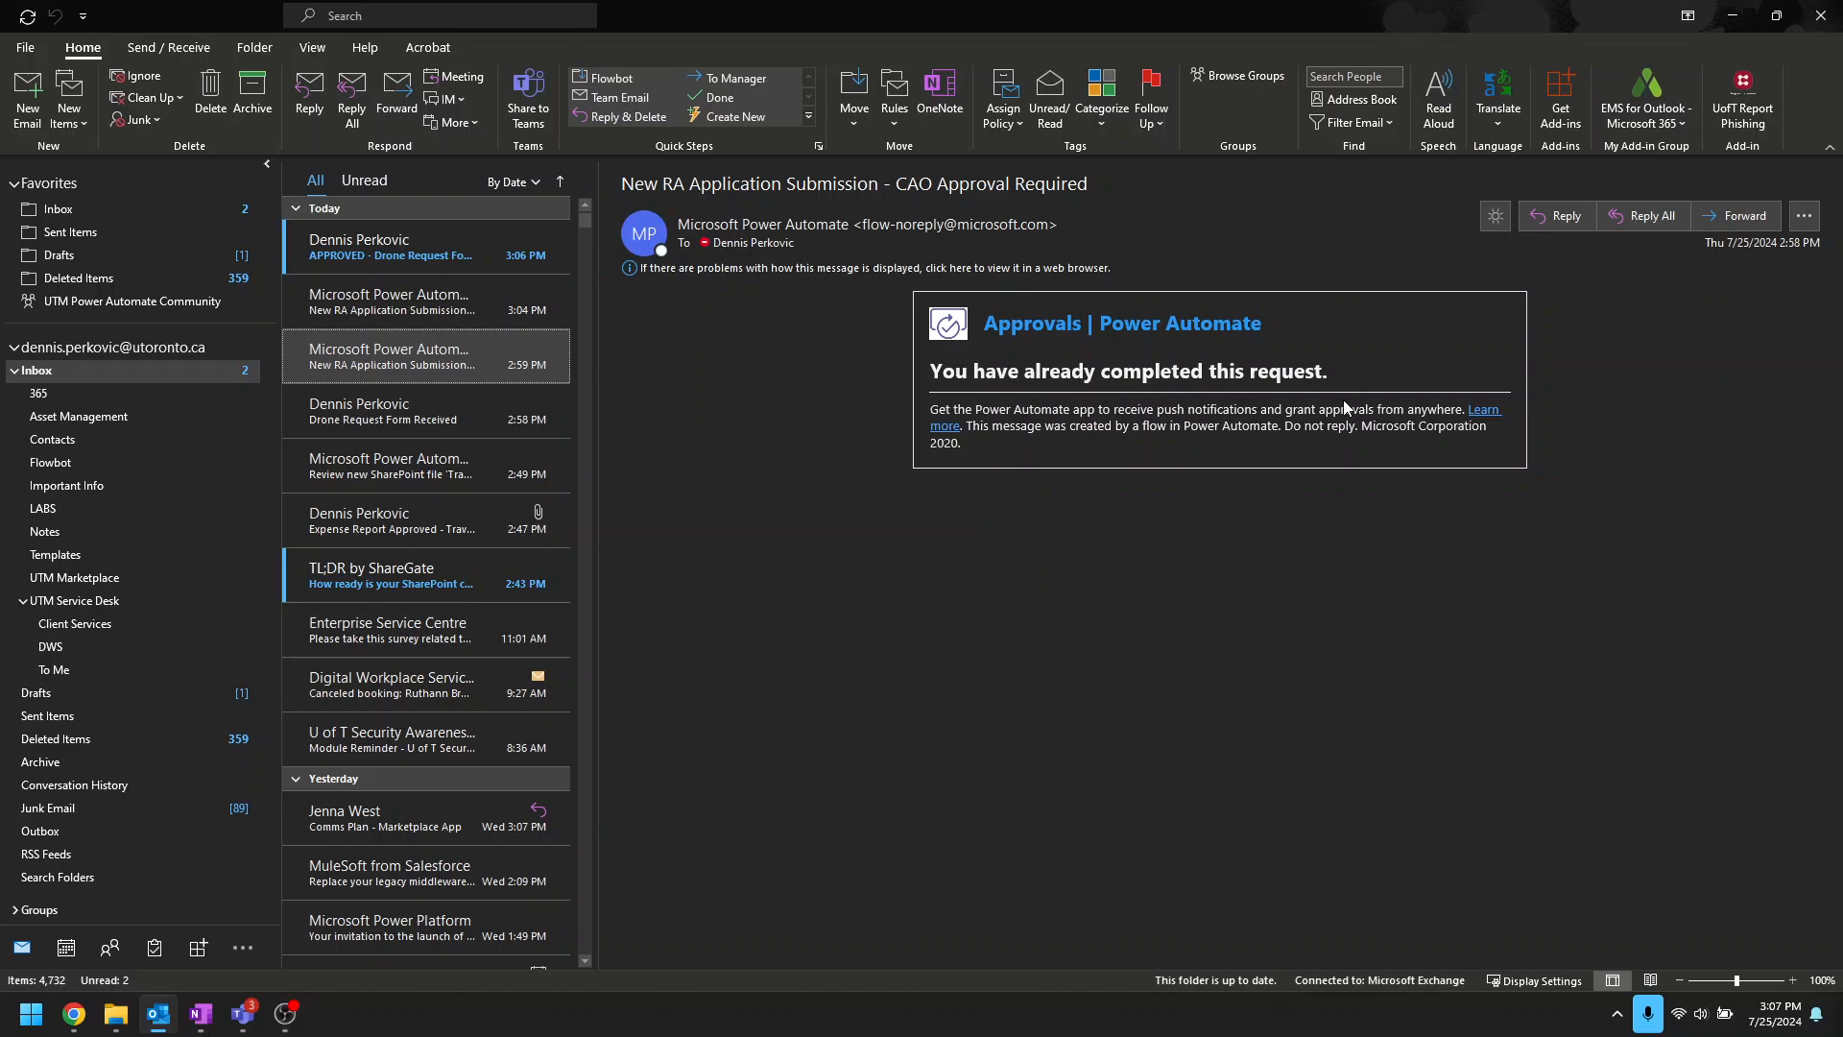
pyautogui.click(401, 317)
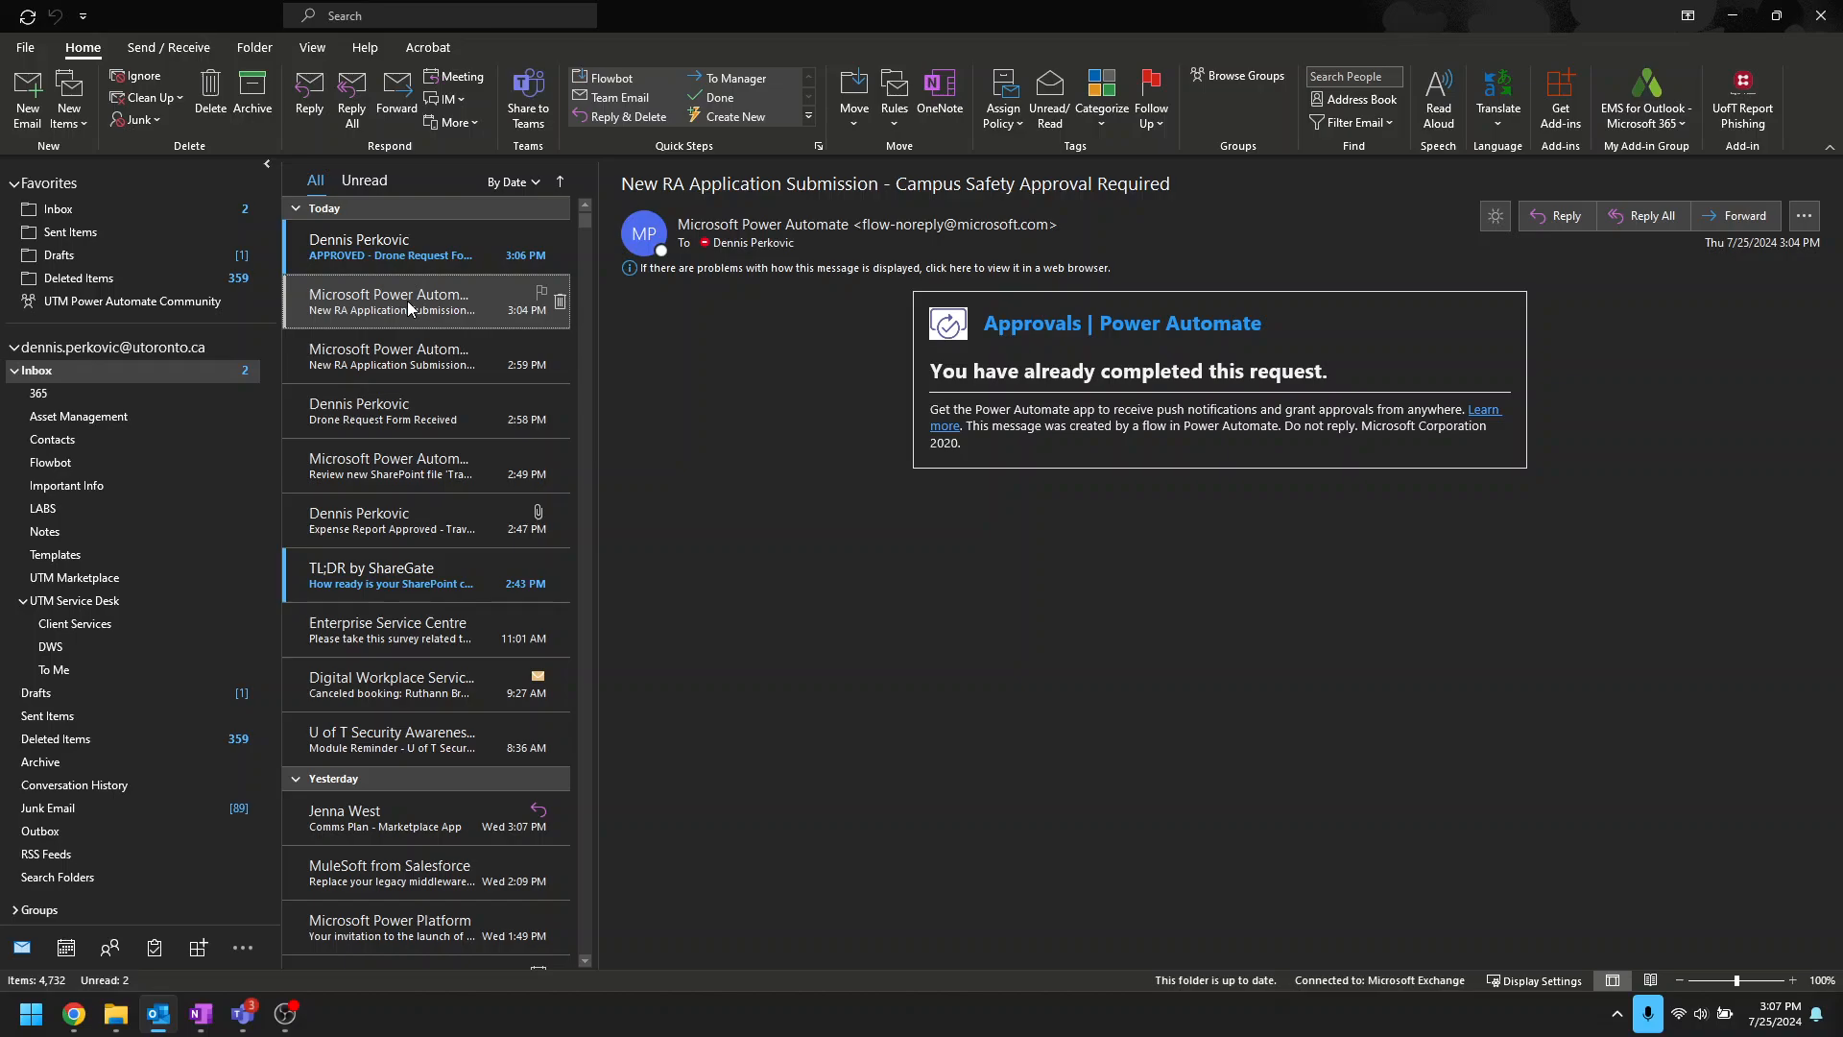
pyautogui.click(372, 257)
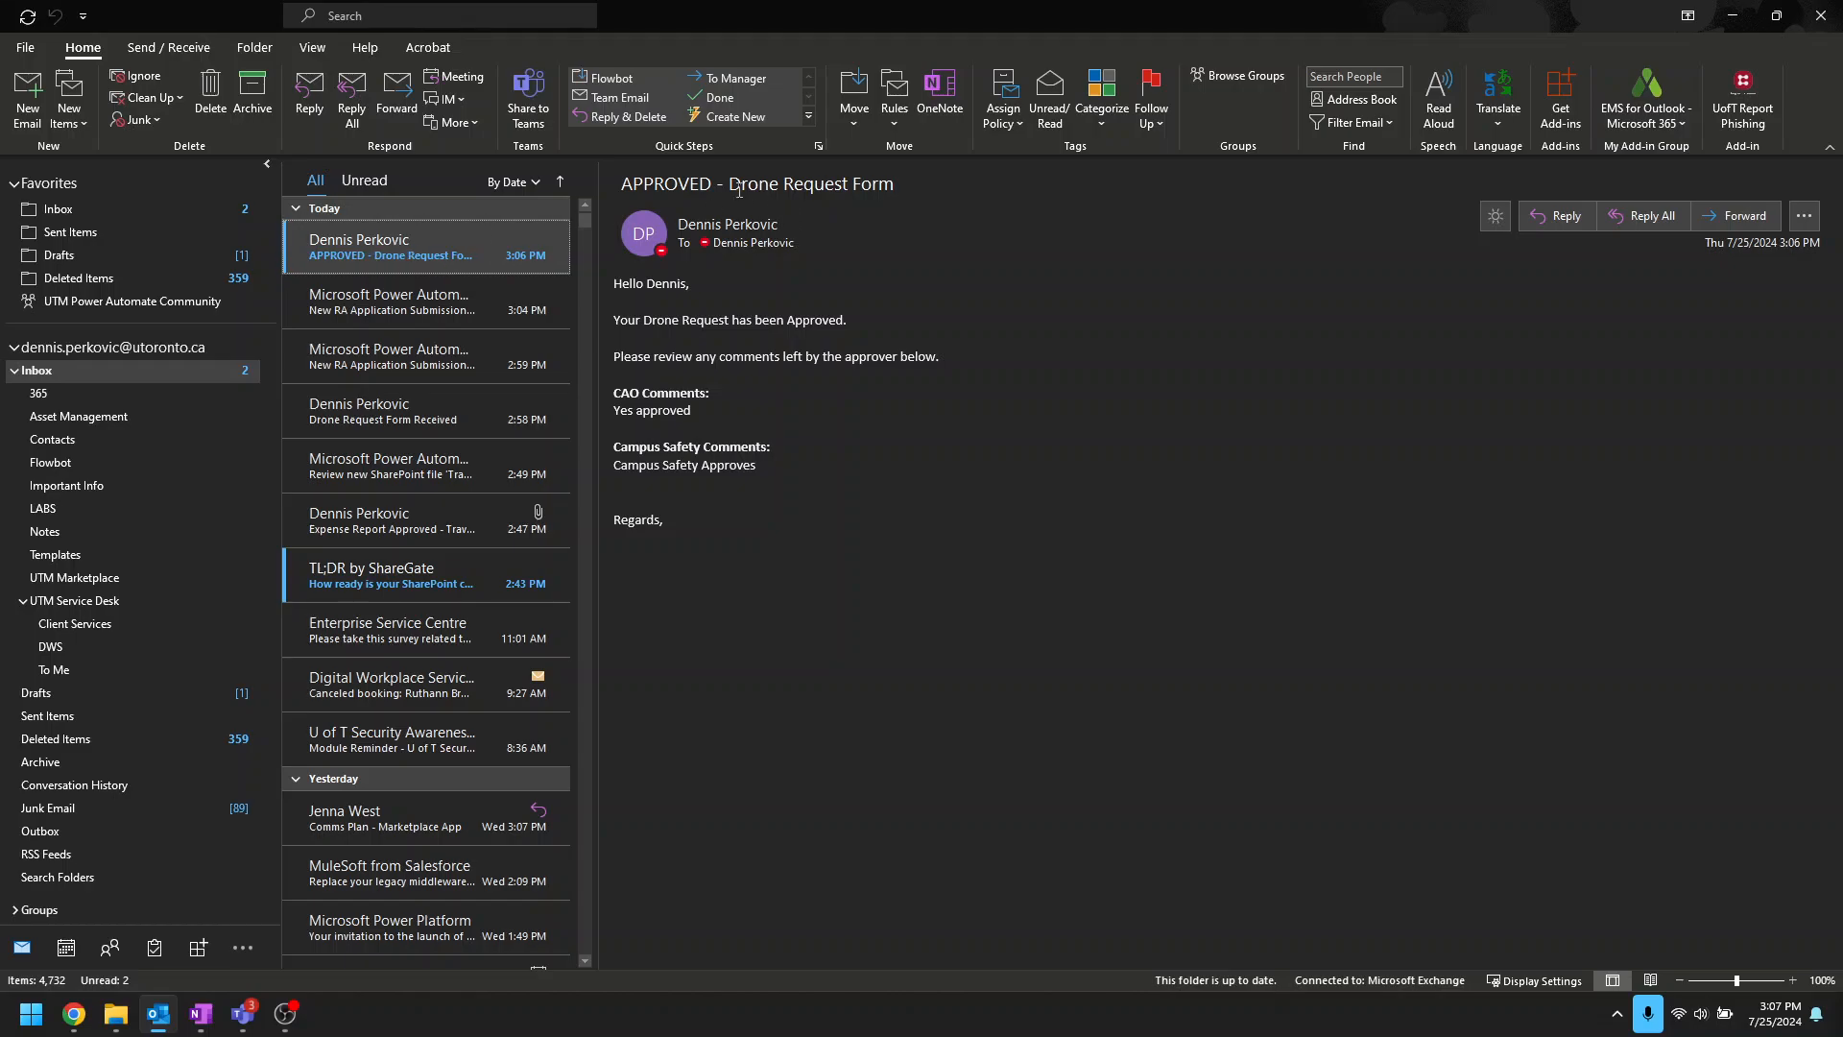
# Step: Highlight the subject and the 'Yes approved' and 'Campus Safety Approves' comments, then minimize Outlook
pyautogui.moveTo(622, 184); pyautogui.dragTo(907, 183)
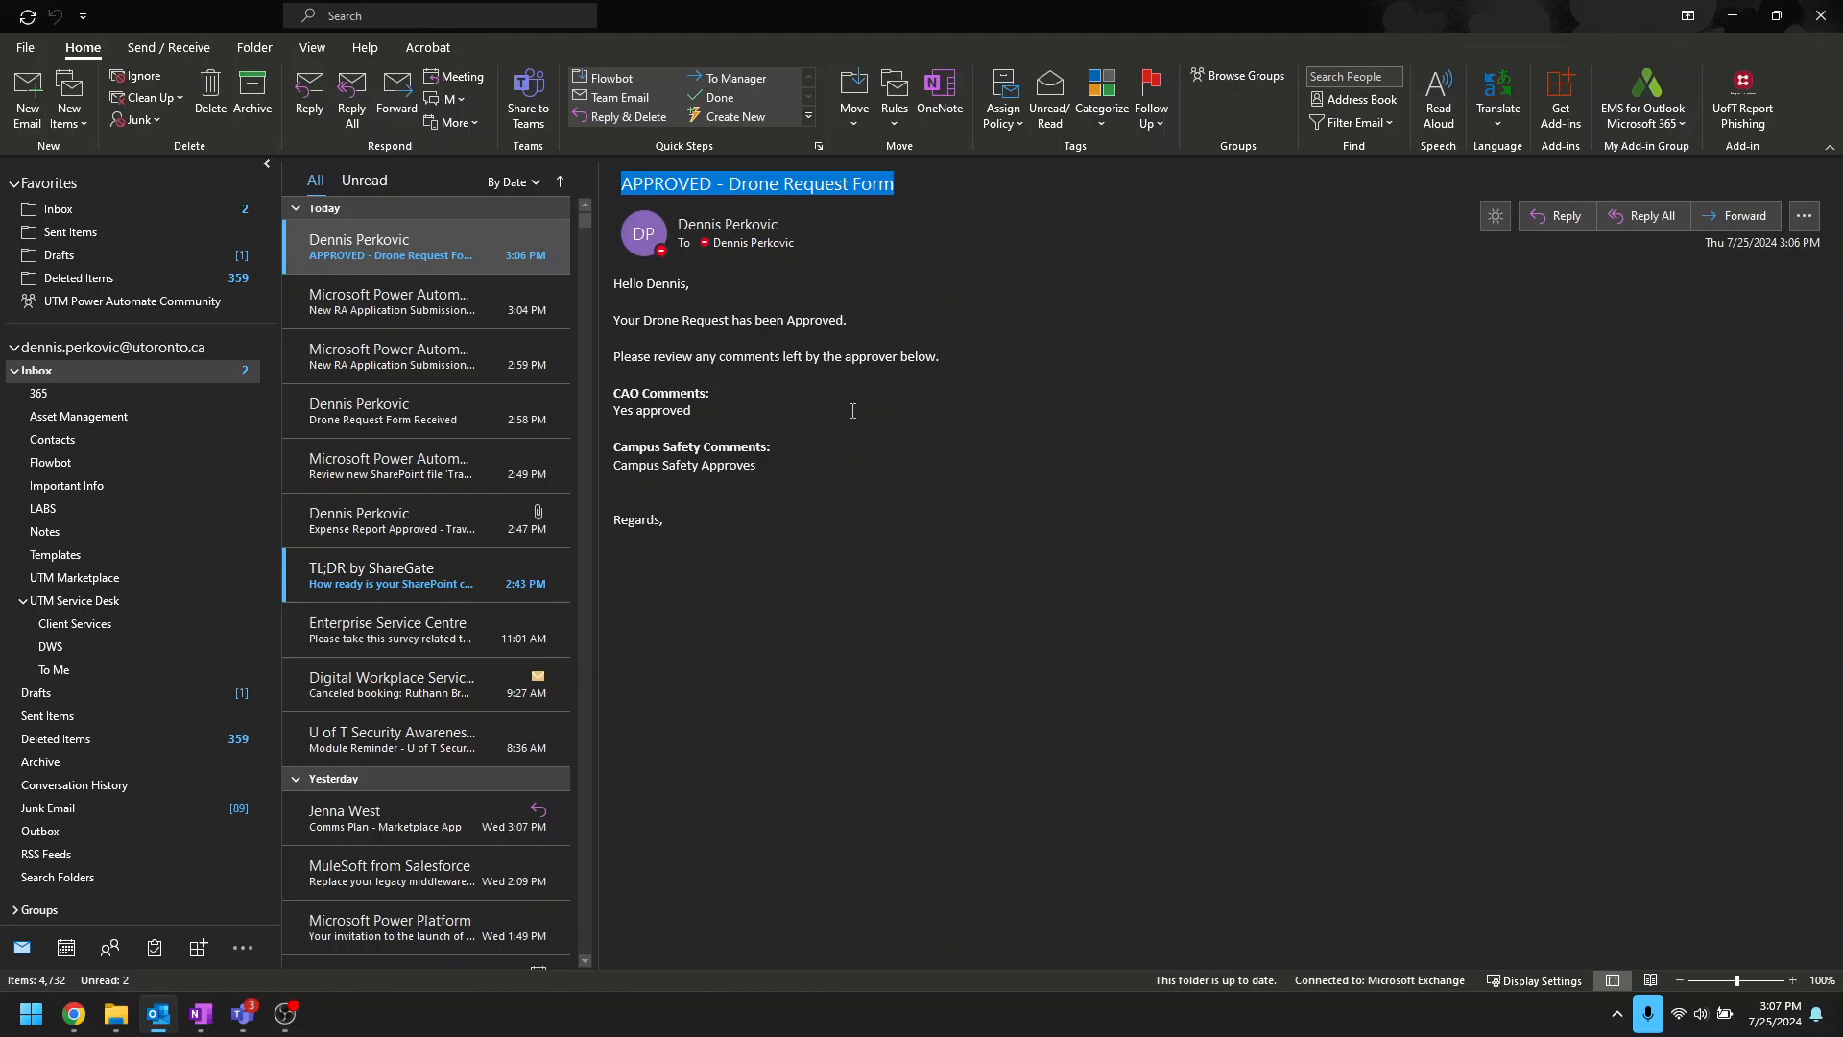
pyautogui.moveTo(616, 412); pyautogui.dragTo(722, 423)
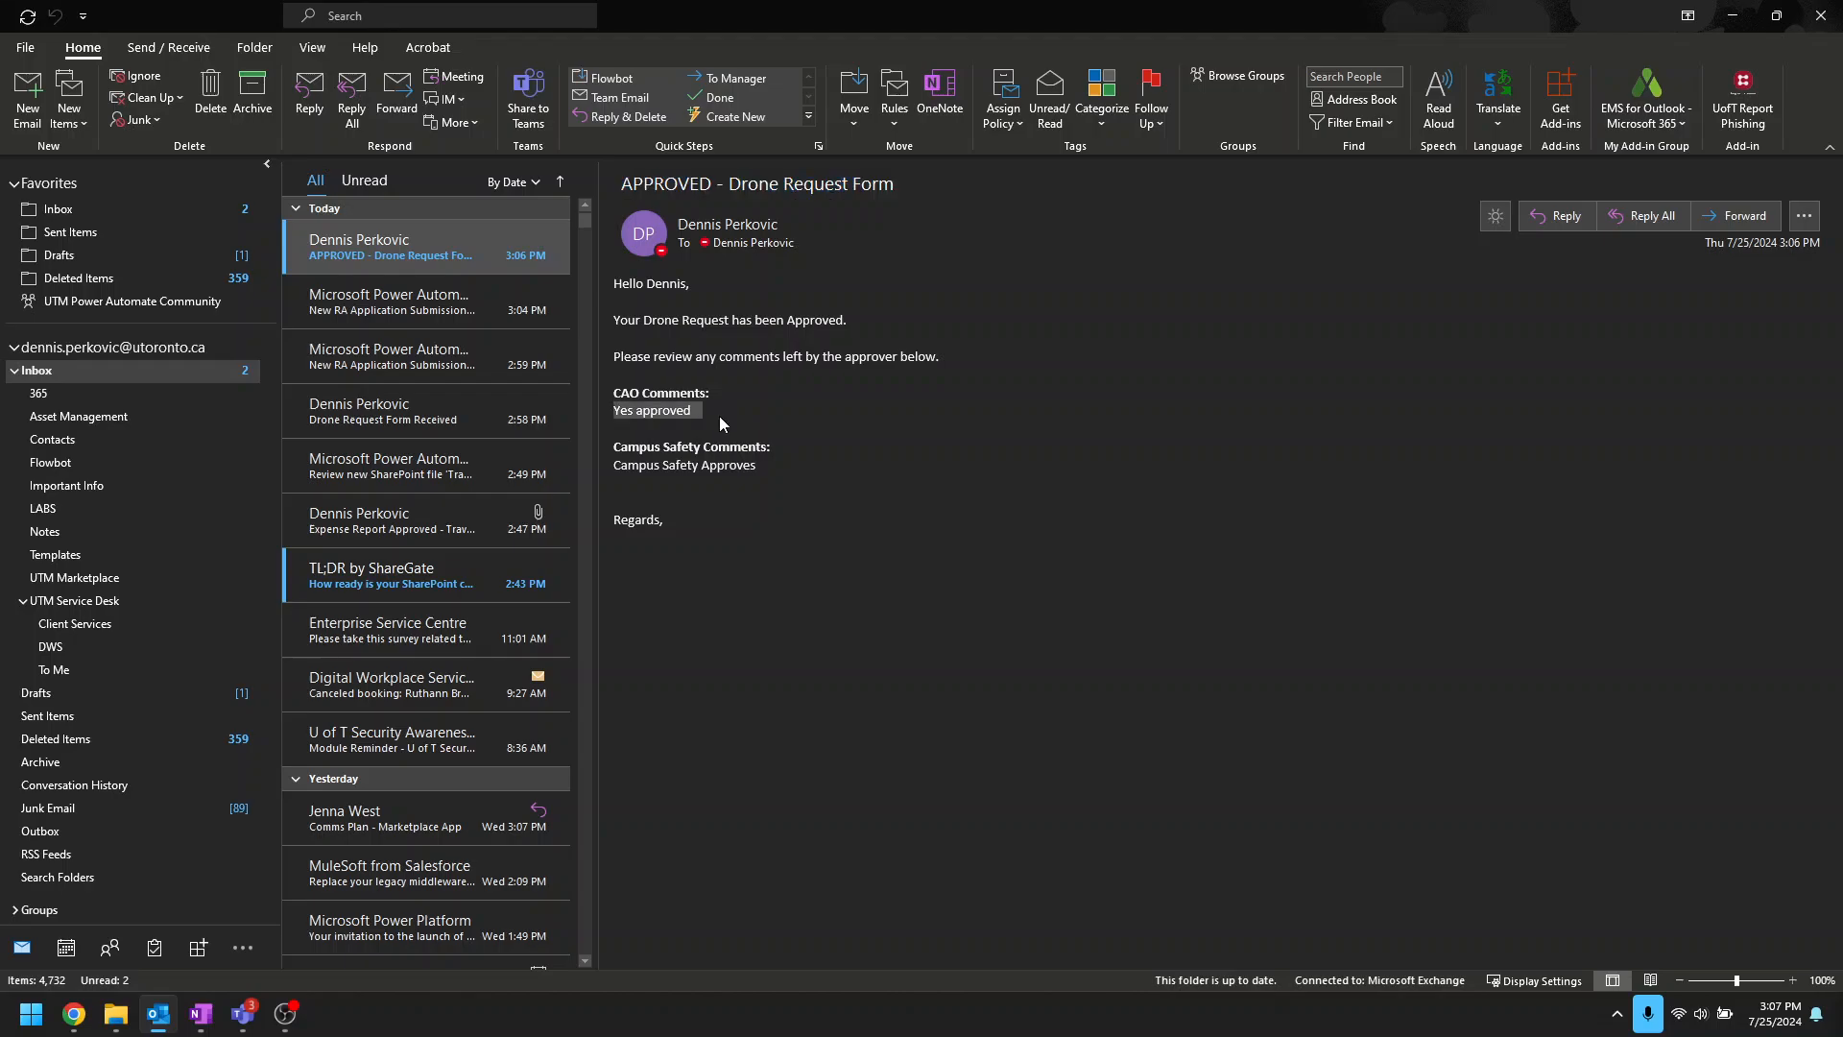
pyautogui.moveTo(611, 467); pyautogui.dragTo(791, 475)
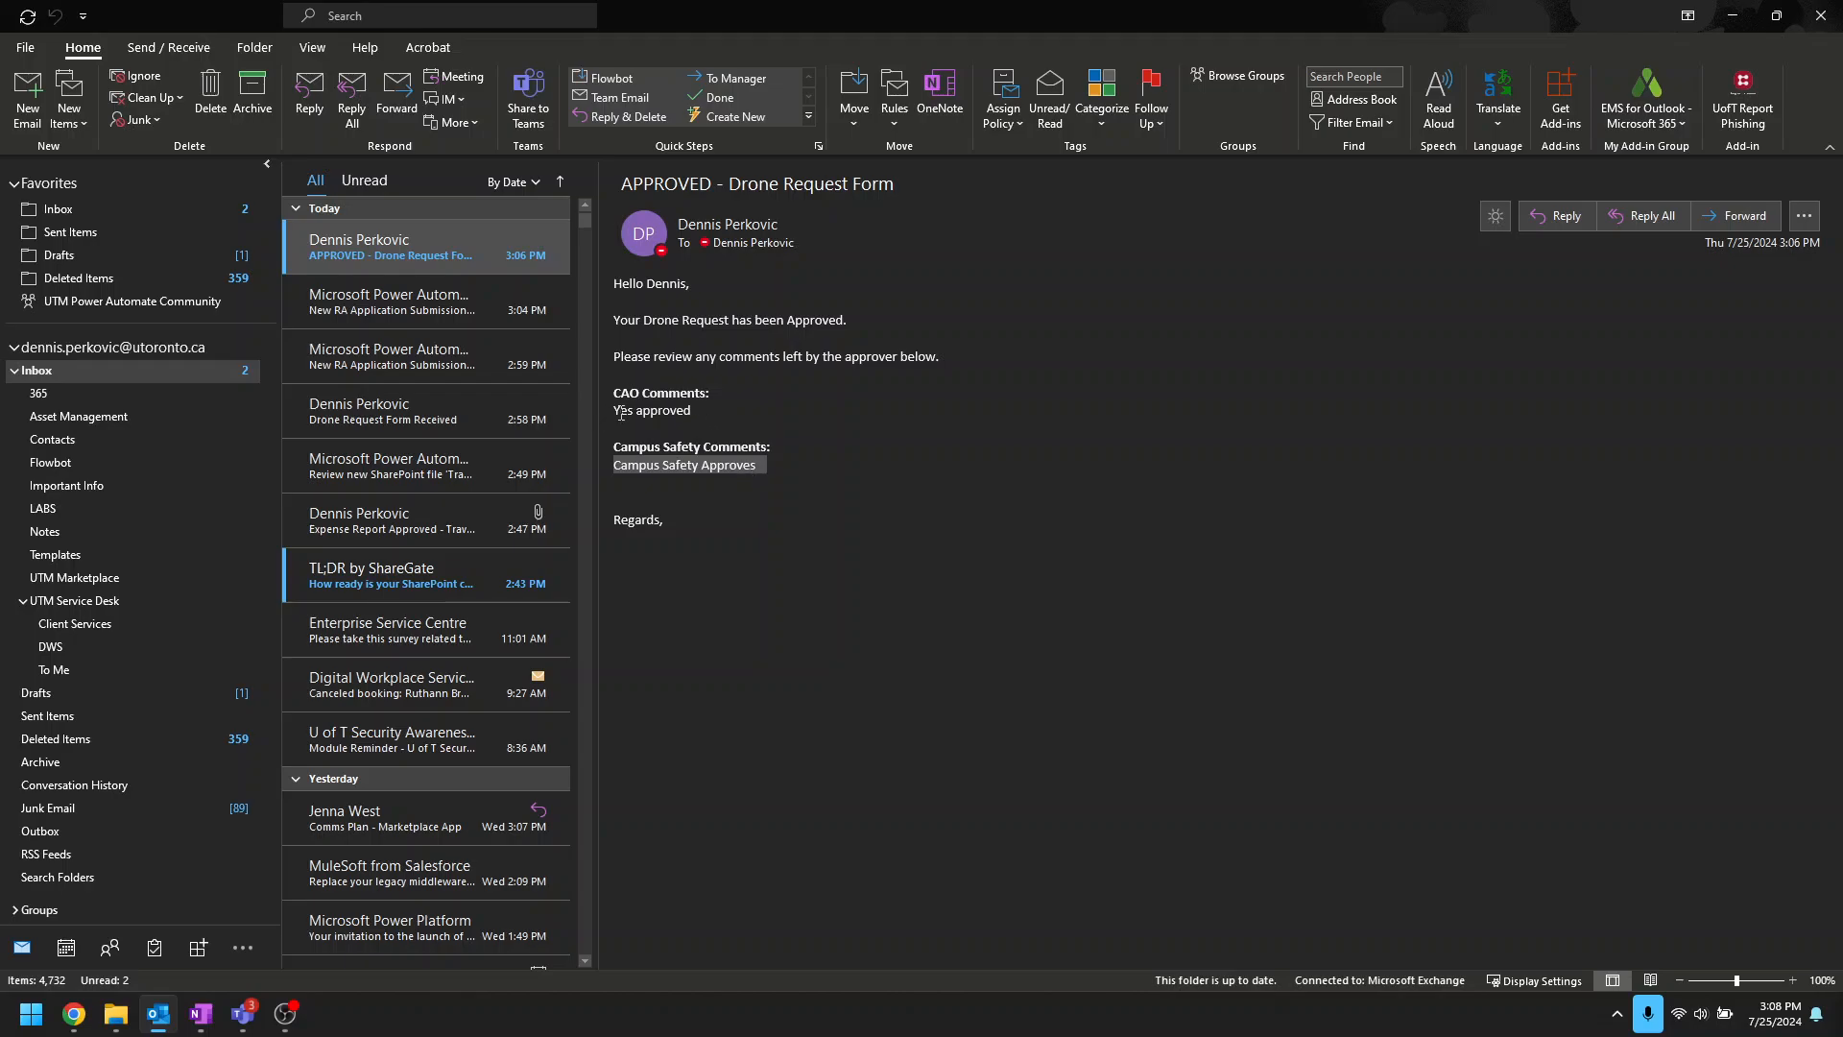
pyautogui.moveTo(620, 412); pyautogui.dragTo(704, 415)
pyautogui.moveTo(615, 465); pyautogui.dragTo(784, 447)
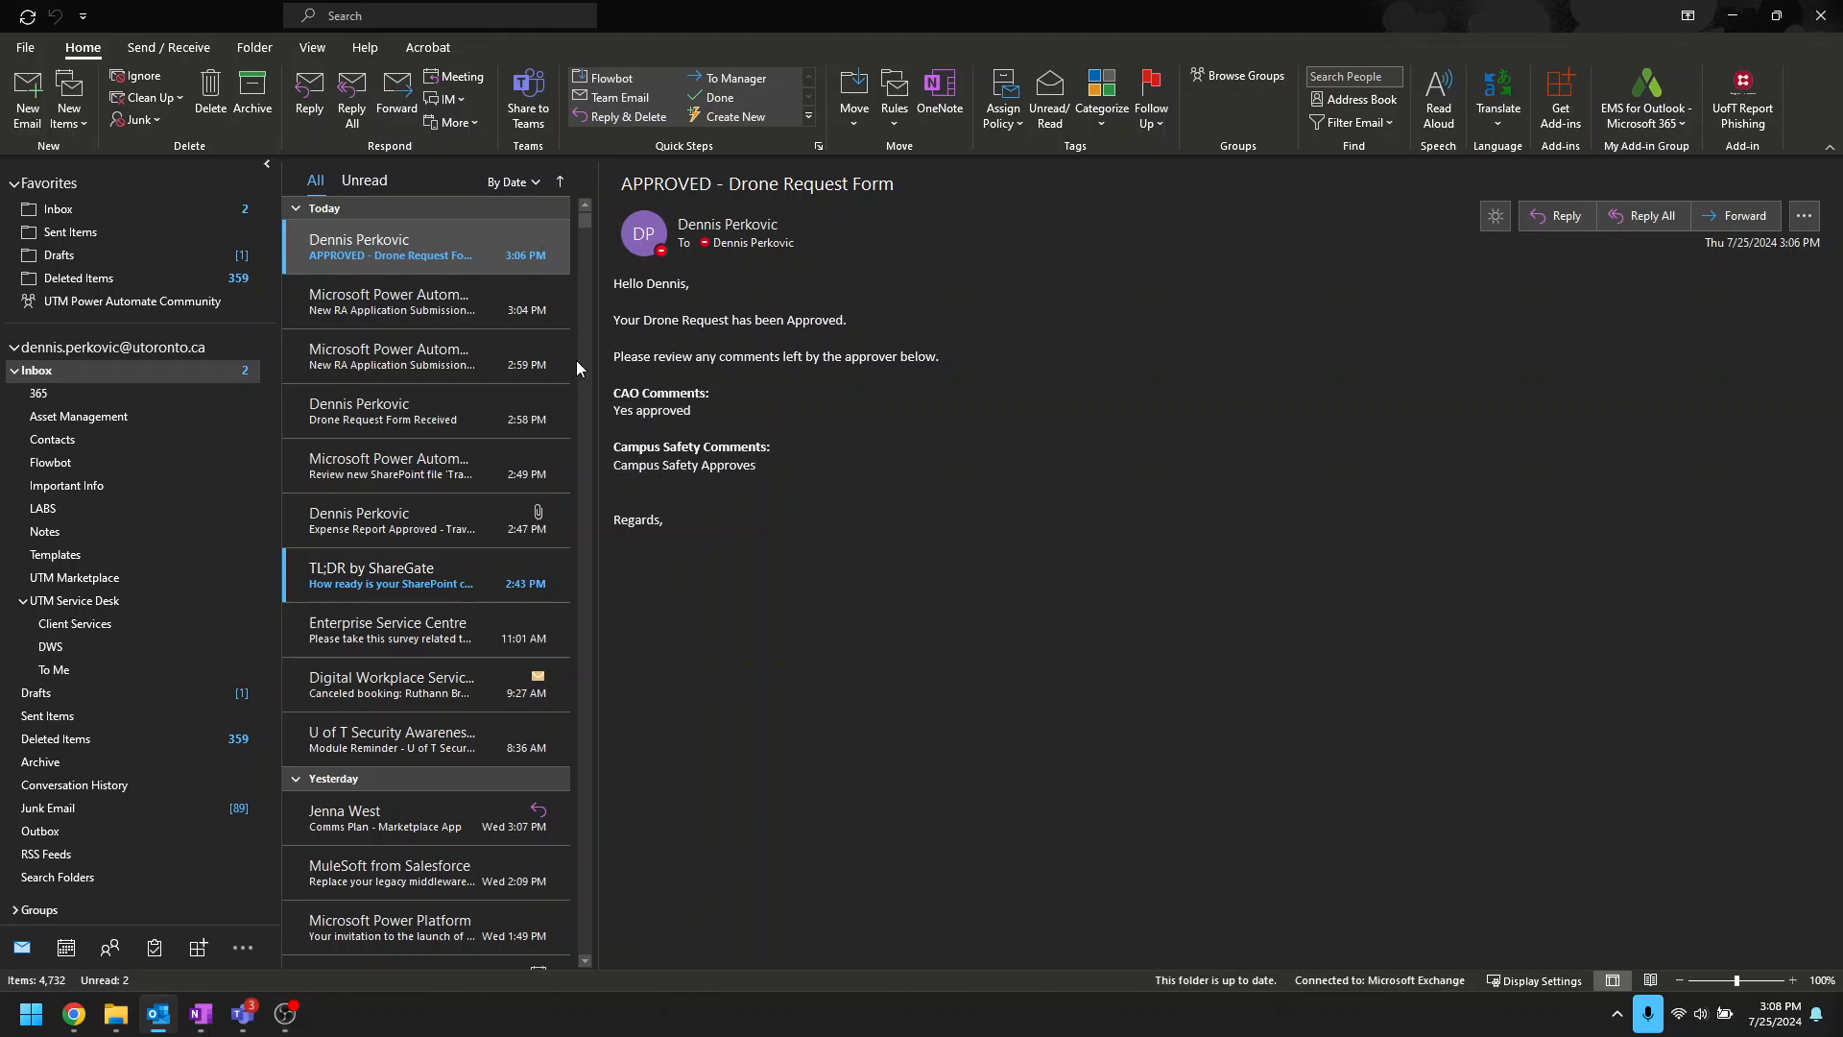
pyautogui.click(407, 302)
pyautogui.click(408, 248)
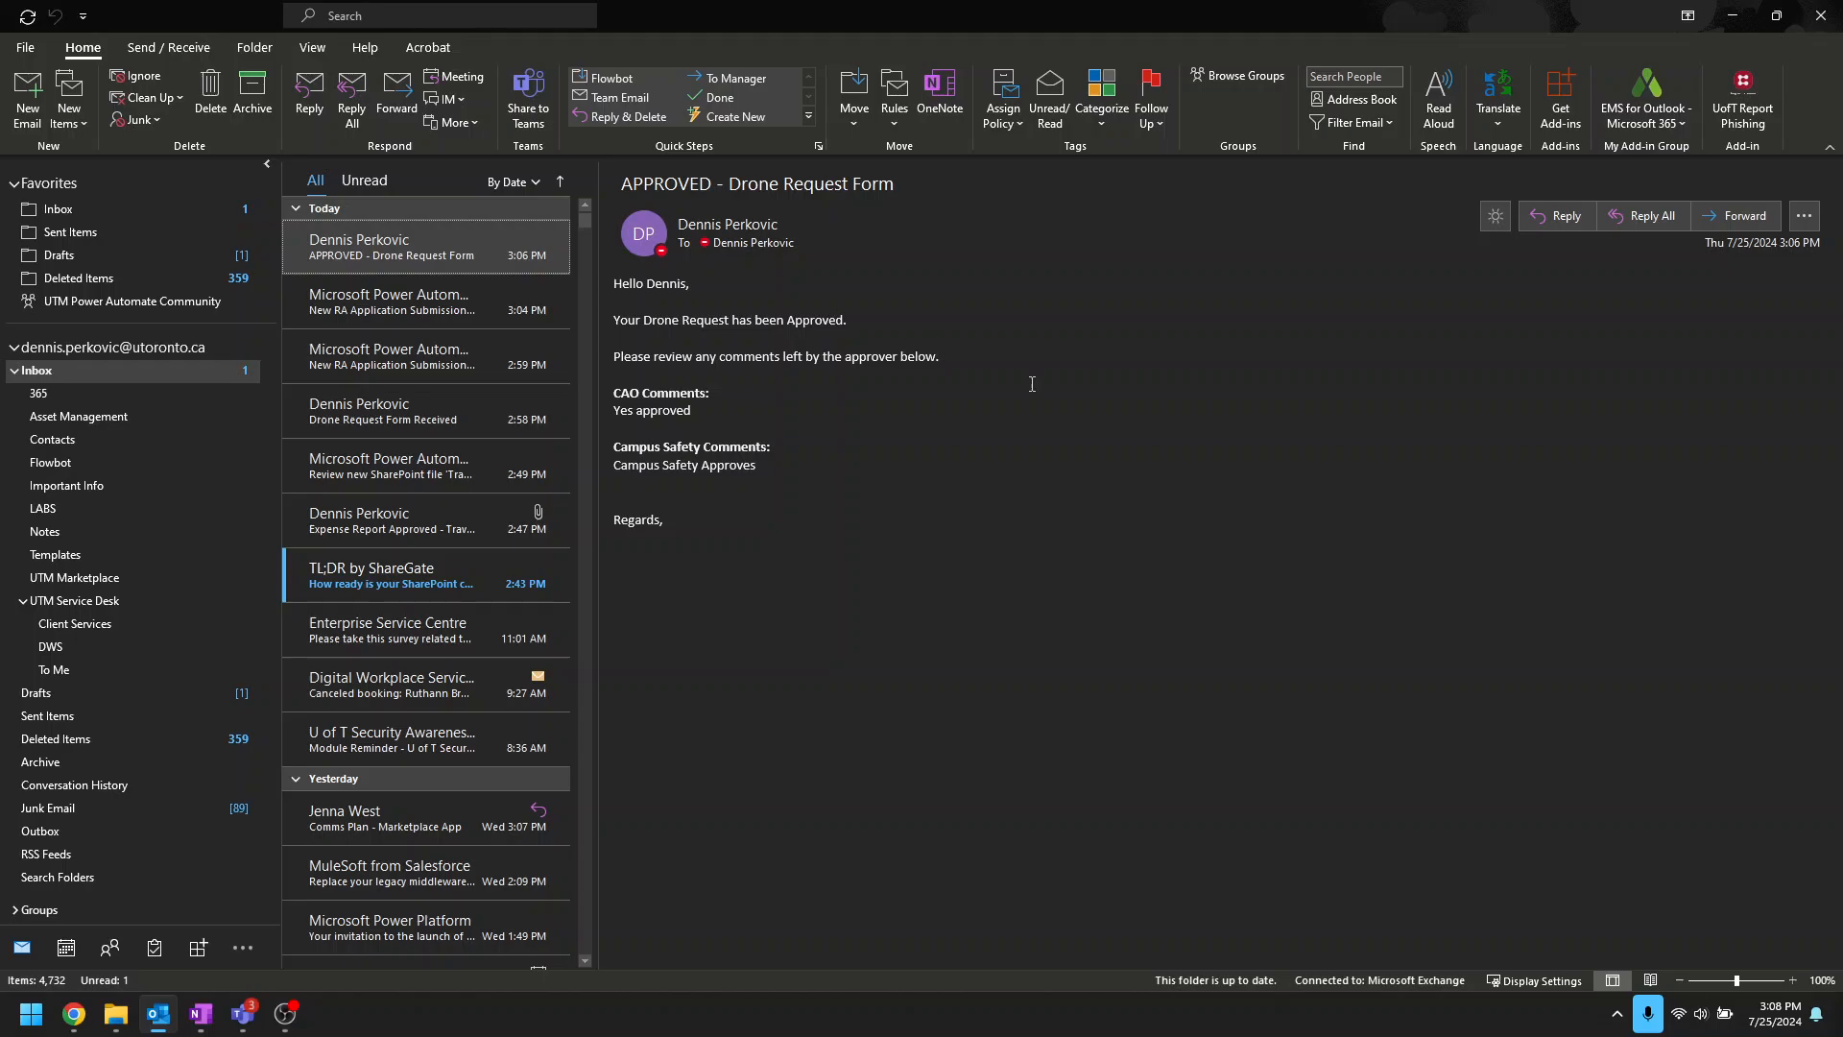
pyautogui.click(1733, 16)
# Step: Scroll up and down through the Drone Request Approval flow to review its steps
pyautogui.scroll(-15, 939, 683)
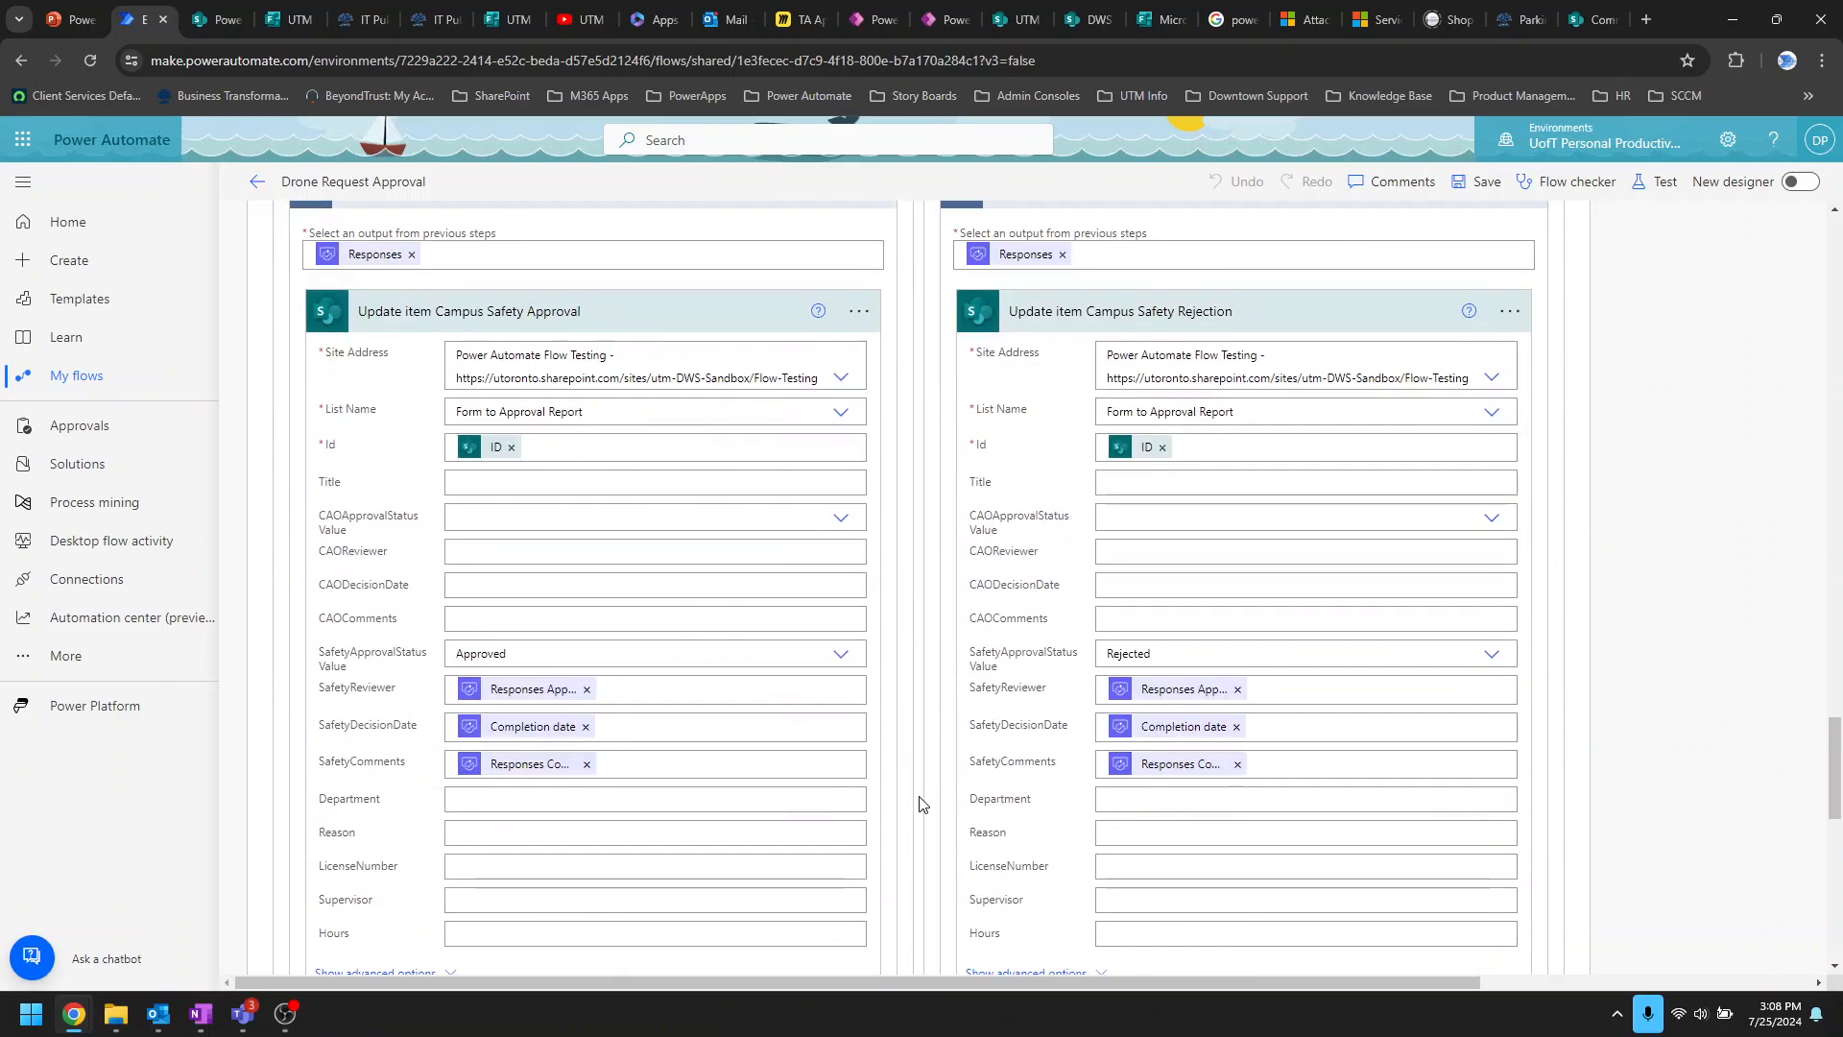
pyautogui.scroll(12, 1108, 653)
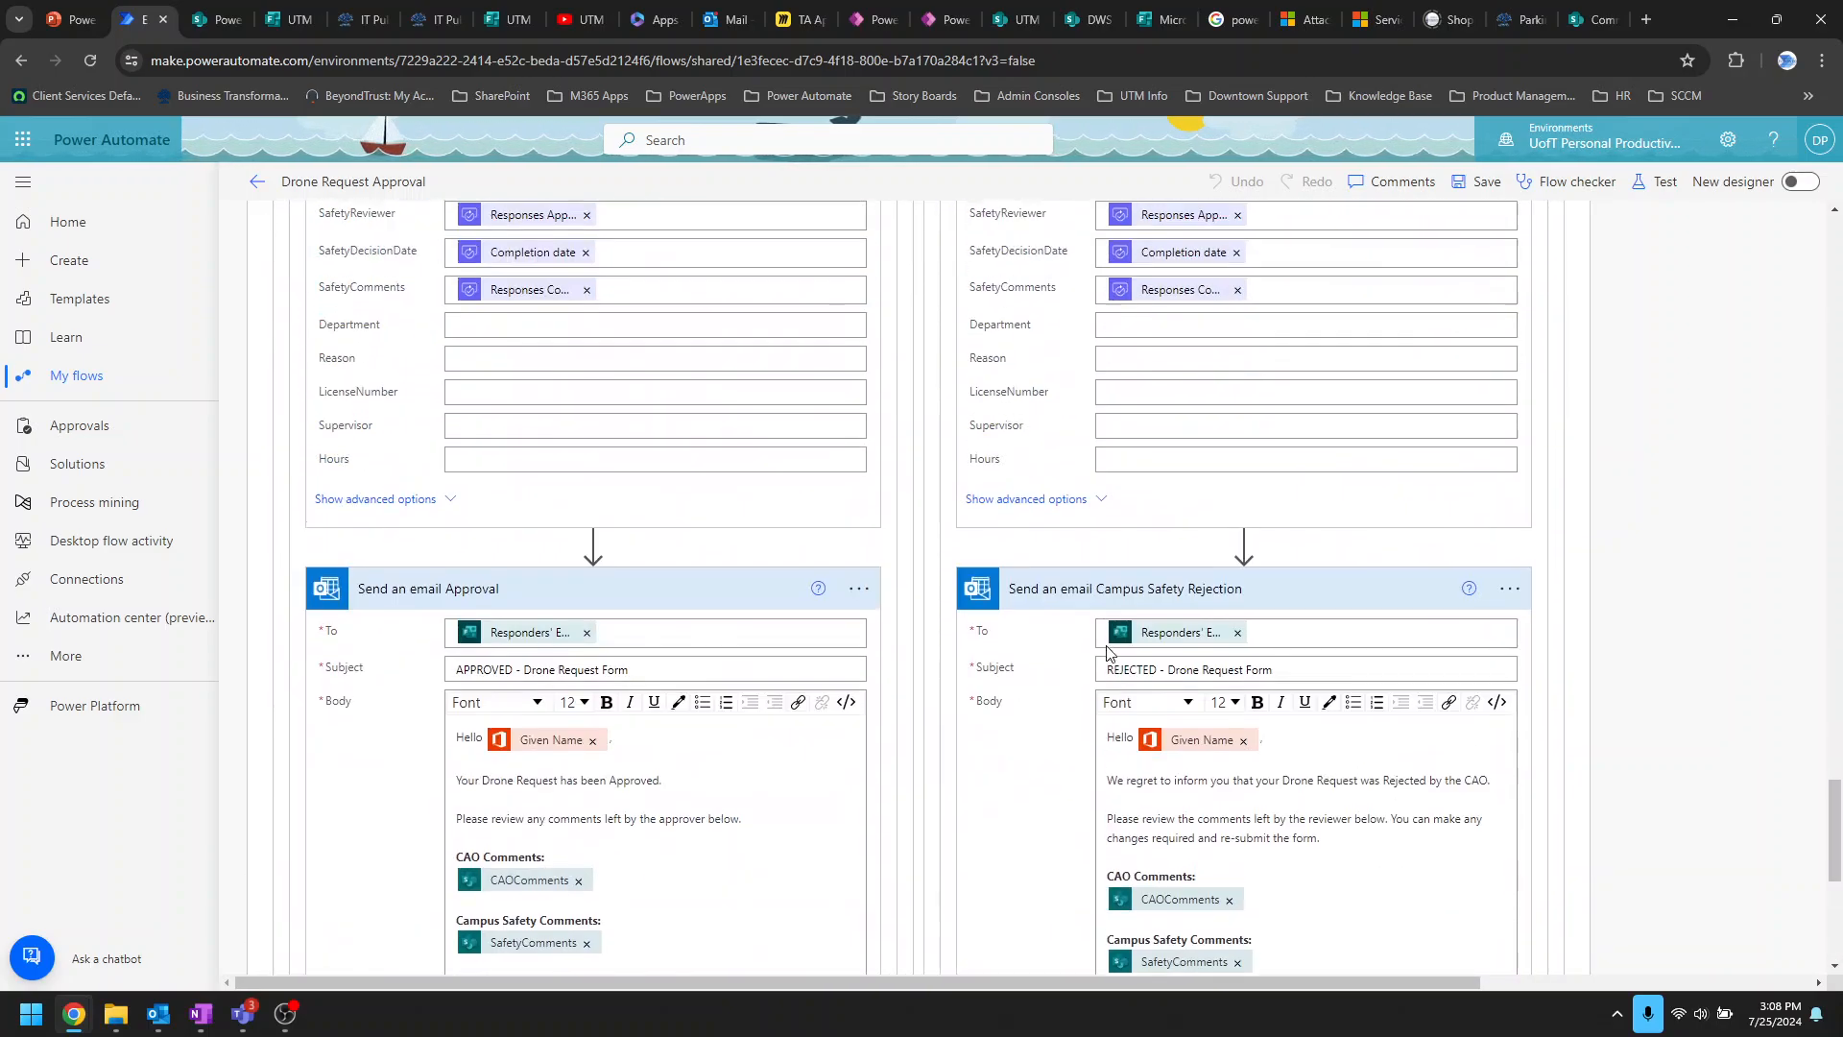
pyautogui.scroll(10, 1108, 653)
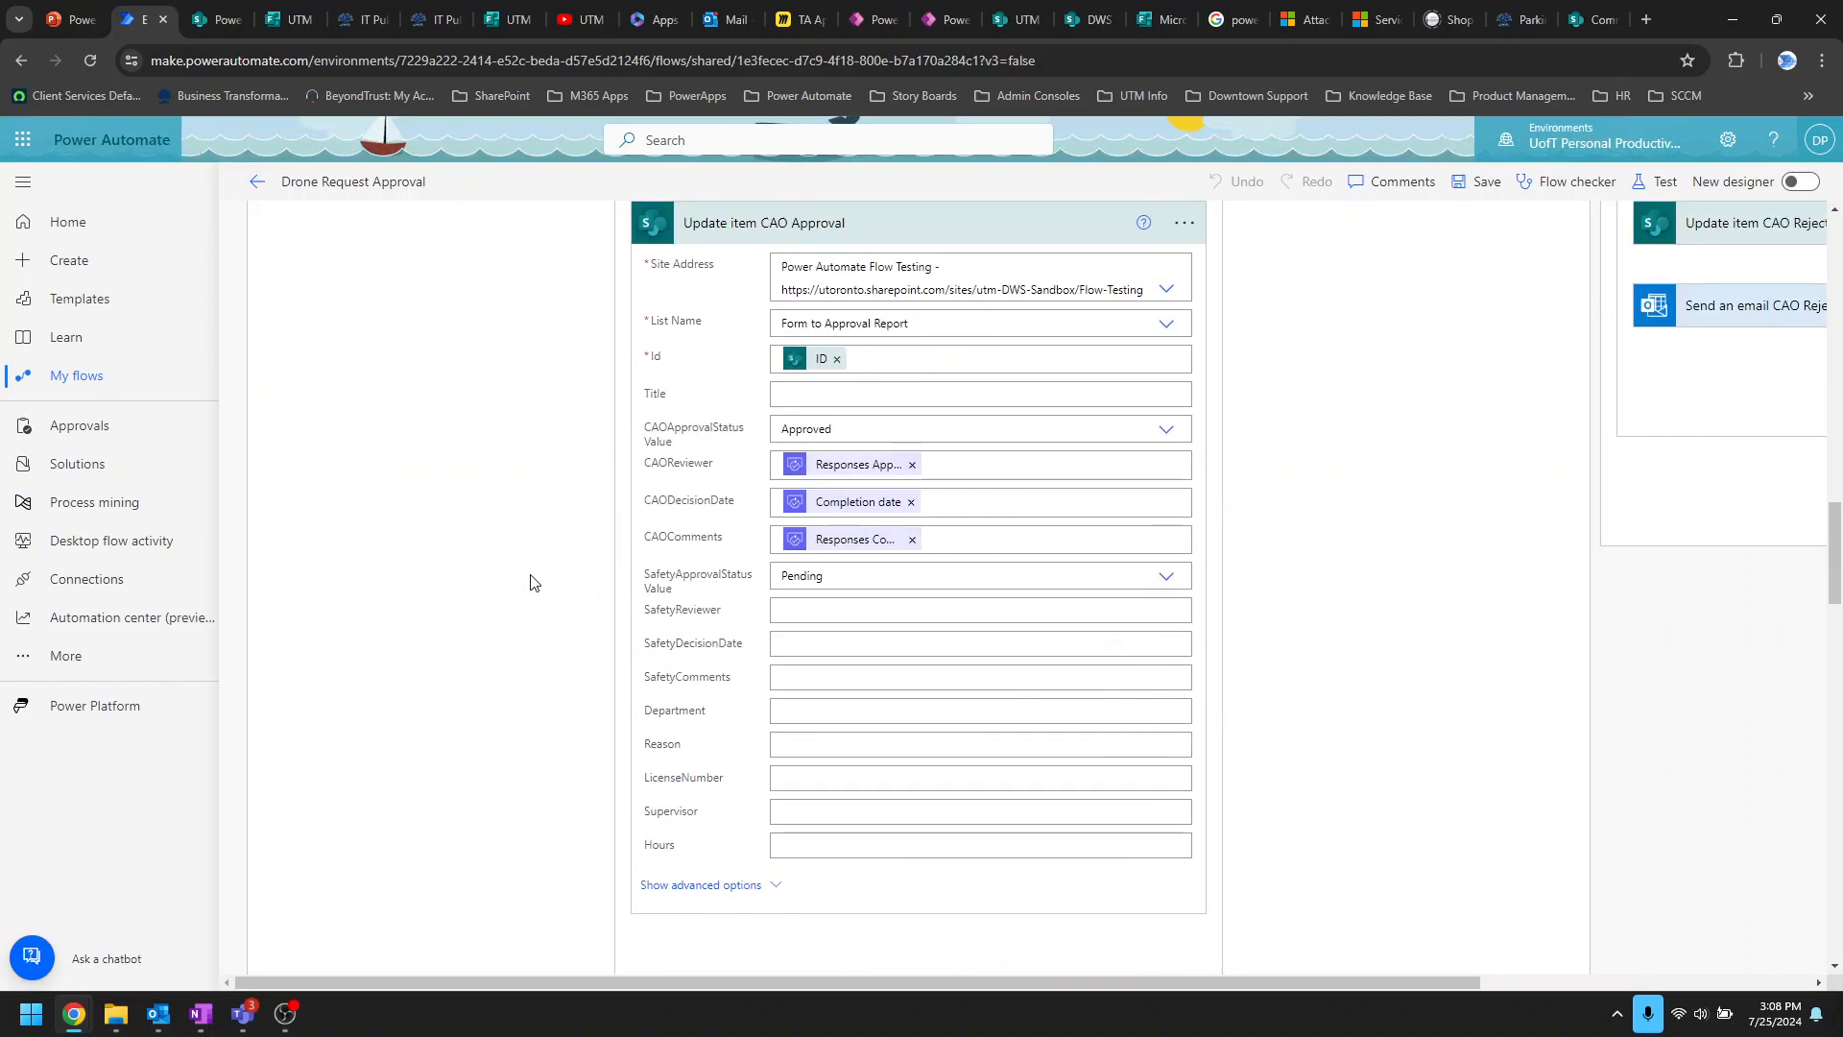
pyautogui.scroll(5, 528, 581)
pyautogui.scroll(-5, 528, 580)
pyautogui.scroll(5, 527, 580)
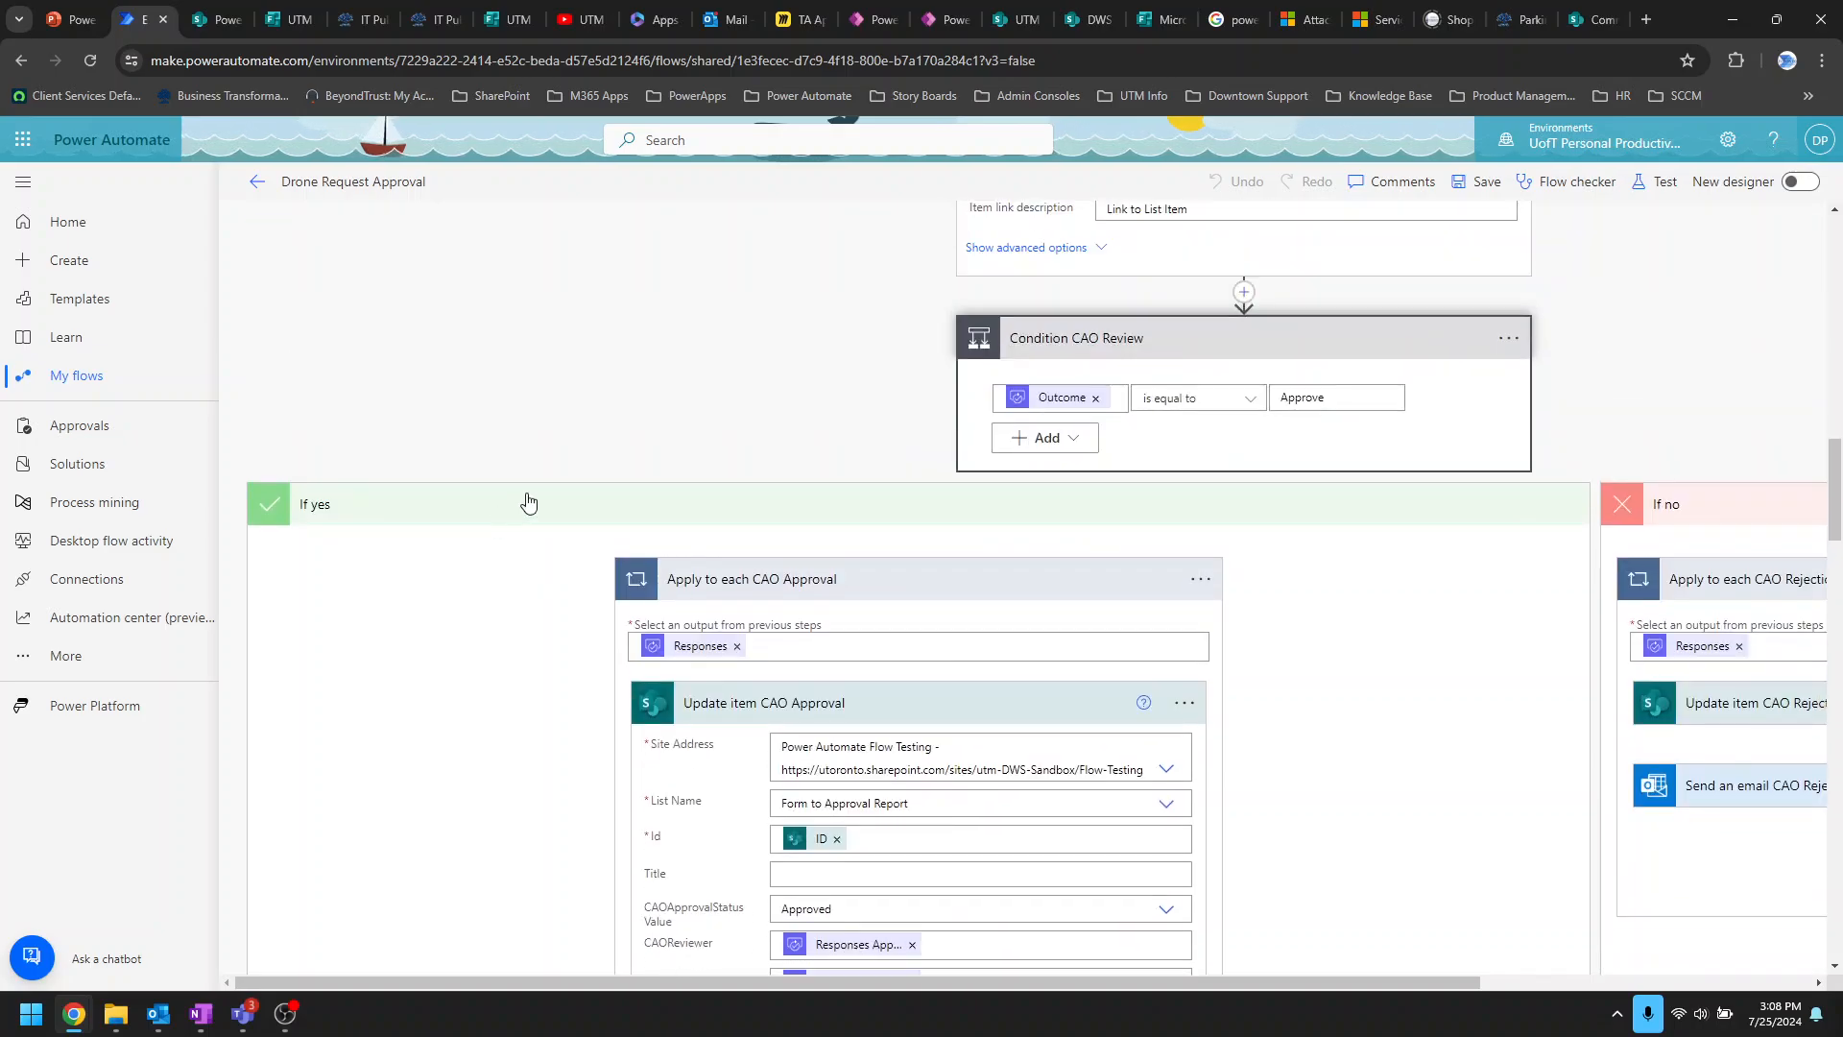
pyautogui.scroll(1, 1018, 565)
pyautogui.scroll(-1, 1027, 567)
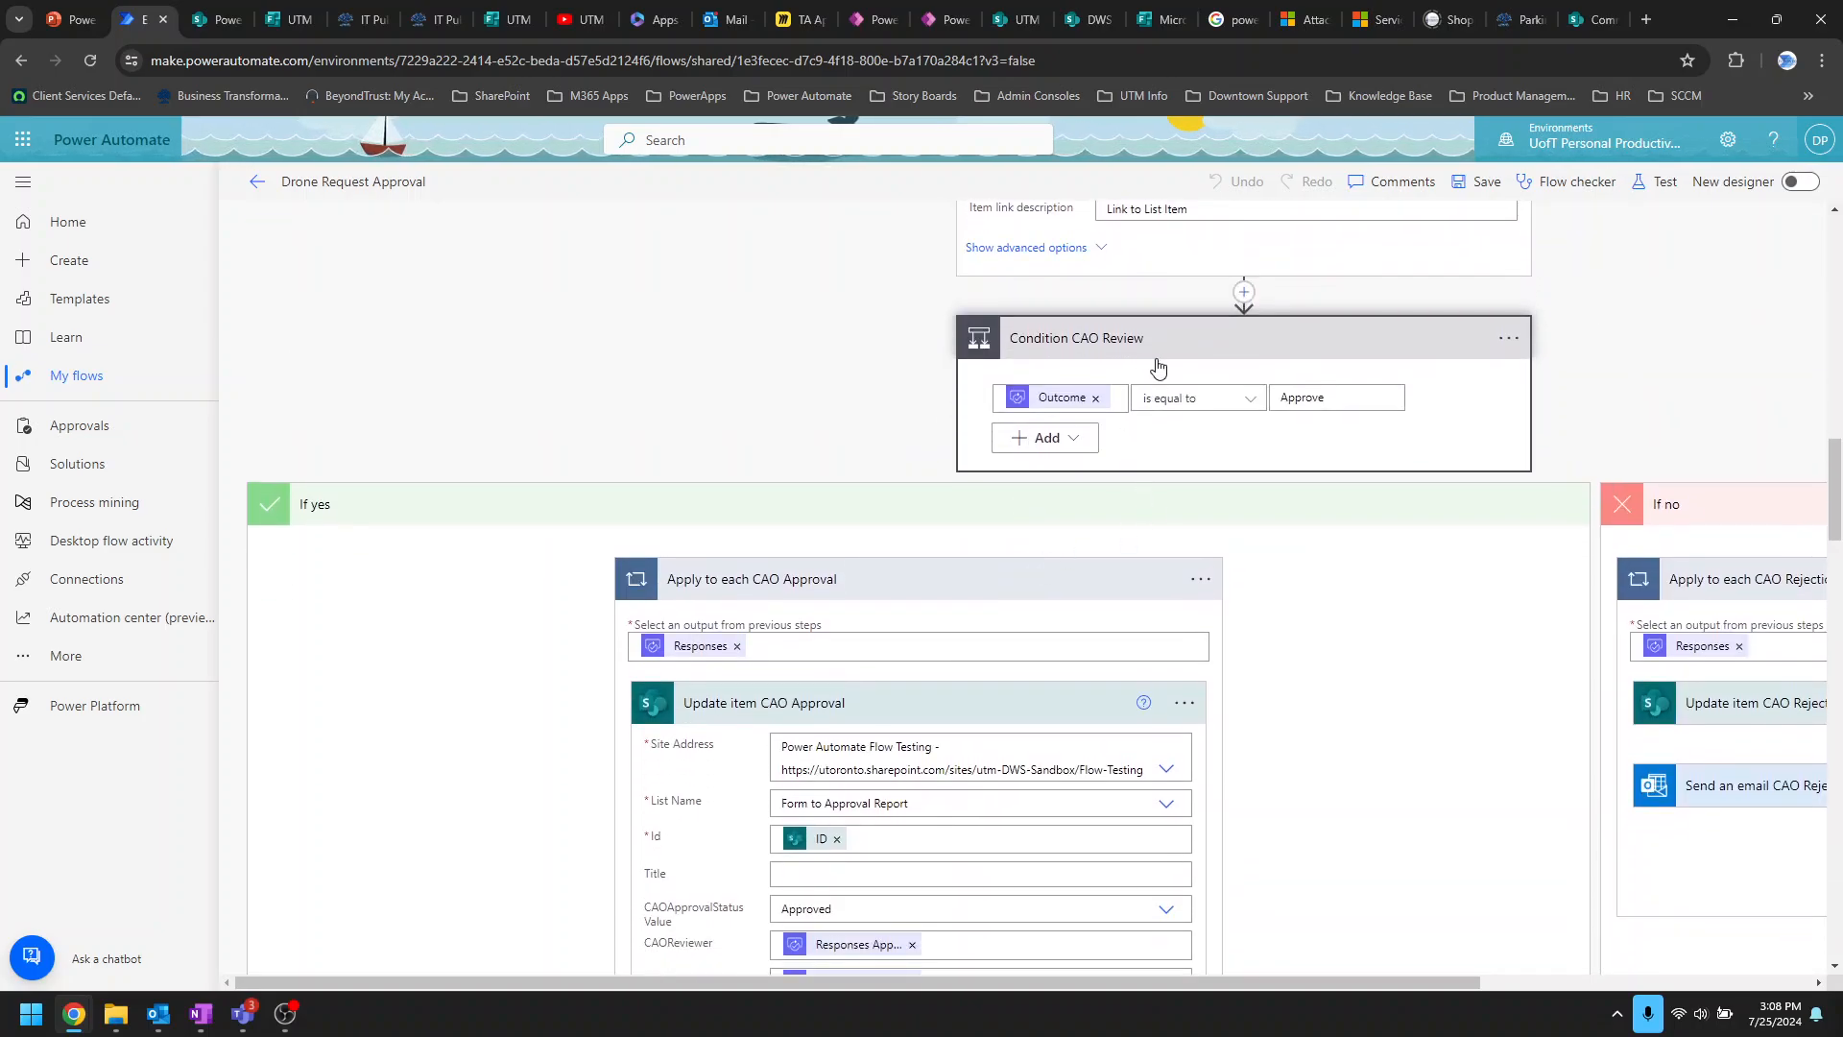
pyautogui.scroll(-4, 876, 508)
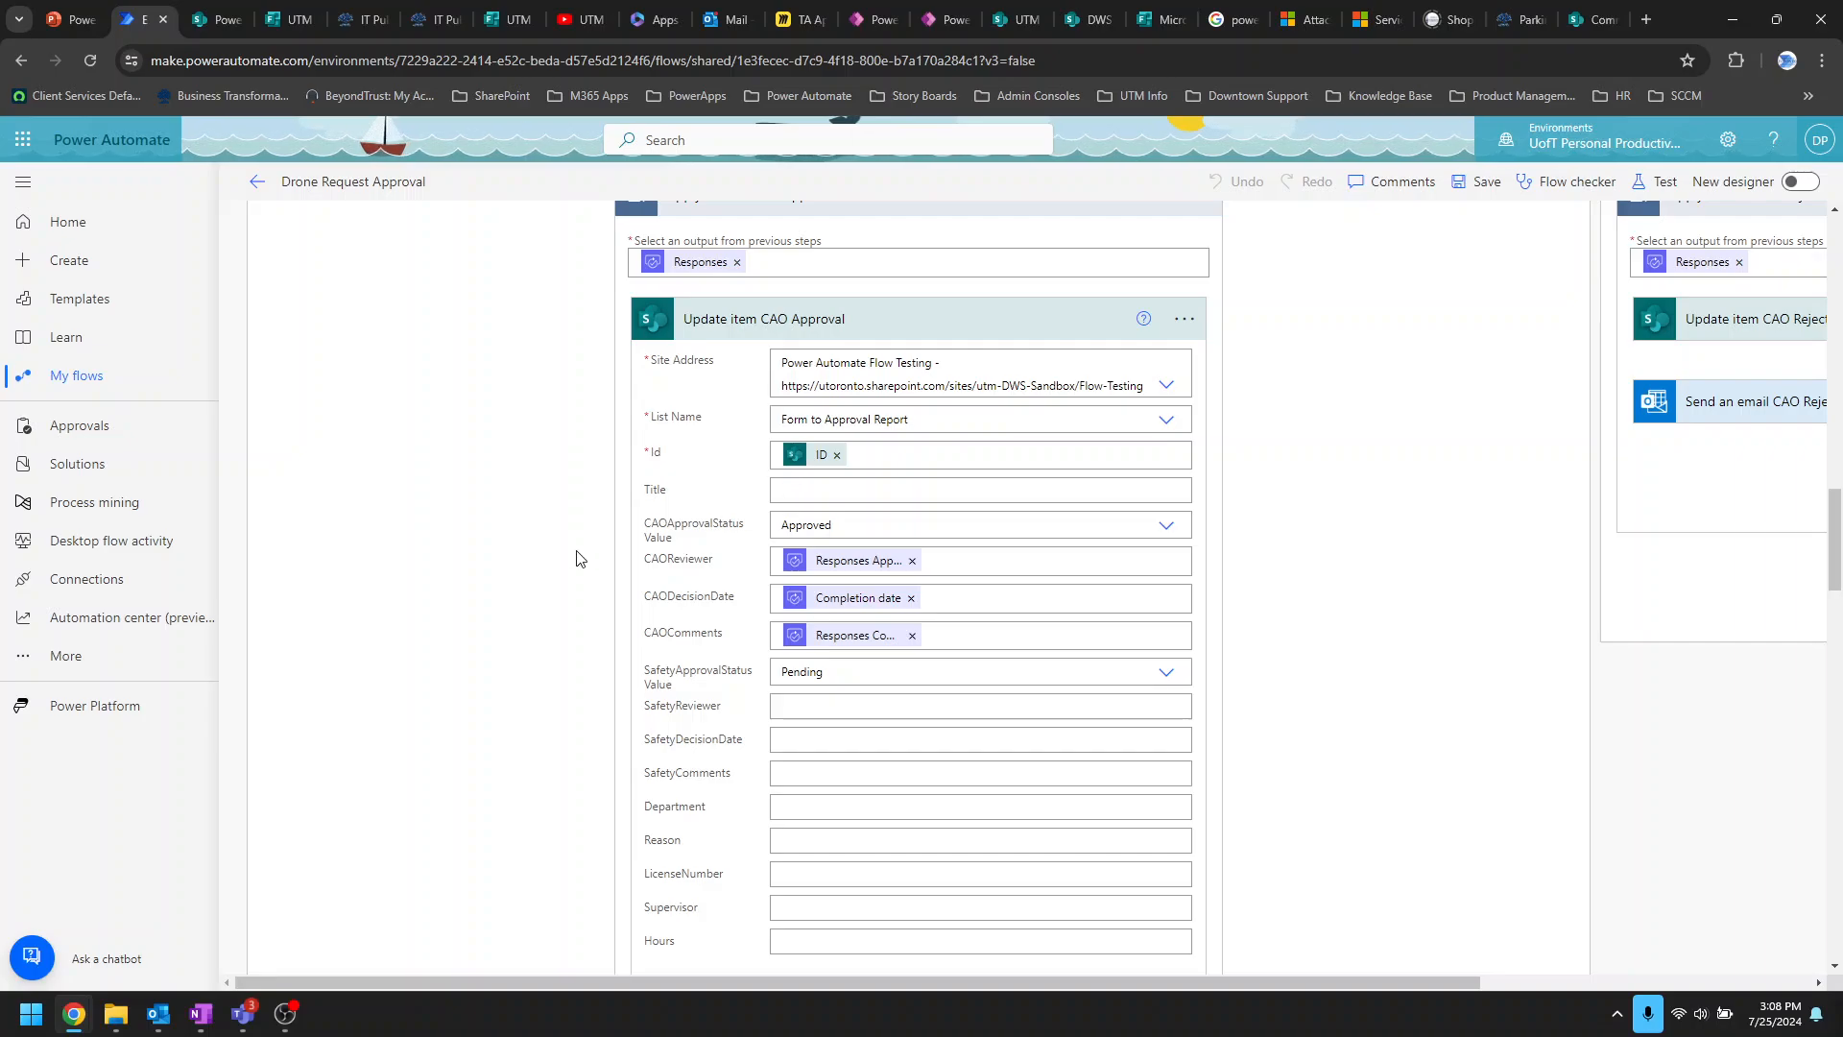
pyautogui.scroll(1, 571, 557)
pyautogui.scroll(-5, 911, 513)
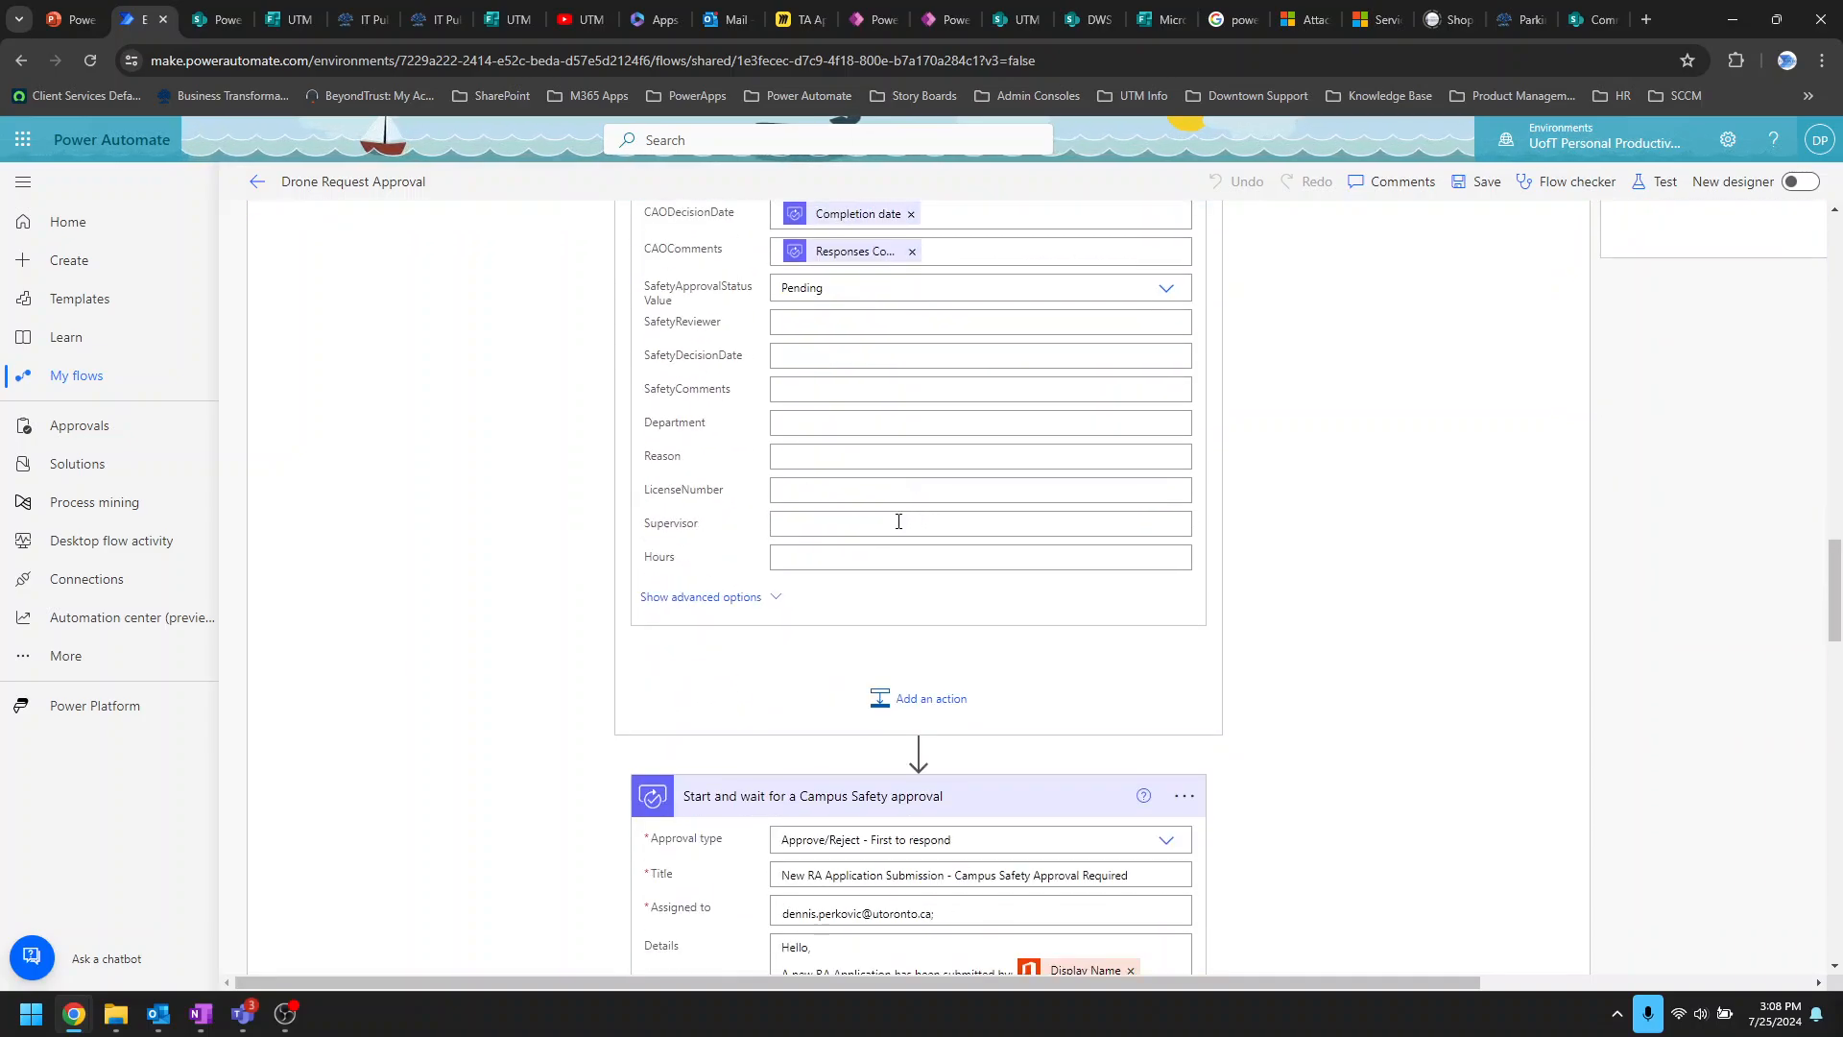
pyautogui.scroll(-3, 995, 515)
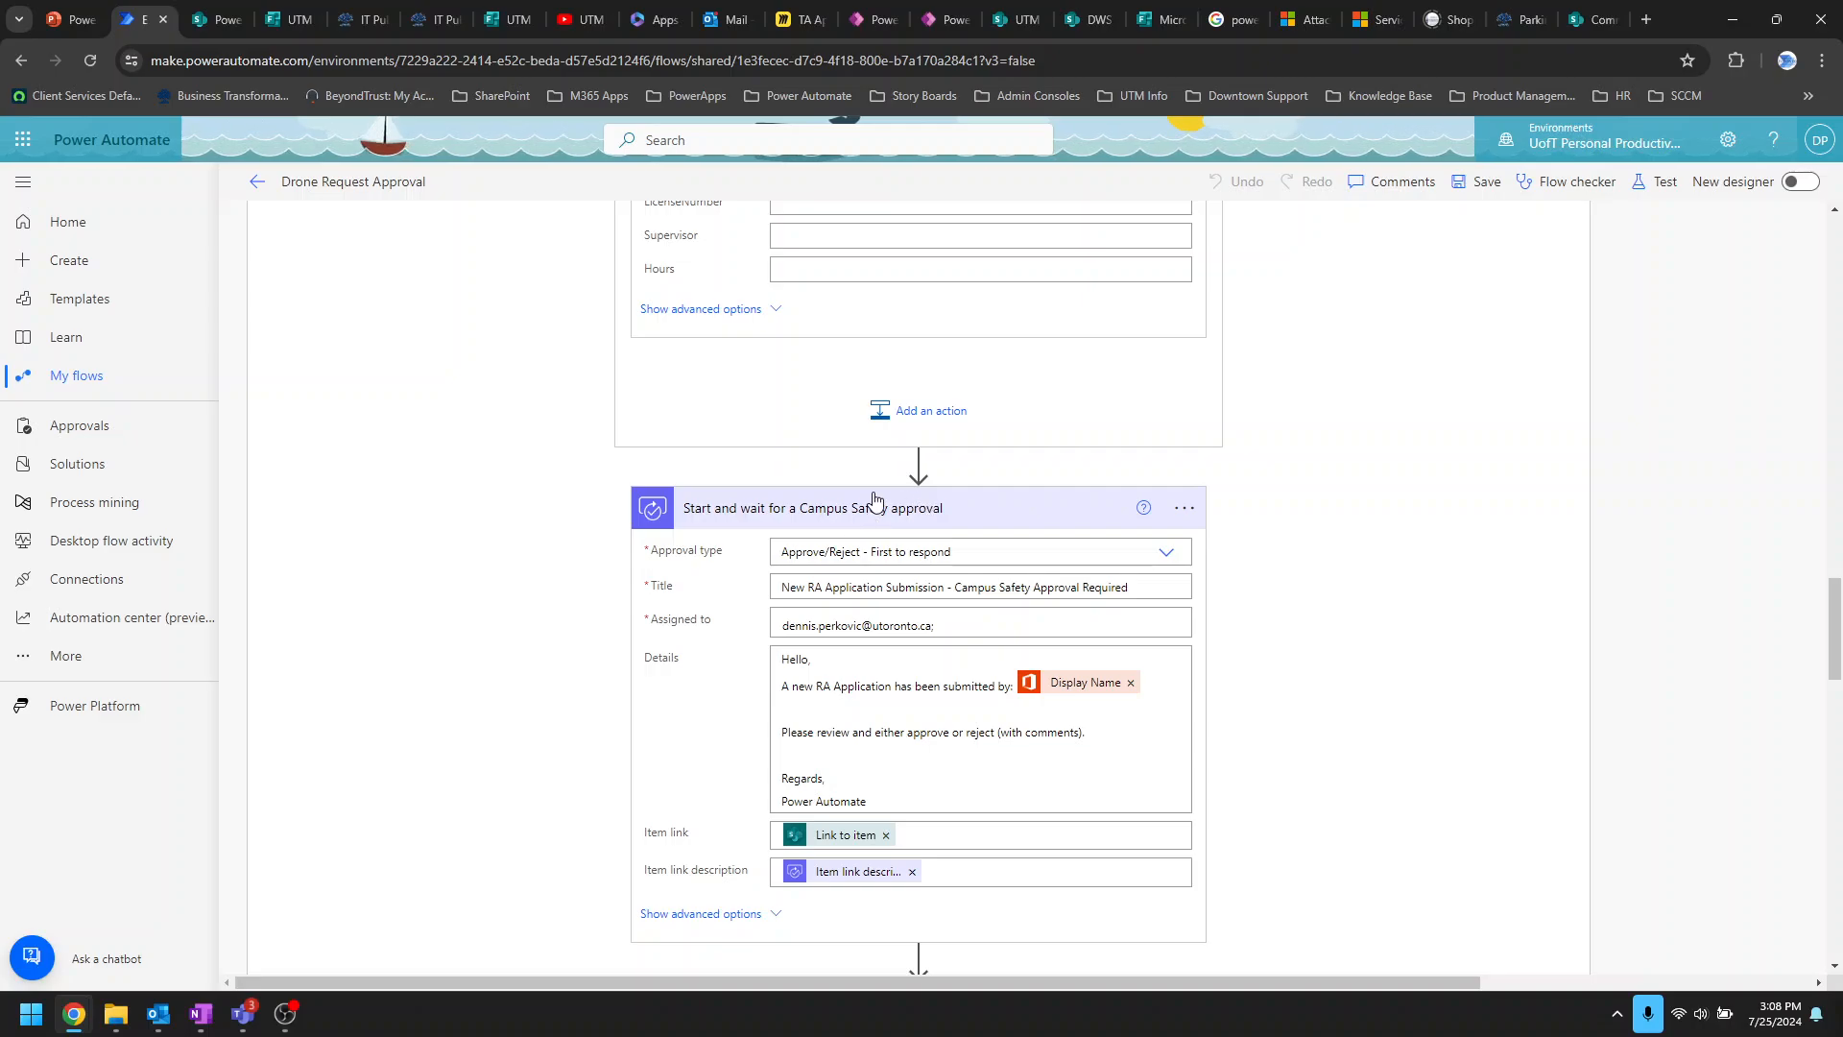
pyautogui.scroll(-2, 729, 654)
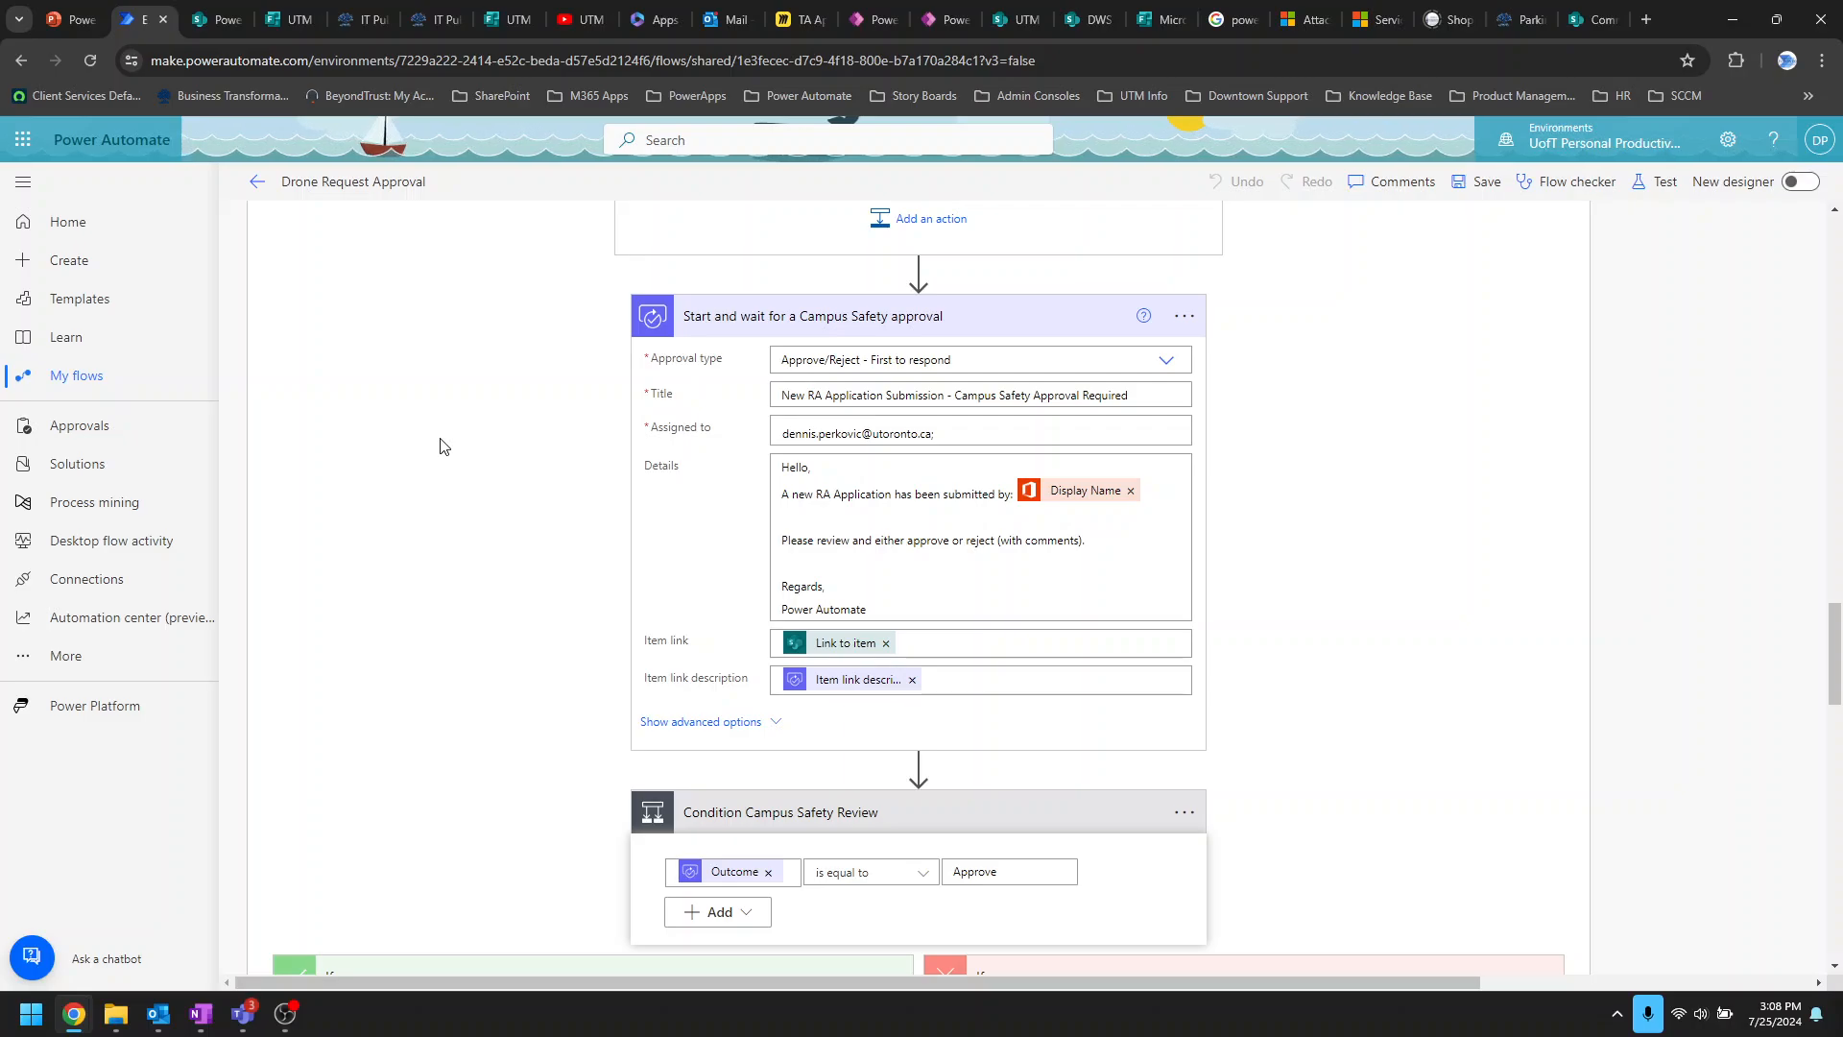
pyautogui.scroll(10, 441, 445)
# Step: Collapse the CAO Review If yes and If no branches, then view the Form to Approval Report list
pyautogui.click(880, 600)
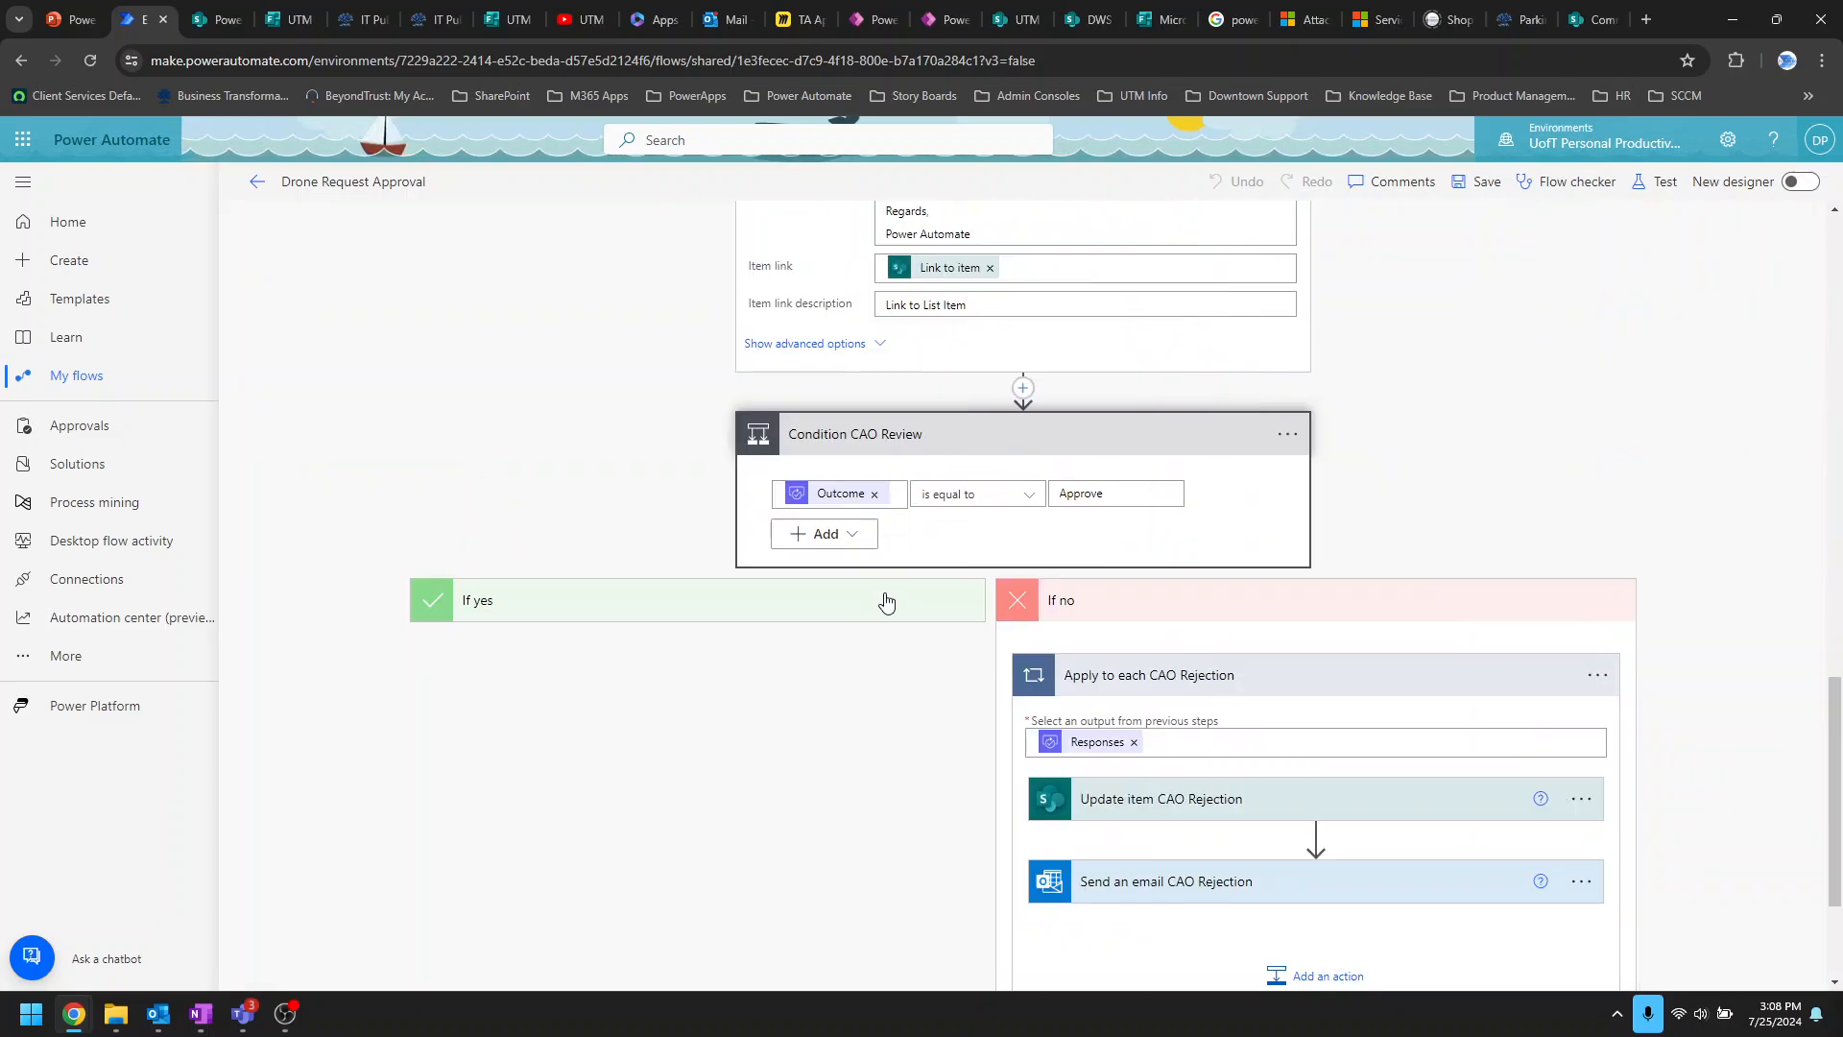
pyautogui.click(1402, 594)
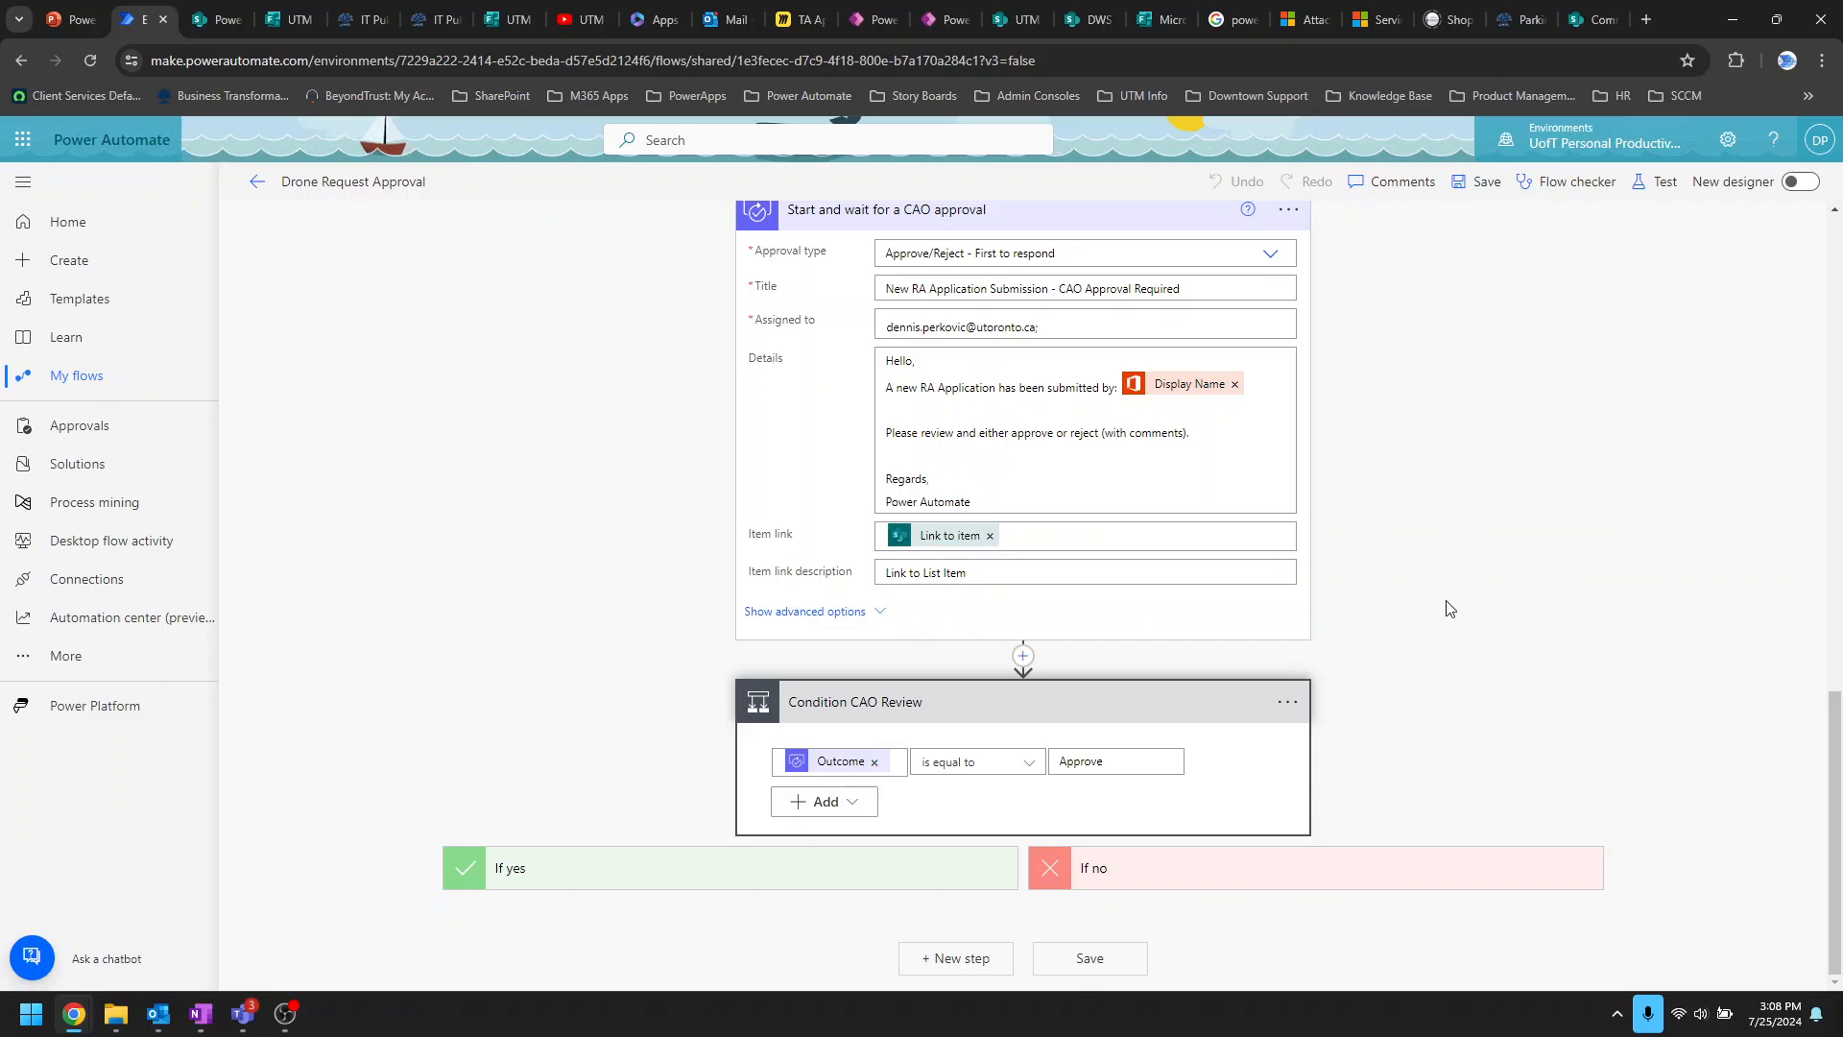
pyautogui.scroll(15, 1449, 608)
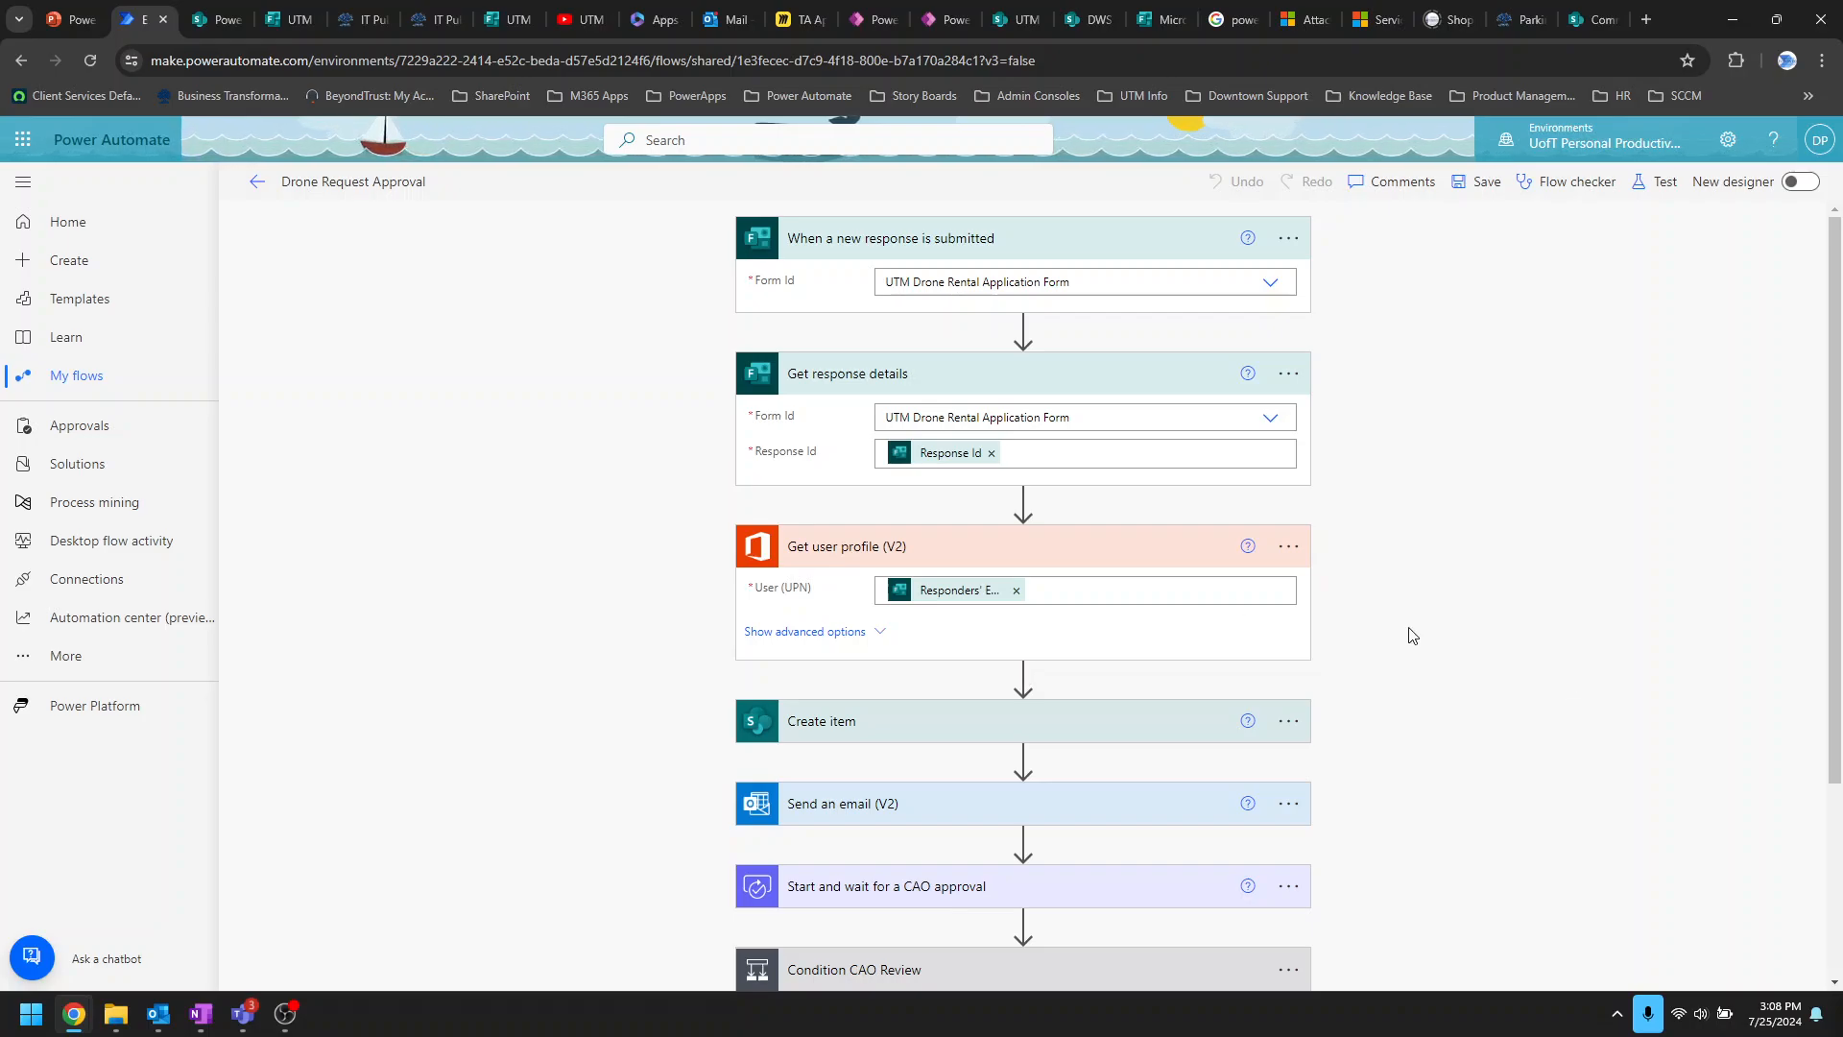
pyautogui.click(209, 19)
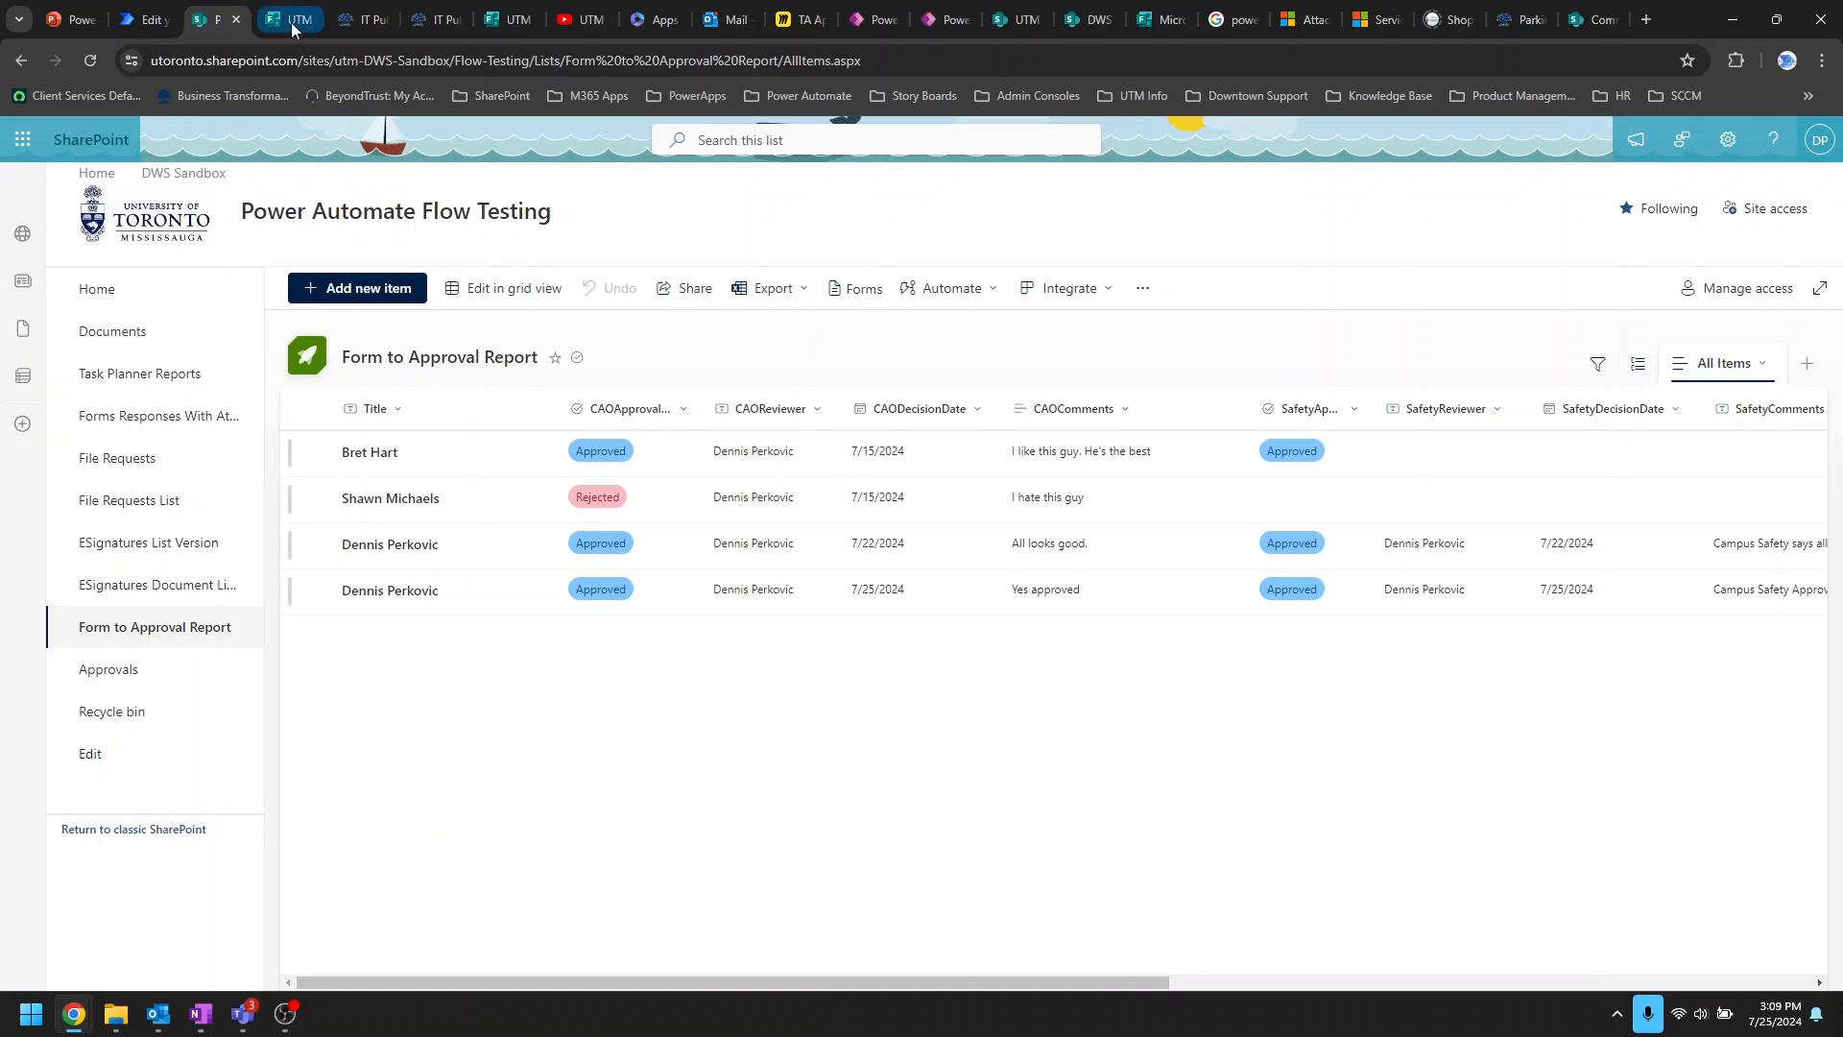
# Step: Bring up the UTM Drone Rental Application Form and dismiss its sharing options
pyautogui.click(509, 21)
pyautogui.moveTo(509, 21); pyautogui.dragTo(297, 21)
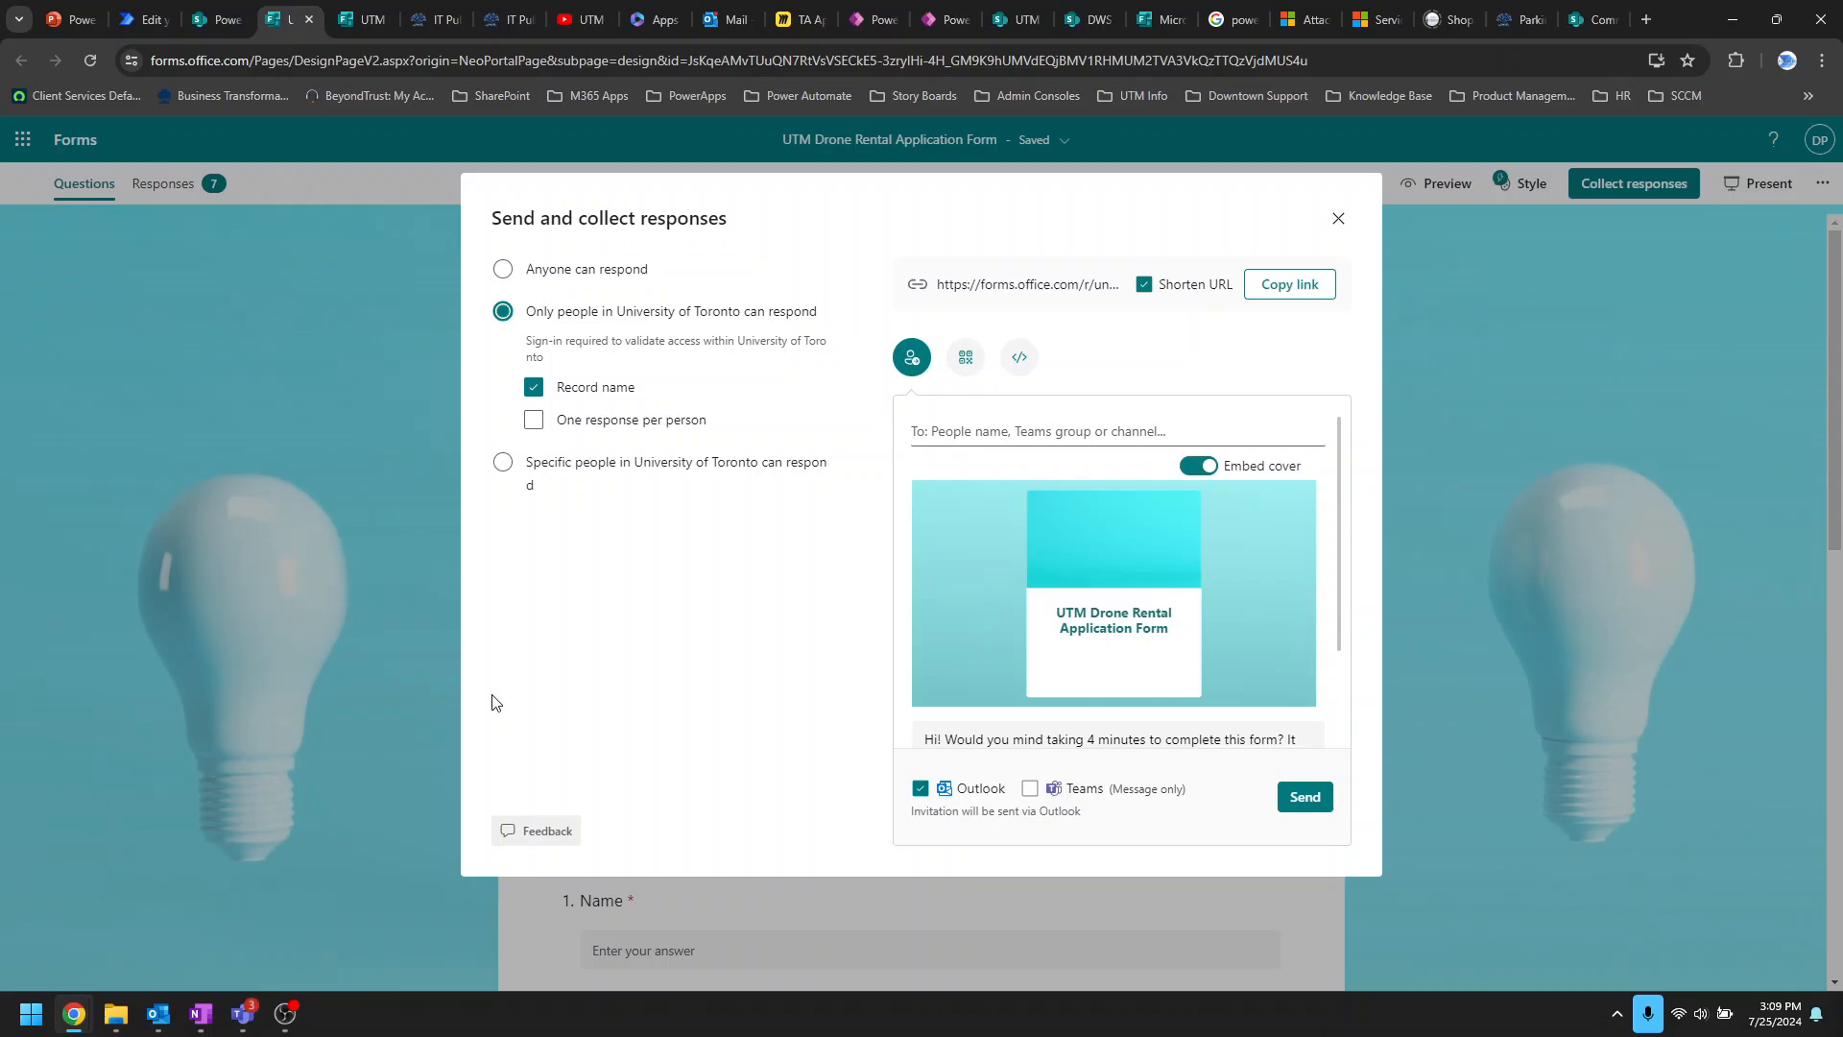
pyautogui.click(1337, 219)
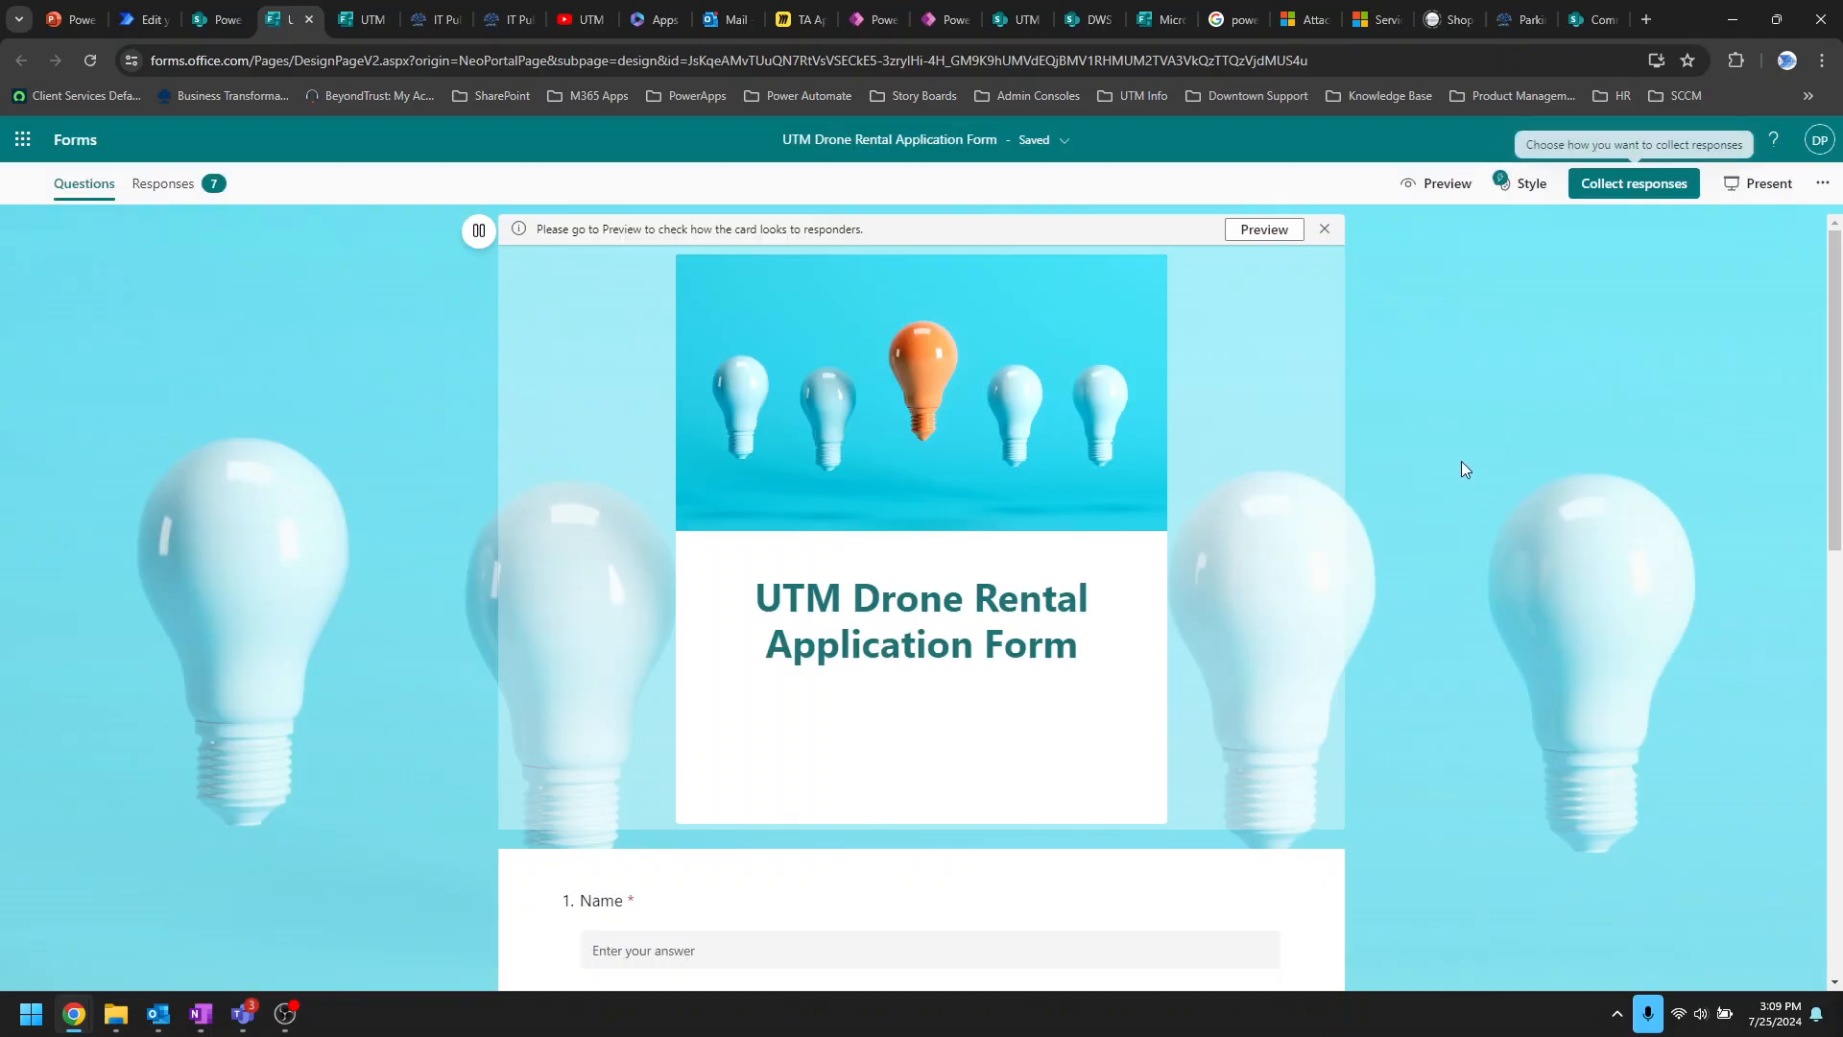
pyautogui.scroll(-10, 1444, 711)
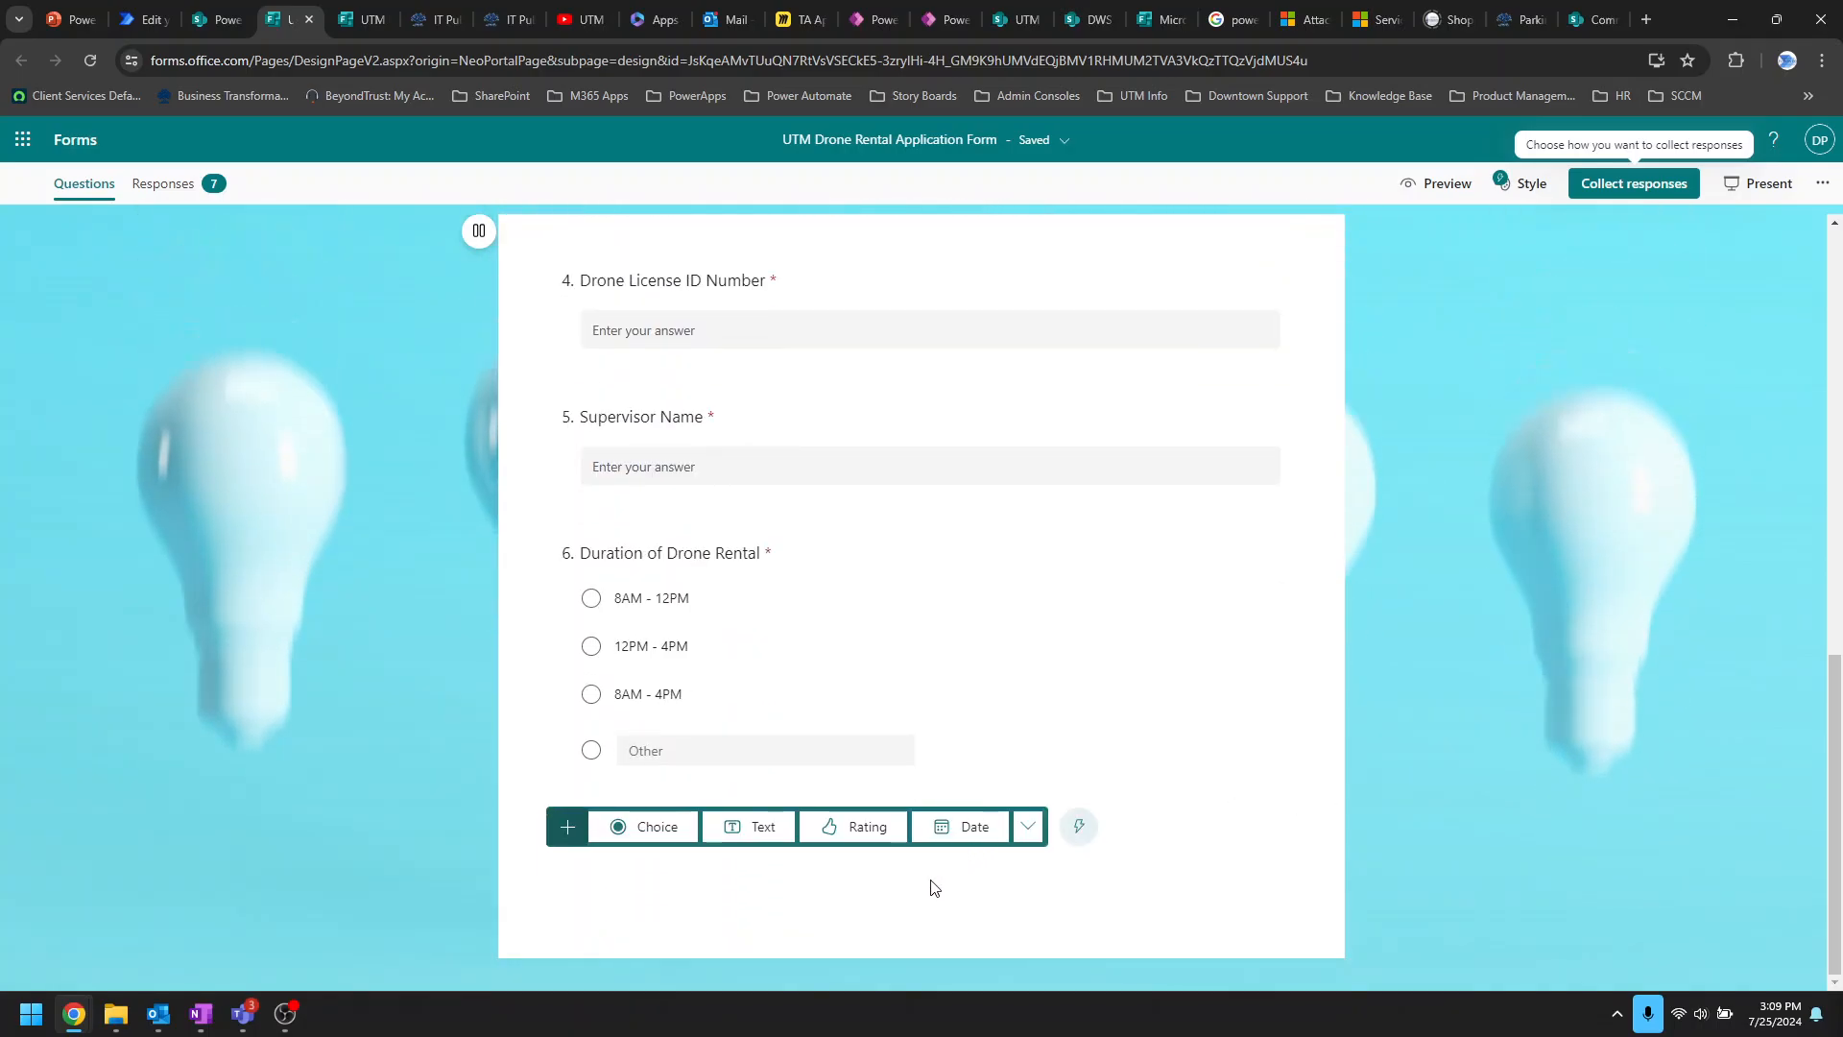
# Step: Add a required Upload File question 7 titled 'Timesheet', then return to the SharePoint list
pyautogui.click(1029, 829)
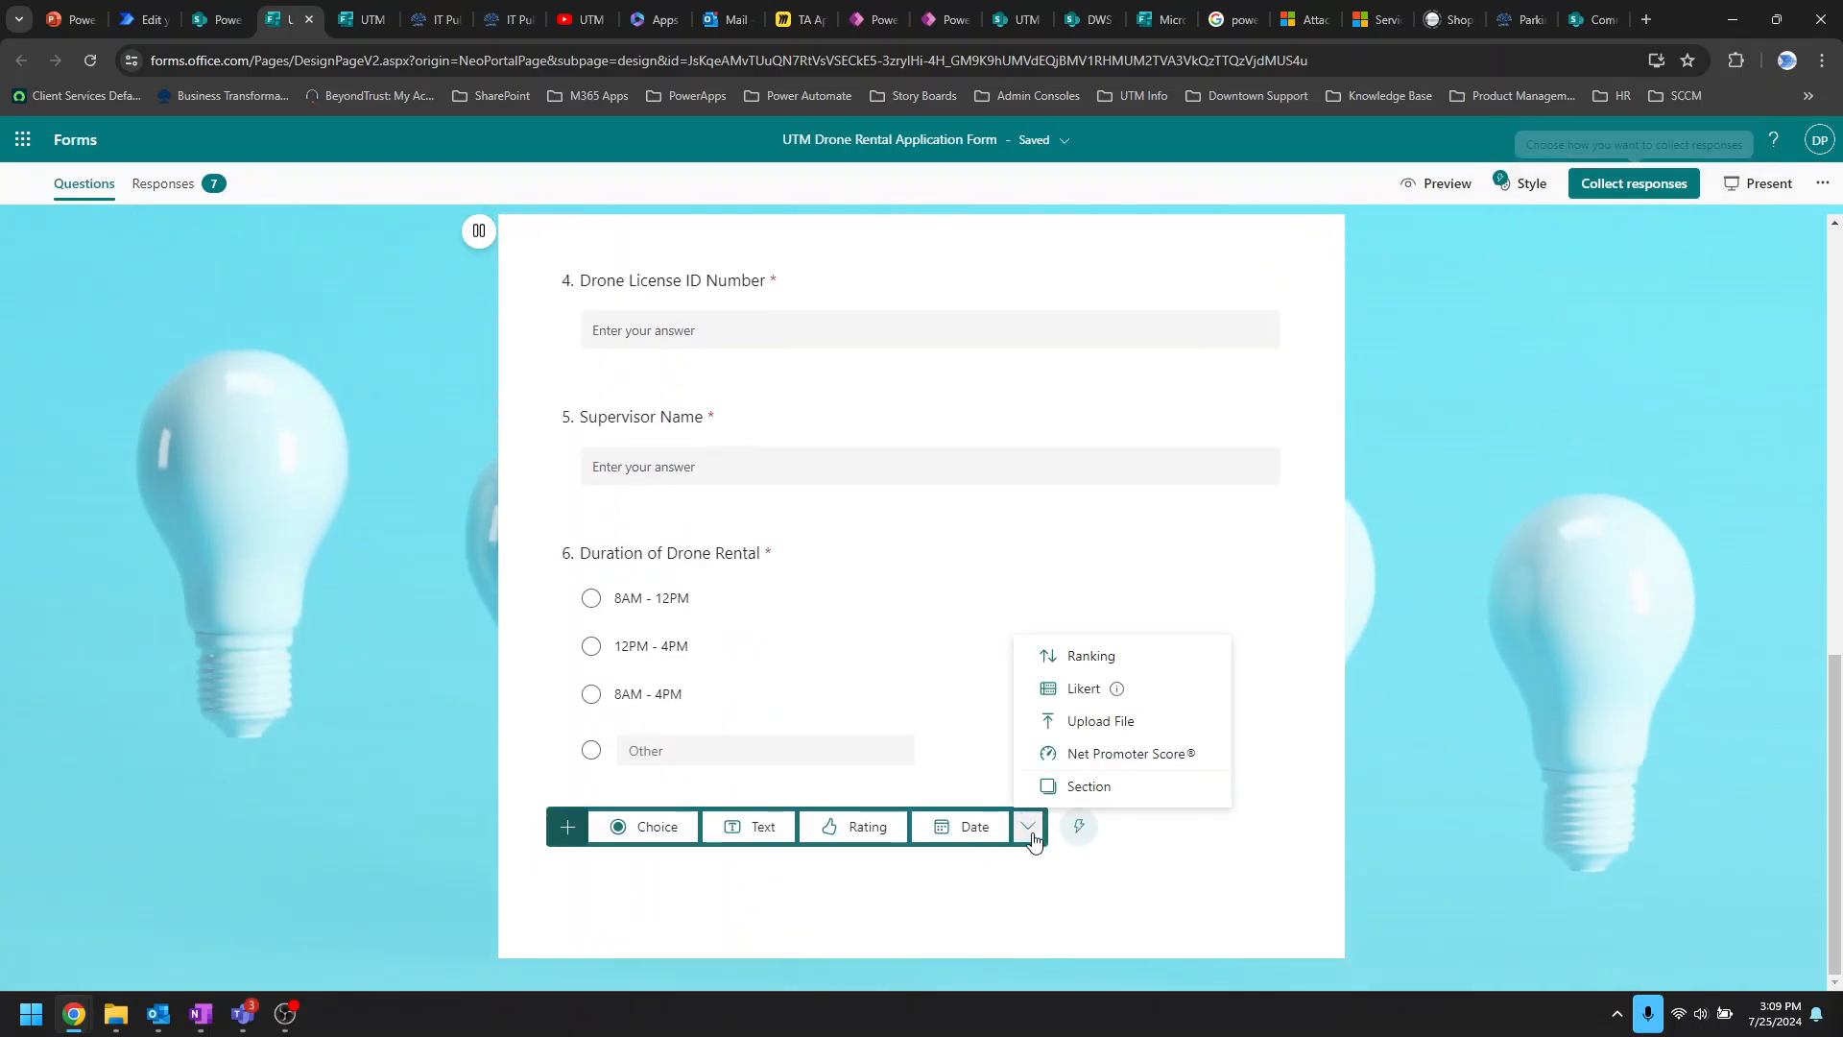
pyautogui.click(1116, 721)
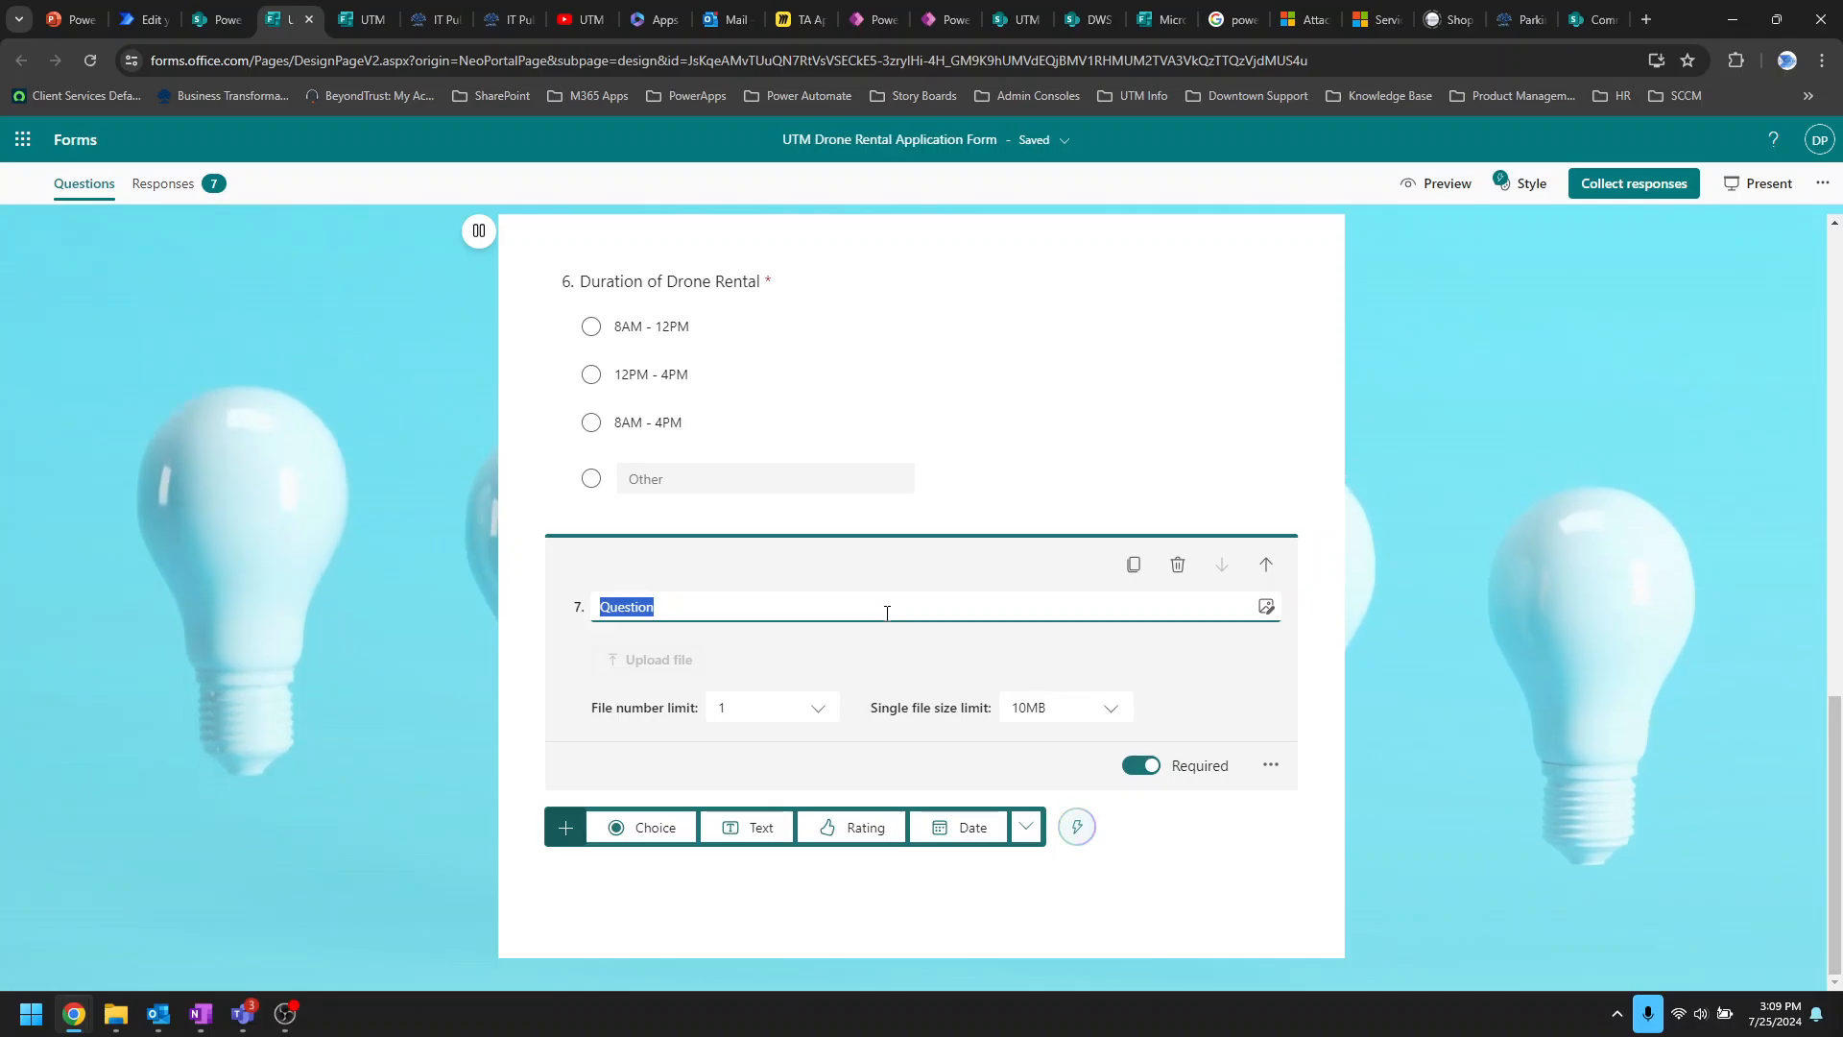
pyautogui.write('Timesheet')
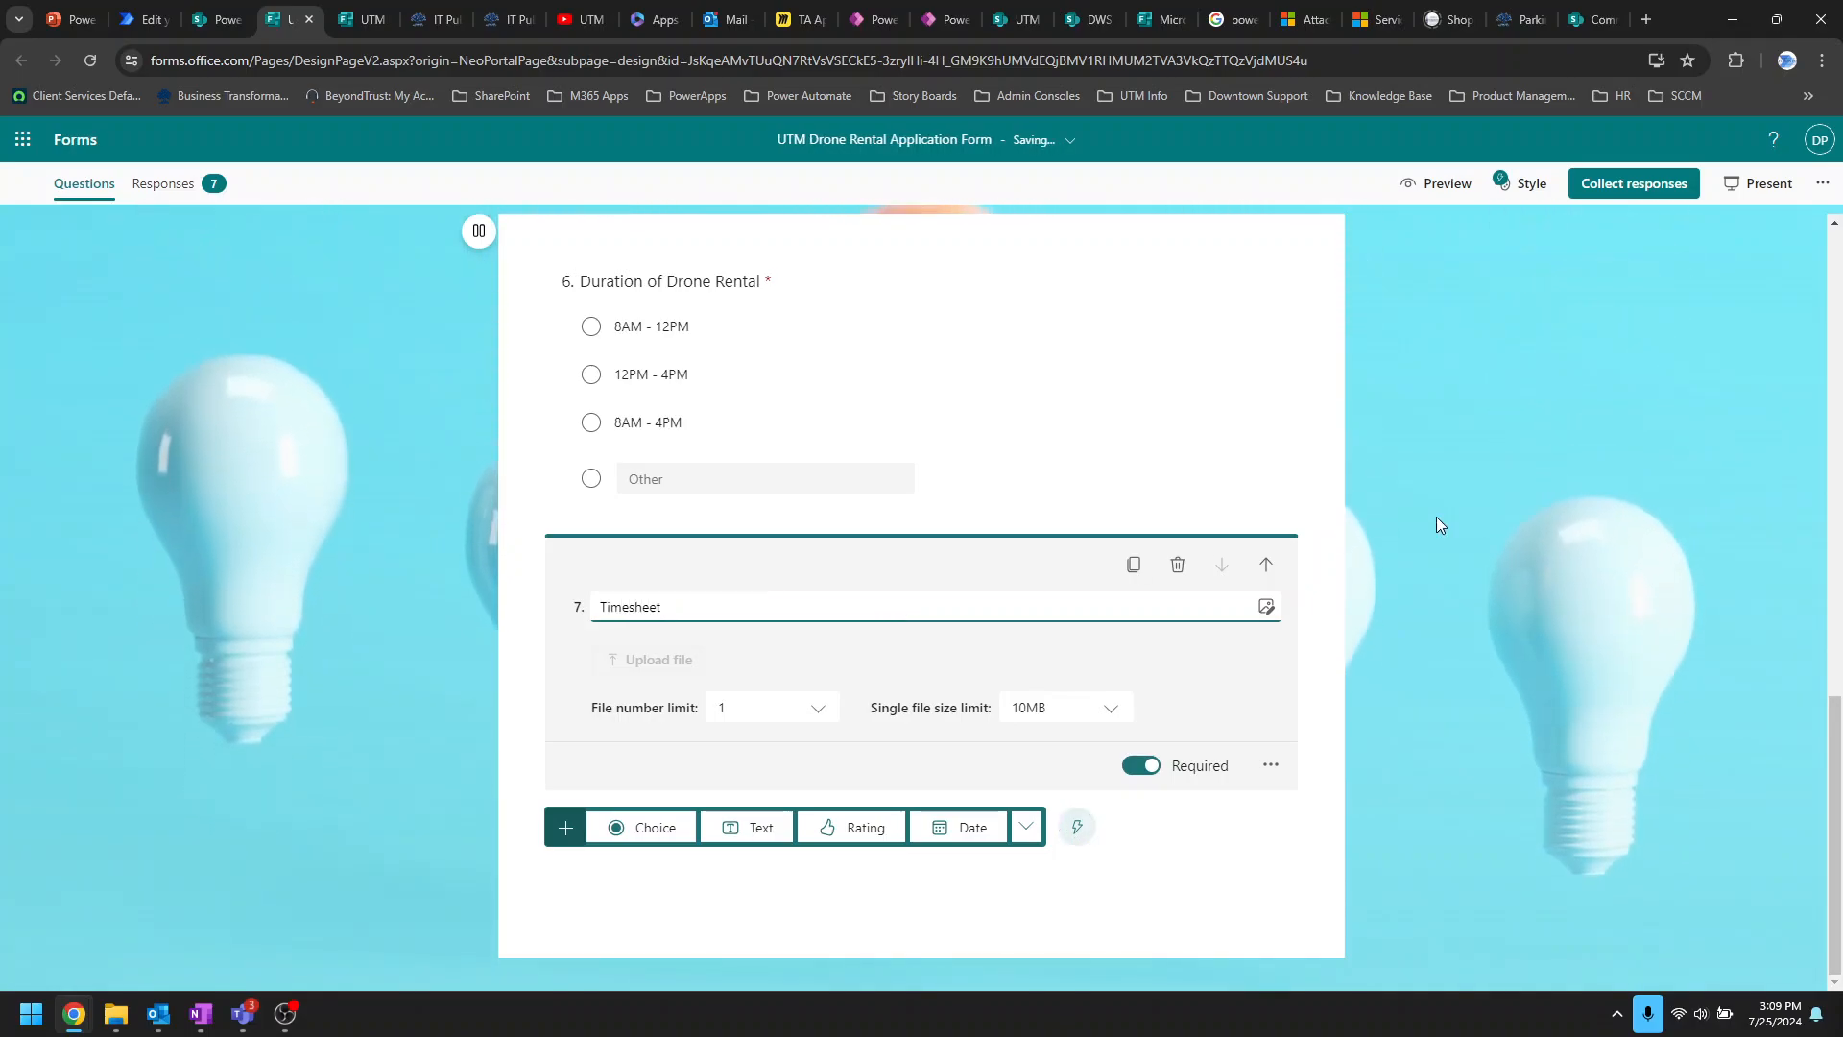
pyautogui.click(1516, 518)
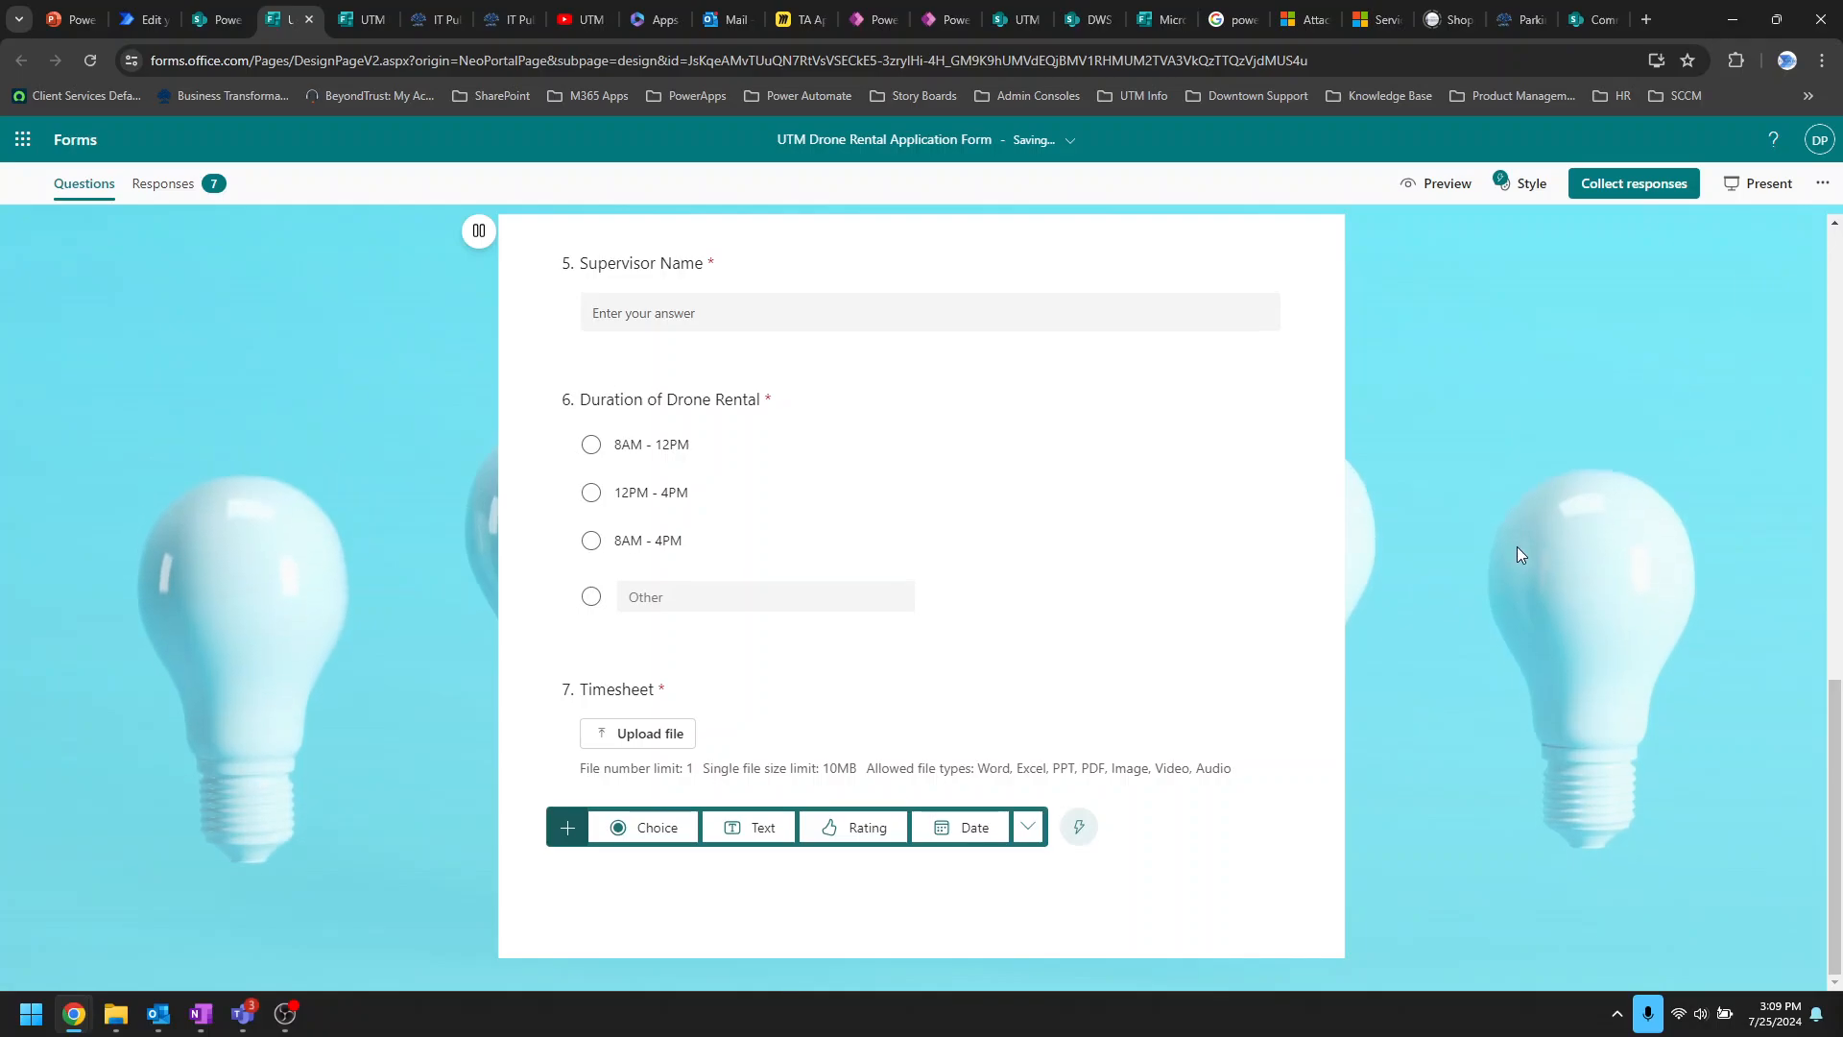
pyautogui.click(211, 21)
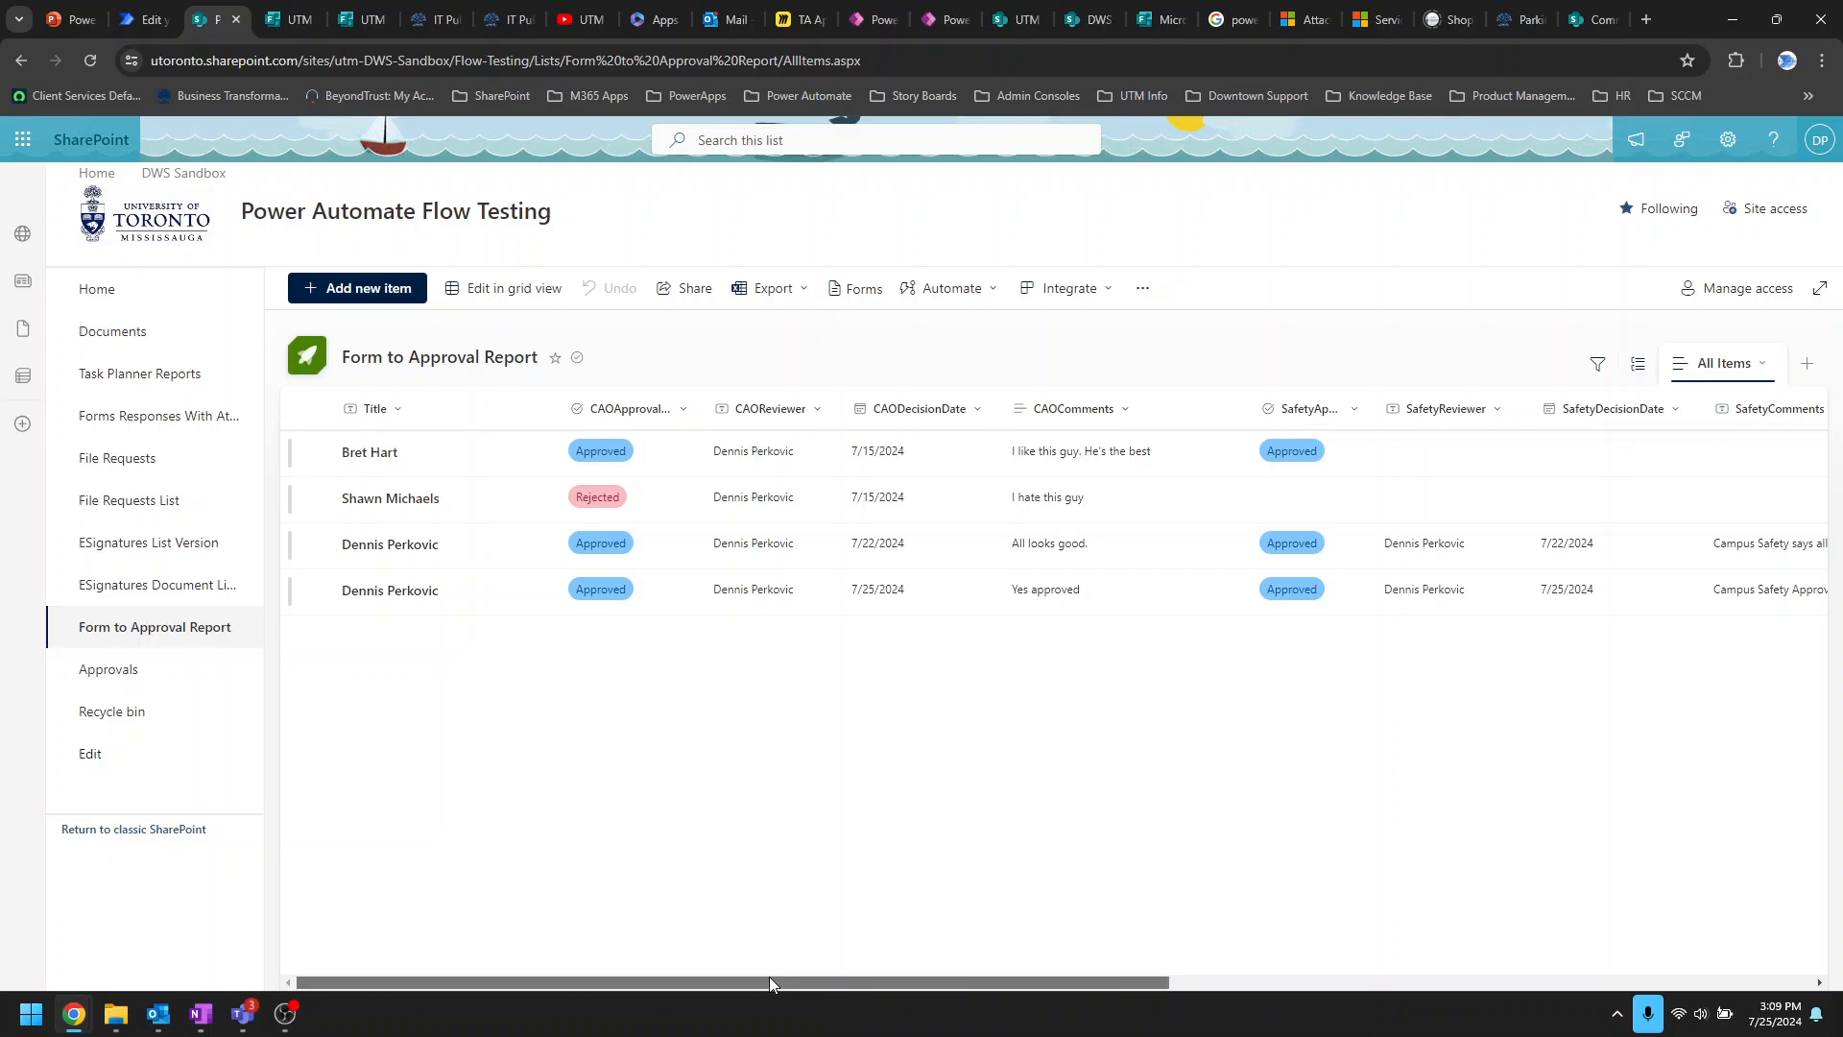
# Step: Scroll the Form to Approval Report list sideways to view its remaining columns
pyautogui.moveTo(769, 976); pyautogui.dragTo(750, 1020)
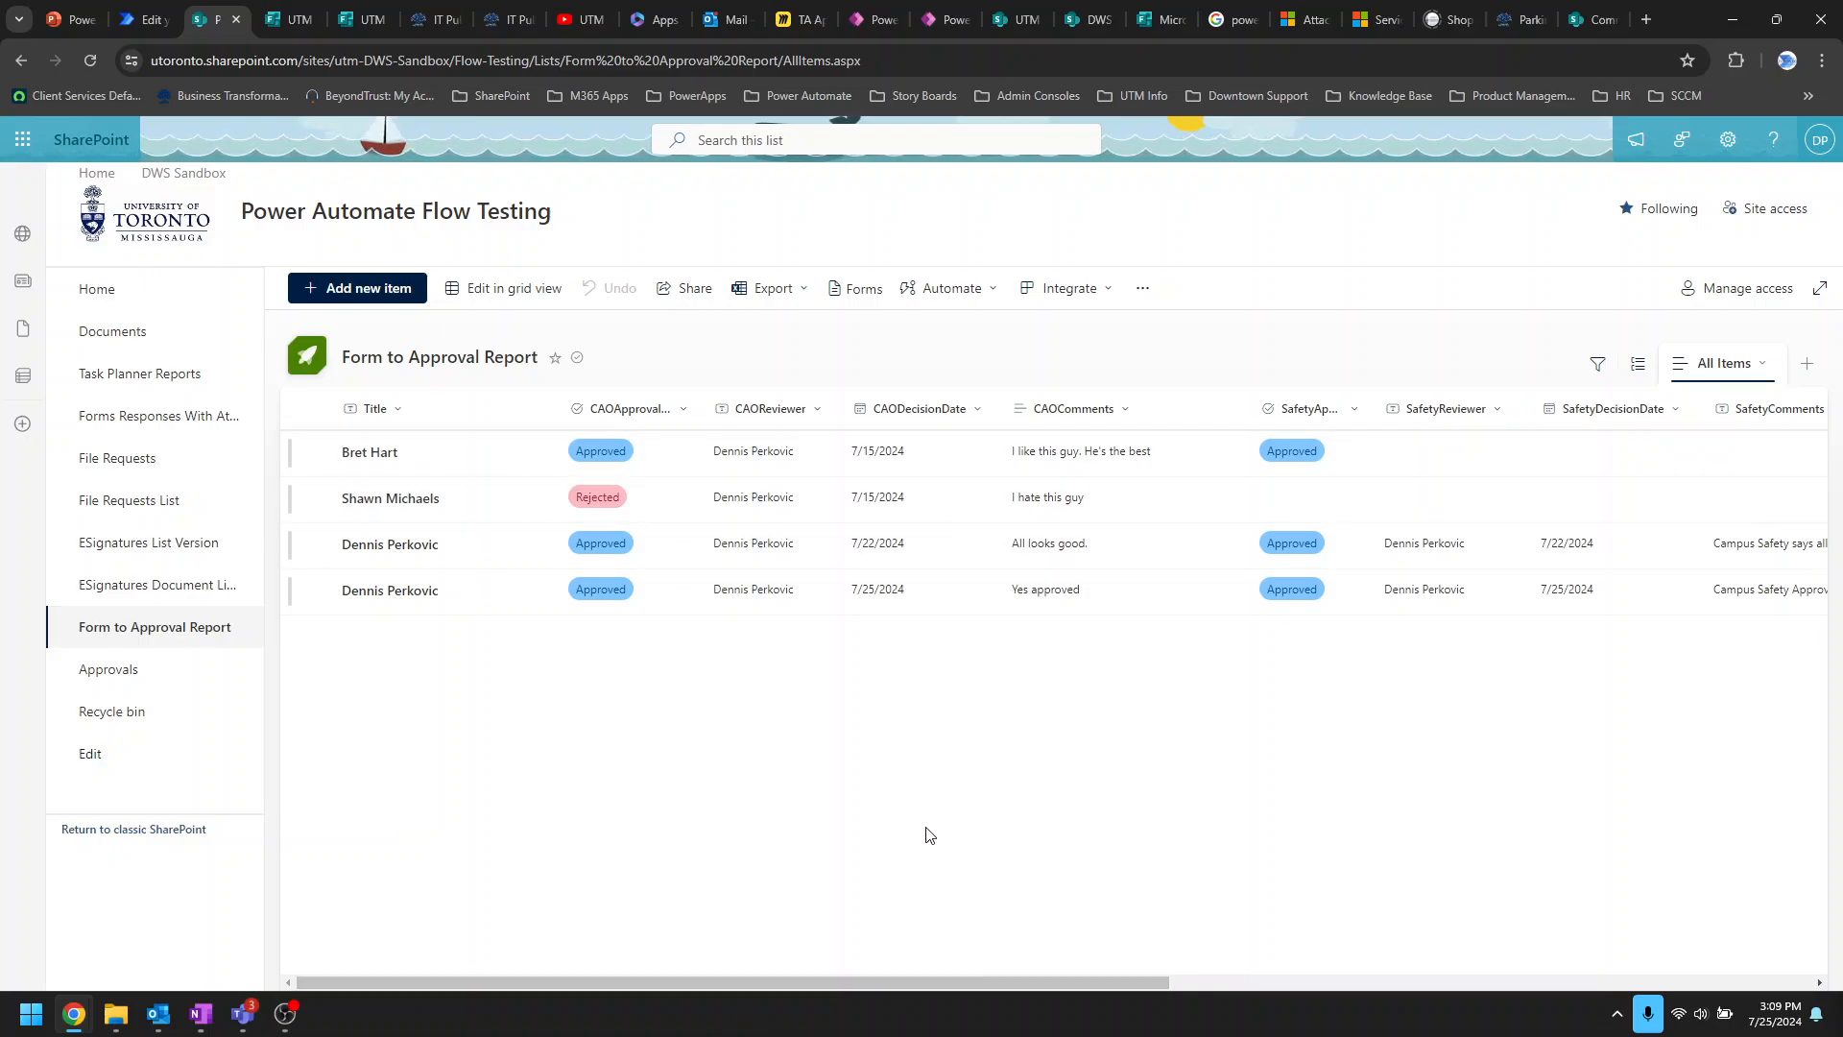
pyautogui.moveTo(803, 977); pyautogui.dragTo(1446, 993)
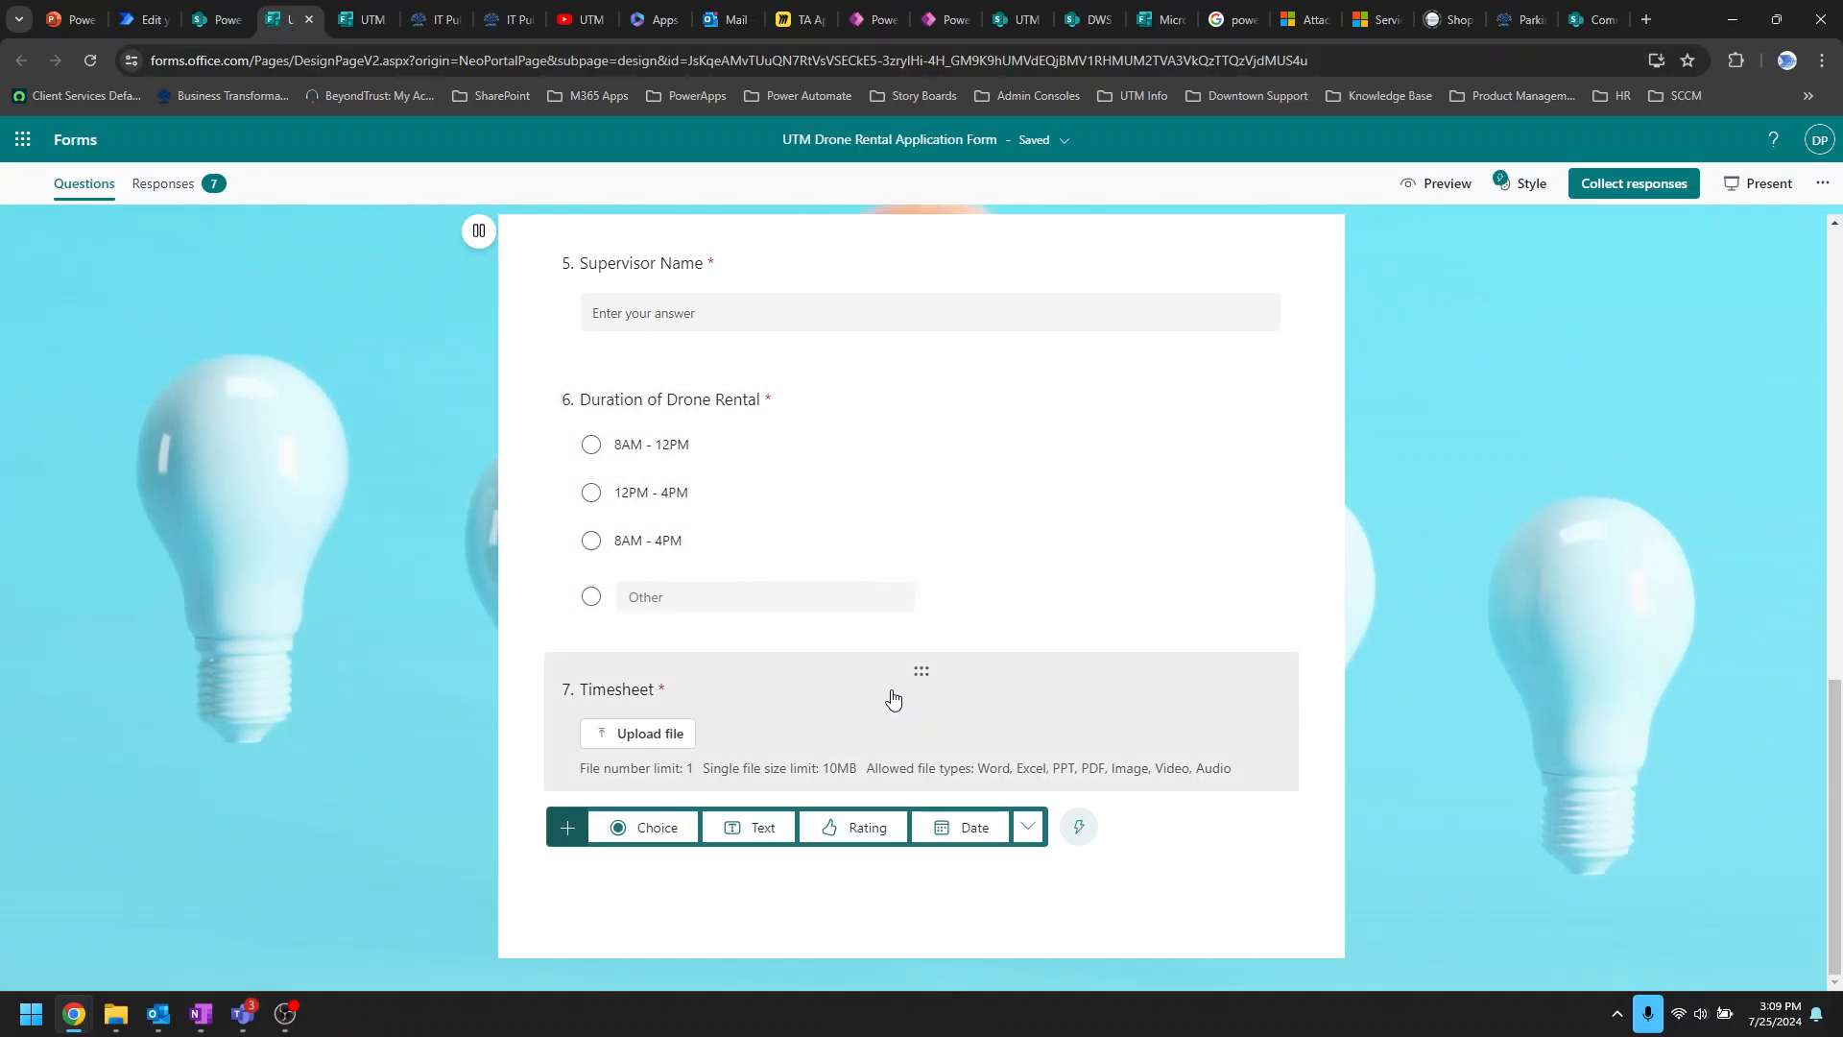
# Step: Check and close the form's response collection options, then view the Form to Approval Report list
pyautogui.scroll(15, 958, 693)
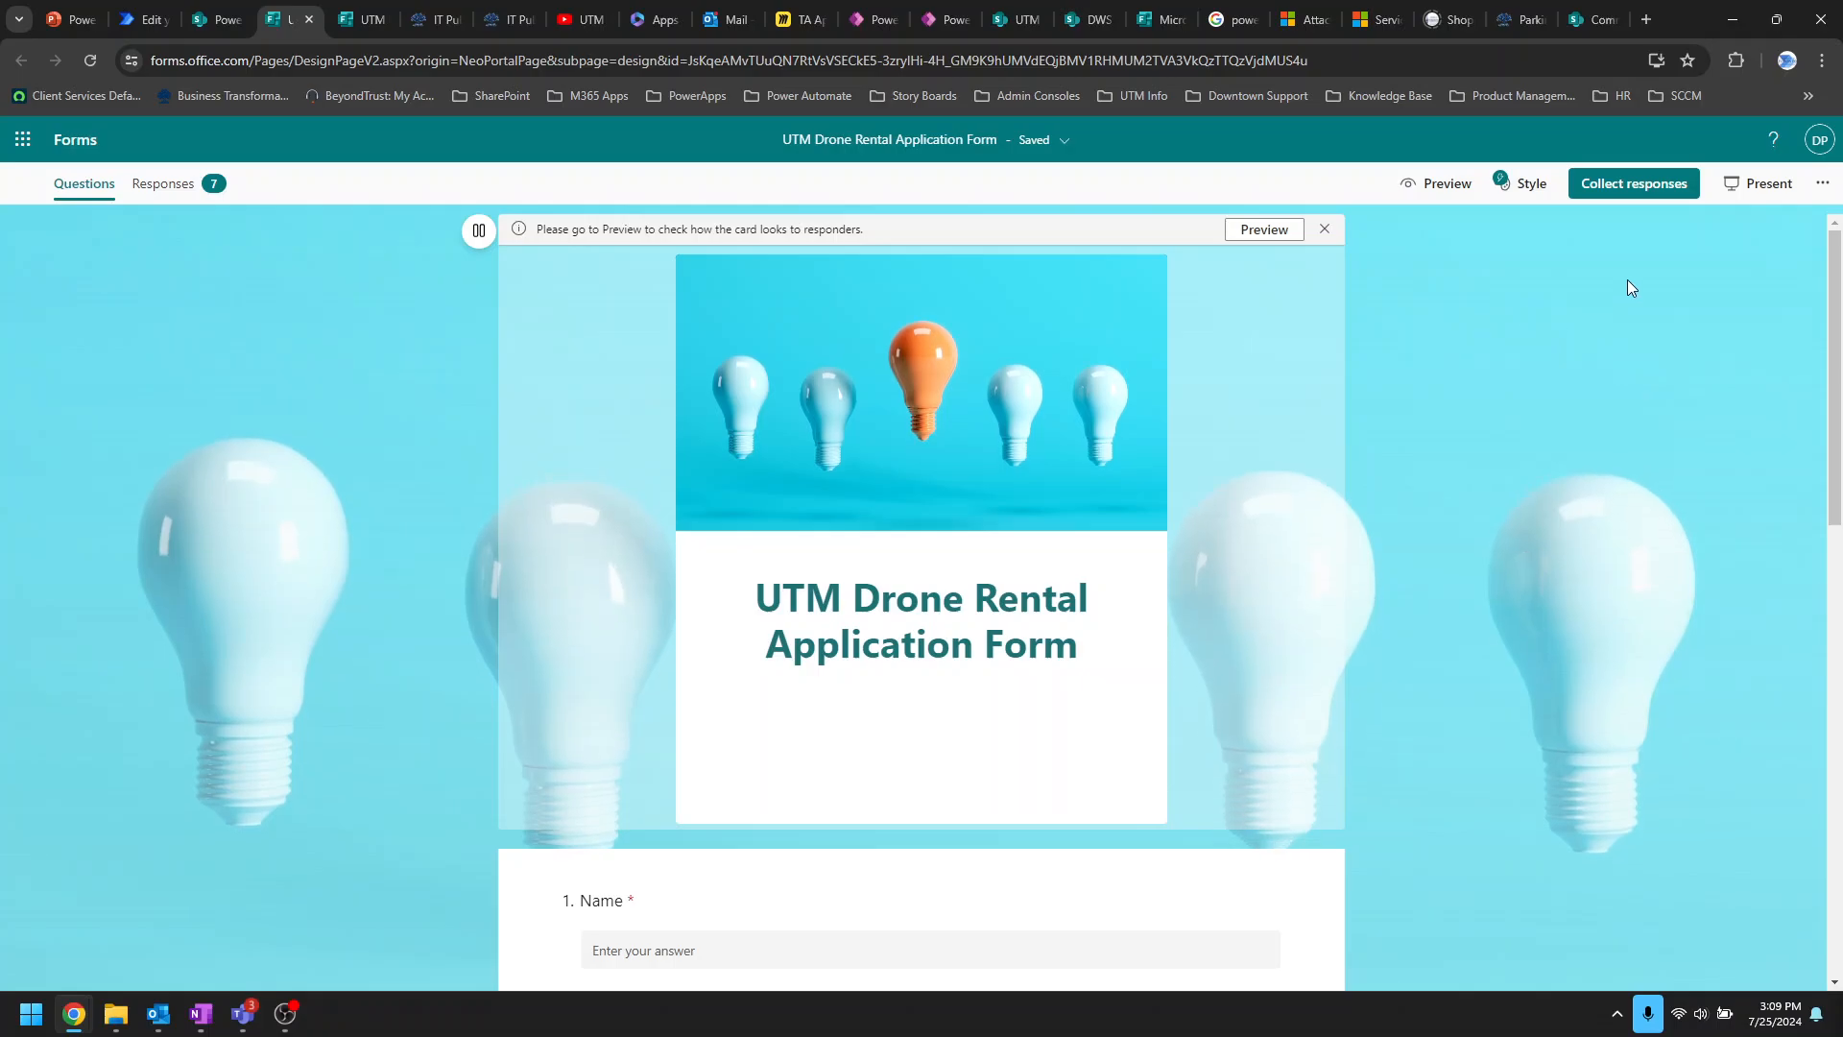
pyautogui.click(1632, 186)
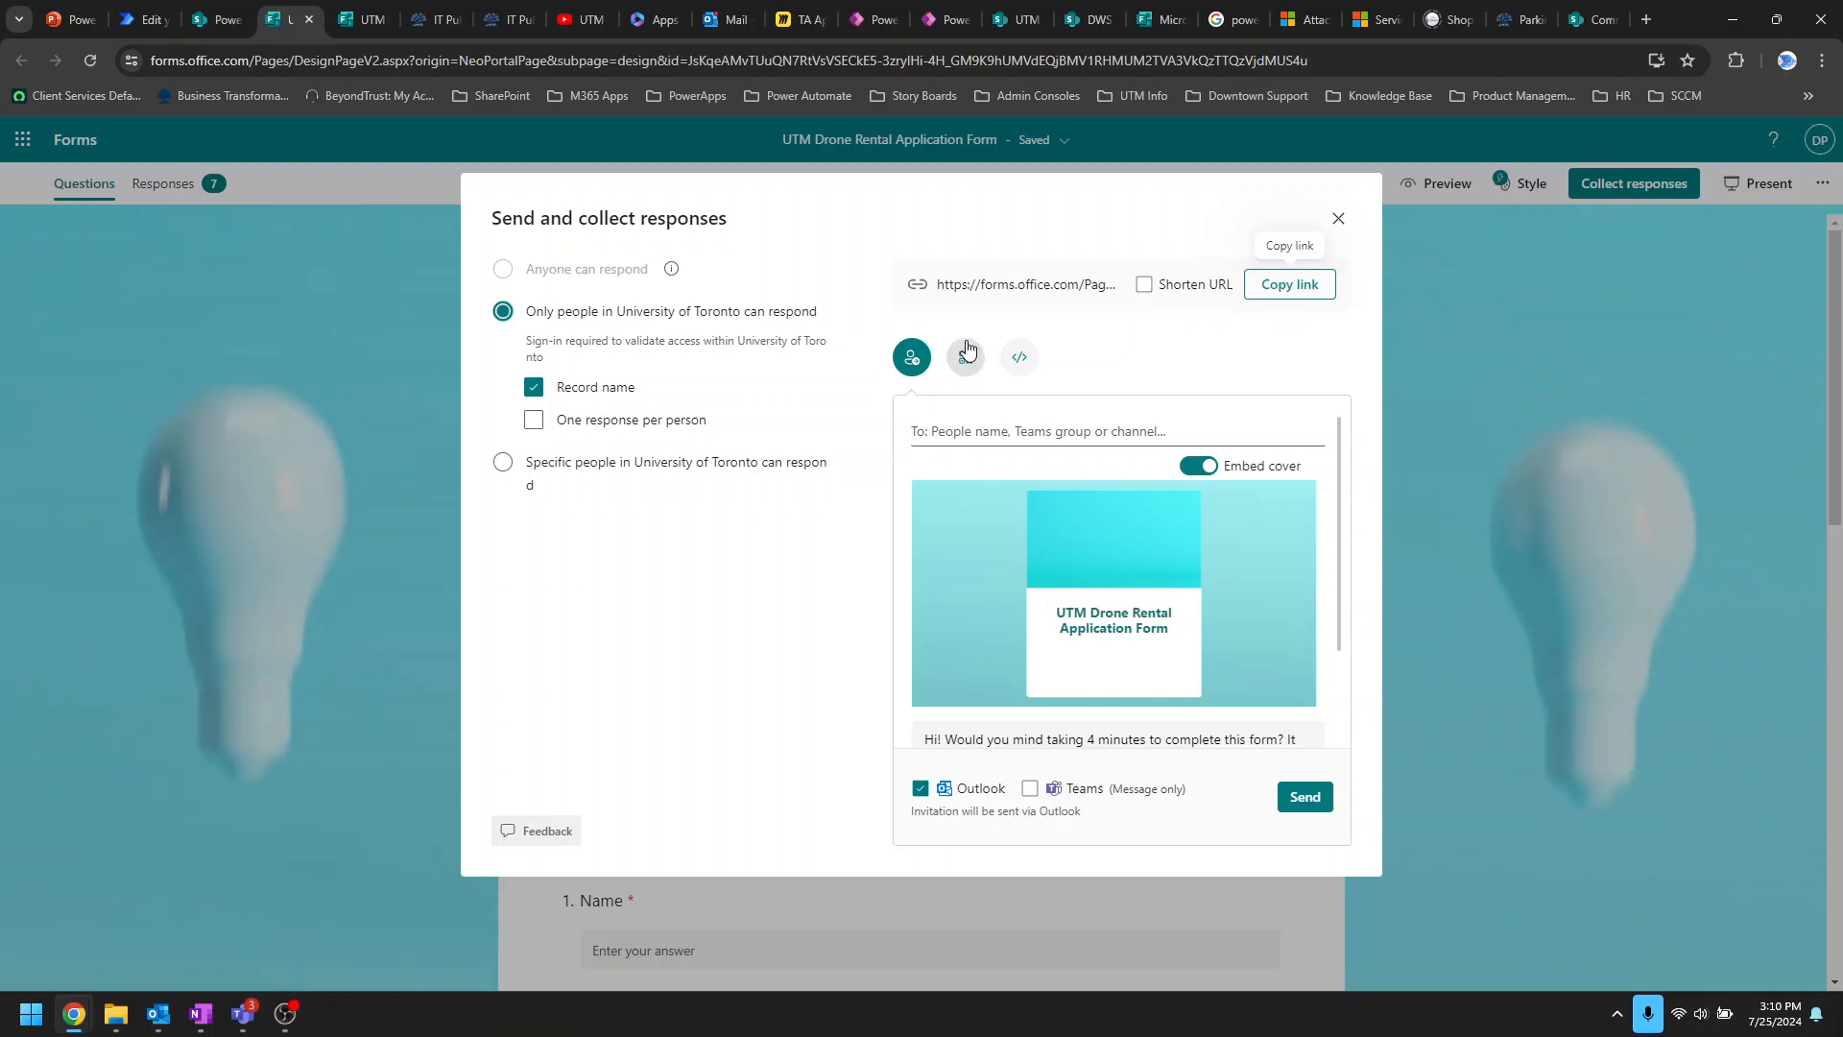
pyautogui.click(1338, 219)
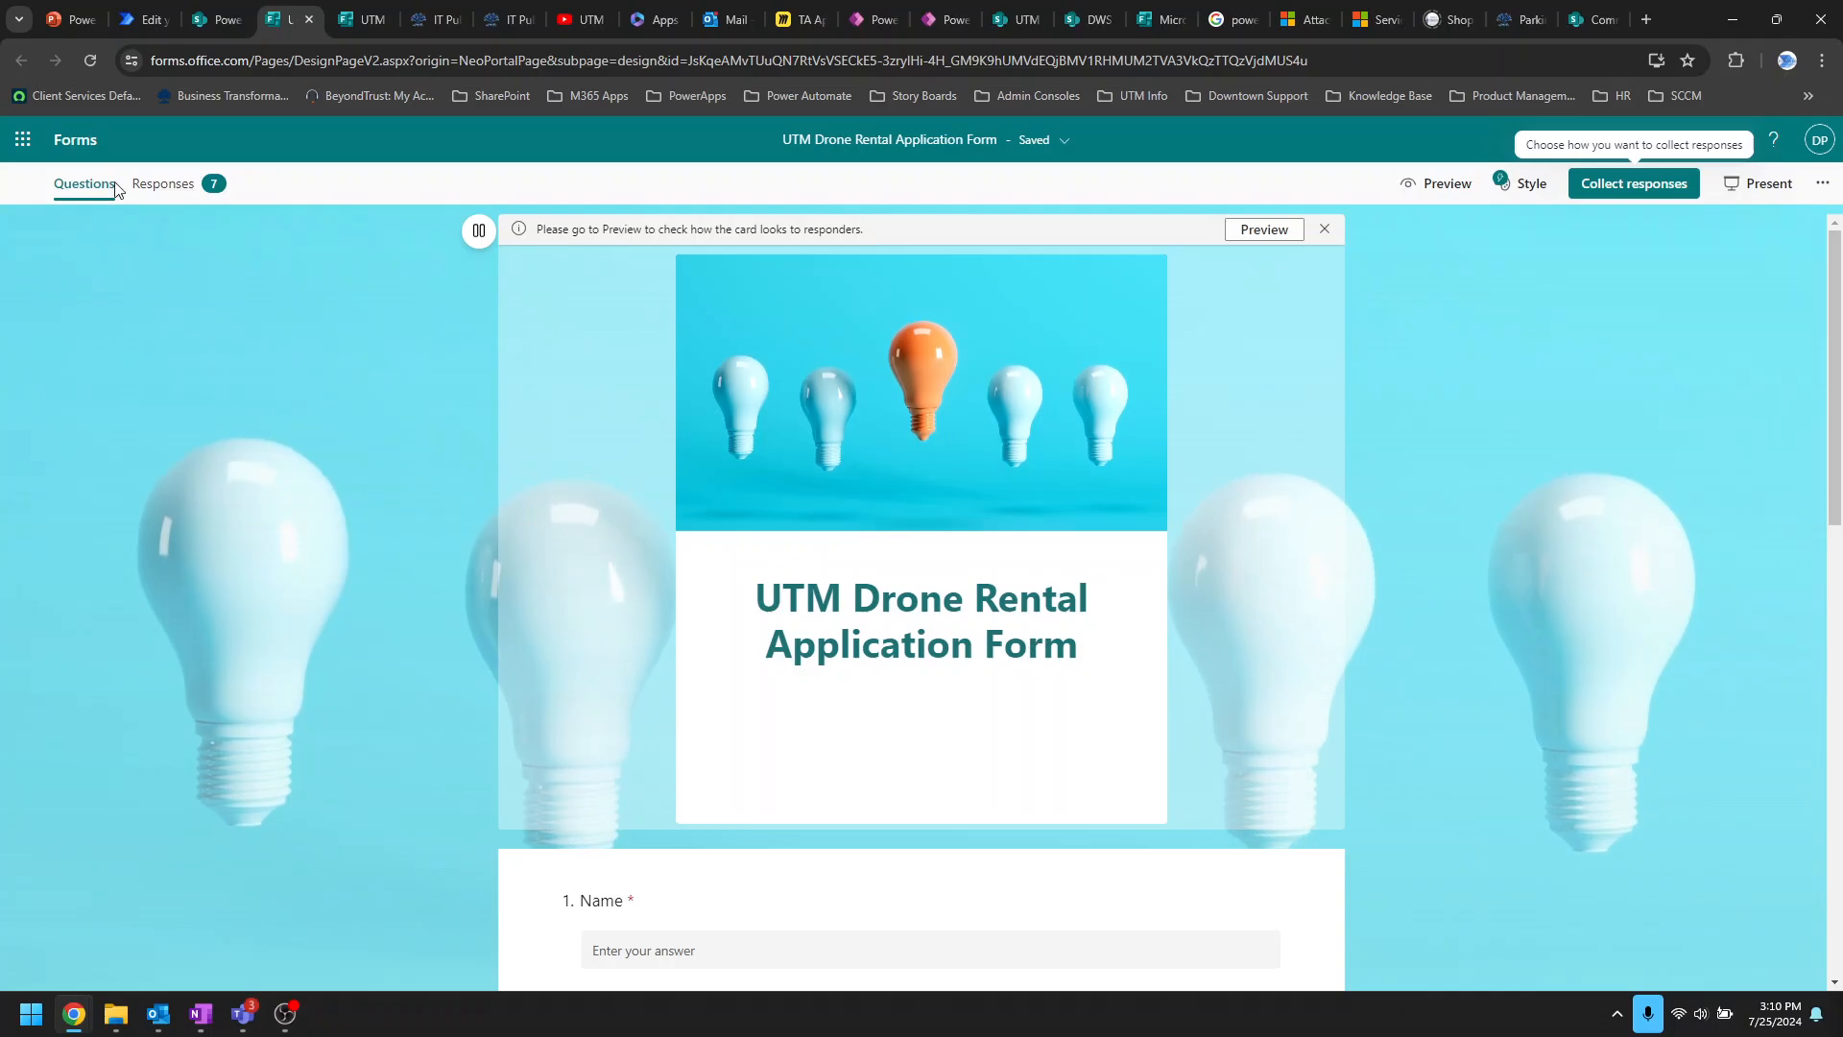
pyautogui.click(217, 21)
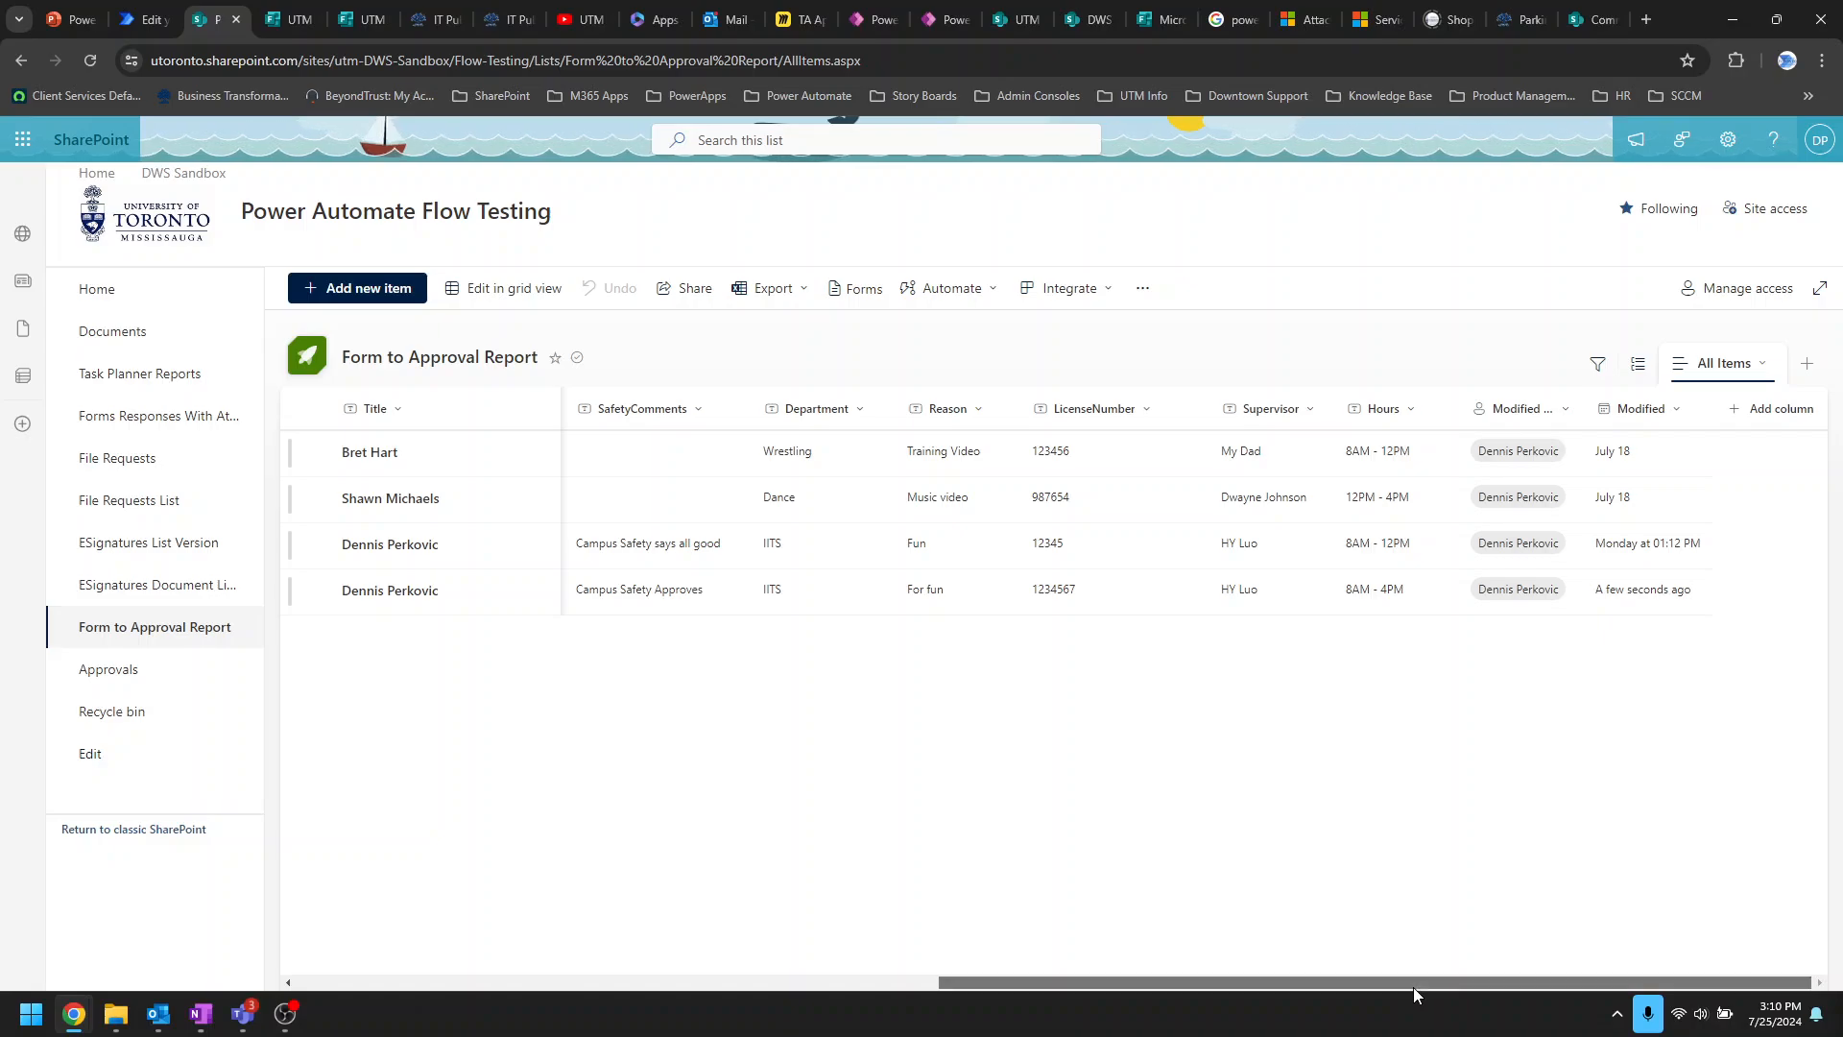
# Step: Scroll the list sideways to compare the CAO and Safety approval results of the four requests
pyautogui.moveTo(1436, 987); pyautogui.dragTo(620, 993)
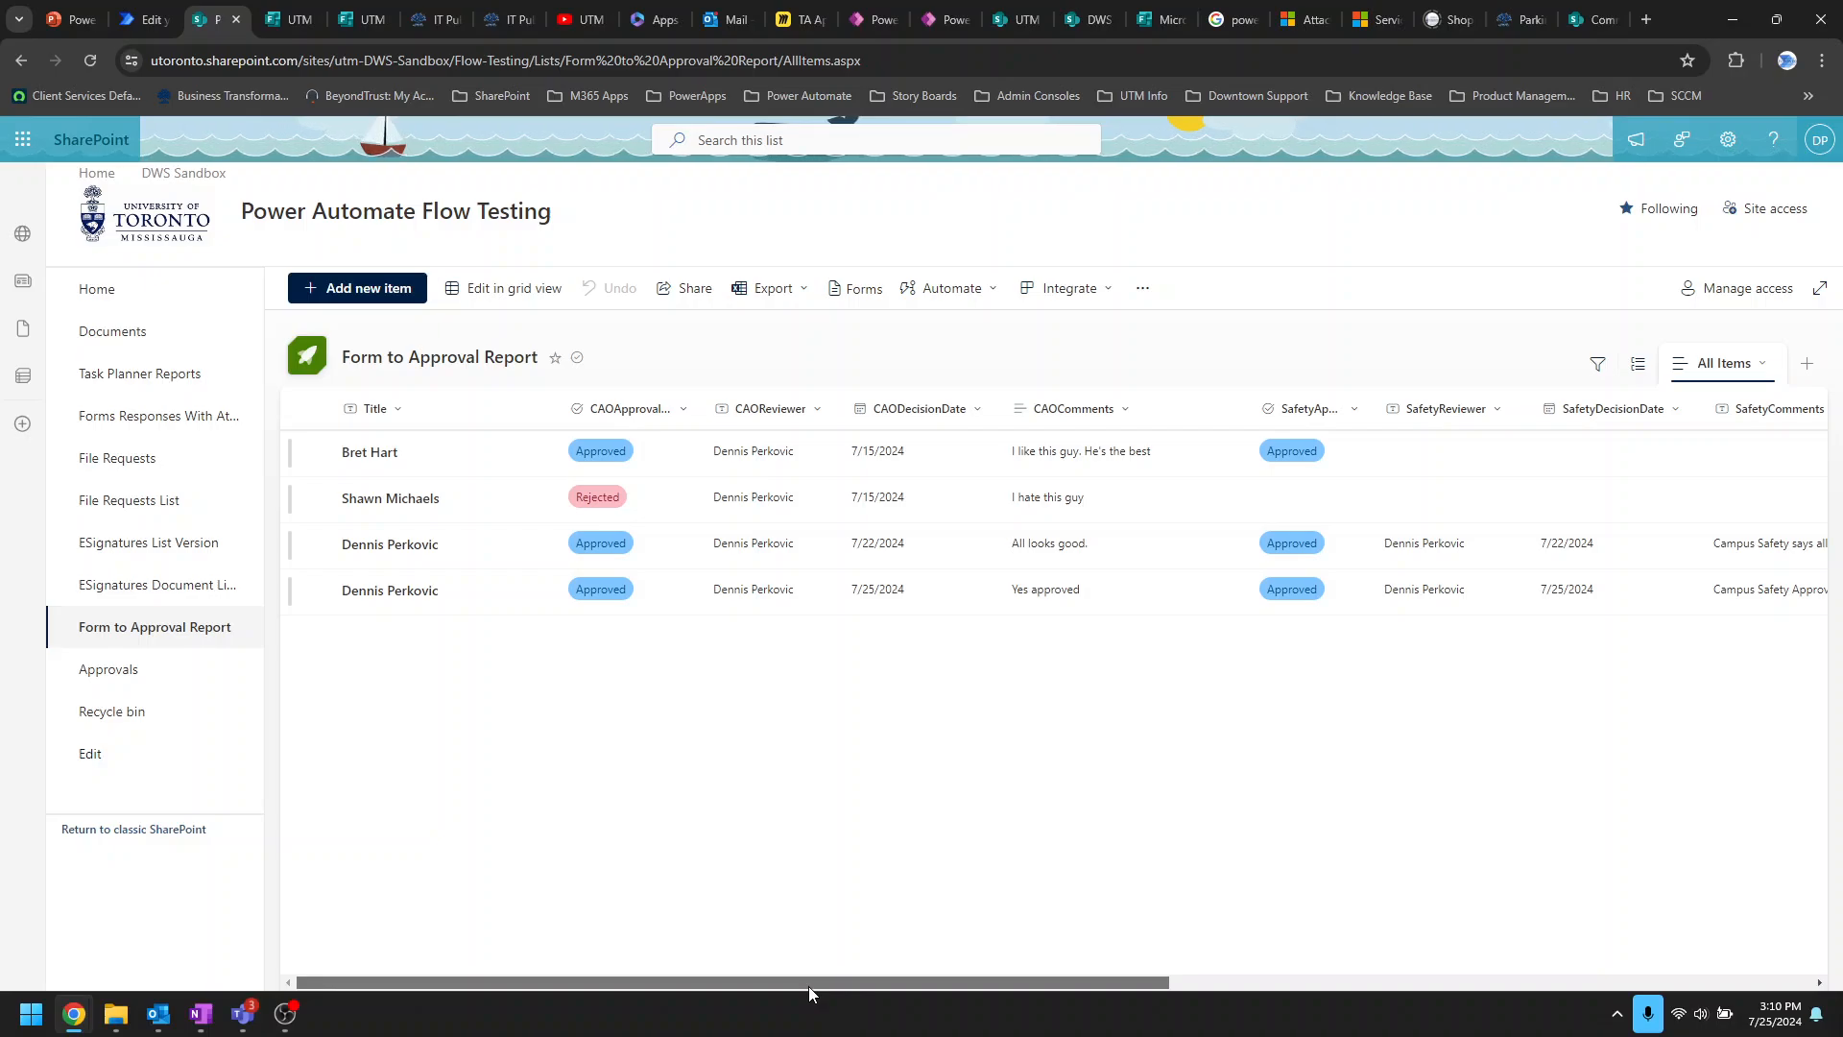
pyautogui.moveTo(808, 986); pyautogui.dragTo(1557, 1024)
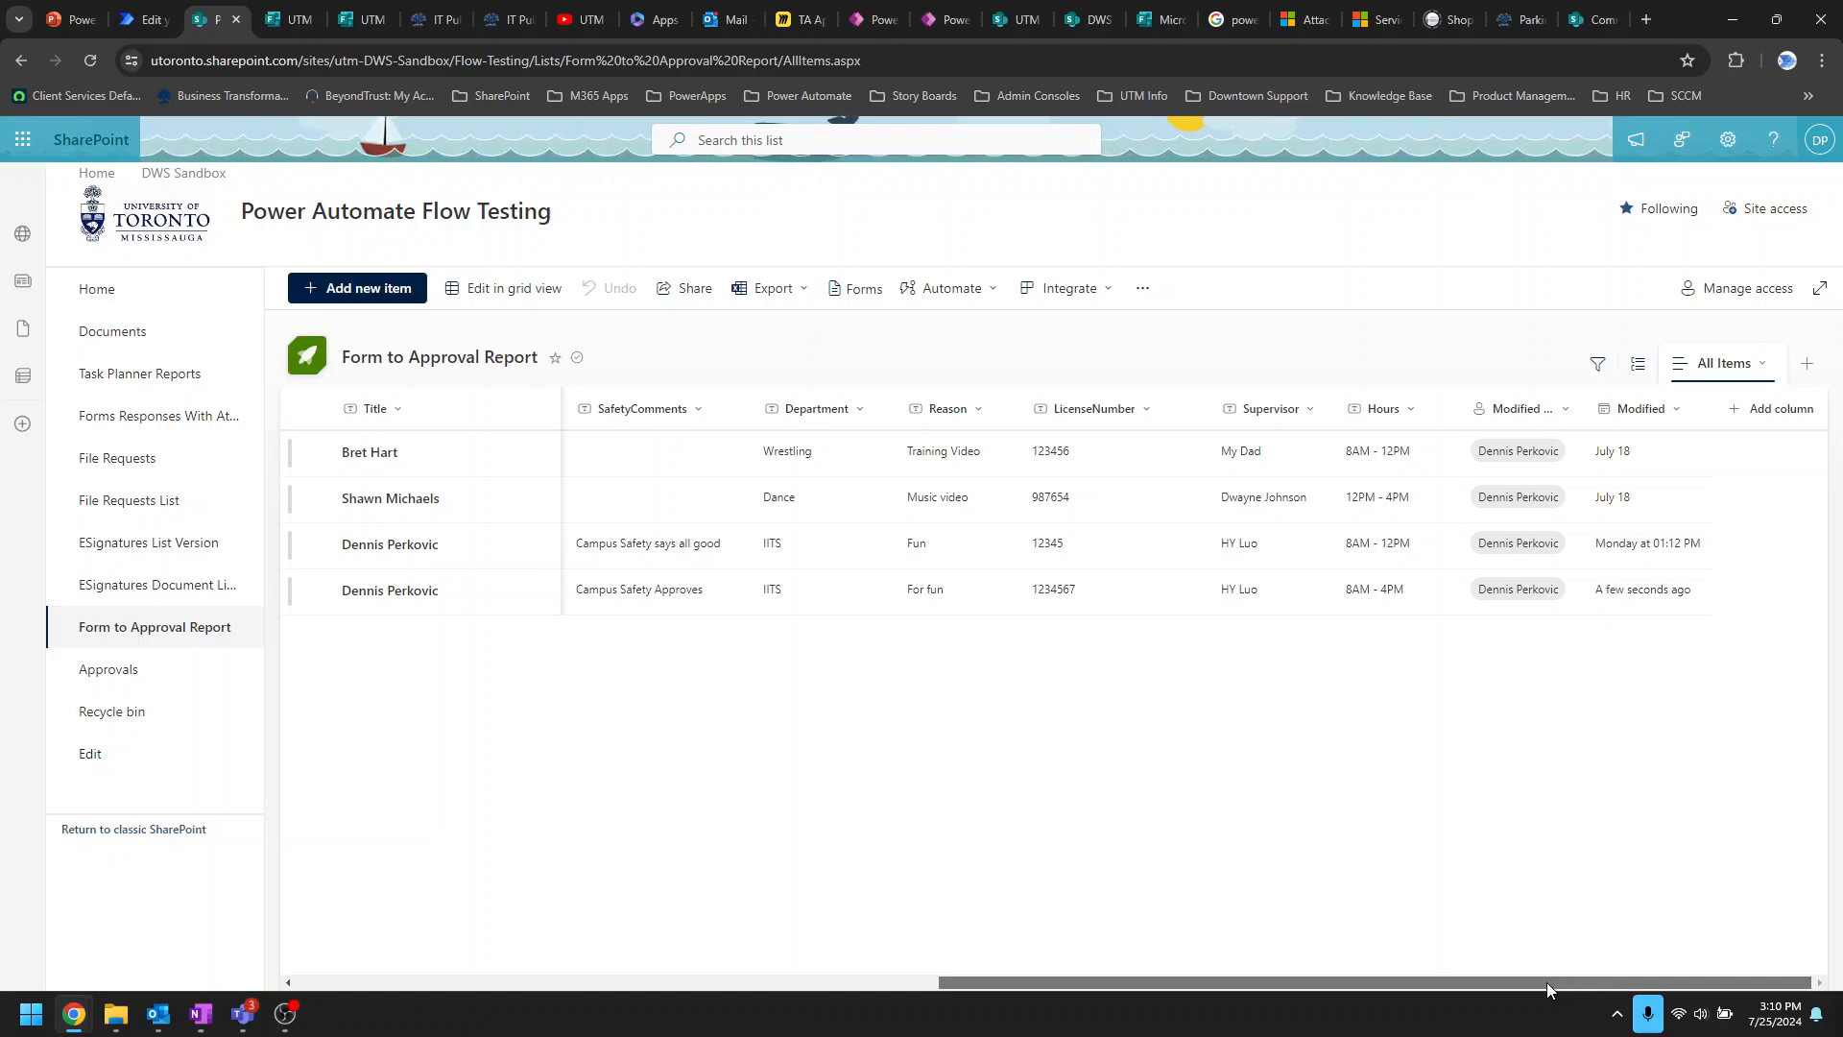
pyautogui.moveTo(1523, 982); pyautogui.dragTo(745, 958)
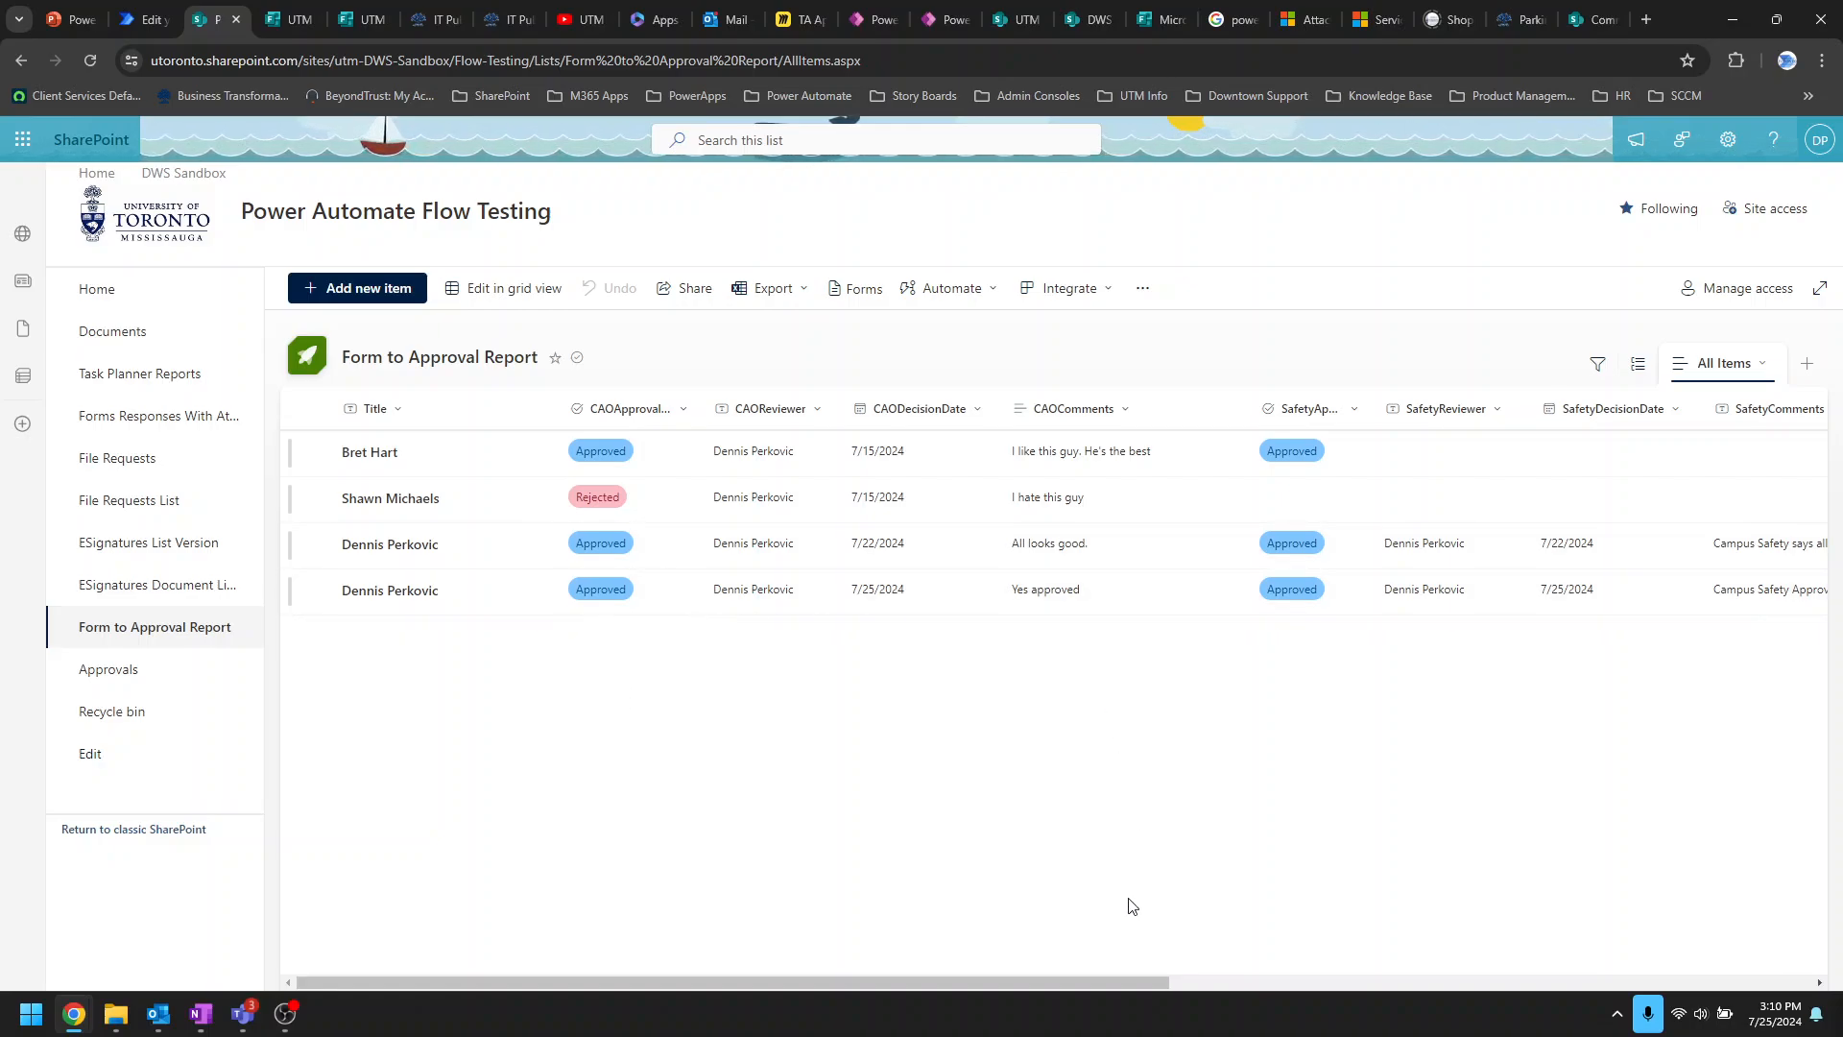
pyautogui.moveTo(860, 977)
pyautogui.mouseDown()
pyautogui.moveTo(843, 979)
pyautogui.moveTo(1485, 984)
pyautogui.moveTo(841, 984)
pyautogui.mouseUp()
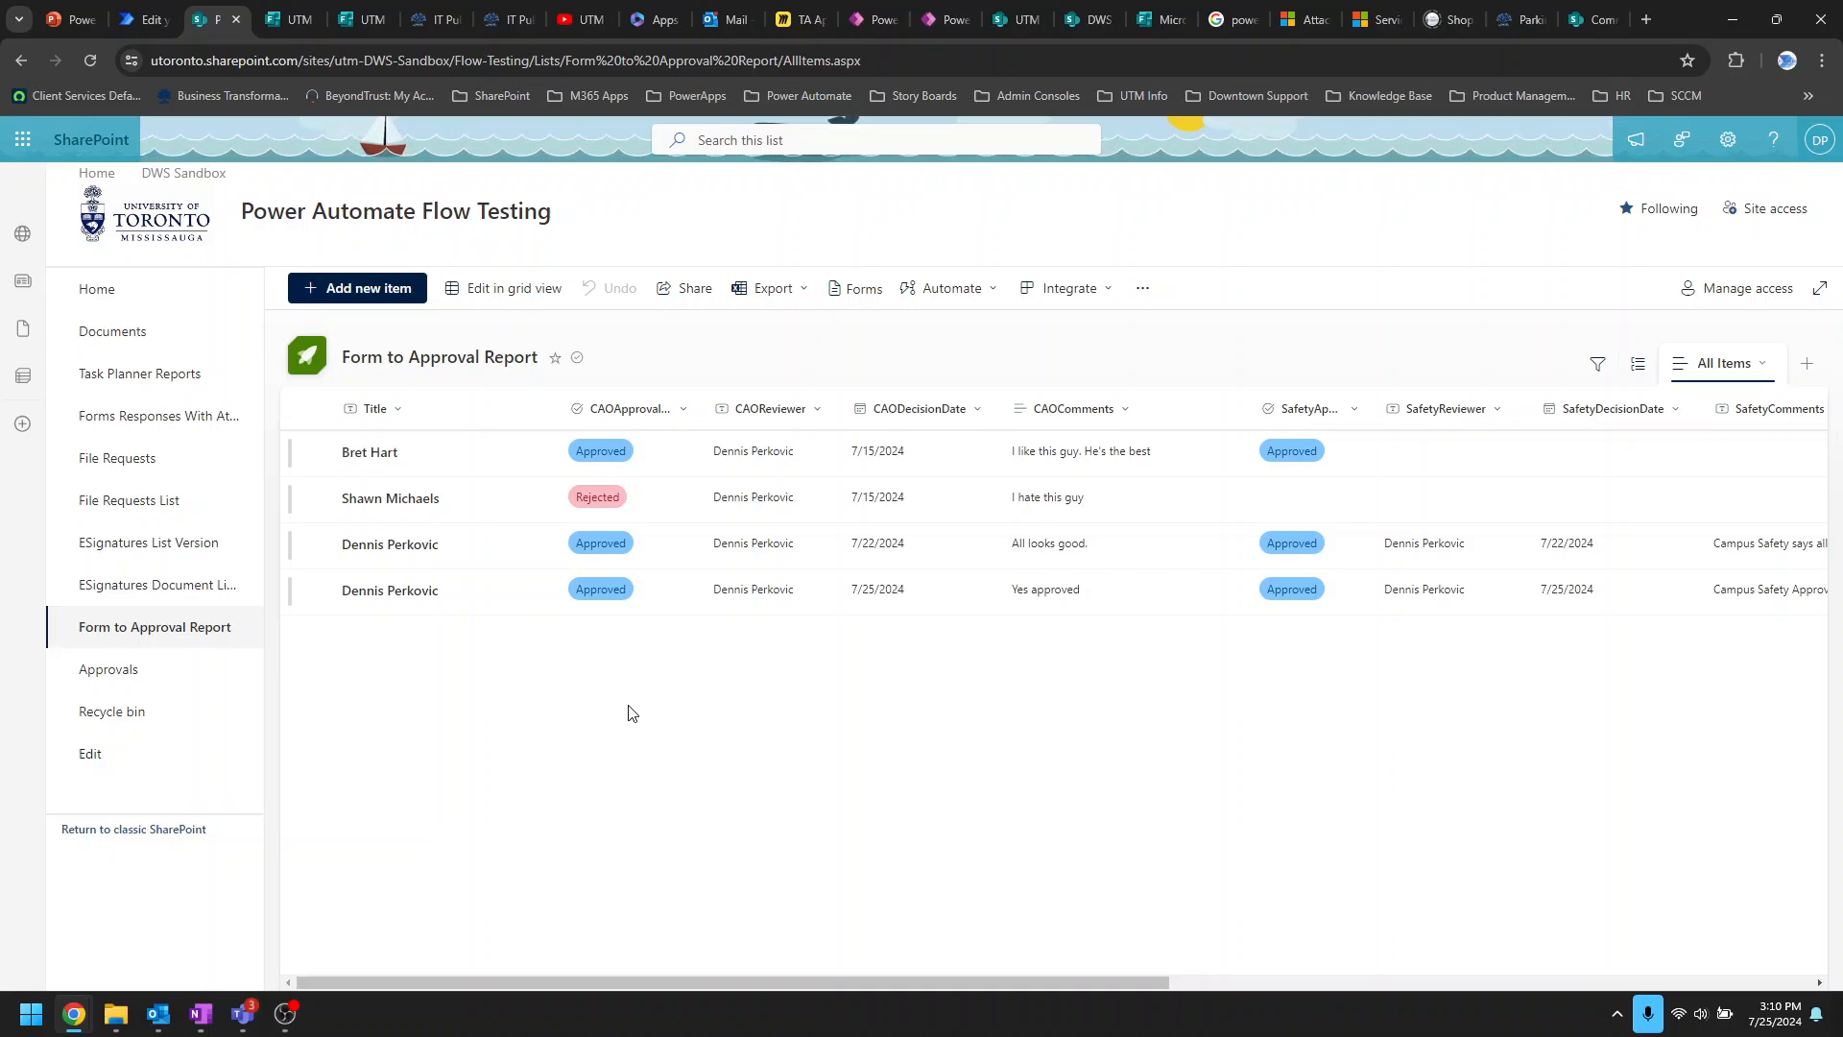
# Step: Collapse the trigger, Get response details, Get user profile (V2) and Condition CAO Review cards, then switch to Outlook
pyautogui.click(145, 20)
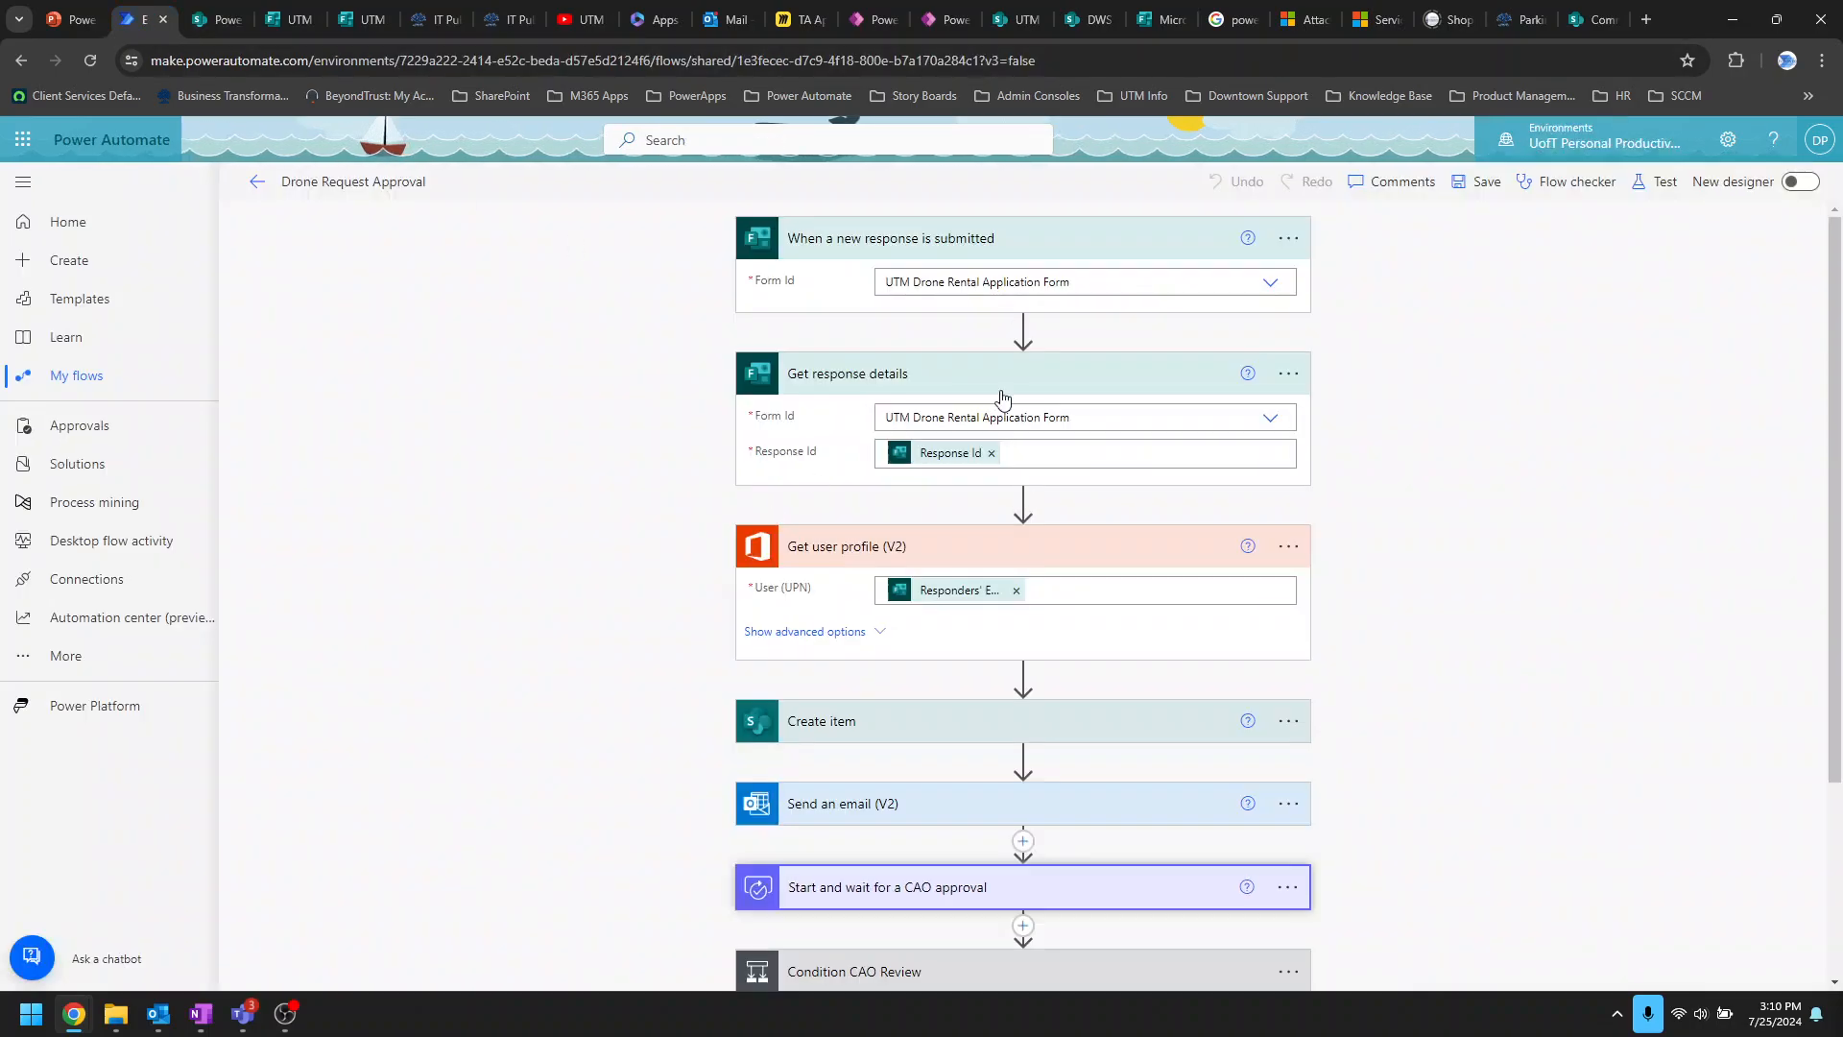
pyautogui.click(1095, 246)
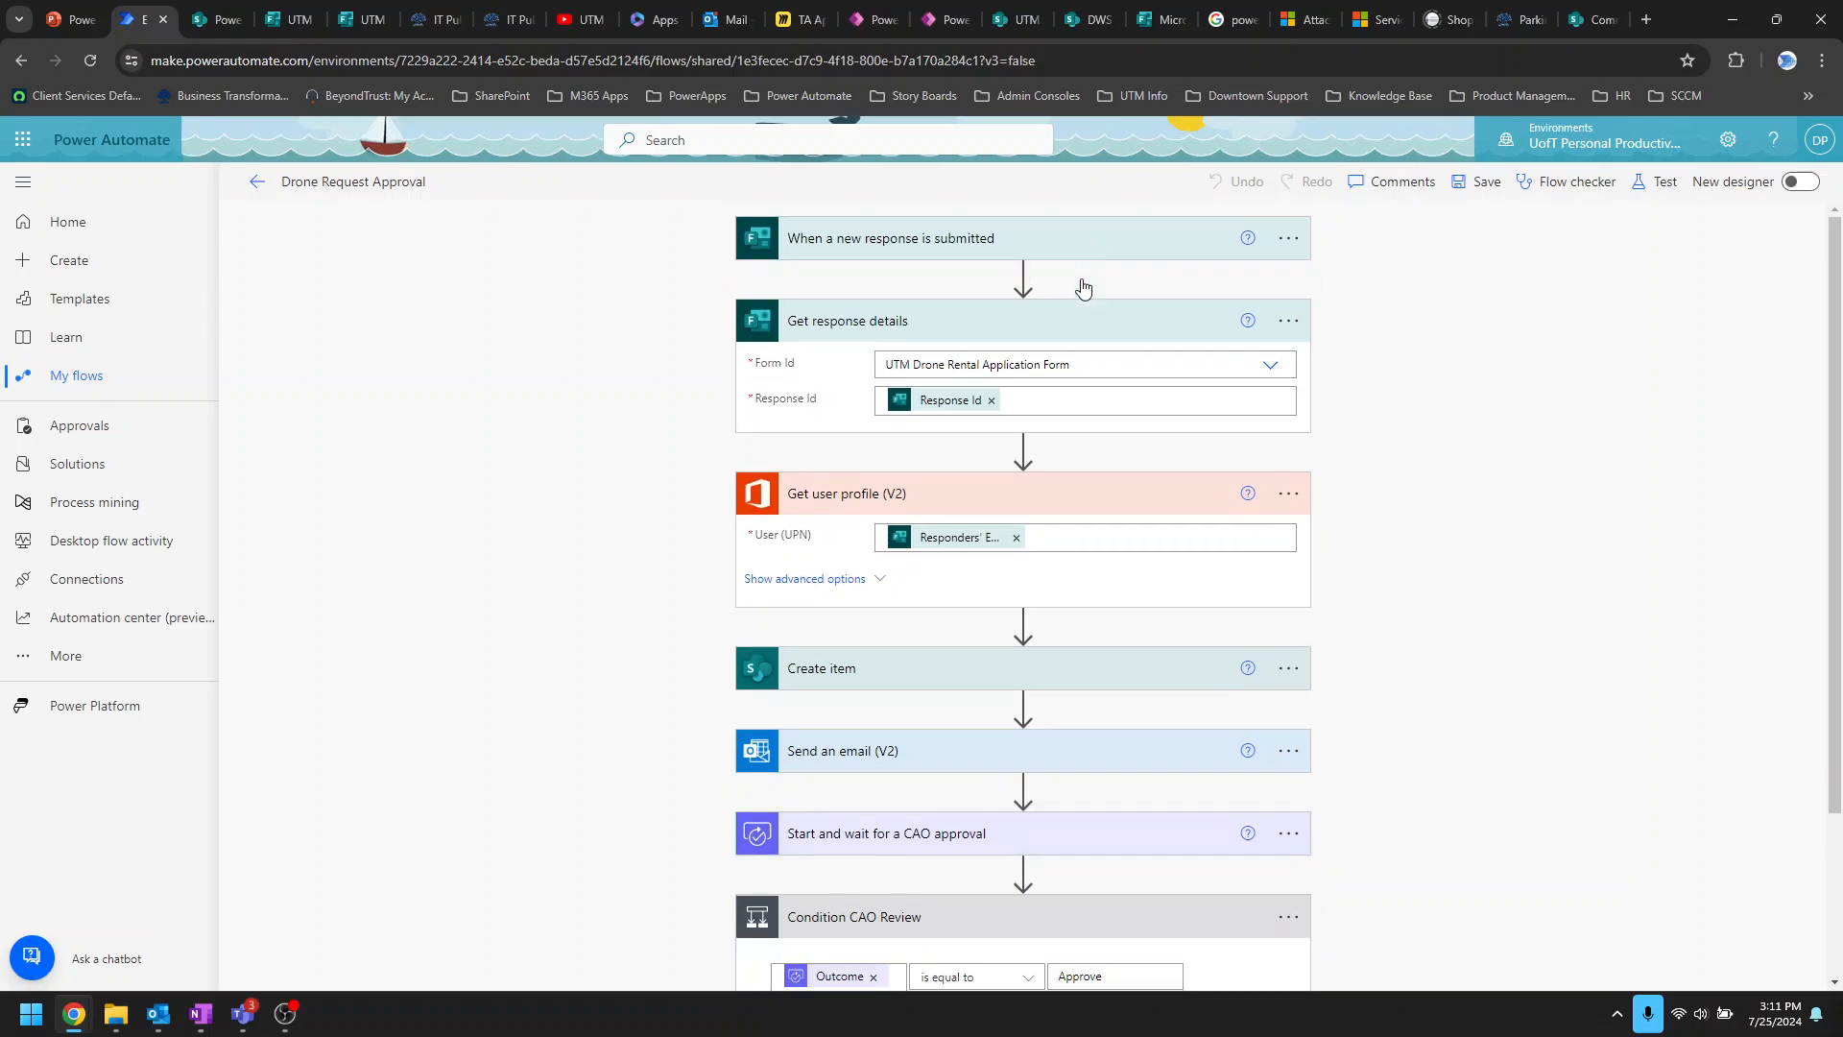
pyautogui.click(1087, 330)
pyautogui.click(1088, 405)
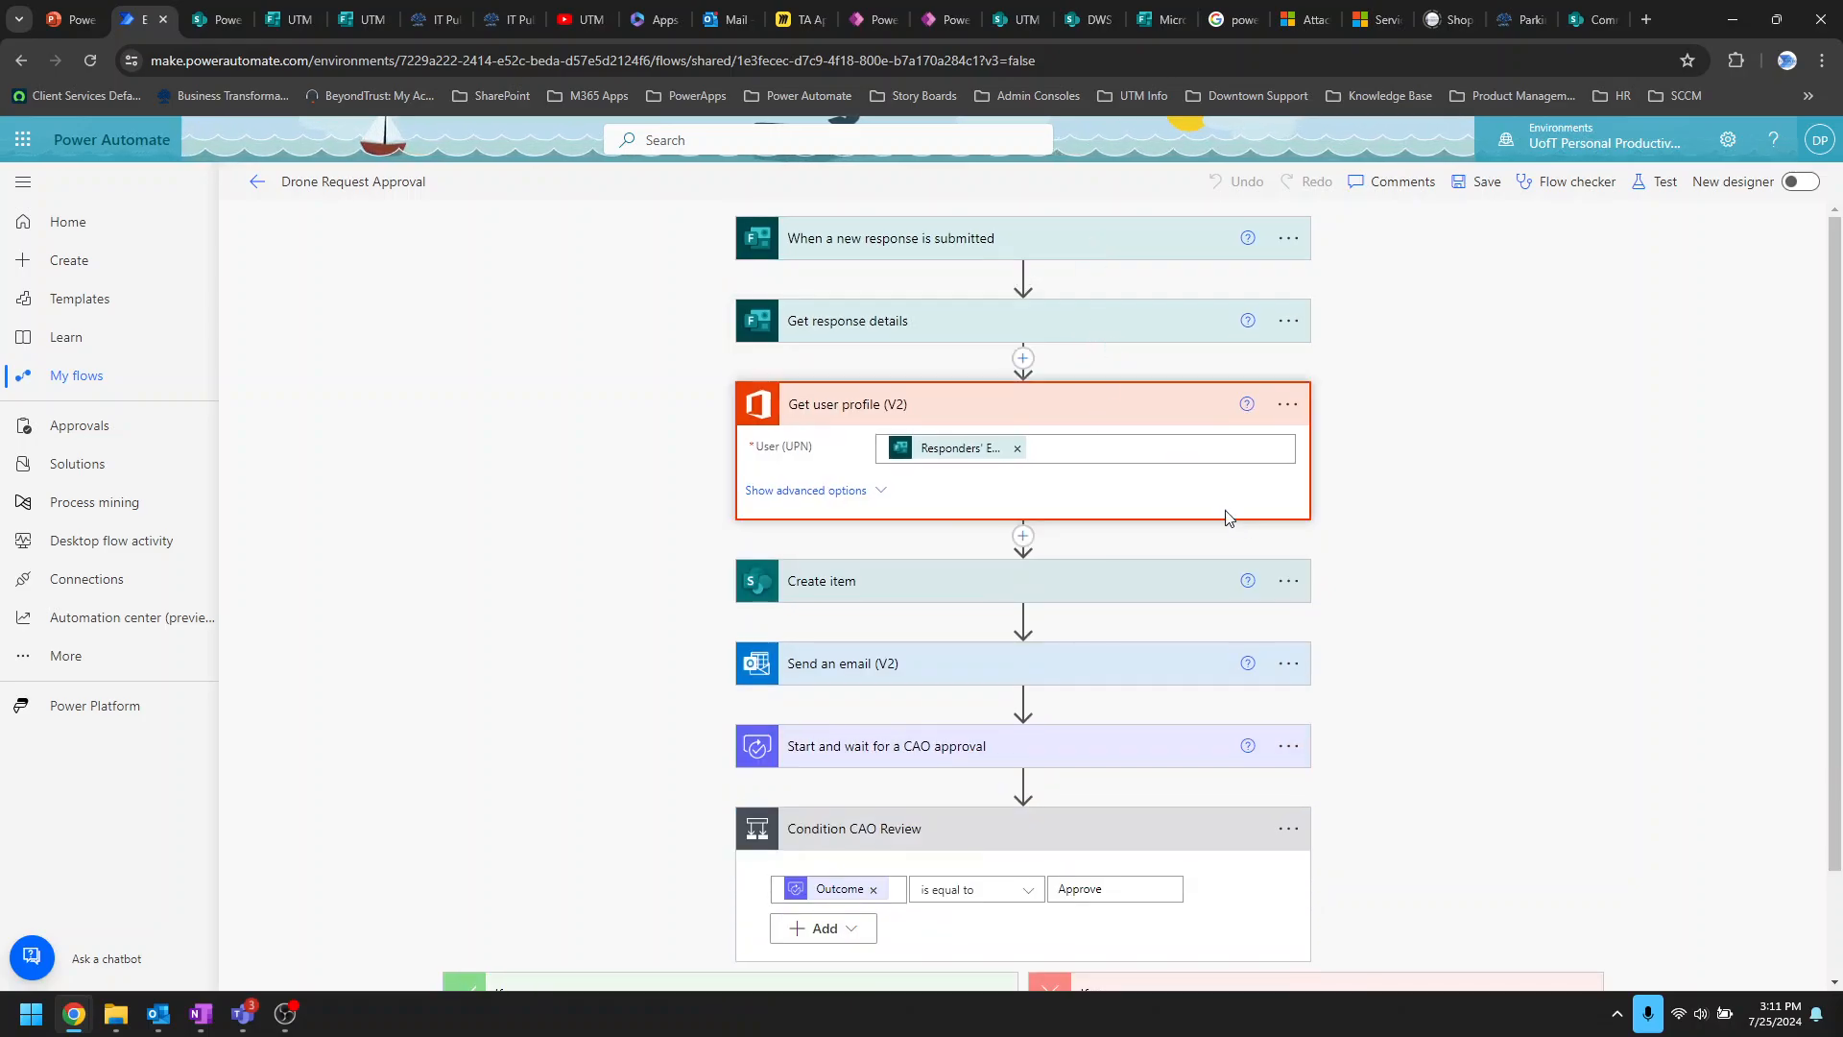
pyautogui.click(1106, 733)
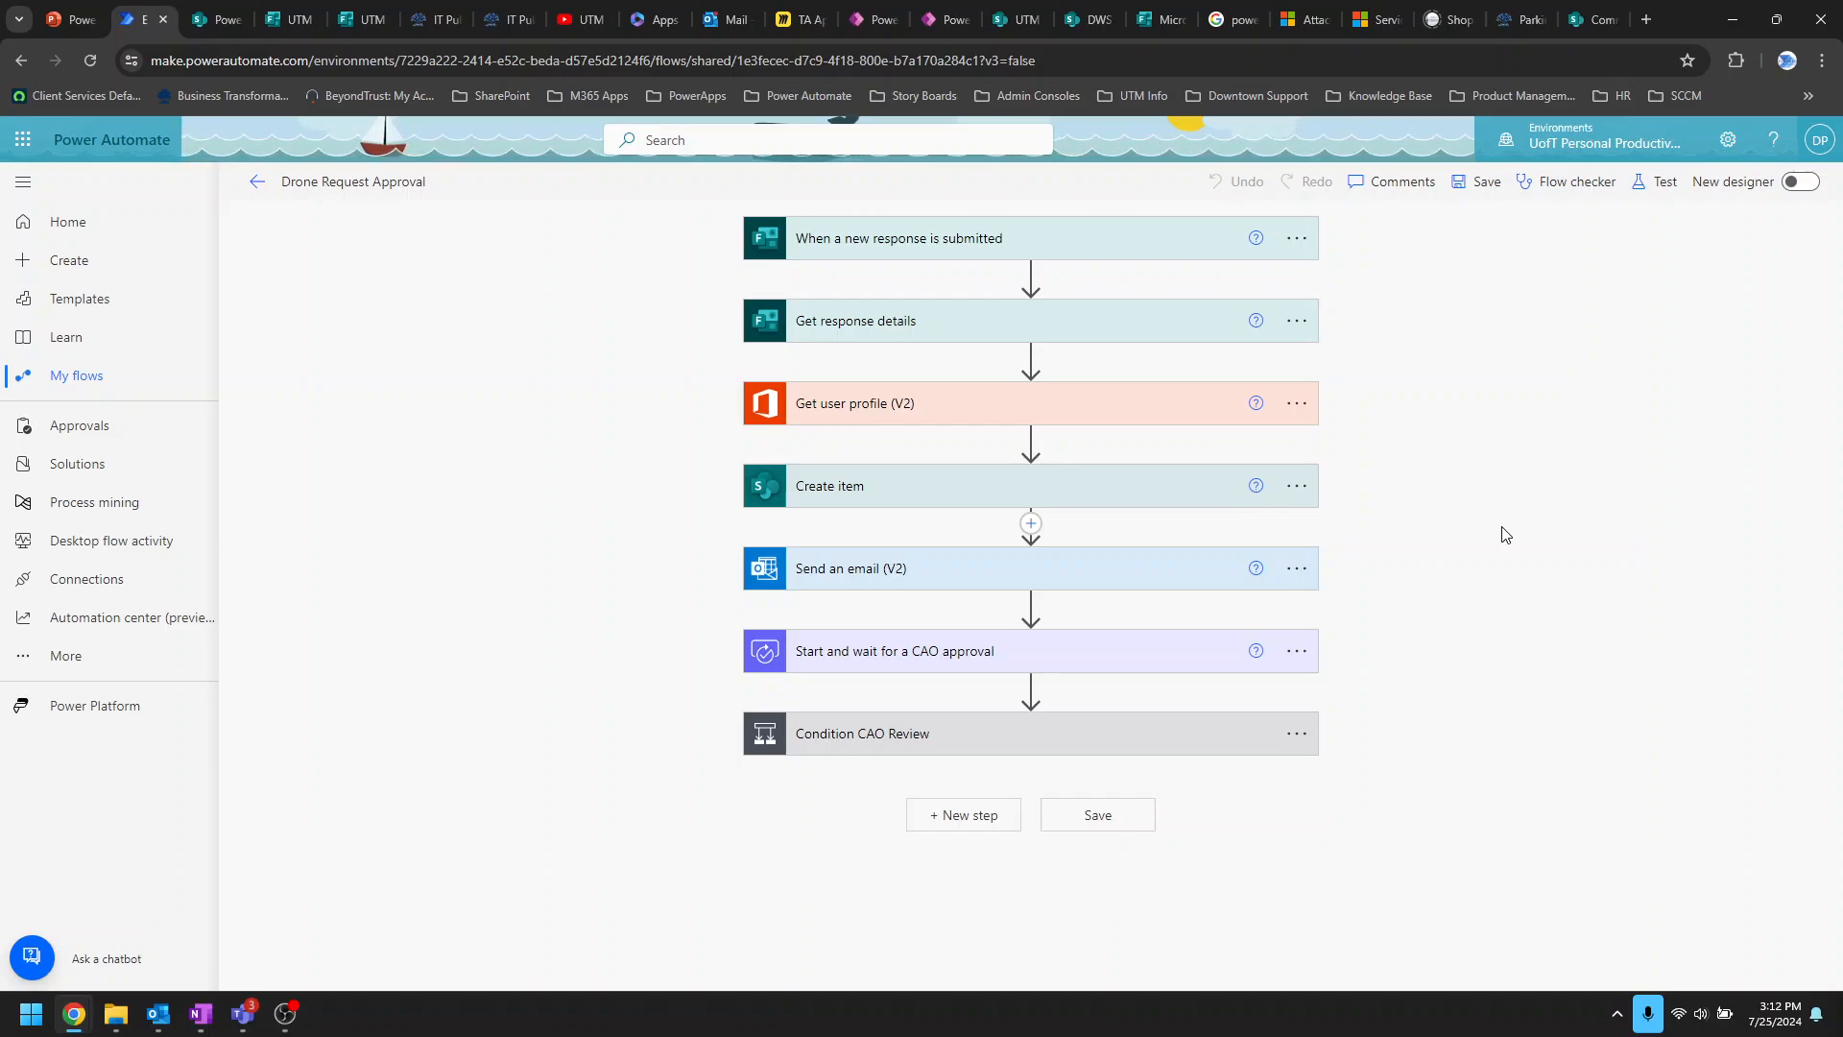
pyautogui.click(159, 1013)
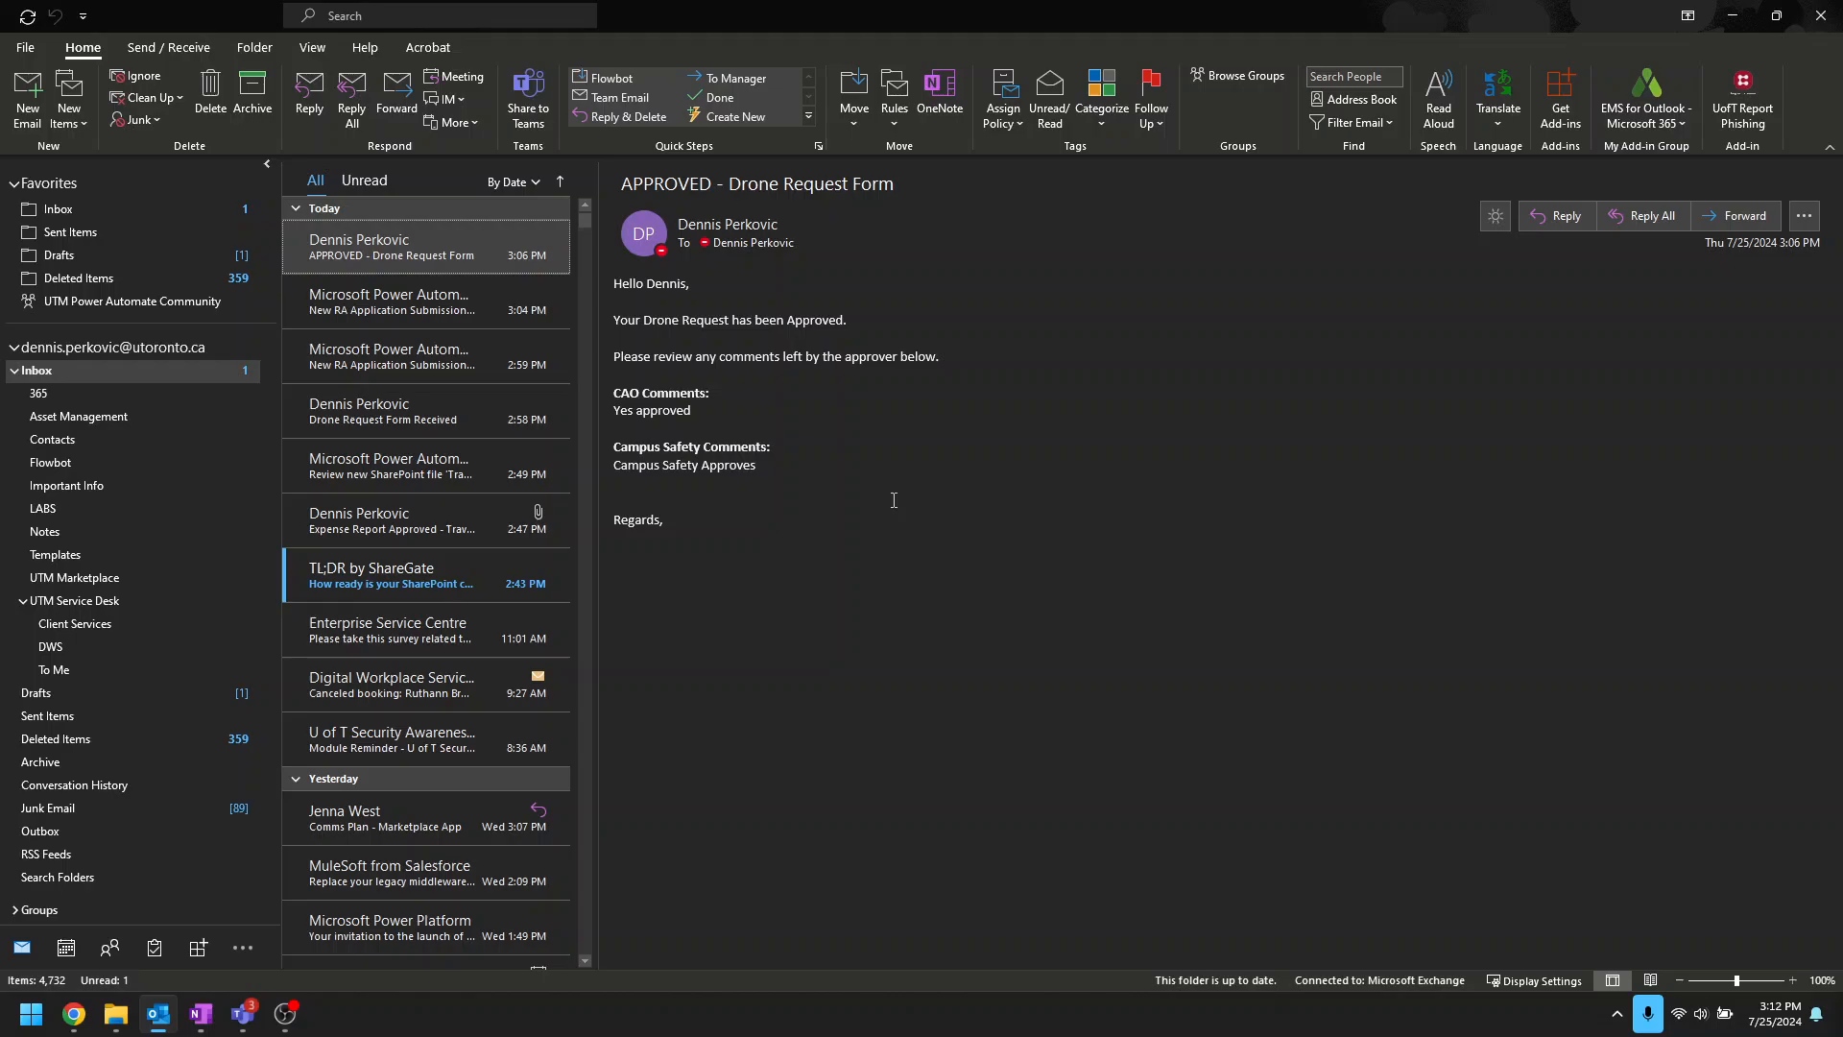
# Step: Minimize Outlook after reading the APPROVED Drone Request Form email to return to the flow
pyautogui.click(1730, 16)
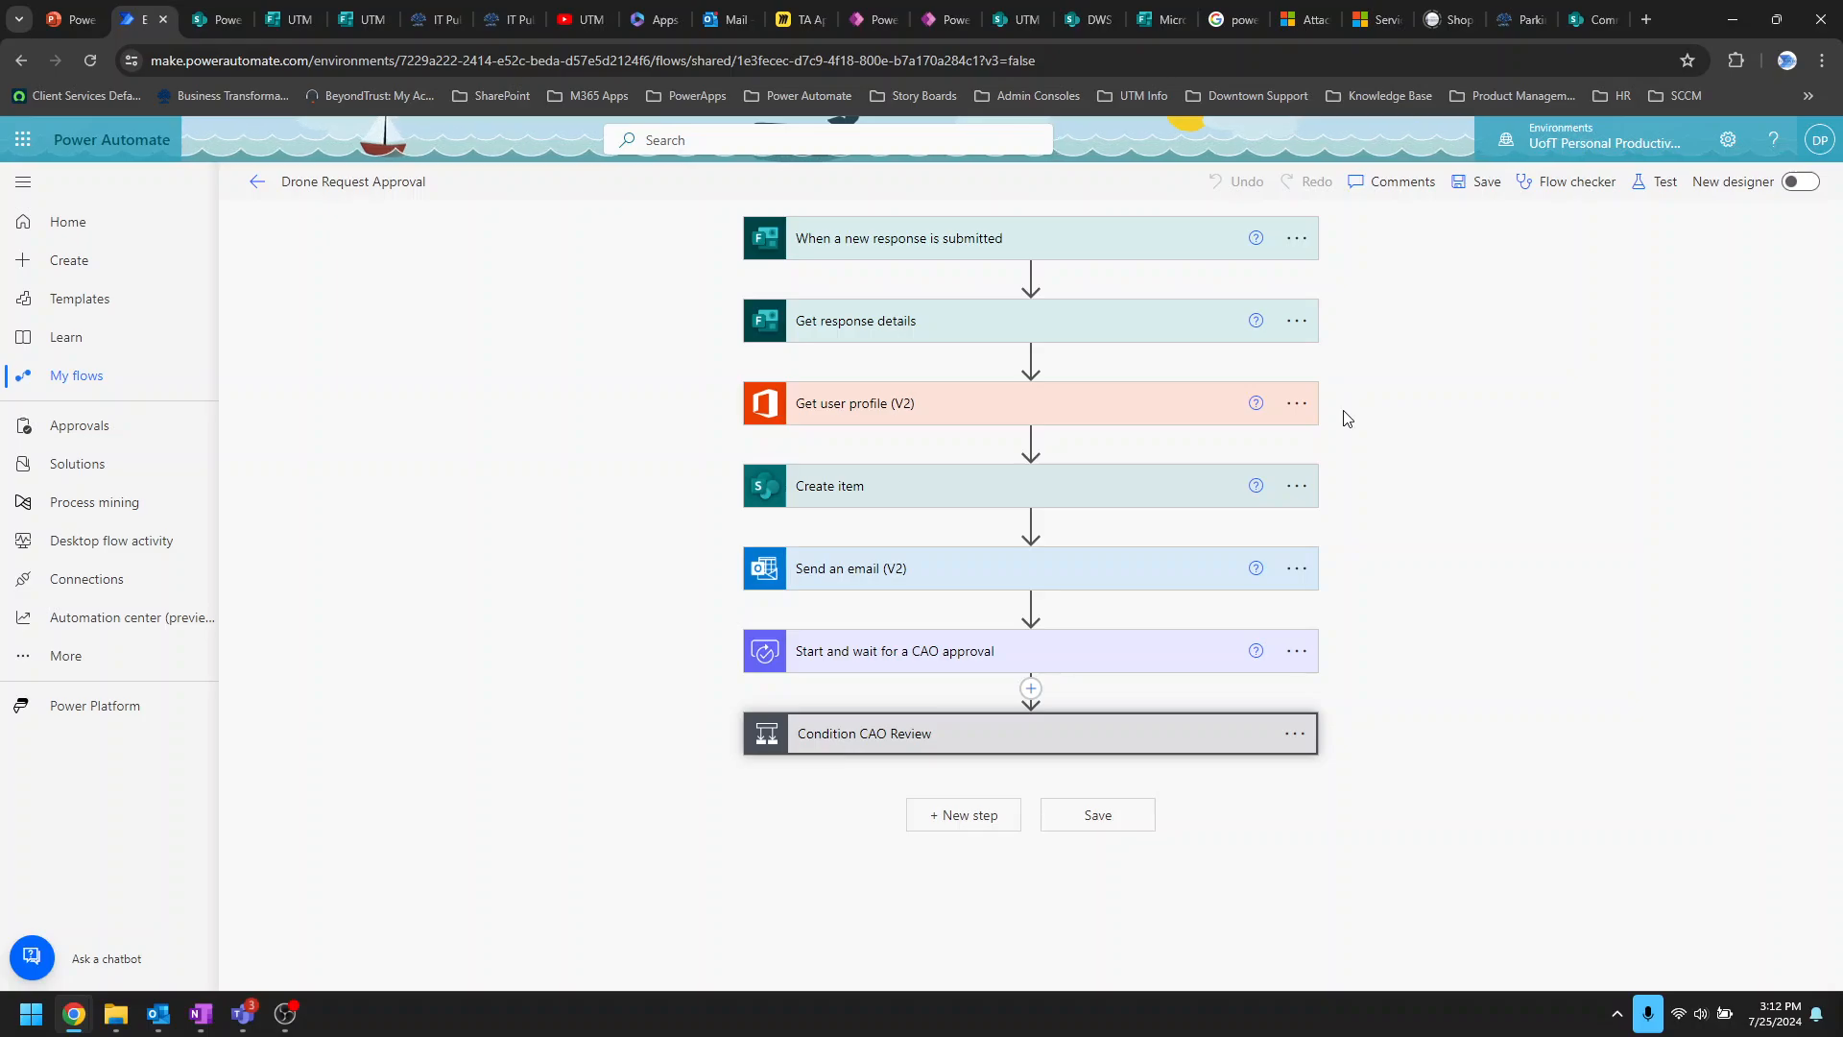
# Step: Expand the Condition CAO Review step and scroll through its update and email branches
pyautogui.click(1162, 747)
pyautogui.scroll(-1, 1629, 703)
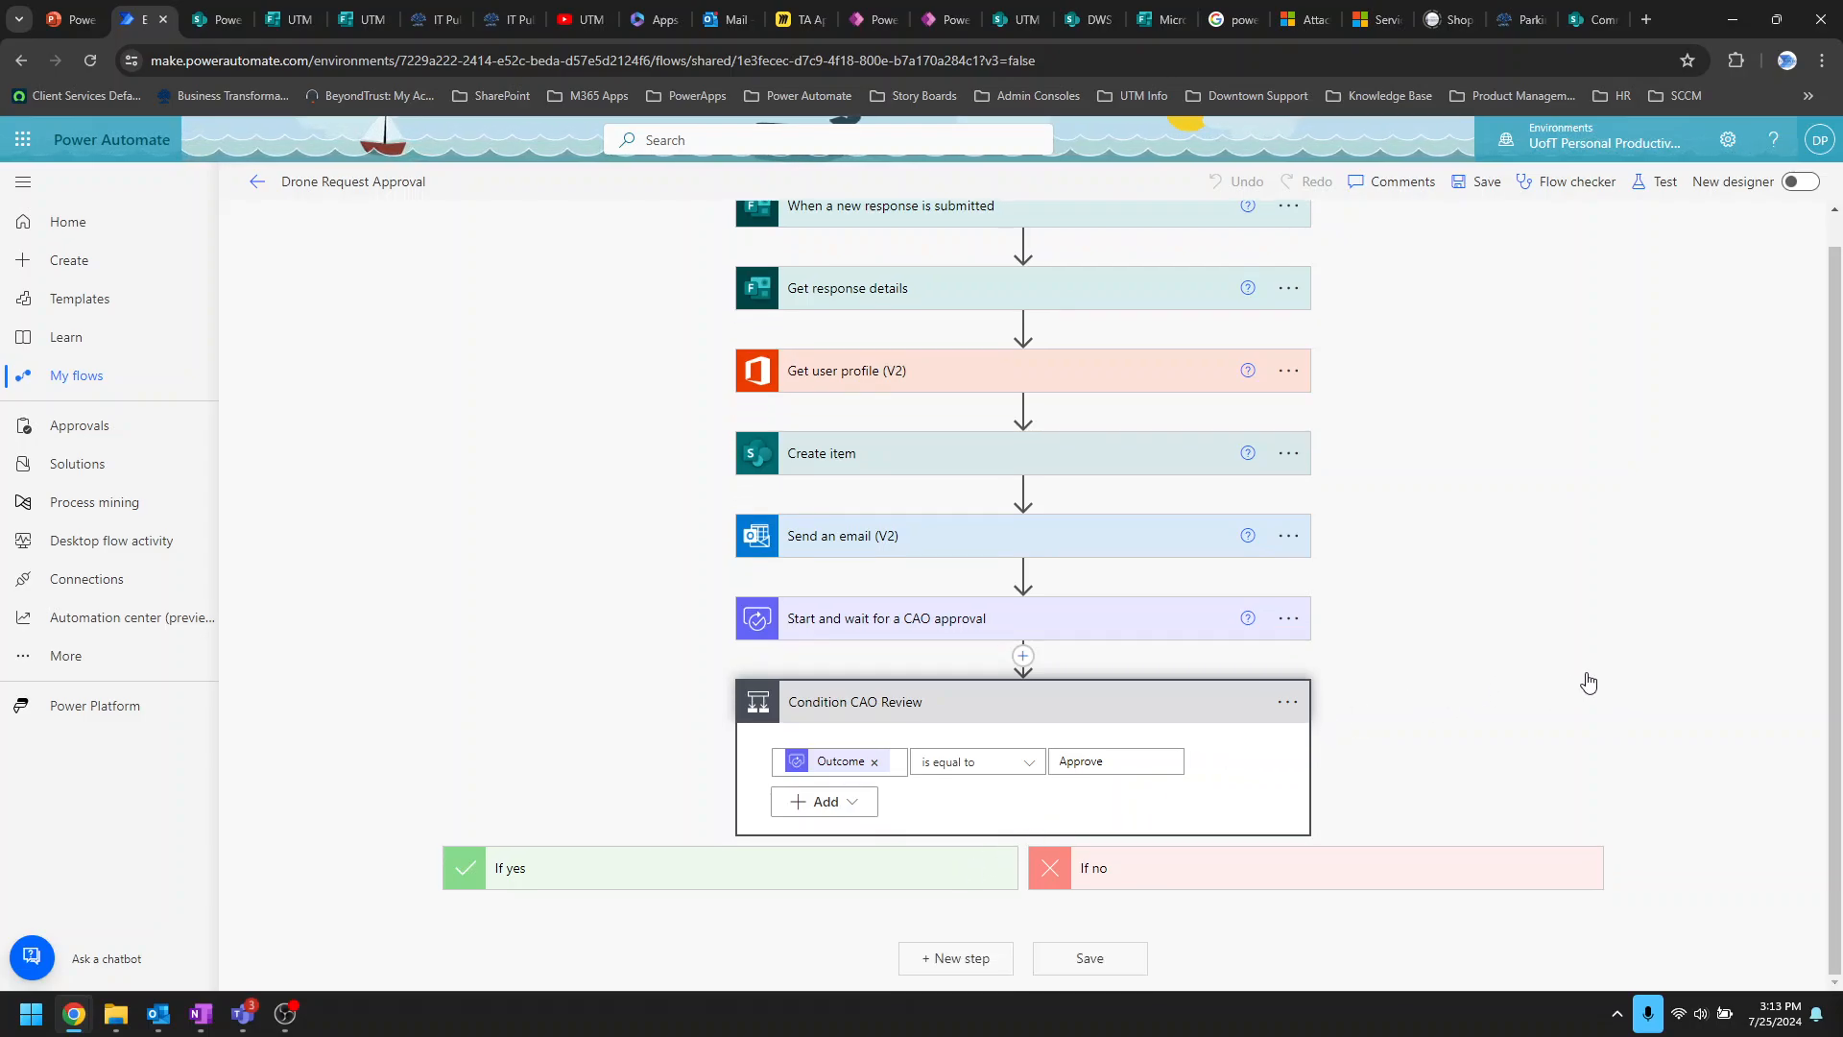
pyautogui.scroll(-8, 1584, 682)
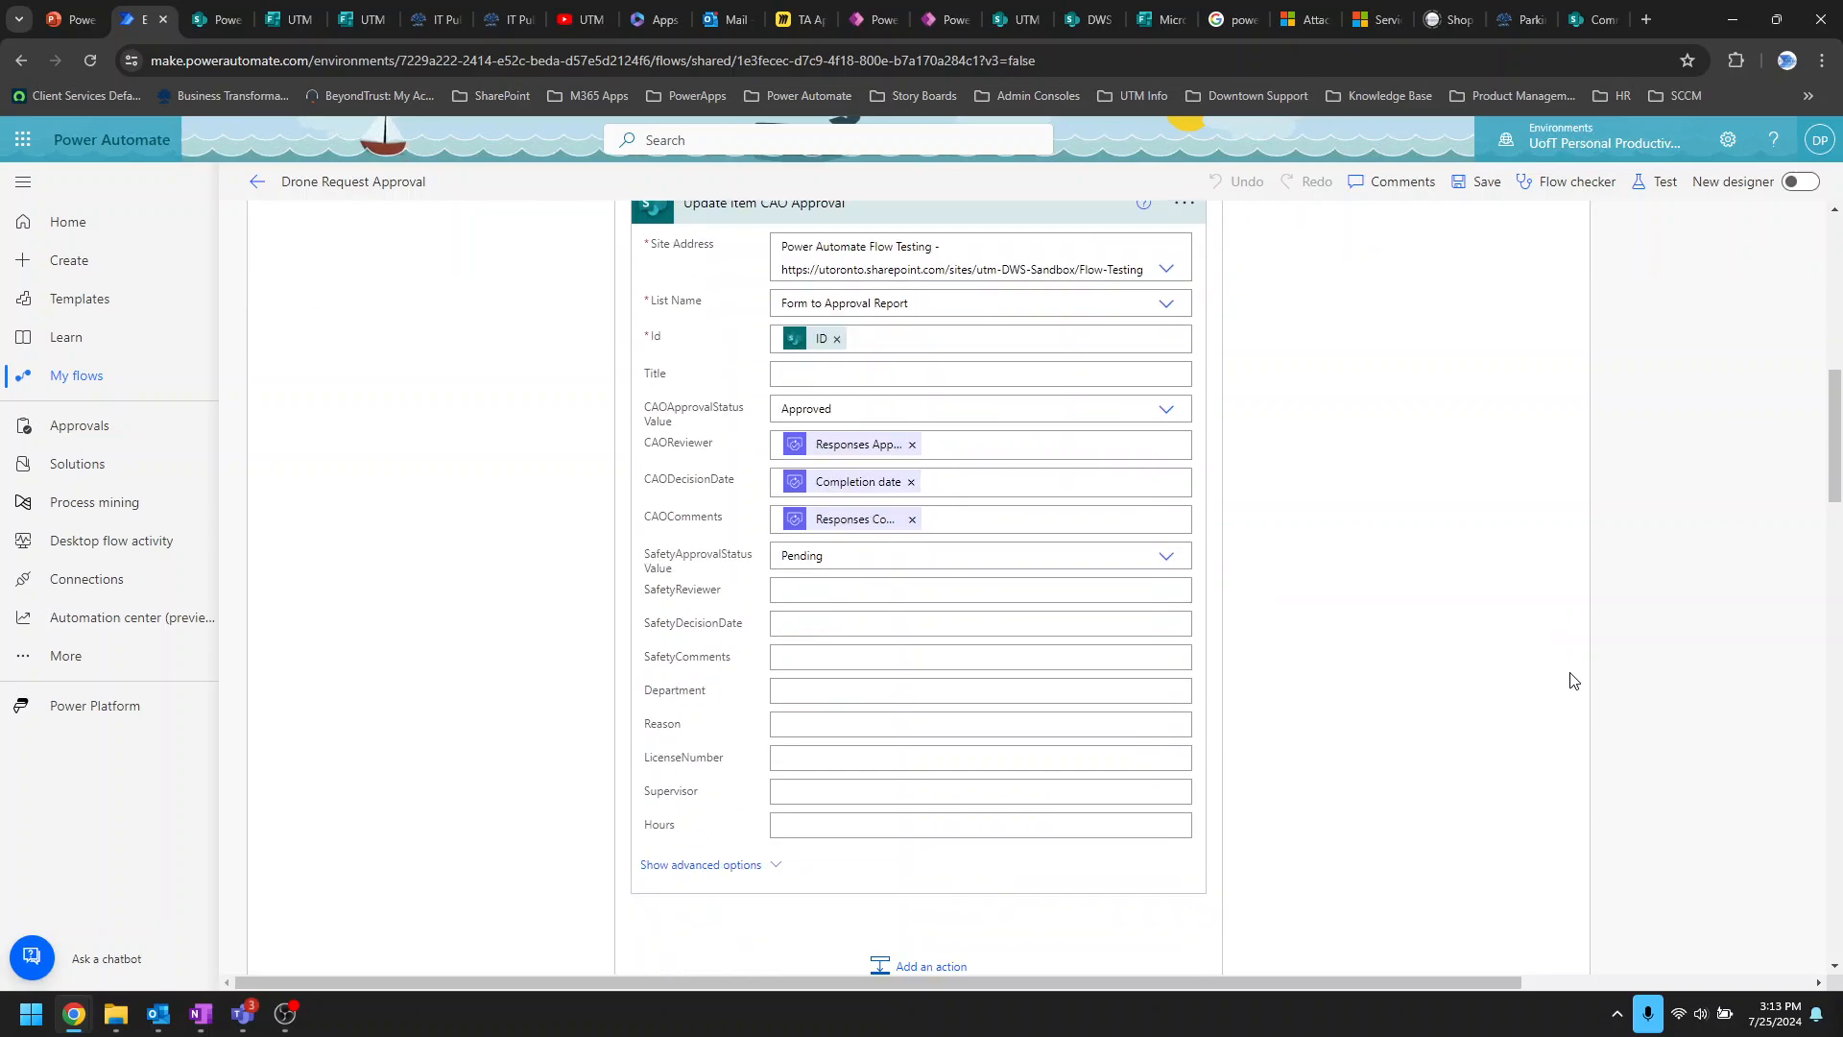
pyautogui.scroll(-12, 1572, 681)
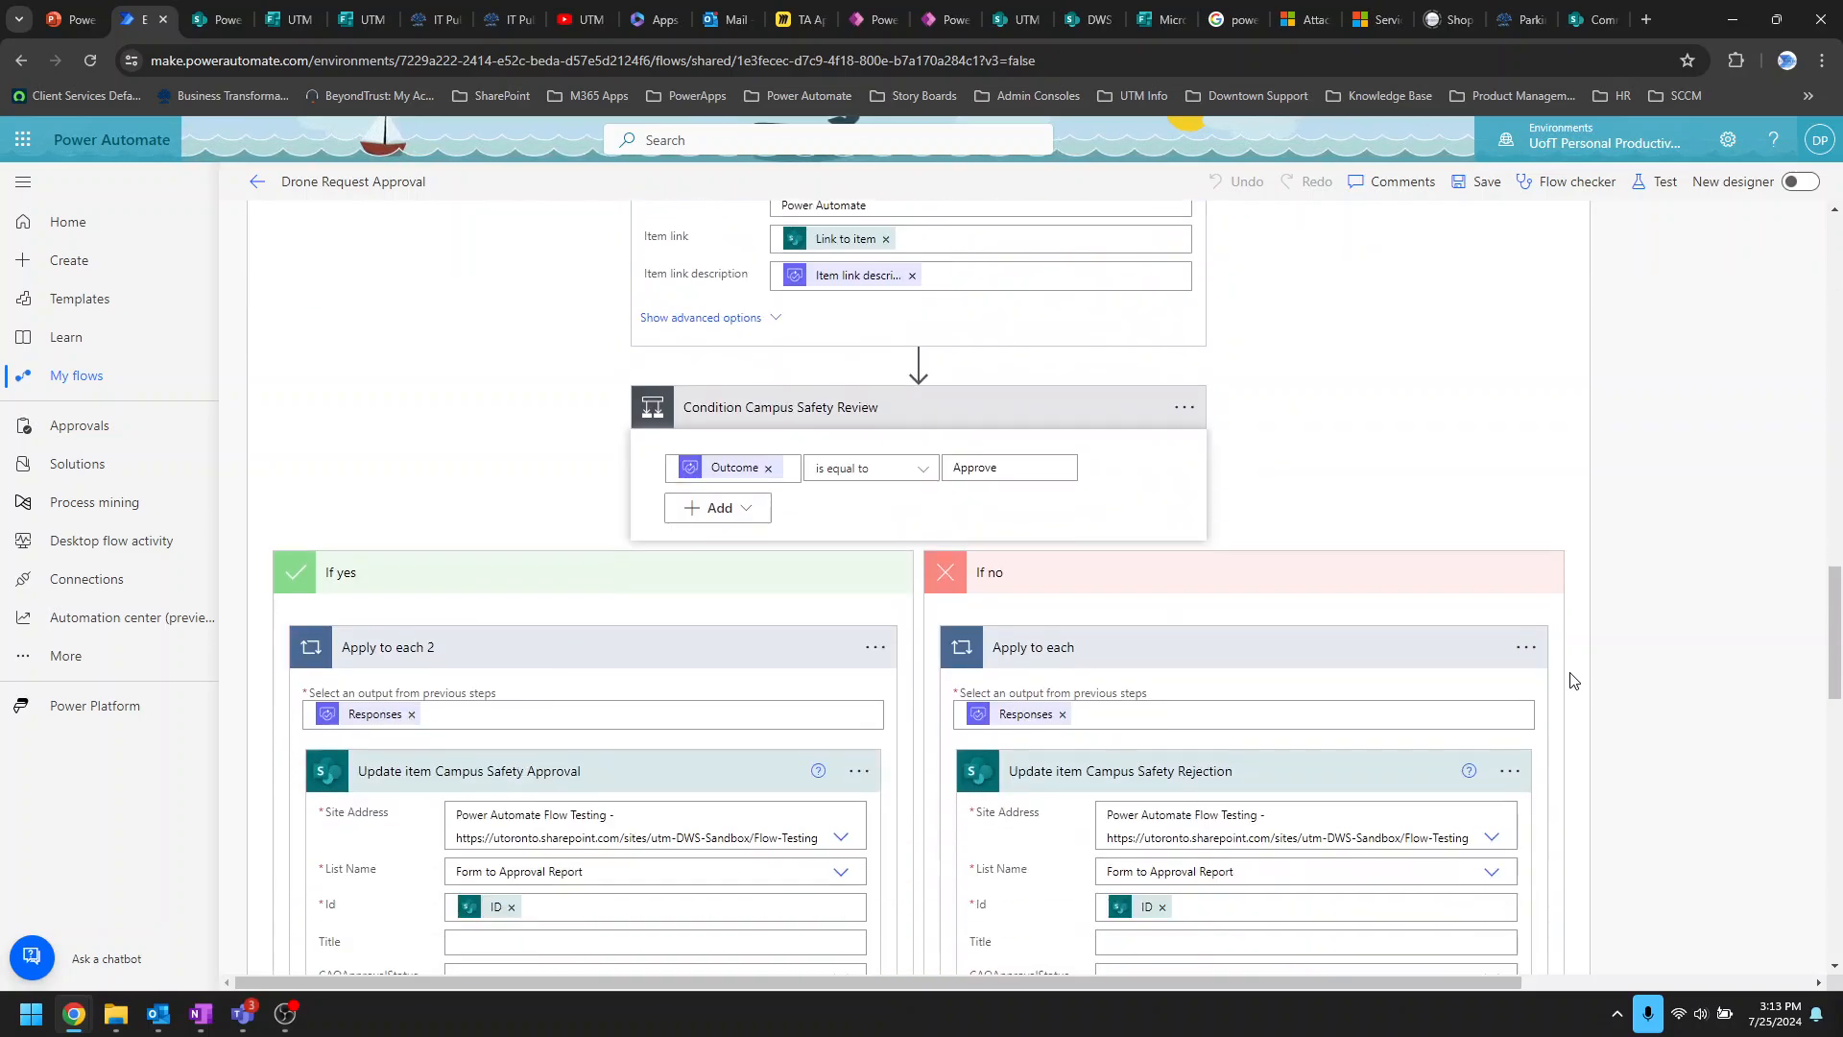
pyautogui.scroll(-12, 1571, 681)
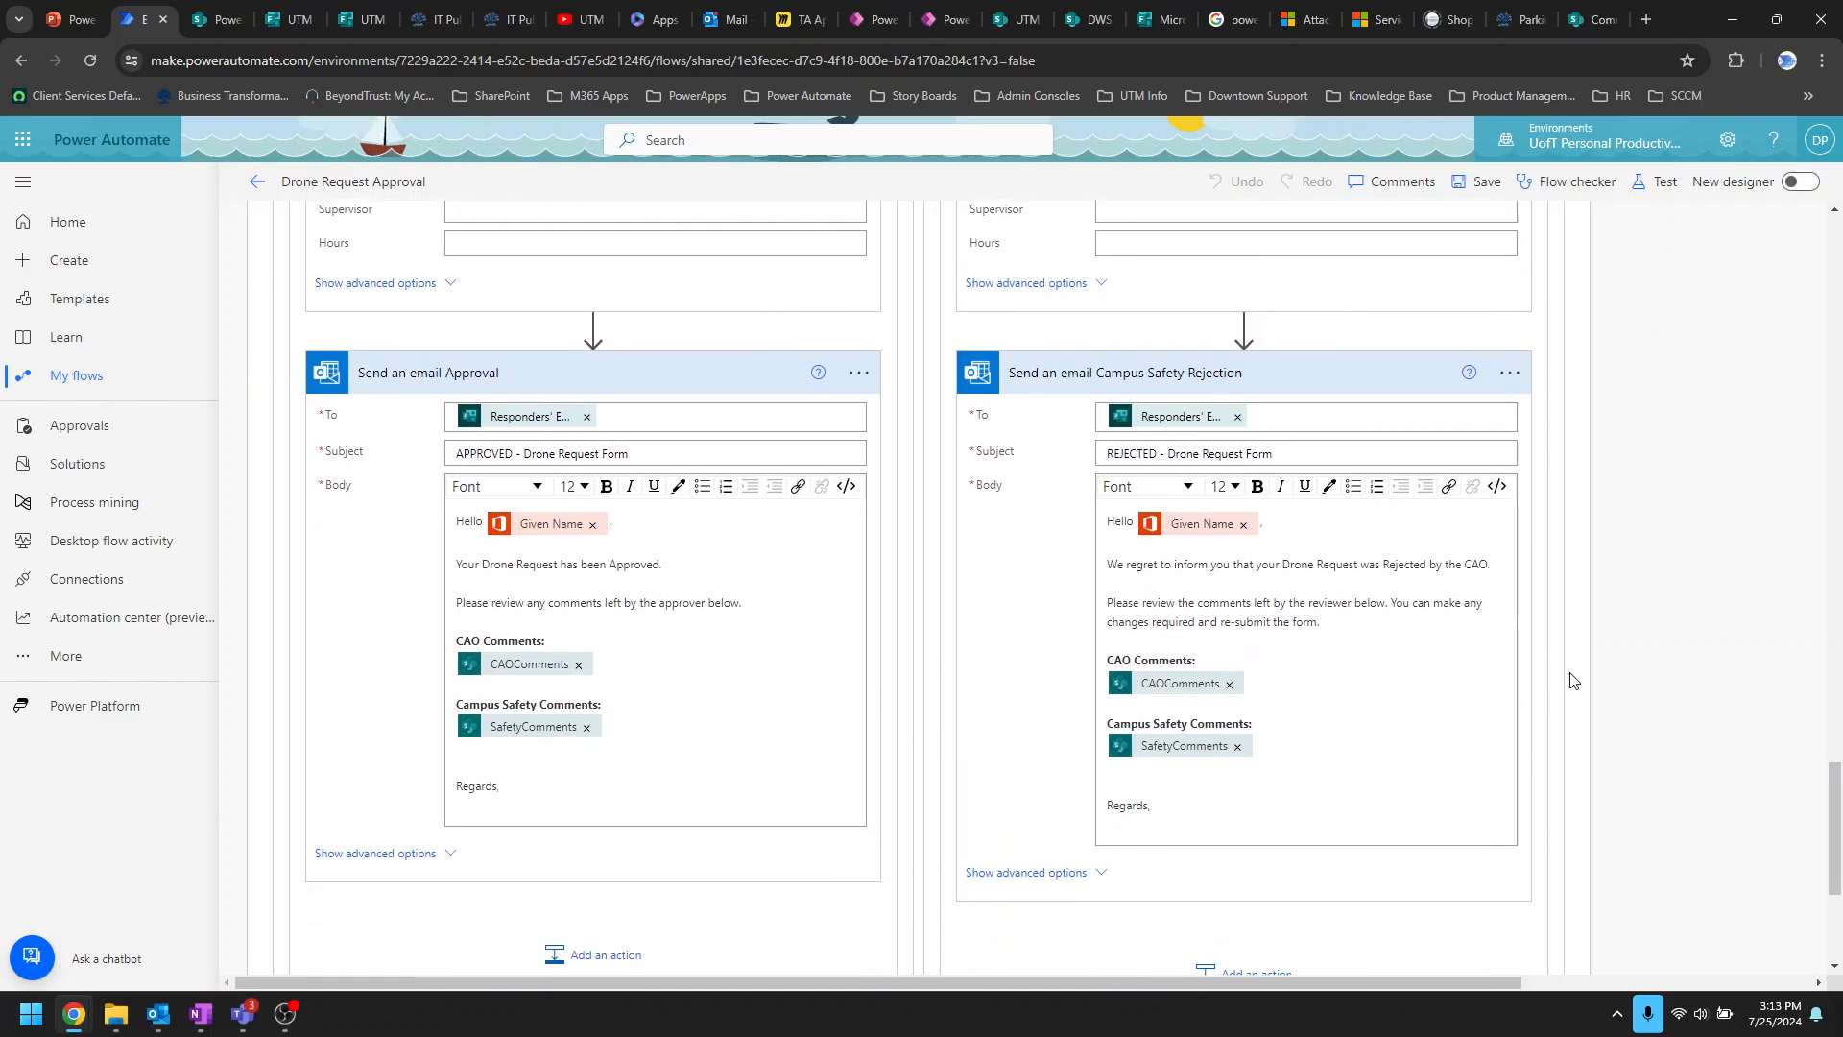
pyautogui.scroll(6, 1152, 680)
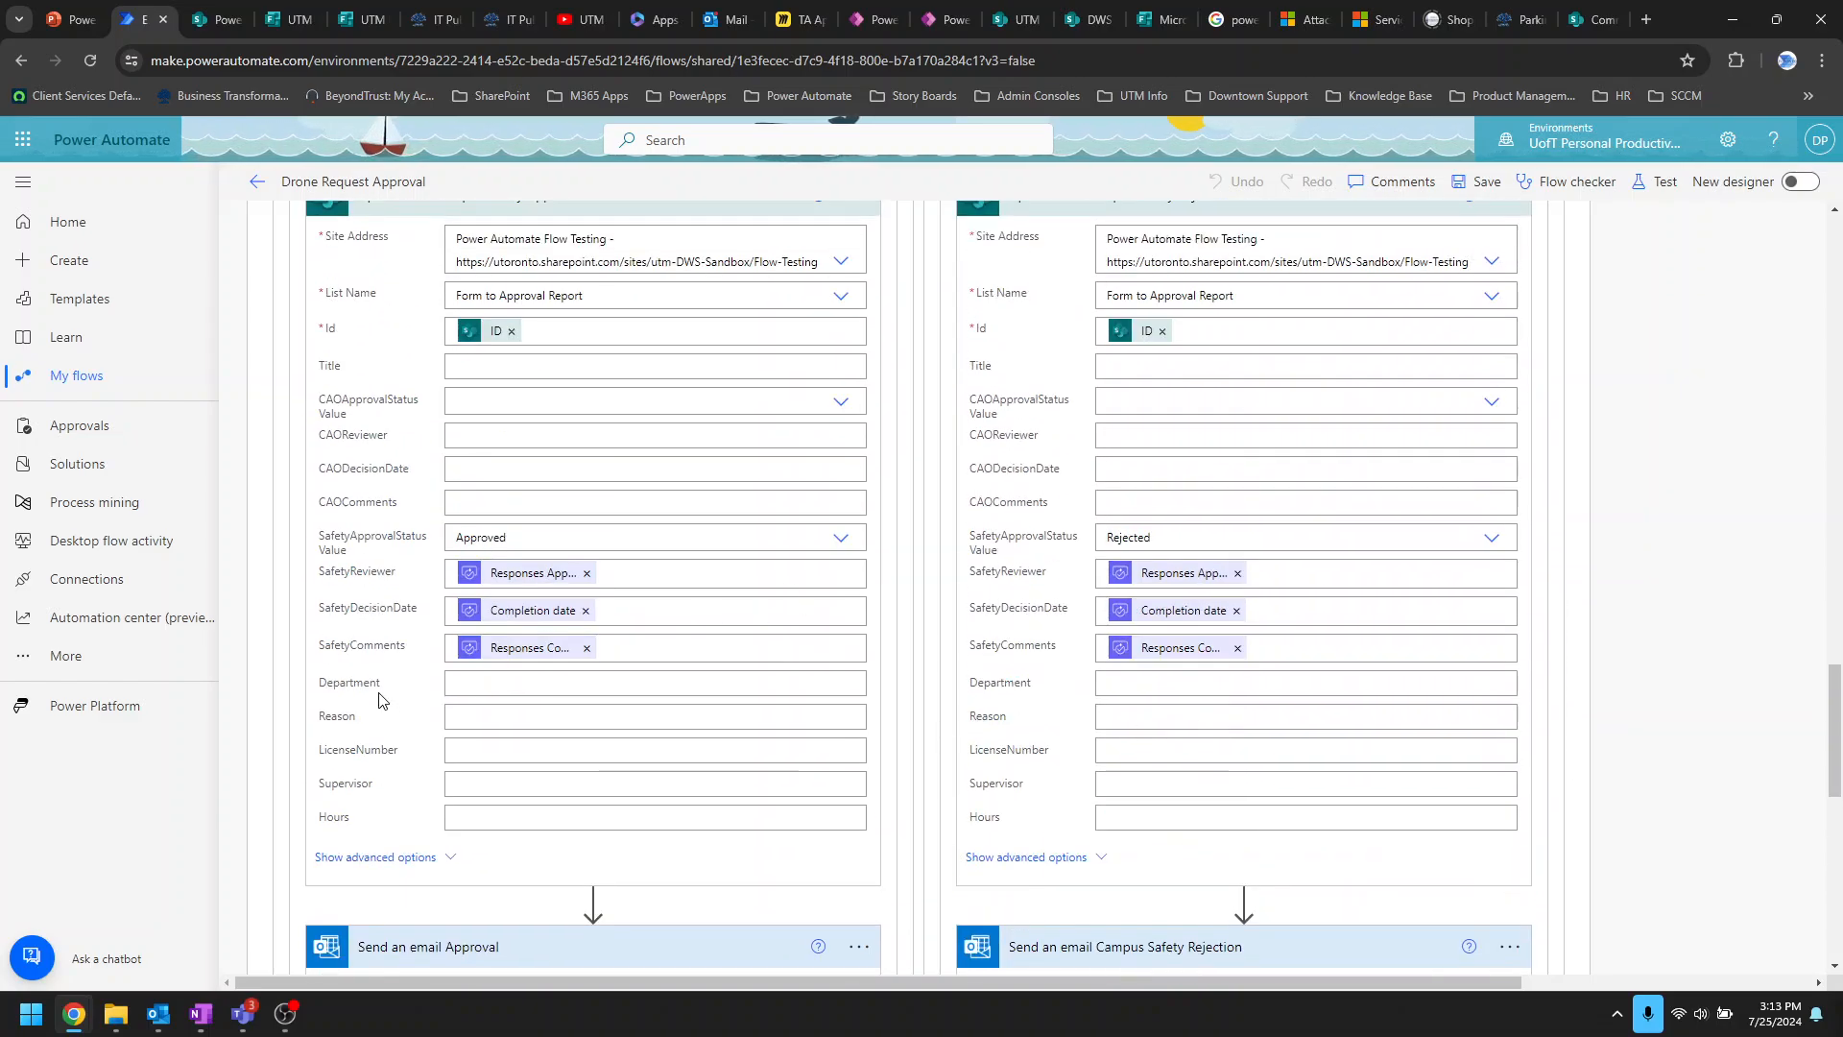
# Step: Check the latest Campus Safety approval in the Teams Activity feed, then minimize Teams
pyautogui.moveTo(252, 1007)
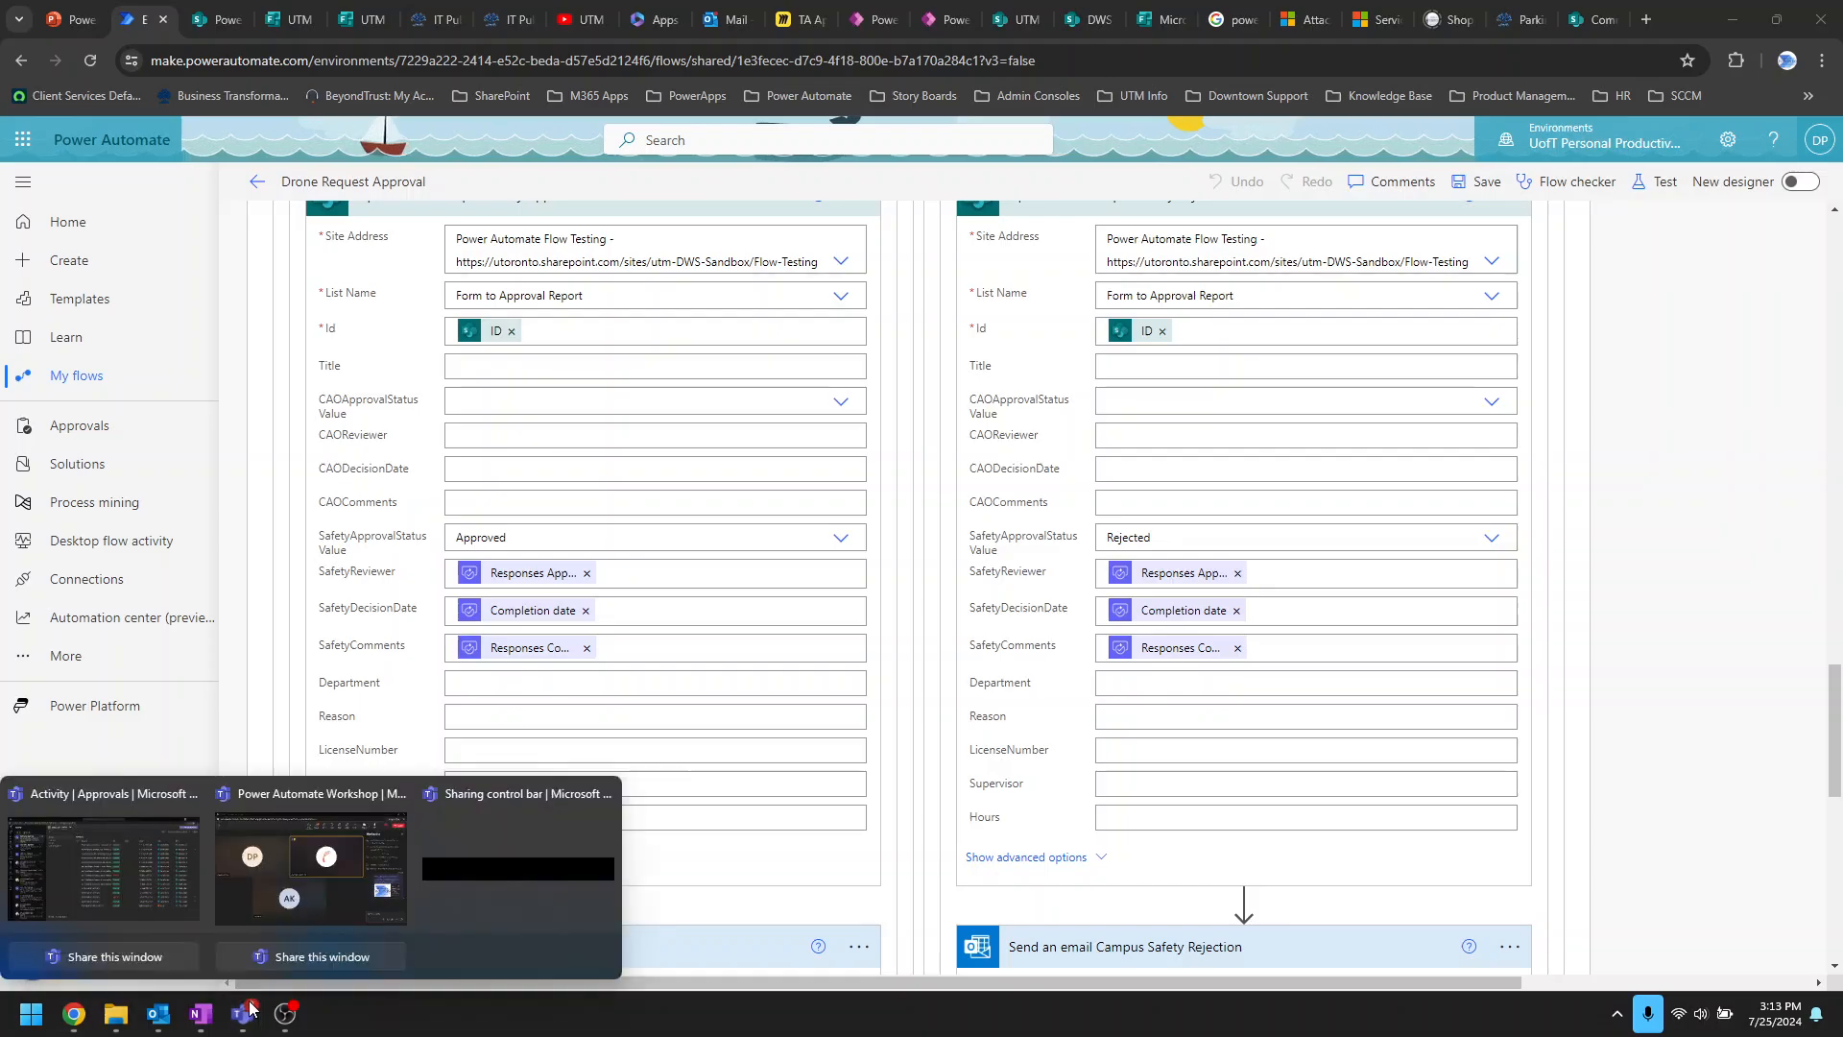
pyautogui.click(104, 859)
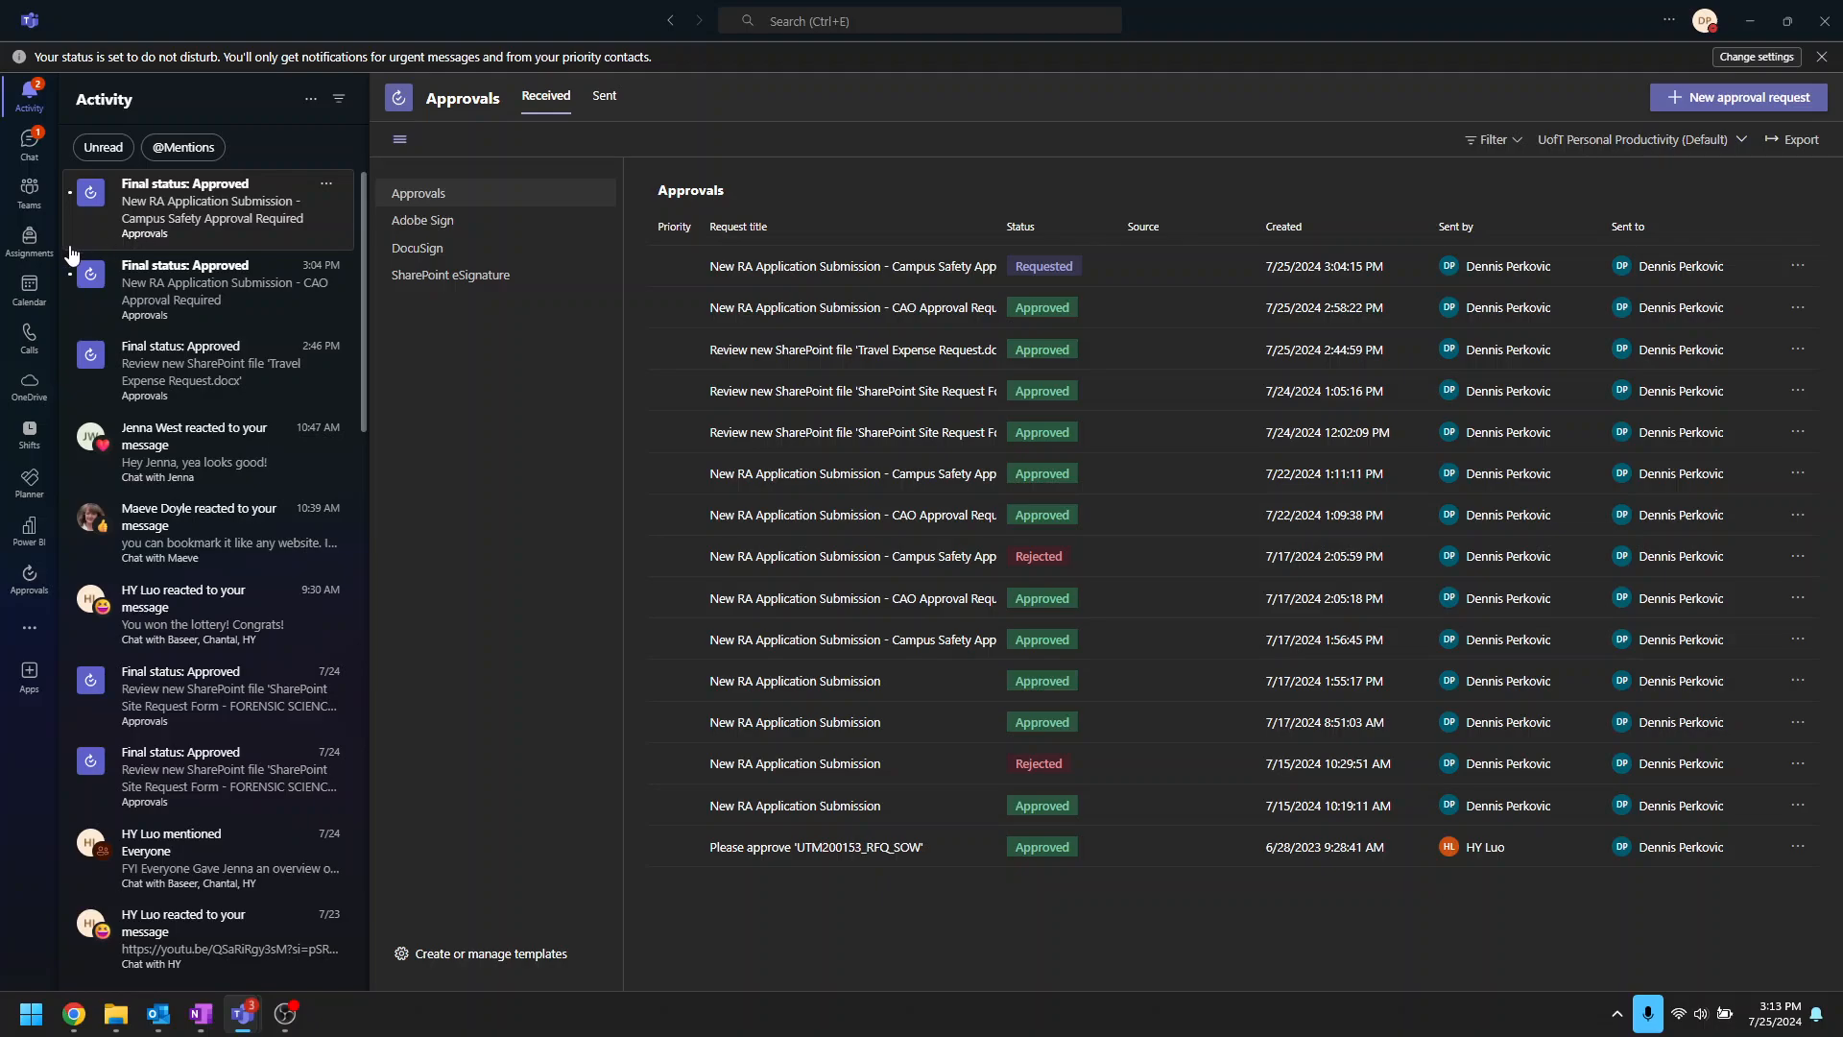
pyautogui.click(199, 223)
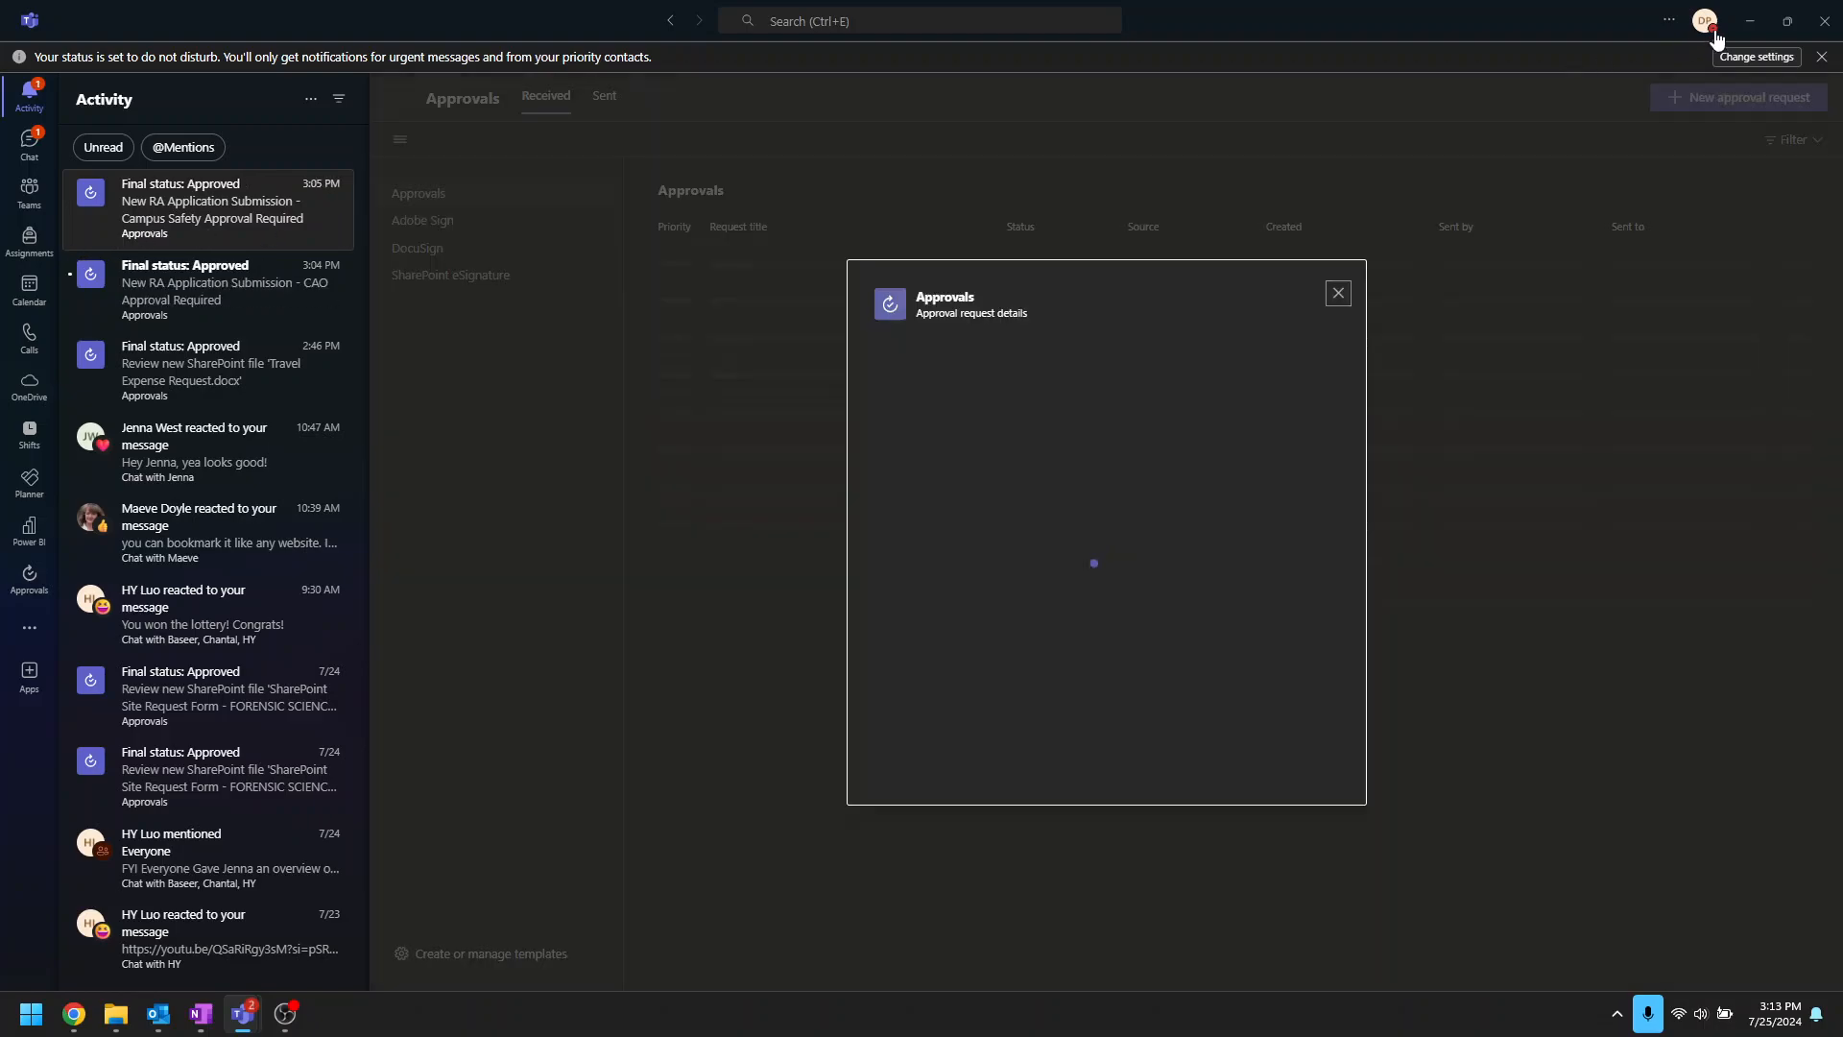
pyautogui.click(1749, 22)
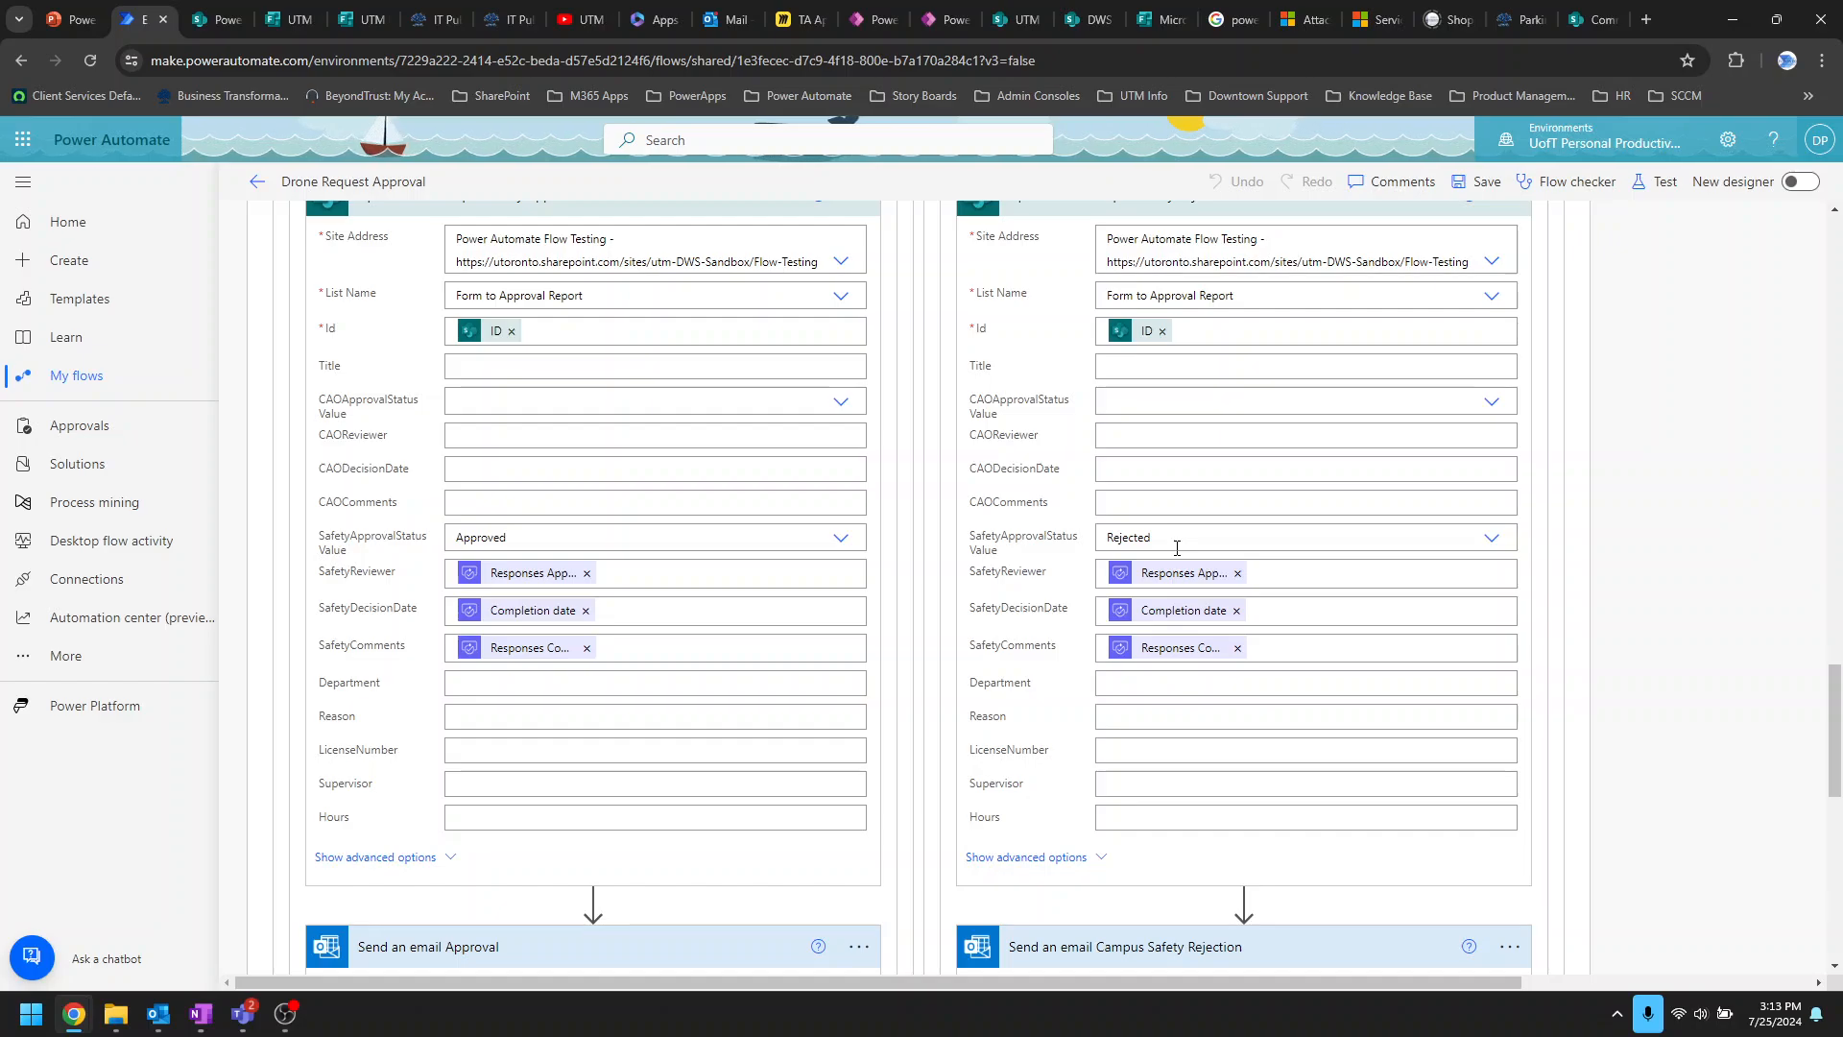
# Step: Show the From, CC, BCC, attachment and importance options of the Send an email Approval step
pyautogui.scroll(-4, 451, 816)
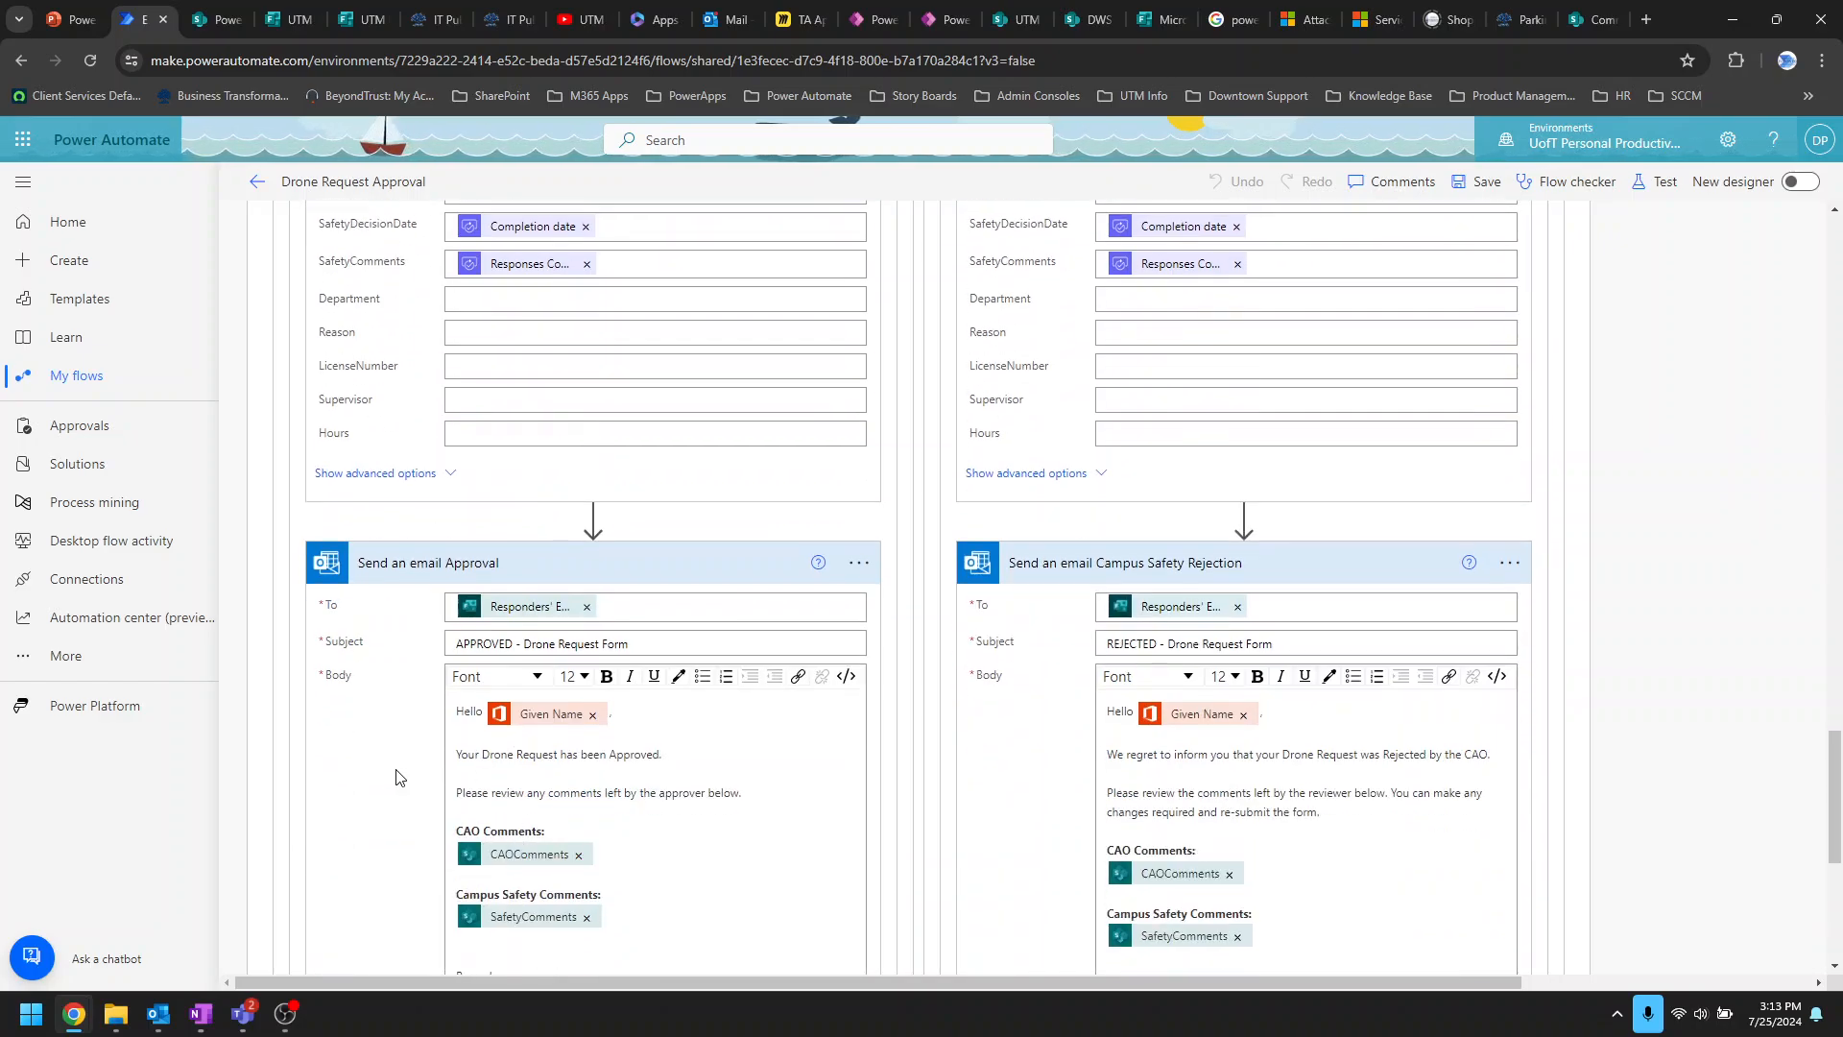
pyautogui.scroll(-2, 639, 584)
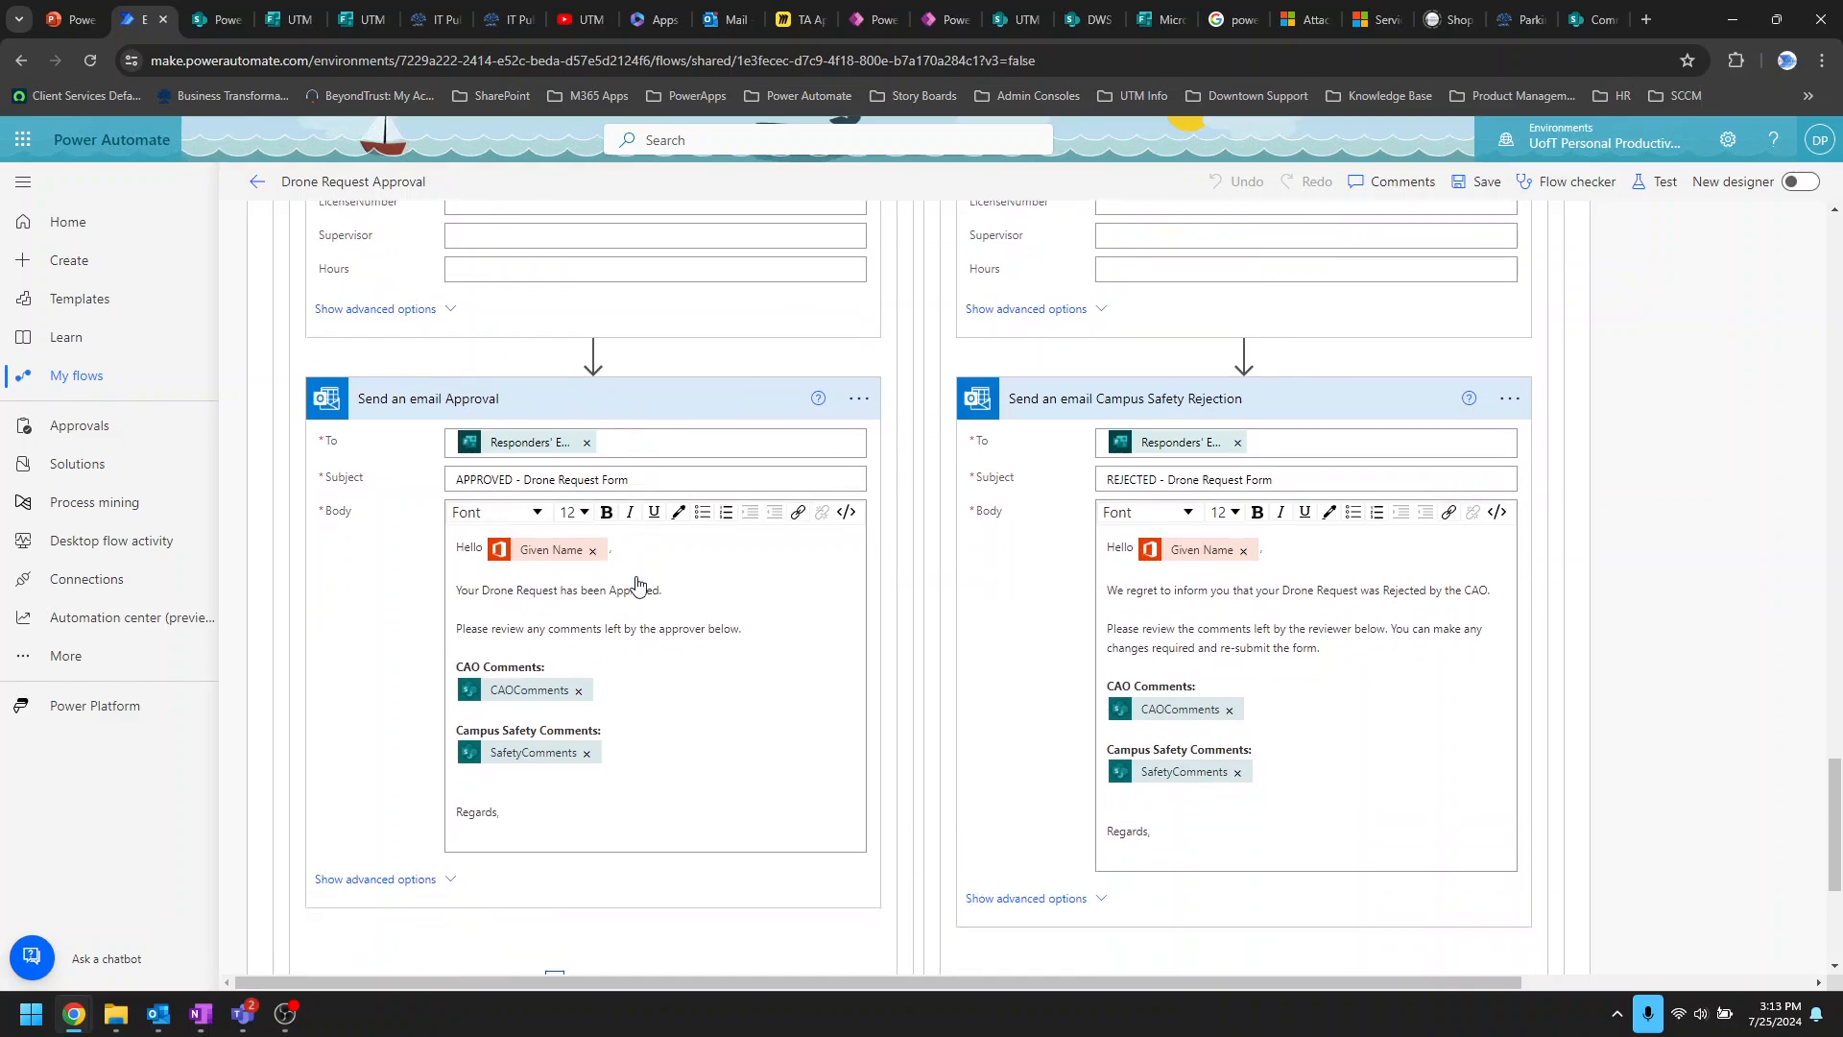
pyautogui.scroll(-1, 639, 583)
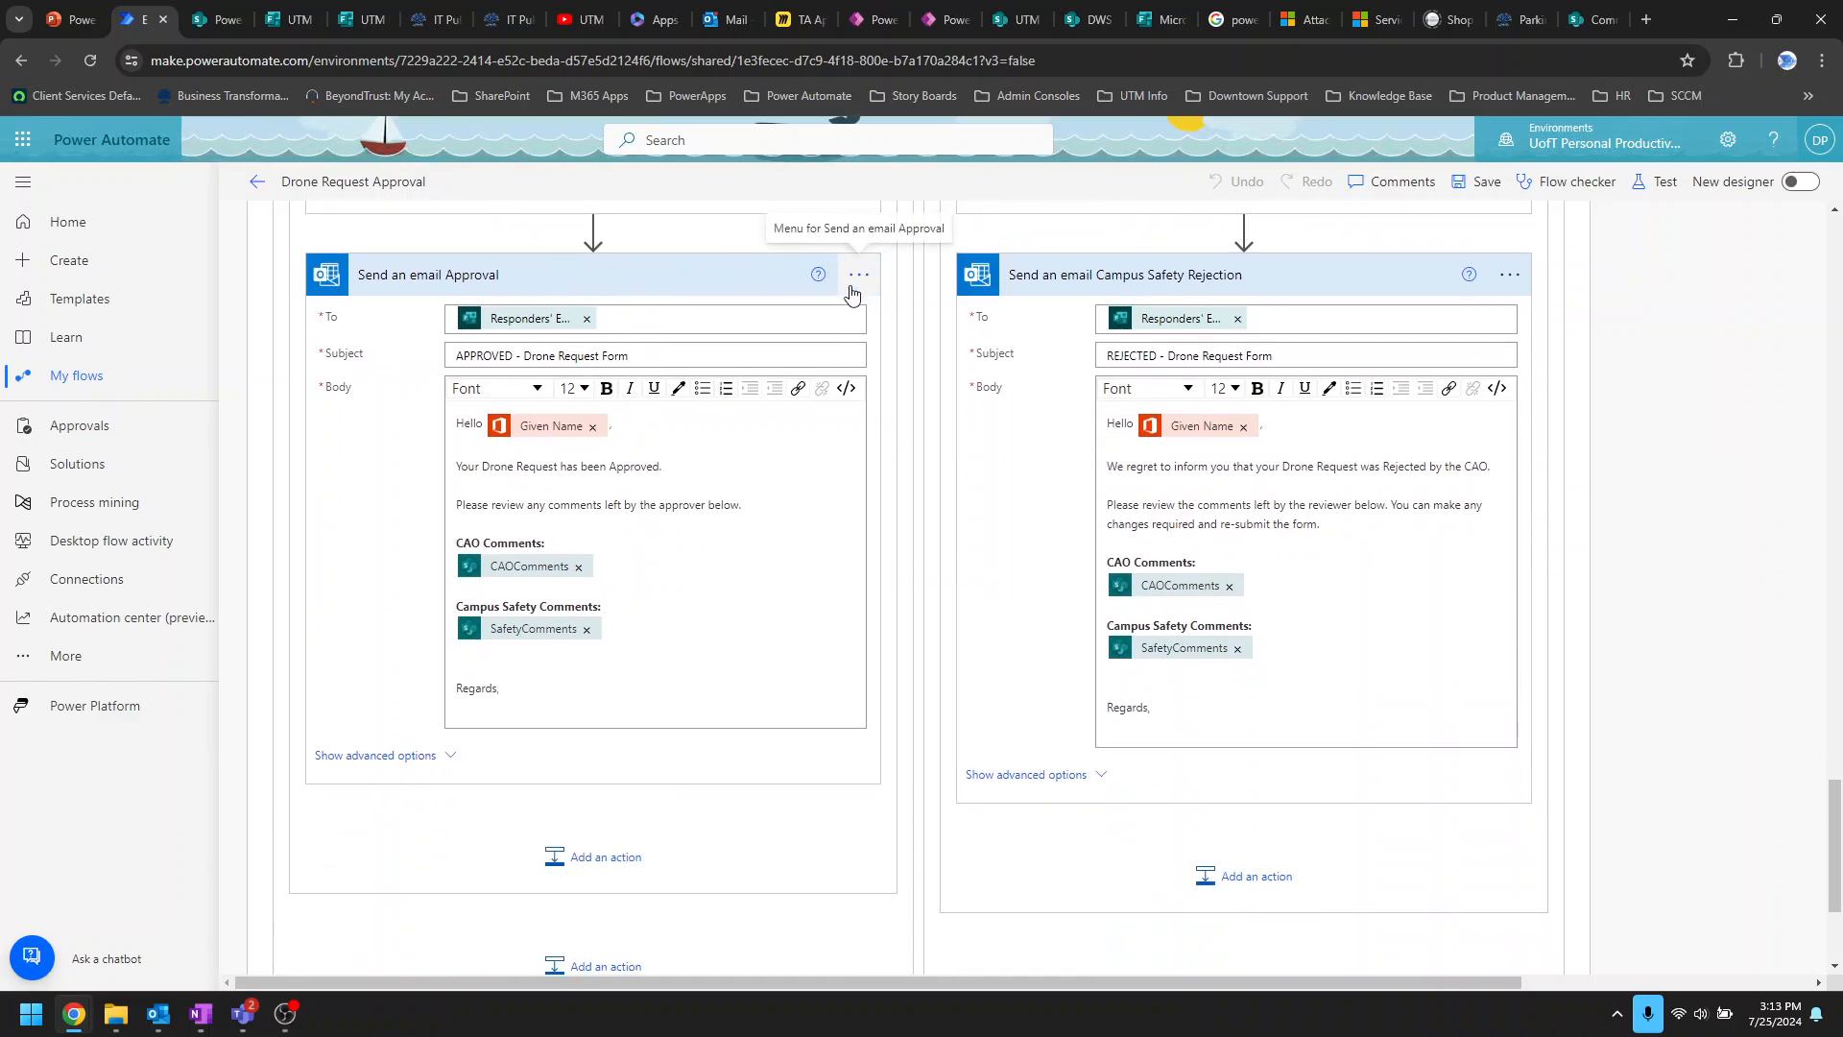
pyautogui.scroll(-3, 864, 758)
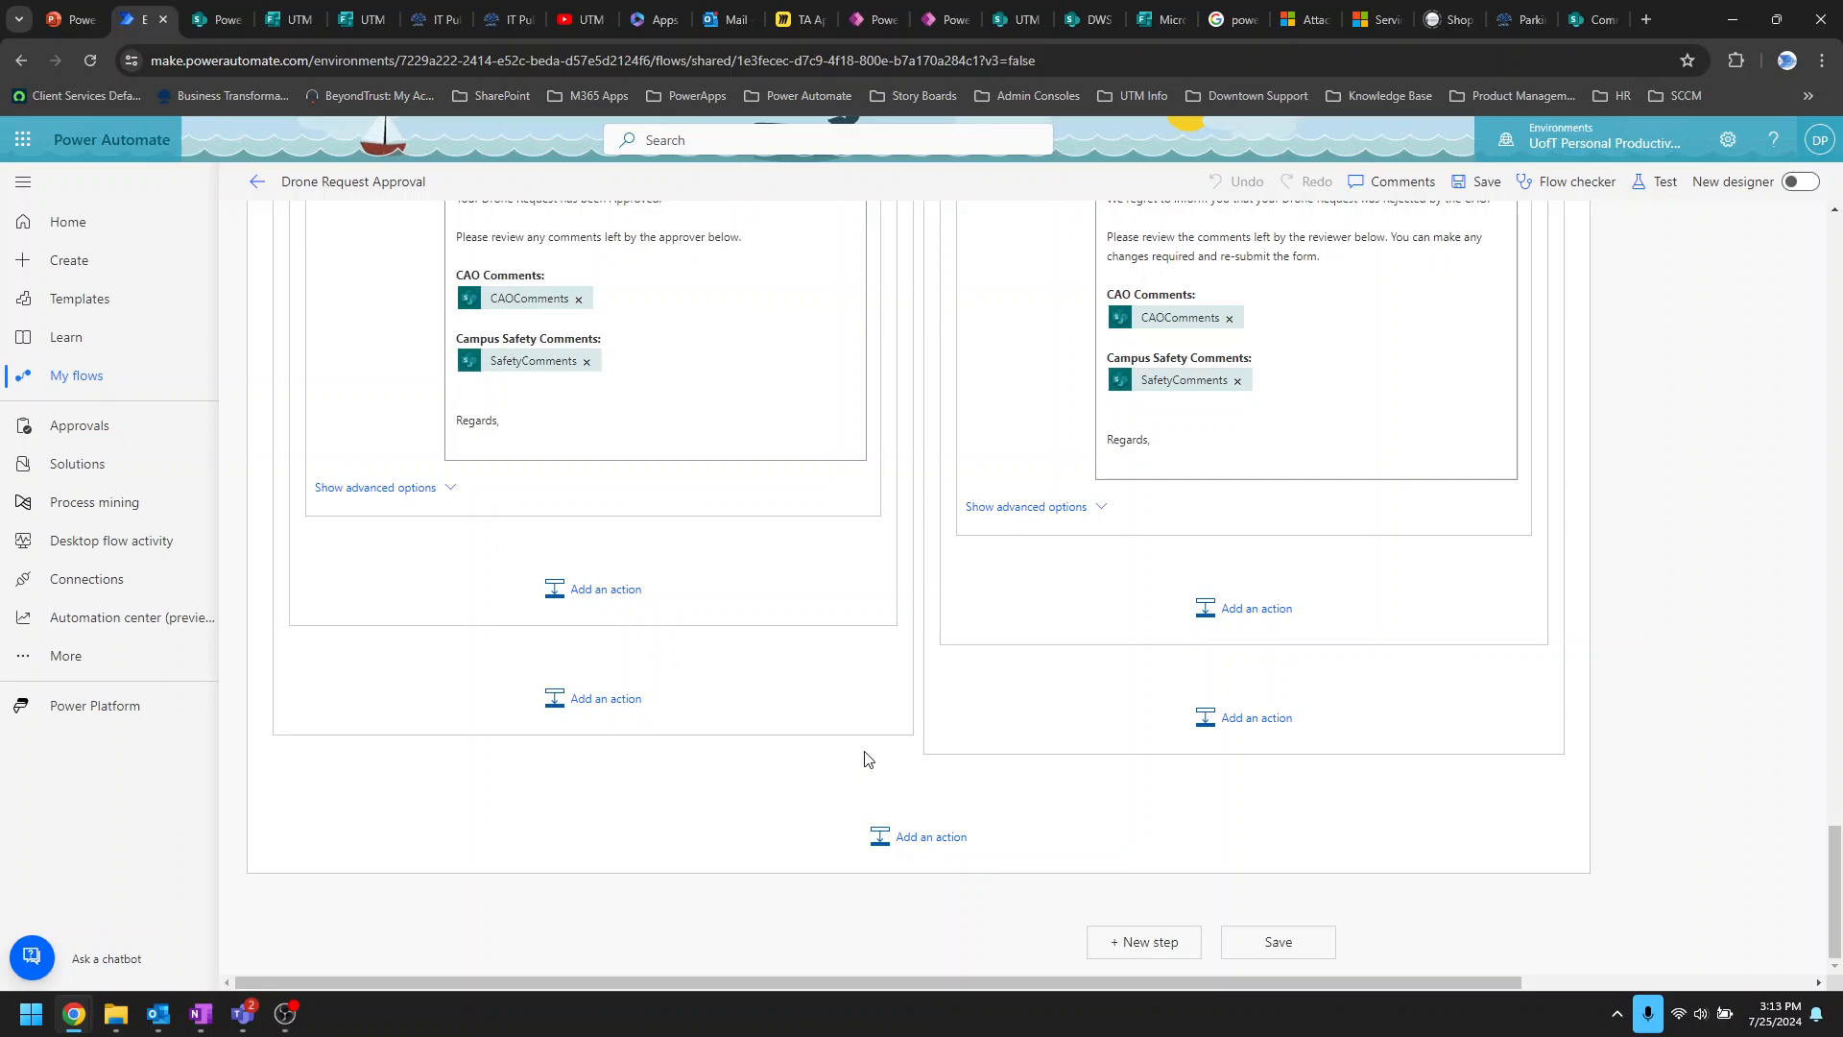
pyautogui.scroll(4, 864, 758)
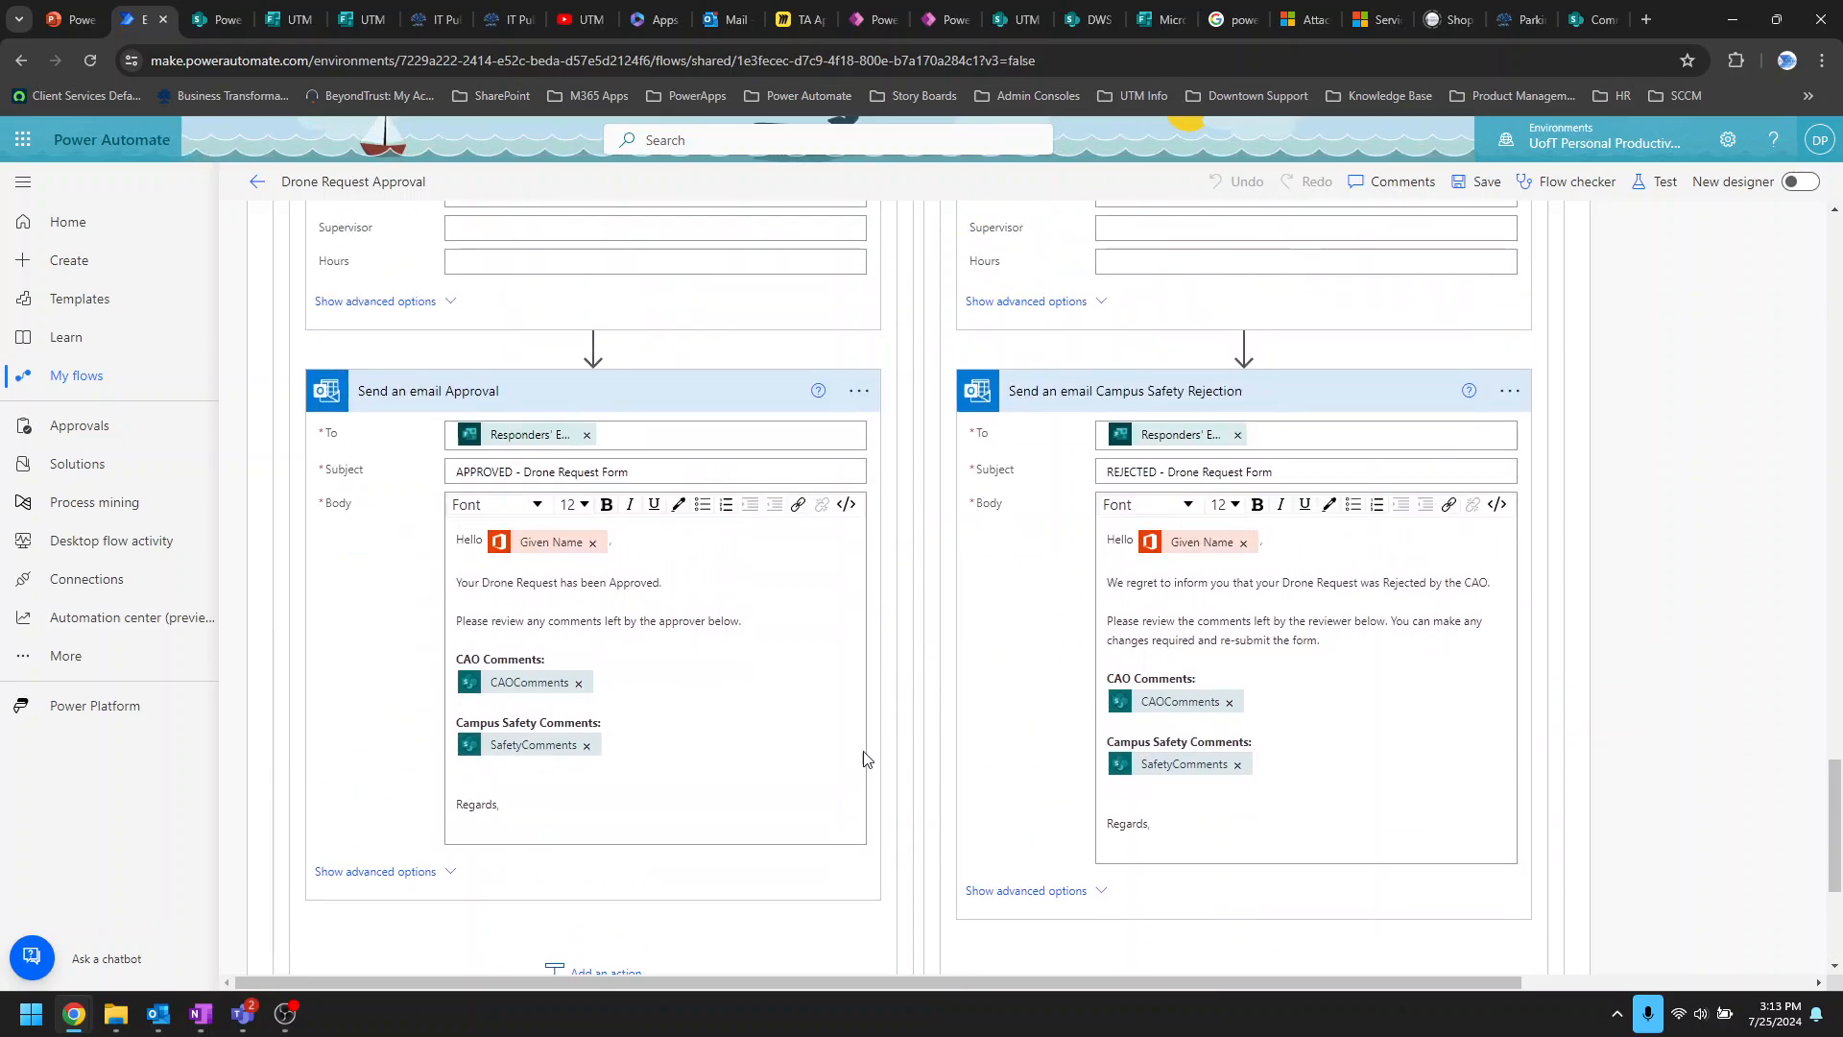
pyautogui.click(456, 875)
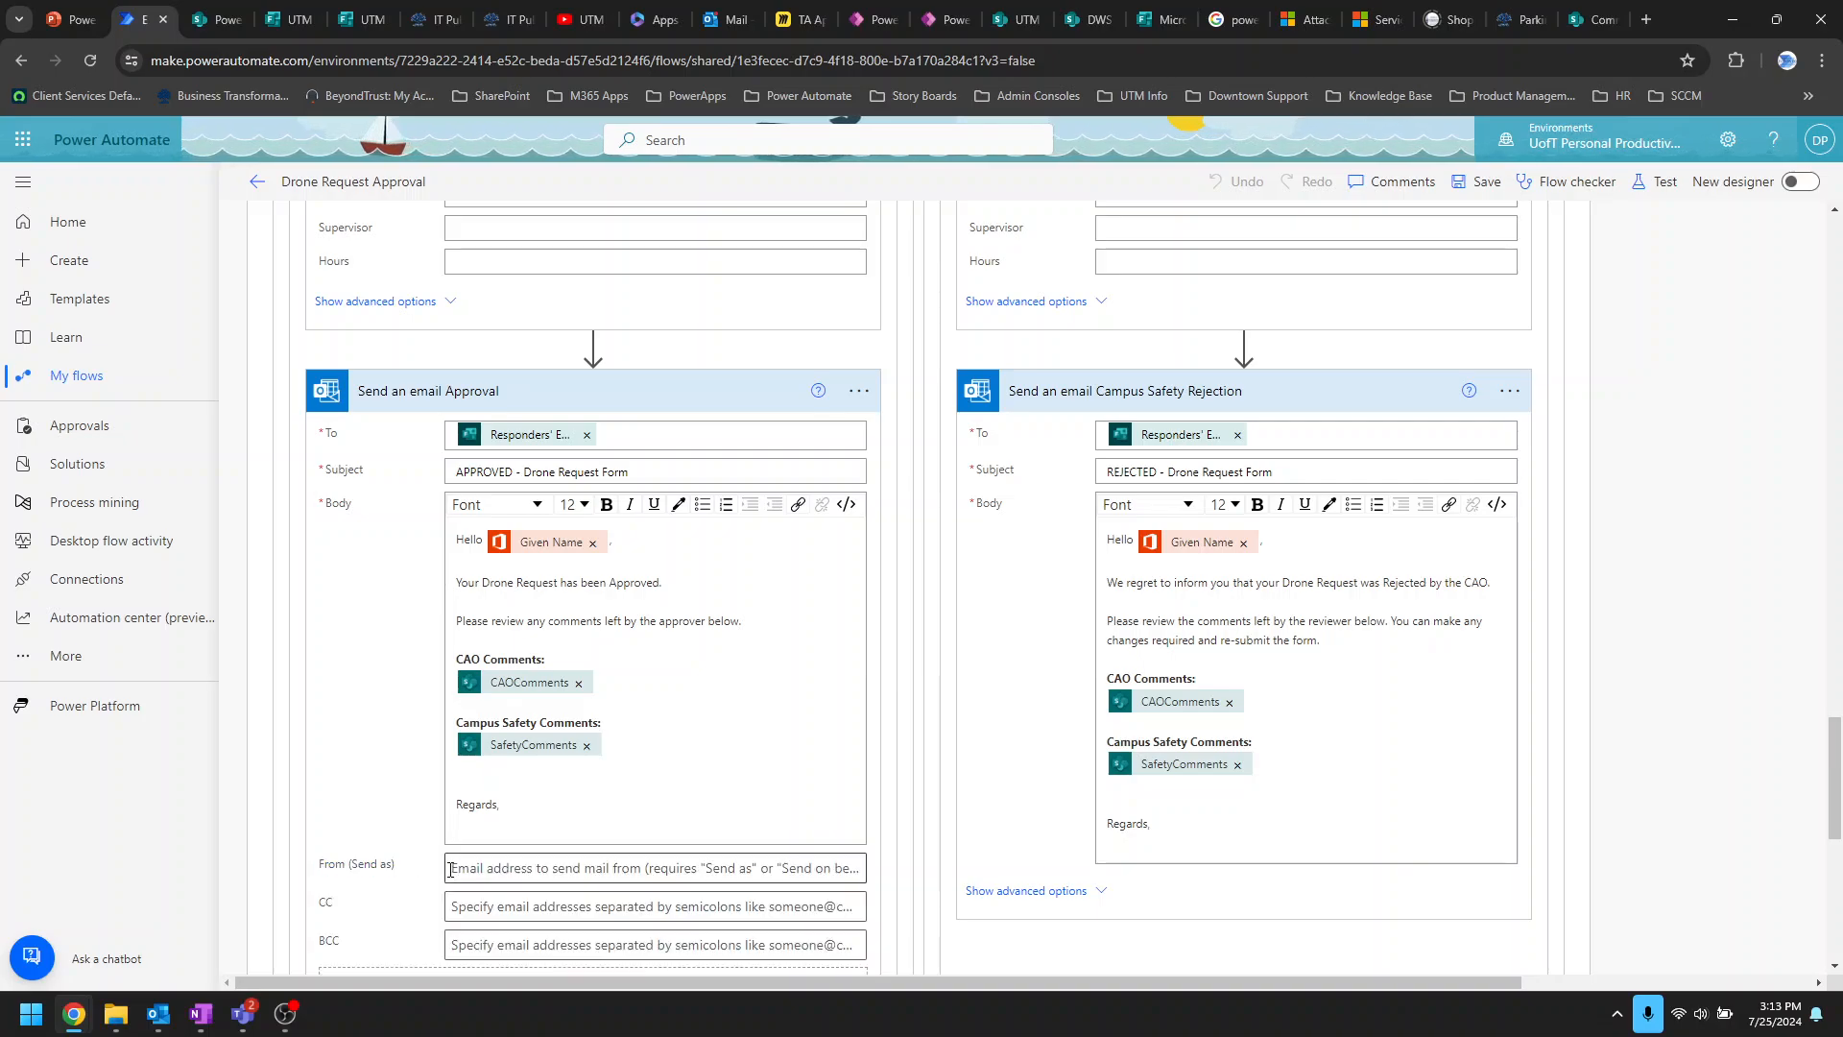
pyautogui.scroll(-4, 411, 815)
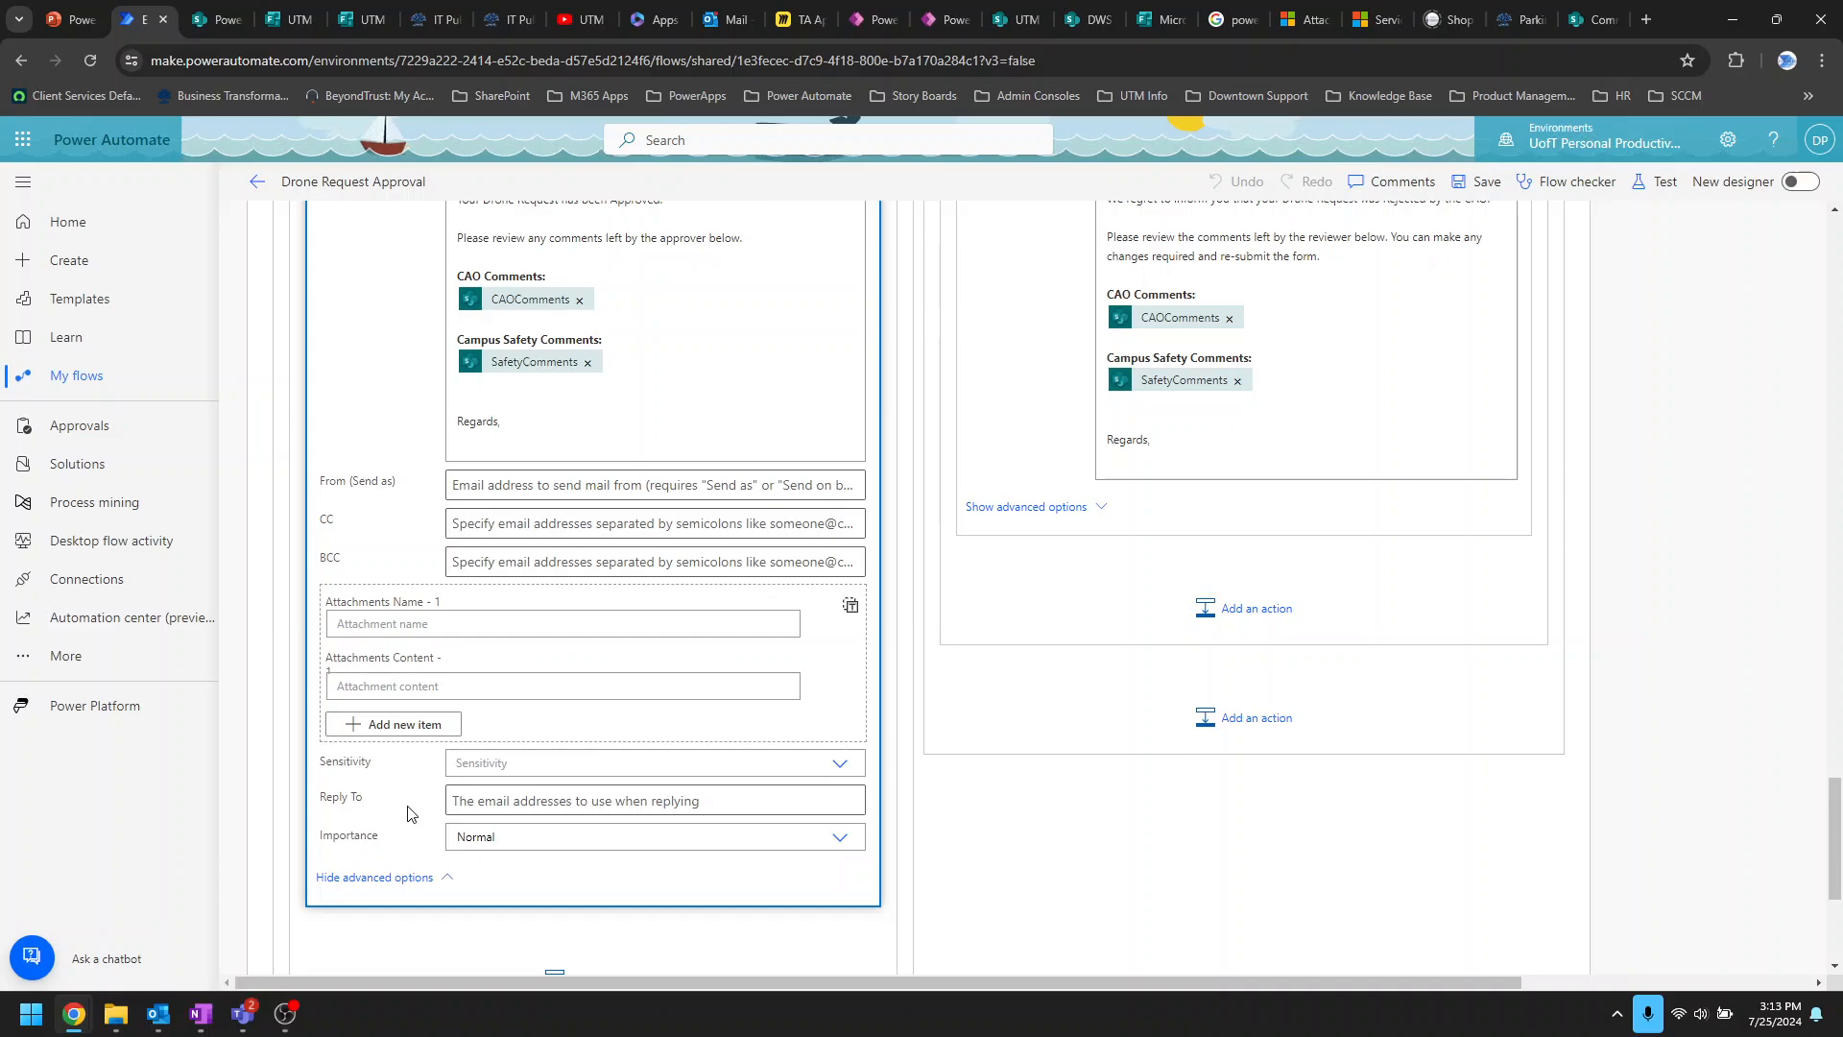
pyautogui.scroll(4, 411, 814)
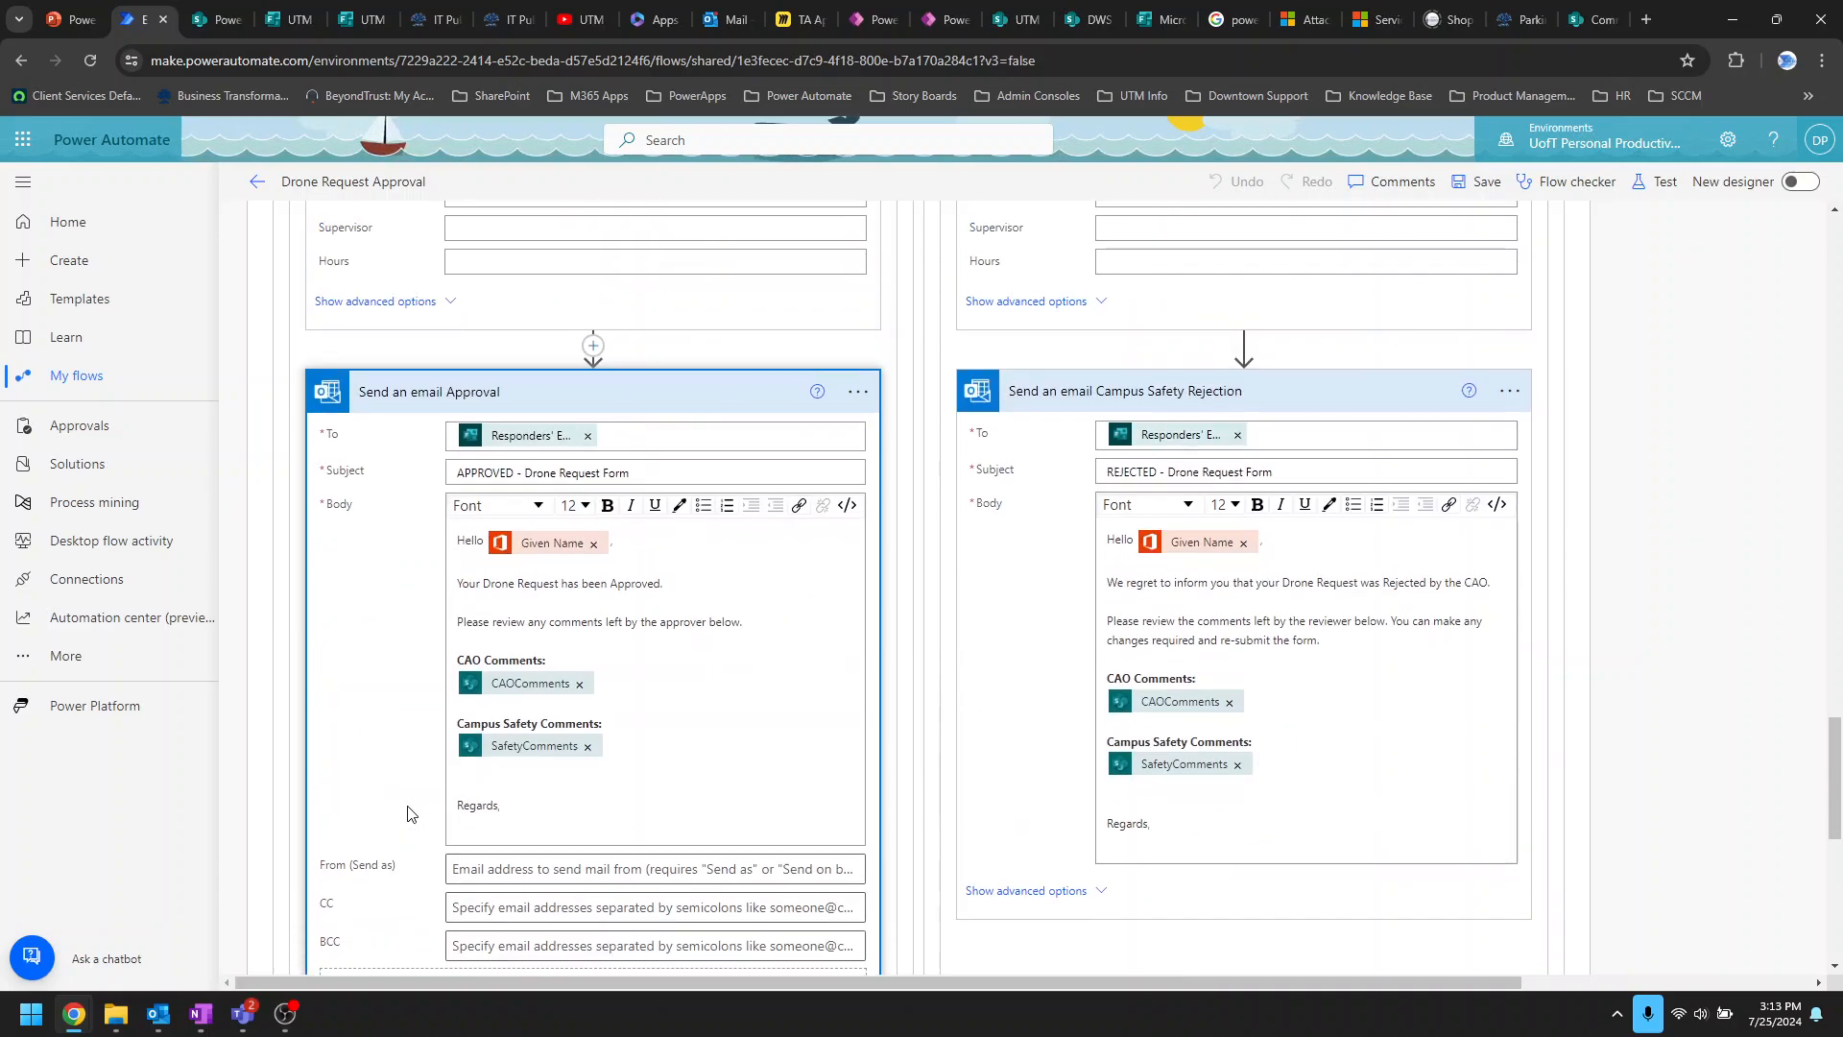
pyautogui.scroll(7, 384, 835)
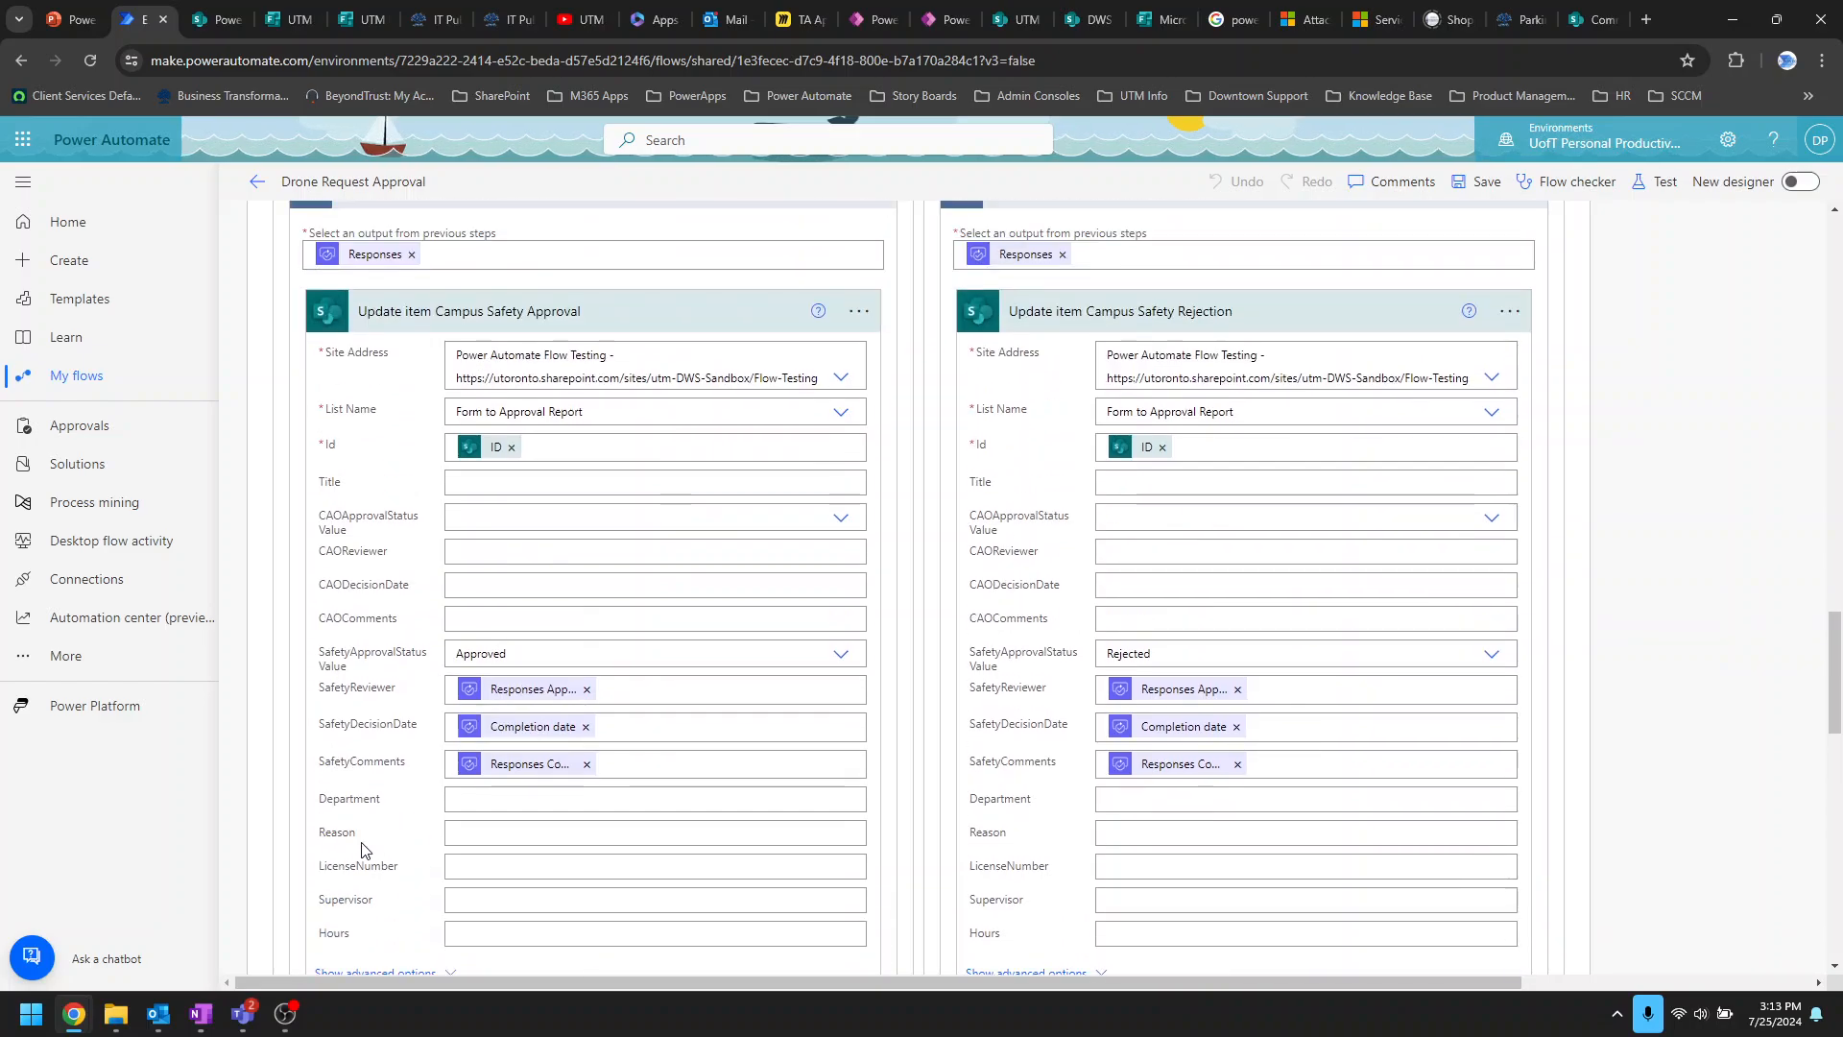
# Step: Bring Teams back up and close the Campus Safety approval request details
pyautogui.moveTo(243, 1013)
pyautogui.click(170, 910)
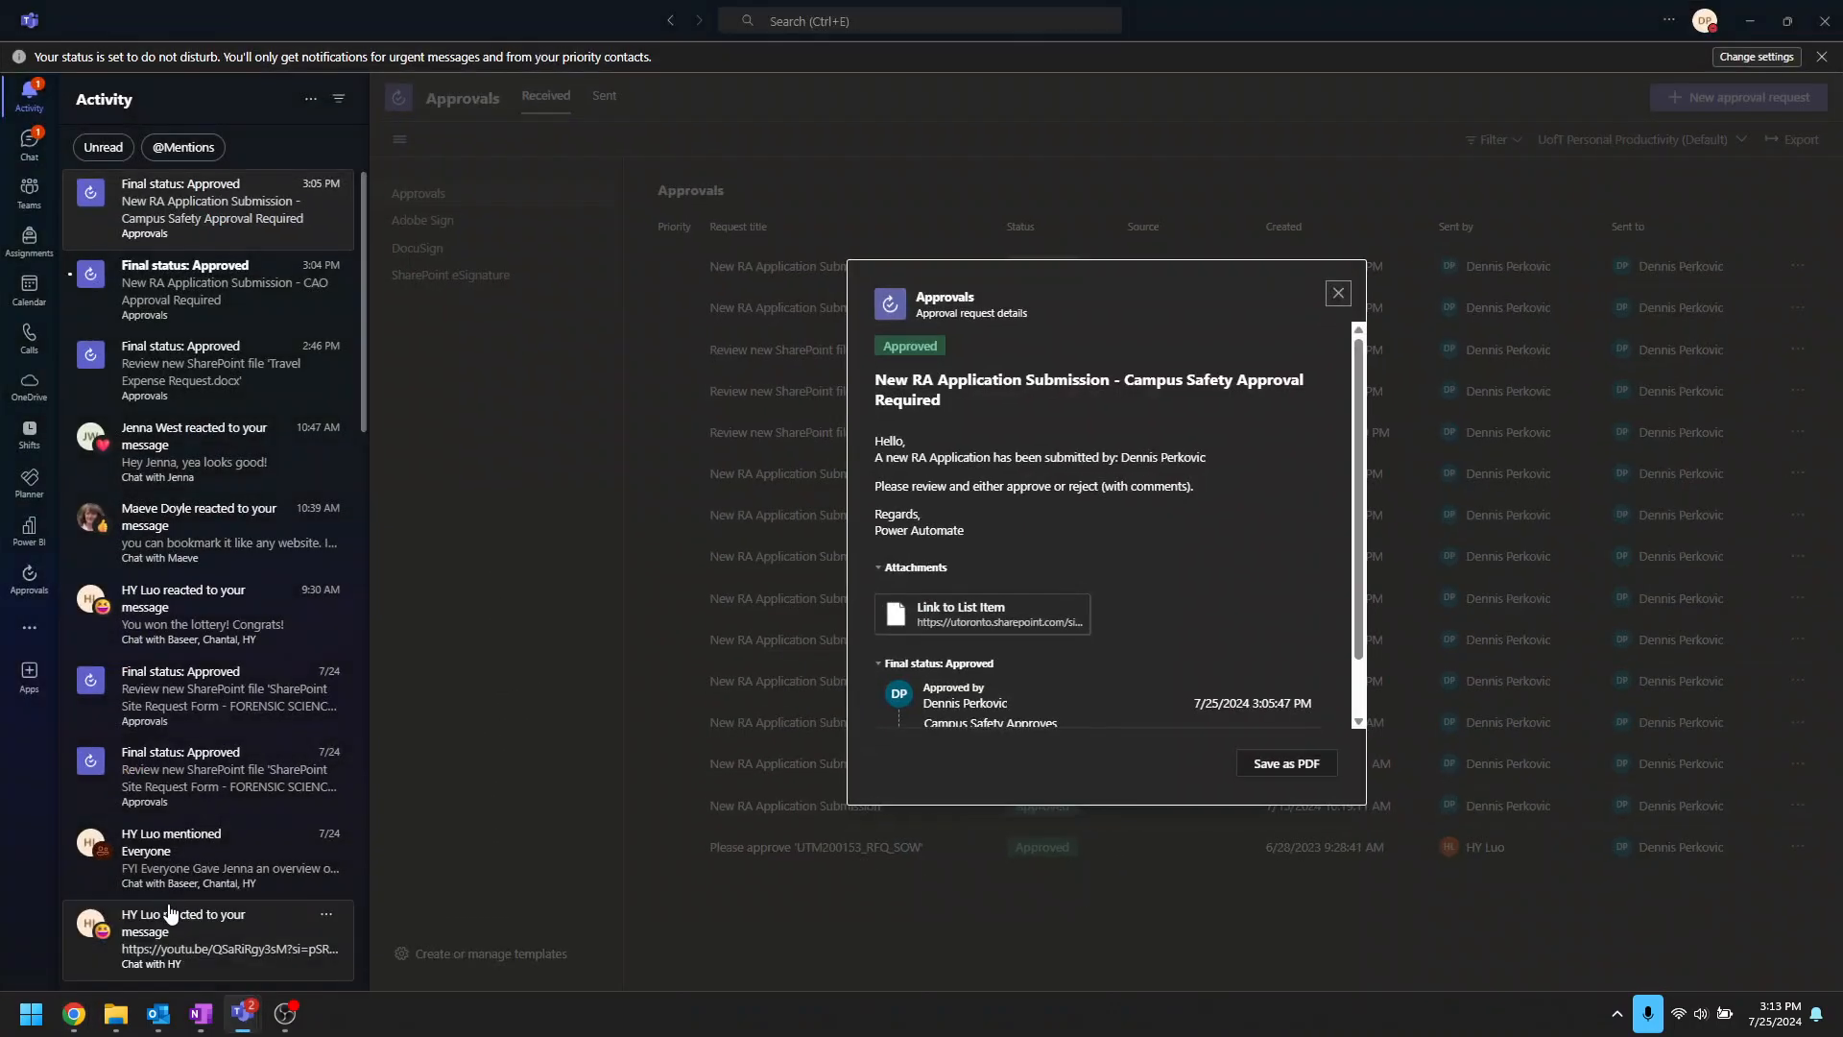
pyautogui.click(1338, 293)
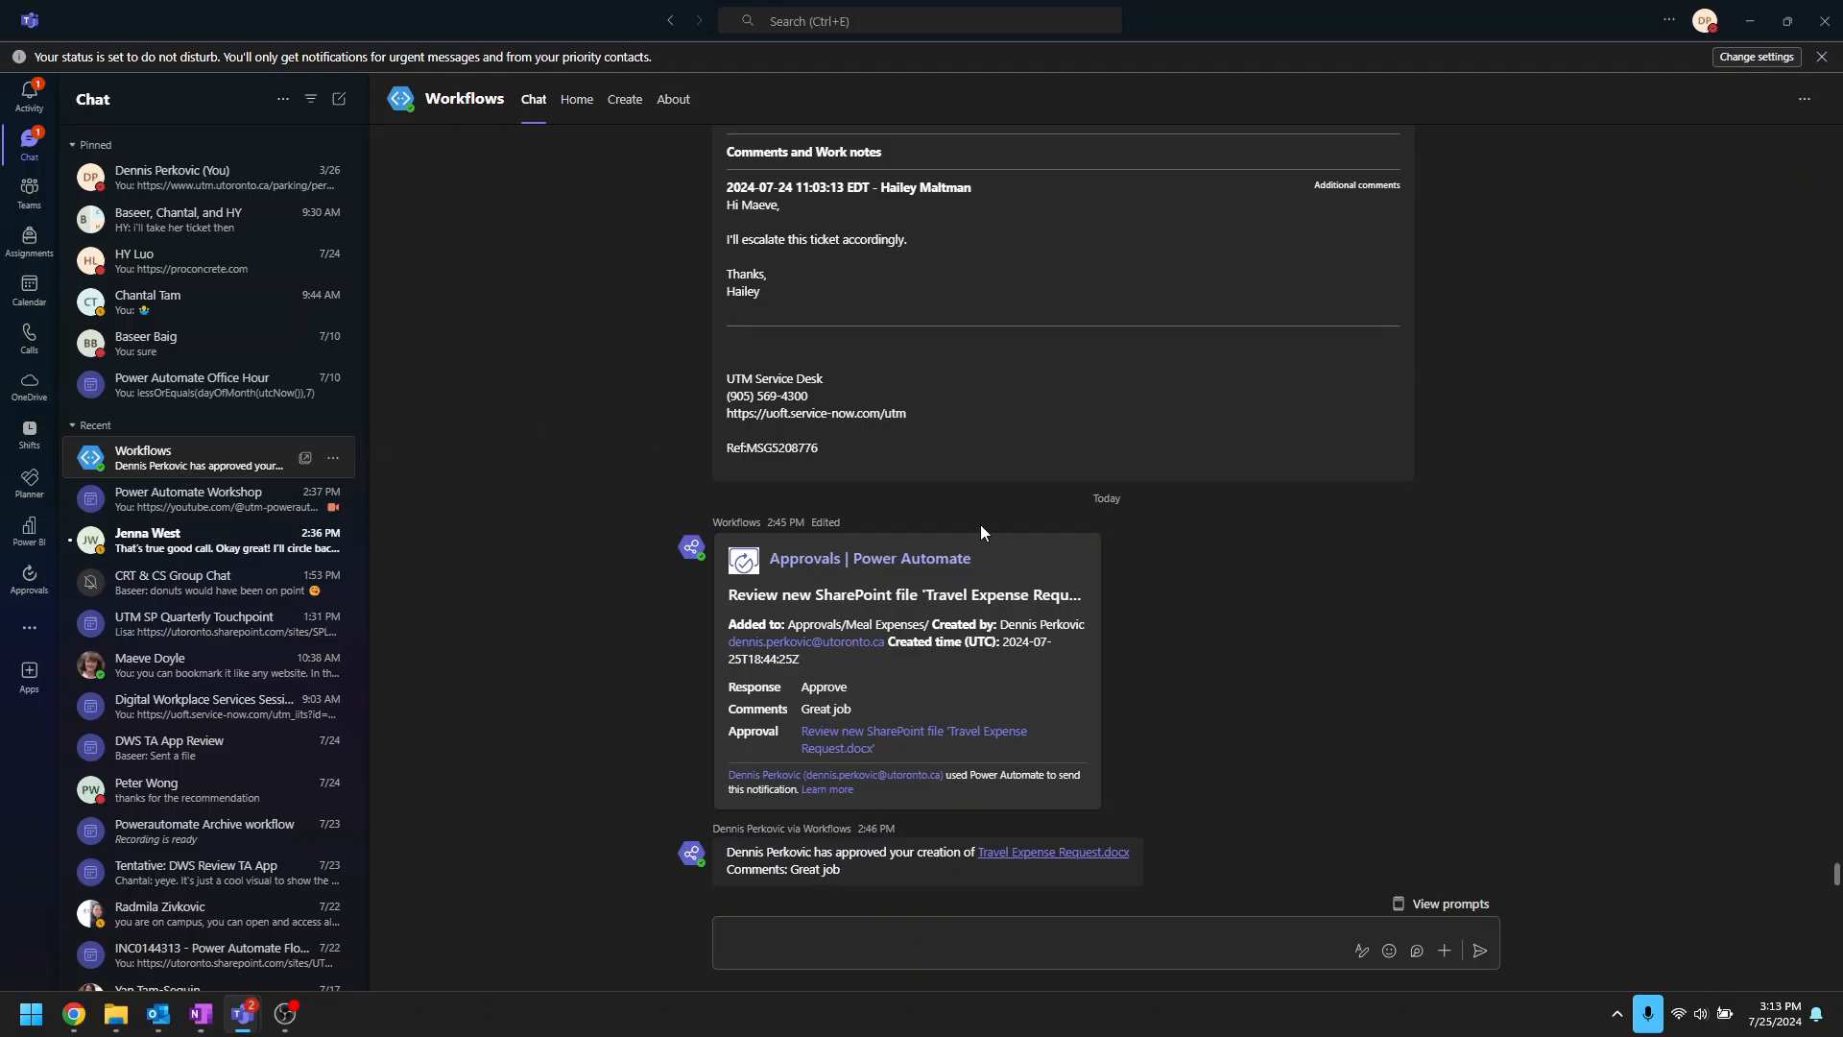
# Step: Scroll through the Workflows chat history and open the Activity feed of approvals' final statuses
pyautogui.scroll(15, 971, 459)
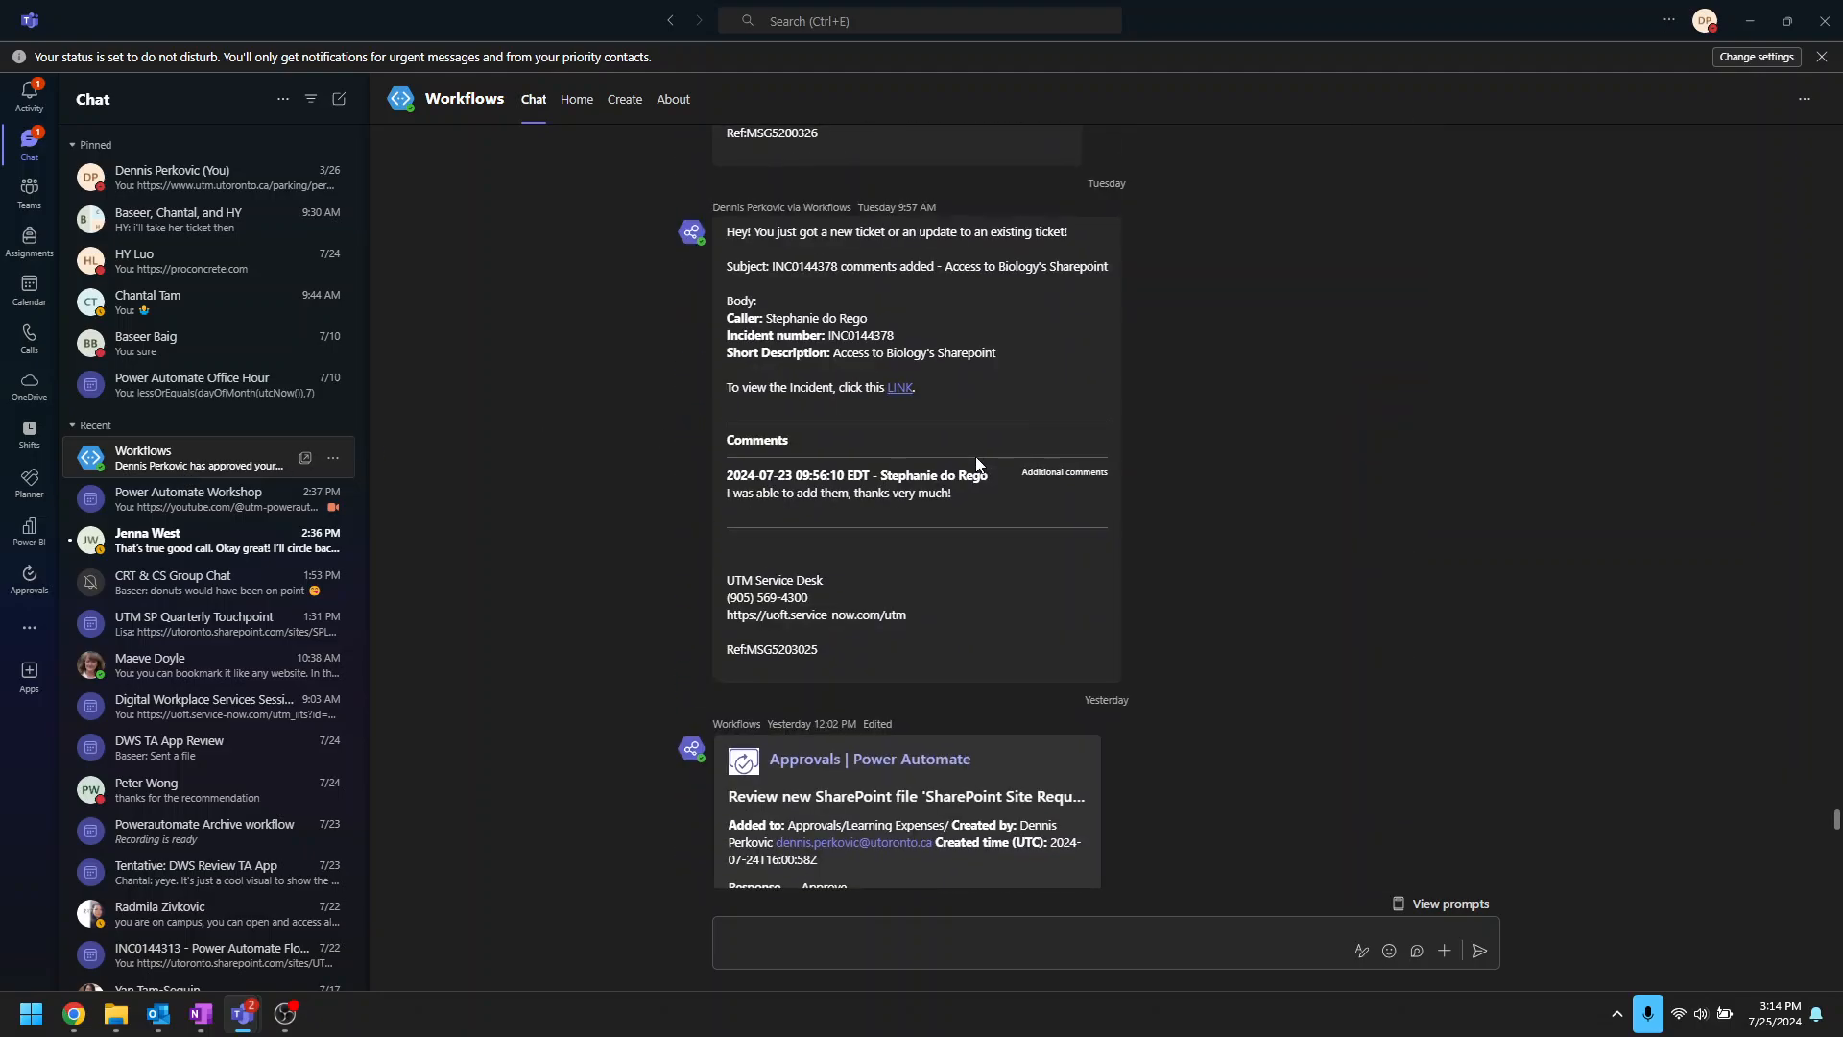
pyautogui.scroll(15, 976, 463)
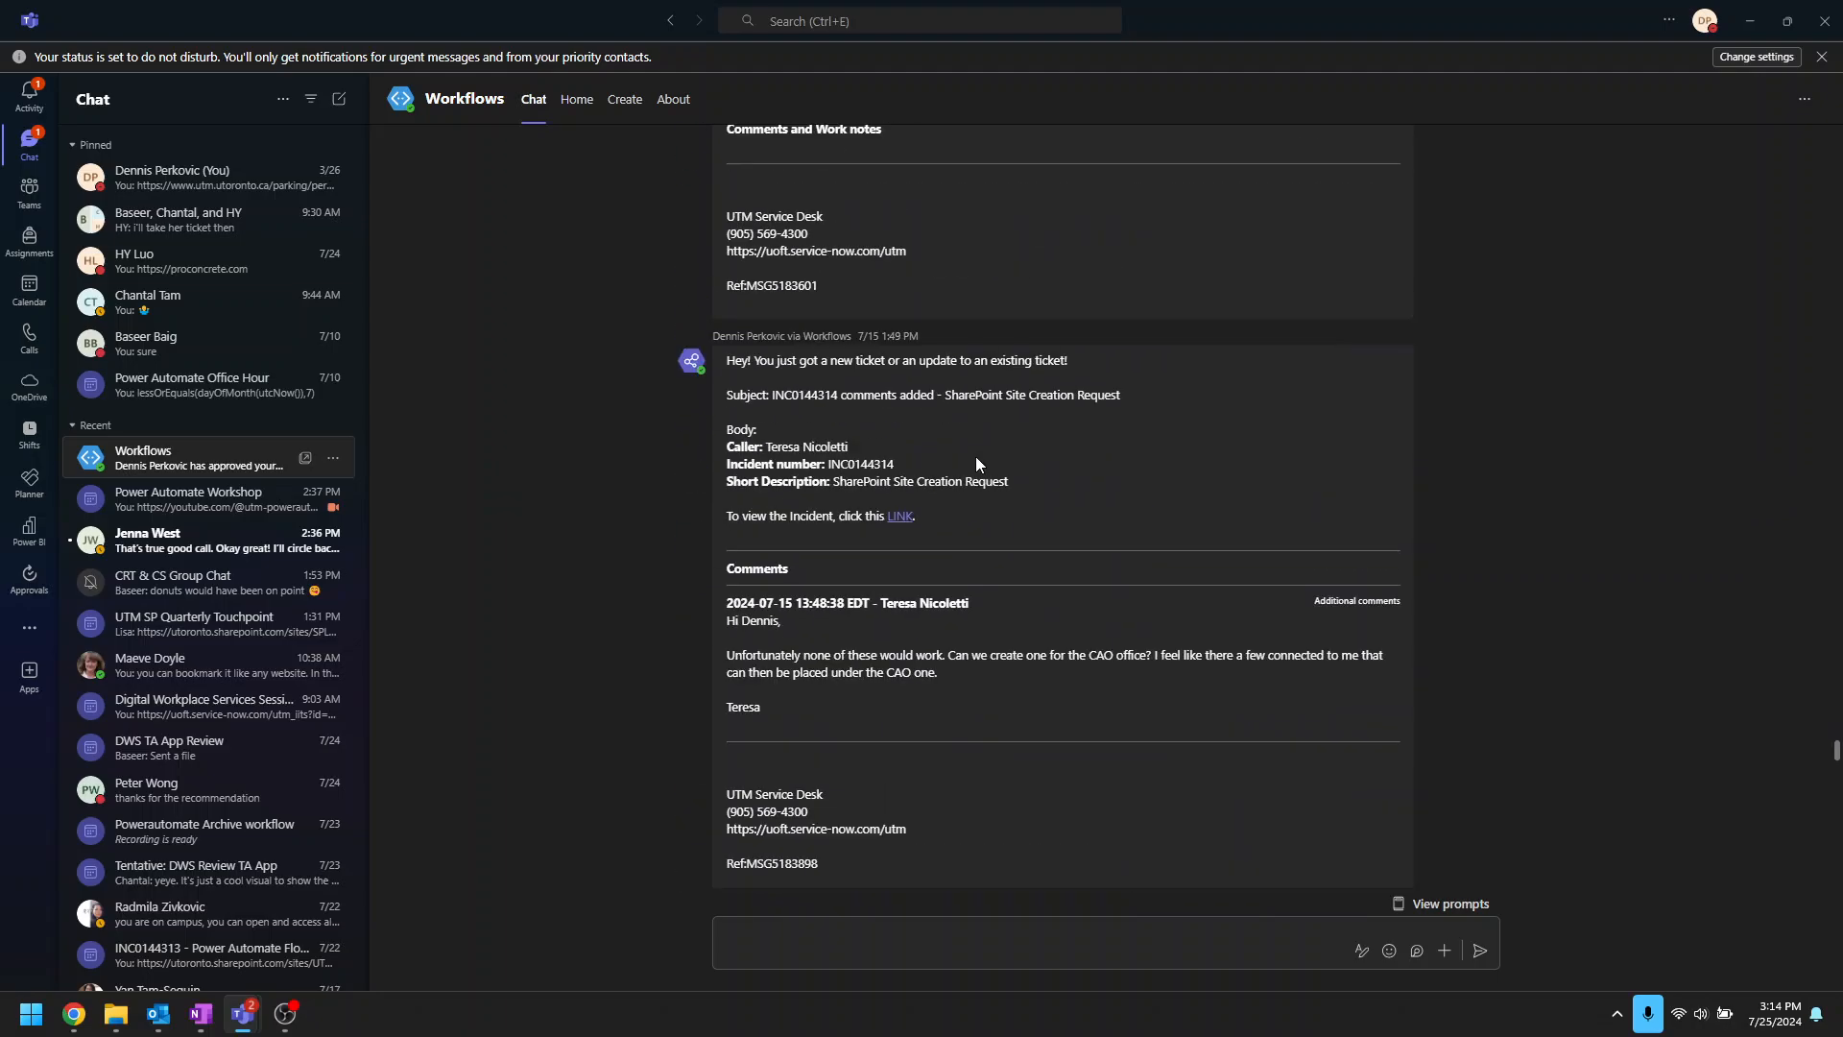
pyautogui.scroll(15, 975, 457)
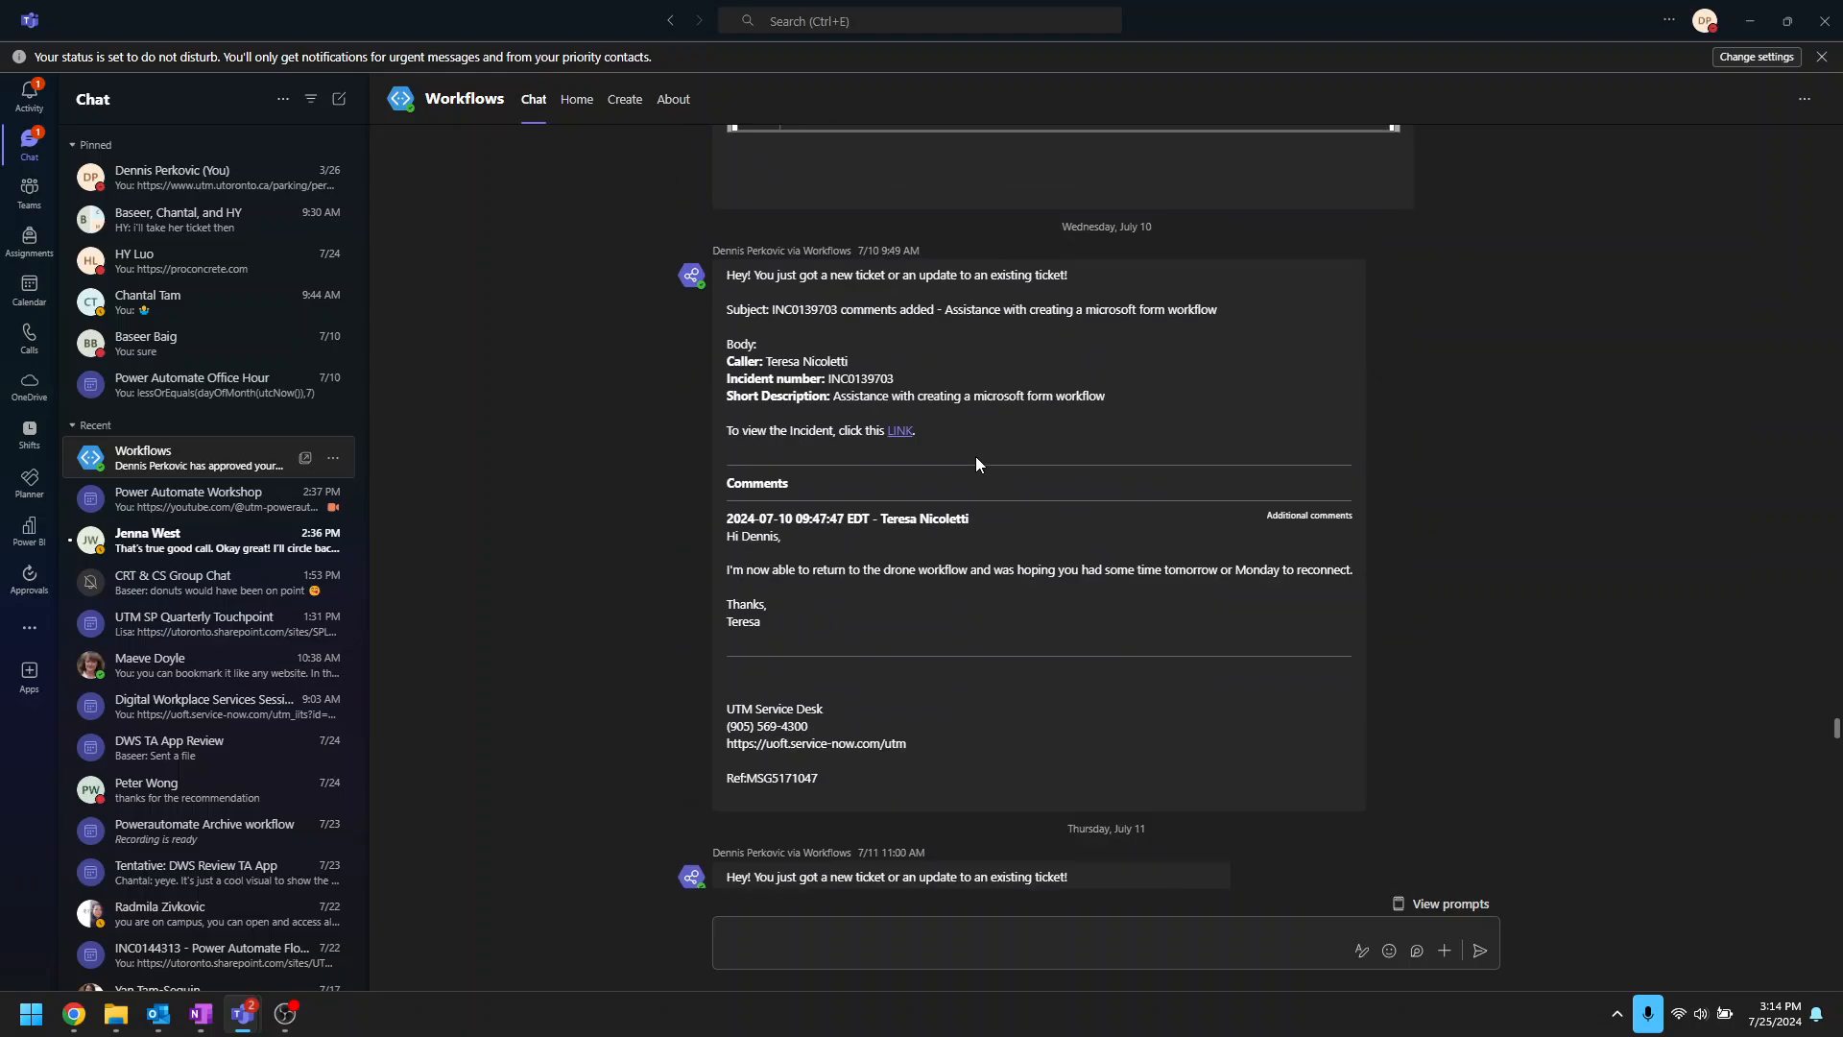
pyautogui.scroll(10, 975, 457)
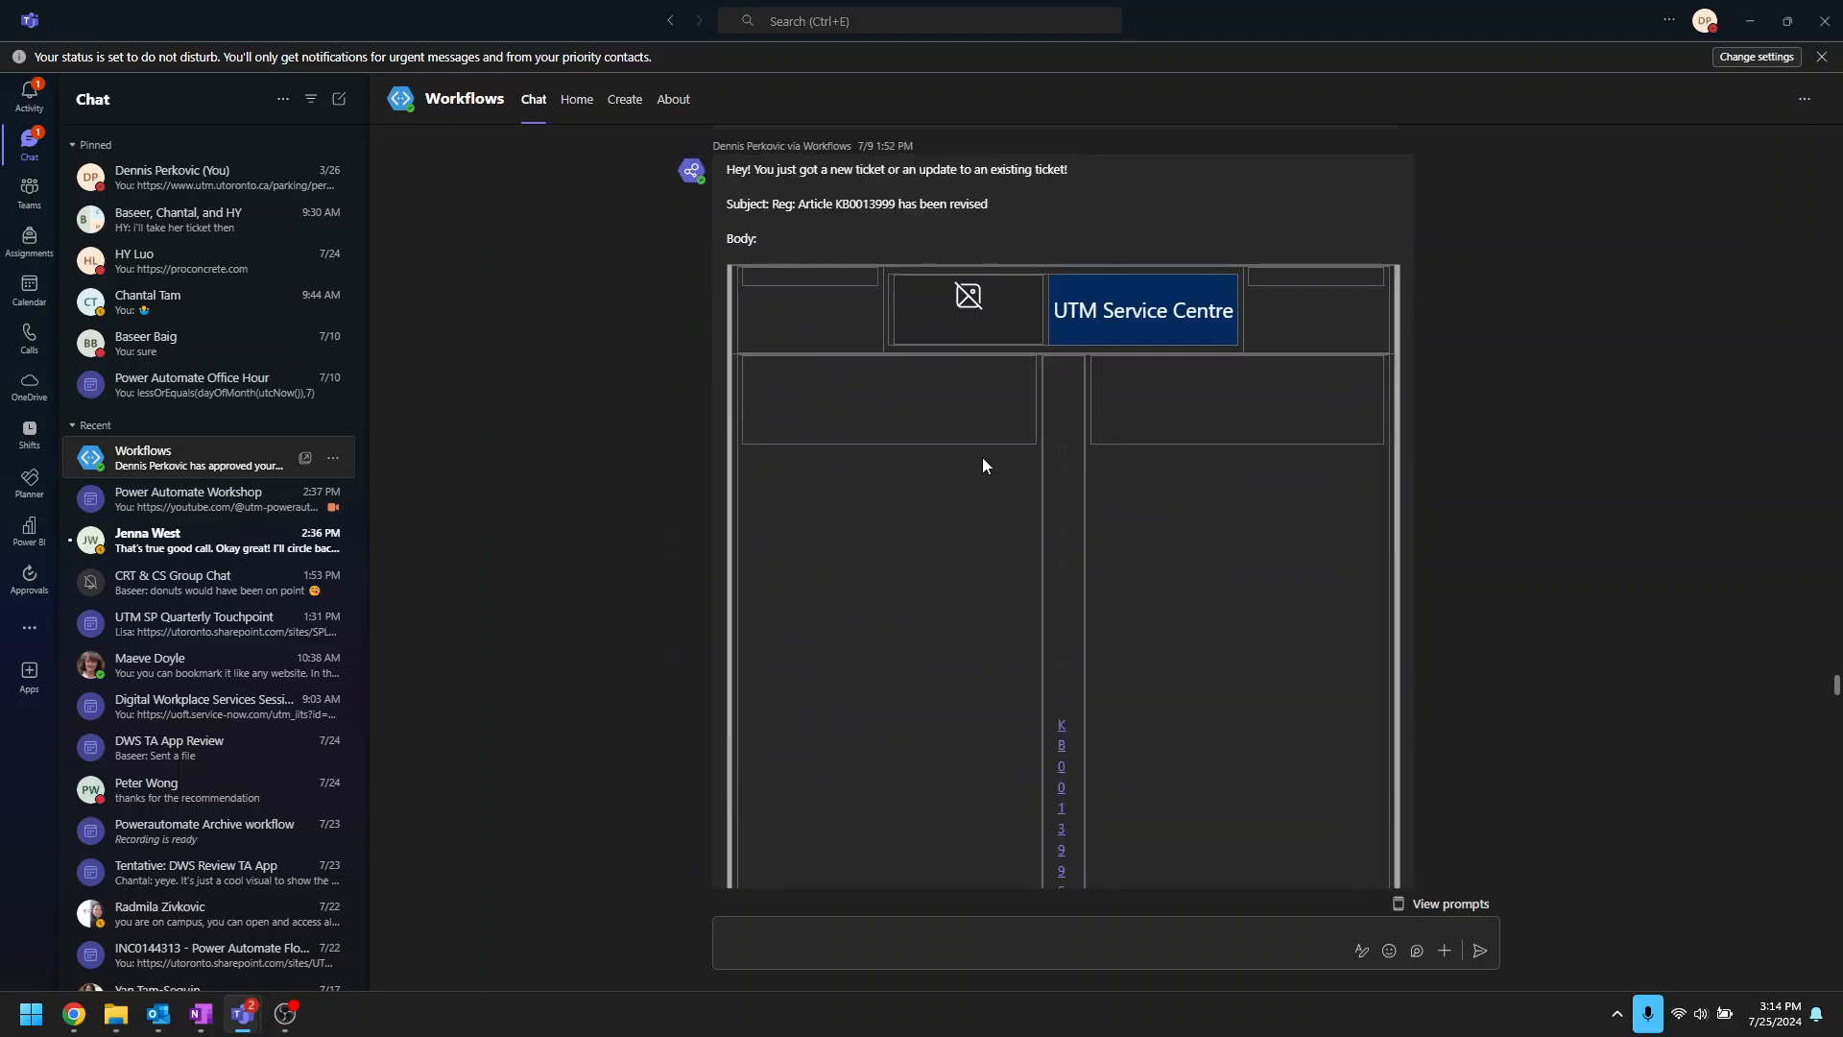
pyautogui.scroll(5, 982, 466)
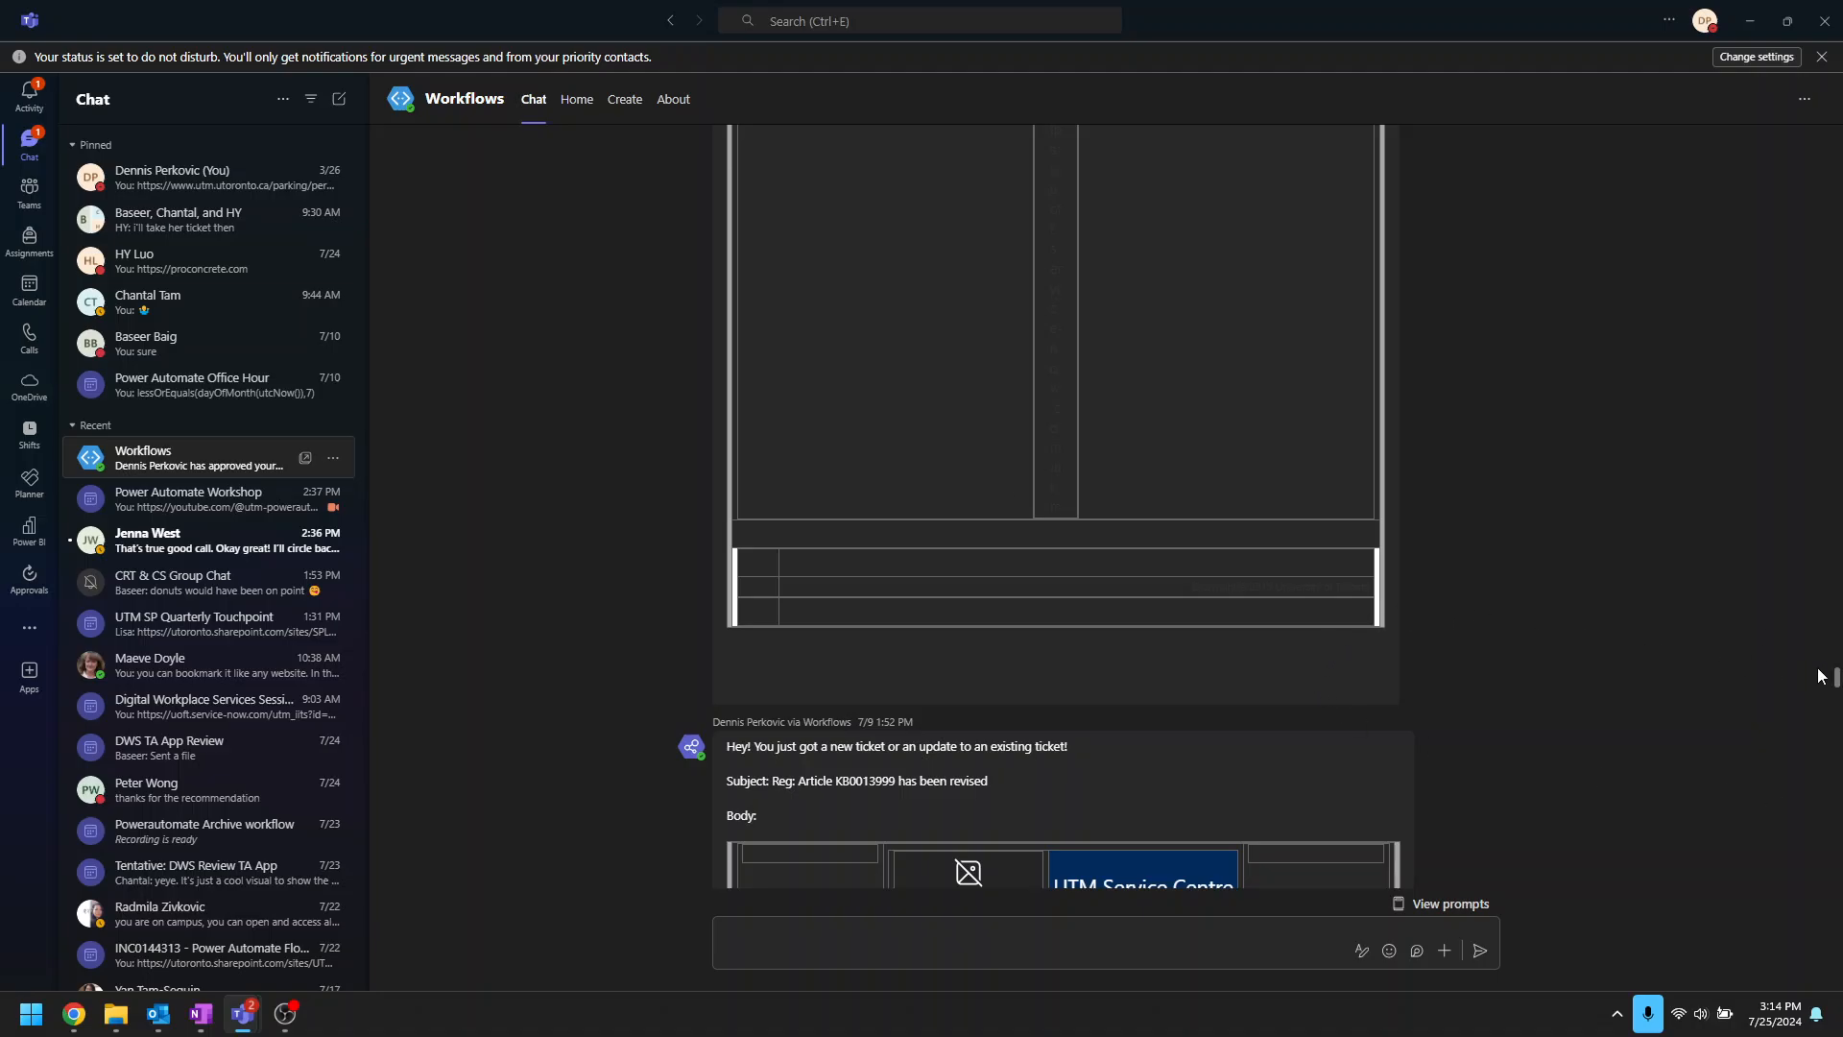
pyautogui.moveTo(1836, 677); pyautogui.dragTo(1774, 957)
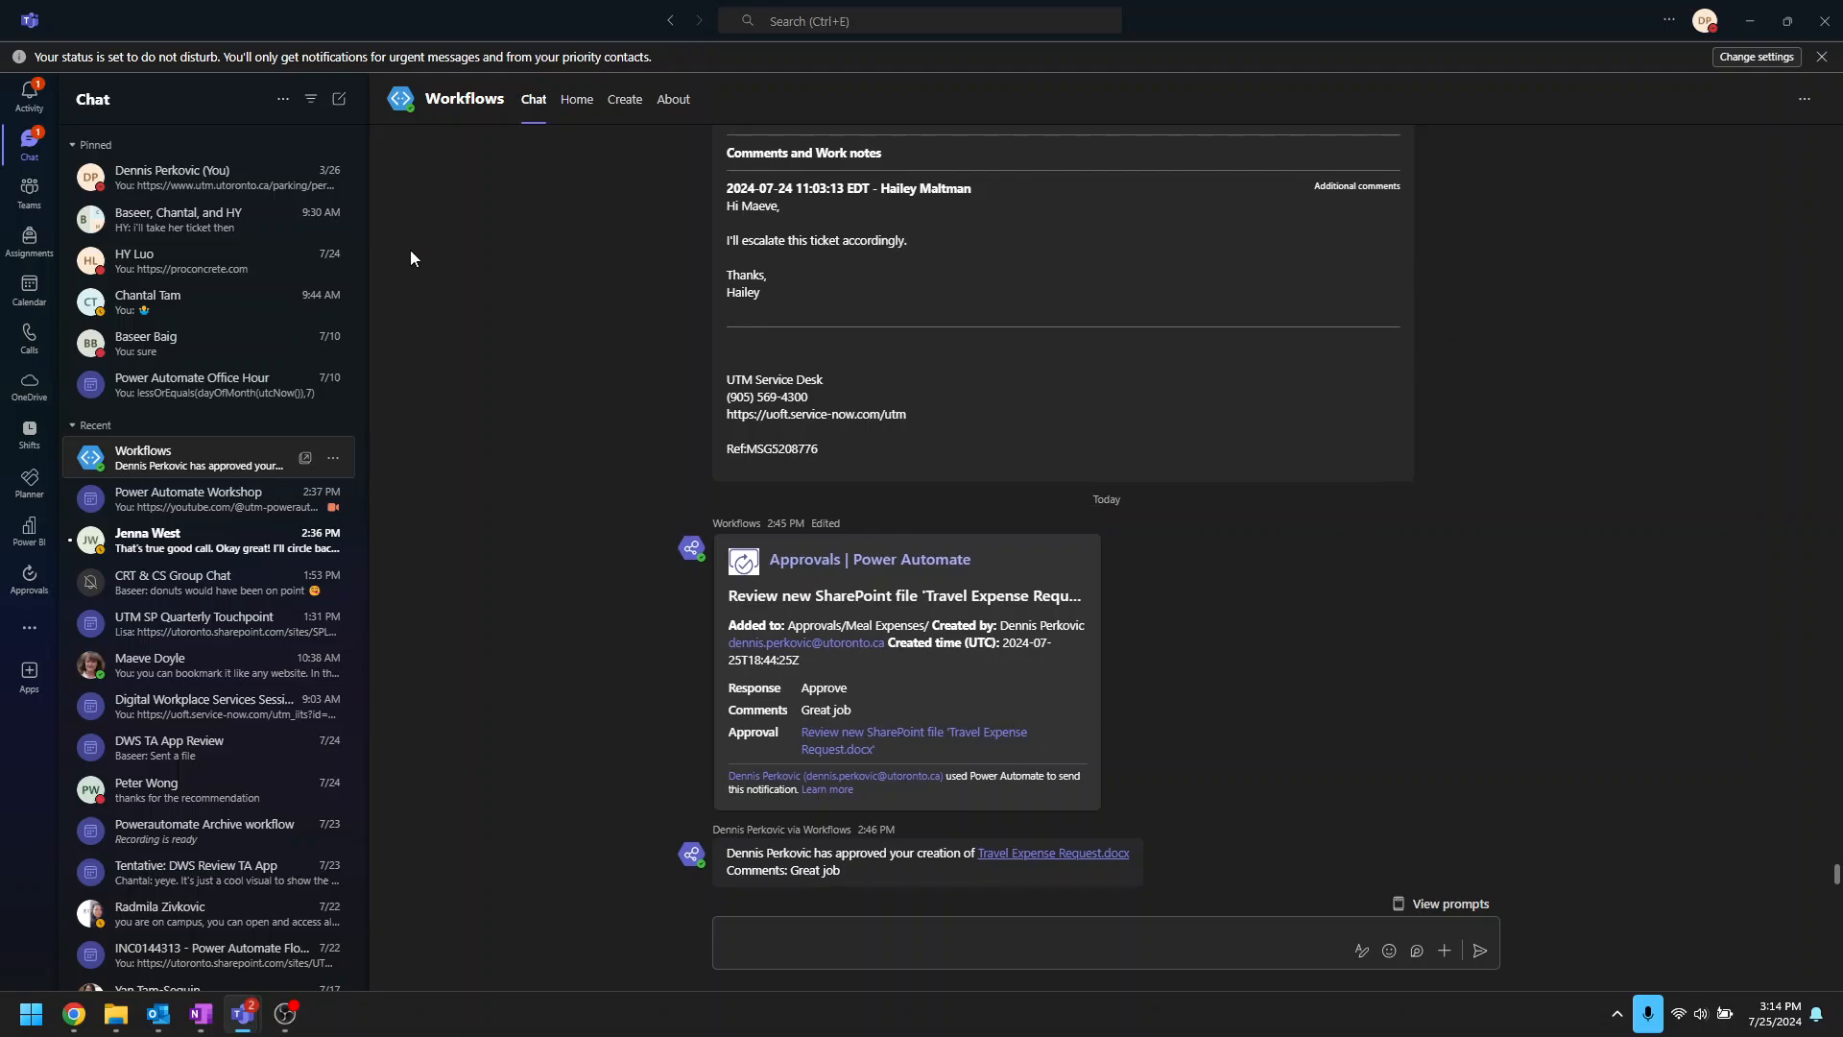
pyautogui.click(38, 108)
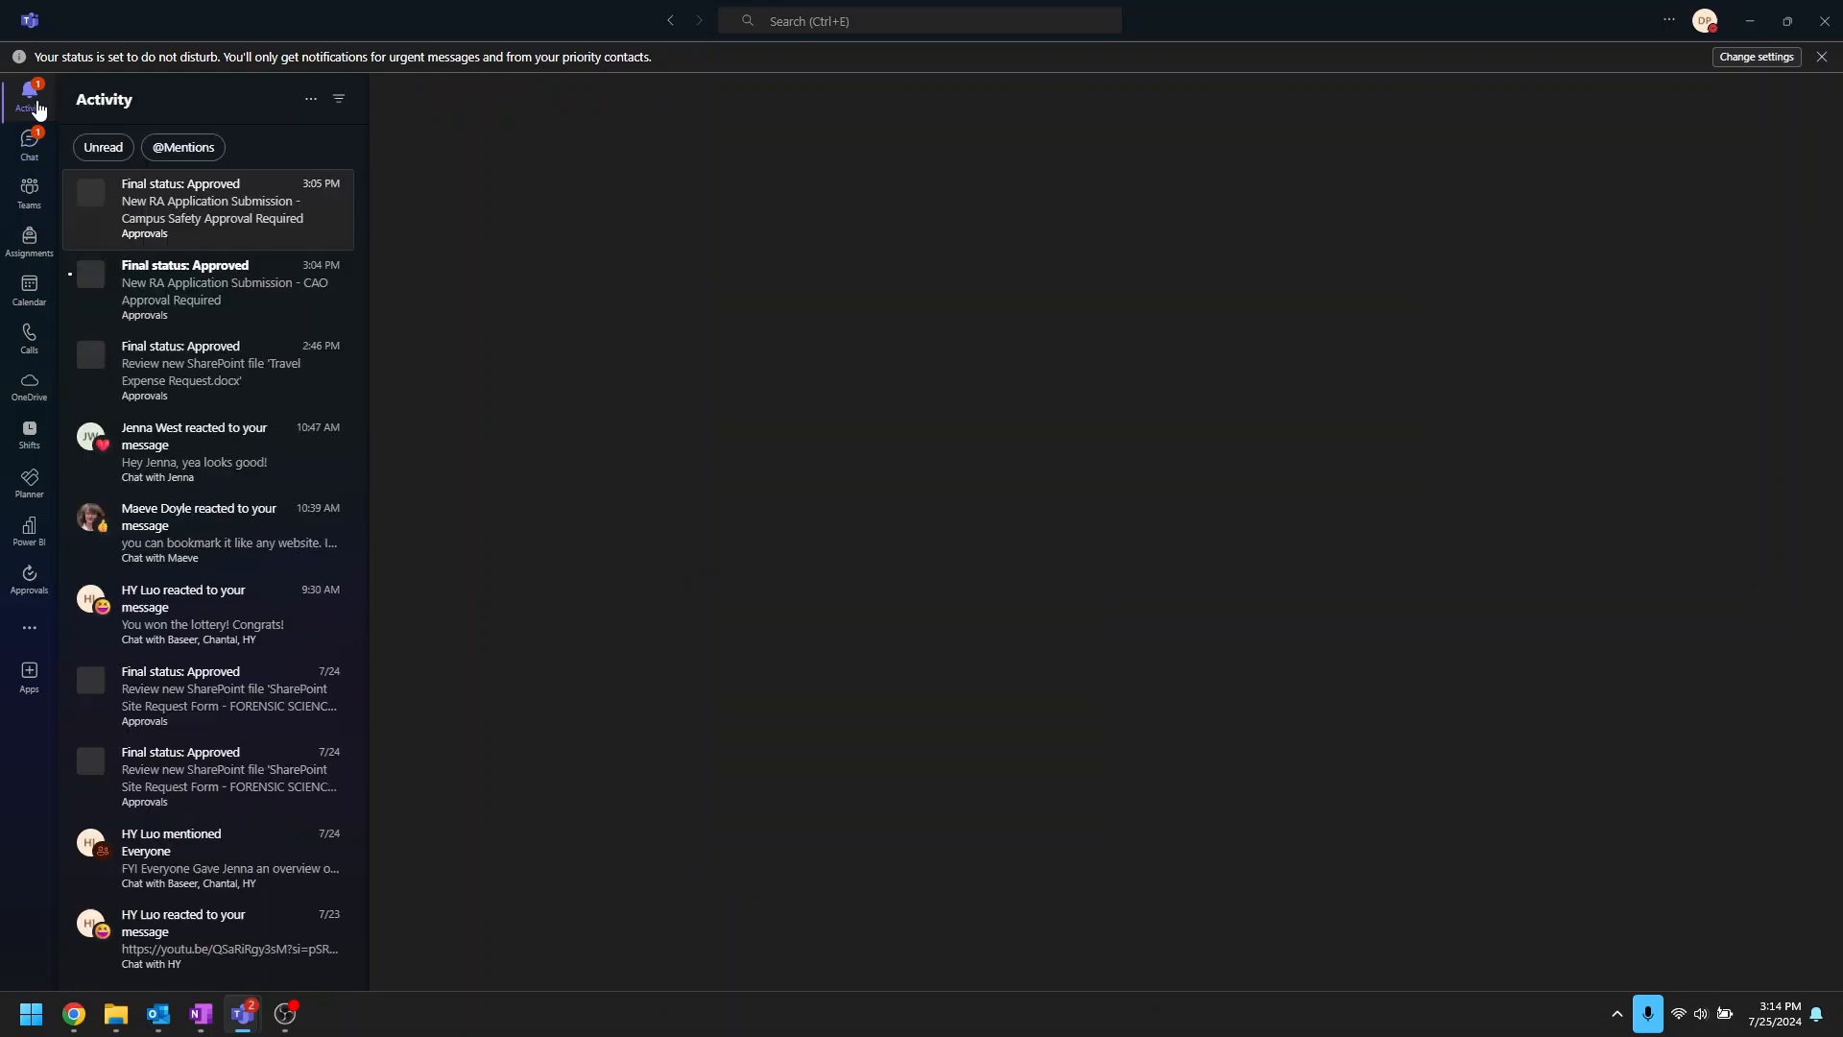
# Step: Collapse the Campus Safety approval and rejection Update item cards and the approval email card
pyautogui.click(1751, 21)
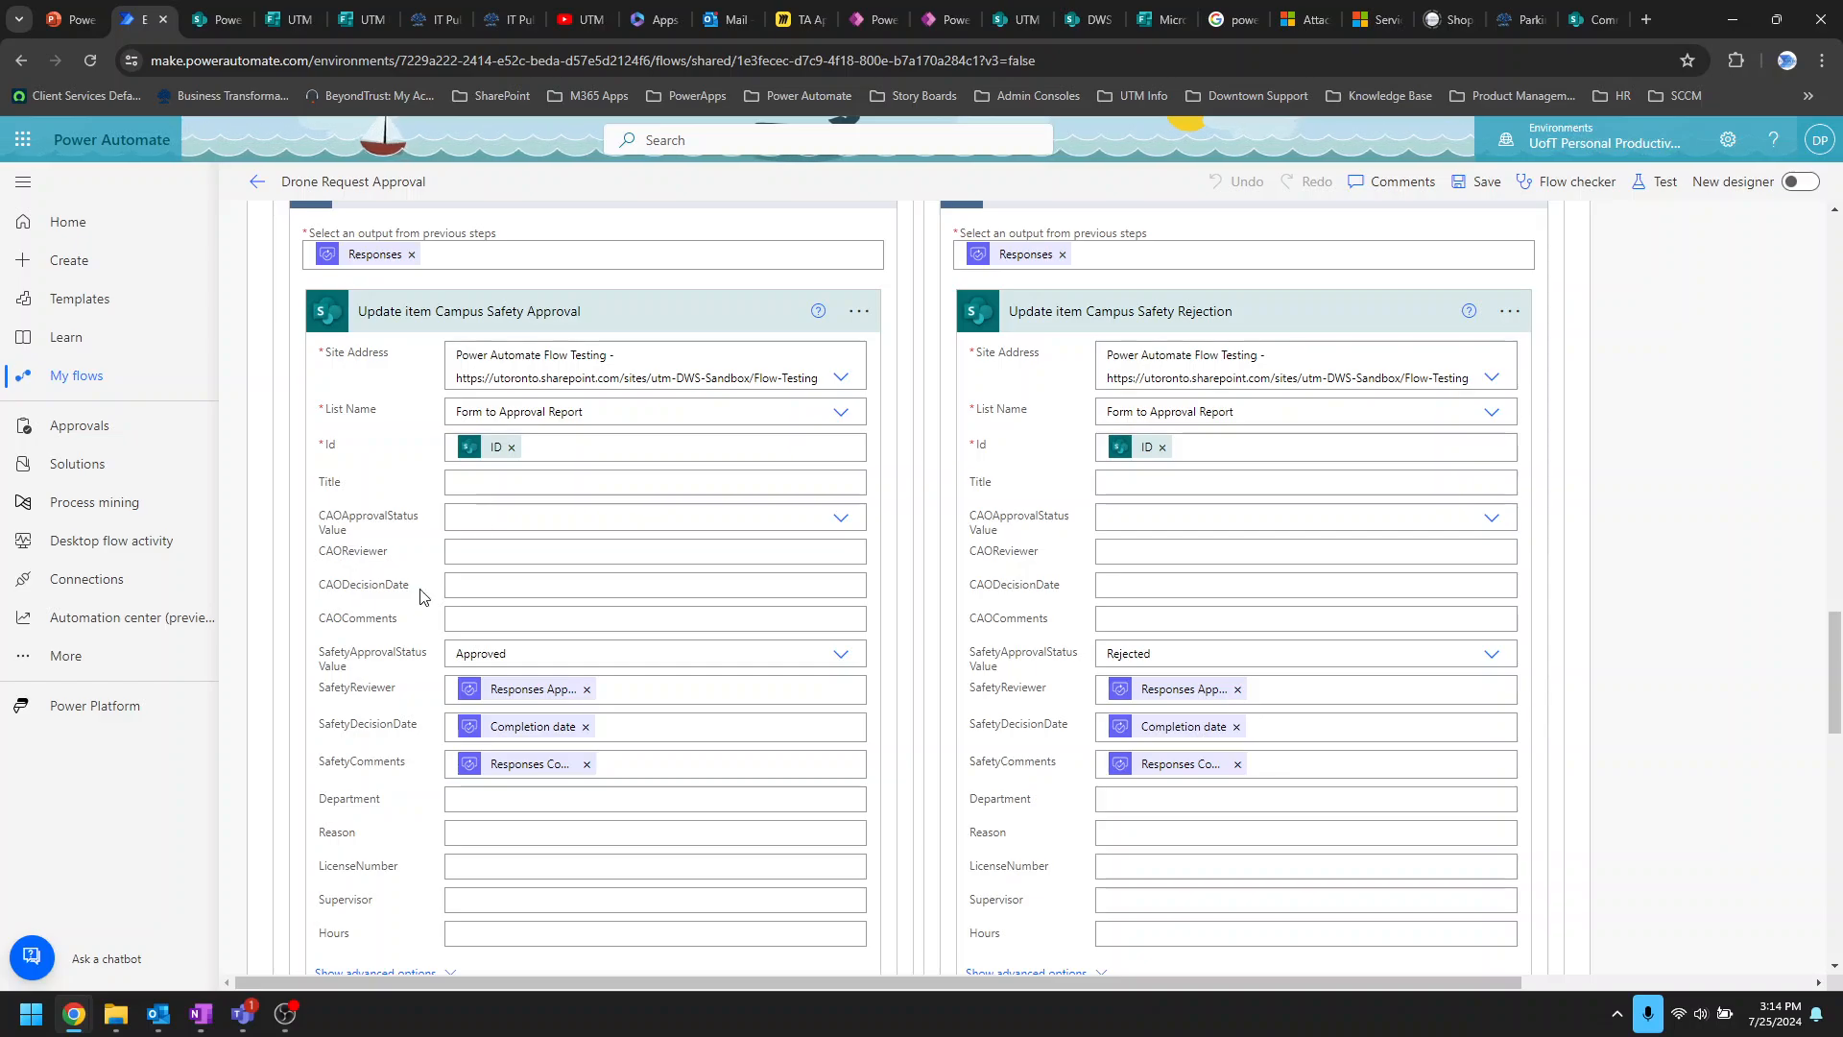
pyautogui.scroll(1, 447, 605)
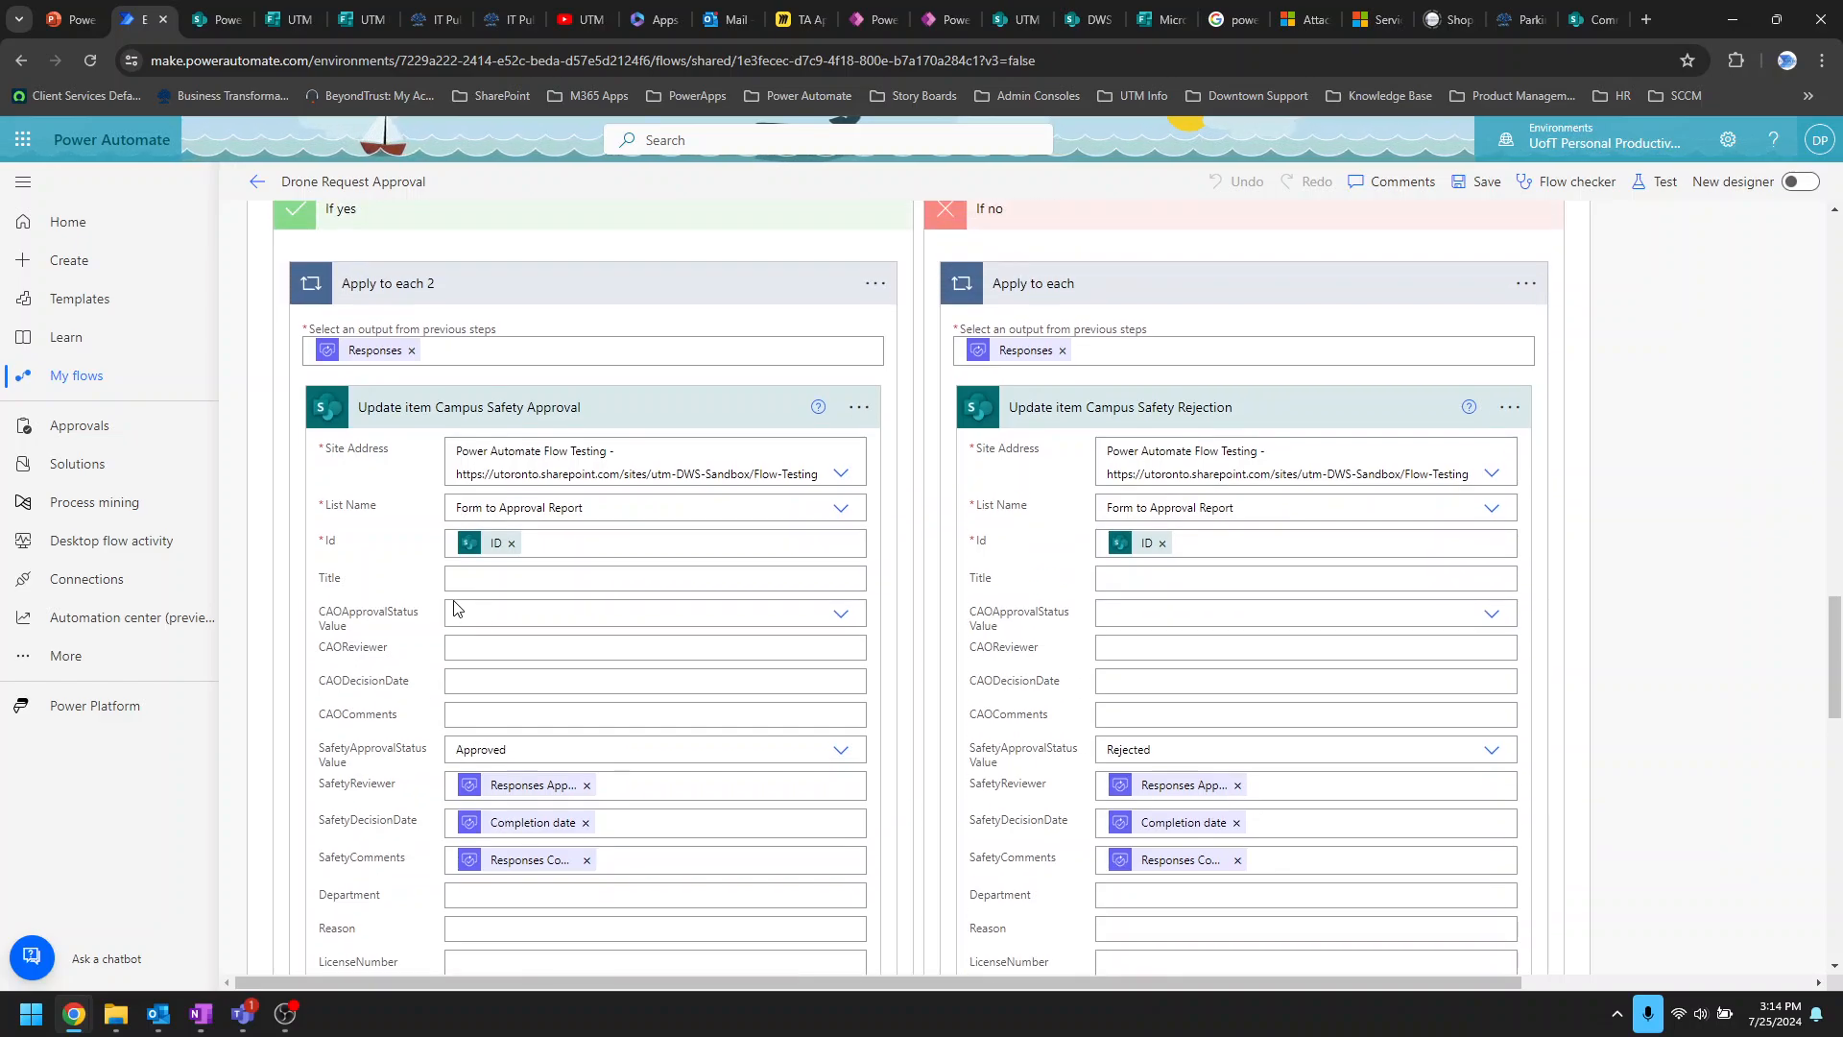
pyautogui.click(682, 420)
pyautogui.click(1316, 411)
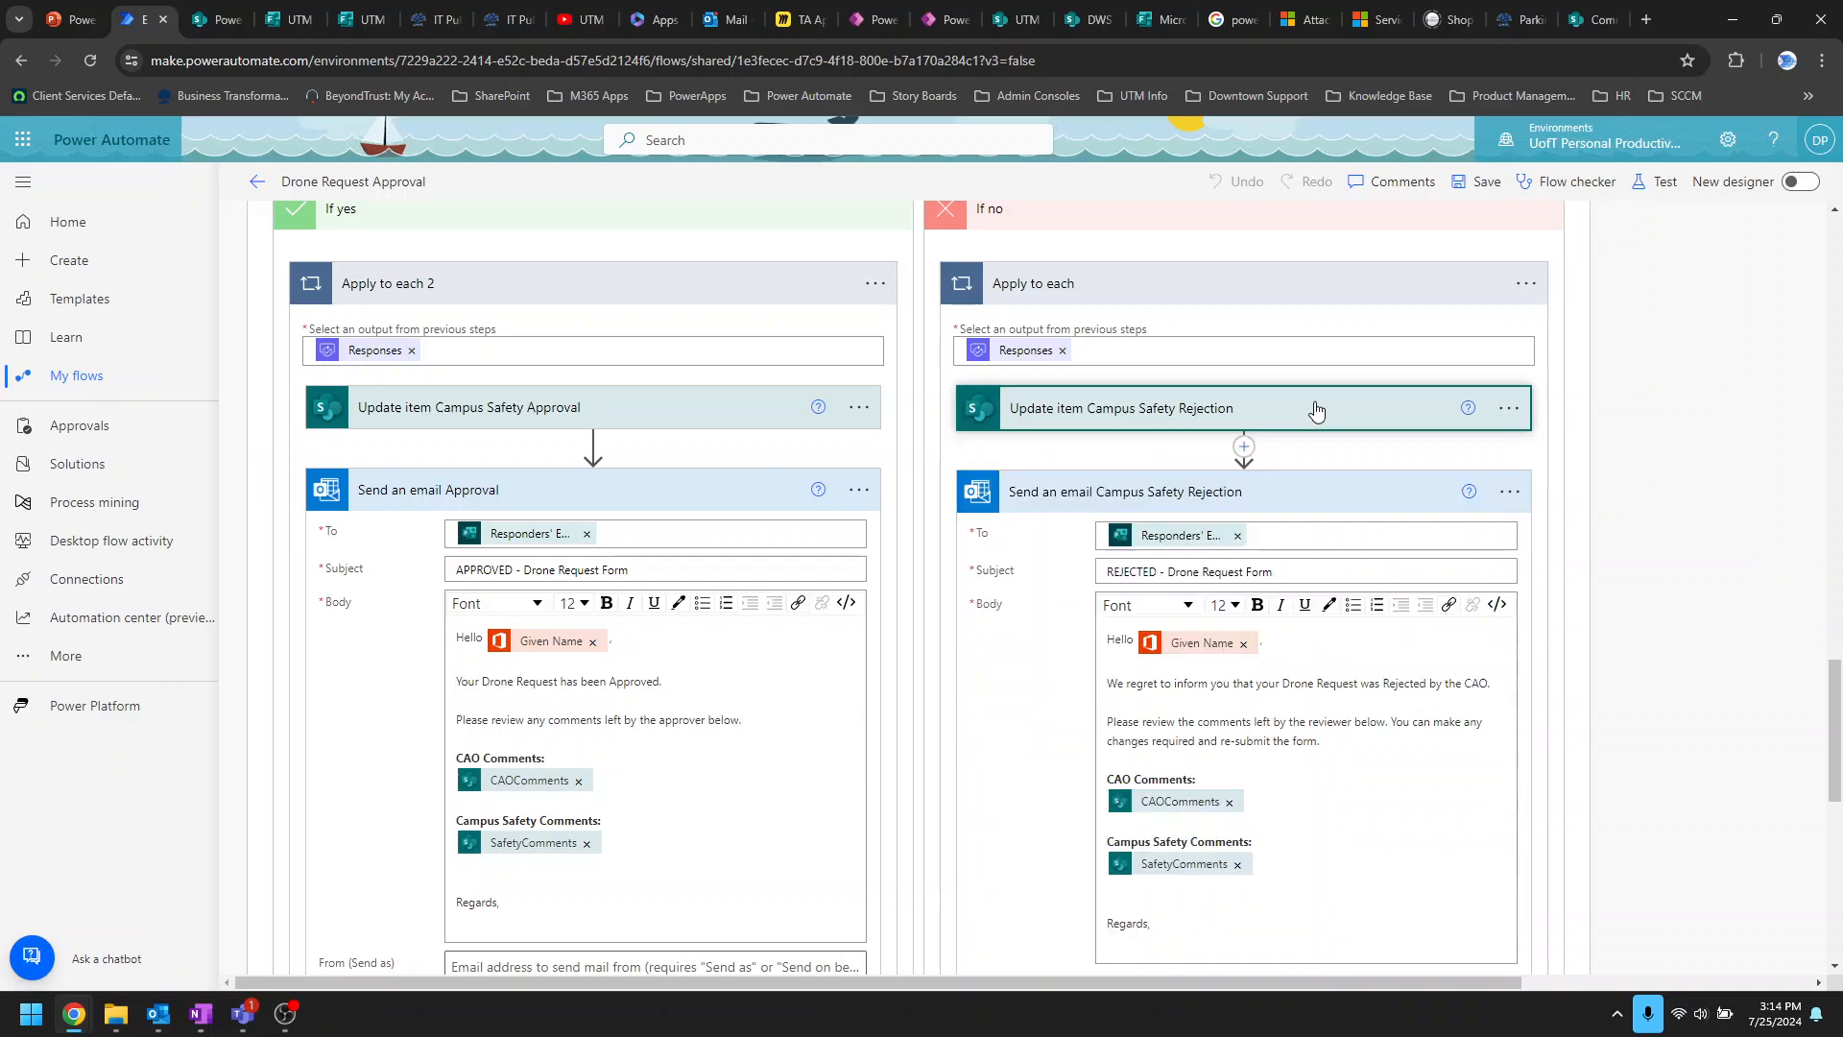
pyautogui.click(703, 507)
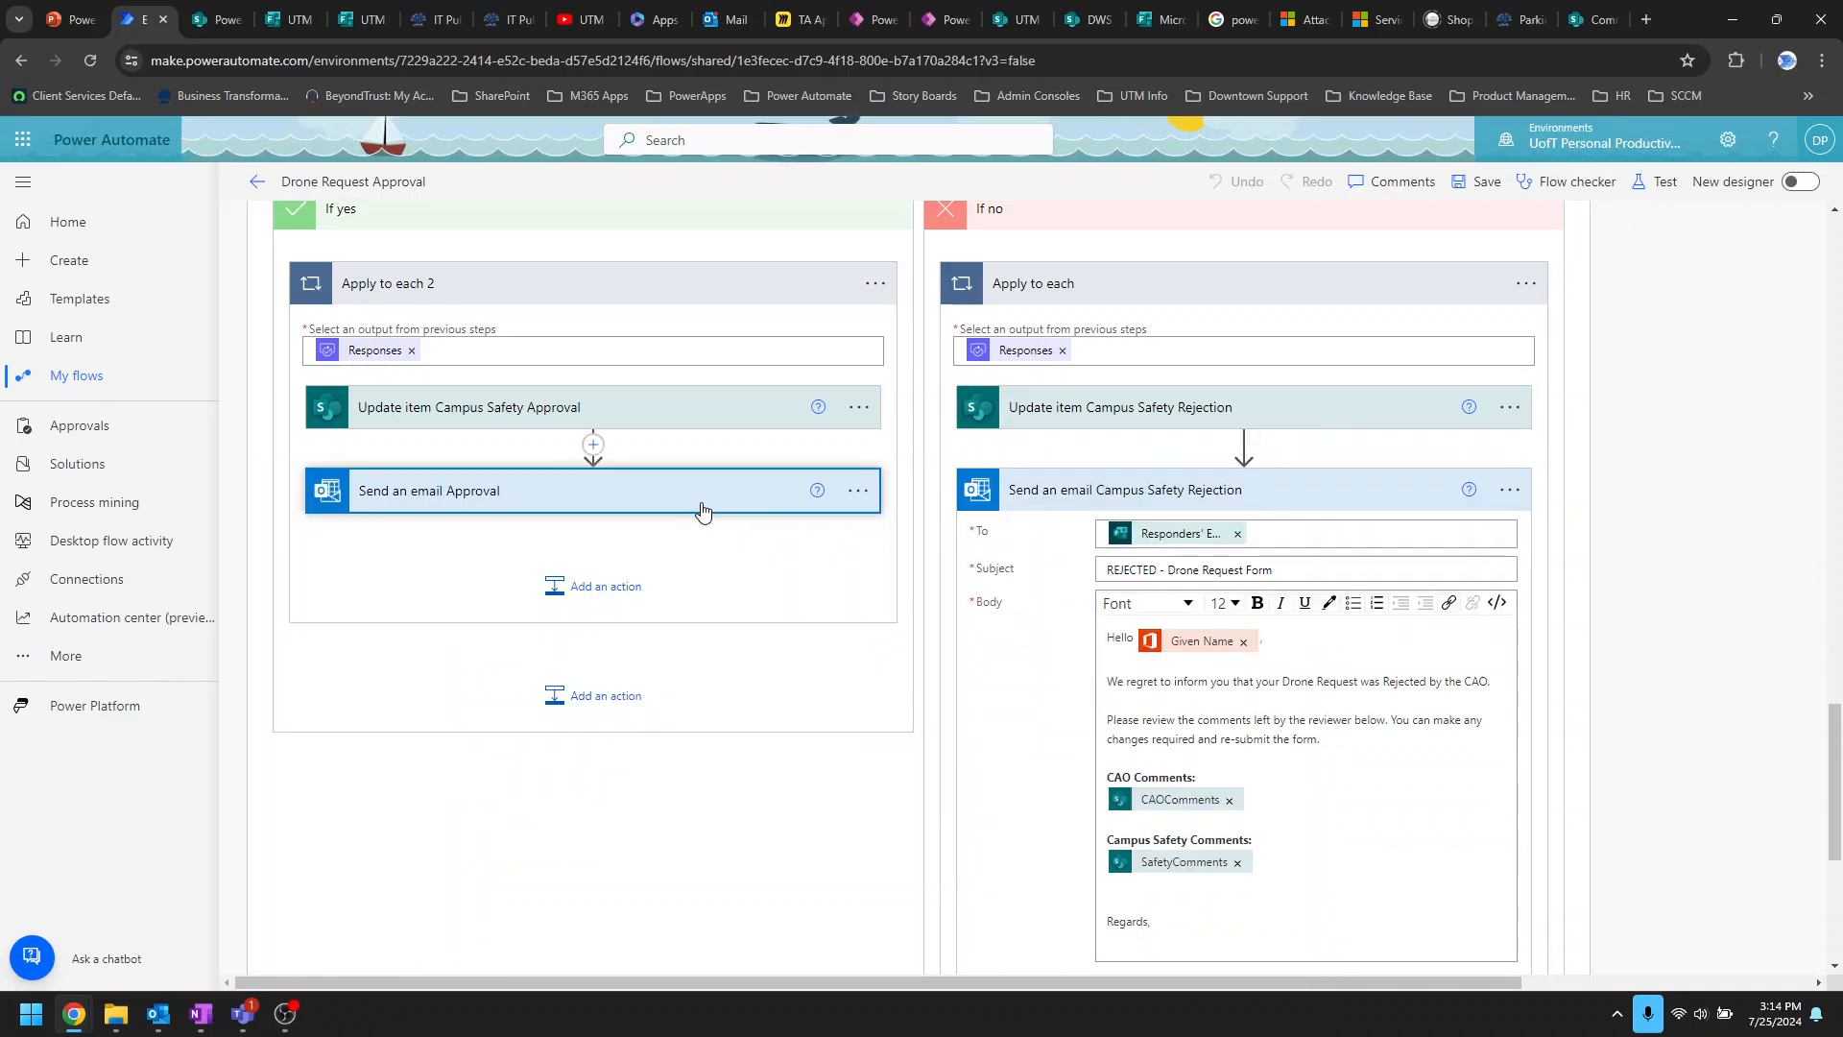
pyautogui.click(576, 508)
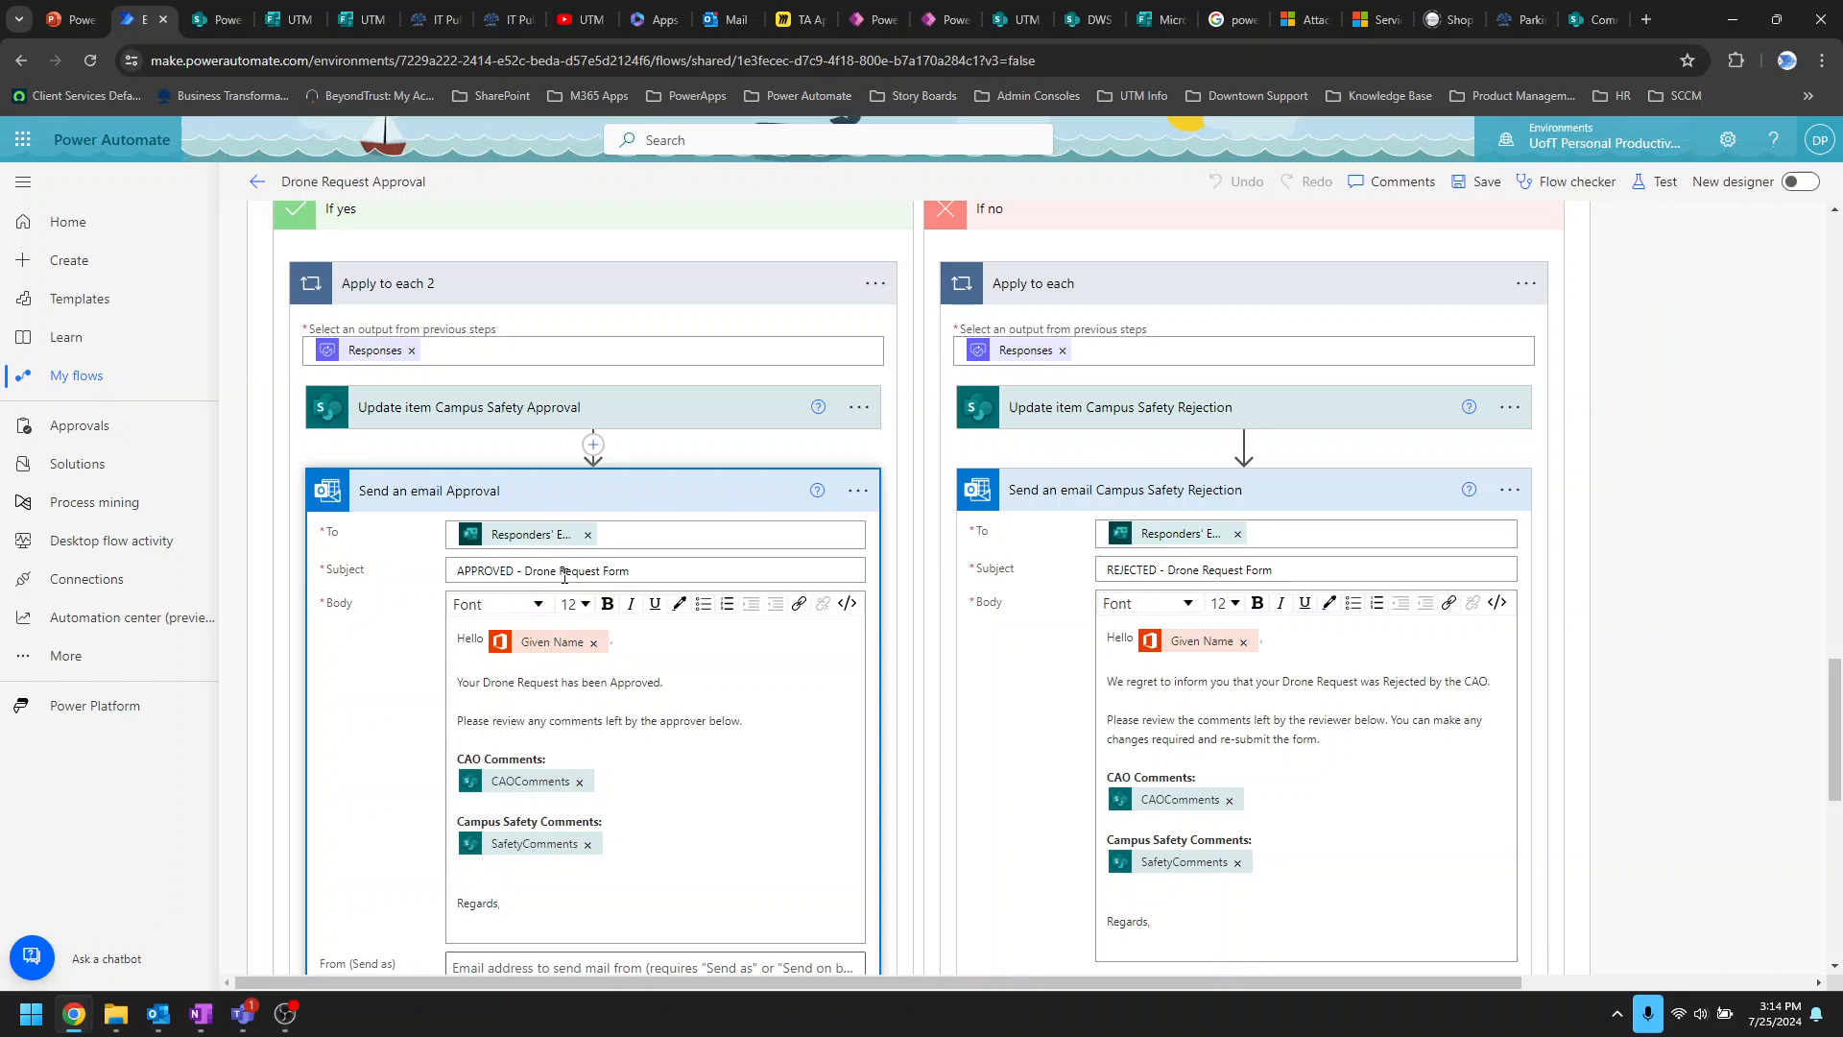
pyautogui.click(641, 504)
# Step: Return to the SharePoint Form to Approval Report list
pyautogui.scroll(10, 700, 625)
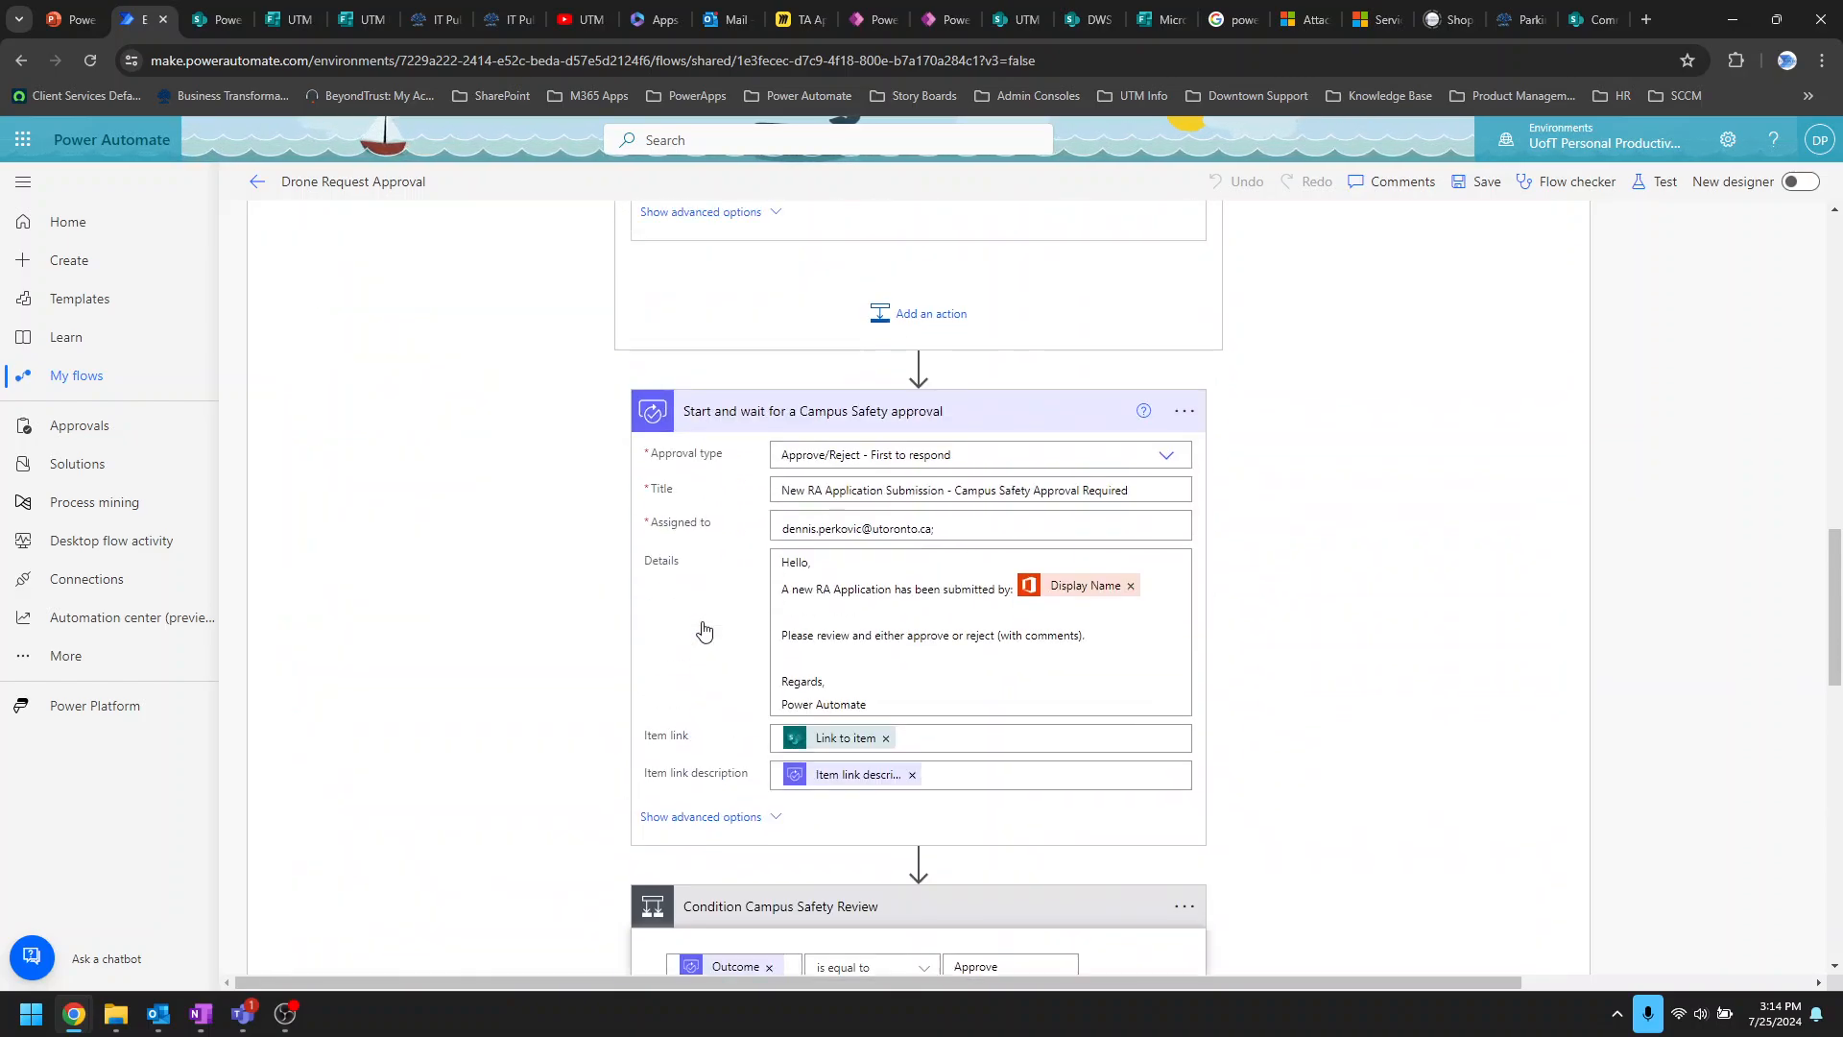
pyautogui.scroll(4, 704, 629)
pyautogui.click(221, 22)
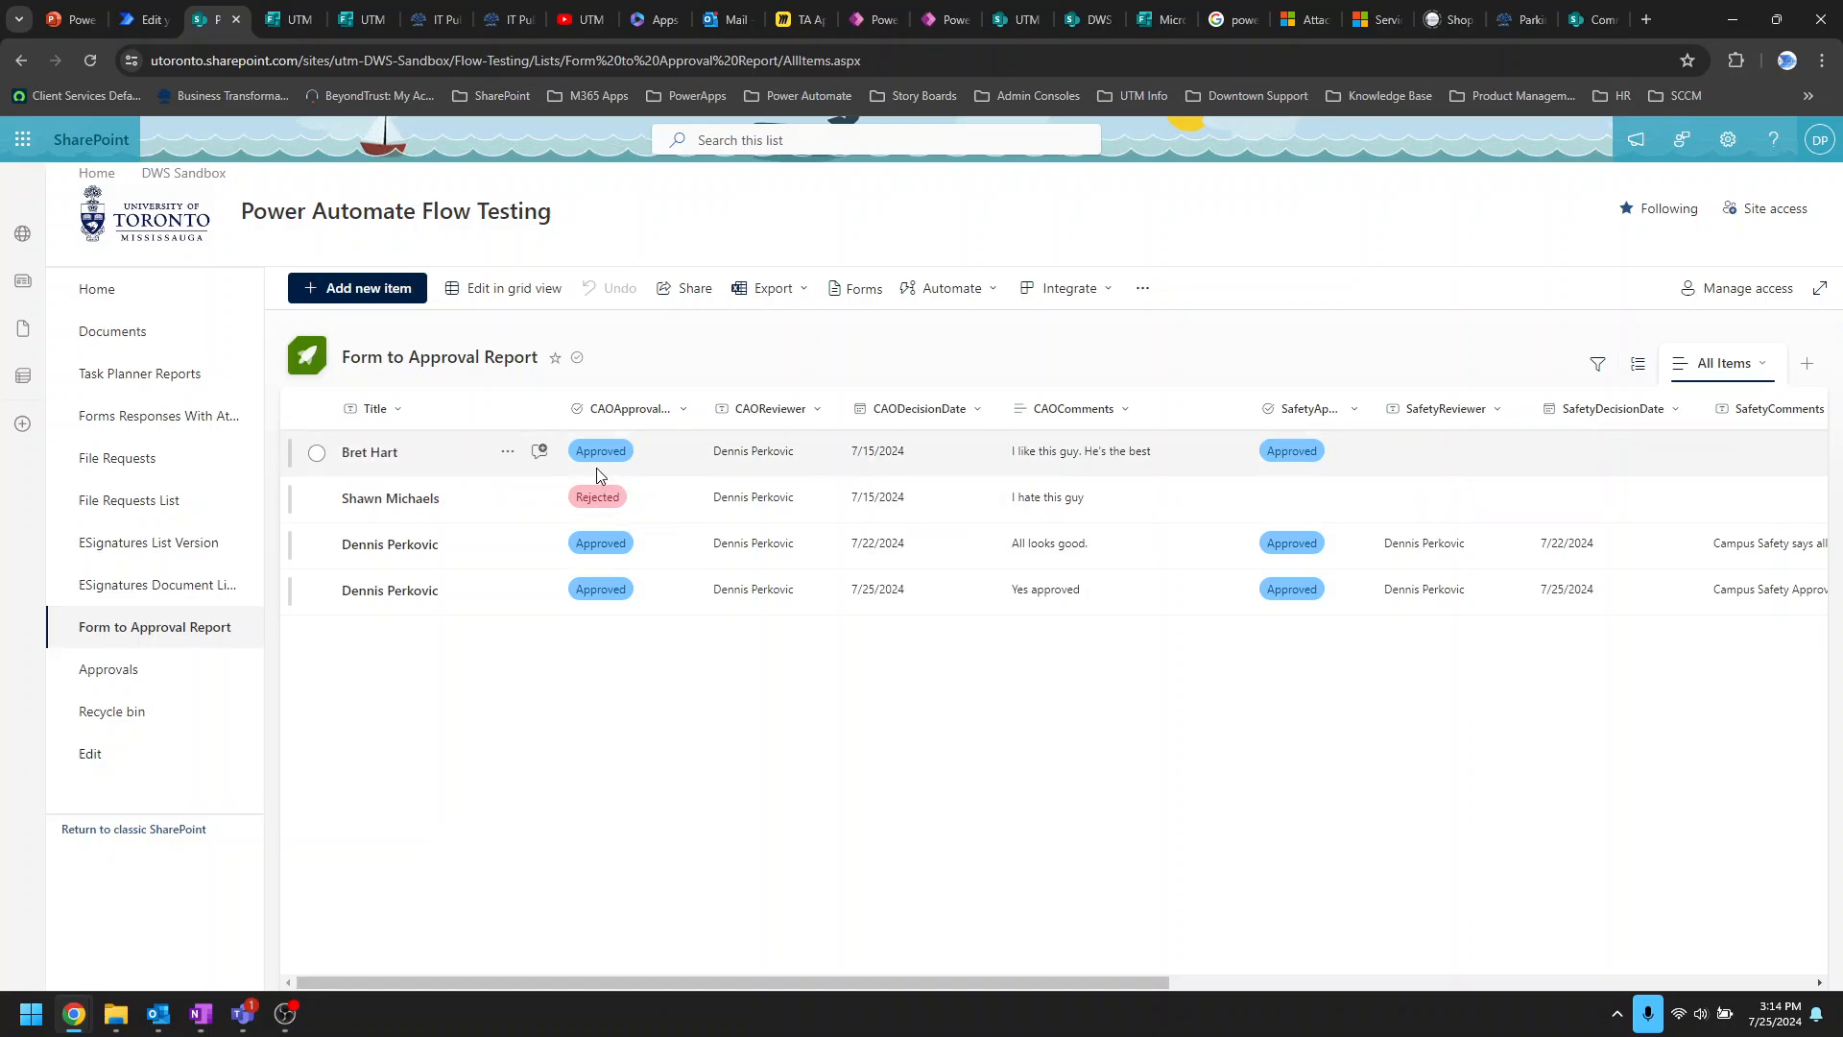
# Step: Scroll across all columns of the Form to Approval Report list, then go to the ServiceNow article
pyautogui.moveTo(551, 981); pyautogui.dragTo(1157, 1028)
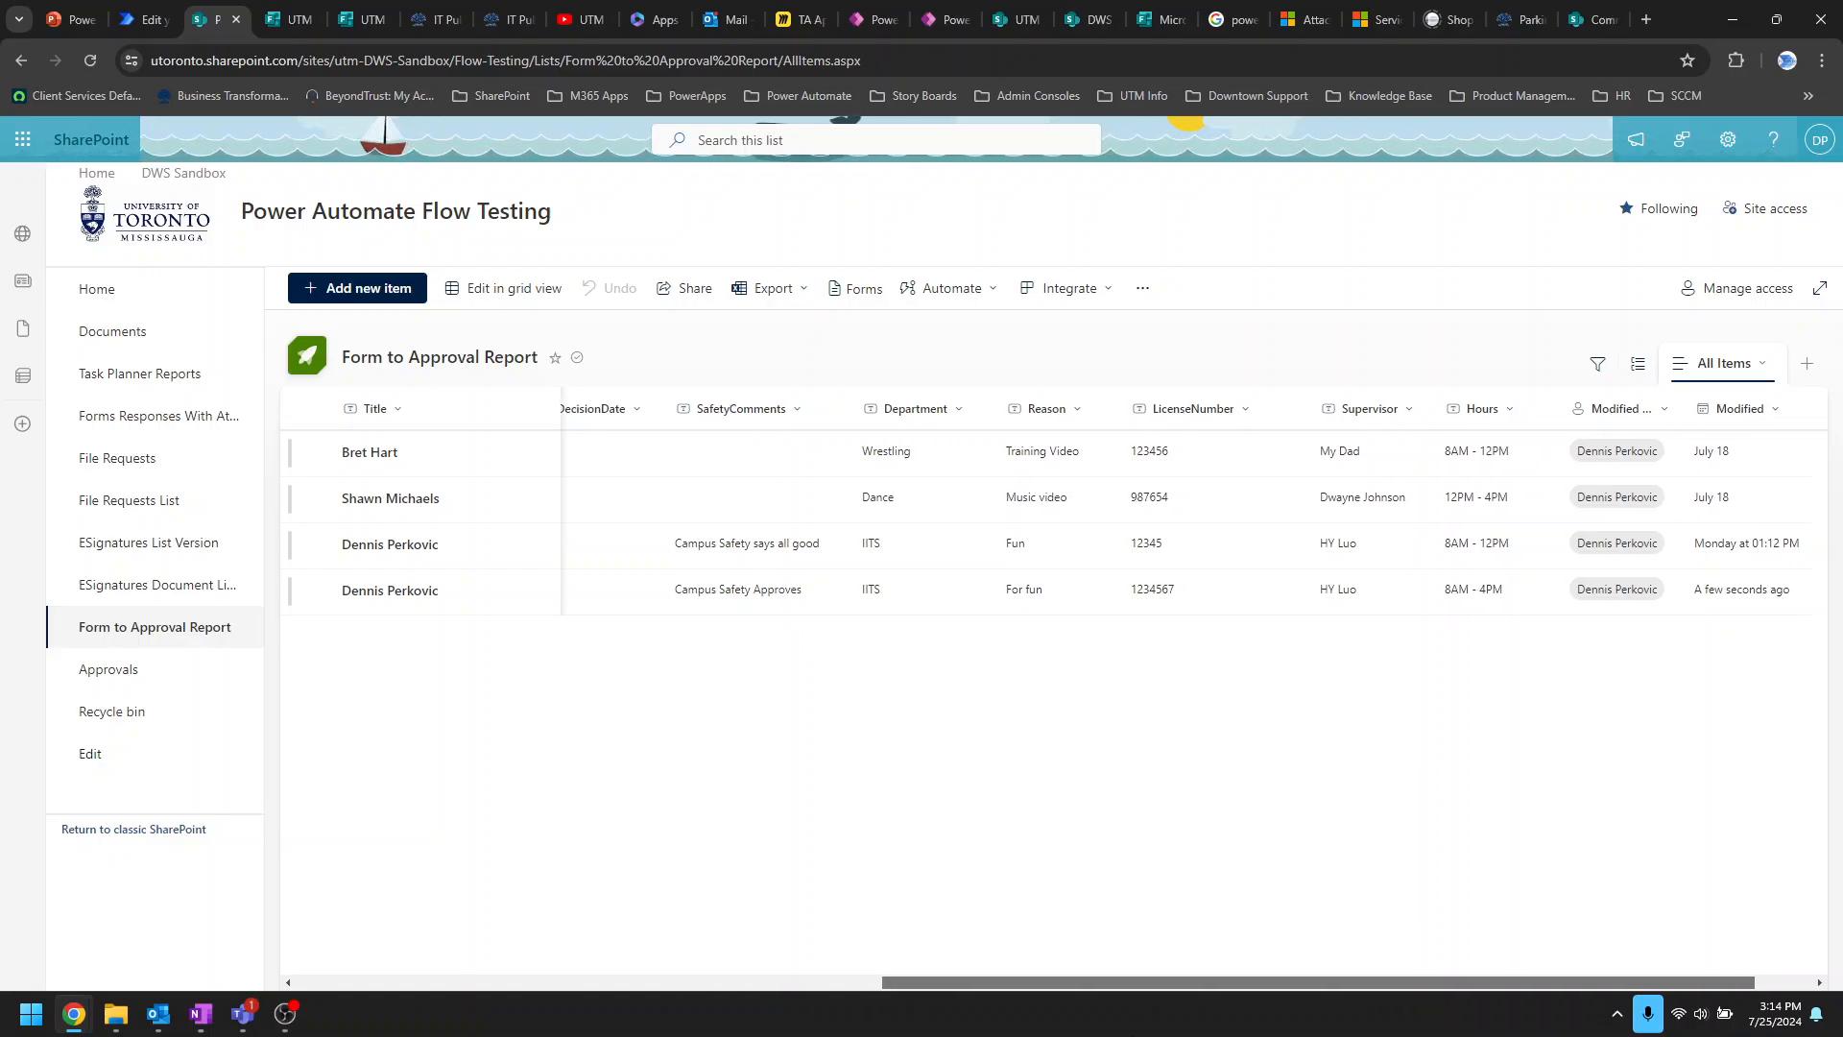
pyautogui.moveTo(1118, 1034); pyautogui.dragTo(533, 1035)
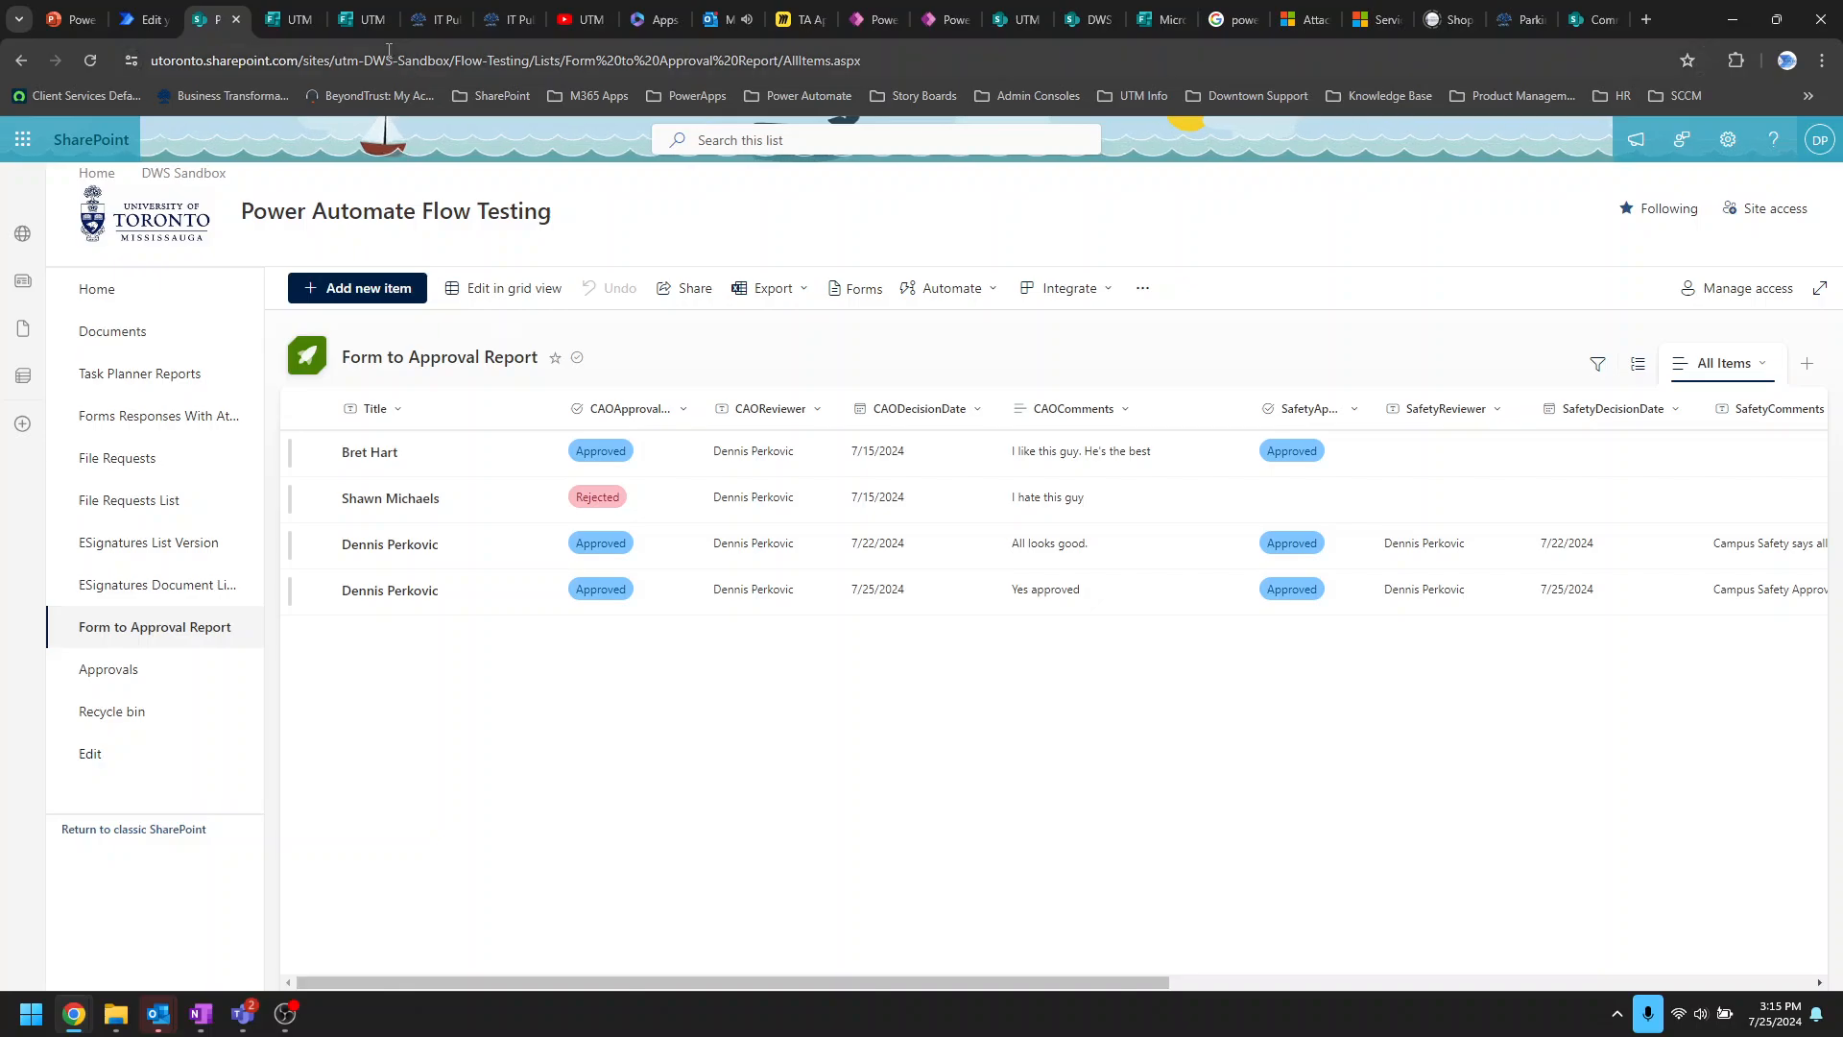
pyautogui.click(425, 23)
pyautogui.scroll(4, 698, 585)
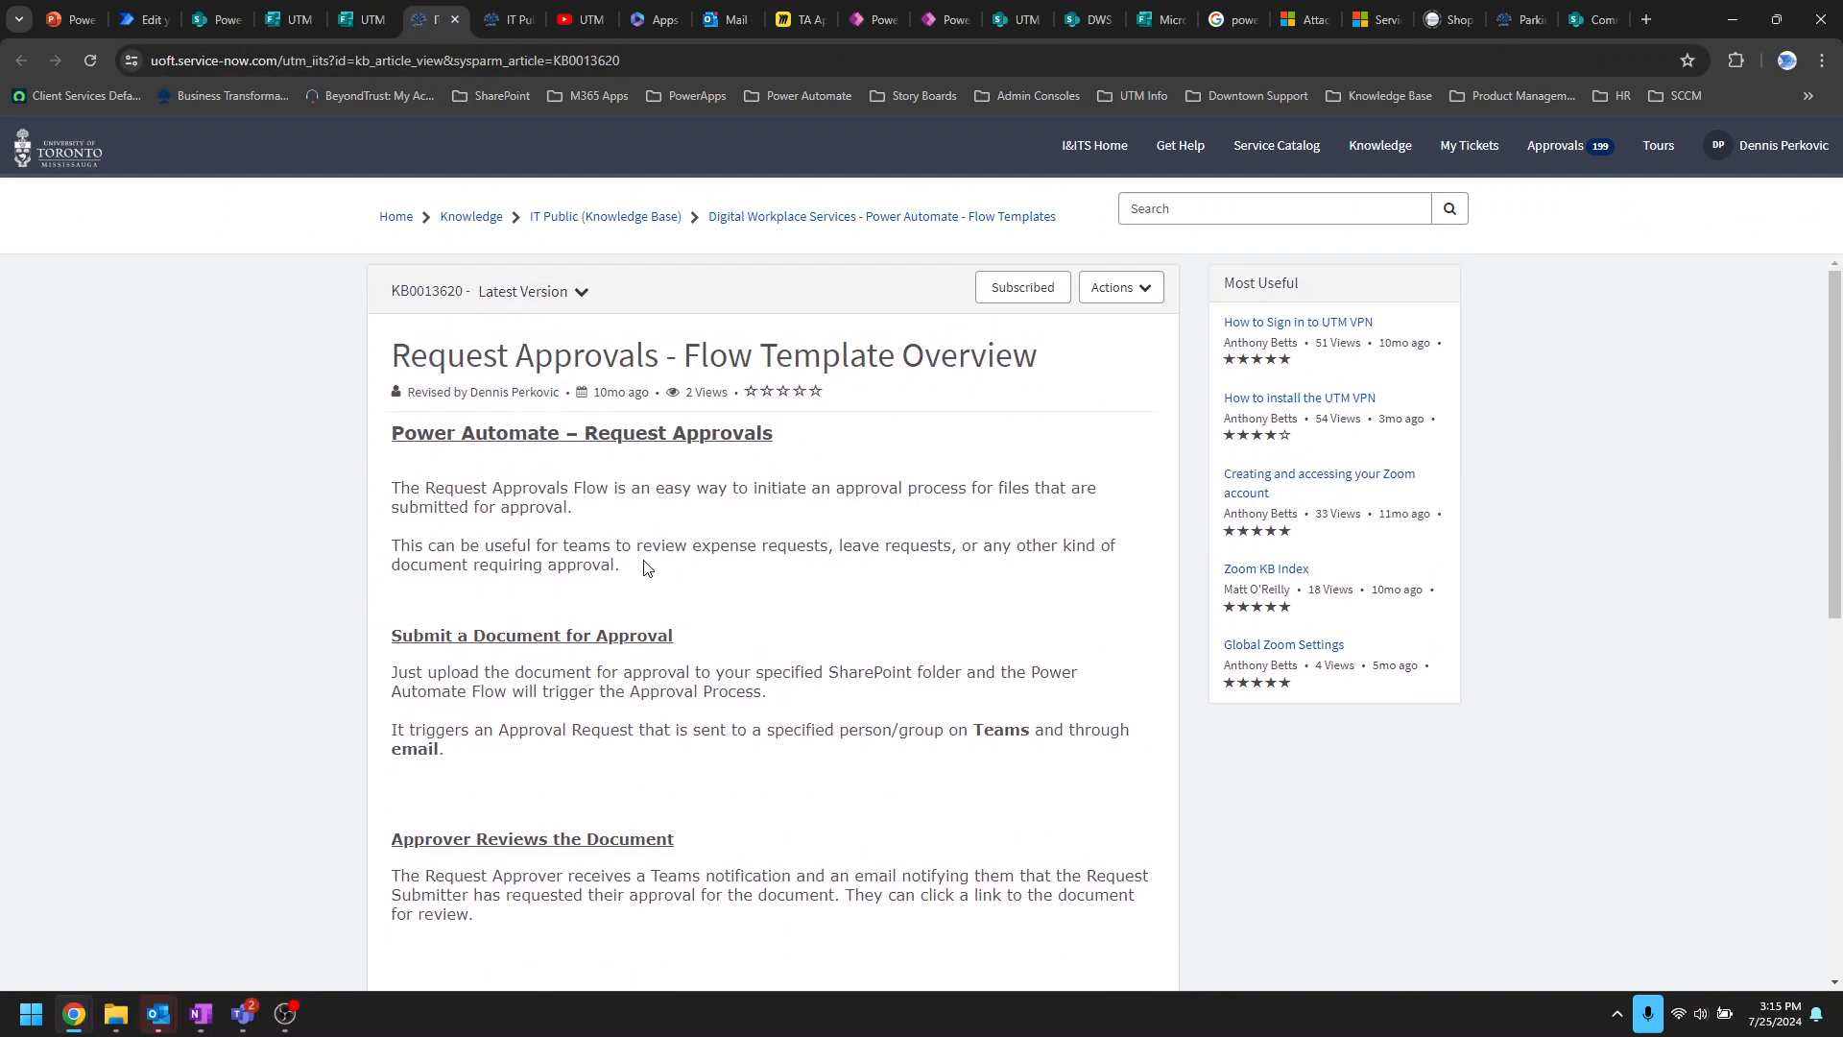
# Step: Browse IT Public > Digital Workplace Services > Power Automate to the UTM Flow Template Library article
pyautogui.click(619, 218)
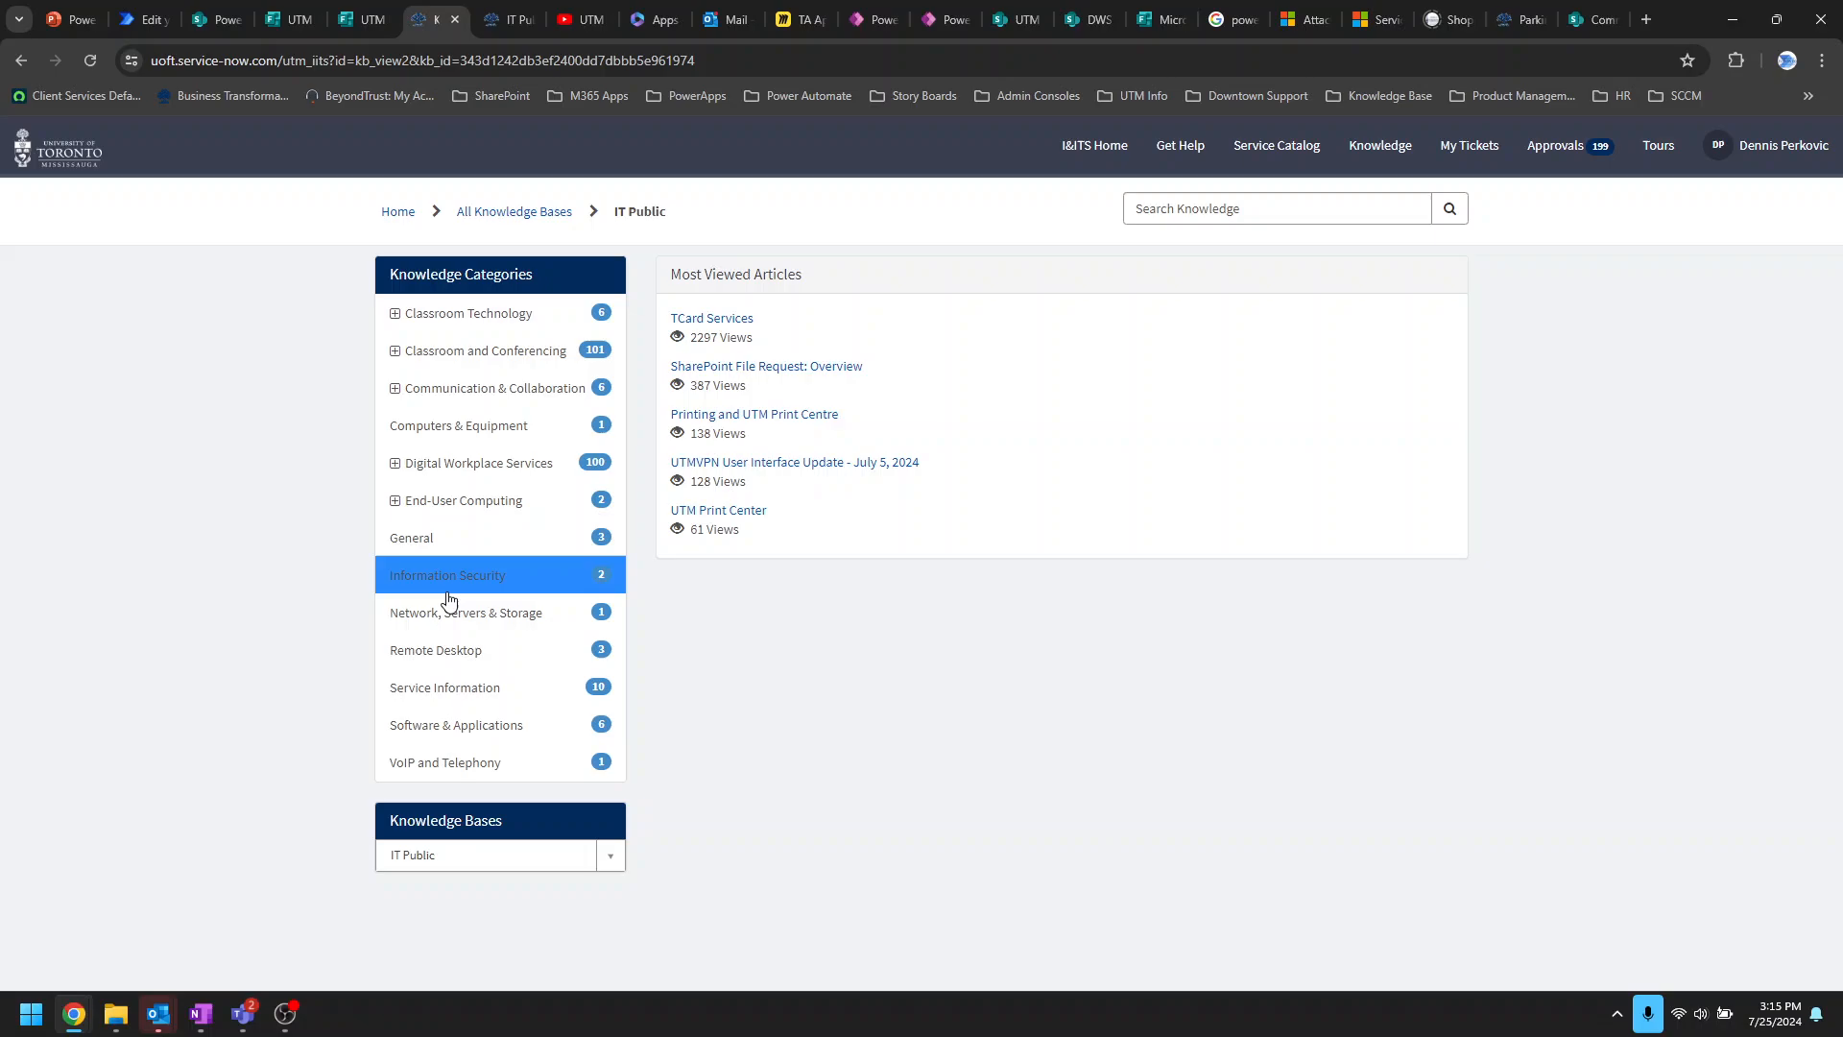
pyautogui.click(408, 466)
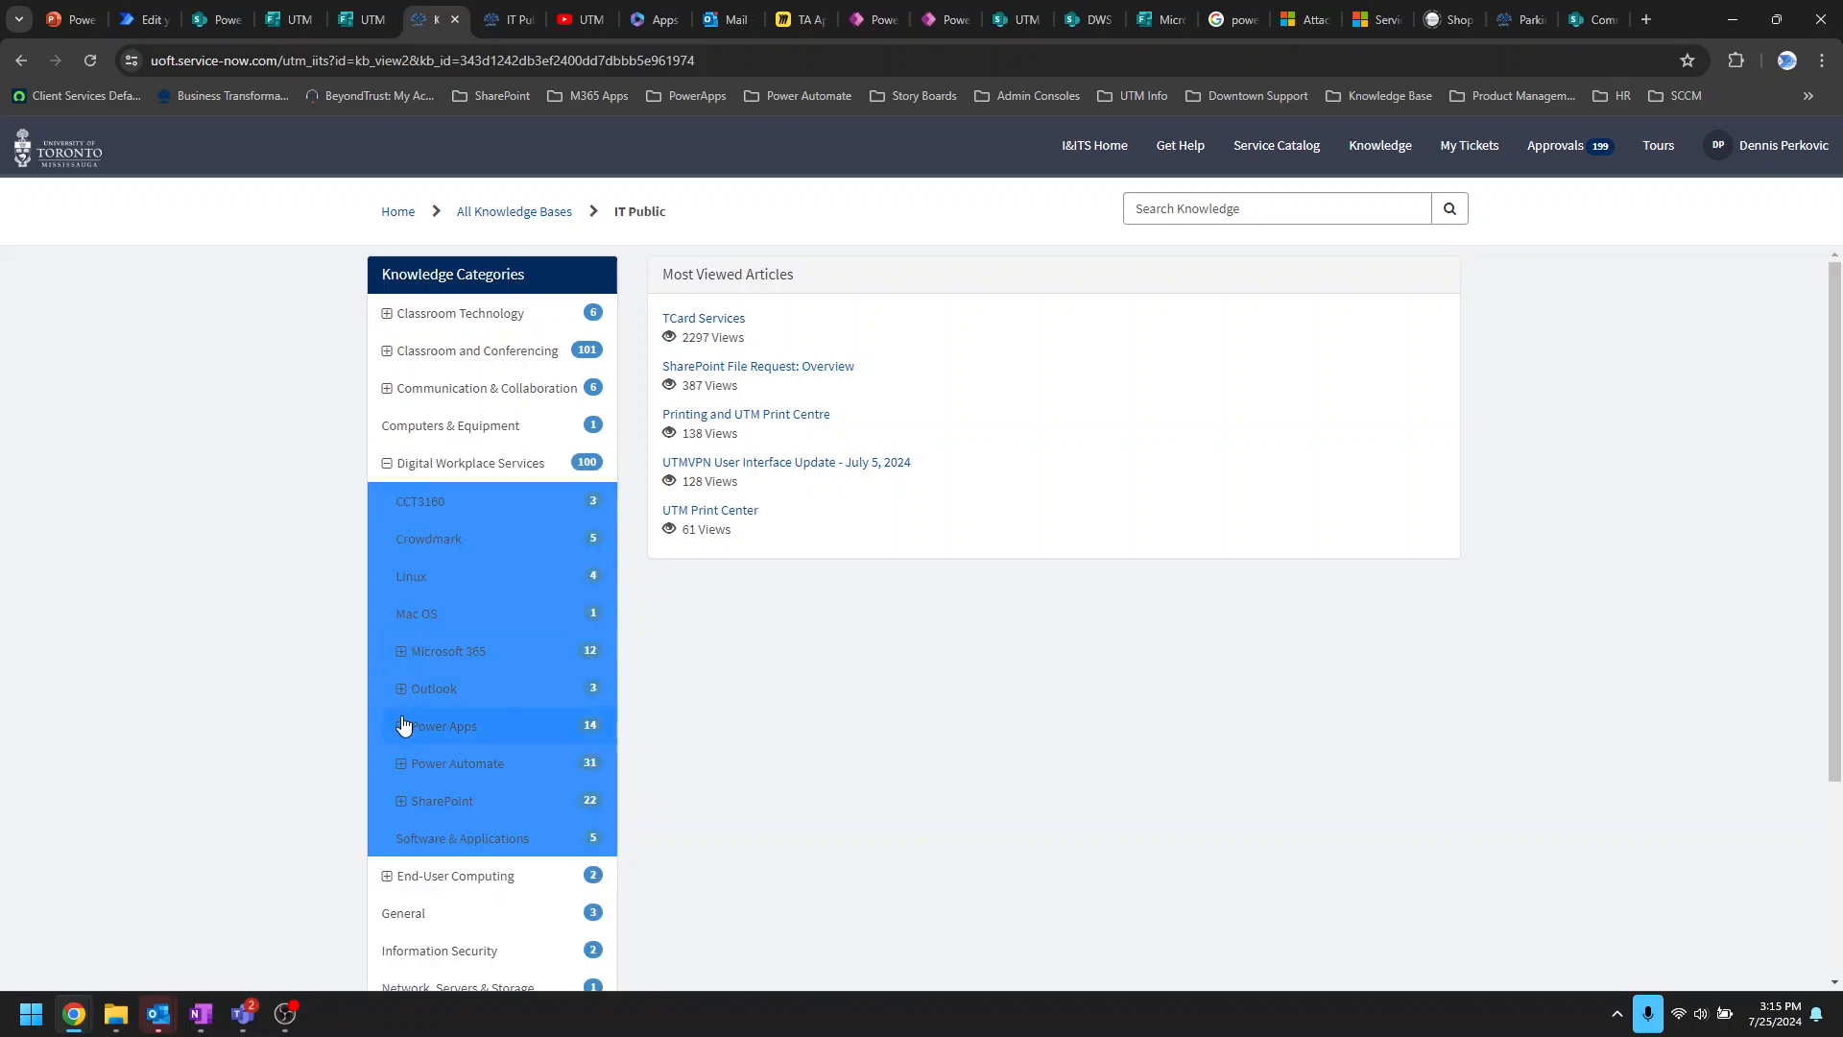
pyautogui.click(401, 764)
pyautogui.click(423, 811)
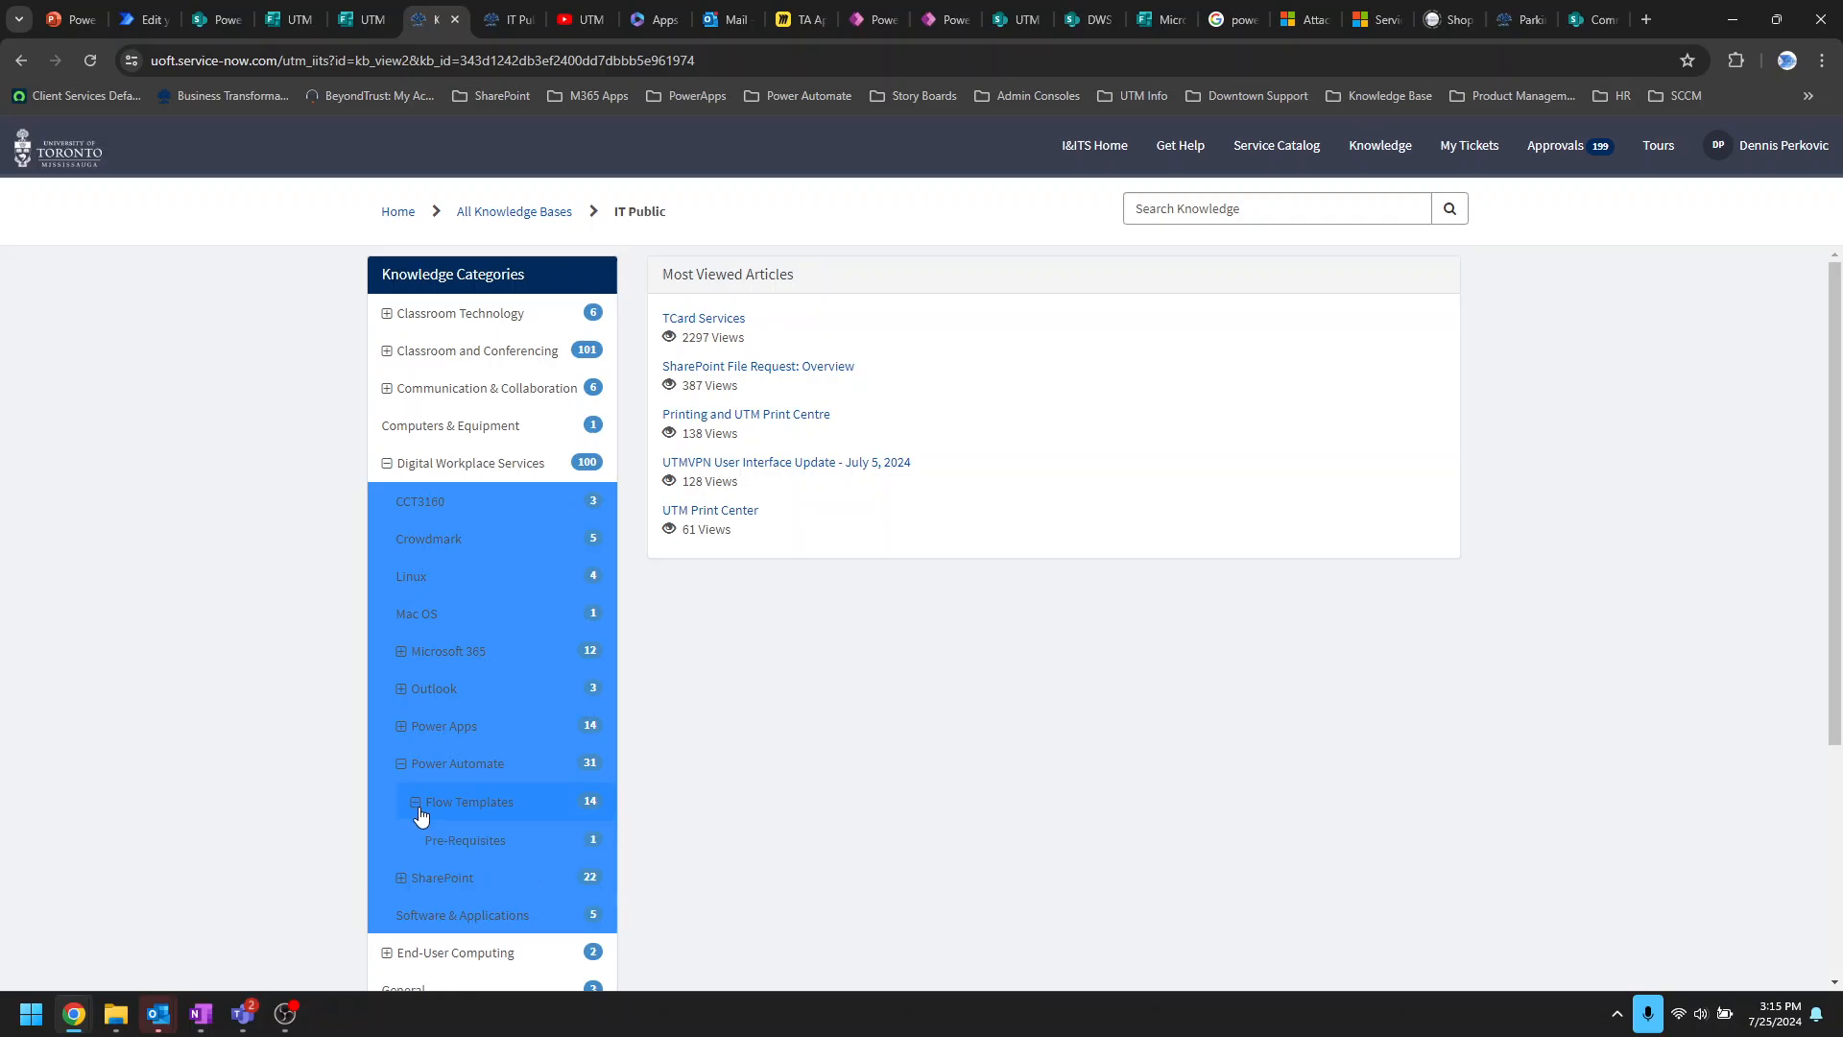
pyautogui.click(459, 767)
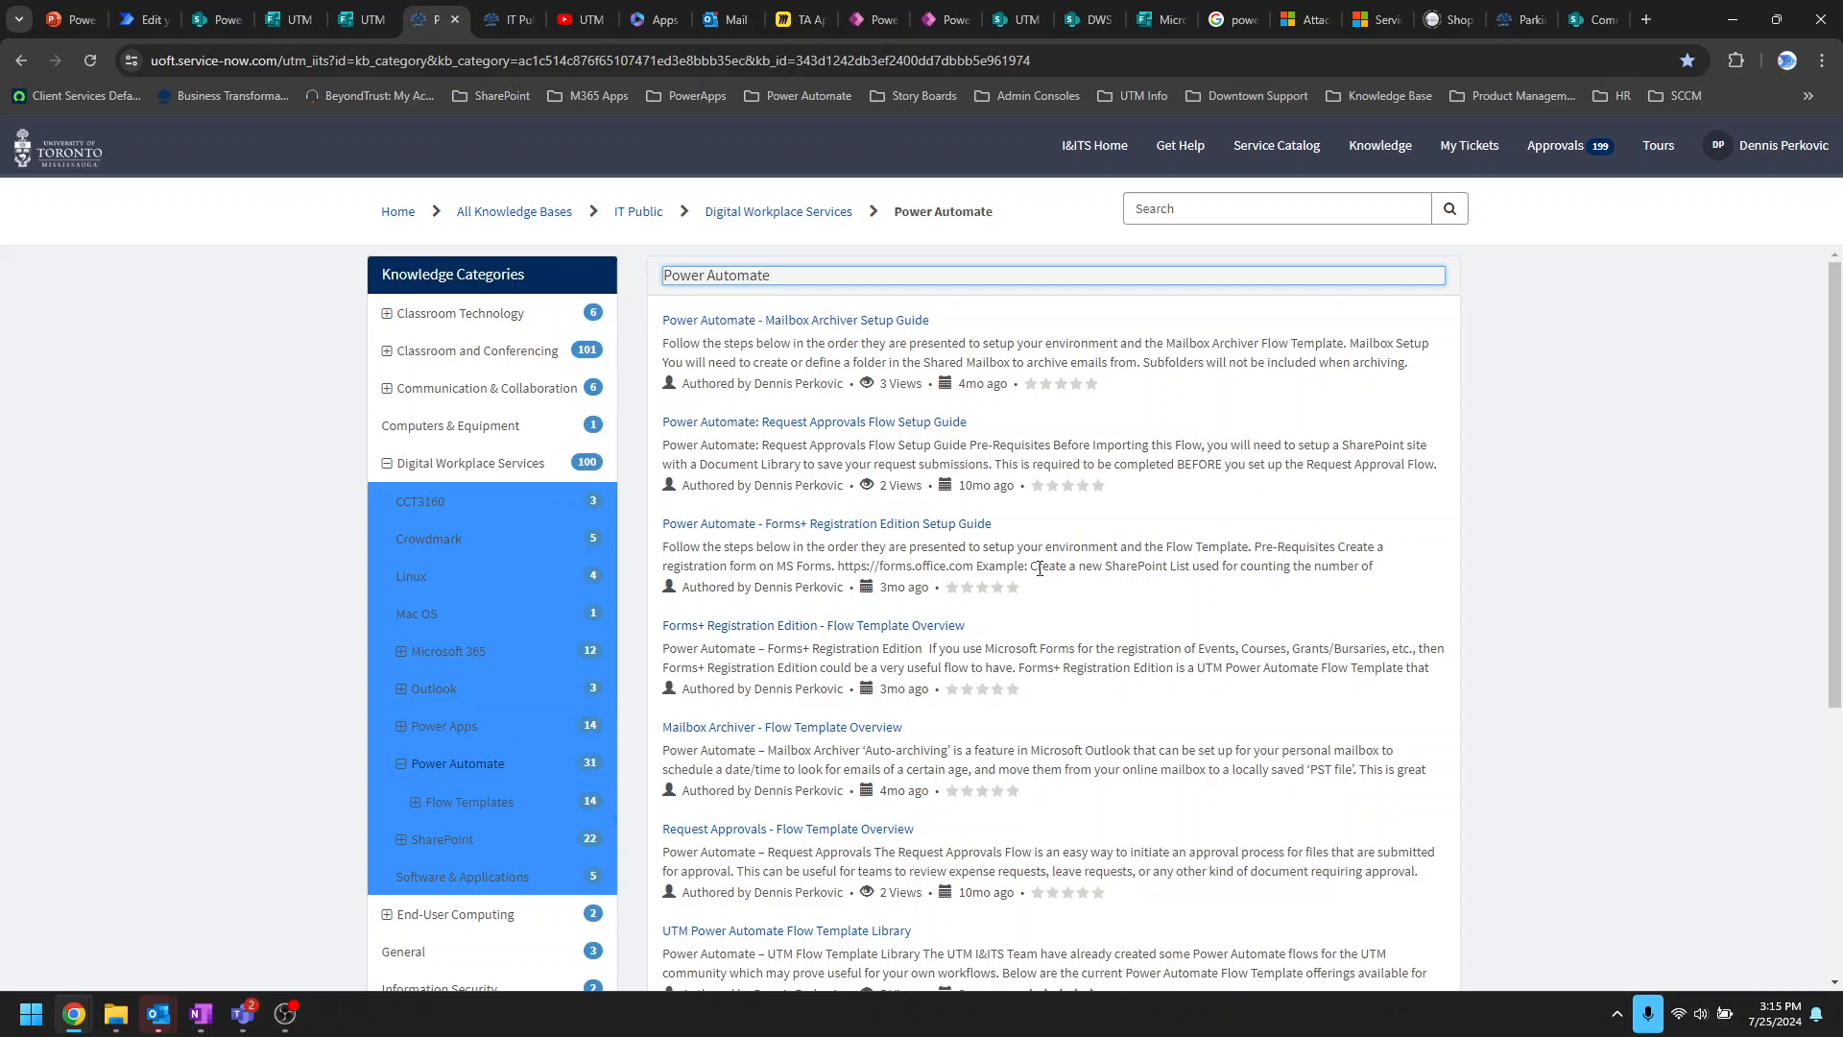
pyautogui.scroll(-3, 955, 671)
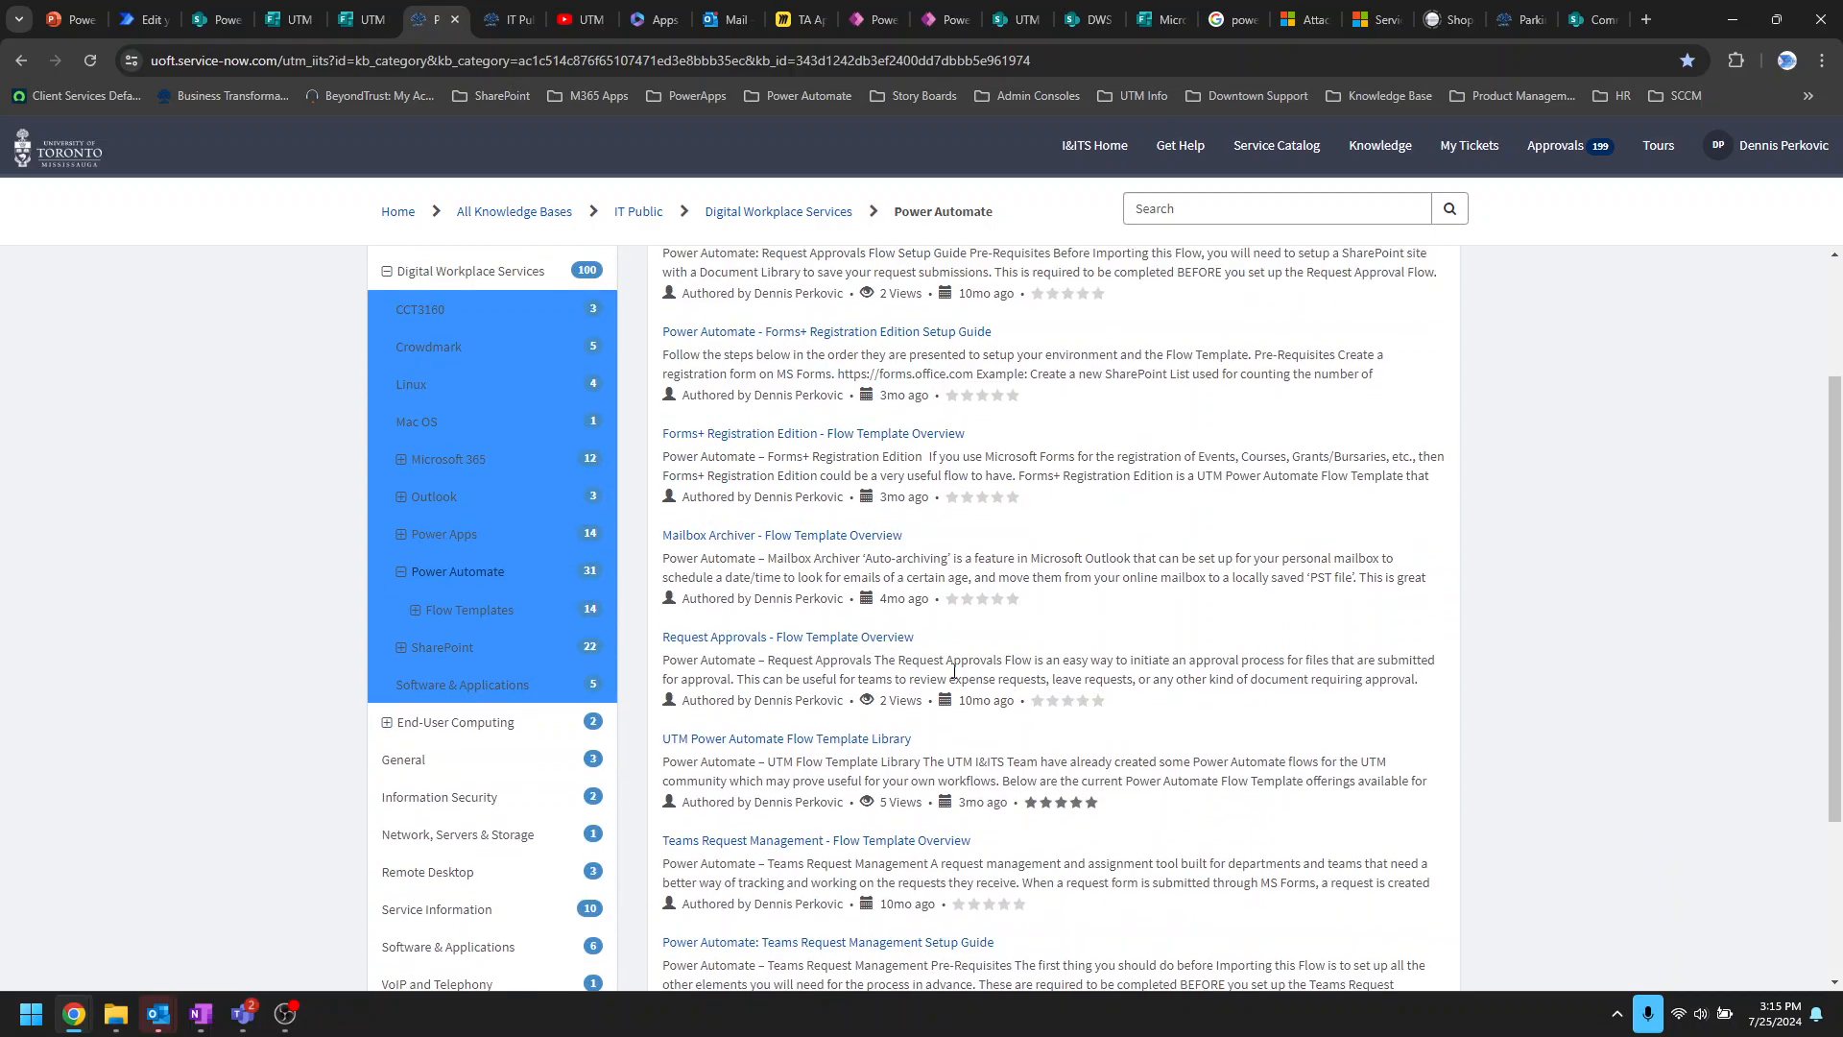
pyautogui.click(893, 651)
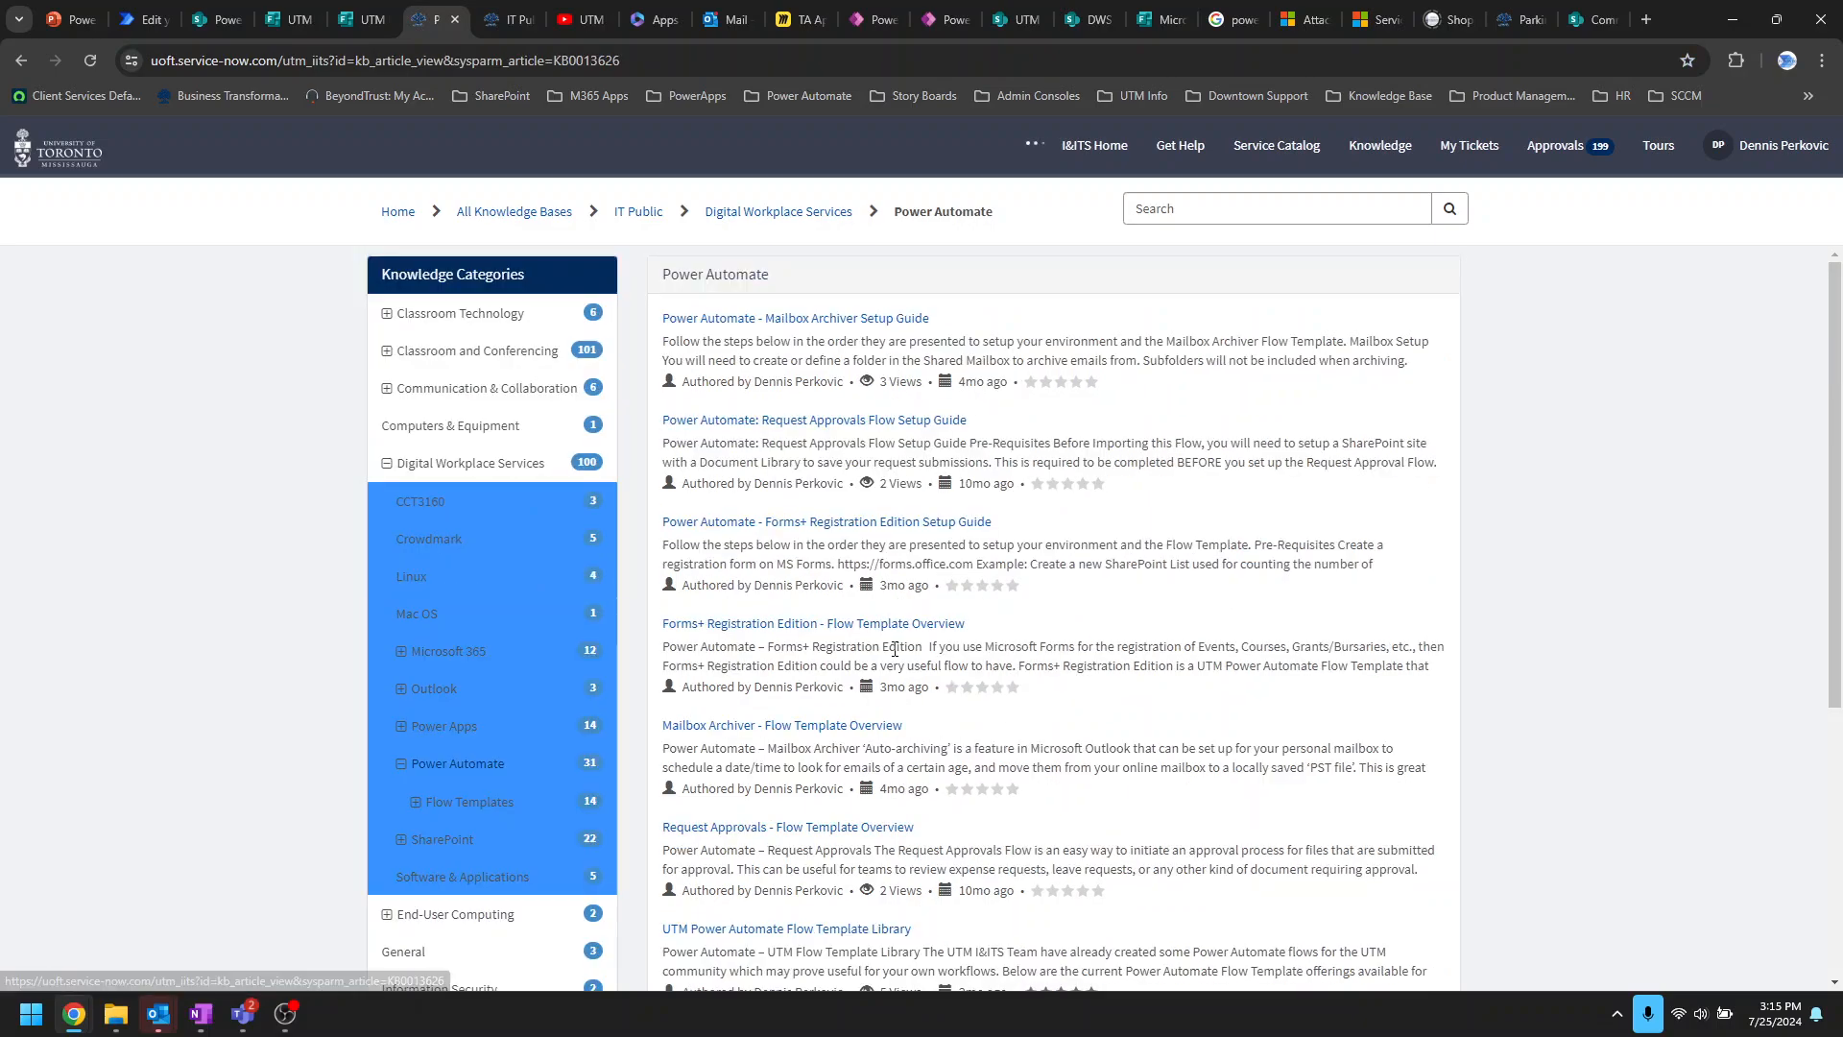
# Step: Copy the Flow Template Library article's permalink and return to the Drone Request Approval flow
pyautogui.scroll(-15, 768, 748)
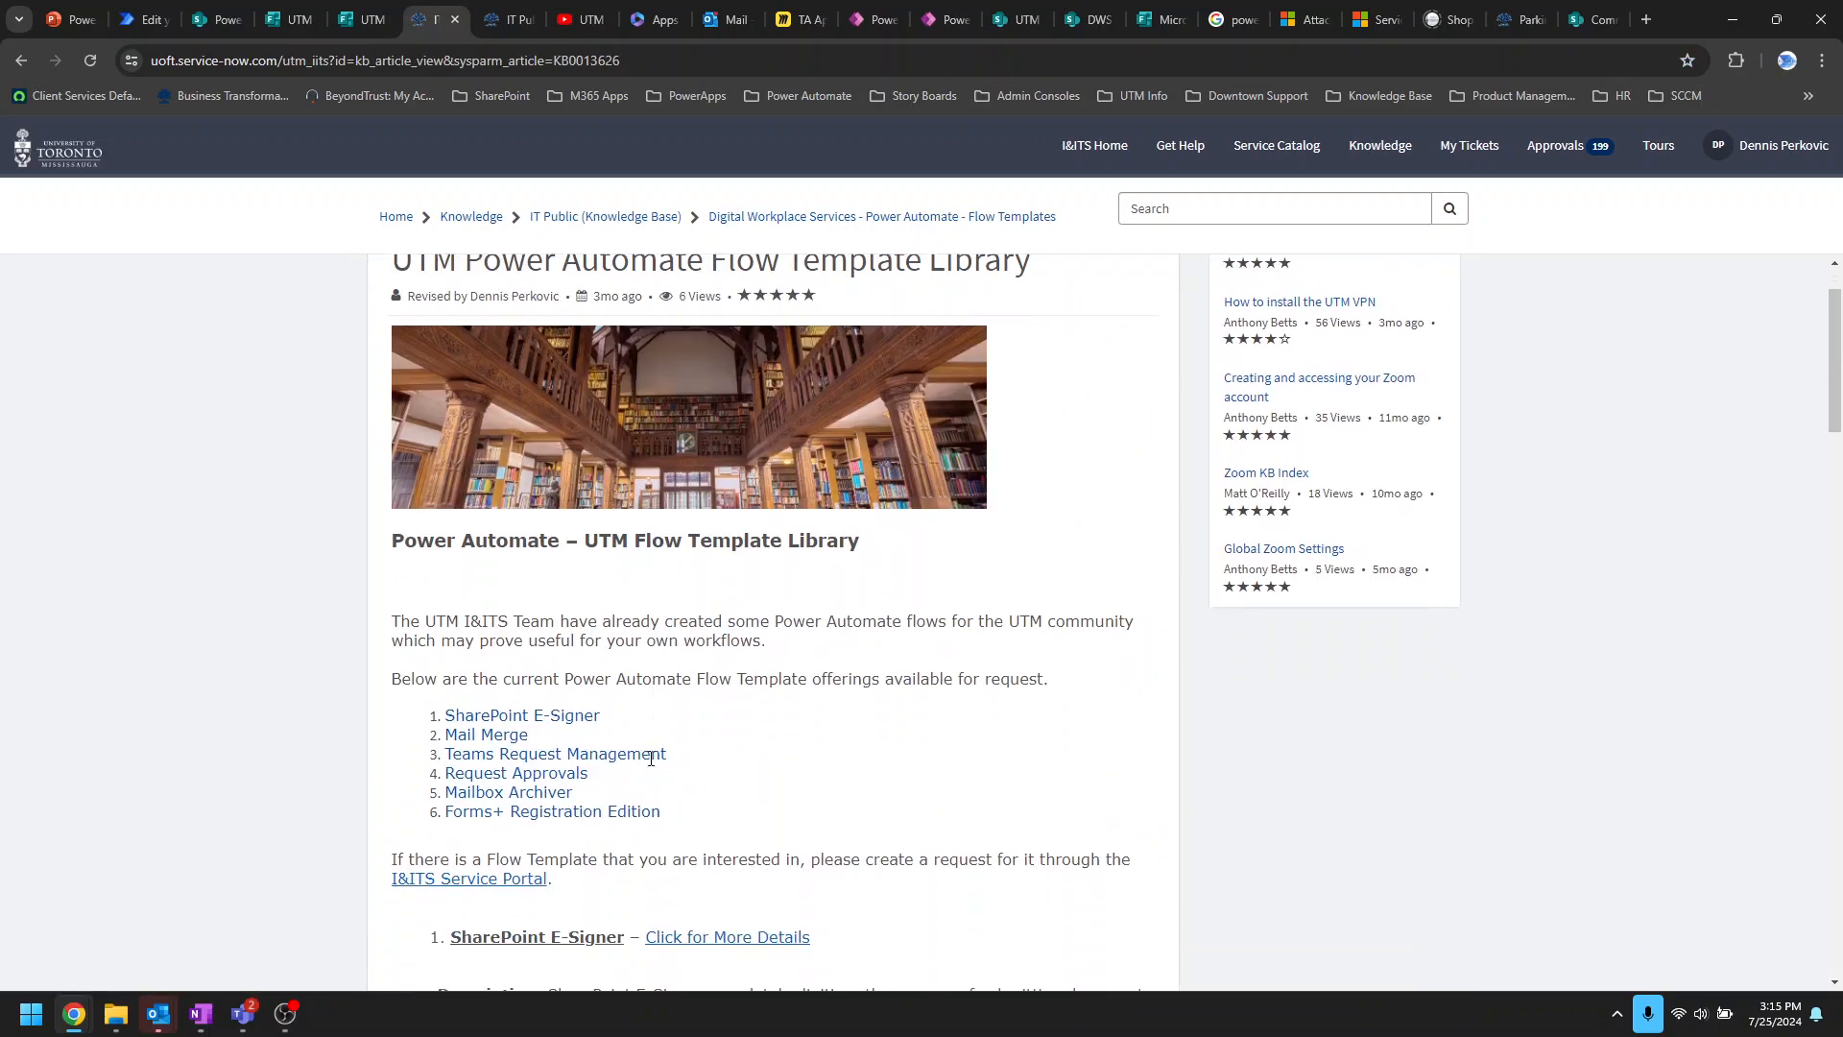
pyautogui.scroll(-6, 813, 763)
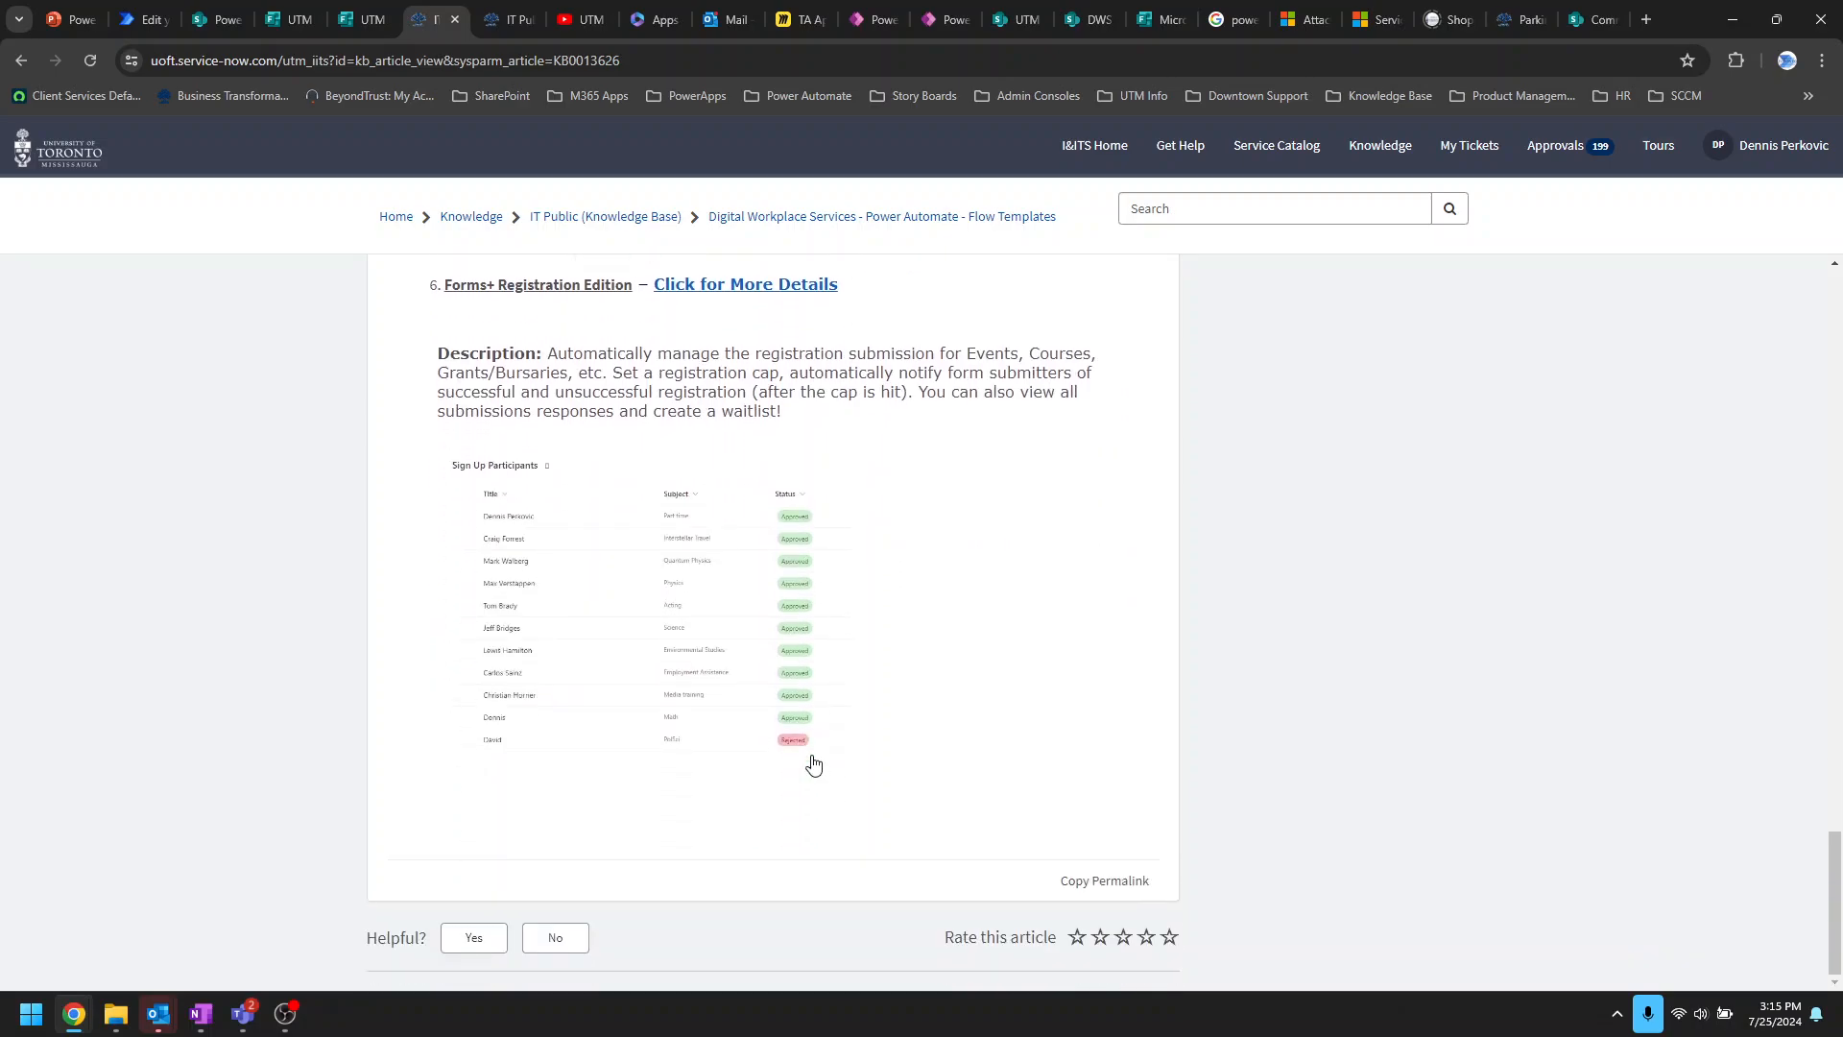
pyautogui.scroll(20, 912, 762)
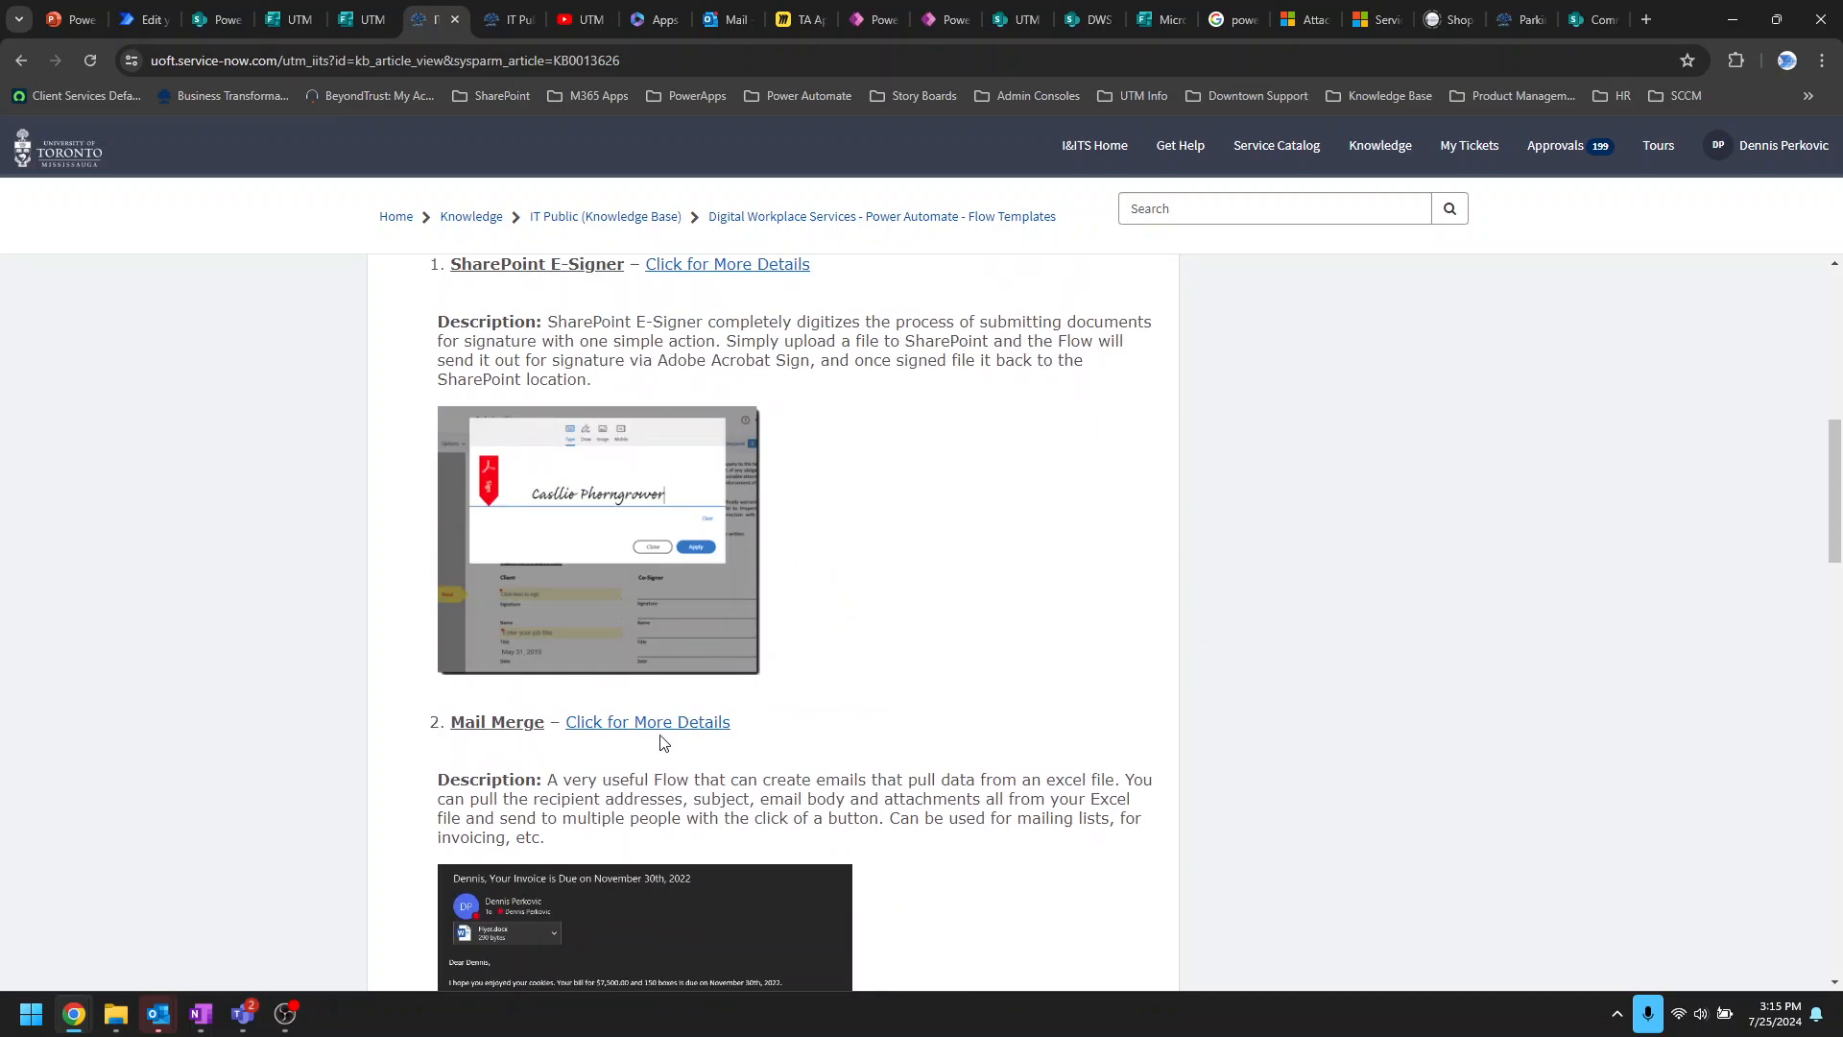
pyautogui.scroll(7, 1011, 666)
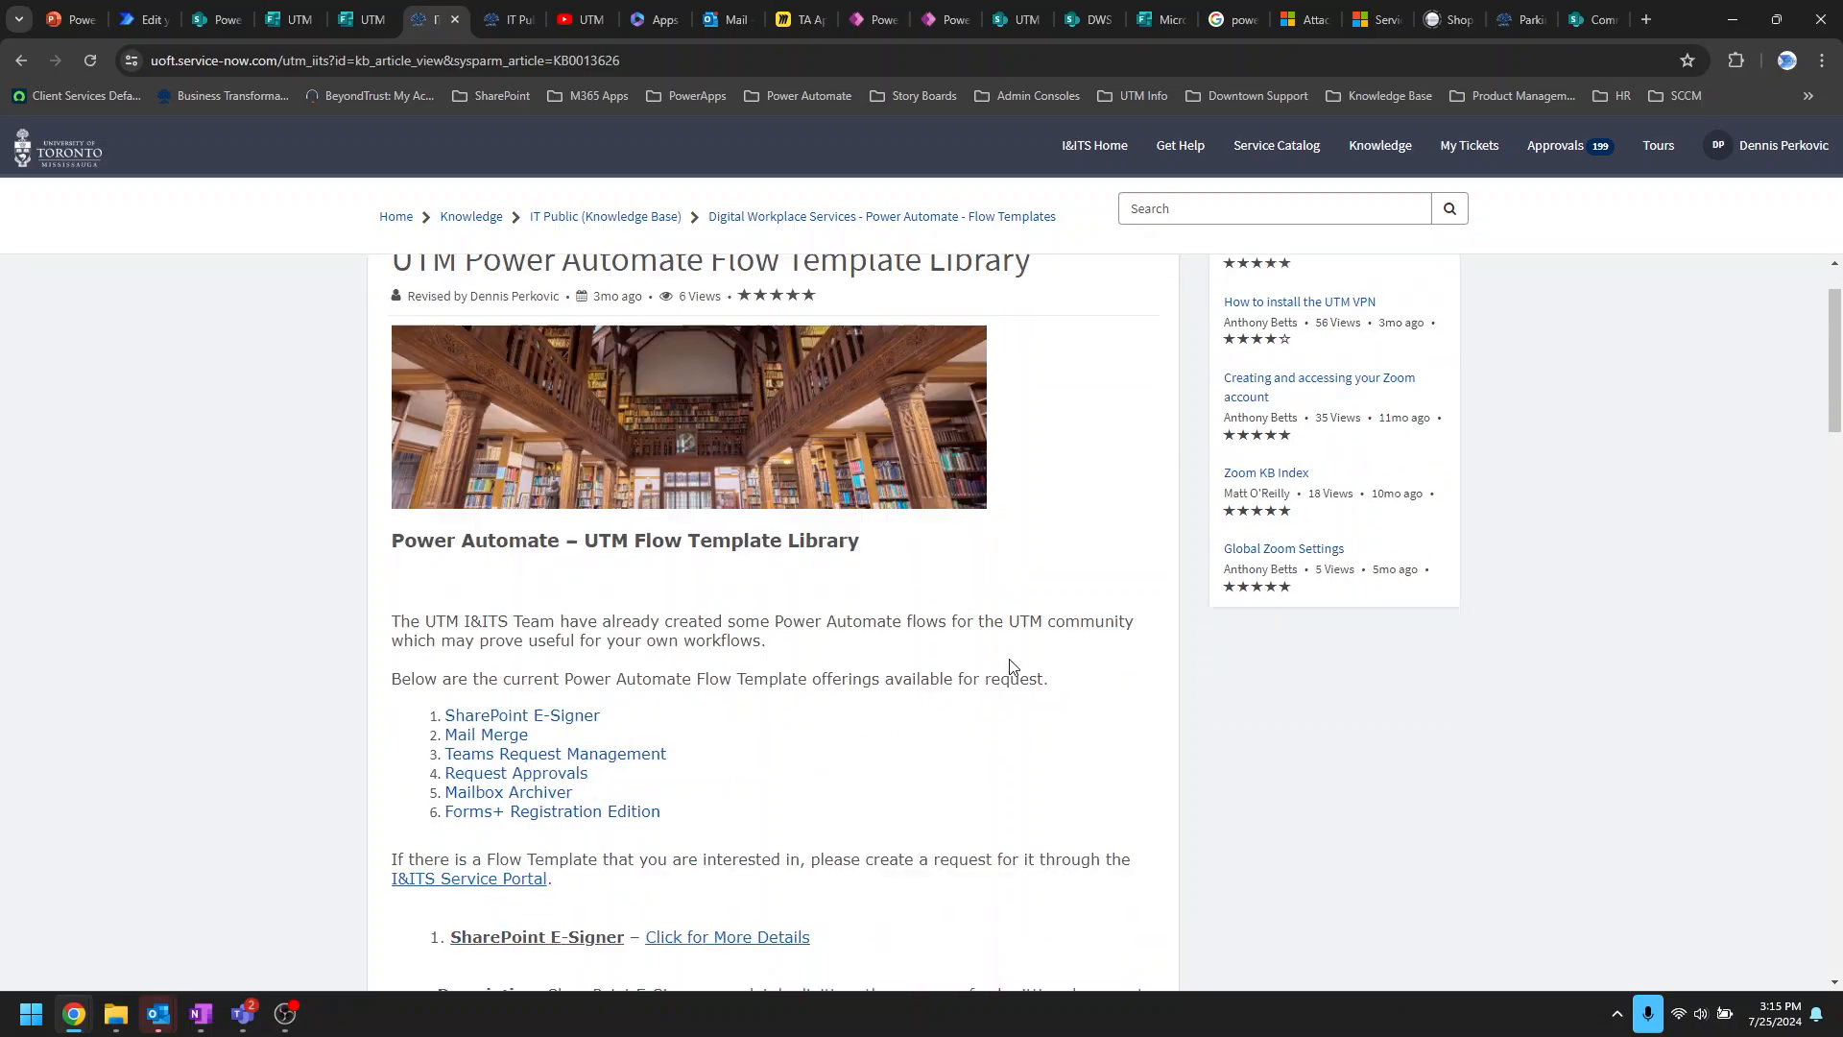
pyautogui.scroll(-20, 1010, 666)
pyautogui.click(1094, 883)
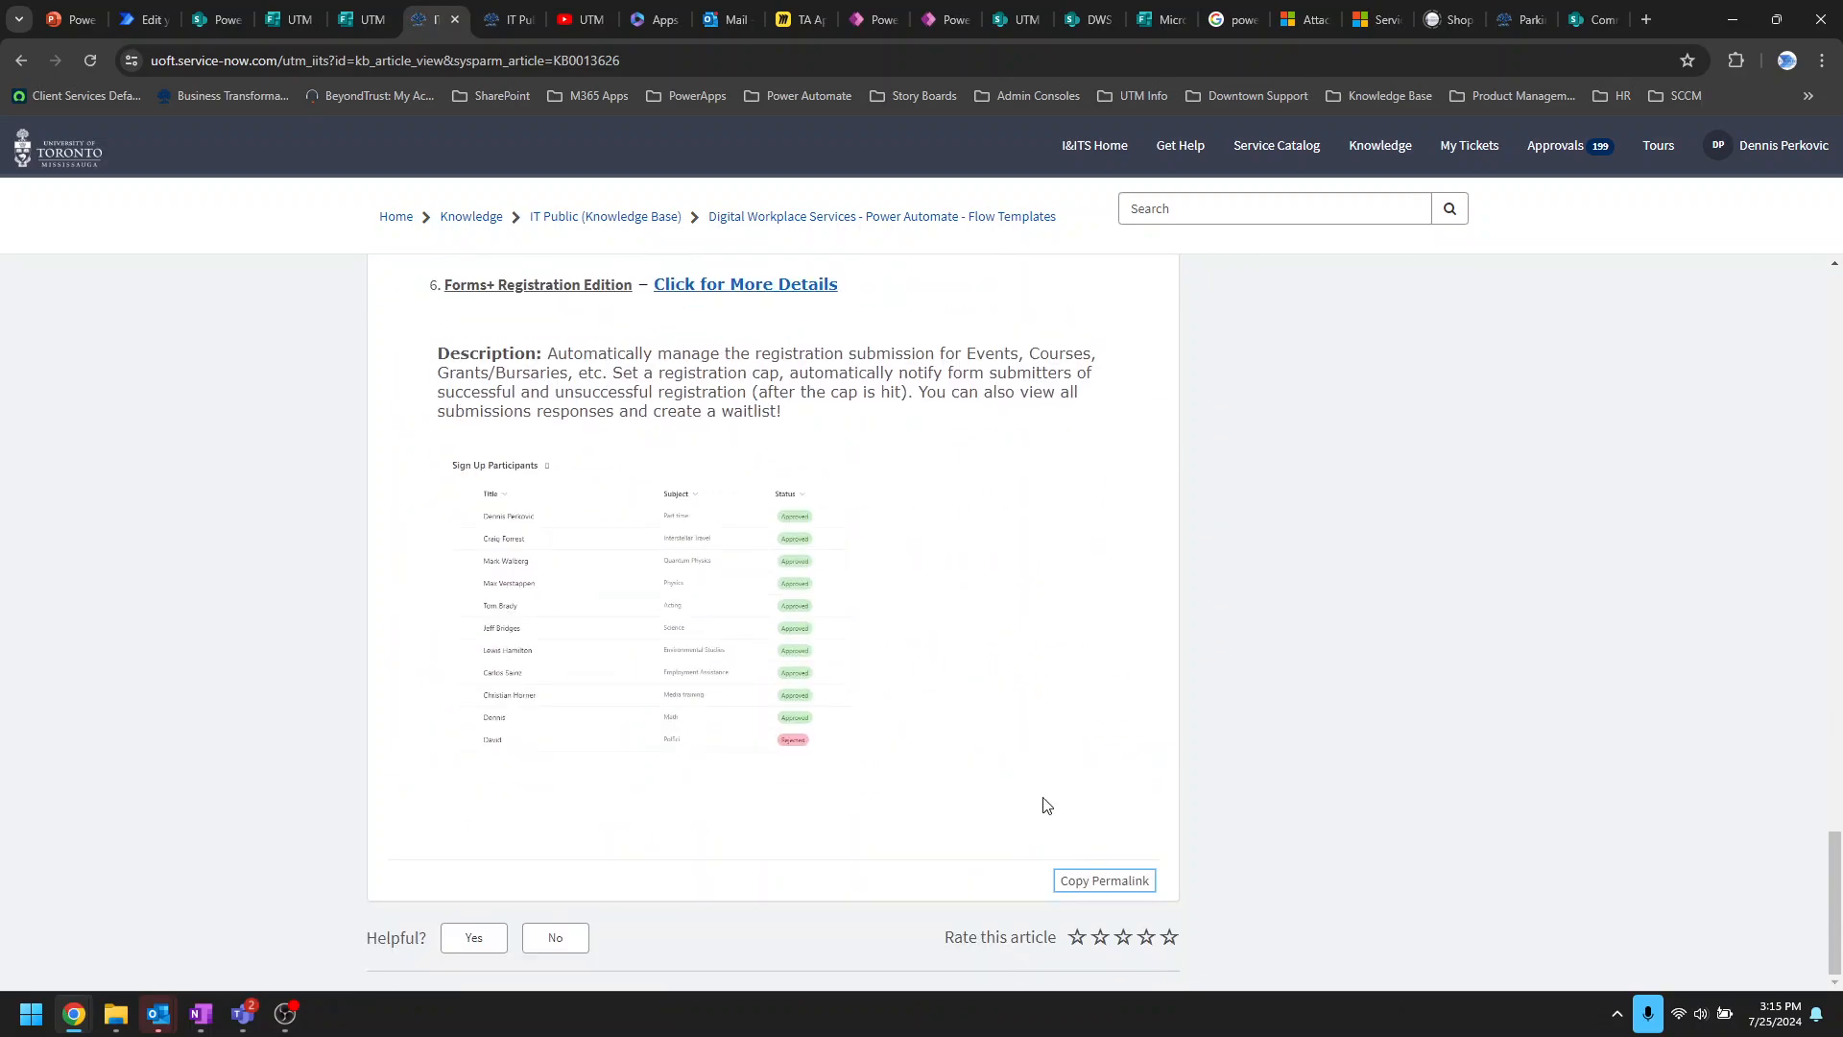
pyautogui.scroll(5, 1041, 806)
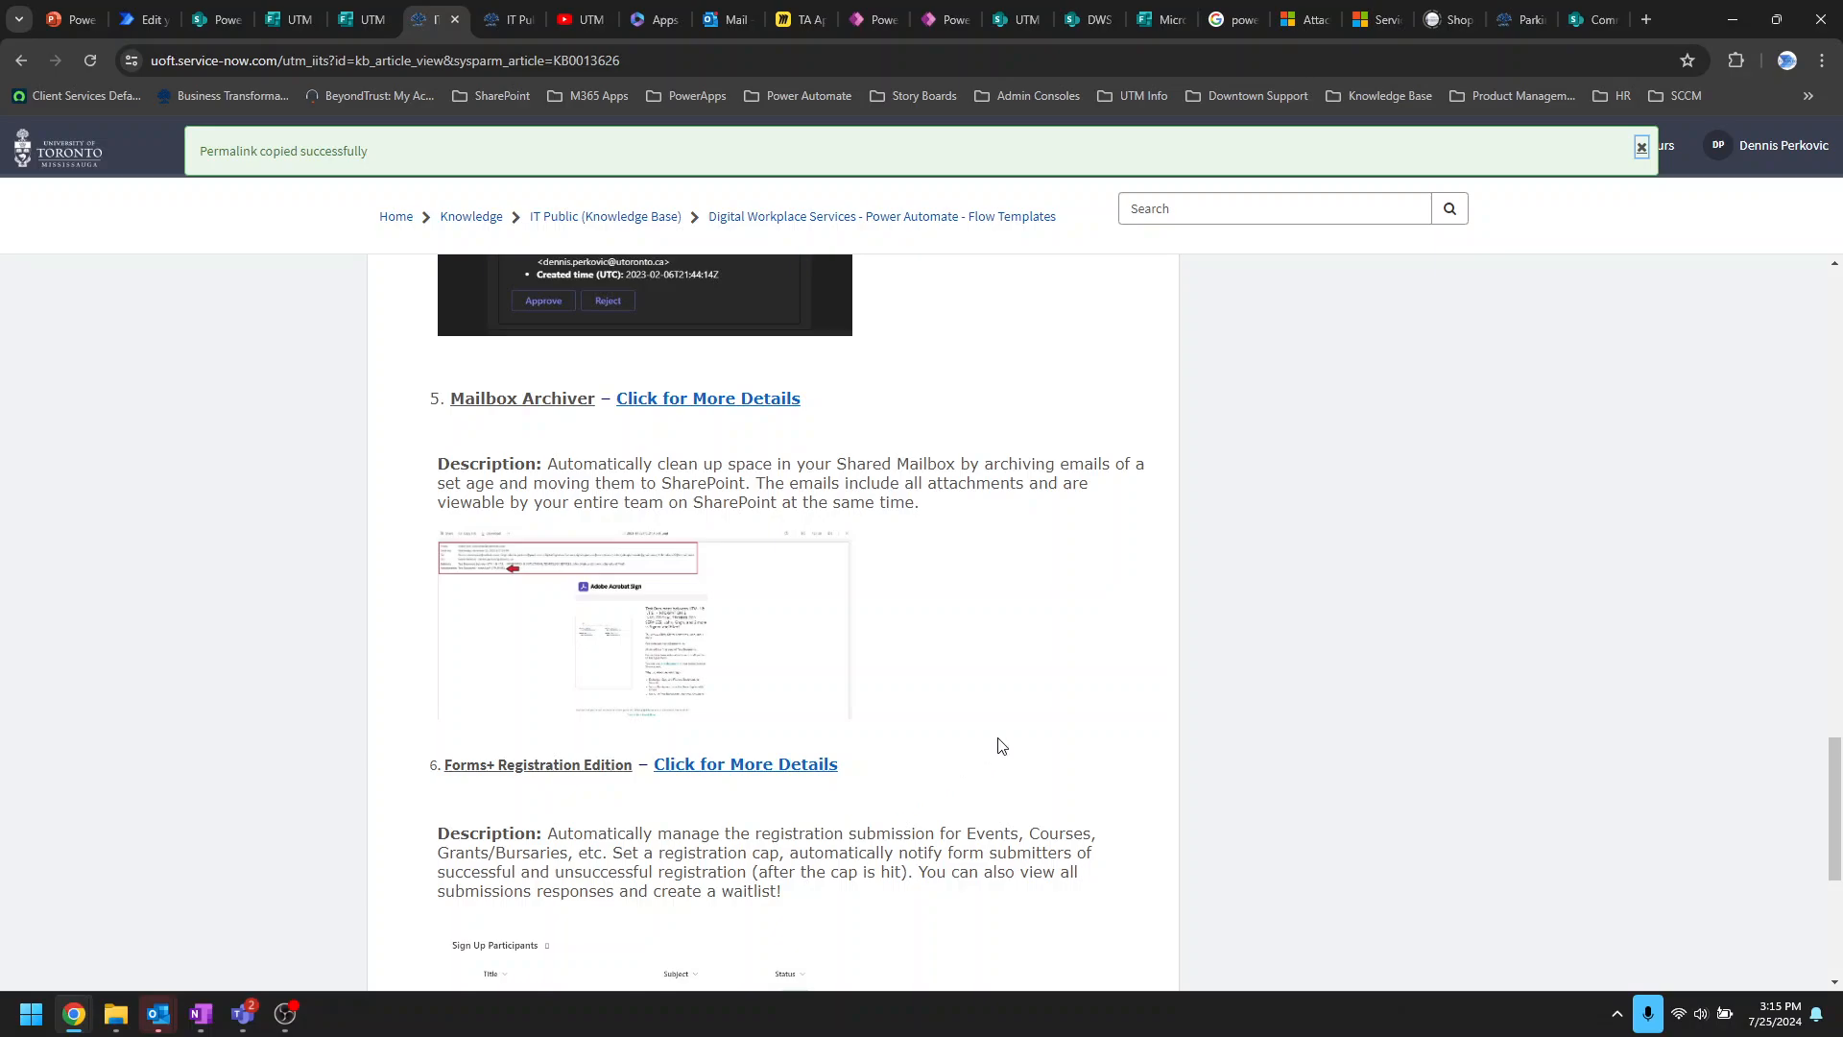
pyautogui.scroll(5, 1001, 746)
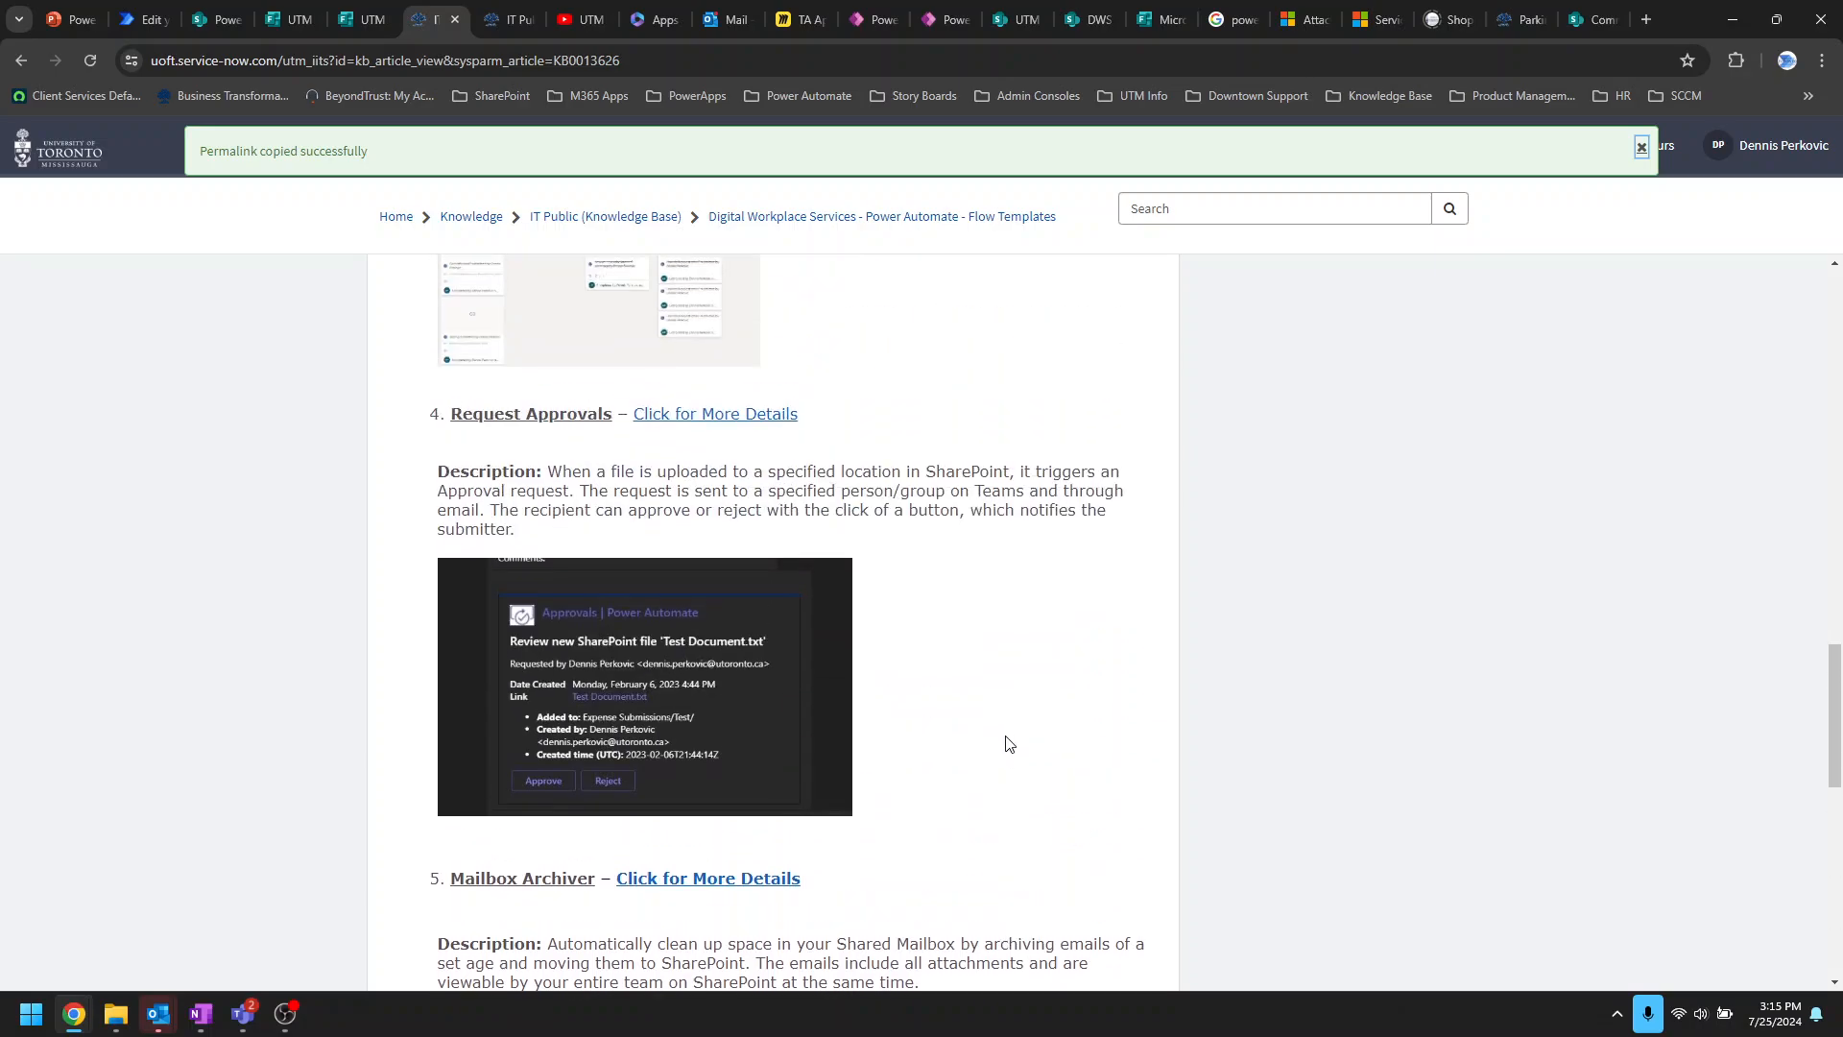
pyautogui.click(122, 21)
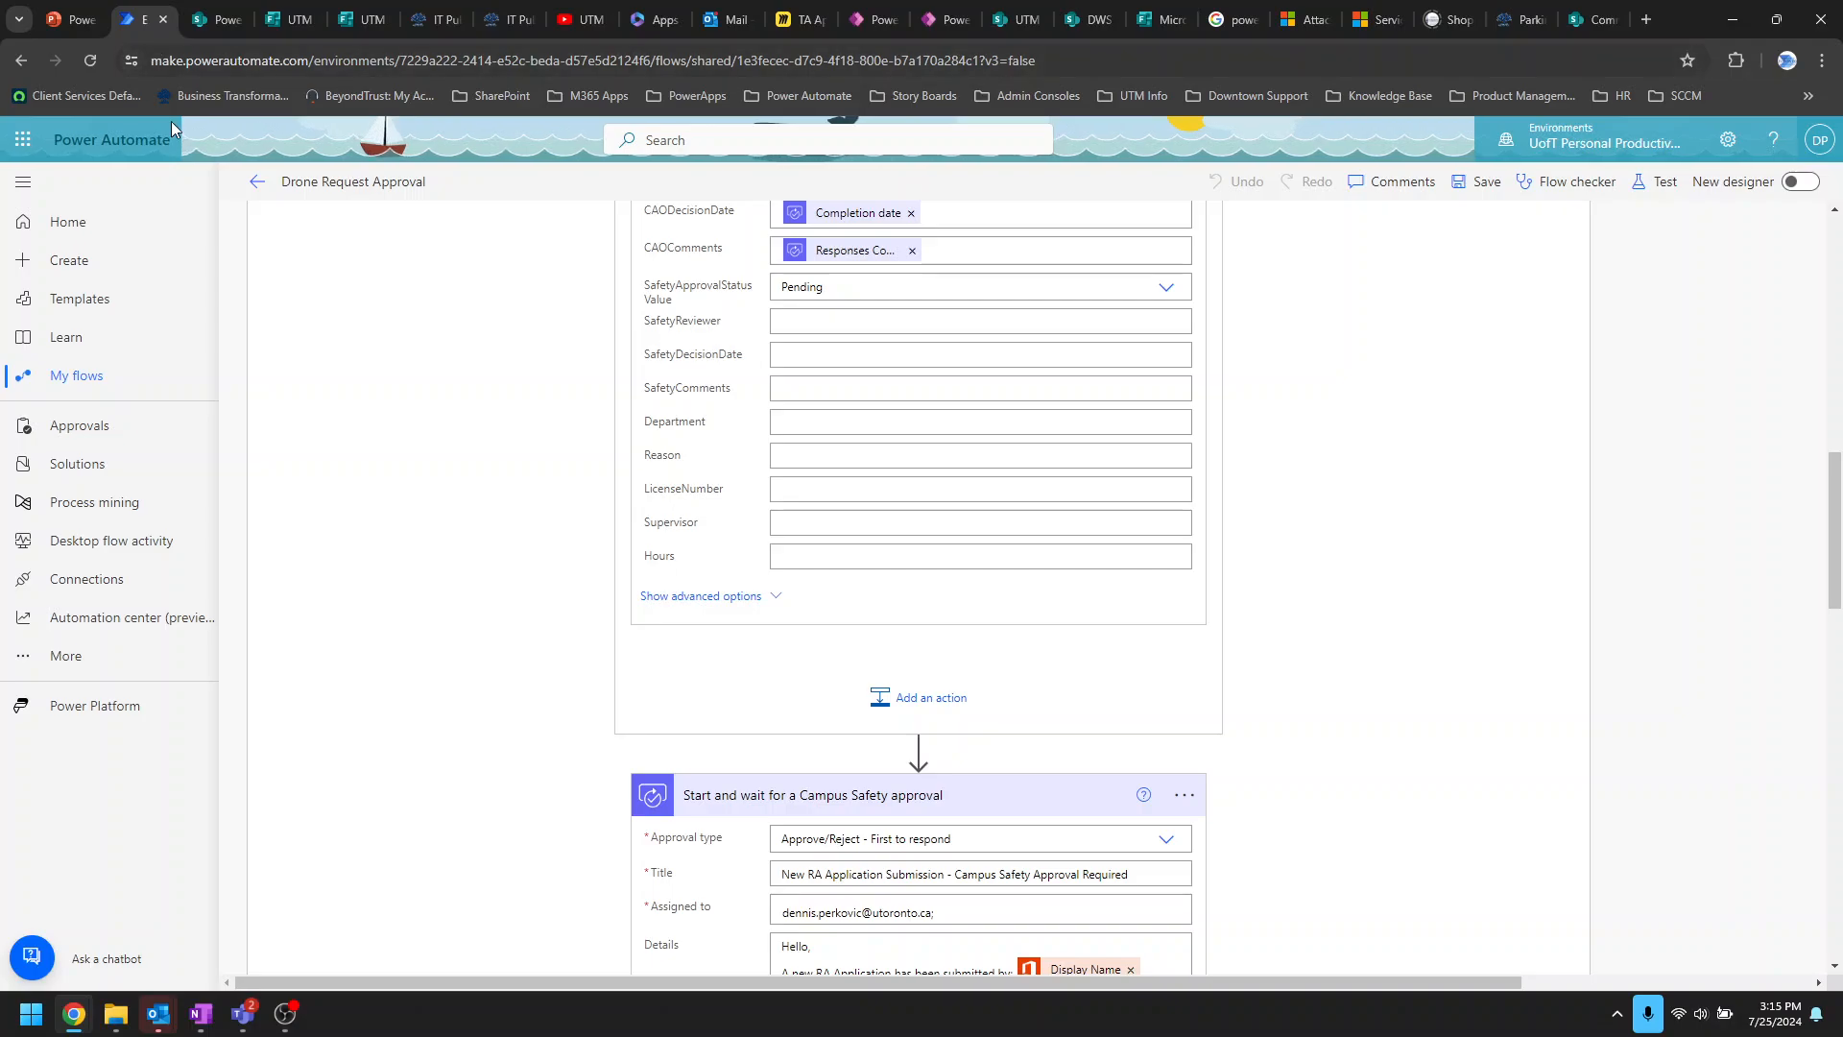
# Step: Open Power Automate's Templates gallery and its search box, then return to the ServiceNow article
pyautogui.click(103, 303)
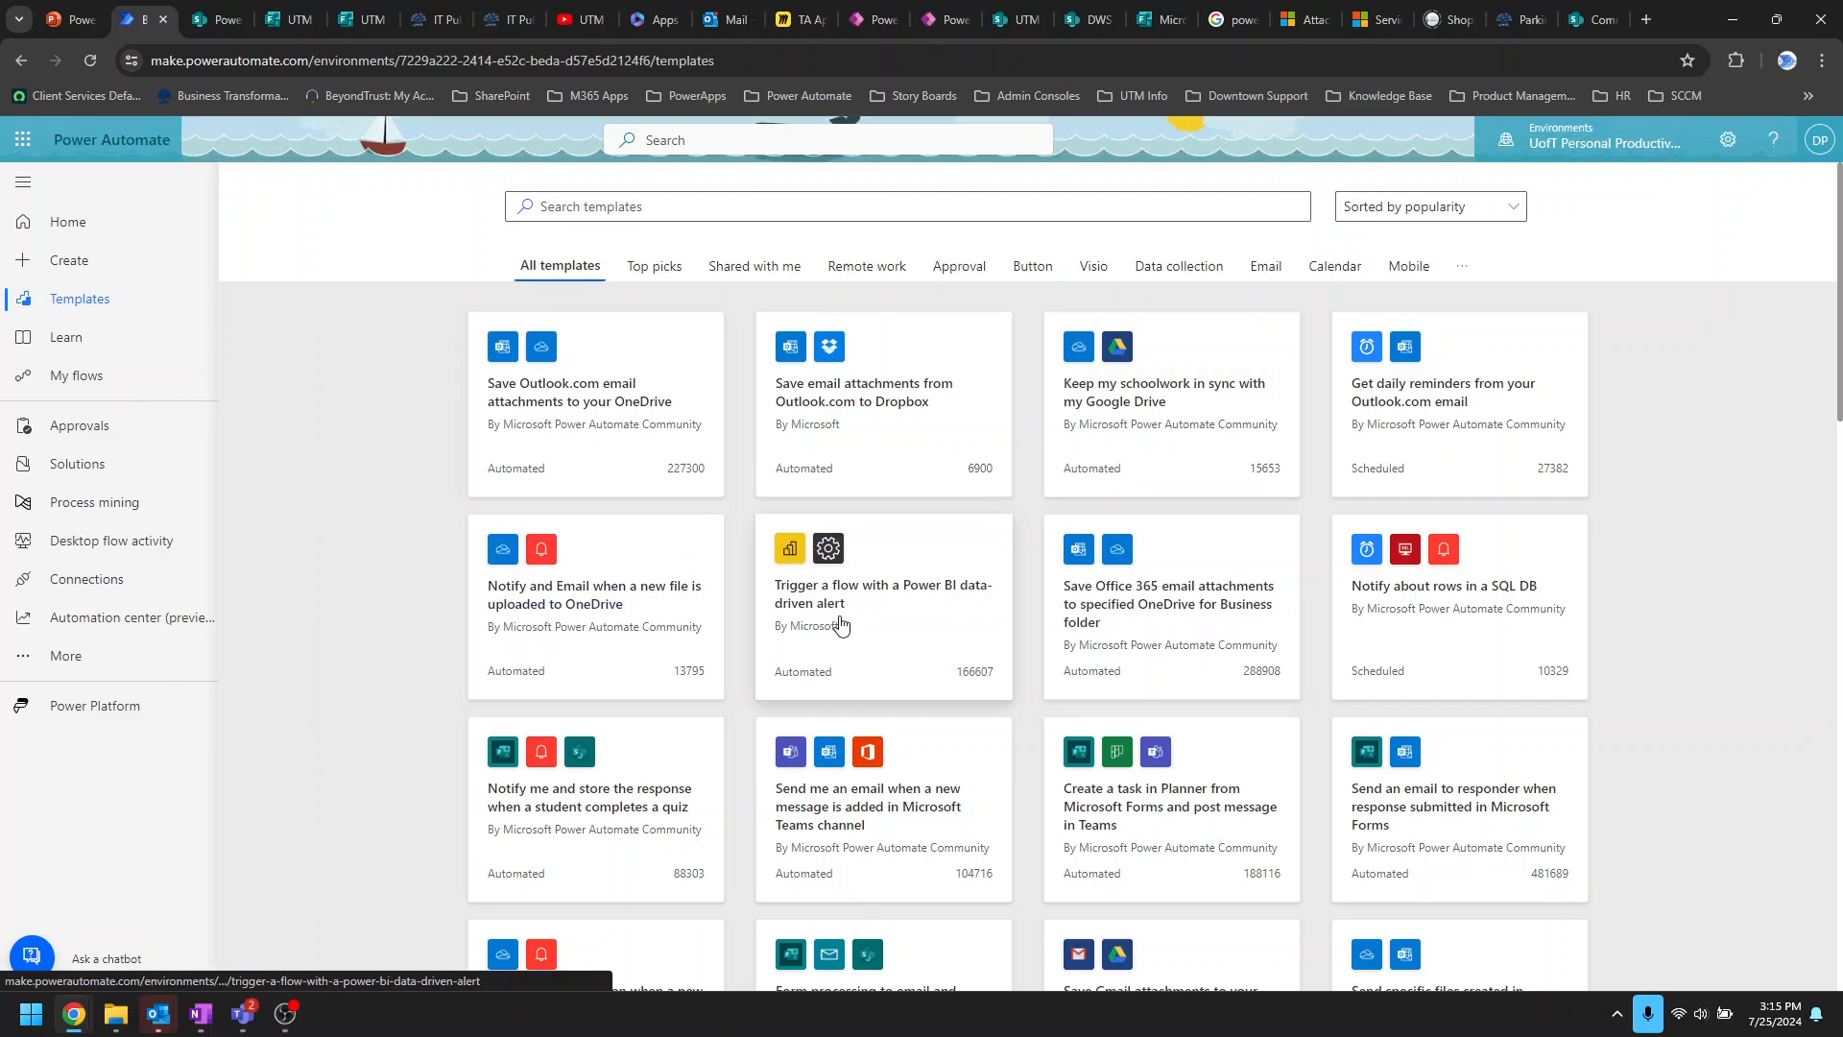
pyautogui.click(707, 206)
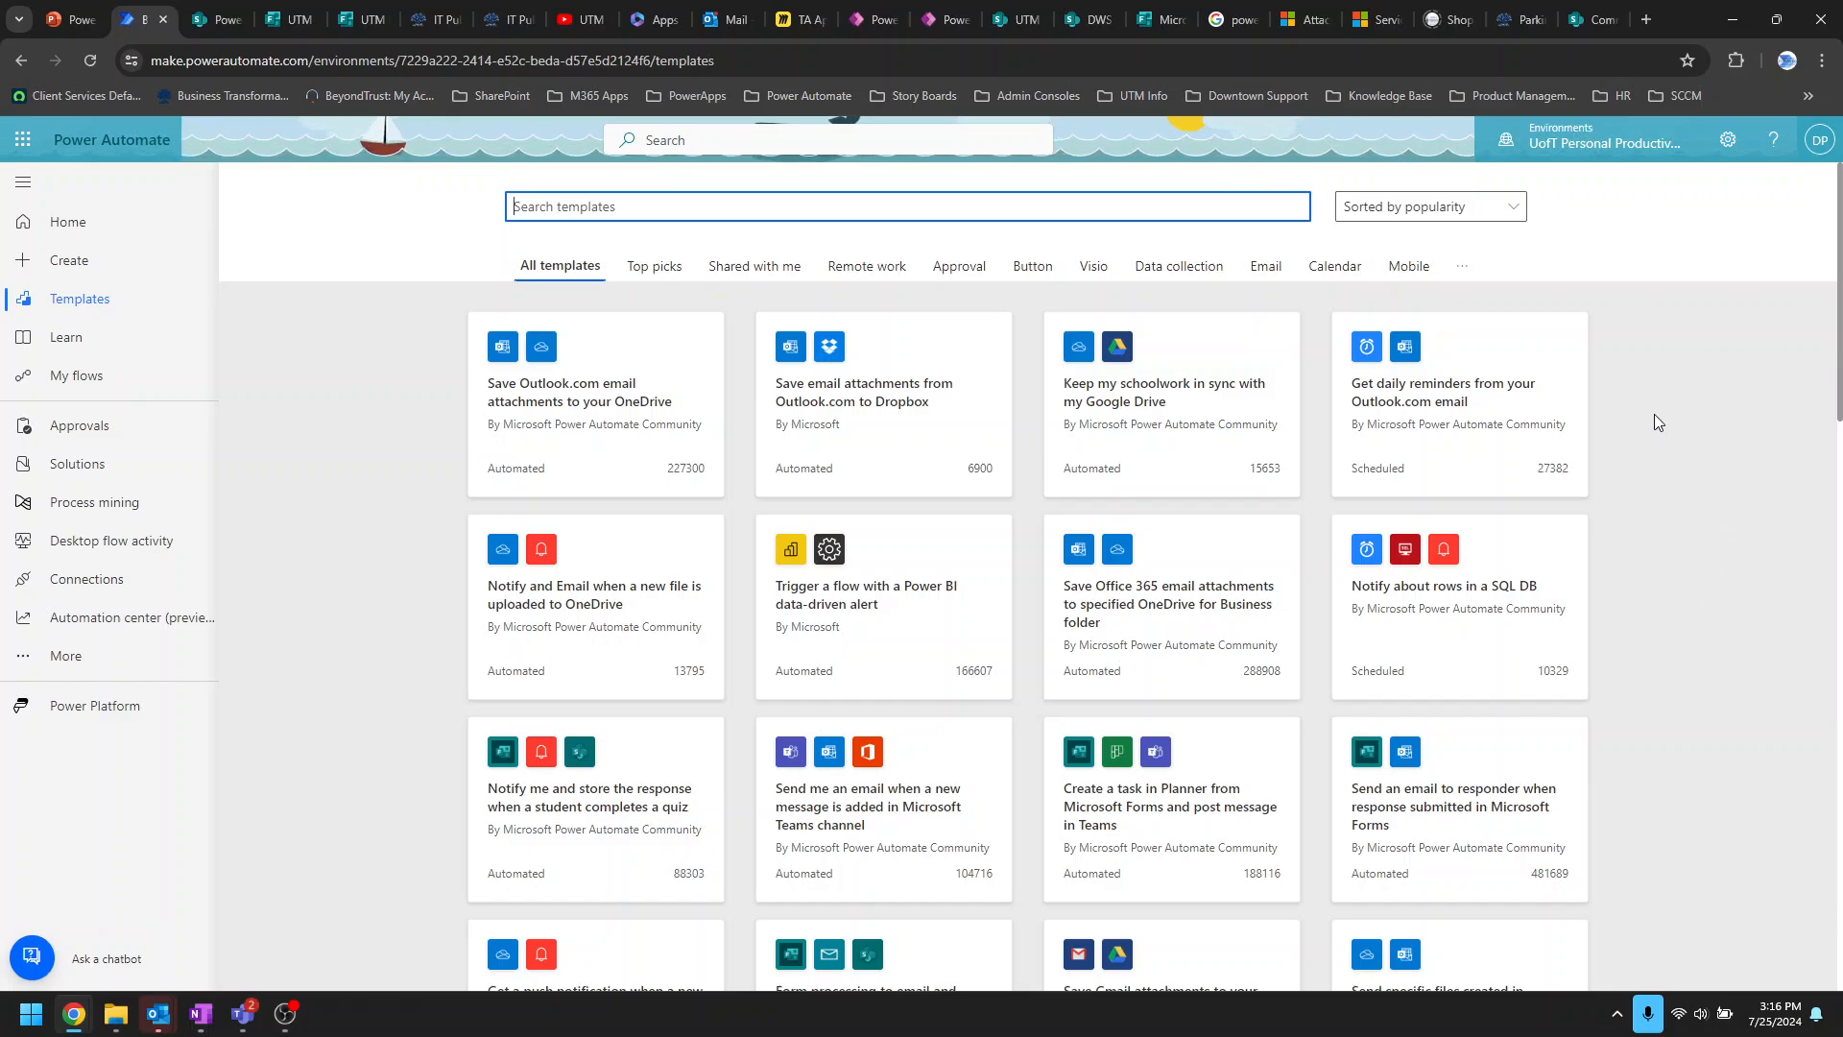
pyautogui.click(429, 26)
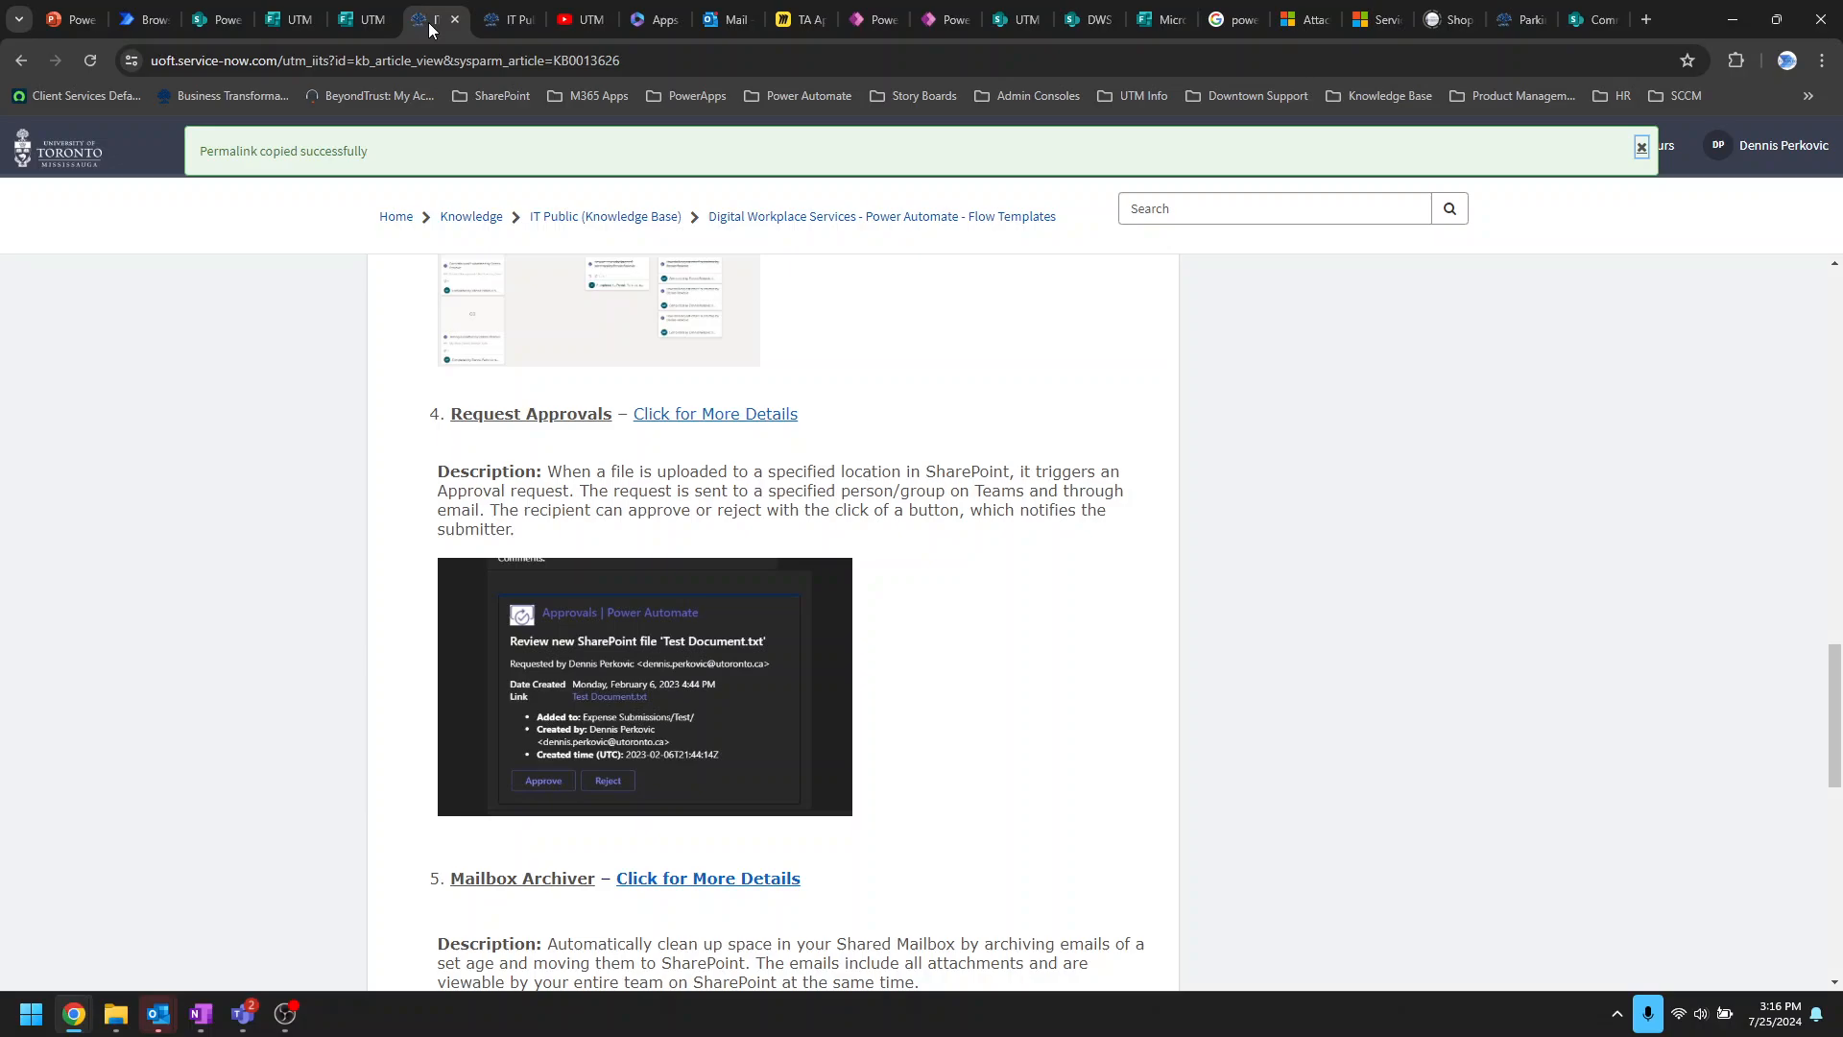
# Step: Flip through the templates page and KB0013619 tabs back to the Flow Template Library article
pyautogui.click(136, 23)
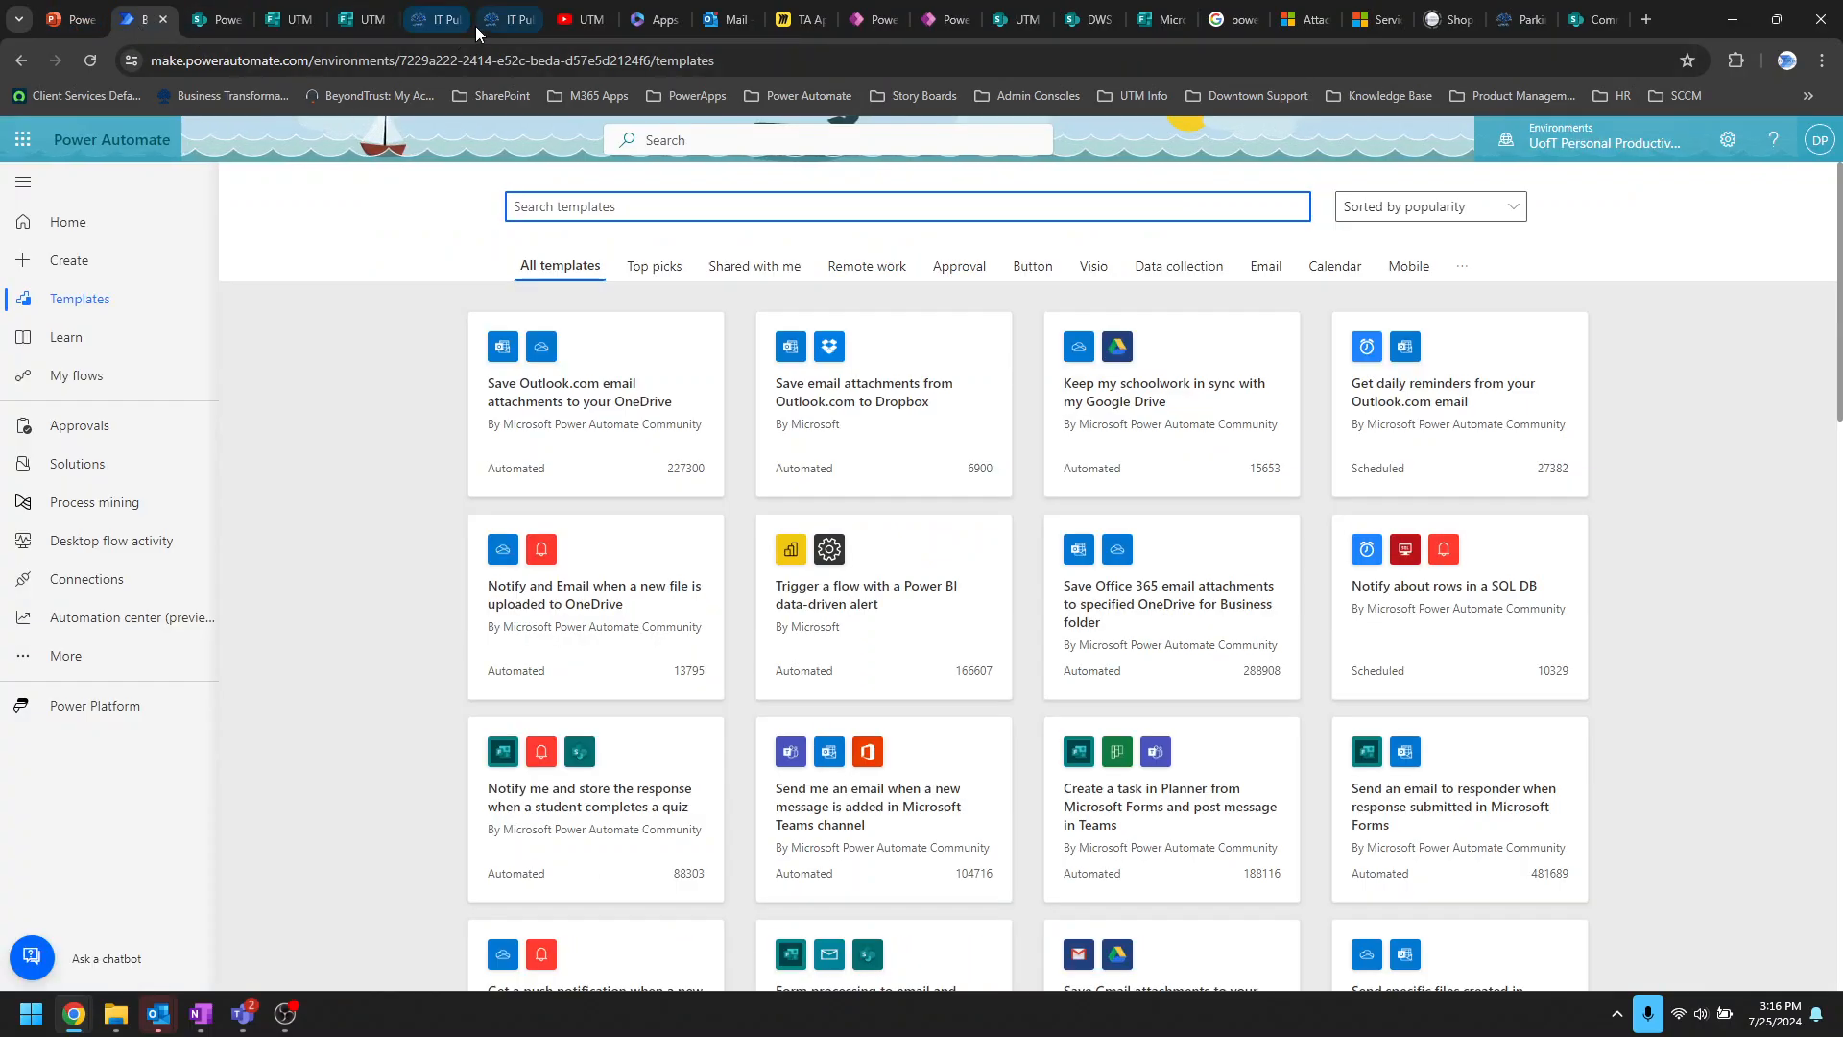
pyautogui.click(510, 21)
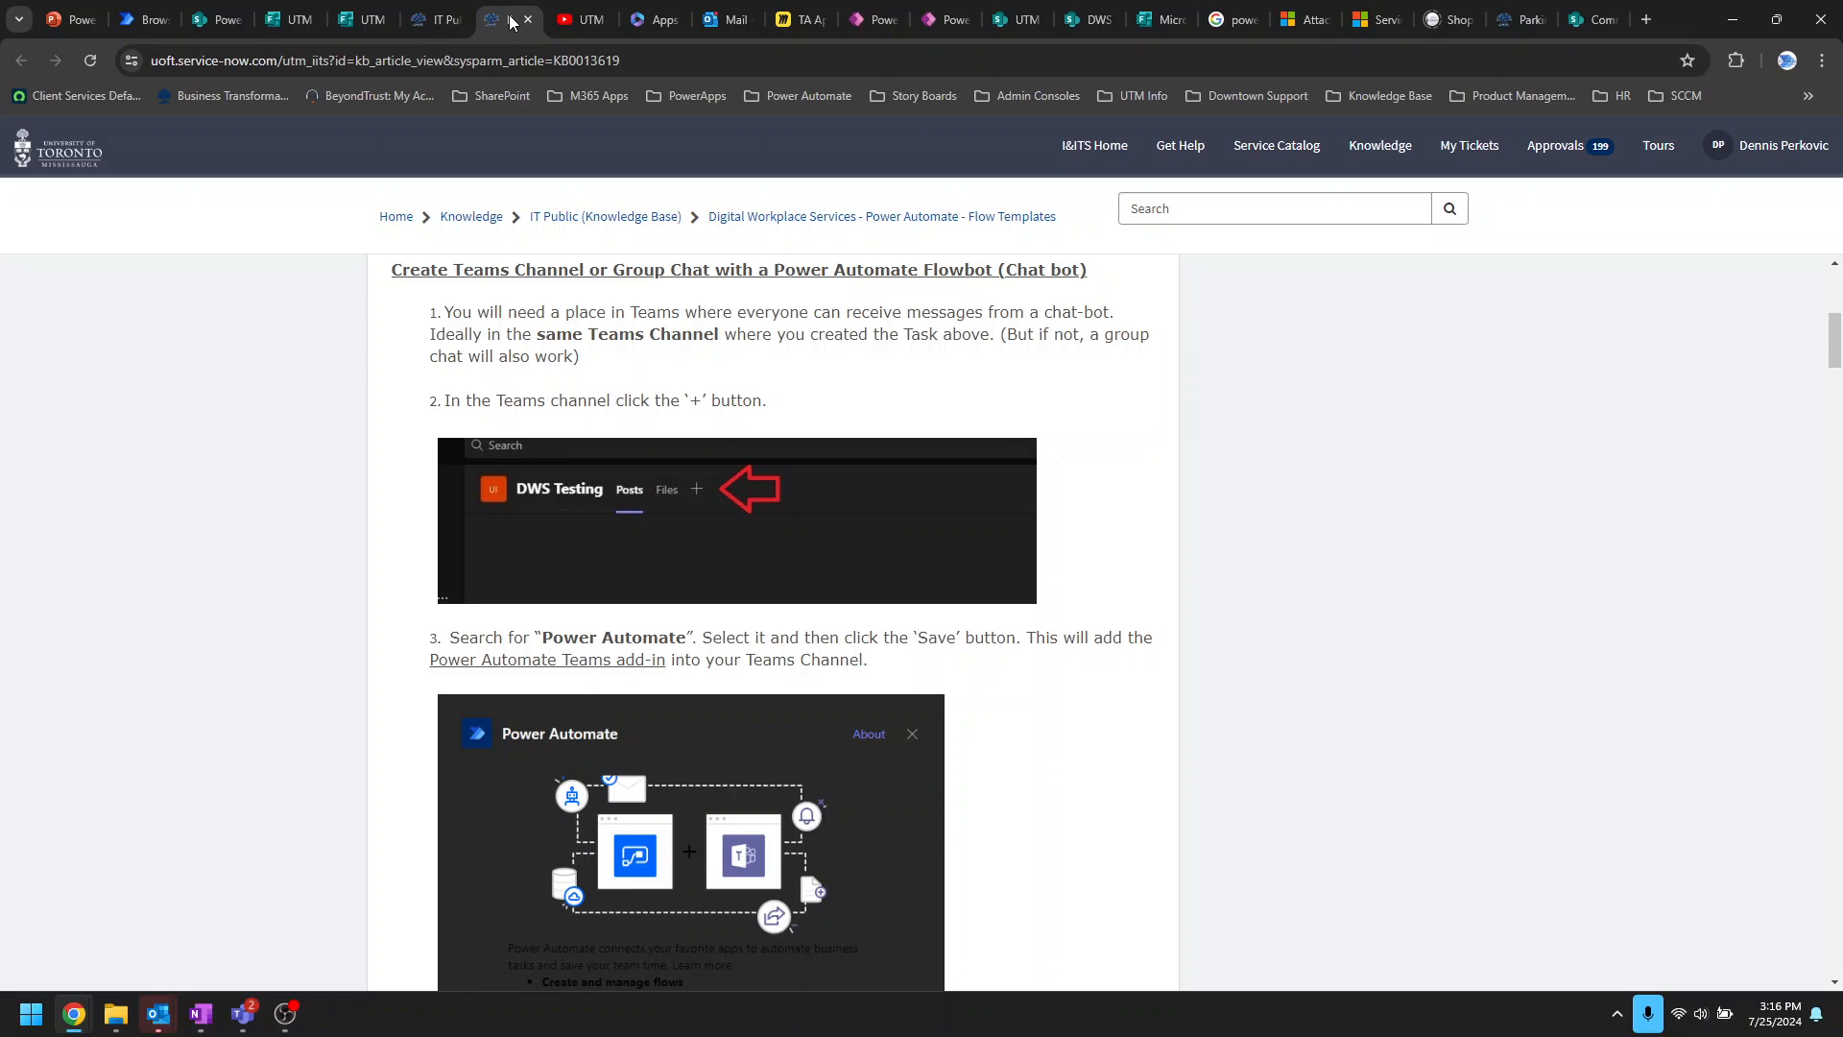
pyautogui.click(439, 21)
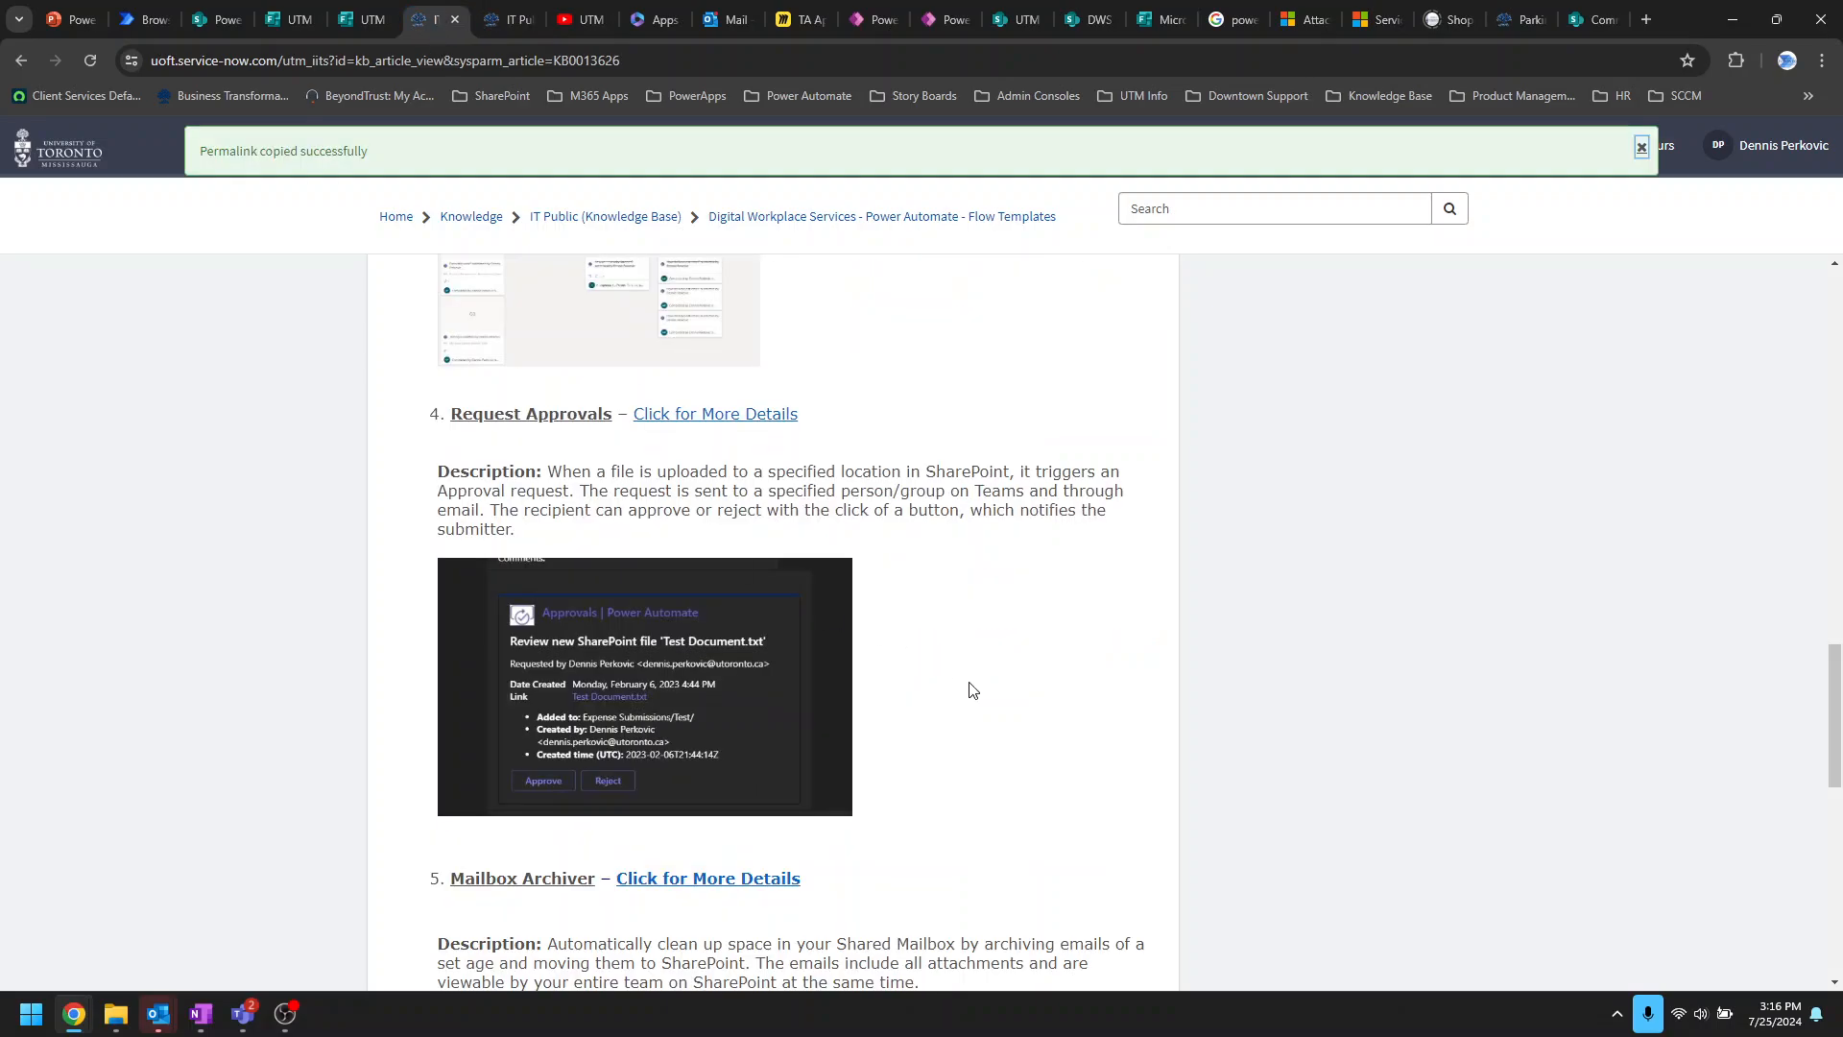
# Step: Read the Flow Template Library article down to its Forms+ Registration Edition template, then open the SharePoint list
pyautogui.scroll(5, 965, 691)
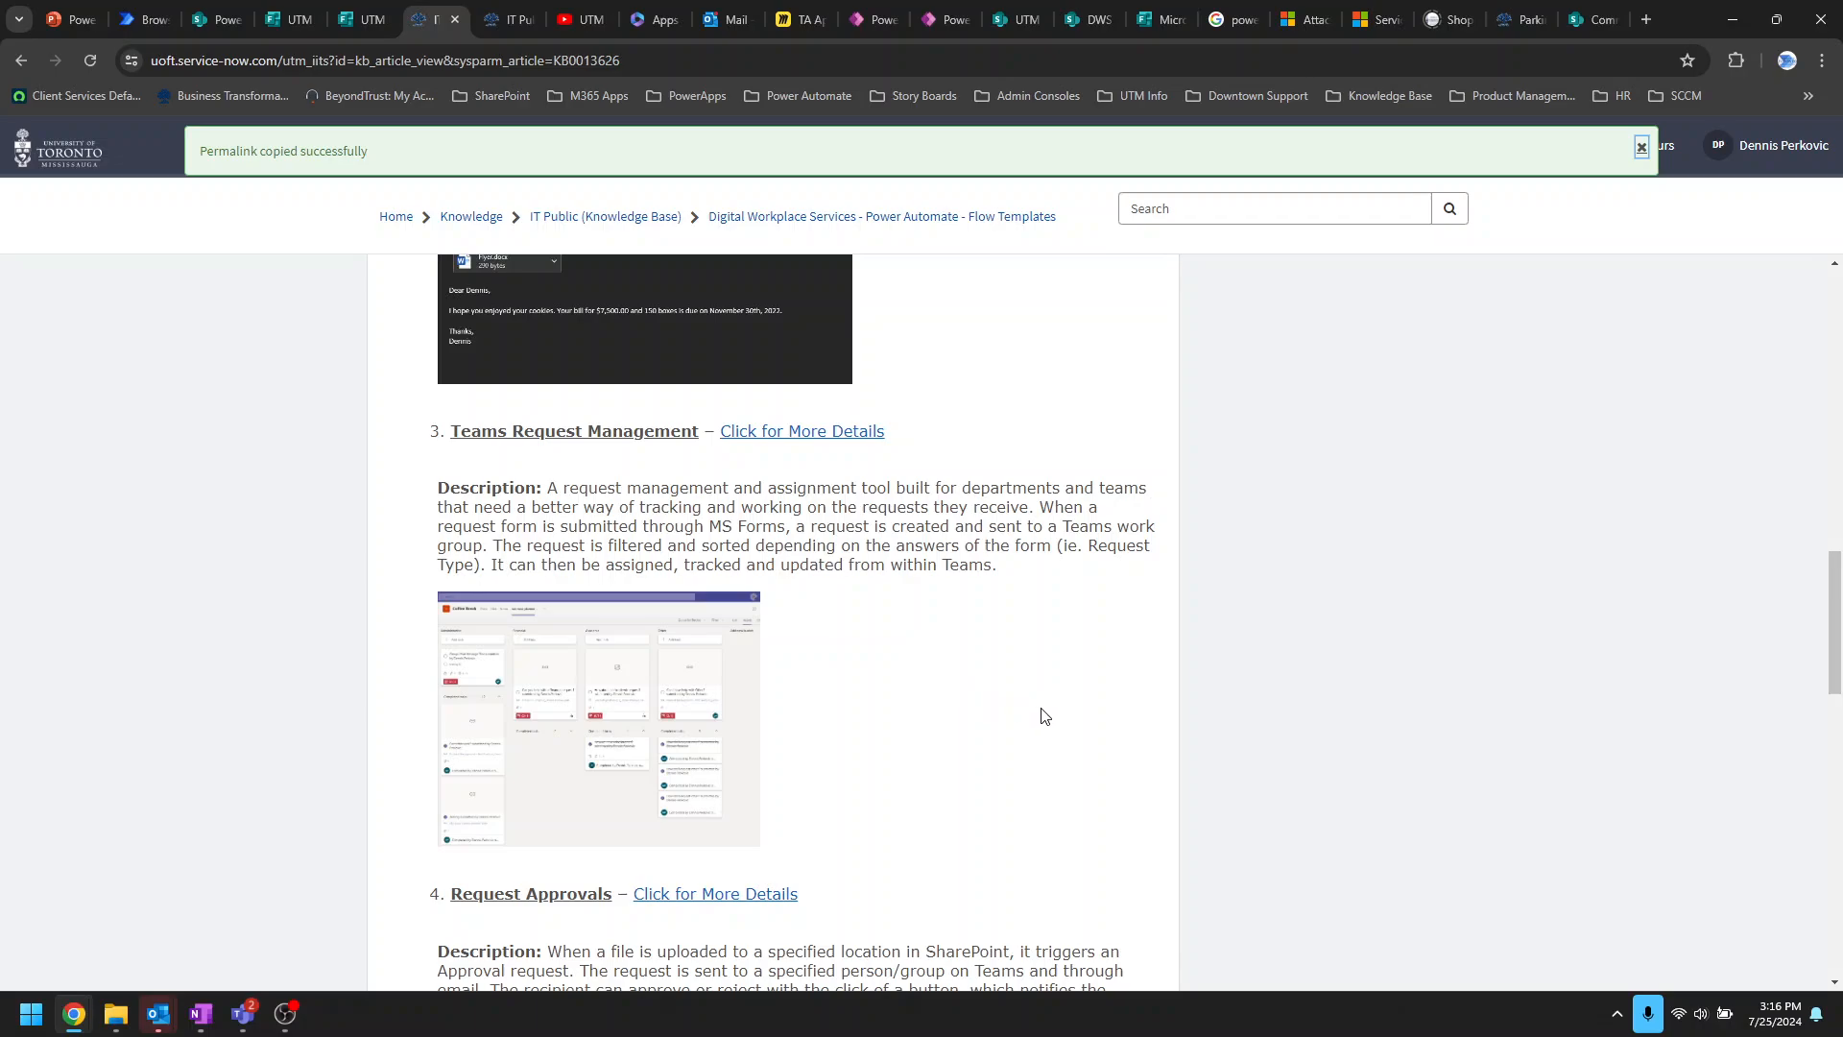
pyautogui.scroll(5, 1044, 716)
pyautogui.scroll(6, 1043, 716)
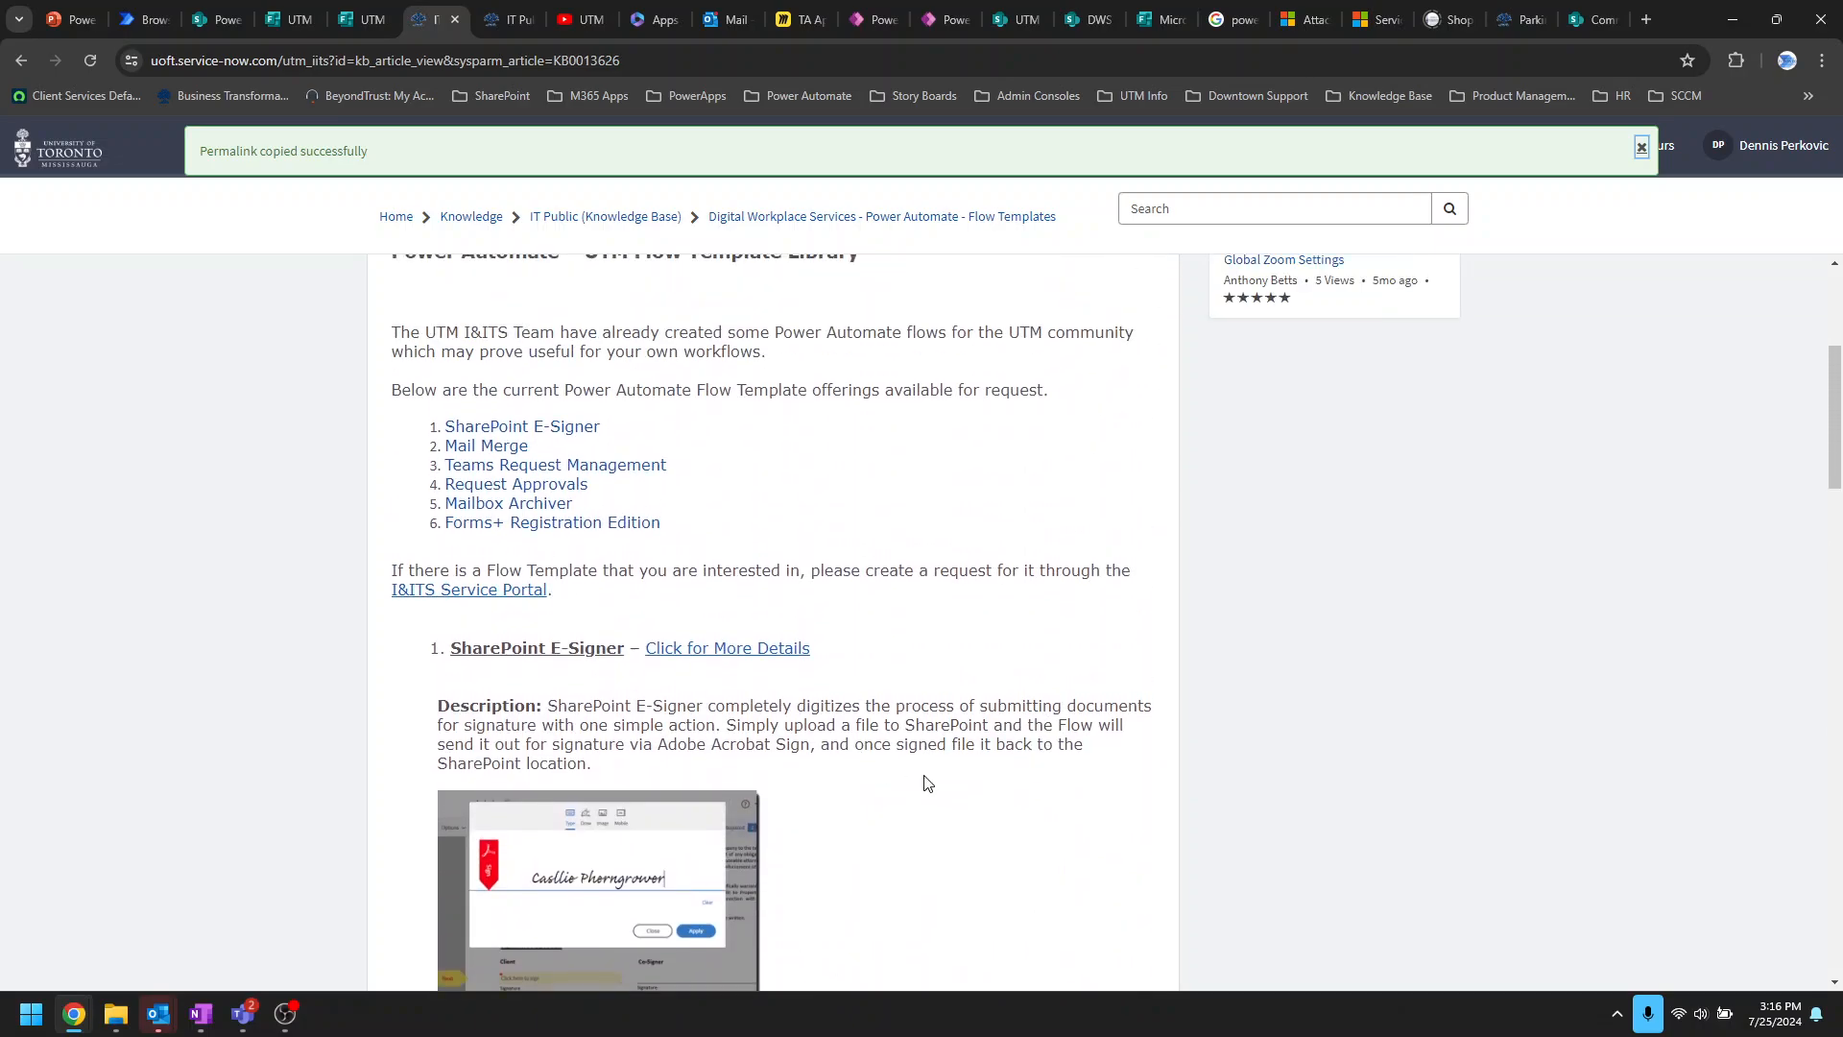
pyautogui.scroll(-2, 955, 768)
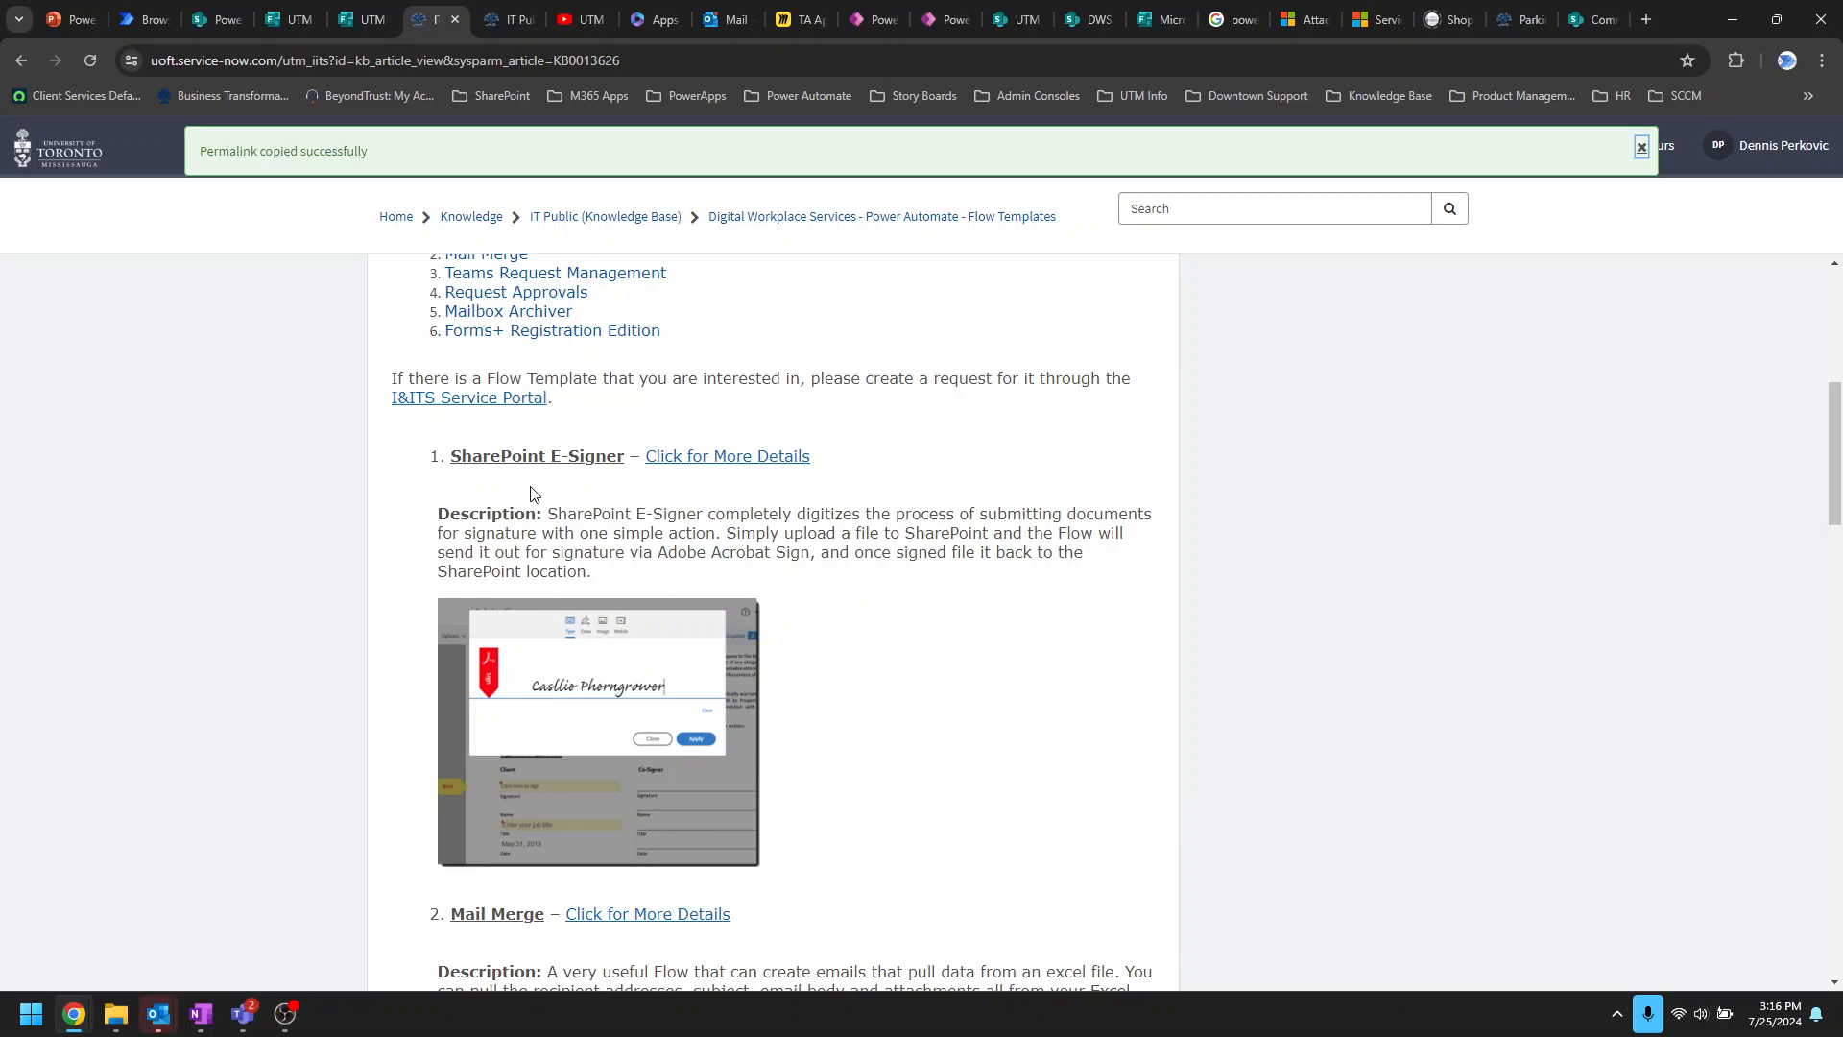
pyautogui.scroll(-2, 893, 692)
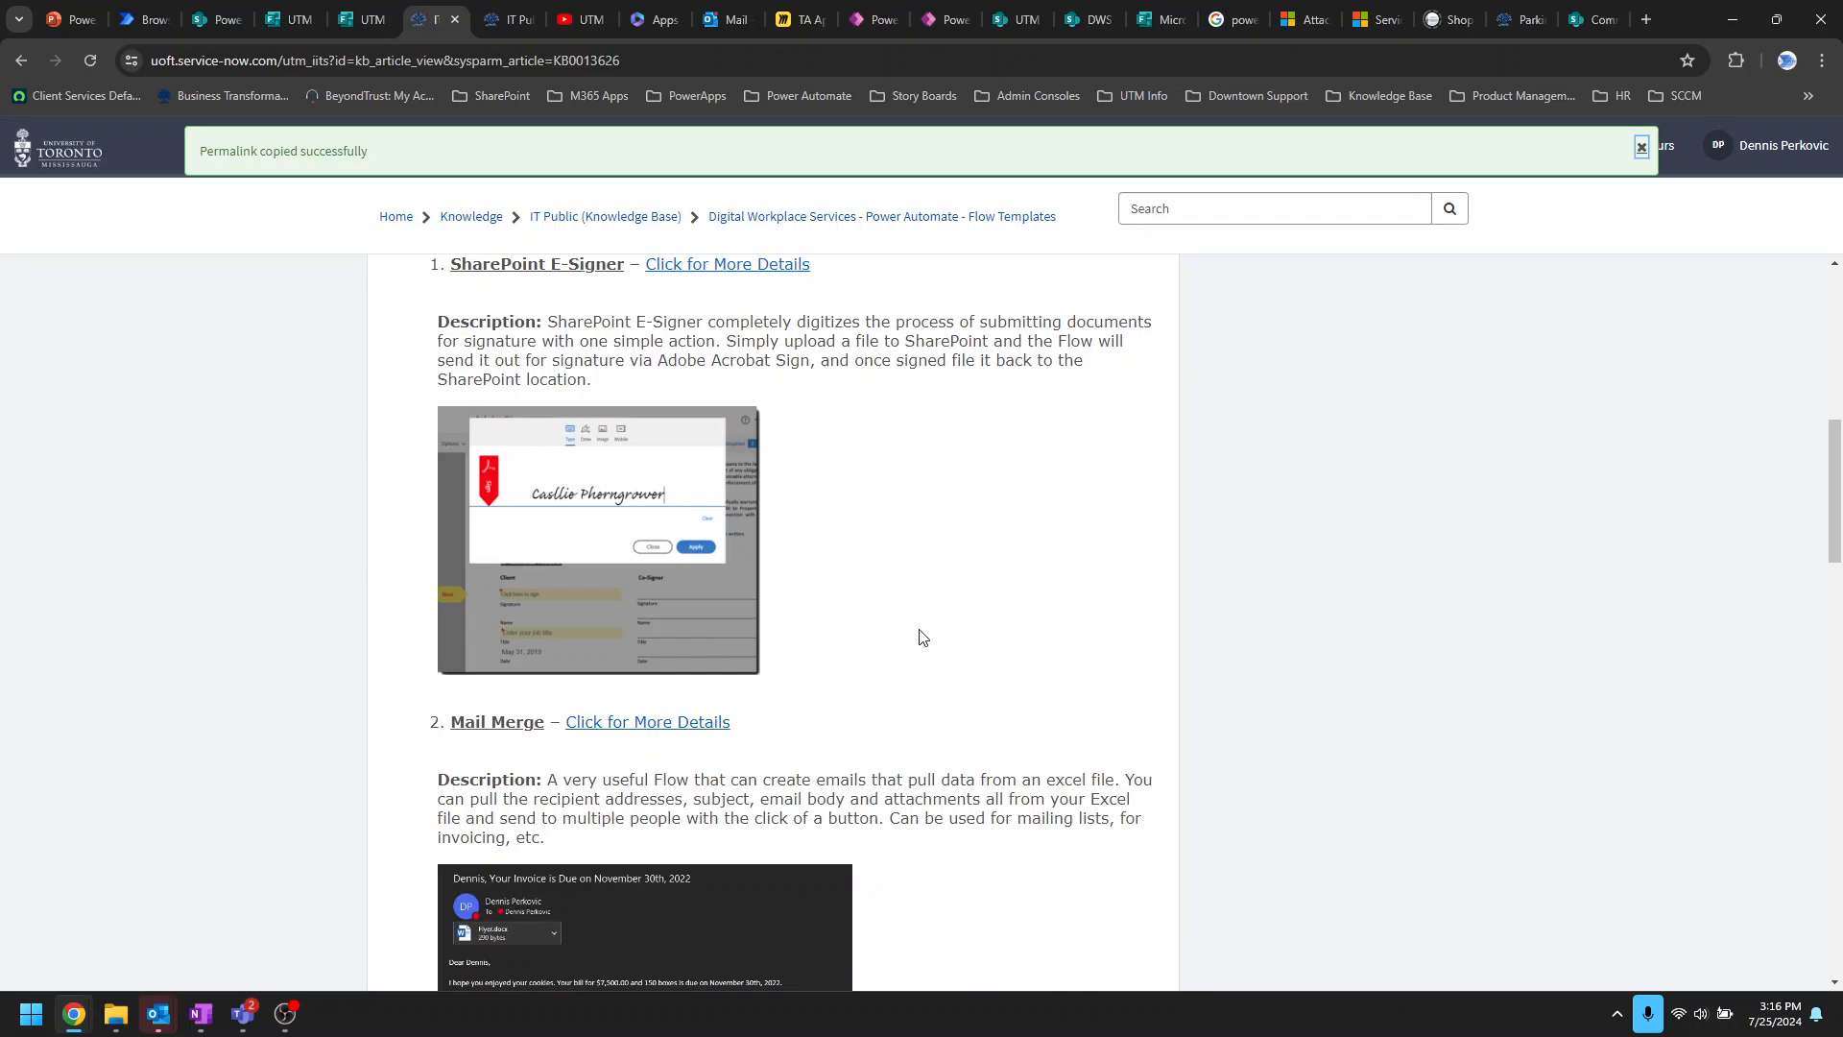
pyautogui.scroll(-7, 1031, 636)
pyautogui.scroll(-12, 1057, 638)
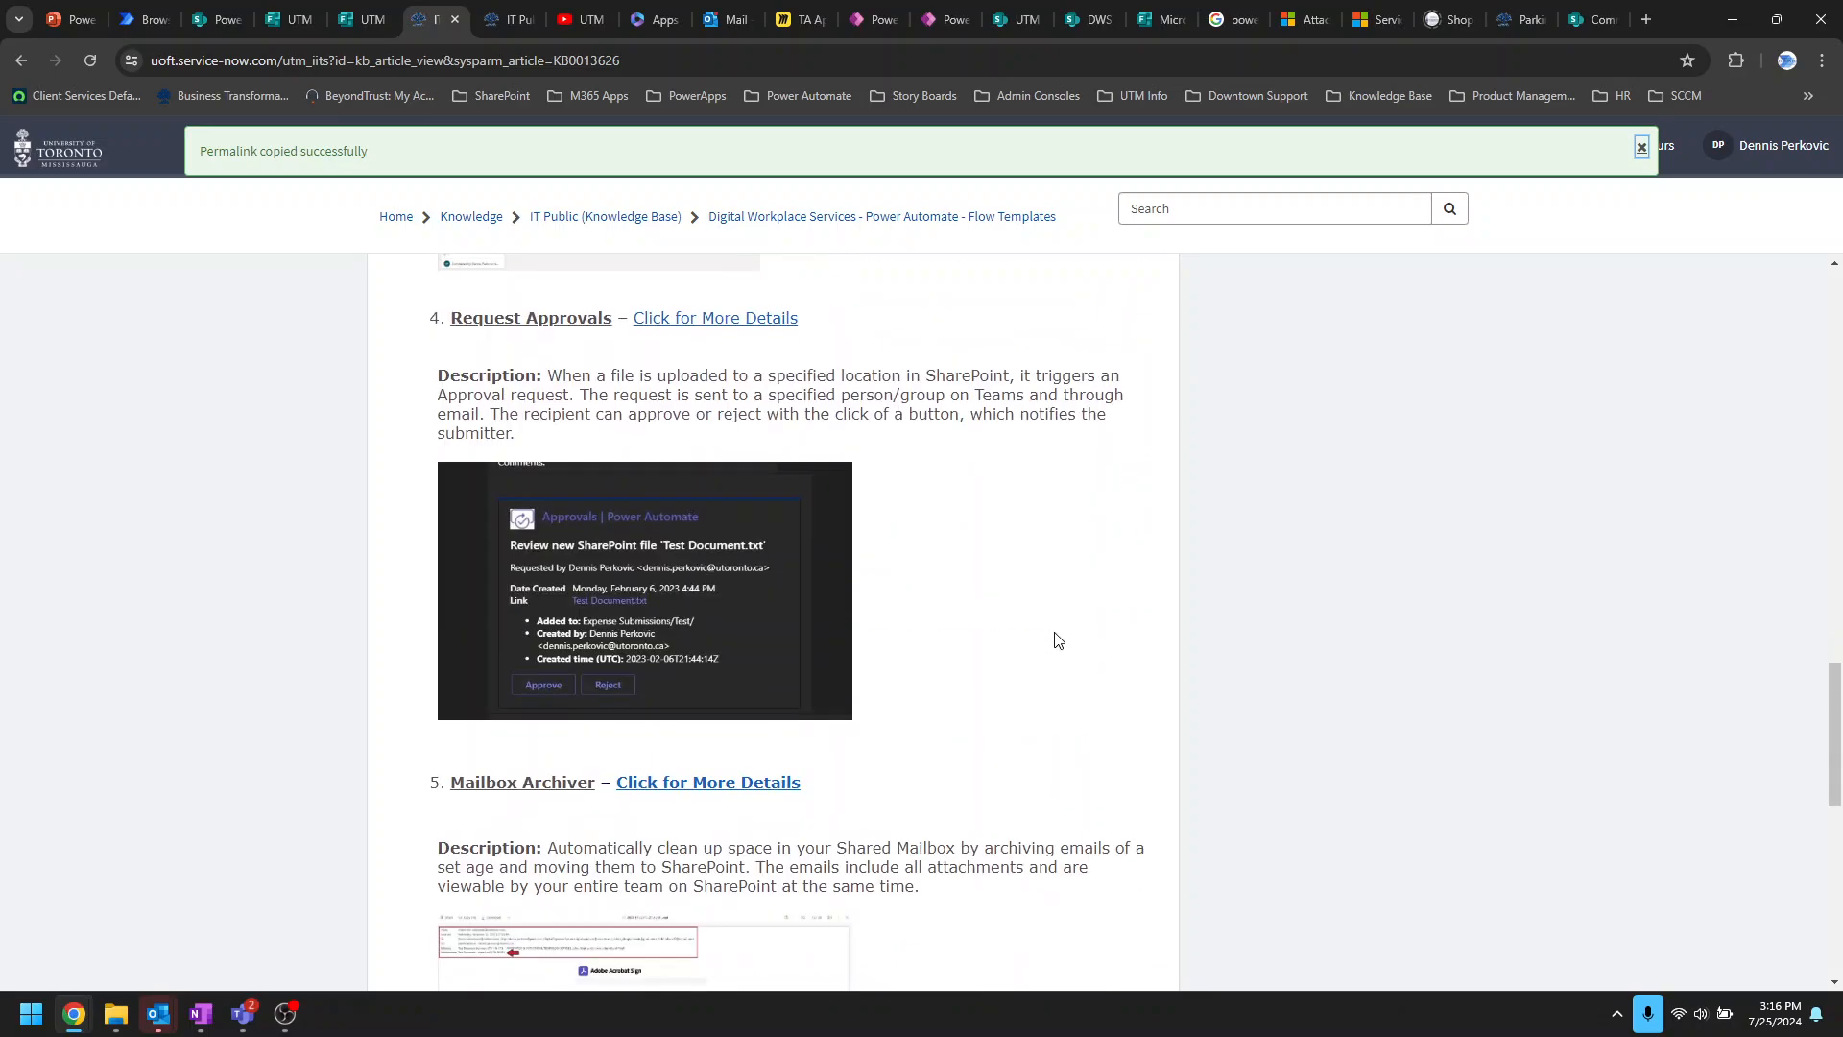
pyautogui.scroll(-3, 1056, 634)
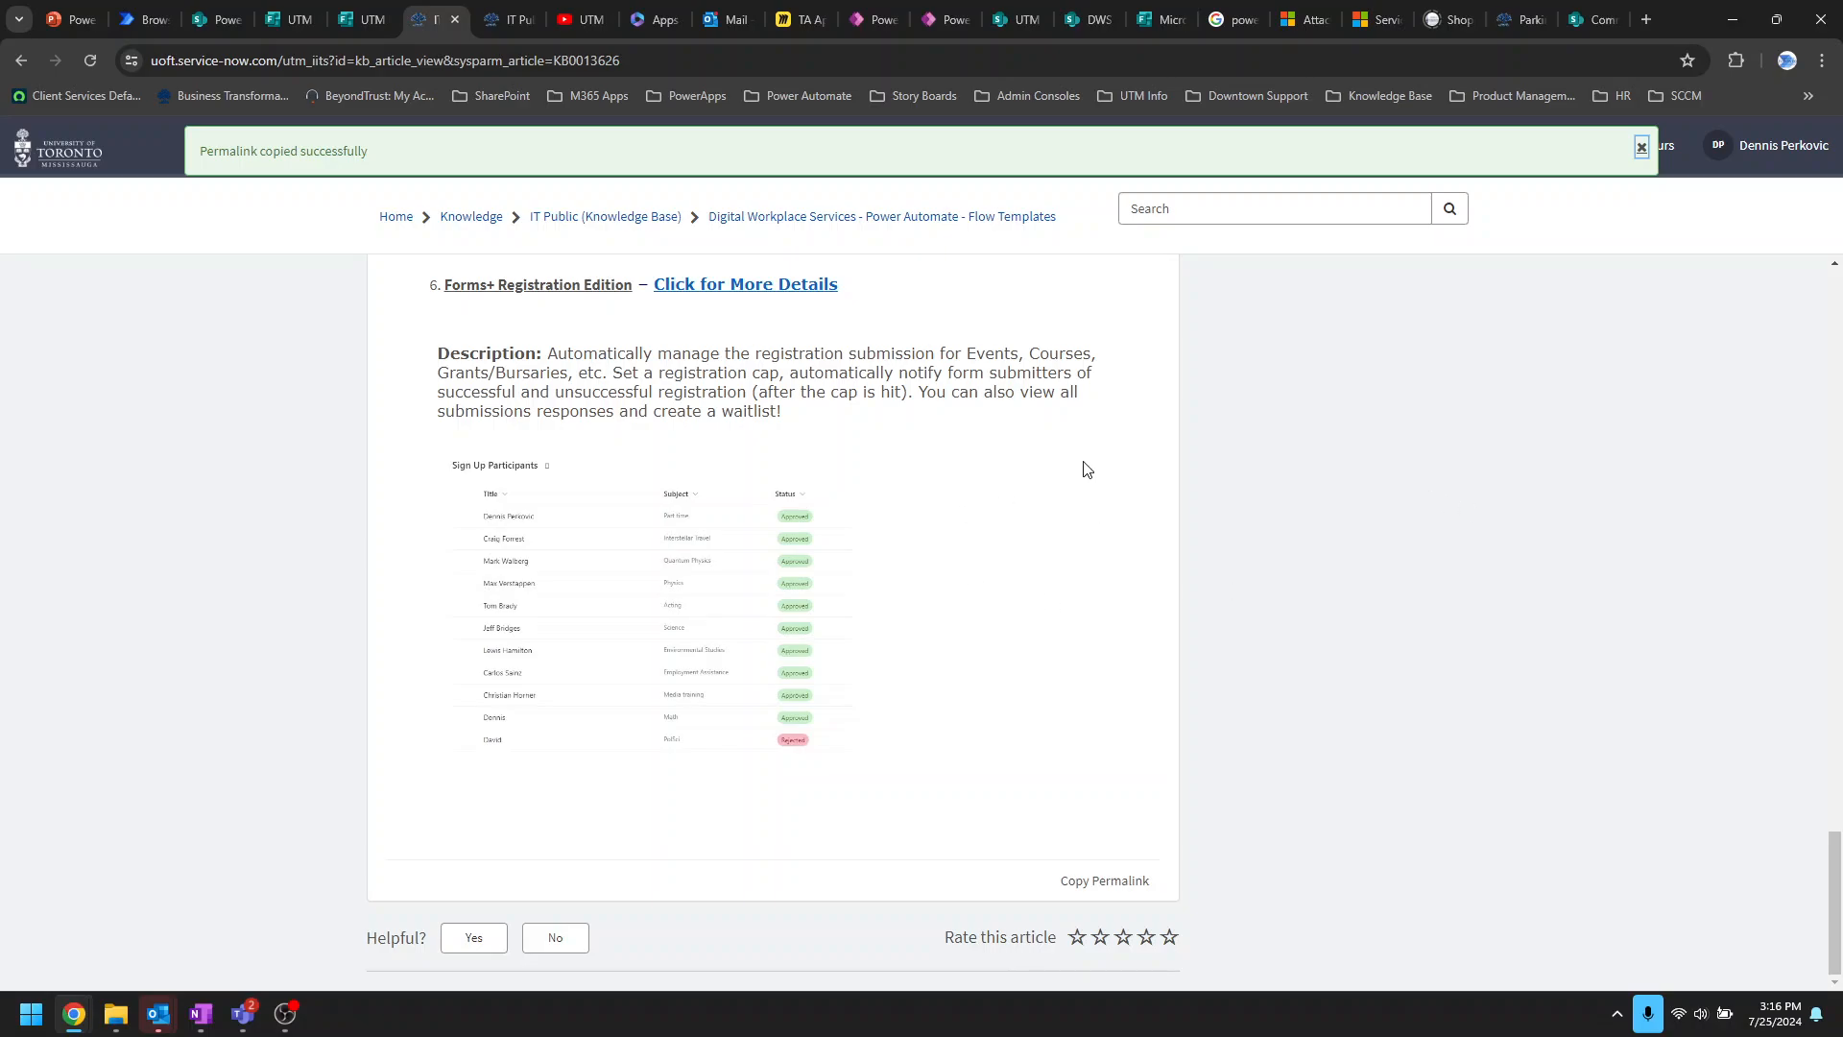
pyautogui.click(288, 23)
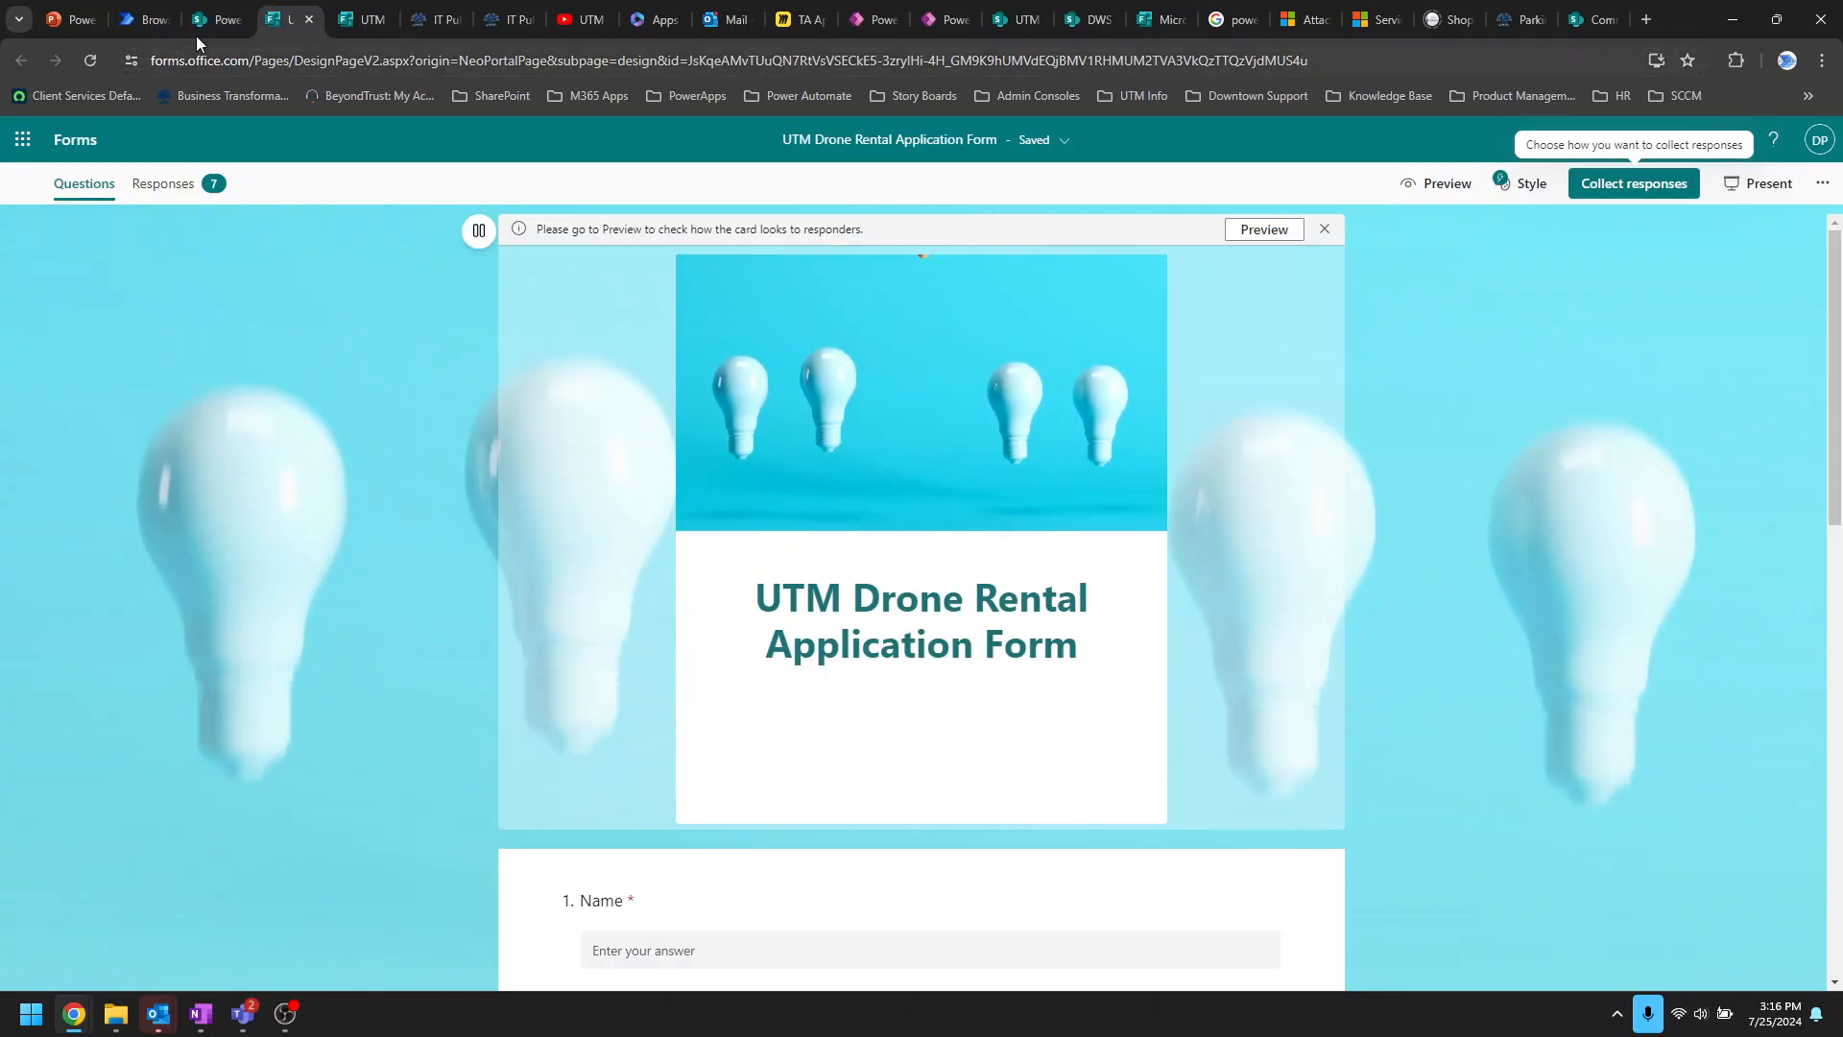
pyautogui.click(211, 23)
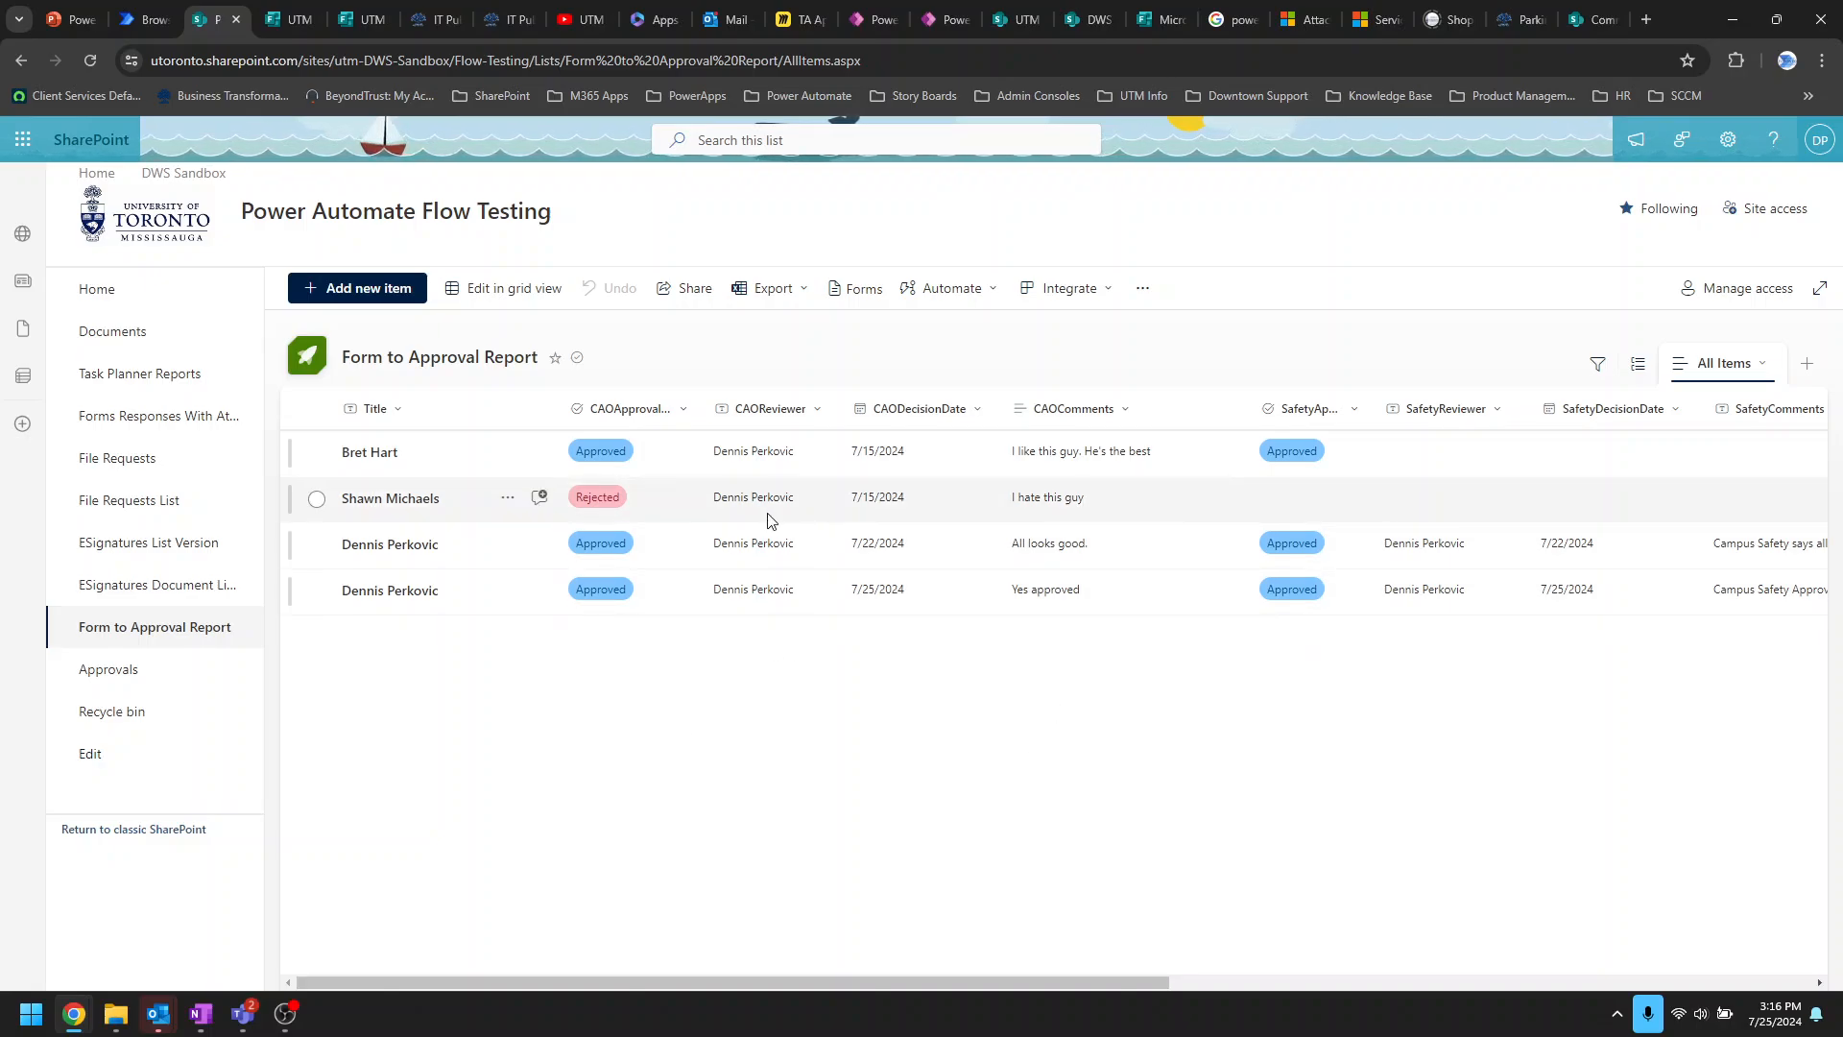
# Step: Open SharePoint's Approvals library with its three expense folders, then return to Power Automate templates
pyautogui.click(271, 19)
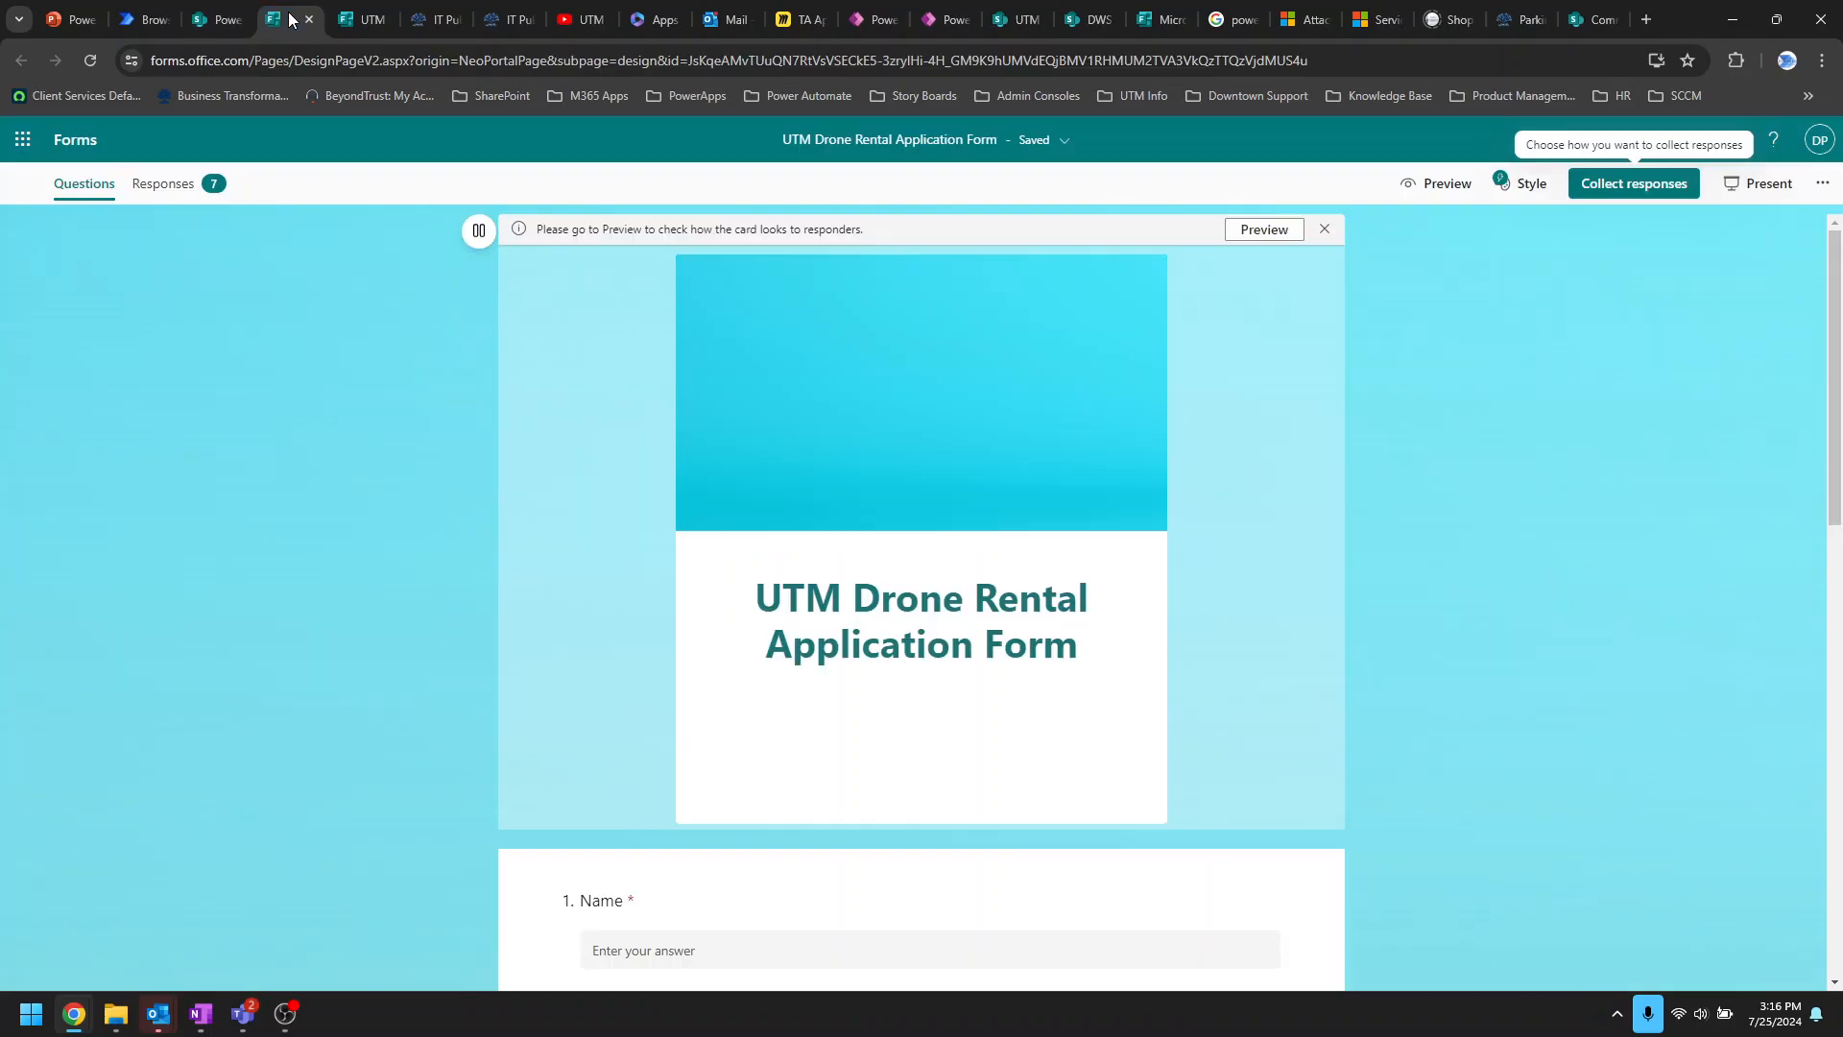
pyautogui.click(249, 21)
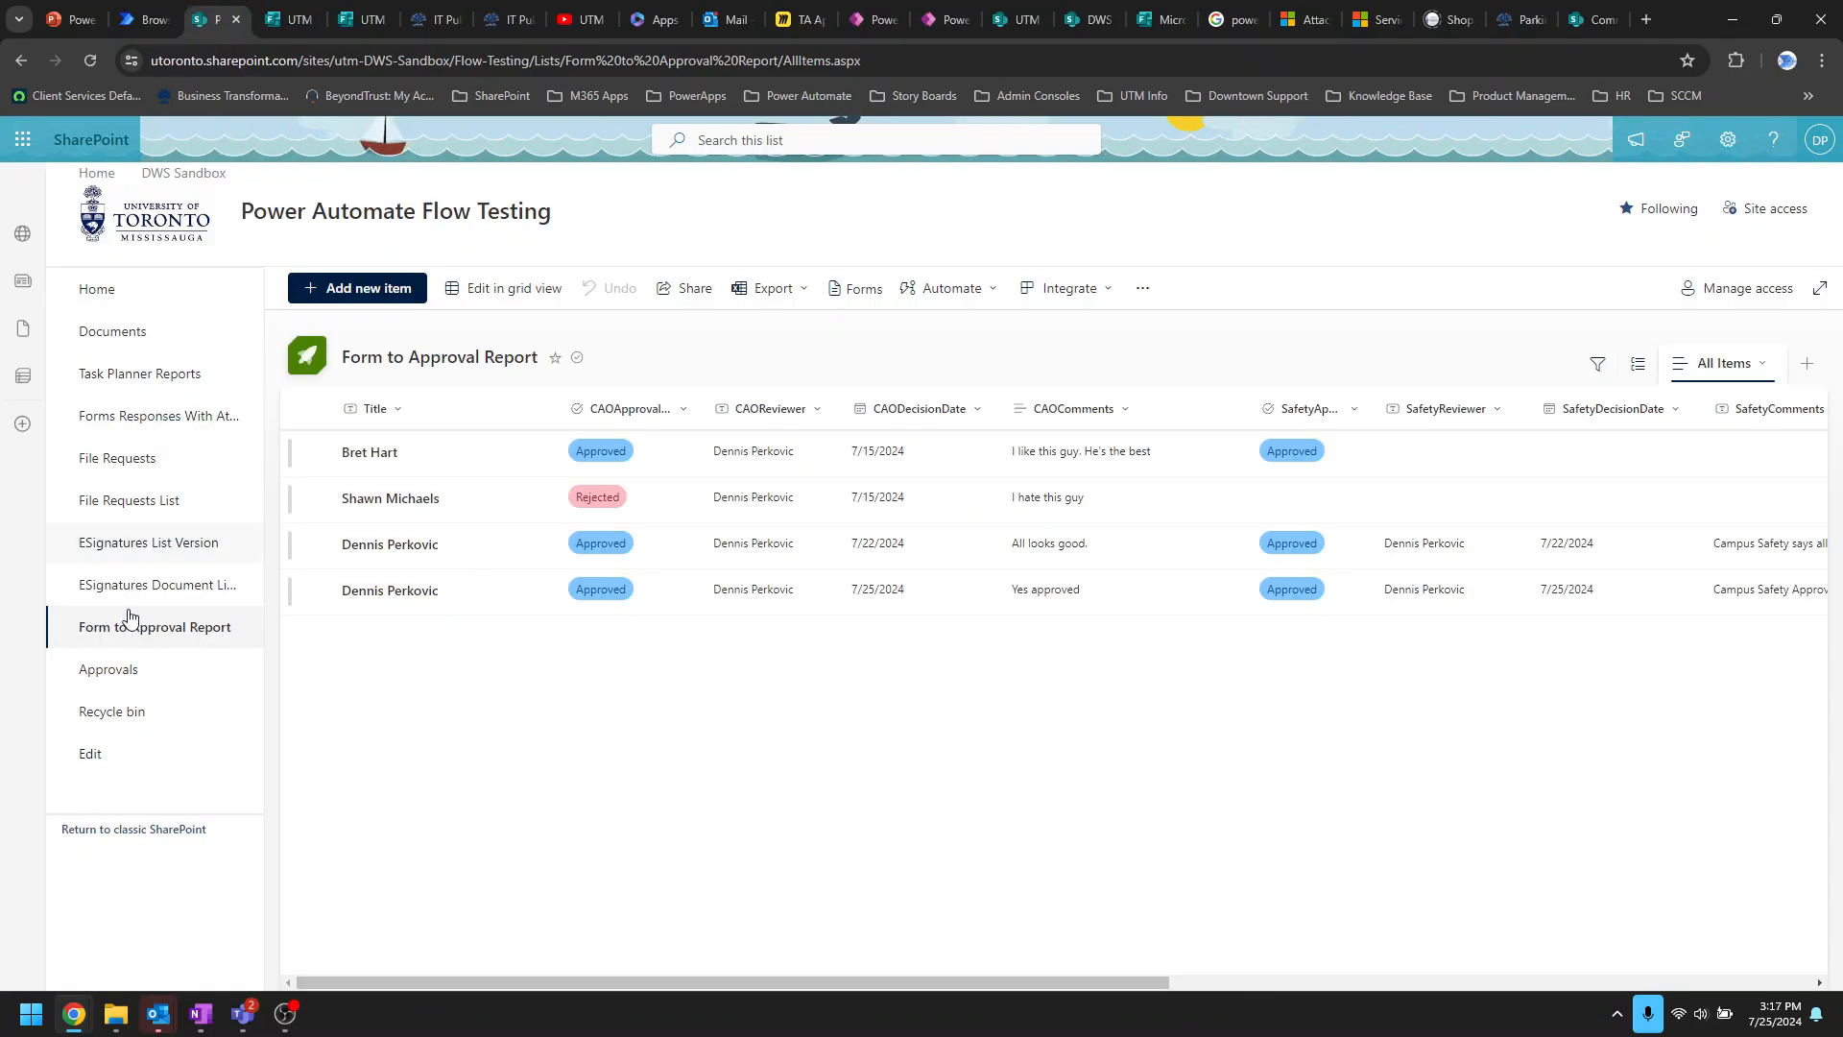
pyautogui.click(119, 685)
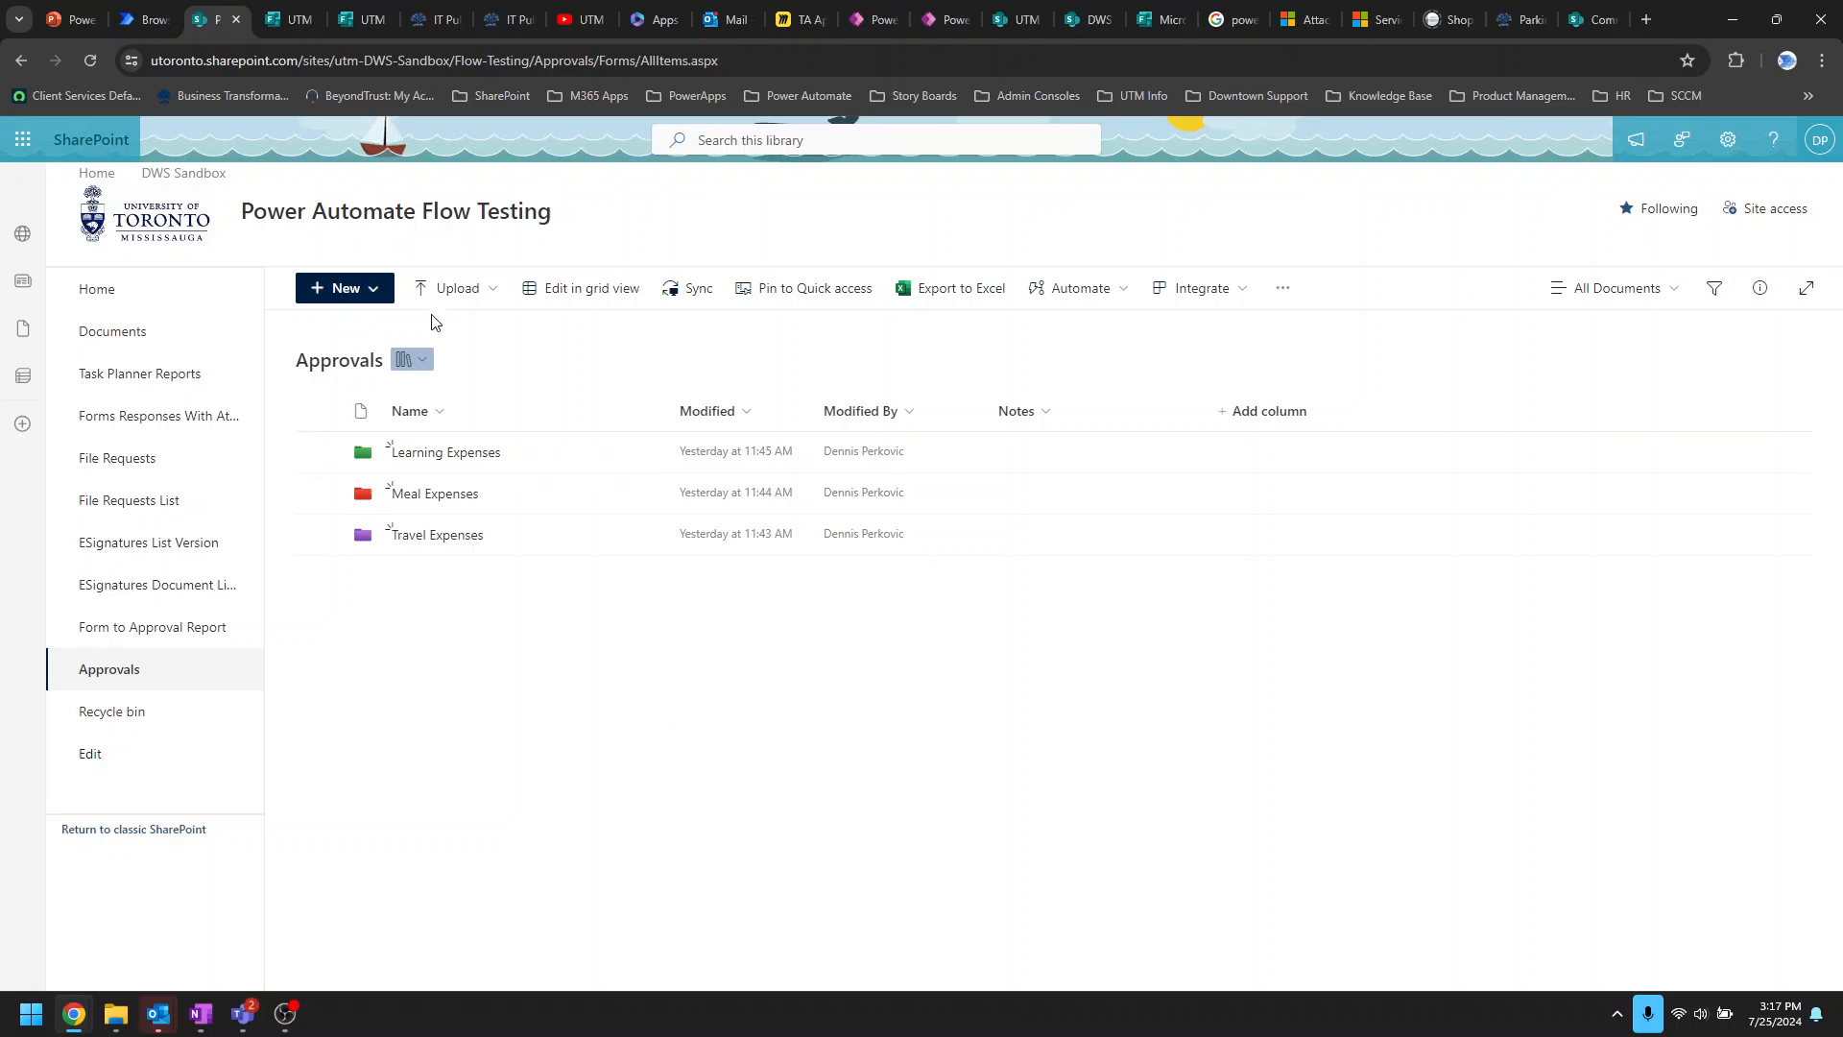
pyautogui.click(283, 20)
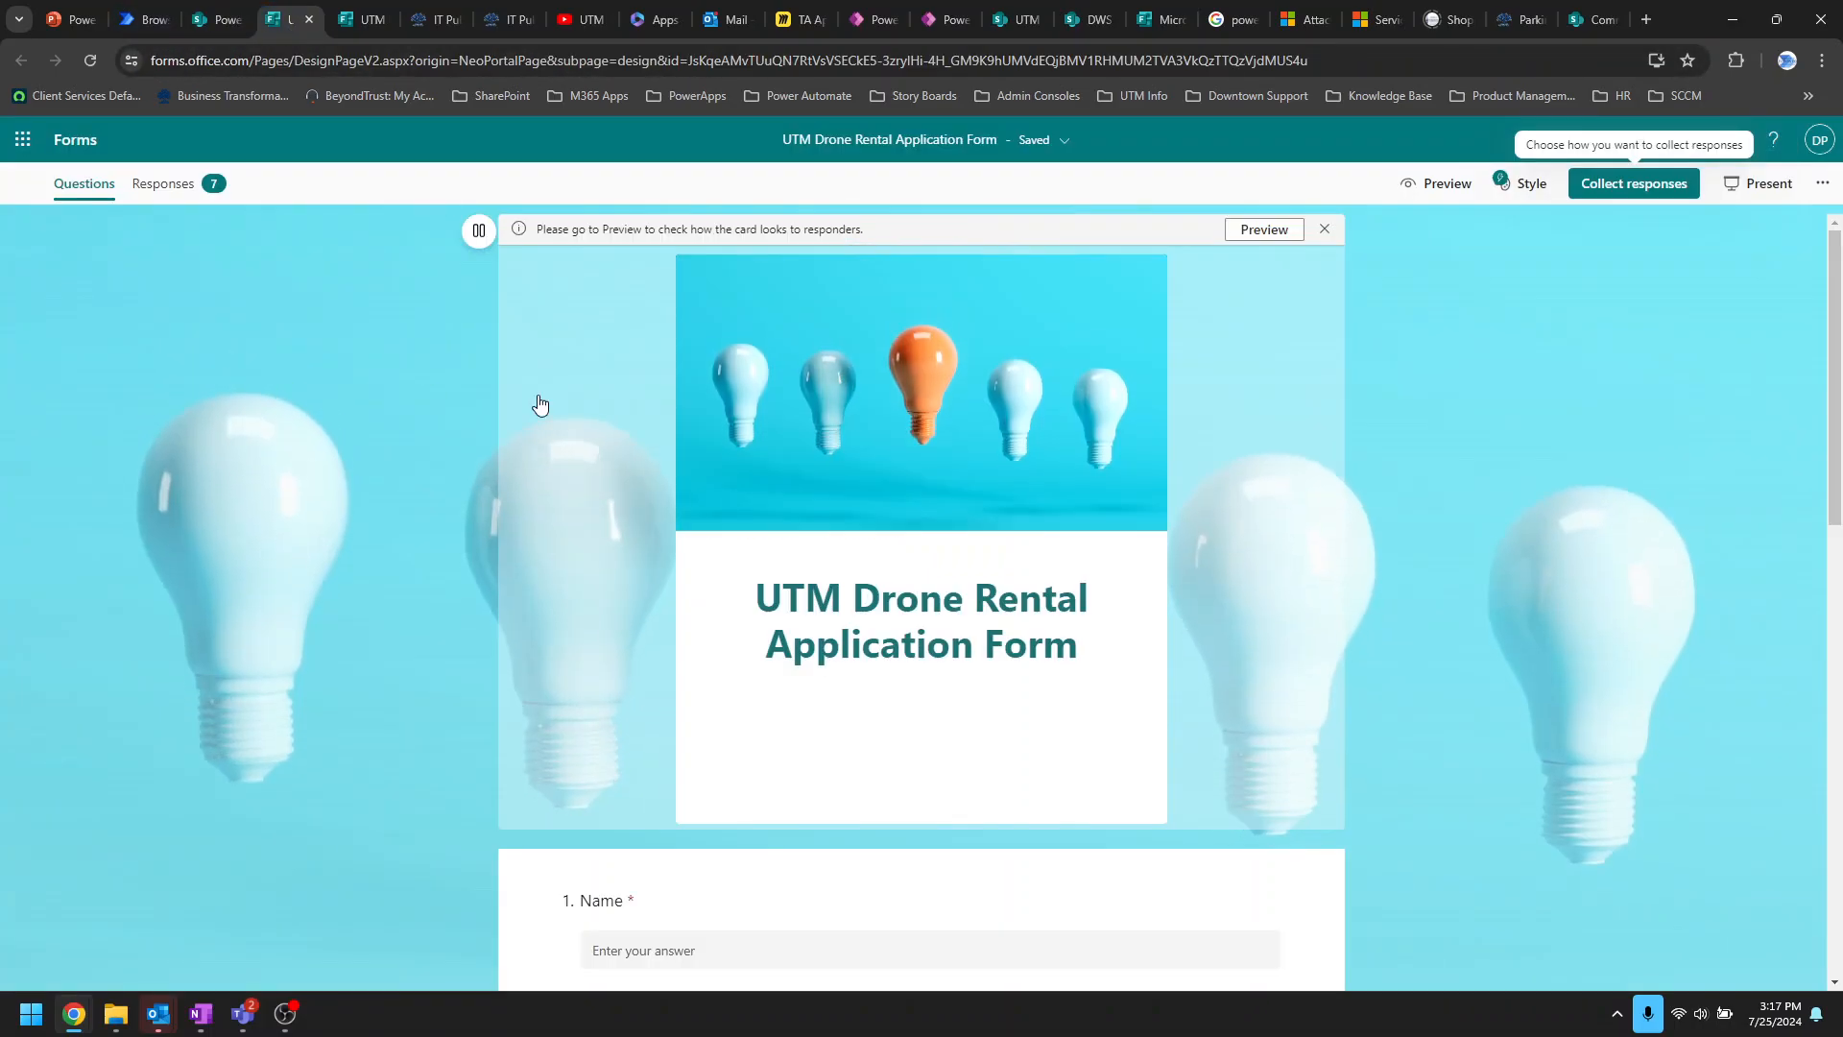
pyautogui.click(218, 23)
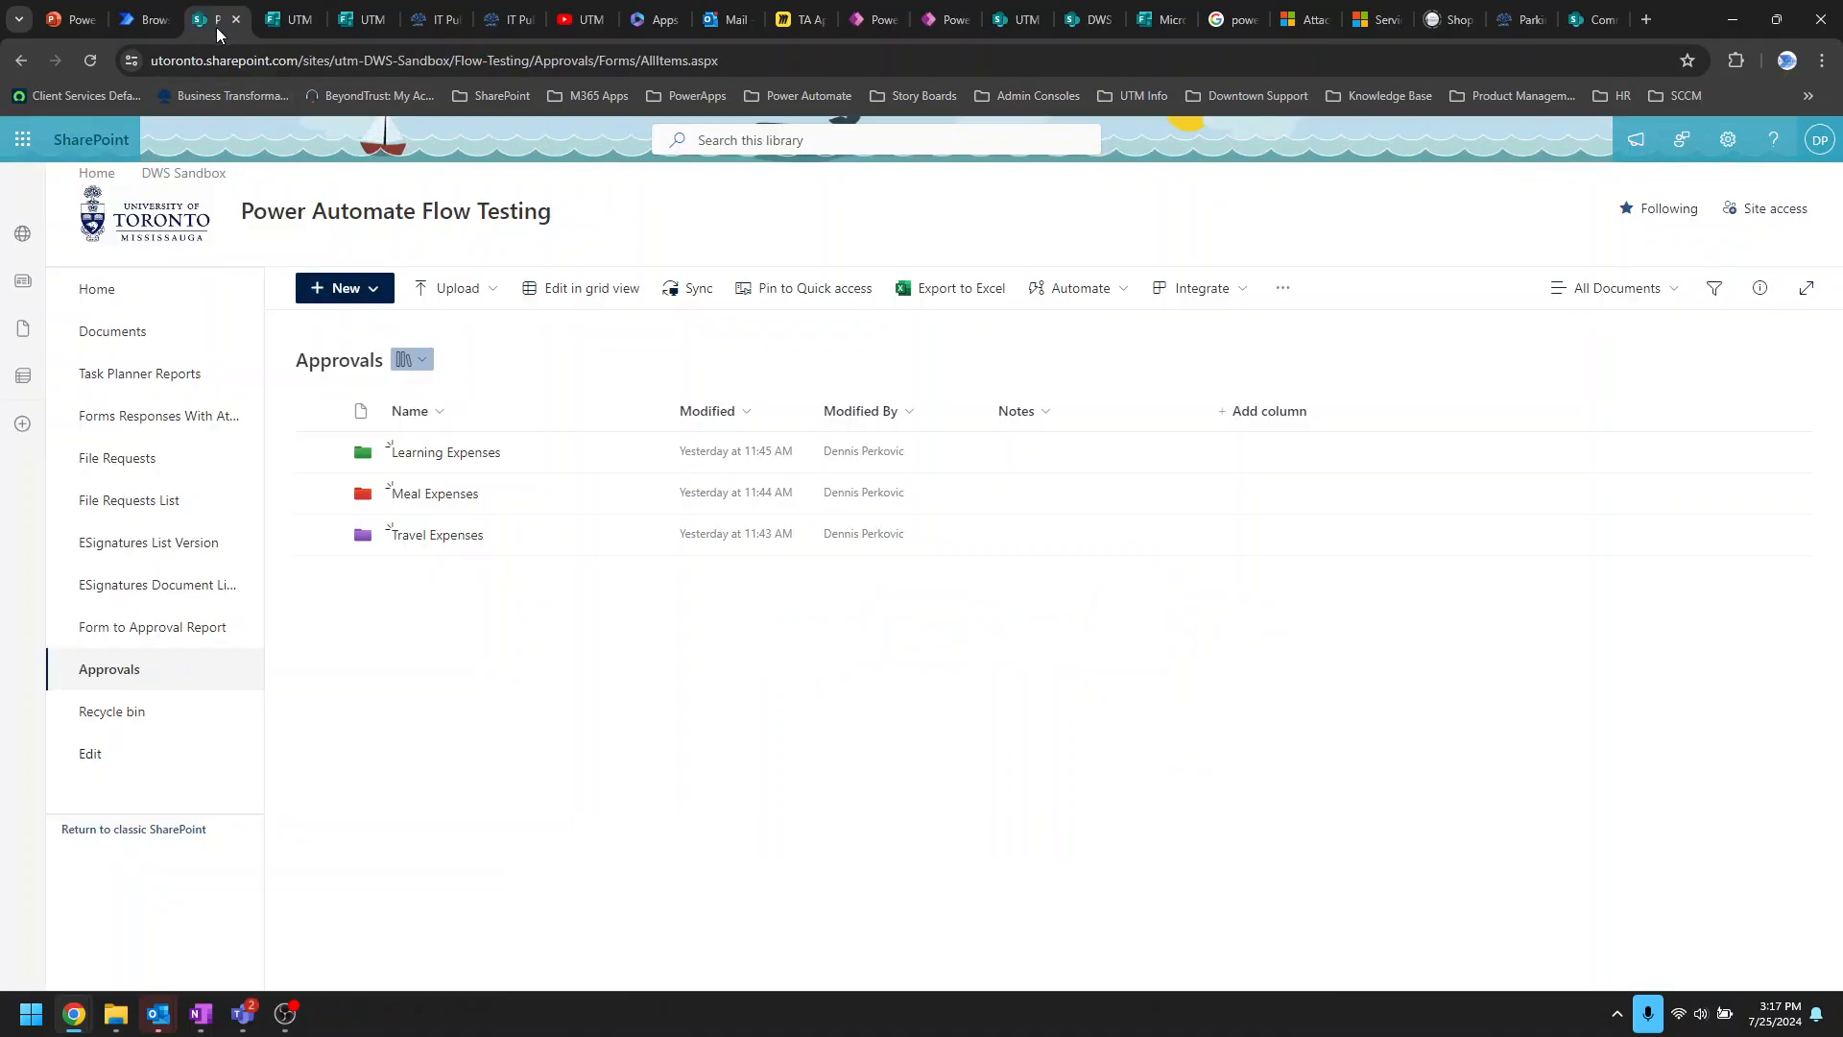
pyautogui.click(140, 19)
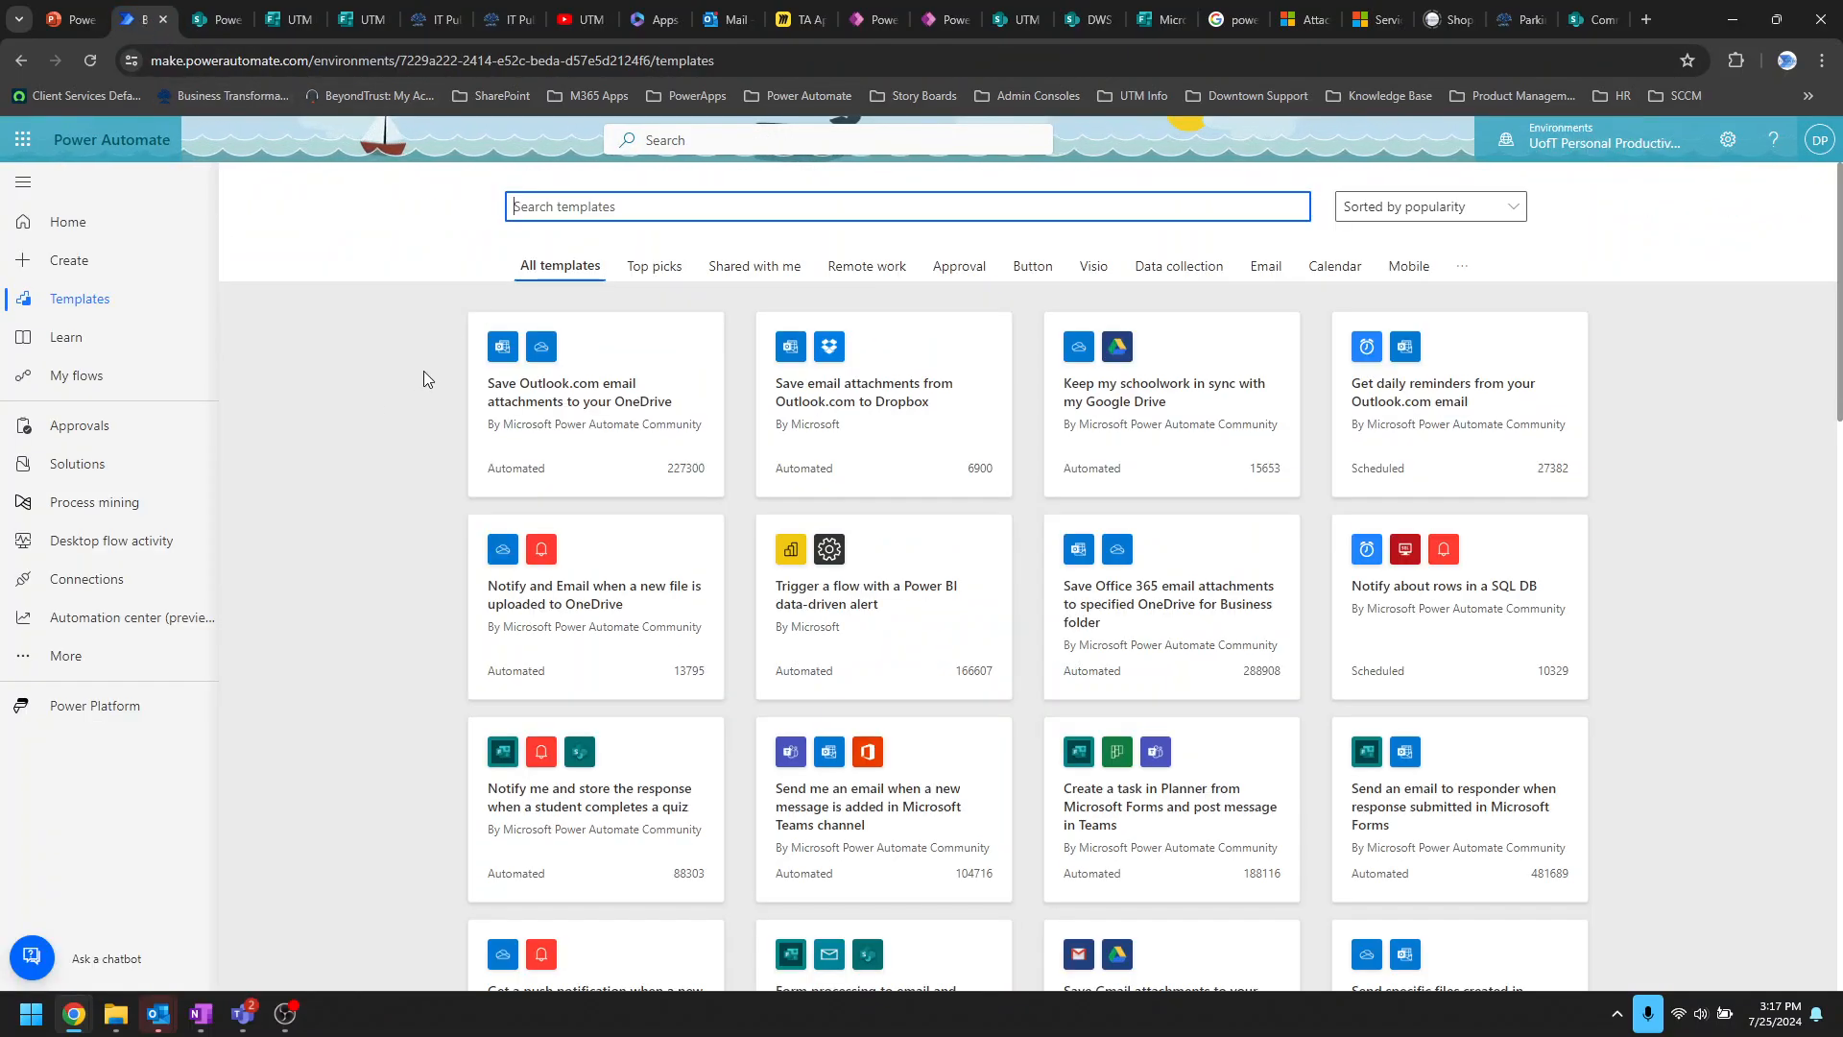
# Step: Glance at My flows, then copy the Flow Template Library article's permalink again
pyautogui.click(65, 382)
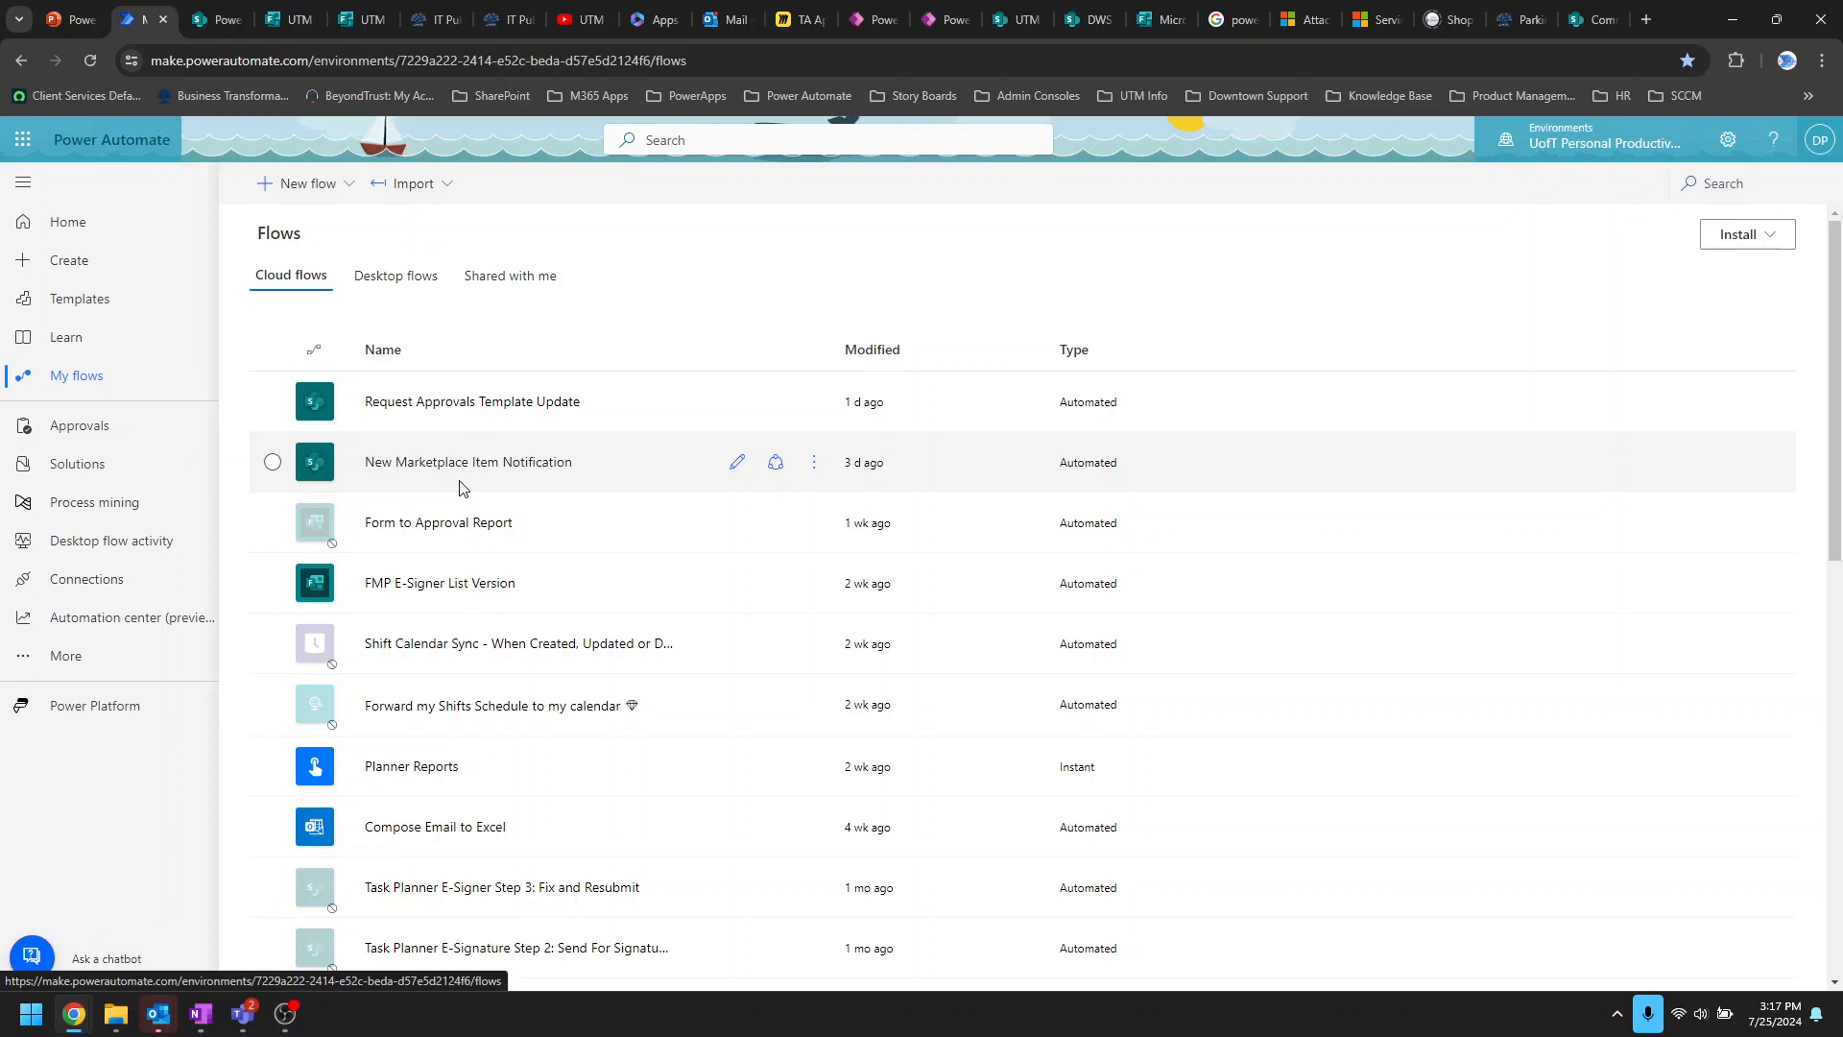
pyautogui.click(436, 21)
pyautogui.click(1086, 887)
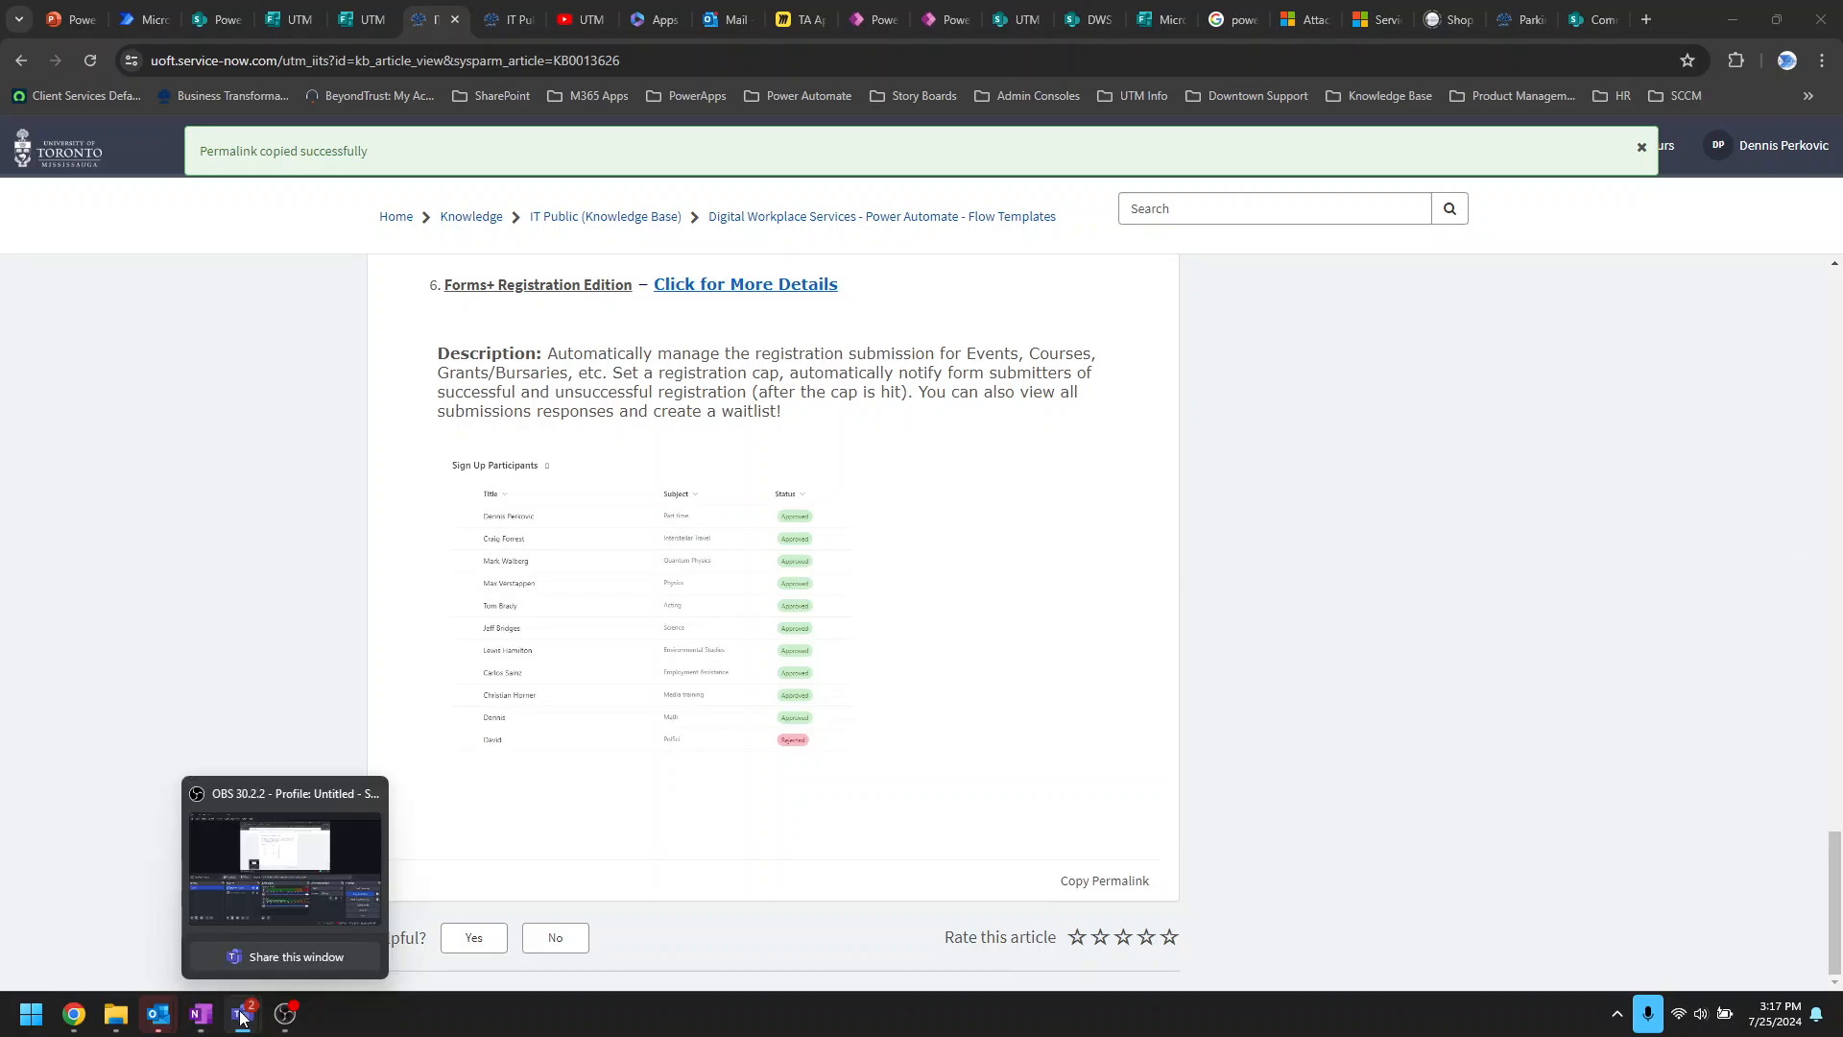
# Step: Bring Teams forward and open the New Users and FAQs channel
pyautogui.moveTo(240, 1017)
pyautogui.click(154, 893)
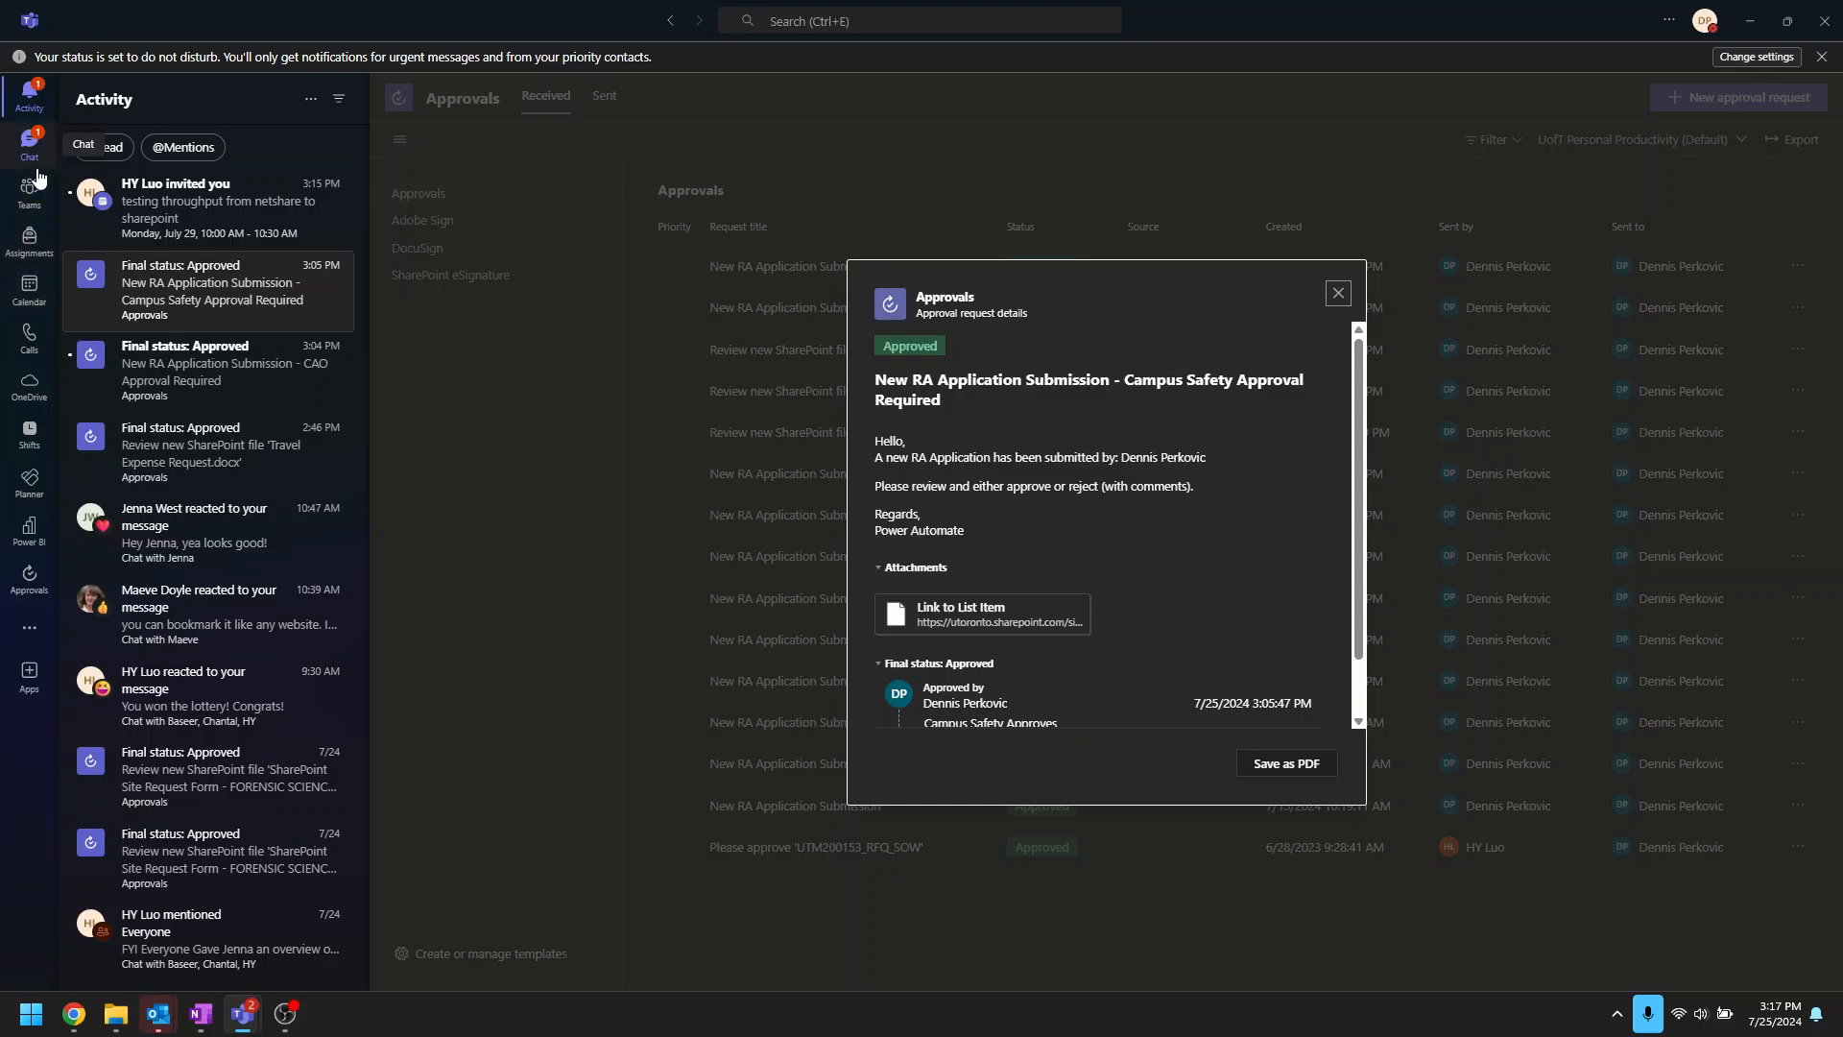
pyautogui.click(32, 189)
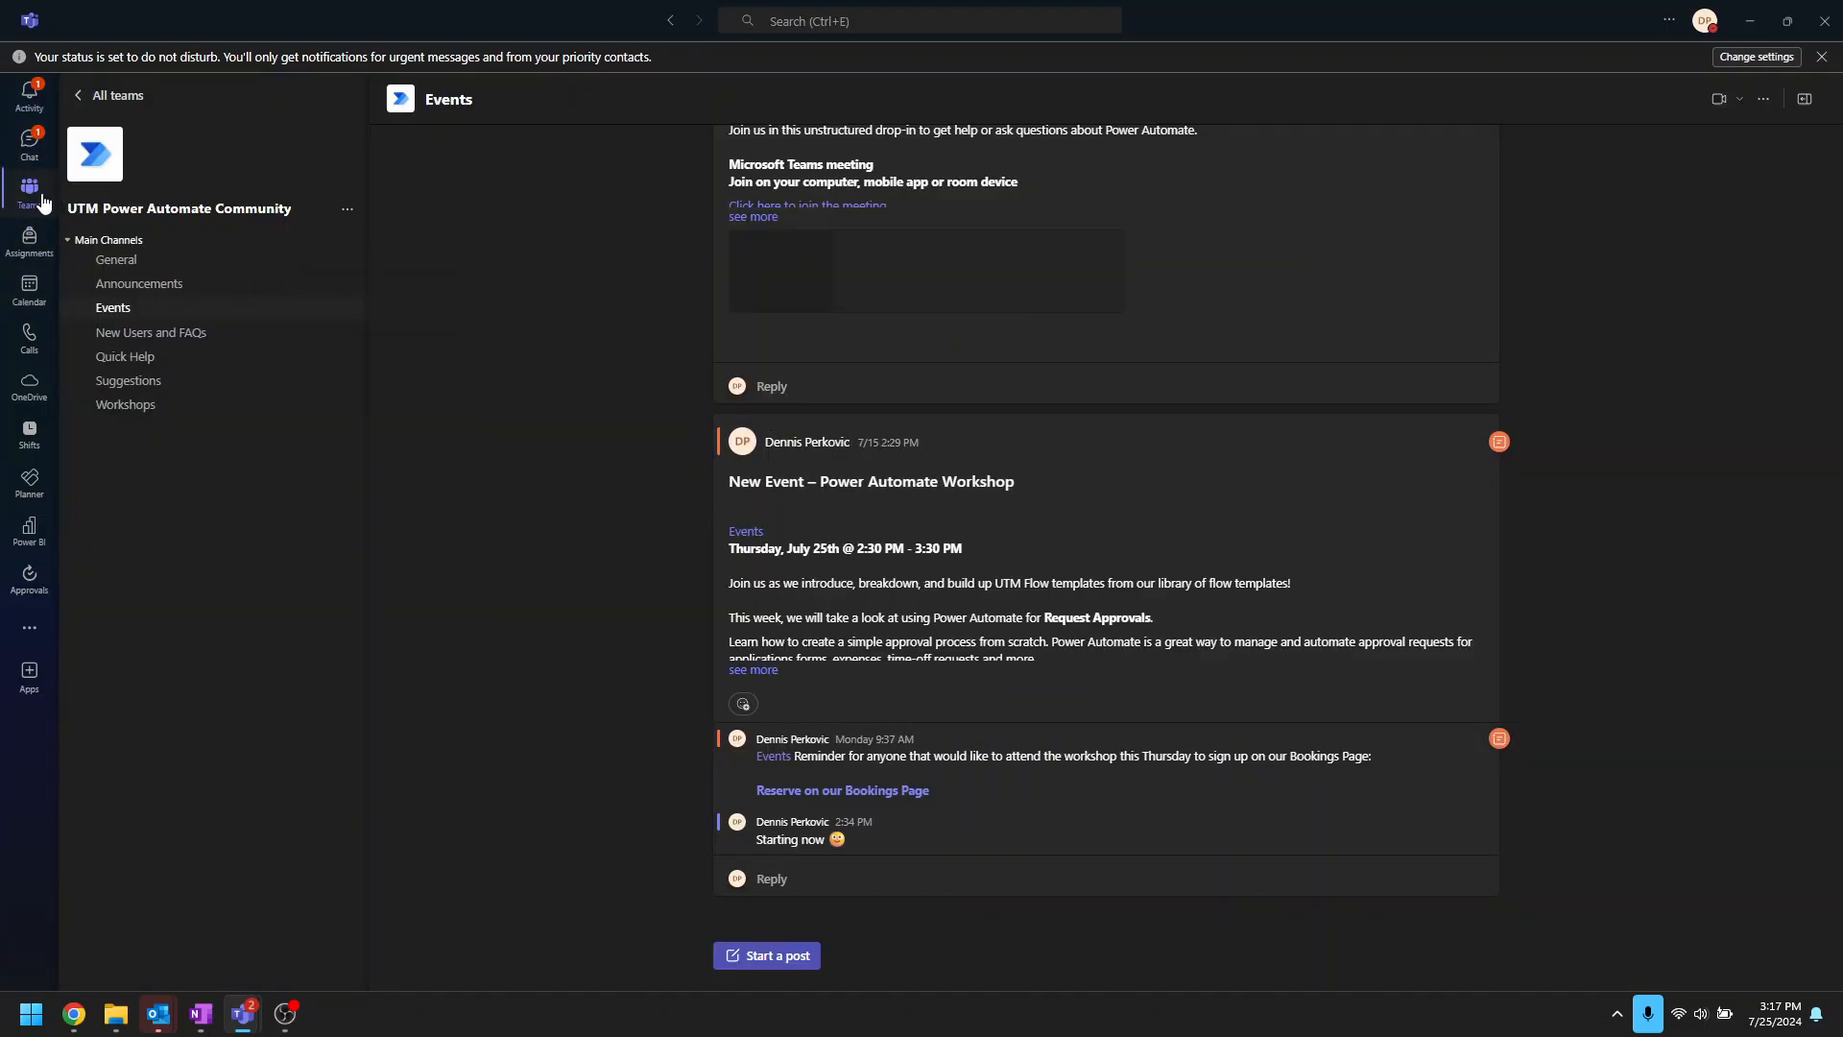
pyautogui.click(147, 332)
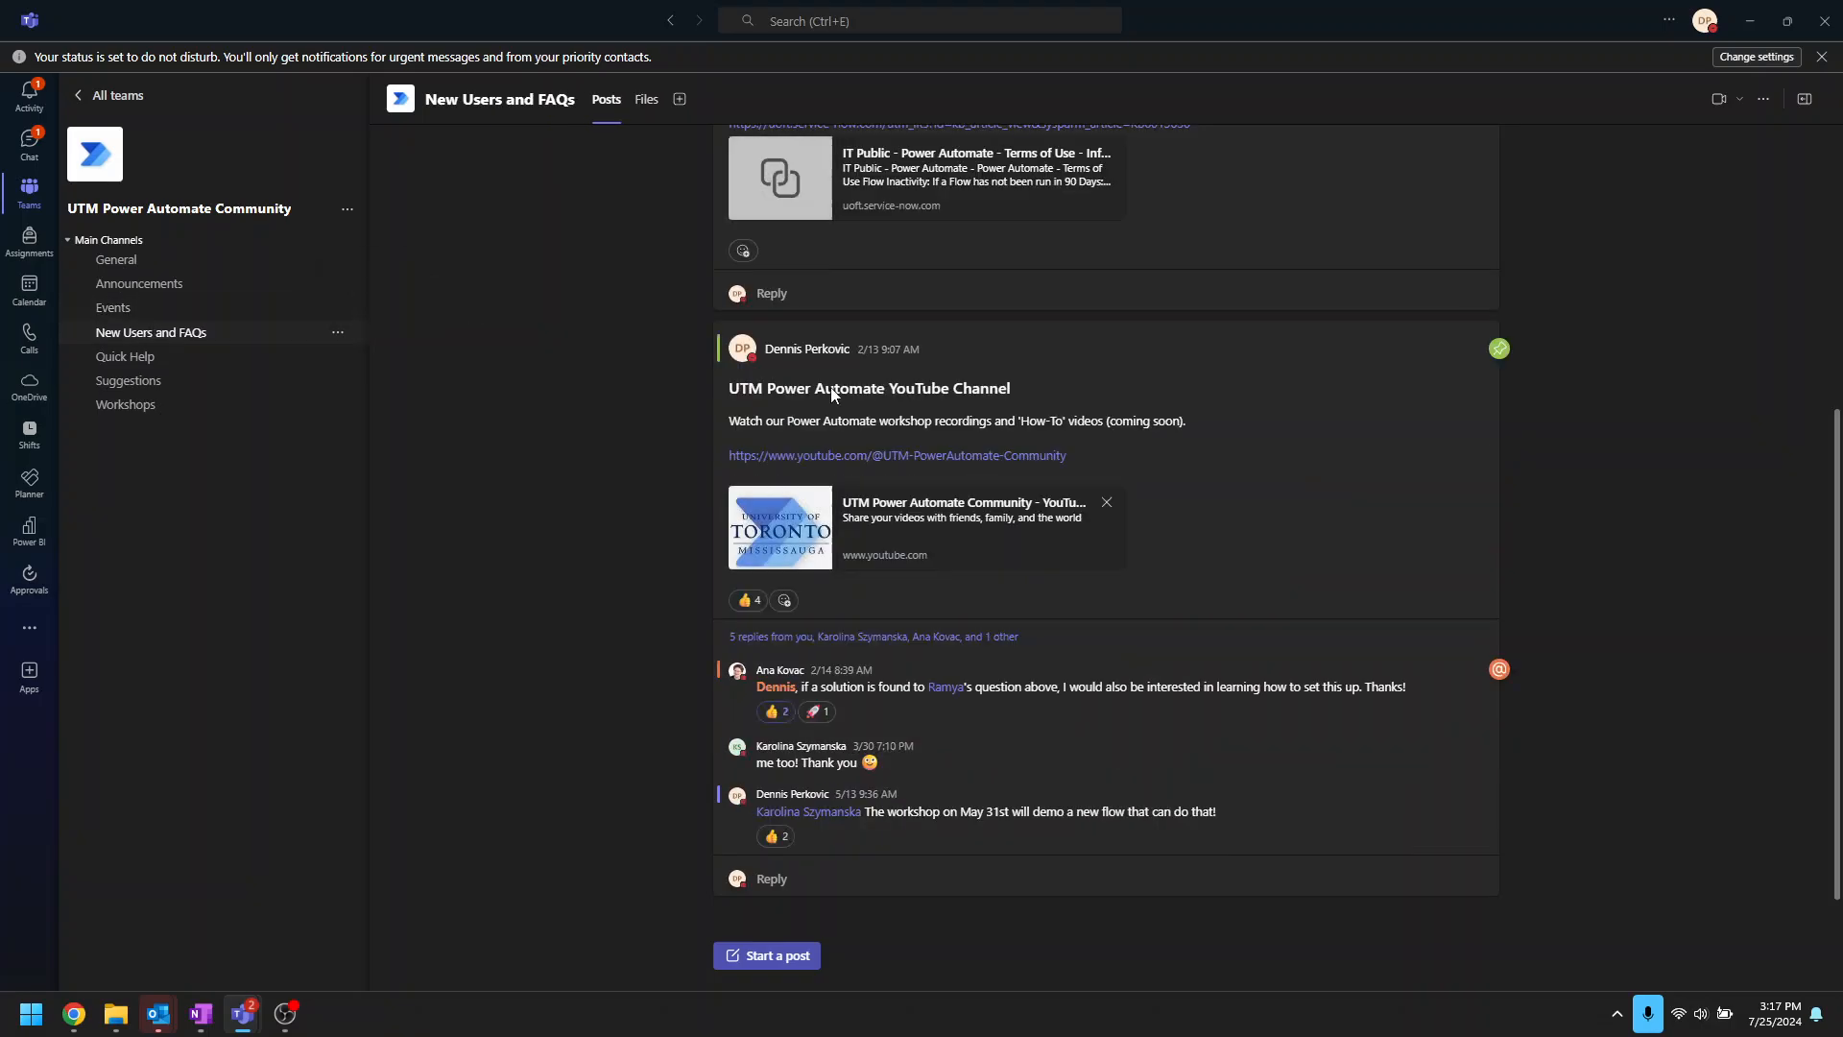
# Step: Scroll through the New Users and FAQs posts, then minimize Teams to reveal the ServiceNow article
pyautogui.scroll(5, 1171, 518)
pyautogui.scroll(15, 1171, 526)
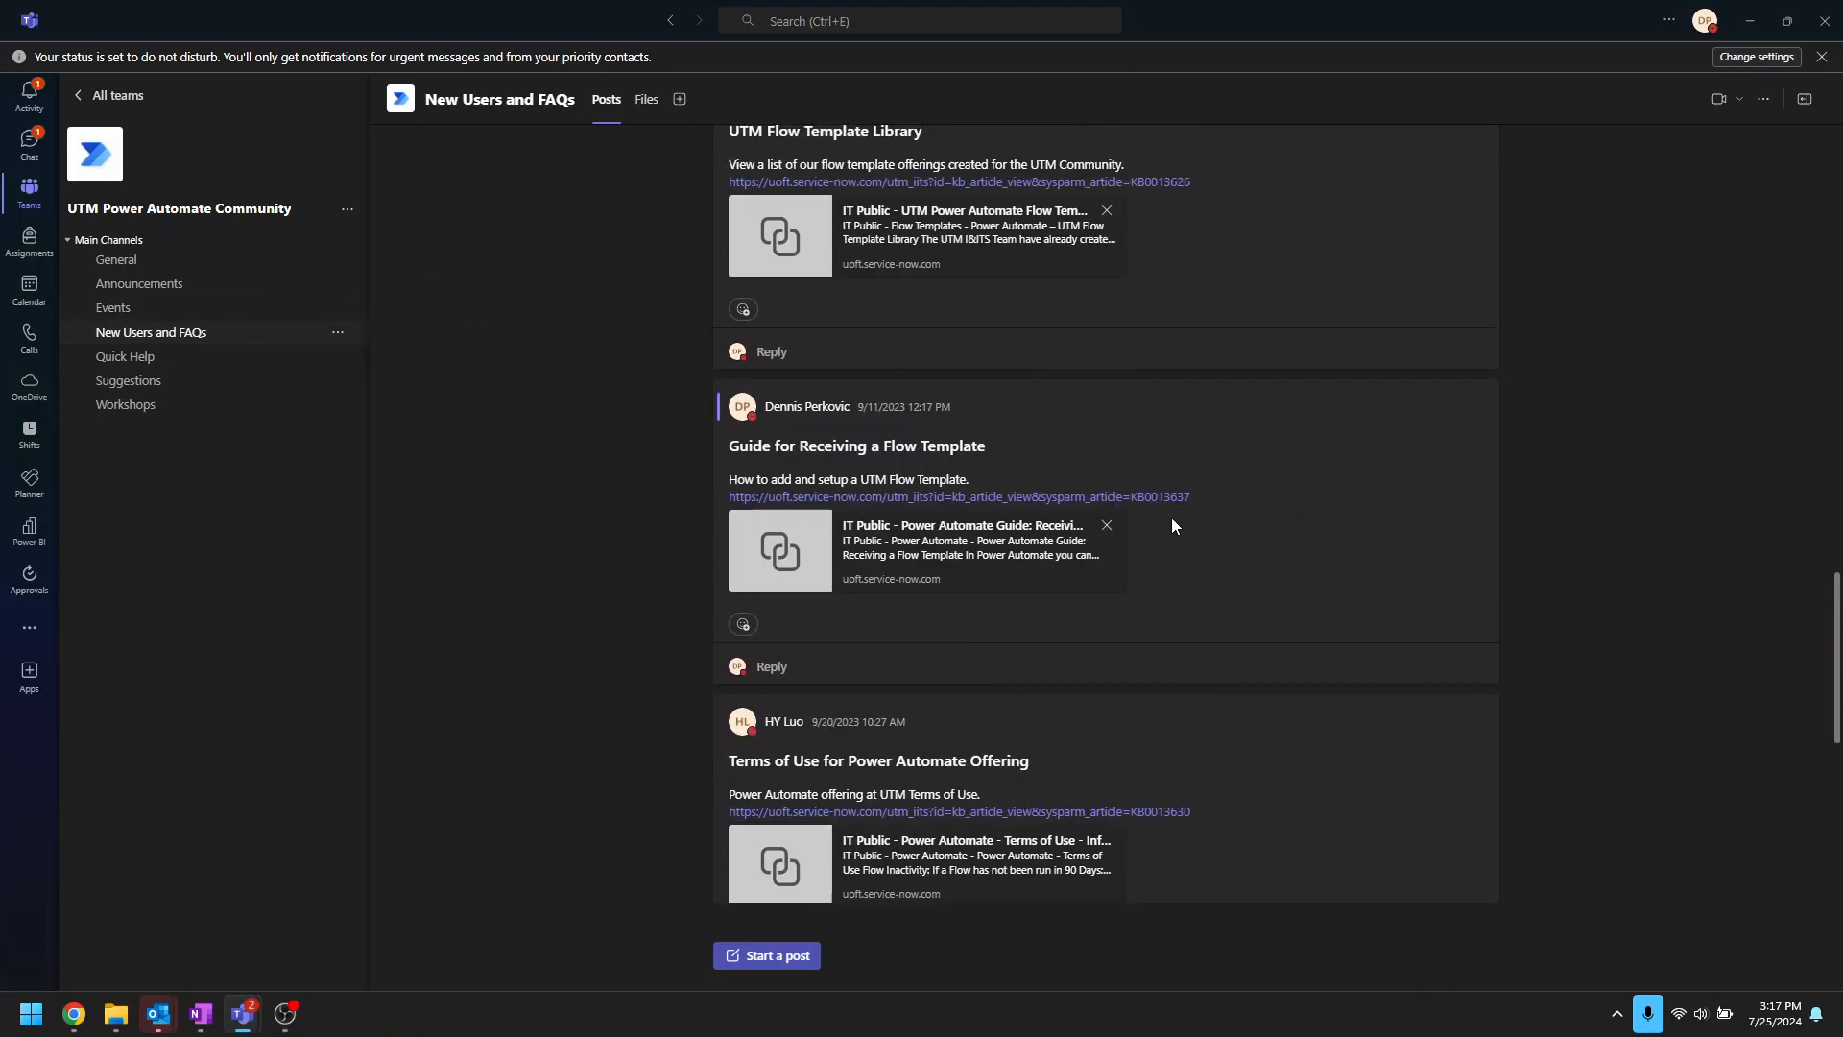
pyautogui.scroll(5, 1171, 526)
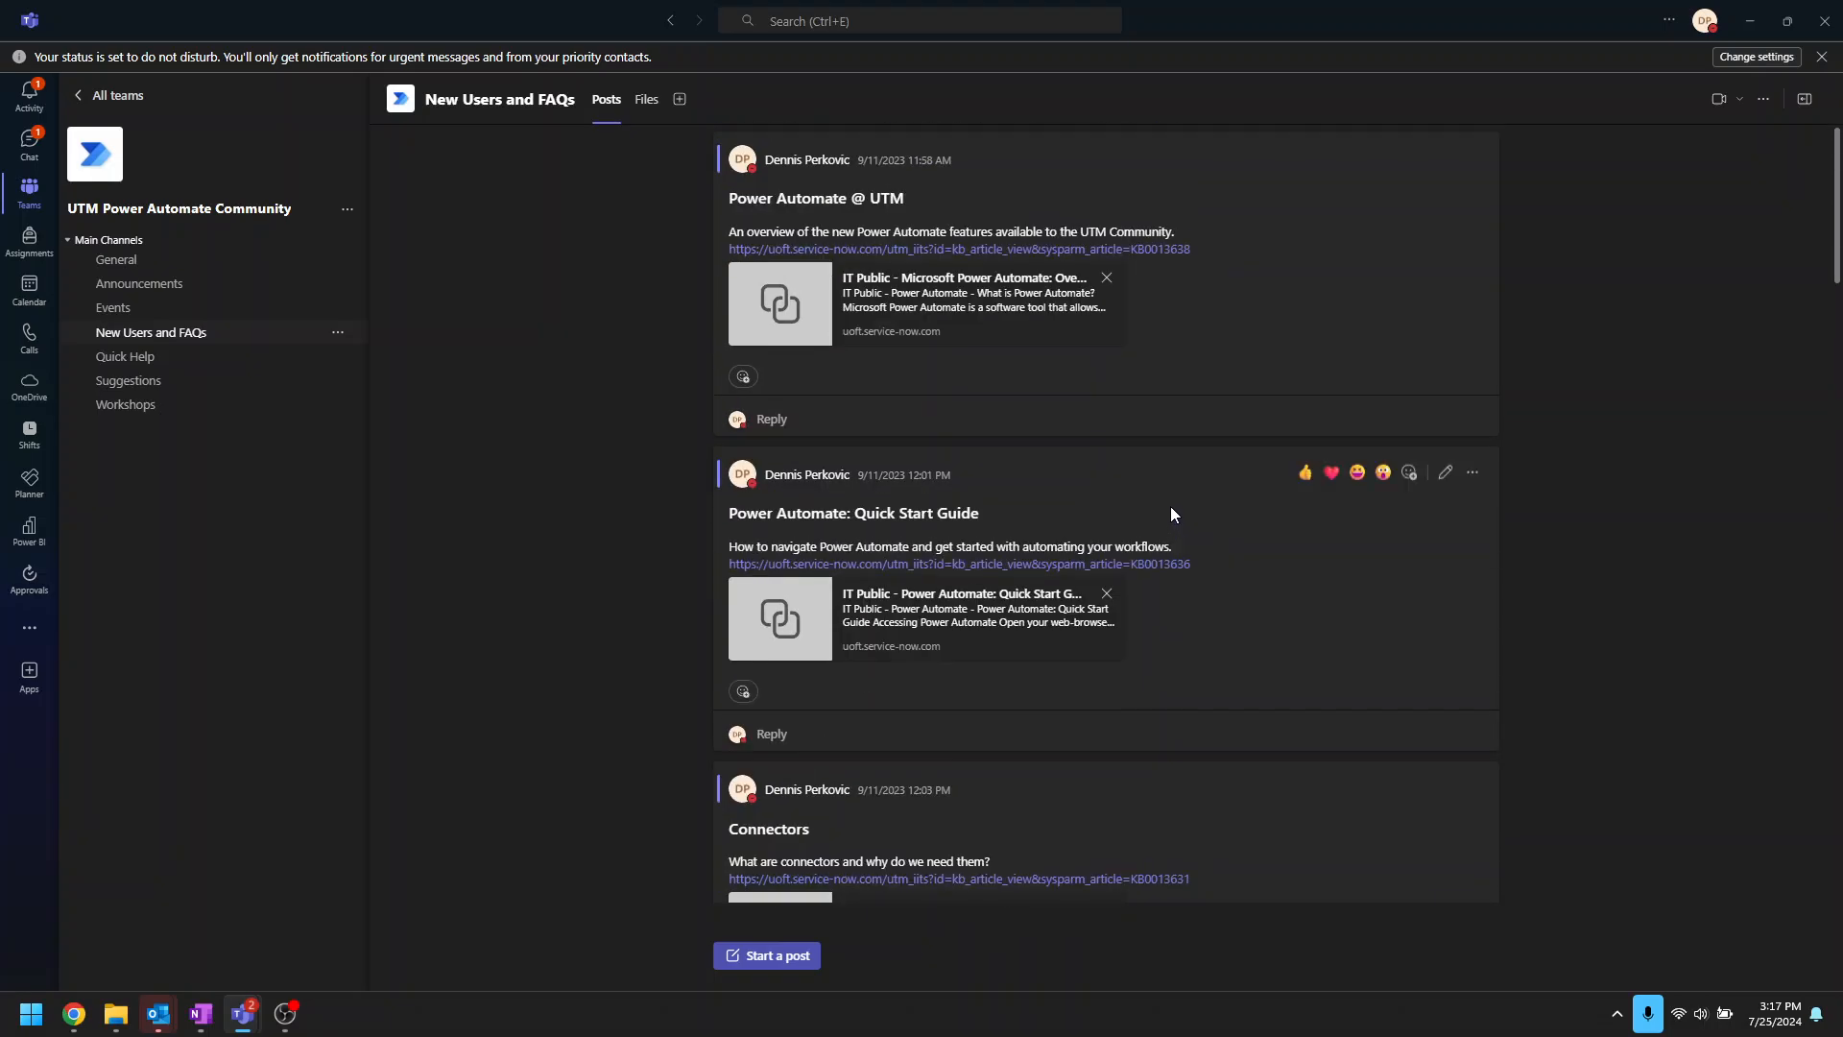
pyautogui.scroll(-3, 1089, 423)
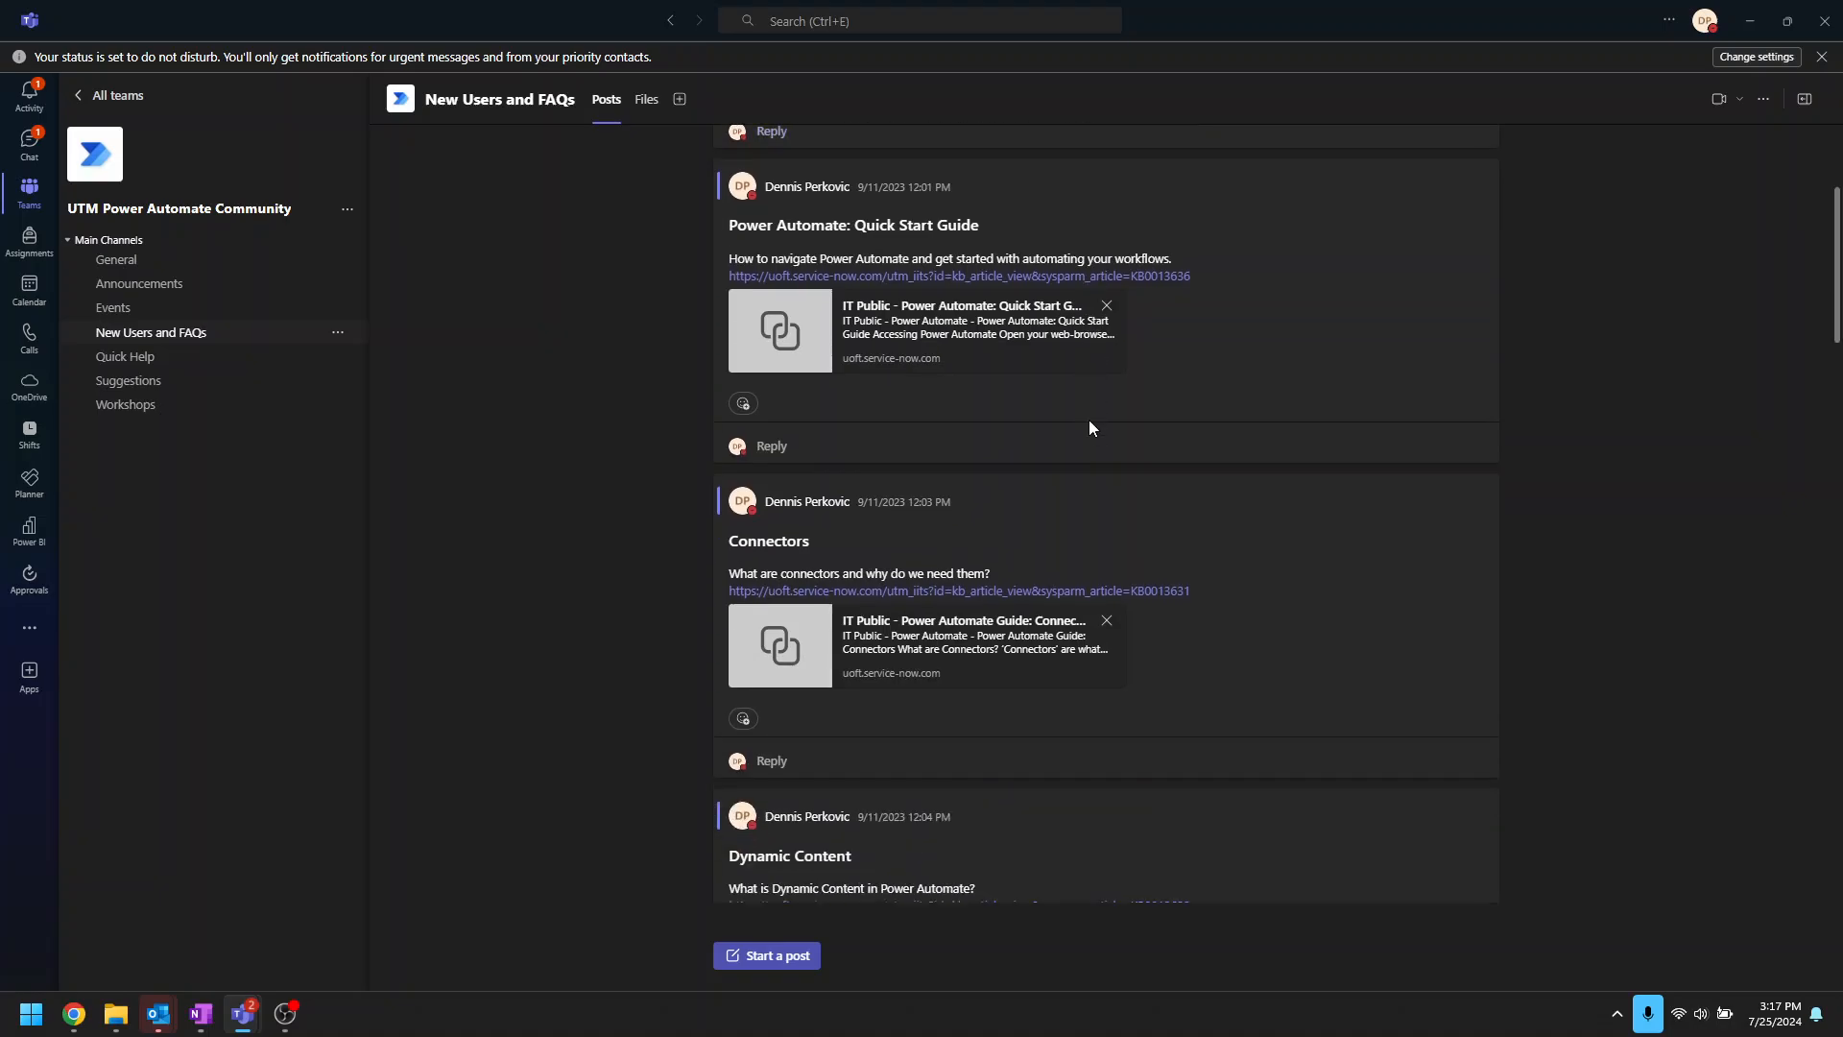
pyautogui.scroll(-8, 1088, 428)
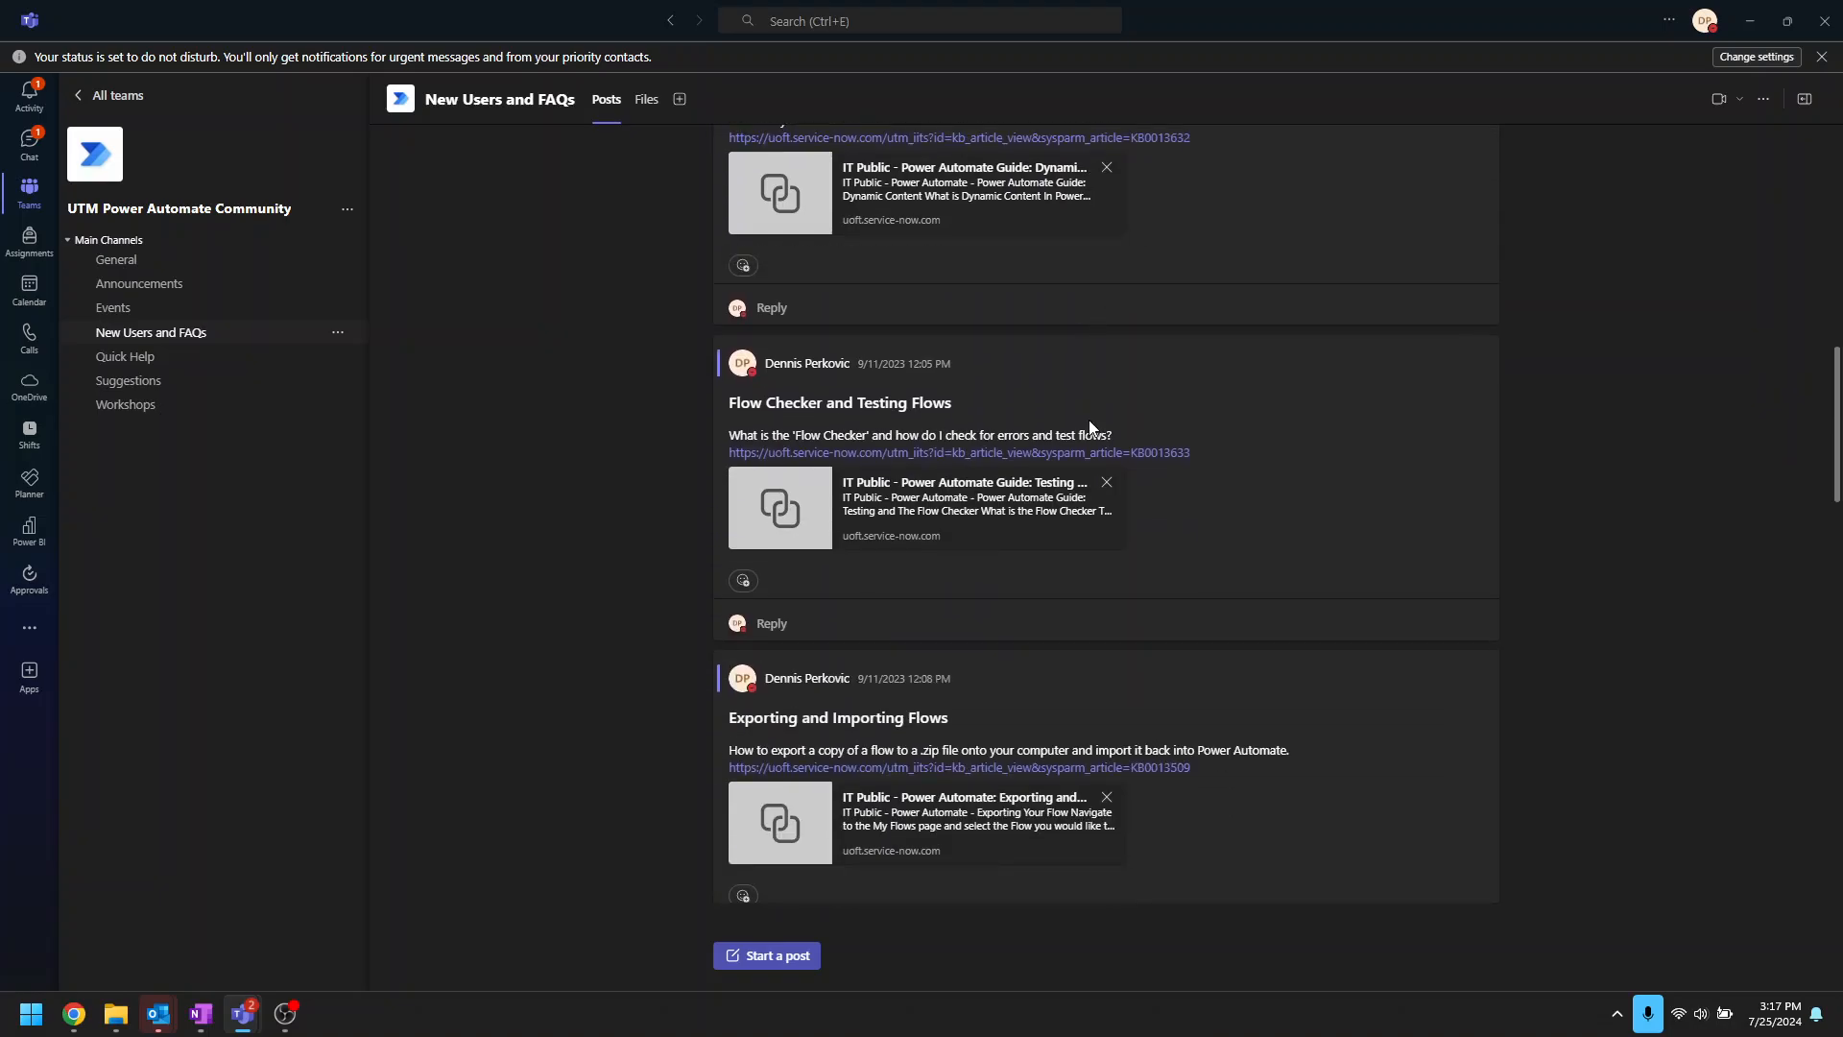
pyautogui.scroll(-9, 1089, 426)
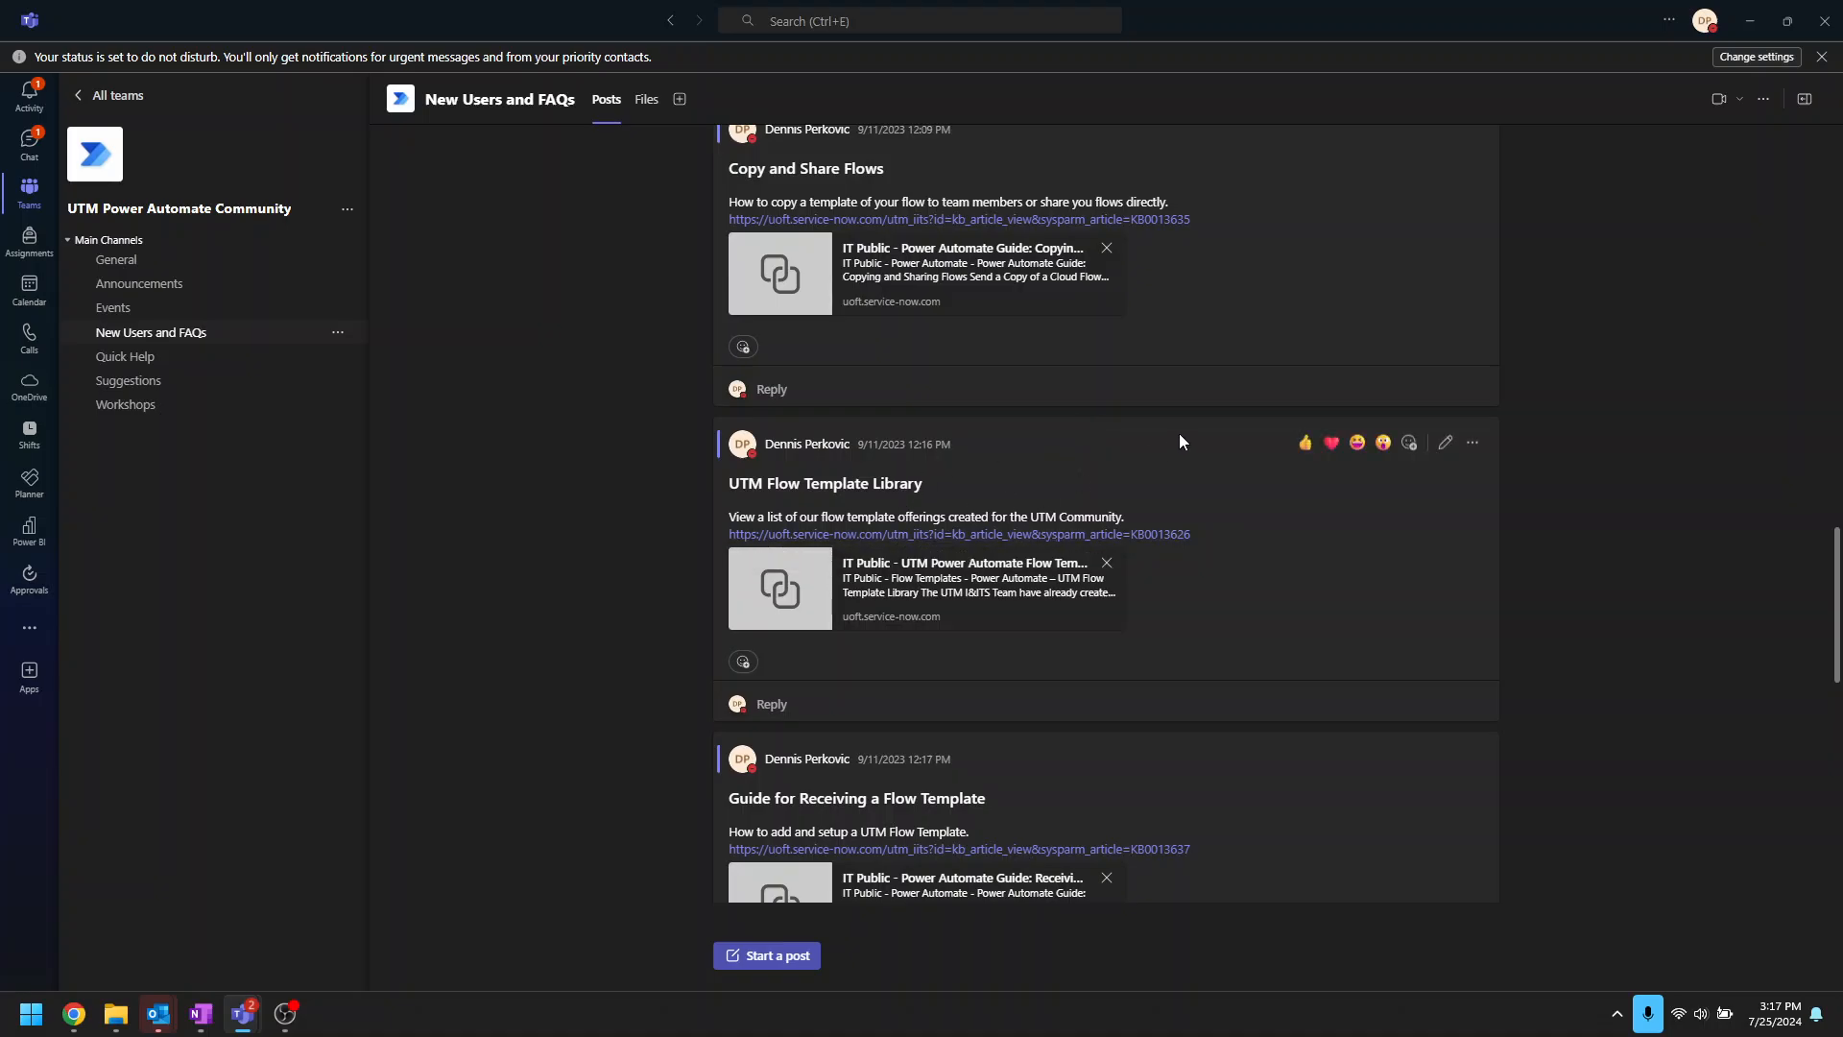
pyautogui.scroll(-10, 1109, 556)
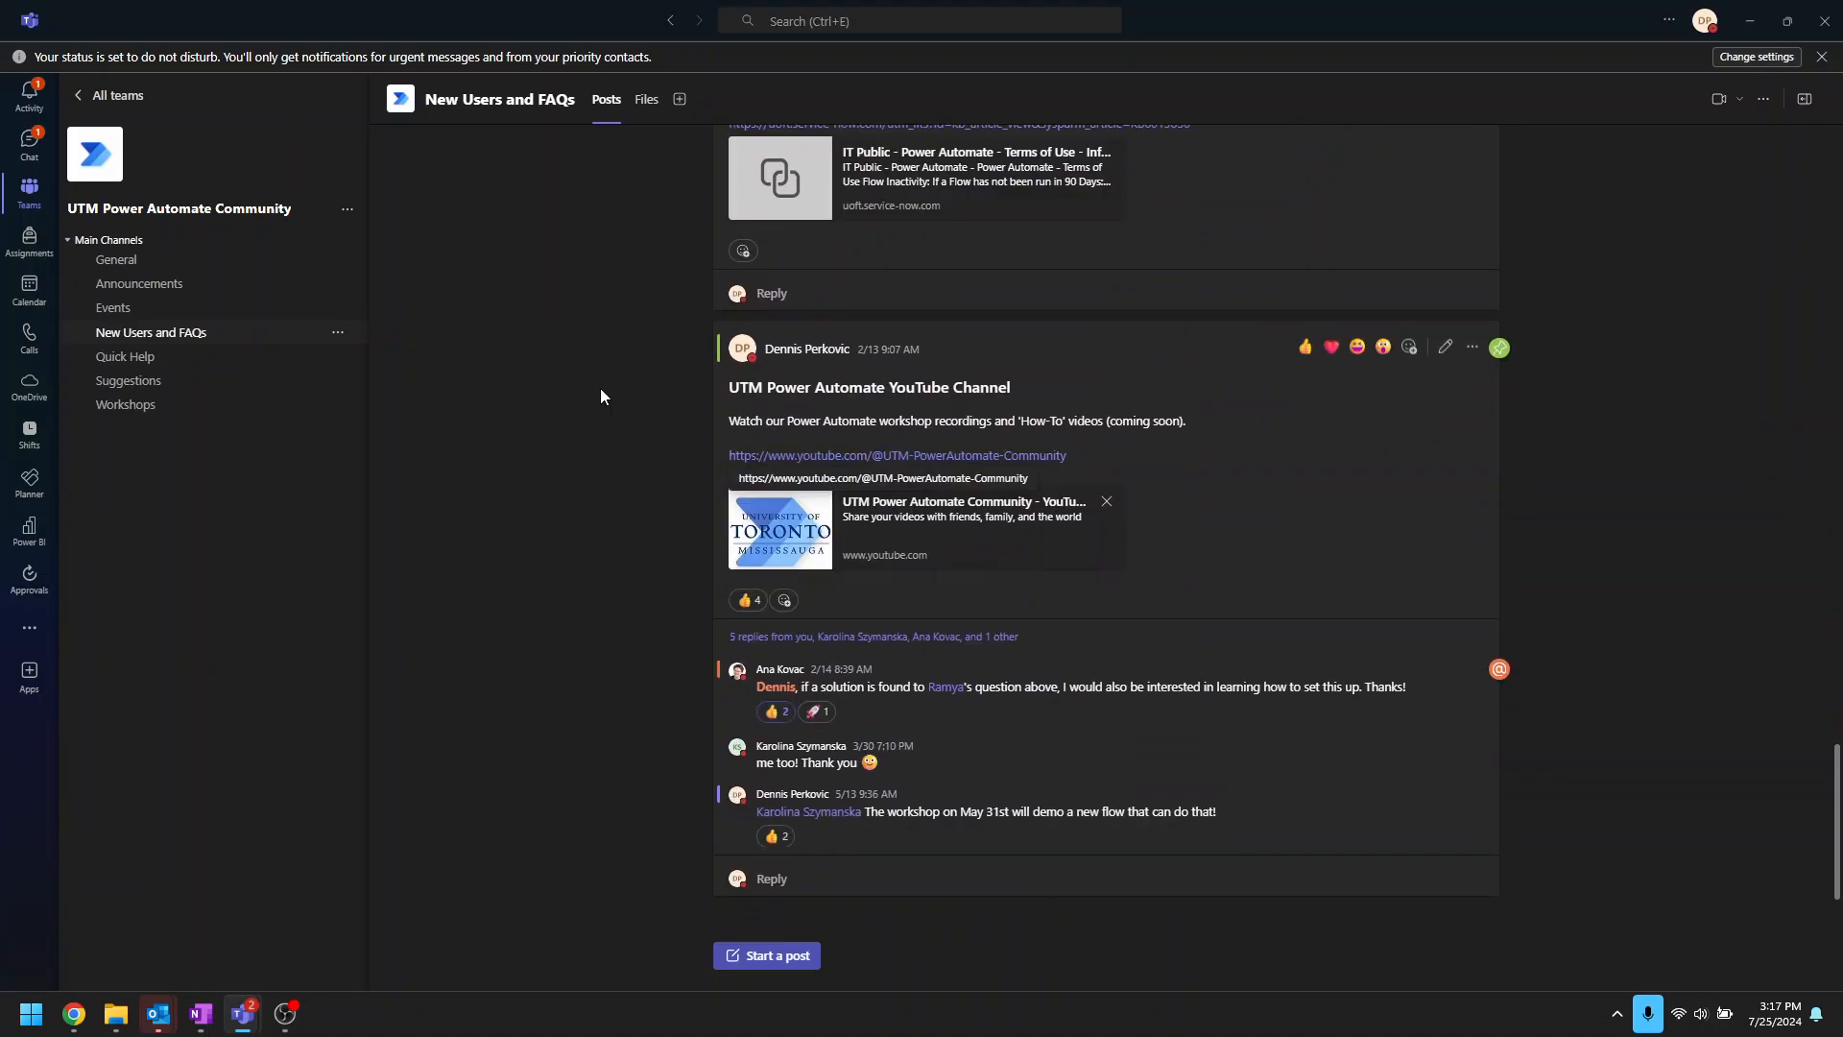
pyautogui.click(1748, 23)
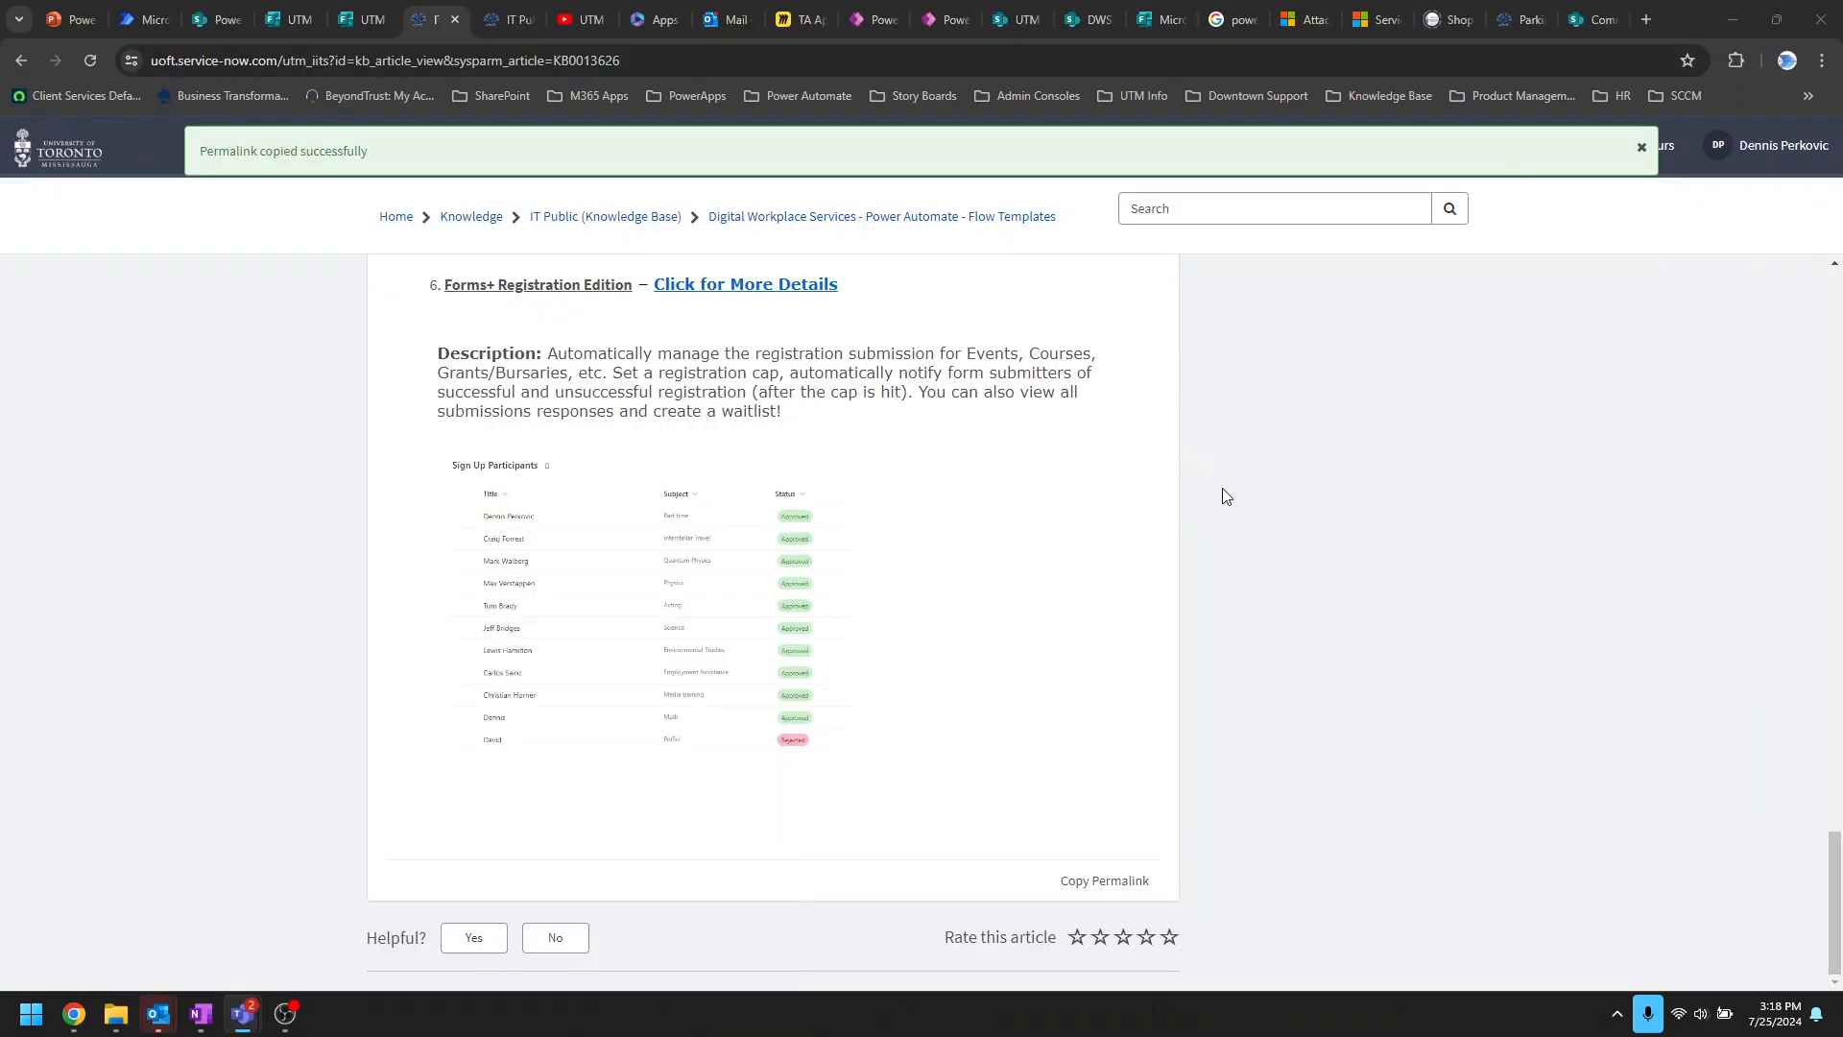
pyautogui.scroll(20, 1123, 497)
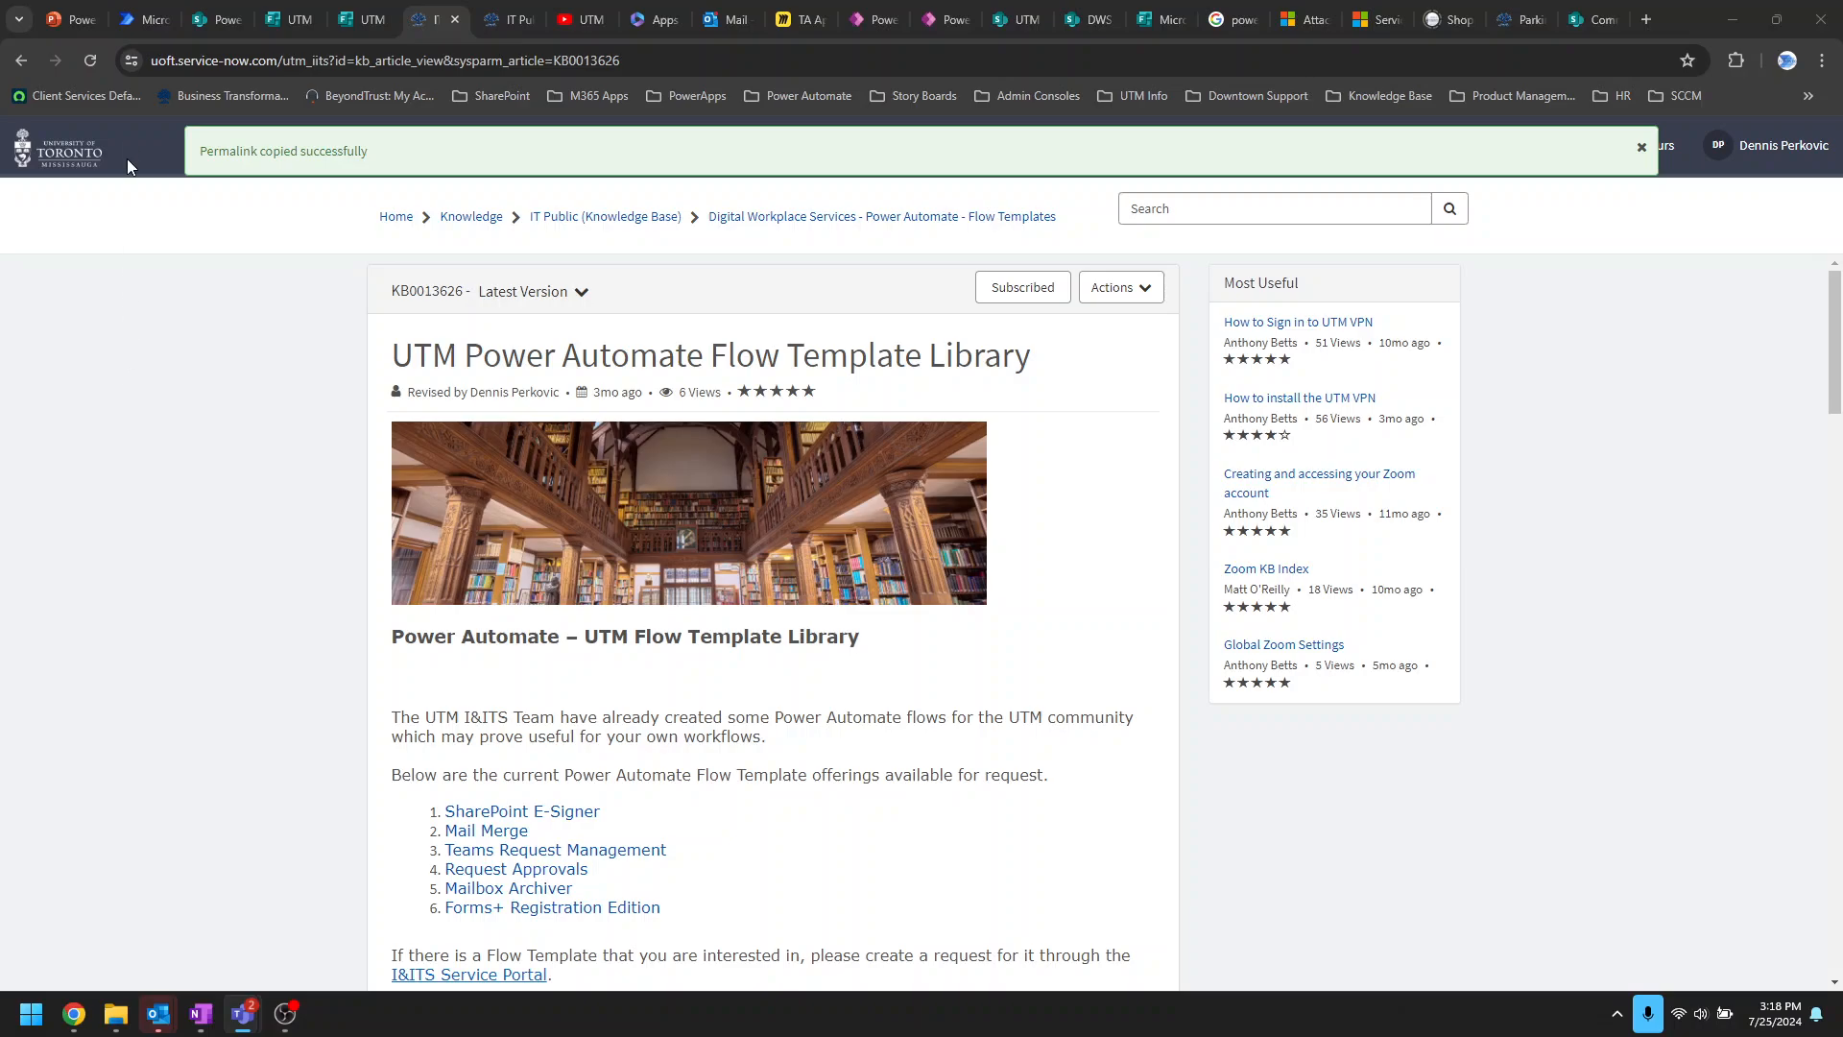
# Step: Open the Drone Request Approval flow from Shared with me in the flow designer
pyautogui.click(140, 21)
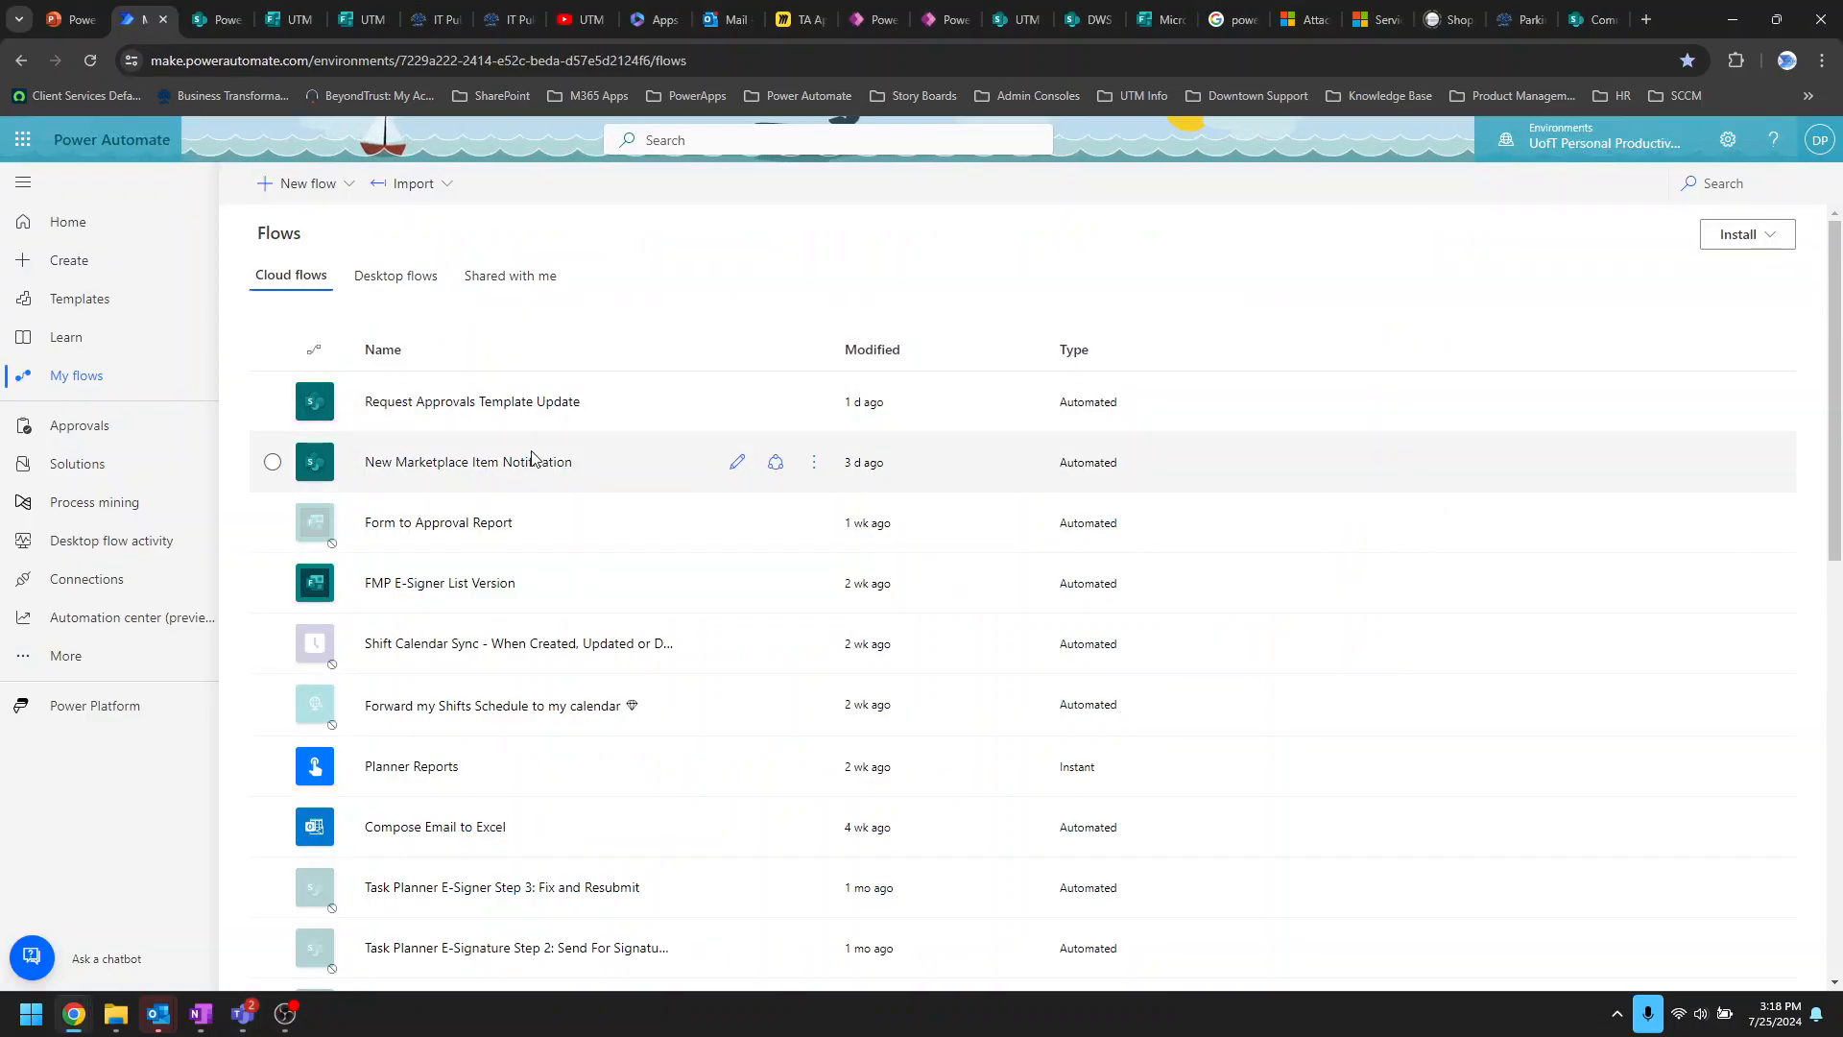
pyautogui.click(508, 275)
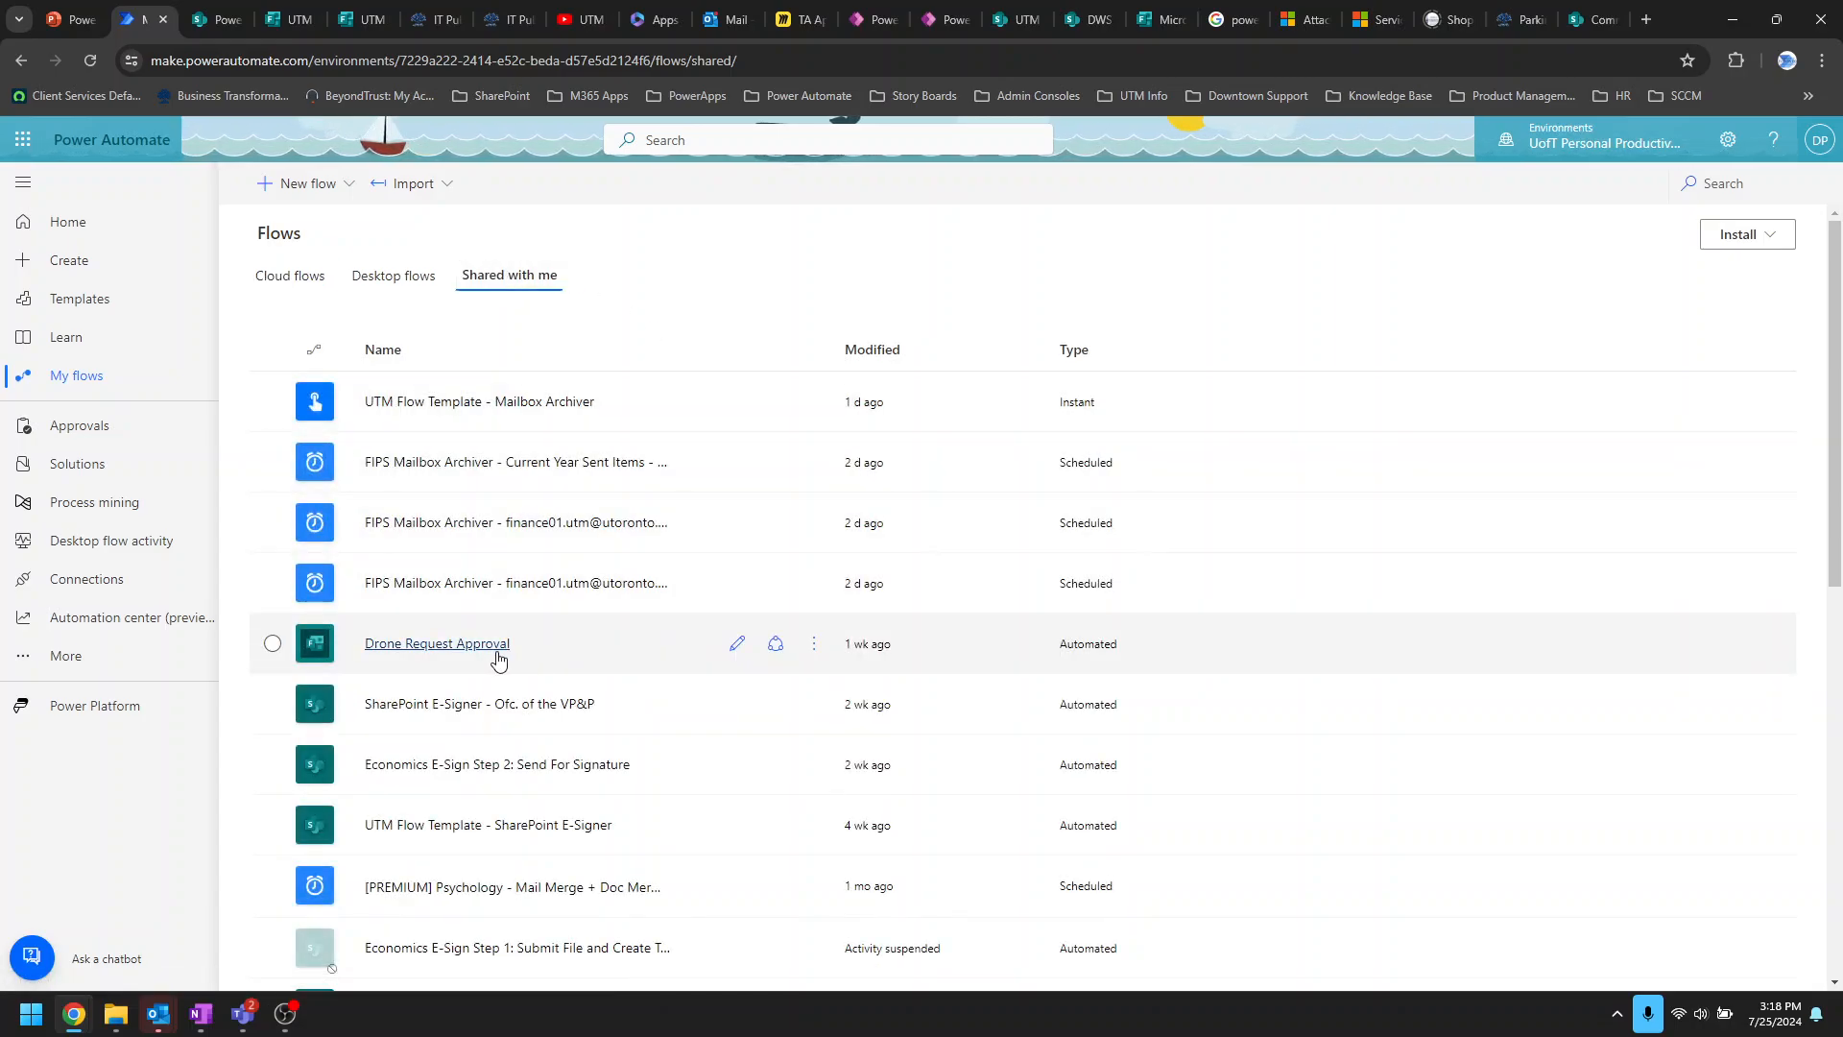
pyautogui.click(500, 651)
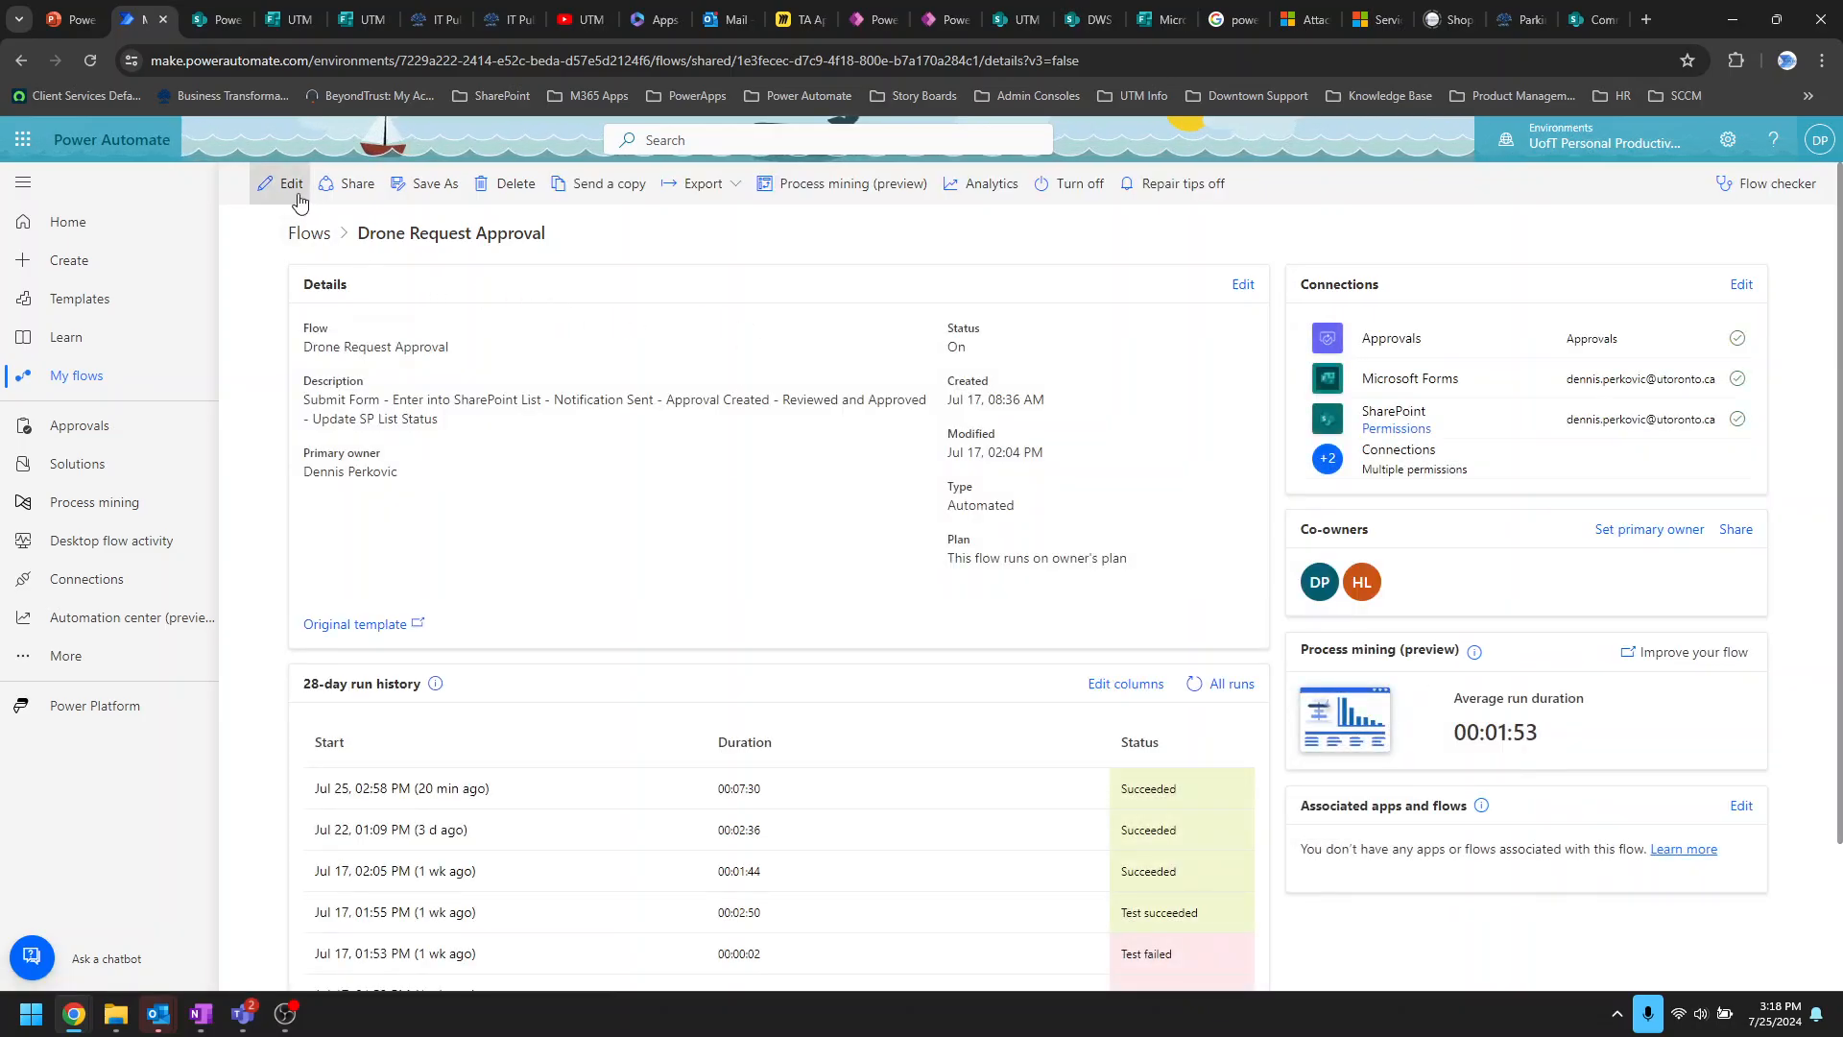
pyautogui.click(286, 183)
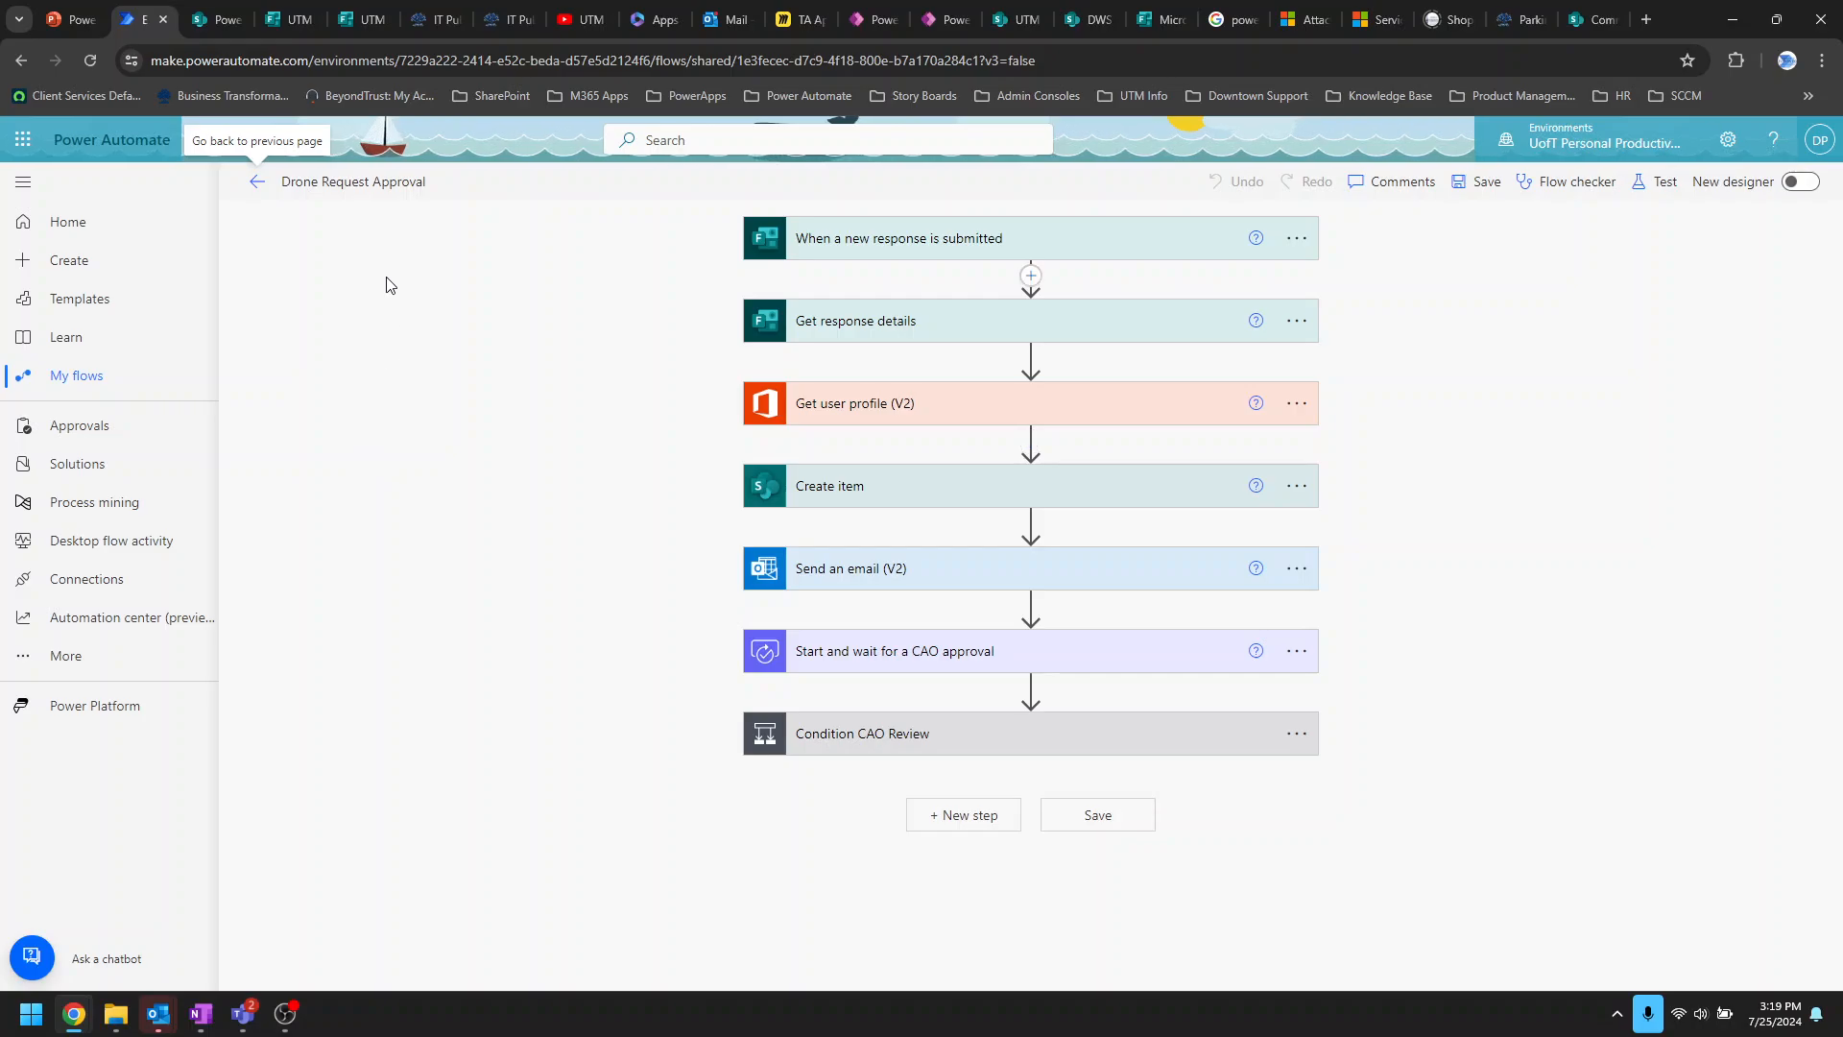
# Step: Return to the UTM Drone Rental Application Form design page and open its More form settings menu
pyautogui.click(268, 23)
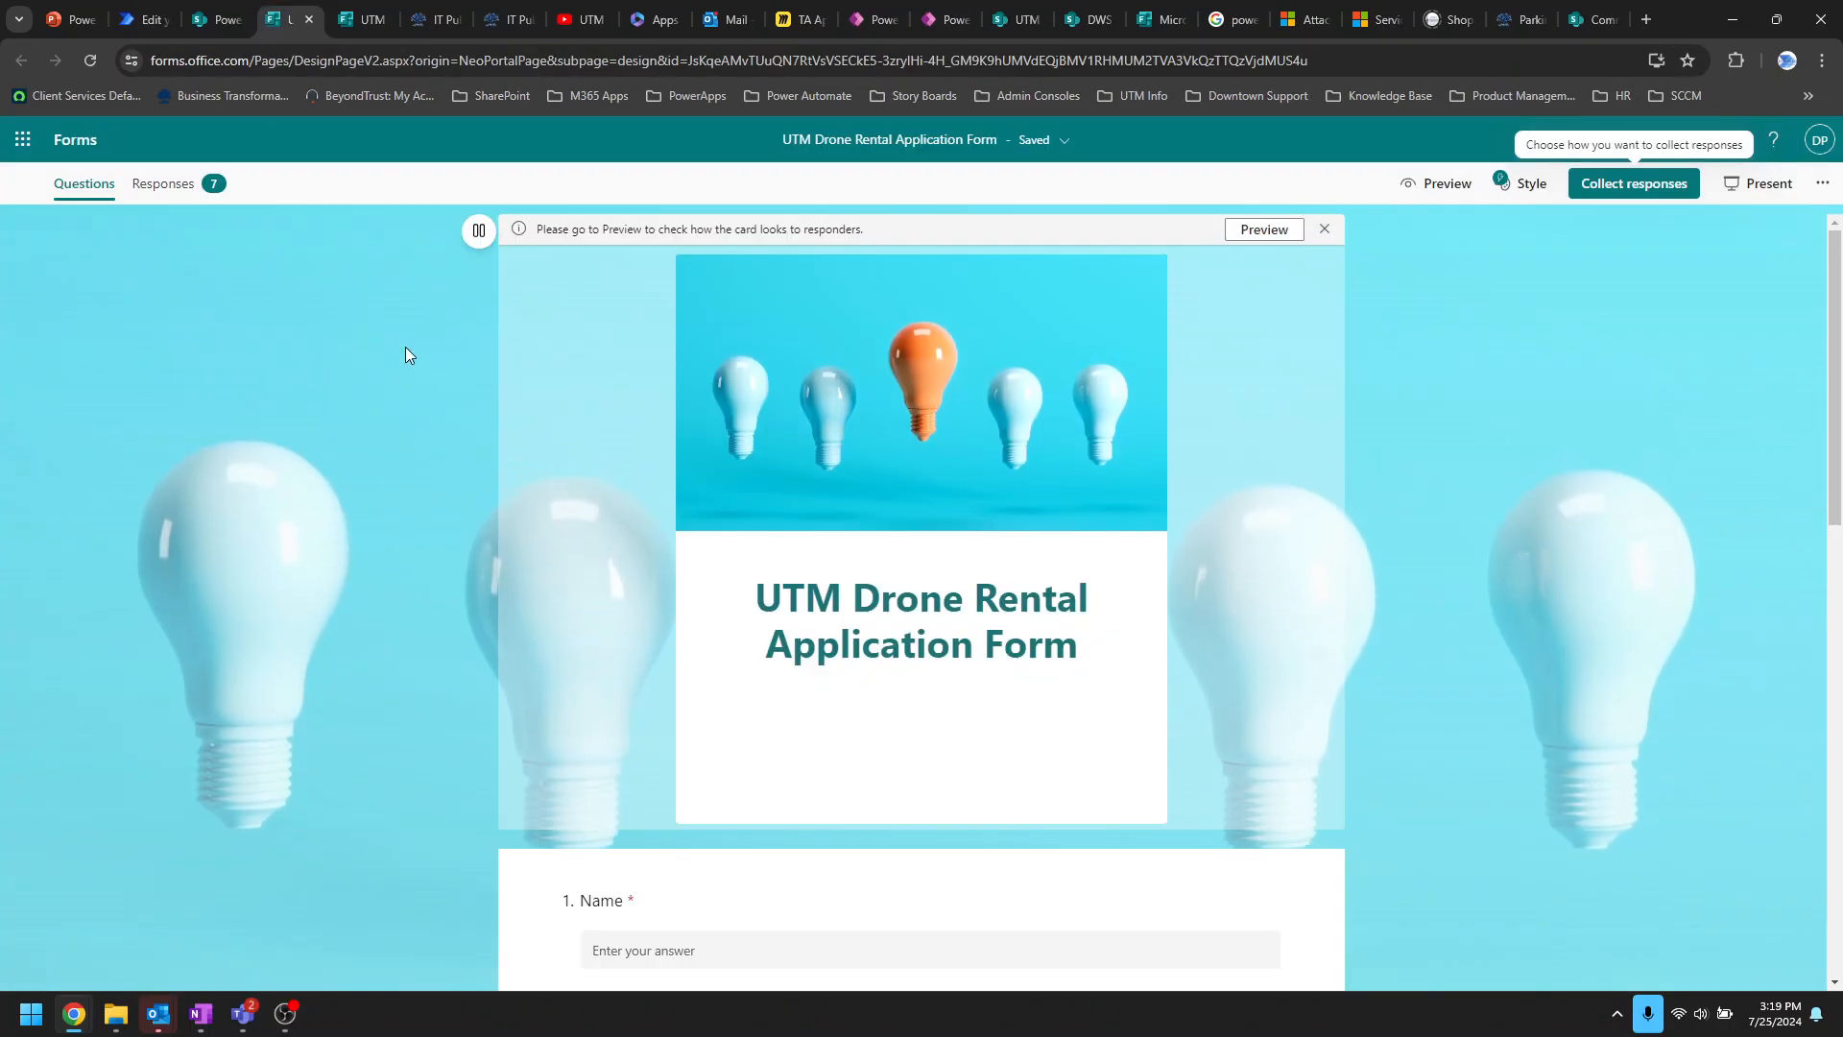
pyautogui.click(360, 22)
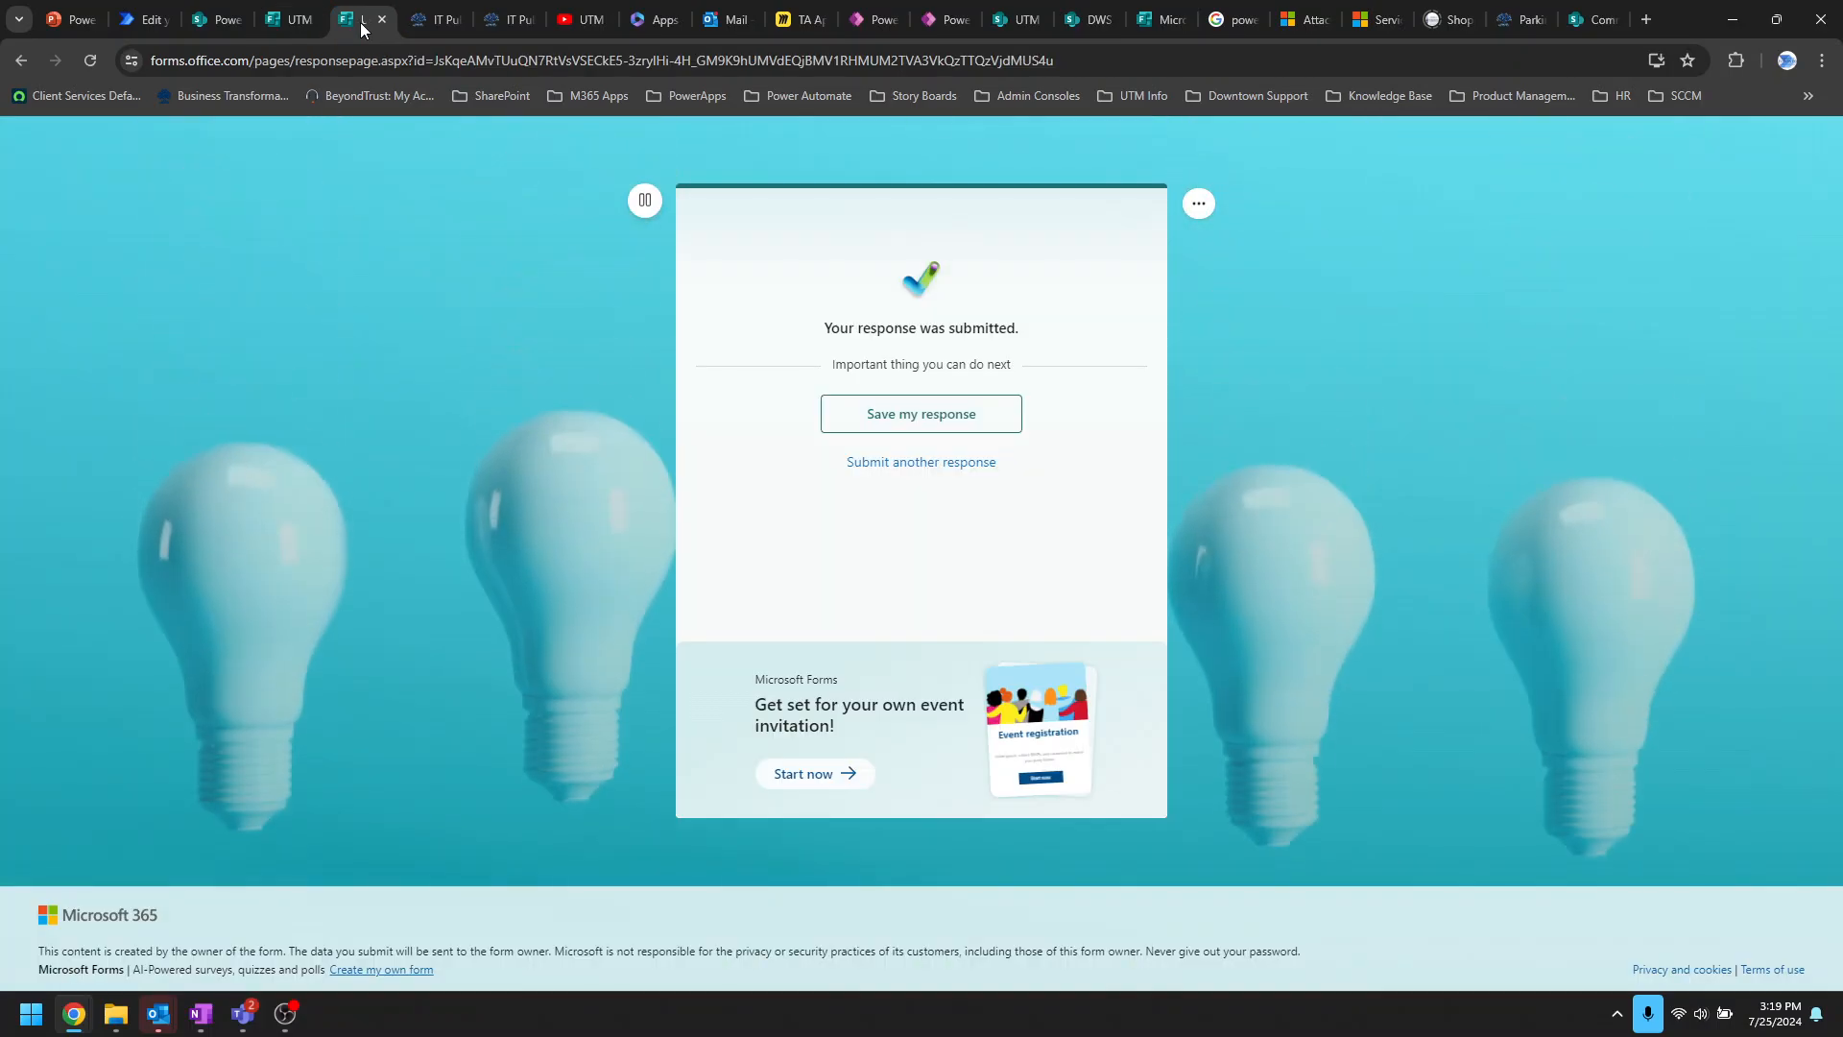
pyautogui.click(280, 21)
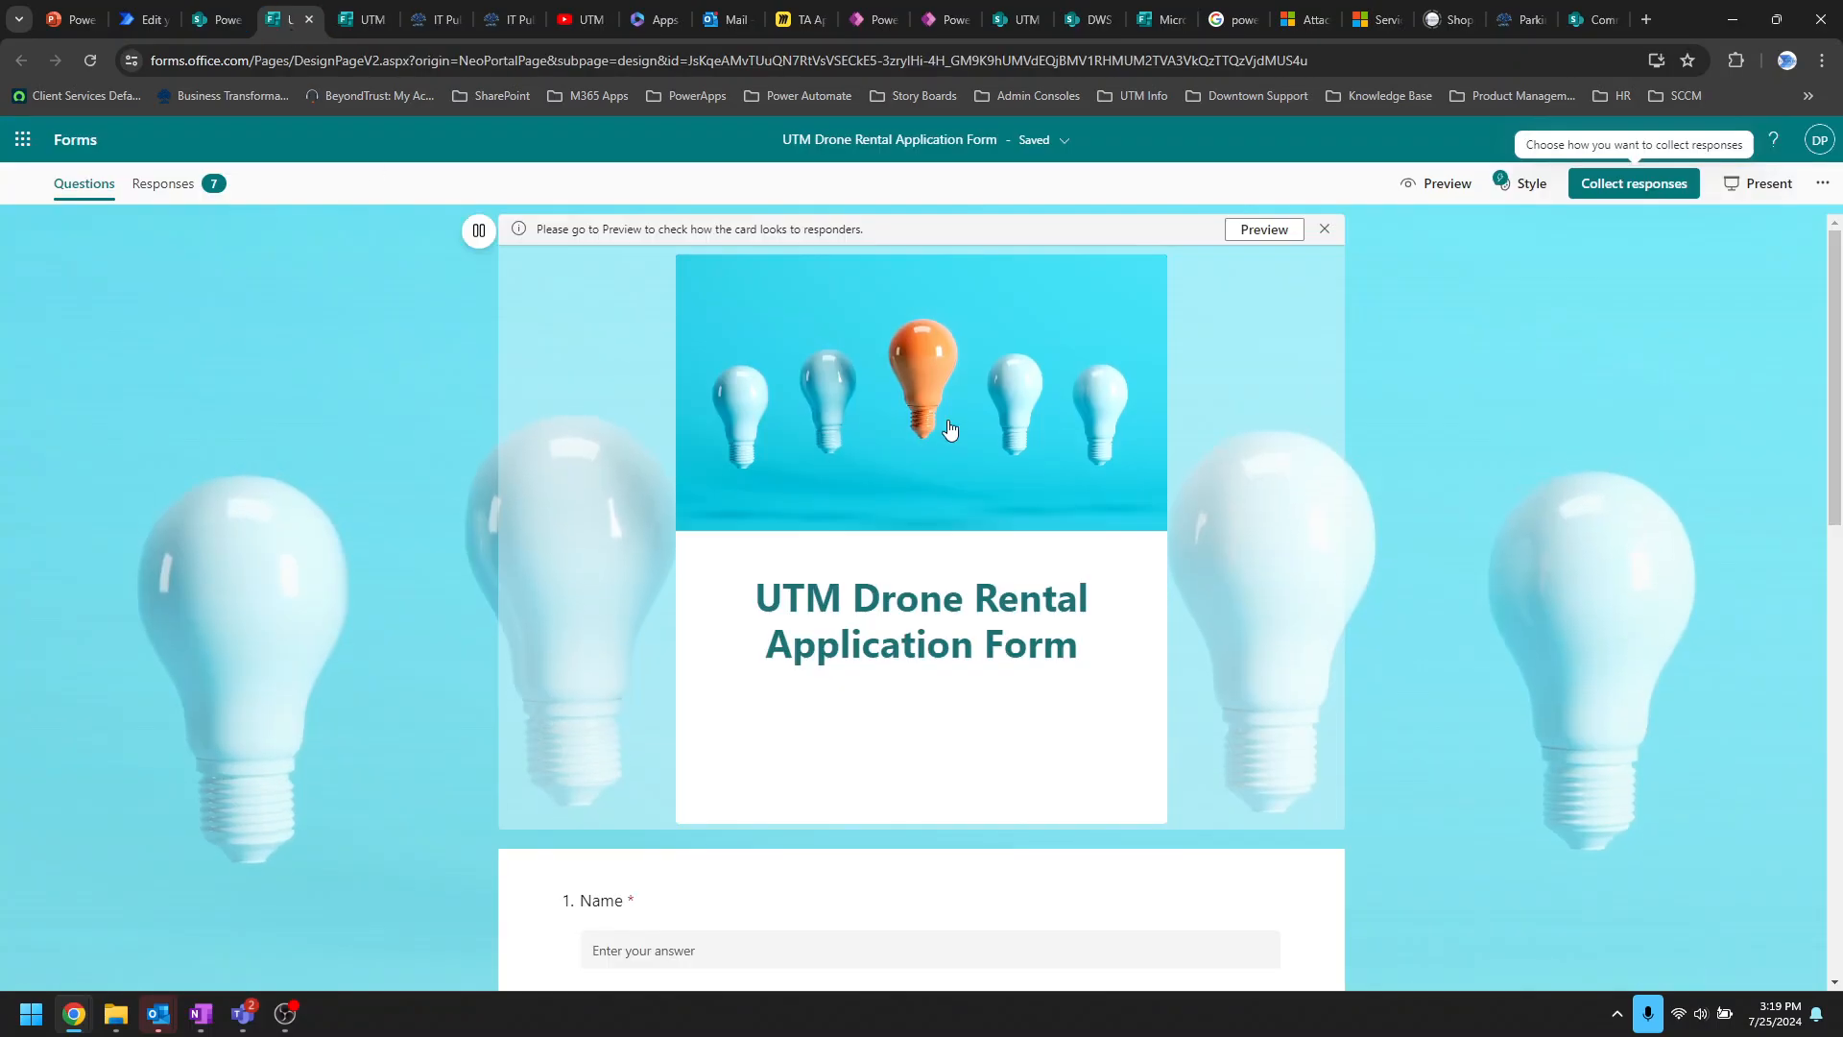
pyautogui.click(1647, 184)
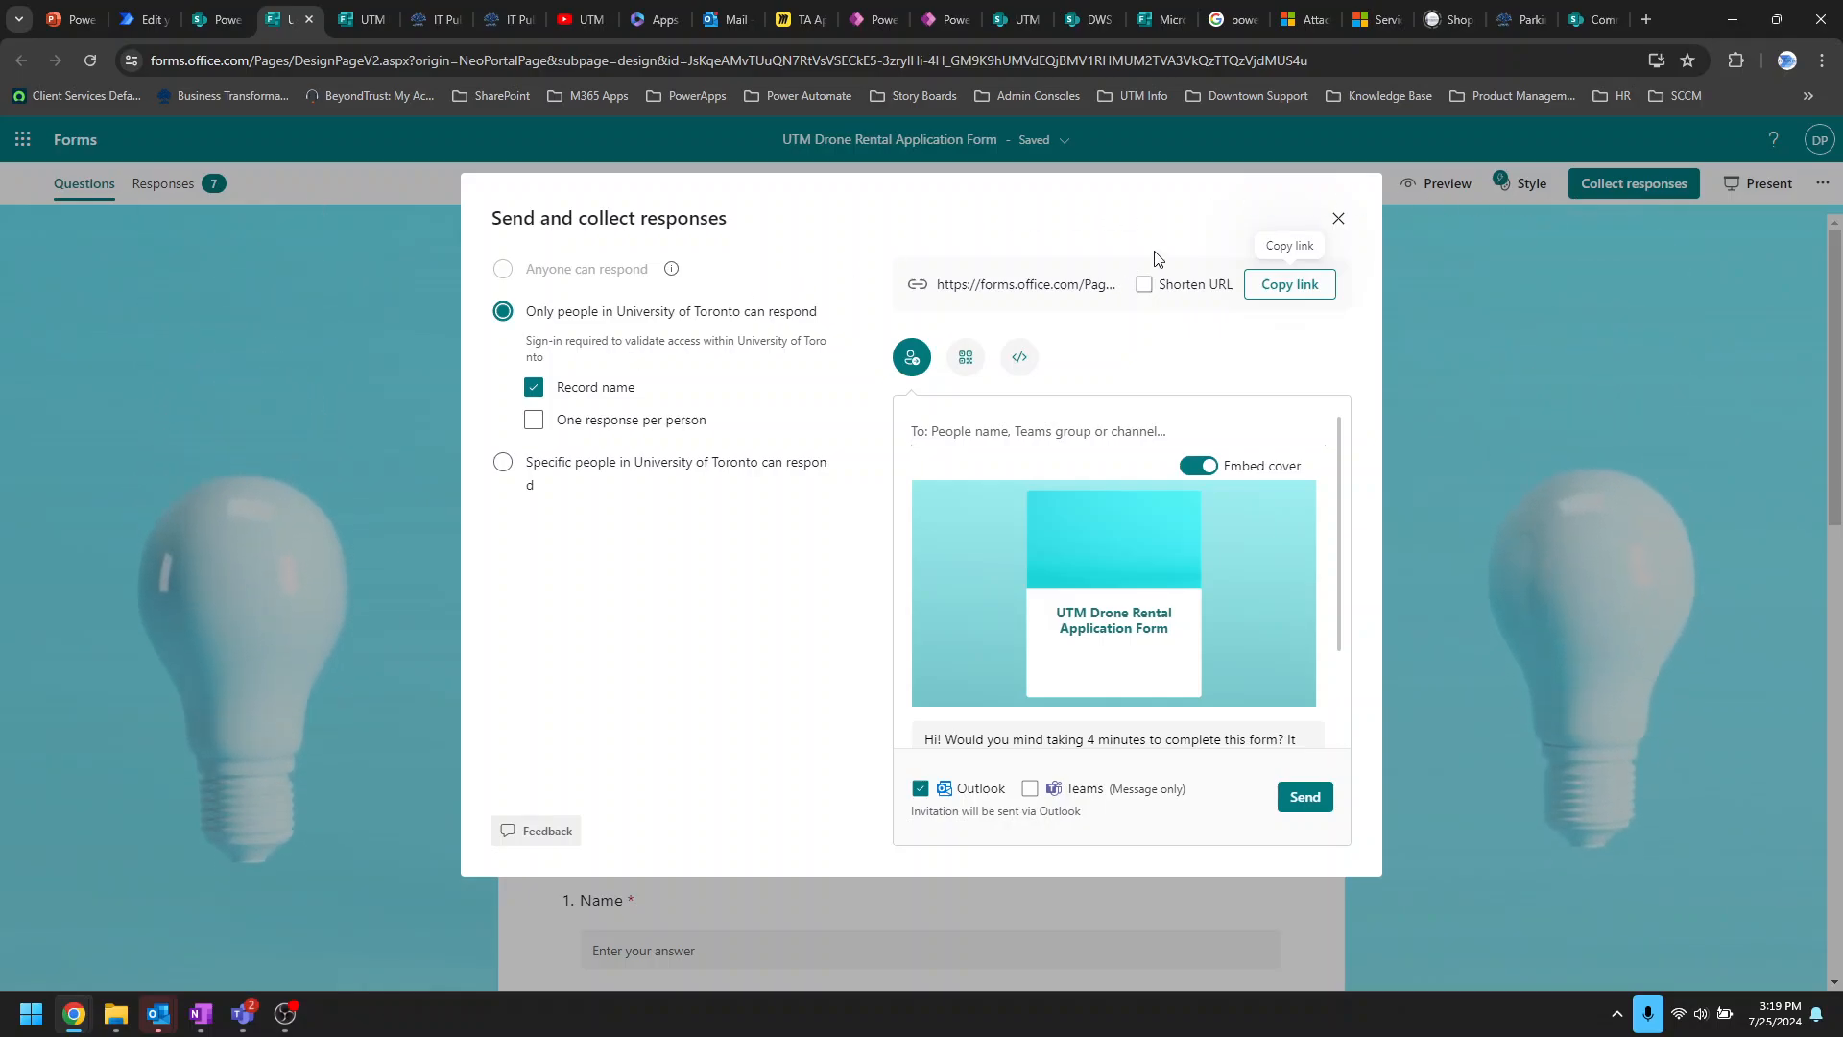
pyautogui.click(1338, 219)
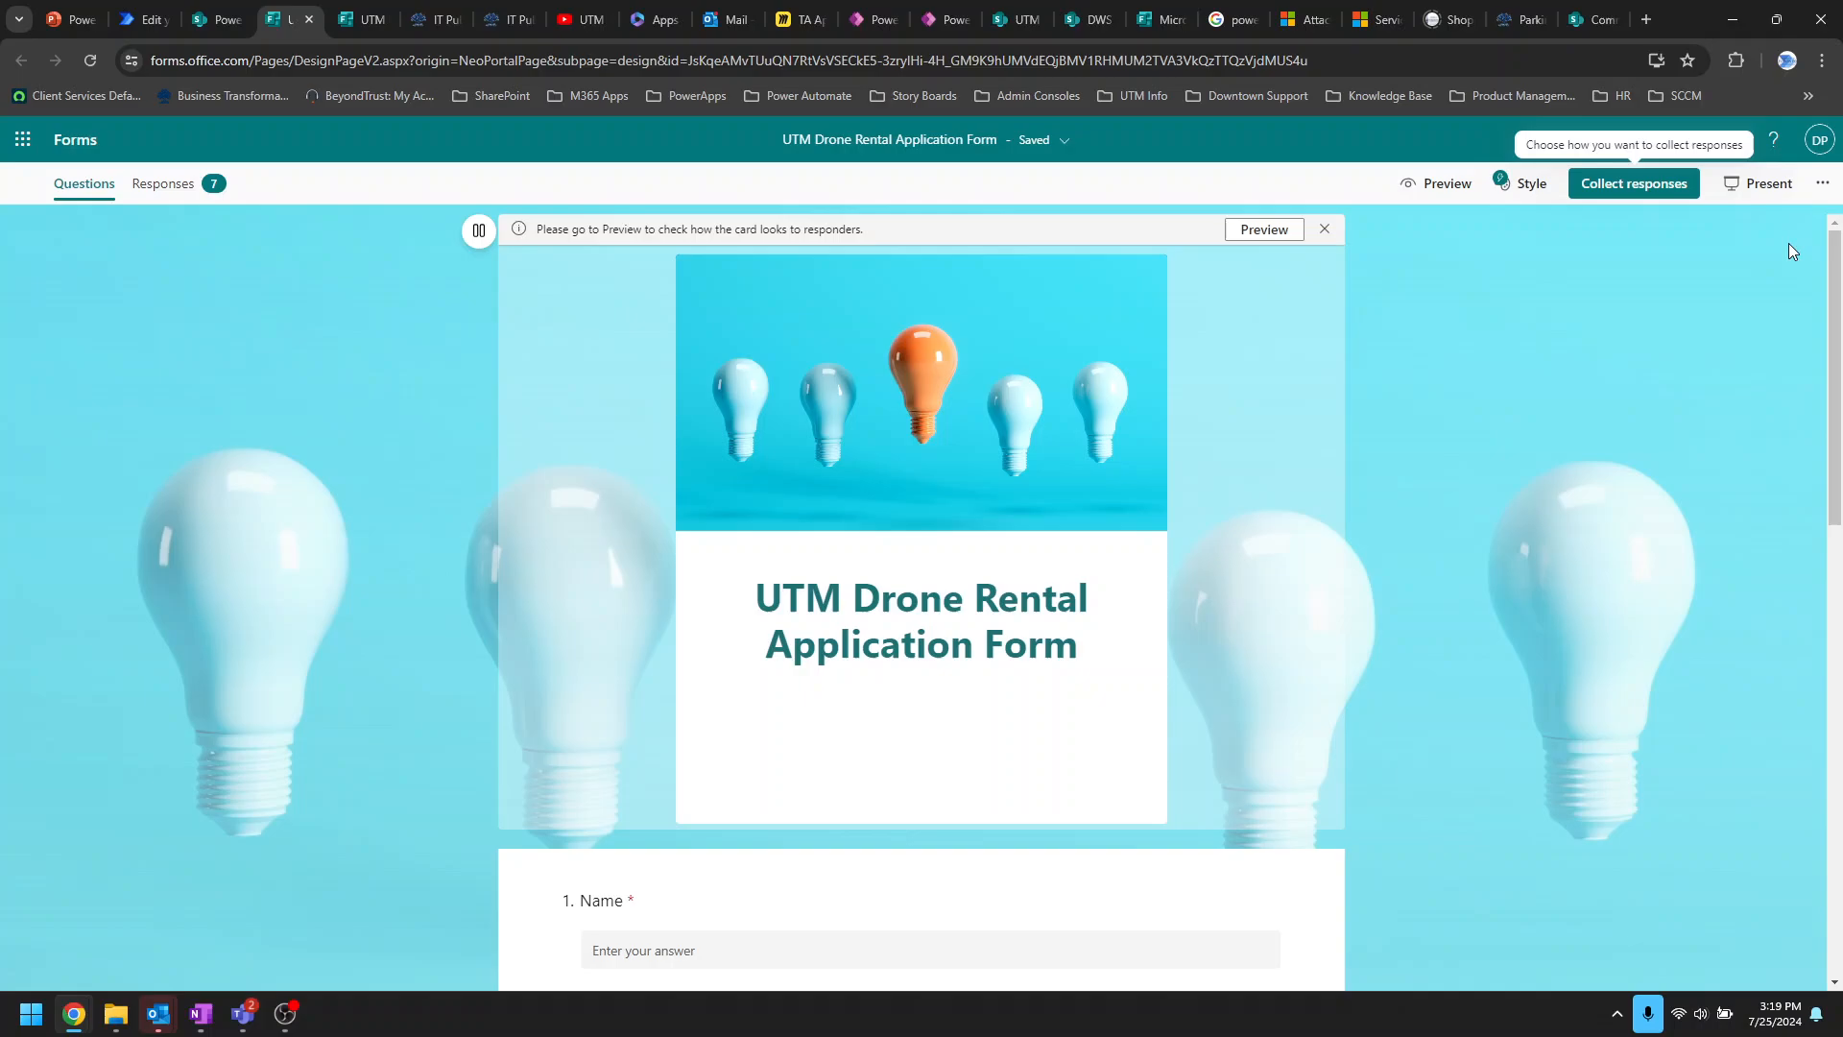
pyautogui.click(1823, 184)
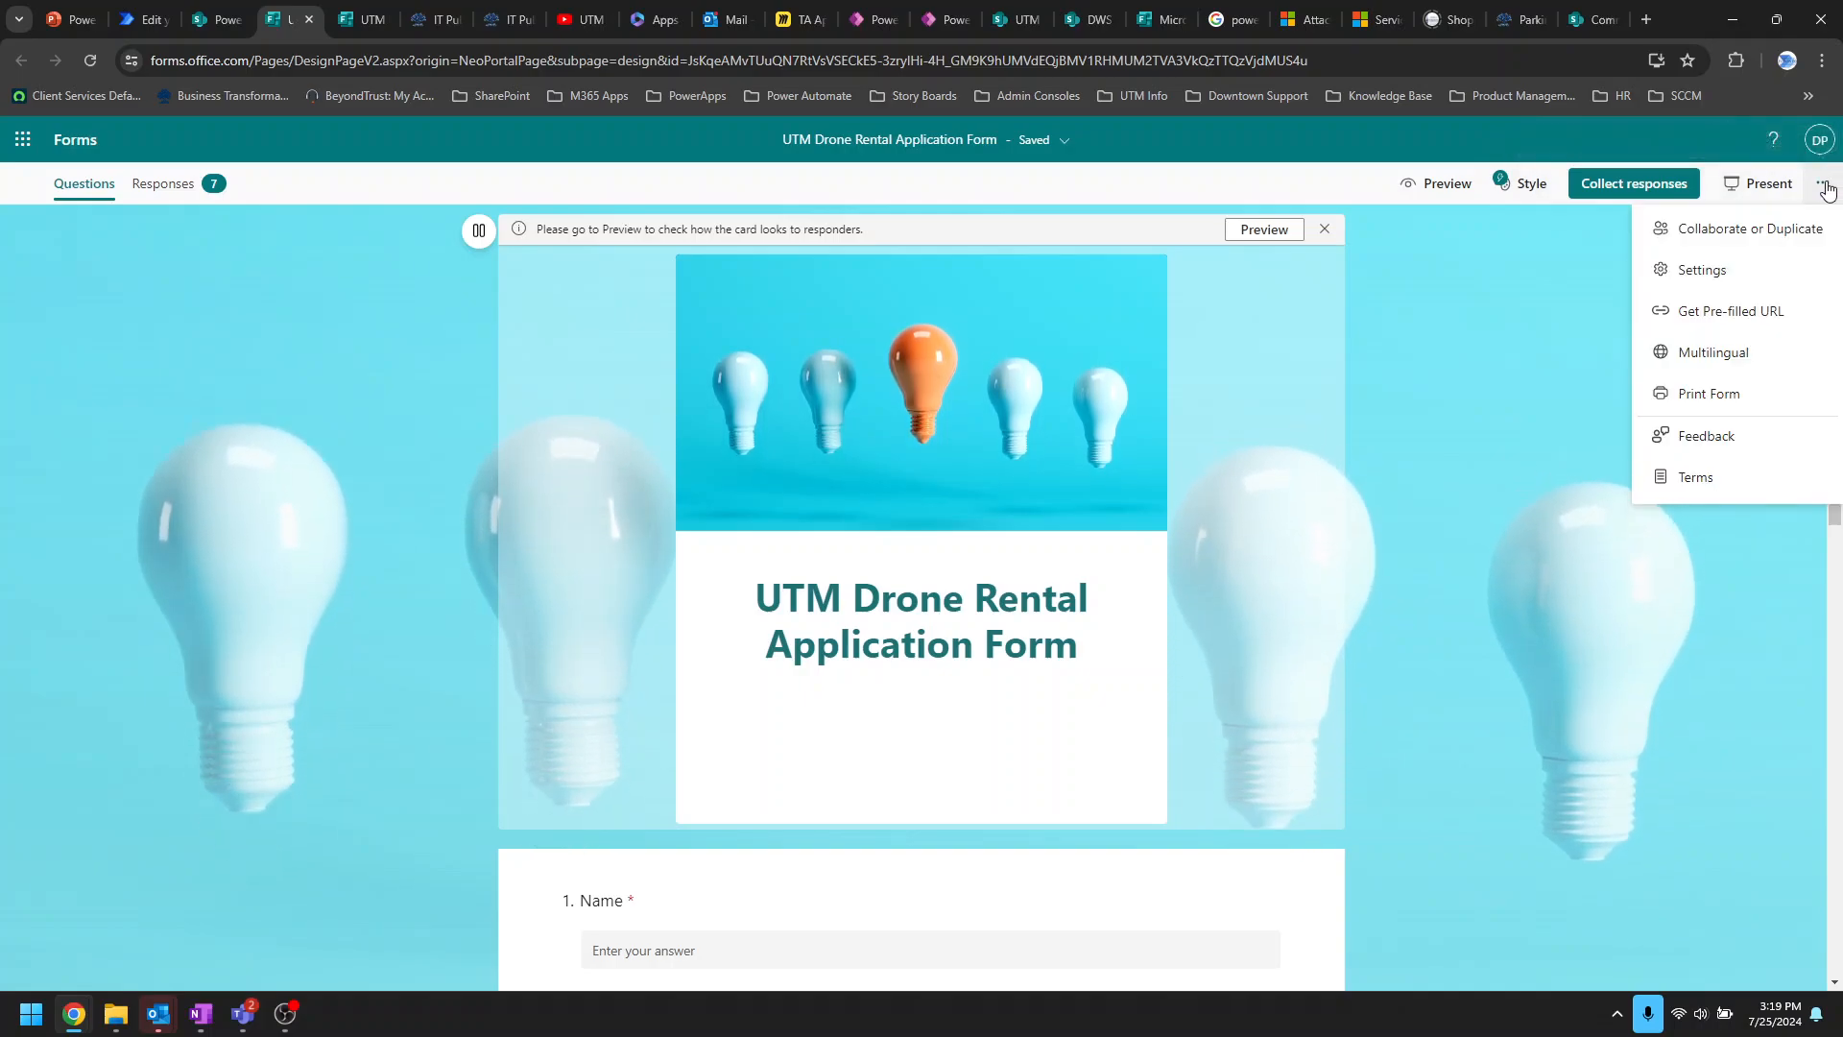
# Step: Enable start and end dates so the form accepts responses 4:00–4:15 PM on 7/25/2024
pyautogui.click(1700, 269)
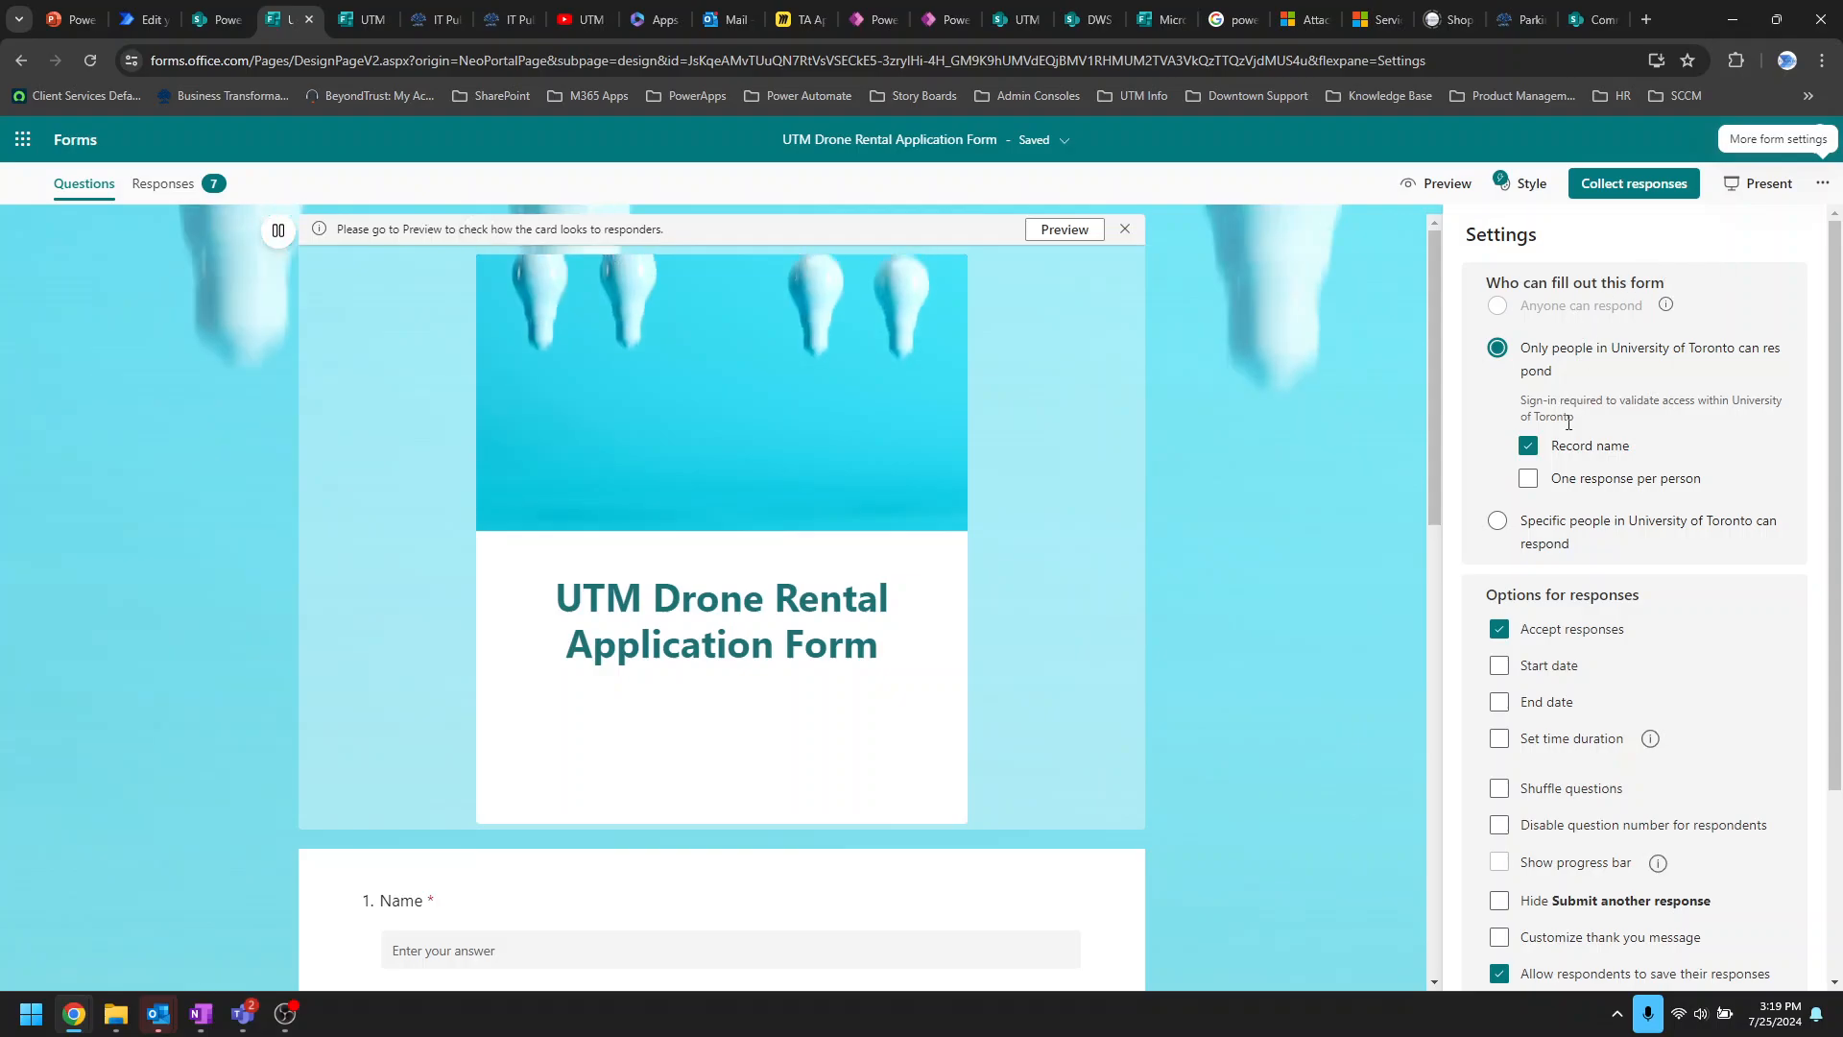
pyautogui.scroll(-1, 1631, 603)
pyautogui.scroll(-2, 1631, 602)
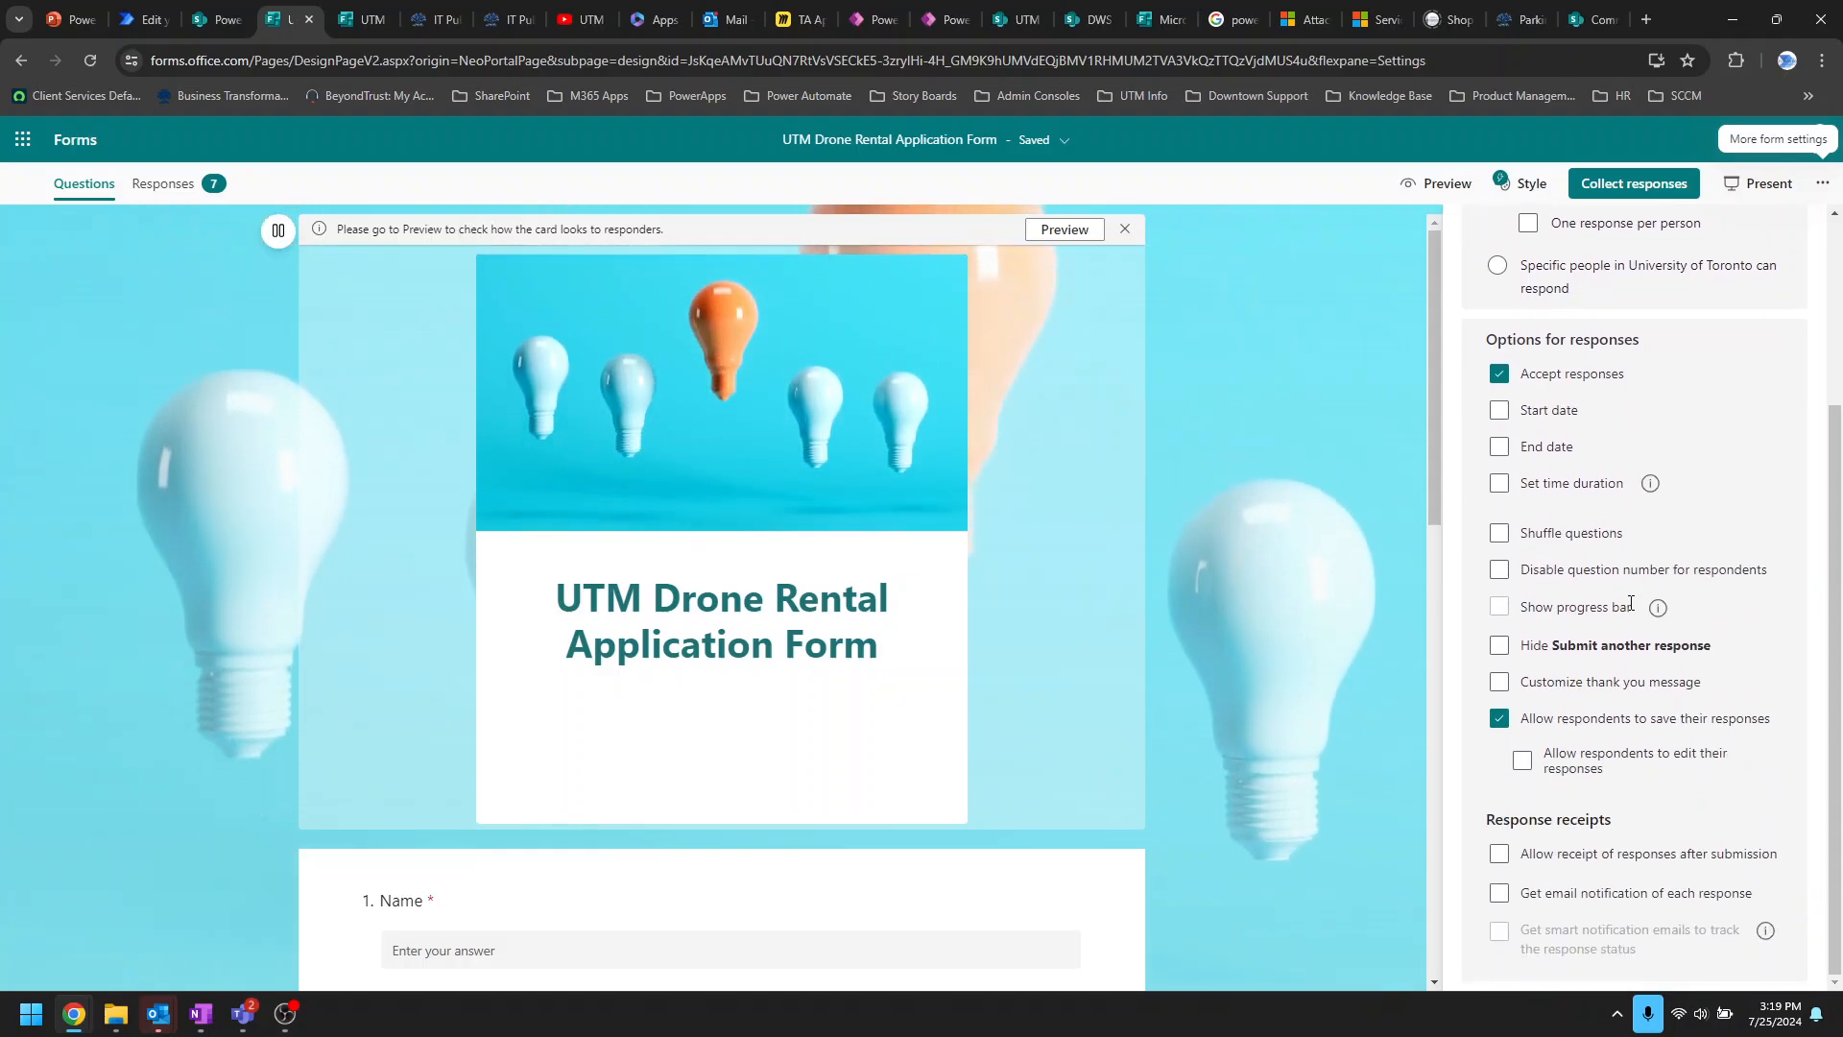
pyautogui.click(1499, 413)
pyautogui.click(1501, 497)
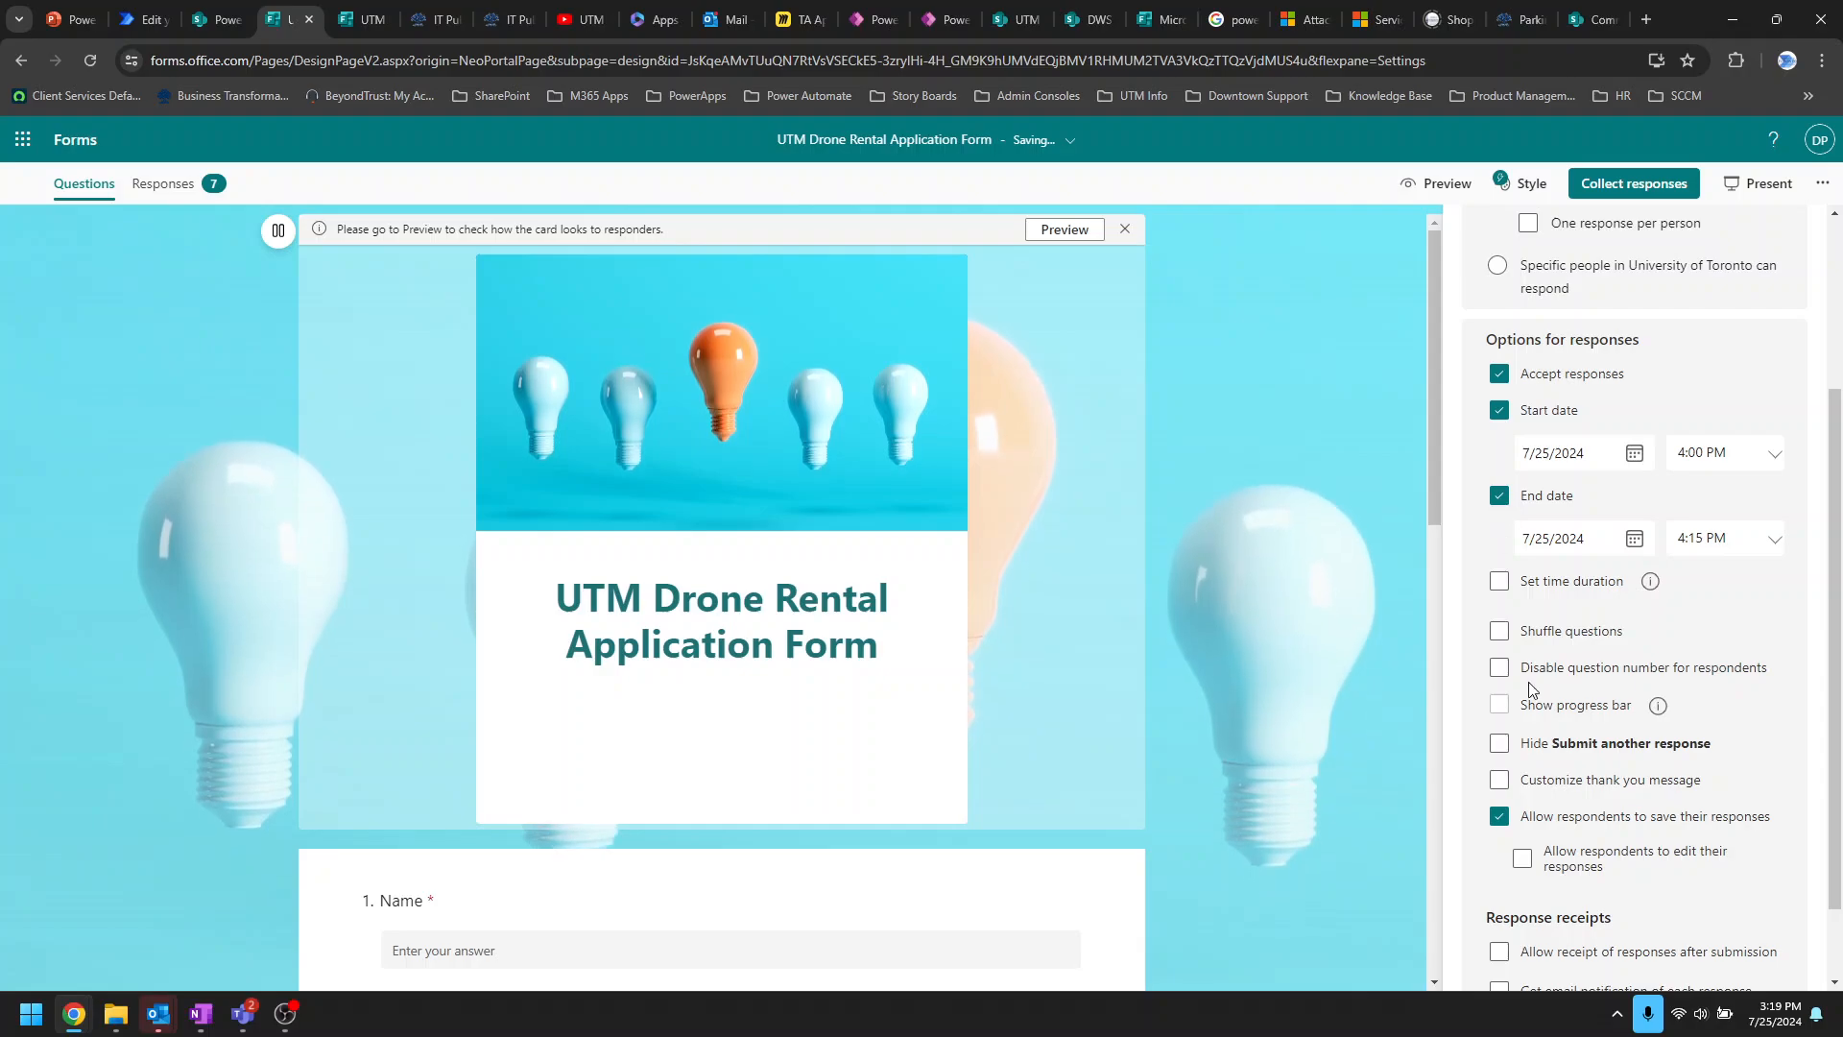
pyautogui.click(1499, 582)
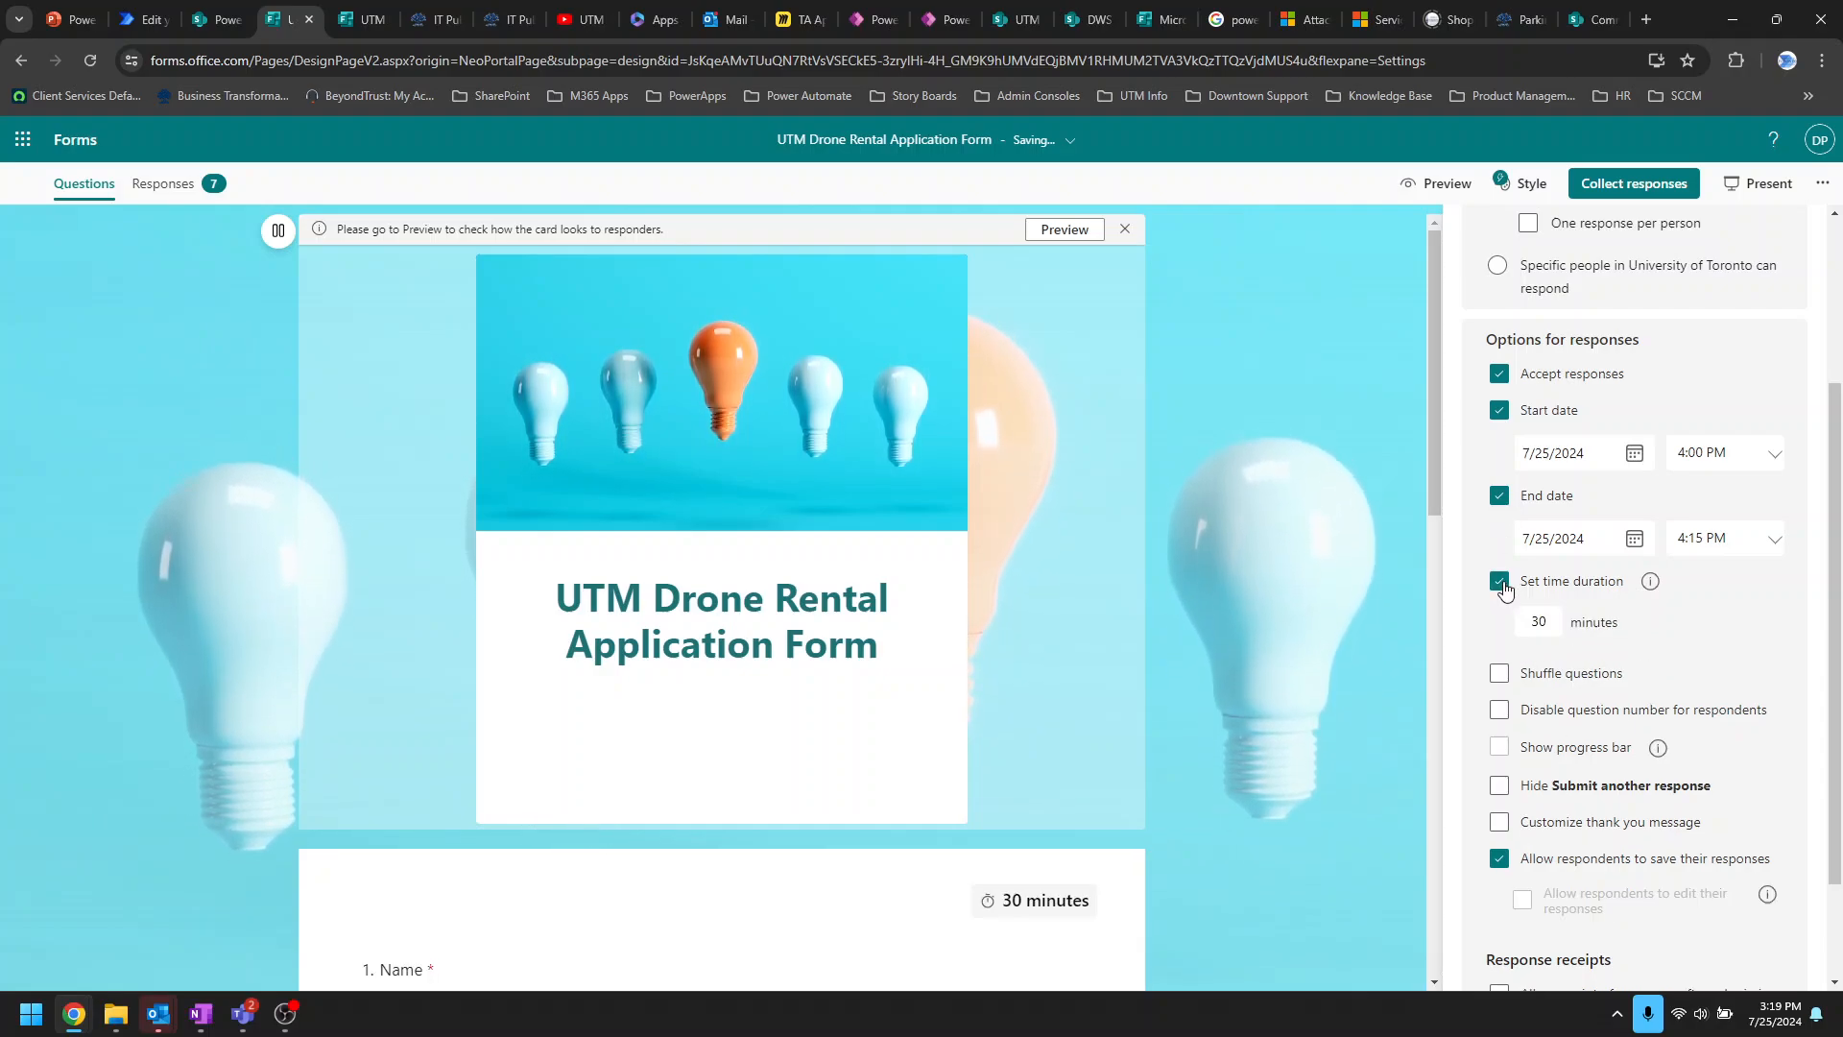
pyautogui.click(1500, 584)
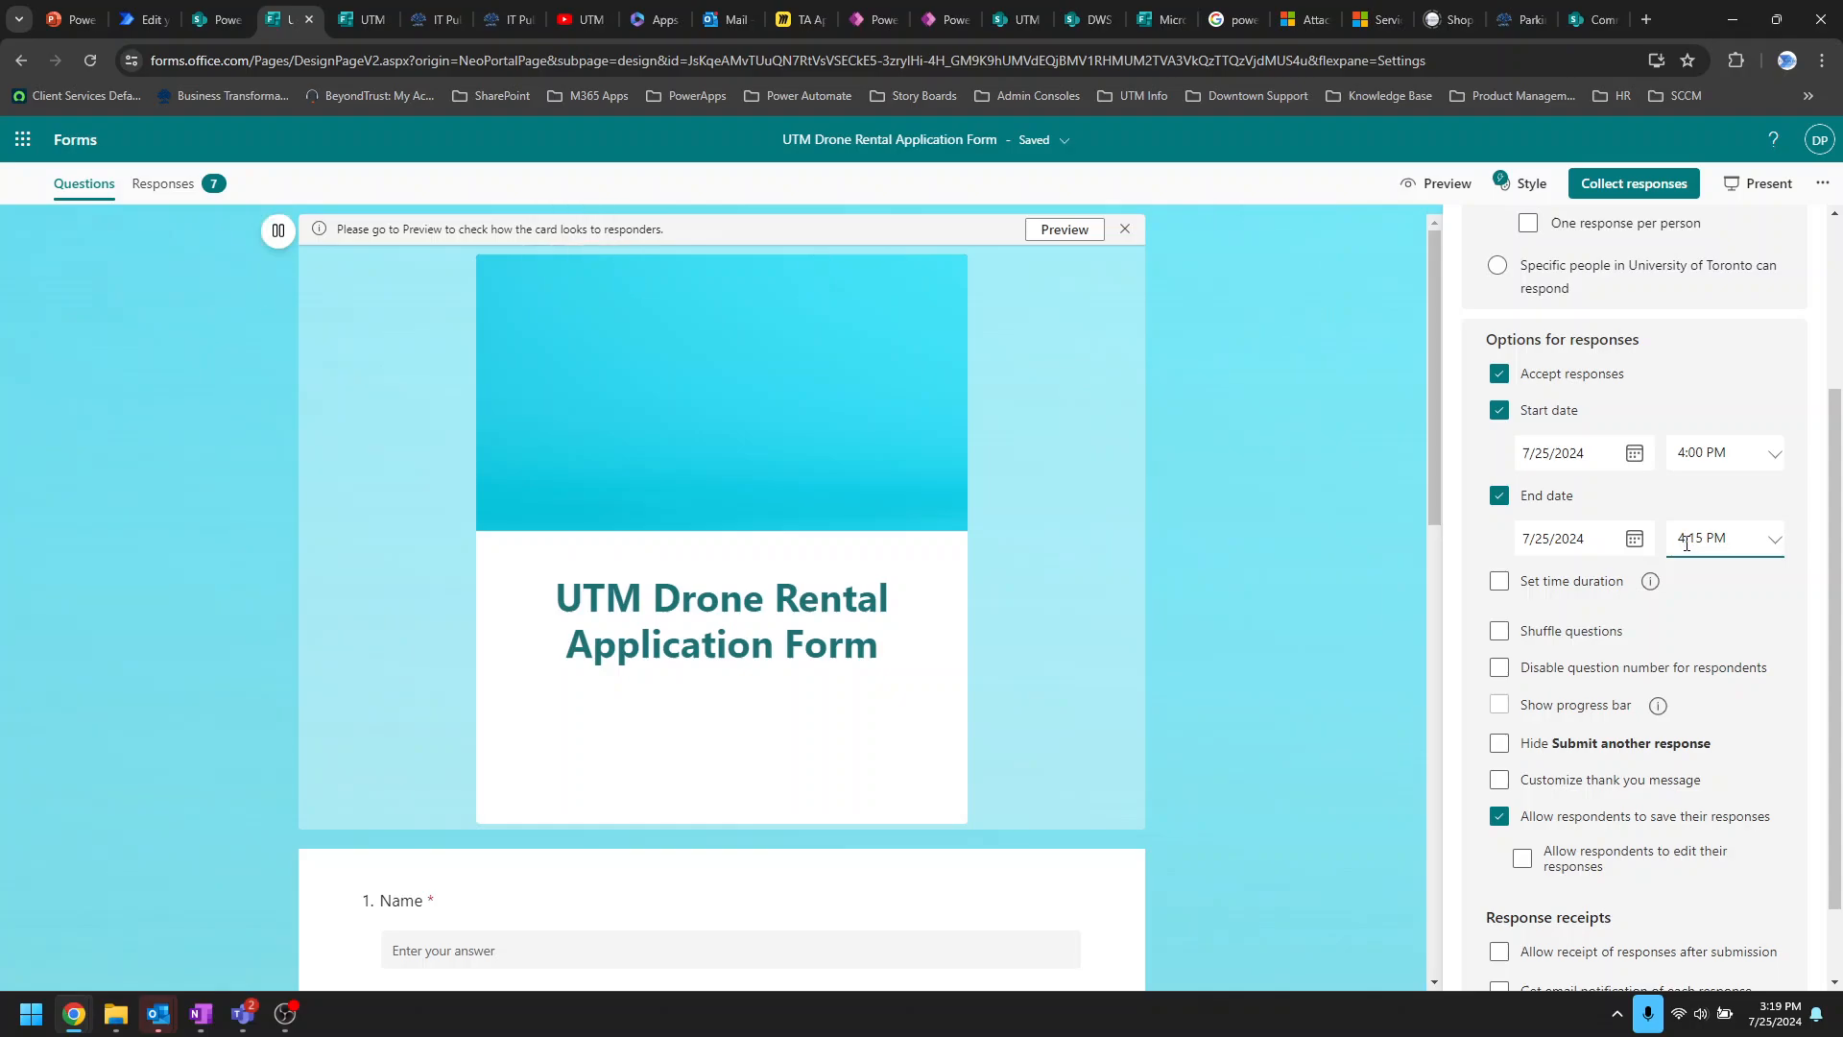
pyautogui.scroll(-1, 1703, 621)
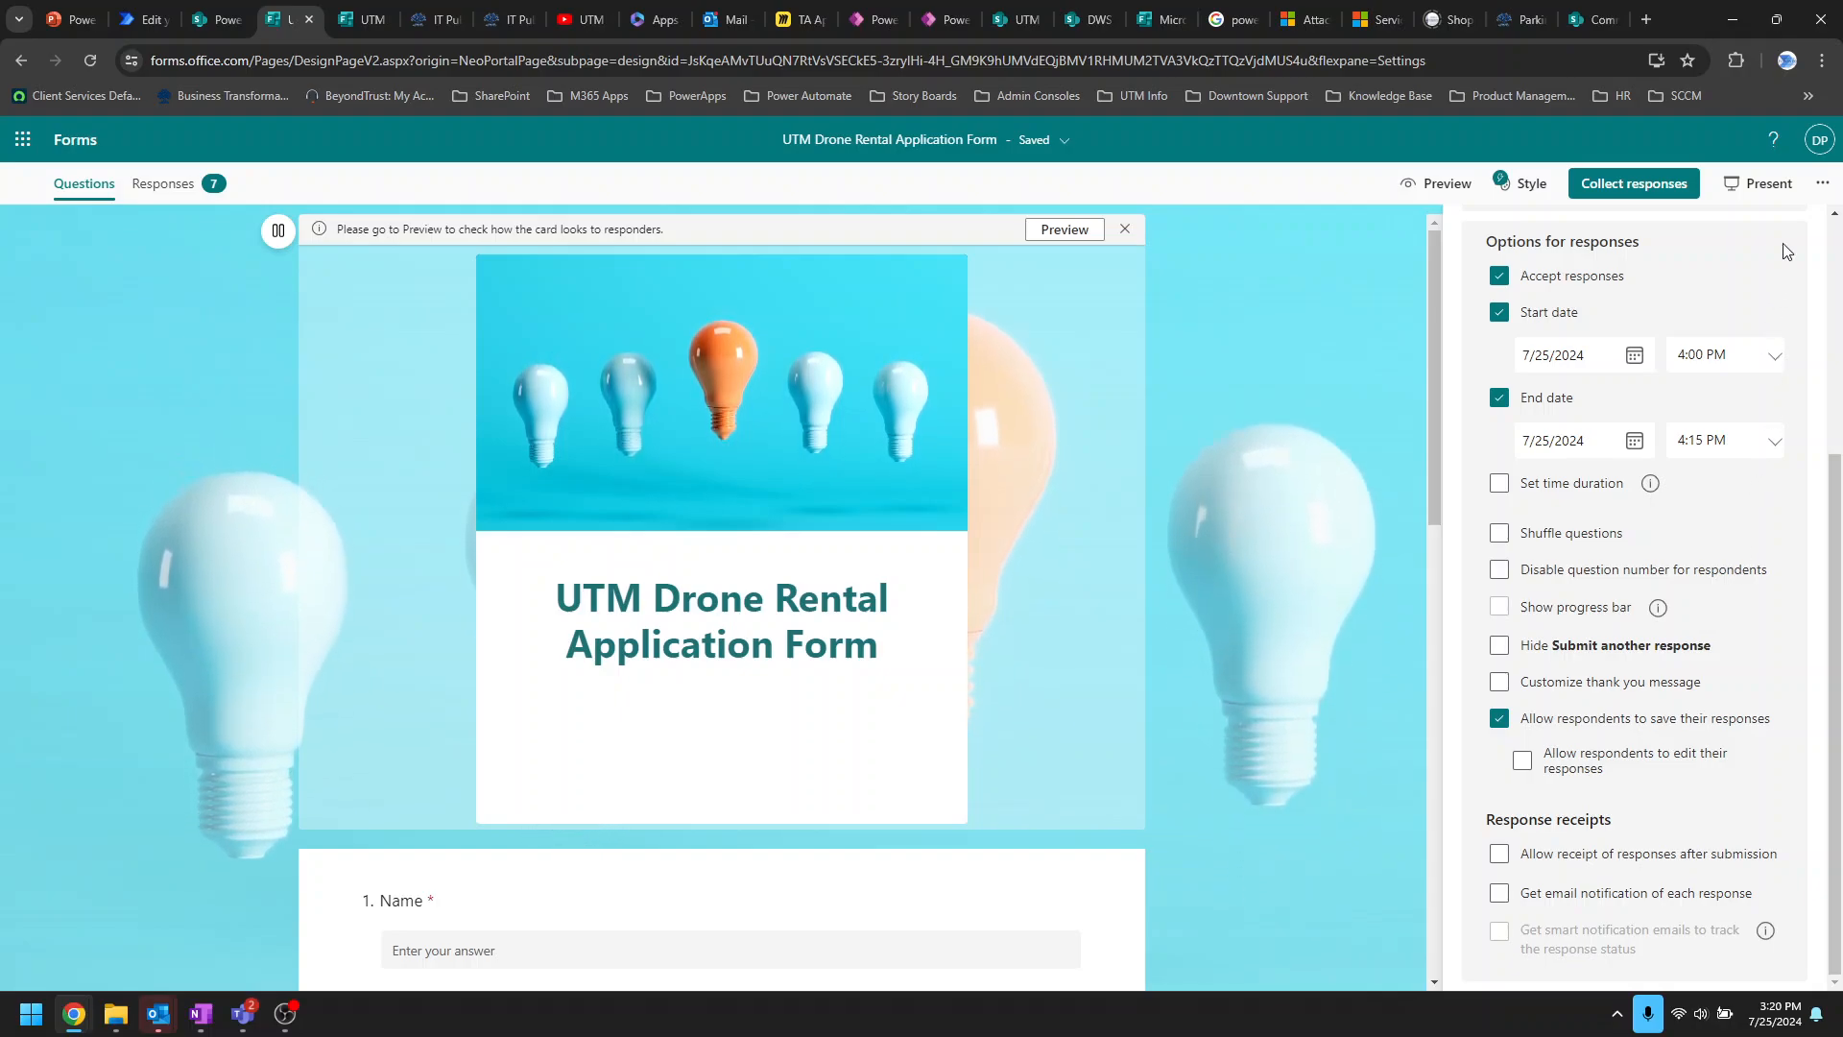
# Step: Preview the form's QR code and embed code, then show the UTM Power Automate Community YouTube channel
pyautogui.click(1670, 187)
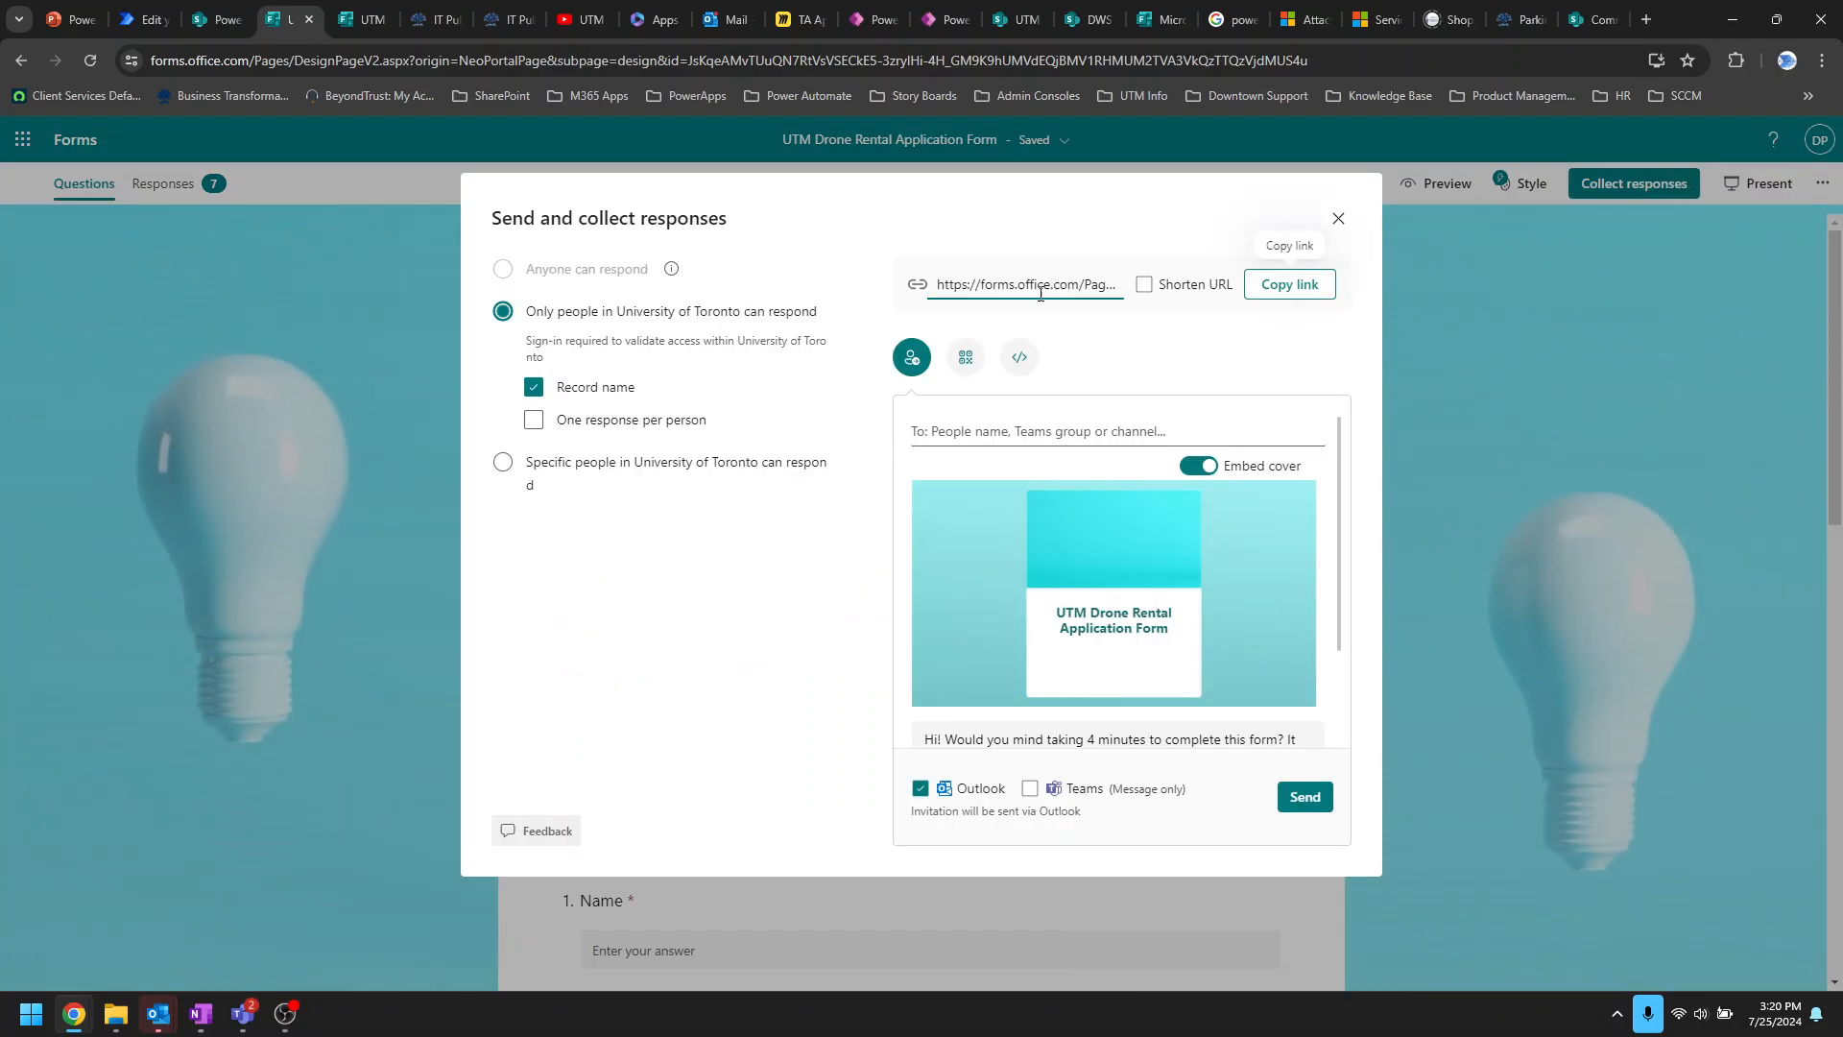
pyautogui.click(965, 357)
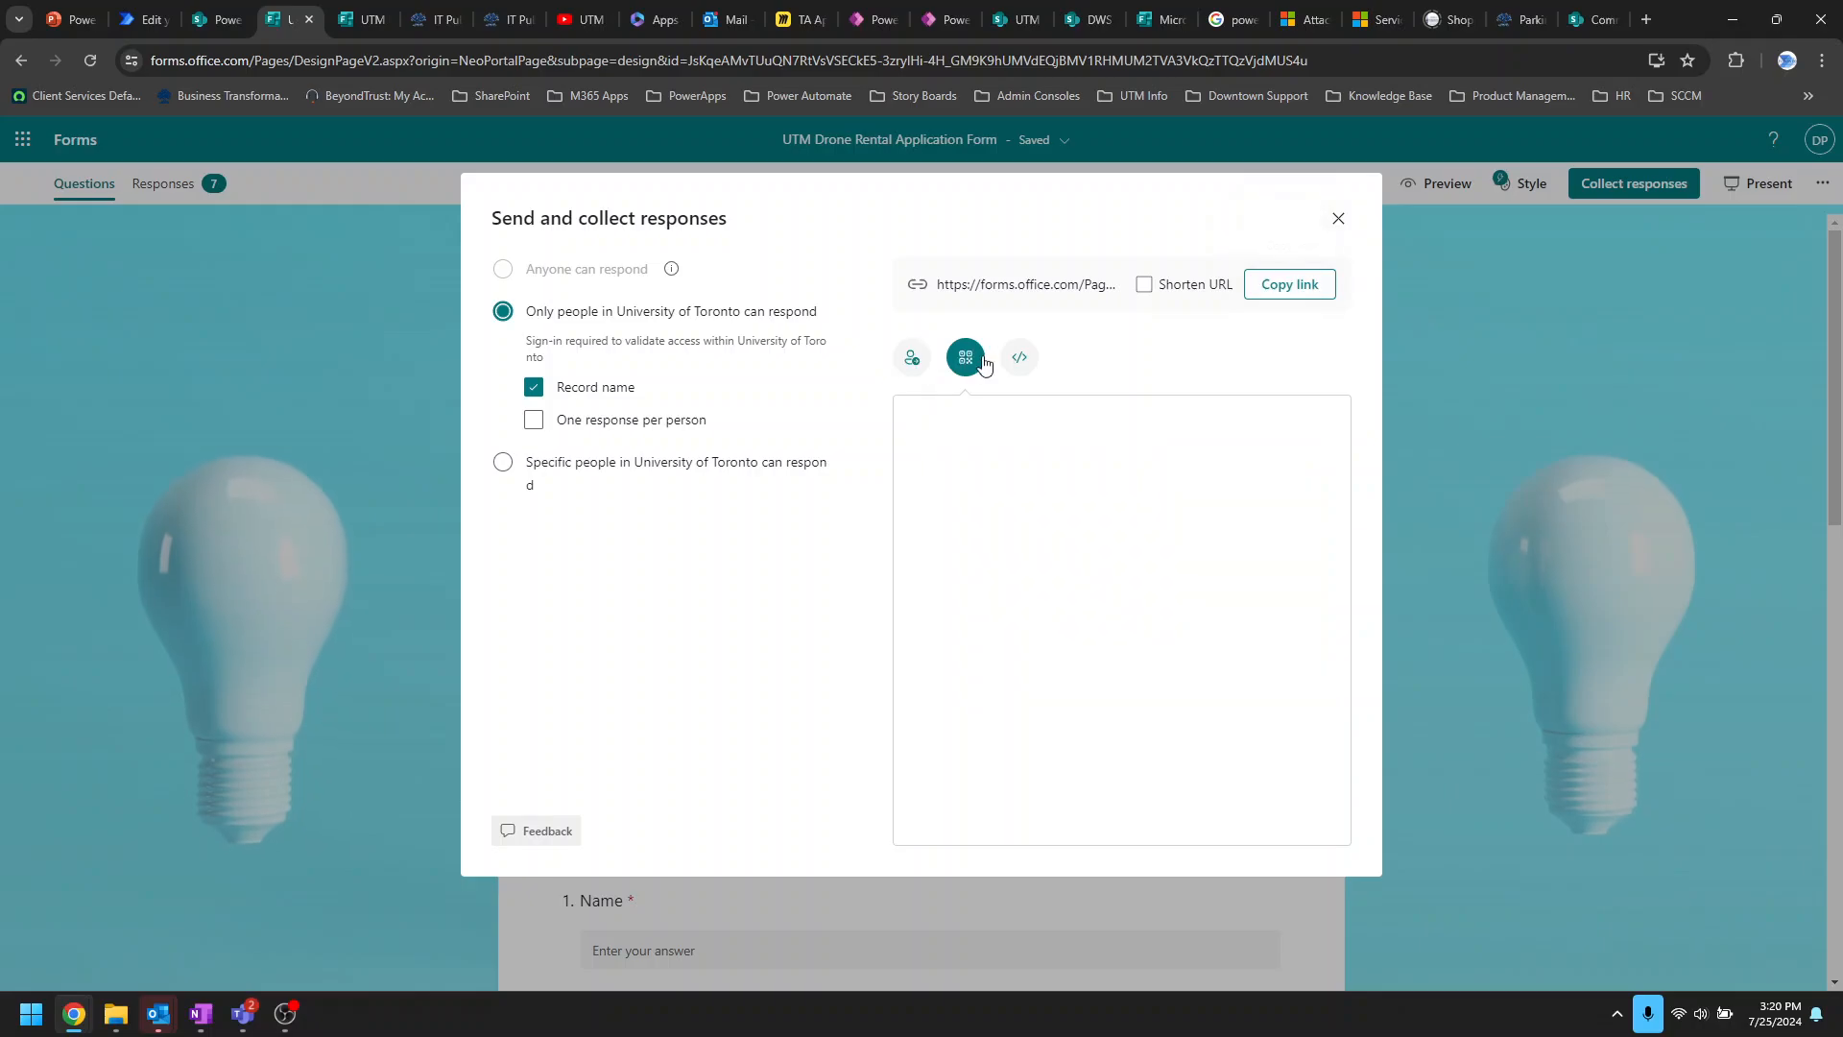
pyautogui.click(1019, 357)
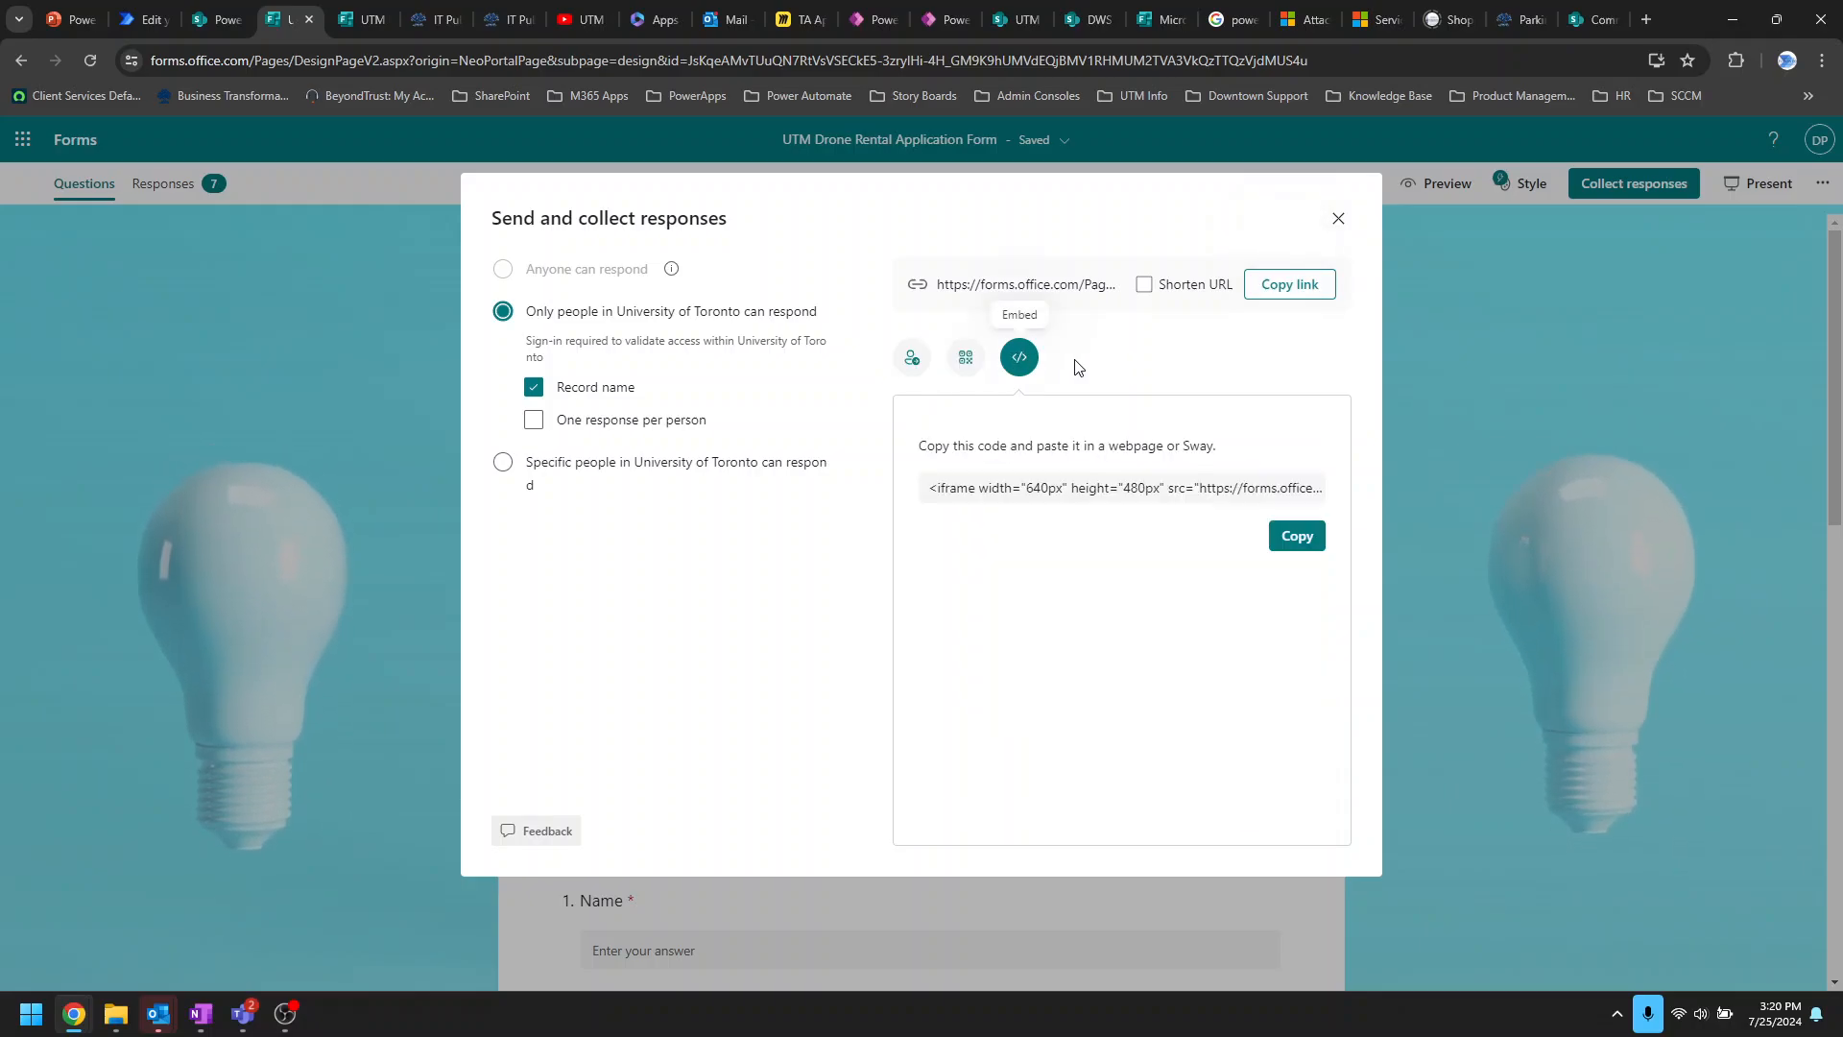
pyautogui.click(965, 357)
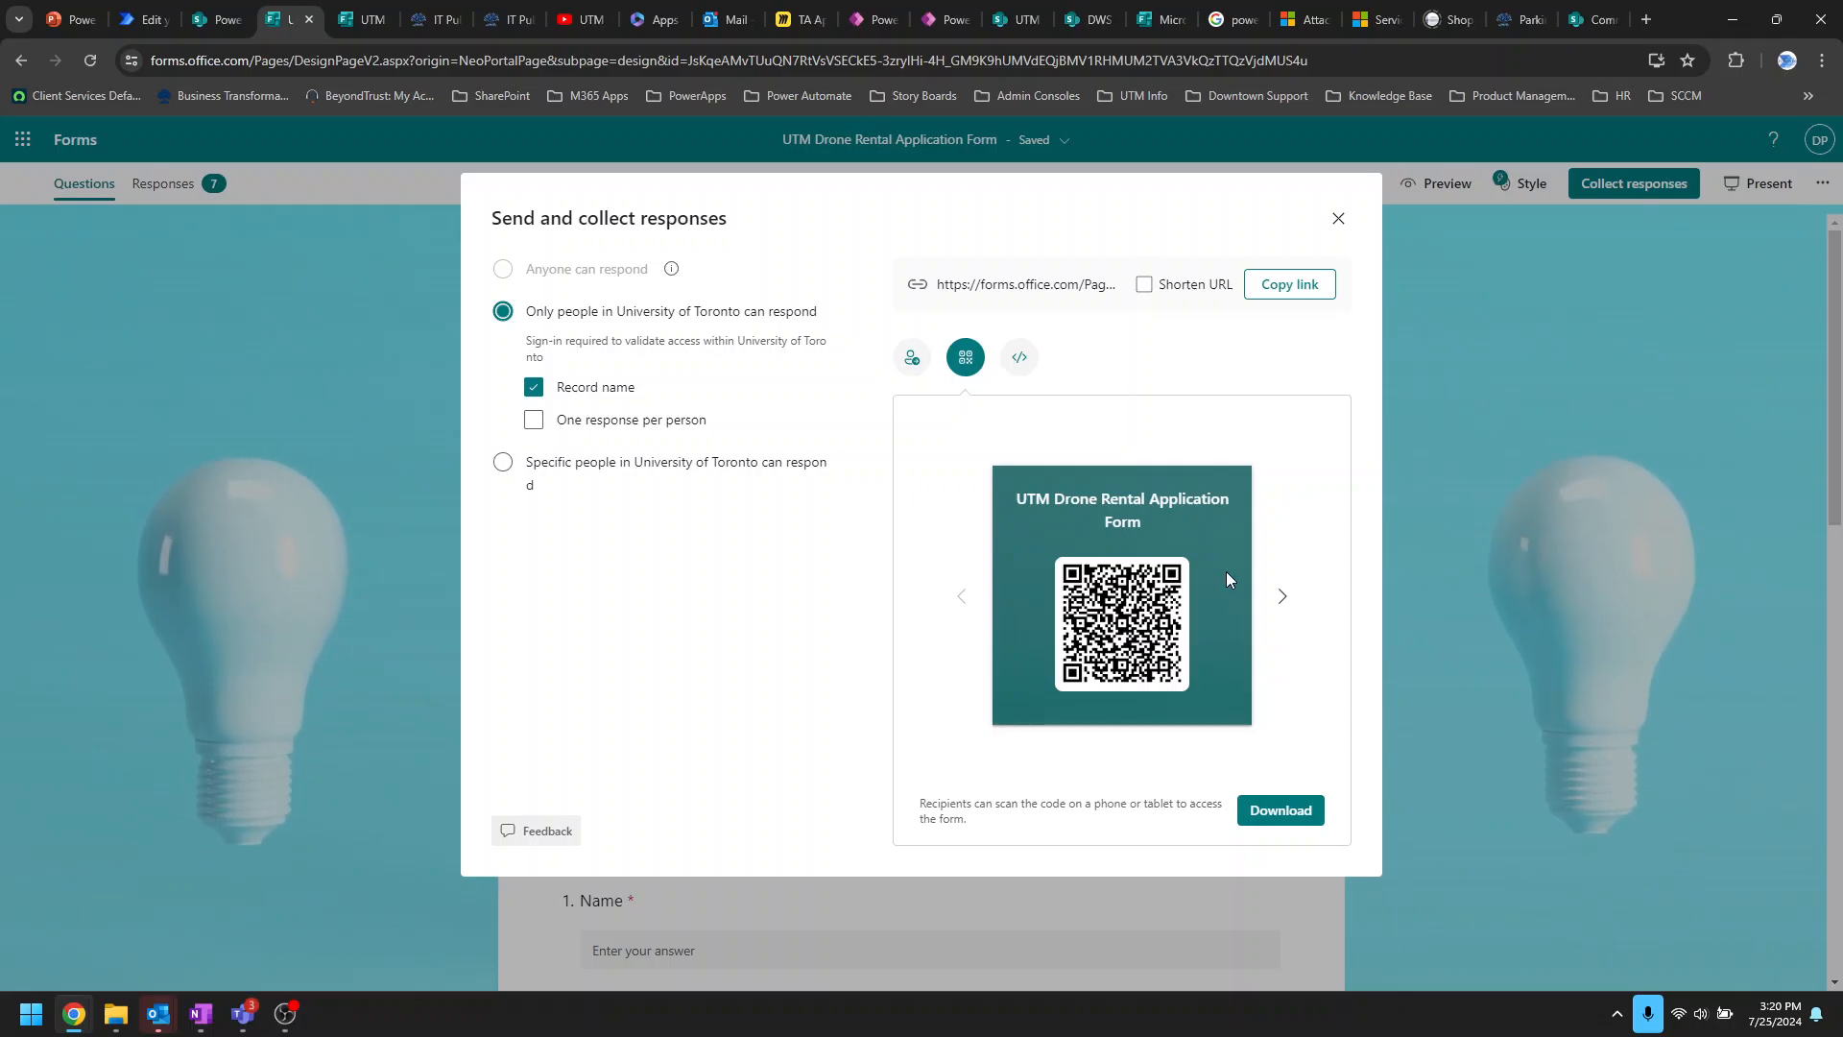
pyautogui.click(1019, 357)
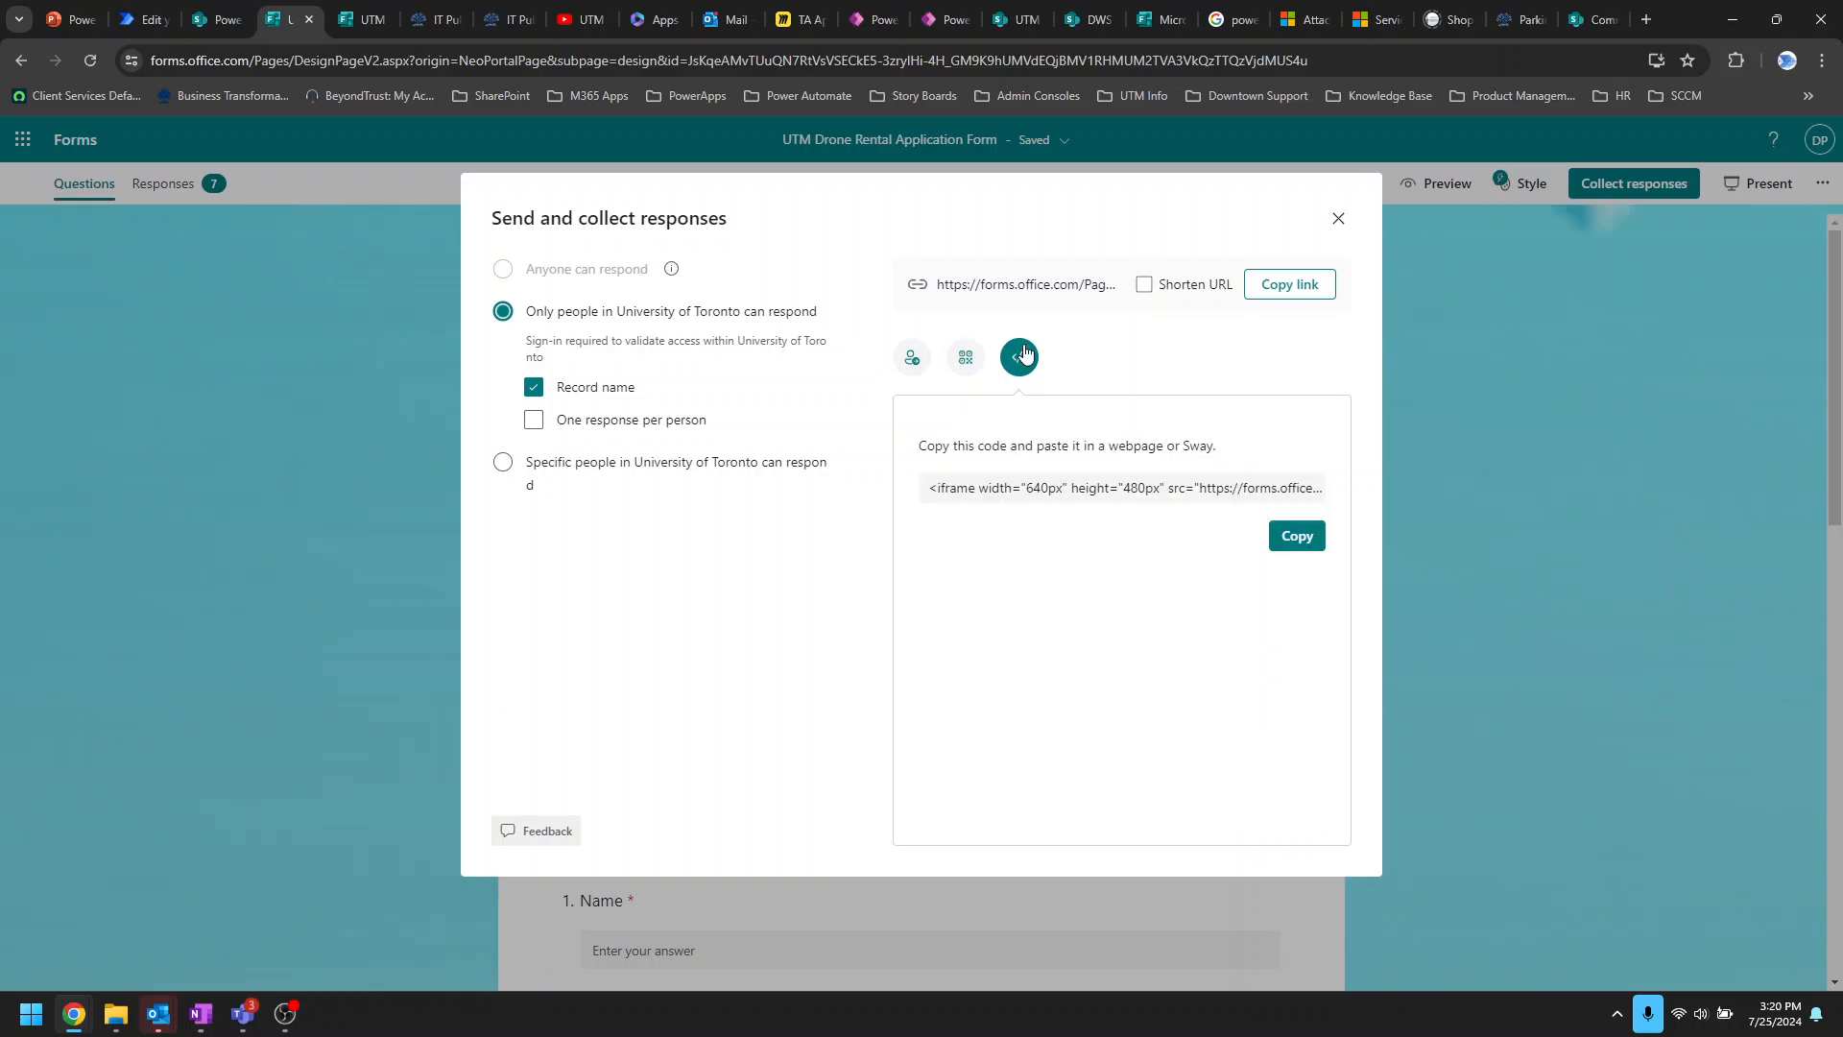
pyautogui.click(1338, 219)
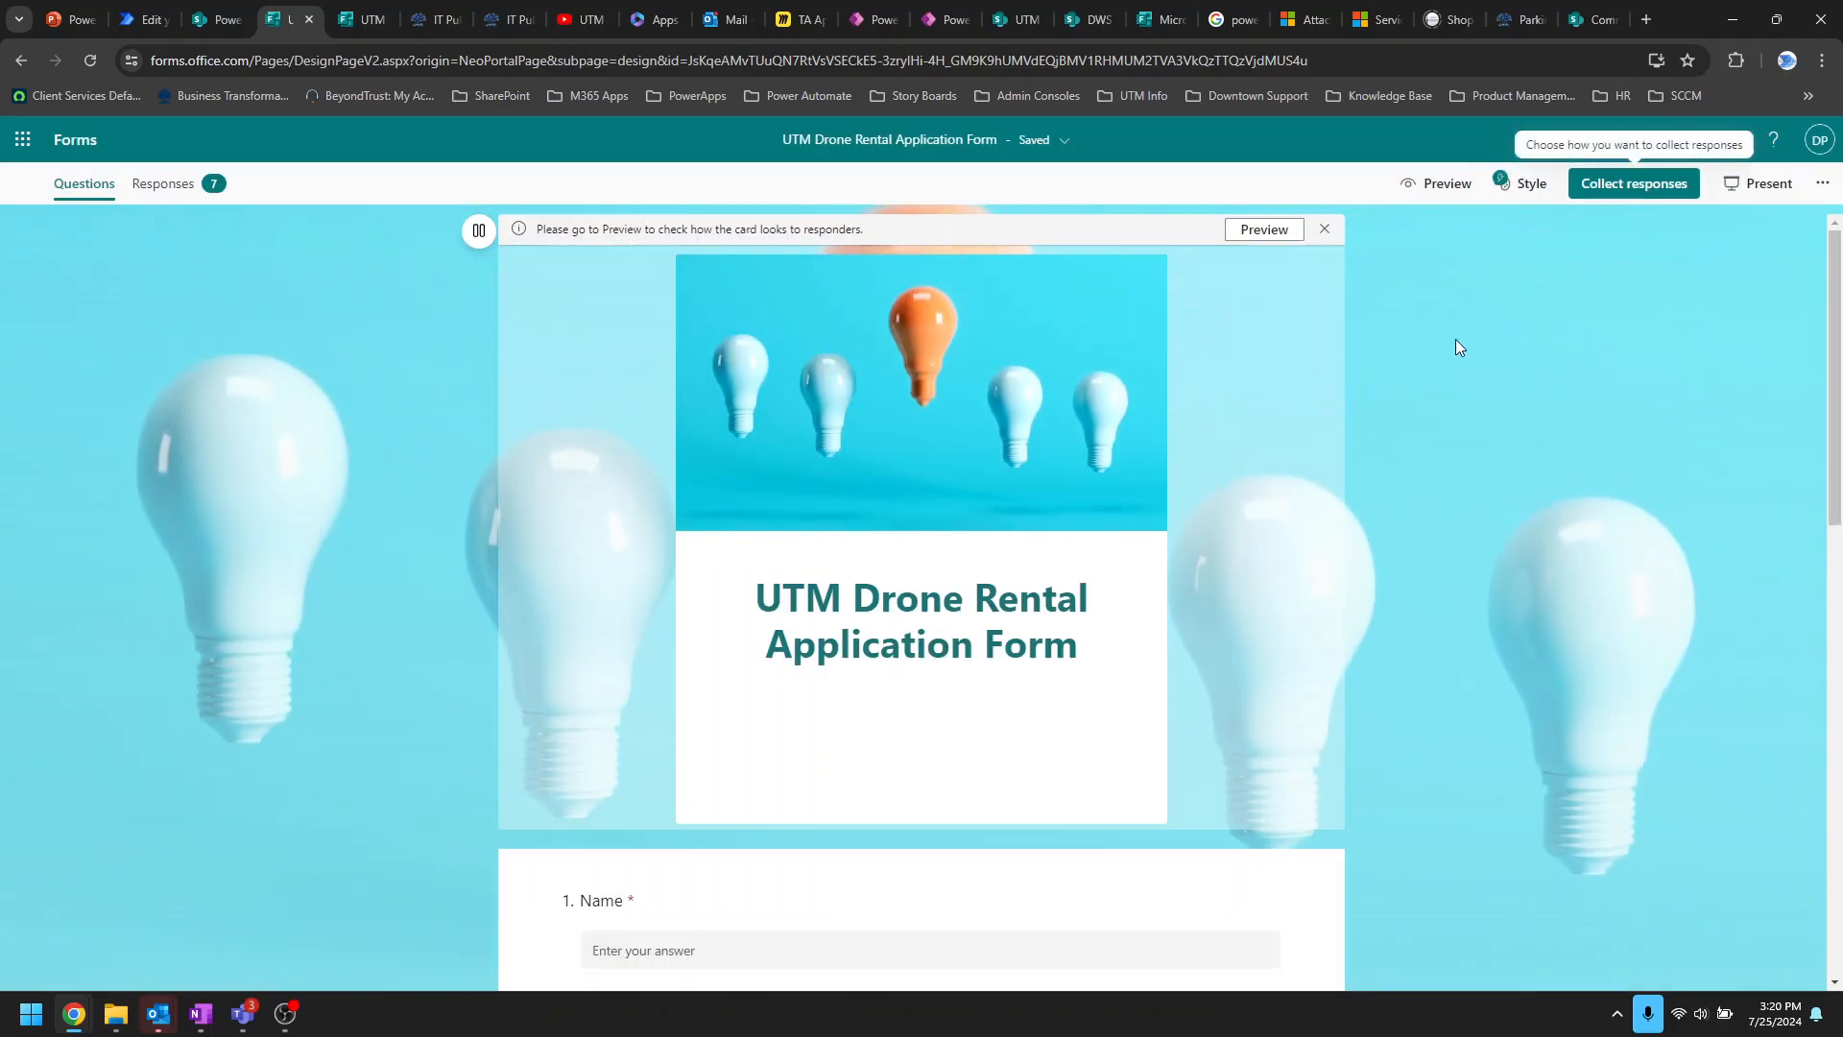
pyautogui.click(569, 19)
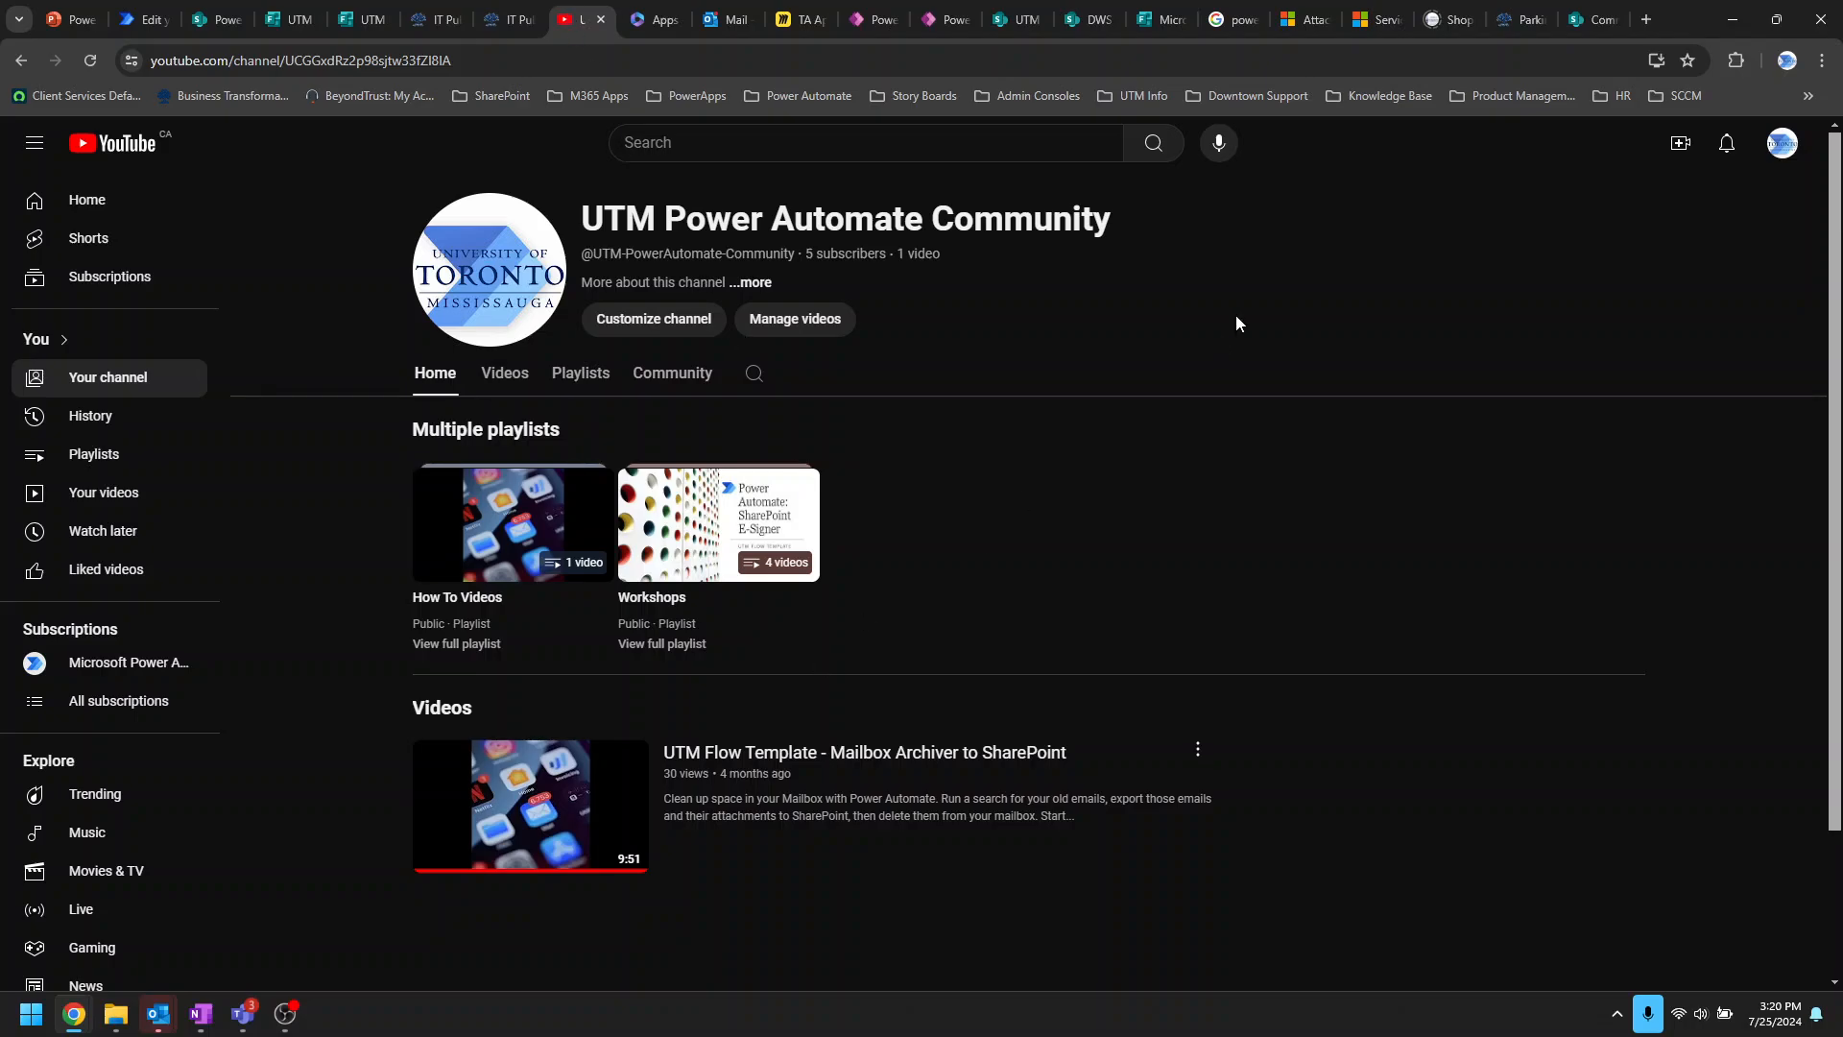